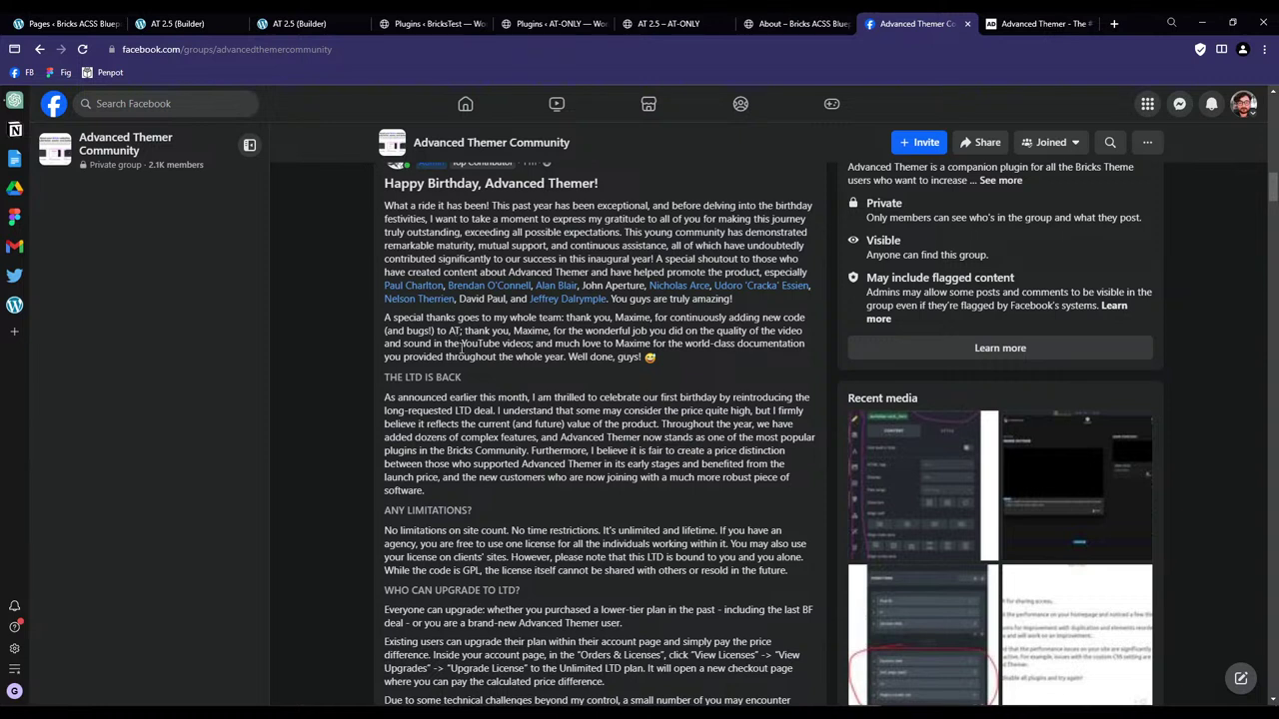
{"action": "left_click_drag", "start_coordinate": [410, 259], "coordinate": [497, 283]}
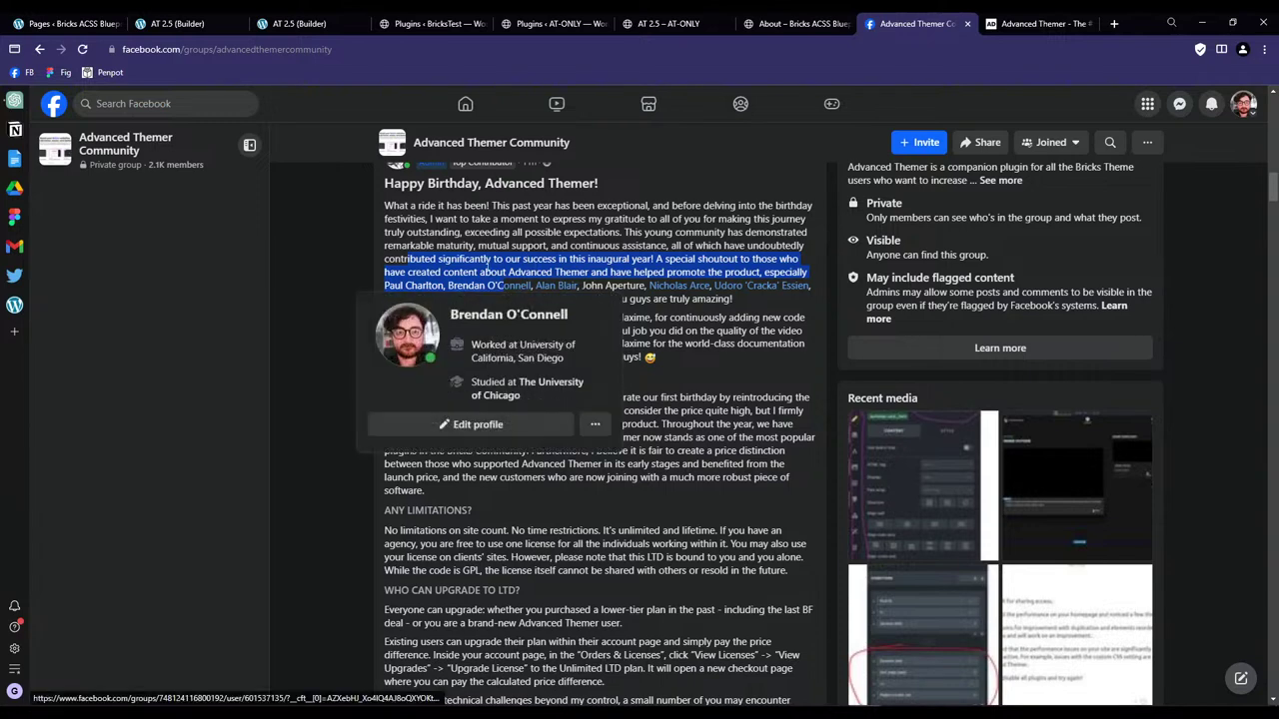
{"action": "left_click", "coordinate": [455, 292]}
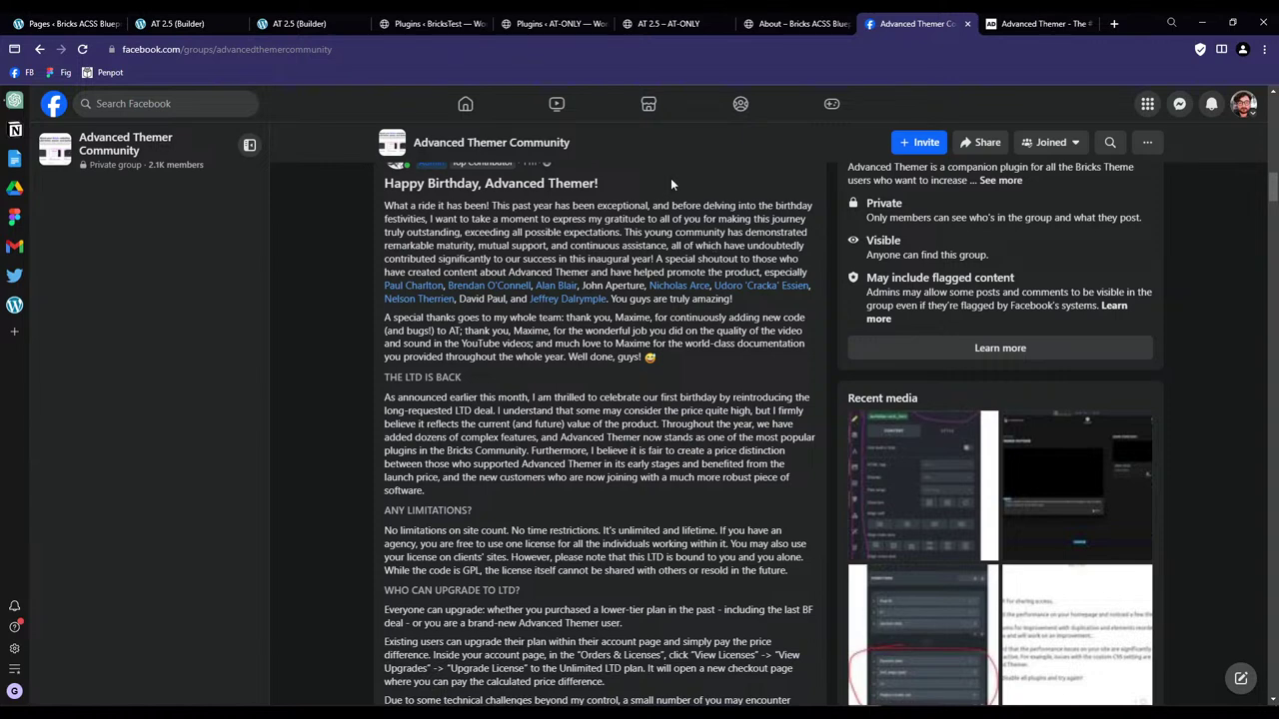
Open the Advanced Themer website's Media page in a separate tab and look through its collection of review and feature videos.
{"action": "left_click", "coordinate": [1020, 30]}
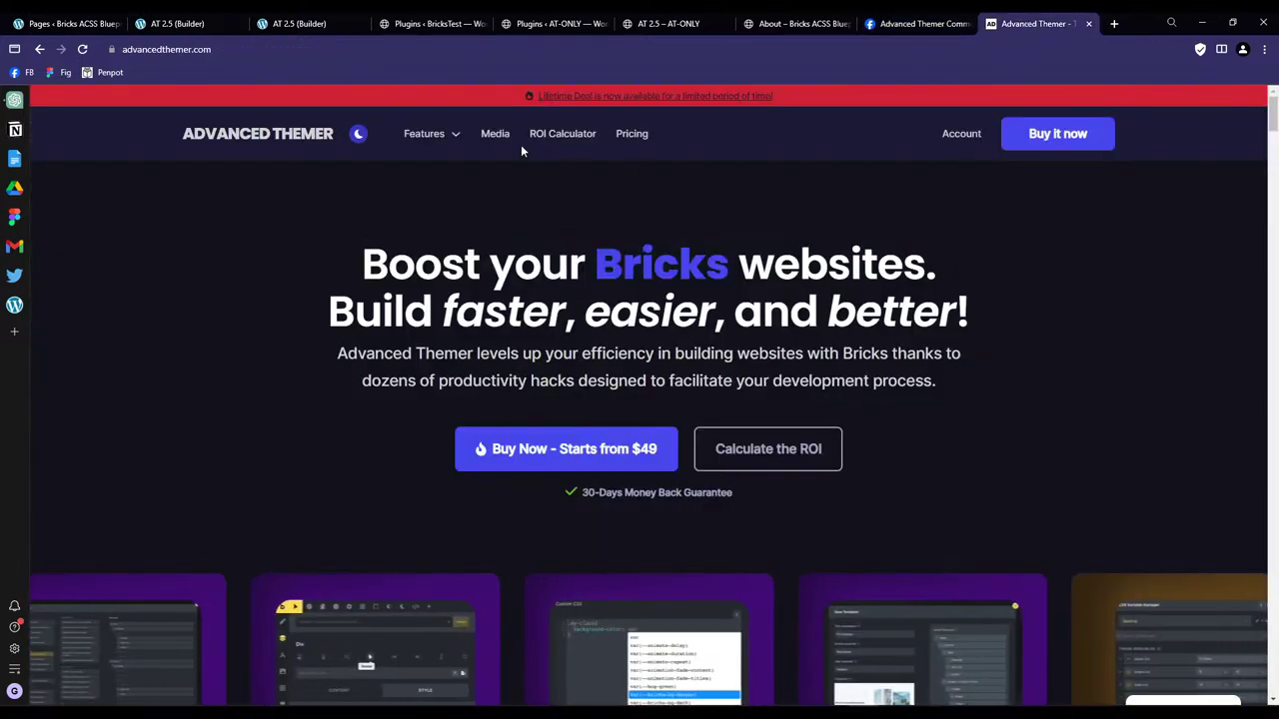
{"action": "middle_click", "coordinate": [493, 134]}
{"action": "left_click", "coordinate": [1012, 22]}
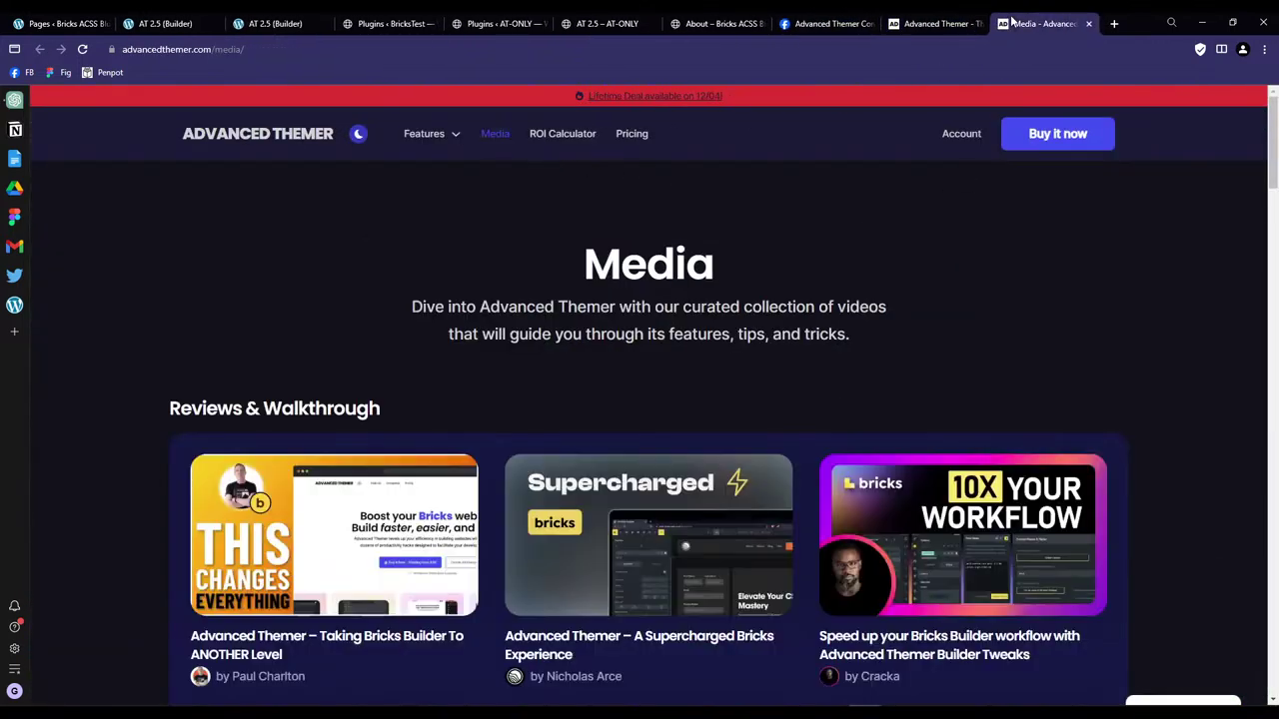
{"action": "scroll", "coordinate": [1163, 335], "scroll_direction": "down", "scroll_amount": 5}
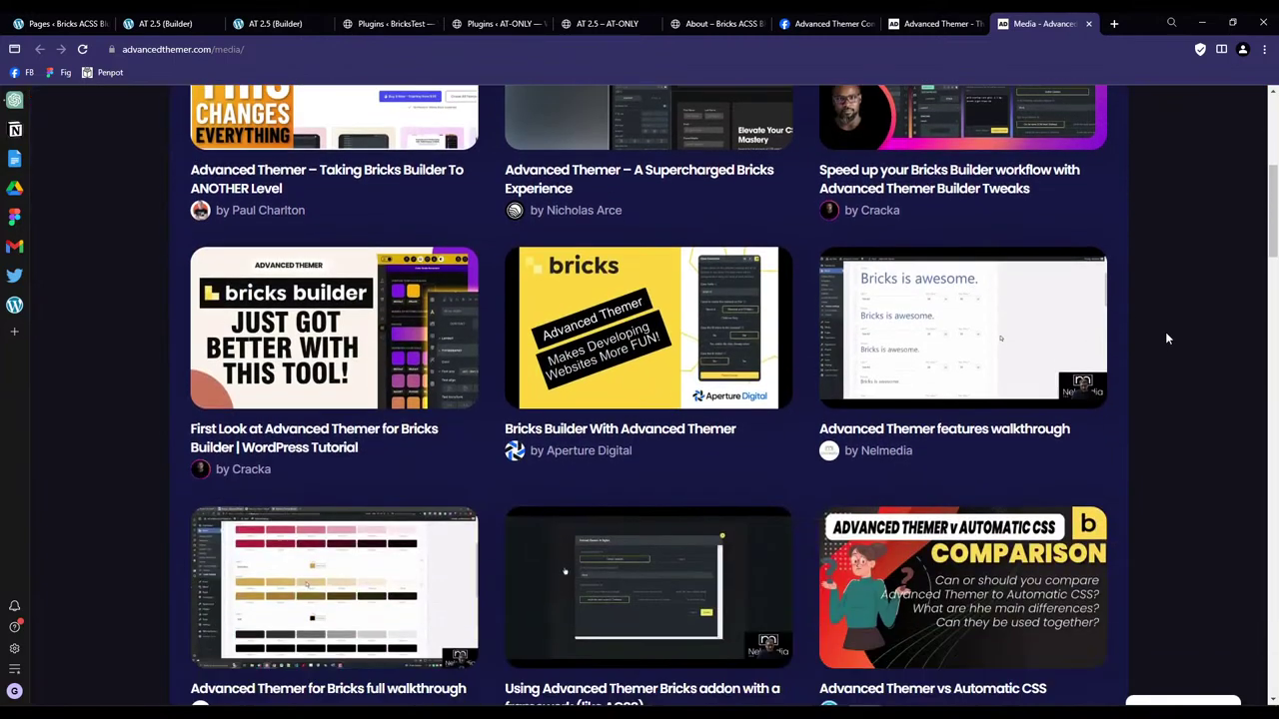
{"action": "scroll", "coordinate": [1165, 338], "scroll_direction": "down", "scroll_amount": 10}
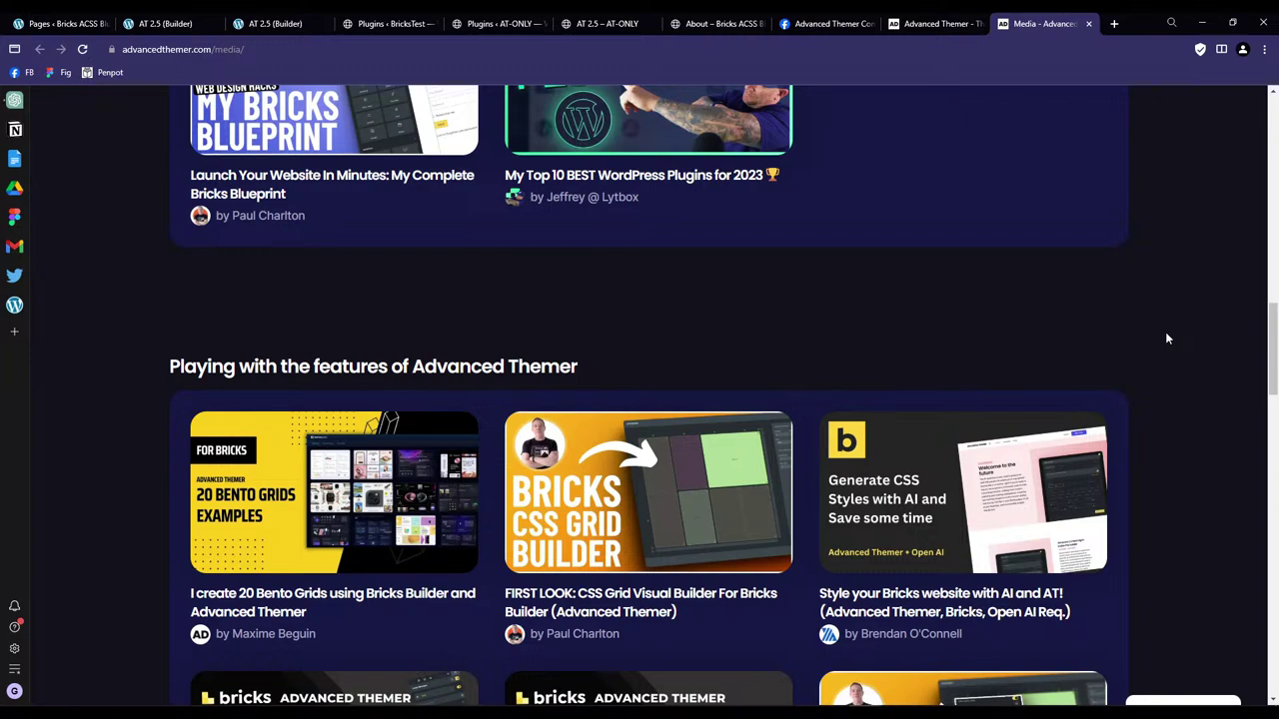
{"action": "scroll", "coordinate": [1165, 339], "scroll_direction": "up", "scroll_amount": 12}
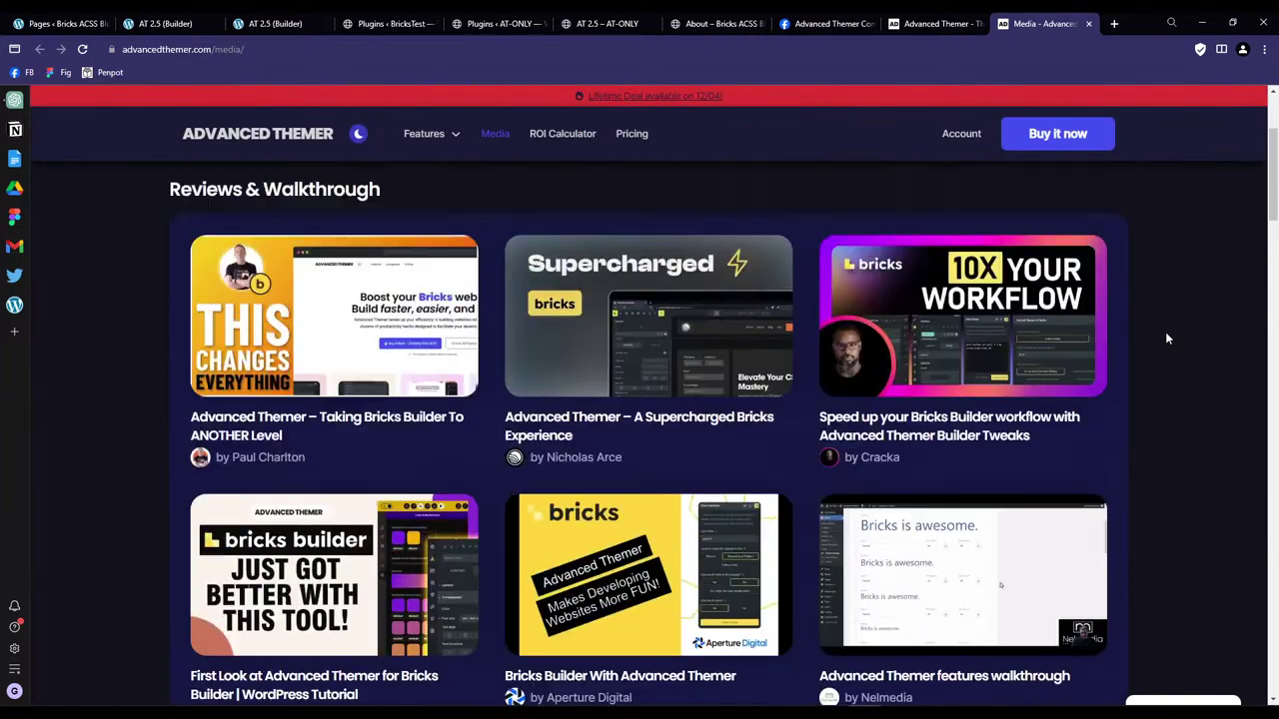
{"action": "scroll", "coordinate": [1165, 339], "scroll_direction": "up", "scroll_amount": 2}
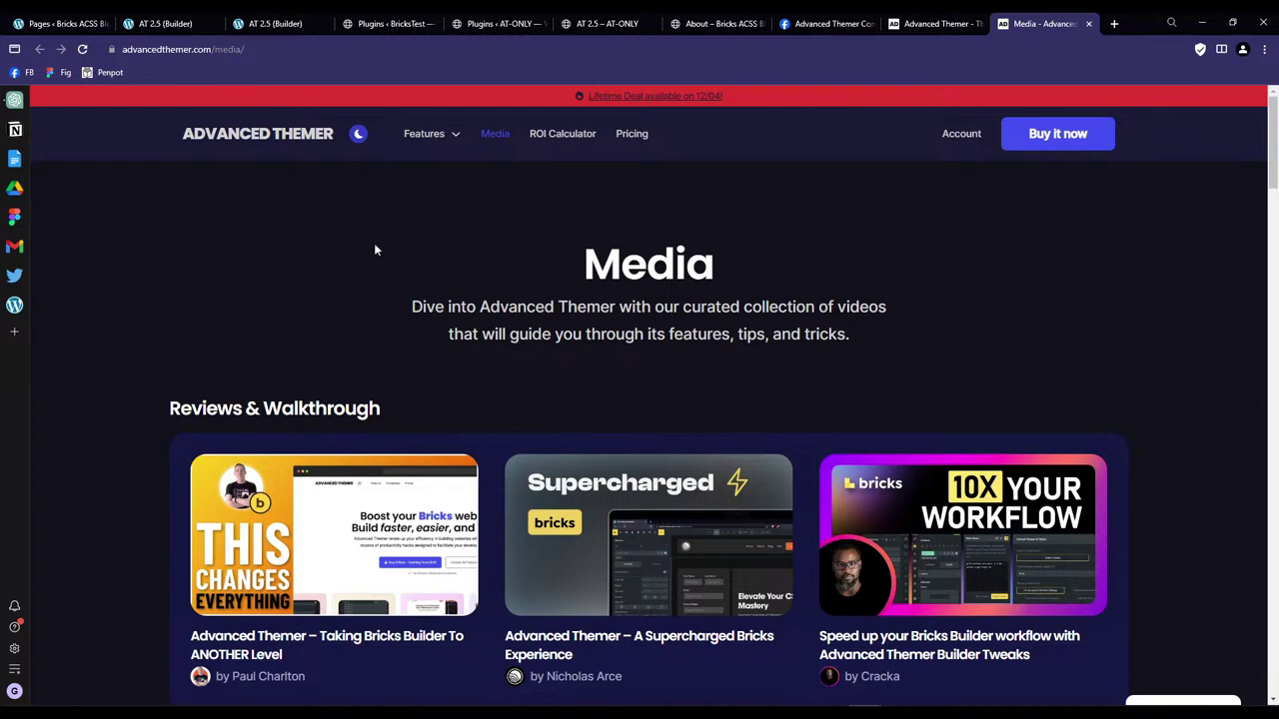
Open the WordPress dashboard of the AT-ONLY site from its AT 2.5 page.
{"action": "left_click", "coordinate": [598, 24]}
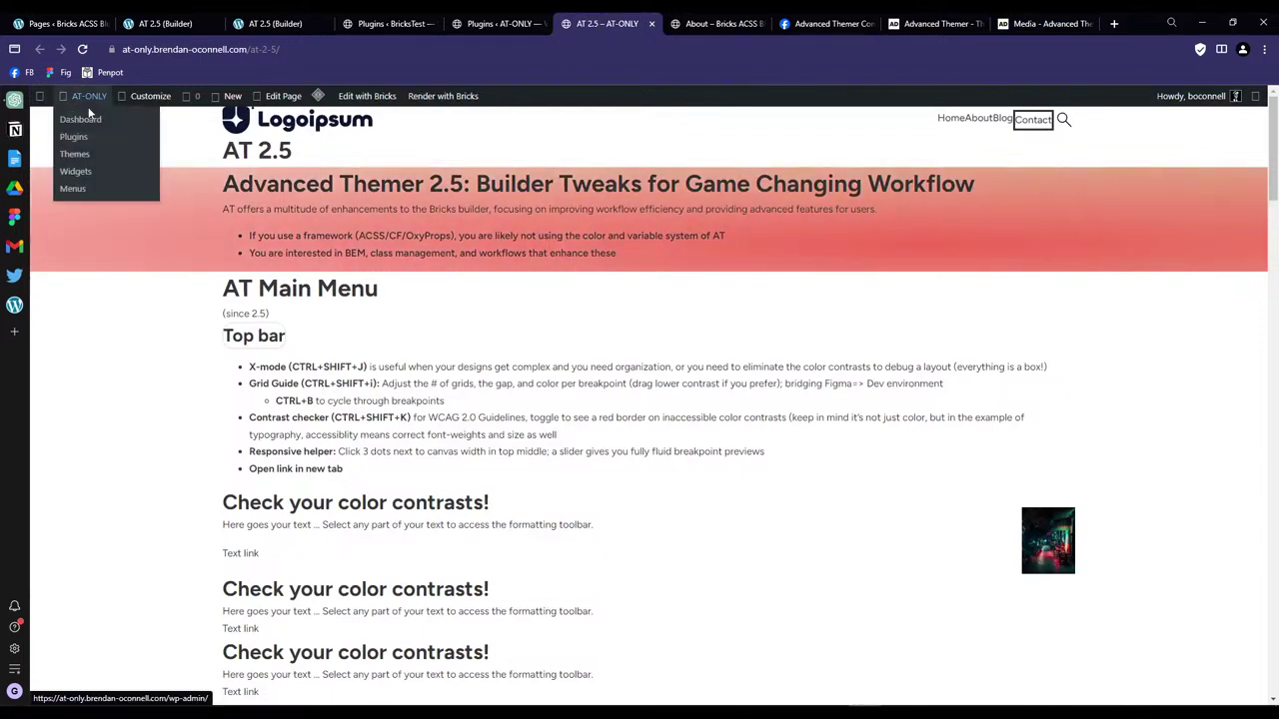
{"action": "left_click", "coordinate": [70, 113]}
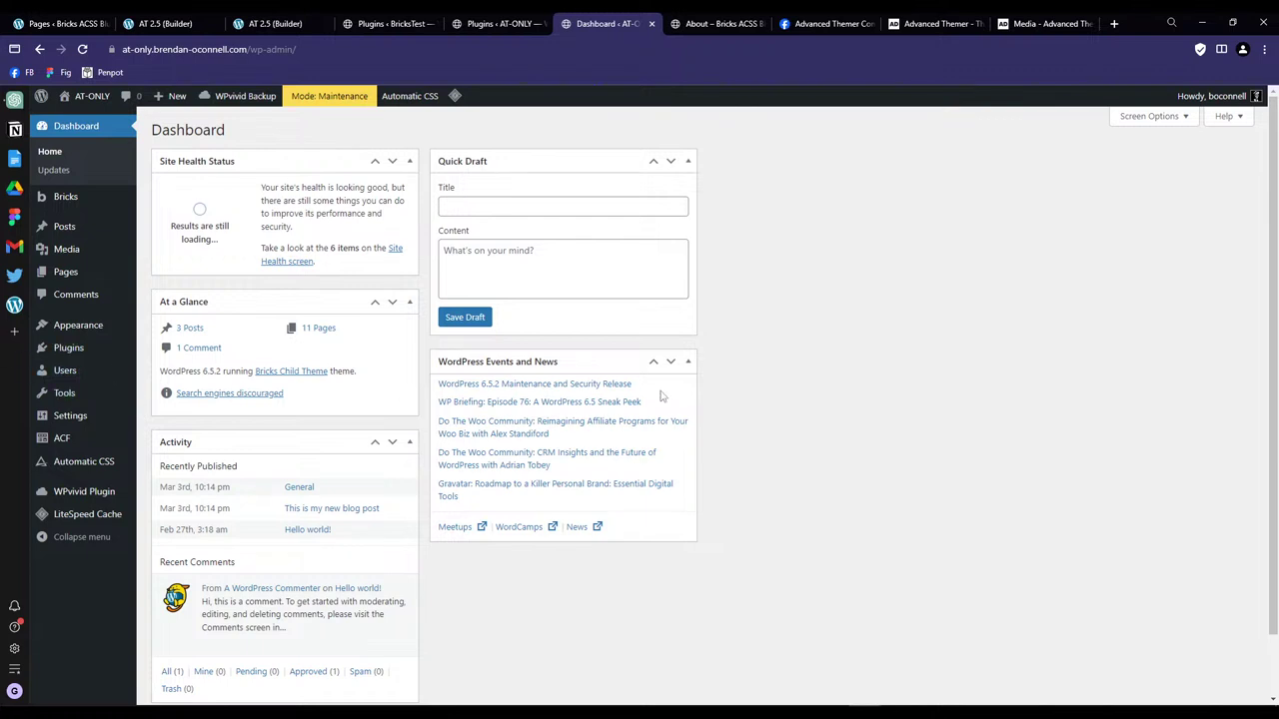
Browse backwards through the feature carousel on the Advanced Themer home page.
{"action": "left_click", "coordinate": [925, 23]}
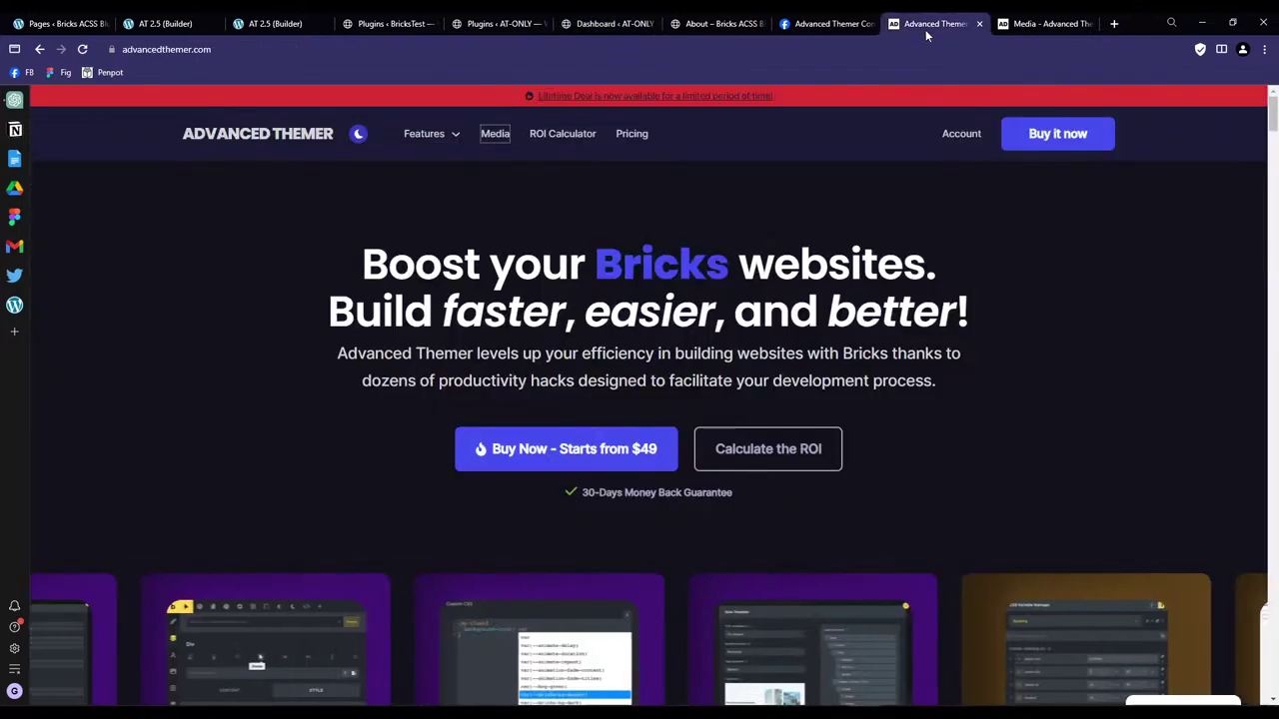
{"action": "scroll", "coordinate": [329, 290], "scroll_direction": "down", "scroll_amount": 3}
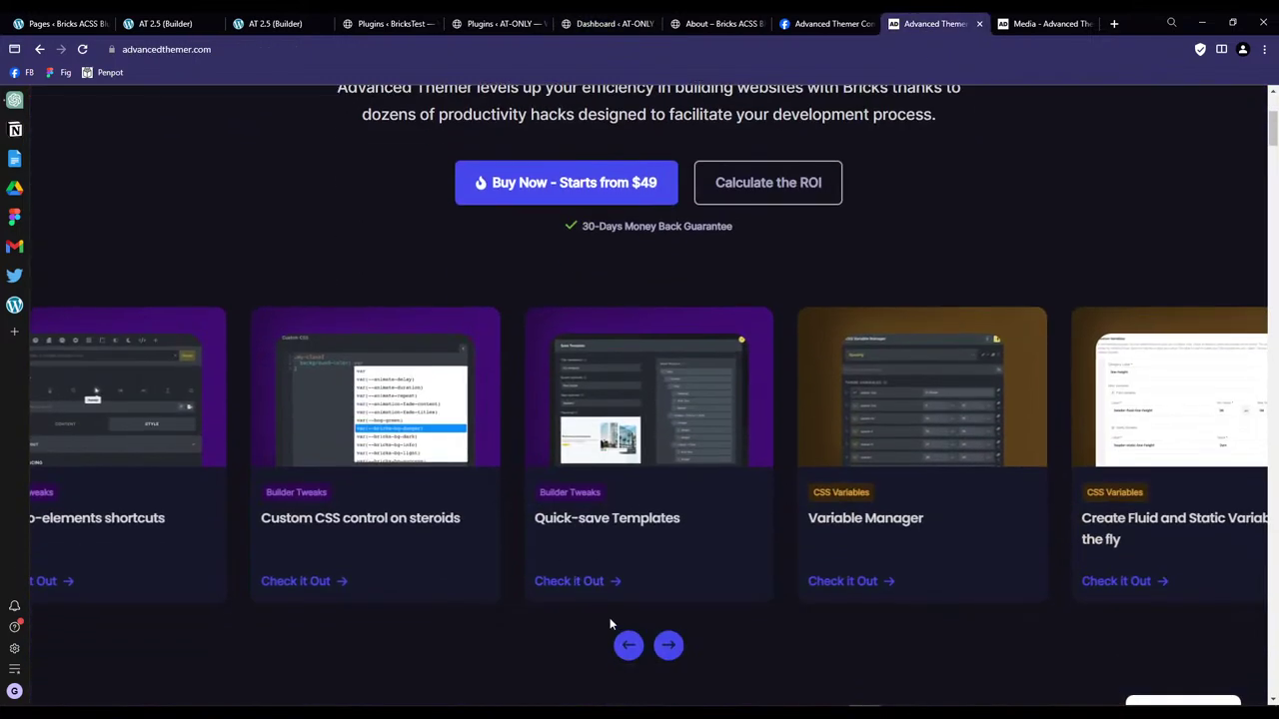
{"action": "left_click", "coordinate": [629, 646]}
{"action": "left_click", "coordinate": [628, 646]}
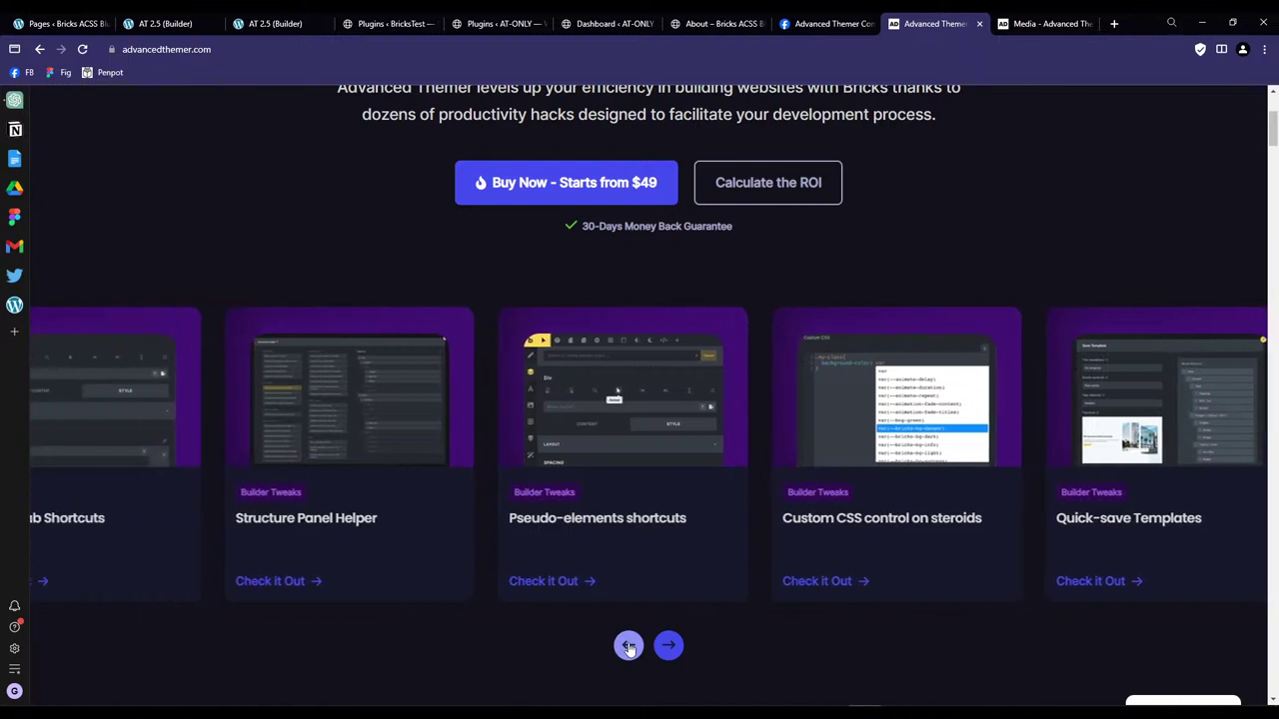
{"action": "left_click", "coordinate": [629, 647]}
{"action": "left_click", "coordinate": [628, 647]}
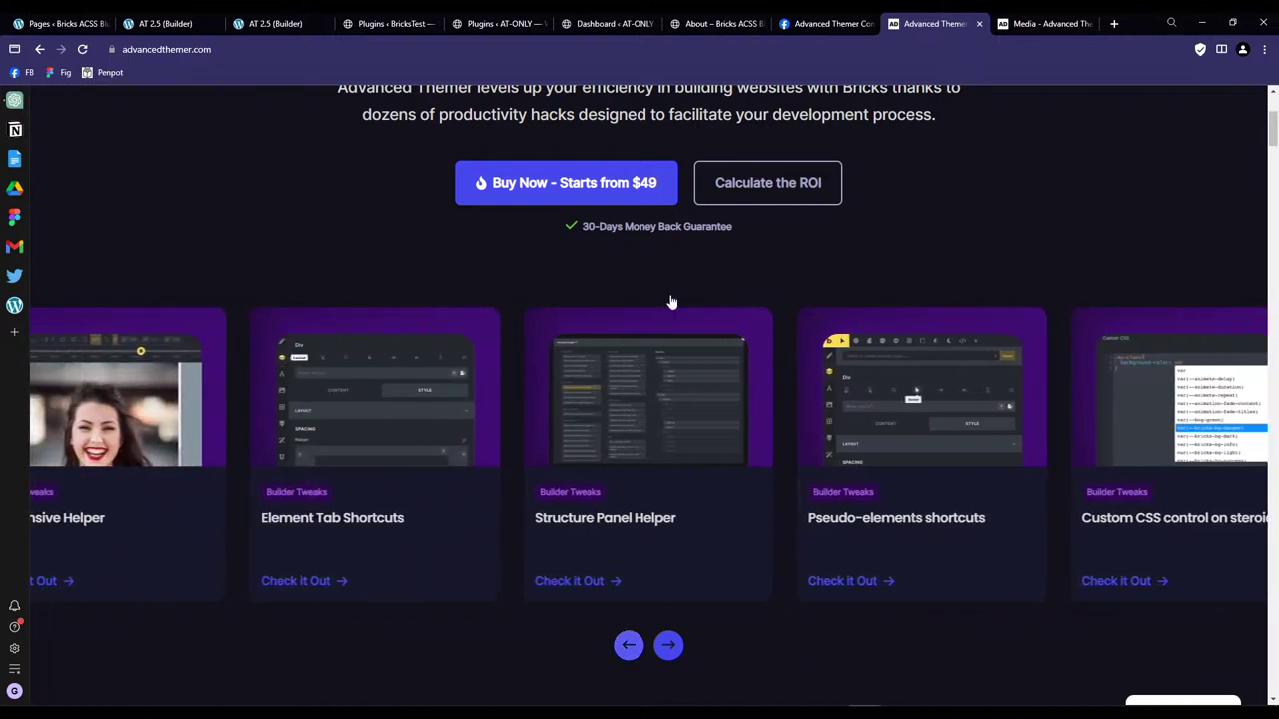
Deactivate the Automatic.css plugin on the AT-ONLY site.
{"action": "left_click", "coordinate": [472, 30]}
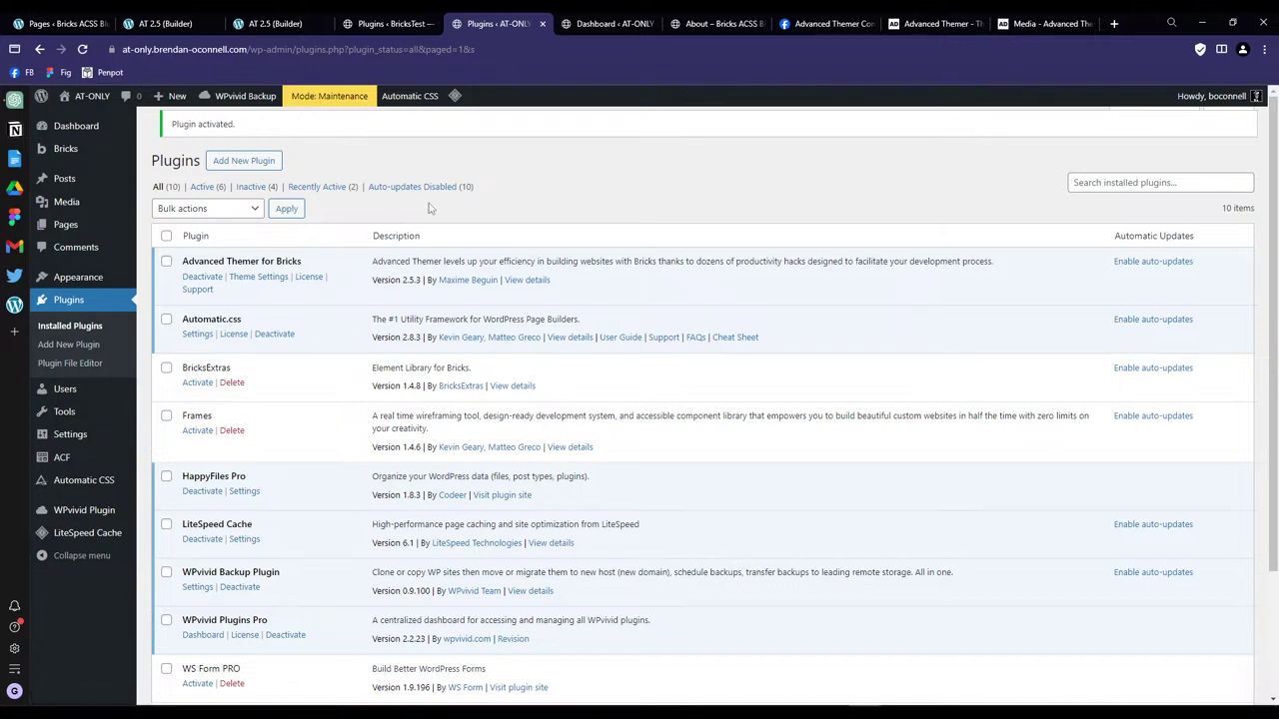
{"action": "left_click", "coordinate": [610, 23]}
{"action": "left_click", "coordinate": [69, 347]}
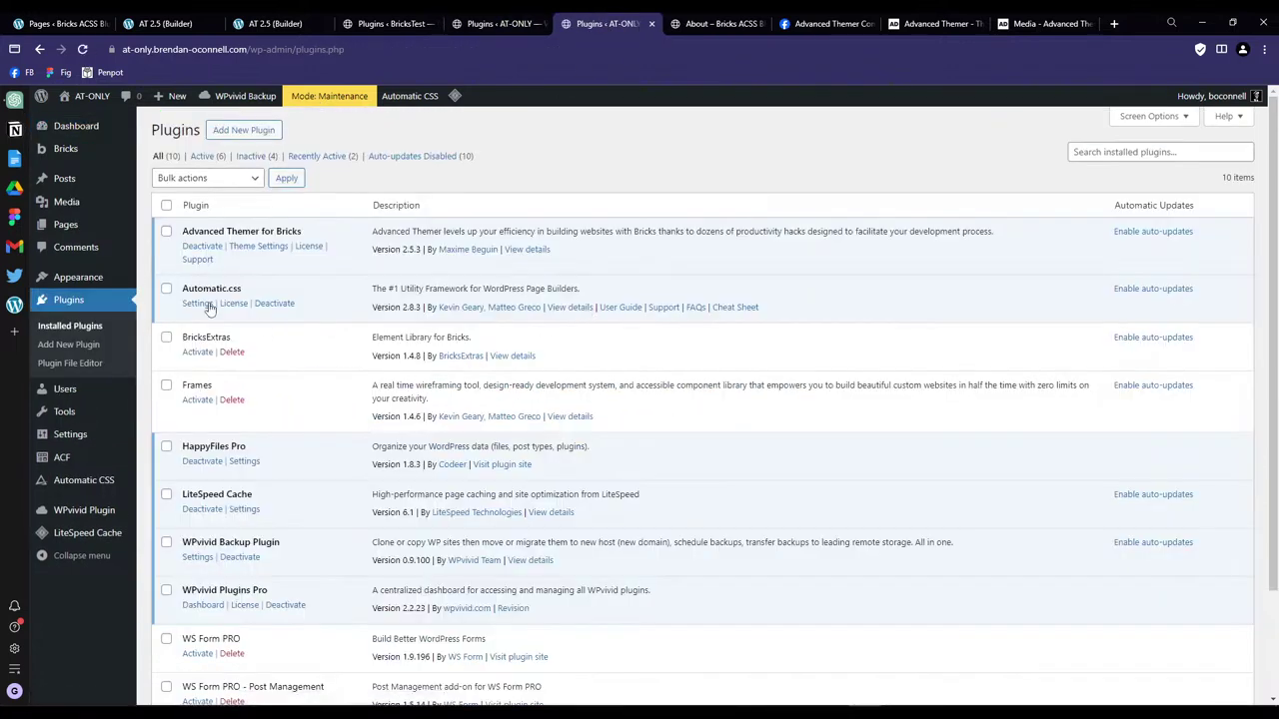
{"action": "left_click", "coordinate": [272, 303]}
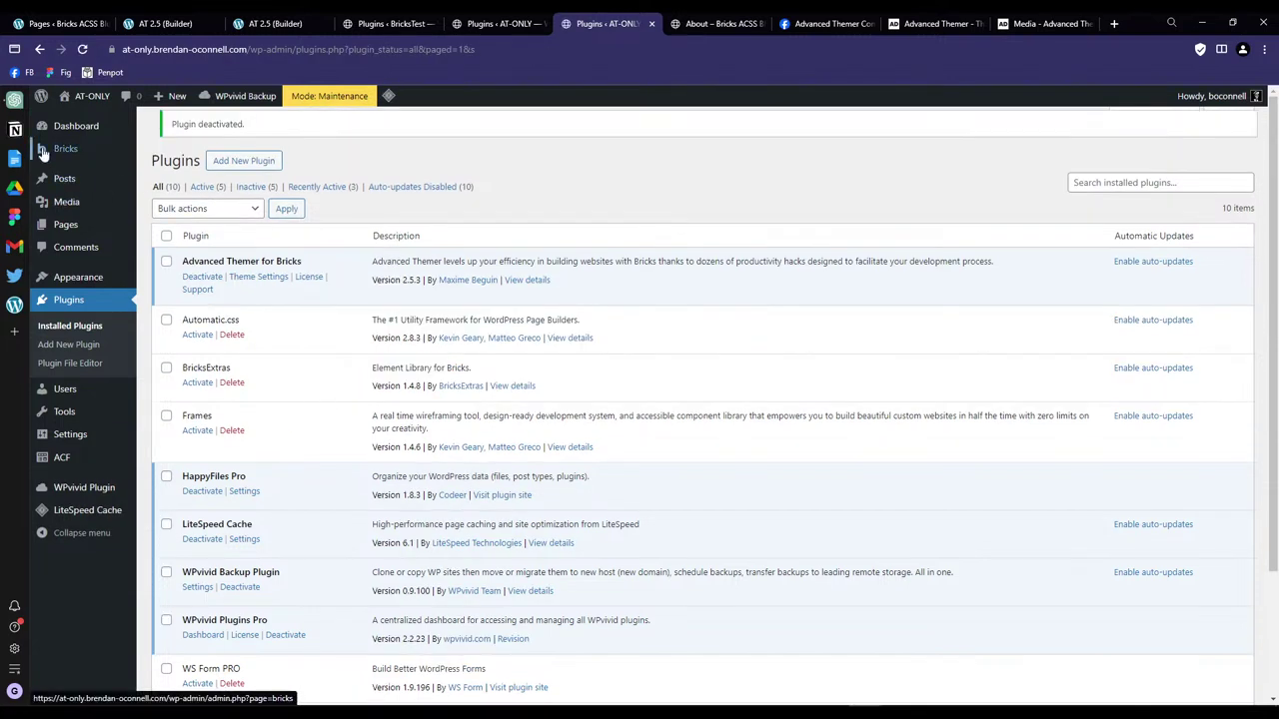
Open the AT-ONLY site's About page in the Bricks builder and hide the browser's sidebar.
{"action": "left_click", "coordinate": [704, 23]}
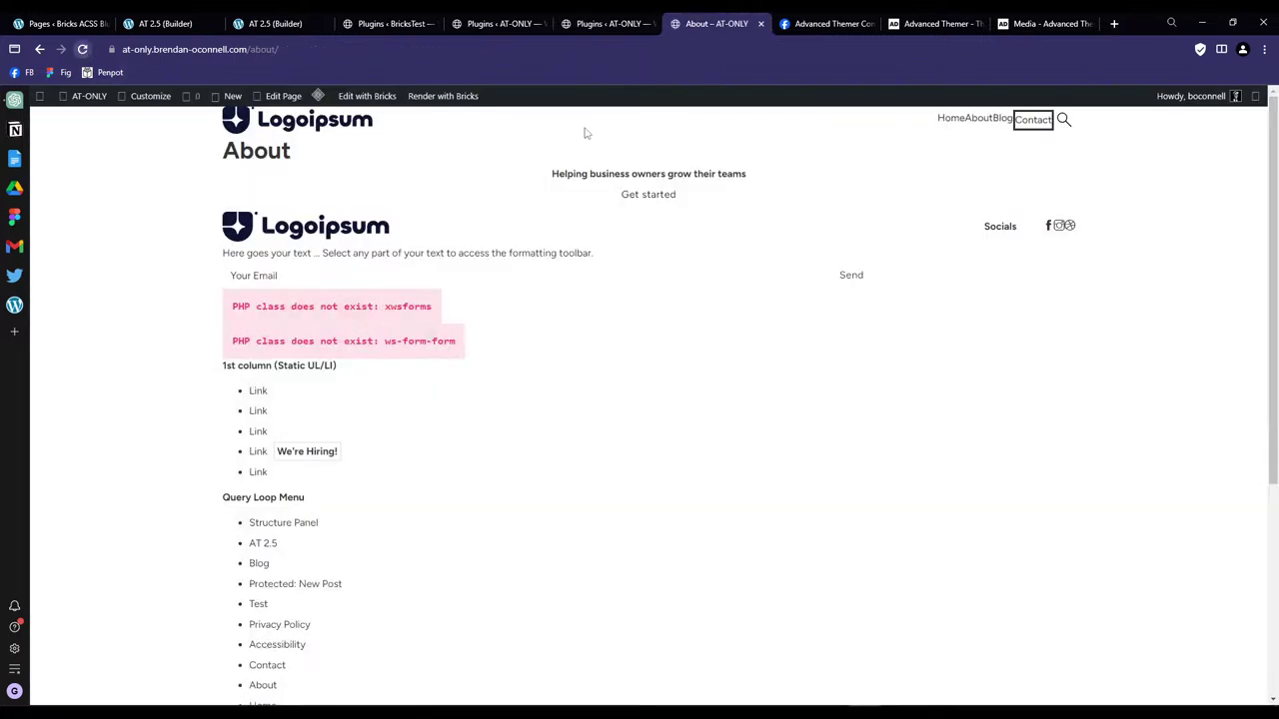
{"action": "left_click", "coordinate": [367, 101]}
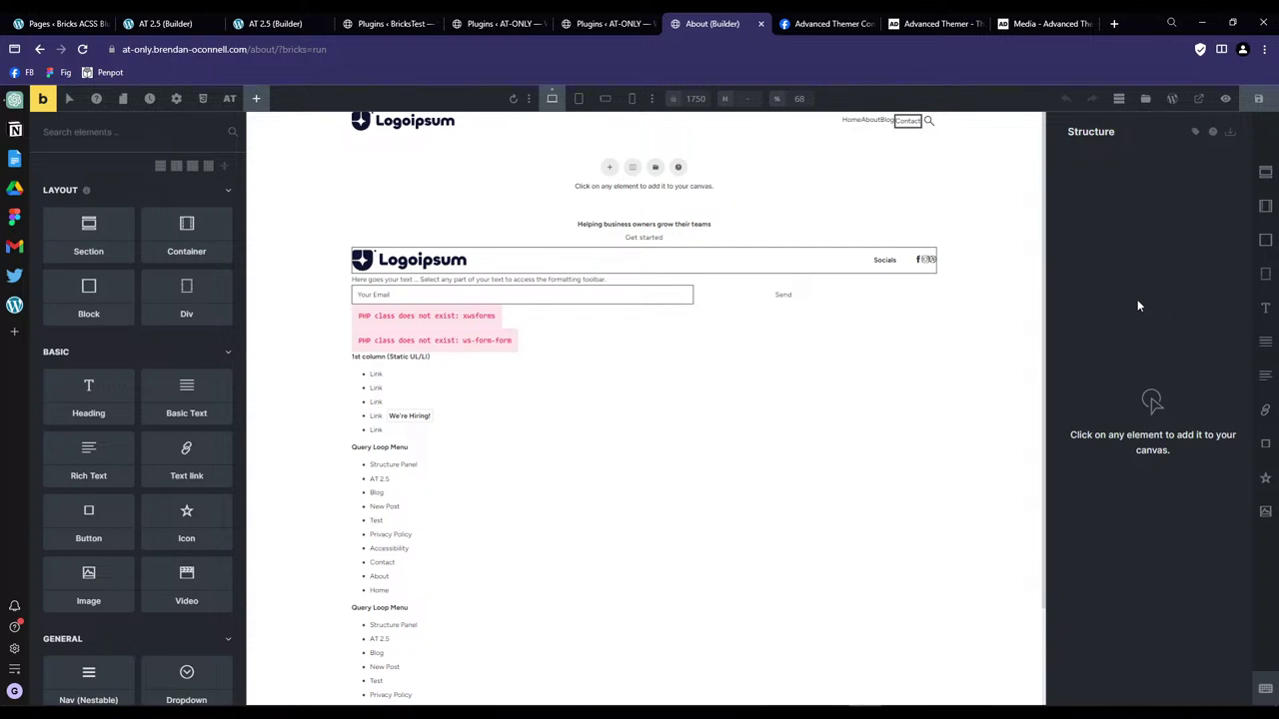
{"action": "scroll", "coordinate": [776, 390], "scroll_direction": "down", "scroll_amount": 2}
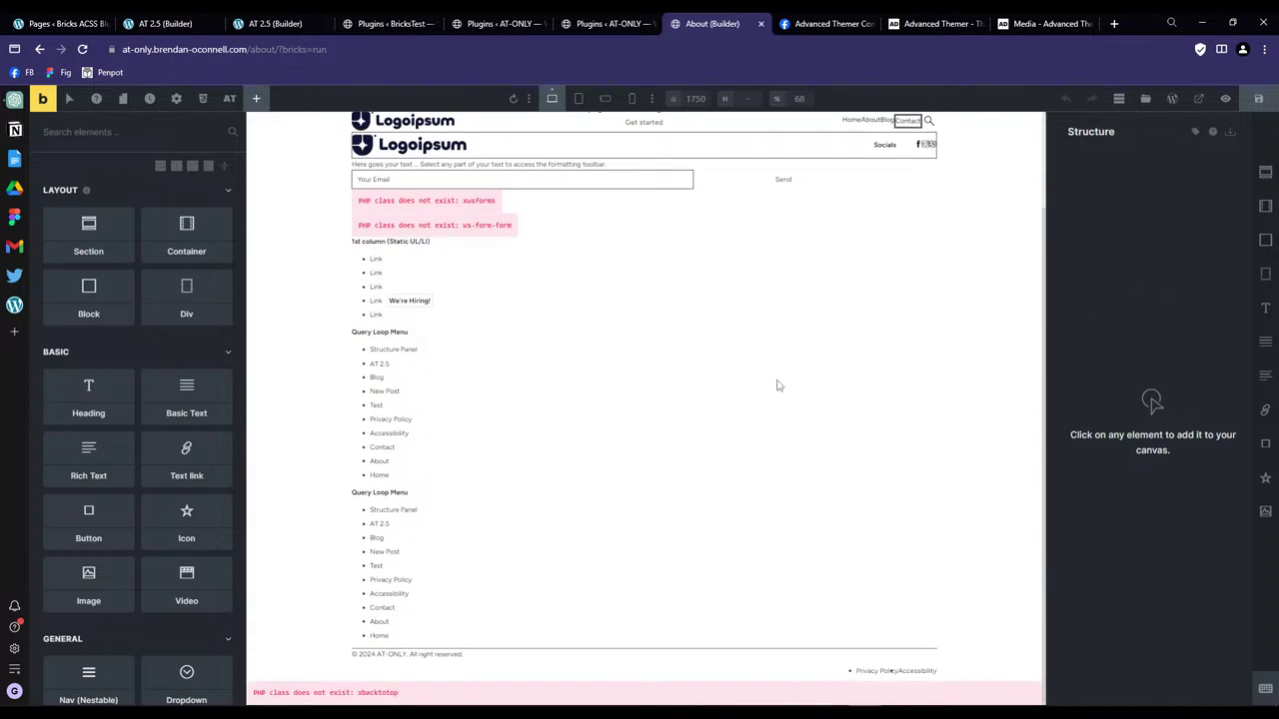
{"action": "left_click", "coordinate": [14, 48]}
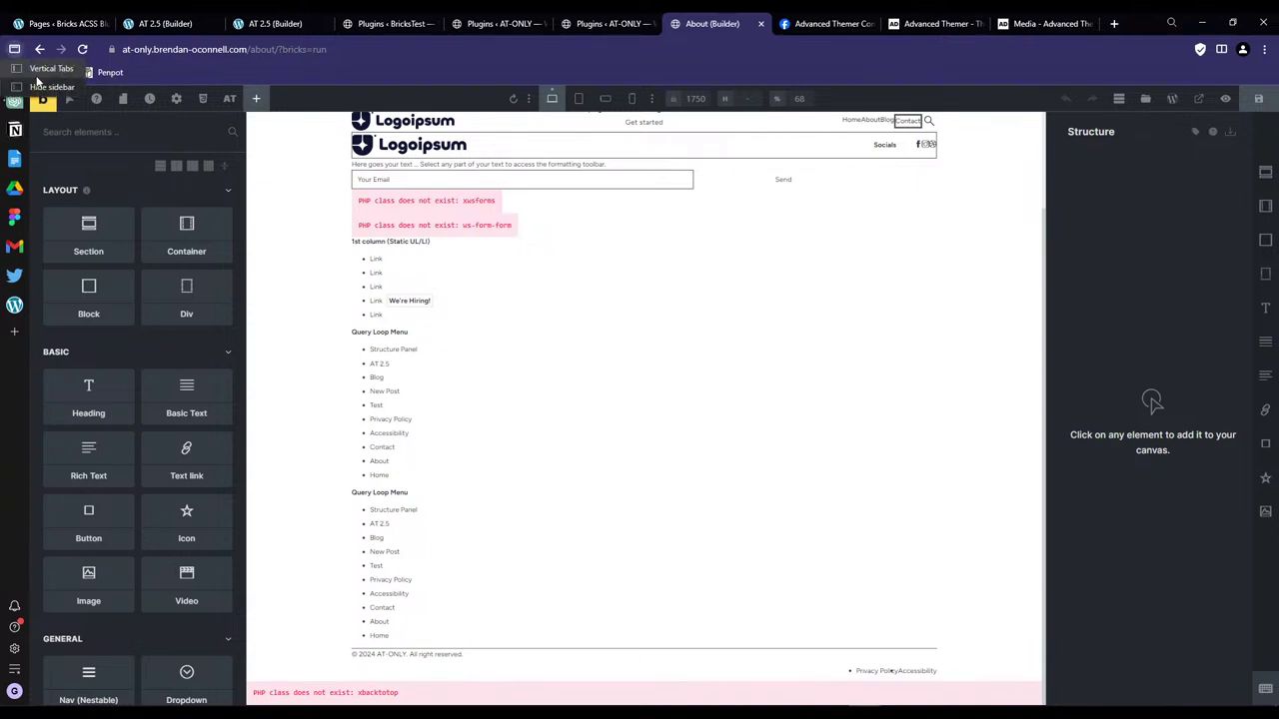
{"action": "left_click", "coordinate": [45, 87]}
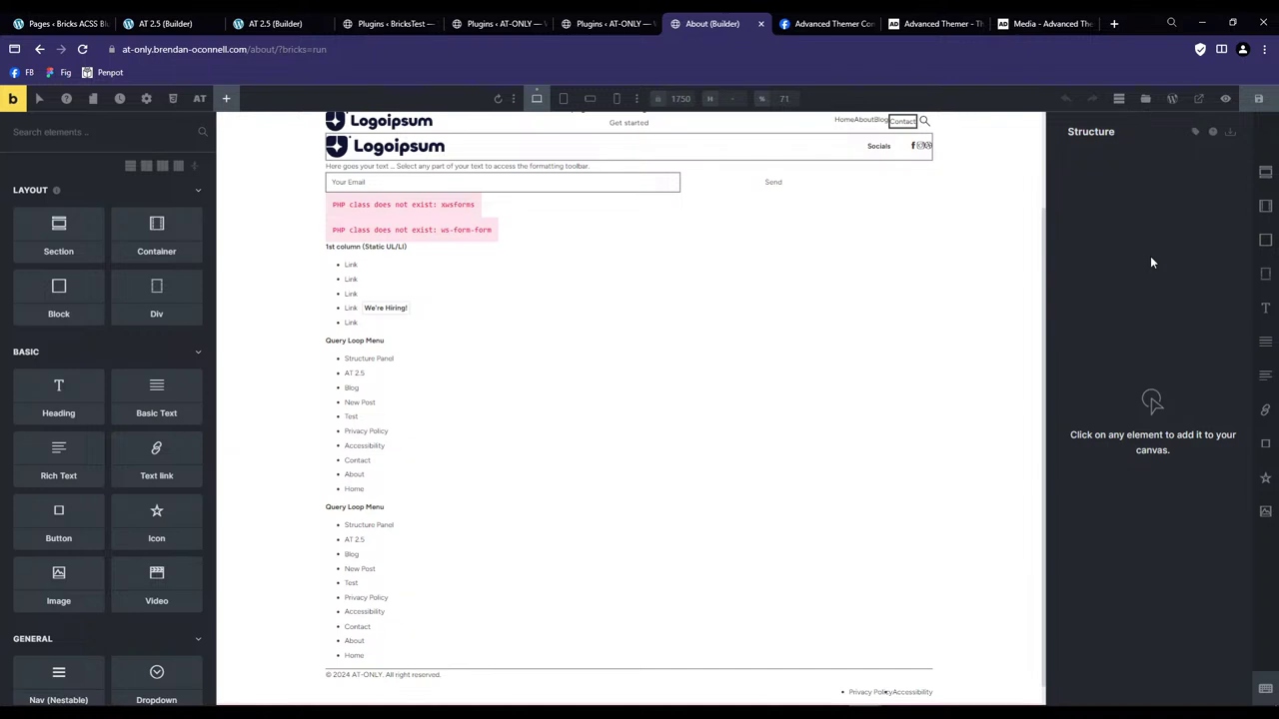
Open Advanced Themer's Global Color Manager and convert Color #1 of the Default palette to a variable color.
{"action": "left_click", "coordinate": [200, 98]}
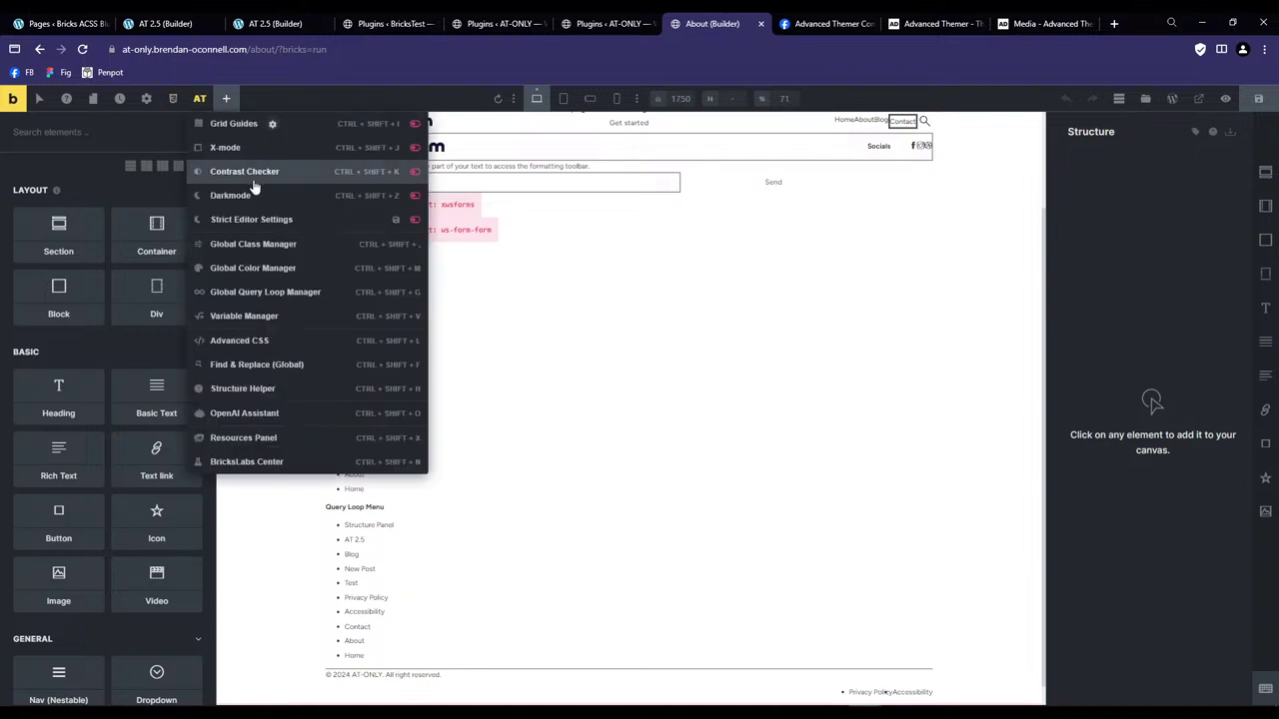
{"action": "left_click", "coordinate": [262, 279]}
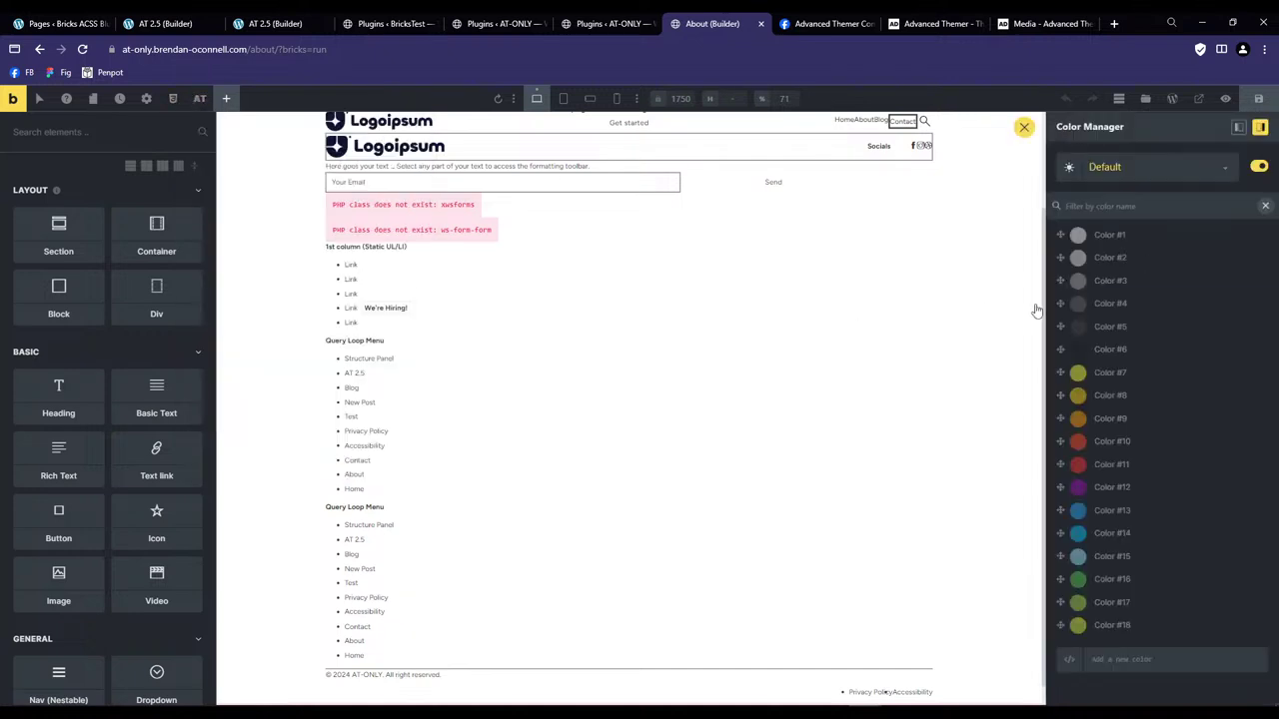
{"action": "left_click", "coordinate": [1150, 175]}
{"action": "left_click", "coordinate": [1187, 185]}
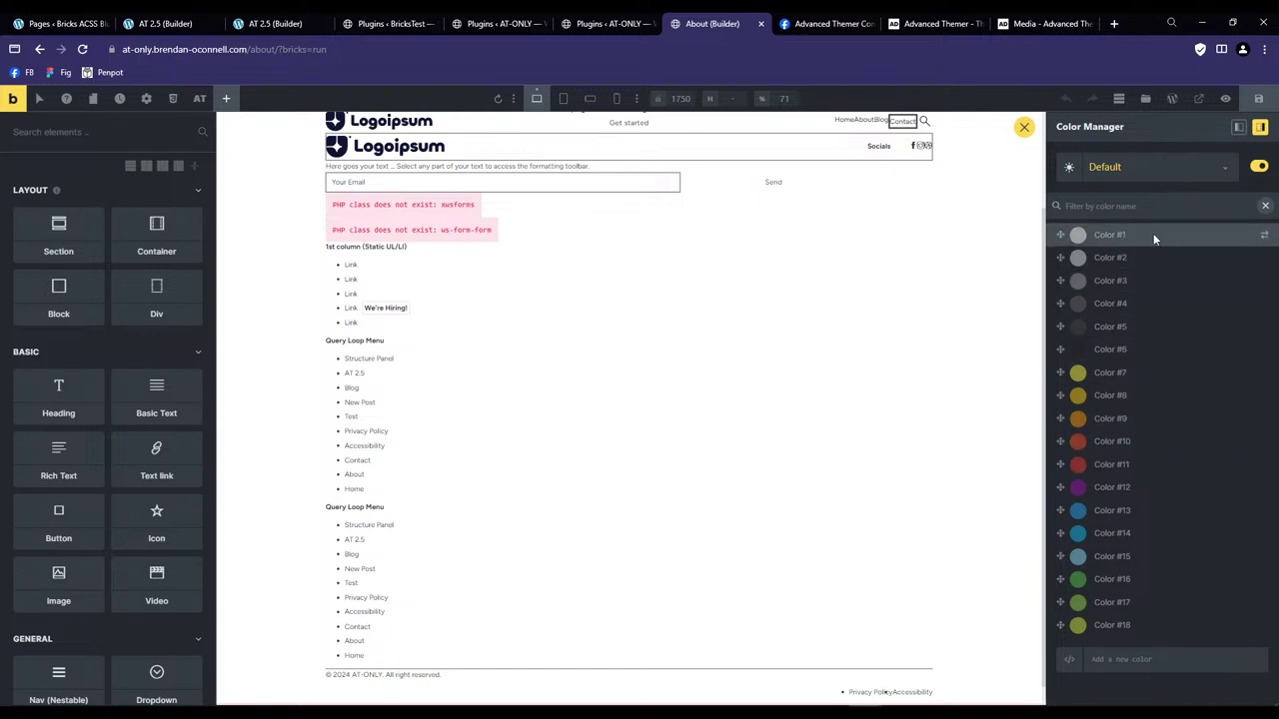
{"action": "left_click", "coordinate": [1264, 236]}
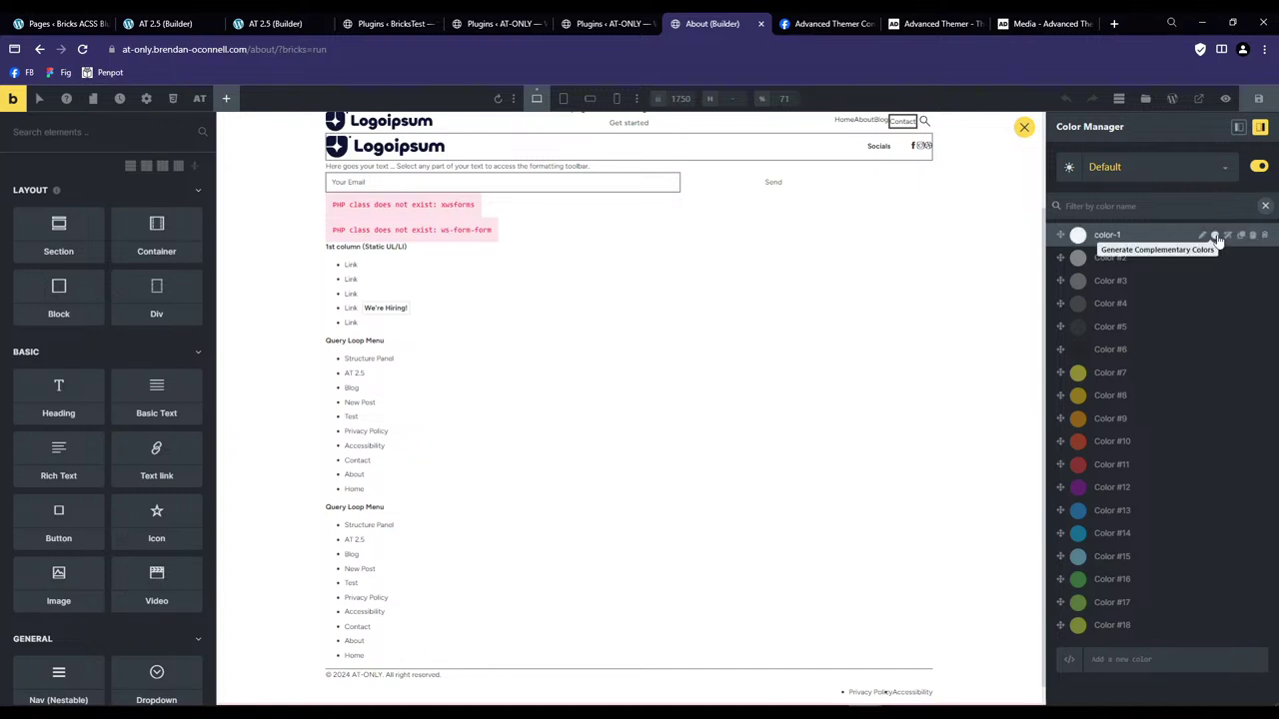
Preview the Custom Scales and Auto-Shades options for color-1, and set the number of auto-shades to 8.
{"action": "left_click", "coordinate": [1228, 235]}
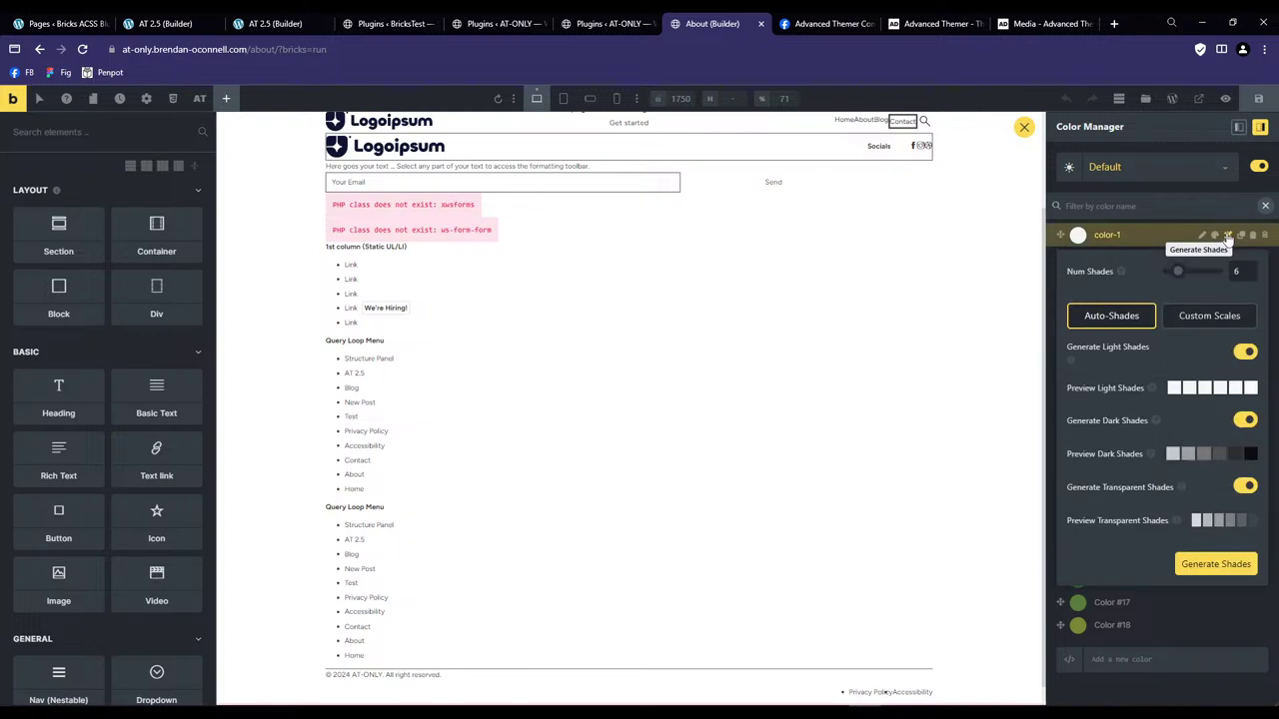
{"action": "left_click", "coordinate": [1208, 317]}
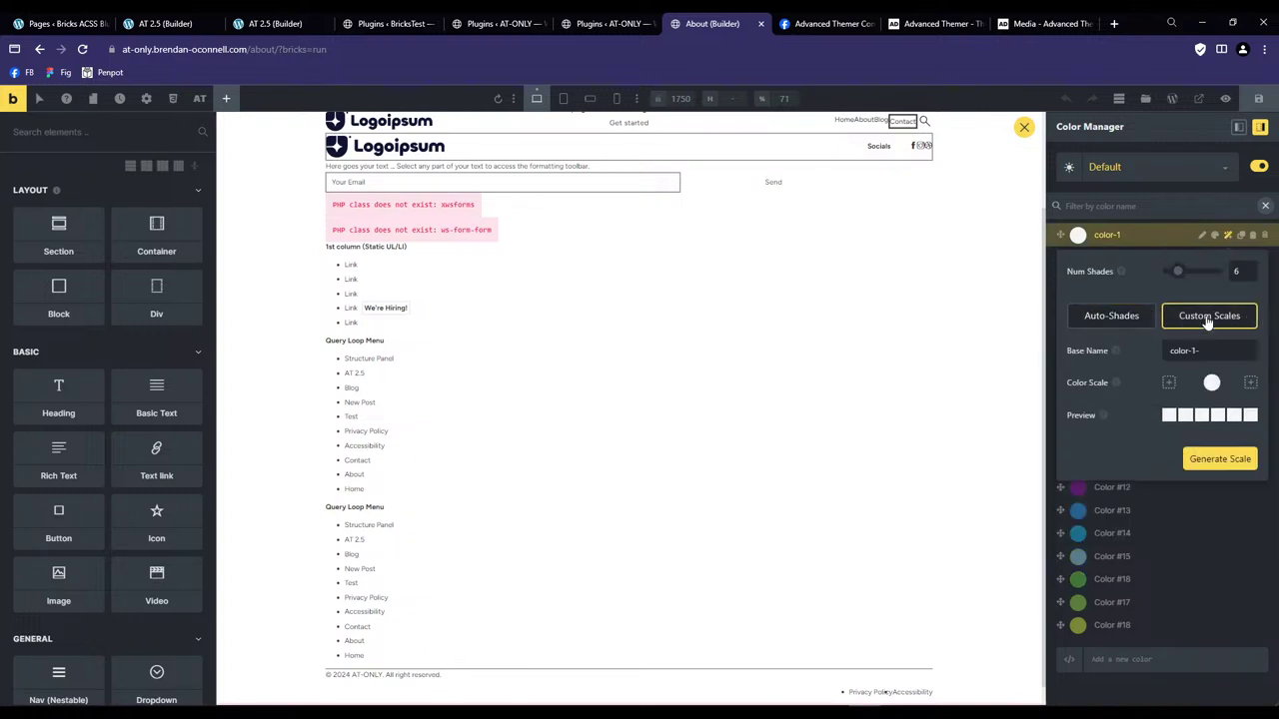
{"action": "left_click", "coordinate": [1111, 315]}
{"action": "left_click_drag", "start_coordinate": [1178, 272], "coordinate": [1183, 273]}
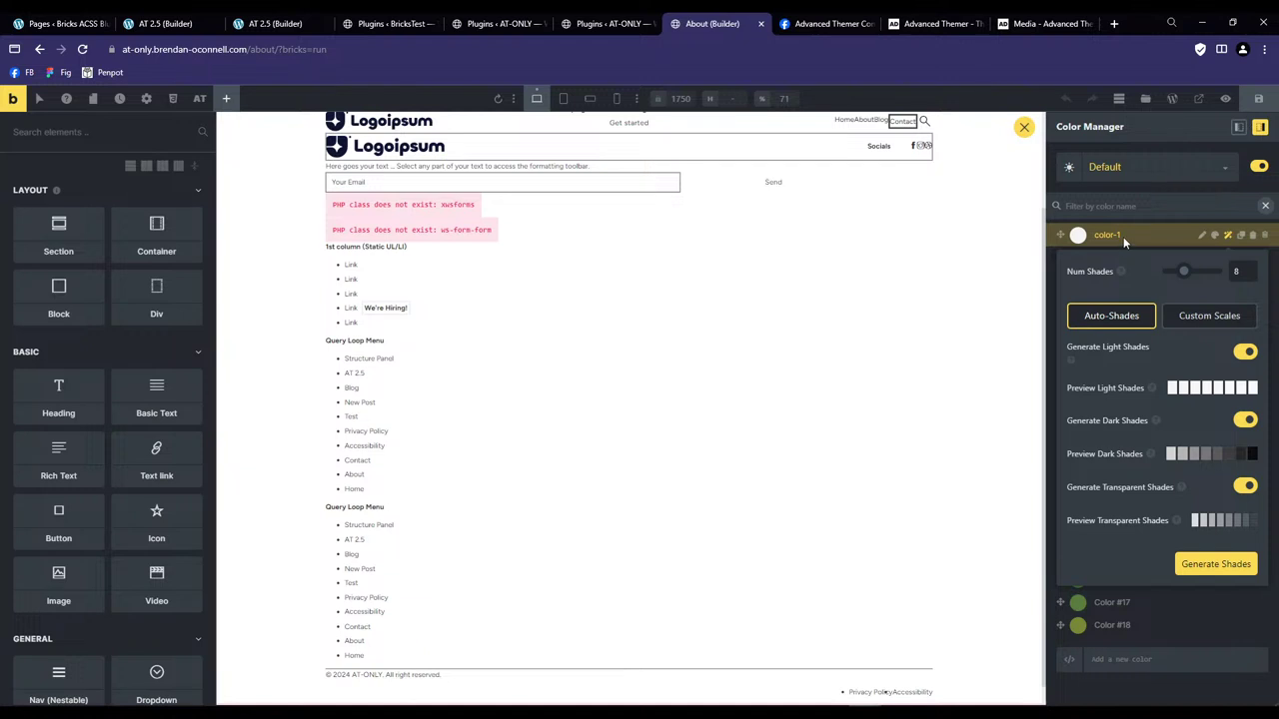
Open the Advanced Themer theme settings in WordPress and examine the Global Colors options and the spacing scale under Global CSS Variables.
{"action": "left_click", "coordinate": [608, 24]}
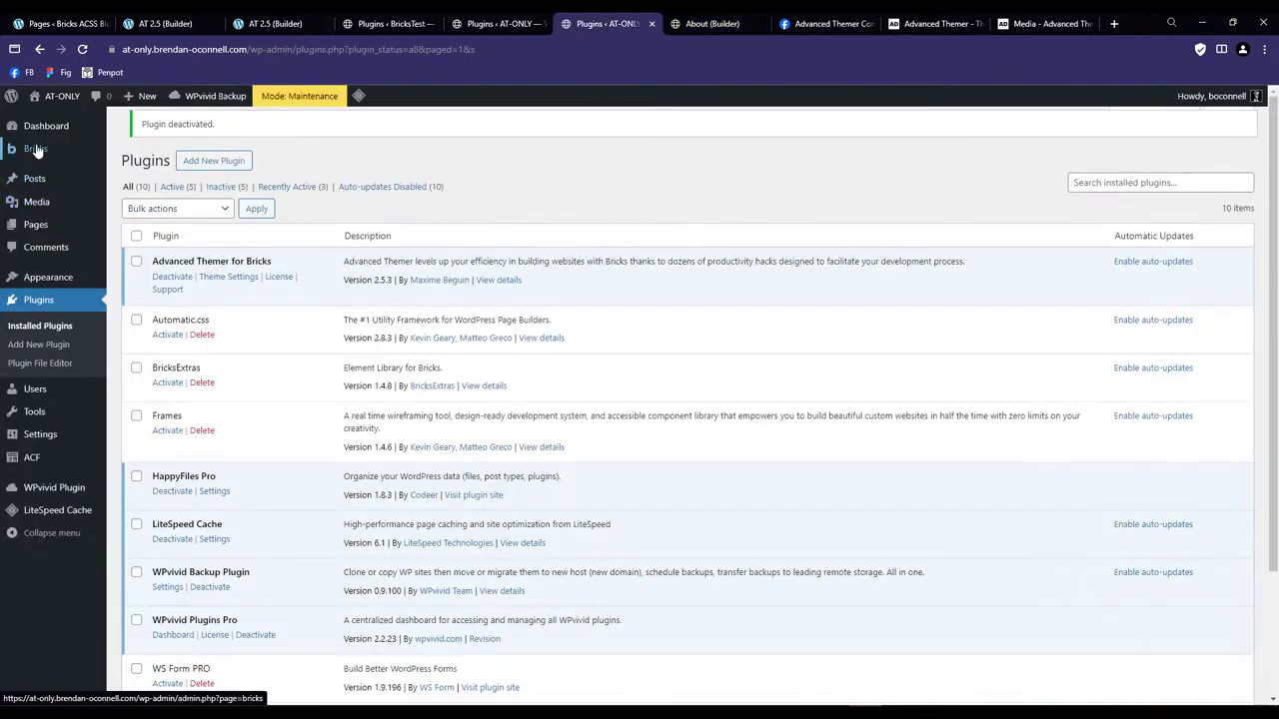
{"action": "left_click", "coordinate": [37, 150]}
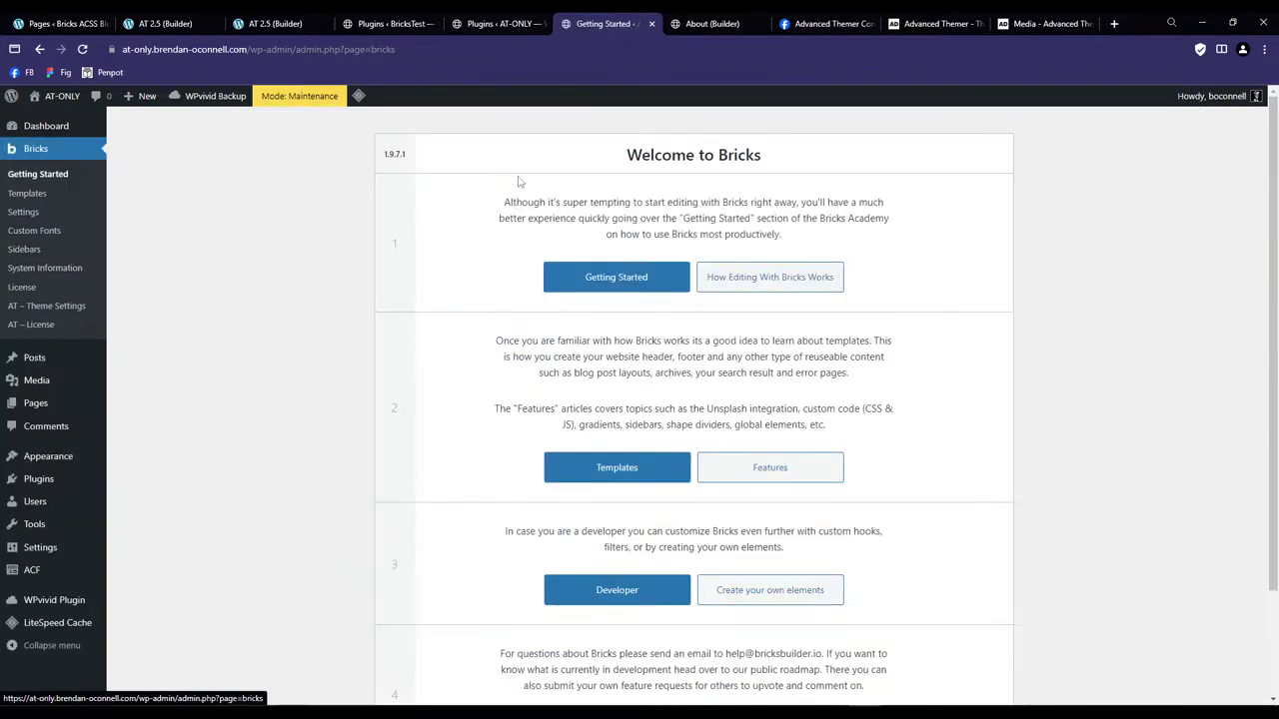
{"action": "left_click", "coordinate": [40, 306]}
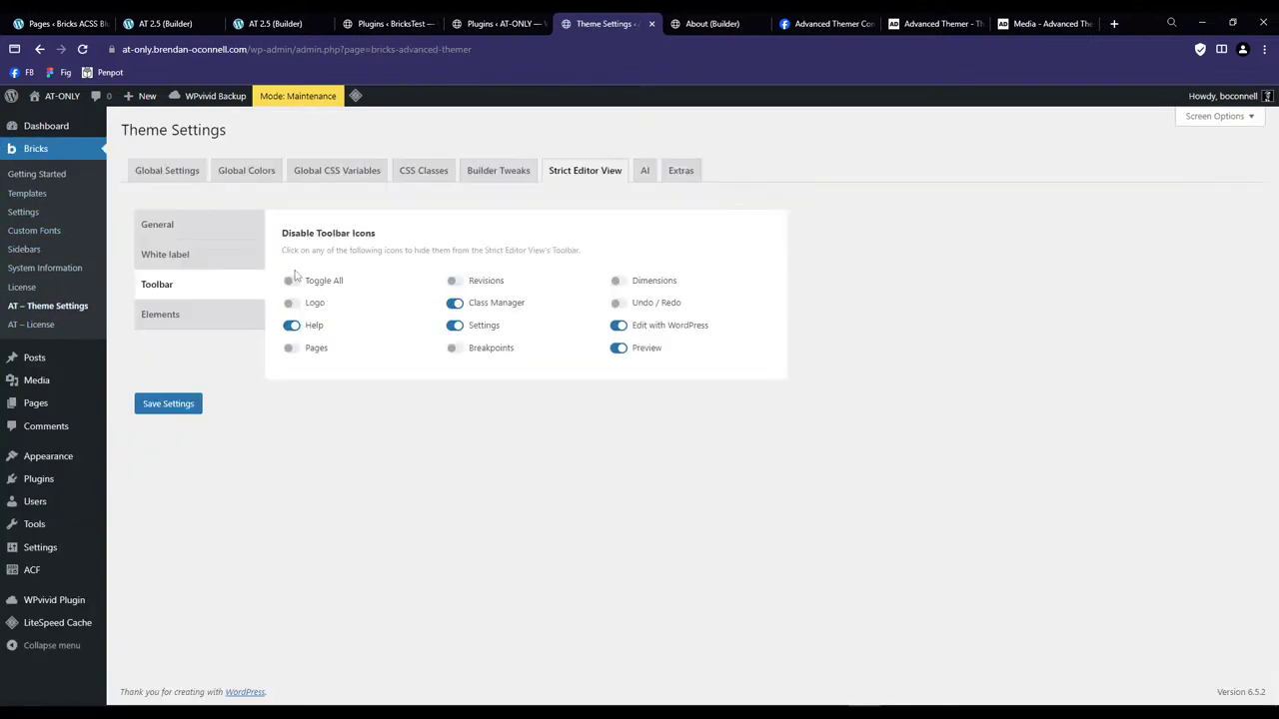
{"action": "left_click", "coordinate": [237, 171]}
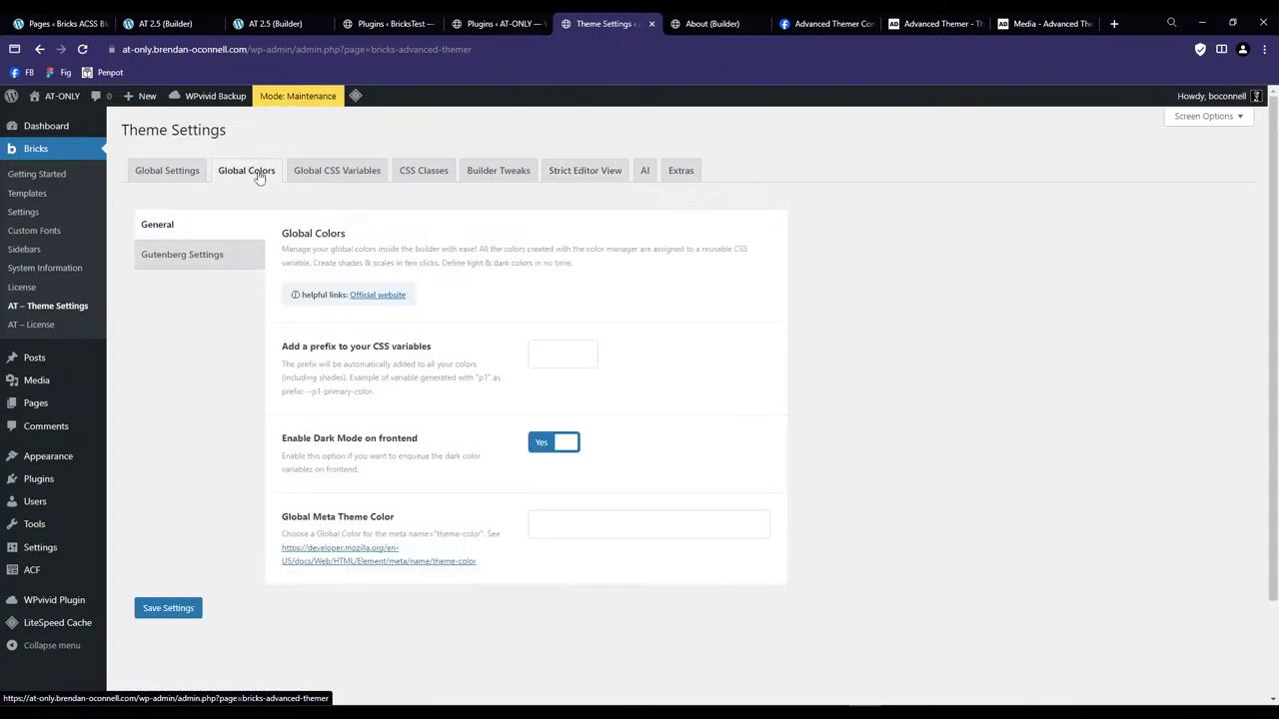
{"action": "left_click", "coordinate": [350, 178]}
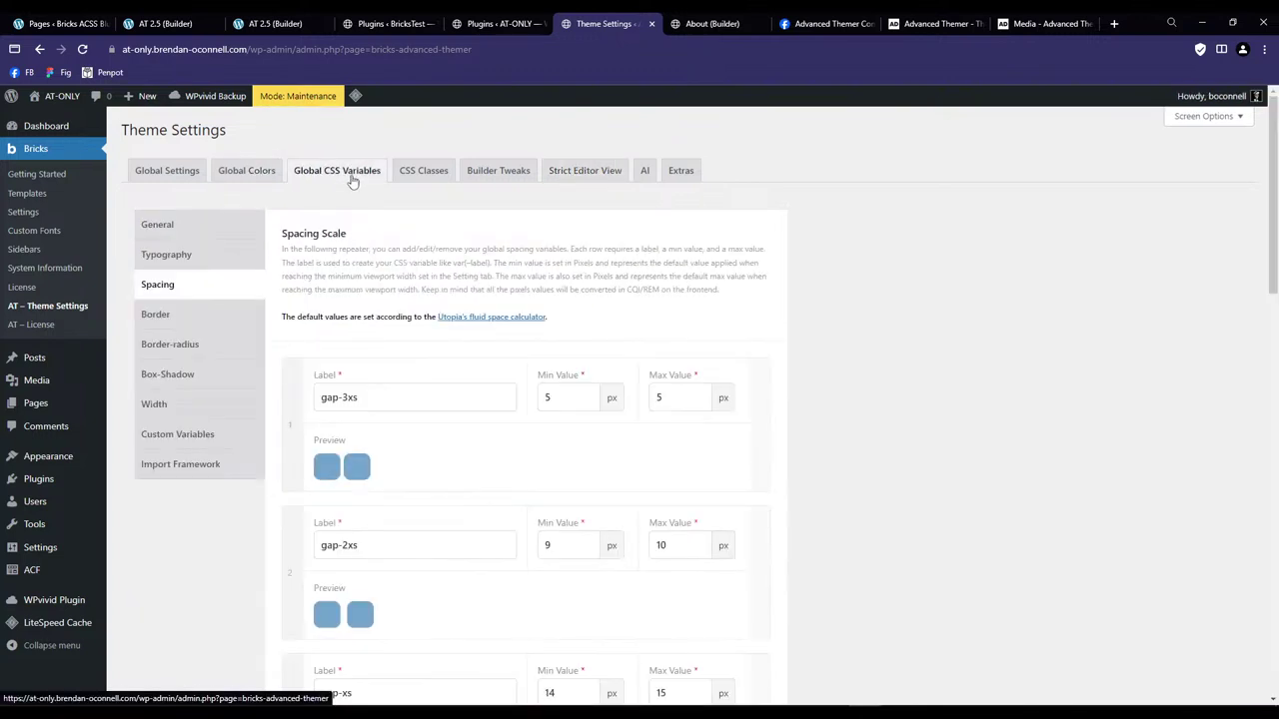
{"action": "scroll", "coordinate": [454, 390], "scroll_direction": "down", "scroll_amount": 2}
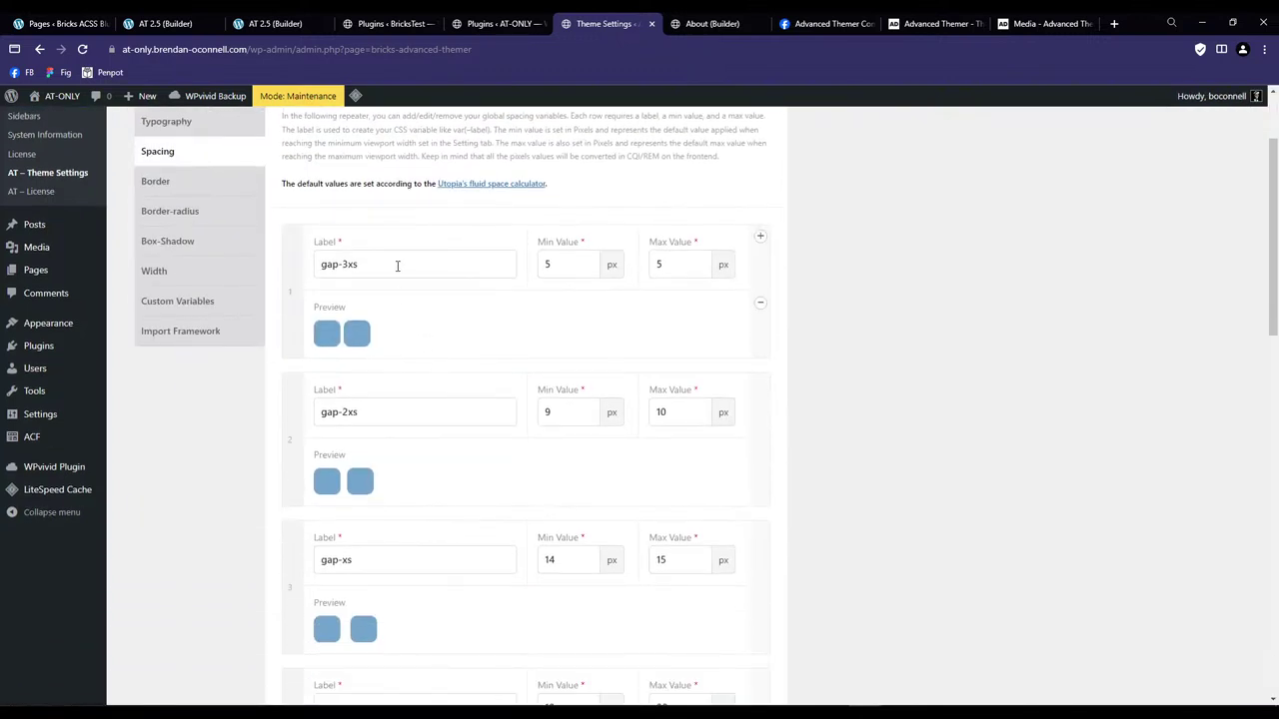
Examine the labels and the minimum and maximum values of the gap variables in the Spacing Scale.
{"action": "scroll", "coordinate": [778, 322], "scroll_direction": "down", "scroll_amount": 2}
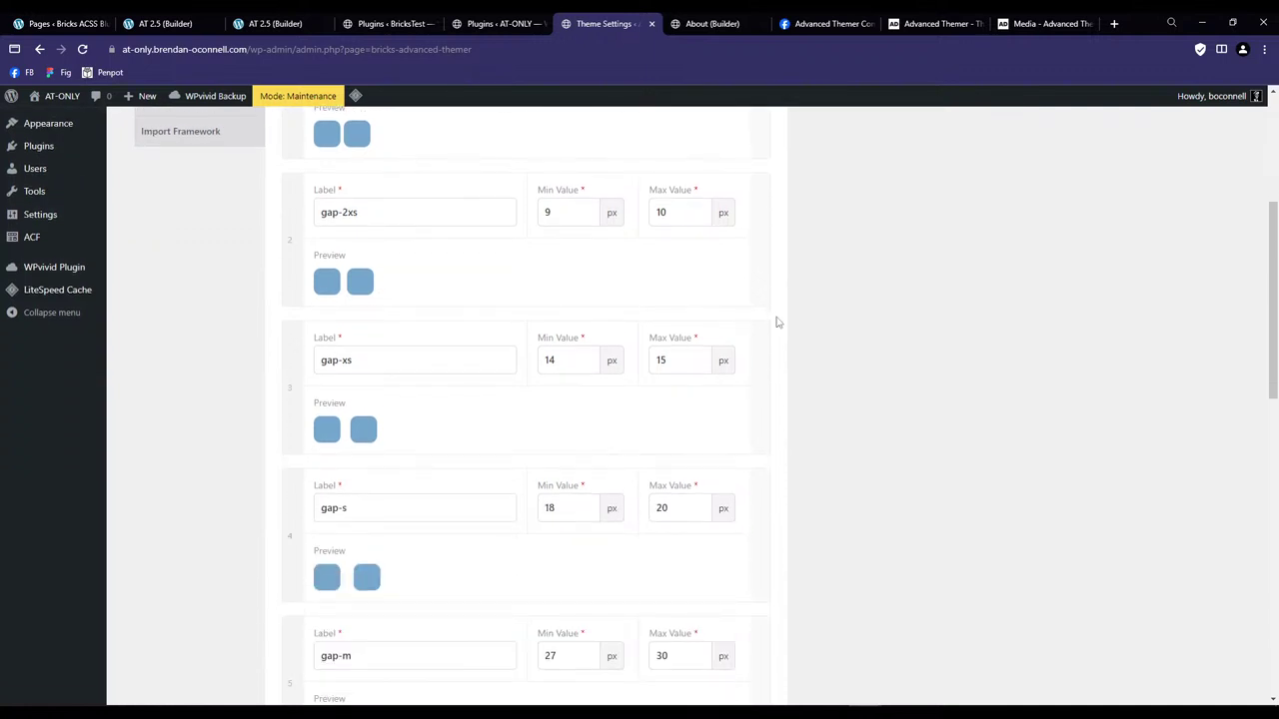
{"action": "scroll", "coordinate": [779, 321], "scroll_direction": "up", "scroll_amount": 3}
{"action": "scroll", "coordinate": [779, 322], "scroll_direction": "down", "scroll_amount": 4}
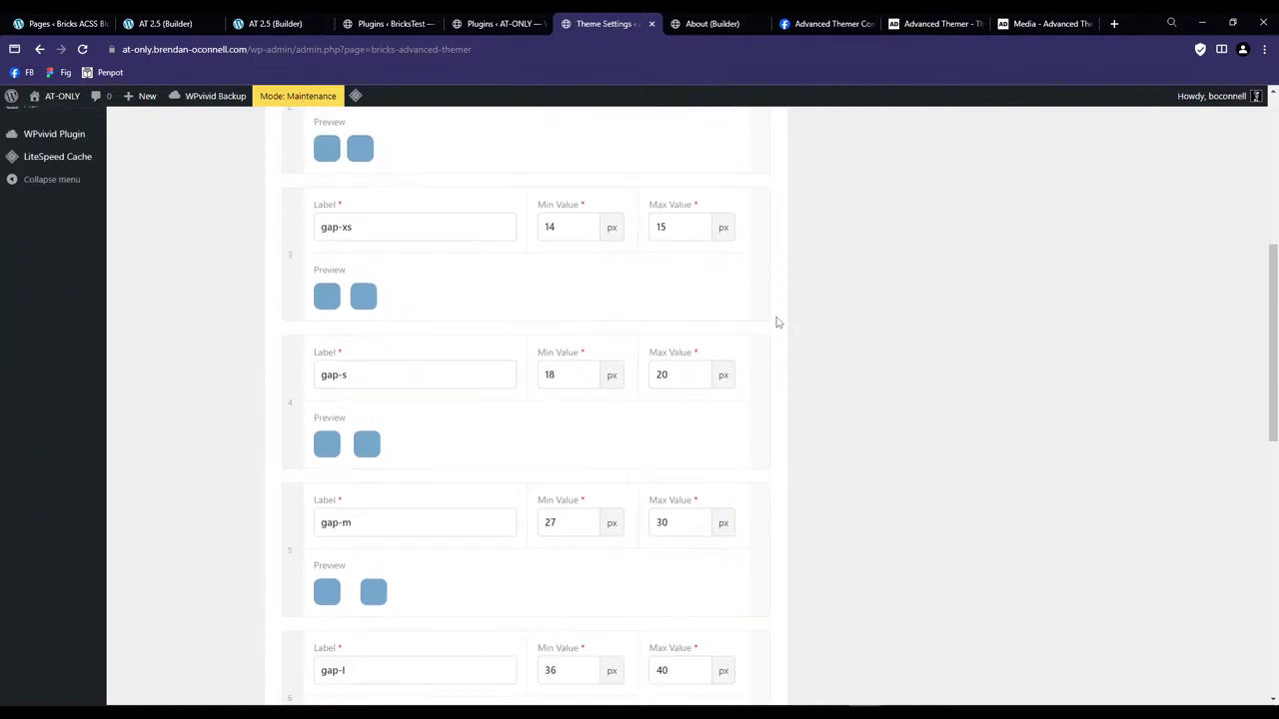
{"action": "scroll", "coordinate": [760, 316], "scroll_direction": "up", "scroll_amount": 3}
{"action": "scroll", "coordinate": [378, 285], "scroll_direction": "down", "scroll_amount": 1}
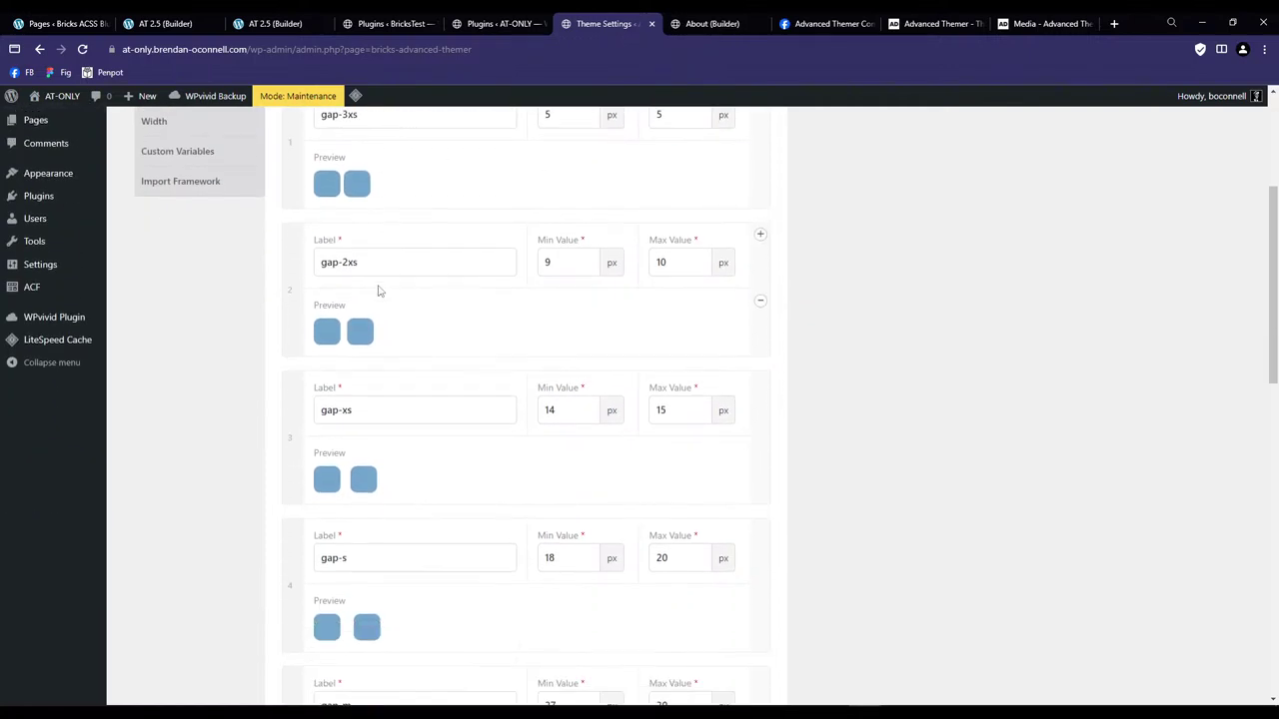
{"action": "scroll", "coordinate": [377, 290], "scroll_direction": "down", "scroll_amount": 1}
{"action": "scroll", "coordinate": [379, 289], "scroll_direction": "up", "scroll_amount": 3}
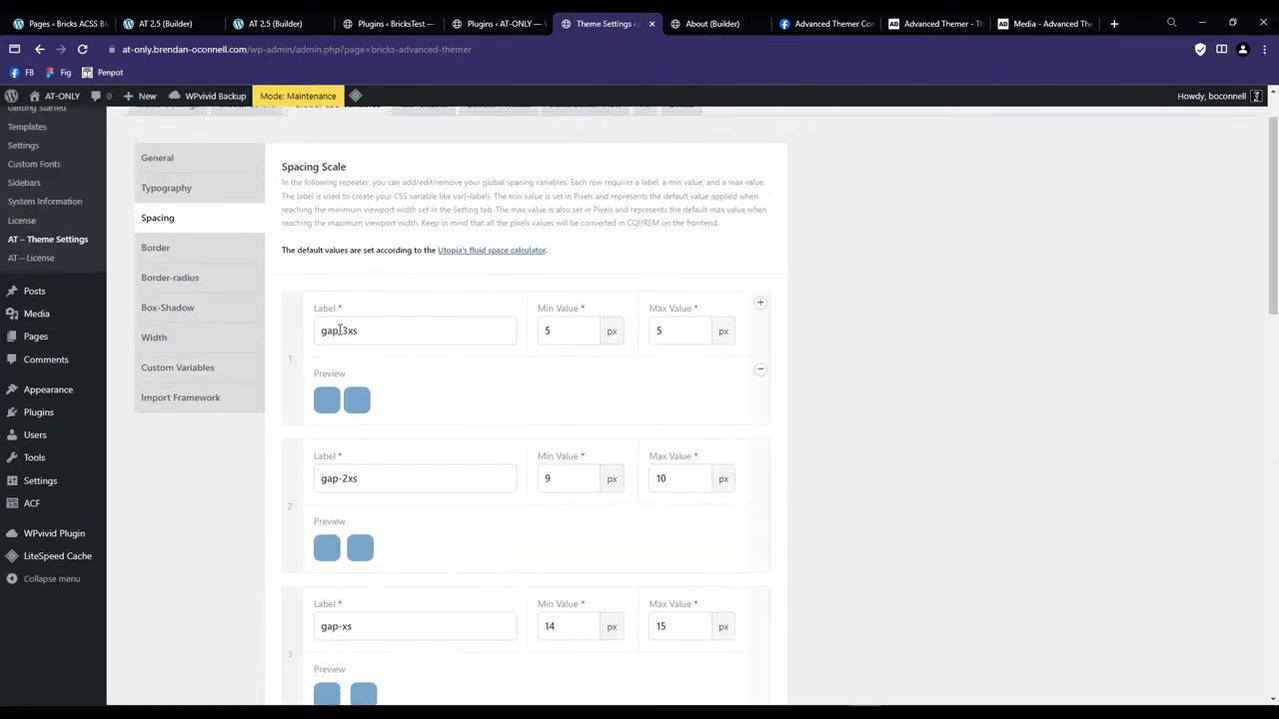
{"action": "double_click", "coordinate": [340, 330]}
{"action": "left_click", "coordinate": [785, 331]}
{"action": "scroll", "coordinate": [615, 359], "scroll_direction": "down", "scroll_amount": 1}
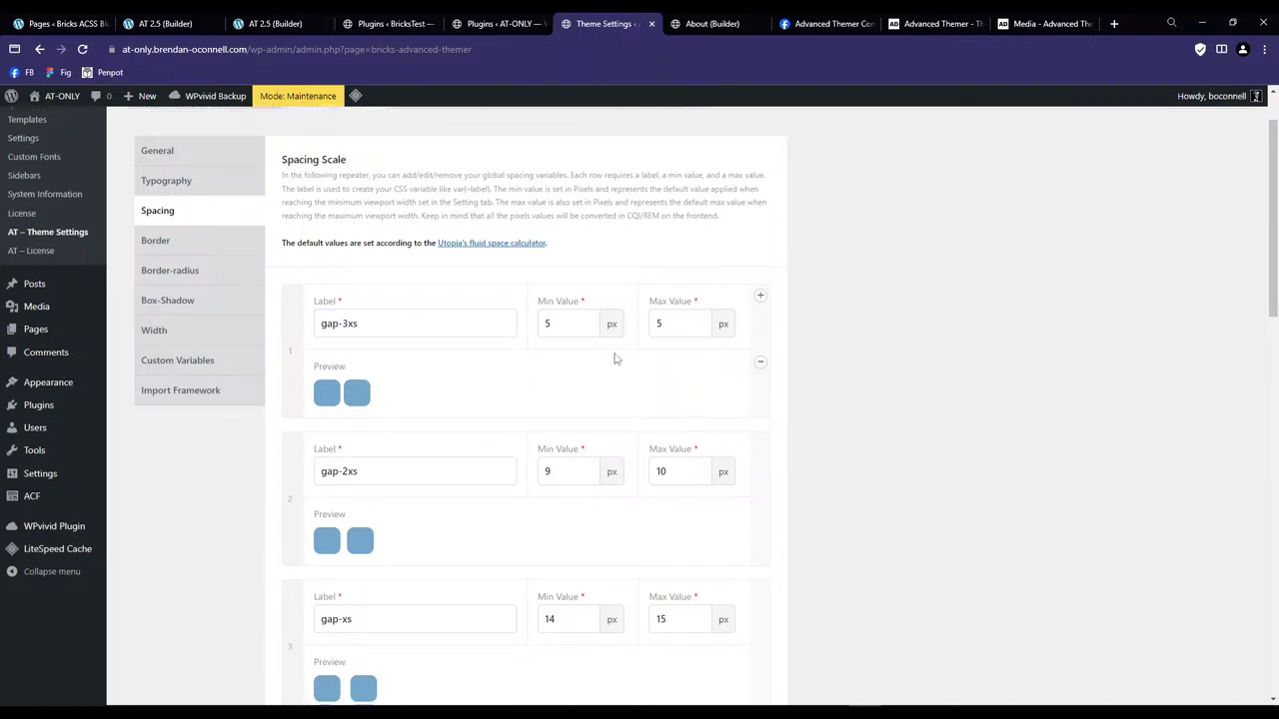
{"action": "scroll", "coordinate": [616, 359], "scroll_direction": "down", "scroll_amount": 10}
{"action": "scroll", "coordinate": [609, 364], "scroll_direction": "up", "scroll_amount": 8}
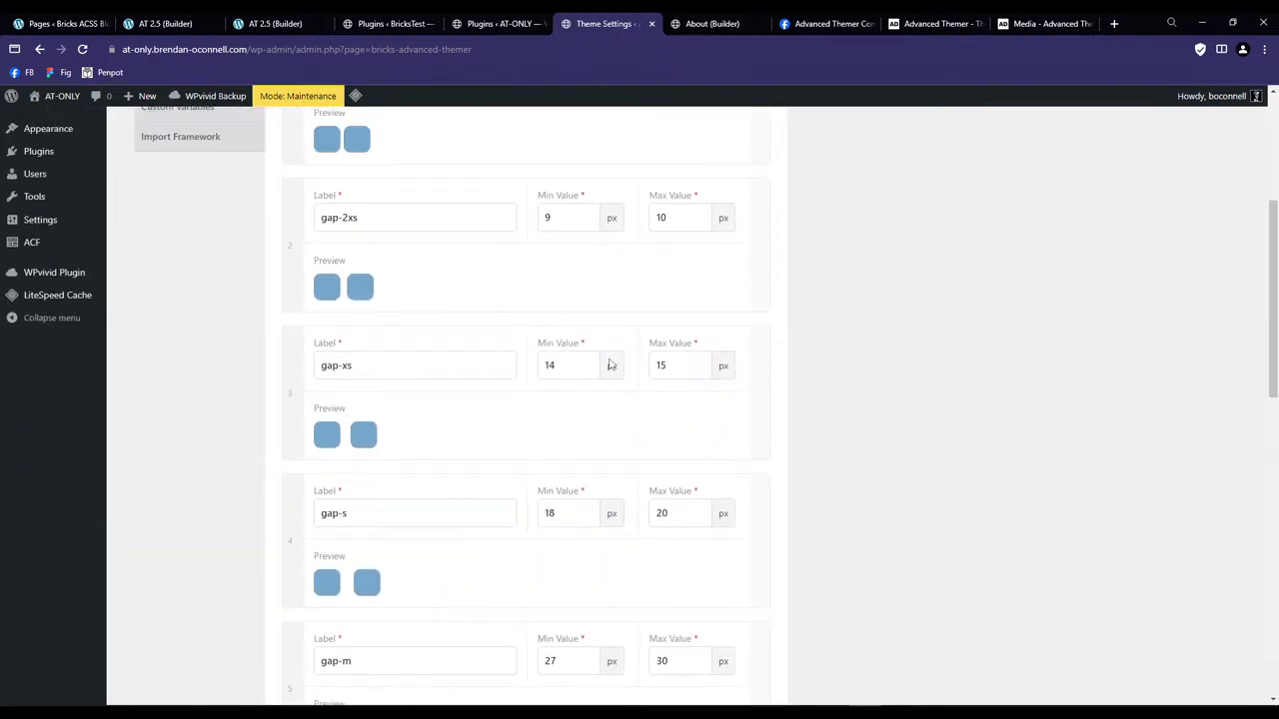
{"action": "scroll", "coordinate": [609, 365], "scroll_direction": "up", "scroll_amount": 3}
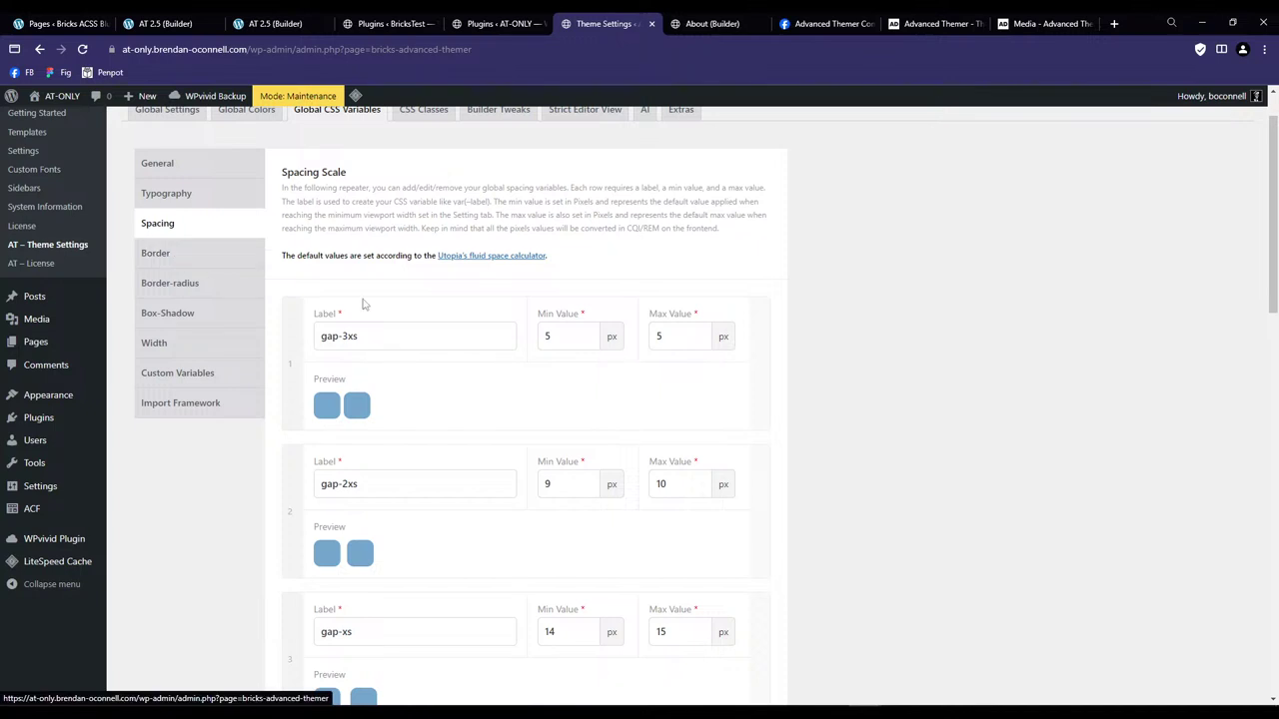
Review the import methods offered for a CSS variable framework, and view the ACF Field Groups screen.
{"action": "left_click", "coordinate": [205, 403]}
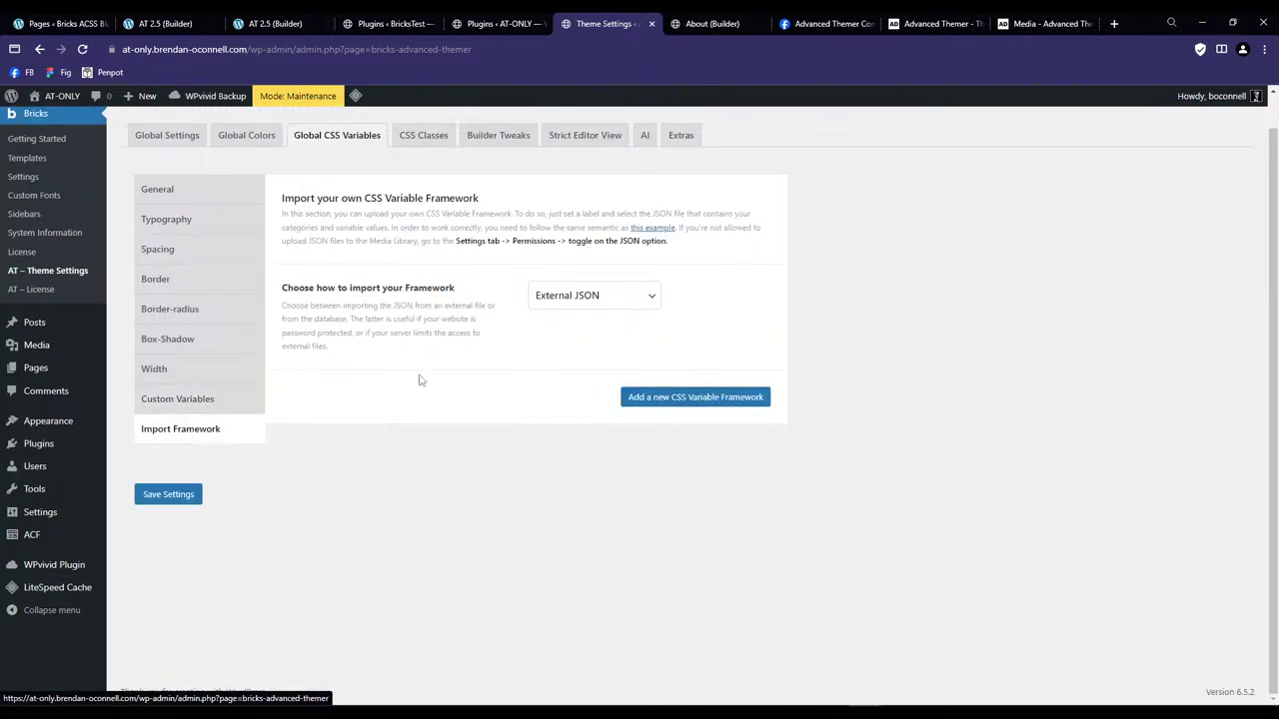
{"action": "left_click", "coordinate": [622, 306]}
{"action": "left_click", "coordinate": [707, 312]}
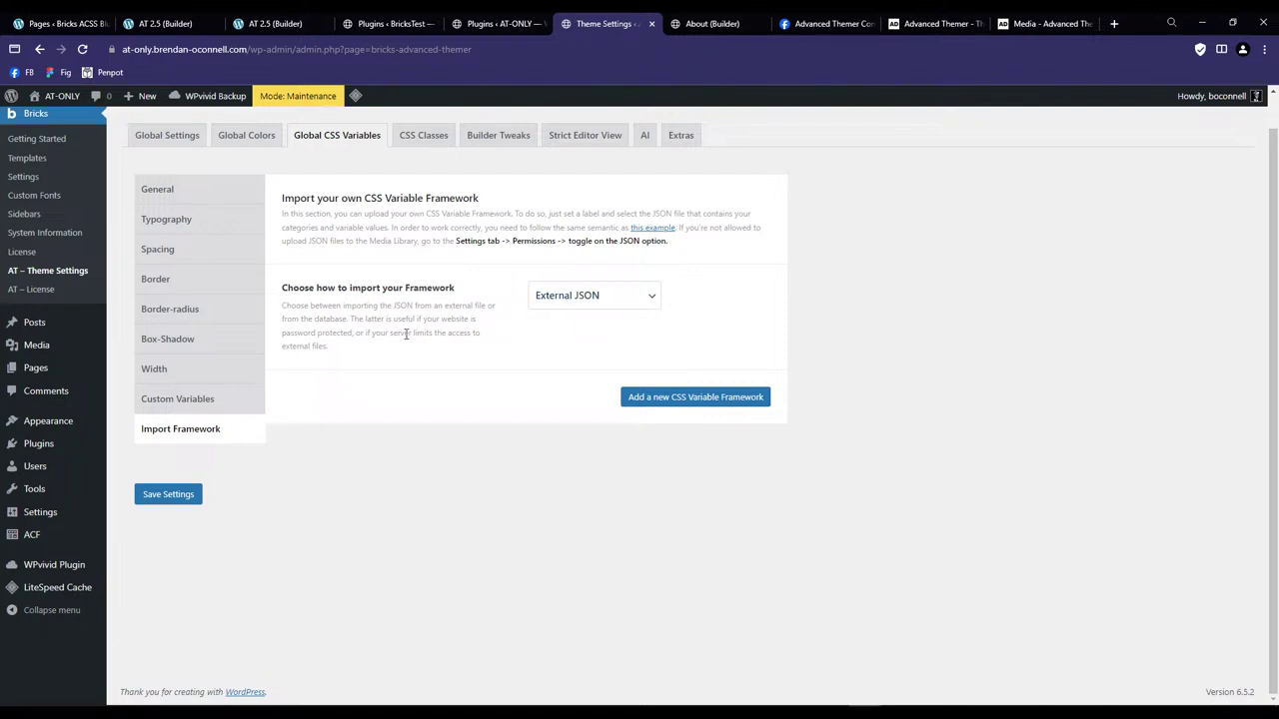
{"action": "left_click", "coordinate": [50, 372]}
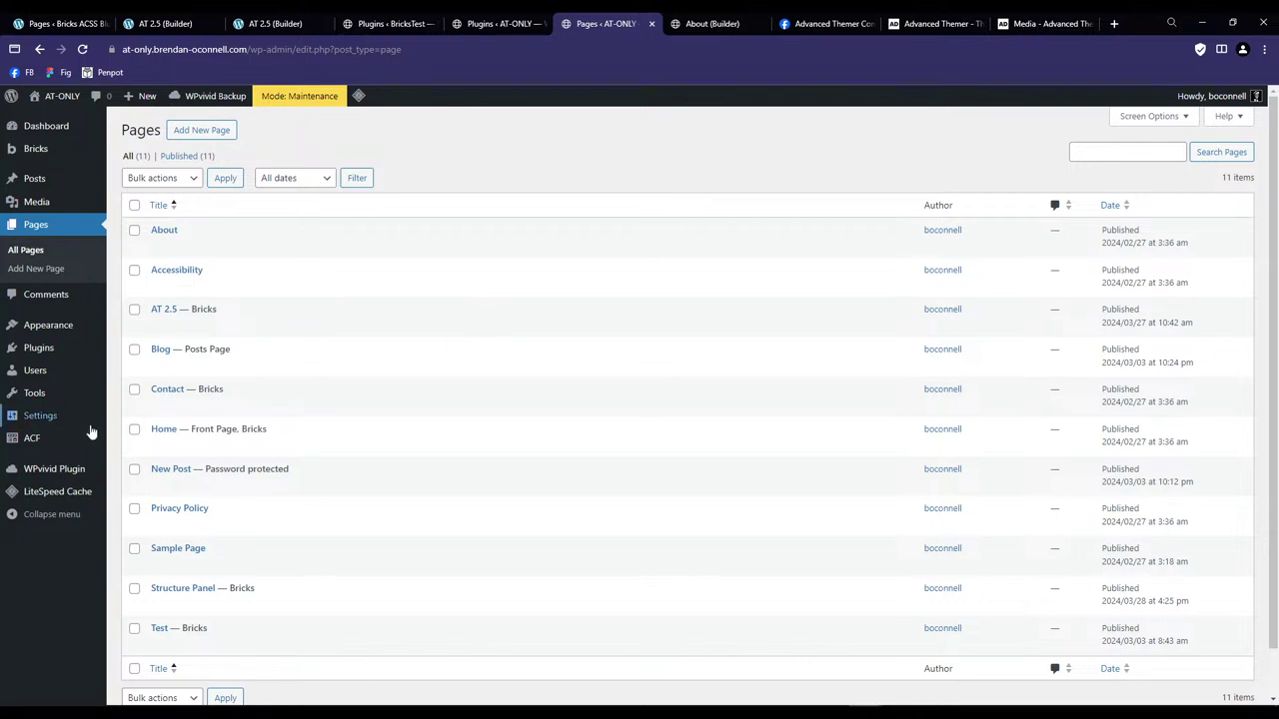
{"action": "left_click", "coordinate": [31, 437]}
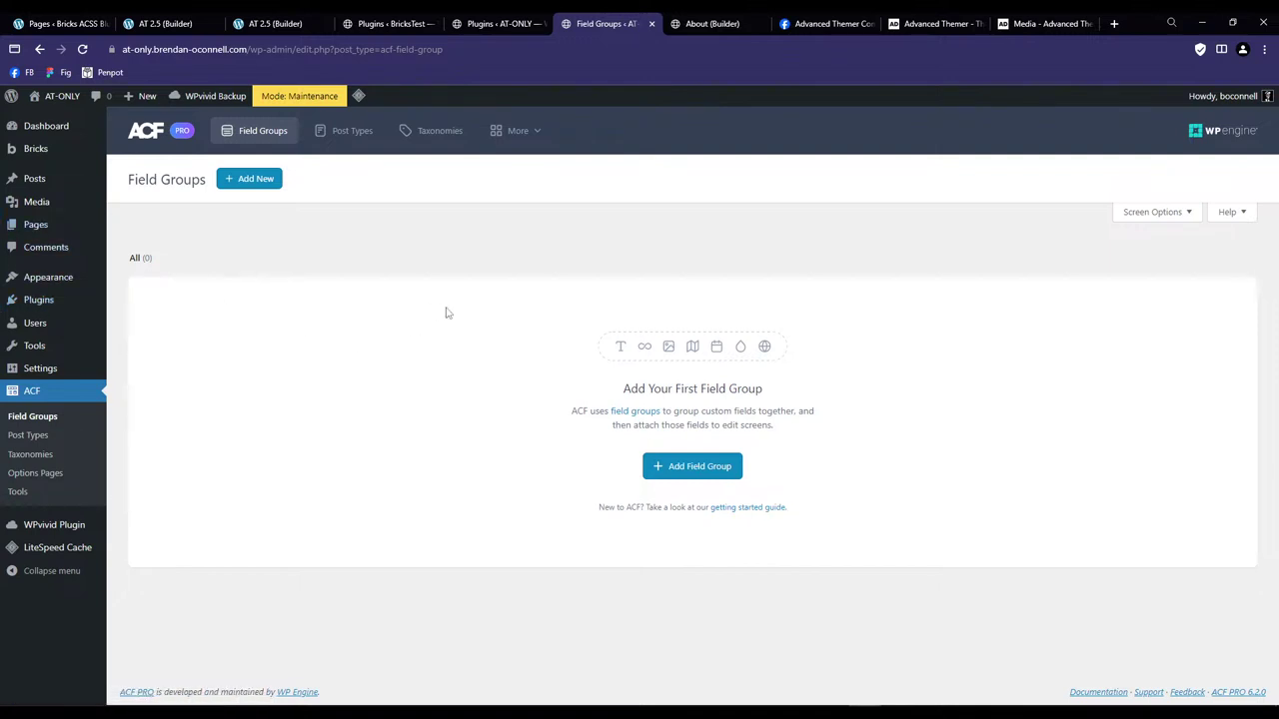
Switch to the AT 2.5 page in the Bricks builder and look through its Structure Panel notes, #1 Top Bar and the section below it.
{"action": "left_click", "coordinate": [279, 25]}
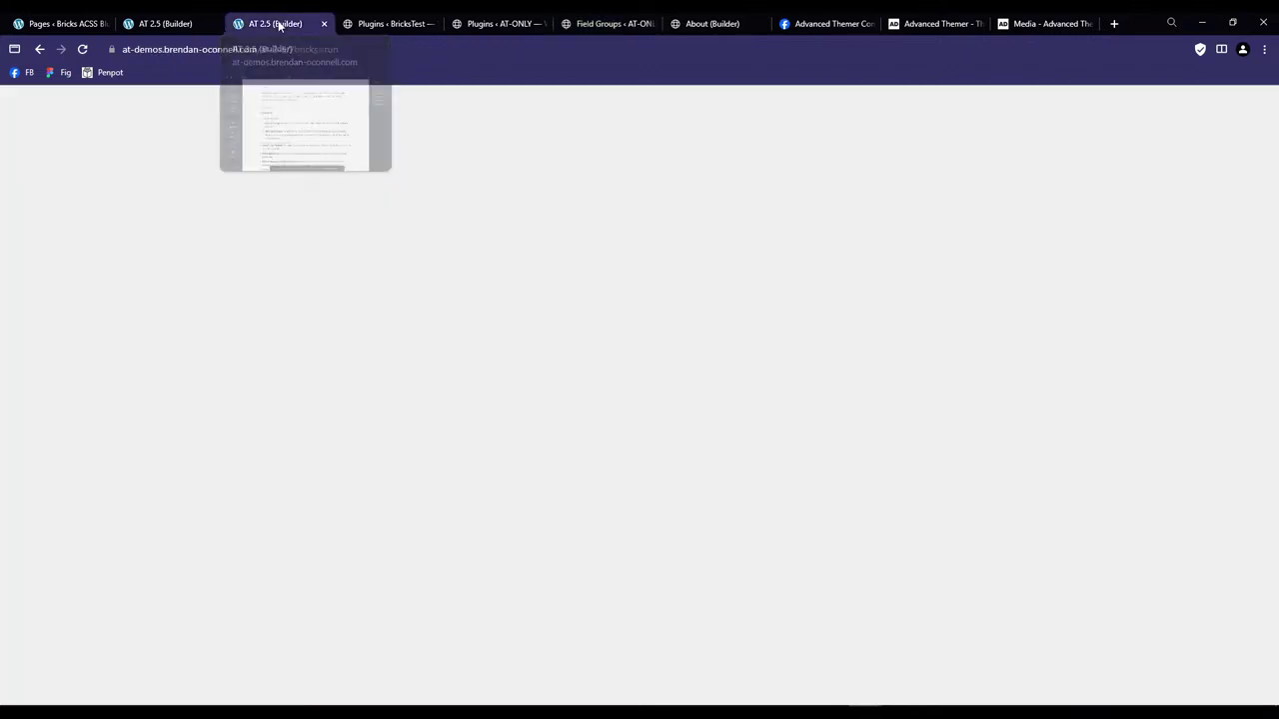
{"action": "scroll", "coordinate": [703, 437], "scroll_direction": "down", "scroll_amount": 1}
{"action": "scroll", "coordinate": [710, 445], "scroll_direction": "up", "scroll_amount": 3}
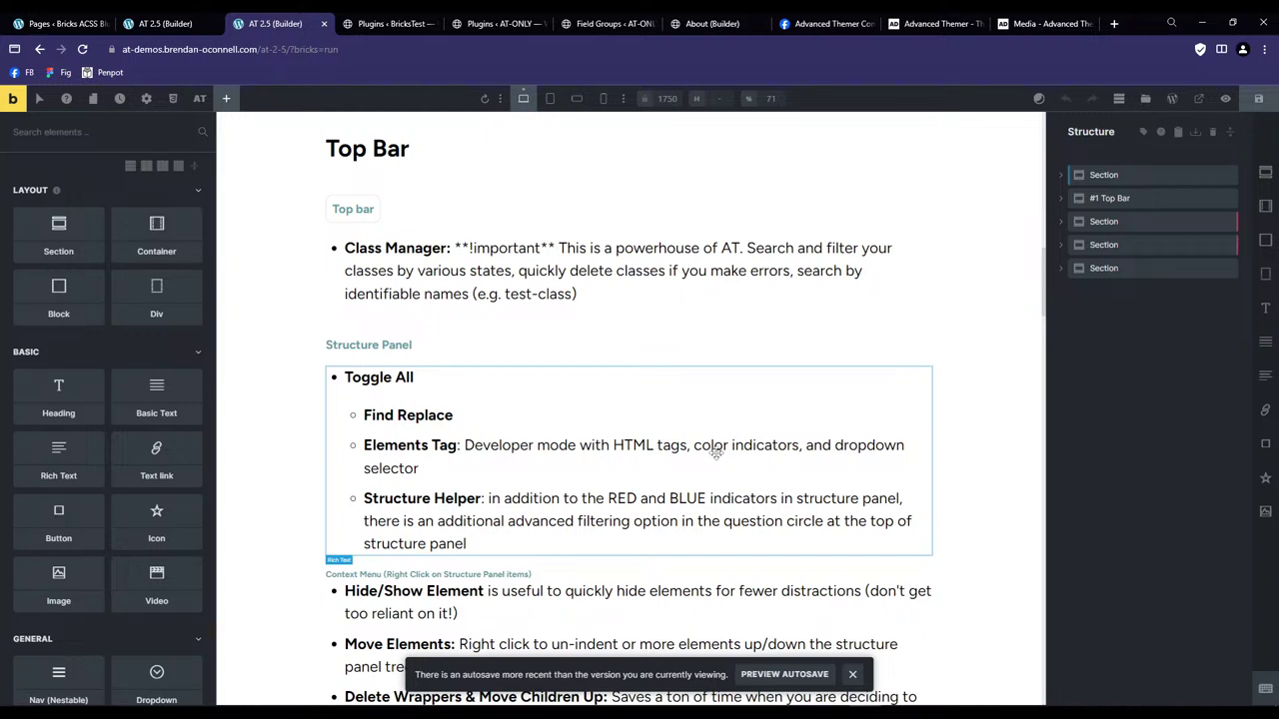
{"action": "scroll", "coordinate": [717, 452], "scroll_direction": "down", "scroll_amount": 3}
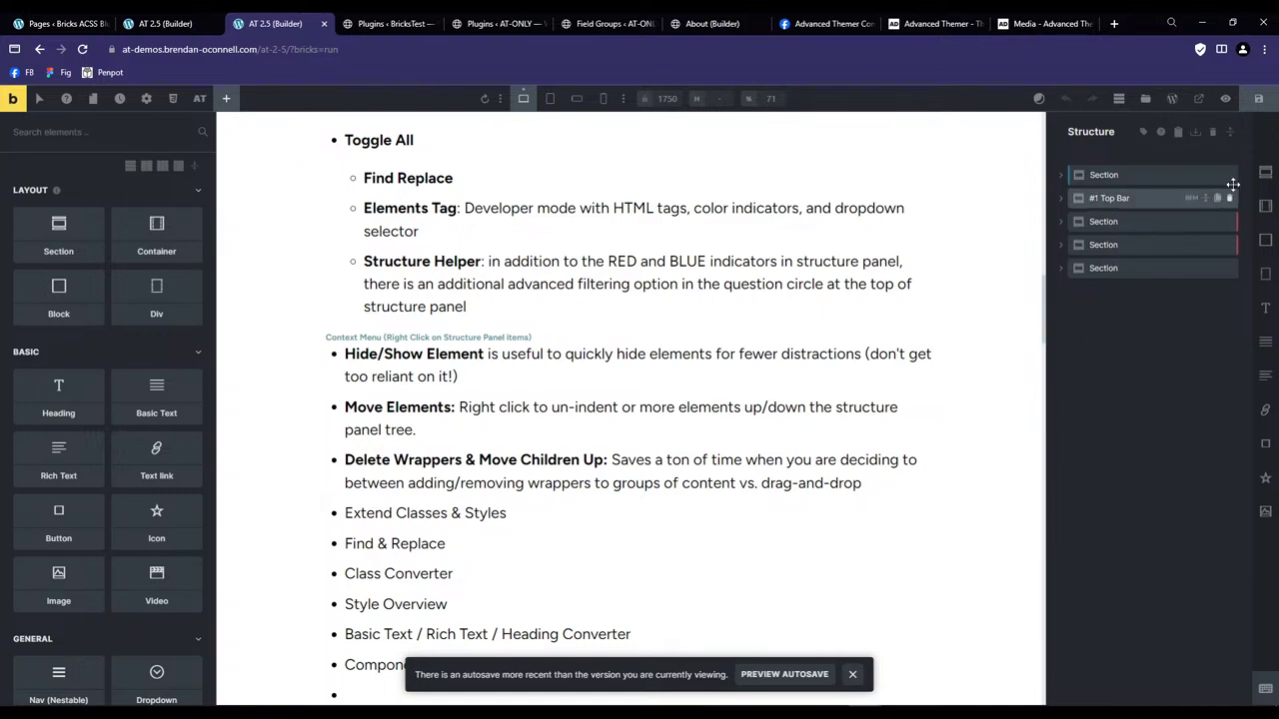
{"action": "left_click", "coordinate": [1134, 198]}
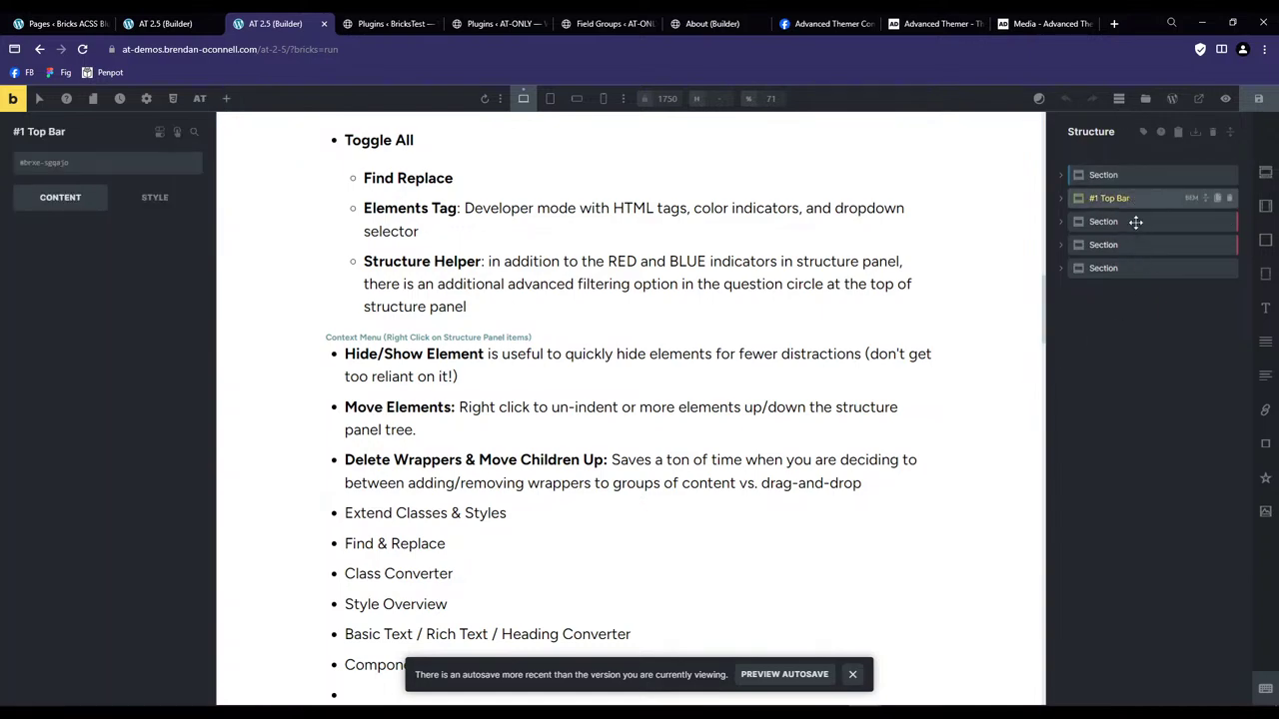
{"action": "left_click", "coordinate": [1149, 221]}
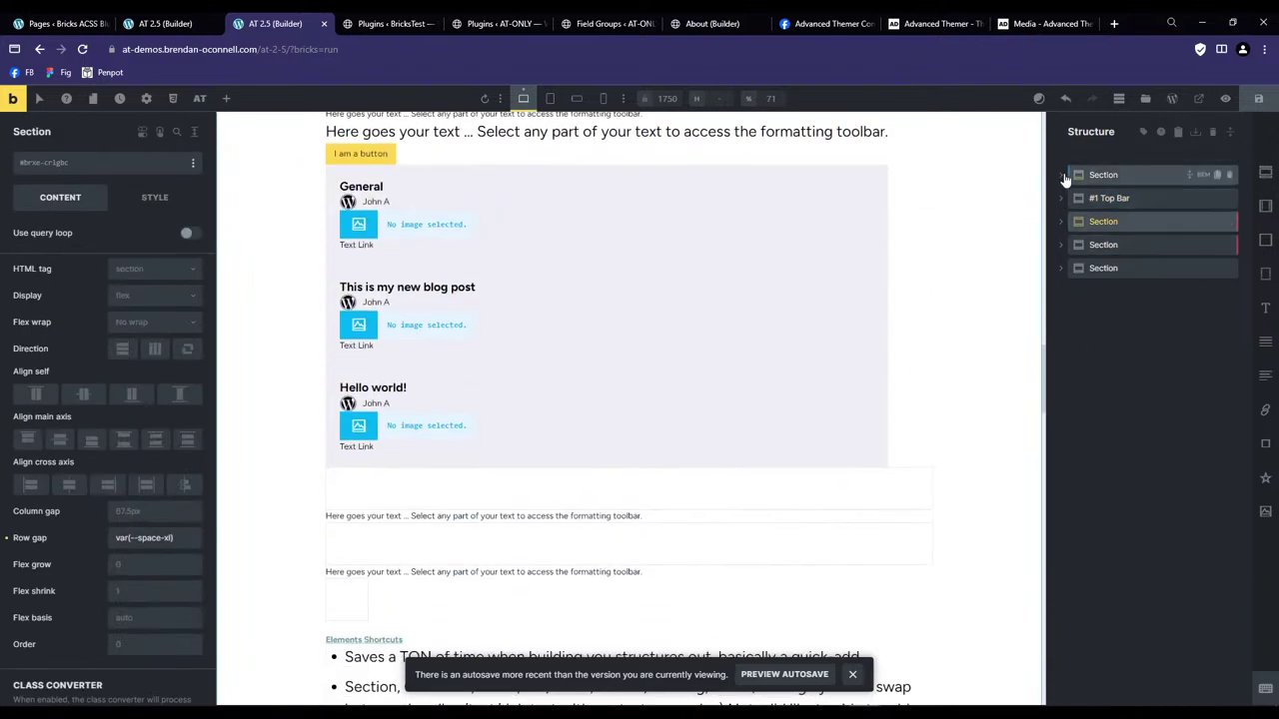
Expand the first Section and #1 Top Bar with their containers in the page structure, and save the page.
{"action": "left_click", "coordinate": [1068, 176]}
{"action": "left_click", "coordinate": [1077, 199]}
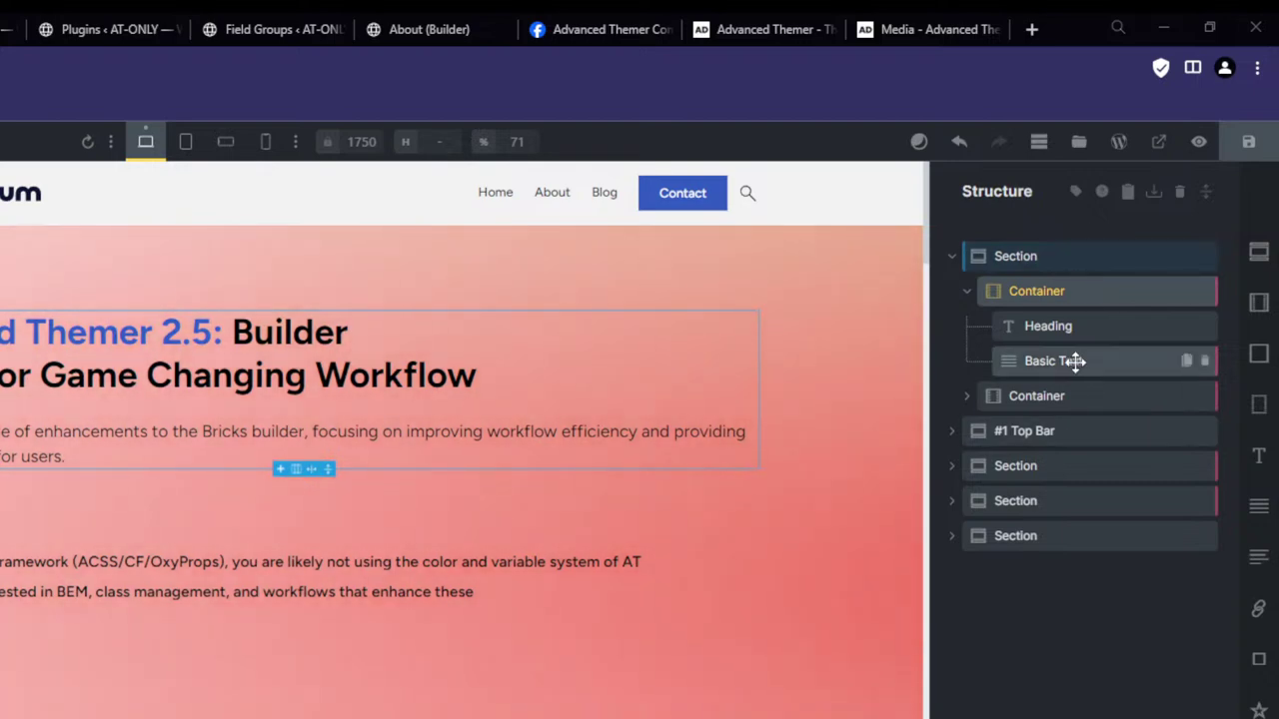
{"action": "left_click", "coordinate": [1021, 430]}
{"action": "left_click", "coordinate": [952, 430]}
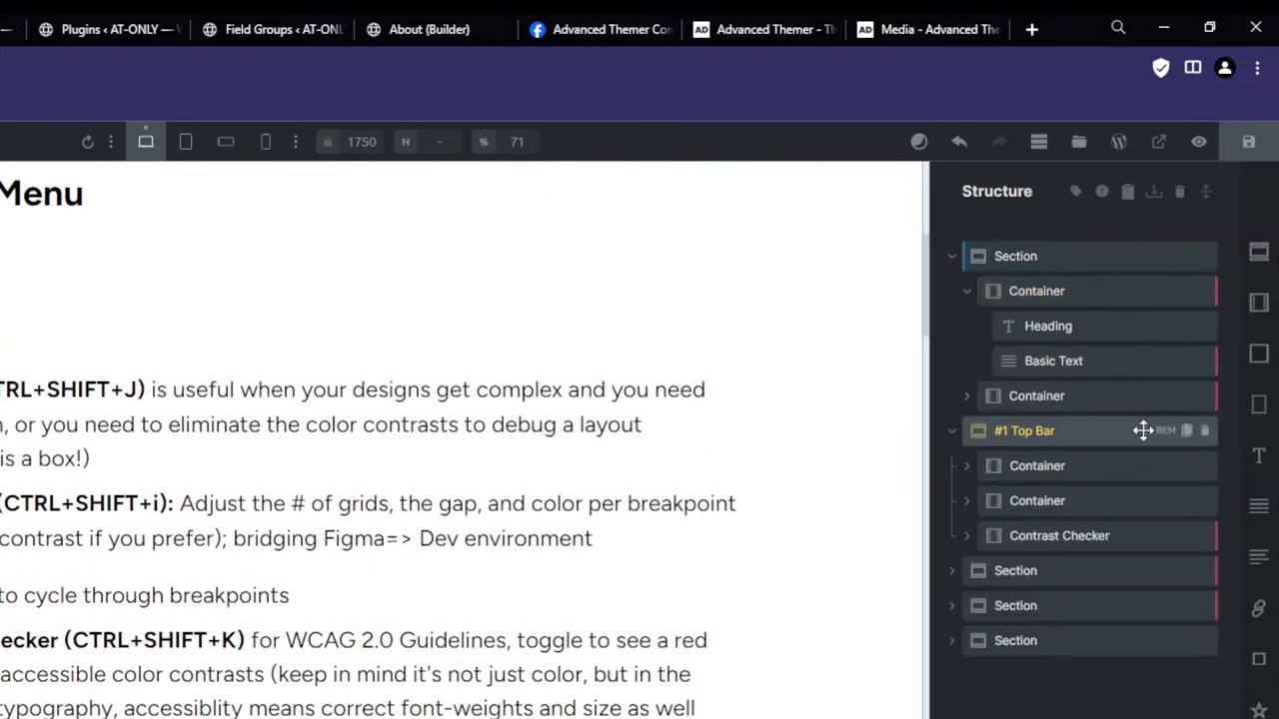
{"action": "left_click", "coordinate": [1169, 467]}
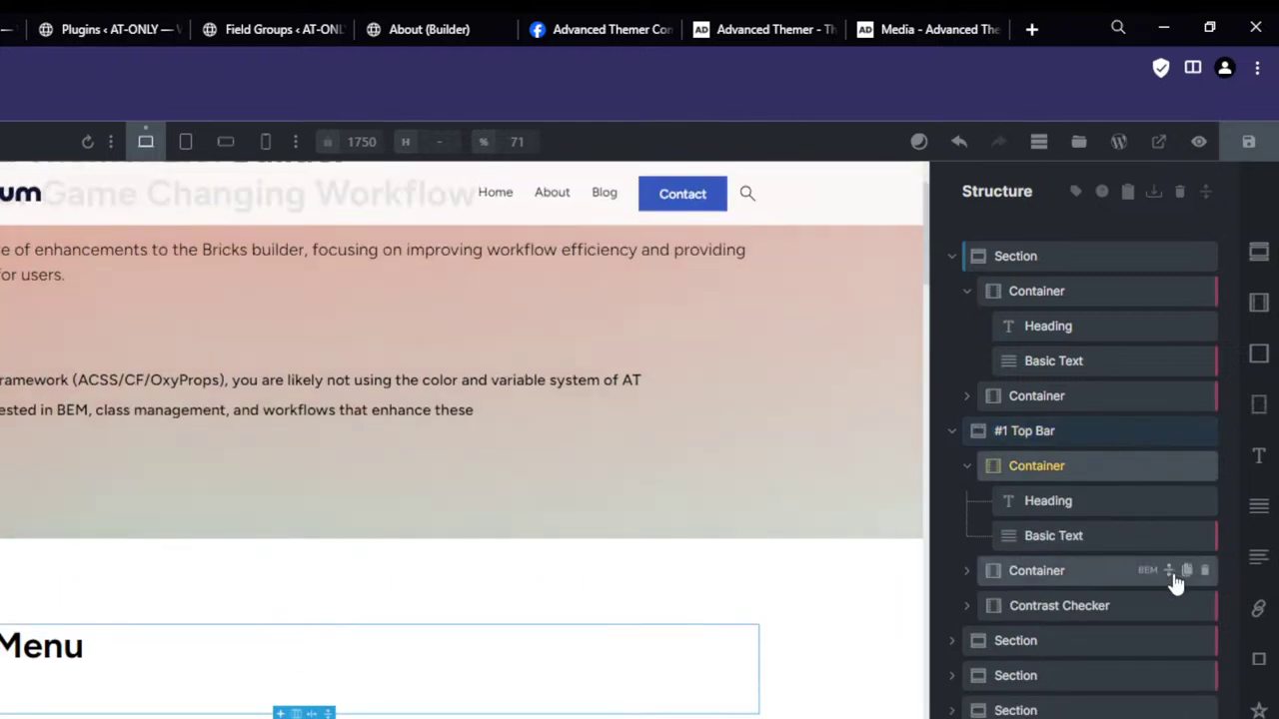
{"action": "left_click", "coordinate": [1172, 577]}
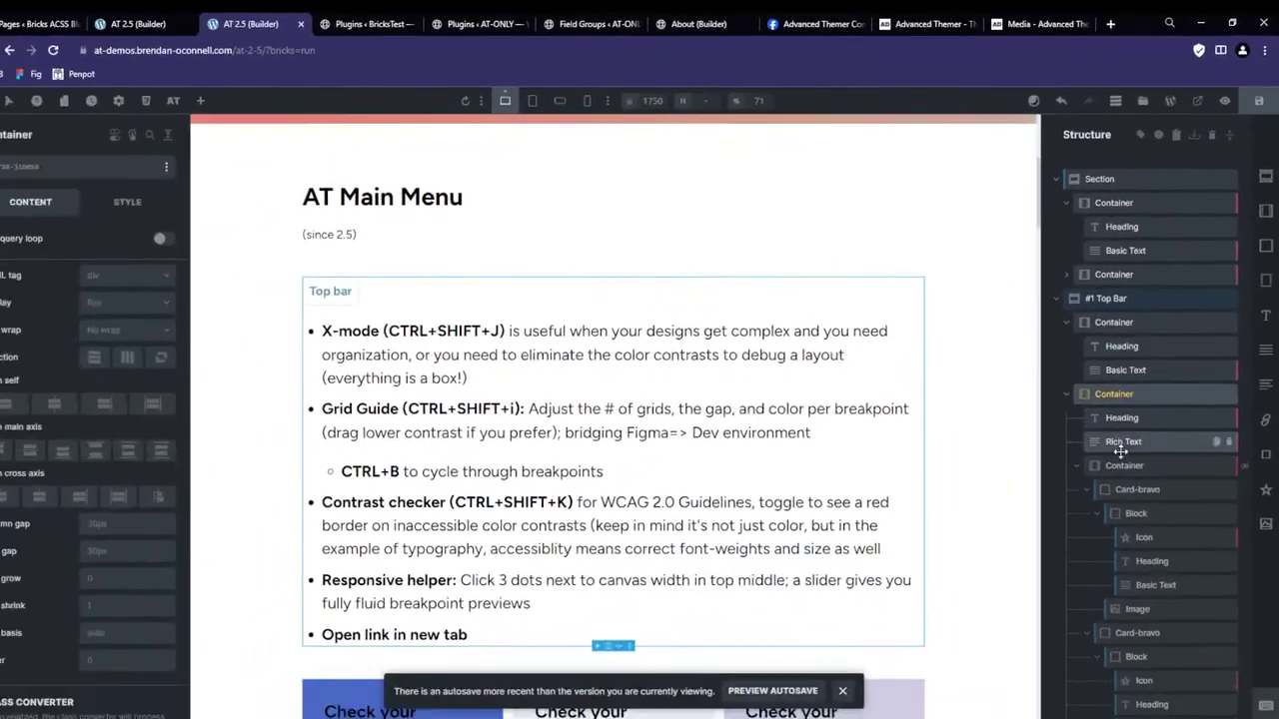
{"action": "scroll", "coordinate": [1129, 430], "scroll_direction": "down", "scroll_amount": 3}
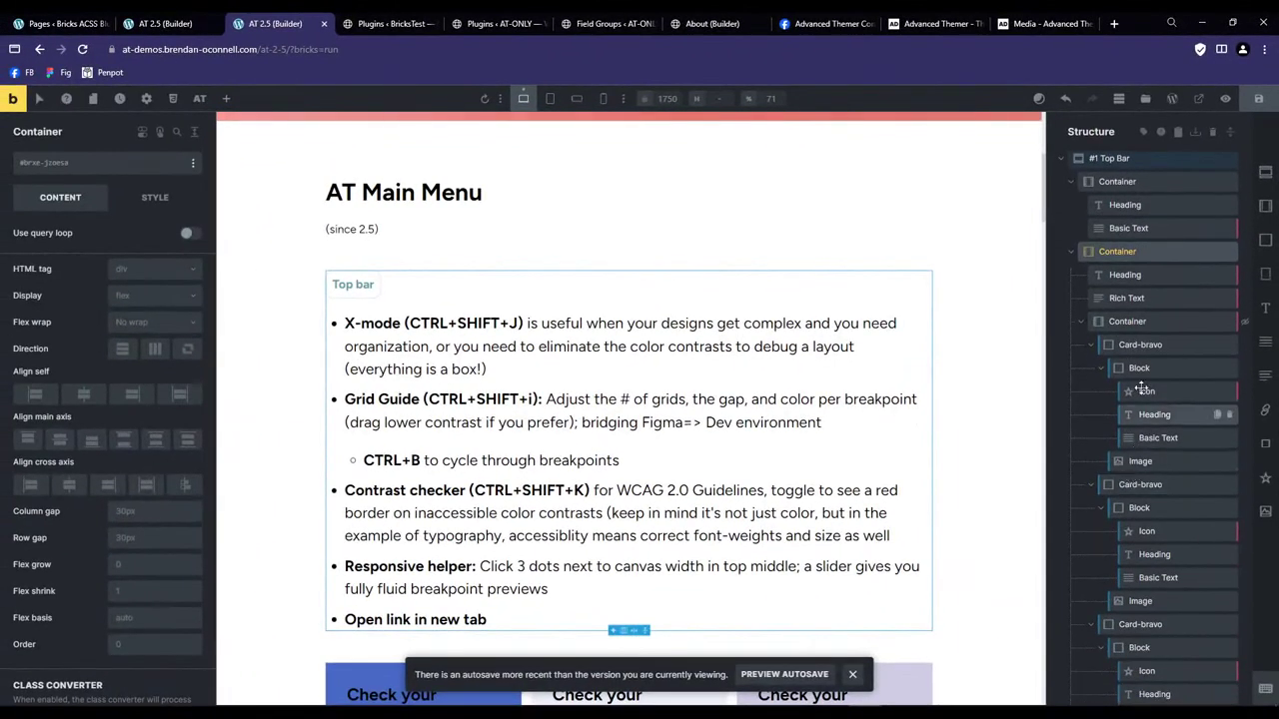
{"action": "left_click", "coordinate": [1258, 98]}
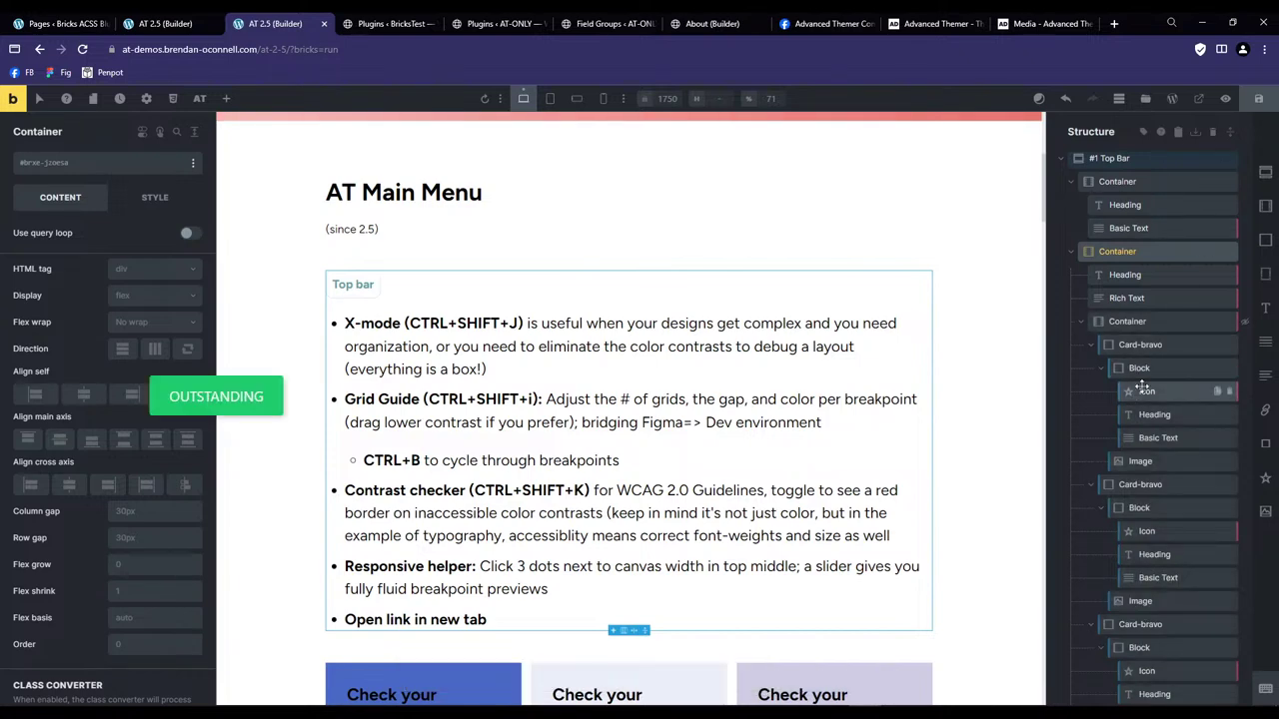
Open the BricksTest site's Pages list and view the SaaS Landing page in a separate browser tab.
{"action": "left_click", "coordinate": [390, 23]}
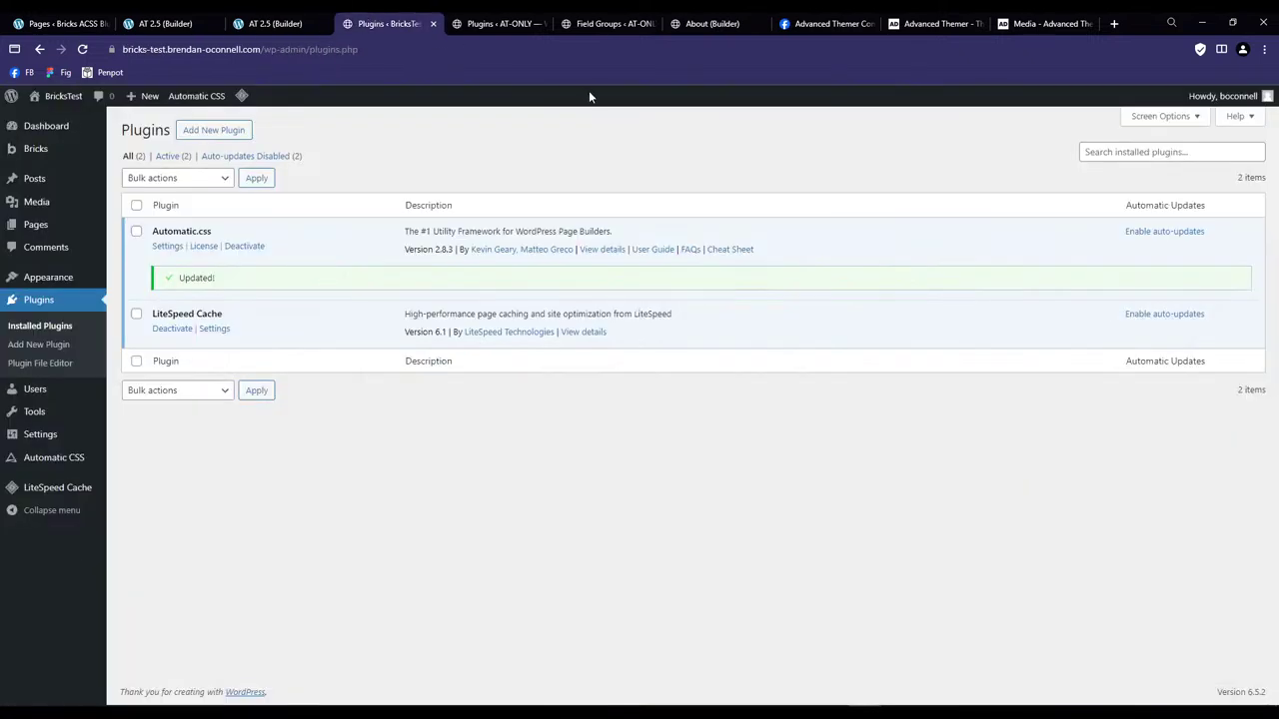
{"action": "left_click", "coordinate": [34, 230]}
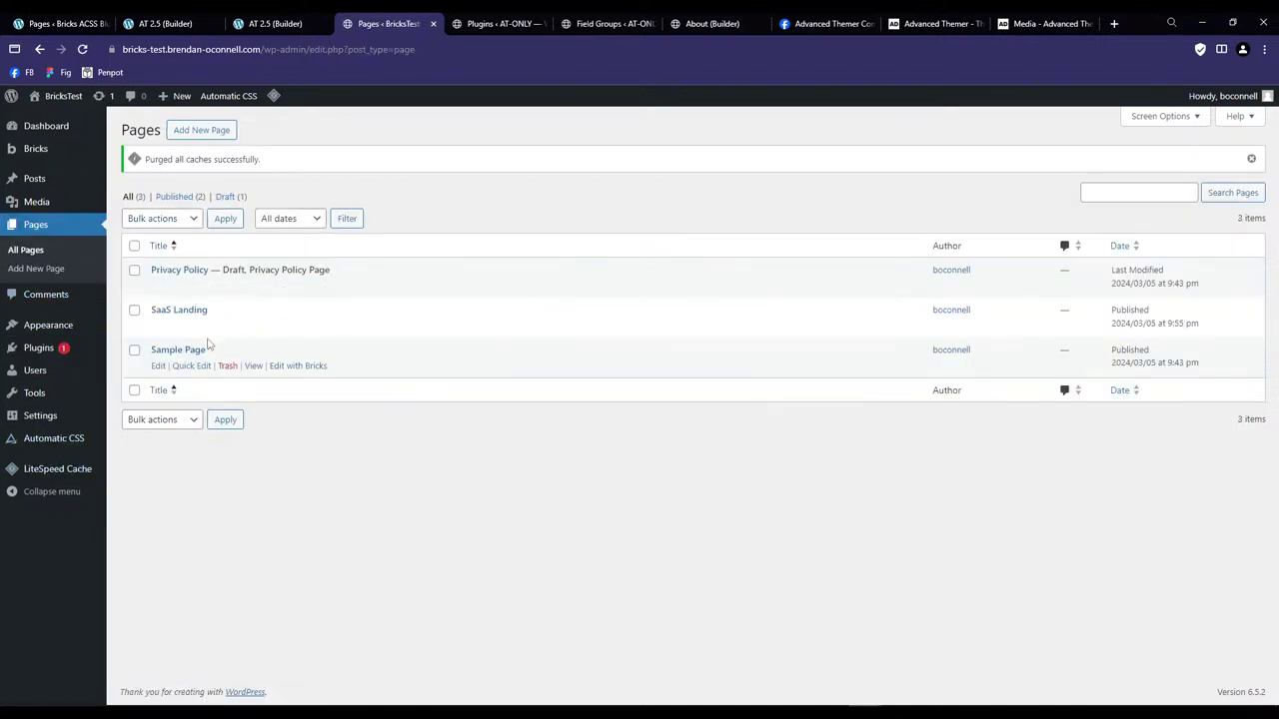
{"action": "middle_click", "coordinate": [253, 327]}
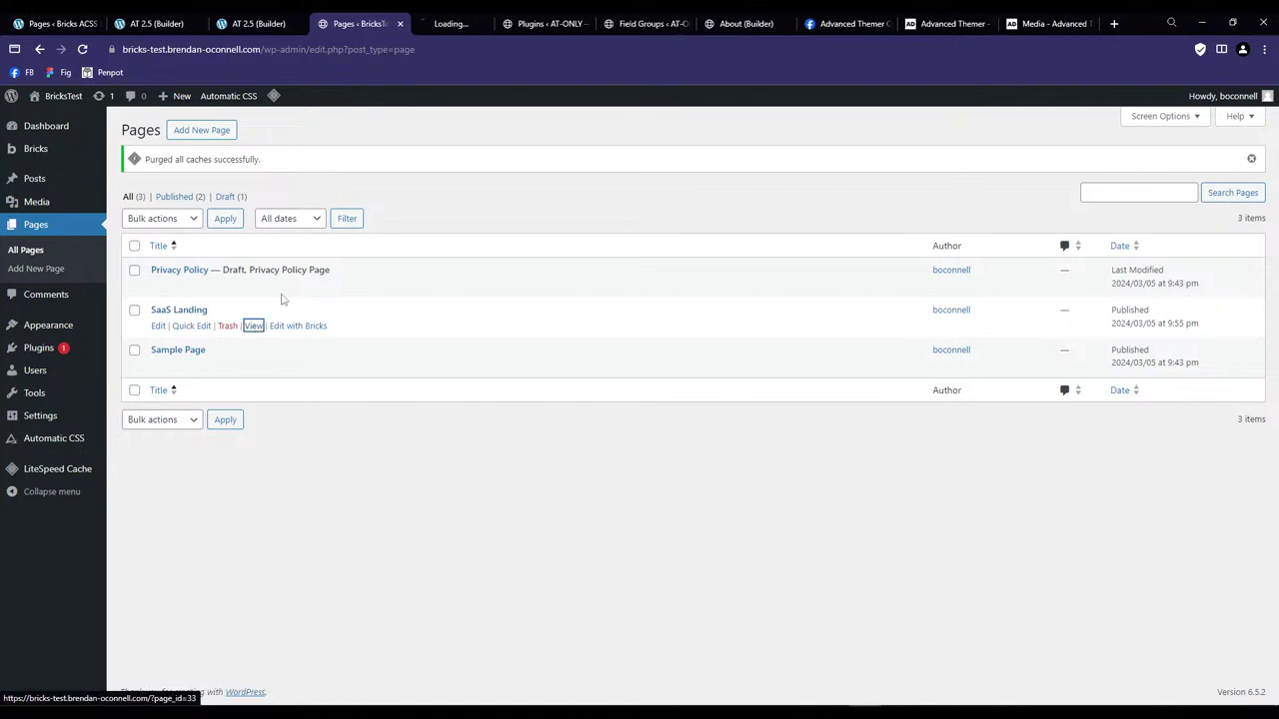
{"action": "left_click", "coordinate": [444, 20]}
{"action": "left_click", "coordinate": [355, 23]}
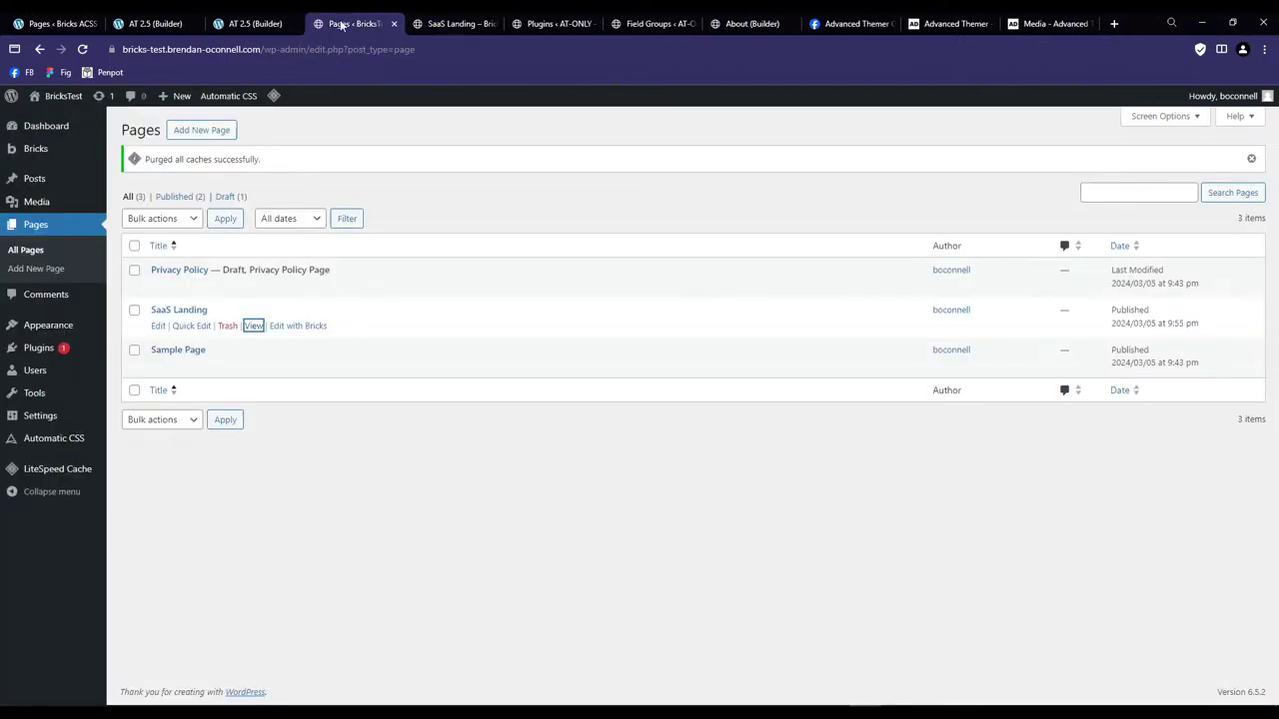
Create and publish a page titled "bricks only" on the BricksTest site, and open it in the Bricks builder.
{"action": "left_click", "coordinate": [205, 130]}
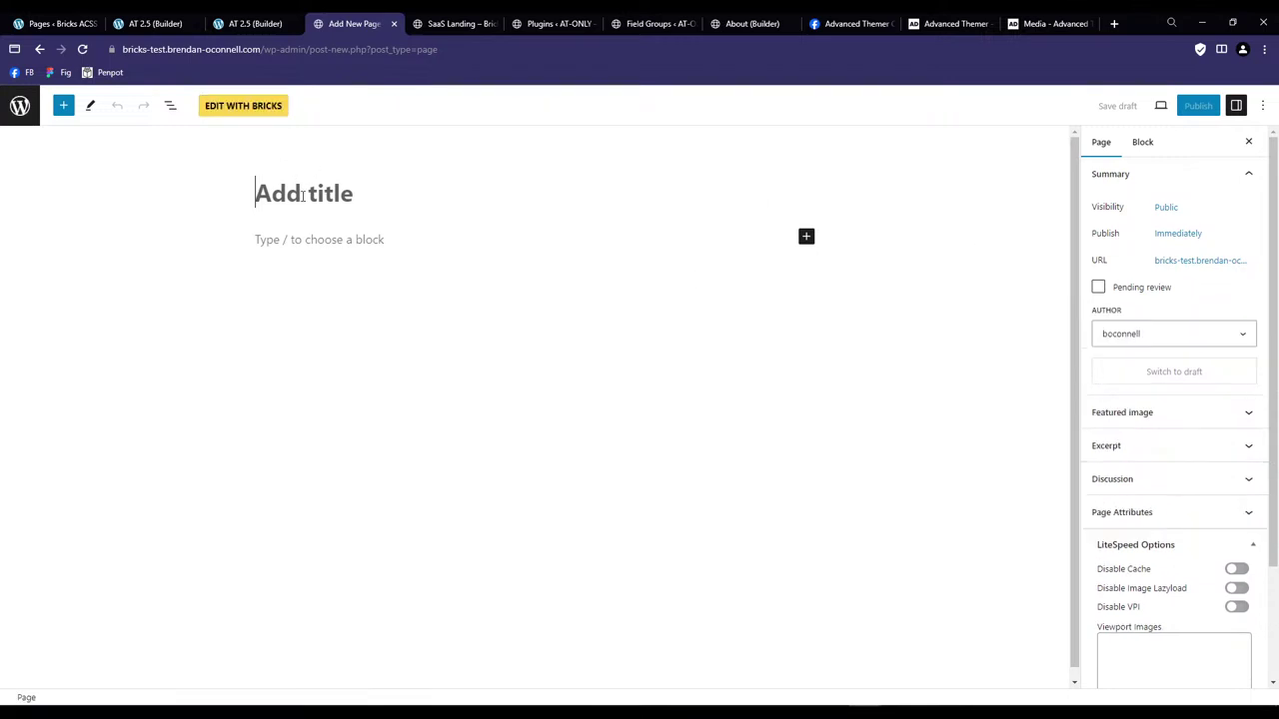
{"action": "type", "text": "bricks only"}
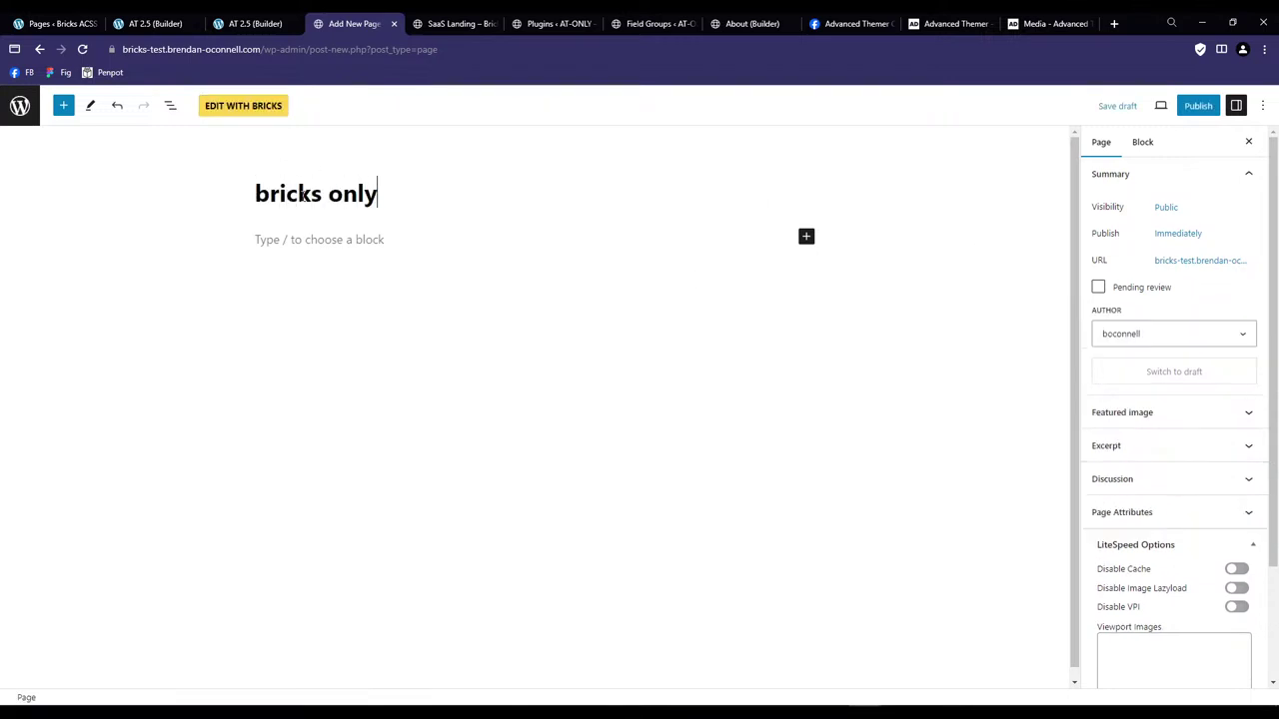
{"action": "left_click", "coordinate": [1196, 106]}
{"action": "left_click", "coordinate": [1139, 104]}
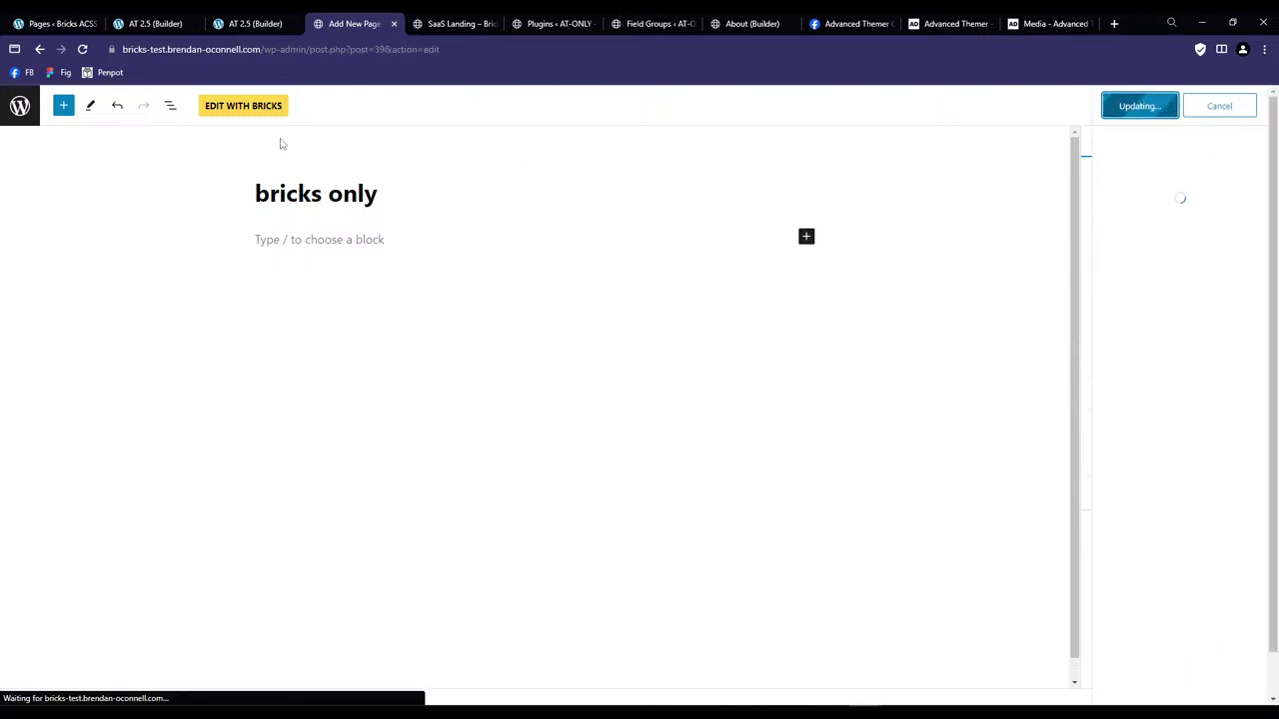
{"action": "left_click", "coordinate": [238, 107]}
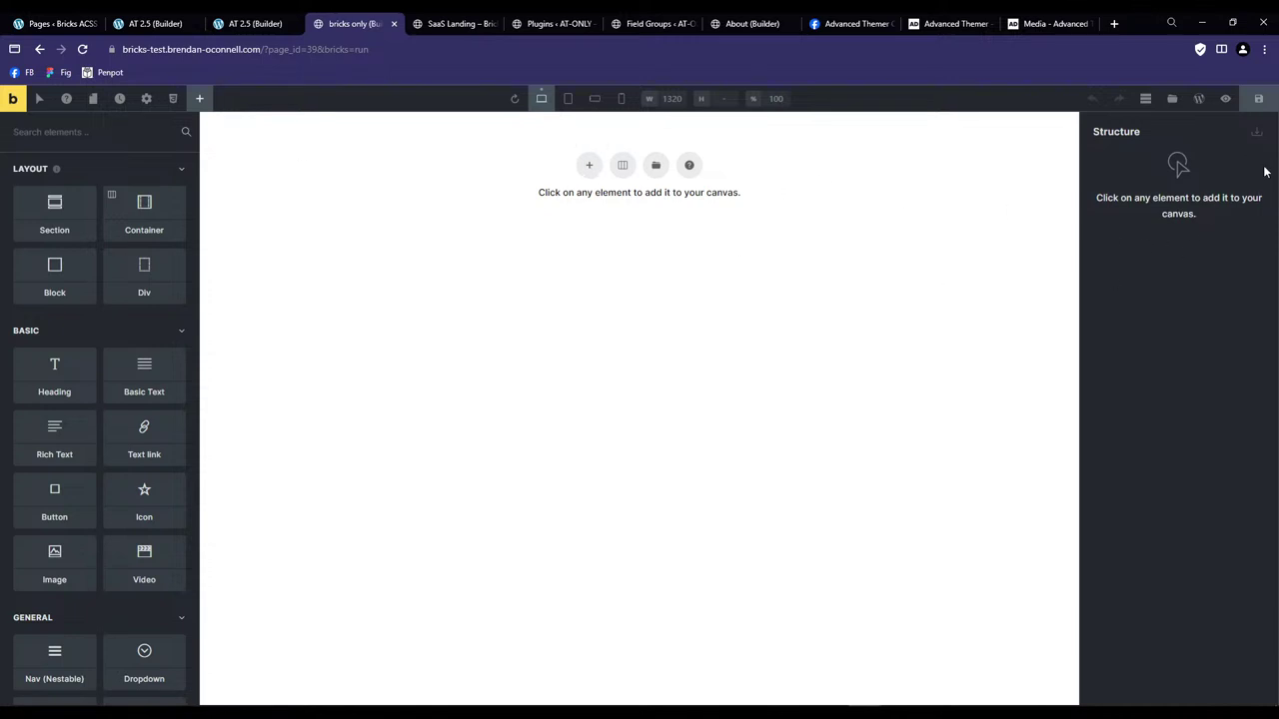
Add a section with a container to the empty page, and place three blocks inside the container.
{"action": "left_click", "coordinate": [589, 165]}
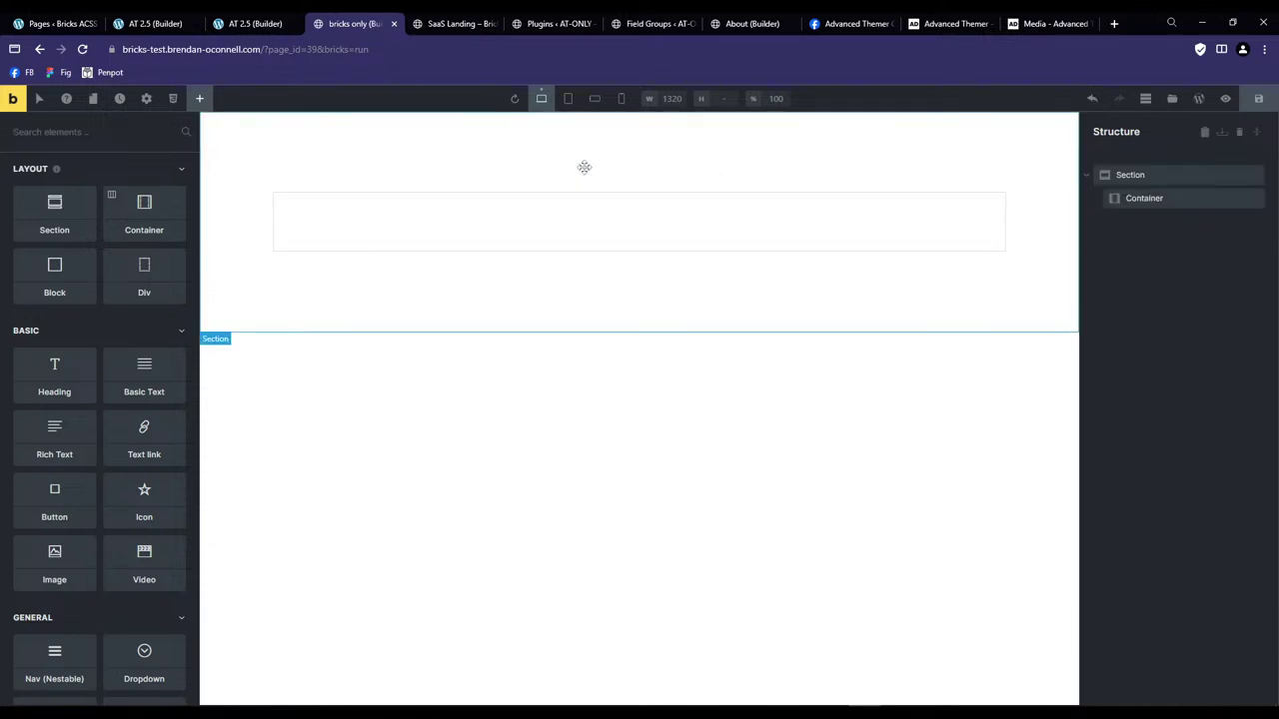
{"action": "left_click", "coordinate": [677, 220]}
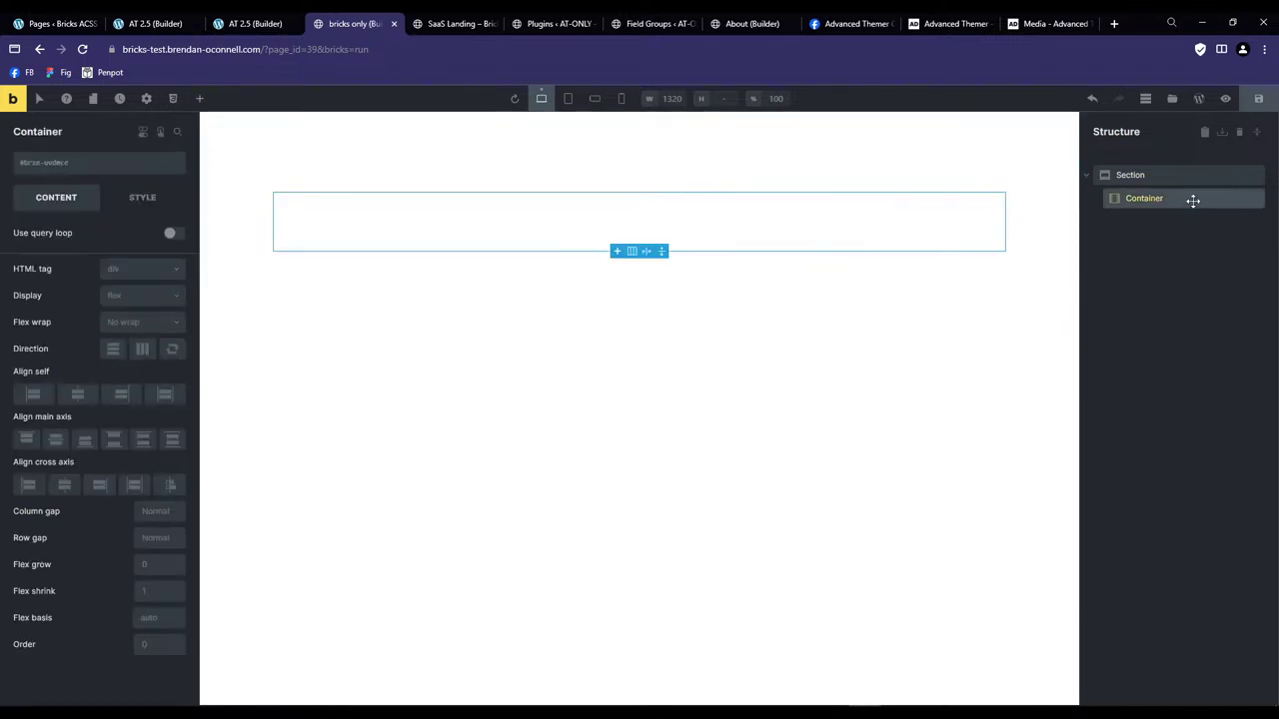
{"action": "left_click", "coordinate": [199, 98]}
{"action": "left_click", "coordinate": [54, 282]}
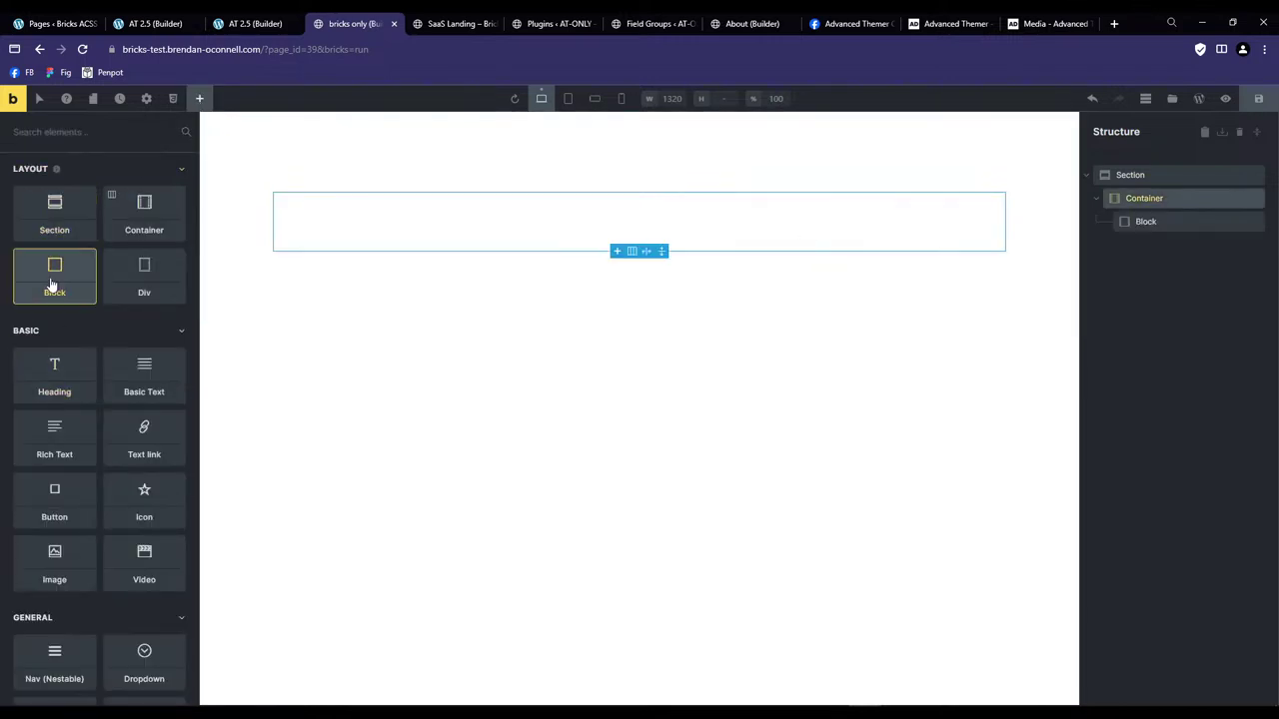
{"action": "left_click", "coordinate": [54, 282]}
{"action": "left_click", "coordinate": [54, 281]}
Inspect the first and second blocks of the container, leaving the first block selected.
{"action": "left_click", "coordinate": [1136, 222]}
{"action": "left_click", "coordinate": [1159, 246]}
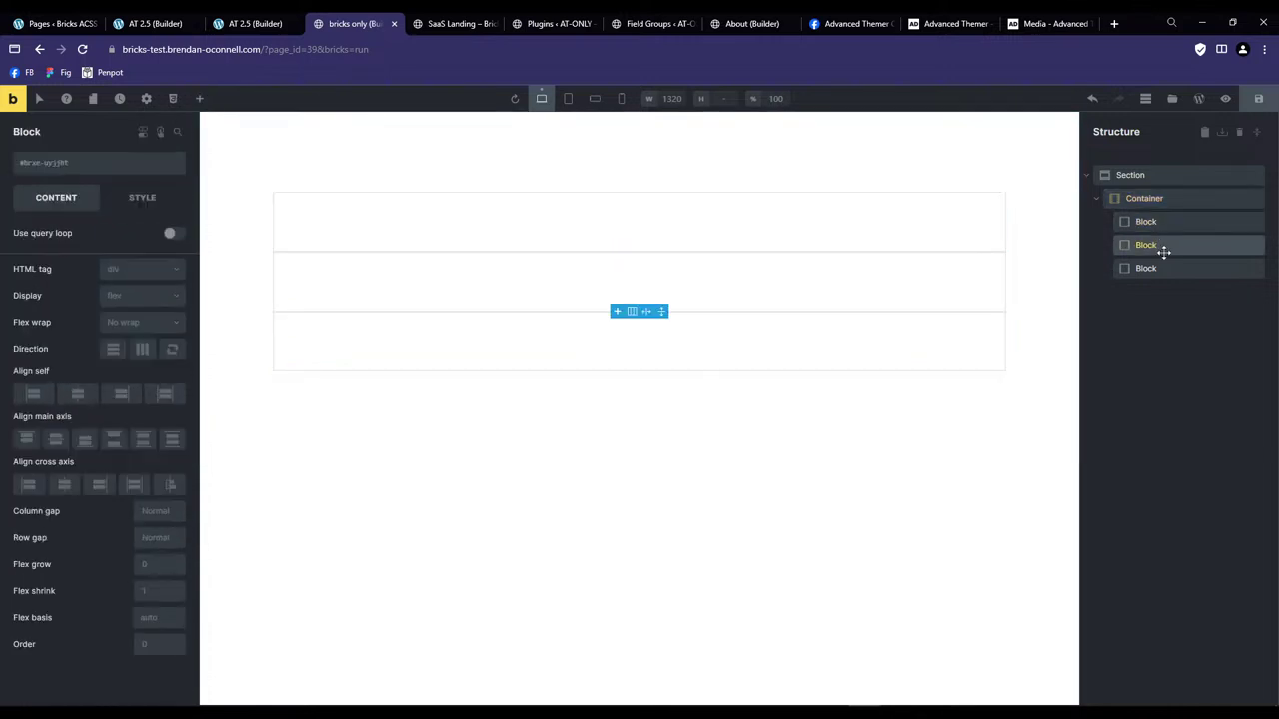
{"action": "left_click", "coordinate": [1162, 222]}
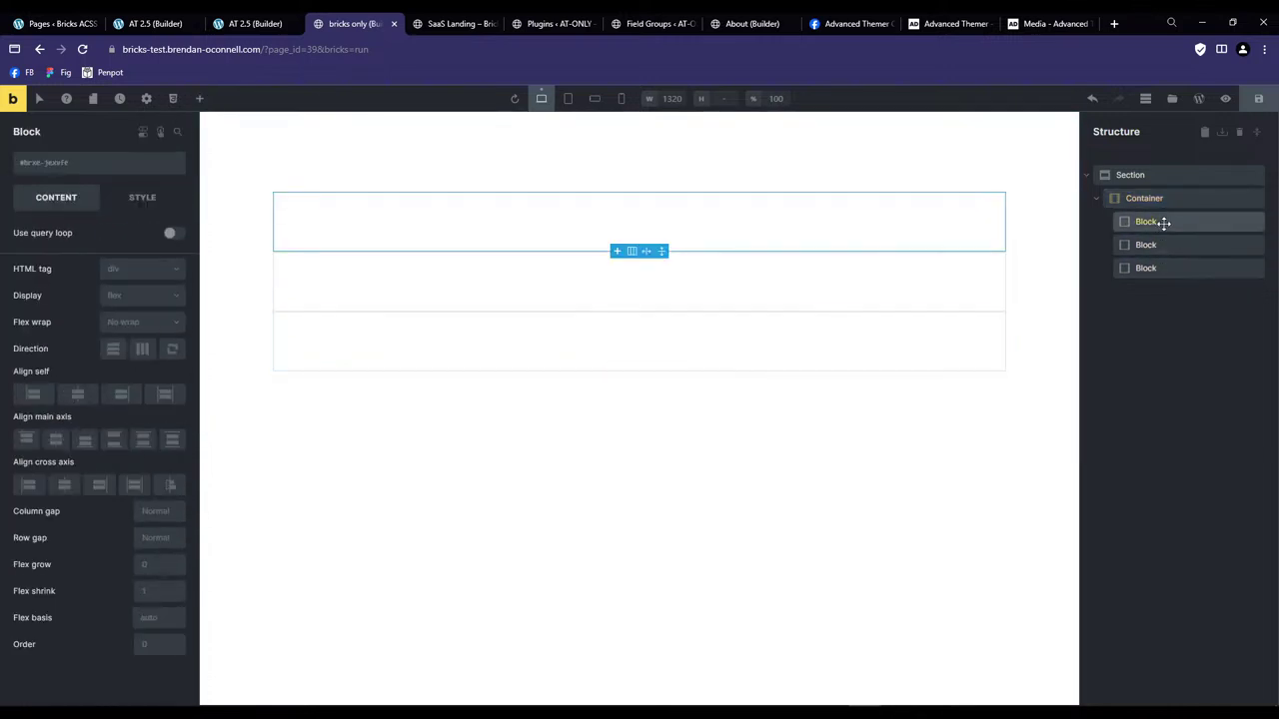
Add three headings to the first block and redistribute them so that each of the three blocks holds one heading.
{"action": "left_click", "coordinate": [1162, 243]}
{"action": "left_click", "coordinate": [1156, 222]}
{"action": "left_click", "coordinate": [198, 98]}
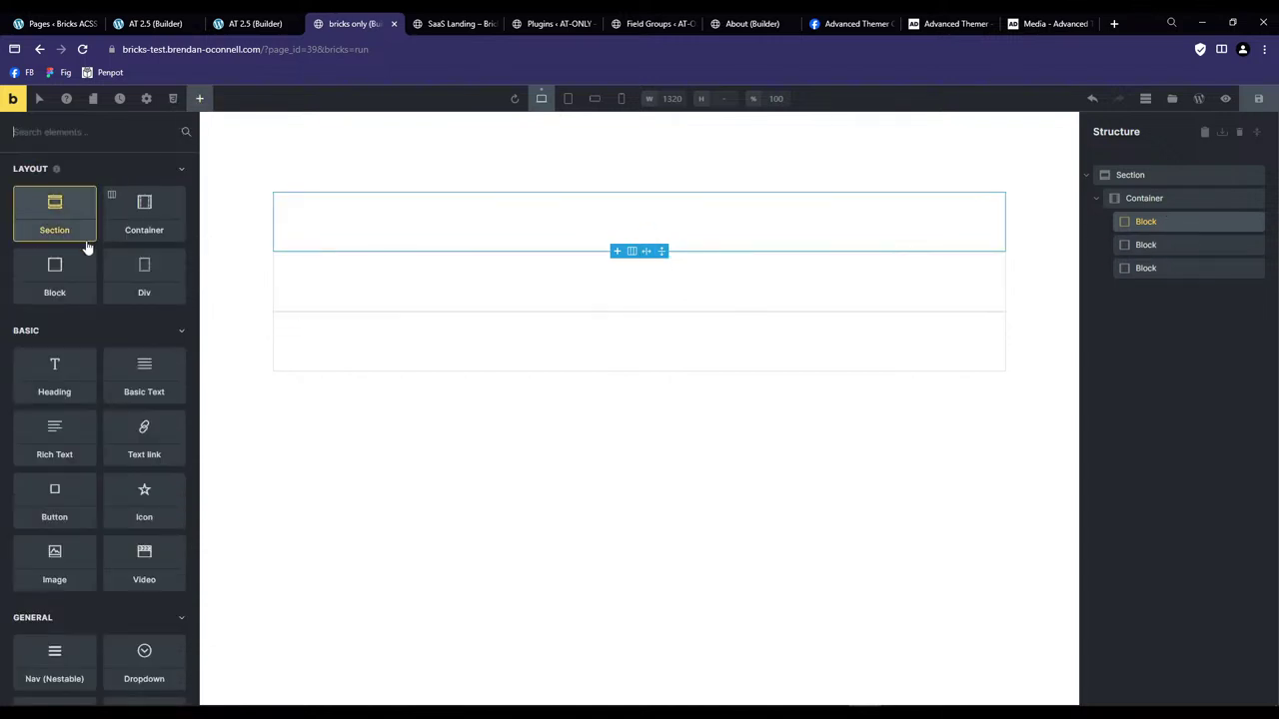
{"action": "left_click", "coordinate": [60, 387]}
{"action": "left_click", "coordinate": [62, 387]}
{"action": "left_click", "coordinate": [62, 387]}
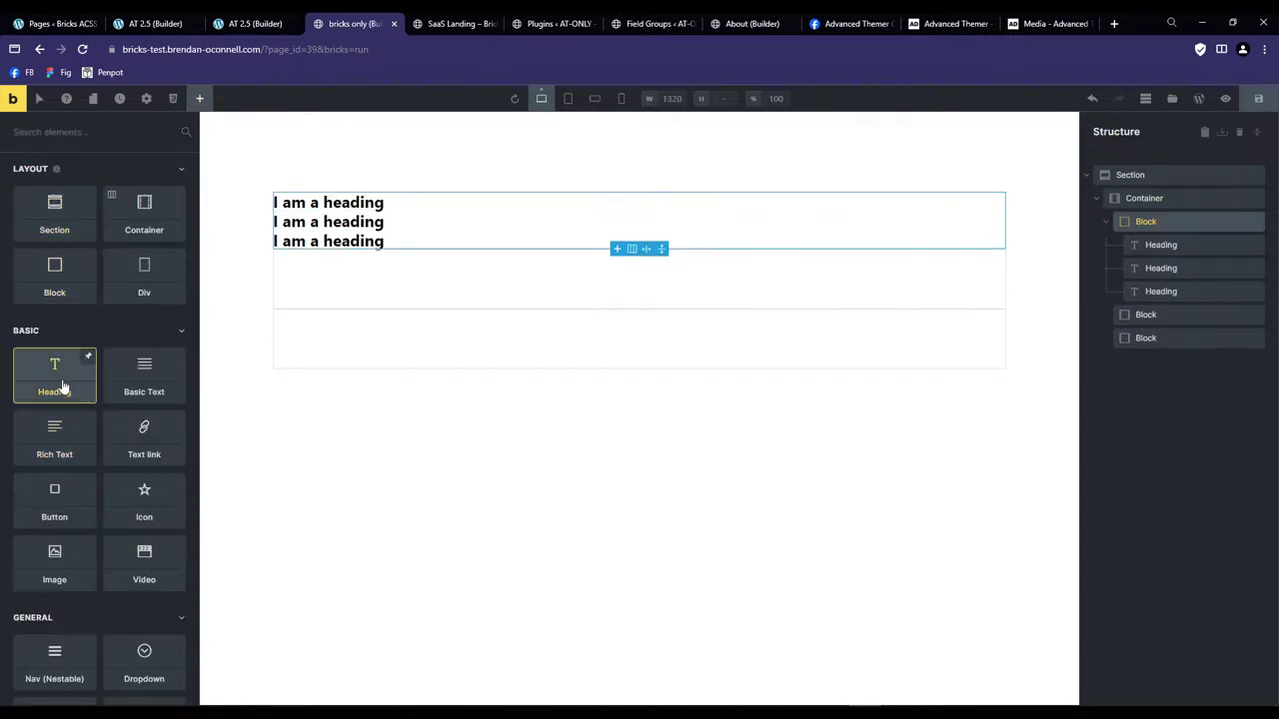
{"action": "left_click_drag", "start_coordinate": [1159, 268], "coordinate": [1170, 346]}
Create a CSS class named "card" on the first block.
{"action": "left_click", "coordinate": [1159, 220]}
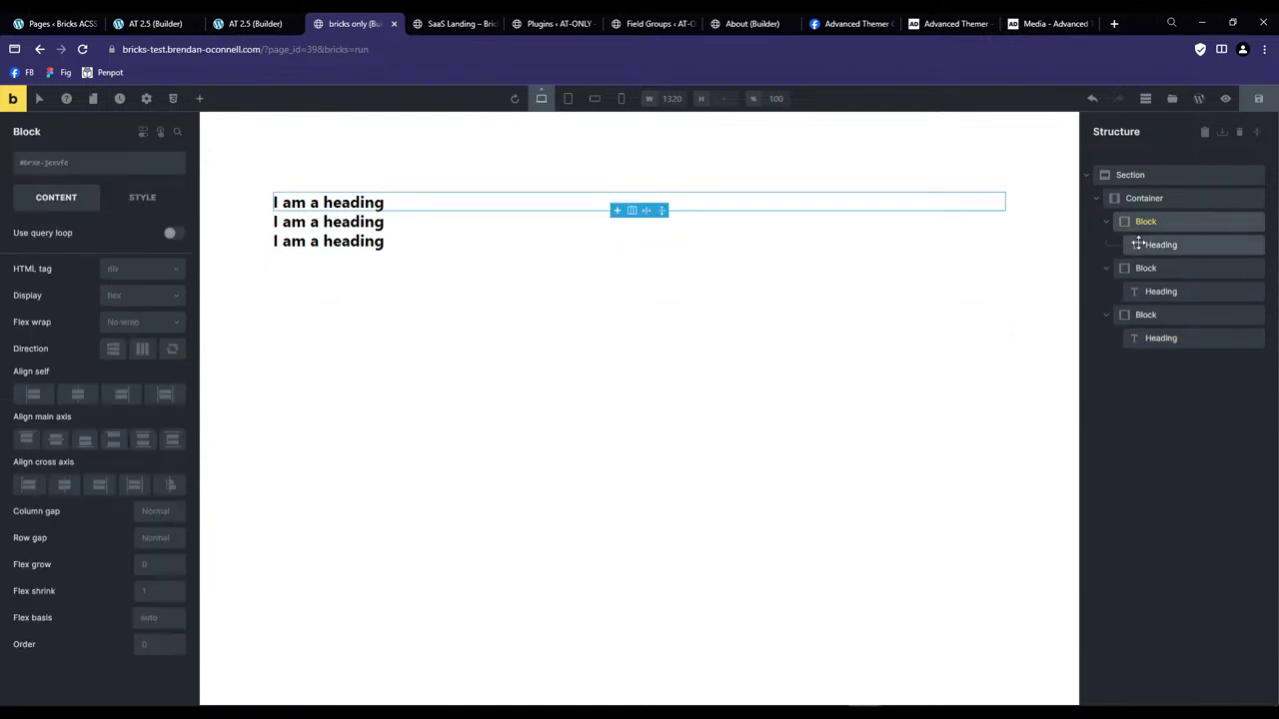
{"action": "left_click", "coordinate": [109, 166]}
{"action": "type", "text": "card"}
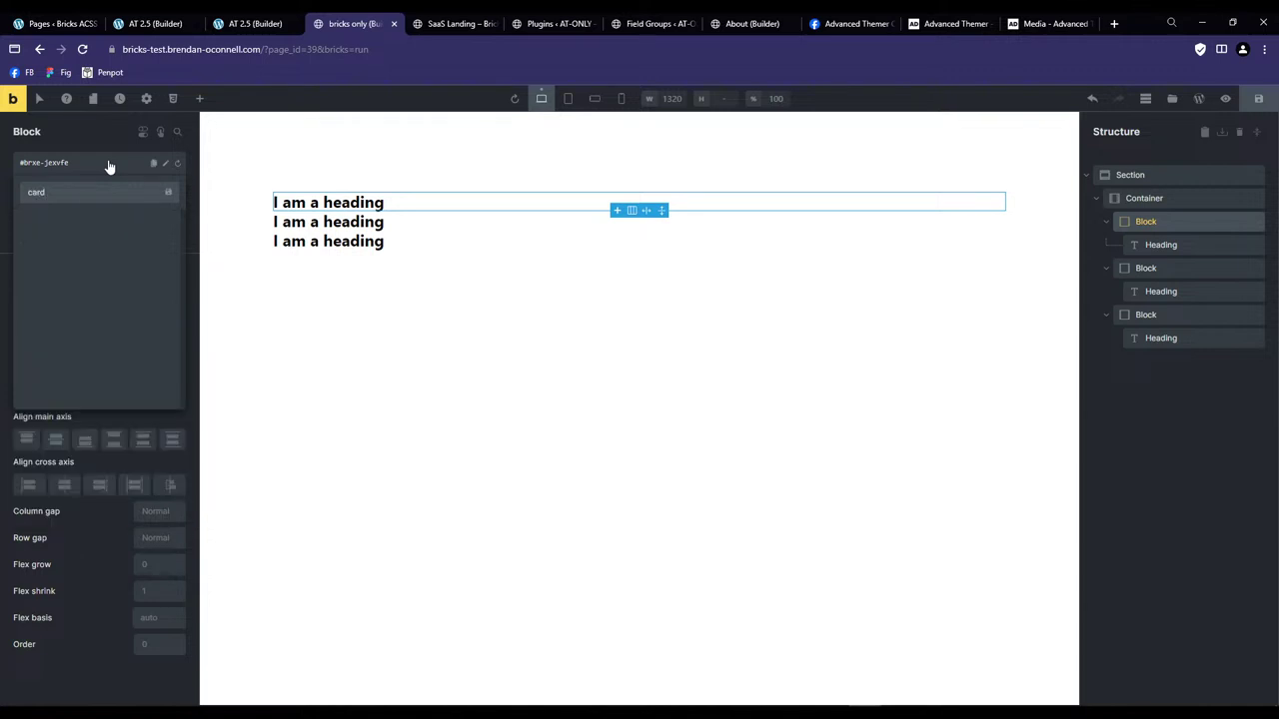
{"action": "key", "text": "Return"}
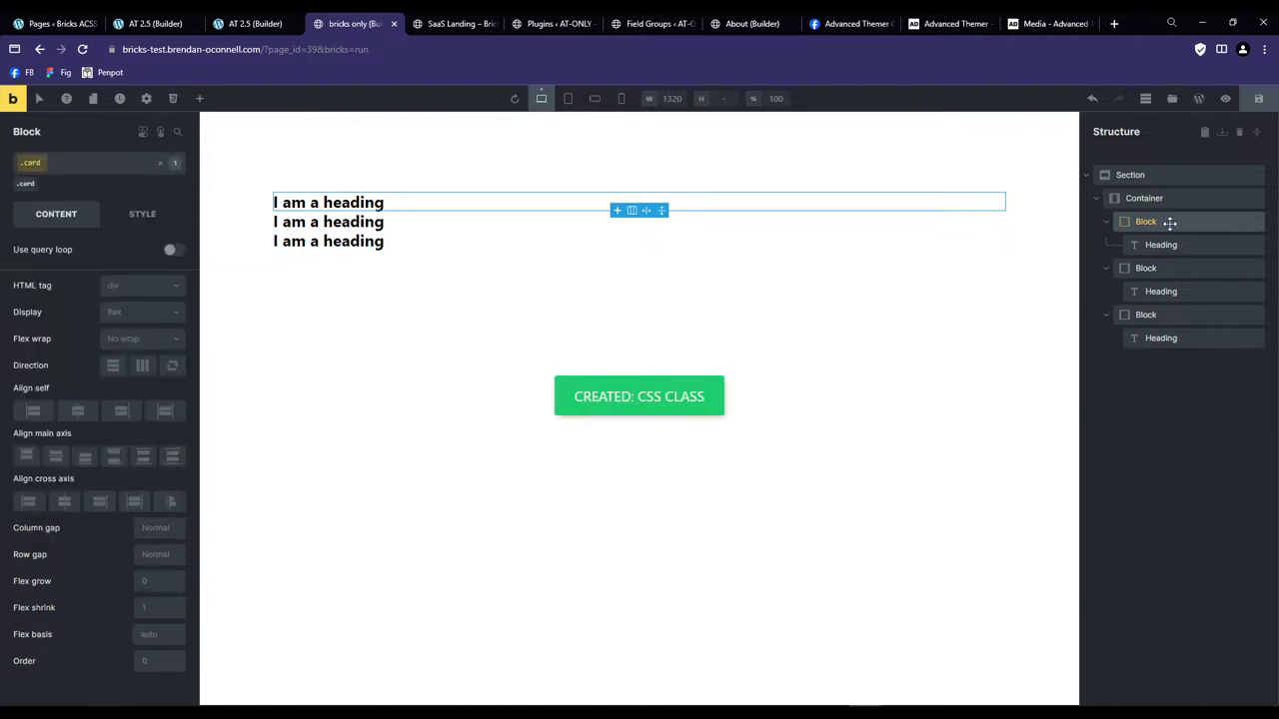
Create a CSS class named "card-heading" on the heading inside the first block.
{"action": "left_click", "coordinate": [1159, 244]}
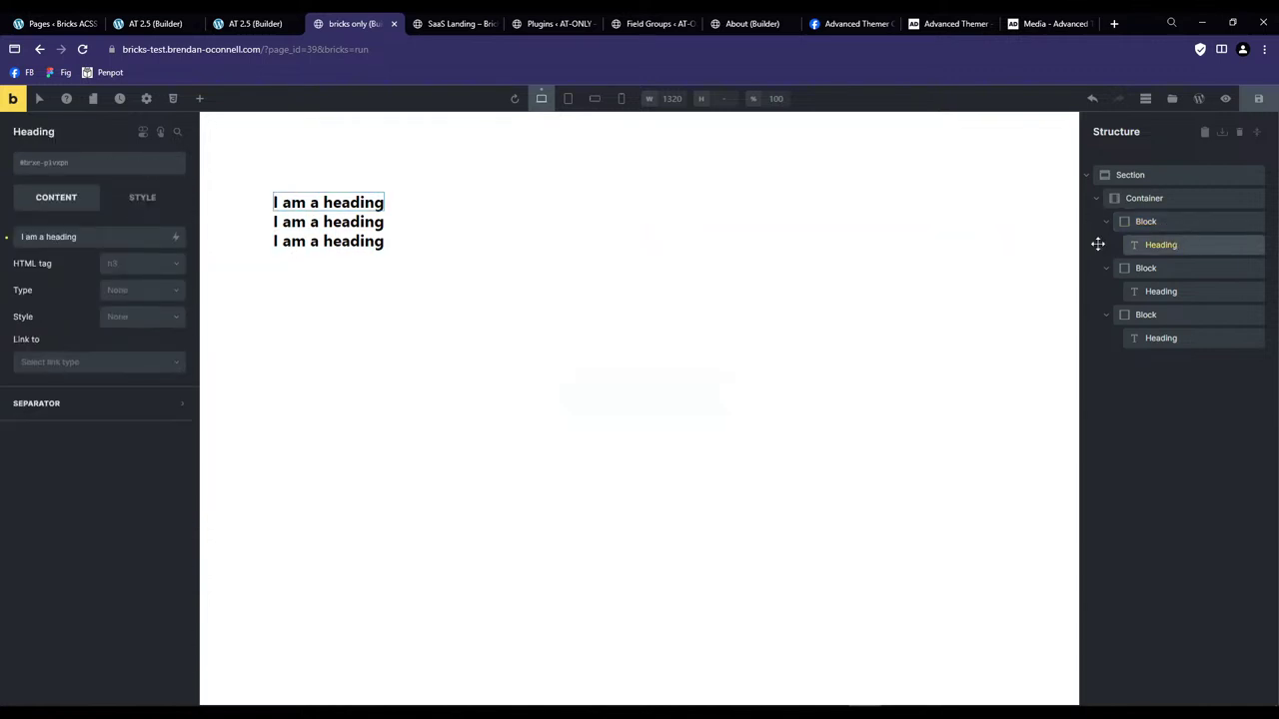
{"action": "left_click", "coordinate": [110, 172]}
{"action": "type", "text": "card-"}
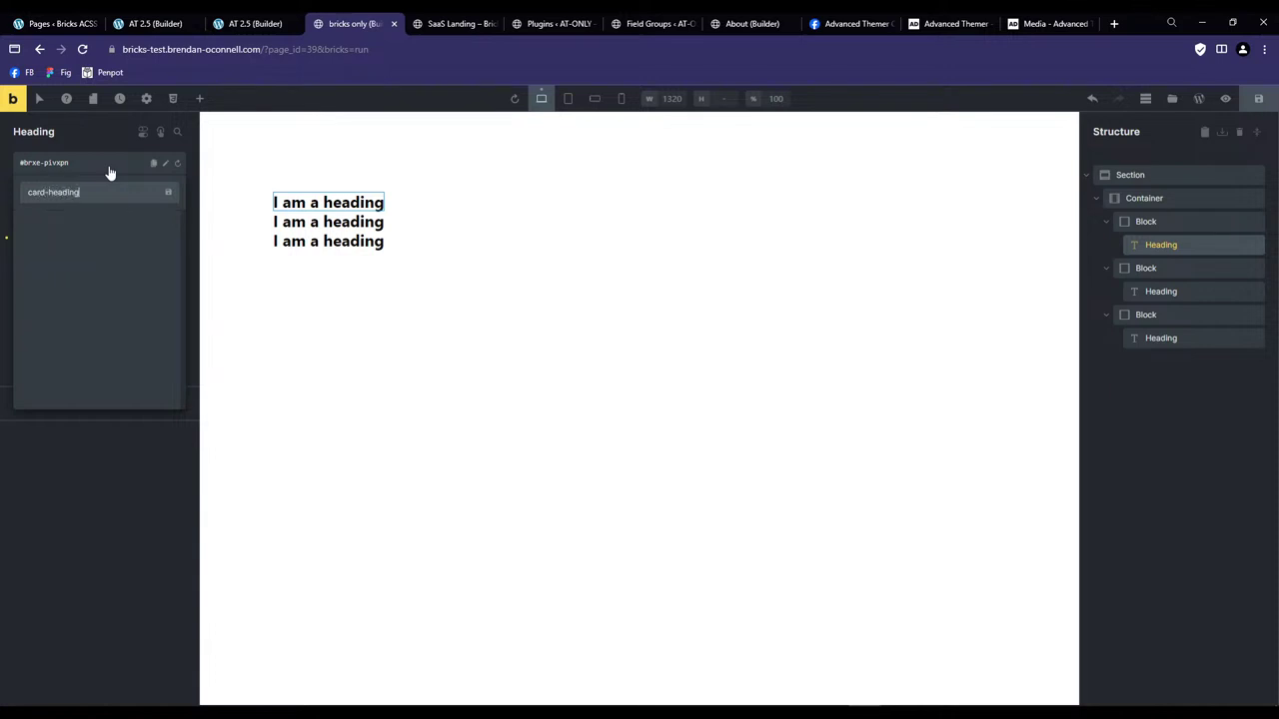
{"action": "type", "text": "heading"}
{"action": "key", "text": "Return"}
Move the third block out of the container and back into it as the last block.
{"action": "left_click", "coordinate": [1212, 268]}
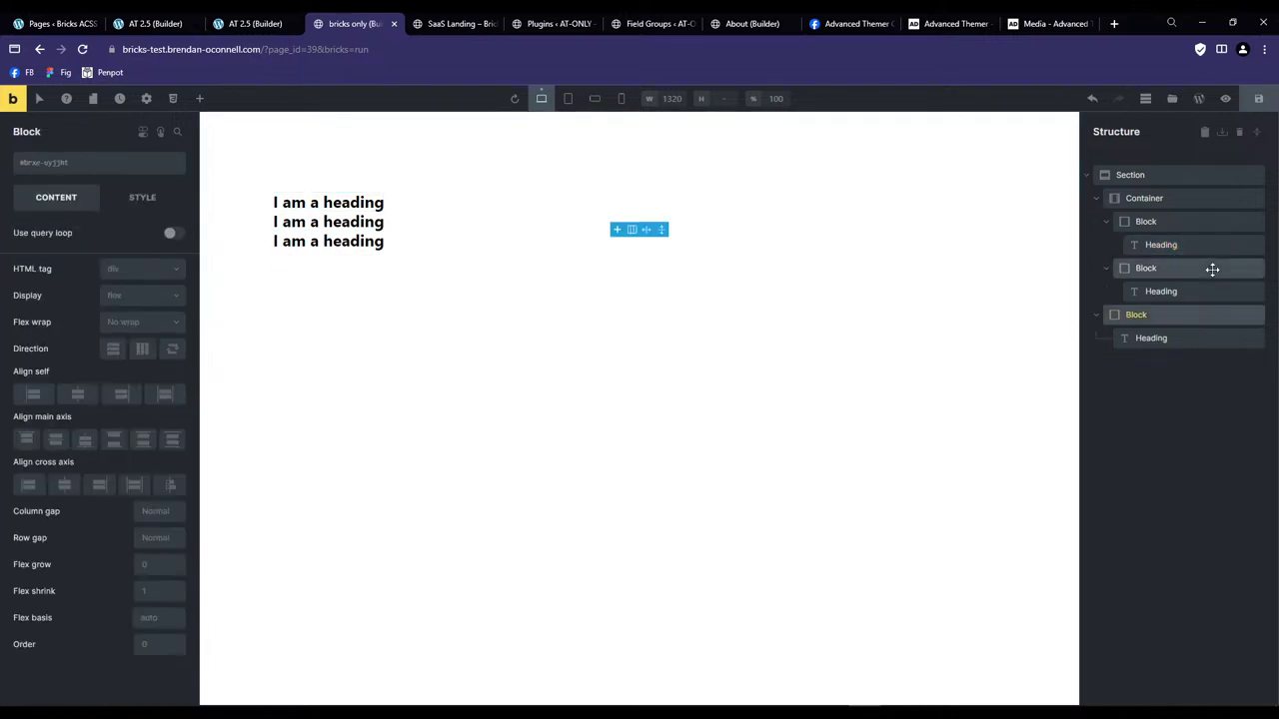
{"action": "left_click_drag", "start_coordinate": [1122, 316], "coordinate": [1232, 312]}
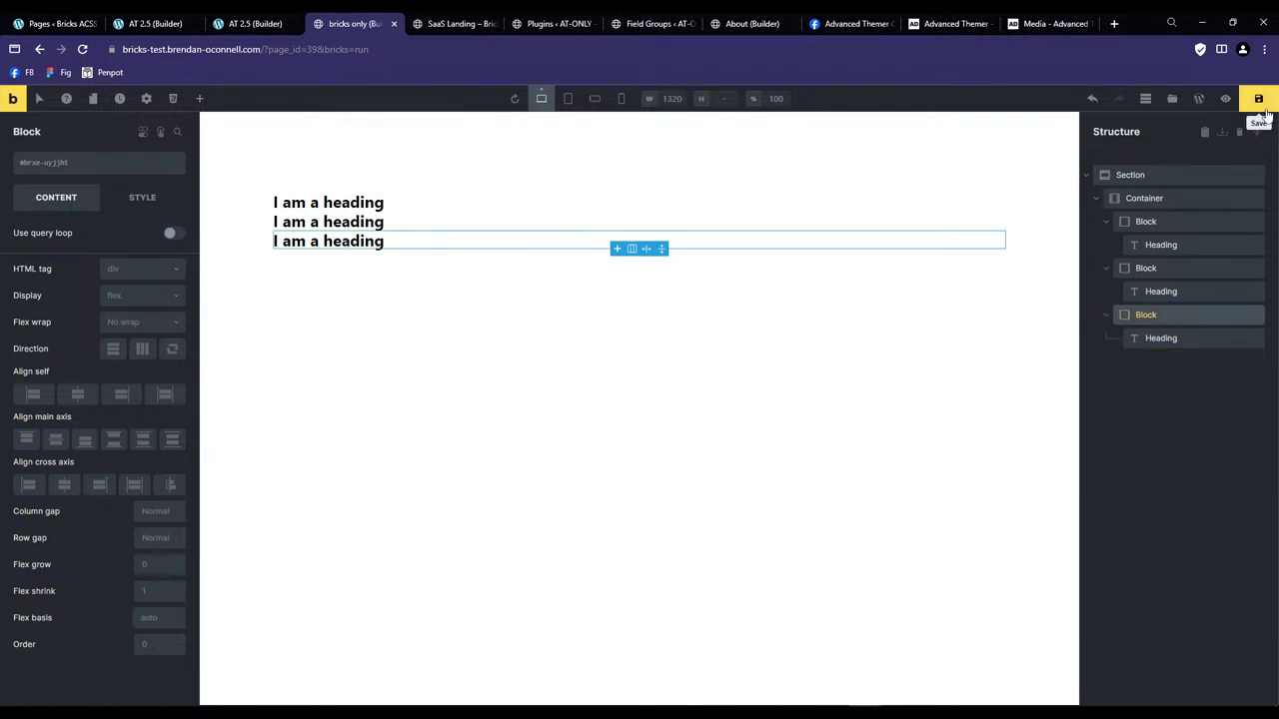
Compare the context options of the third block with those of a container on the AT 2.5 page in the other builder tab.
{"action": "right_click", "coordinate": [1169, 315]}
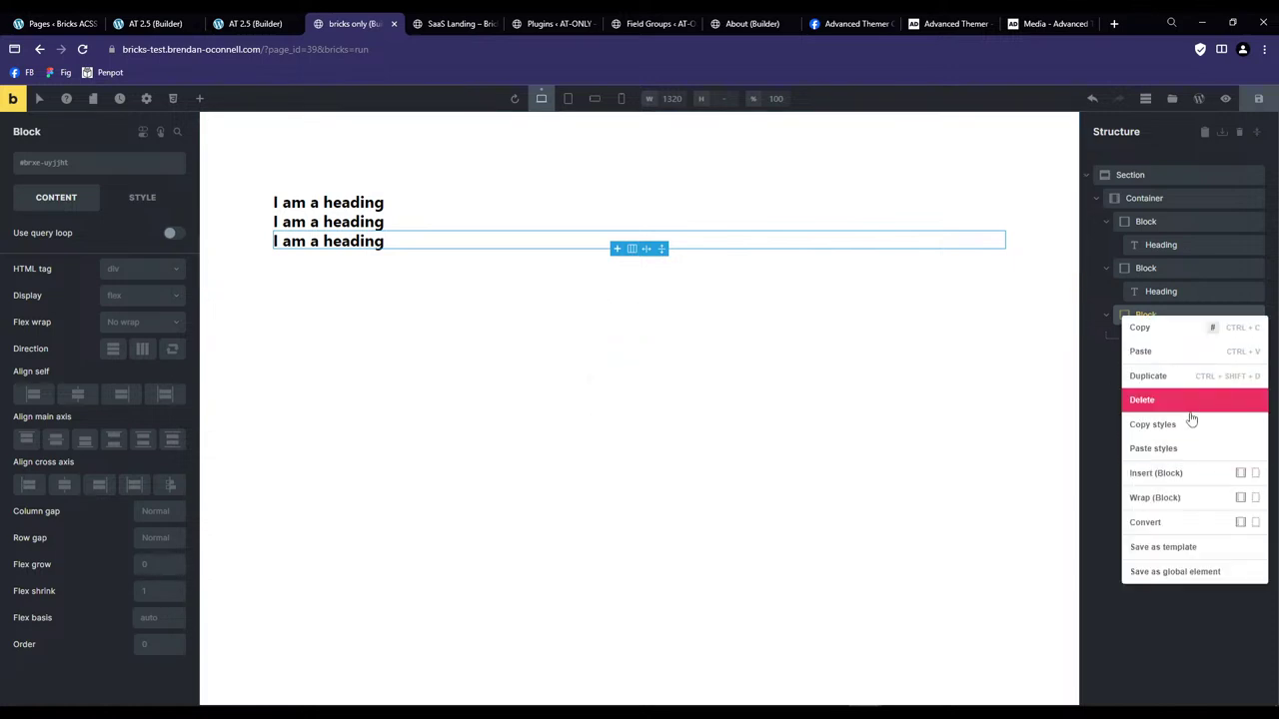
{"action": "left_click", "coordinate": [1146, 325]}
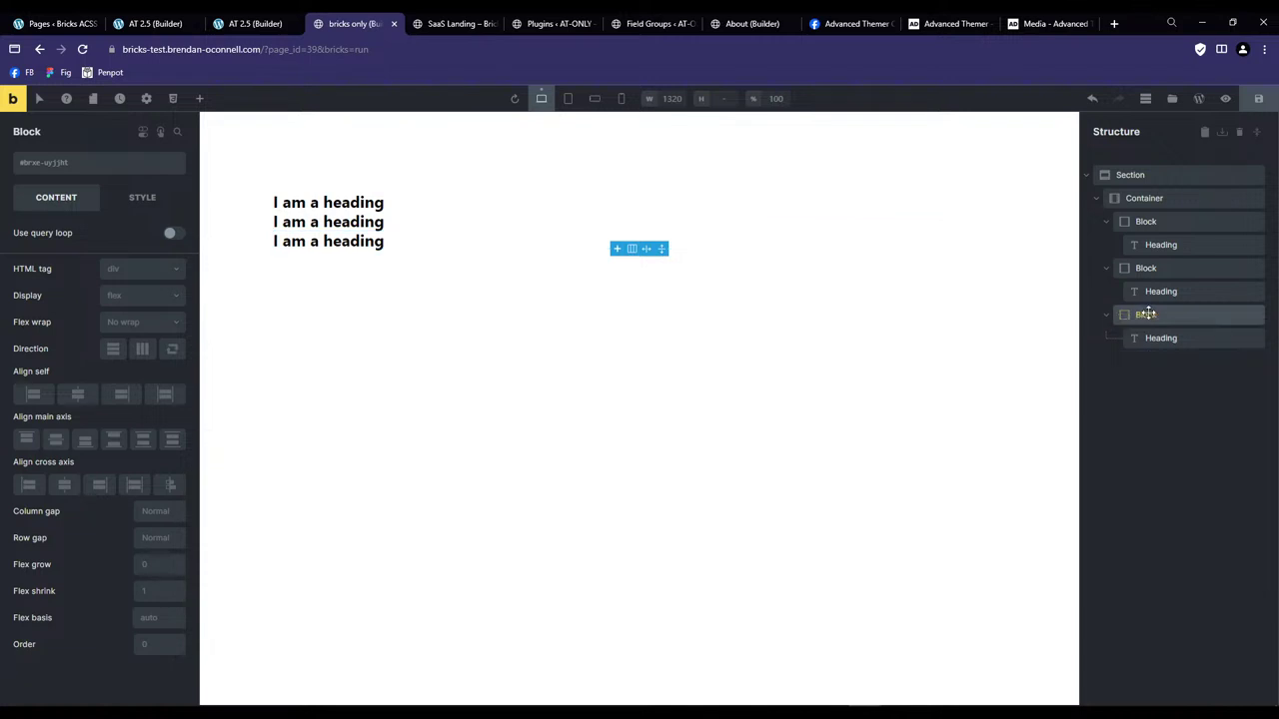
{"action": "right_click", "coordinate": [1198, 316]}
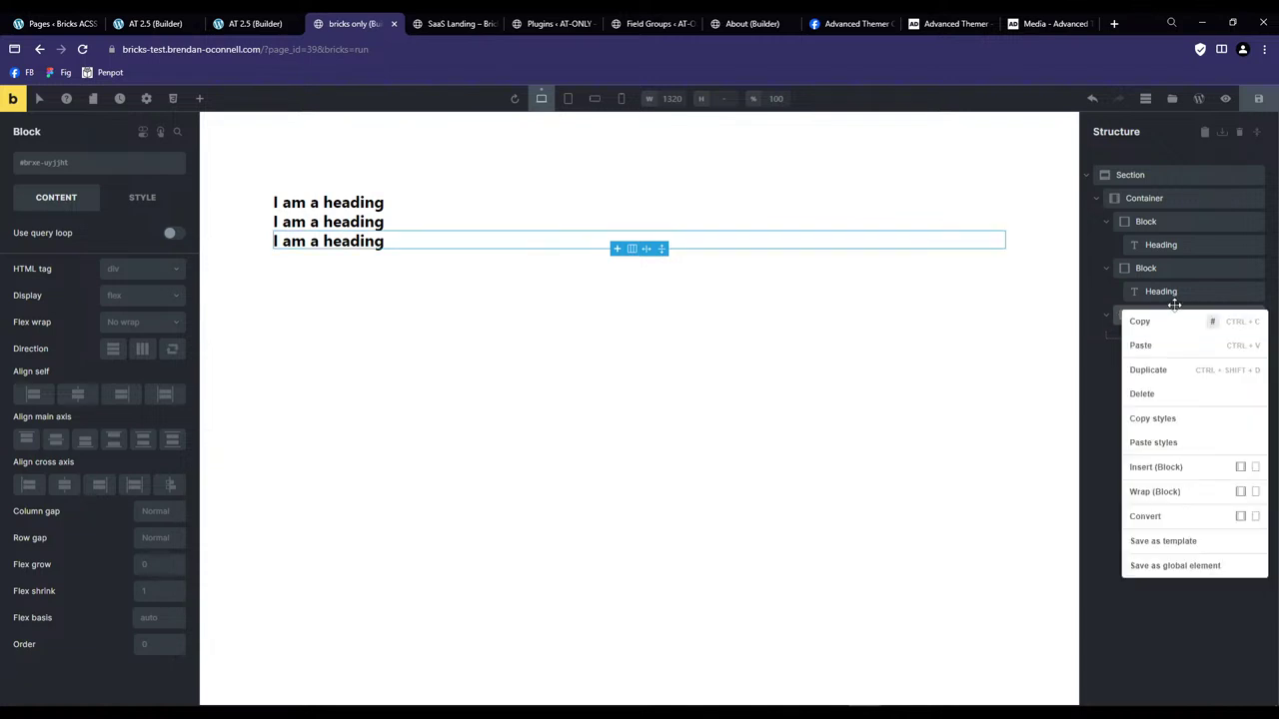
{"action": "left_click", "coordinate": [1169, 290]}
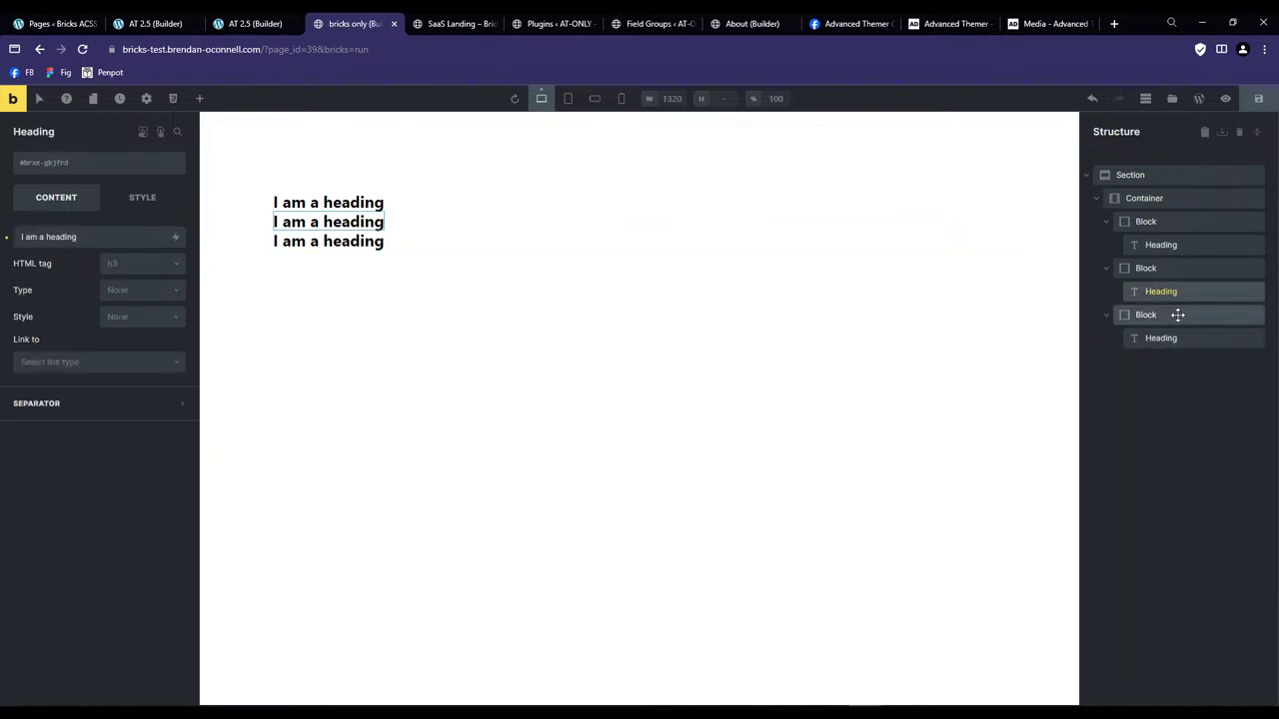
{"action": "right_click", "coordinate": [1171, 317]}
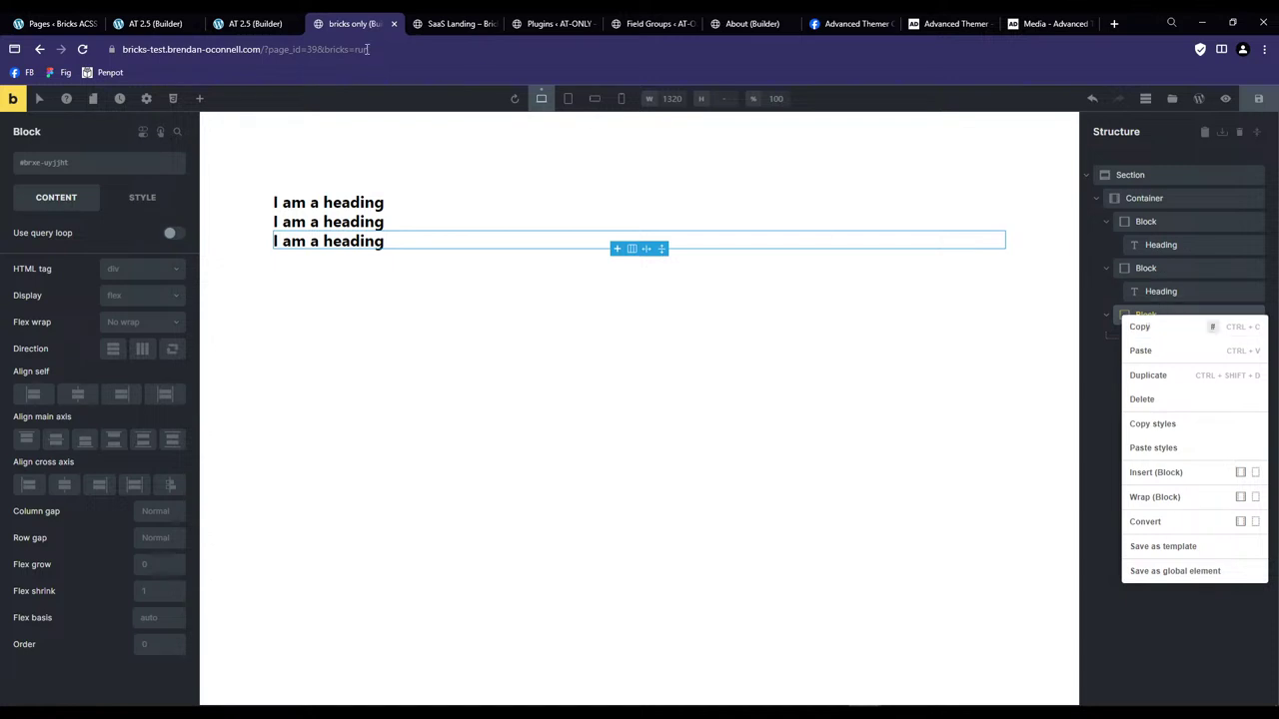
{"action": "key", "text": "ctrl+shift+Tab"}
{"action": "right_click", "coordinate": [1202, 251]}
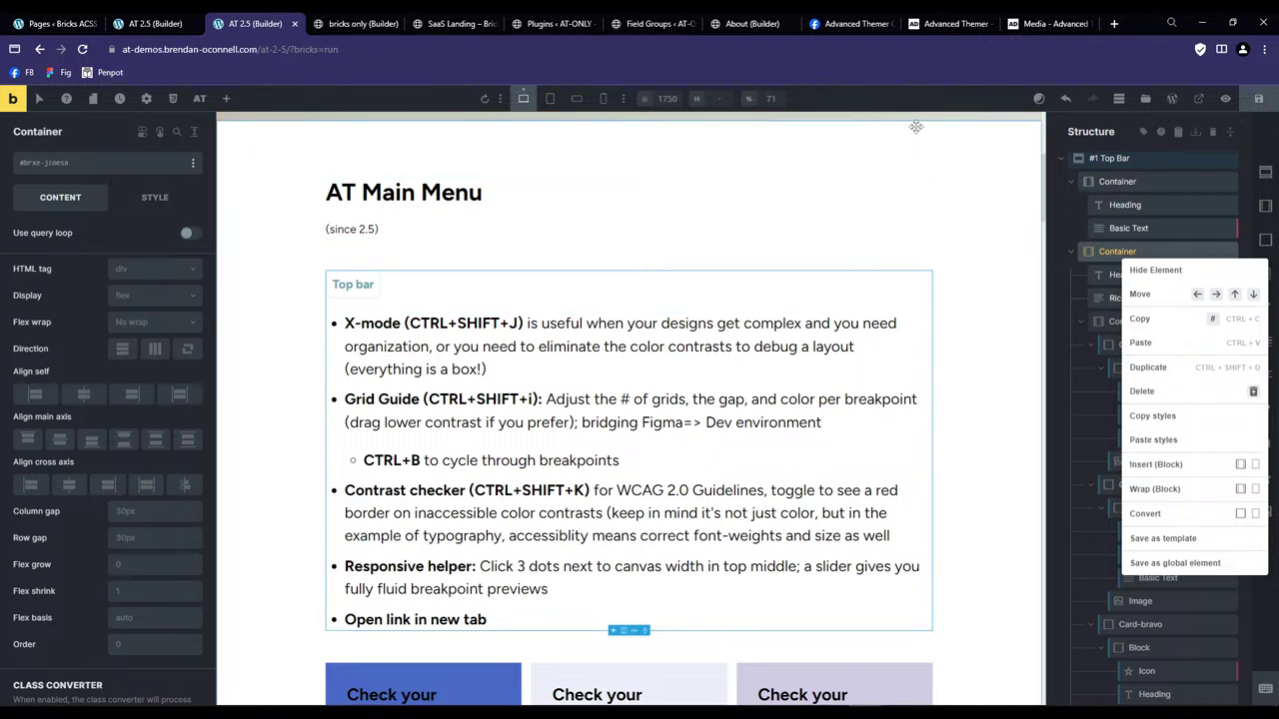
Open the Advanced Themer theme settings in the WordPress admin of the demo site and examine the topbar Builder Tweaks.
{"action": "left_click", "coordinate": [151, 20]}
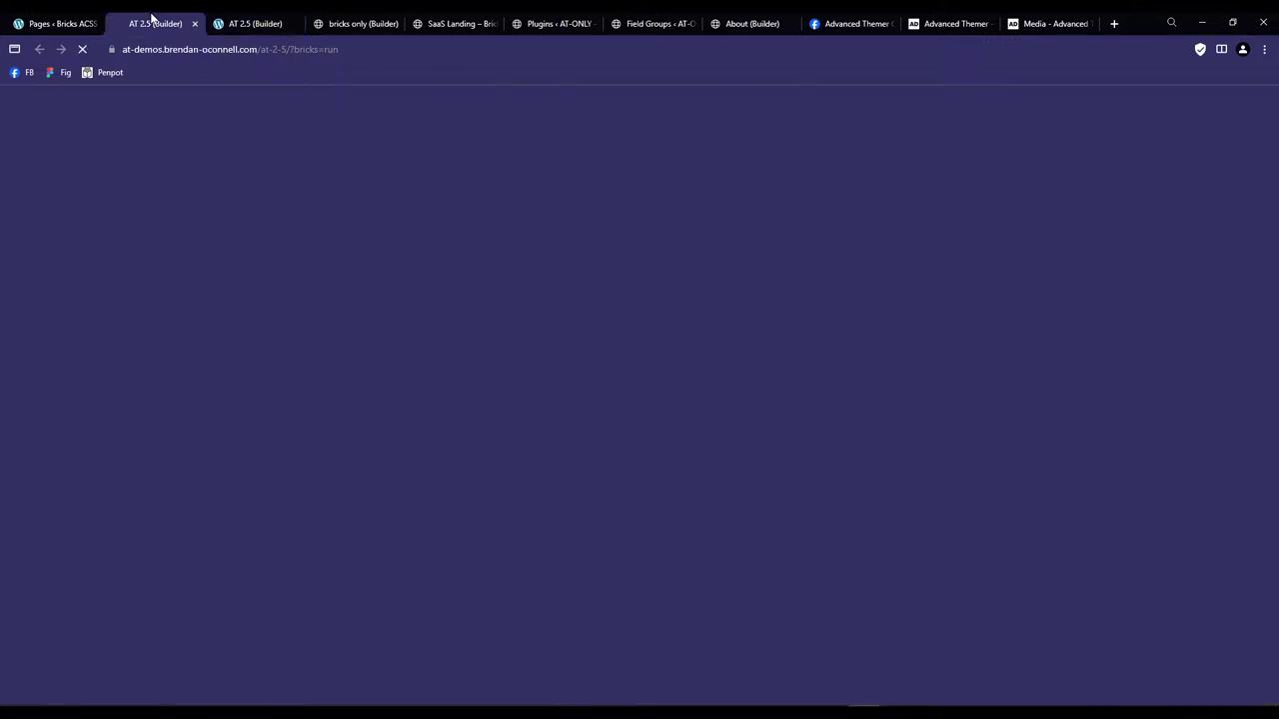
{"action": "left_click", "coordinate": [70, 20]}
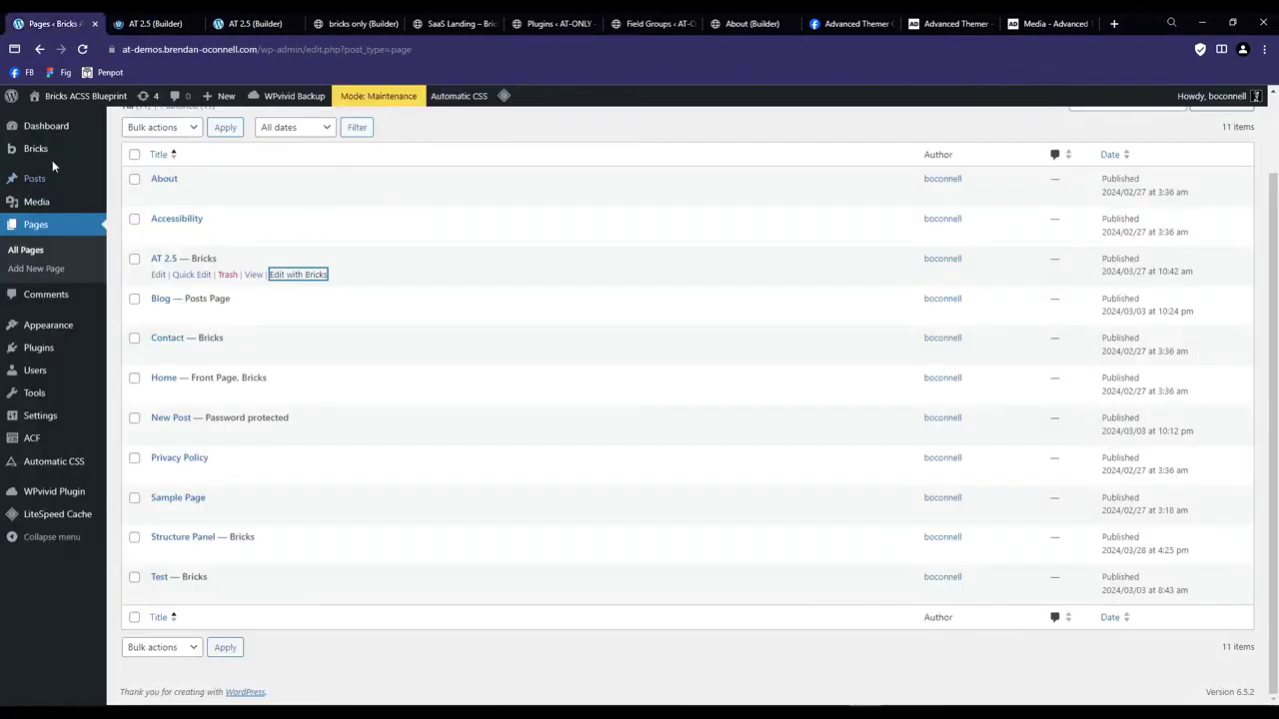
{"action": "mouse_move", "coordinate": [42, 155]}
{"action": "left_click", "coordinate": [158, 320]}
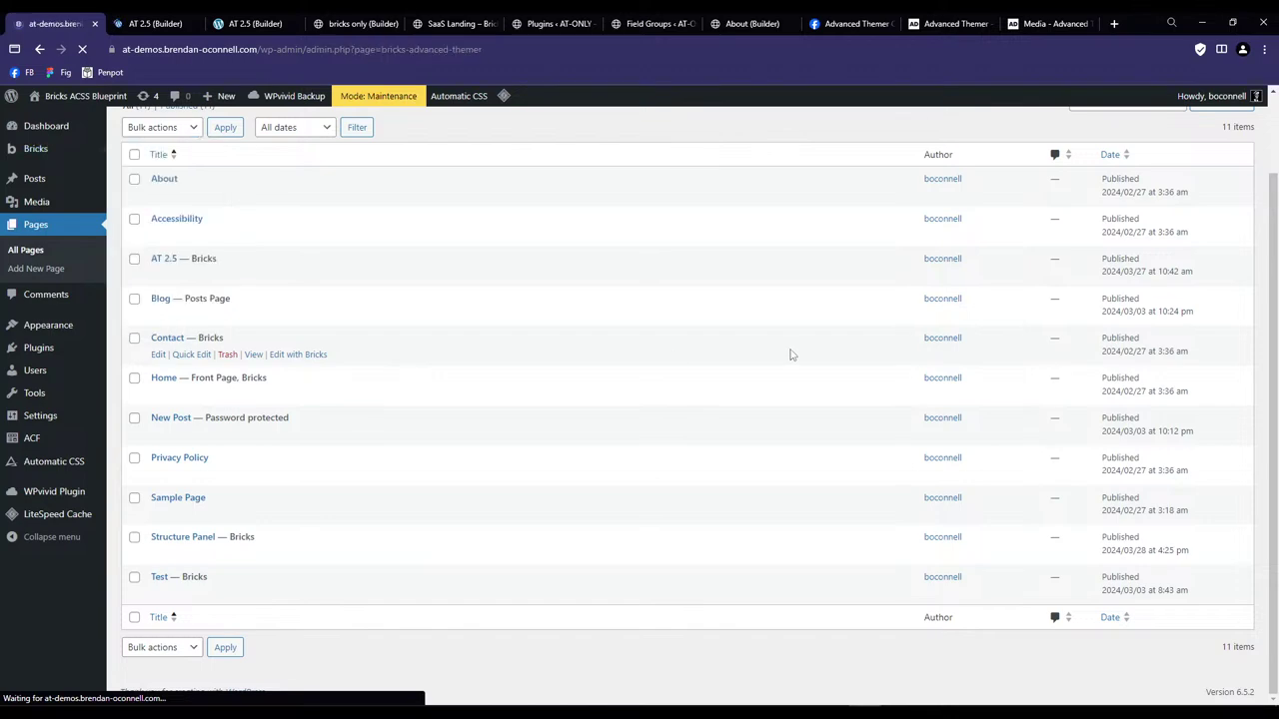
{"action": "scroll", "coordinate": [300, 238], "scroll_direction": "down", "scroll_amount": 3}
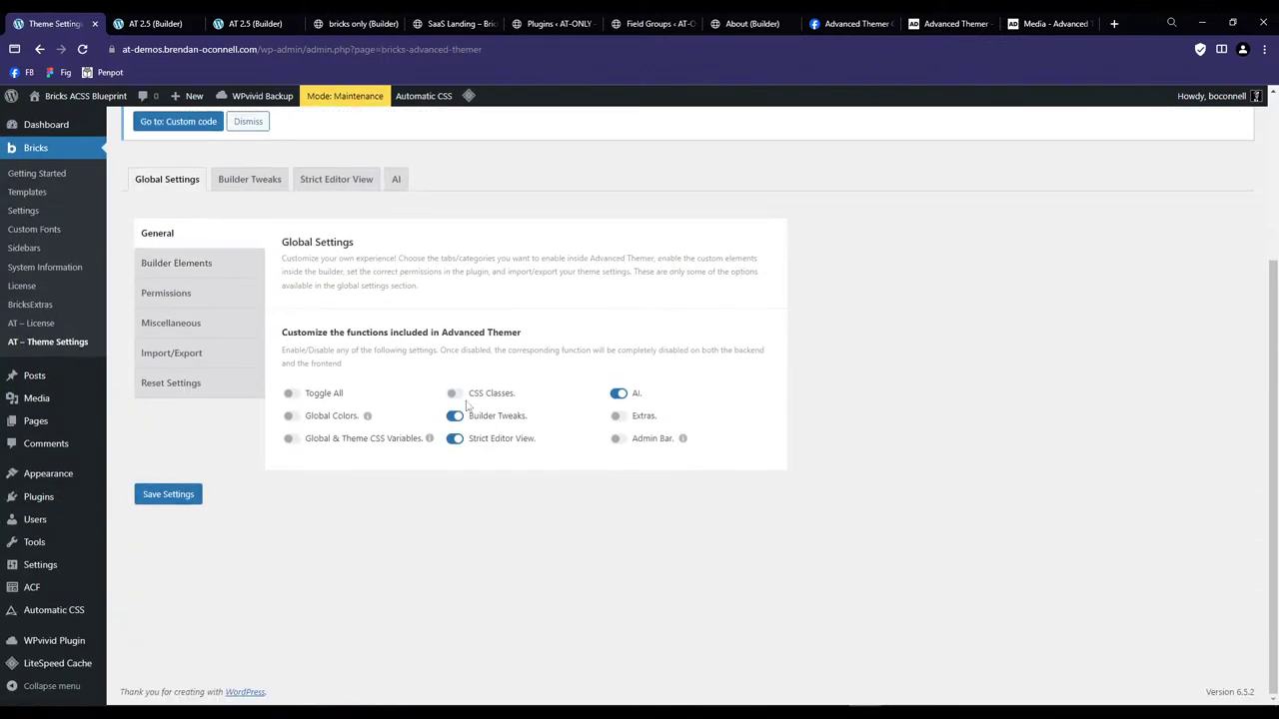
{"action": "left_click", "coordinate": [236, 184]}
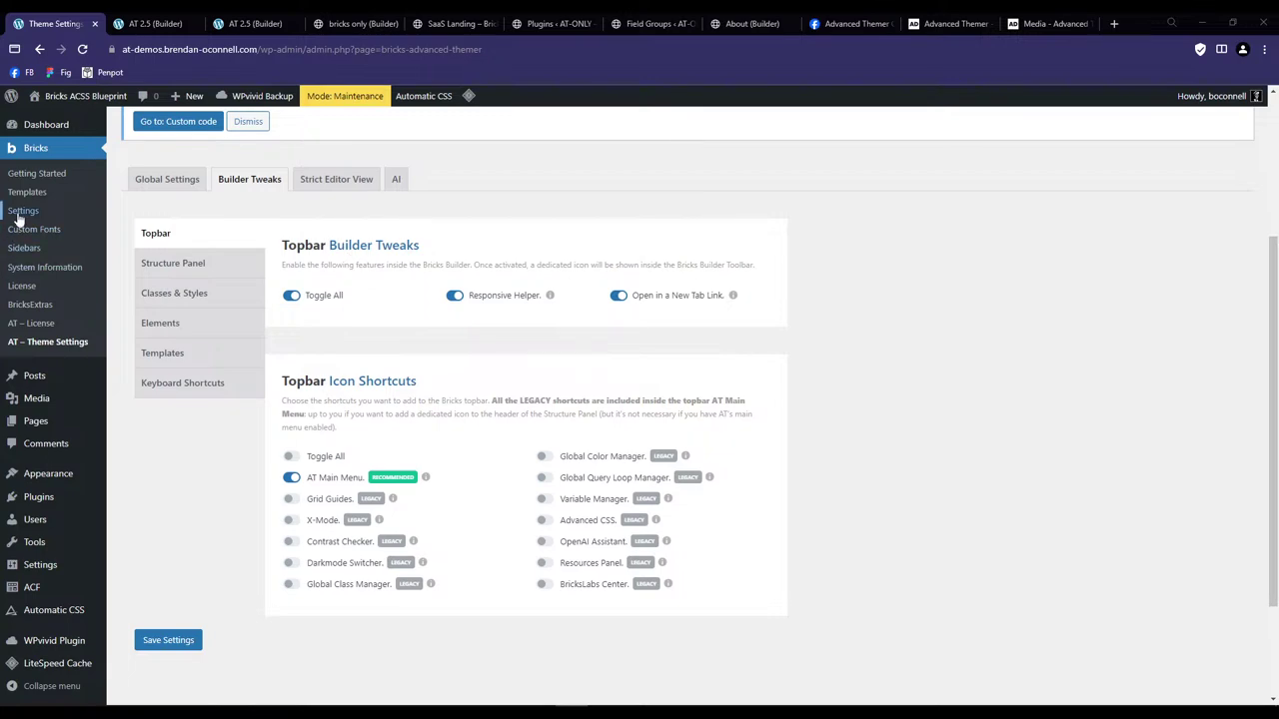
Open the demo site's Pages list, view the Home page in a separate browser tab, and close that tab.
{"action": "left_click", "coordinate": [36, 421]}
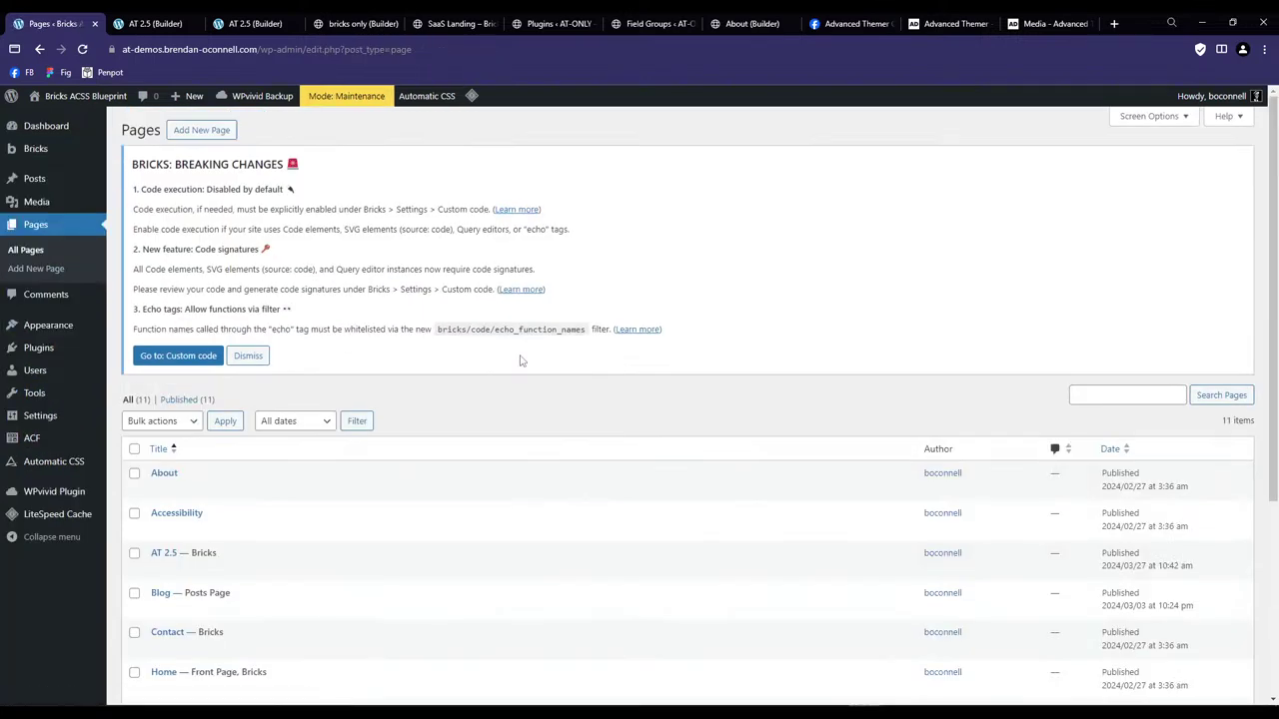
{"action": "scroll", "coordinate": [520, 360], "scroll_direction": "down", "scroll_amount": 2}
{"action": "scroll", "coordinate": [224, 160], "scroll_direction": "up", "scroll_amount": 2}
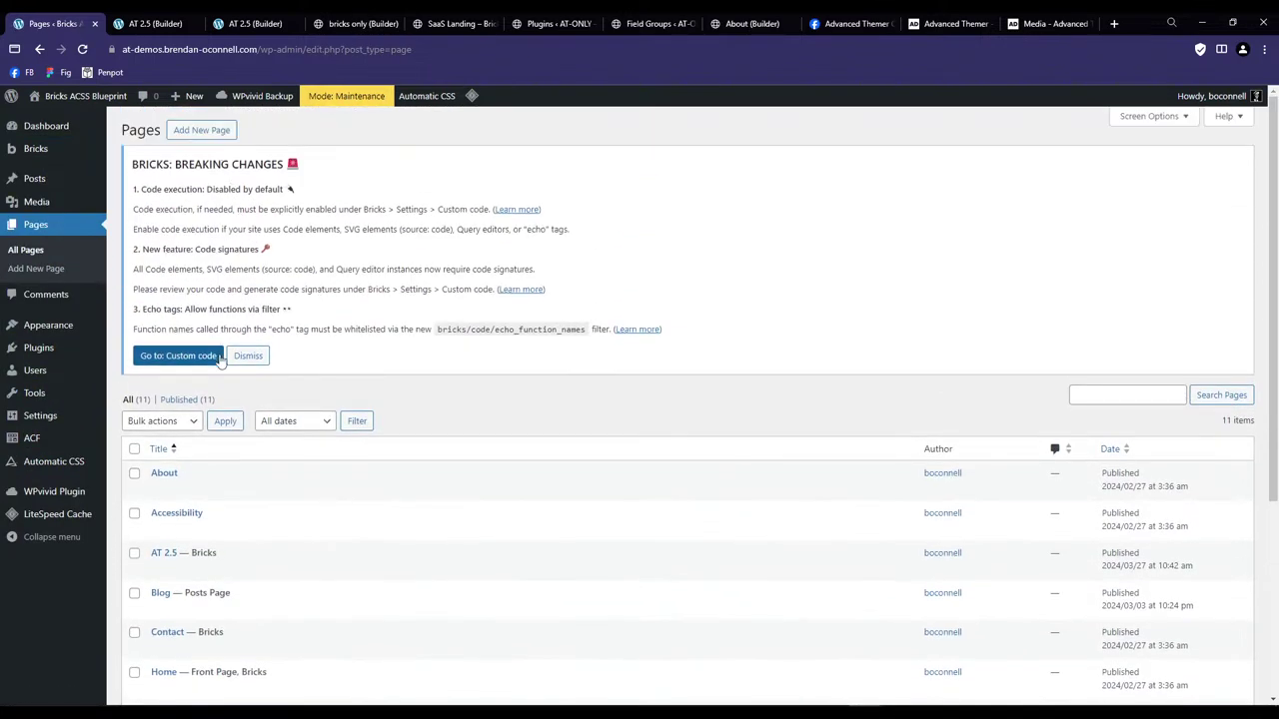
{"action": "scroll", "coordinate": [185, 357], "scroll_direction": "down", "scroll_amount": 3}
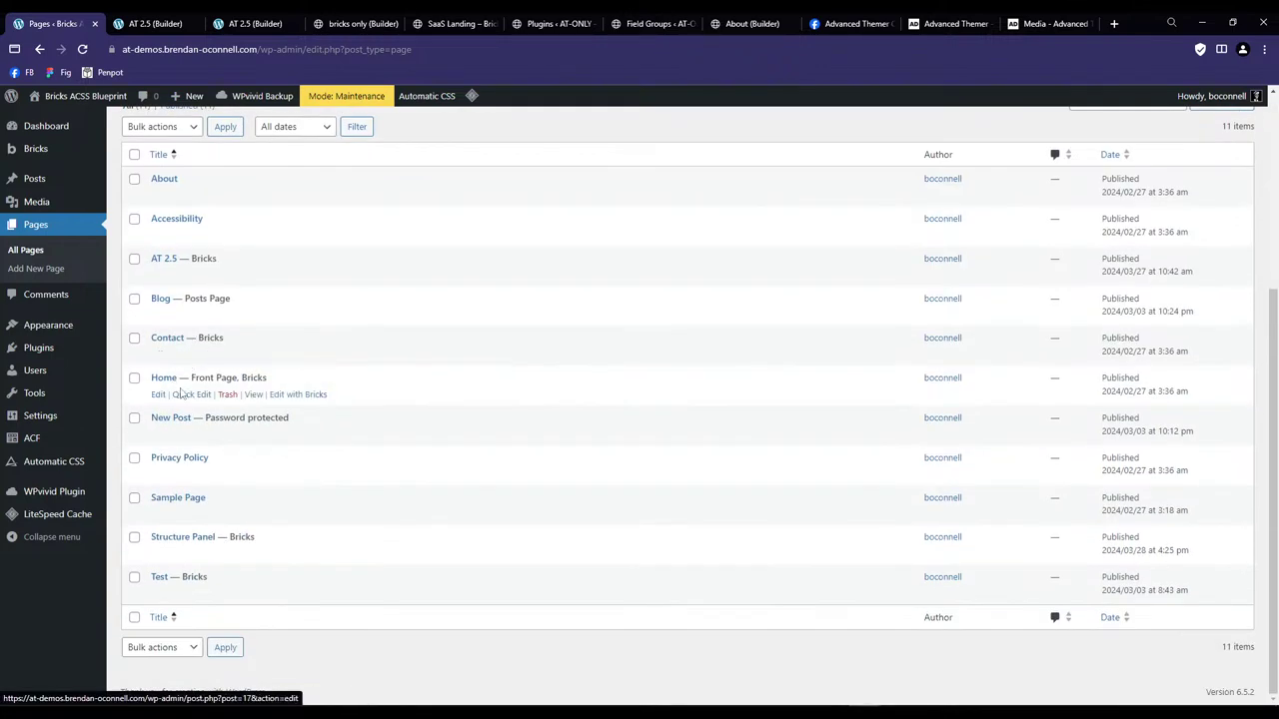
{"action": "middle_click", "coordinate": [250, 394]}
{"action": "left_click", "coordinate": [137, 22]}
{"action": "middle_click", "coordinate": [135, 18]}
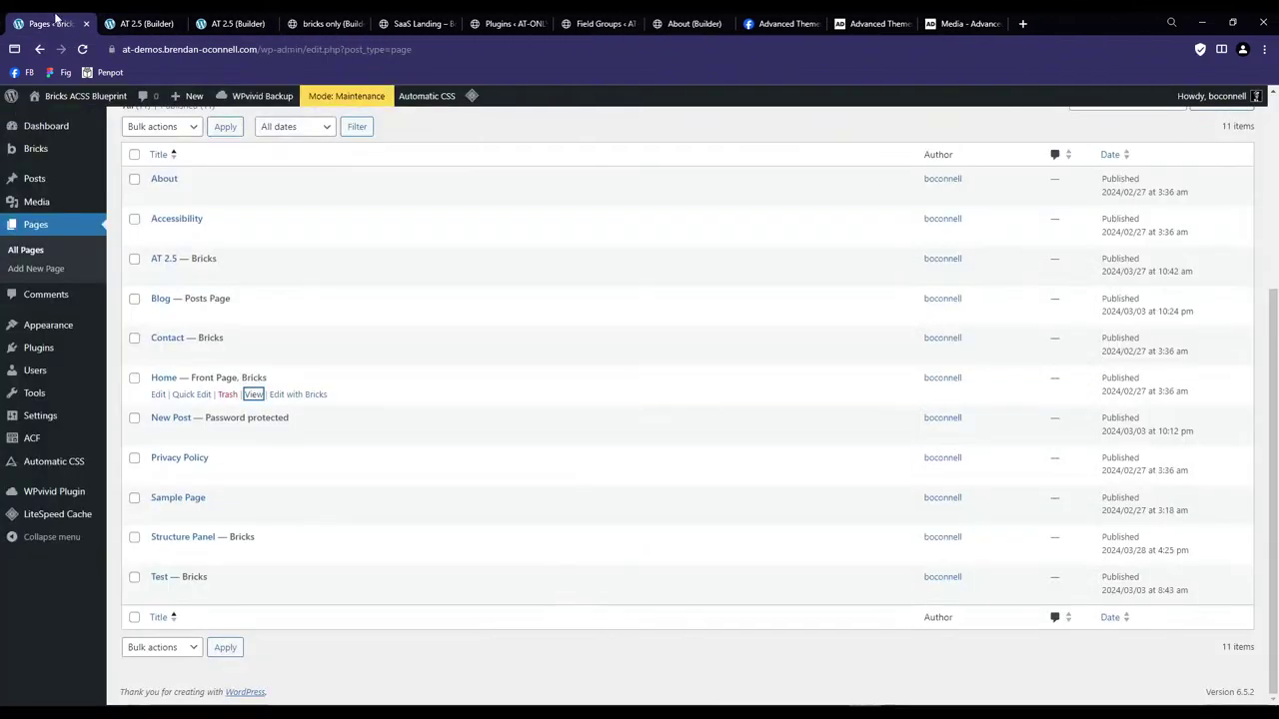
Create and publish a page titled "Test Page" on the demo site, and open it in the Bricks builder.
{"action": "scroll", "coordinate": [195, 270], "scroll_direction": "up", "scroll_amount": 2}
{"action": "scroll", "coordinate": [188, 227], "scroll_direction": "up", "scroll_amount": 2}
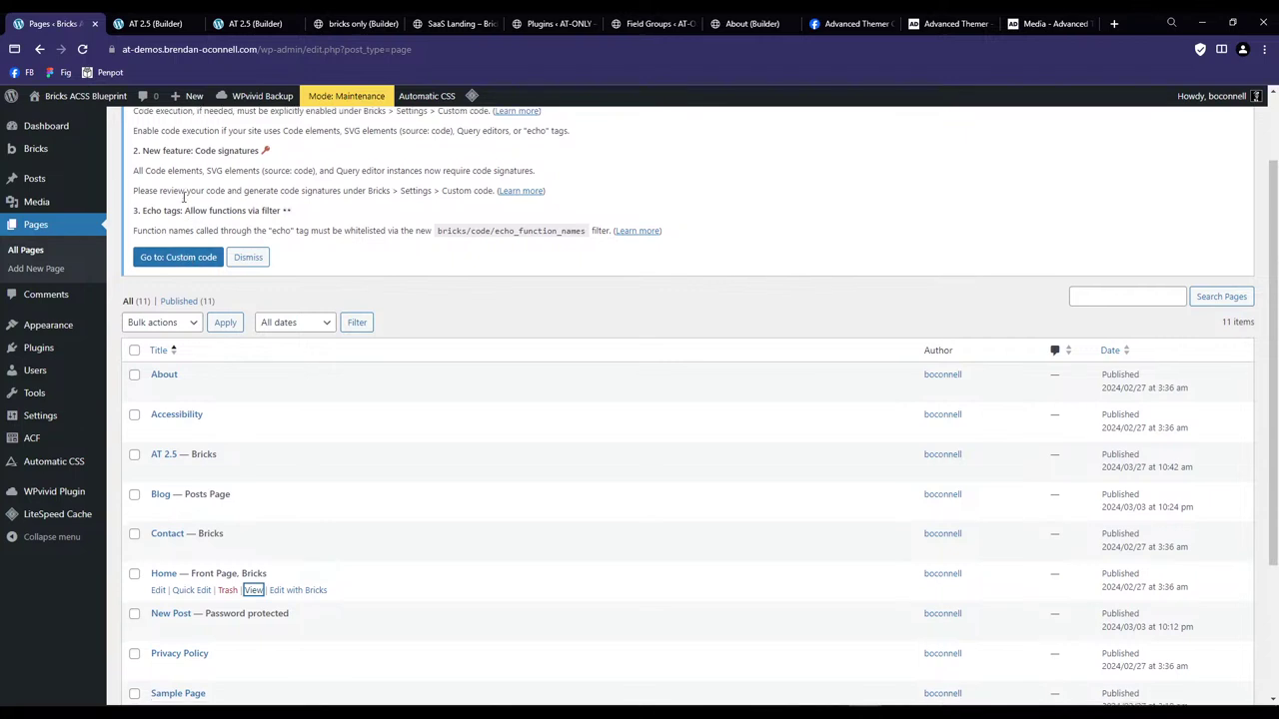
{"action": "key", "text": "F5"}
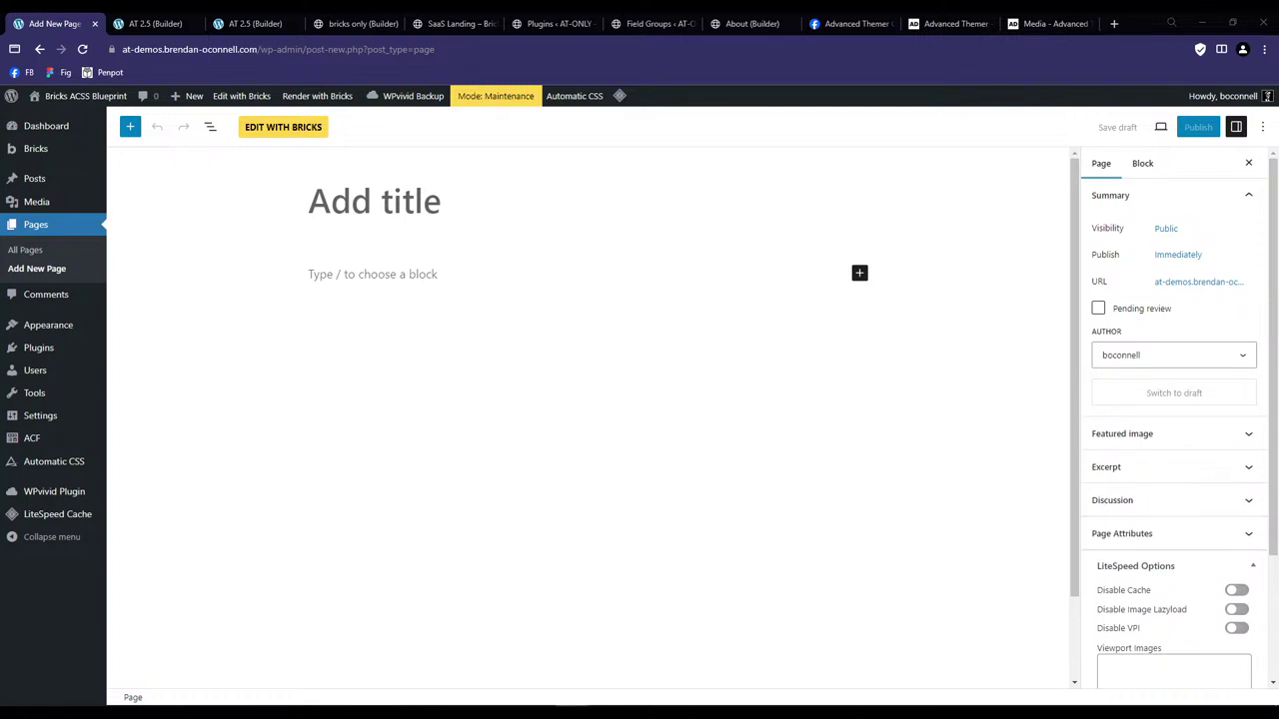
{"action": "left_click", "coordinate": [336, 183]}
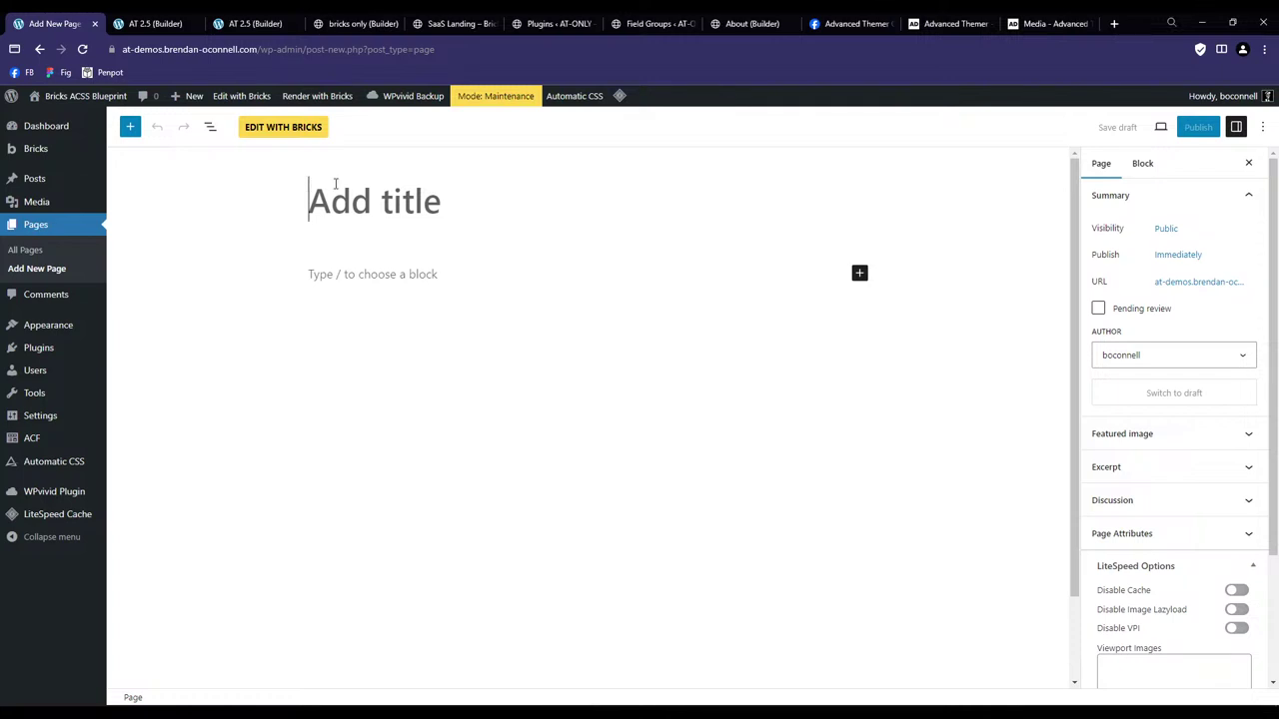
{"action": "type", "text": "Test Page"}
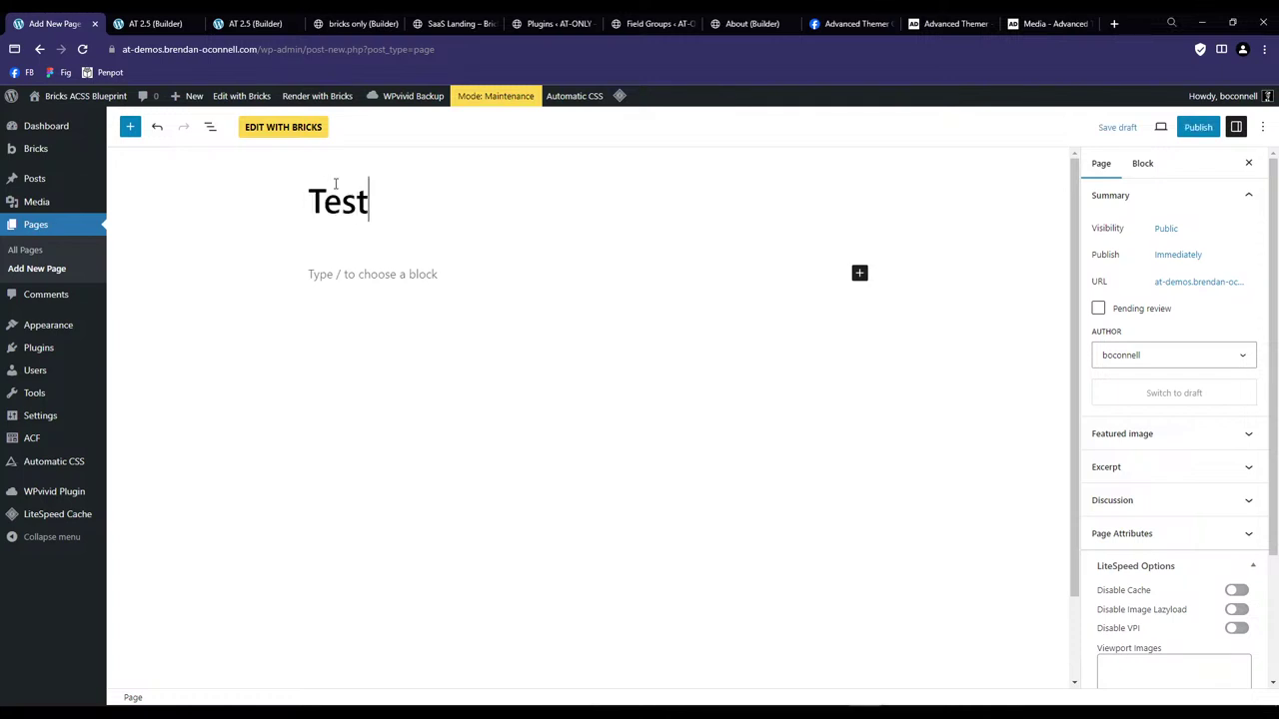
{"action": "left_click", "coordinate": [1198, 127]}
{"action": "left_click", "coordinate": [1164, 127]}
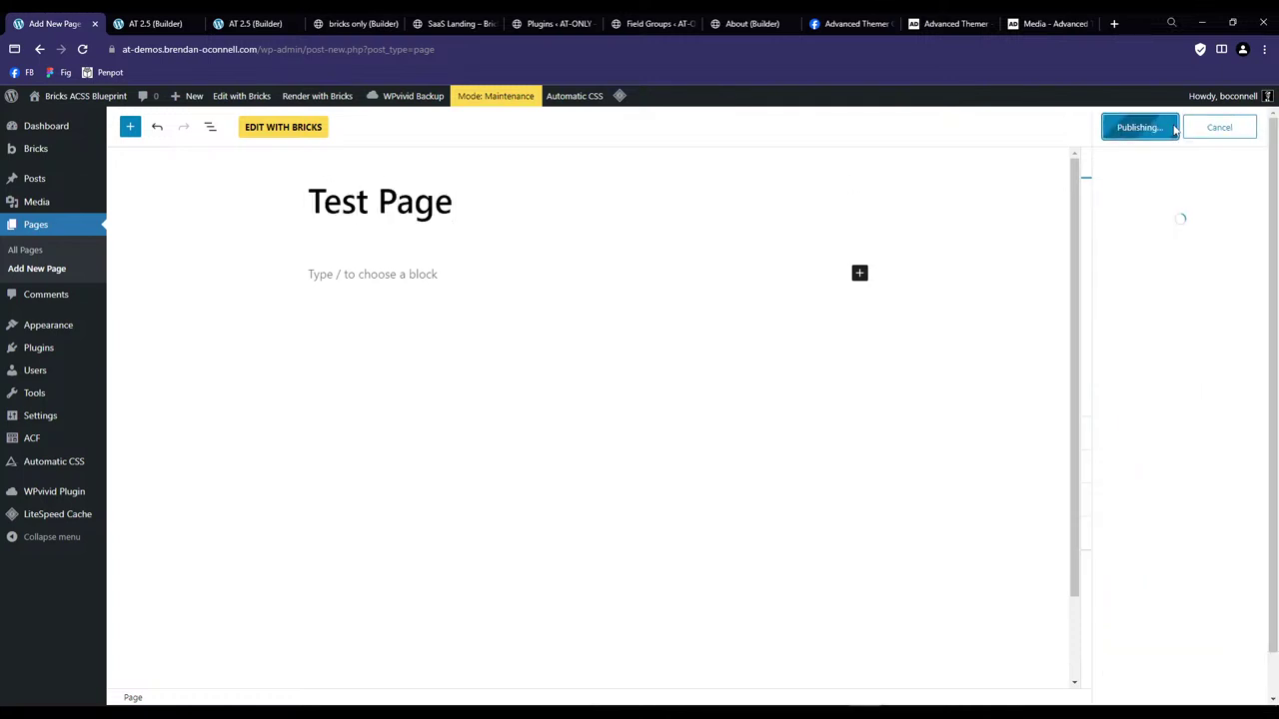
{"action": "left_click", "coordinate": [295, 133]}
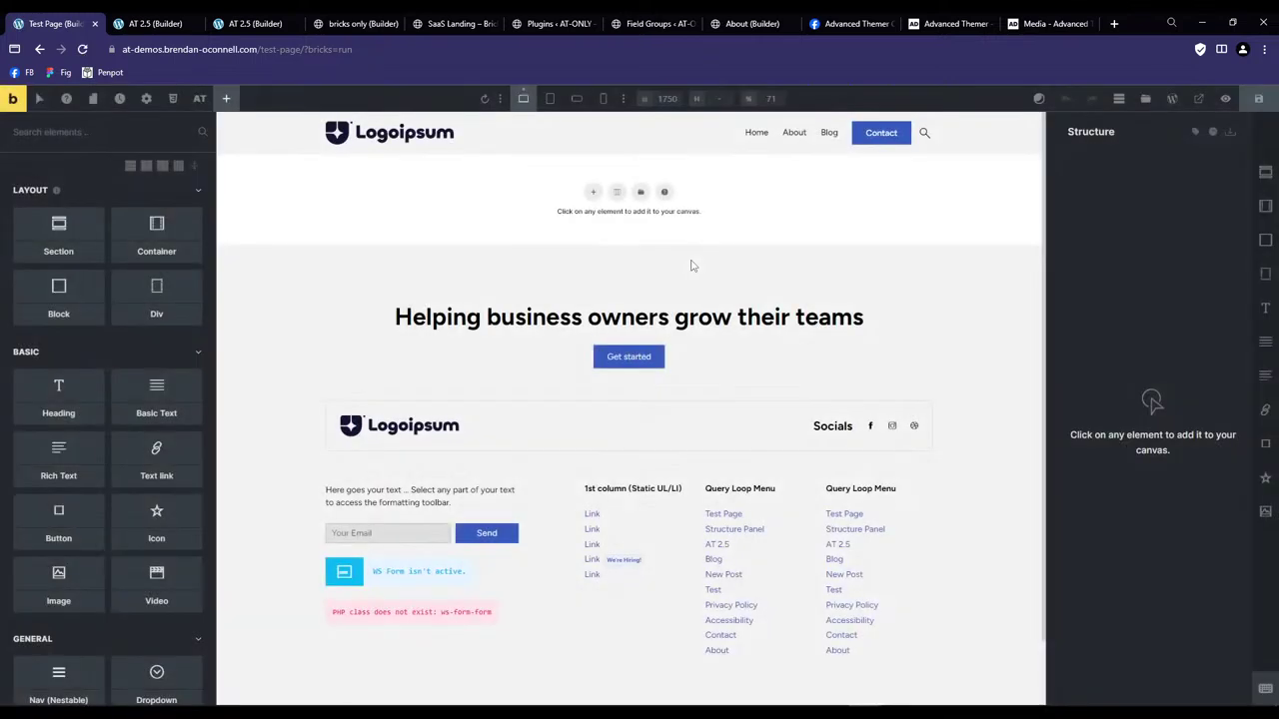
Add a section with a container to the empty page, place one block inside the container, and clear the selection.
{"action": "left_click", "coordinate": [593, 191]}
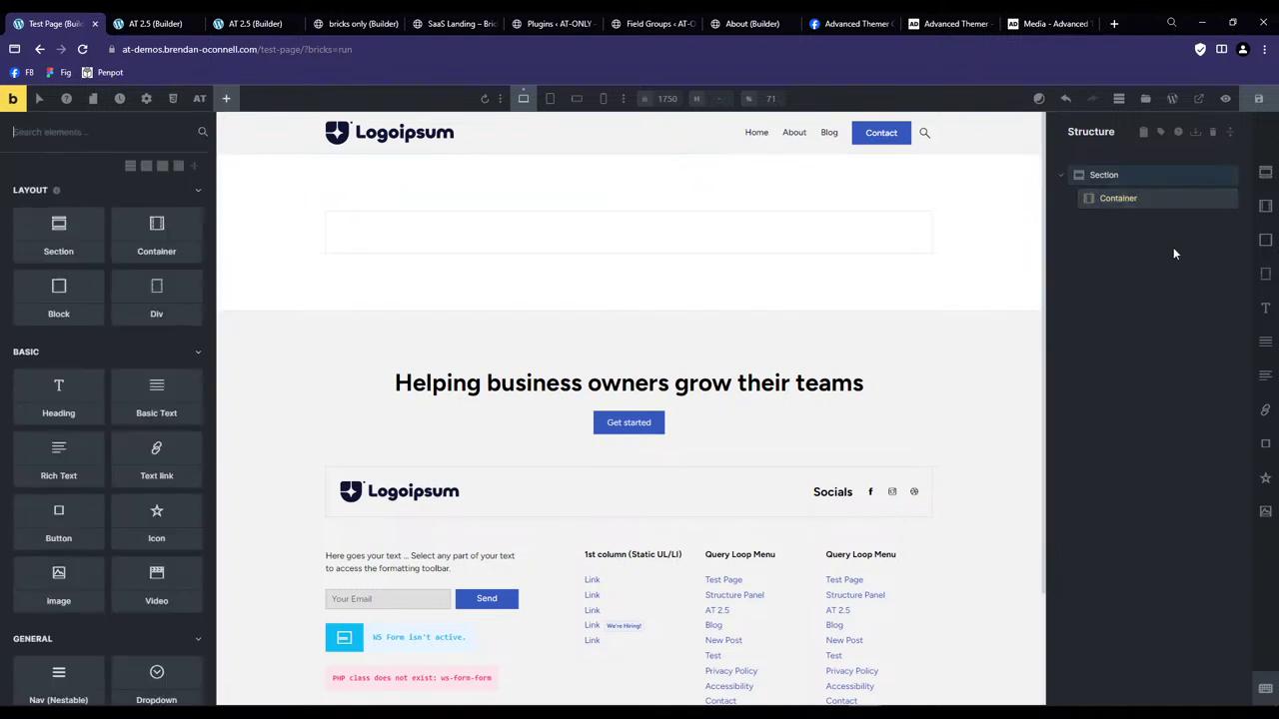
{"action": "left_click", "coordinate": [1267, 245]}
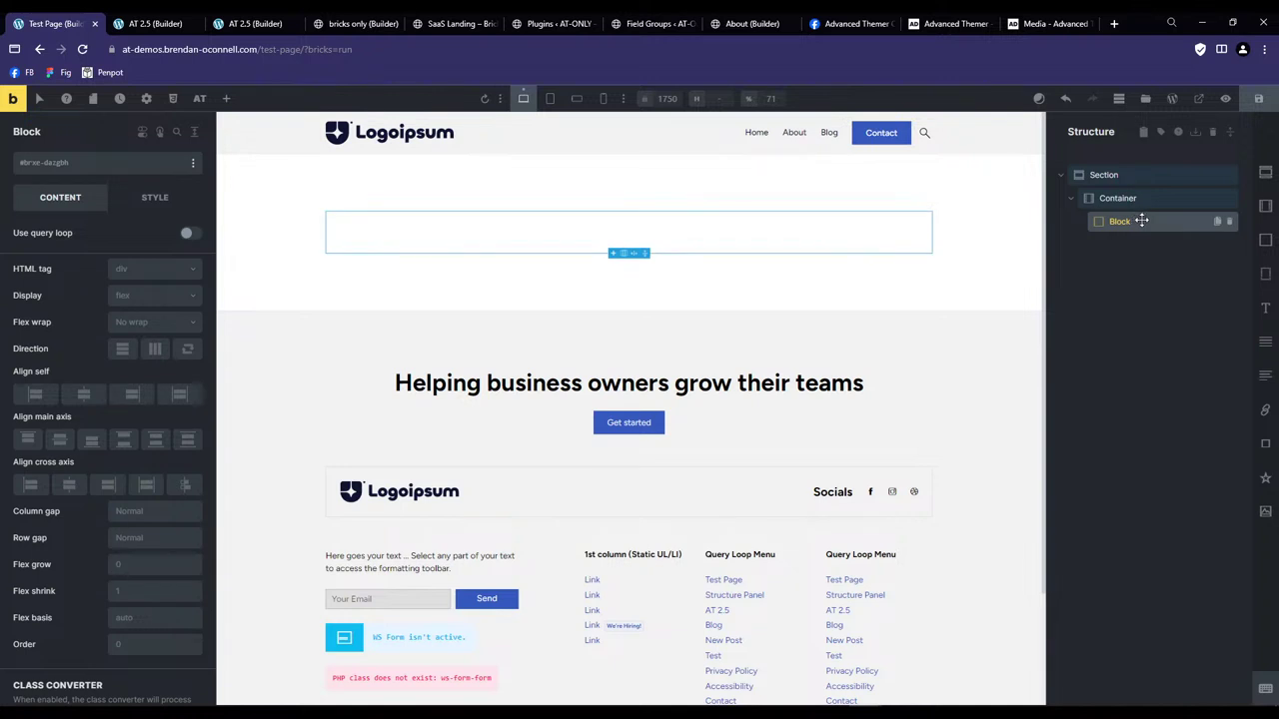
{"action": "left_click", "coordinate": [1129, 313]}
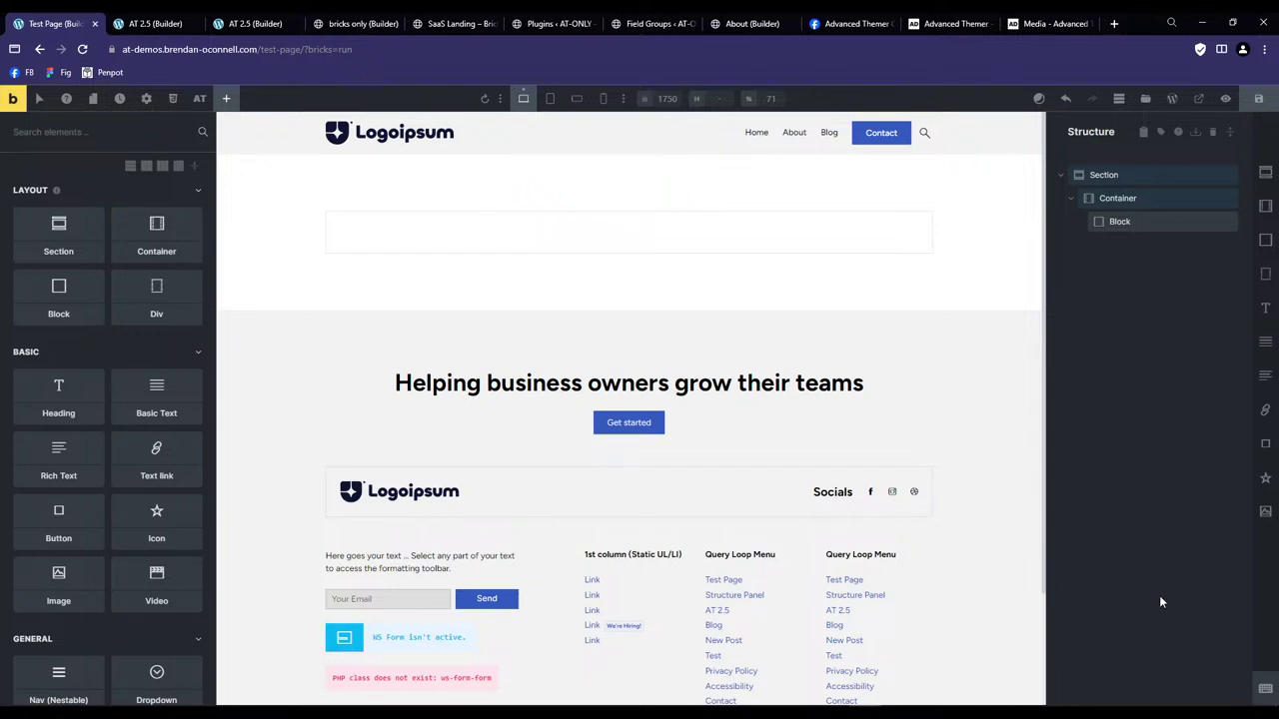
Enable the element keyboard shortcuts and use the section shortcut to add a second section with a container.
{"action": "left_click", "coordinate": [1265, 689]}
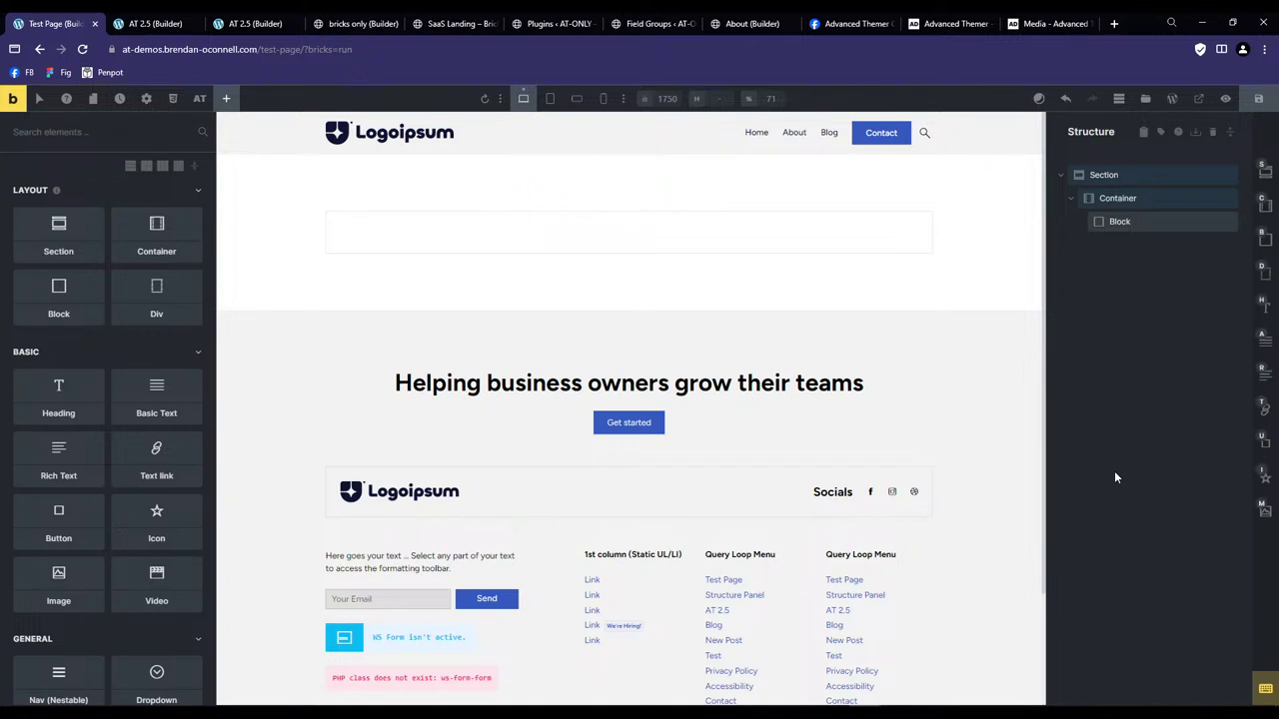
{"action": "key", "text": "s"}
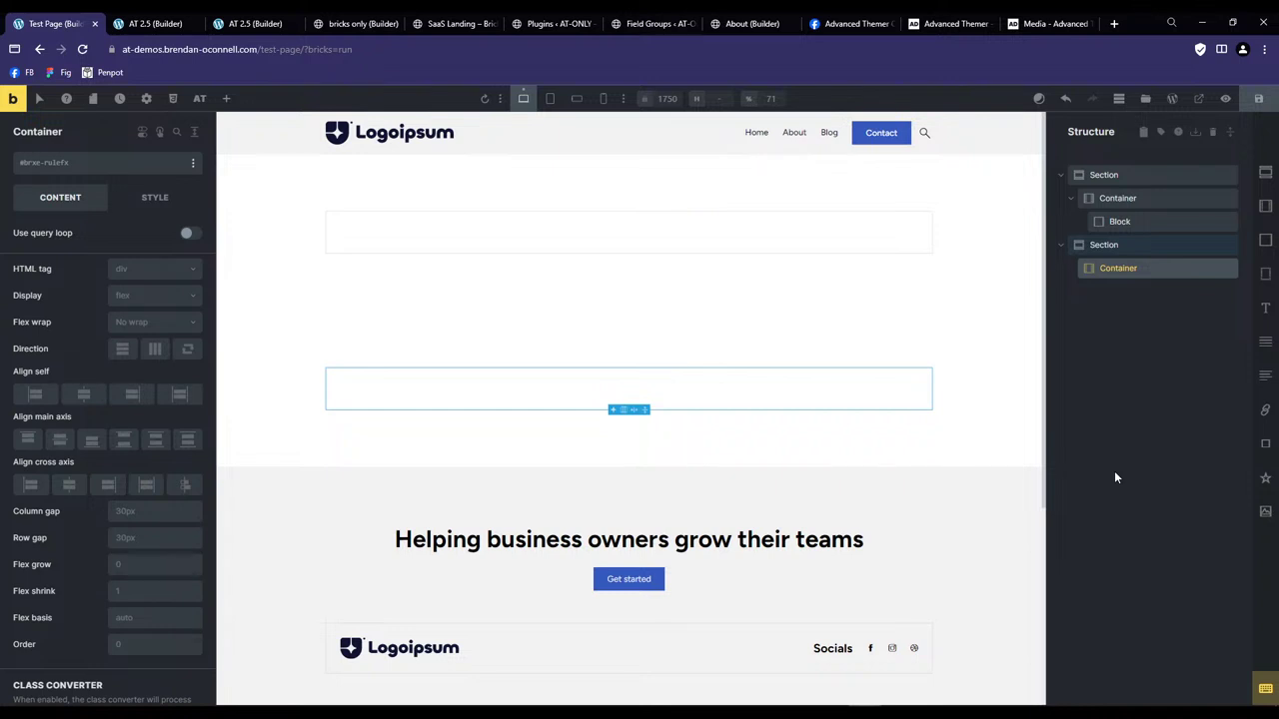
Use the element shortcuts to add a block, heading, basic text and button directly inside the second section's container.
{"action": "key", "text": "b"}
{"action": "key", "text": "h"}
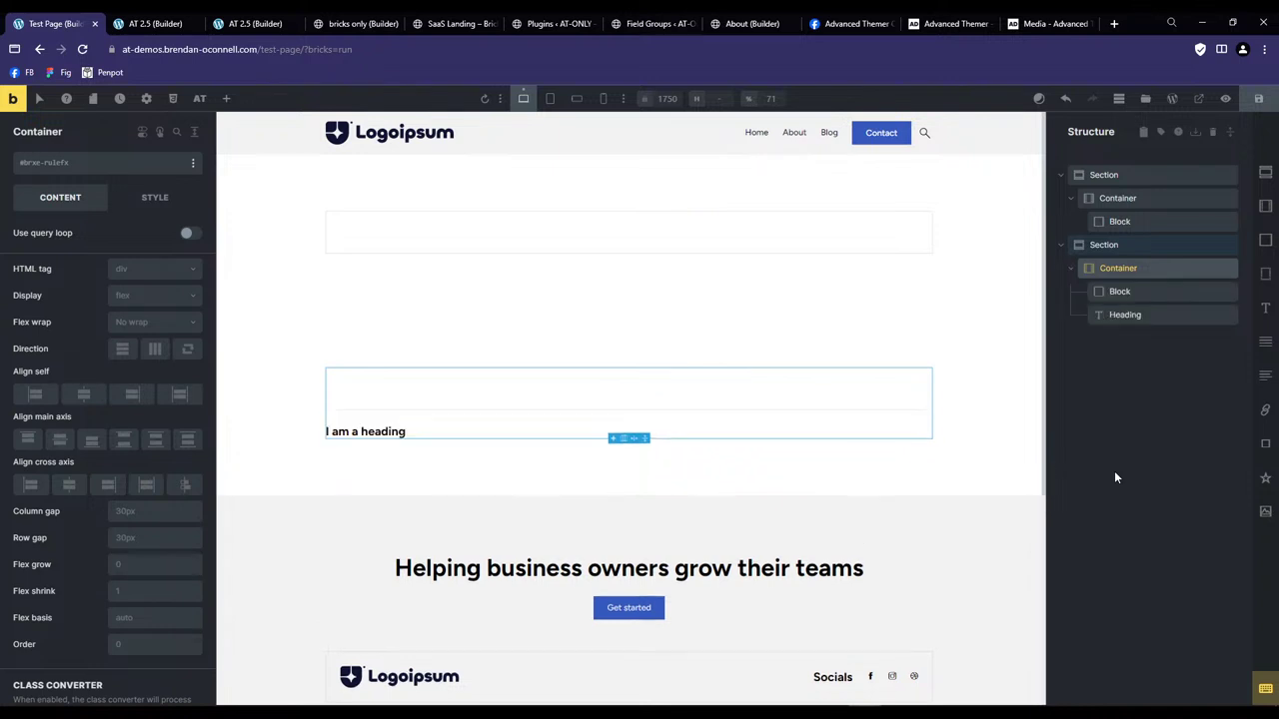
{"action": "key", "text": "t"}
{"action": "key", "text": "u"}
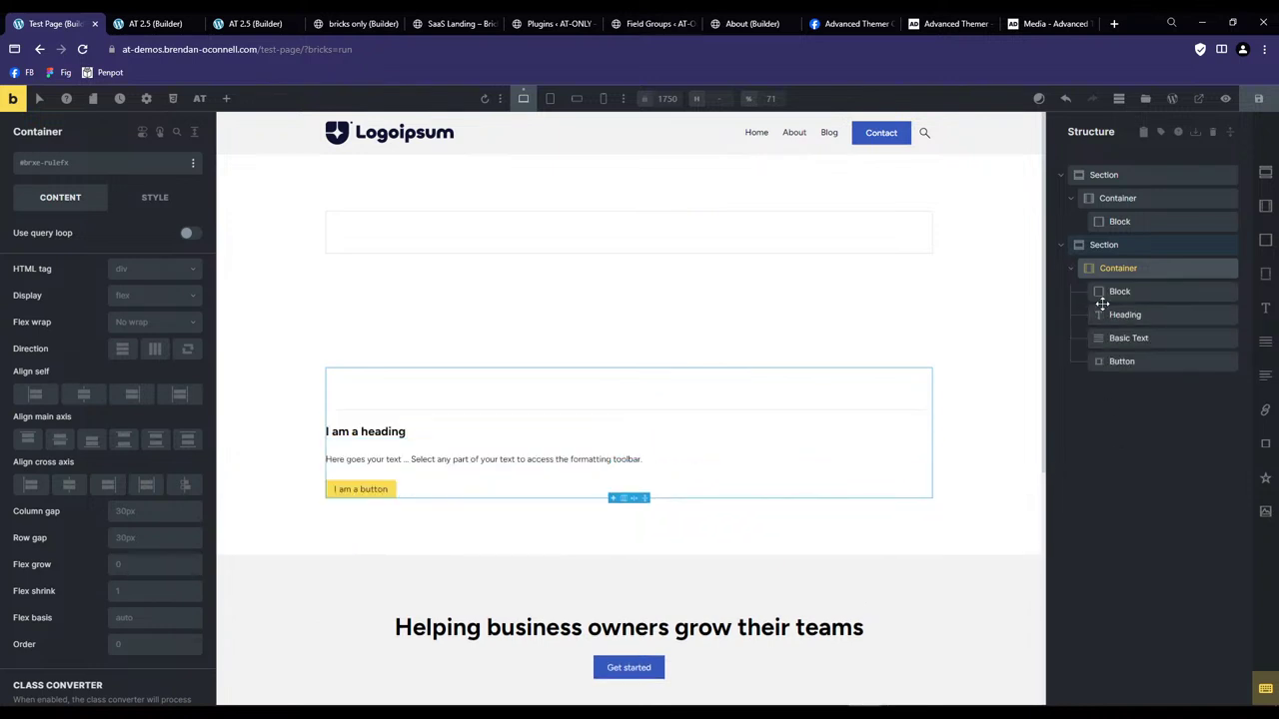
Undo the block, heading, basic text and button additions in the second section's container.
{"action": "key", "text": "ctrl+z"}
{"action": "key", "text": "ctrl+z"}
{"action": "key", "text": "ctrl+z"}
{"action": "key", "text": "ctrl+z"}
{"action": "key", "text": "ctrl+z"}
{"action": "key", "text": "ctrl+z"}
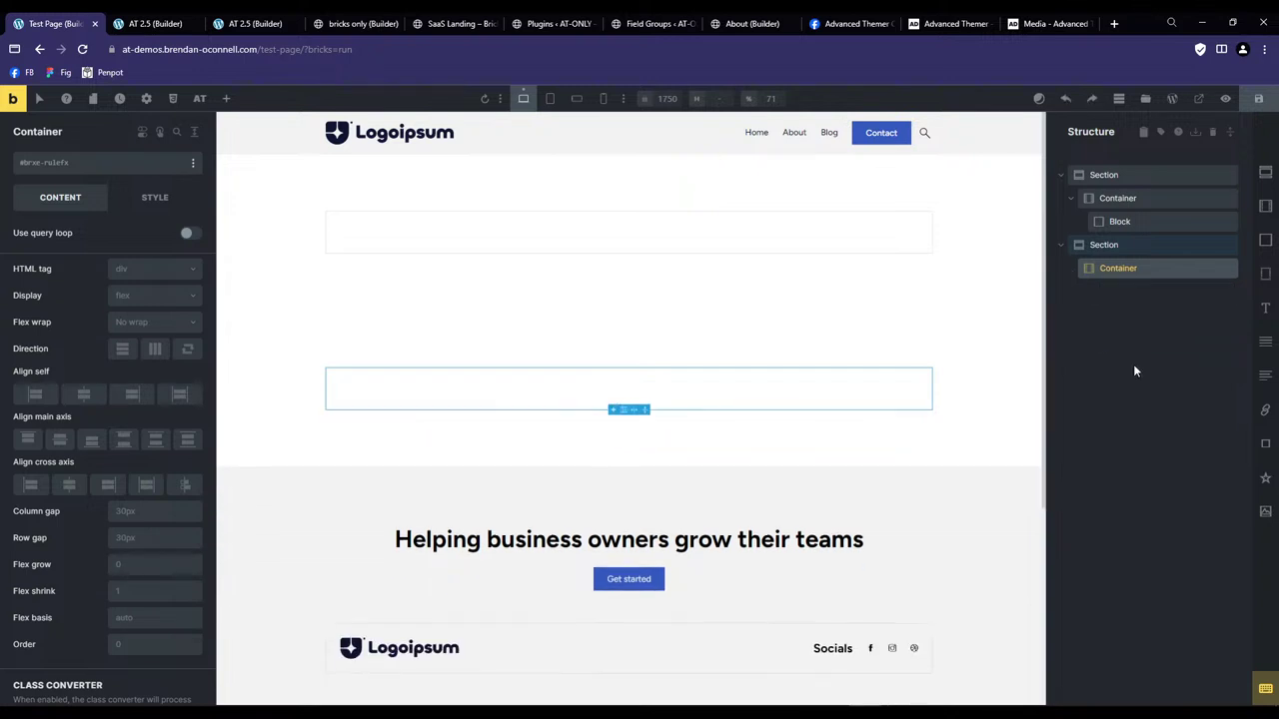
Use the element shortcuts to nest a block in the second section's container, with a heading, basic text and button inside it.
{"action": "key", "text": "s"}
{"action": "key", "text": "b"}
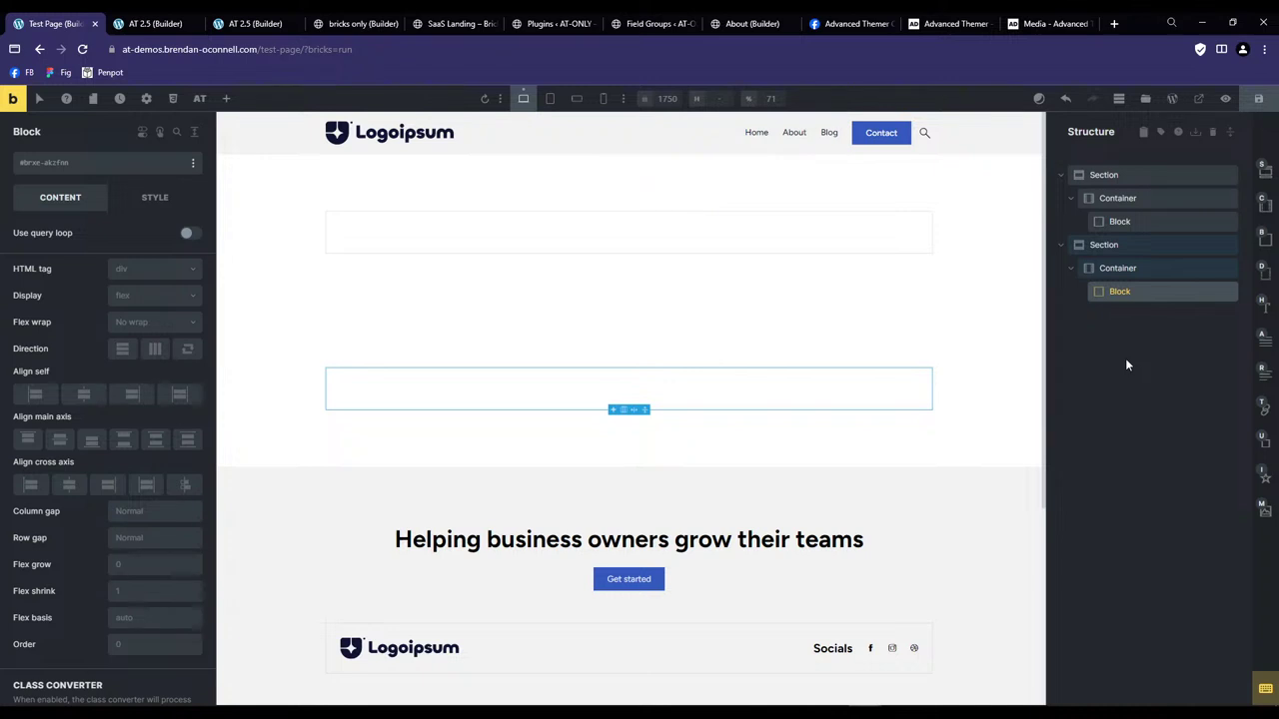
{"action": "key", "text": "h"}
{"action": "key", "text": "a"}
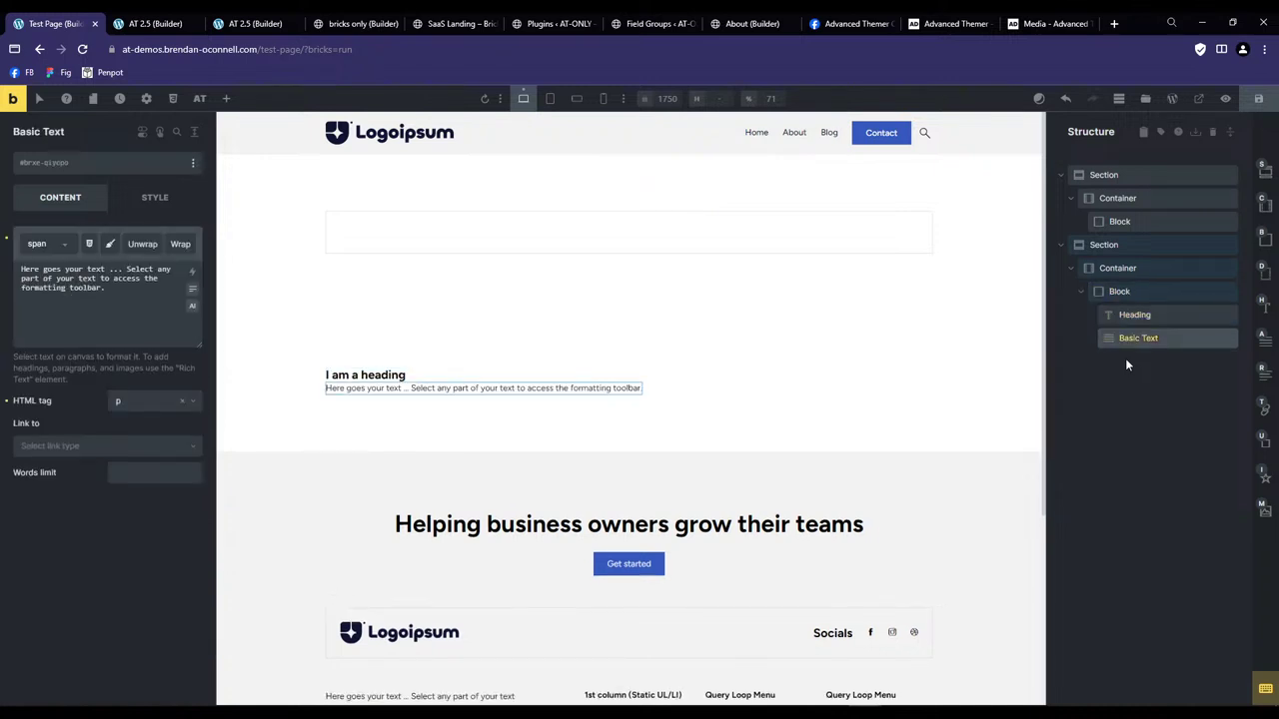
{"action": "key", "text": "u"}
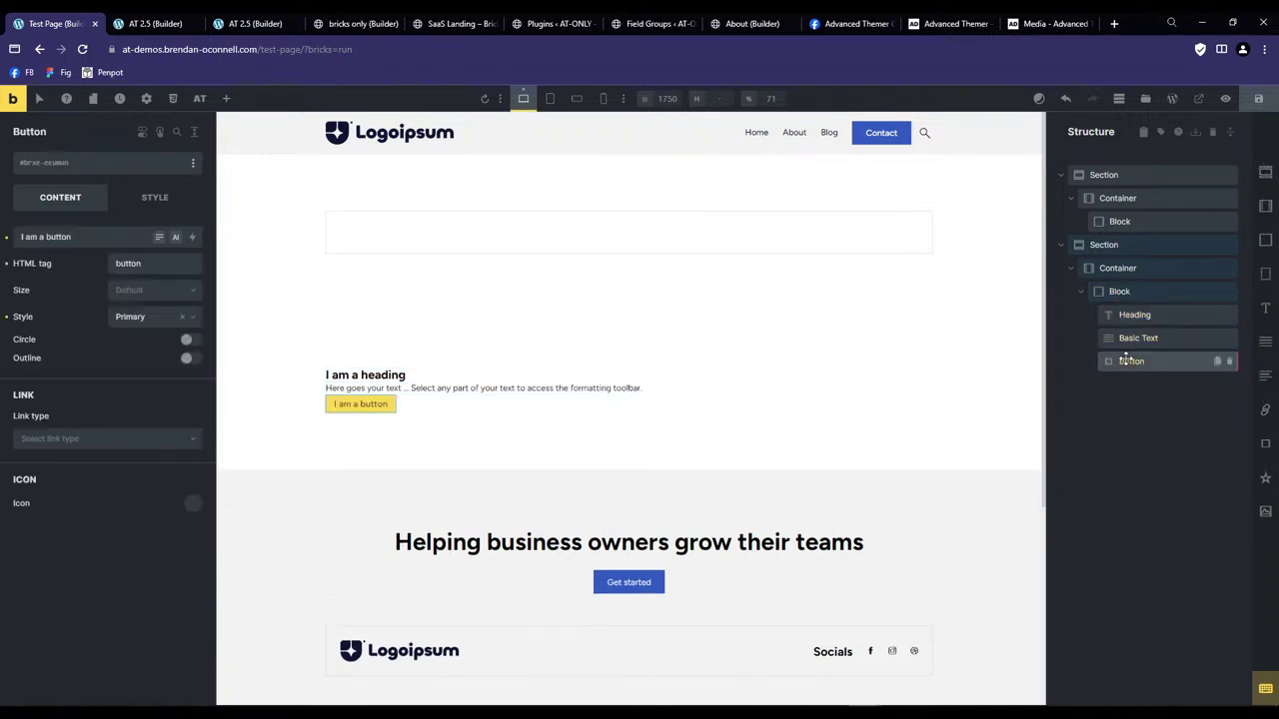
Set the padding of the block holding the heading, text and button to var(--space-m) on all sides.
{"action": "left_click", "coordinate": [1138, 292]}
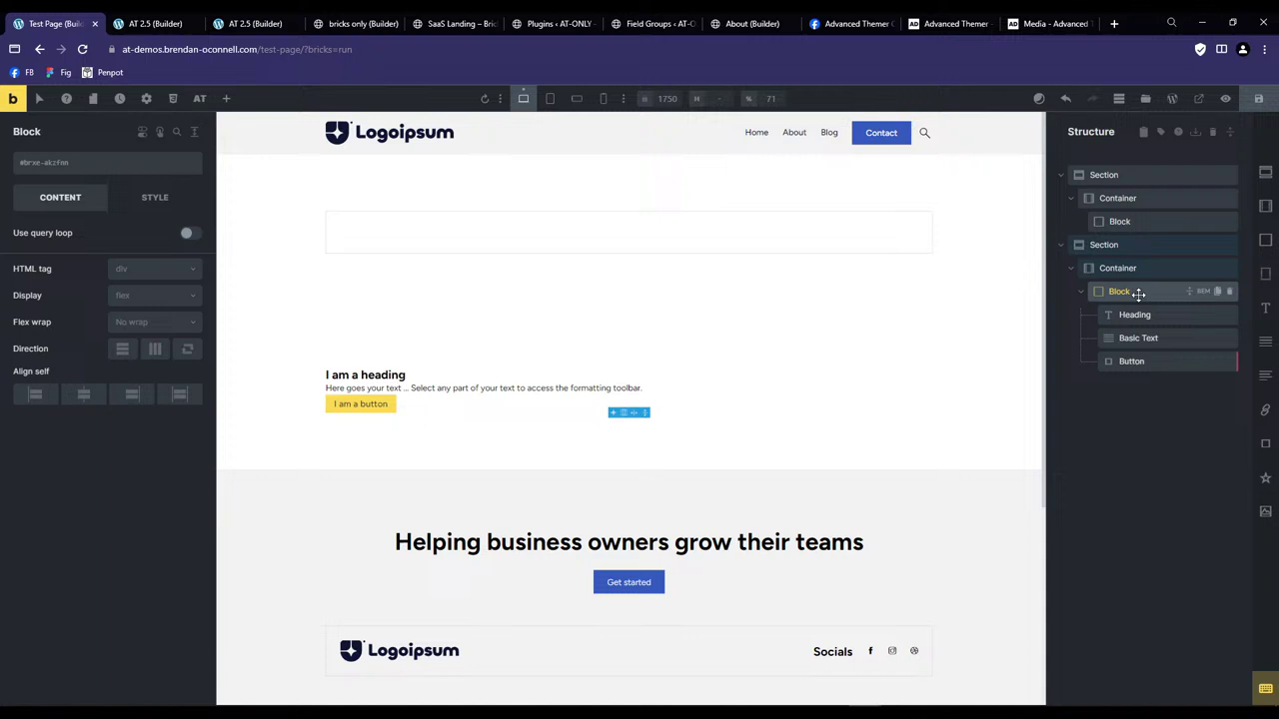
{"action": "left_click", "coordinate": [155, 200]}
{"action": "left_click", "coordinate": [70, 237]}
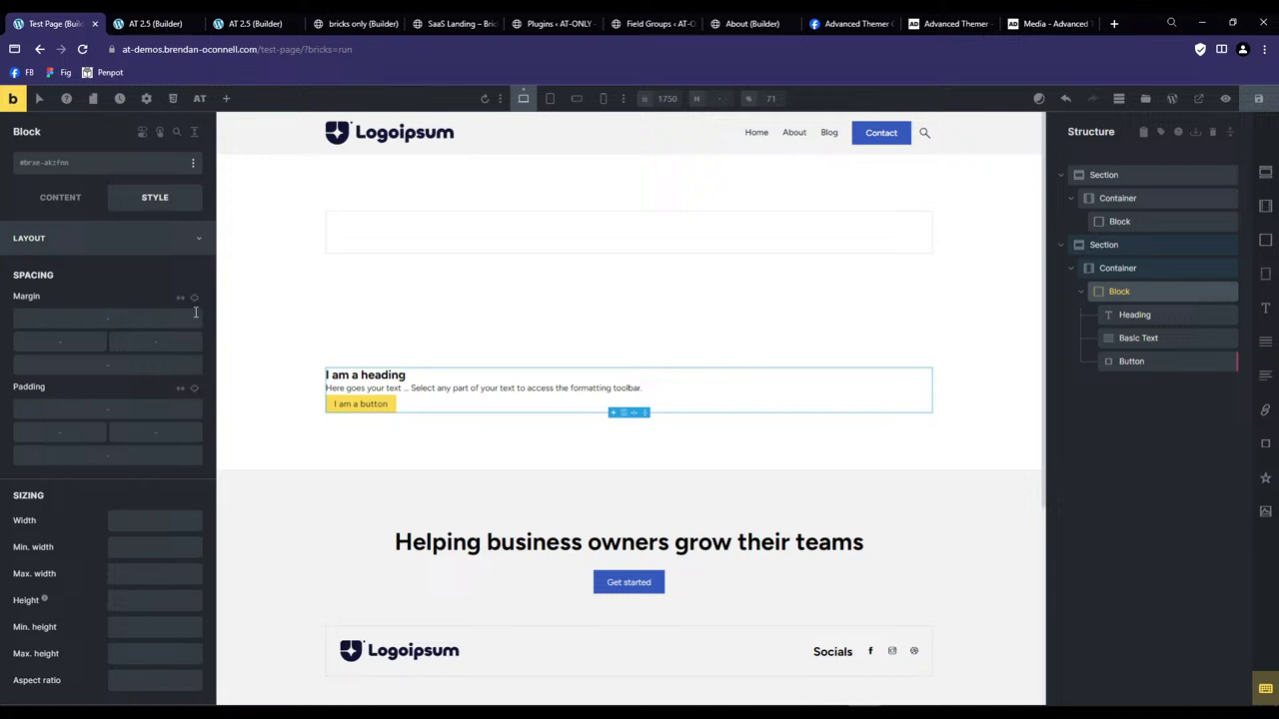
{"action": "left_click", "coordinate": [194, 390]}
{"action": "left_click", "coordinate": [186, 190]}
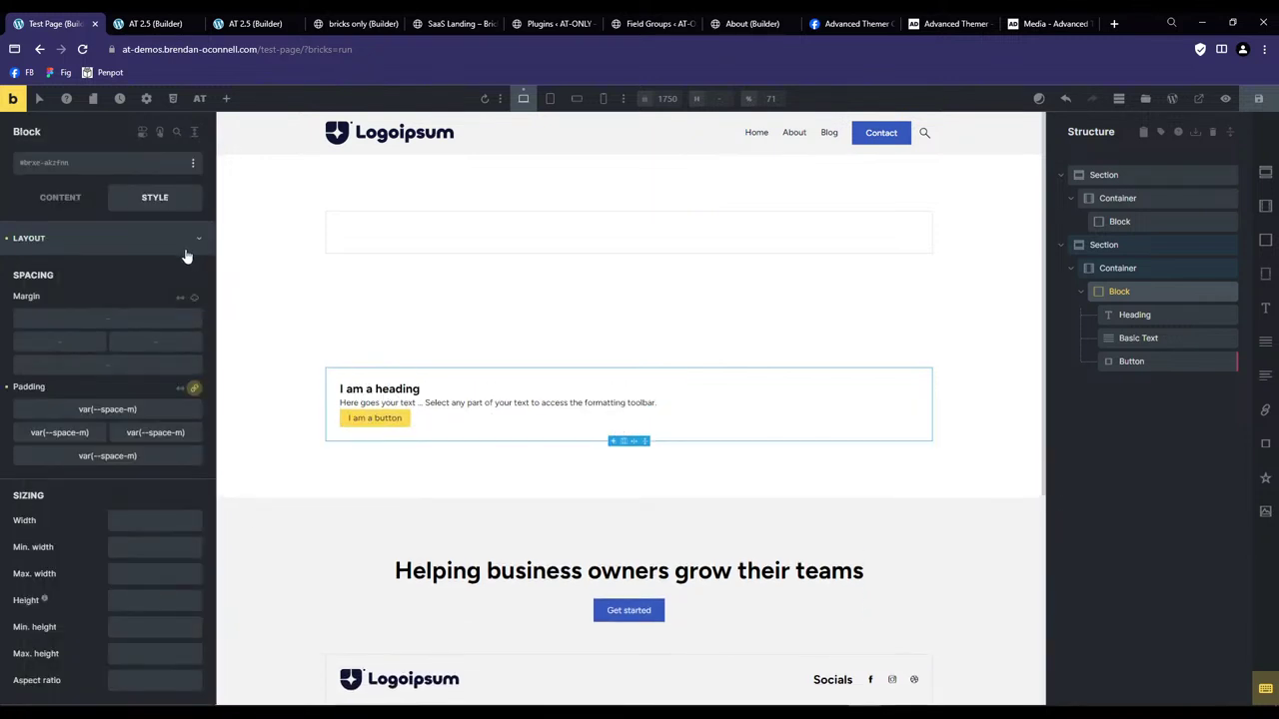
Give the block a background in the lightest Action color from the Automatic.css palette.
{"action": "left_click", "coordinate": [140, 239]}
{"action": "left_click", "coordinate": [100, 308]}
{"action": "left_click", "coordinate": [190, 335]}
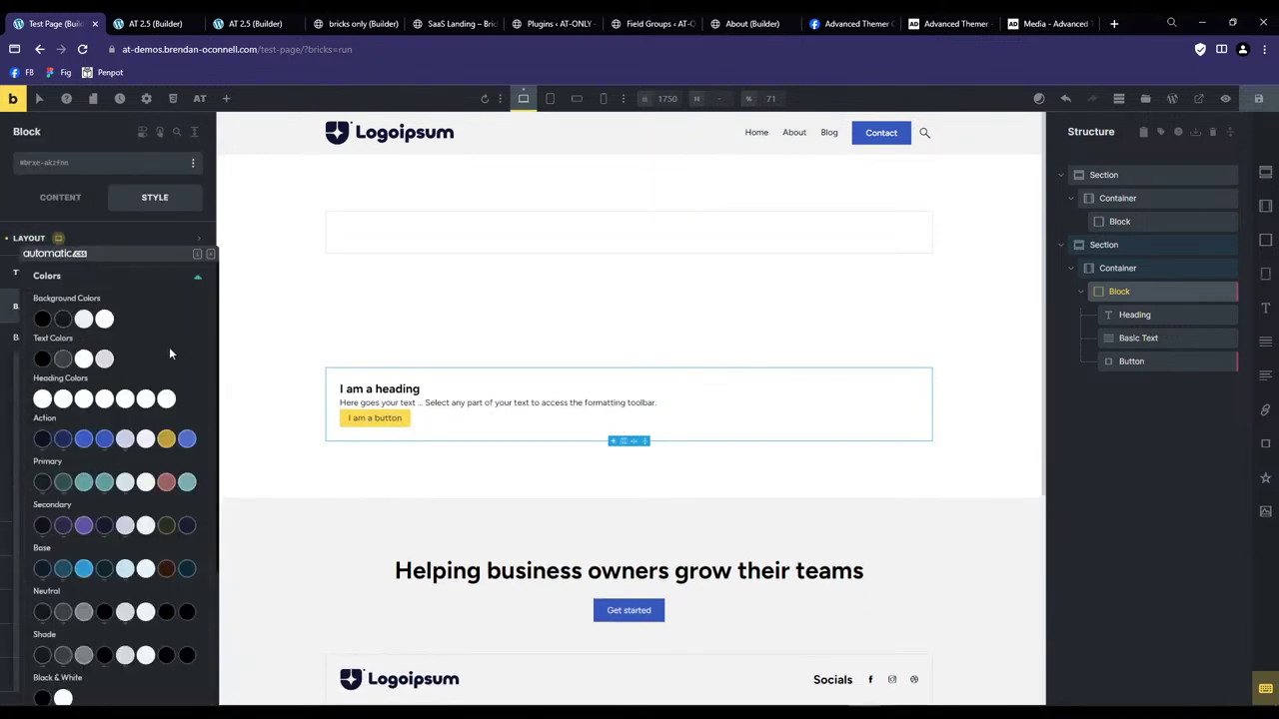
{"action": "left_click", "coordinate": [146, 438]}
Try var(--content-gap) as the block's row gap, and settle on var(--space-s).
{"action": "left_click", "coordinate": [60, 196]}
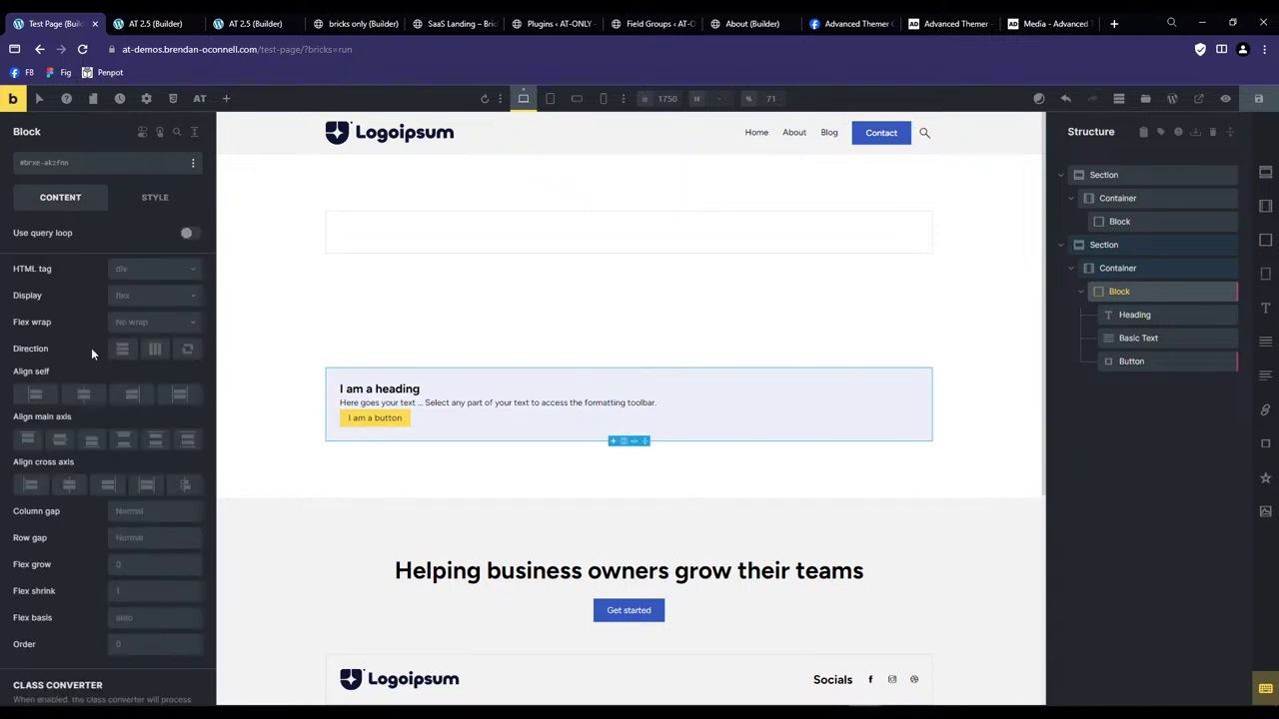
{"action": "left_click", "coordinate": [128, 539]}
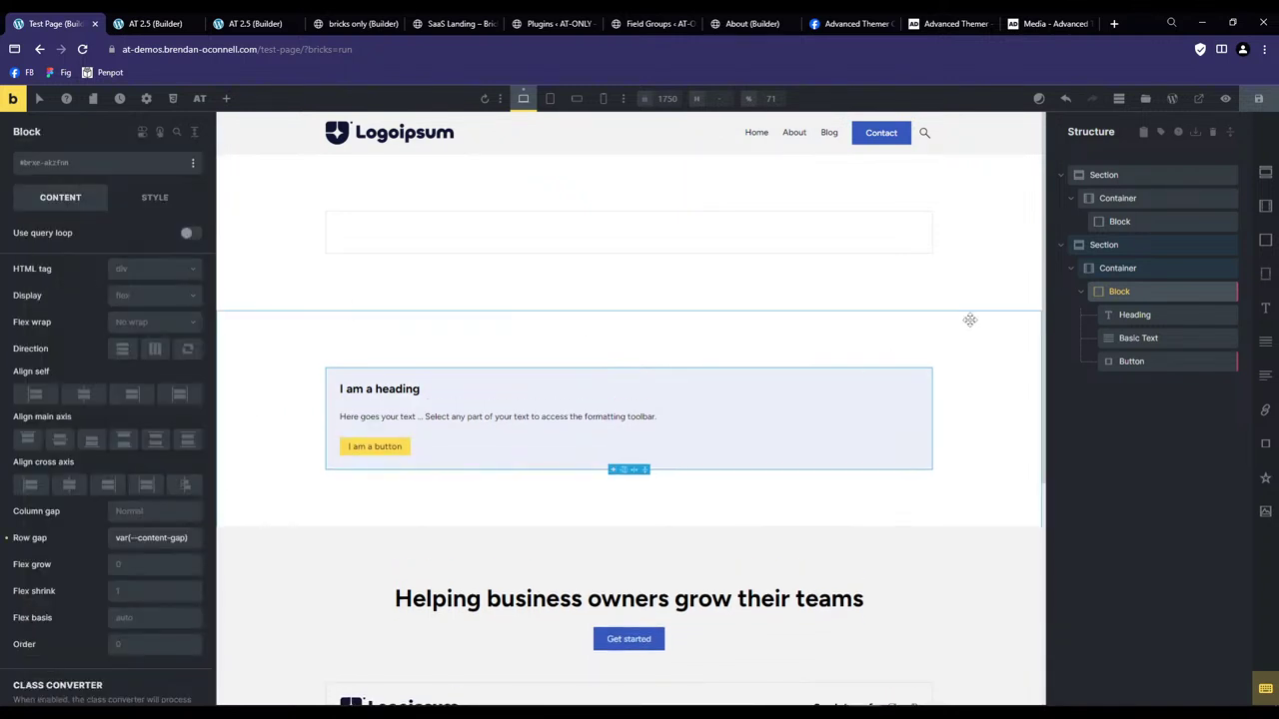
{"action": "left_click", "coordinate": [65, 273]}
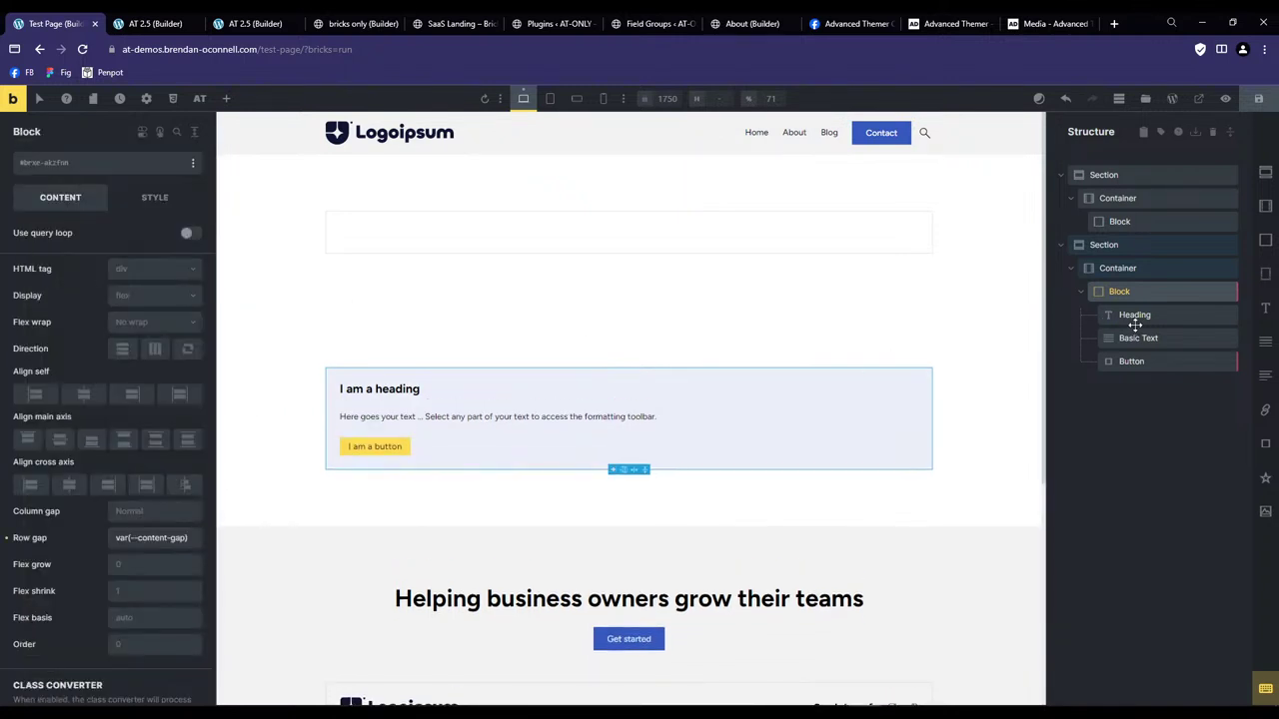
{"action": "left_click", "coordinate": [152, 539]}
{"action": "left_click", "coordinate": [117, 184]}
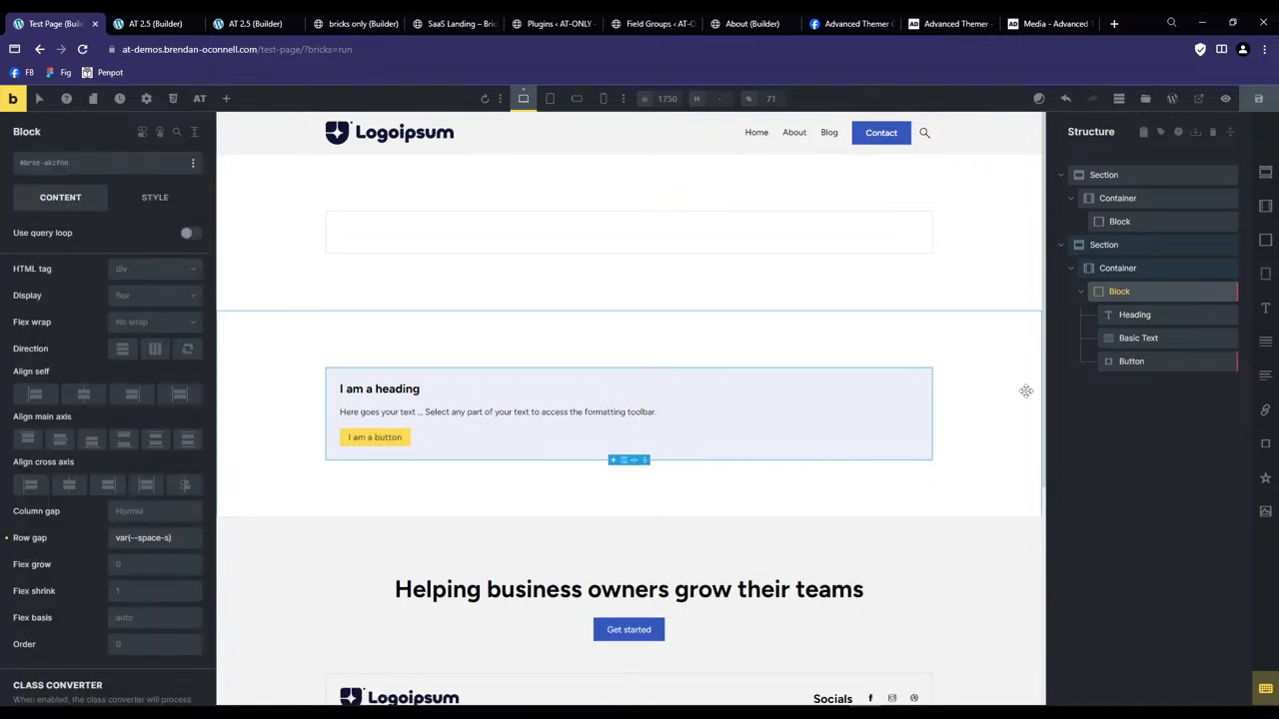
Find the btn utility classes for the button and apply the btn--action class.
{"action": "left_click", "coordinate": [1132, 361]}
{"action": "left_click", "coordinate": [46, 182]}
{"action": "type", "text": "btn"}
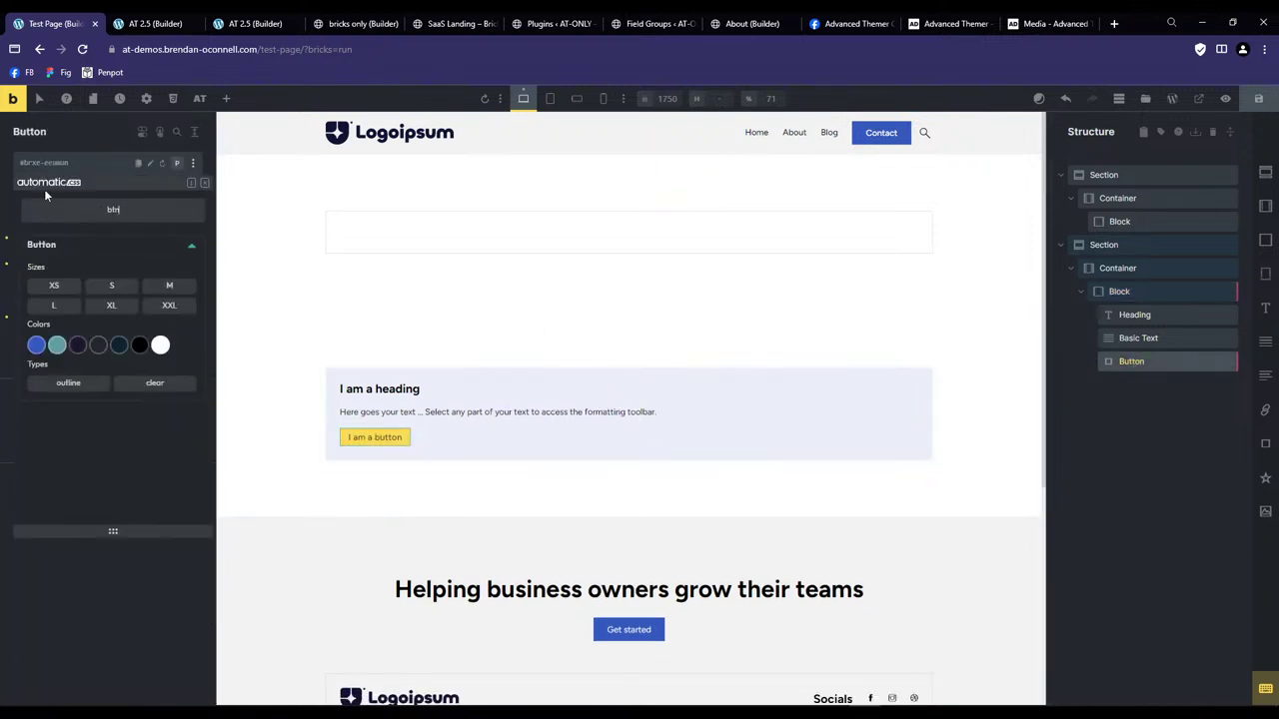
{"action": "left_click", "coordinate": [36, 346]}
Wrap the styled button in a block and expand that wrapper in the structure.
{"action": "left_click", "coordinate": [1124, 361]}
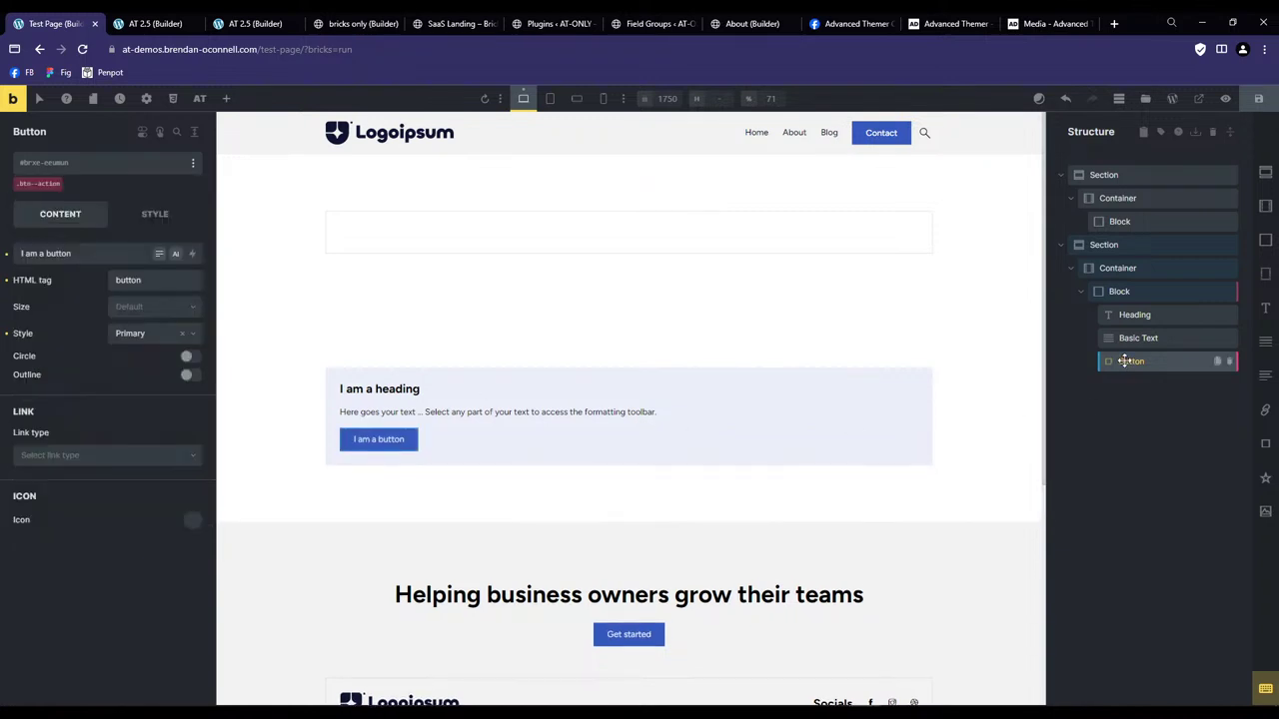
{"action": "right_click", "coordinate": [1128, 360]}
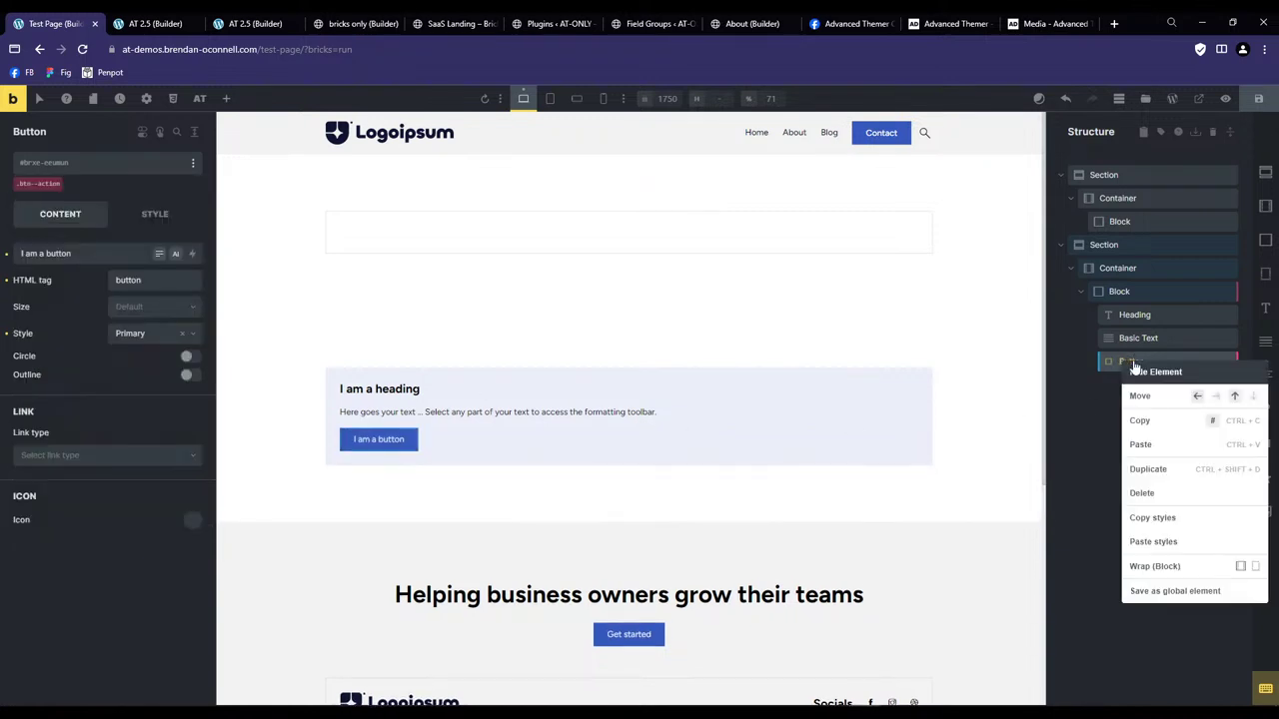
{"action": "left_click", "coordinate": [1157, 566]}
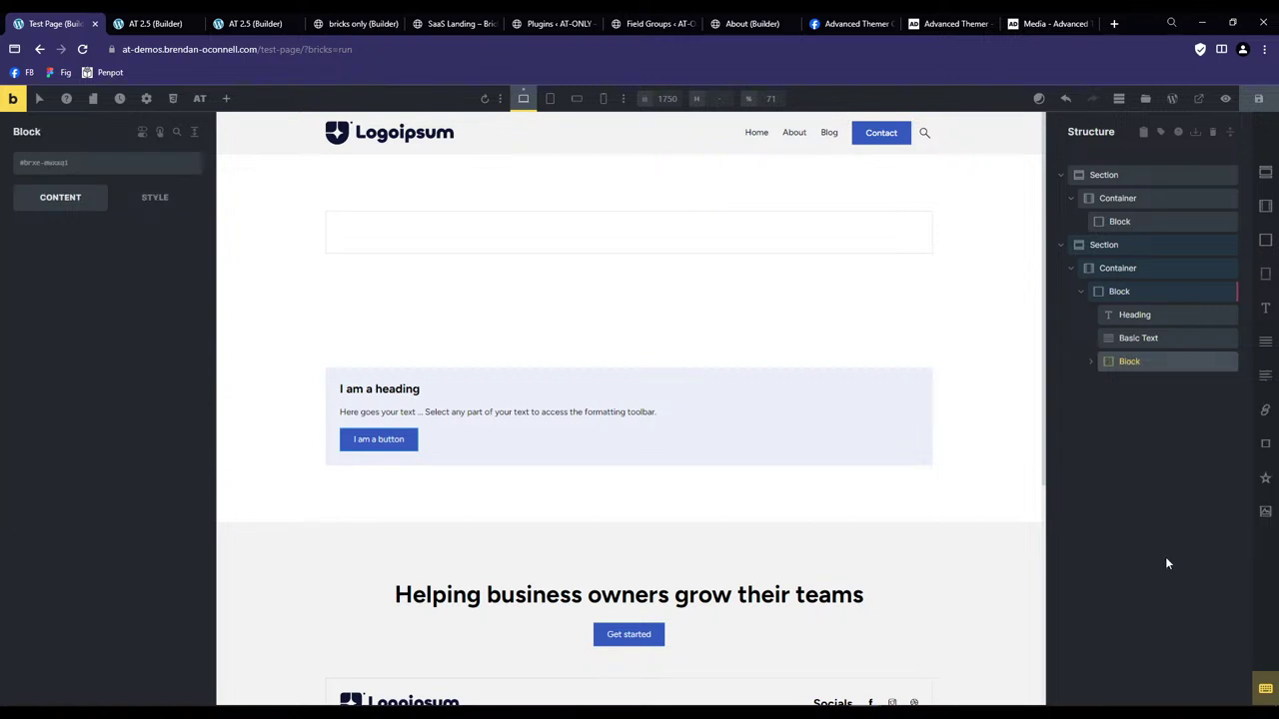
{"action": "left_click", "coordinate": [1091, 361]}
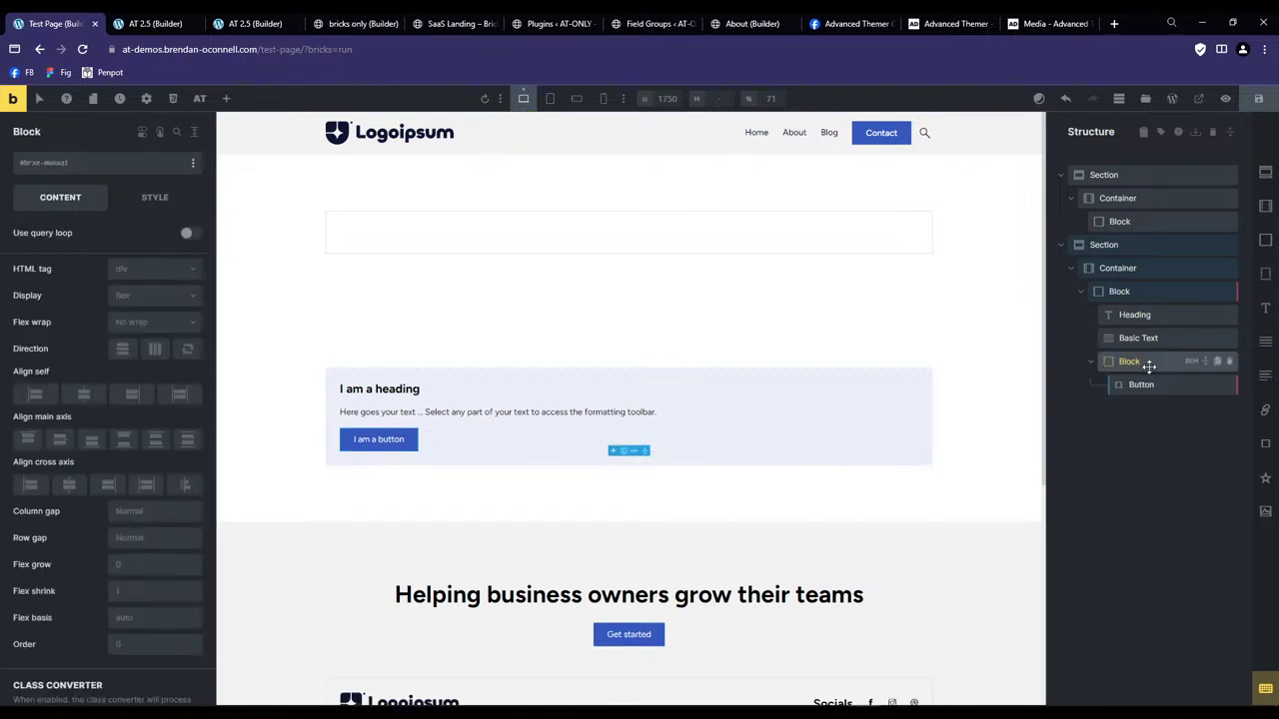
Try adding a second, unstyled button inside the wrapper block, and remove it again.
{"action": "key", "text": "ctrl+v"}
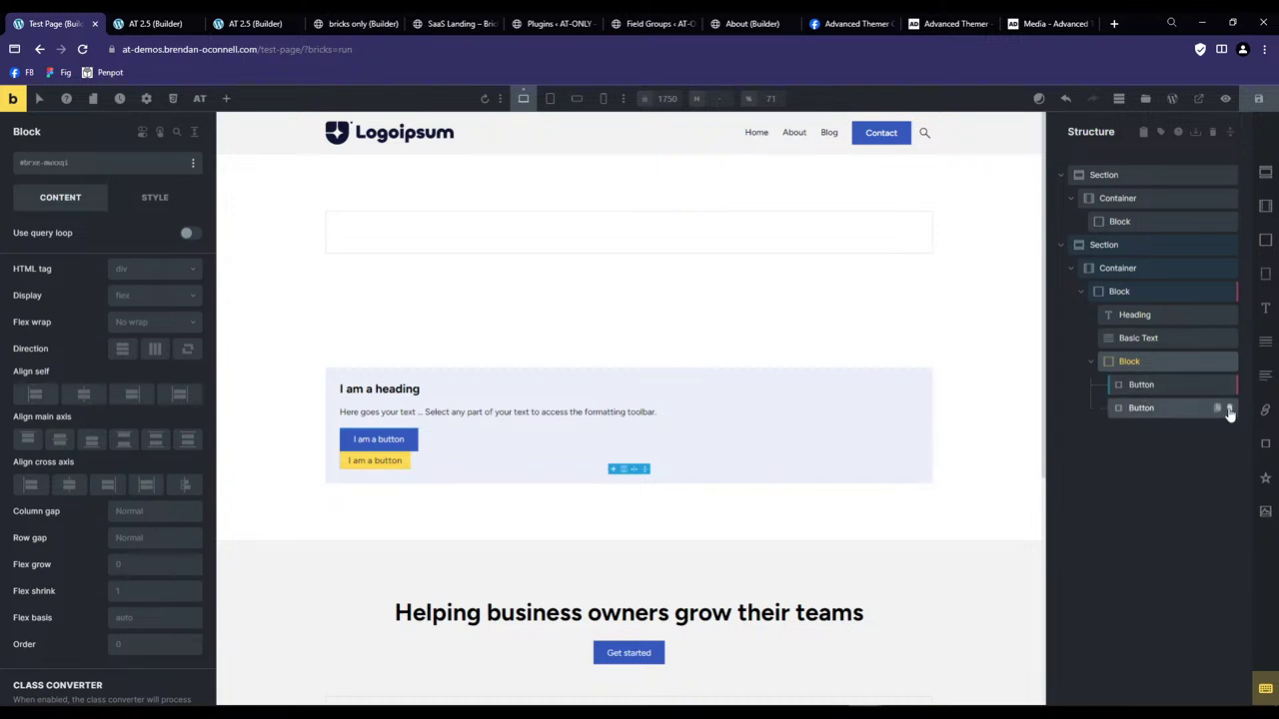
{"action": "left_click", "coordinate": [1219, 408]}
{"action": "left_click", "coordinate": [1165, 385]}
{"action": "right_click", "coordinate": [1165, 390]}
{"action": "key", "text": "Escape"}
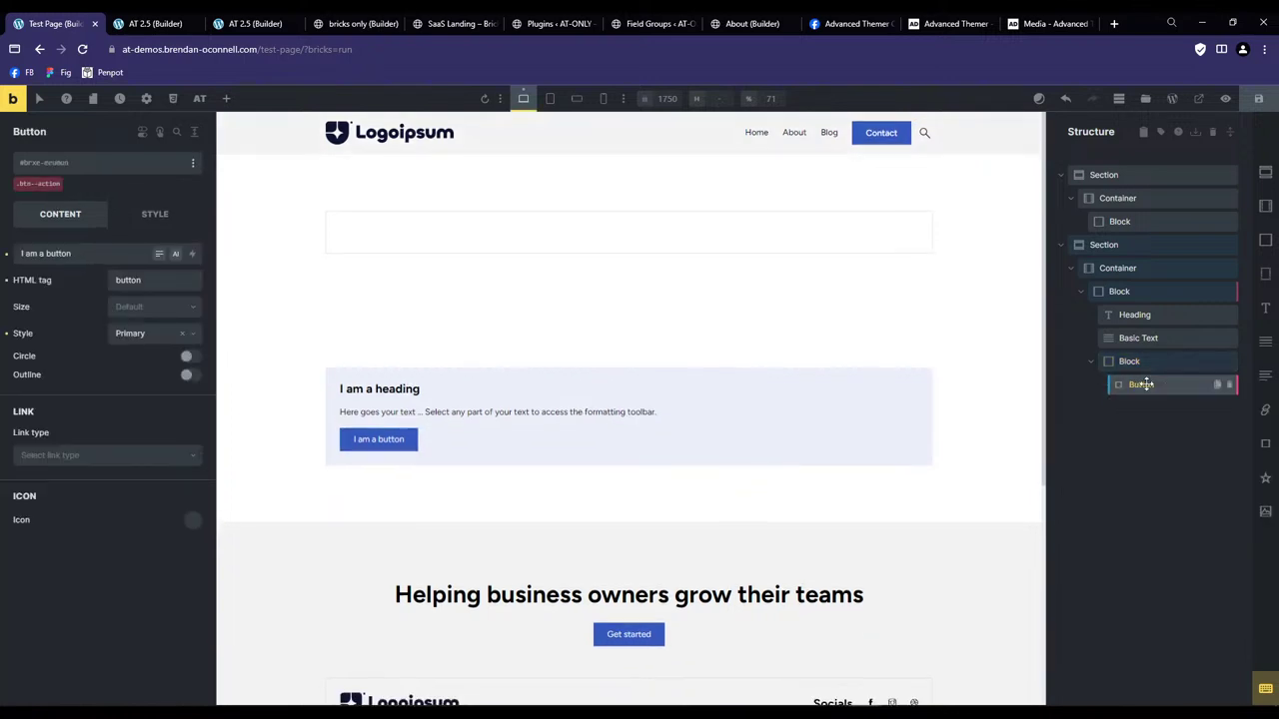
{"action": "left_click", "coordinate": [1265, 402]}
{"action": "key", "text": "Delete"}
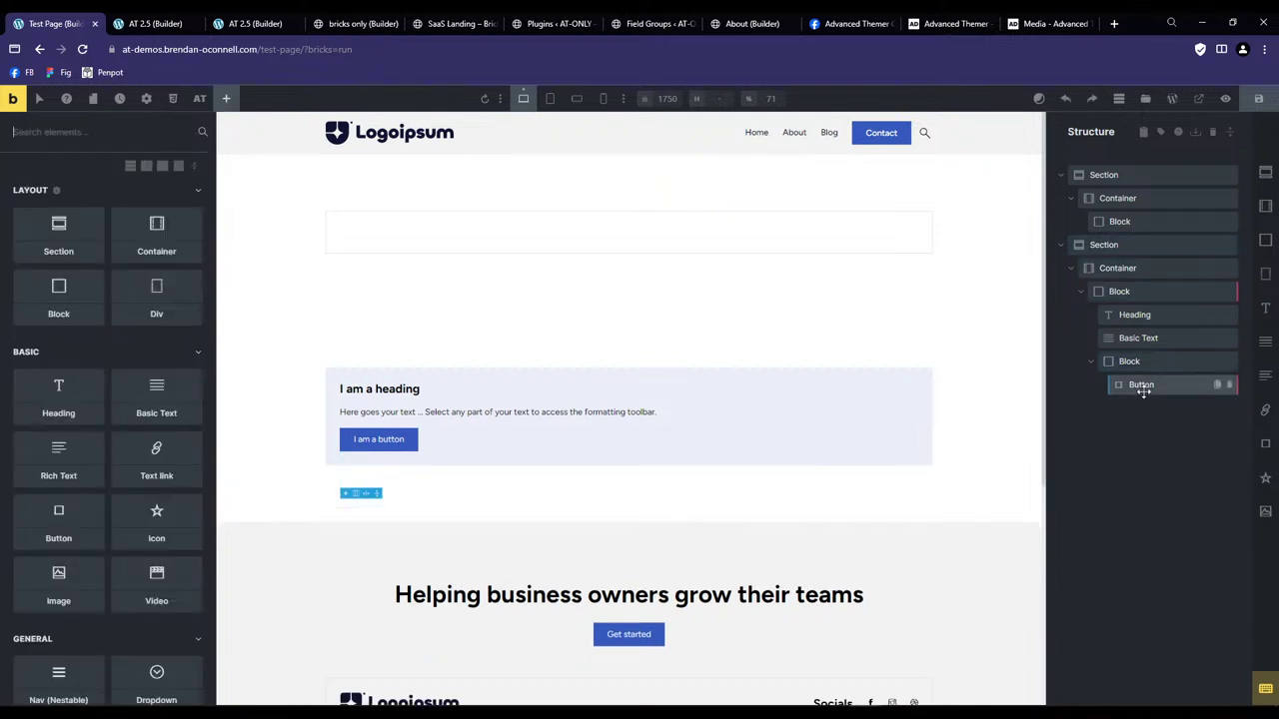
Duplicate the btn--action button inside the wrapper block.
{"action": "left_click", "coordinate": [1142, 384]}
{"action": "left_click", "coordinate": [1217, 384]}
{"action": "left_click", "coordinate": [1159, 441]}
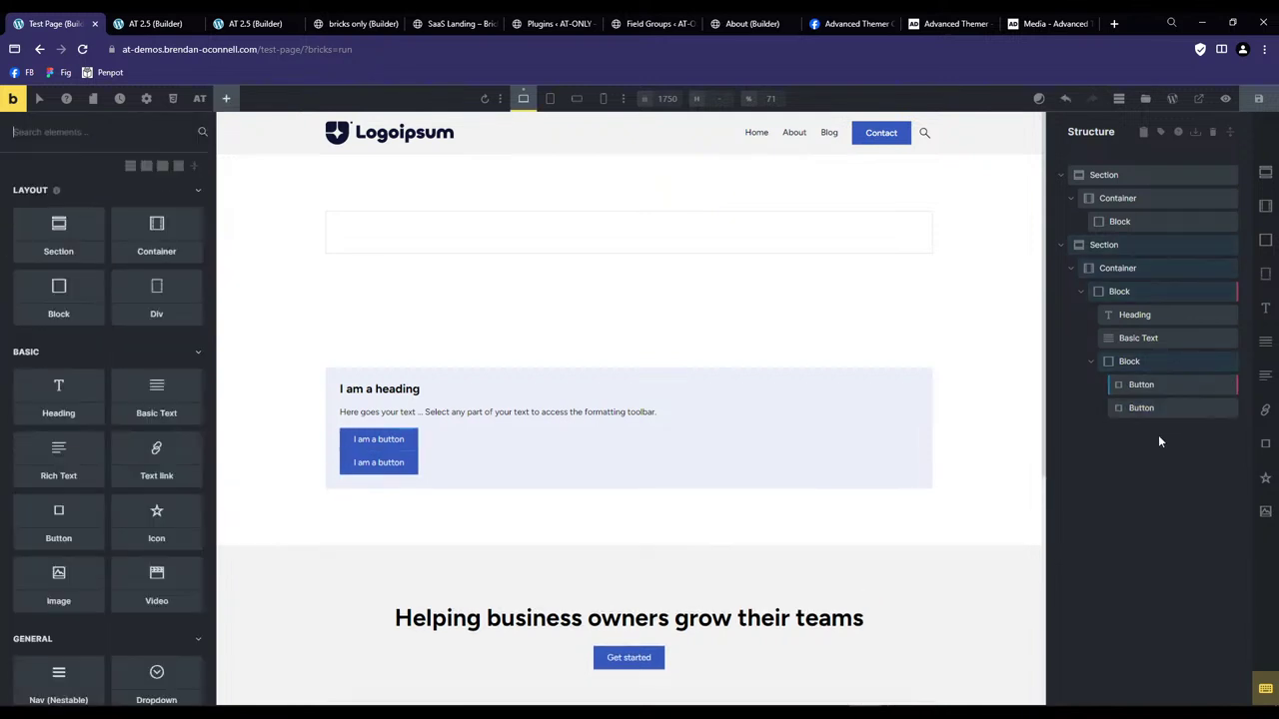
Arrange the wrapper block's two buttons in a horizontal row, with an Automatic.css spacing variable as the column gap.
{"action": "left_click", "coordinate": [1149, 362]}
{"action": "left_click", "coordinate": [113, 298]}
{"action": "left_click", "coordinate": [121, 338]}
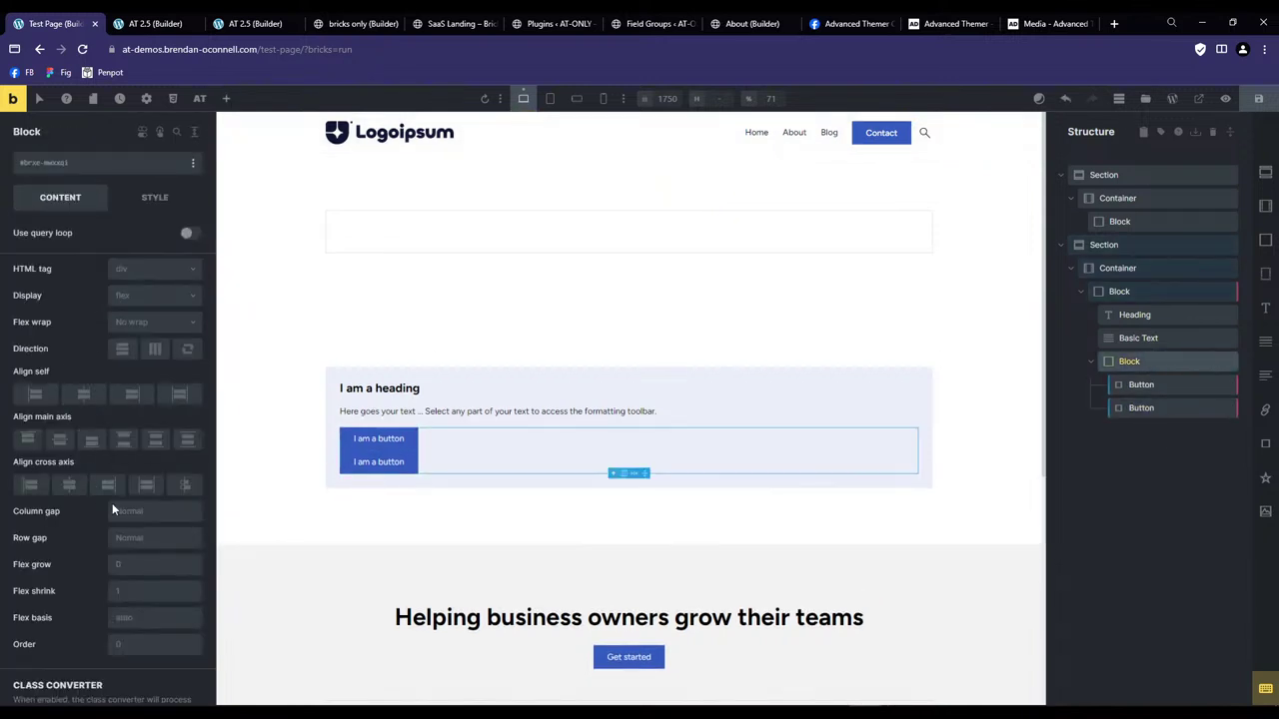
{"action": "left_click", "coordinate": [155, 348]}
{"action": "right_click", "coordinate": [142, 516]}
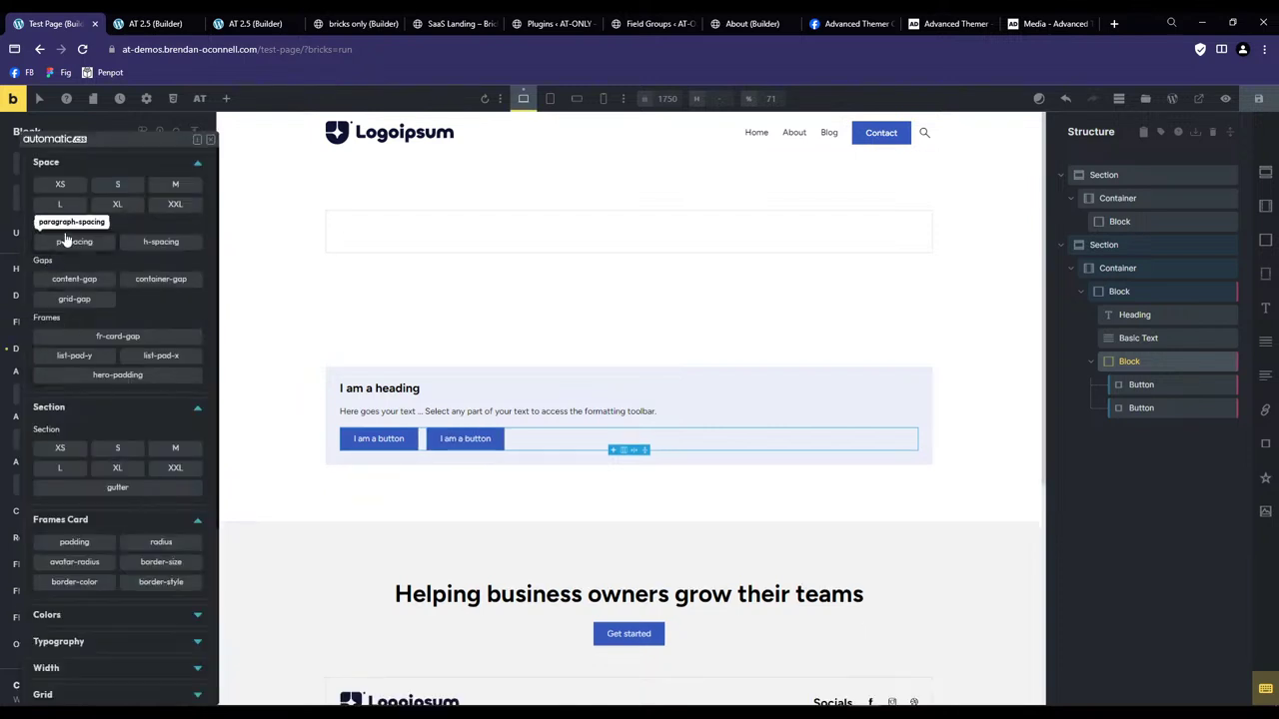
{"action": "left_click", "coordinate": [71, 230]}
Rename the outer block around the heading, text and buttons as "Card".
{"action": "left_click", "coordinate": [1139, 290]}
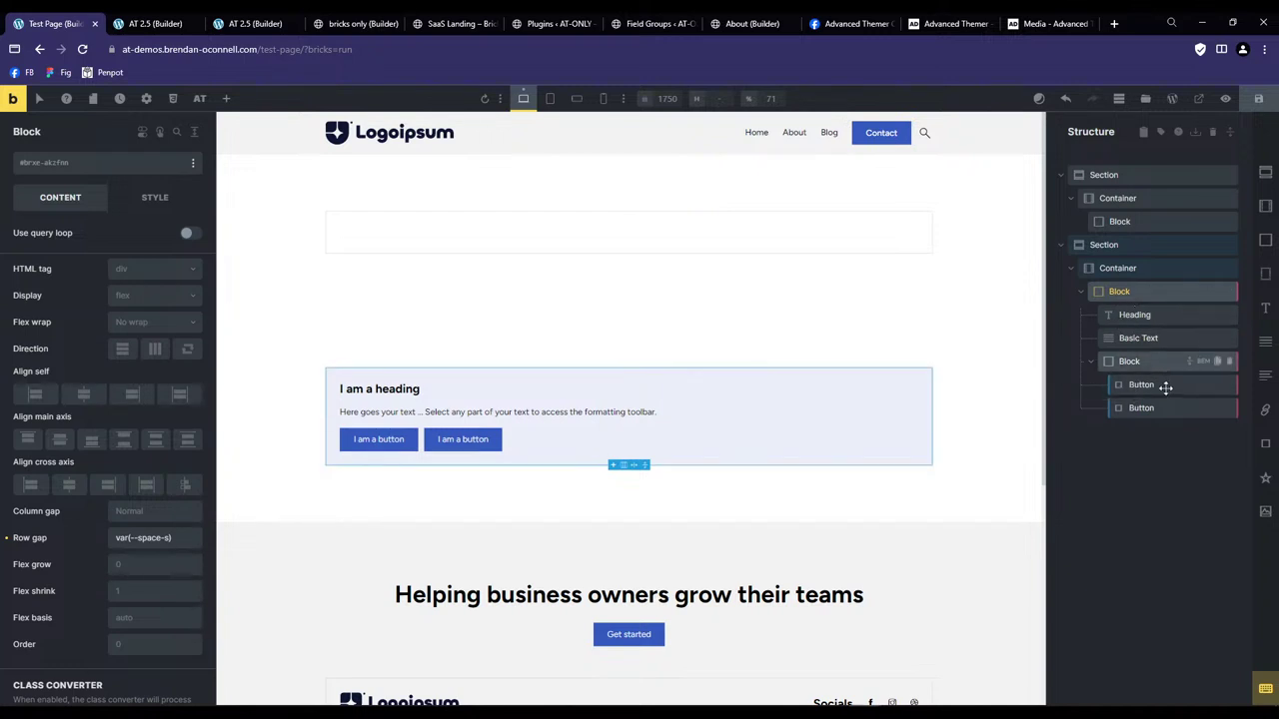
{"action": "double_click", "coordinate": [1139, 293]}
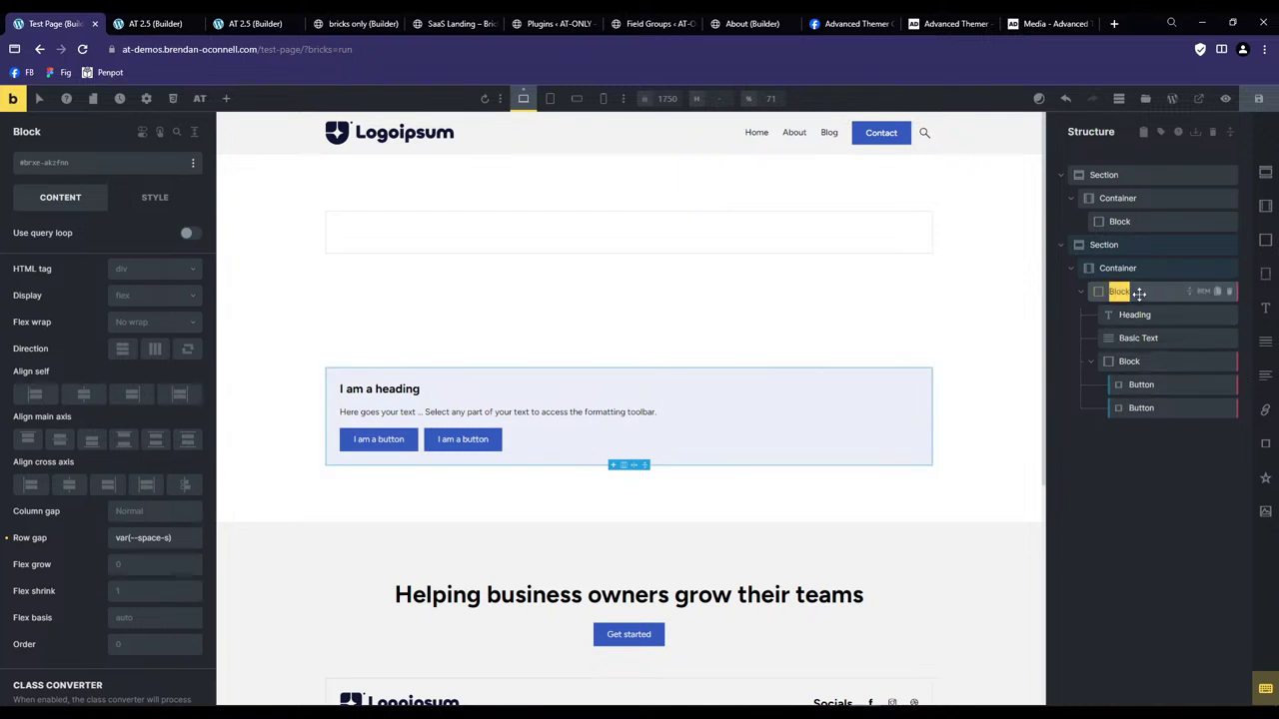
{"action": "type", "text": "Card"}
Look through the Card element's context options, including Save as template, and the Advanced Themer tool list.
{"action": "right_click", "coordinate": [1145, 291]}
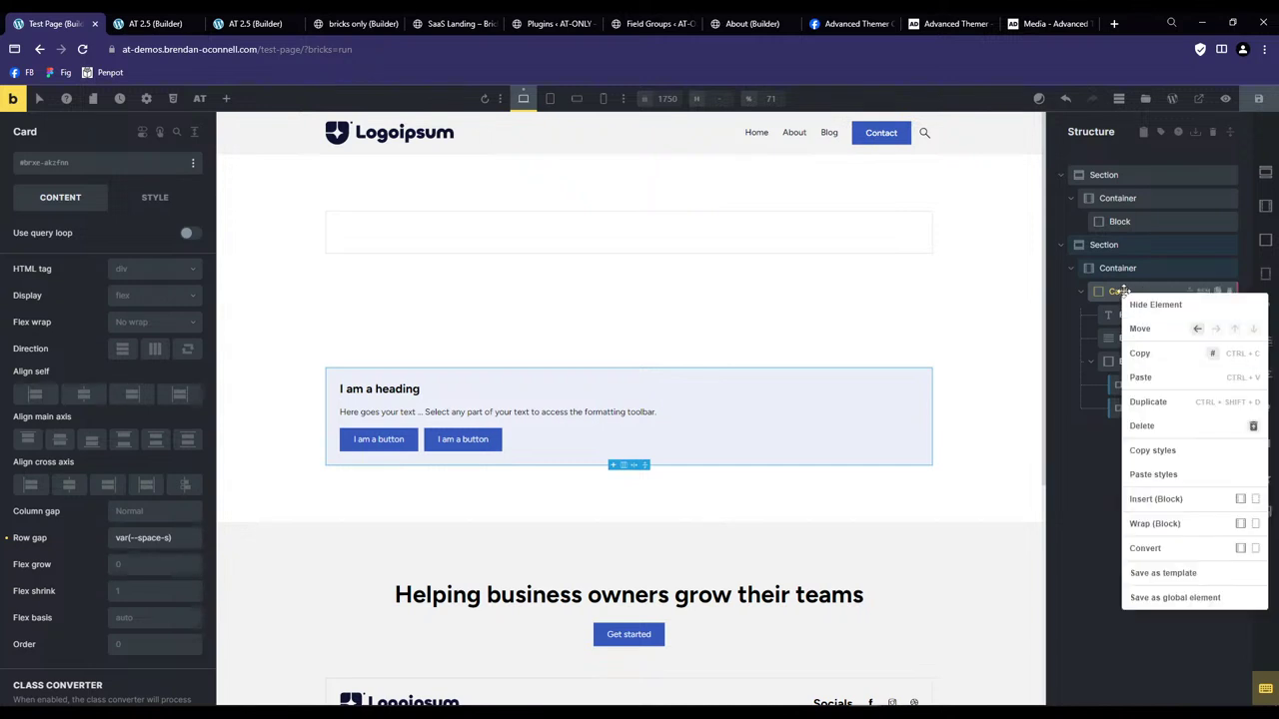
{"action": "left_click", "coordinate": [1119, 289]}
{"action": "right_click", "coordinate": [1120, 290]}
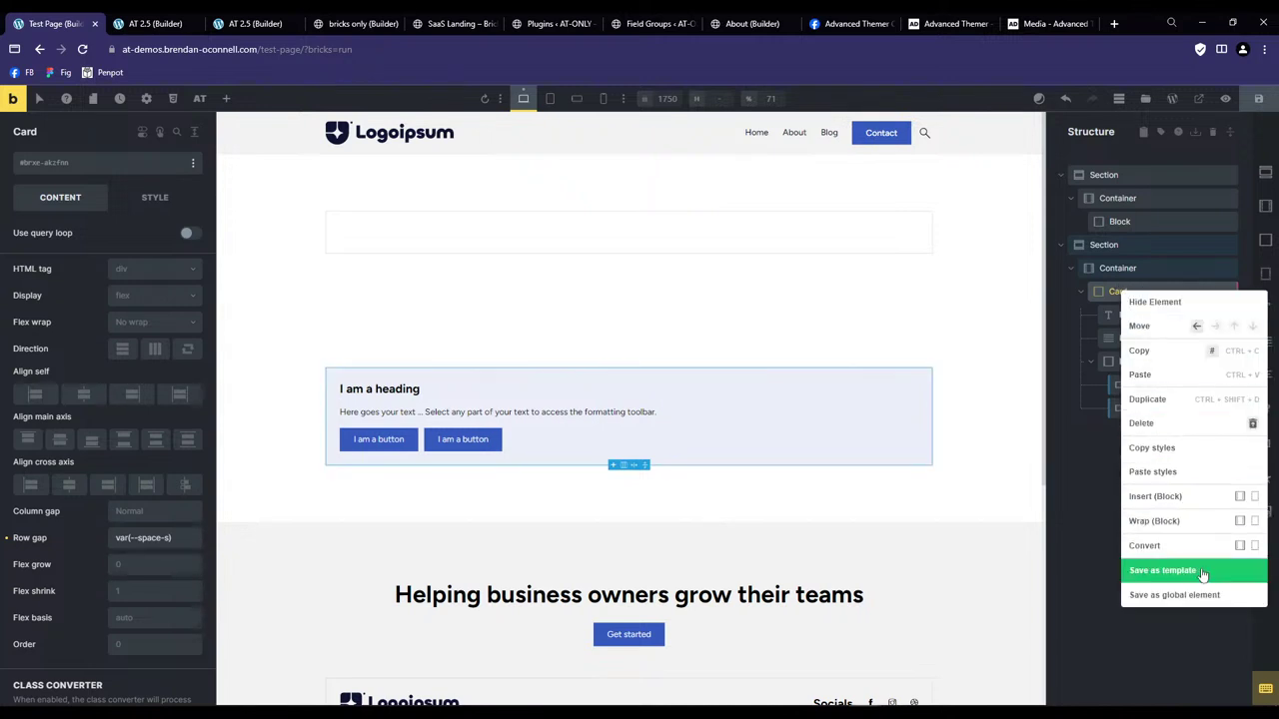
{"action": "left_click", "coordinate": [1115, 291]}
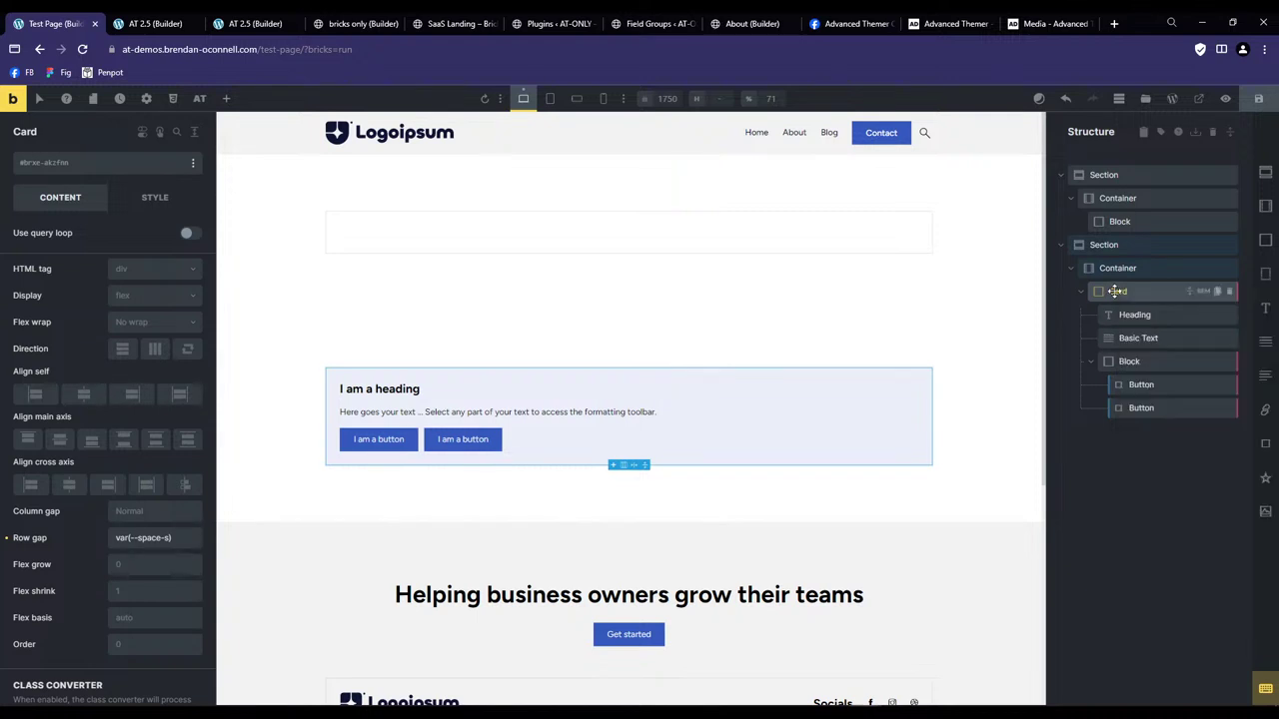
{"action": "left_click", "coordinate": [199, 99]}
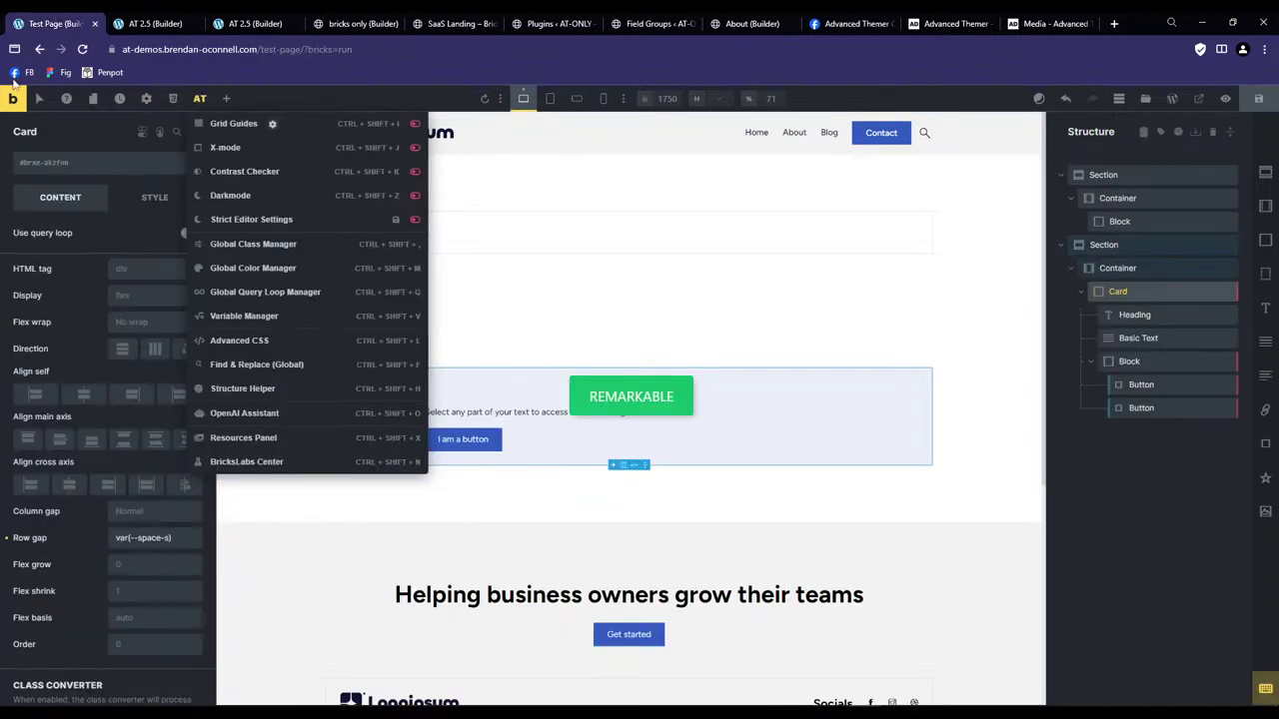
Switch to the demo site's WordPress dashboard and open the Advanced Themer theme settings.
{"action": "left_click", "coordinate": [174, 18]}
{"action": "mouse_move", "coordinate": [46, 197]}
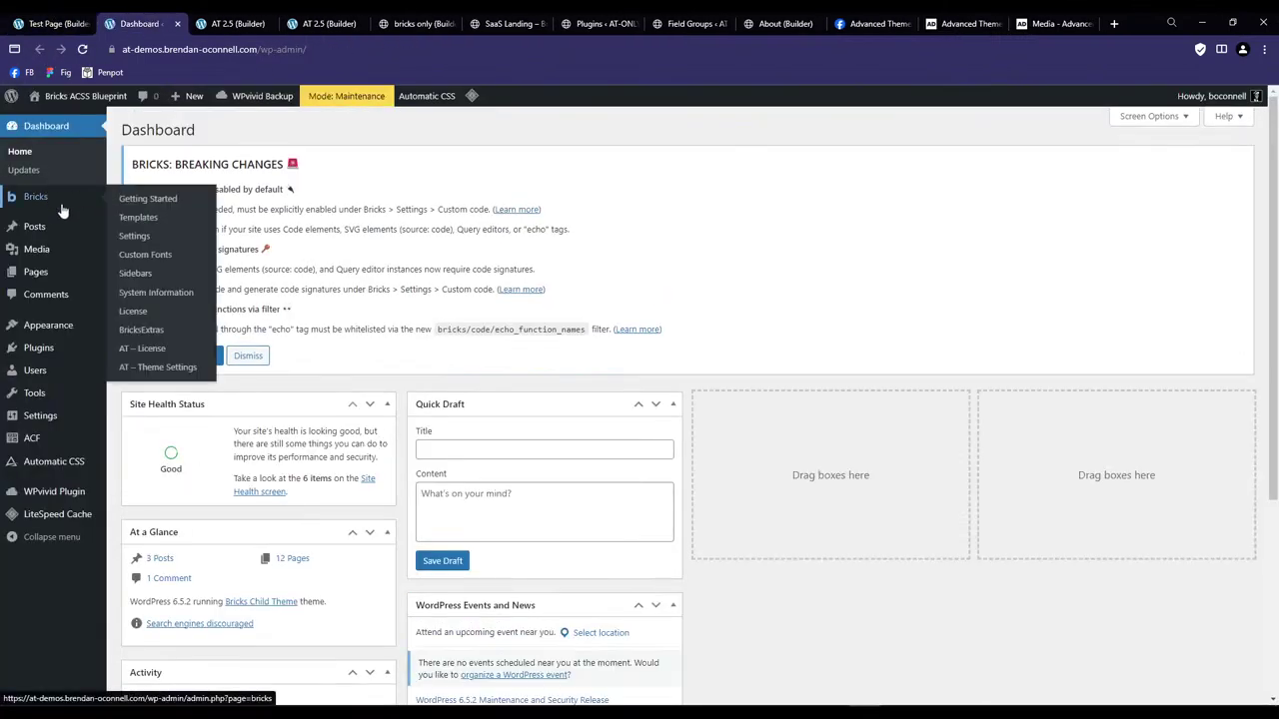
{"action": "left_click", "coordinate": [161, 368]}
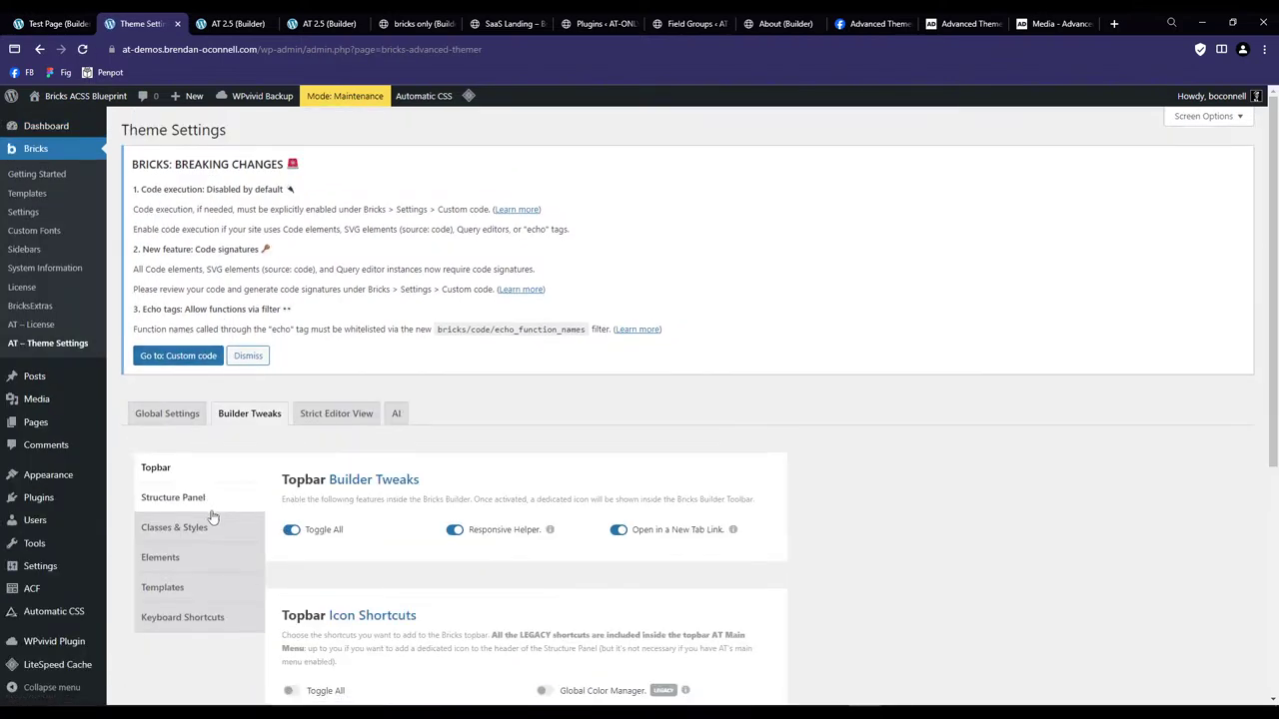
Enable the Class Converter and Component Class Manager shortcuts for the structure panel's contextual menu and save the settings.
{"action": "left_click", "coordinate": [190, 525]}
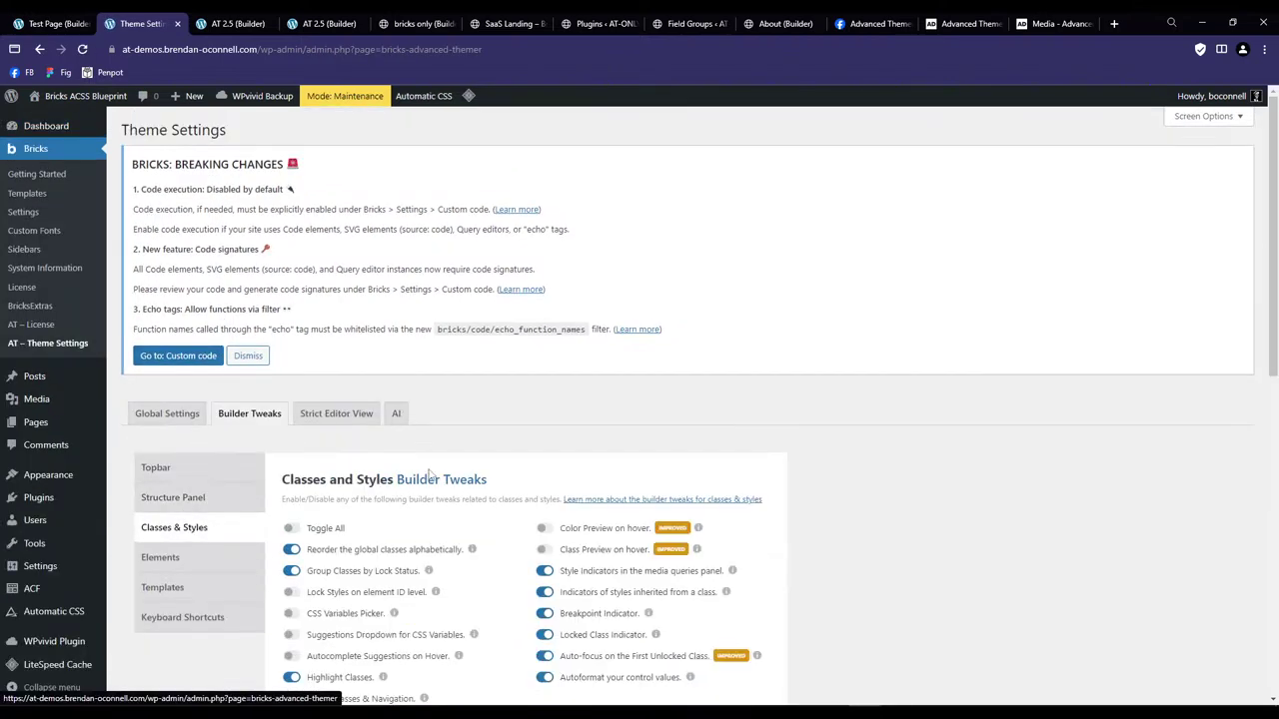
{"action": "scroll", "coordinate": [432, 474], "scroll_direction": "down", "scroll_amount": 3}
{"action": "scroll", "coordinate": [432, 470], "scroll_direction": "down", "scroll_amount": 4}
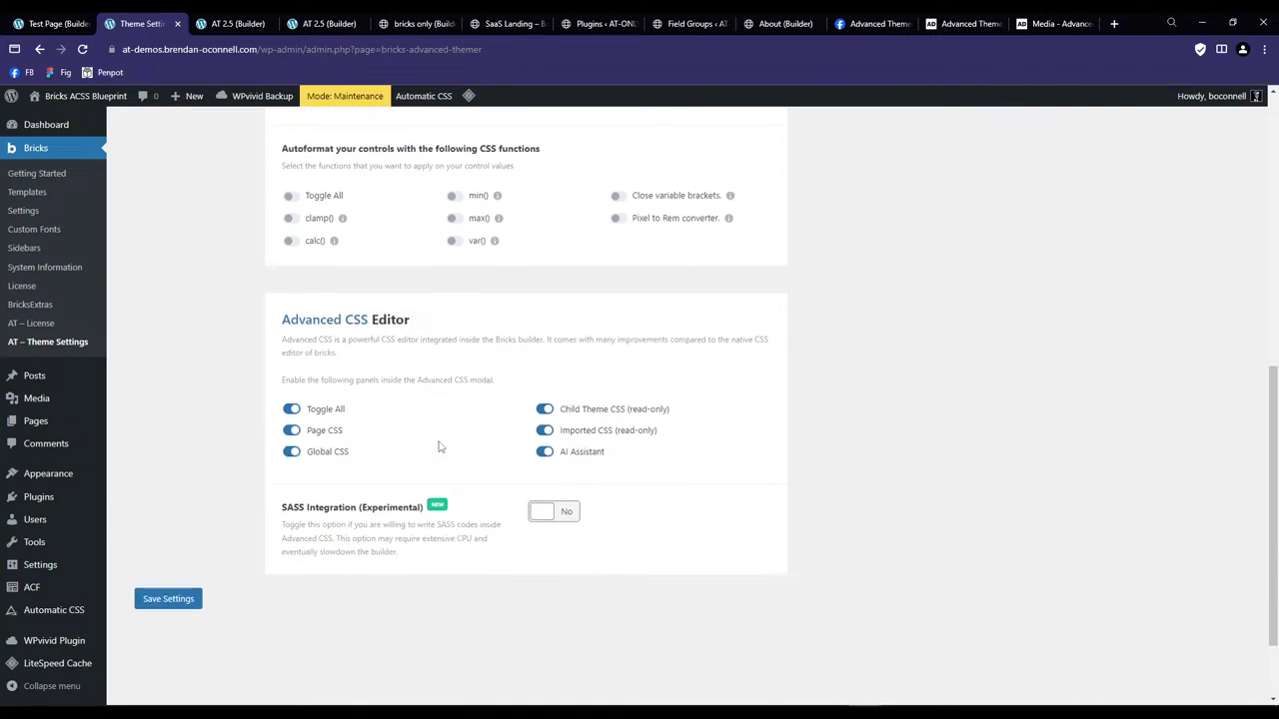
{"action": "scroll", "coordinate": [437, 448], "scroll_direction": "up", "scroll_amount": 5}
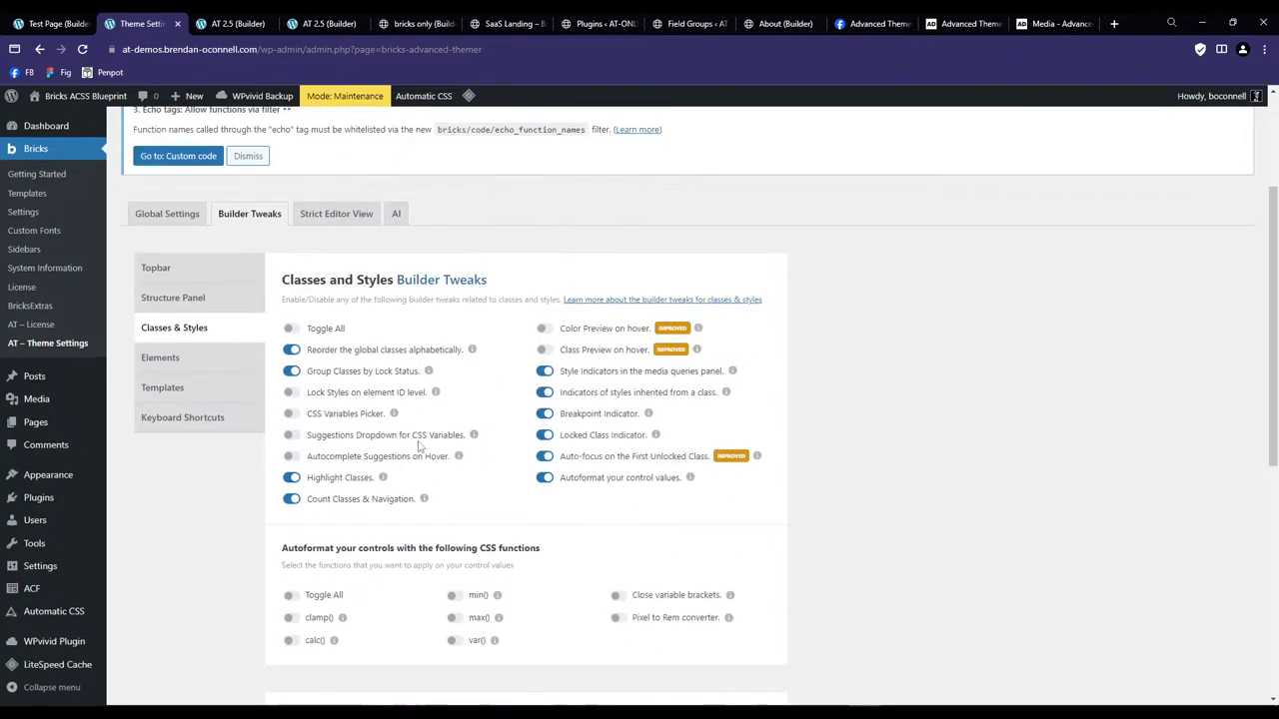
{"action": "left_click", "coordinate": [172, 302]}
{"action": "scroll", "coordinate": [406, 463], "scroll_direction": "down", "scroll_amount": 9}
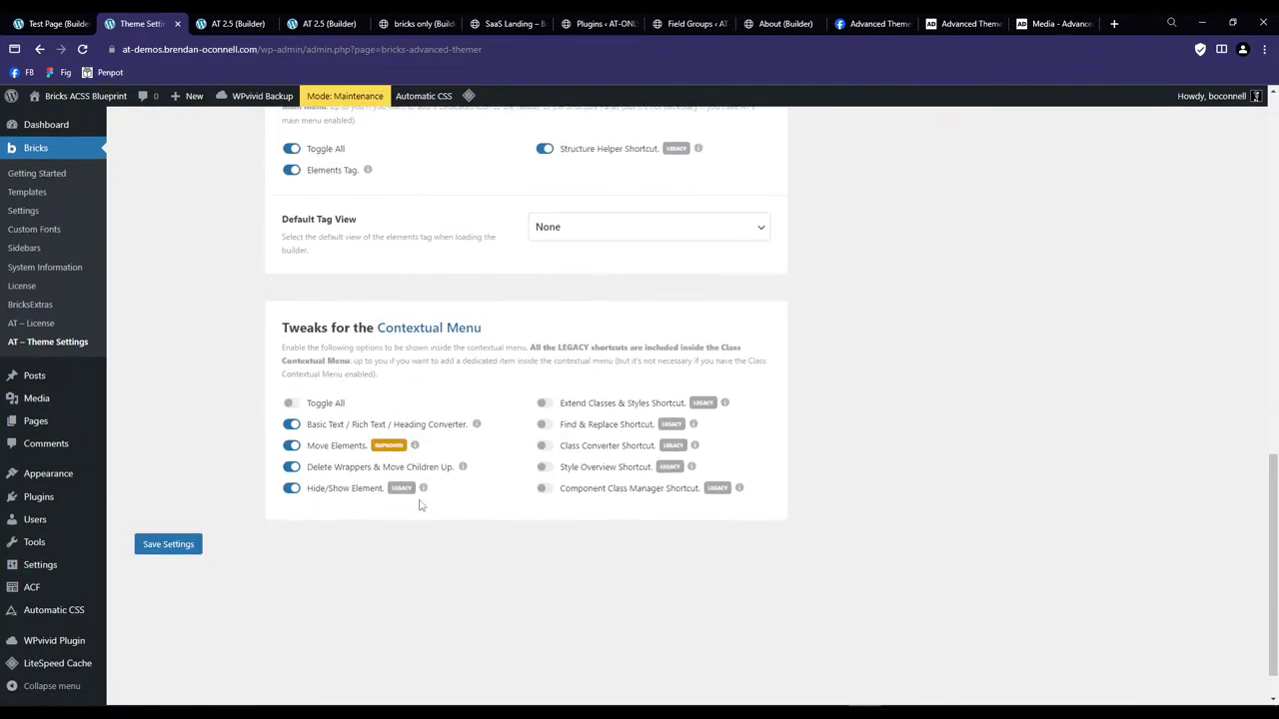
{"action": "left_click", "coordinate": [545, 445]}
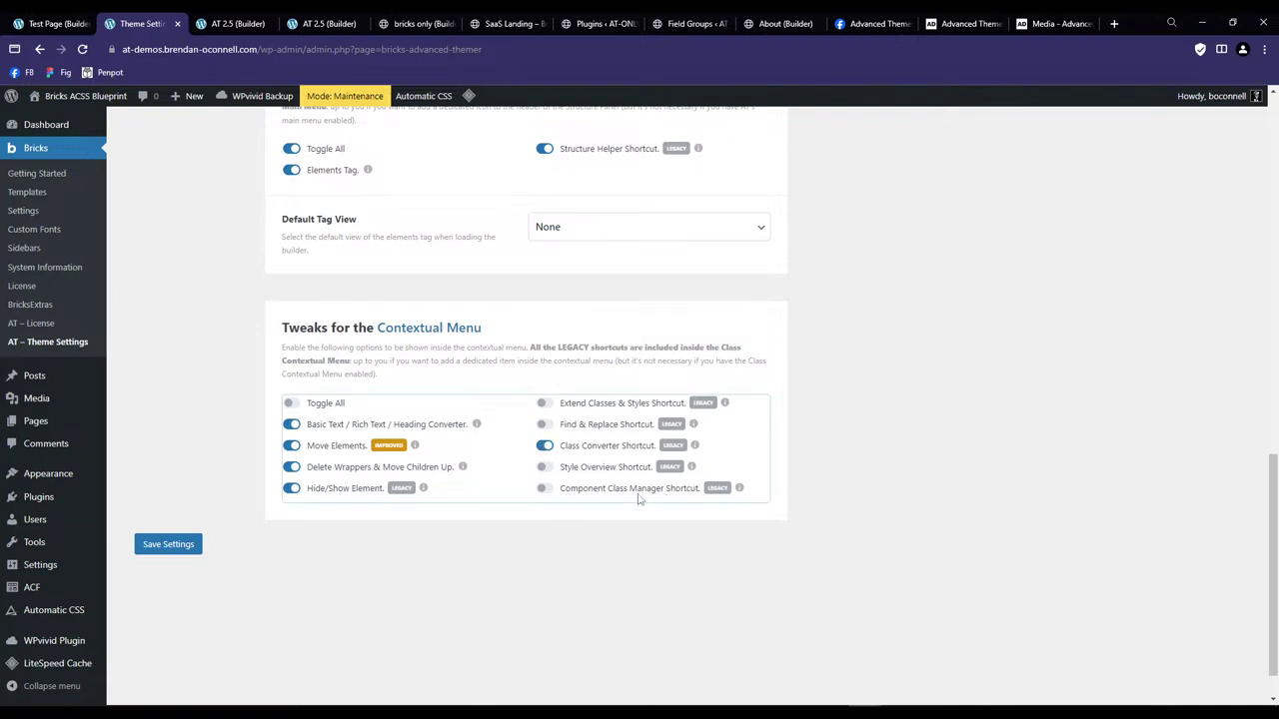
{"action": "left_click", "coordinate": [544, 491]}
{"action": "left_click", "coordinate": [167, 544]}
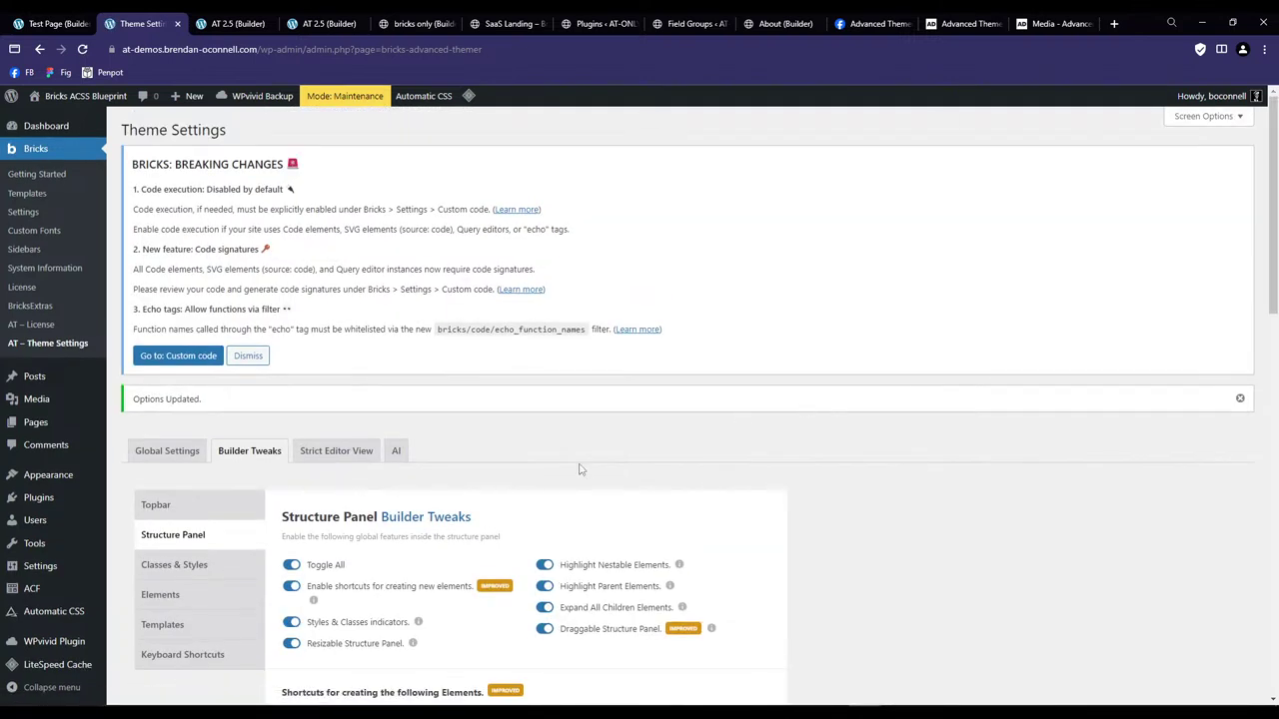
Return to the Test Page builder, reload it, and examine the Card element's context options.
{"action": "left_click", "coordinate": [58, 23]}
{"action": "left_click", "coordinate": [82, 49]}
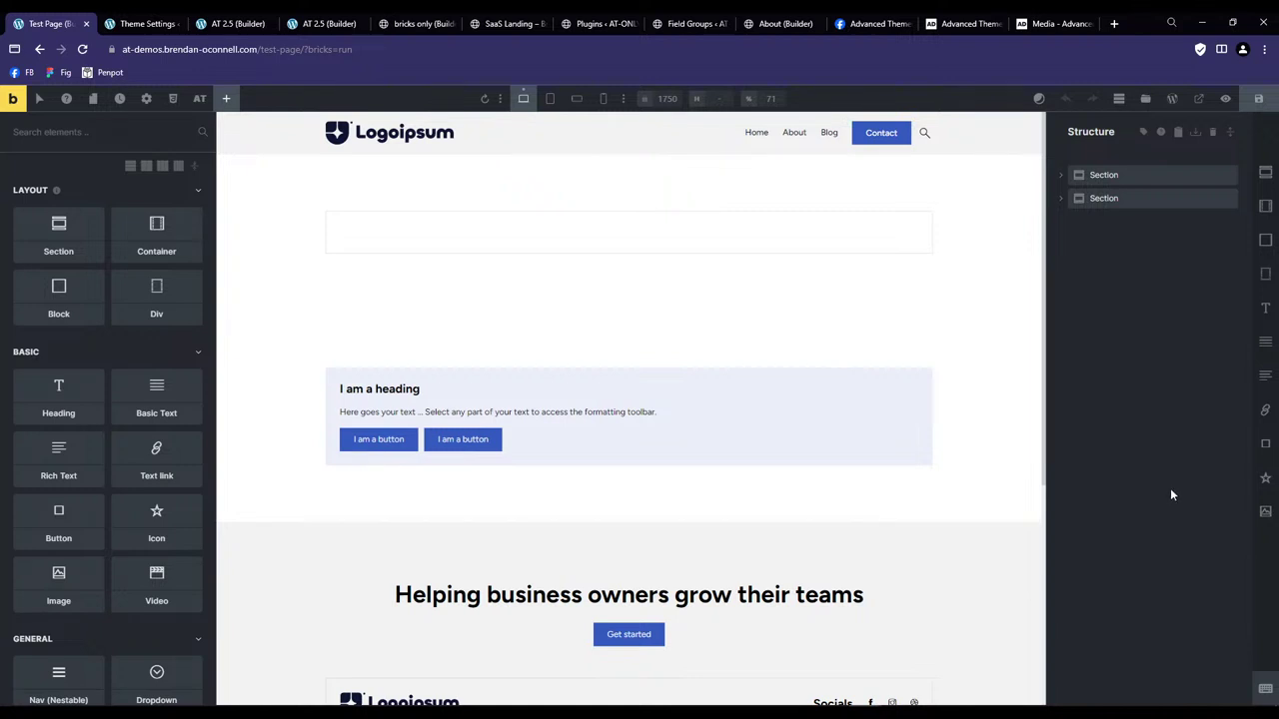
{"action": "left_click", "coordinate": [712, 399]}
{"action": "right_click", "coordinate": [1139, 246]}
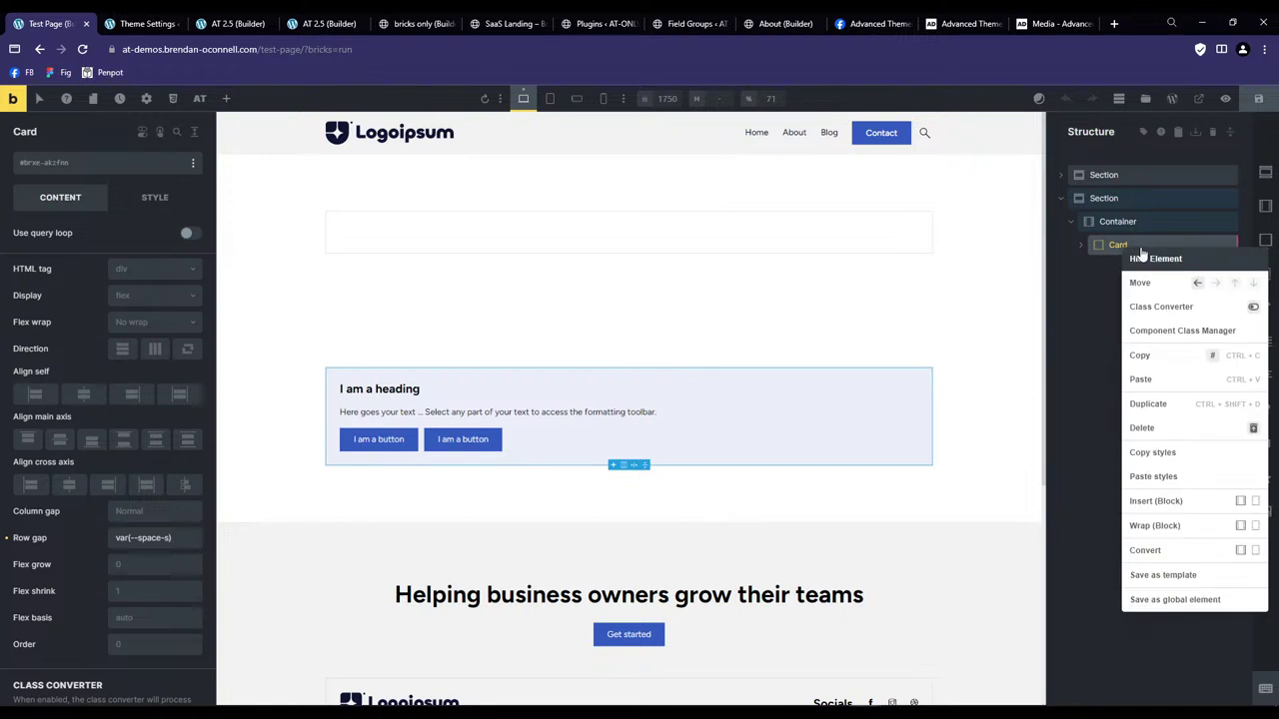
{"action": "left_click", "coordinate": [1115, 243]}
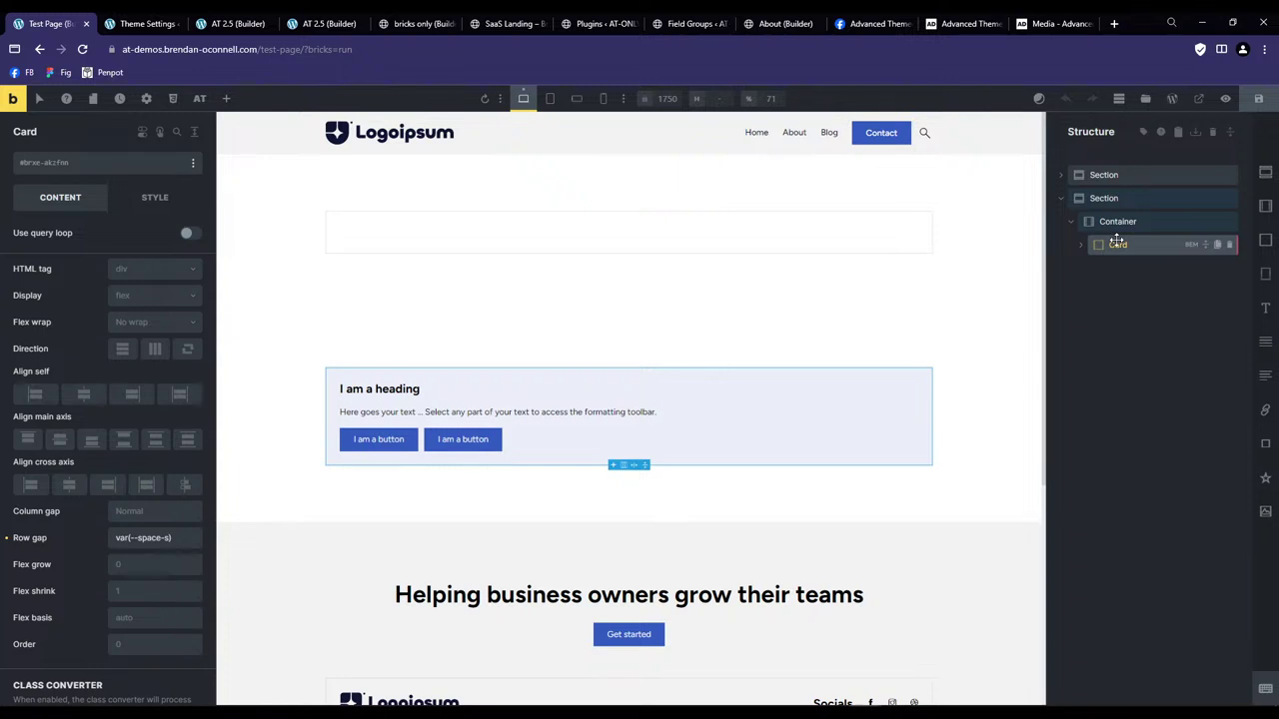
{"action": "right_click", "coordinate": [1119, 244]}
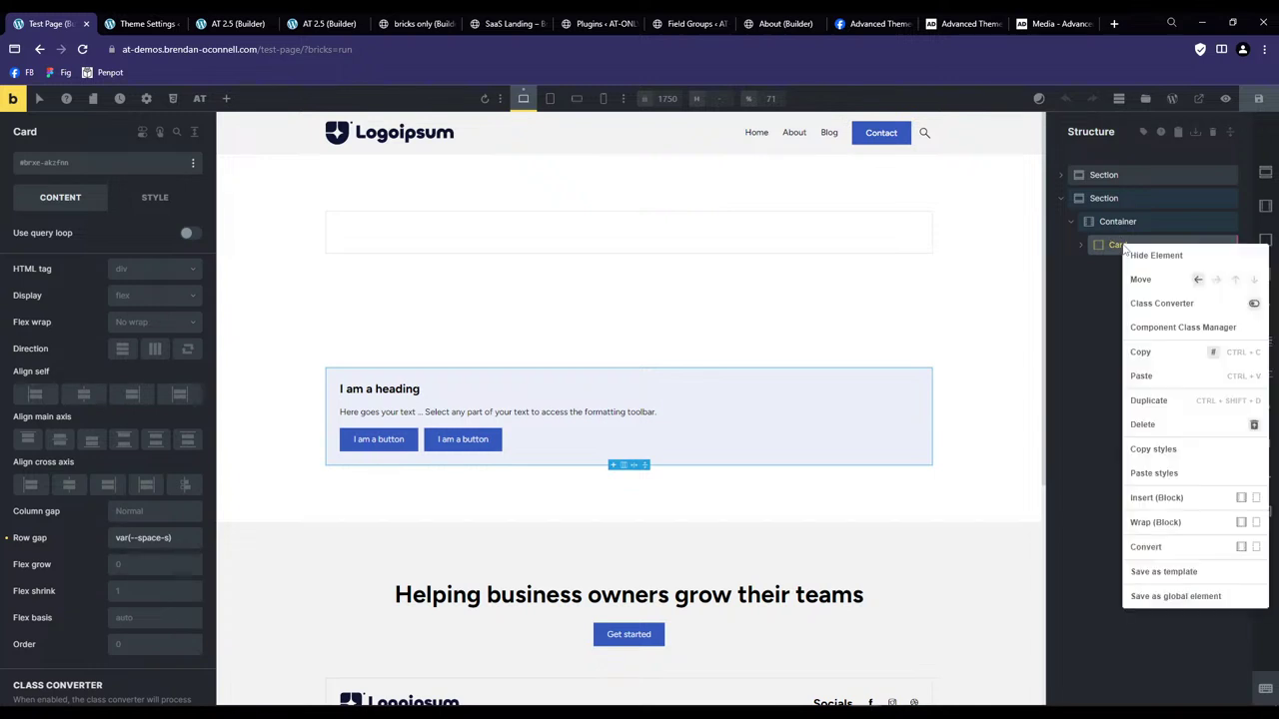
{"action": "left_click", "coordinate": [1063, 301]}
Set the Card's parent container to grid display with var(--grid-3) as the template columns.
{"action": "left_click", "coordinate": [1126, 220]}
{"action": "left_click", "coordinate": [150, 294]}
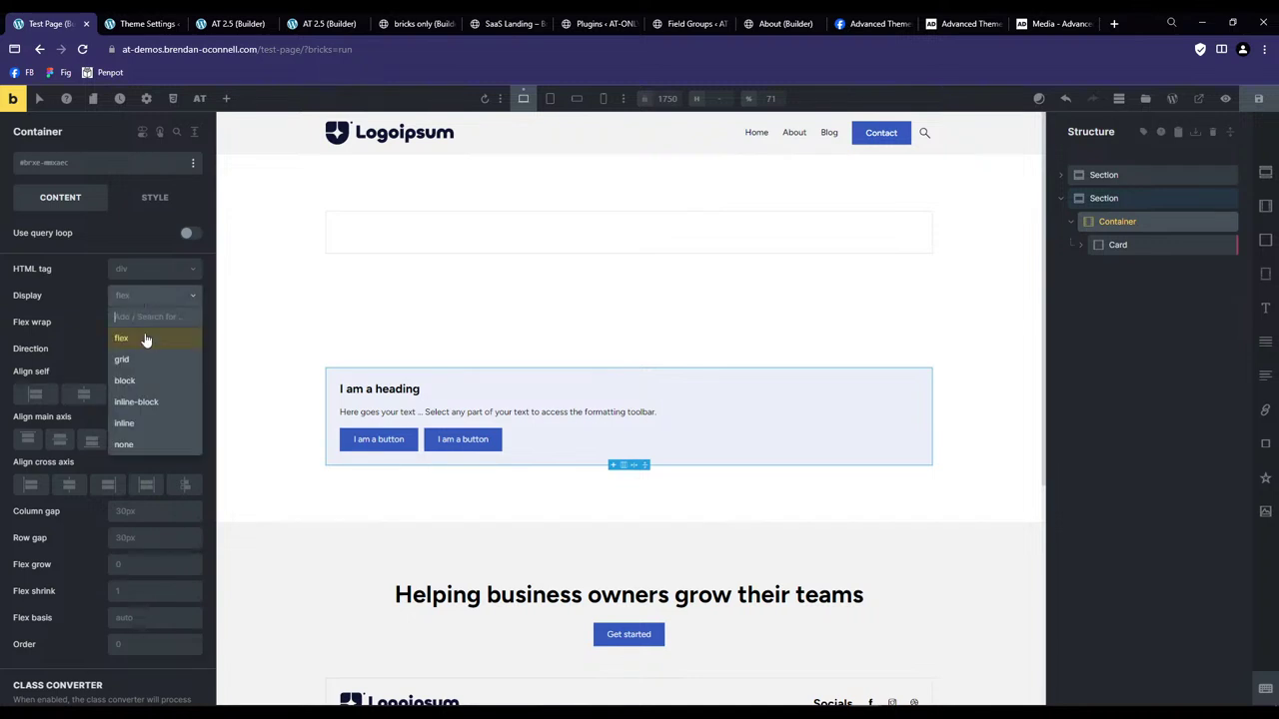
{"action": "left_click", "coordinate": [149, 362]}
{"action": "right_click", "coordinate": [85, 372]}
{"action": "left_click", "coordinate": [175, 184]}
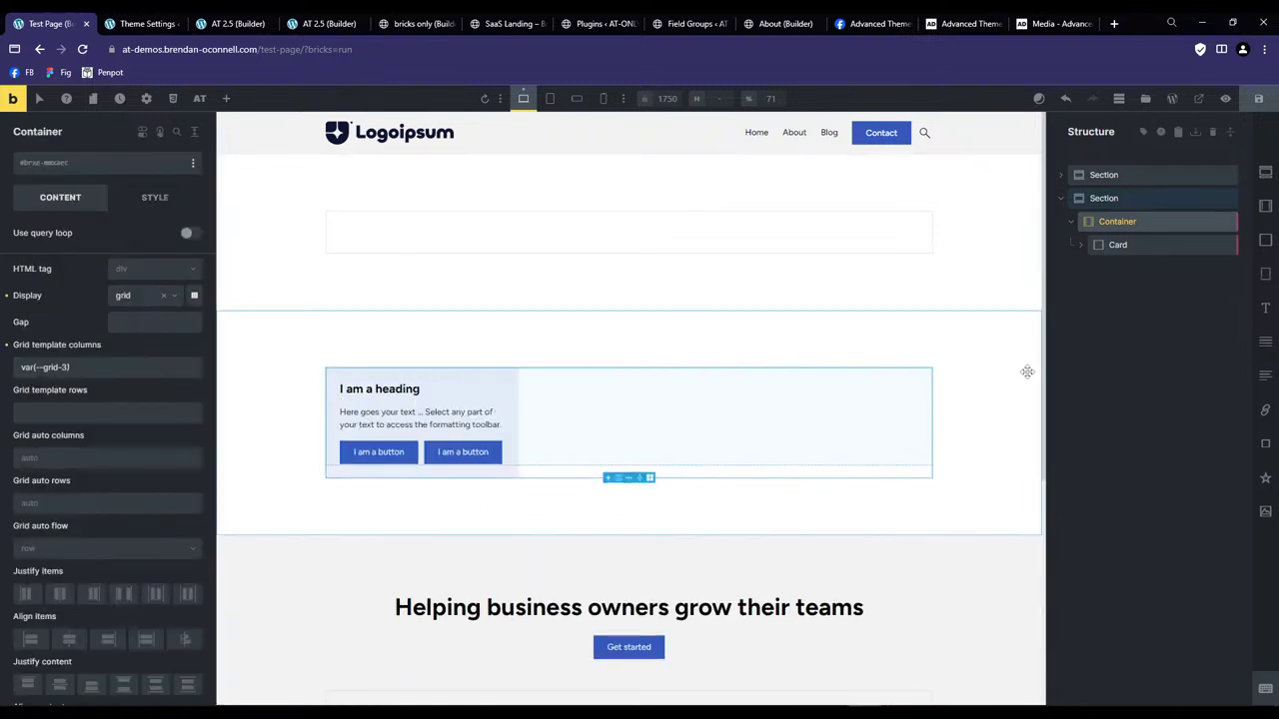
Expand the Card and its button block in the structure, and open the Card's context options.
{"action": "left_click", "coordinate": [1117, 244]}
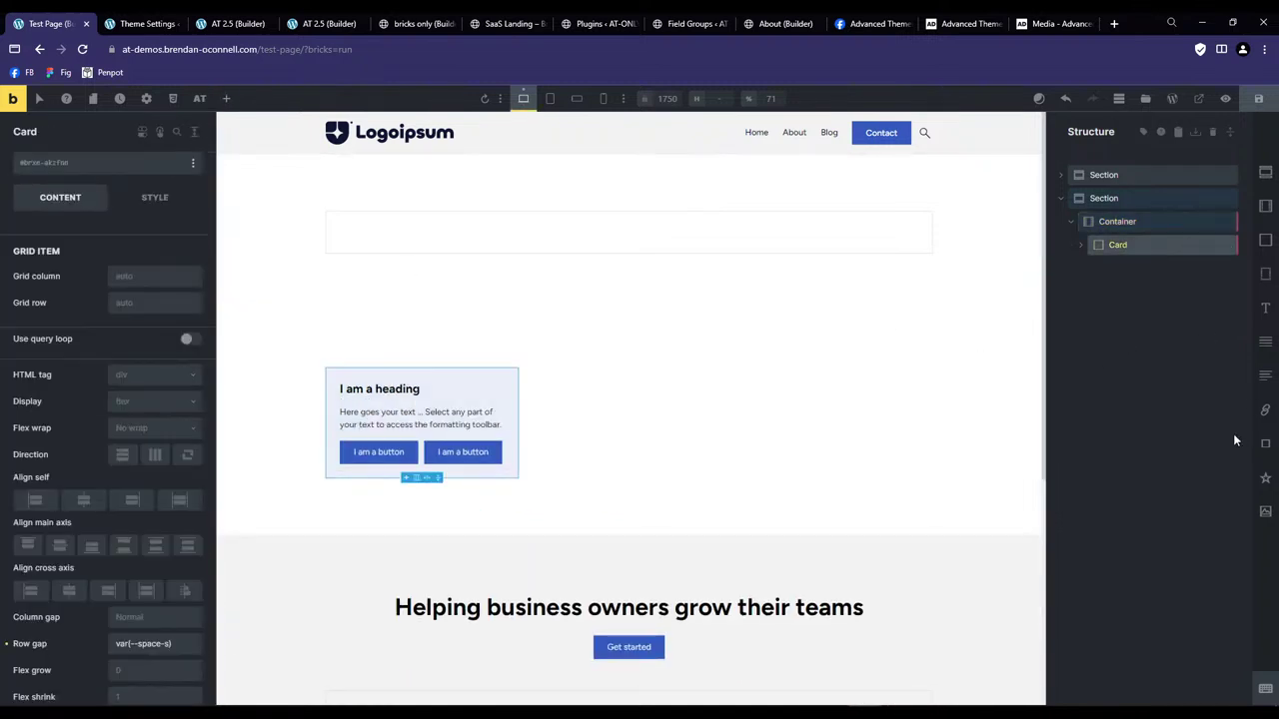
{"action": "left_click", "coordinate": [1080, 245]}
{"action": "left_click", "coordinate": [1124, 315]}
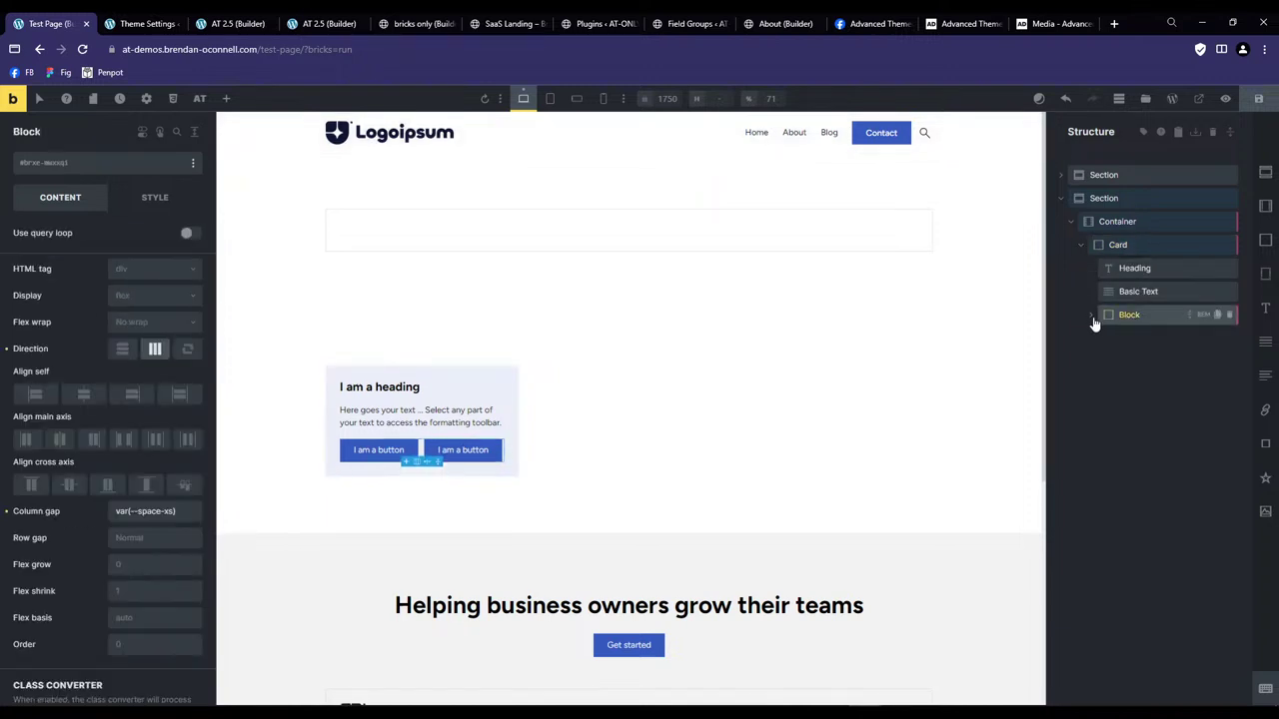
{"action": "left_click", "coordinate": [1091, 316]}
{"action": "left_click", "coordinate": [1124, 245]}
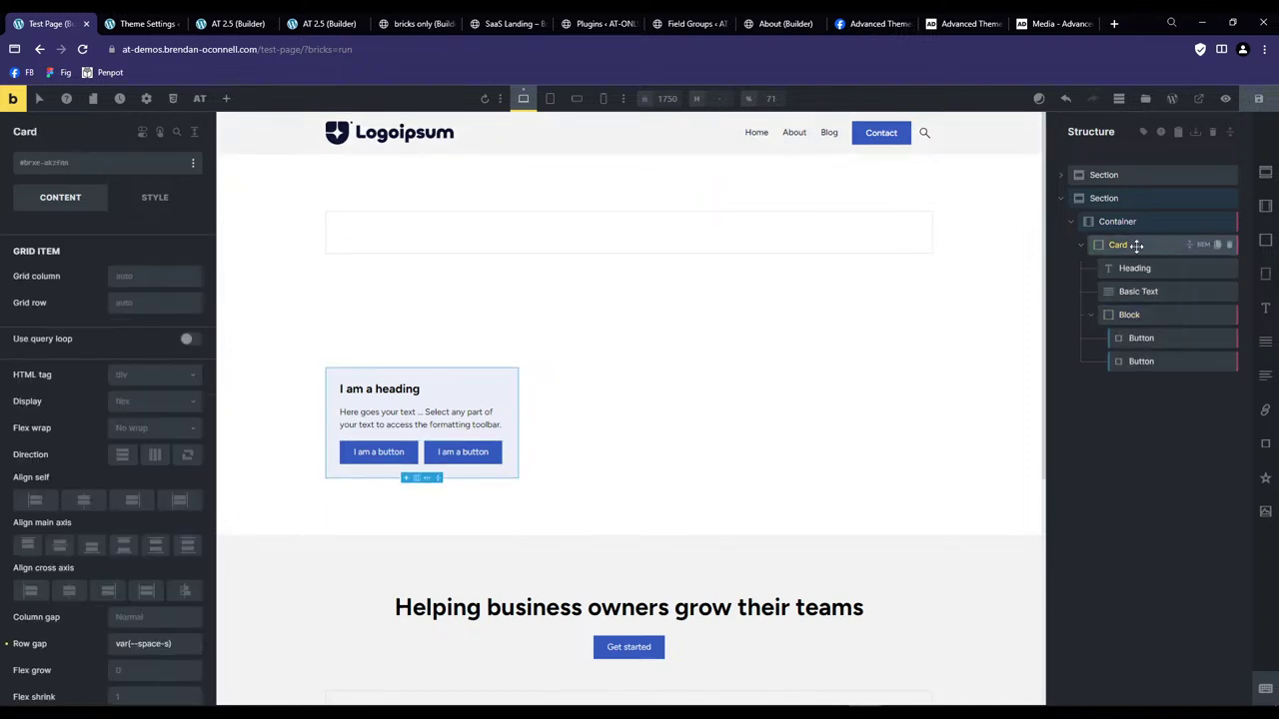
{"action": "right_click", "coordinate": [1136, 245]}
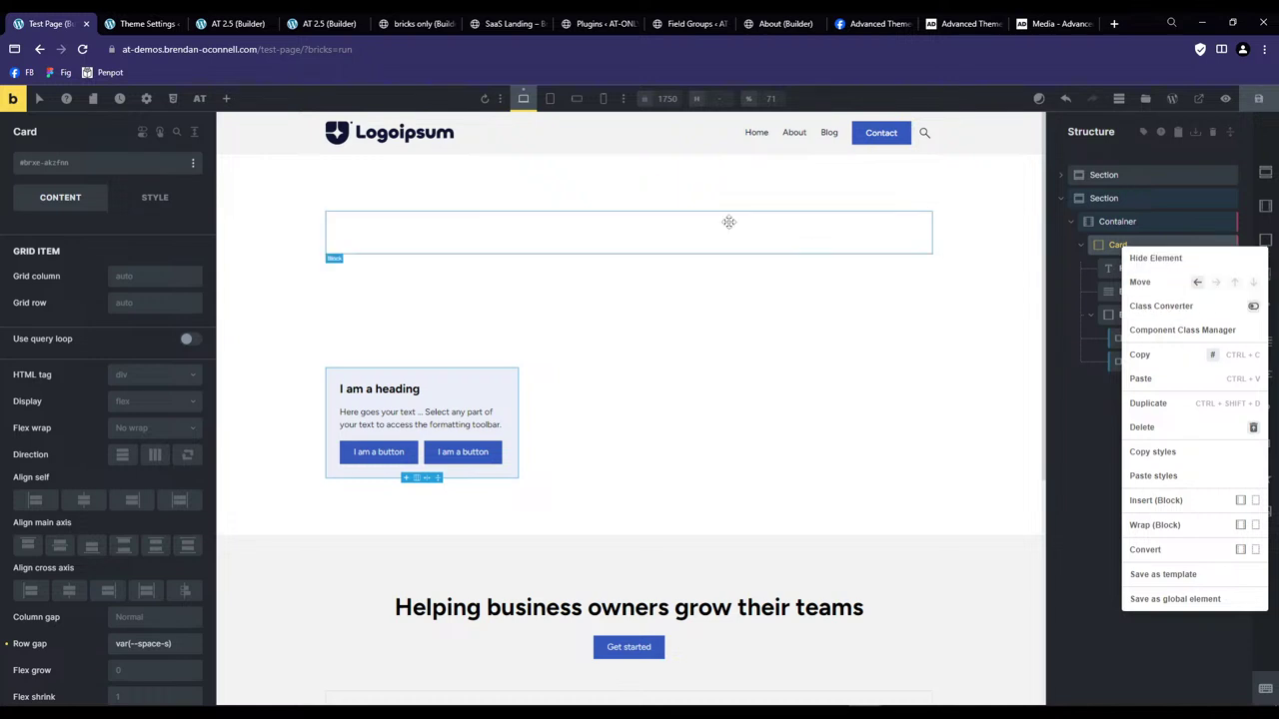
Export the Card element's ID styles to a new global class named card-new.
{"action": "left_click", "coordinate": [193, 163]}
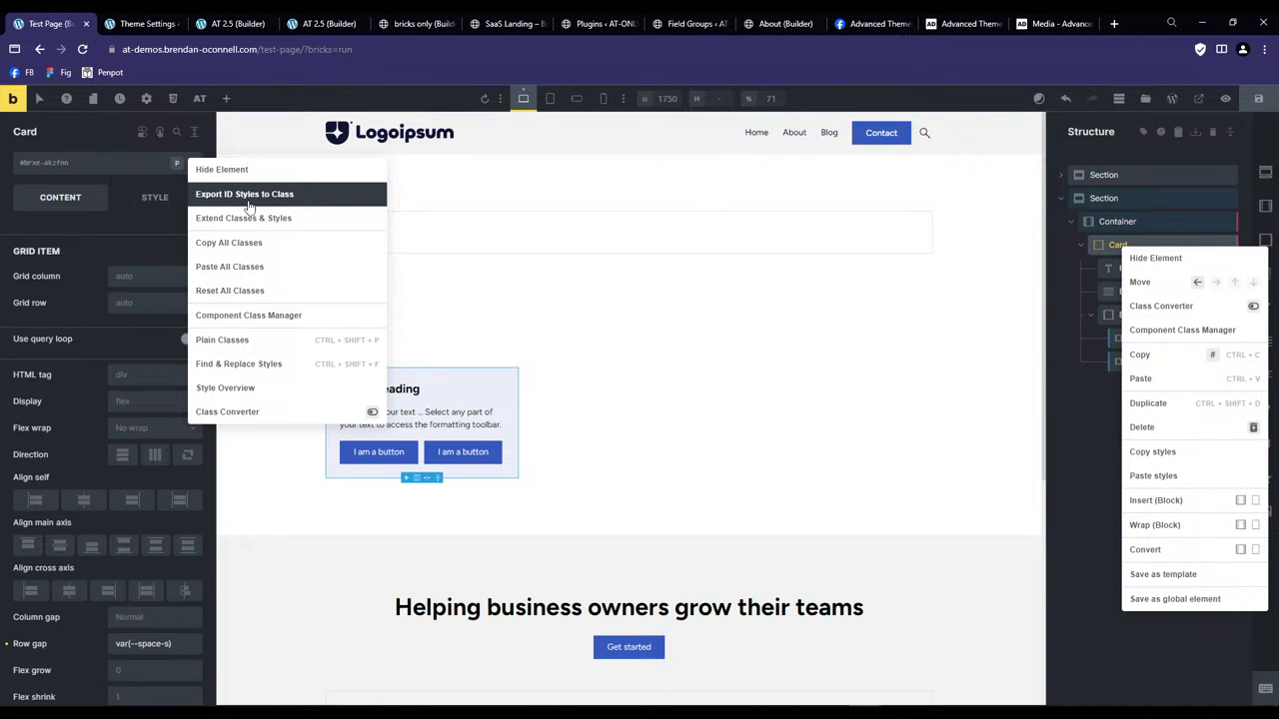
{"action": "left_click", "coordinate": [303, 200]}
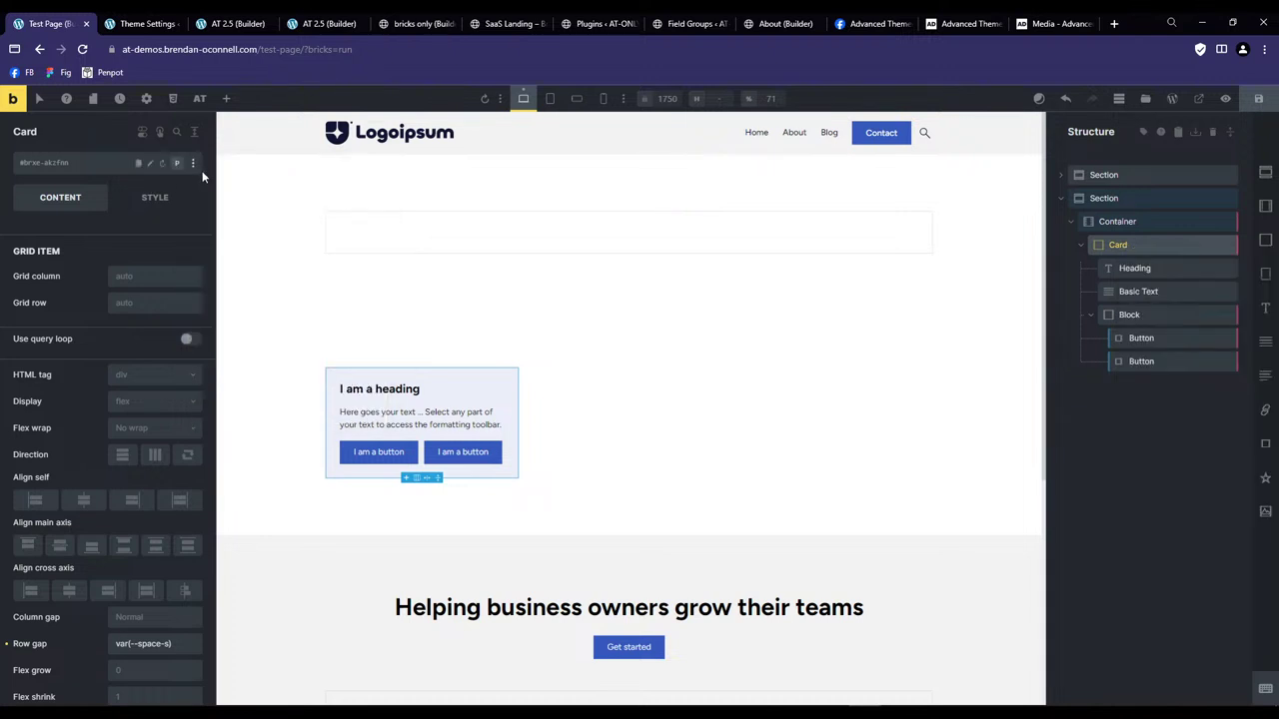
{"action": "left_click", "coordinate": [194, 166]}
{"action": "left_click", "coordinate": [195, 167]}
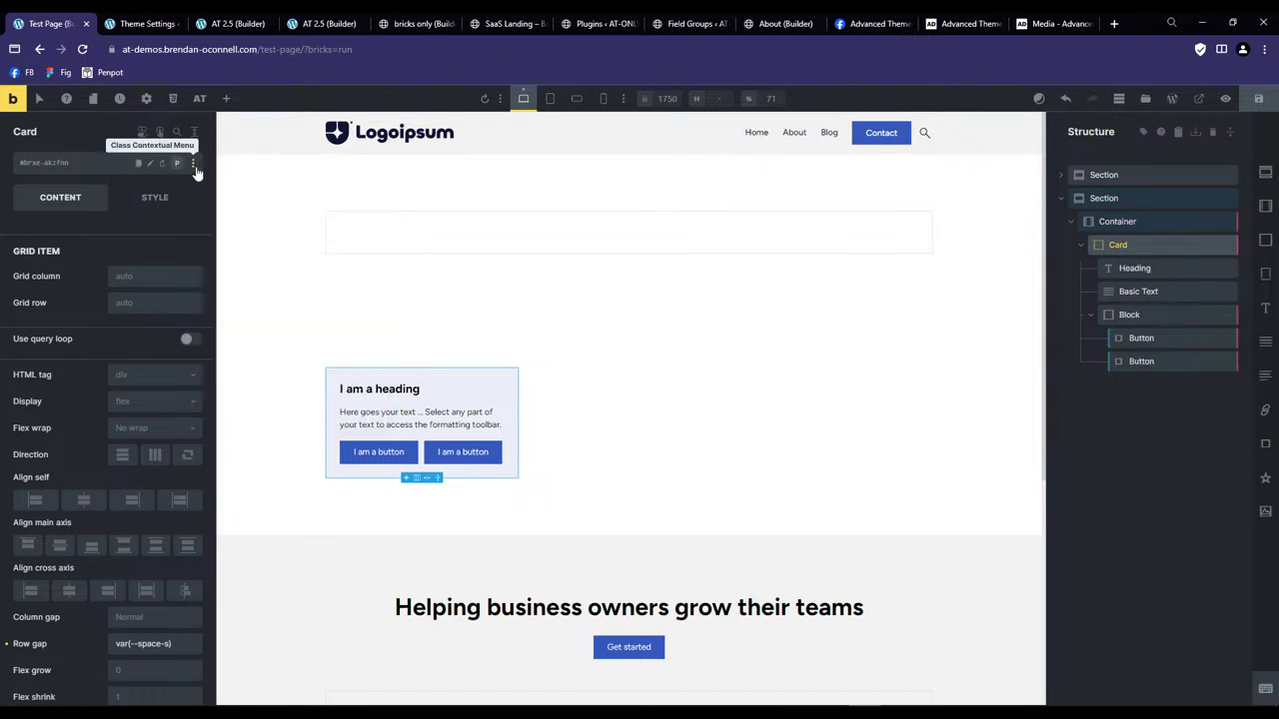
{"action": "left_click", "coordinate": [195, 167]}
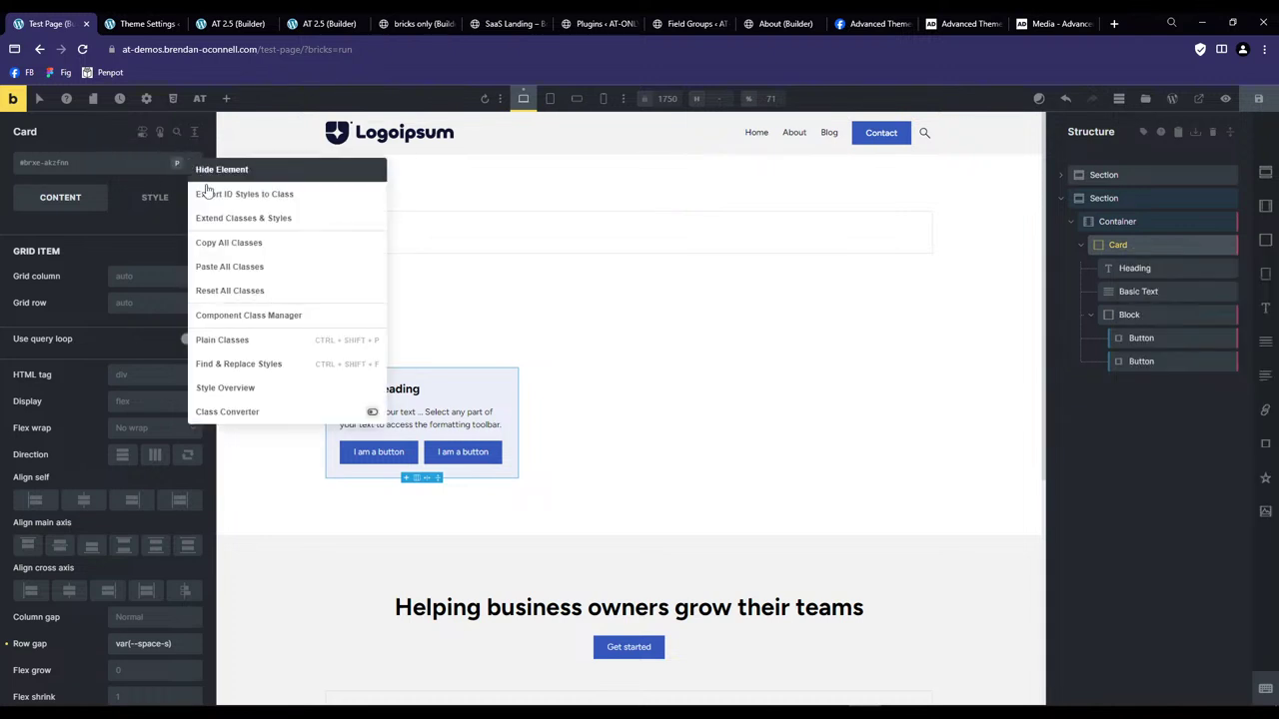
{"action": "left_click", "coordinate": [265, 199]}
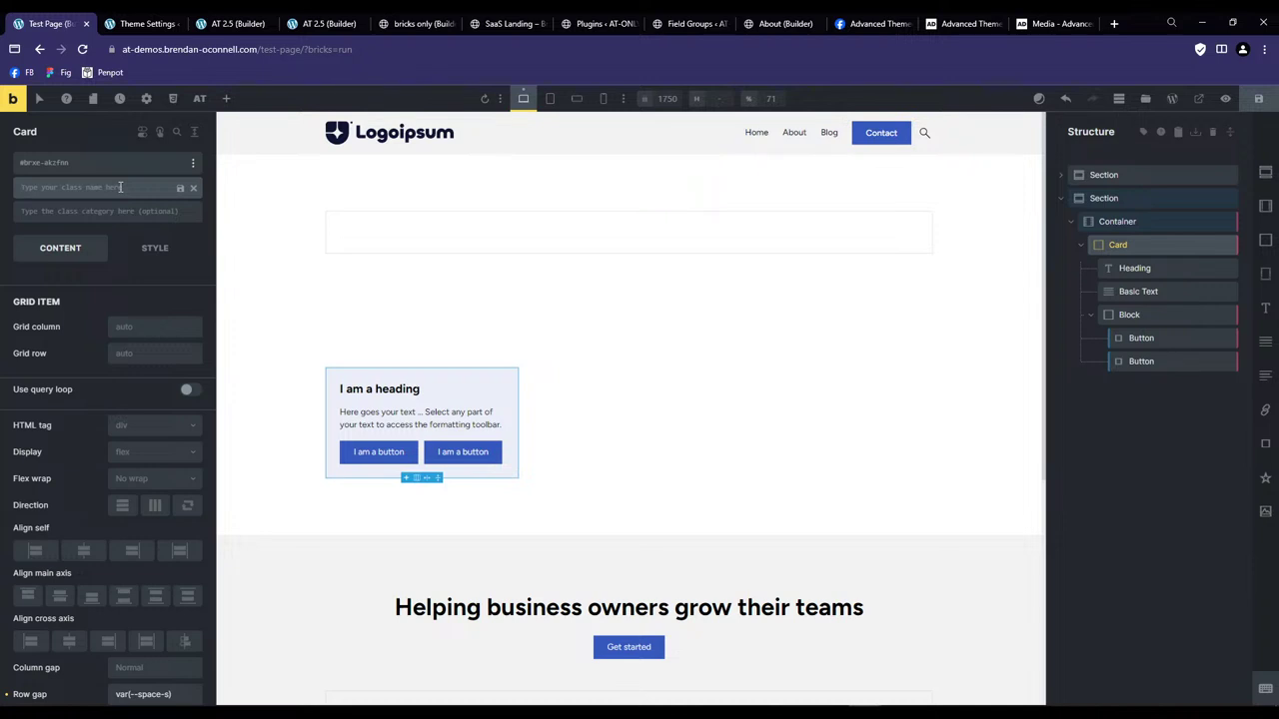
{"action": "type", "text": "card-new"}
{"action": "left_click", "coordinate": [181, 190]}
{"action": "left_click", "coordinate": [180, 188]}
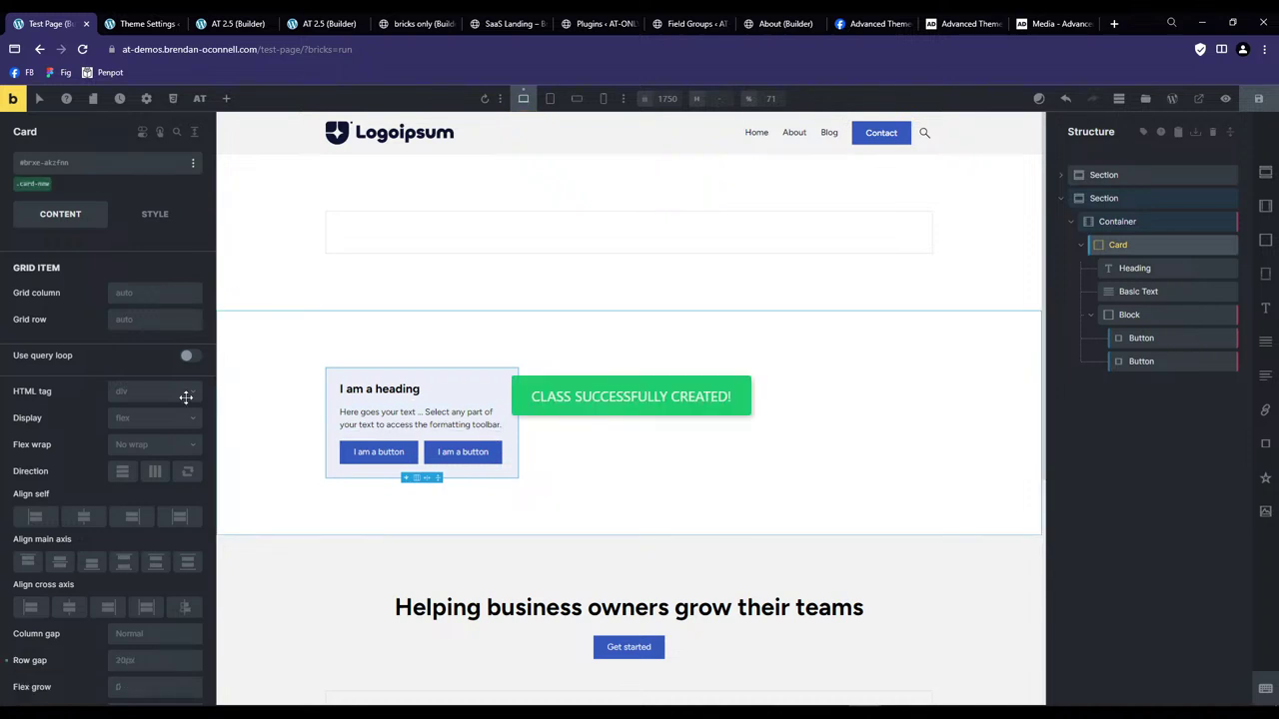
Check the styles on the card-new class and undo the class export on the Card.
{"action": "left_click", "coordinate": [25, 194]}
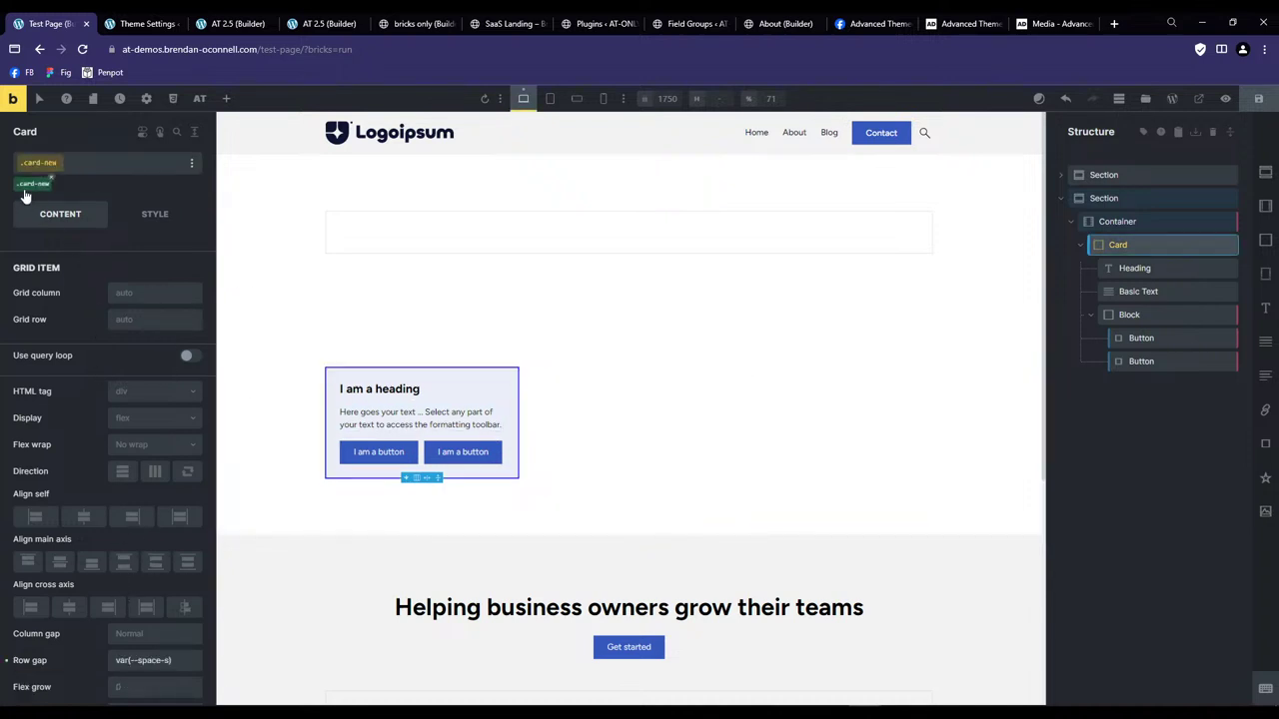
{"action": "left_click", "coordinate": [25, 194]}
{"action": "left_click", "coordinate": [25, 194]}
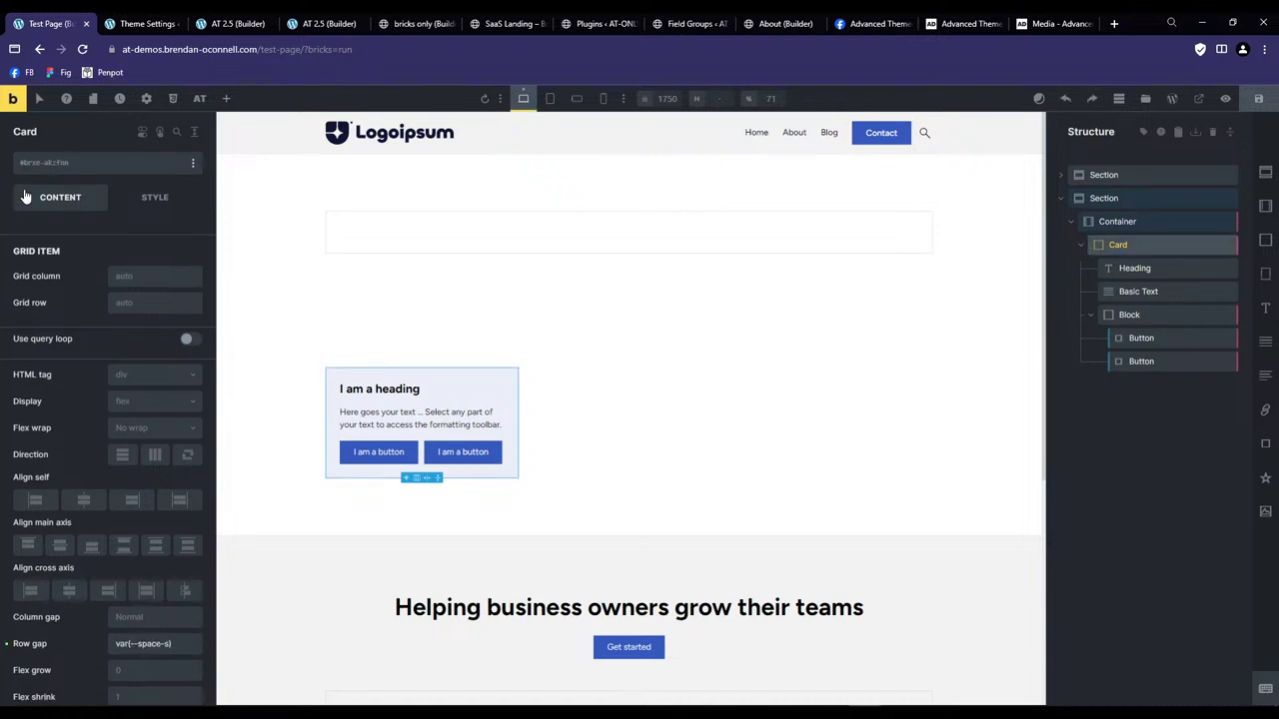
Save the page and export the Card's ID styles to a new class named new-card.
{"action": "left_click", "coordinate": [193, 162]}
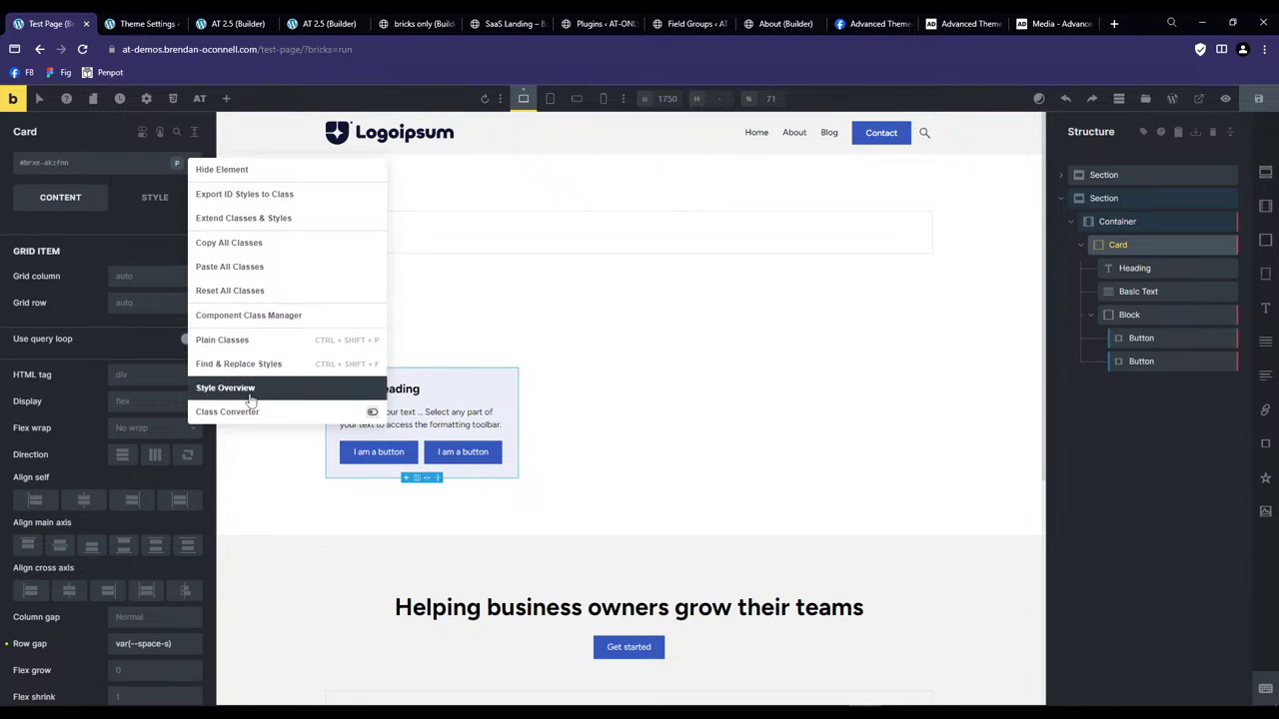
{"action": "left_click", "coordinate": [248, 195]}
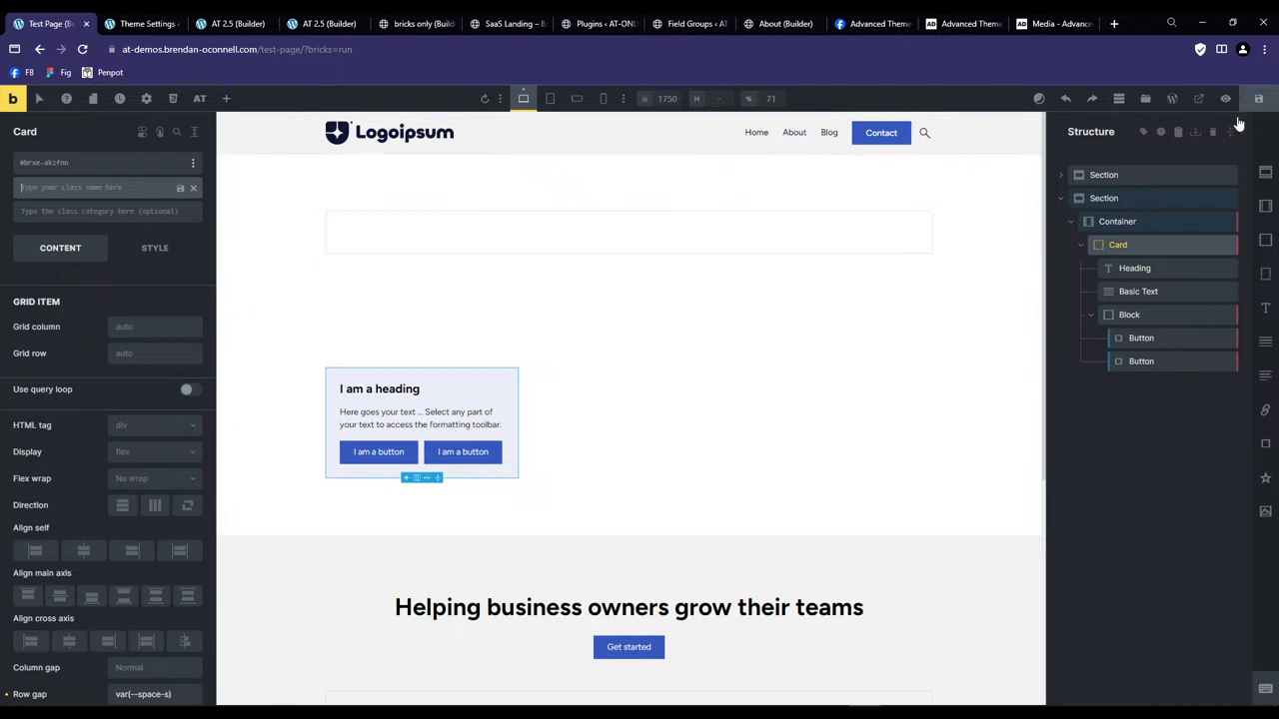
{"action": "left_click", "coordinate": [69, 190]}
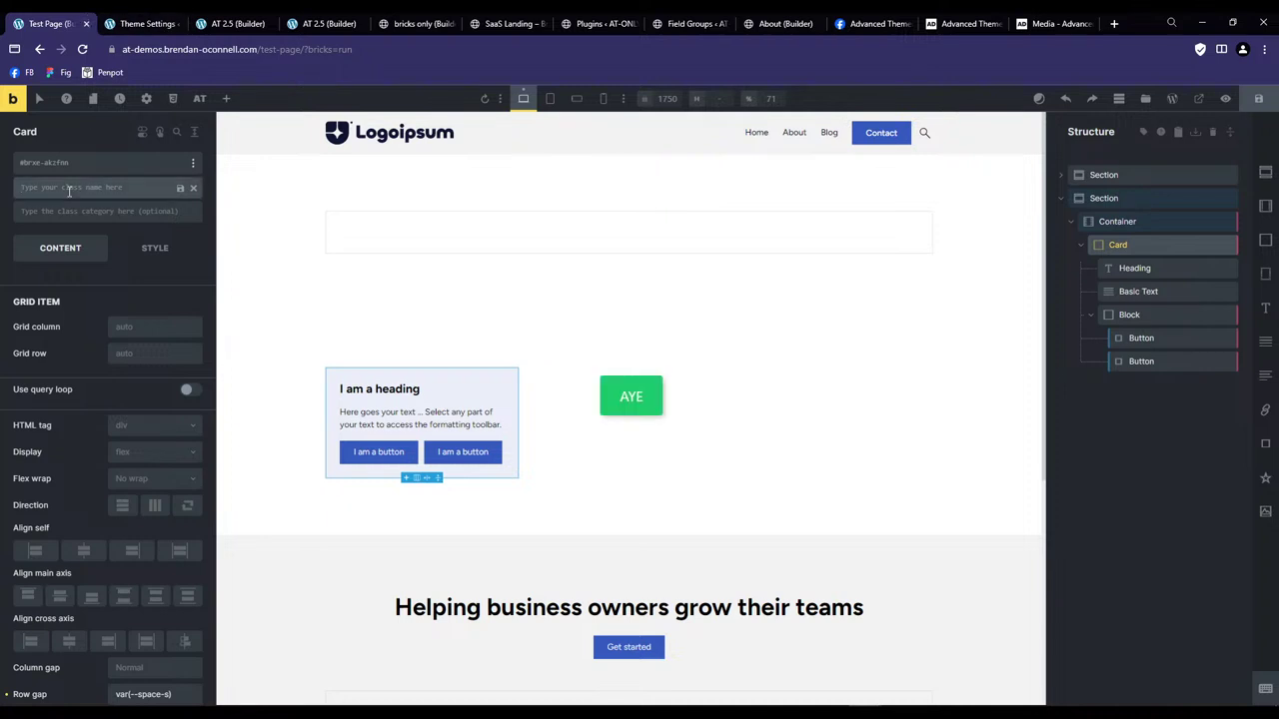
{"action": "type", "text": "new-card"}
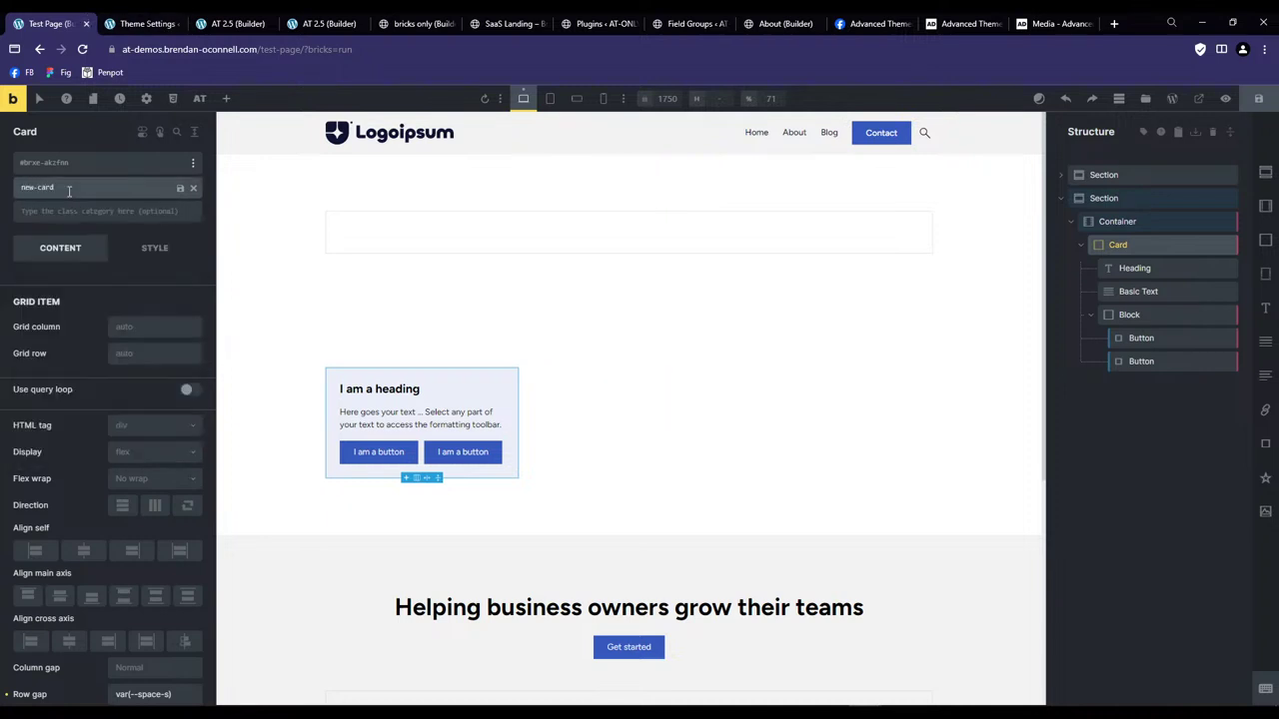
{"action": "key", "text": "Return"}
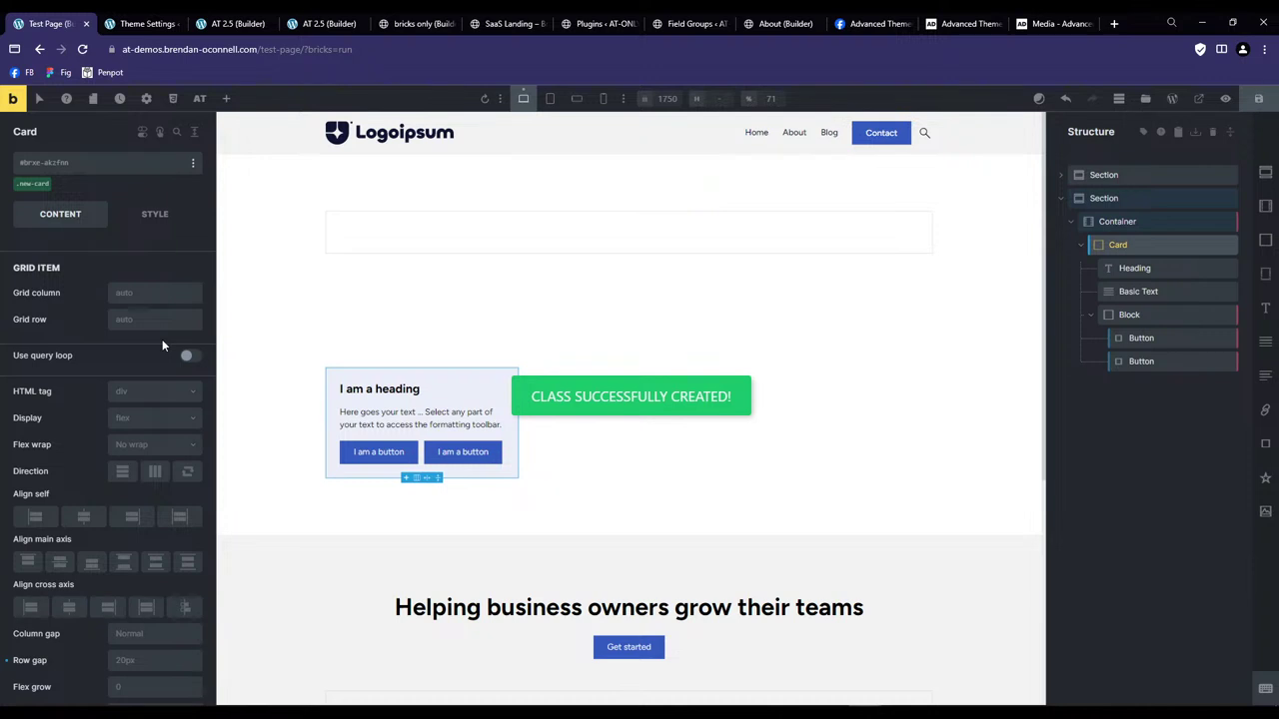
{"action": "left_click", "coordinate": [32, 186]}
{"action": "left_click", "coordinate": [32, 185]}
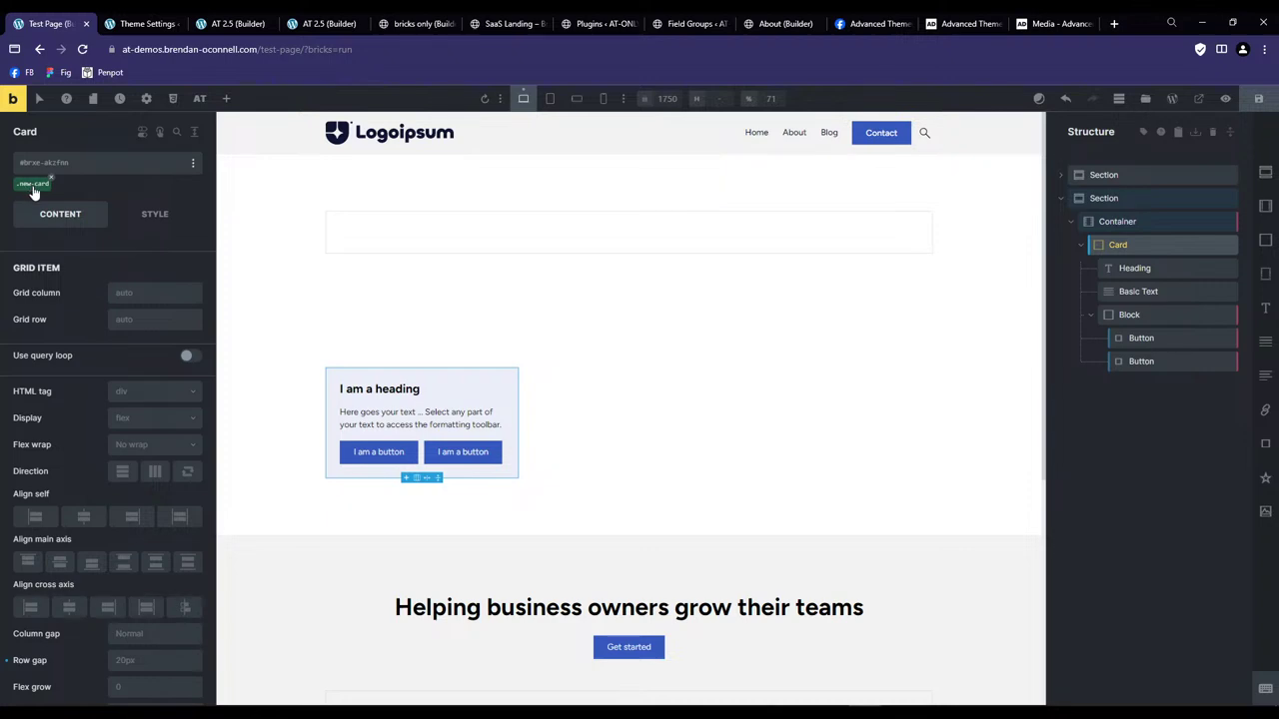
In the Advanced Themer theme settings, enable the Extend Classes & Styles shortcut for the contextual menu and save.
{"action": "left_click", "coordinate": [150, 24]}
{"action": "scroll", "coordinate": [501, 466], "scroll_direction": "down", "scroll_amount": 4}
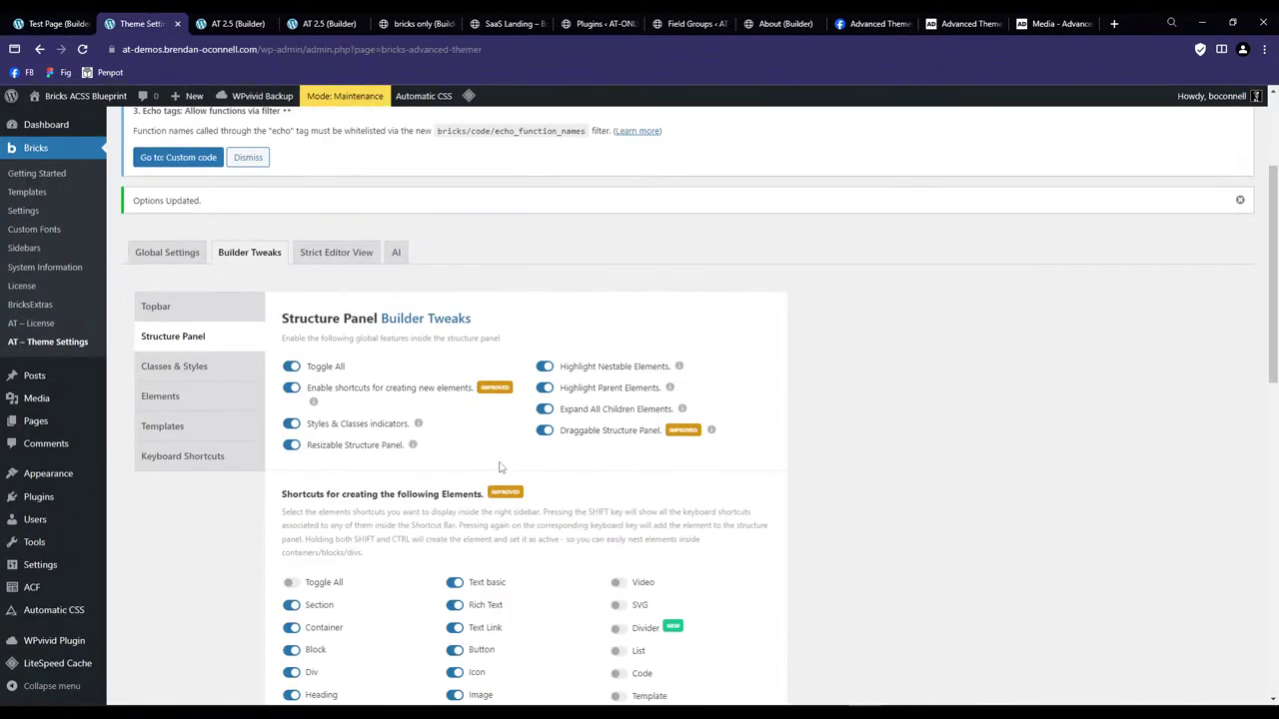
{"action": "scroll", "coordinate": [188, 456], "scroll_direction": "down", "scroll_amount": 6}
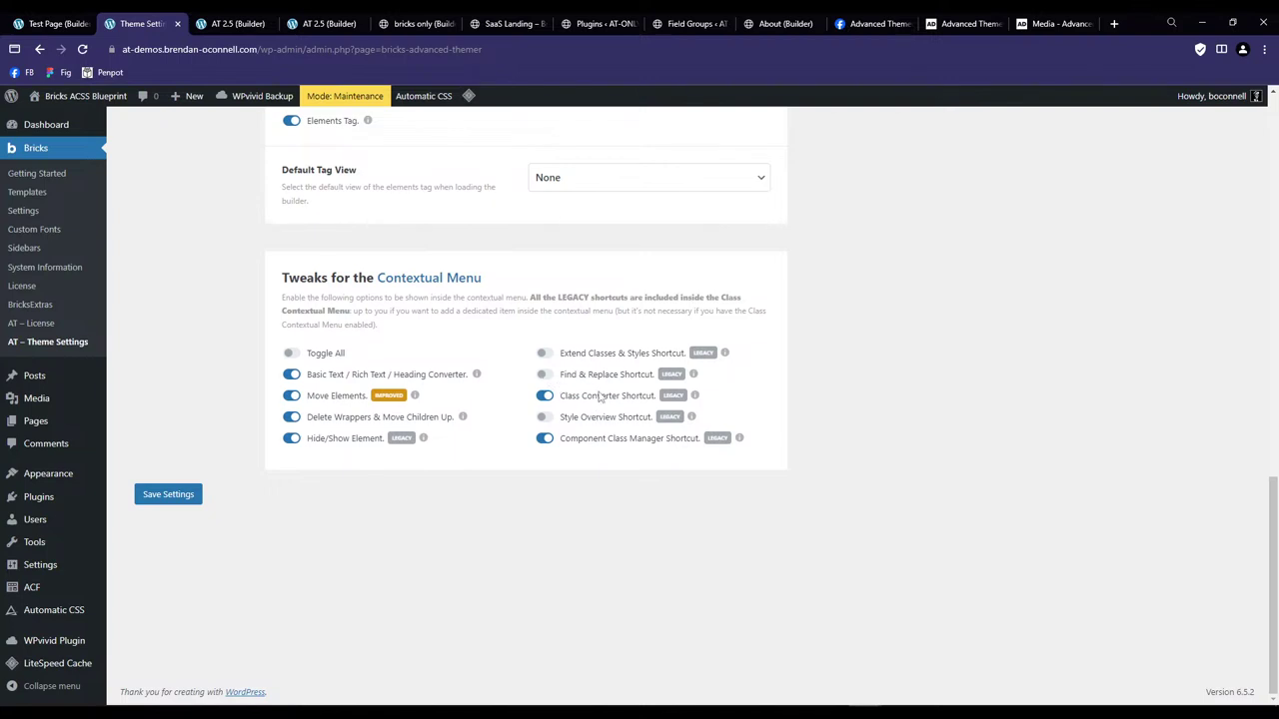
{"action": "left_click", "coordinate": [545, 355]}
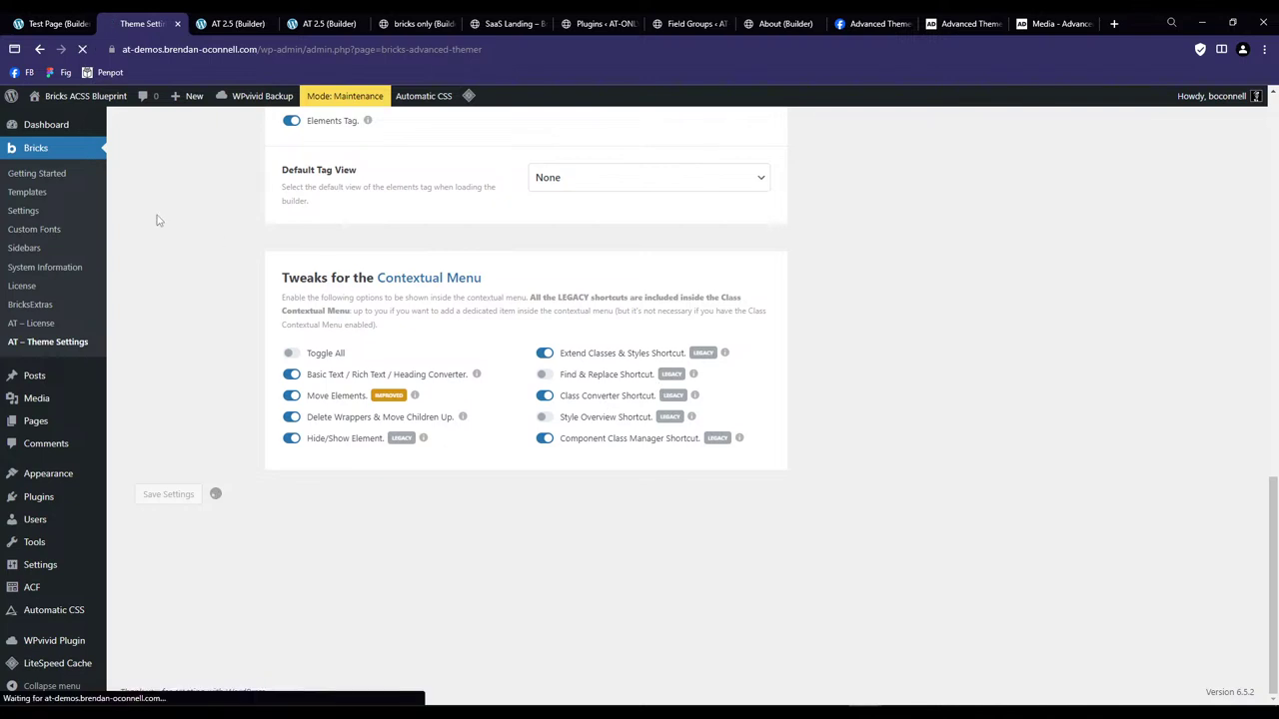
Switch back to the Test Page builder, save the page, and activate the Card's new-card class for editing.
{"action": "left_click", "coordinate": [45, 23]}
{"action": "left_click", "coordinate": [1258, 98]}
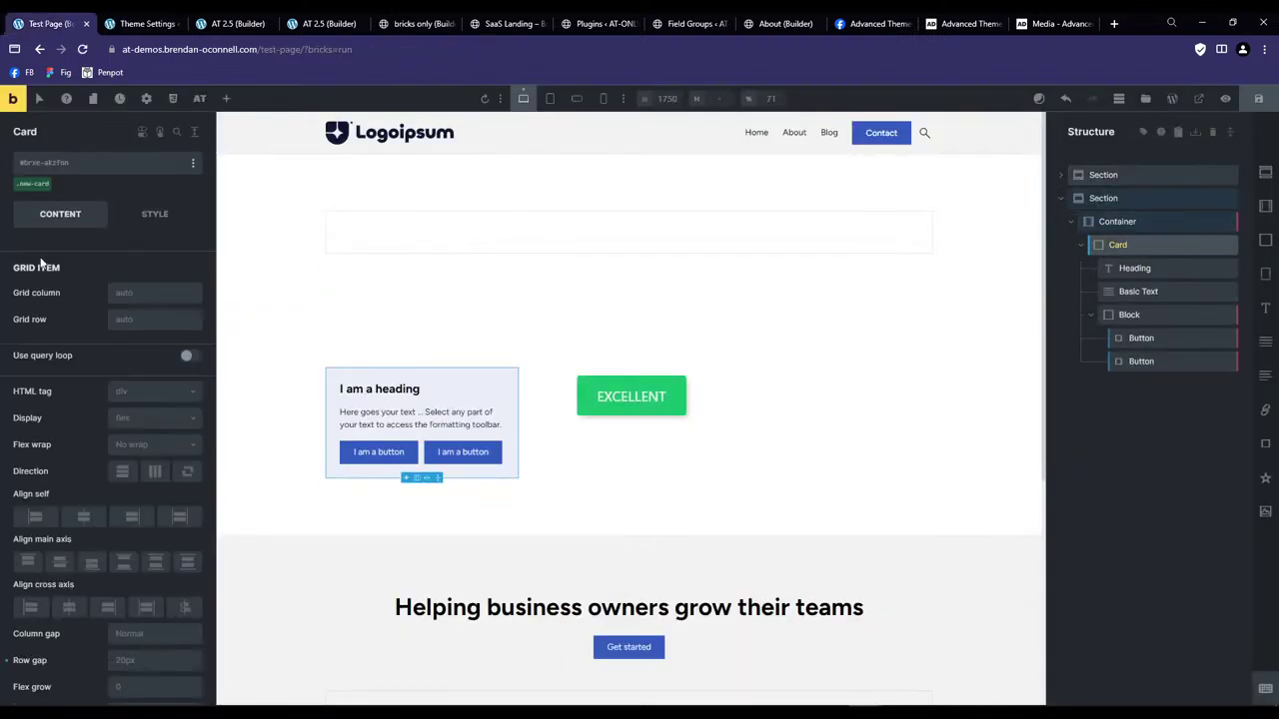
{"action": "left_click", "coordinate": [32, 184]}
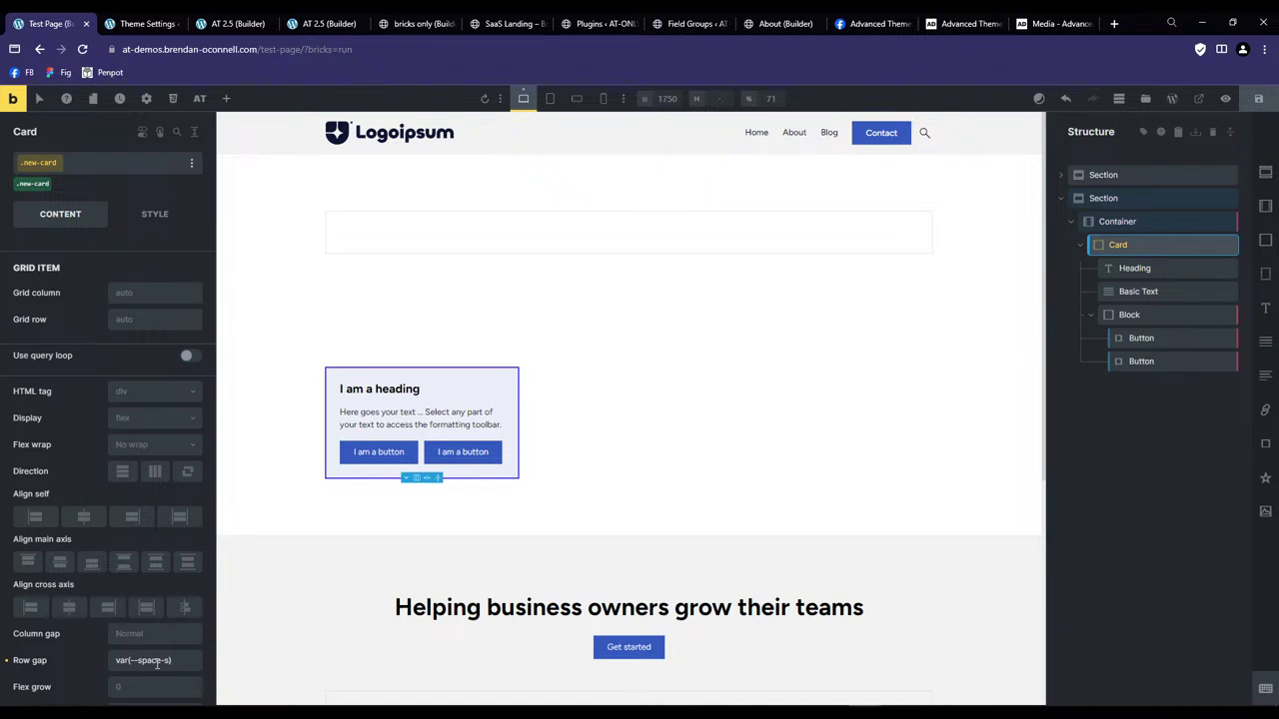
Undo the new-card class export and set bem-card as the basename for the Card in the Class Converter.
{"action": "key", "text": "ctrl+z"}
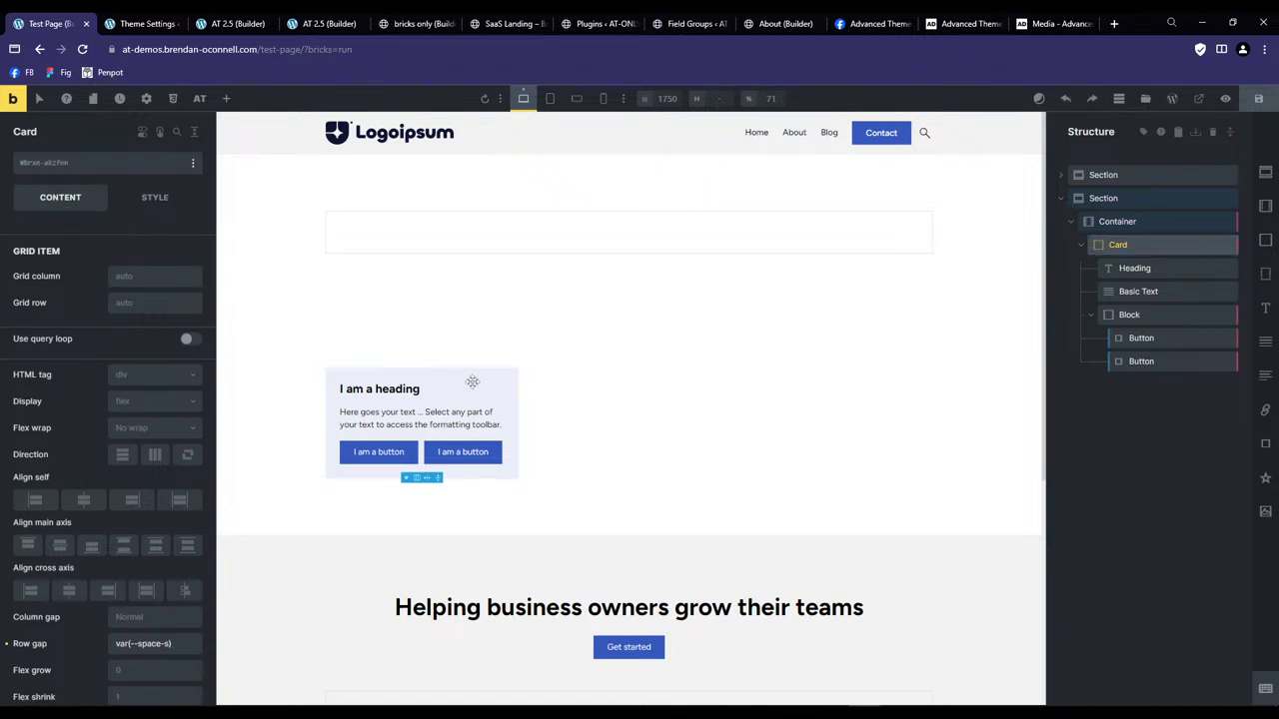
{"action": "right_click", "coordinate": [1161, 246]}
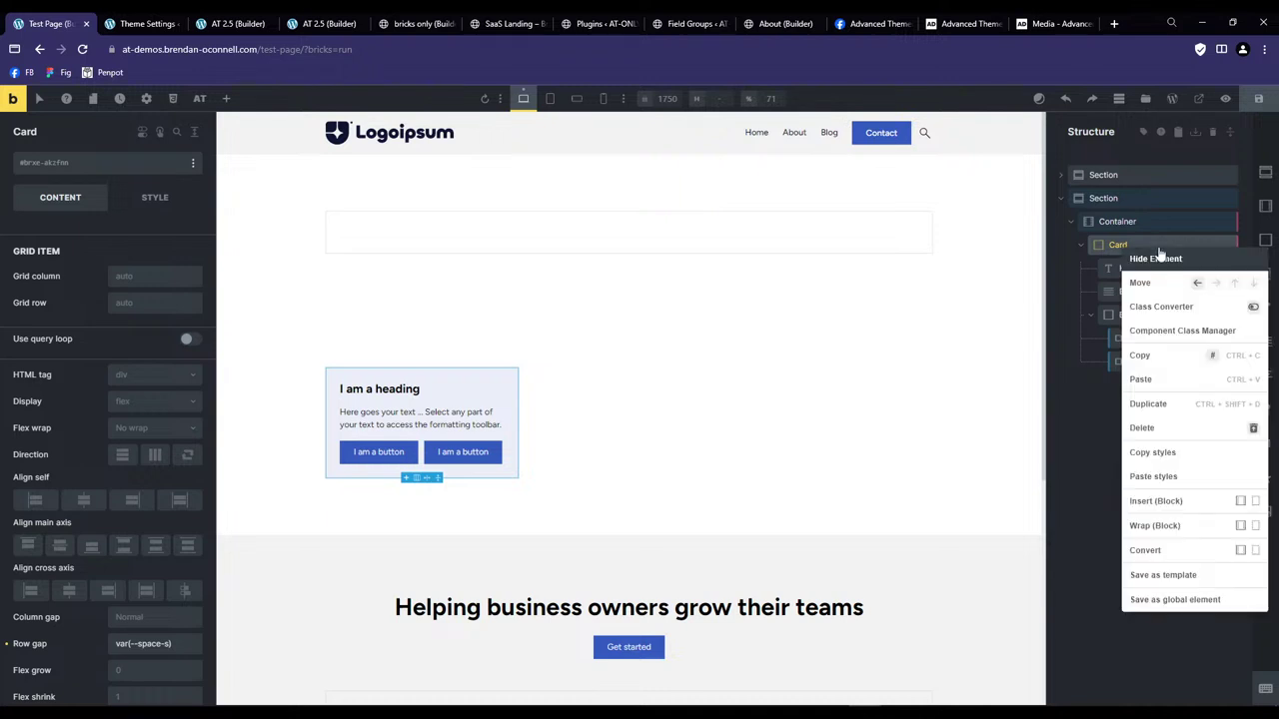
{"action": "left_click", "coordinate": [1161, 313]}
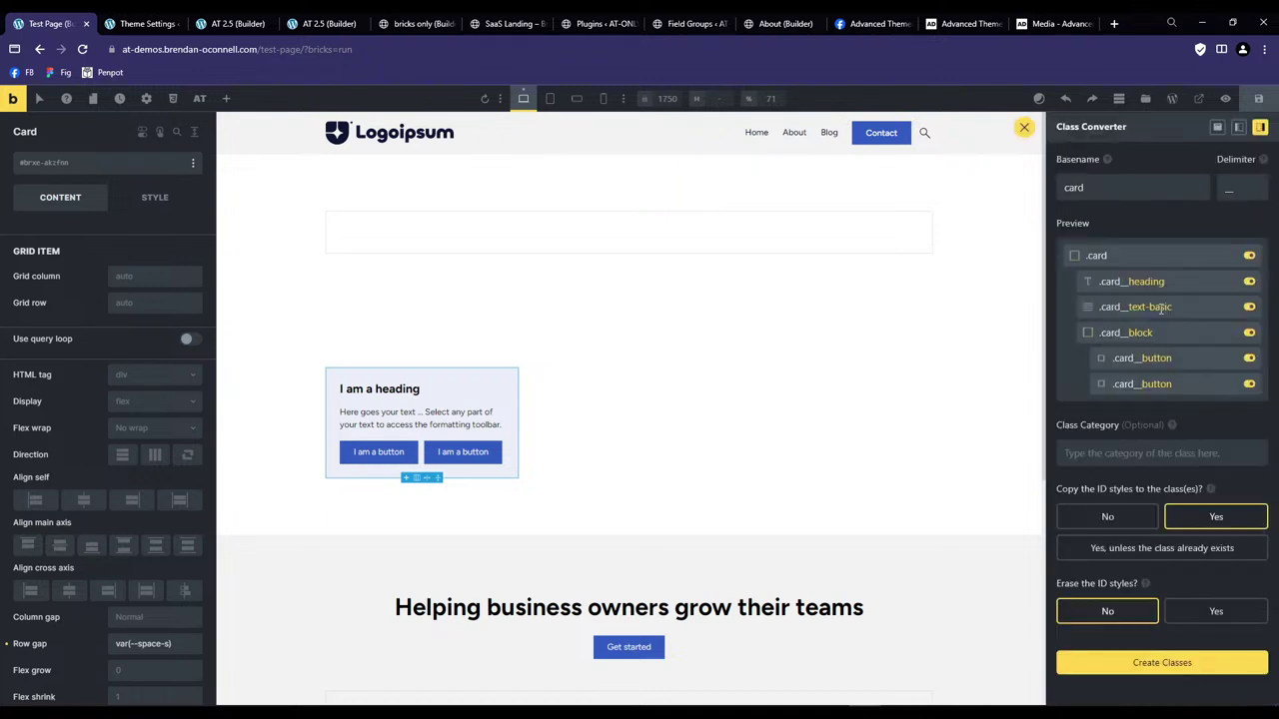
{"action": "double_click", "coordinate": [1108, 187]}
{"action": "type", "text": "bem"}
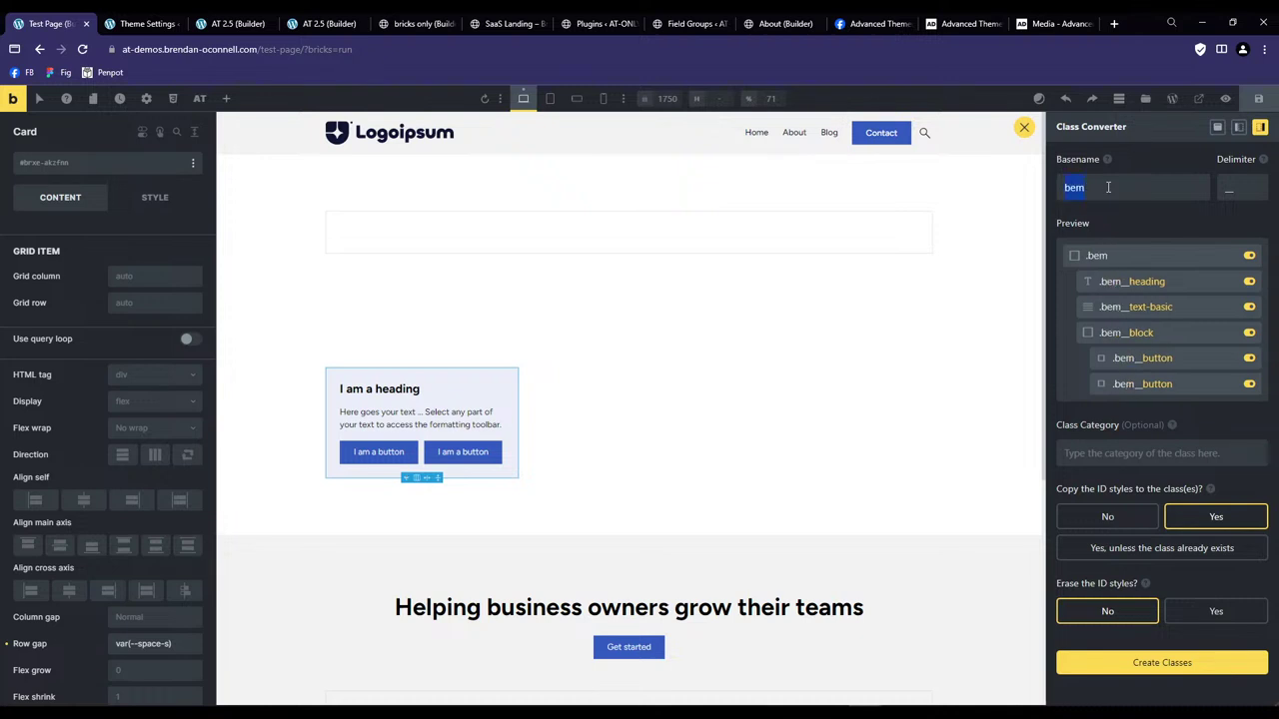
{"action": "type", "text": "-car"}
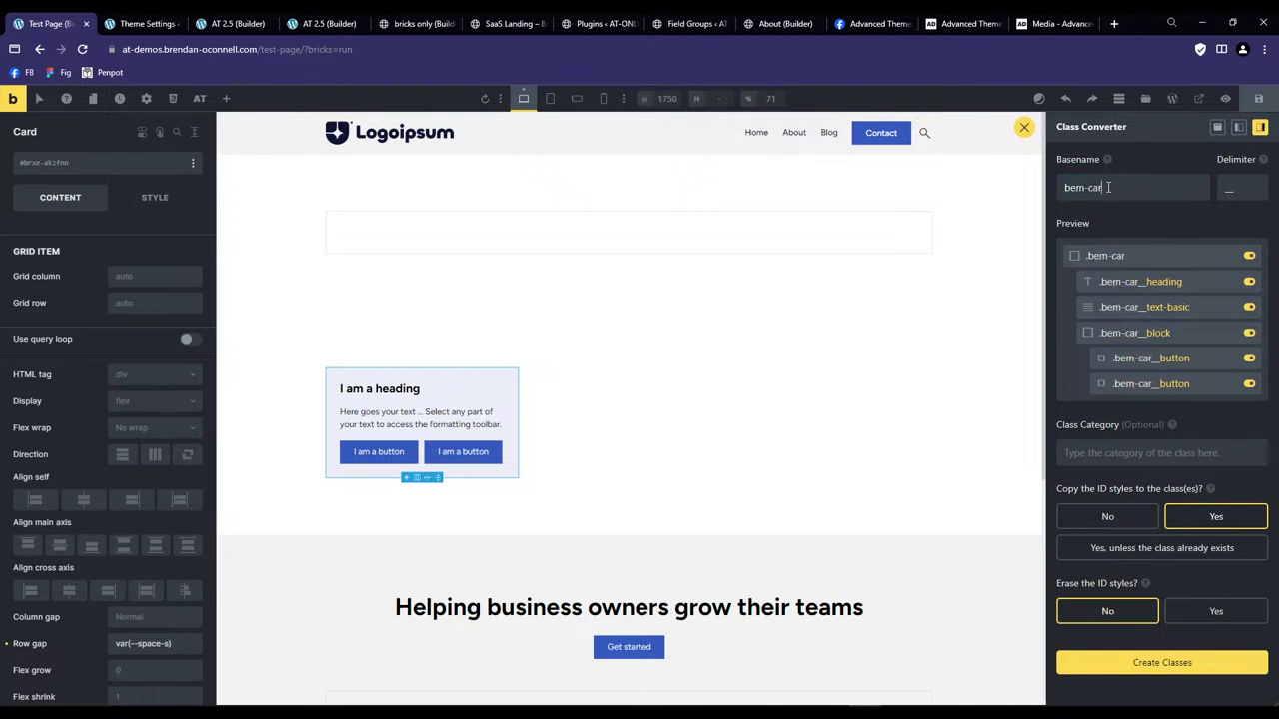
{"action": "type", "text": "d"}
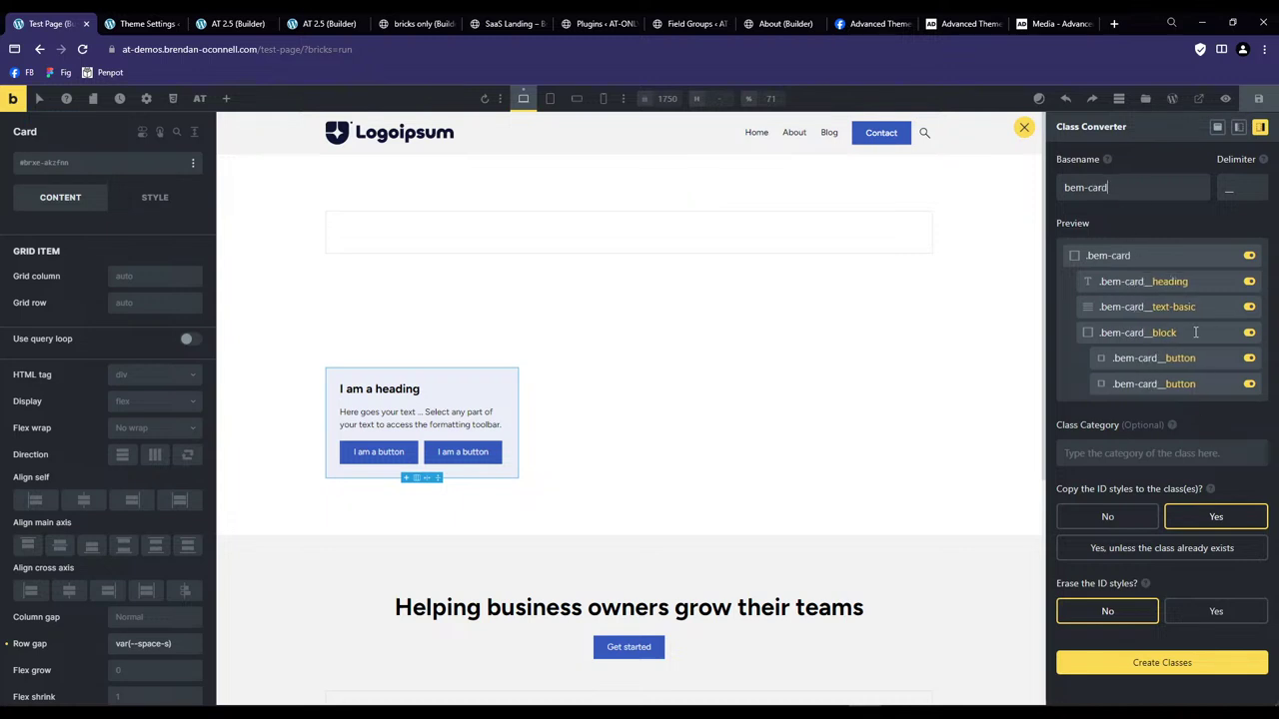
In the class preview, rename text-basic to desc and block to cta, and exclude the cta block and both buttons.
{"action": "left_click_drag", "start_coordinate": [1195, 311], "coordinate": [1151, 311]}
{"action": "type", "text": "desc"}
{"action": "double_click", "coordinate": [1192, 333]}
{"action": "type", "text": "cta"}
{"action": "left_click", "coordinate": [1250, 358]}
{"action": "left_click", "coordinate": [1249, 385]}
{"action": "left_click", "coordinate": [1249, 333]}
Choose to erase the ID styles, create the bem-card classes, and close the Class Converter.
{"action": "left_click", "coordinate": [1216, 611]}
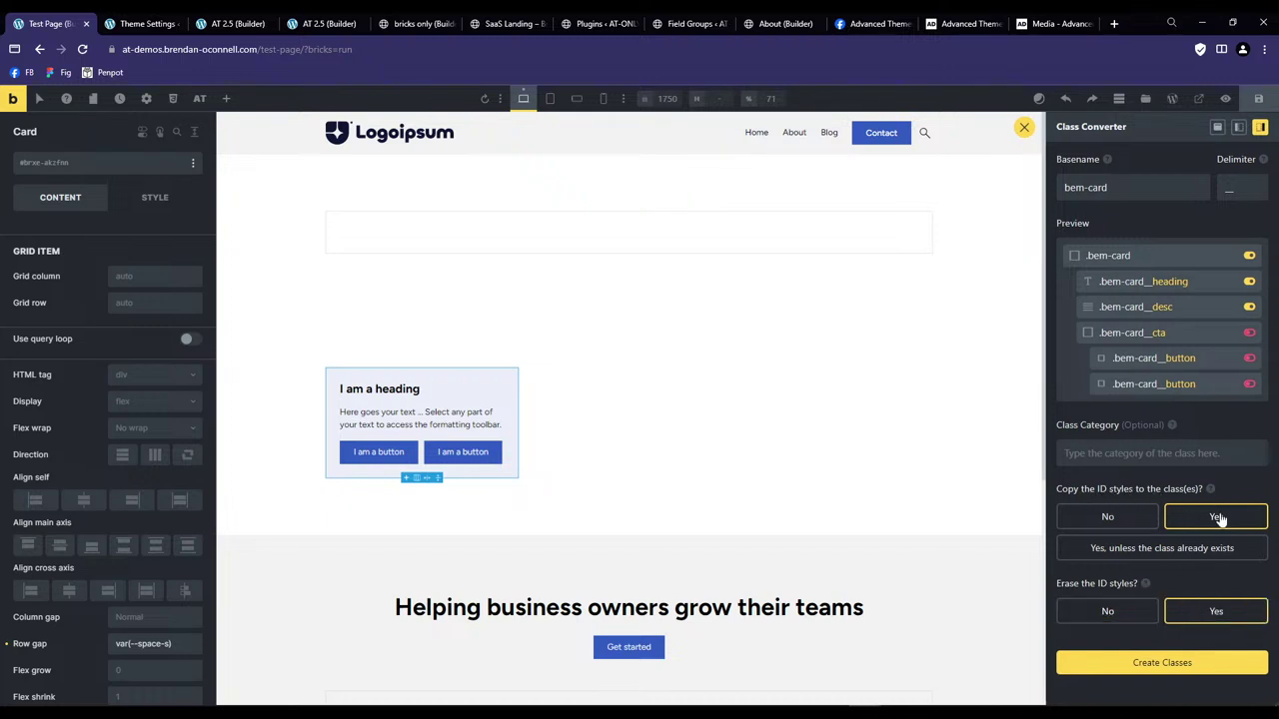
{"action": "left_click", "coordinate": [1177, 666]}
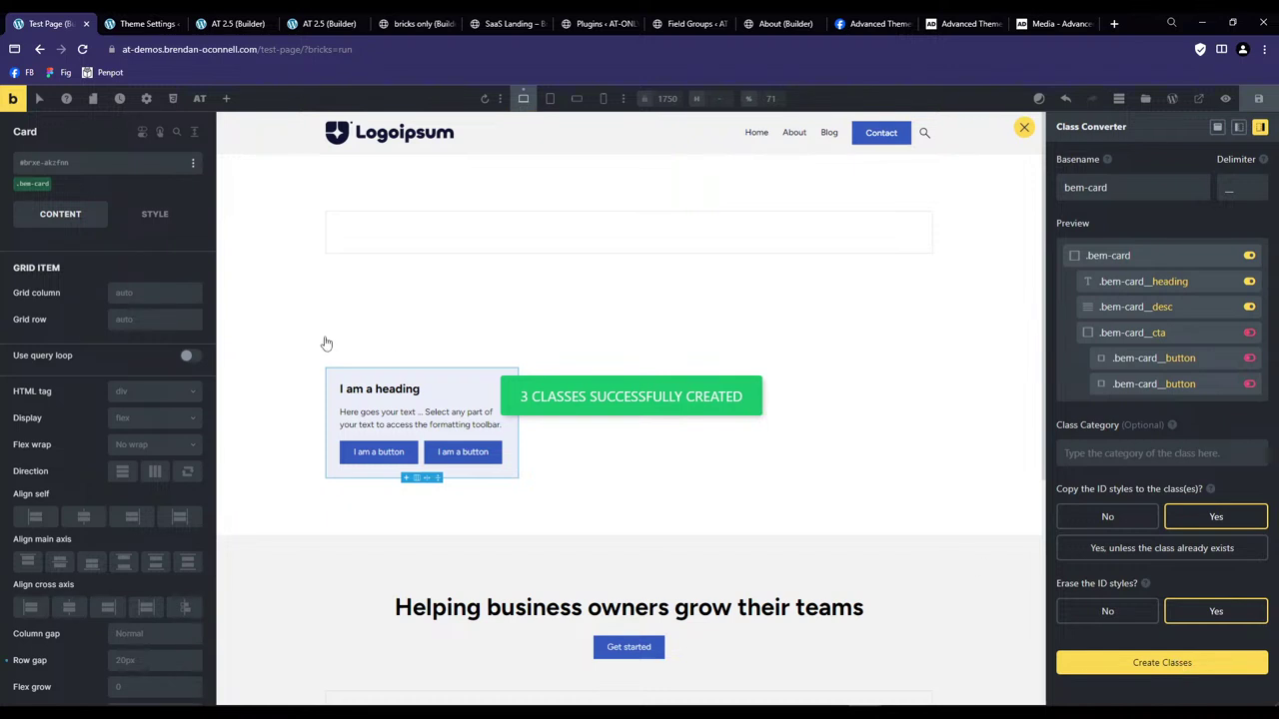
{"action": "left_click", "coordinate": [1024, 127]}
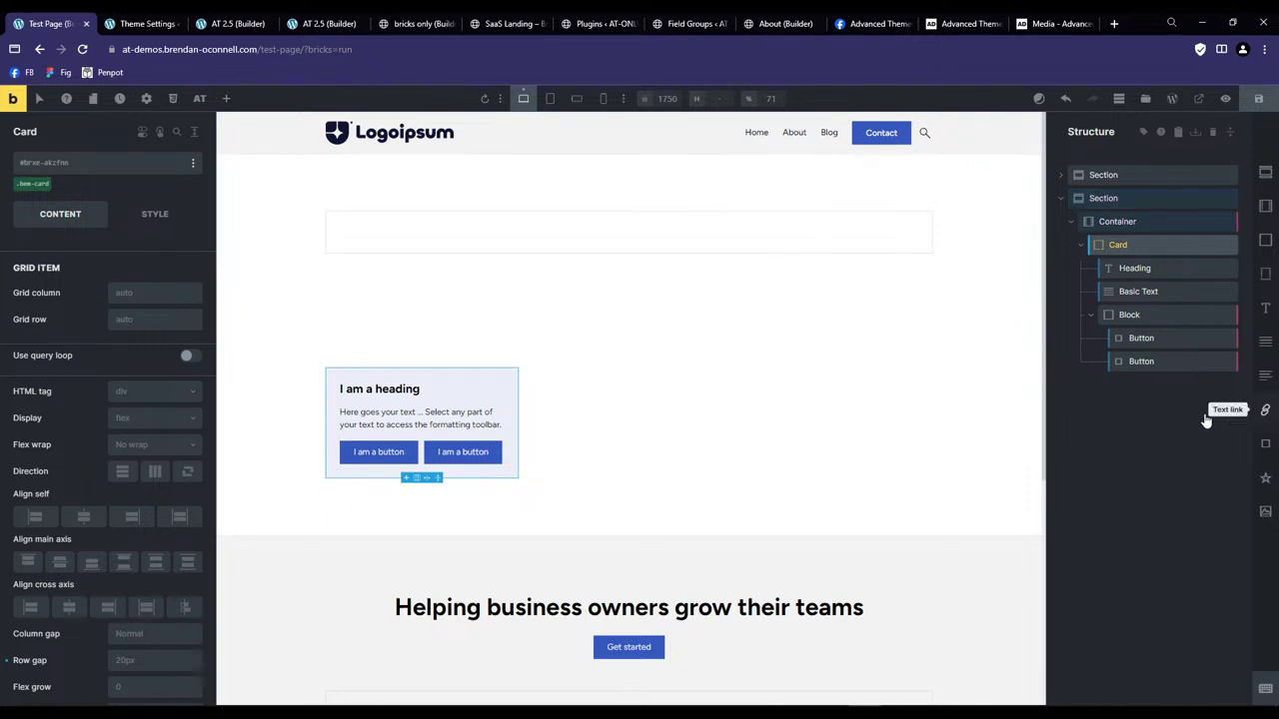
Examine the available modes in the Card's Automatic.css BEM class generator and close it without applying anything.
{"action": "key", "text": "Escape"}
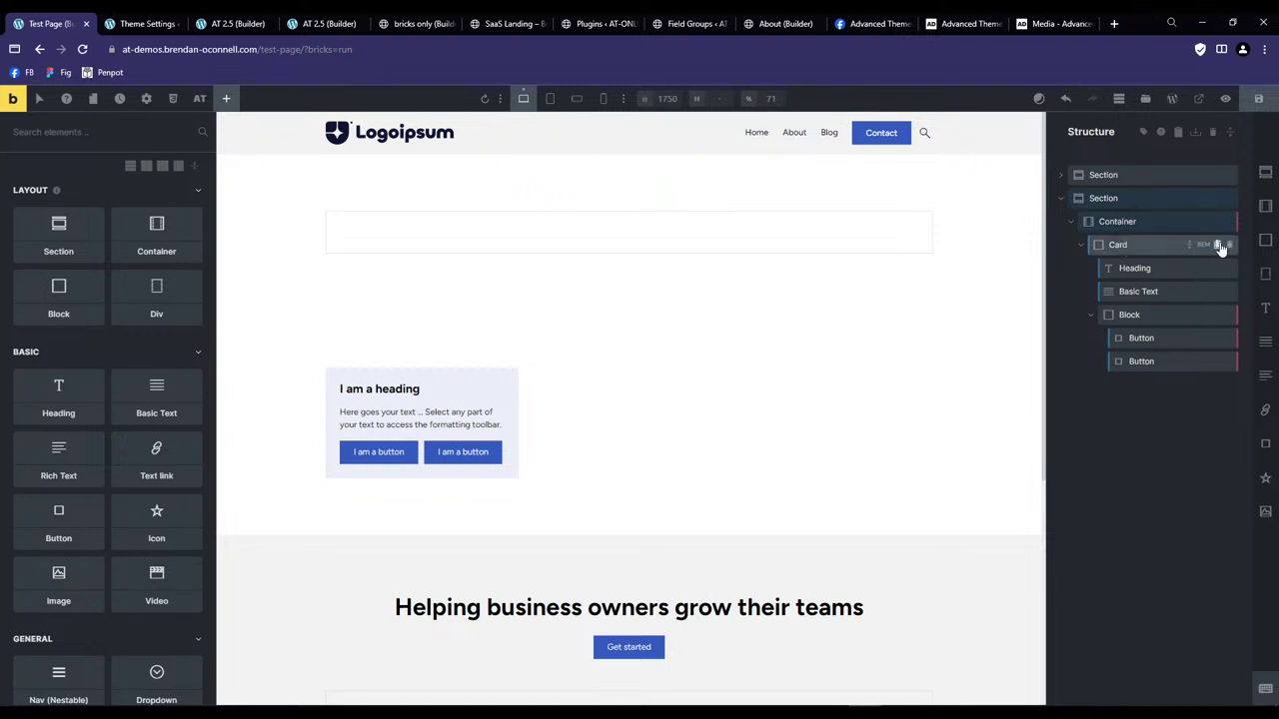
{"action": "left_click", "coordinate": [1219, 246]}
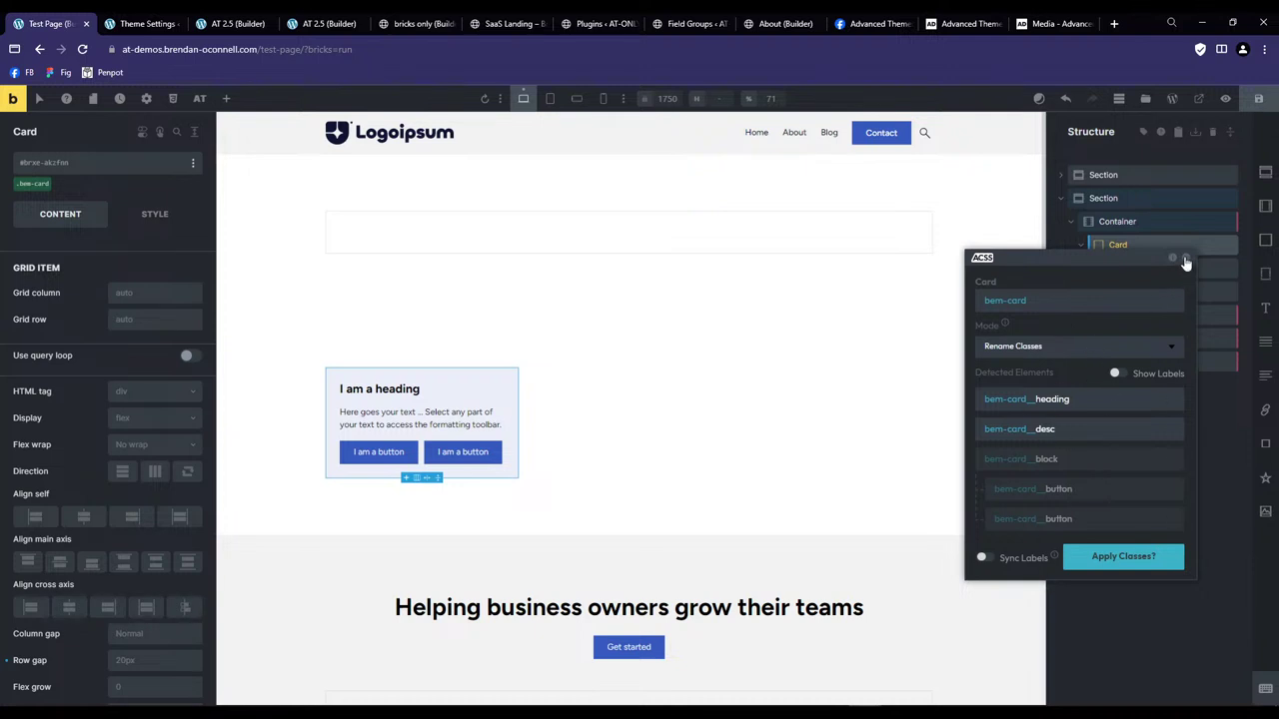
{"action": "left_click", "coordinate": [1139, 347]}
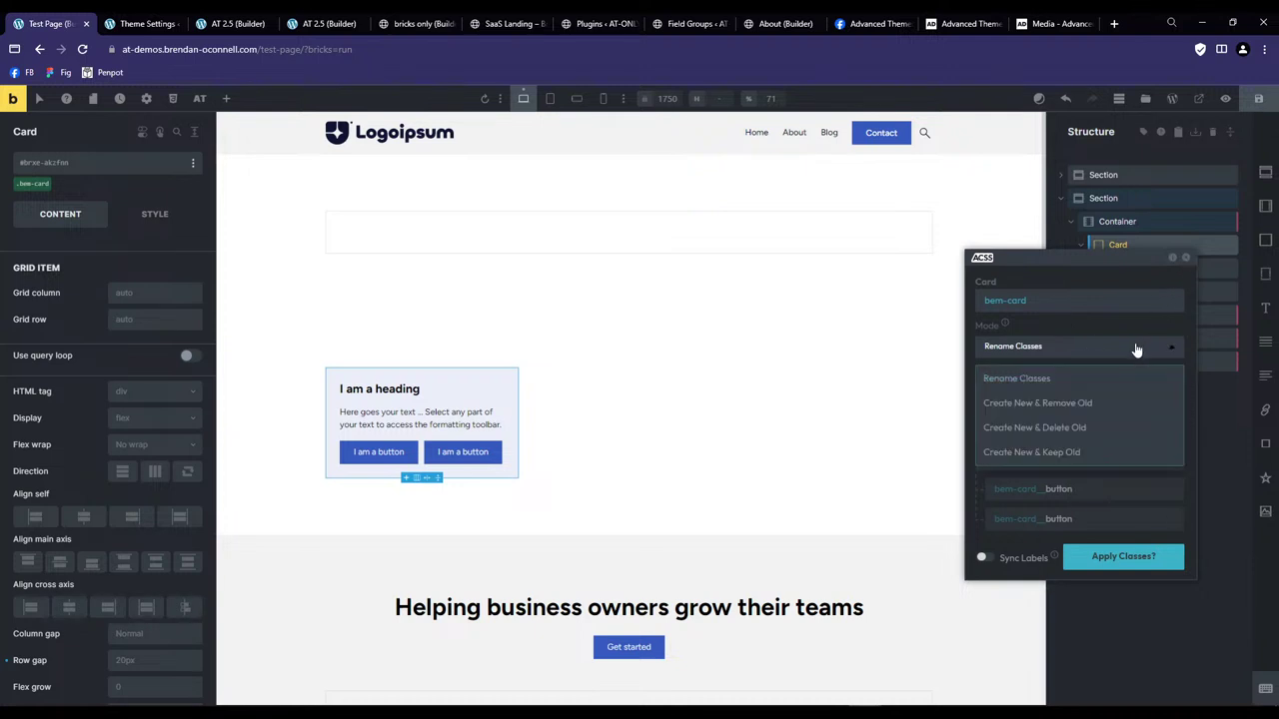
{"action": "left_click", "coordinate": [1186, 258]}
{"action": "left_click", "coordinate": [1165, 466]}
{"action": "left_click", "coordinate": [1148, 251]}
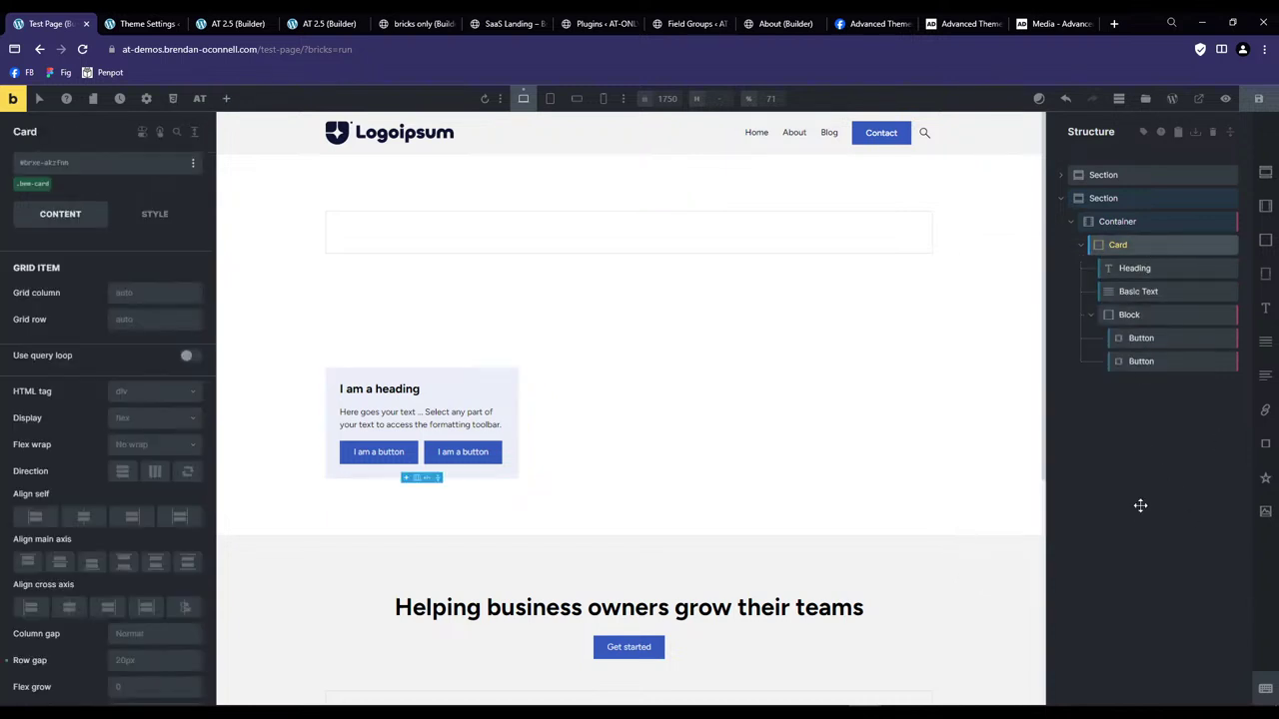
{"action": "left_click", "coordinate": [1139, 512]}
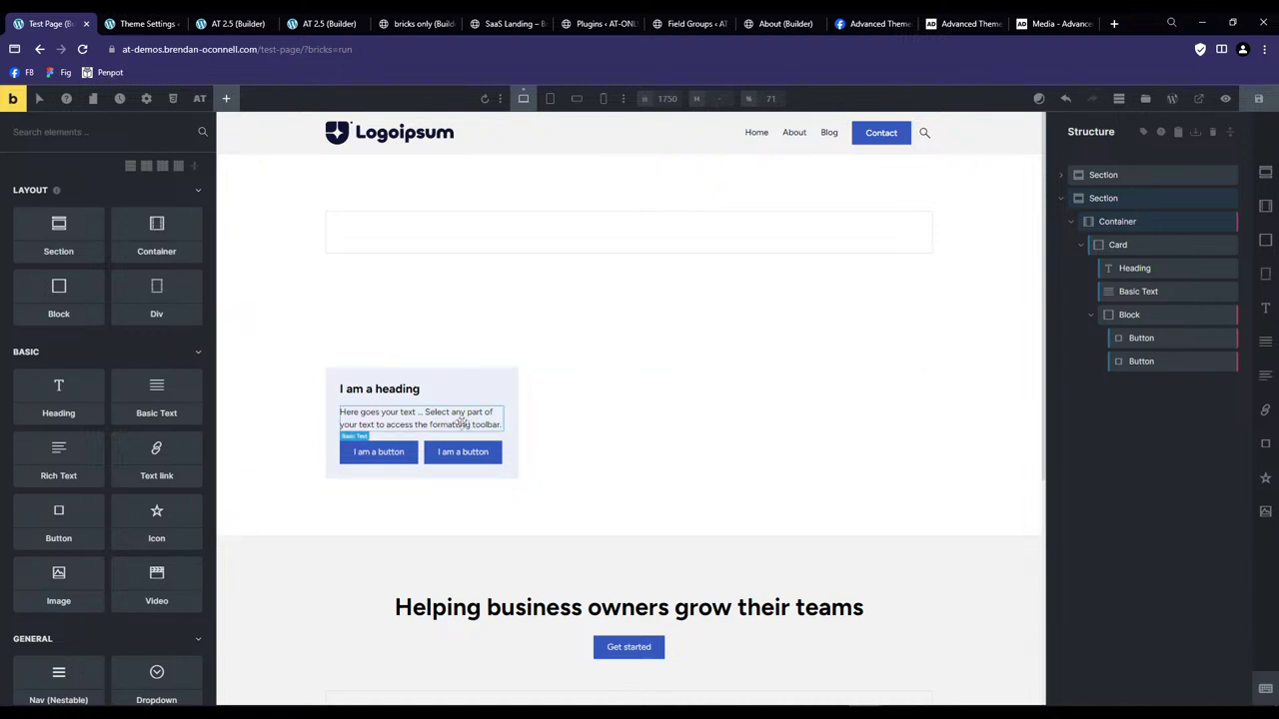
Activate the Card's bem-card class for editing and duplicate the Card twice.
{"action": "left_click", "coordinate": [512, 402]}
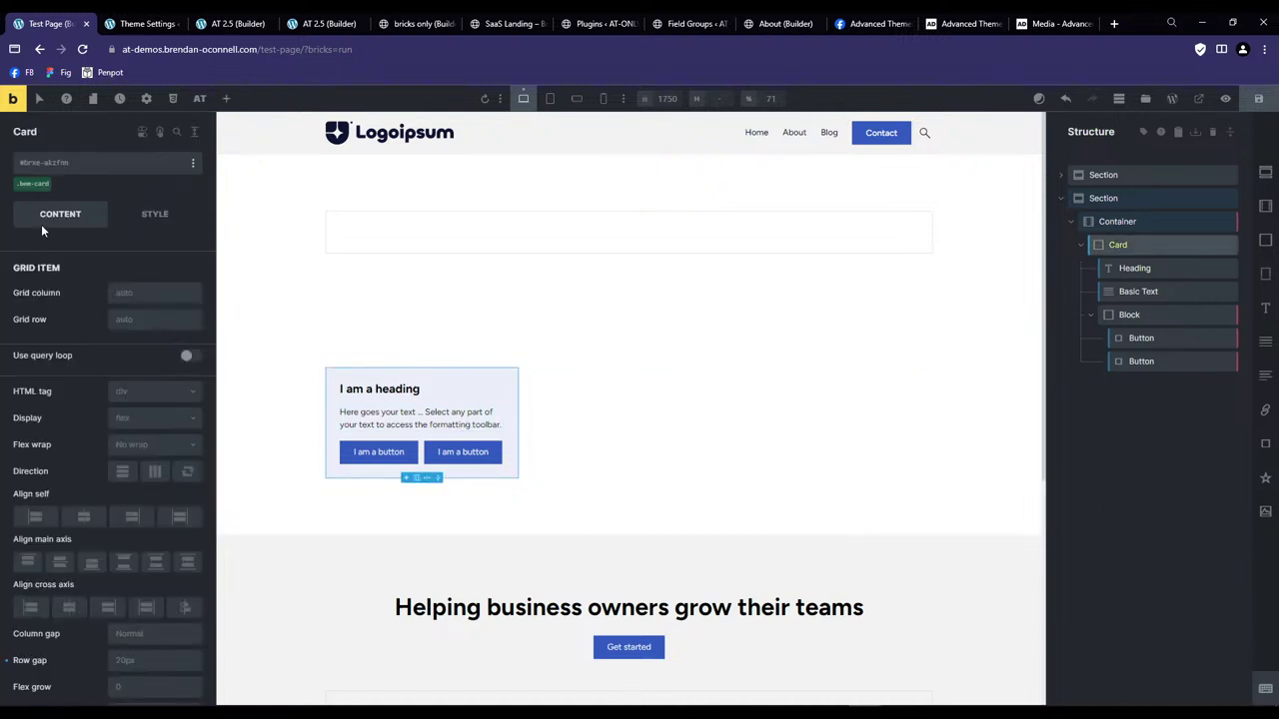
{"action": "left_click", "coordinate": [33, 184]}
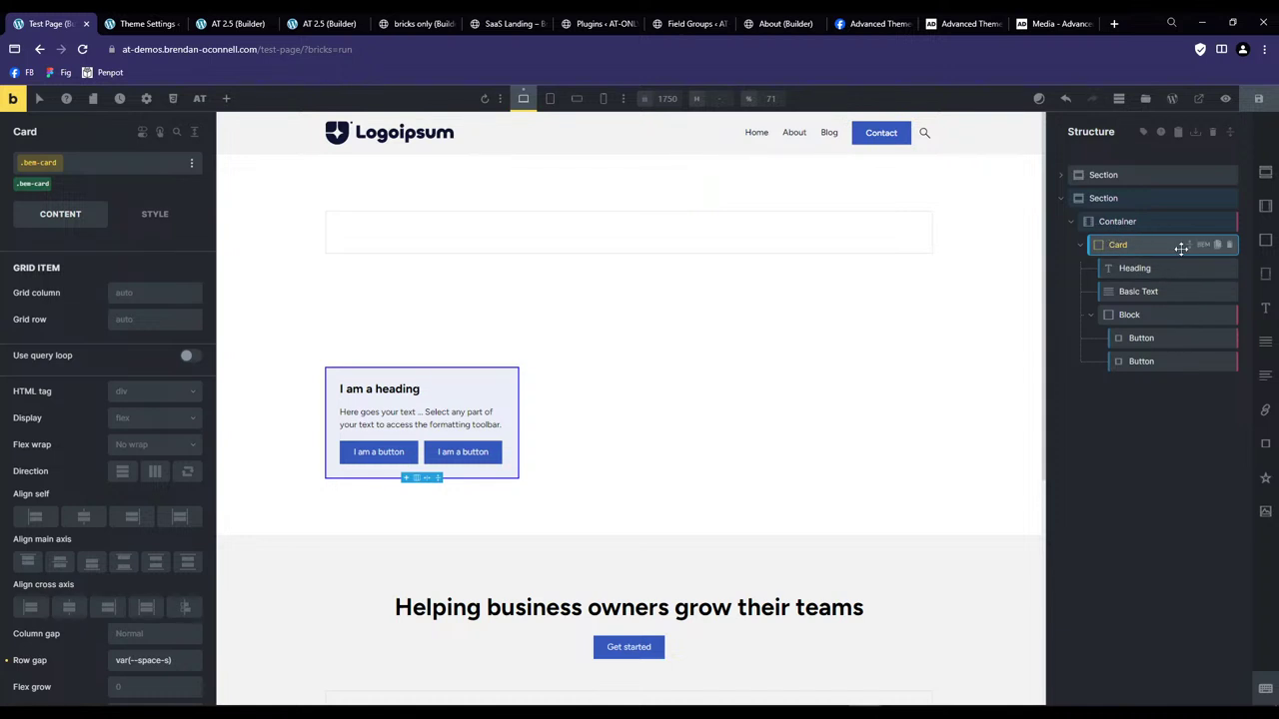
{"action": "left_click", "coordinate": [1217, 244]}
{"action": "left_click", "coordinate": [1217, 244]}
Check the bem-card class on both duplicated cards, expand the last card's children, and return to the first Card.
{"action": "left_click", "coordinate": [1139, 385], "text": "shift"}
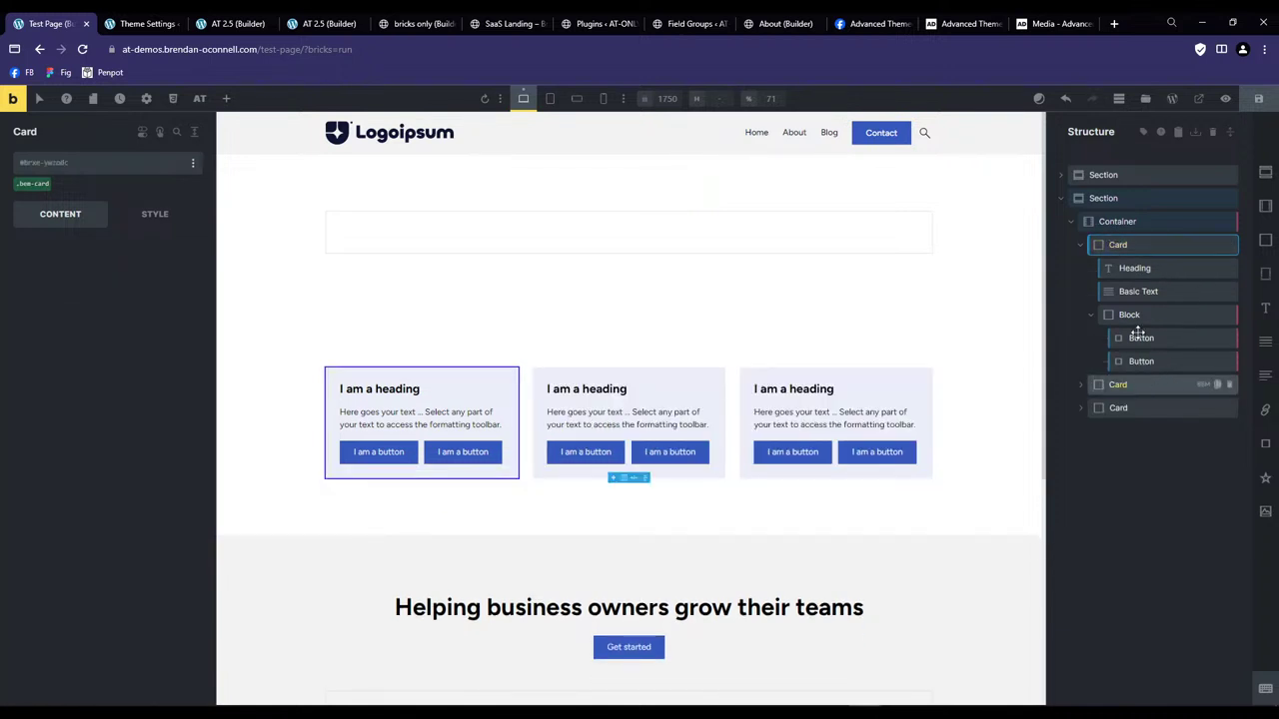
{"action": "left_click", "coordinate": [1149, 406], "text": "shift"}
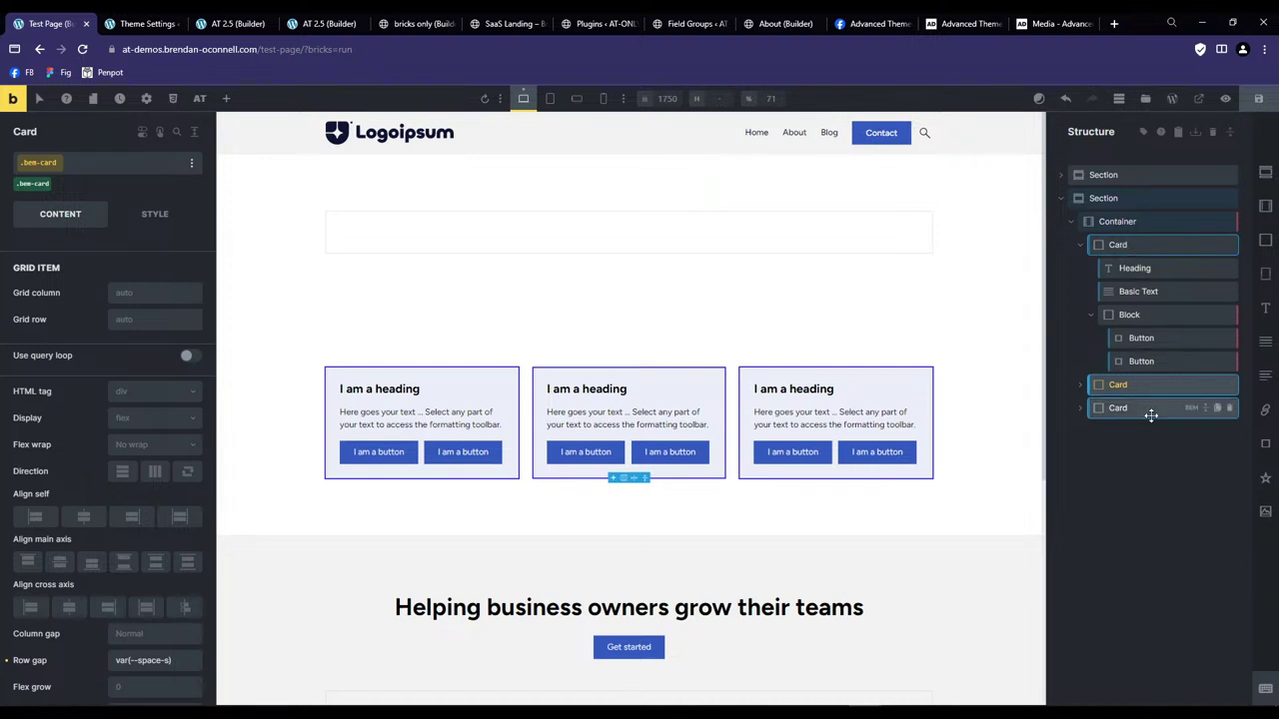
{"action": "left_click", "coordinate": [1149, 410]}
{"action": "left_click", "coordinate": [1080, 408]}
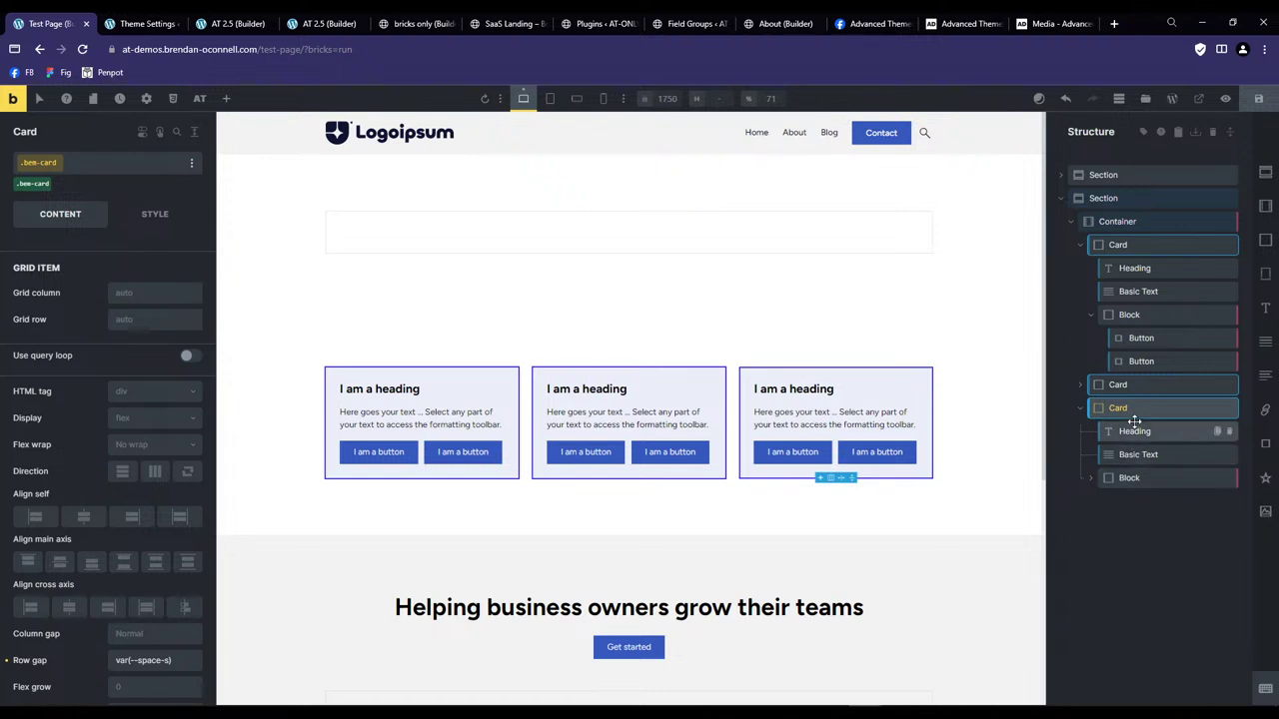
{"action": "left_click", "coordinate": [1137, 245]}
Enter space-s as the value to replace in the Card's Find & Replace Styles dialog and close the dialog.
{"action": "right_click", "coordinate": [1140, 248]}
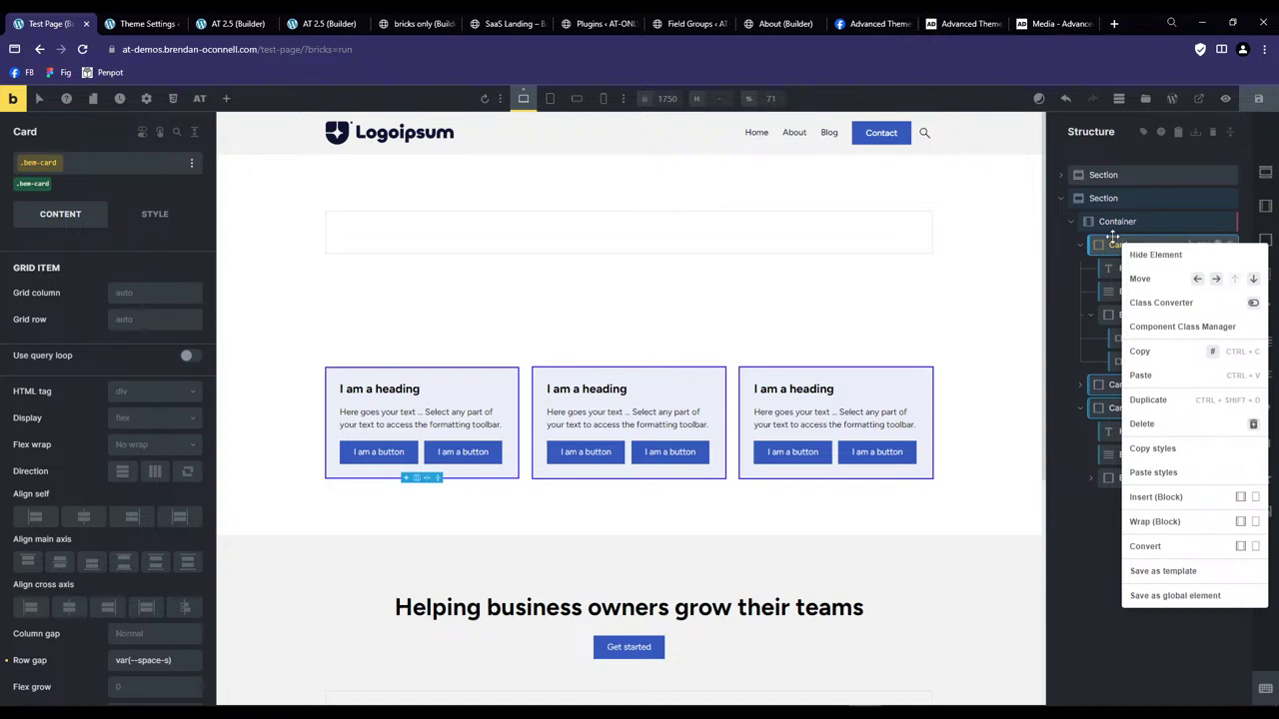
{"action": "left_click", "coordinate": [1099, 249]}
{"action": "left_click", "coordinate": [192, 163]}
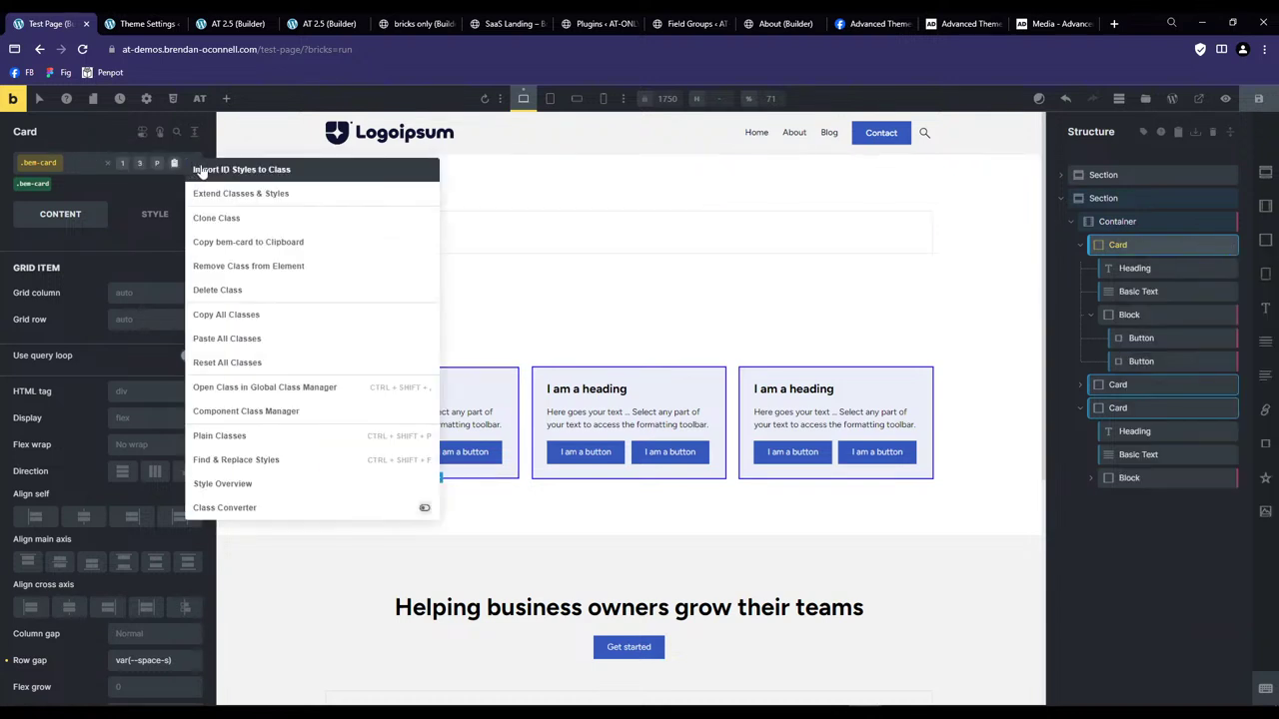
{"action": "left_click", "coordinate": [289, 462]}
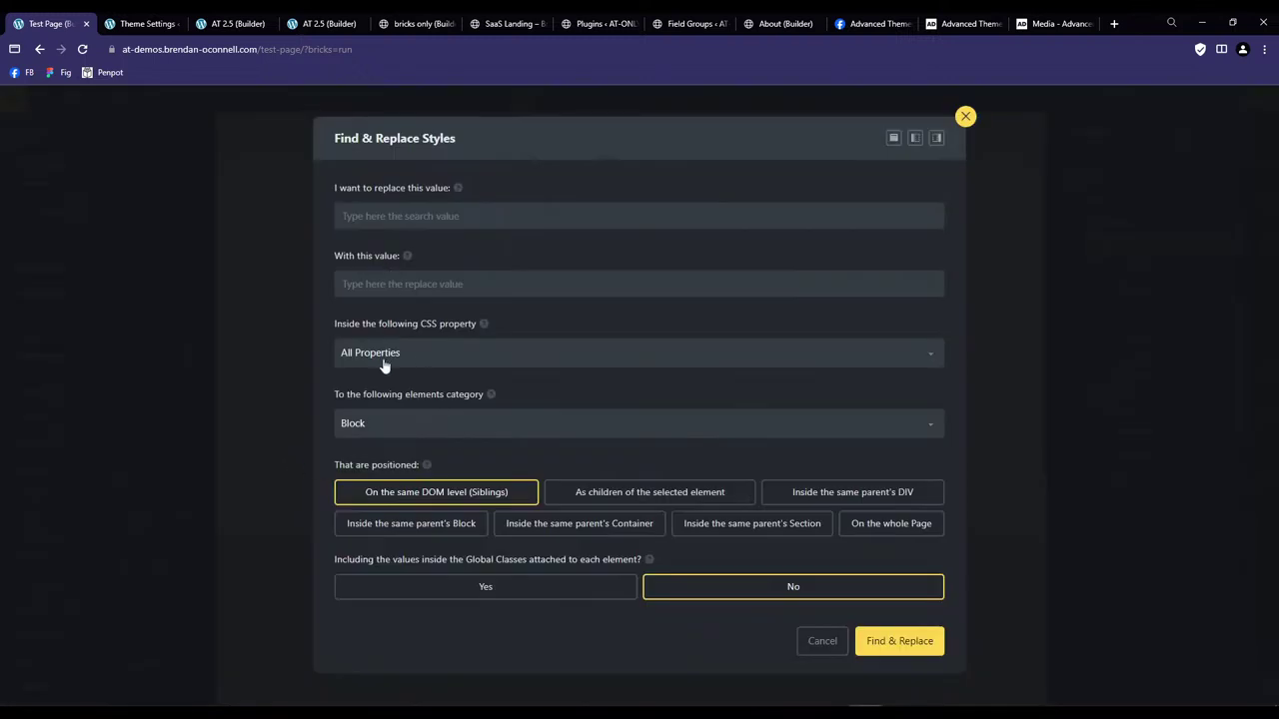
{"action": "left_click", "coordinate": [411, 218]}
{"action": "type", "text": "space-x"}
{"action": "key", "text": "ctrl+a"}
{"action": "left_click", "coordinate": [966, 116]}
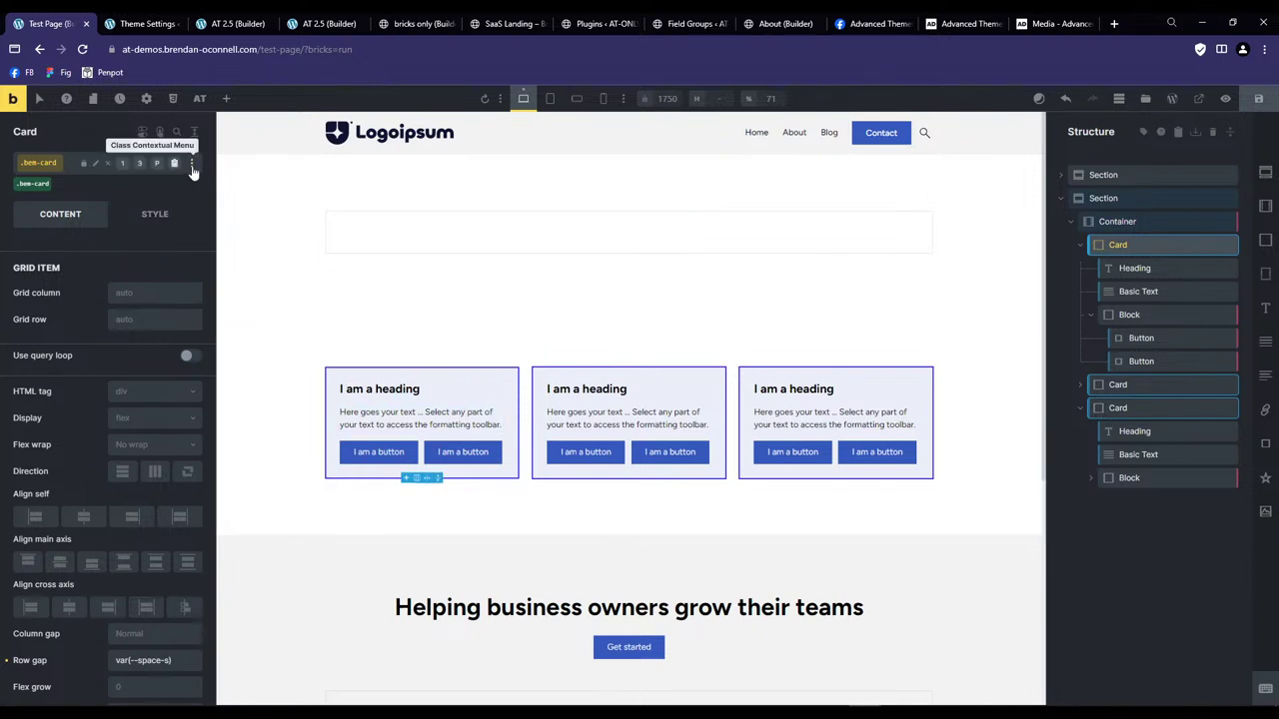
Replace space-s with space-m in all properties of the sibling blocks, including global classes, and check the row gap.
{"action": "right_click", "coordinate": [139, 162]}
{"action": "left_click", "coordinate": [237, 462]}
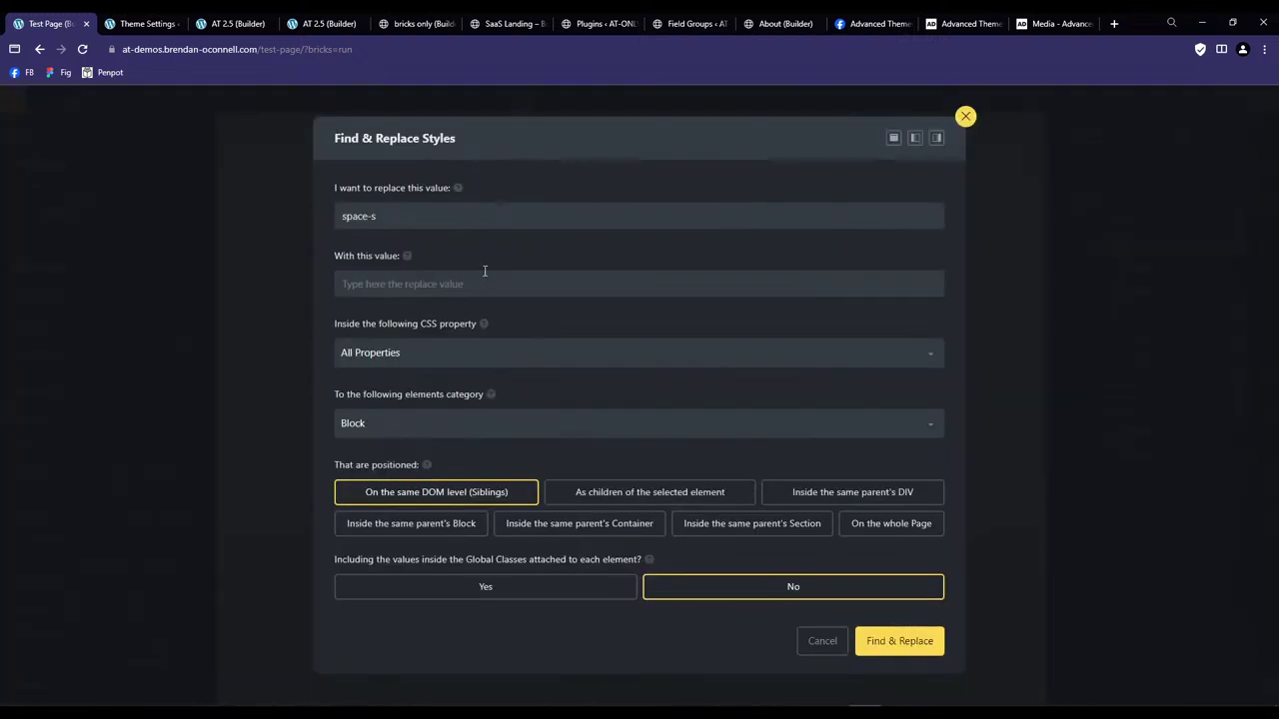
{"action": "left_click", "coordinate": [397, 286]}
{"action": "type", "text": "space-m"}
{"action": "left_click", "coordinate": [502, 582]}
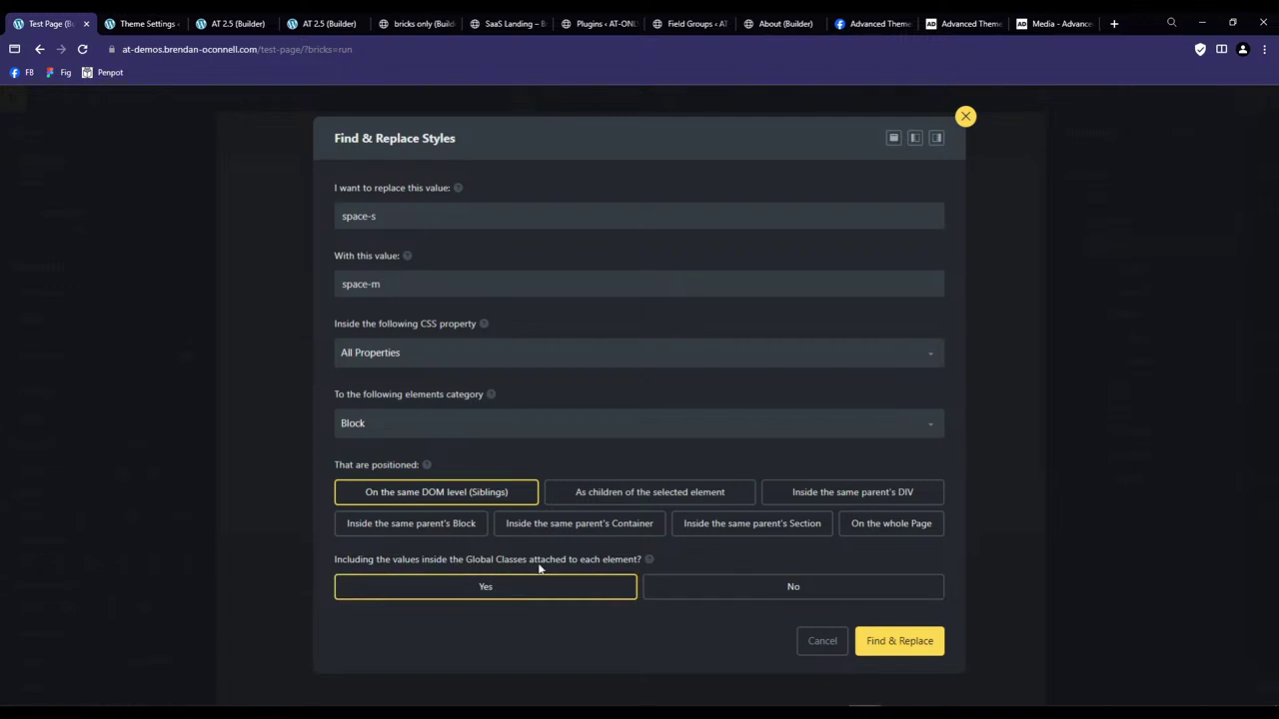
{"action": "left_click", "coordinate": [923, 641]}
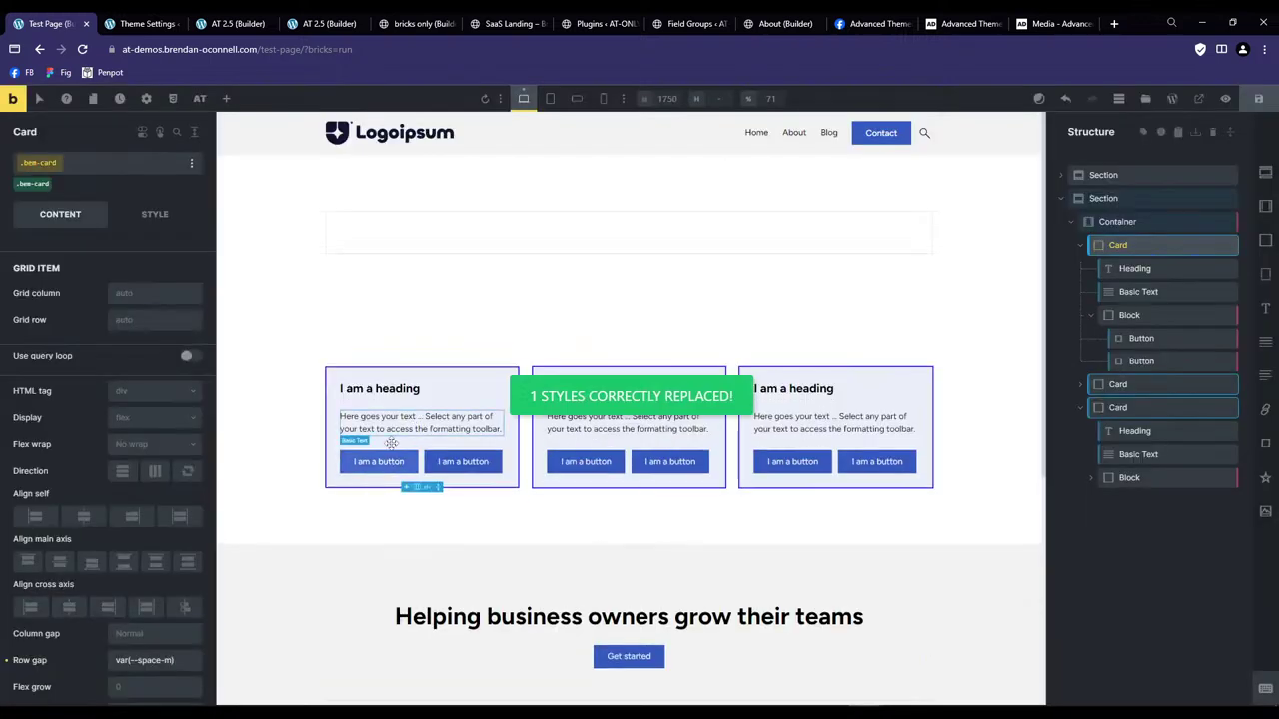
{"action": "double_click", "coordinate": [172, 660]}
{"action": "left_click", "coordinate": [181, 660]}
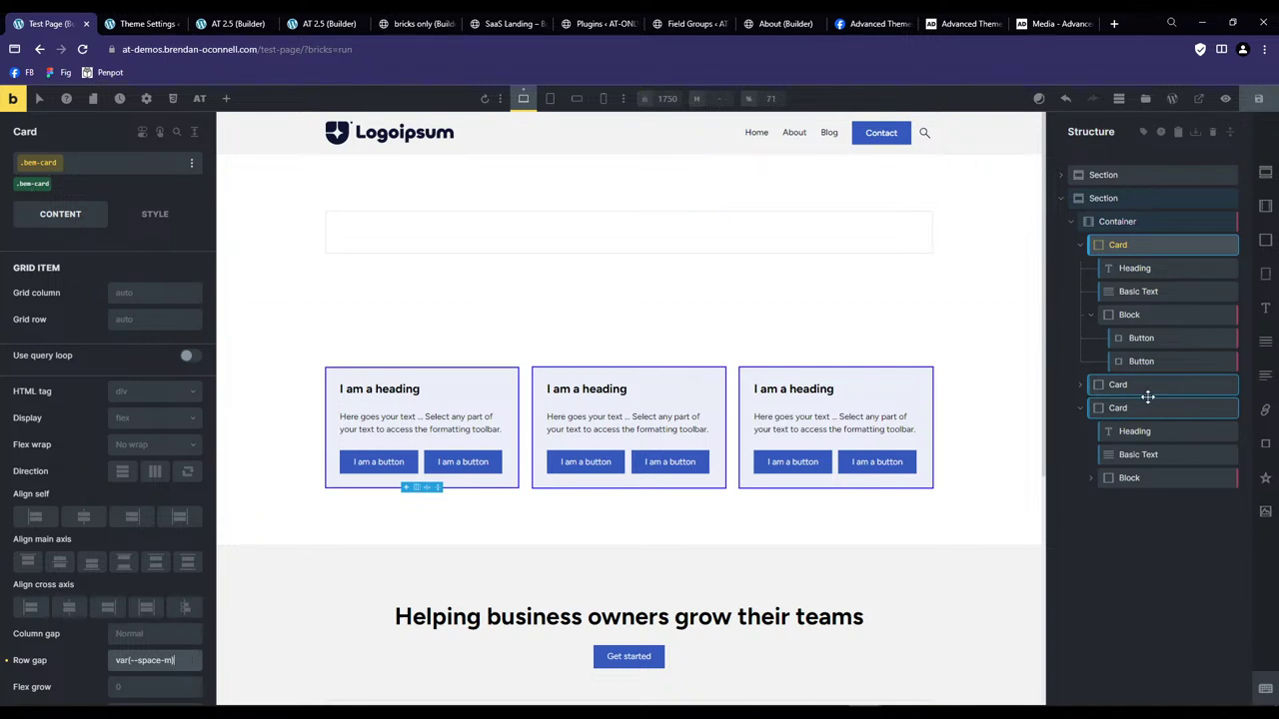
Set the padding of the first card's bem-card__heading class to var(--space-xs) on all sides.
{"action": "left_click", "coordinate": [1126, 268]}
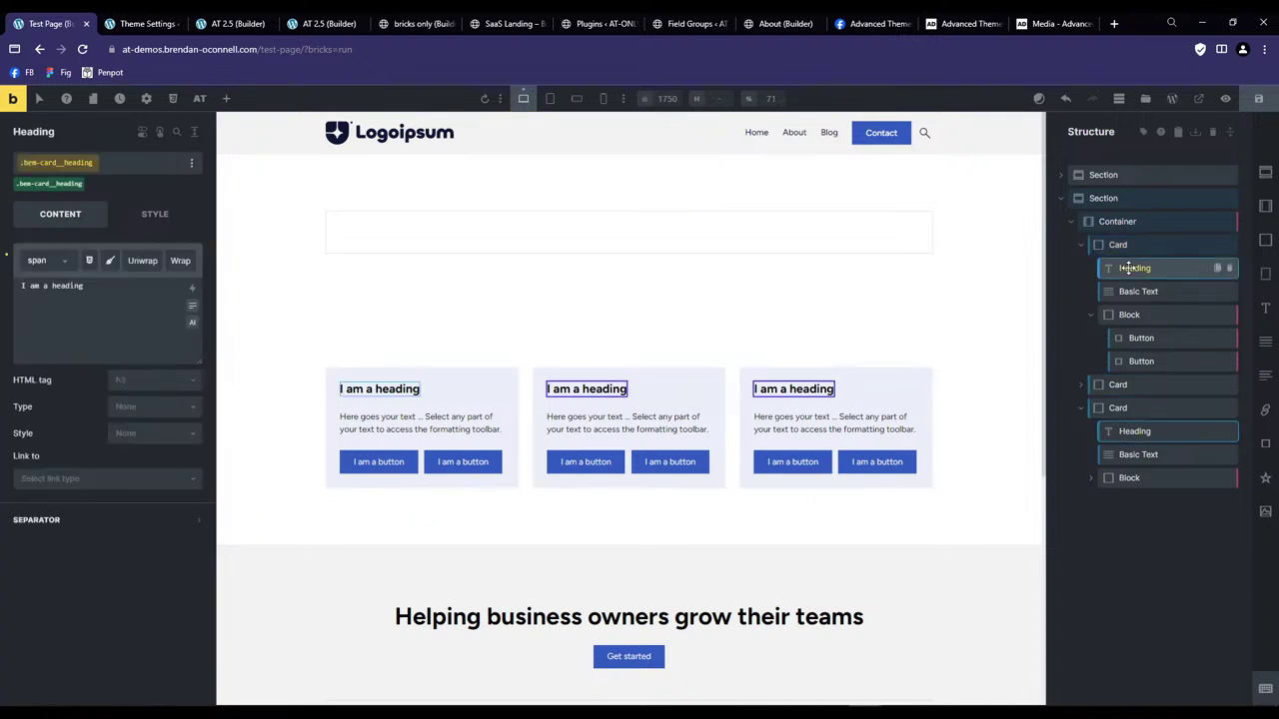
{"action": "left_click", "coordinate": [160, 215]}
{"action": "left_click", "coordinate": [160, 256]}
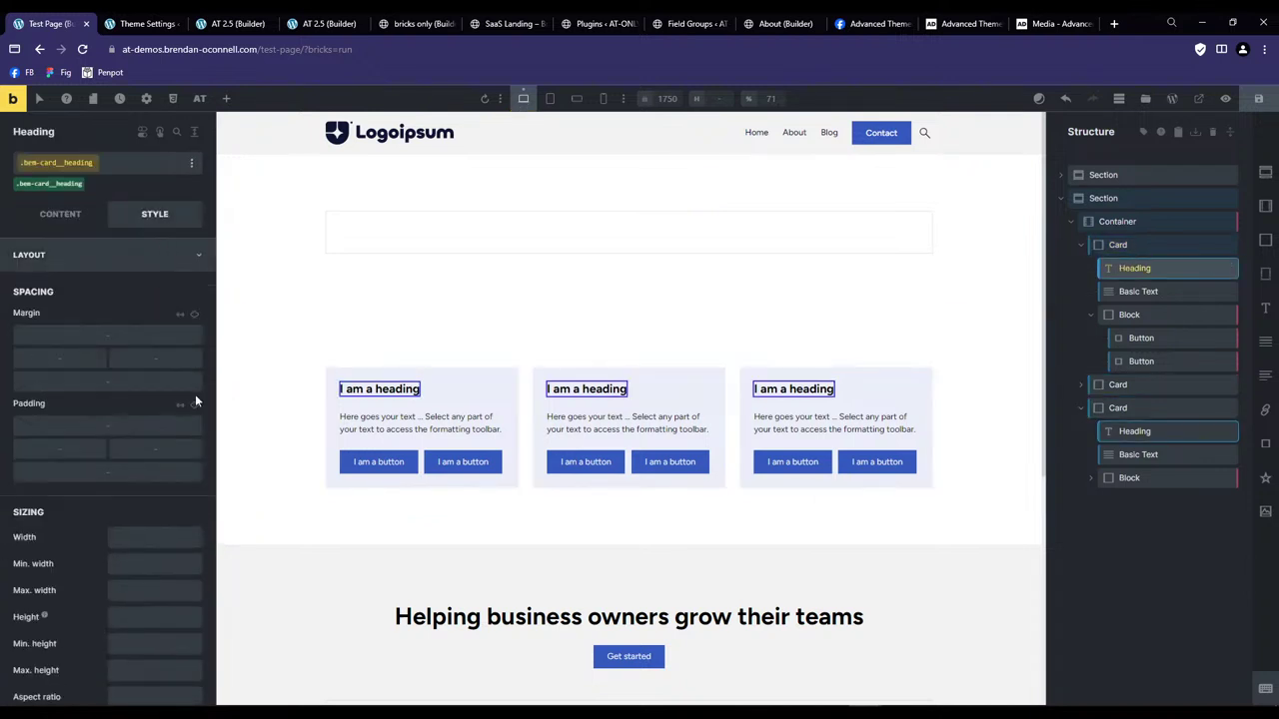
{"action": "left_click", "coordinate": [194, 404]}
{"action": "left_click", "coordinate": [60, 188]}
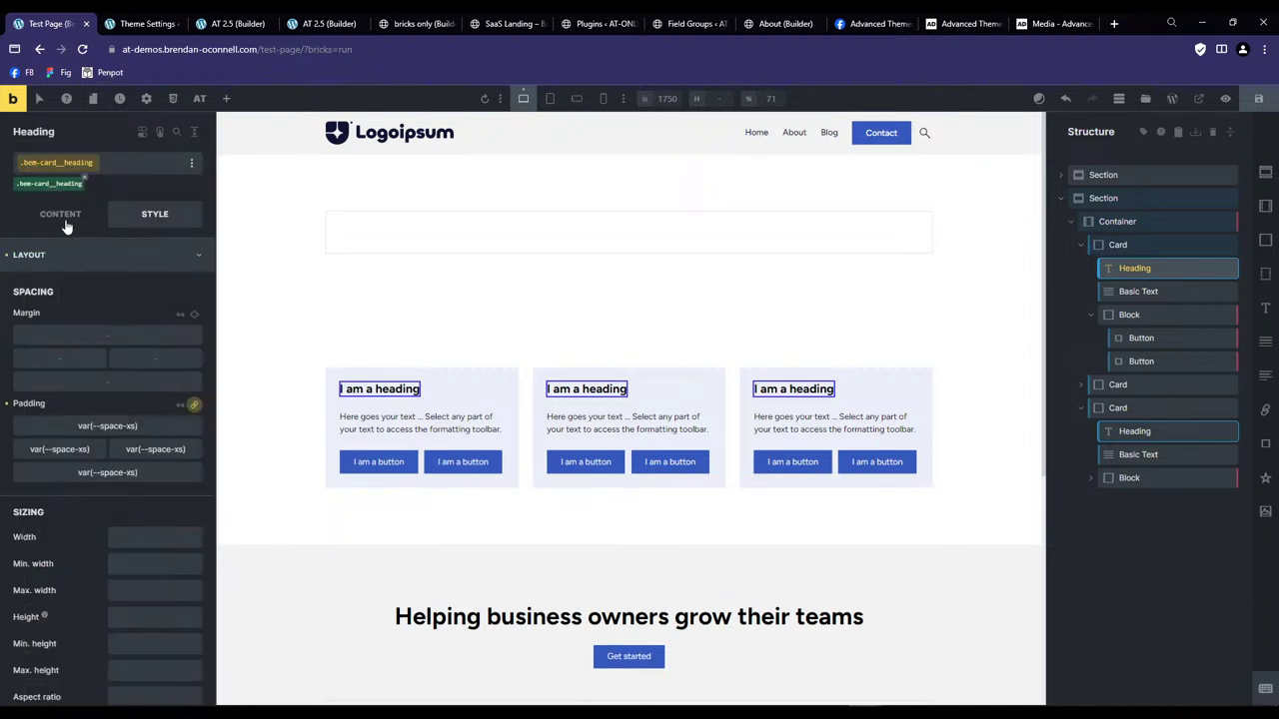
{"action": "left_click", "coordinate": [104, 257]}
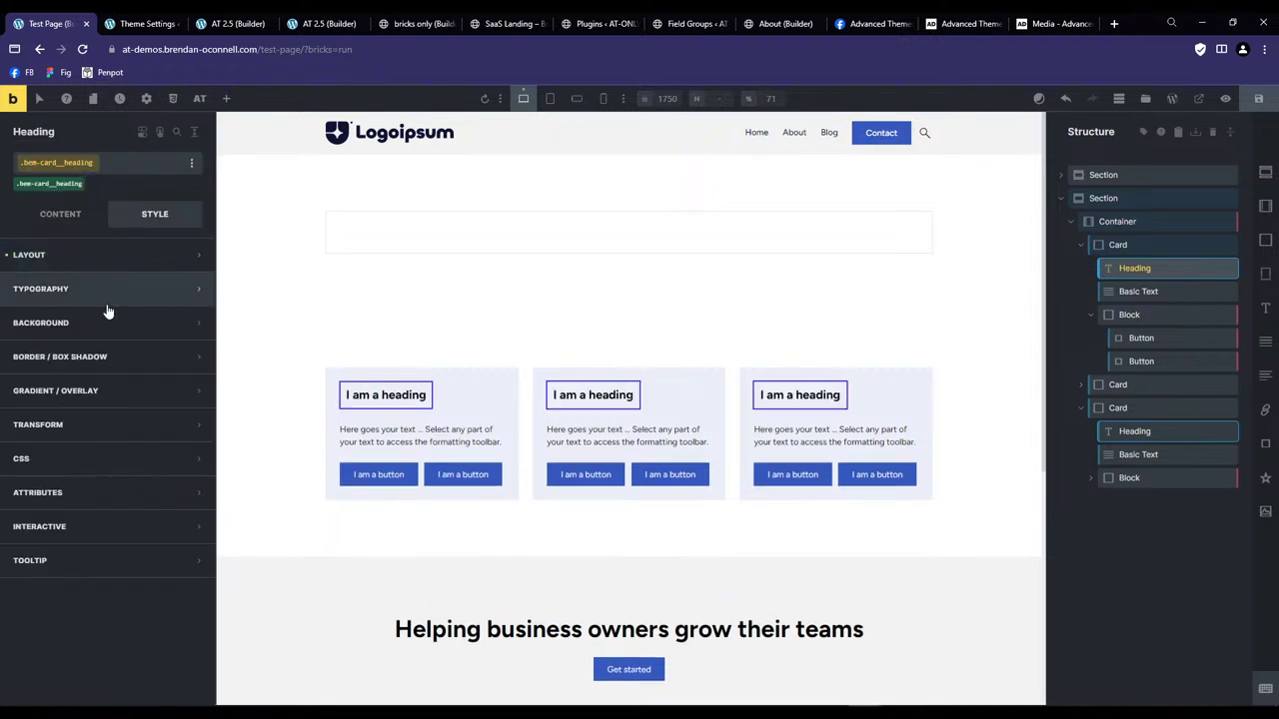
Set the bem-card__heading class's background to a blue Action color from the Automatic.css palette.
{"action": "left_click", "coordinate": [95, 325]}
{"action": "left_click", "coordinate": [190, 357]}
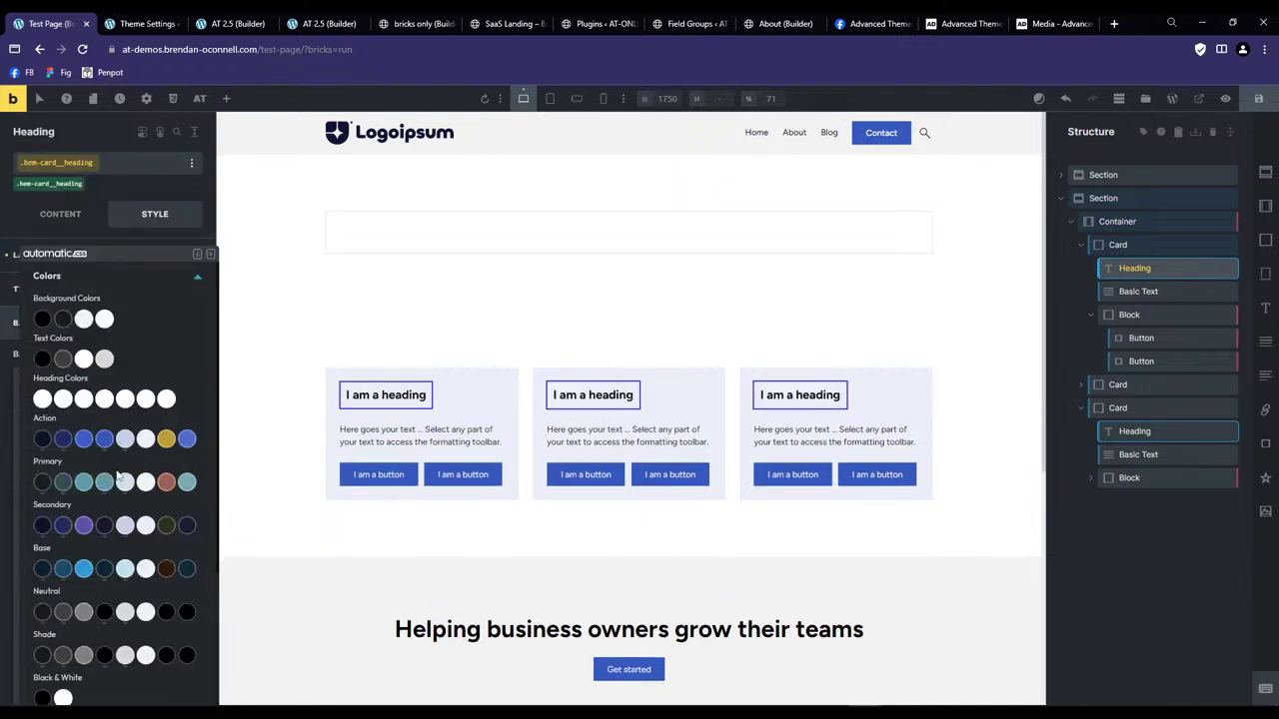
{"action": "left_click", "coordinate": [104, 439]}
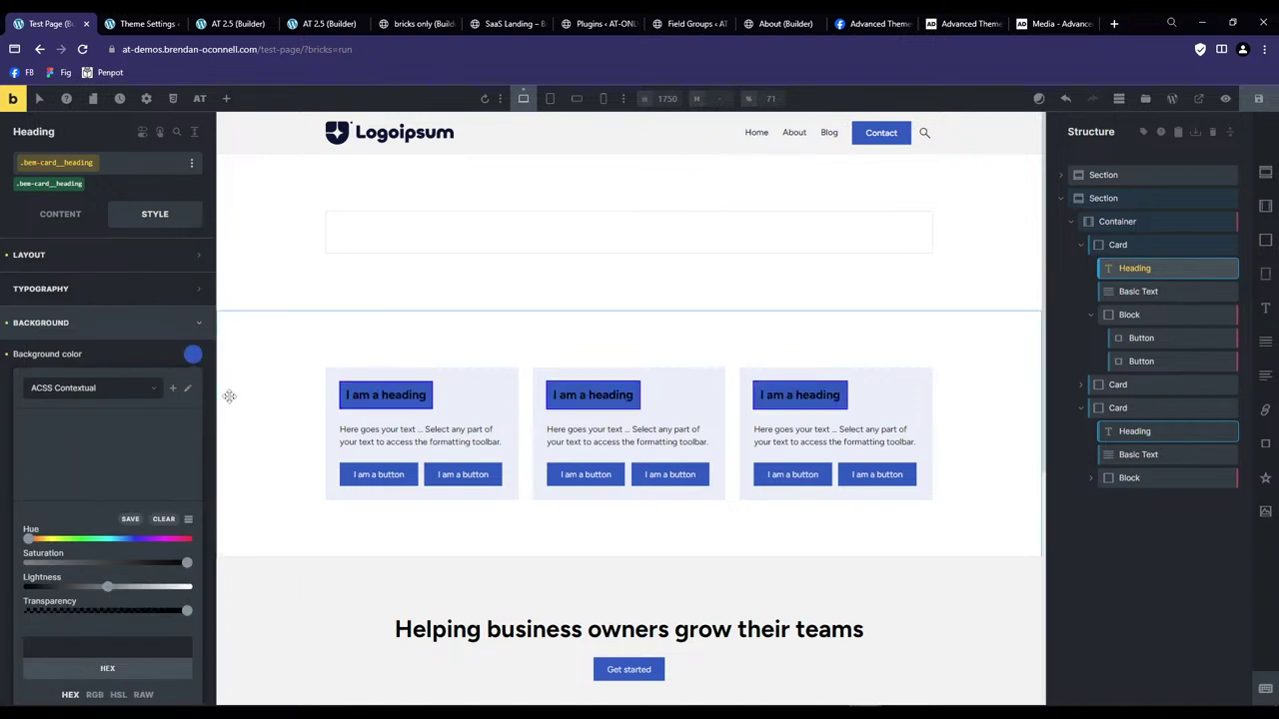
Set the bem-card__heading class's text color to a near-white shade and save the page.
{"action": "left_click", "coordinate": [93, 289]}
{"action": "left_click", "coordinate": [195, 320]}
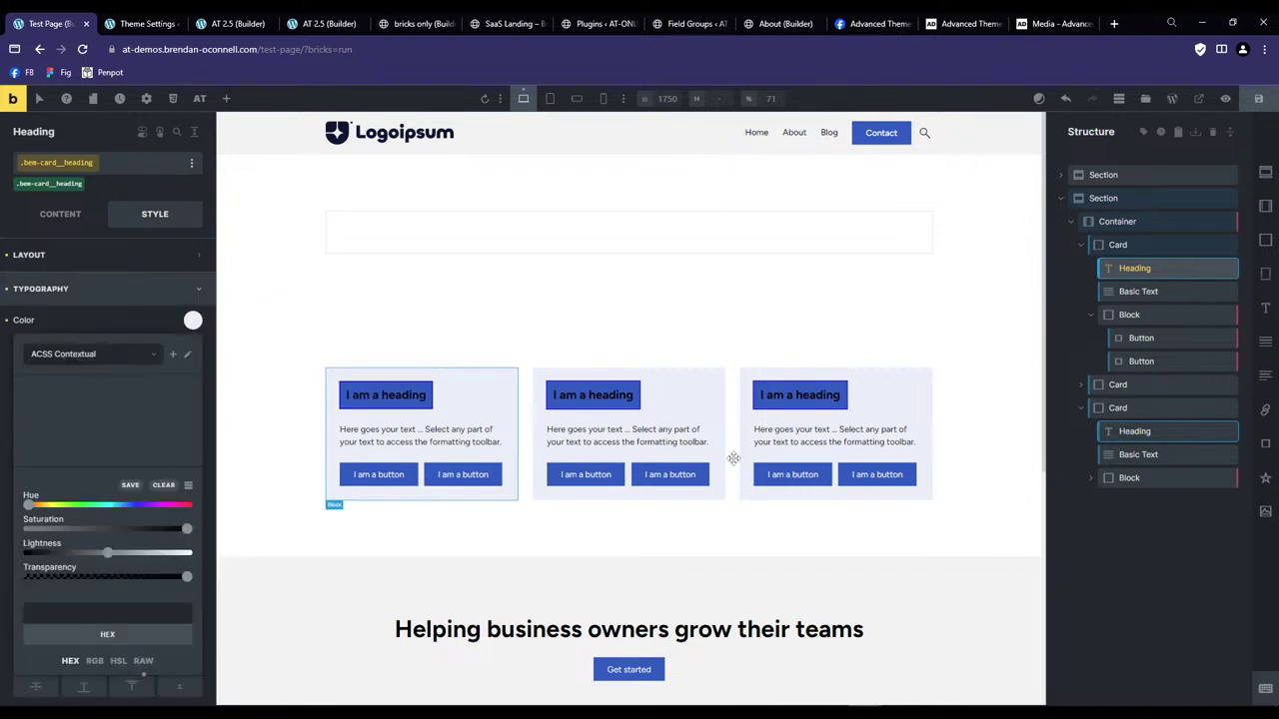
{"action": "left_click", "coordinate": [1256, 100]}
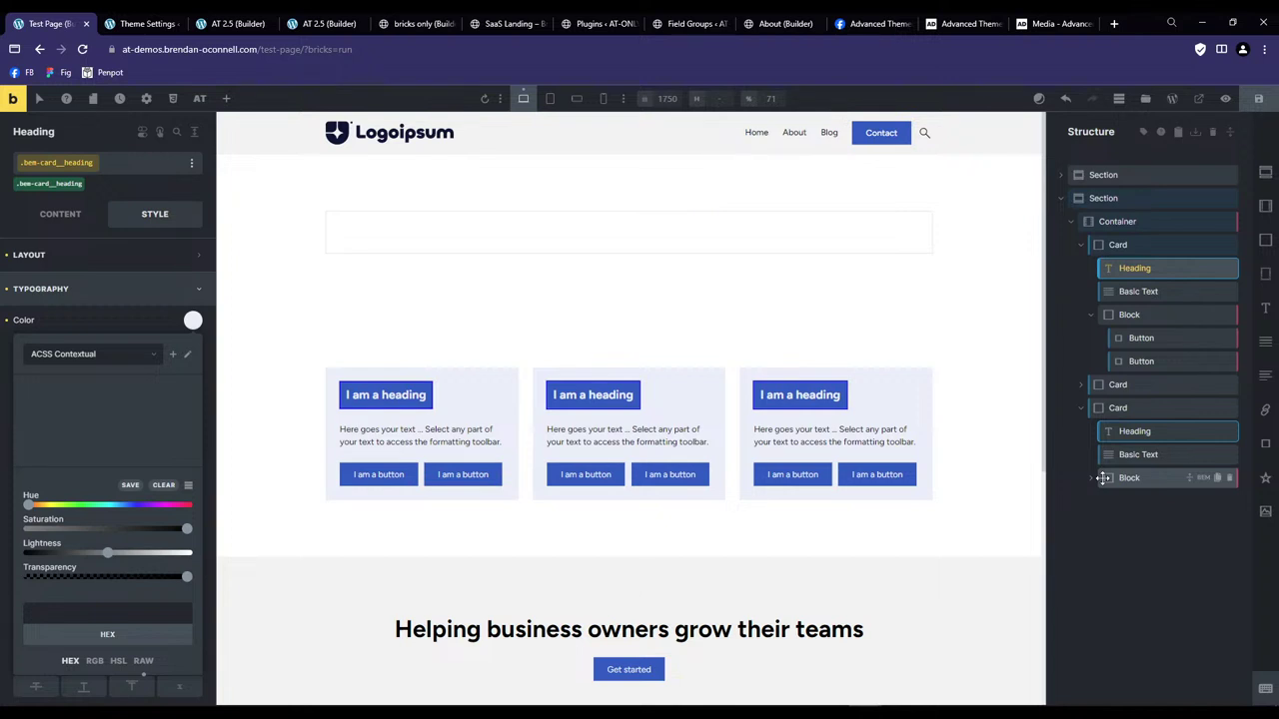
Set the padding of the bem-card__heading class to var(--space-m) on all sides.
{"action": "left_click_drag", "start_coordinate": [1102, 478], "coordinate": [140, 427]}
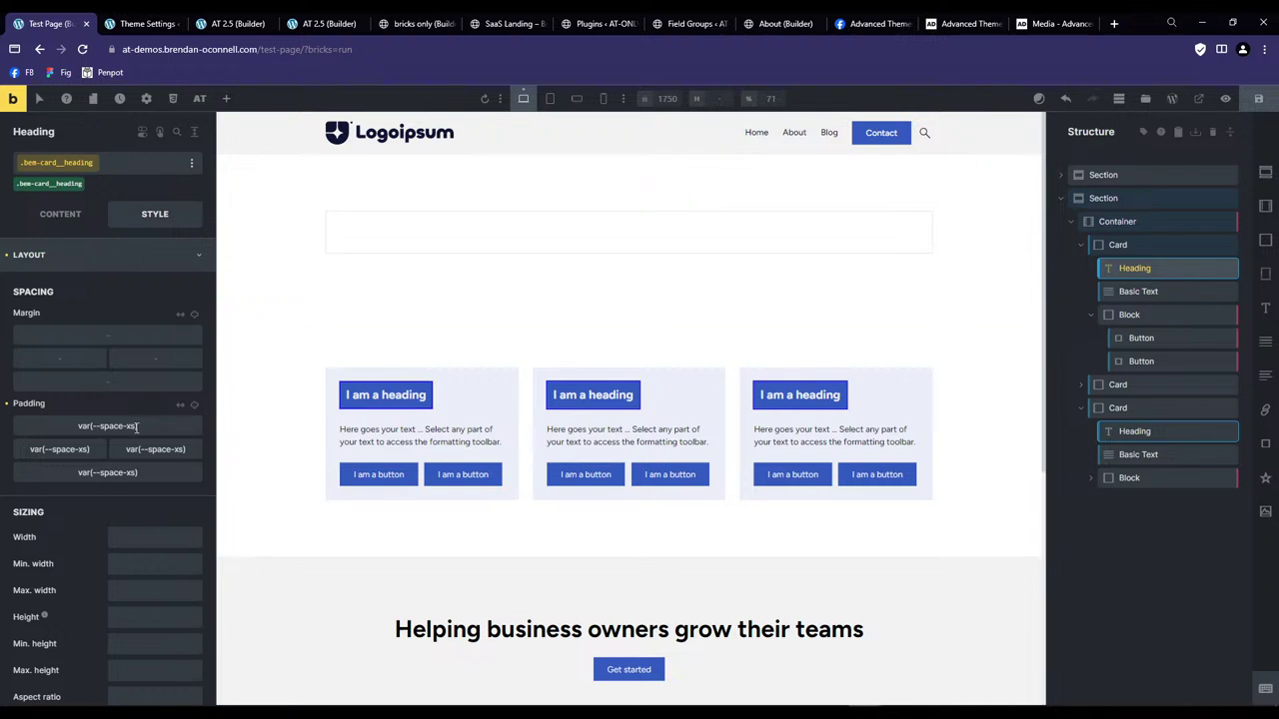
{"action": "left_click", "coordinate": [193, 405]}
{"action": "type", "text": "m"}
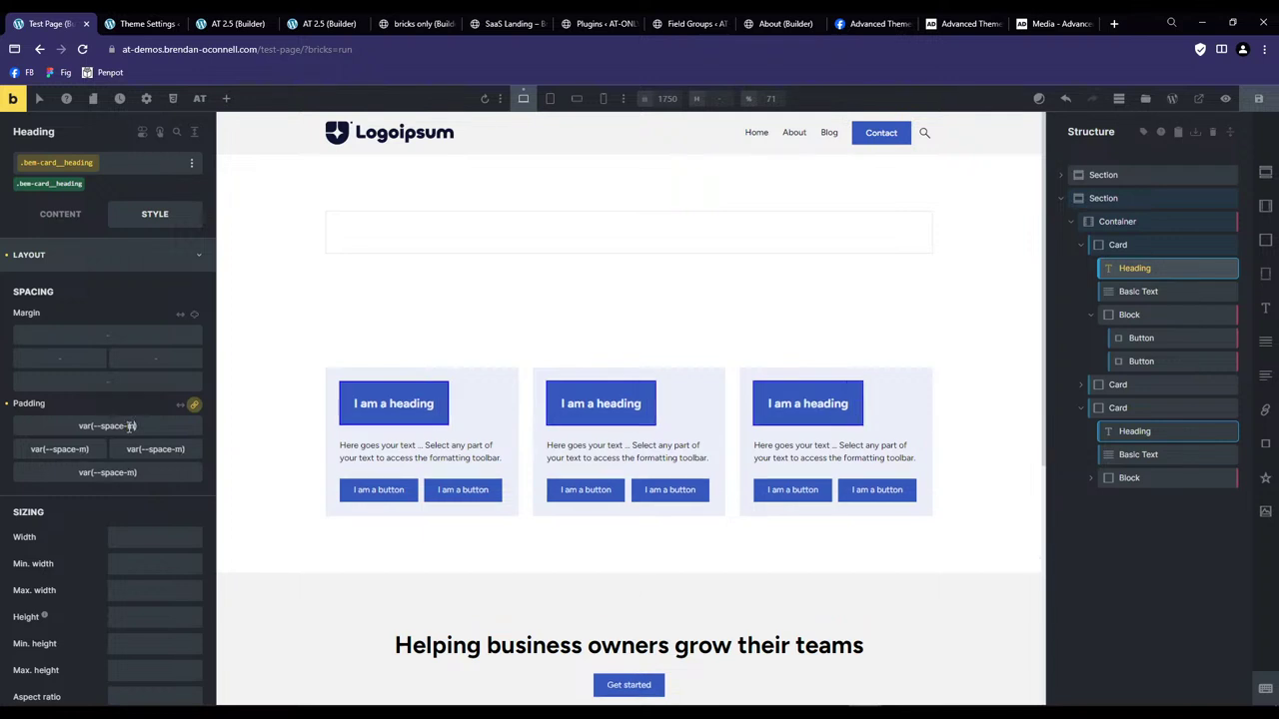
{"action": "left_click", "coordinate": [62, 216]}
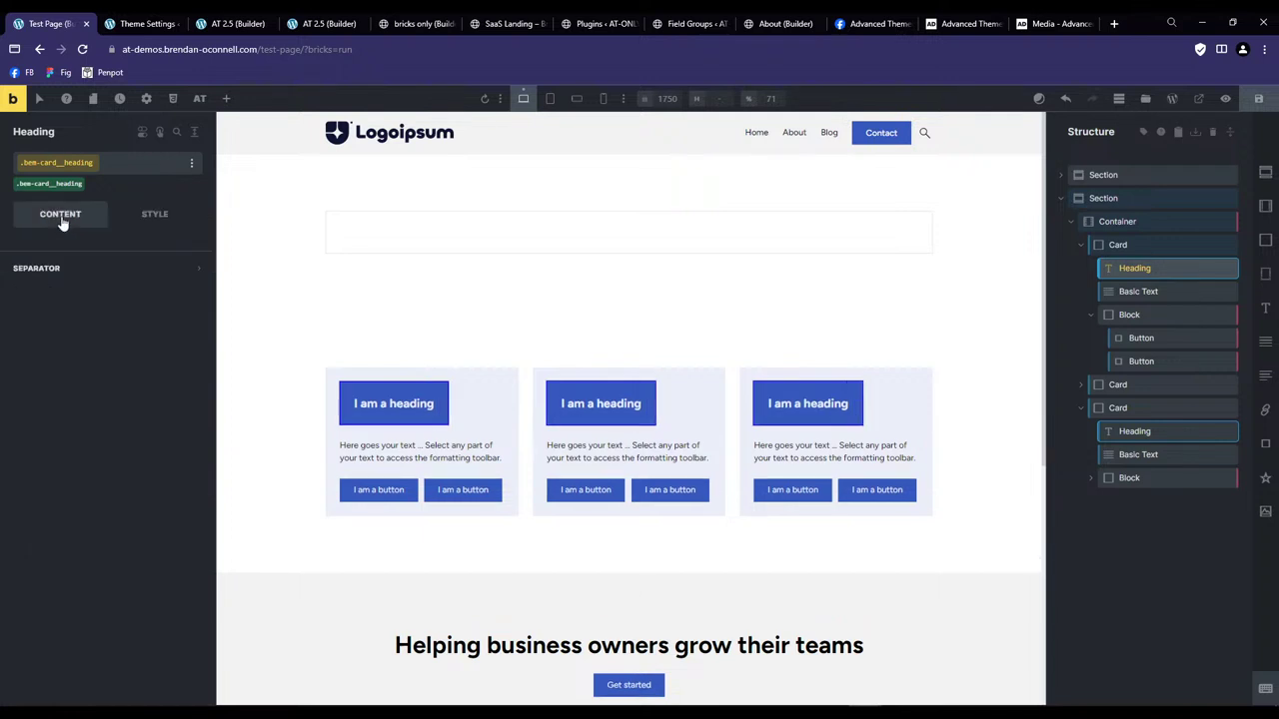
{"action": "left_click", "coordinate": [419, 400]}
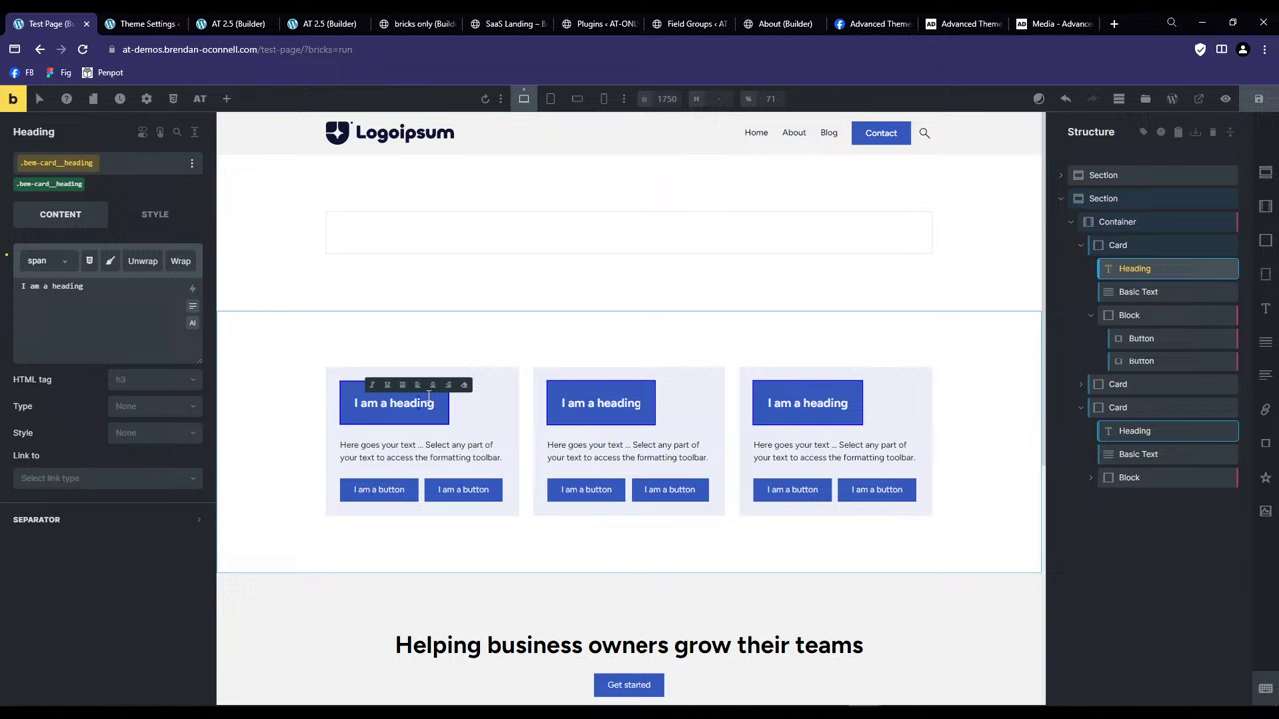
From the first card, find and replace space-m with space-s in all properties of all element categories inside the same parent's Section, including global classes.
{"action": "left_click", "coordinate": [1117, 245]}
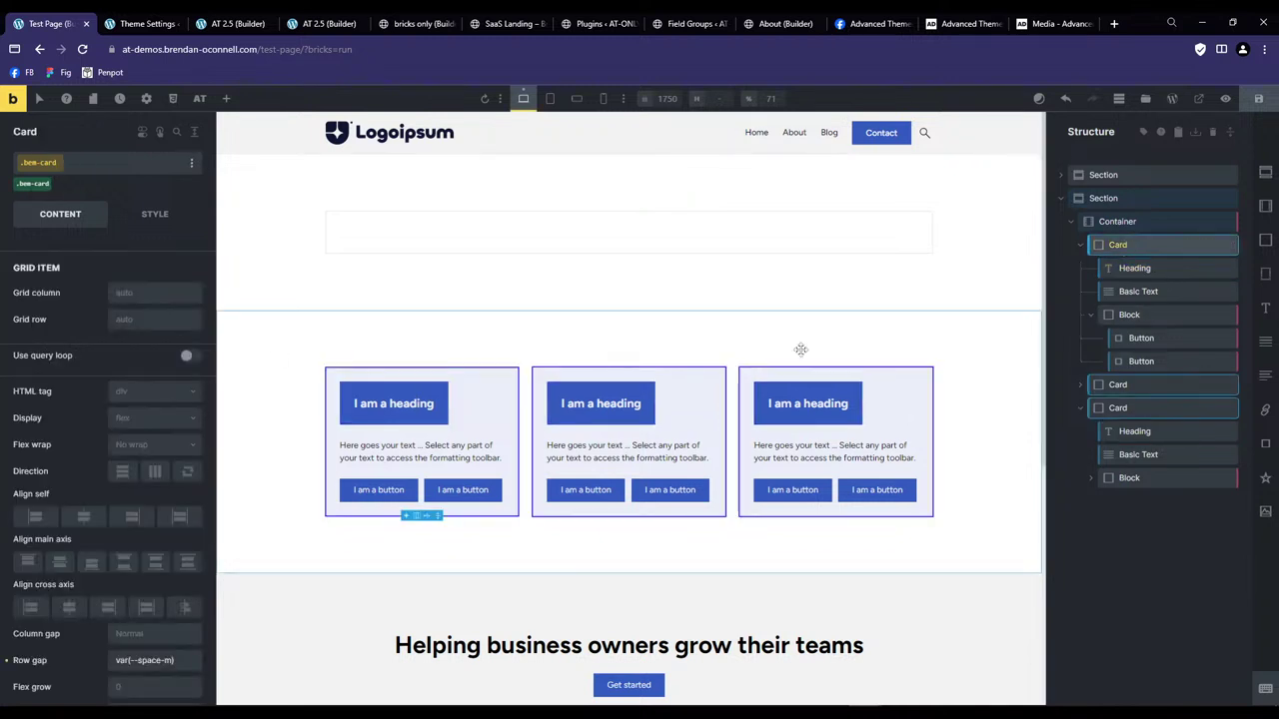
{"action": "left_click", "coordinate": [191, 163]}
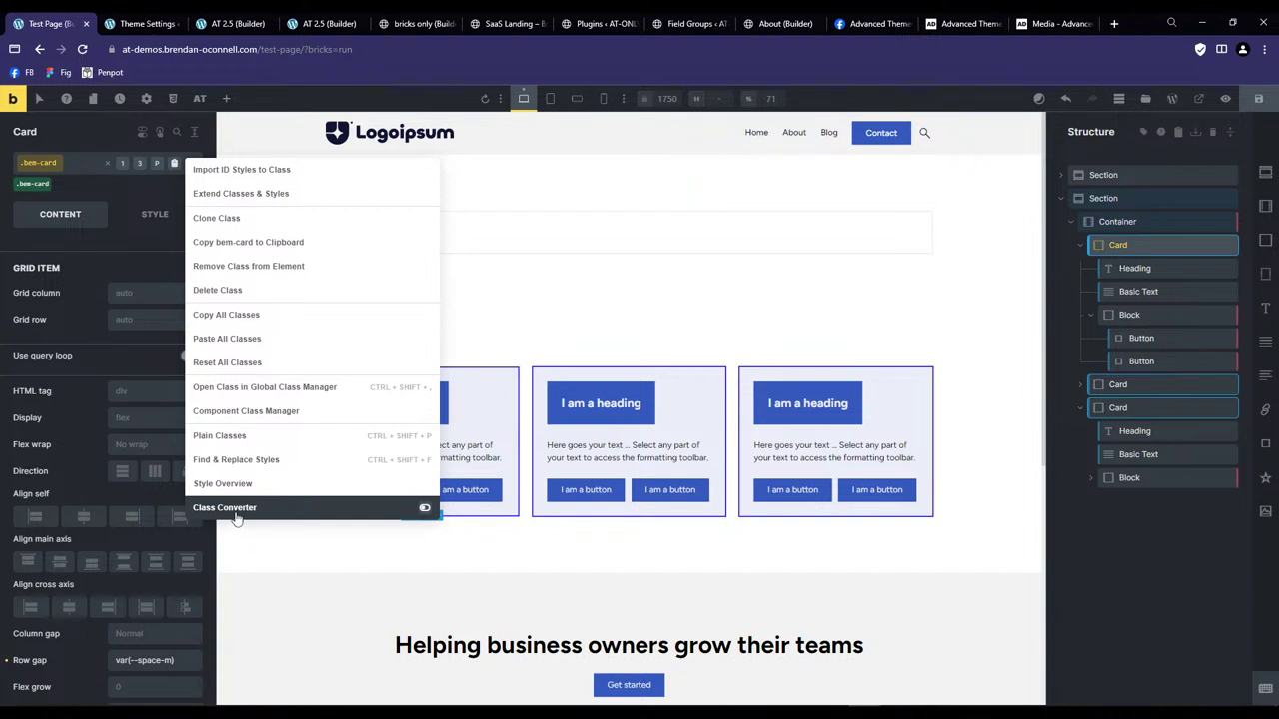
{"action": "left_click", "coordinate": [290, 460]}
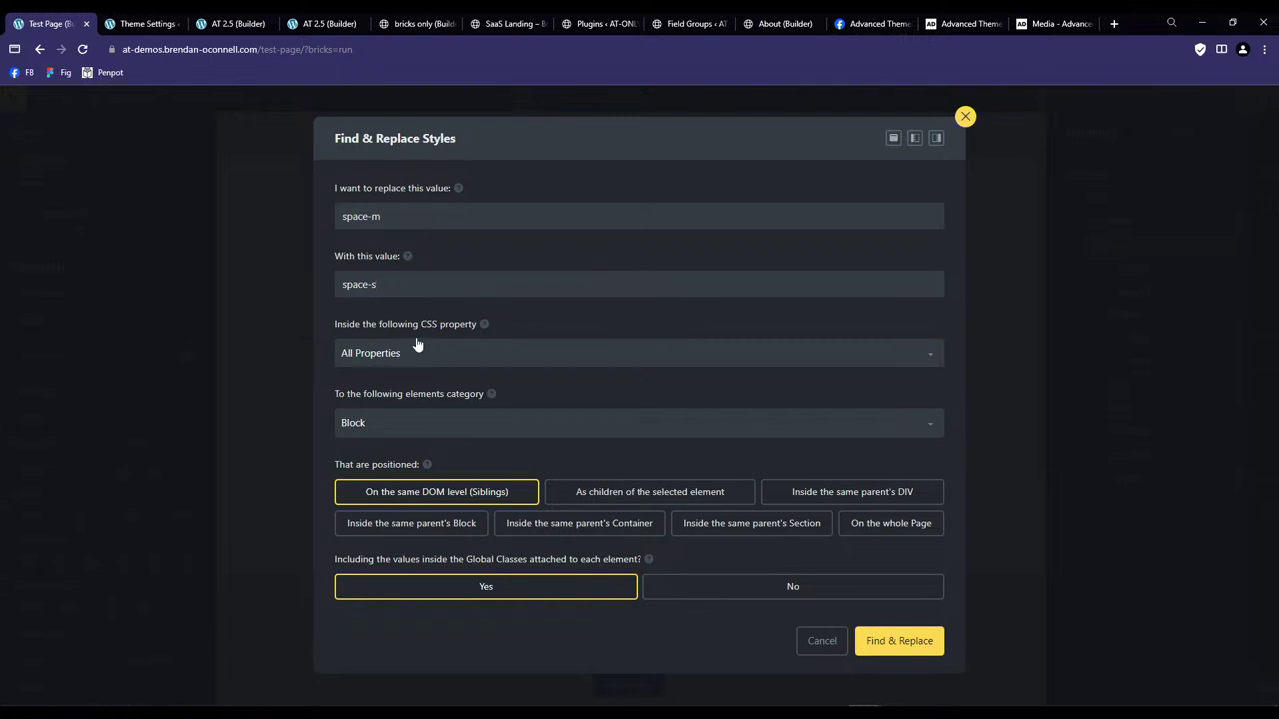
{"action": "left_click", "coordinate": [384, 424]}
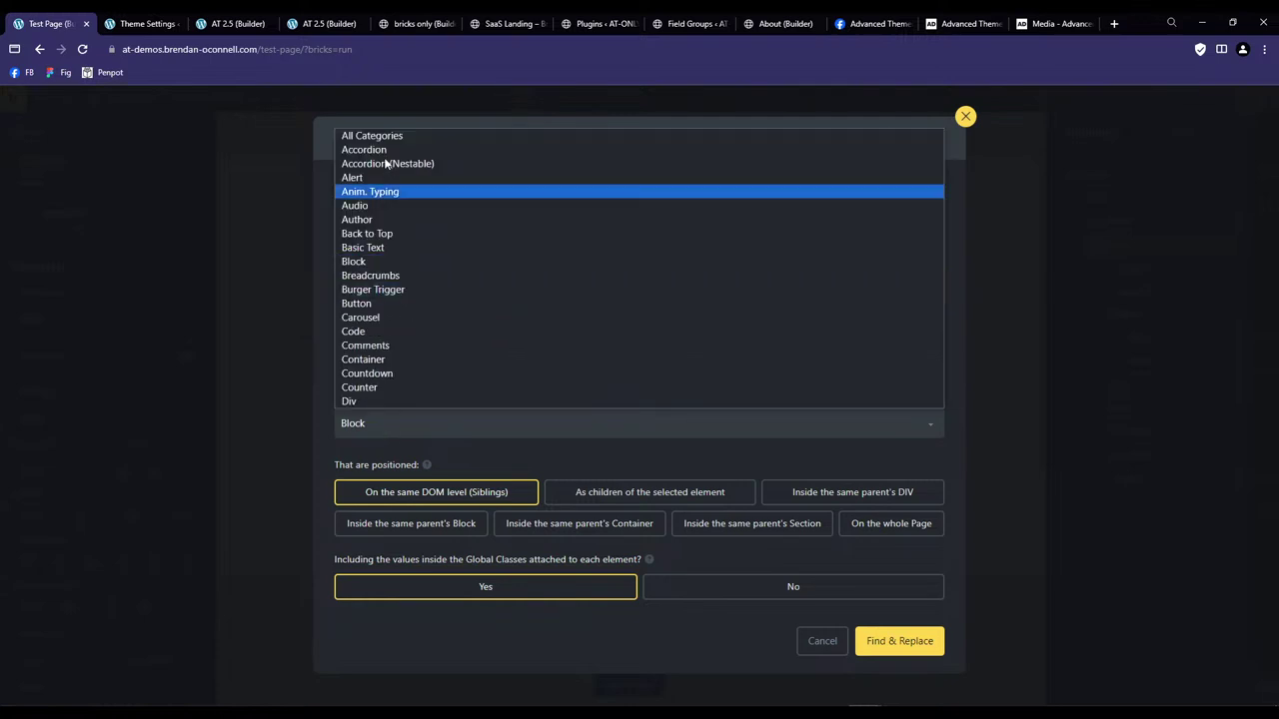
{"action": "left_click", "coordinate": [371, 131]}
{"action": "left_click", "coordinate": [416, 428]}
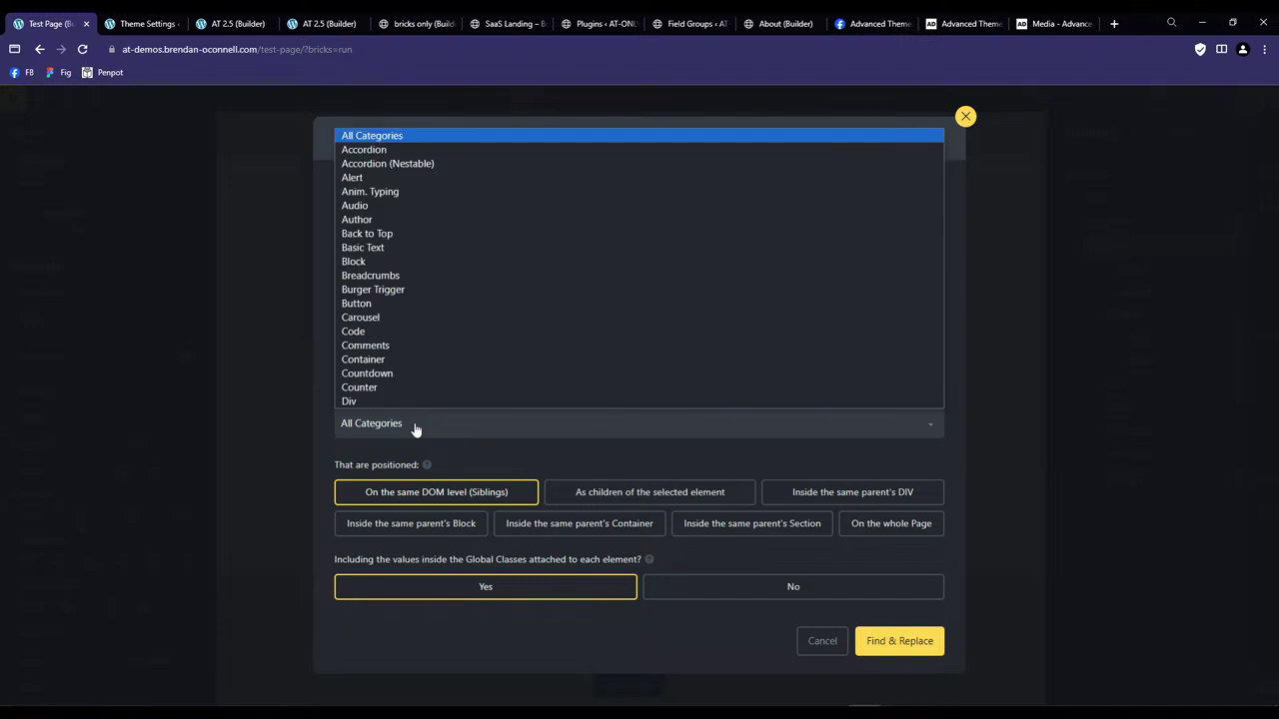
{"action": "scroll", "coordinate": [457, 329], "scroll_direction": "down", "scroll_amount": 3}
{"action": "scroll", "coordinate": [460, 354], "scroll_direction": "up", "scroll_amount": 5}
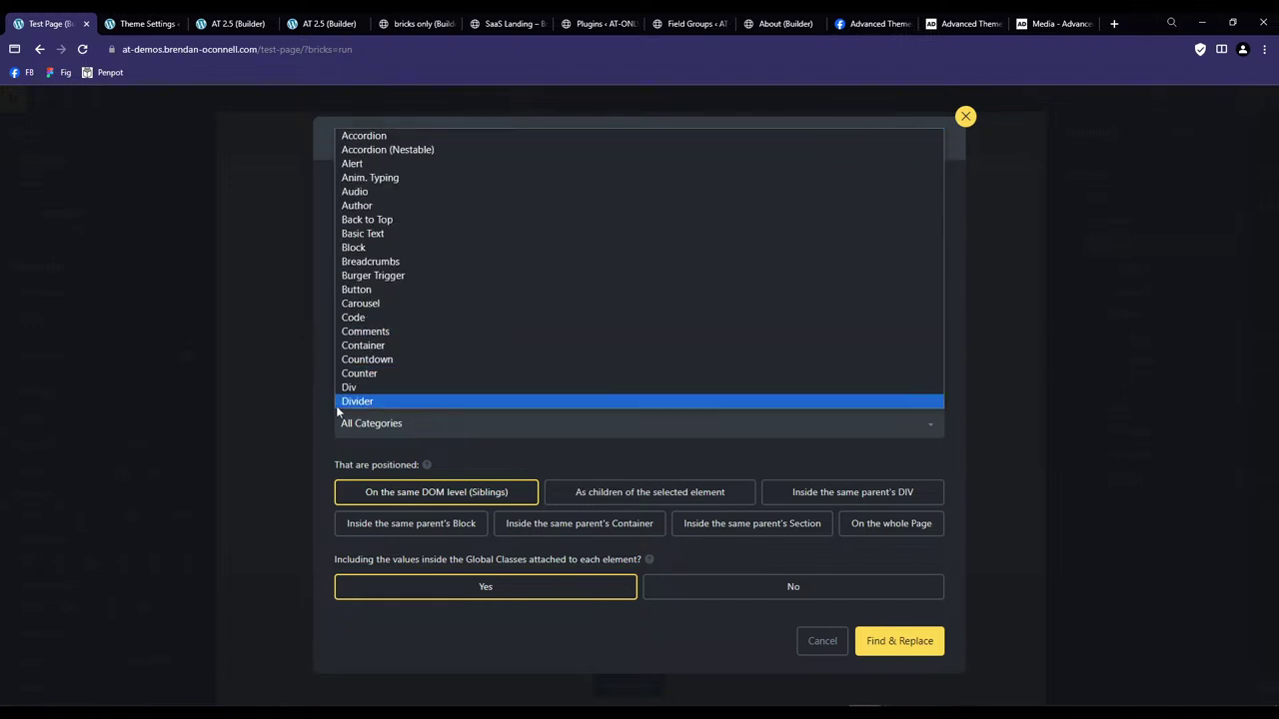
{"action": "left_click", "coordinate": [369, 427]}
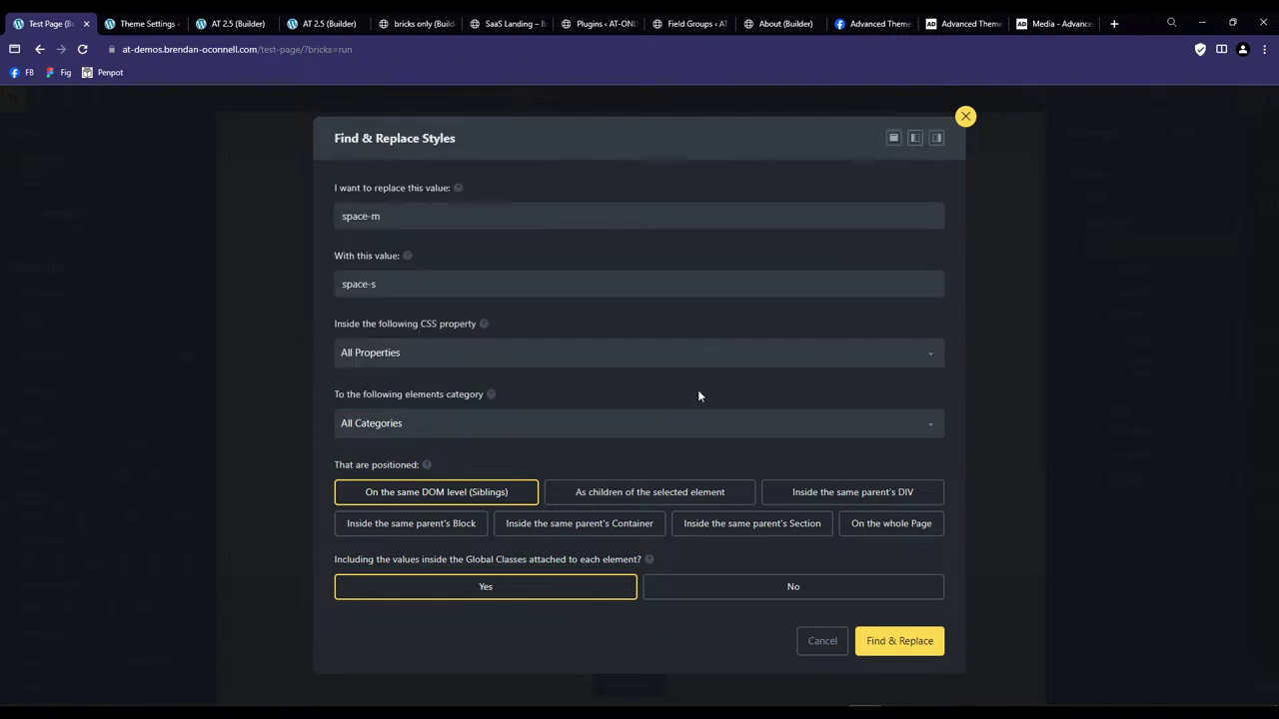
{"action": "left_click", "coordinate": [799, 529]}
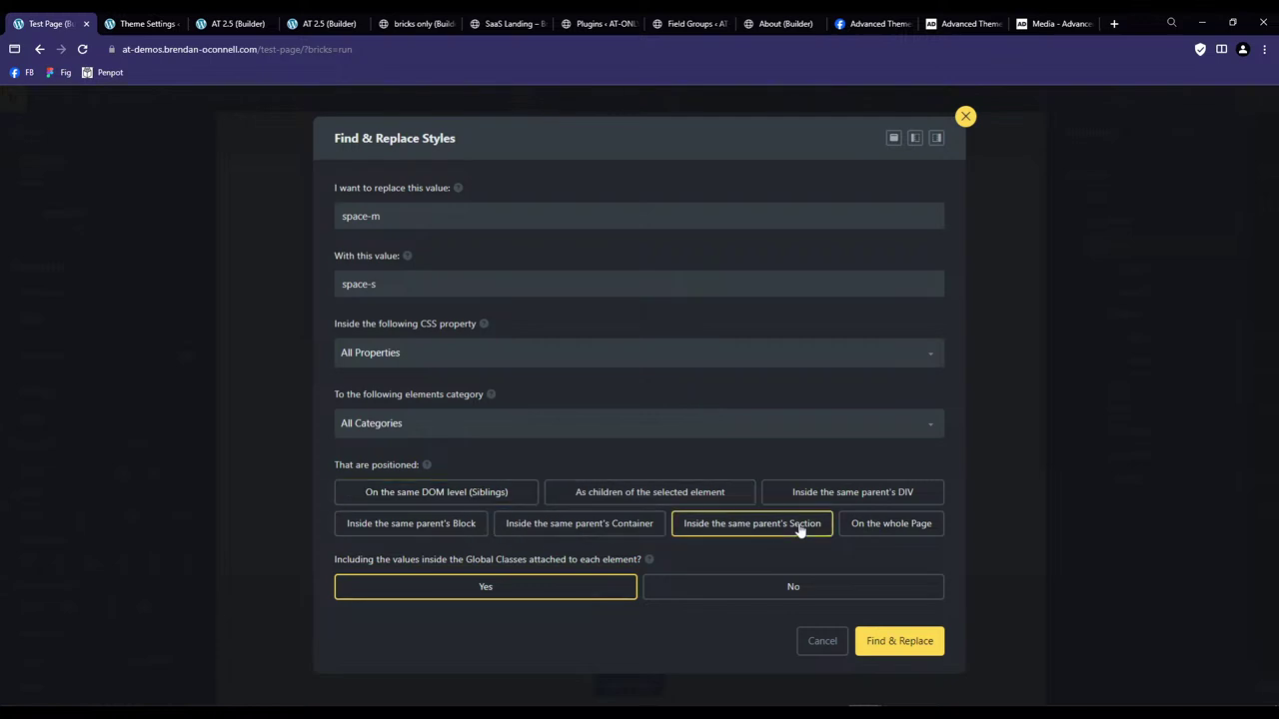
{"action": "left_click", "coordinate": [923, 646]}
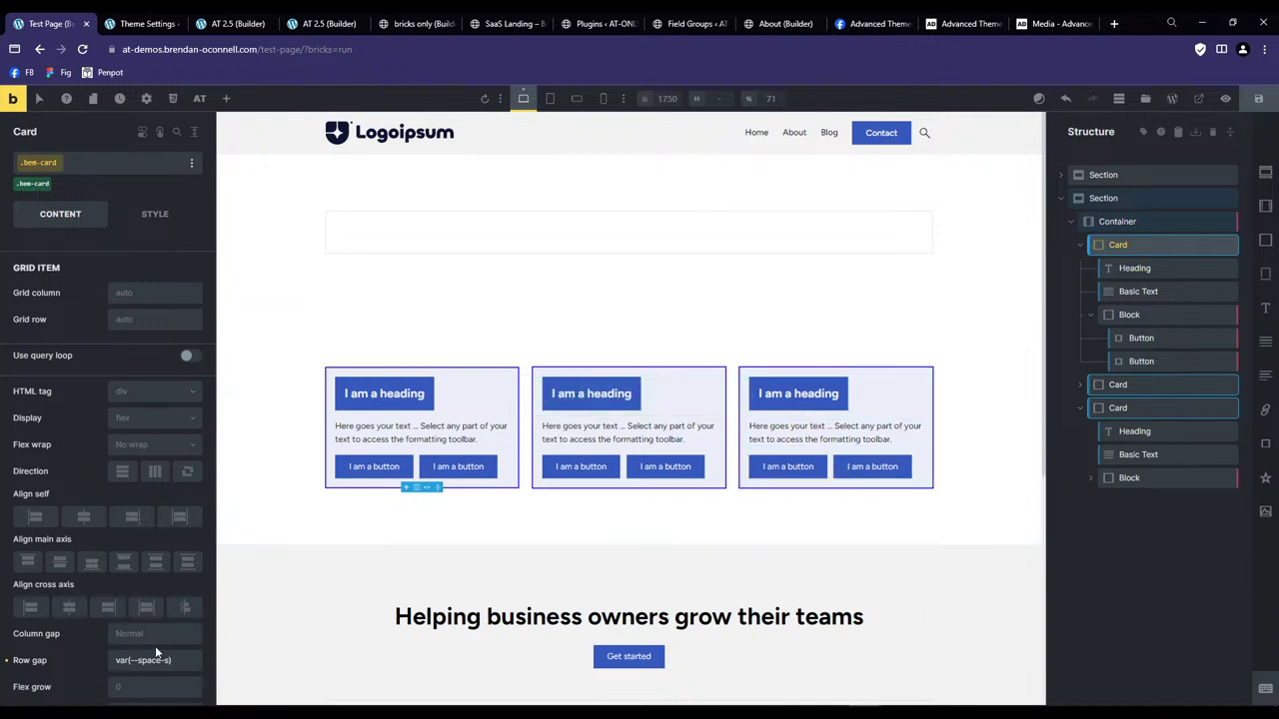
Check the padding values of the bem-card class and the first card's bem-card__heading class.
{"action": "left_click", "coordinate": [155, 215]}
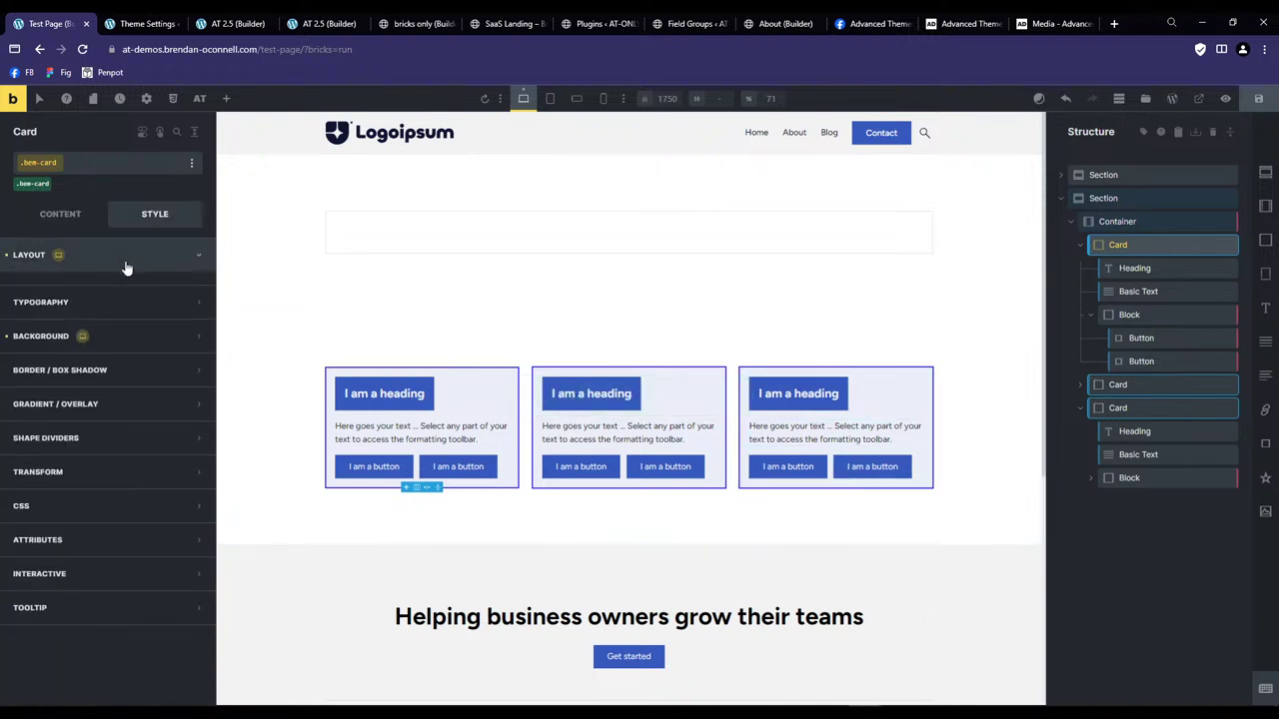
{"action": "left_click", "coordinate": [127, 262]}
{"action": "left_click_drag", "start_coordinate": [102, 426], "coordinate": [90, 275]}
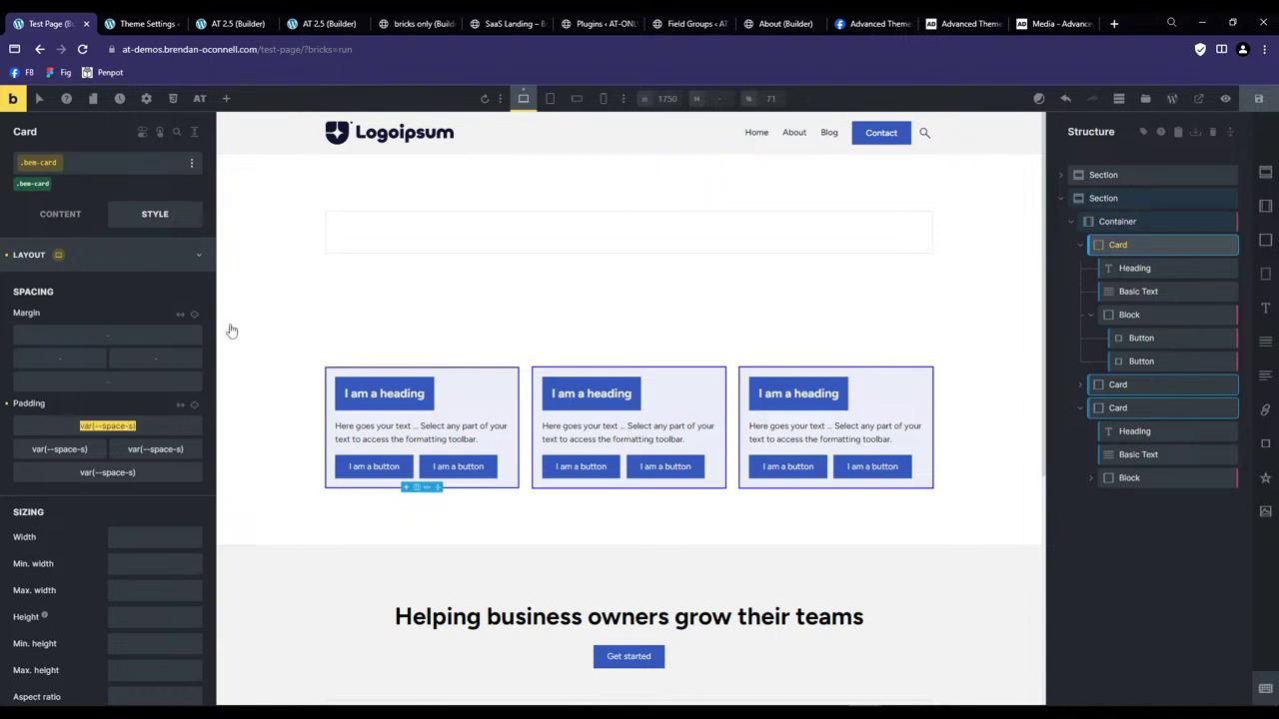
{"action": "left_click", "coordinate": [359, 398]}
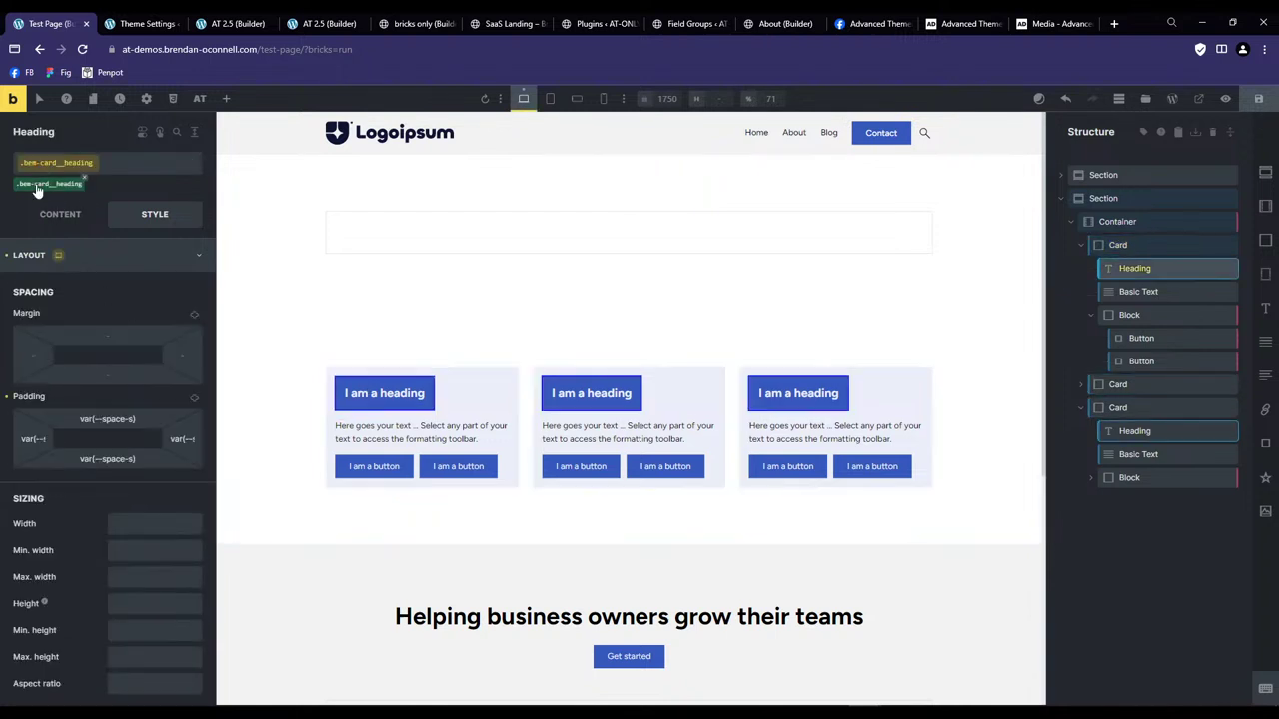
{"action": "left_click_drag", "start_coordinate": [150, 426], "coordinate": [73, 424]}
{"action": "left_click", "coordinate": [143, 418]}
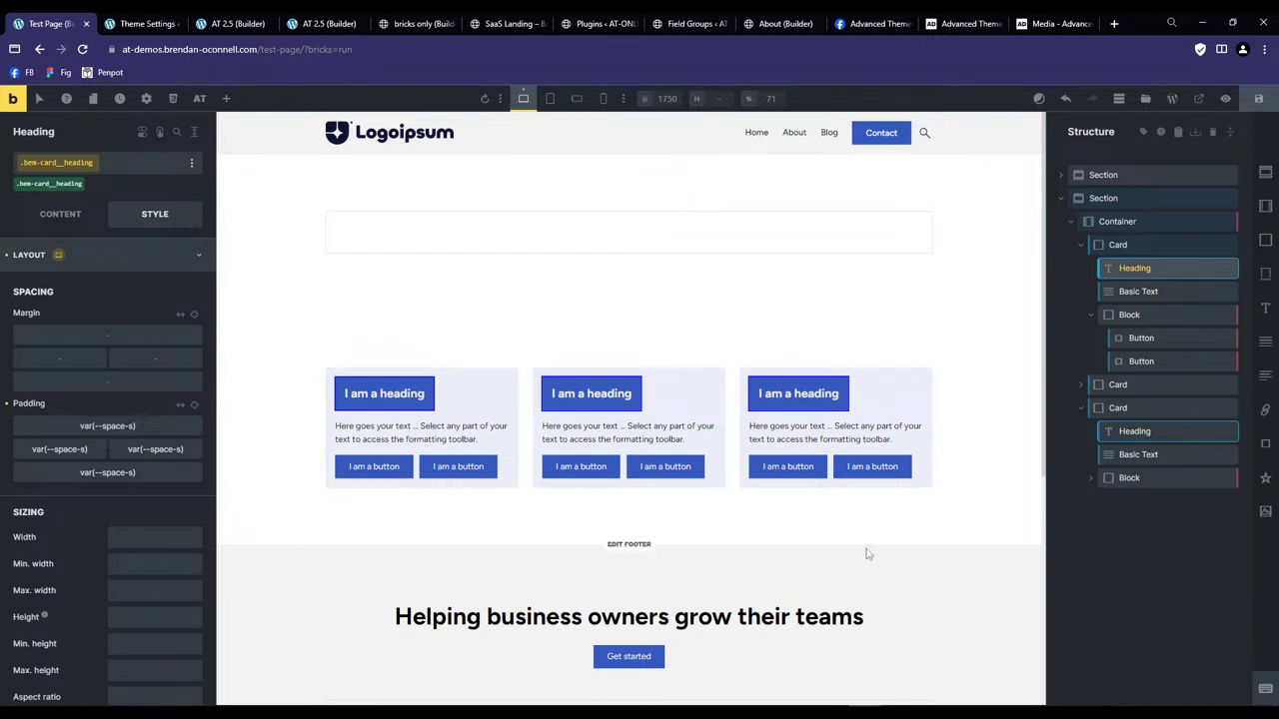
Enable keyboard shortcuts and add a new section with a container below the cards section.
{"action": "left_click", "coordinate": [1099, 546]}
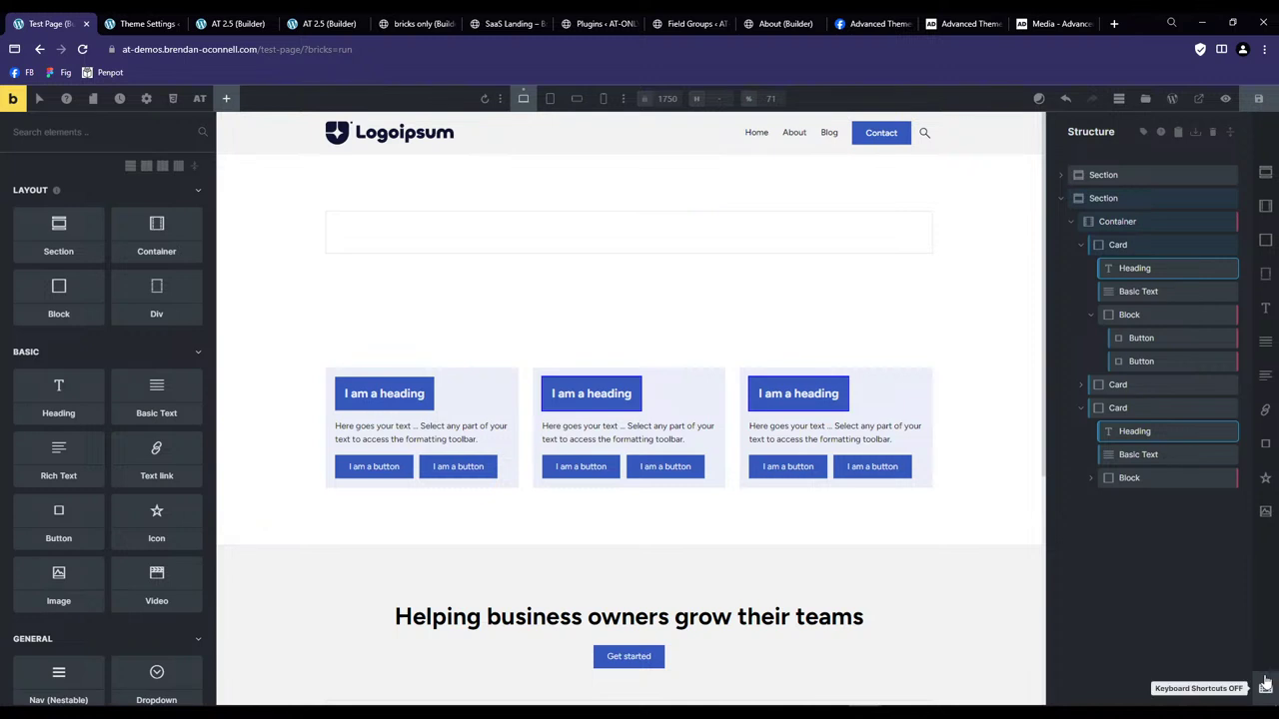
{"action": "key", "text": "ctrl+v"}
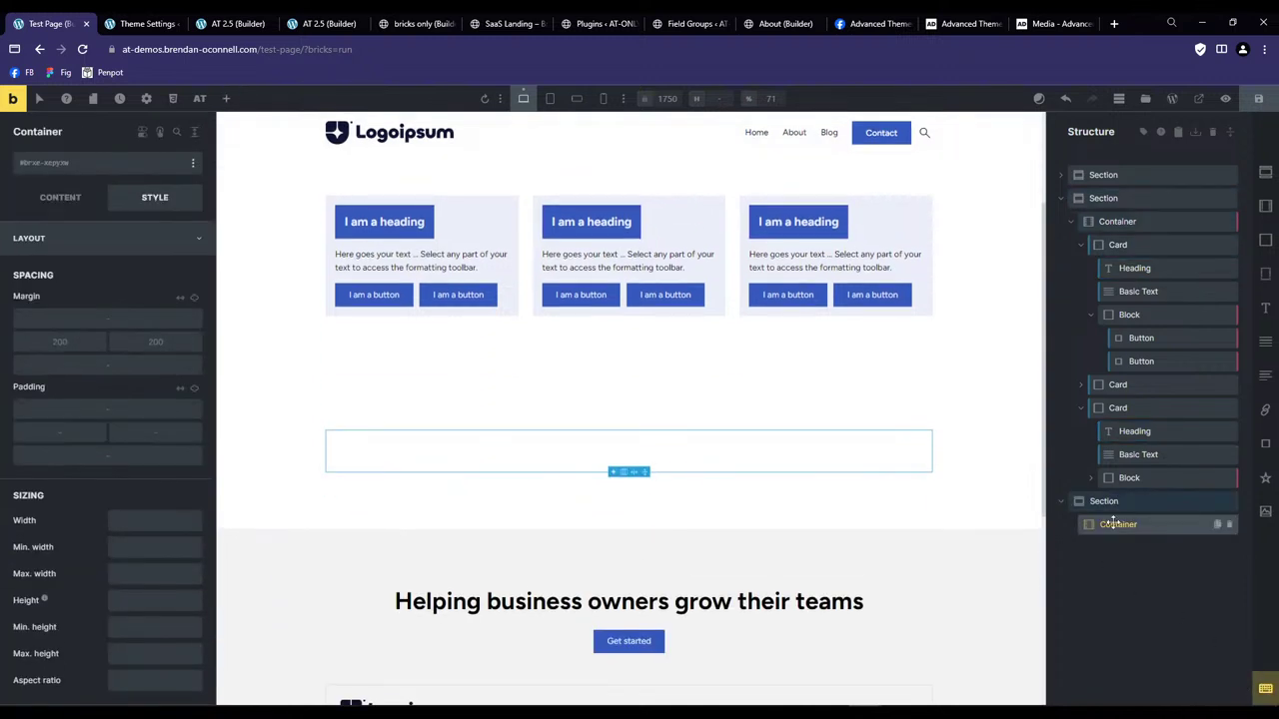
{"action": "key", "text": "ctrl+v"}
{"action": "key", "text": "ctrl+v"}
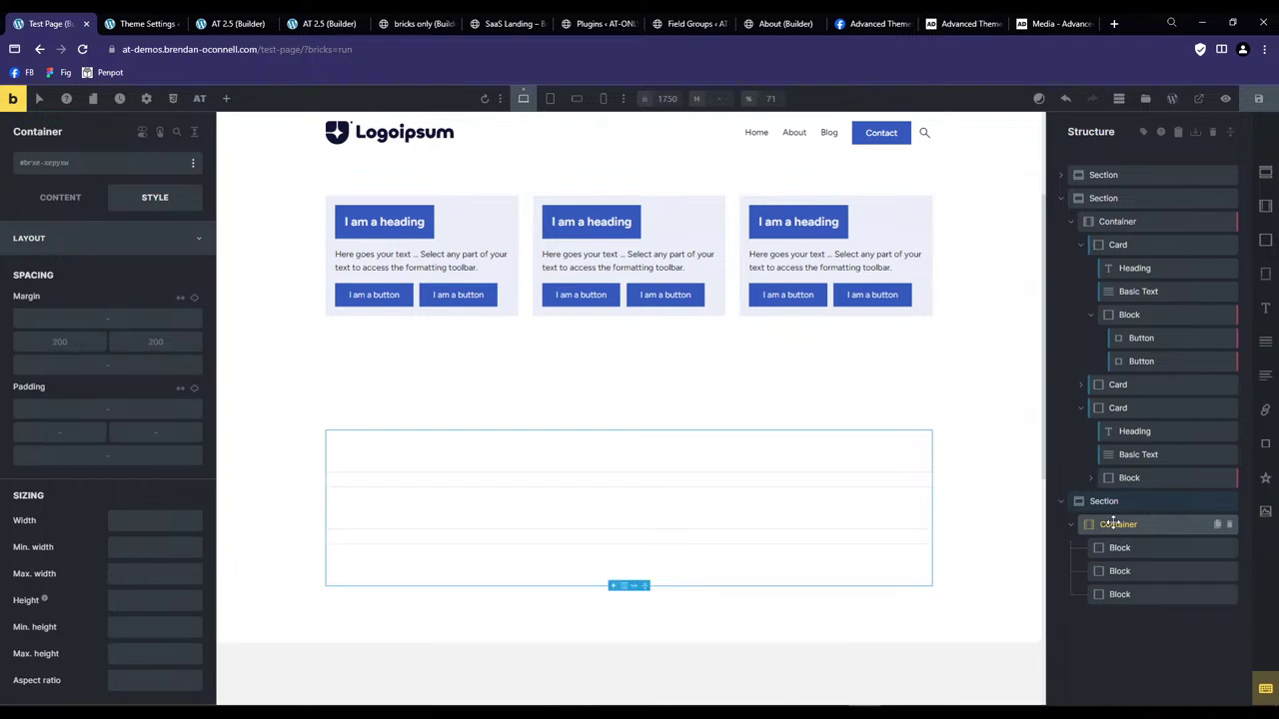
{"action": "left_click", "coordinate": [1119, 548]}
{"action": "left_click", "coordinate": [91, 236]}
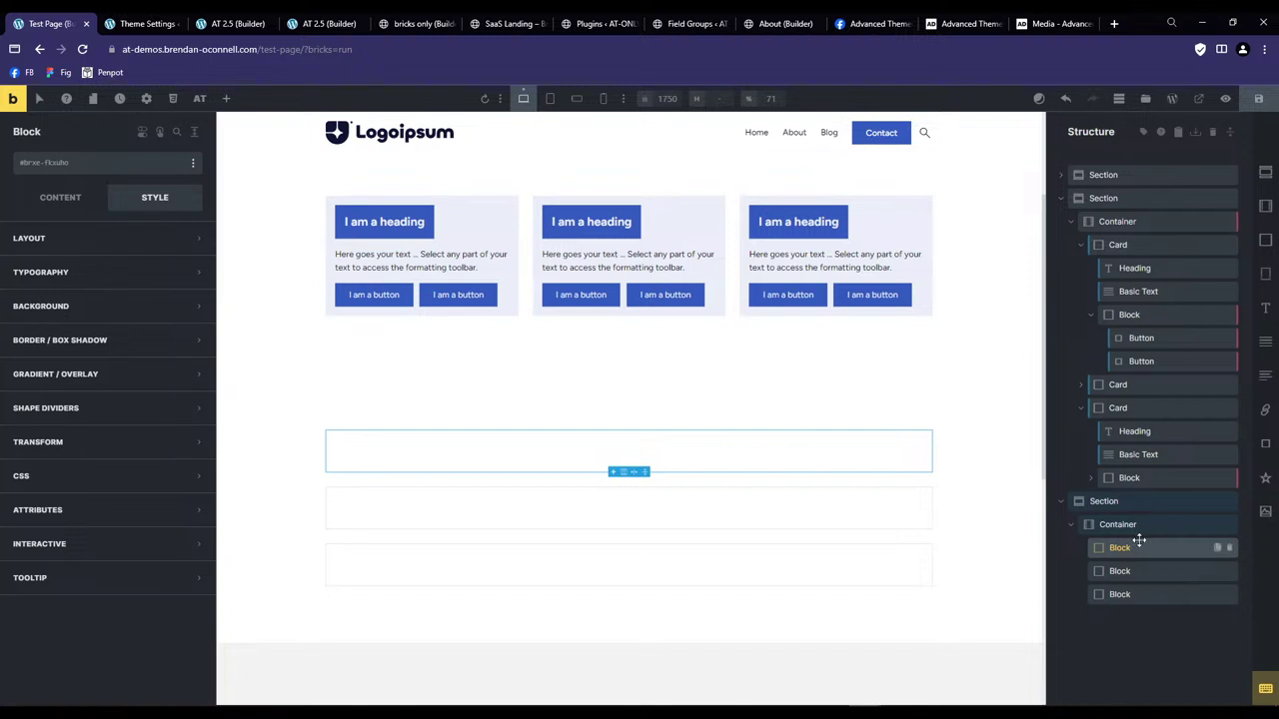
{"action": "left_click", "coordinate": [1265, 308]}
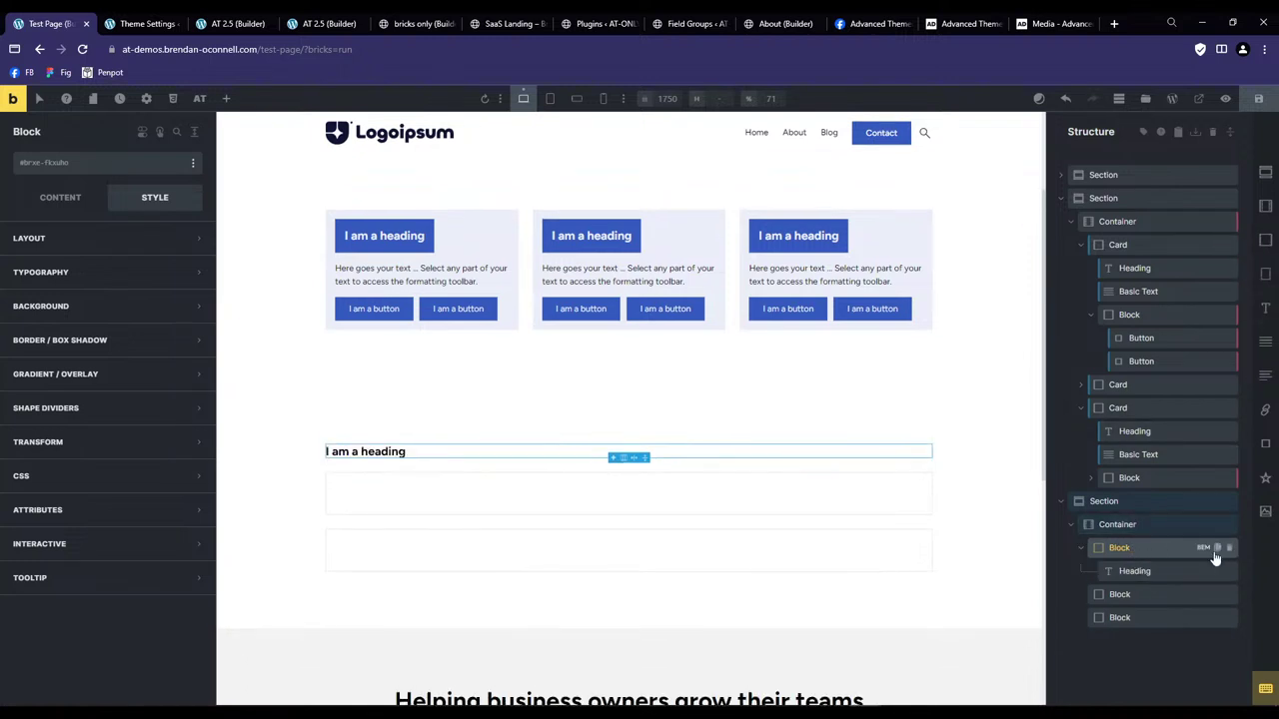
{"action": "left_click", "coordinate": [1229, 548]}
{"action": "left_click", "coordinate": [1229, 548]}
{"action": "left_click", "coordinate": [1229, 548]}
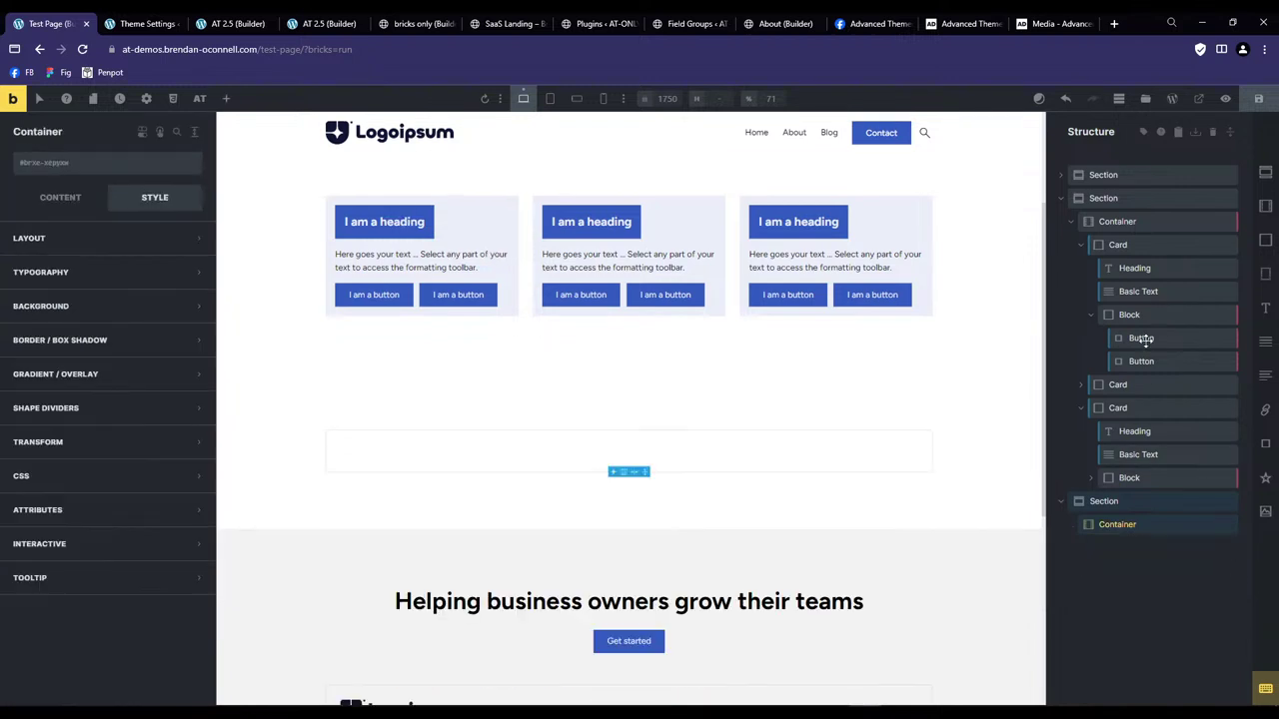
Copy the first card into the new section's container, allowing clipboard access, and add an image element above the copy's heading.
{"action": "left_click", "coordinate": [1119, 245]}
{"action": "key", "text": "ctrl+c"}
{"action": "left_click", "coordinate": [1122, 525]}
{"action": "key", "text": "ctrl+v"}
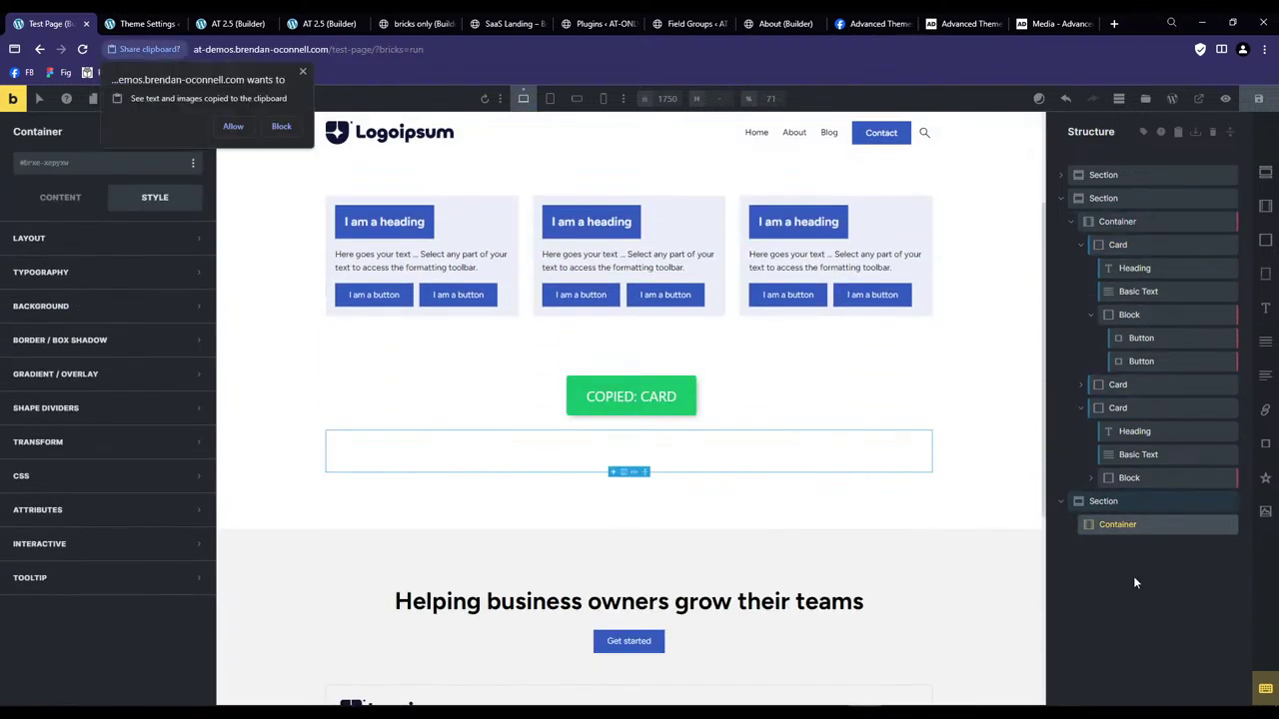
{"action": "left_click", "coordinate": [233, 126]}
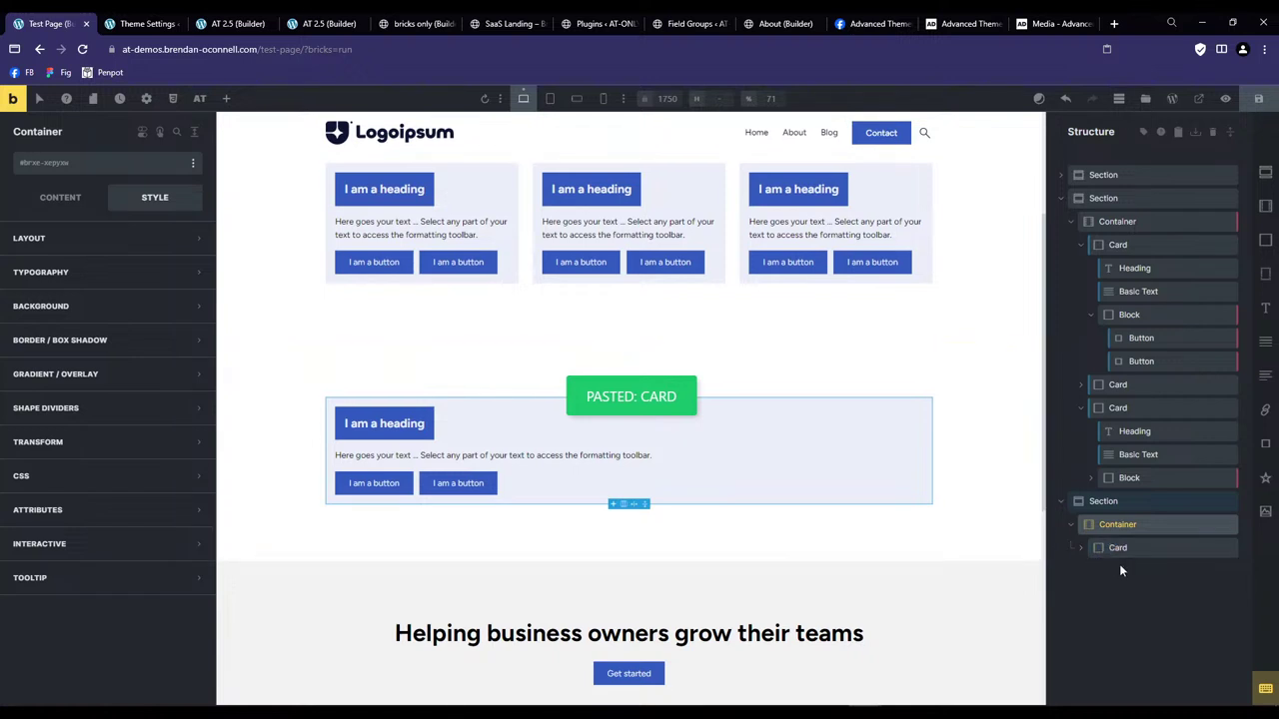
{"action": "left_click", "coordinate": [371, 418]}
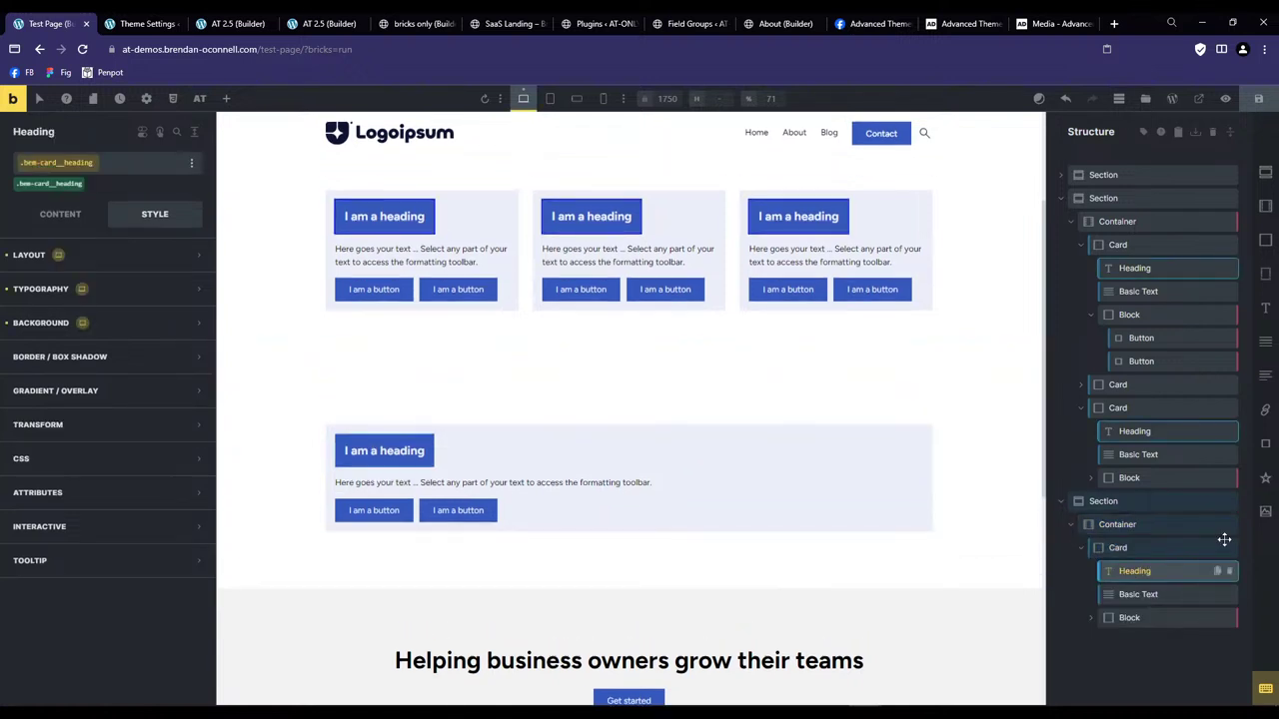
{"action": "left_click_drag", "start_coordinate": [1264, 520], "coordinate": [1138, 572]}
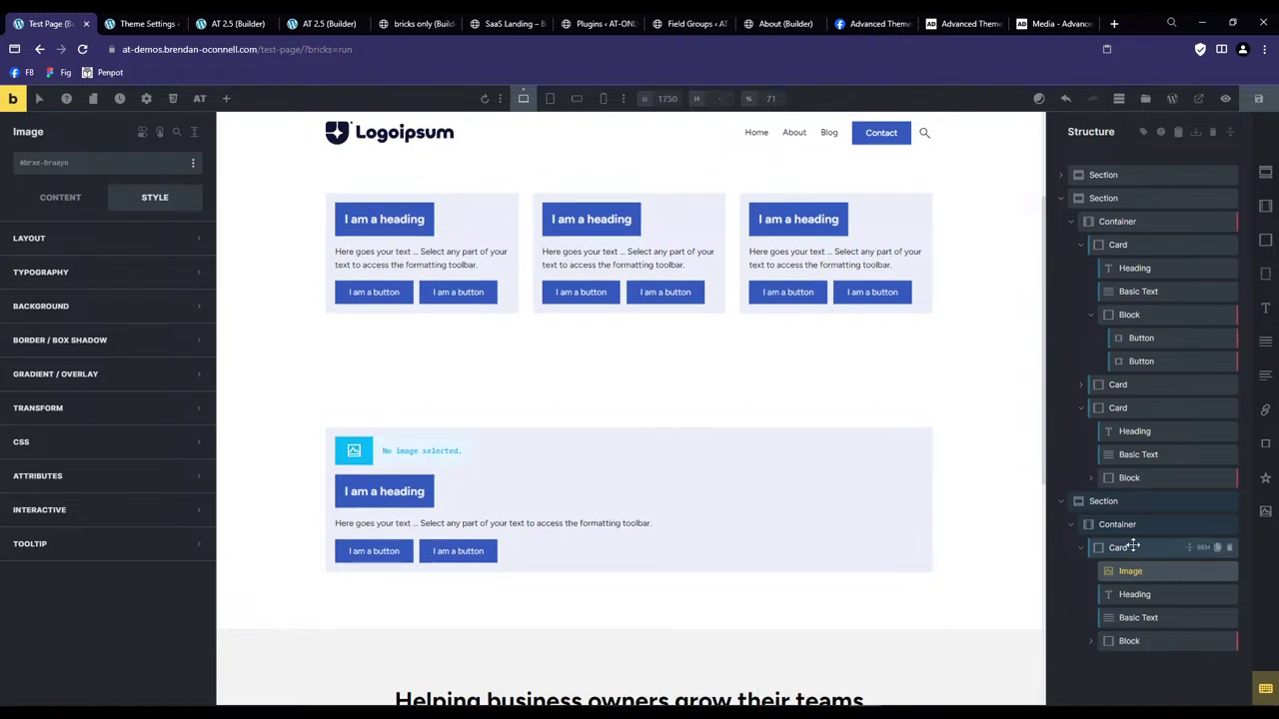
Copy the card's bem-card class name and use it to create the class bem-card__img on the new image element.
{"action": "left_click", "coordinate": [1134, 546]}
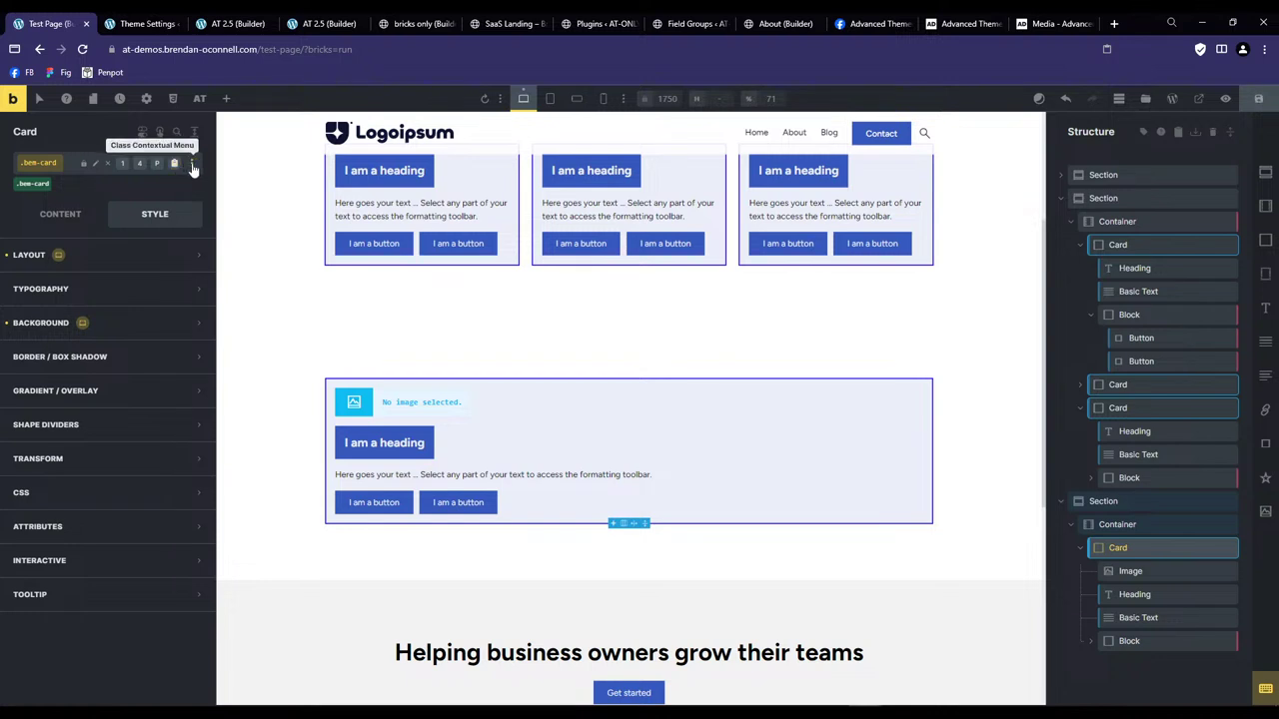
{"action": "left_click", "coordinate": [173, 164]}
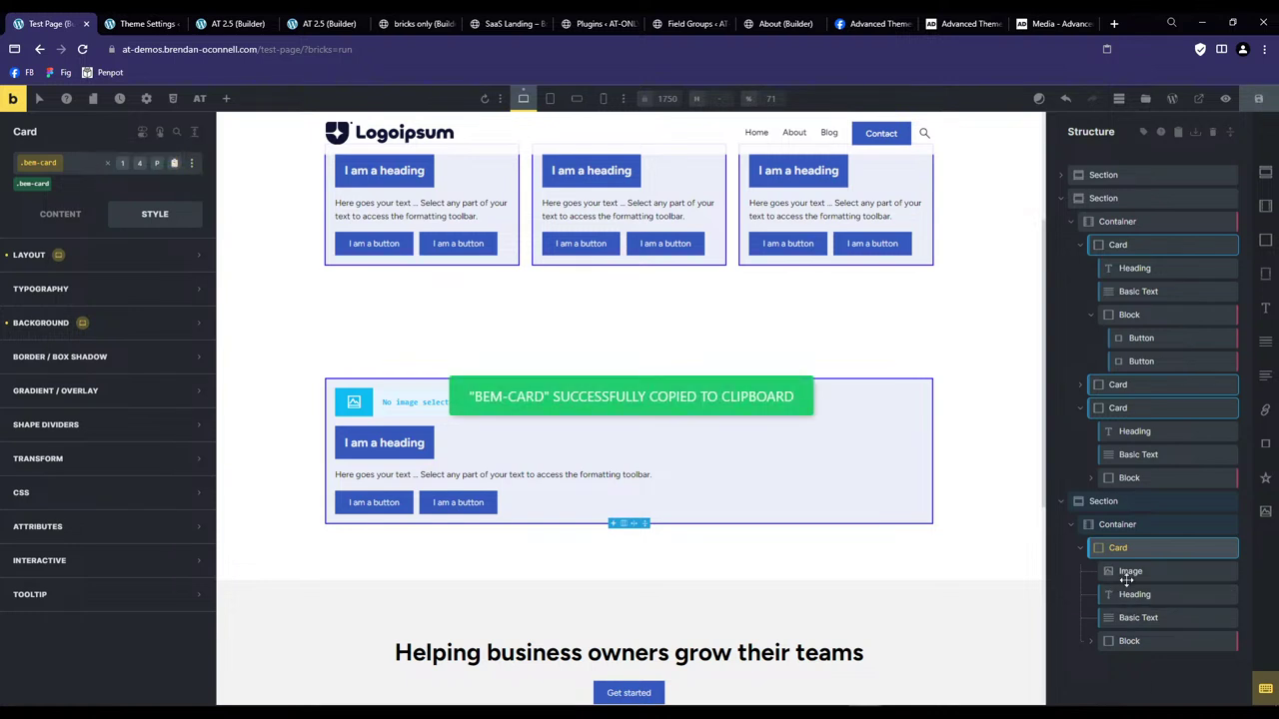
{"action": "left_click", "coordinate": [1130, 571]}
{"action": "left_click", "coordinate": [100, 164]}
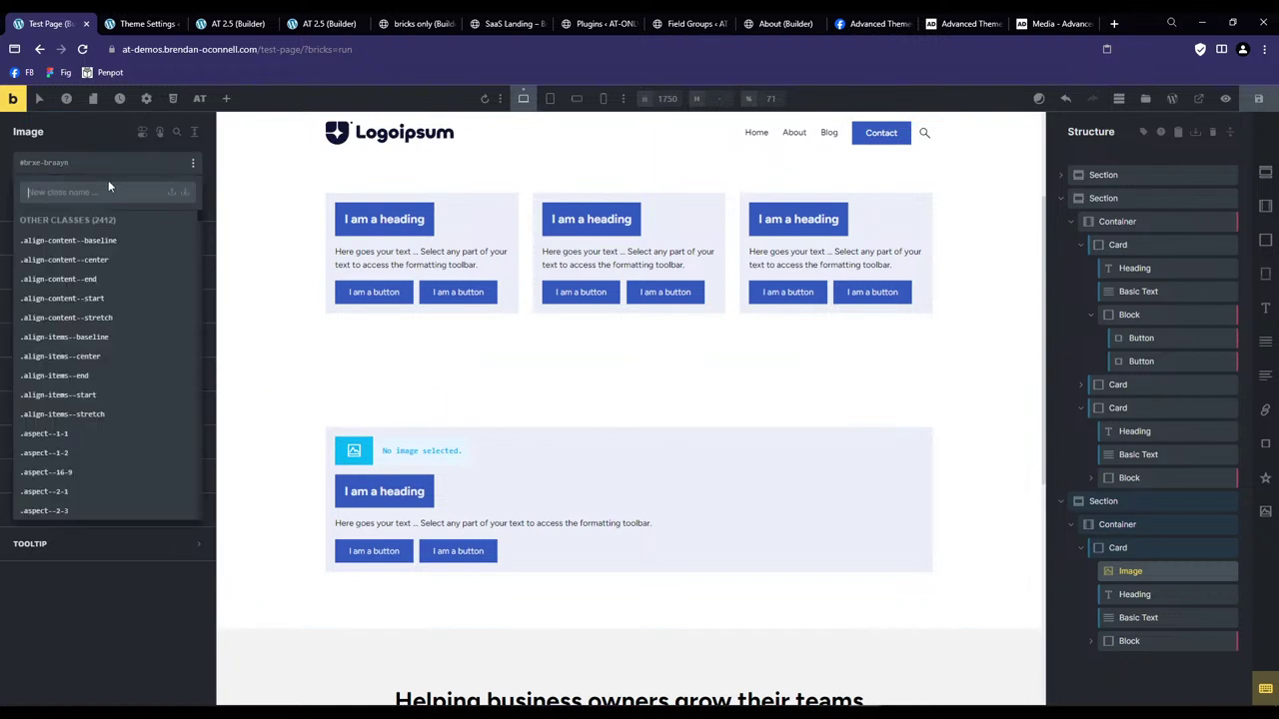
{"action": "key", "text": "ctrl+v"}
{"action": "type", "text": "__im"}
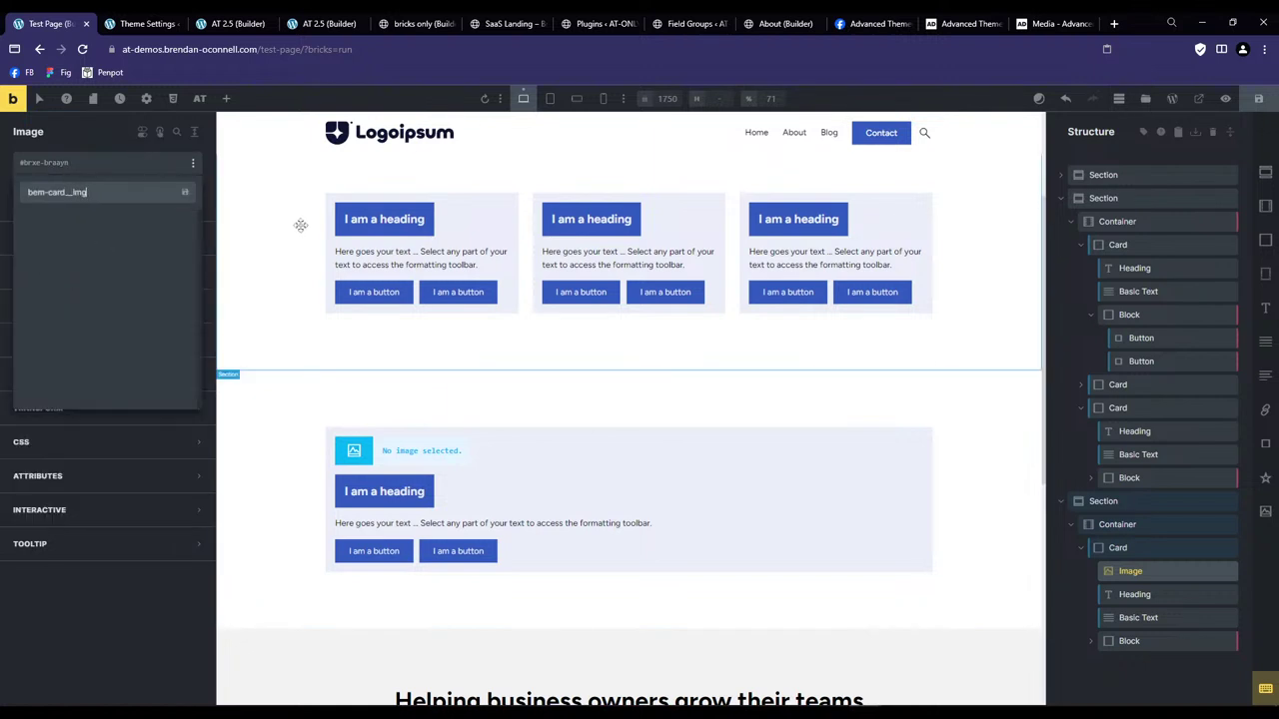
{"action": "type", "text": "g"}
{"action": "key", "text": "Return"}
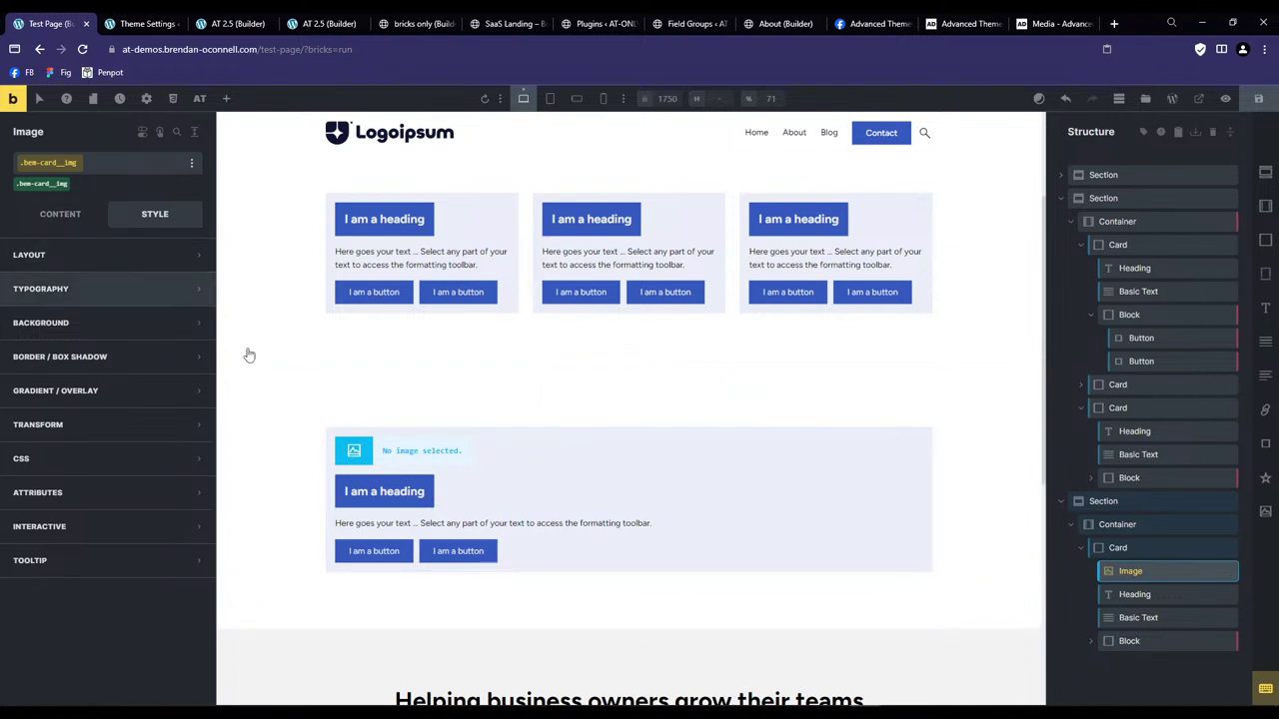
Insert the media library picture 23-20.webp into the new card's image element.
{"action": "left_click", "coordinate": [68, 216]}
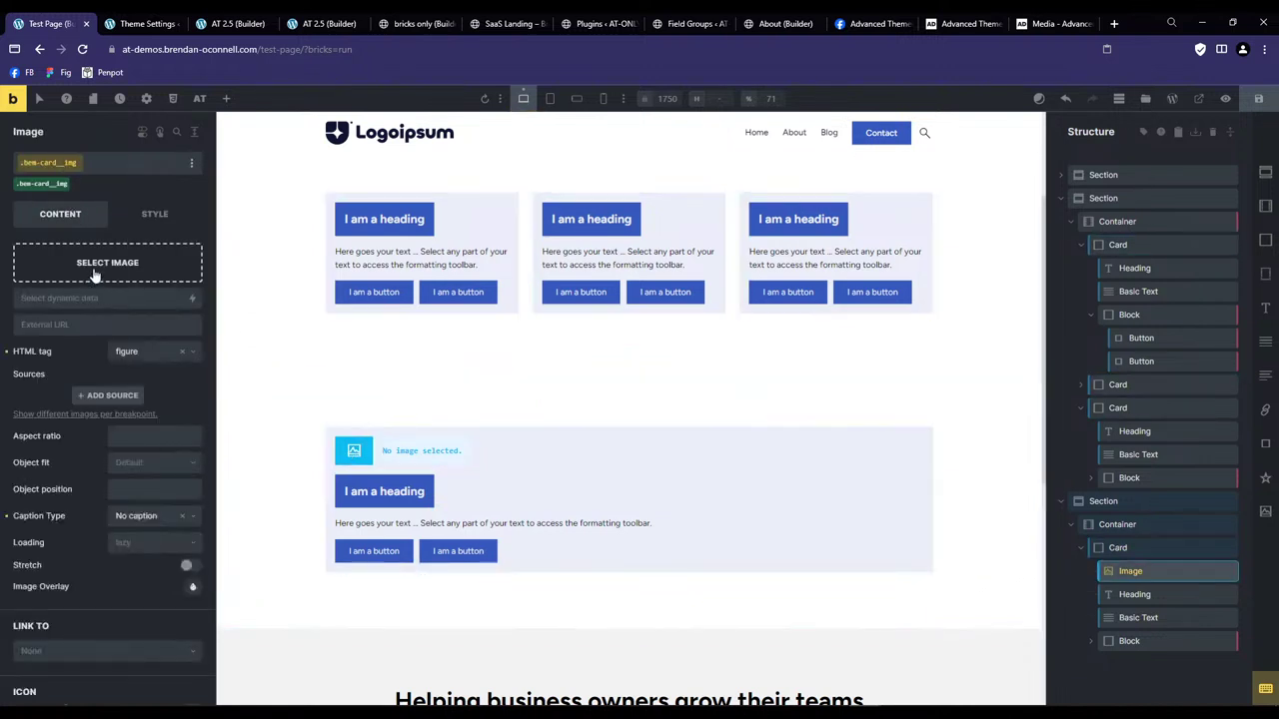
{"action": "left_click", "coordinate": [96, 273]}
{"action": "left_click", "coordinate": [483, 259]}
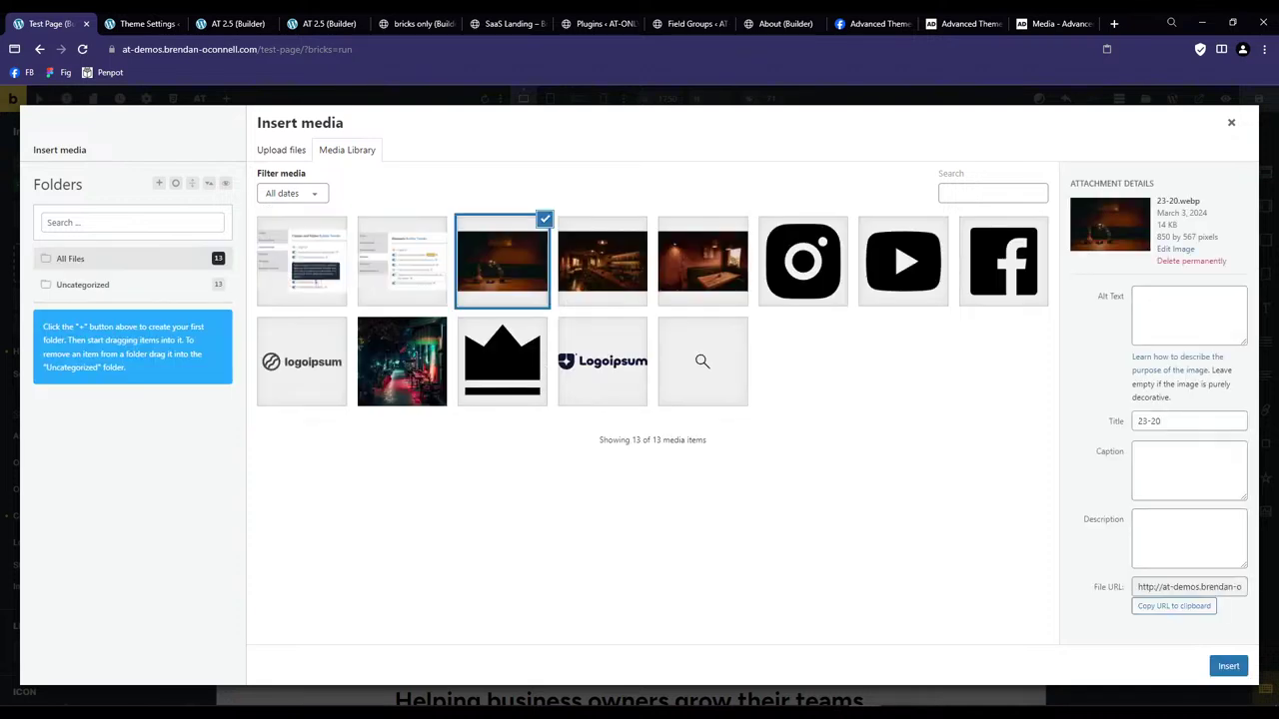
{"action": "left_click", "coordinate": [1227, 666]}
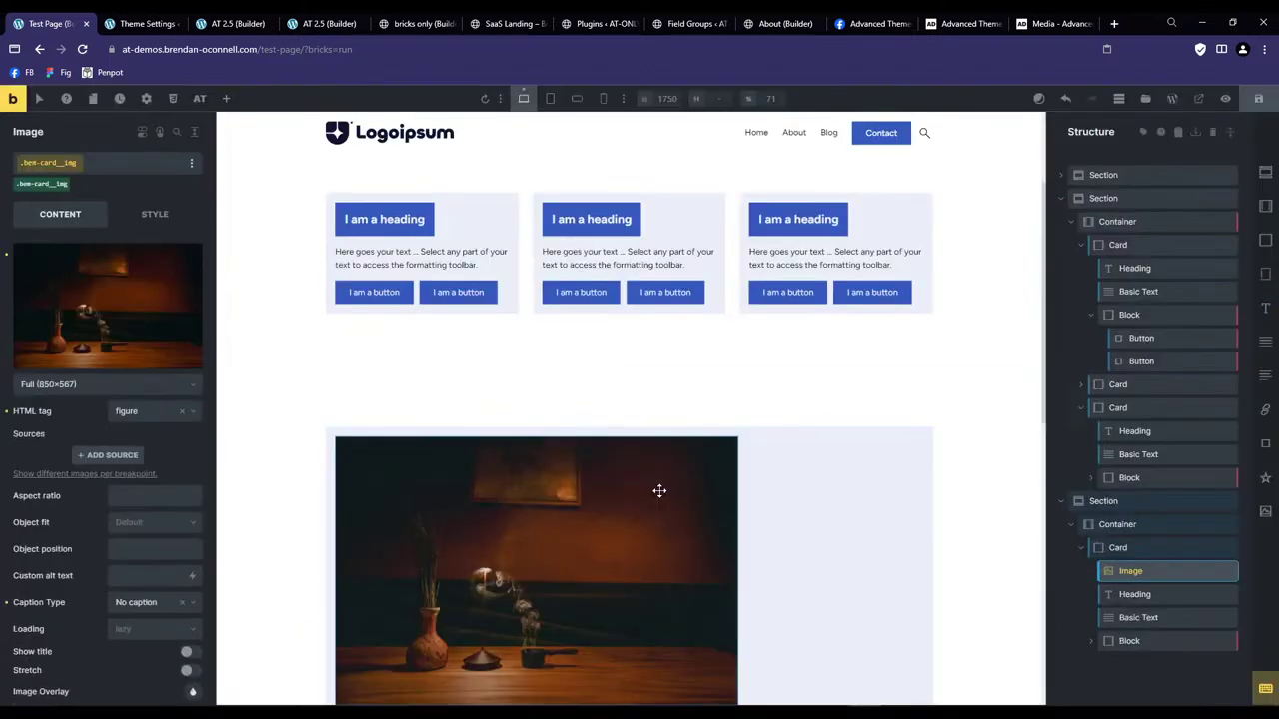
Delete the image element from the card in the new section.
{"action": "scroll", "coordinate": [765, 537], "scroll_direction": "down", "scroll_amount": 2}
{"action": "left_click", "coordinate": [1139, 547]}
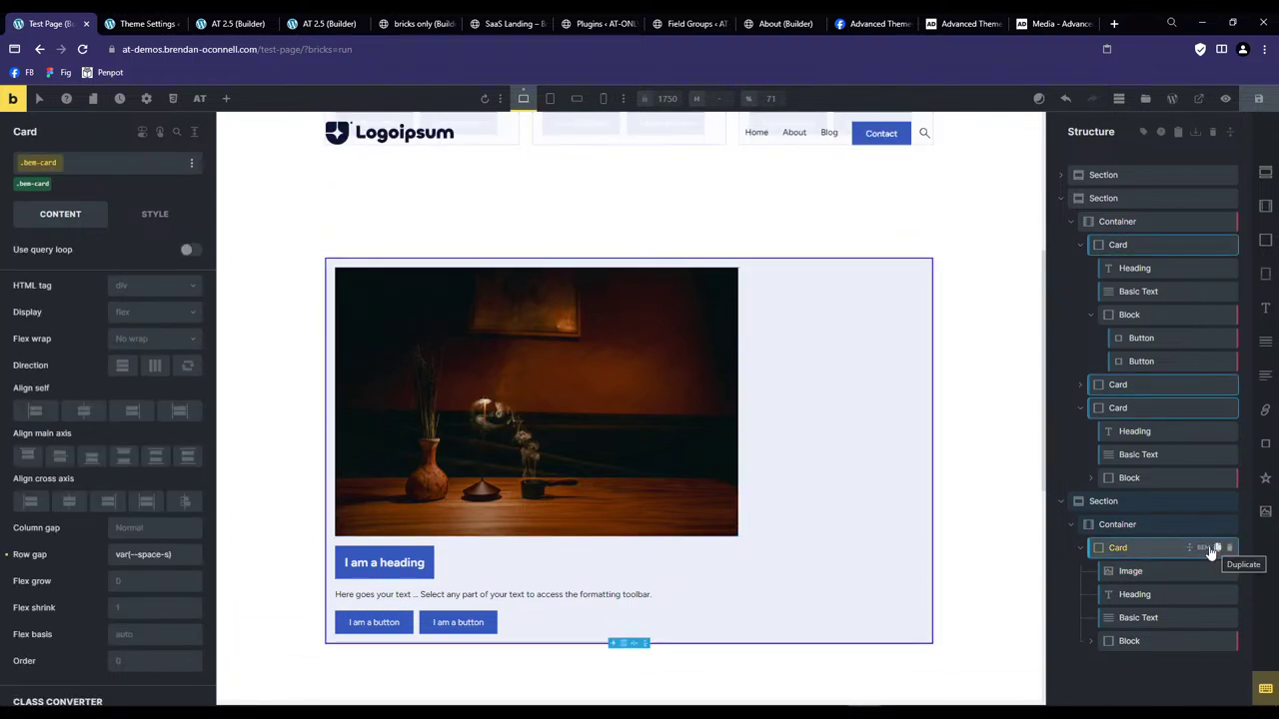
{"action": "left_click", "coordinate": [613, 371]}
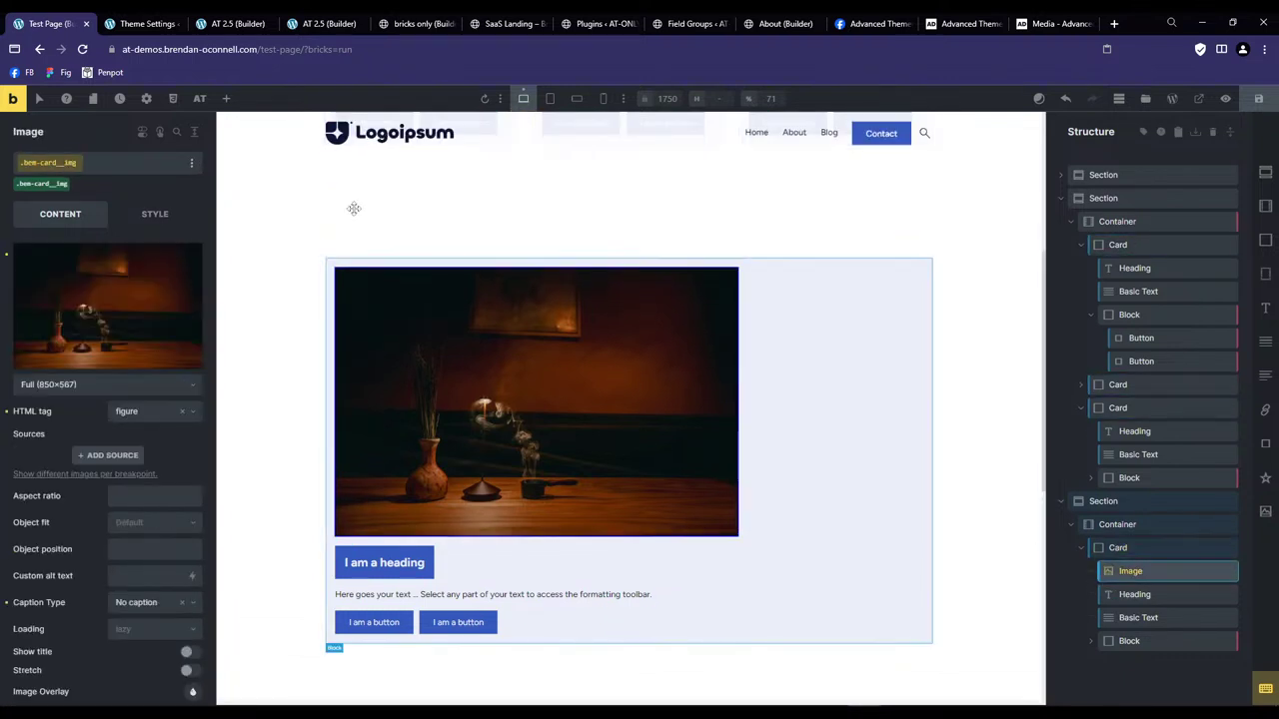
{"action": "left_click", "coordinate": [155, 214]}
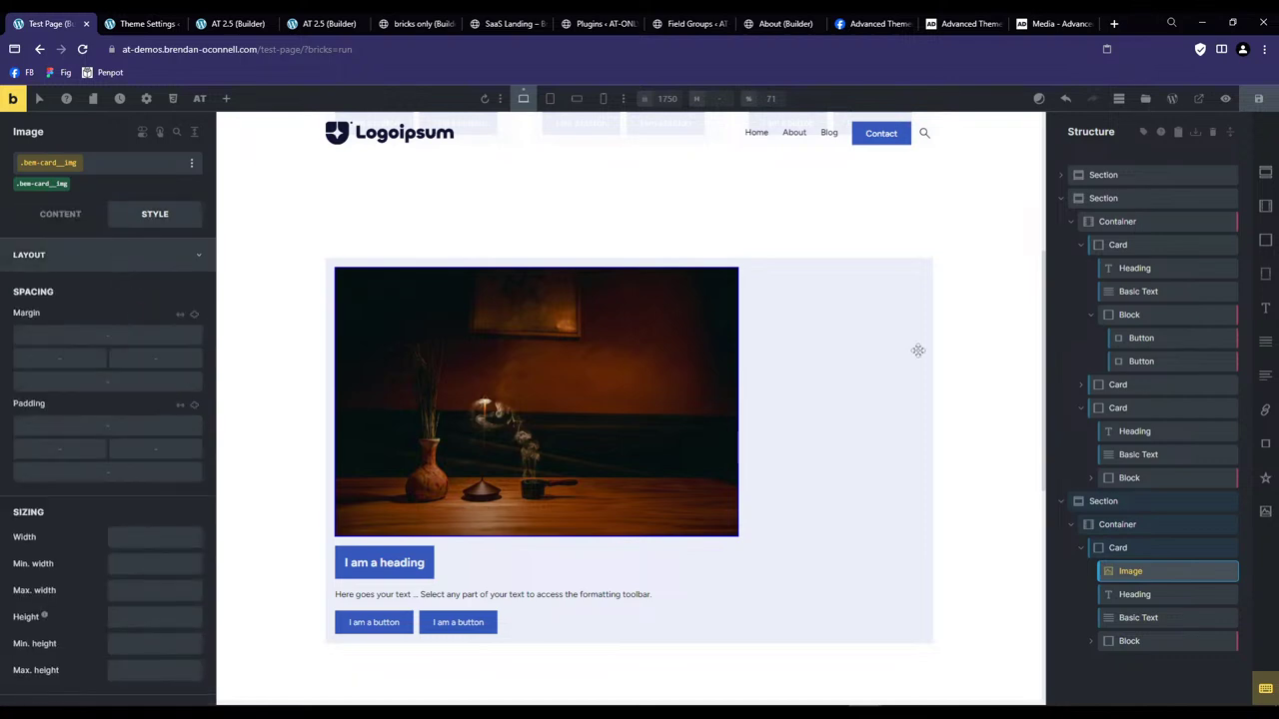
{"action": "left_click", "coordinate": [1136, 547]}
{"action": "left_click", "coordinate": [1219, 571]}
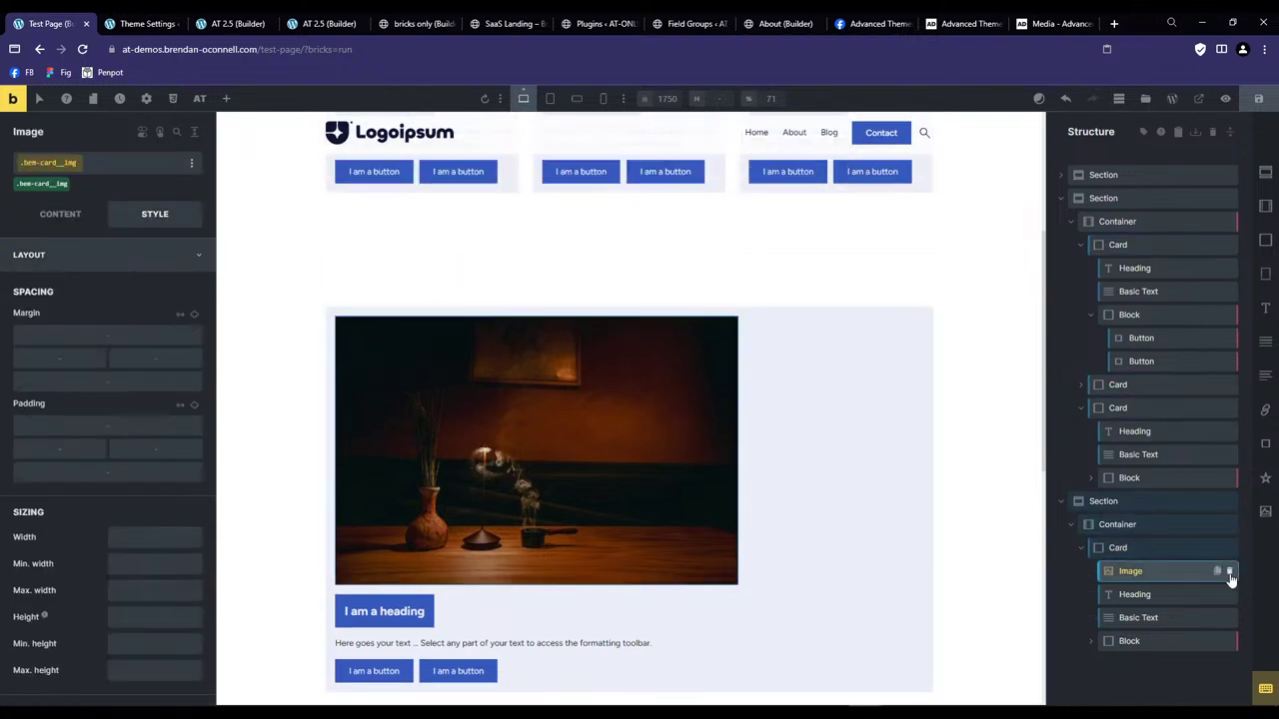
{"action": "left_click", "coordinate": [1229, 572]}
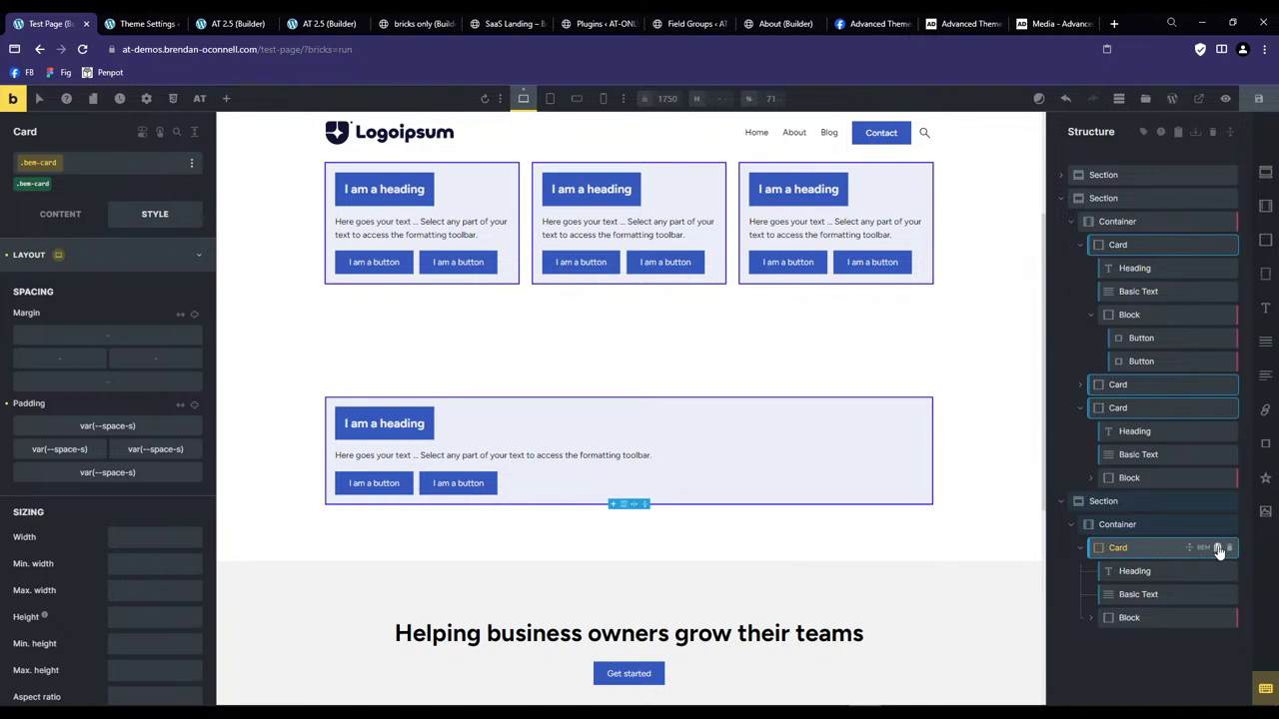
Duplicate the new section's card three times.
{"action": "left_click", "coordinate": [1219, 549]}
{"action": "left_click", "coordinate": [1218, 548]}
{"action": "left_click", "coordinate": [1219, 549]}
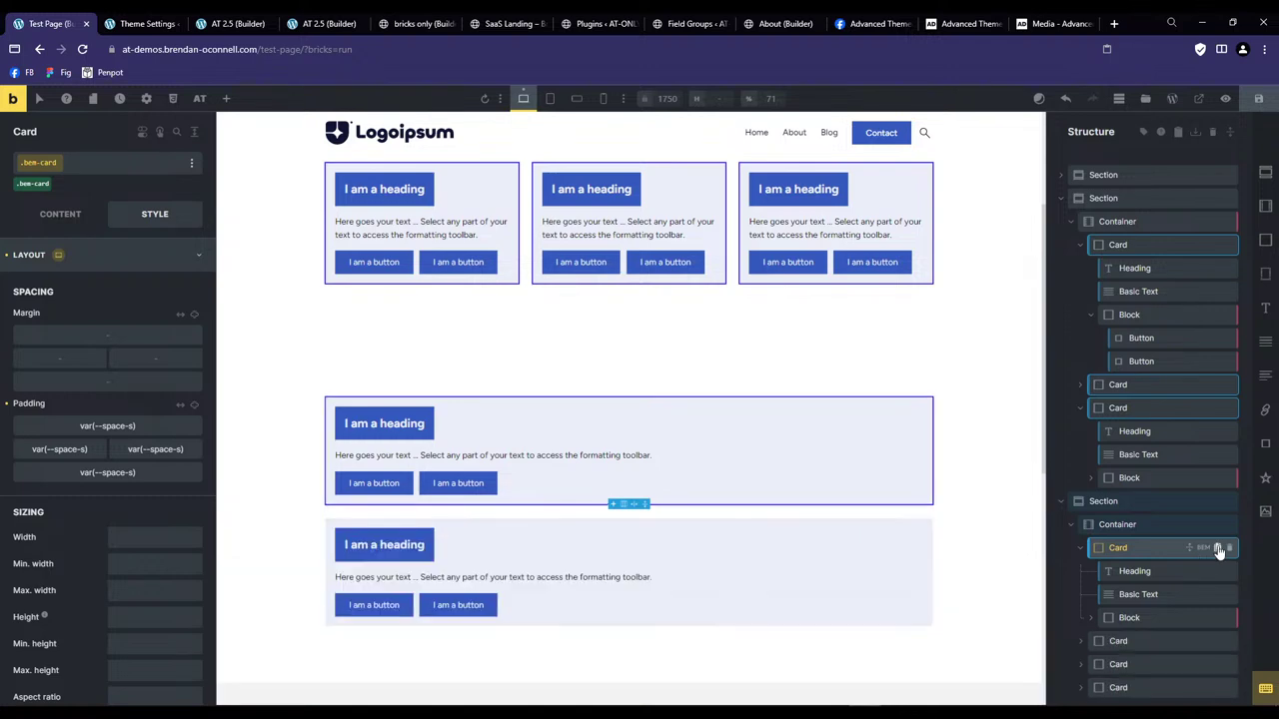
Add the bg--ultra-dark class to the second card in the new section and remove its bem-card class.
{"action": "left_click", "coordinate": [1132, 644]}
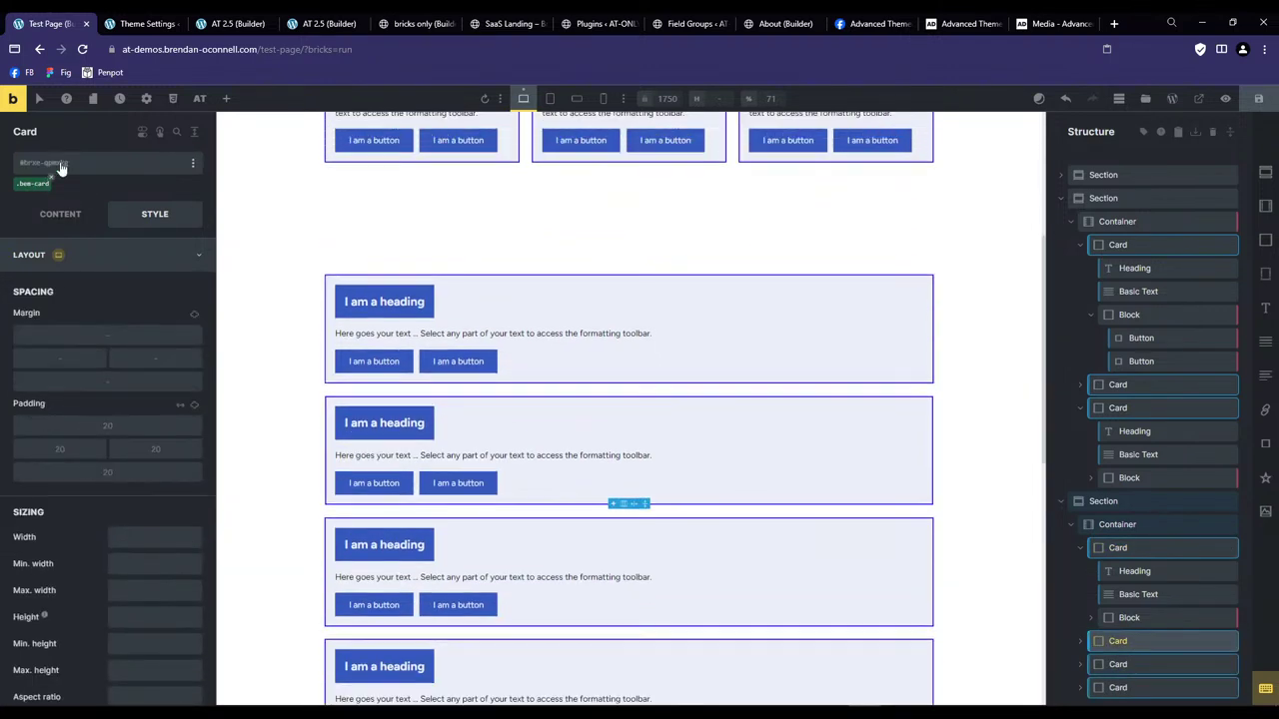
{"action": "left_click", "coordinate": [149, 255]}
{"action": "left_click", "coordinate": [108, 321]}
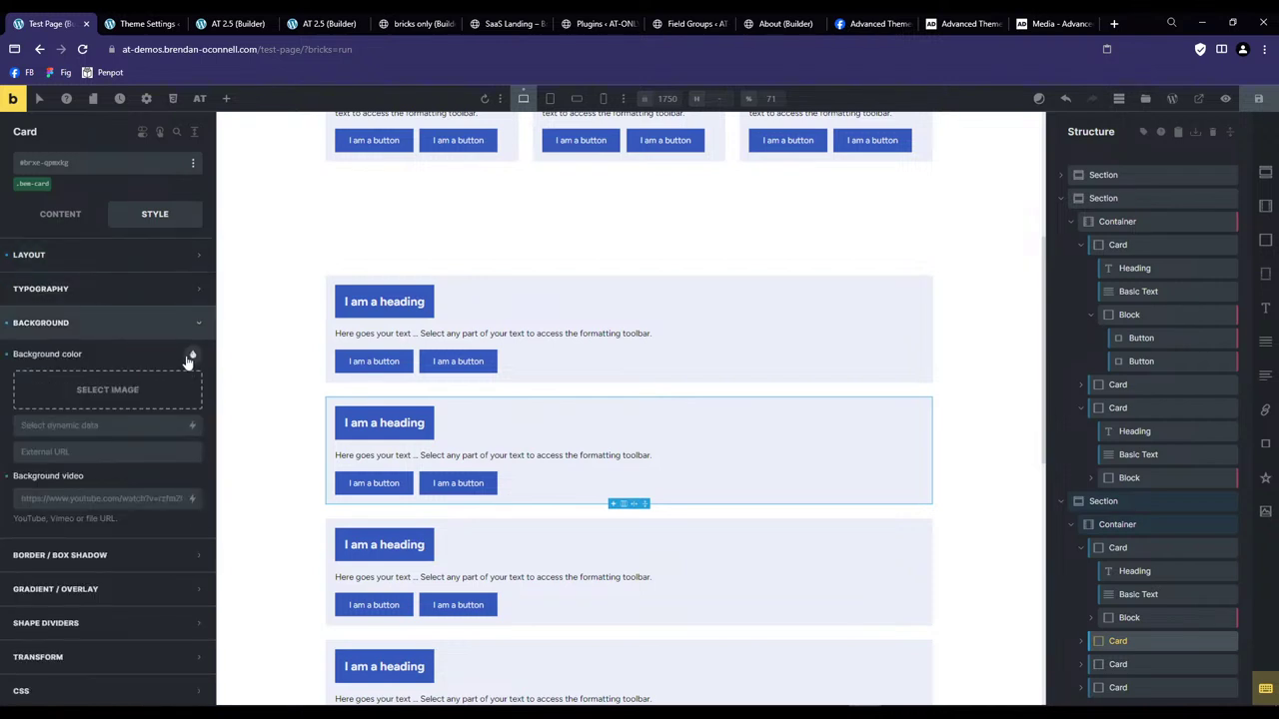
{"action": "left_click", "coordinate": [190, 357]}
{"action": "left_click", "coordinate": [78, 173]}
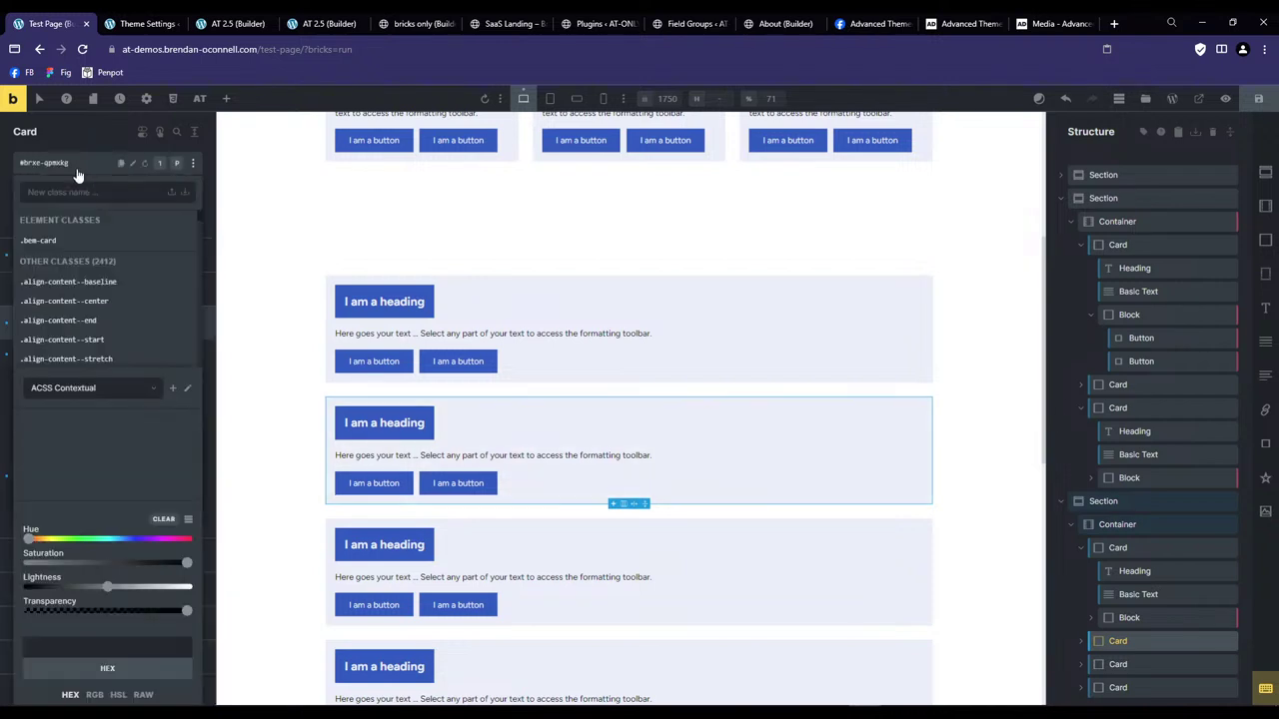
{"action": "type", "text": "bg"}
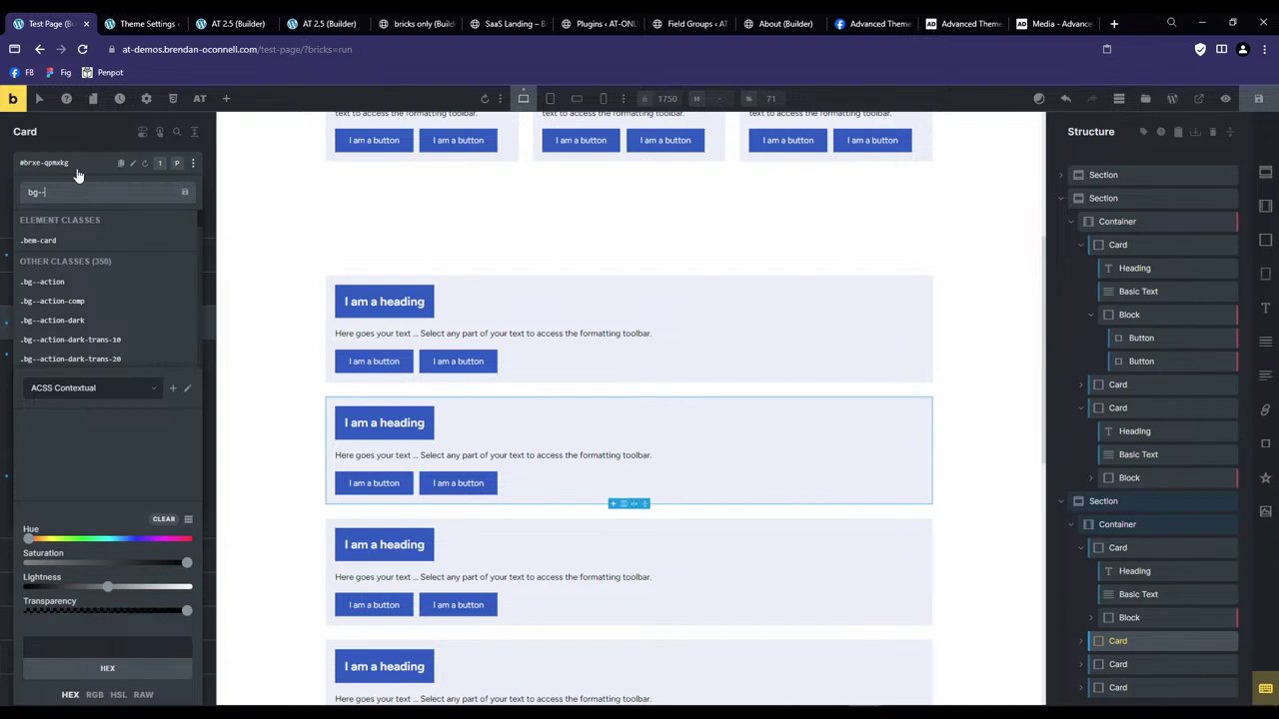
{"action": "type", "text": "--ultra-dark"}
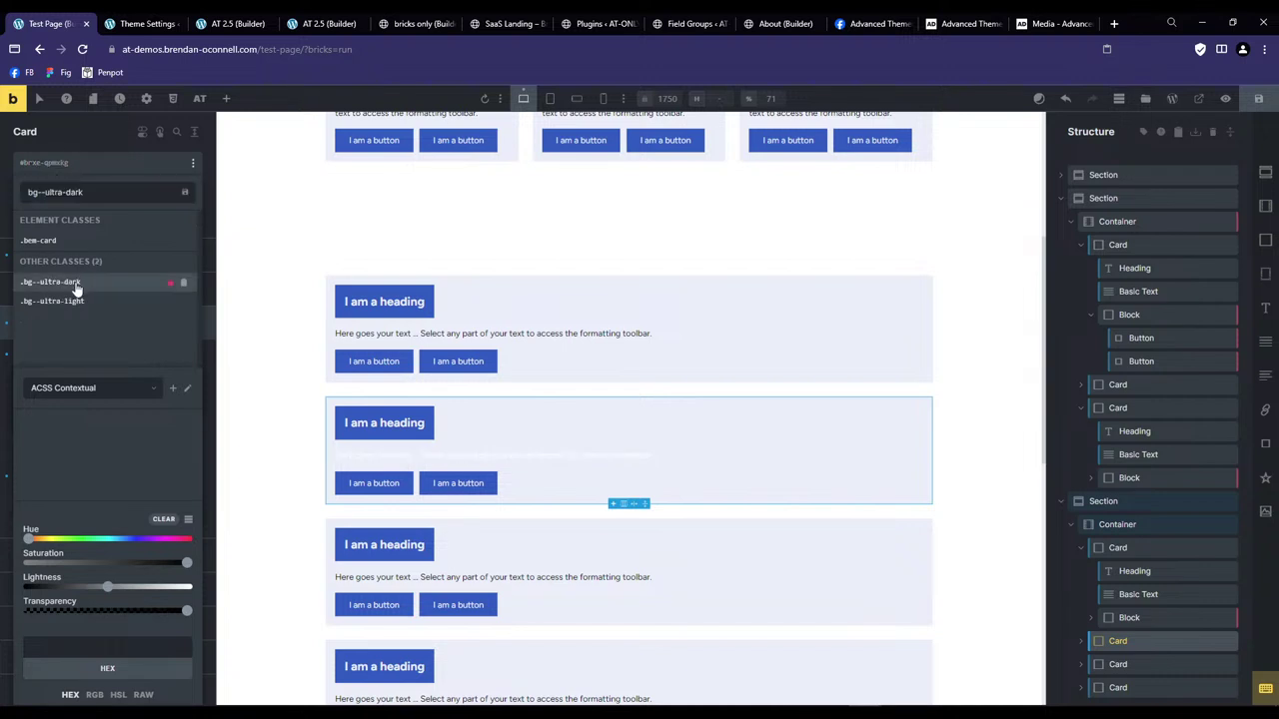
{"action": "left_click", "coordinate": [75, 283]}
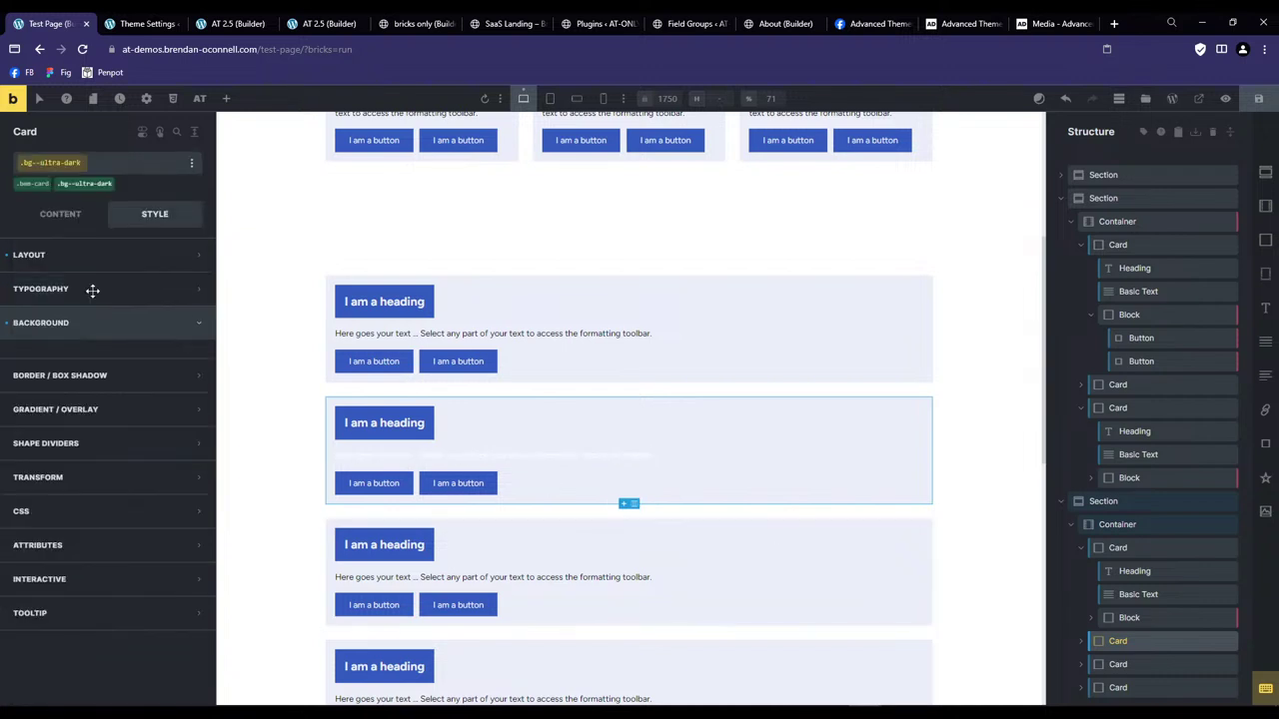
{"action": "left_click", "coordinate": [45, 179]}
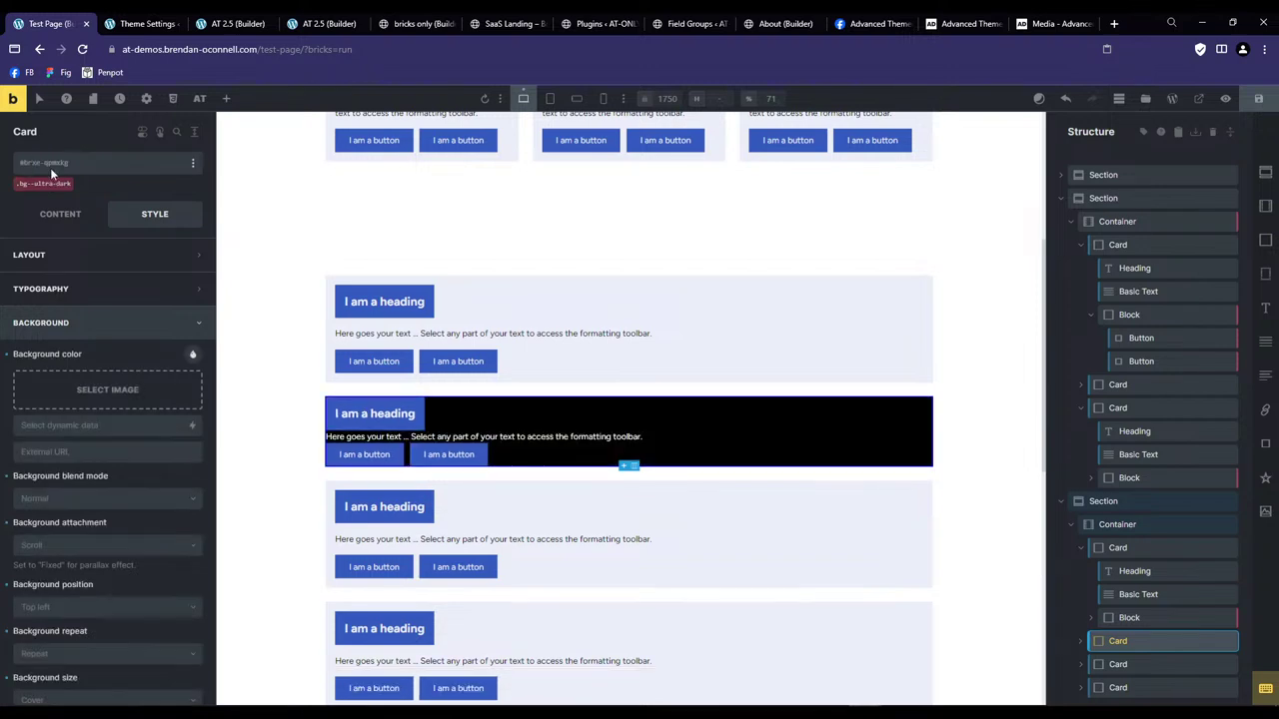
Try to create a dark-card class directly on the second card.
{"action": "type", "text": "darkca"}
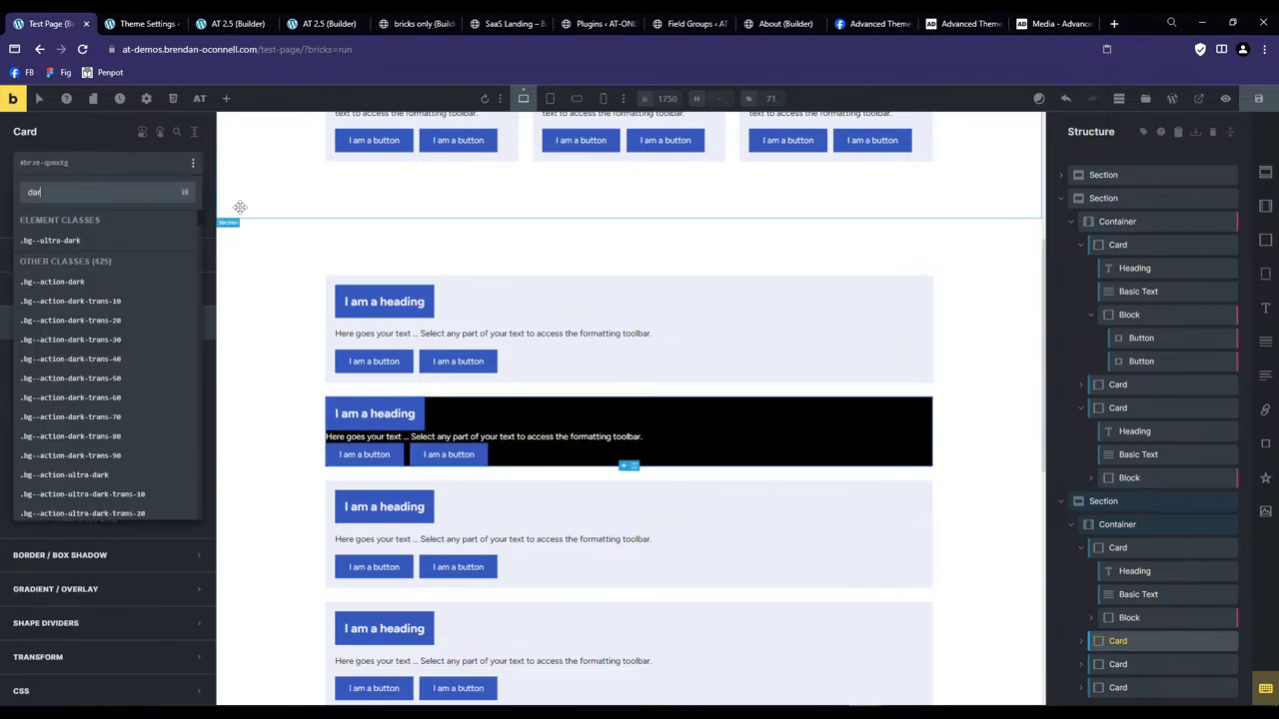
{"action": "key", "text": "BackSpace"}
{"action": "type", "text": "-card"}
{"action": "key", "text": "Return"}
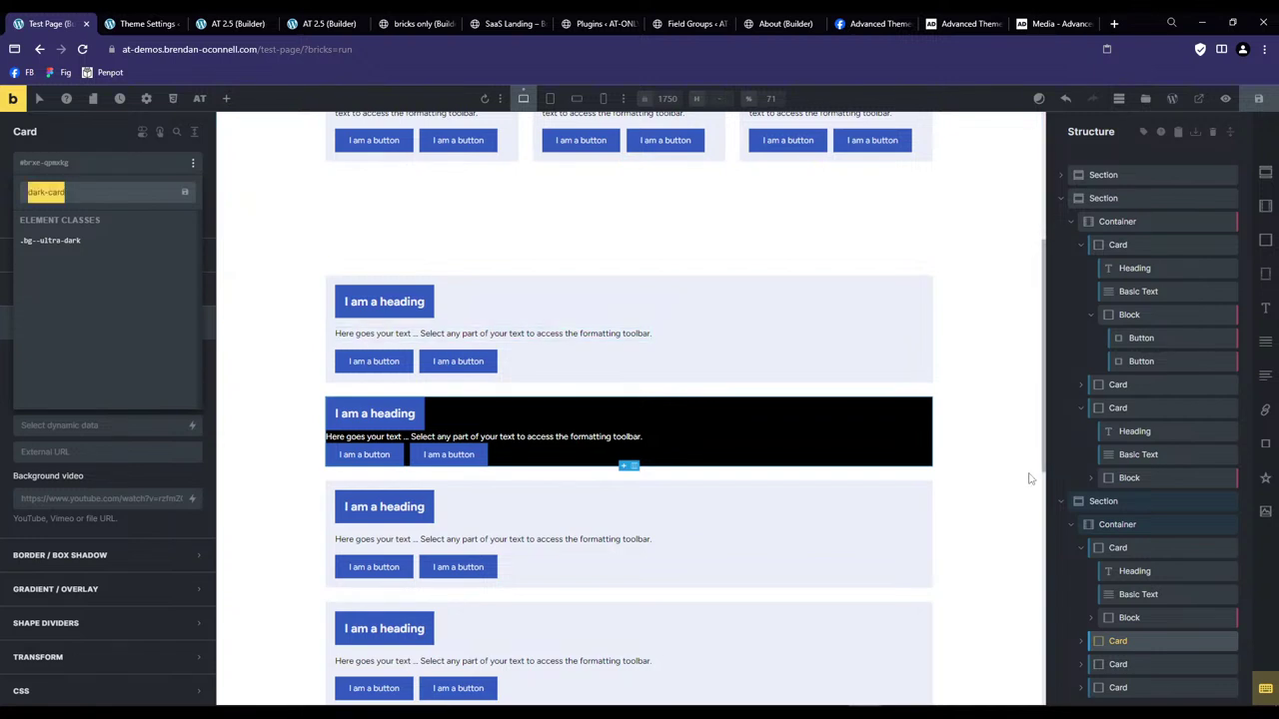
Remove the bg--ultra-dark class from the second card.
{"action": "left_click", "coordinate": [1119, 642]}
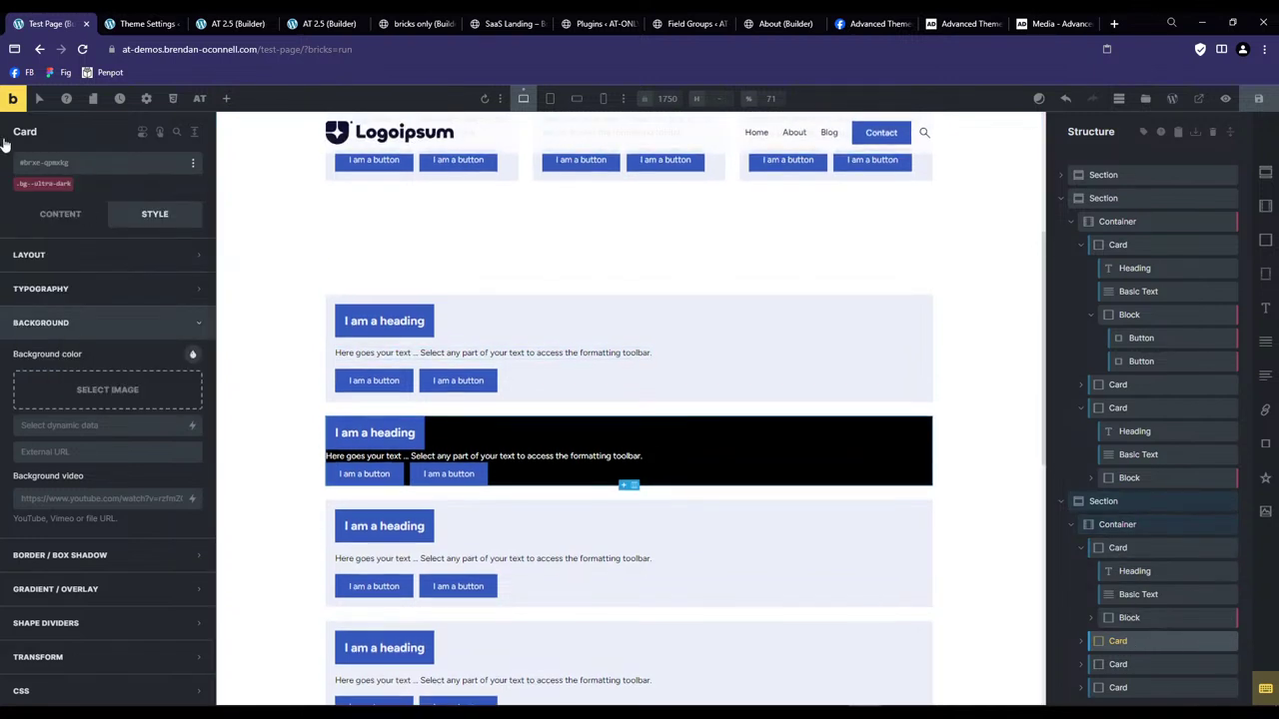
{"action": "left_click", "coordinate": [71, 184]}
{"action": "right_click", "coordinate": [1119, 639]}
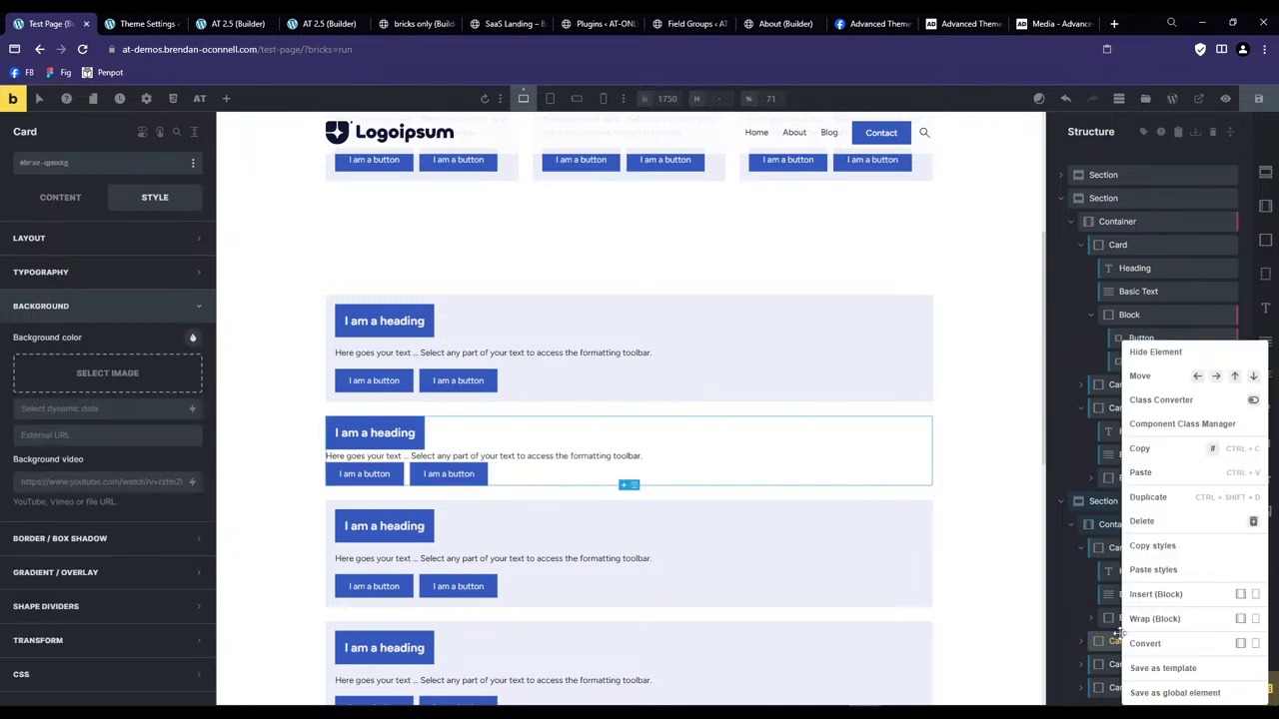
{"action": "left_click", "coordinate": [1164, 423]}
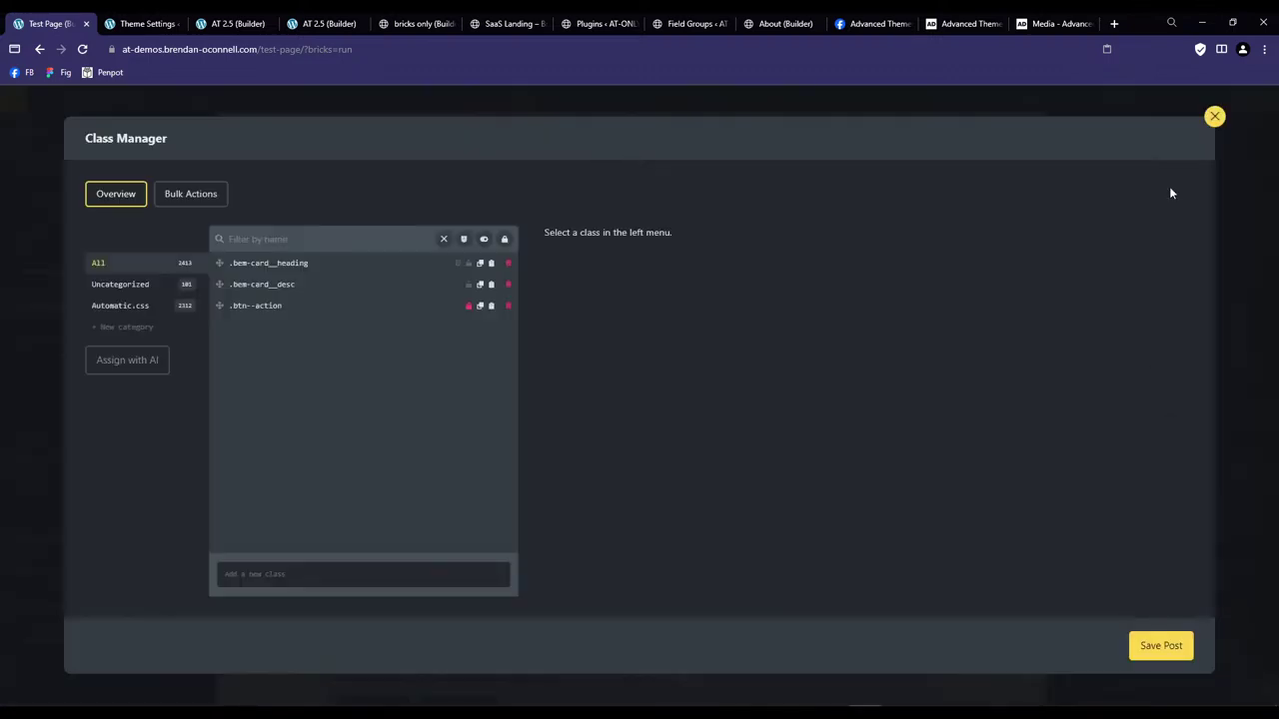
{"action": "left_click", "coordinate": [1215, 118]}
Open the Class Converter for the second card and set the basename to dark-card.
{"action": "right_click", "coordinate": [1119, 642]}
{"action": "left_click", "coordinate": [1164, 402]}
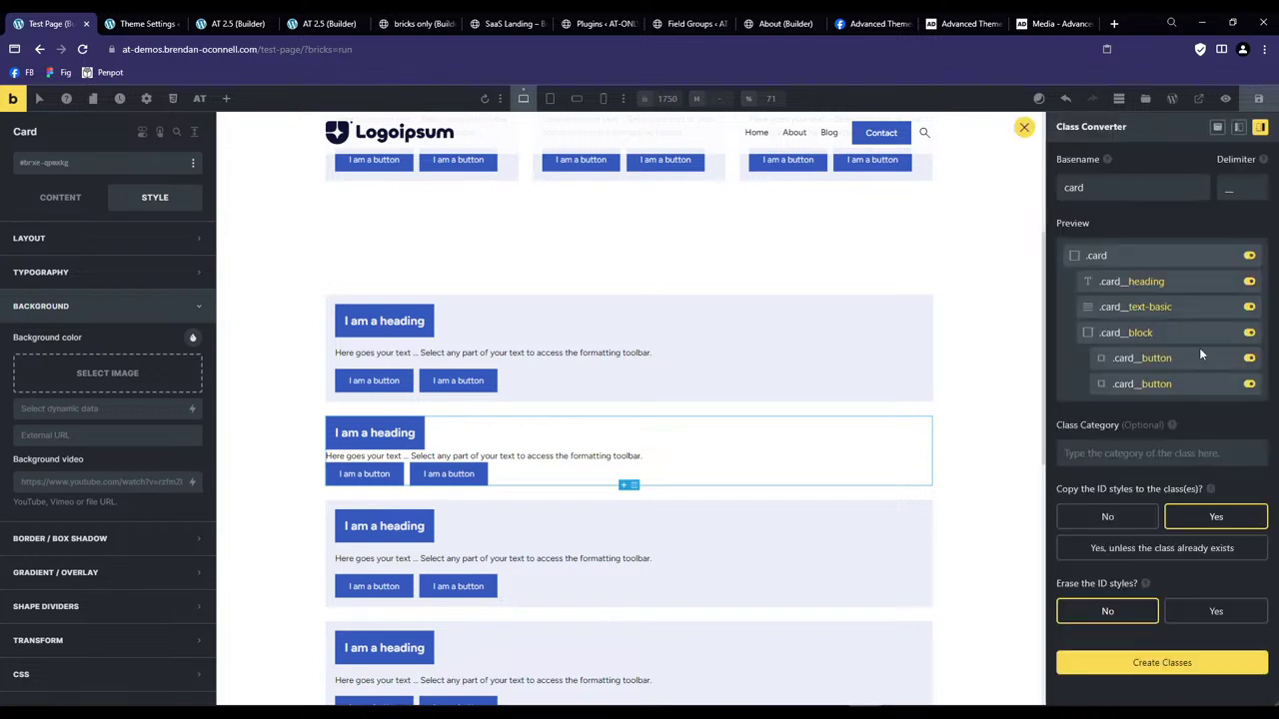
{"action": "type", "text": "dar-ca"}
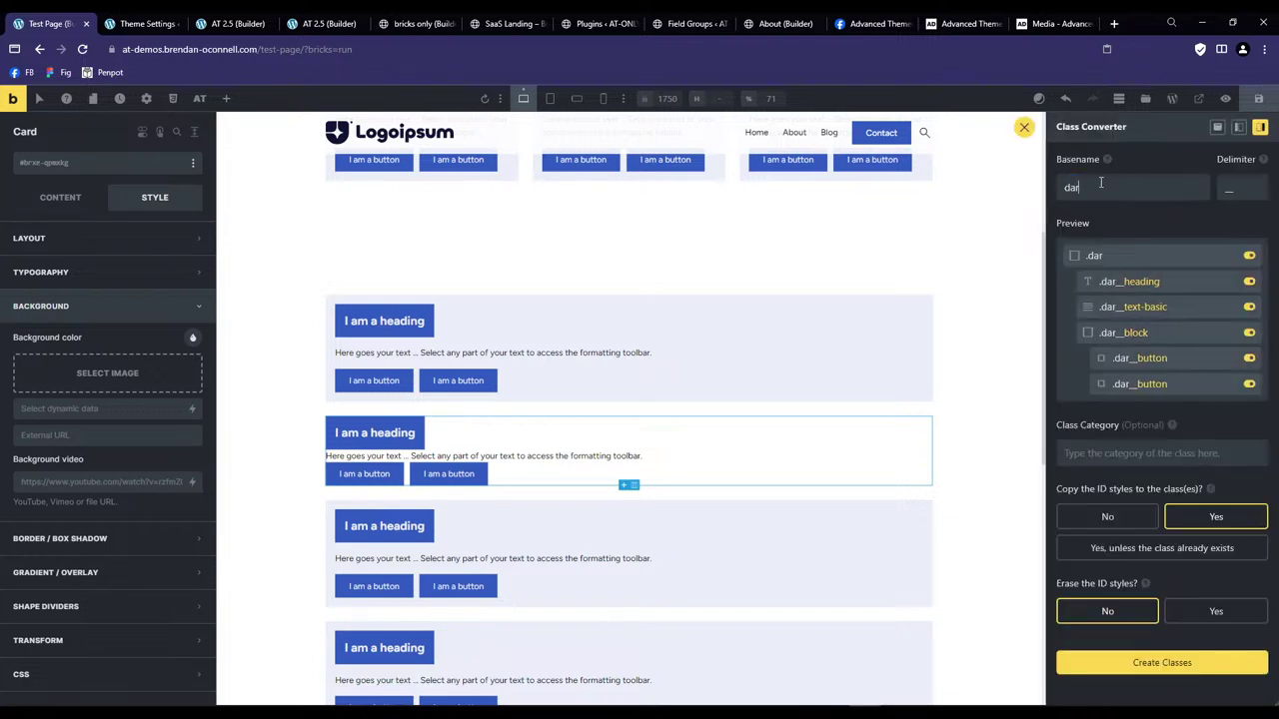
{"action": "key", "text": "BackSpace"}
{"action": "key", "text": "BackSpace"}
{"action": "key", "text": "BackSpace"}
{"action": "type", "text": "k-card"}
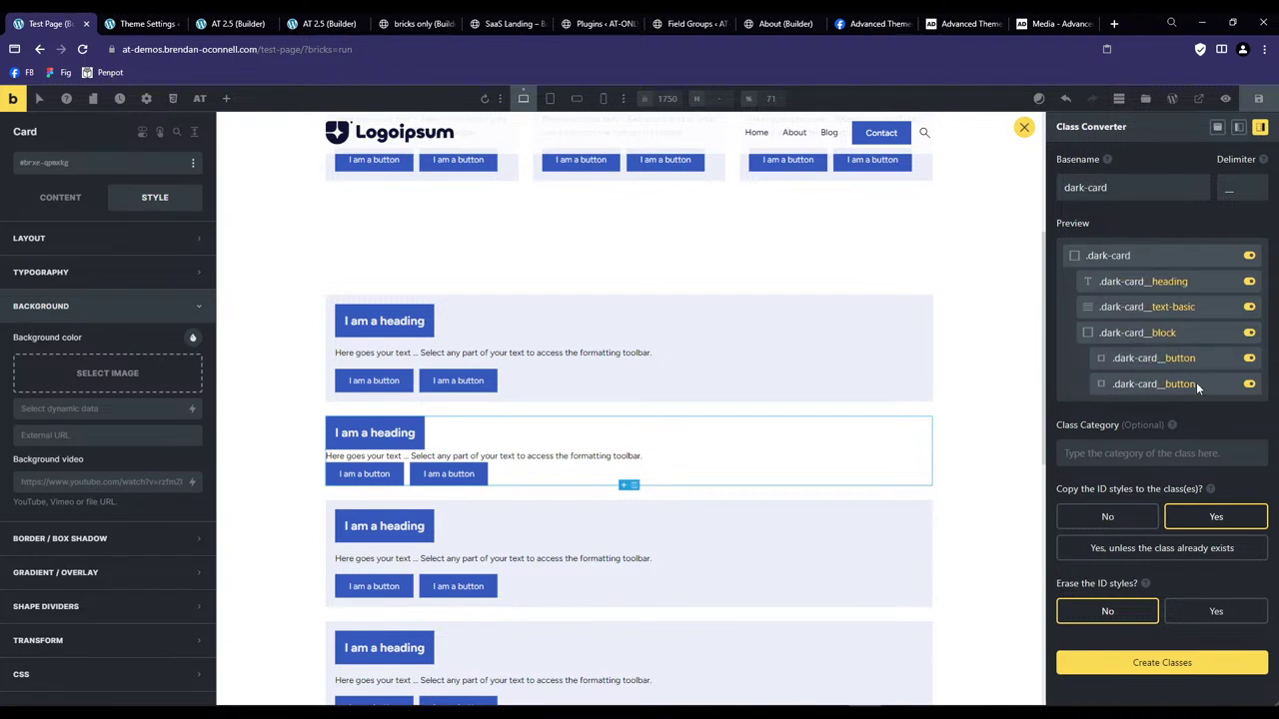
Create the dark-card classes without the block and its buttons, copying ID styles unless the class exists and erasing the ID styles.
{"action": "left_click", "coordinate": [1249, 333]}
{"action": "left_click", "coordinate": [1187, 547]}
{"action": "left_click", "coordinate": [1213, 610]}
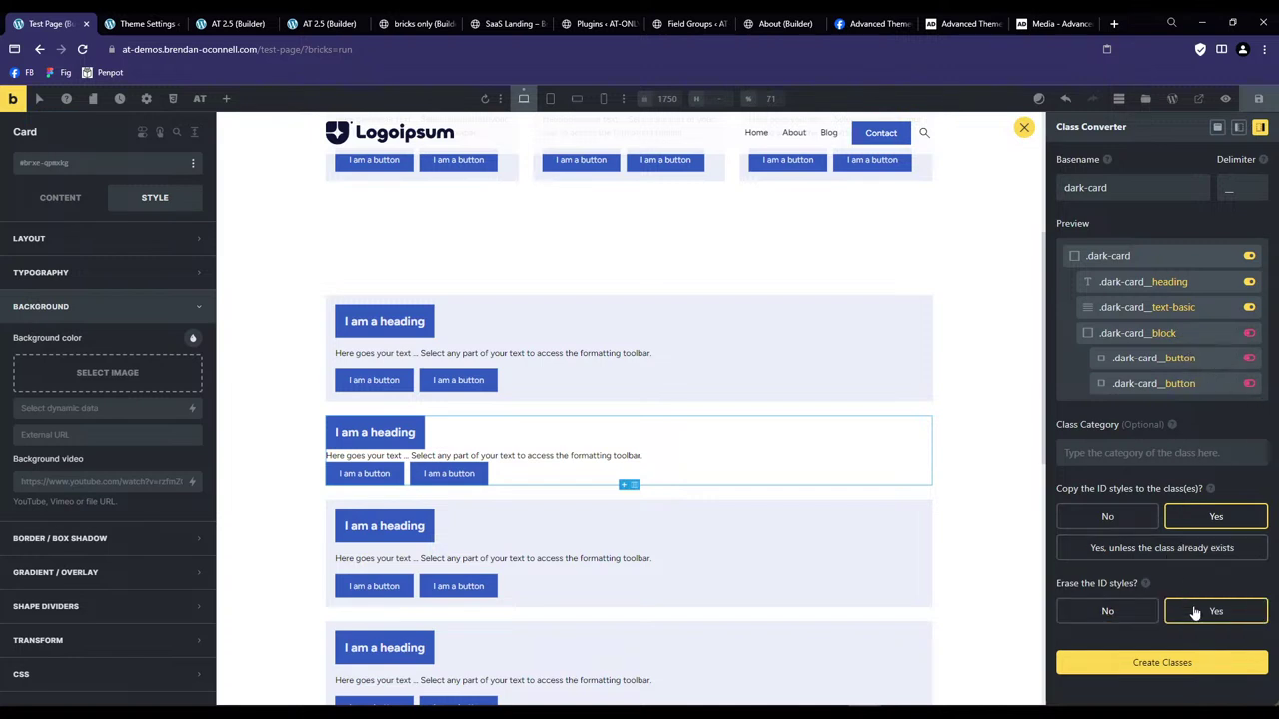
{"action": "left_click", "coordinate": [1187, 665]}
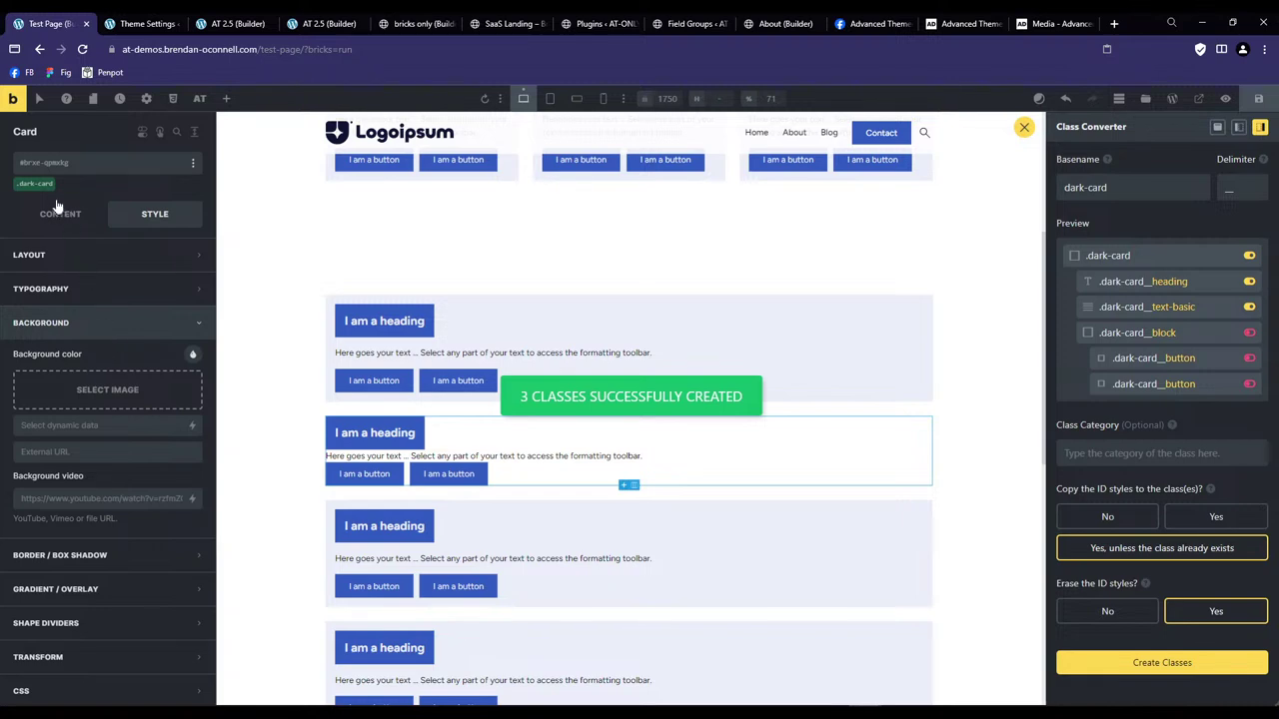
Set the second card's background color at ID level to the black swatch of the Automatic.css background colors.
{"action": "left_click", "coordinate": [120, 257]}
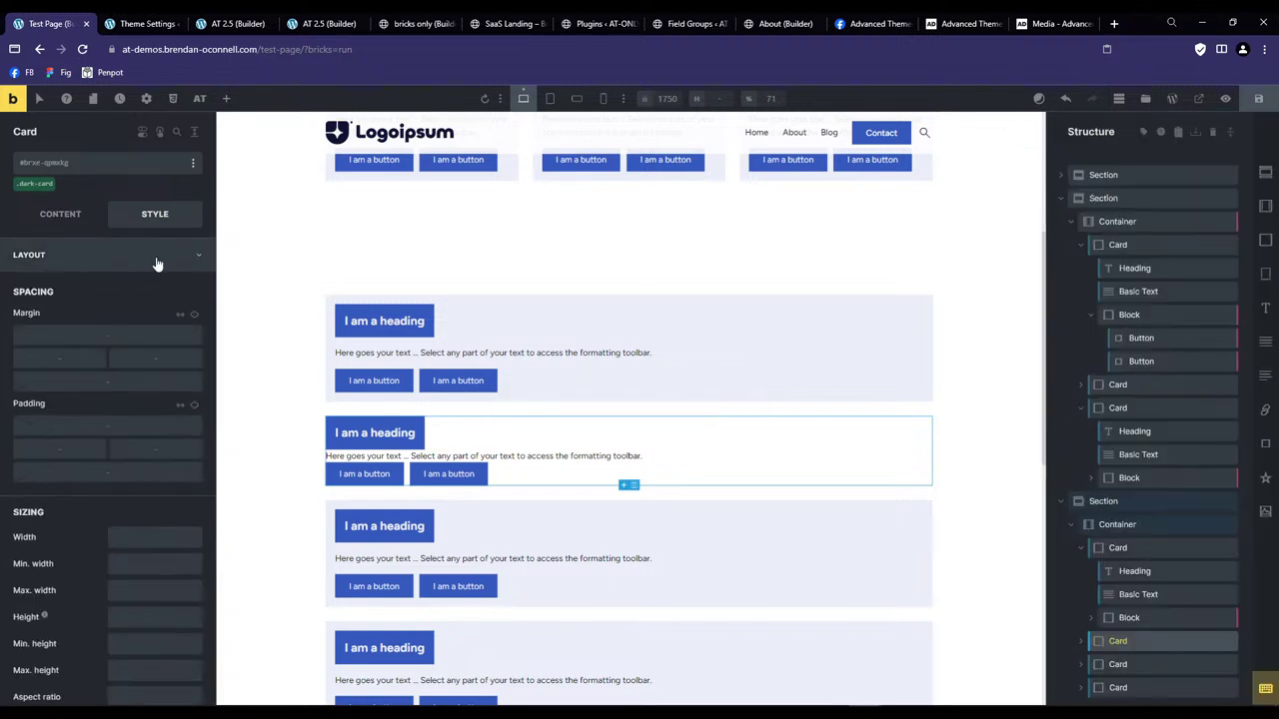
{"action": "left_click", "coordinate": [156, 256]}
{"action": "left_click", "coordinate": [125, 321]}
{"action": "left_click", "coordinate": [198, 361]}
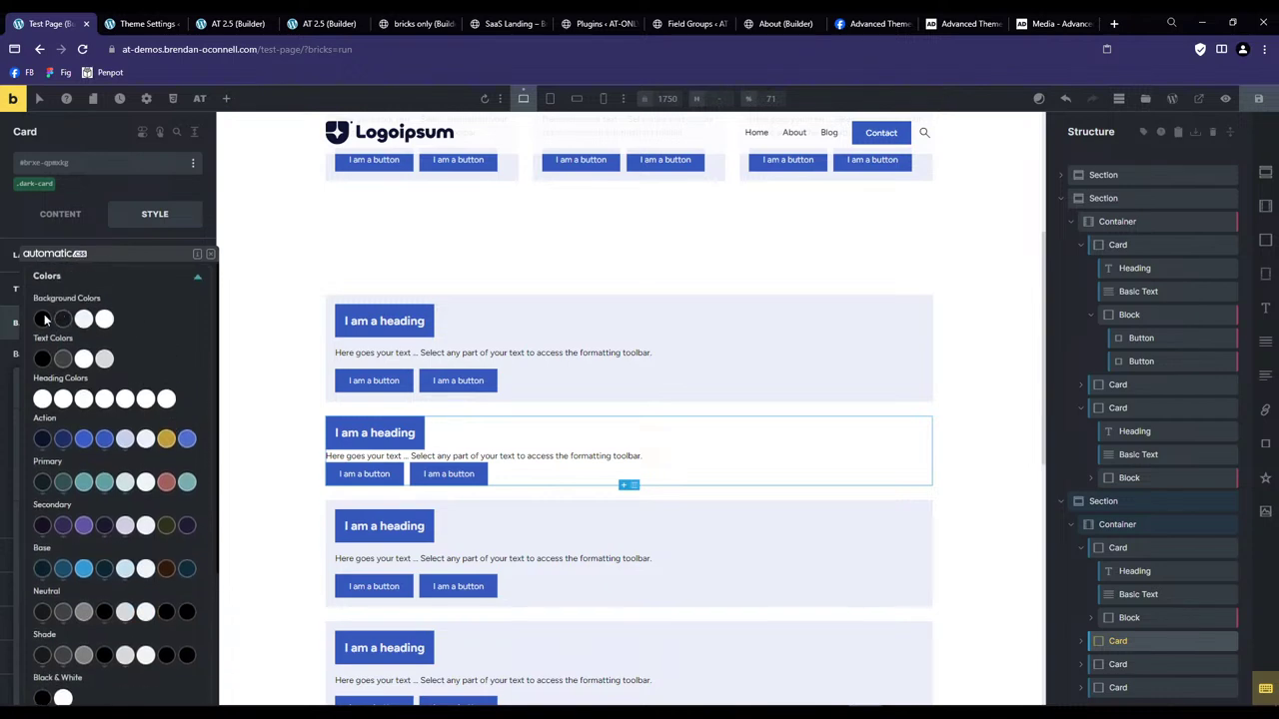
{"action": "left_click", "coordinate": [43, 319]}
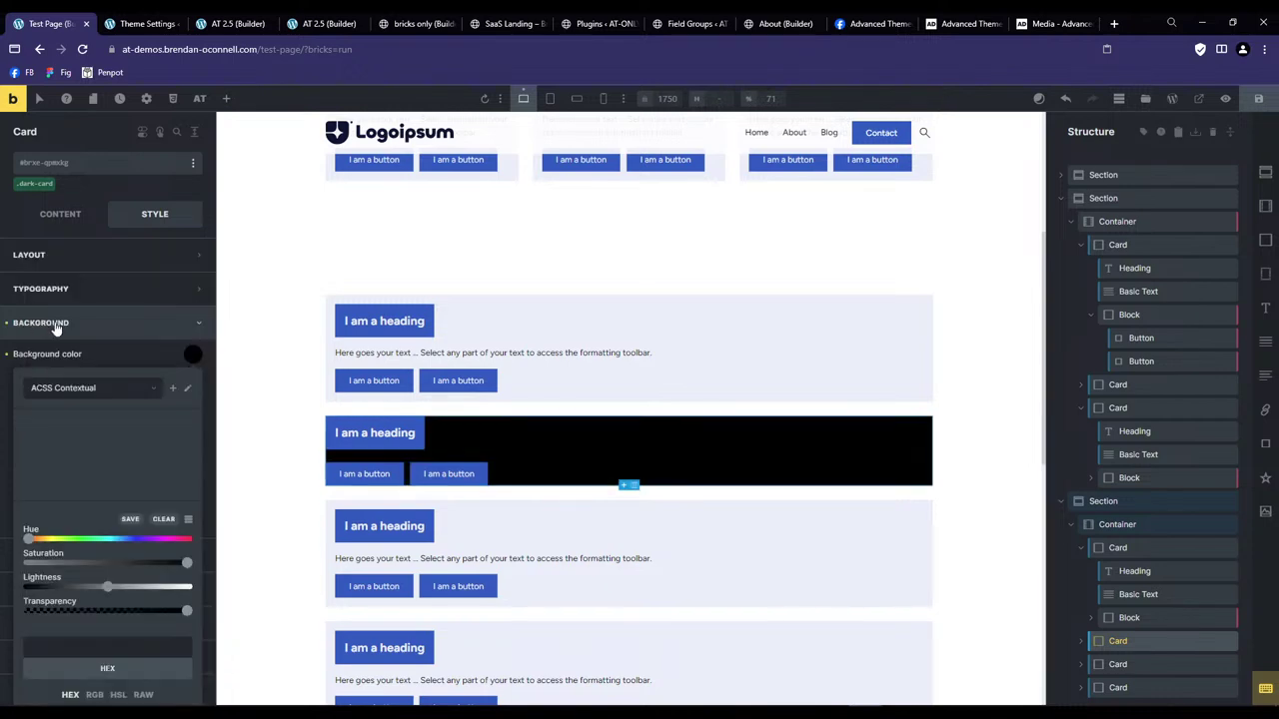
Set the second card's text color at ID level to the near-white swatch of the Automatic.css Action colors.
{"action": "left_click", "coordinate": [92, 288]}
{"action": "left_click", "coordinate": [193, 323]}
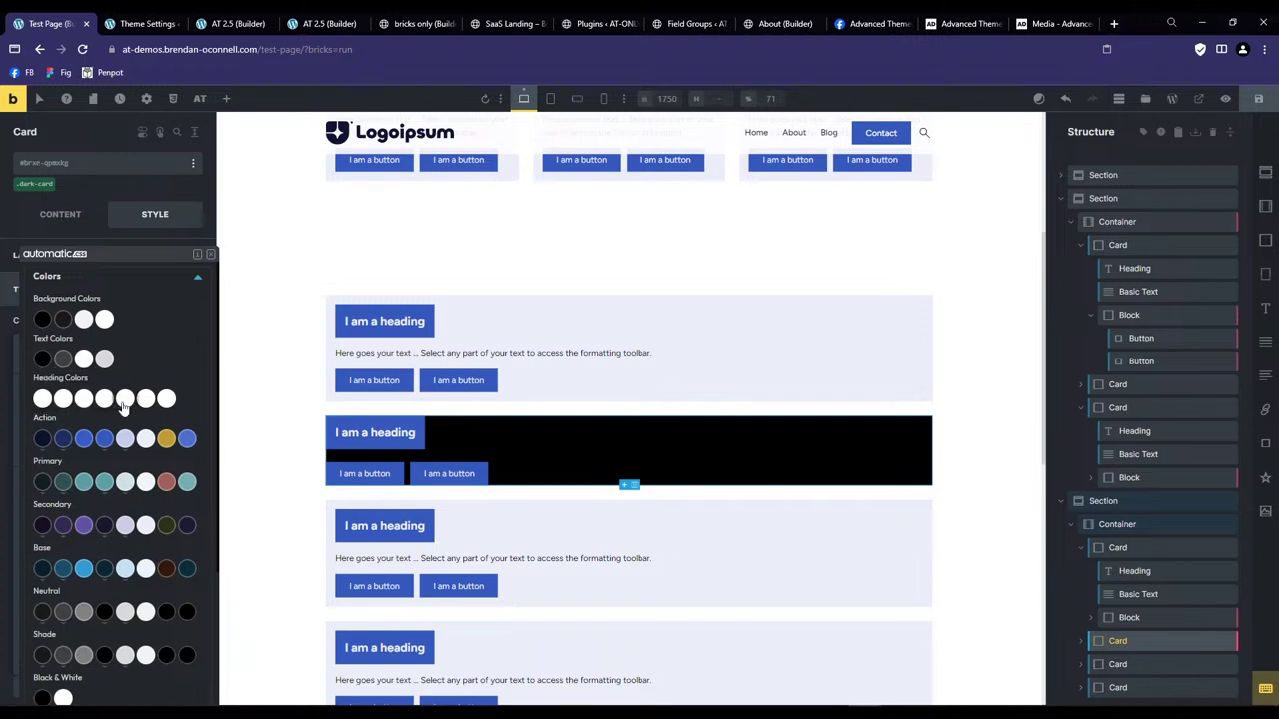
{"action": "left_click", "coordinate": [146, 439]}
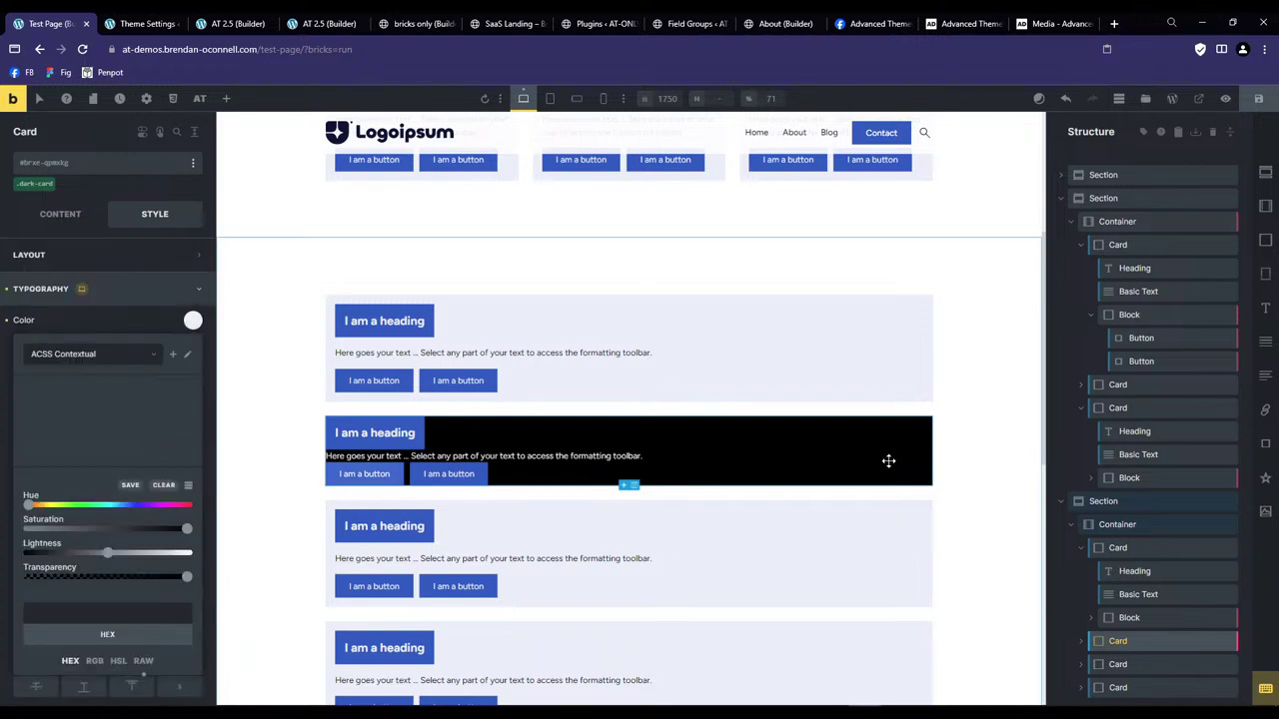
{"action": "left_click", "coordinate": [37, 291]}
{"action": "left_click", "coordinate": [32, 257]}
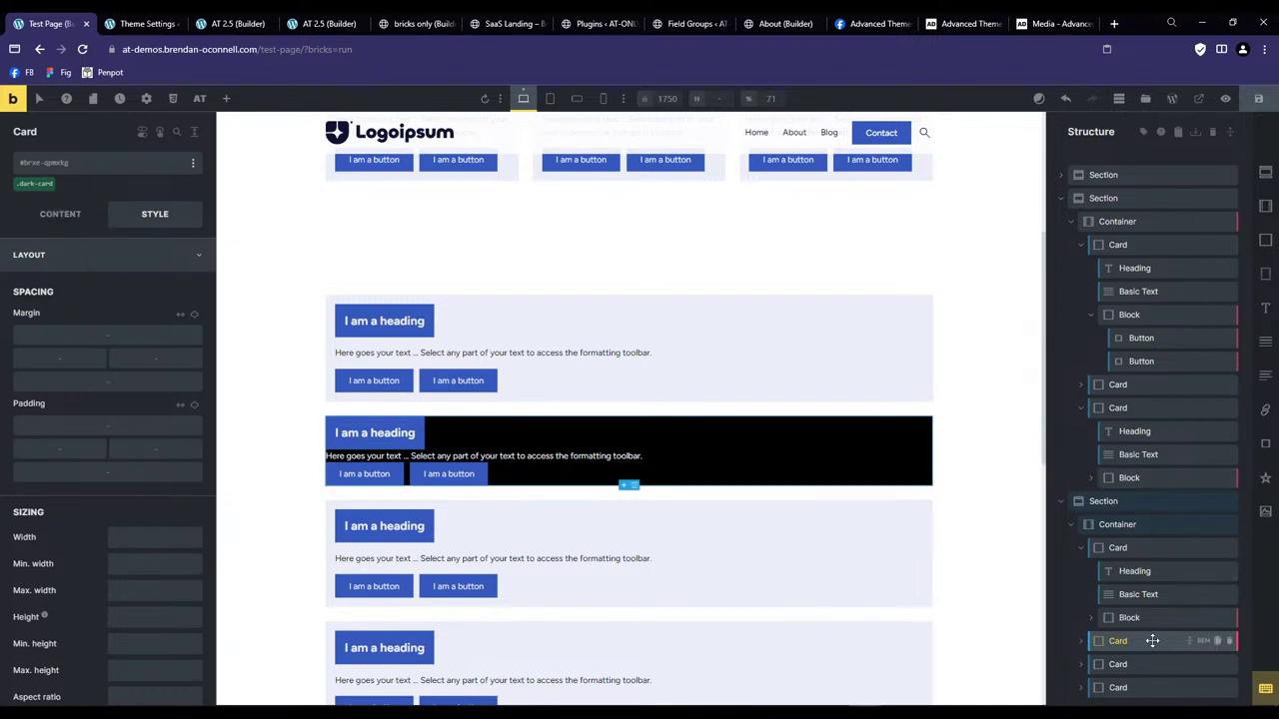
{"action": "left_click", "coordinate": [50, 228]}
{"action": "left_click", "coordinate": [138, 228]}
{"action": "left_click", "coordinate": [154, 251]}
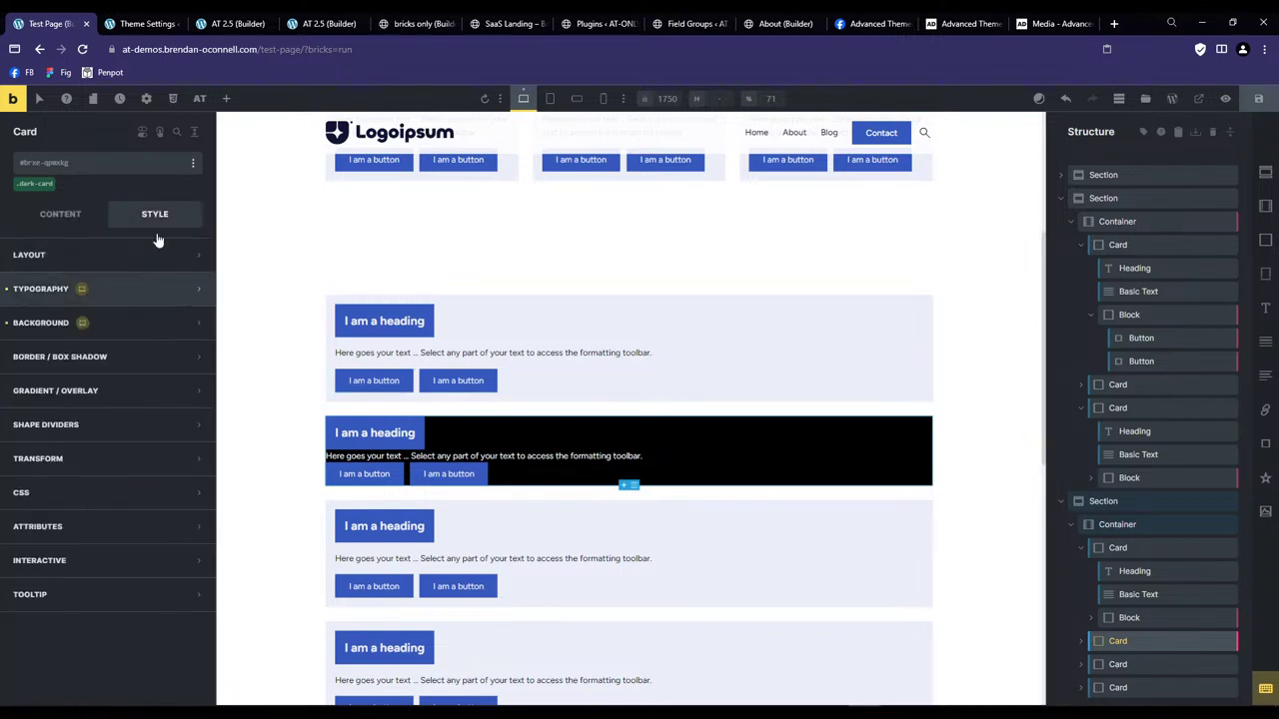
Import the second card's ID styles into its dark-card class.
{"action": "left_click", "coordinate": [193, 161]}
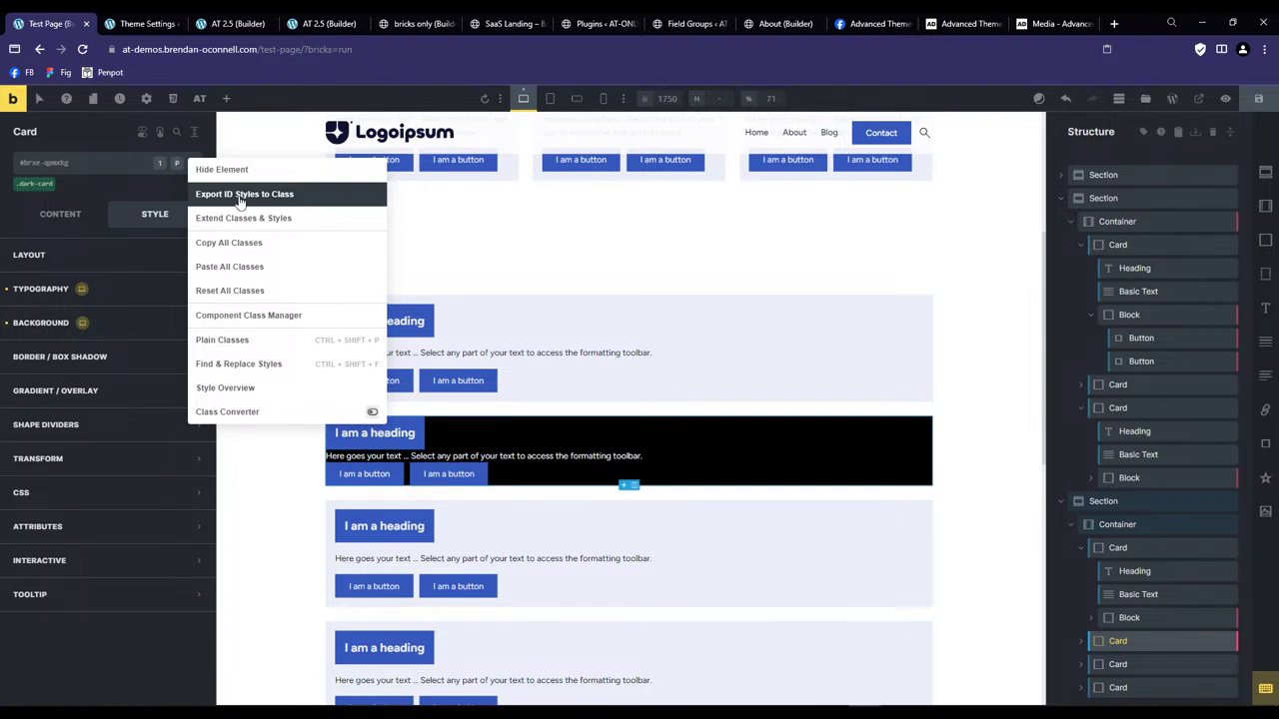
{"action": "left_click", "coordinate": [36, 184]}
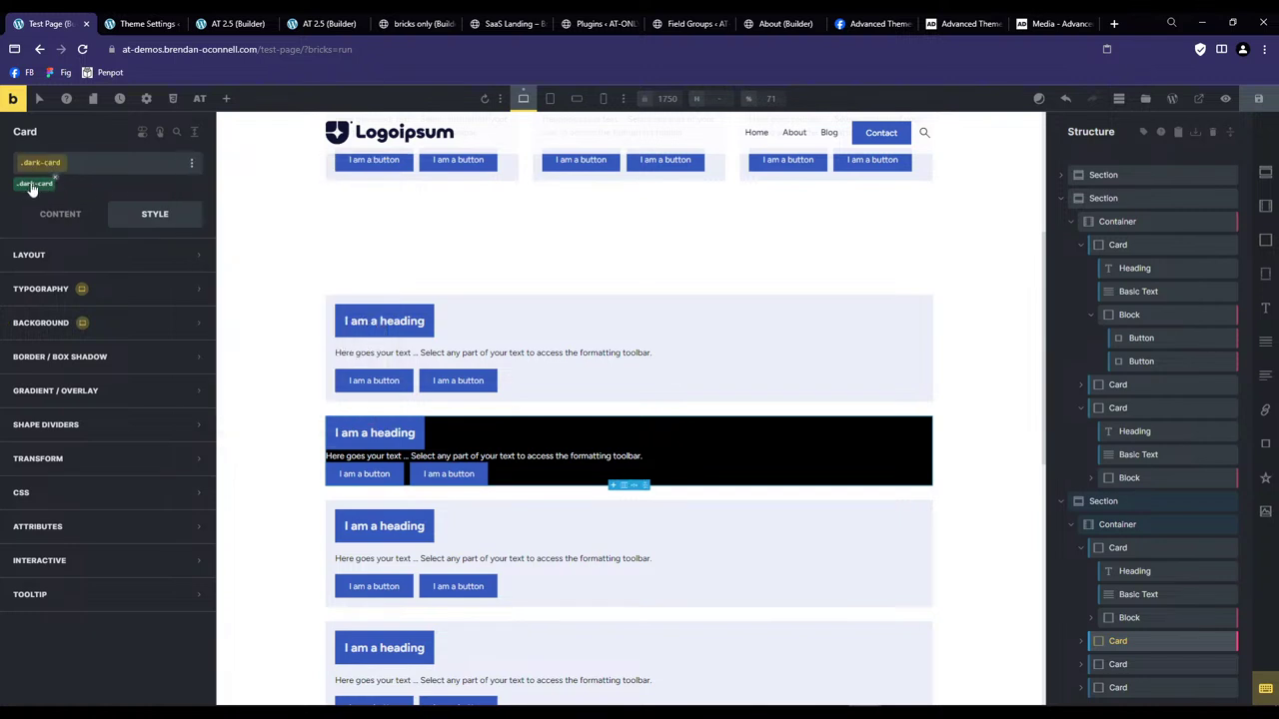
{"action": "left_click", "coordinate": [193, 162]}
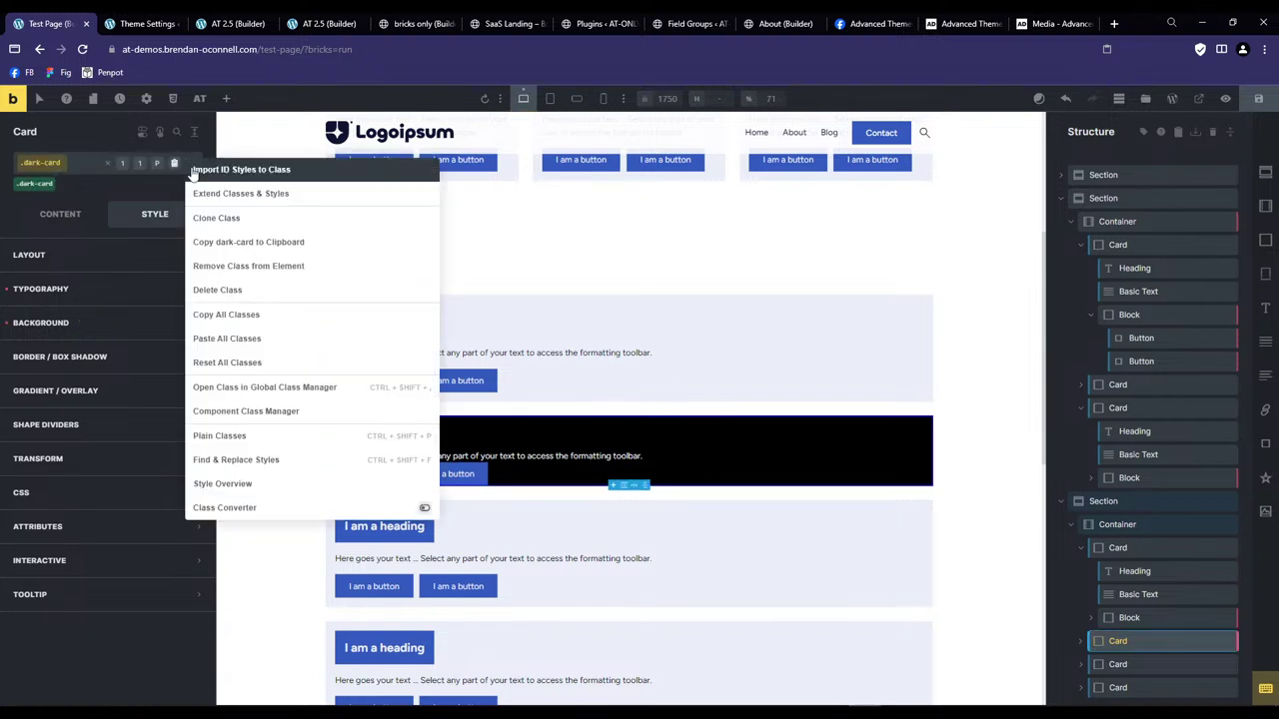
{"action": "left_click", "coordinate": [248, 172]}
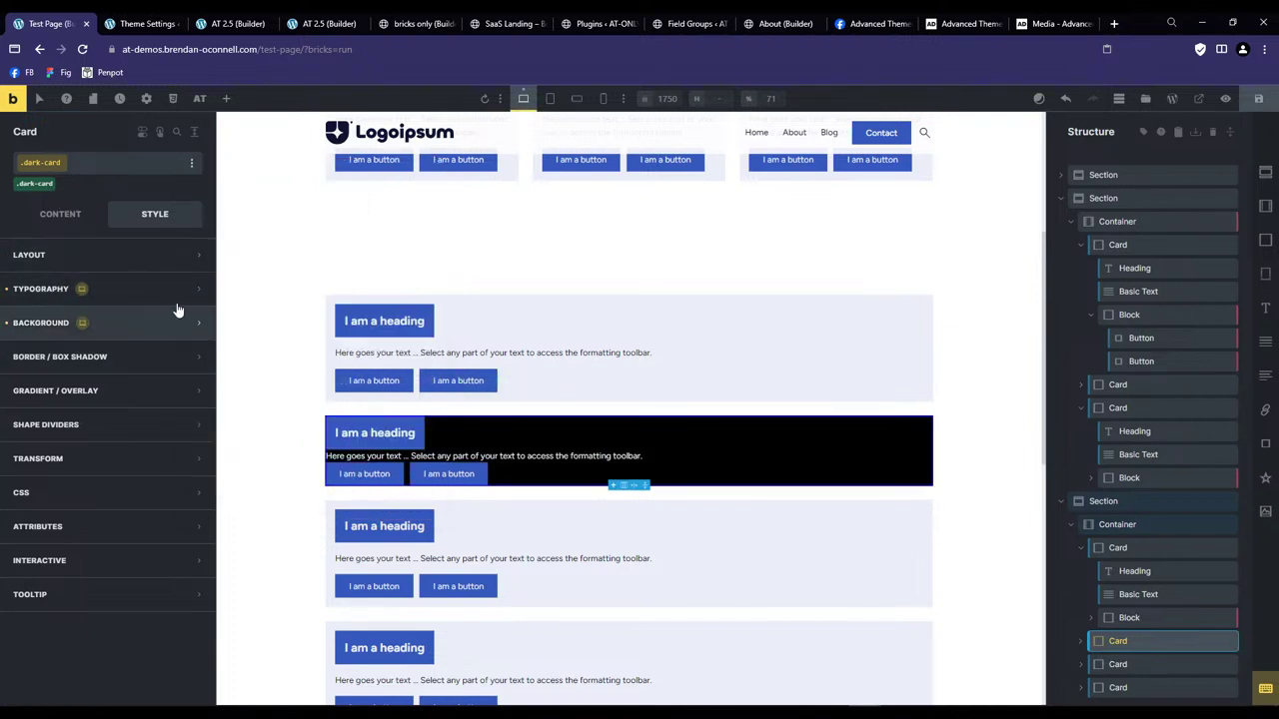
Set the dark-card class's padding to var(--space-s) on all sides.
{"action": "left_click", "coordinate": [104, 258]}
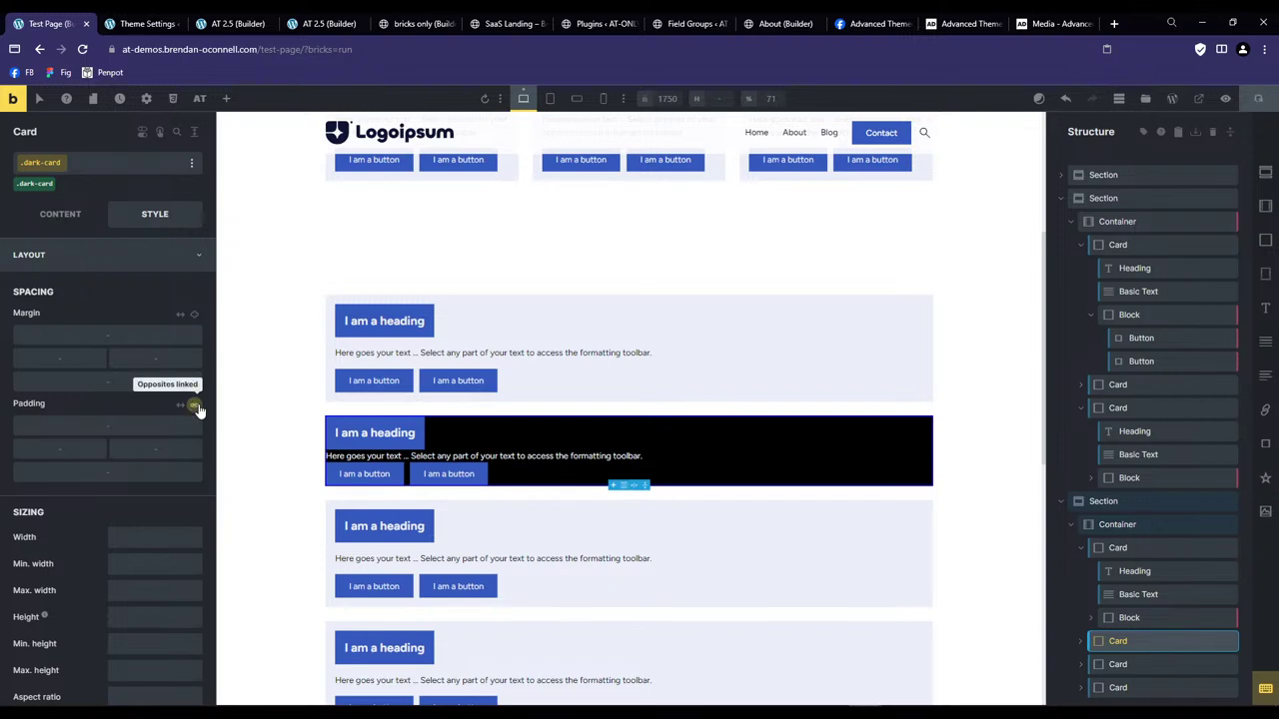
{"action": "left_click", "coordinate": [193, 405]}
{"action": "left_click", "coordinate": [166, 191]}
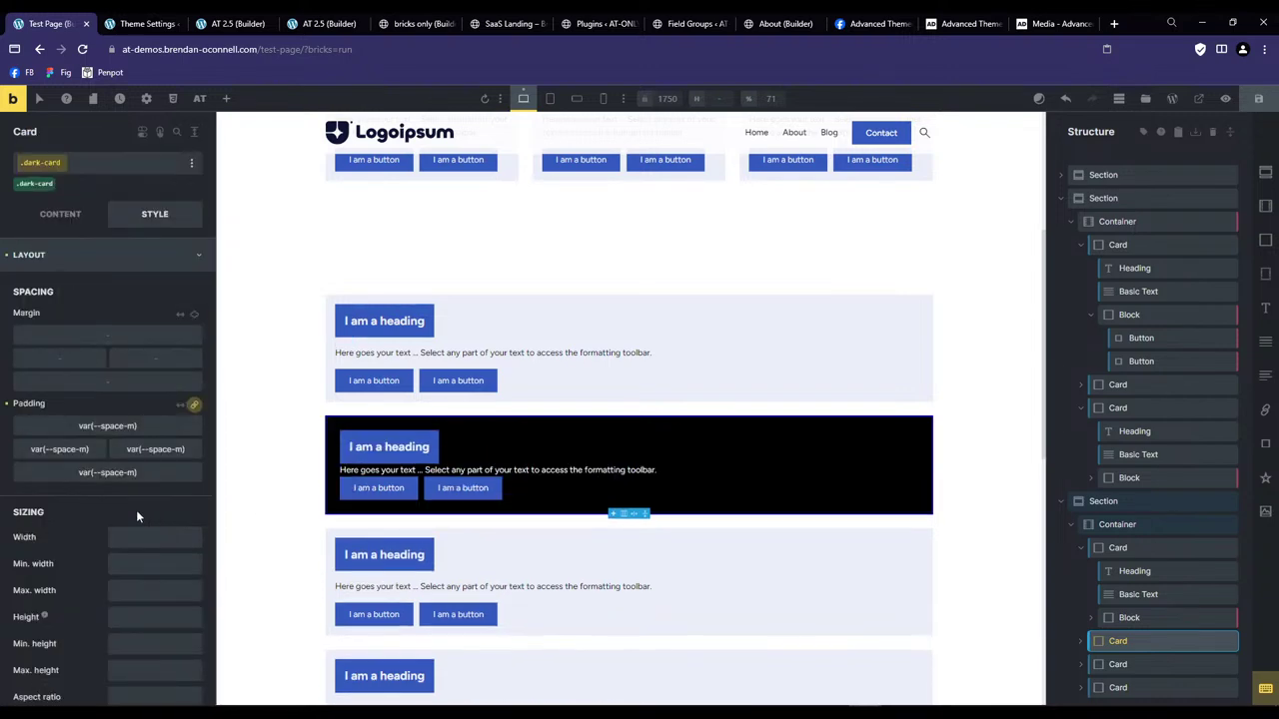
{"action": "left_click", "coordinate": [140, 423]}
{"action": "left_click", "coordinate": [107, 205]}
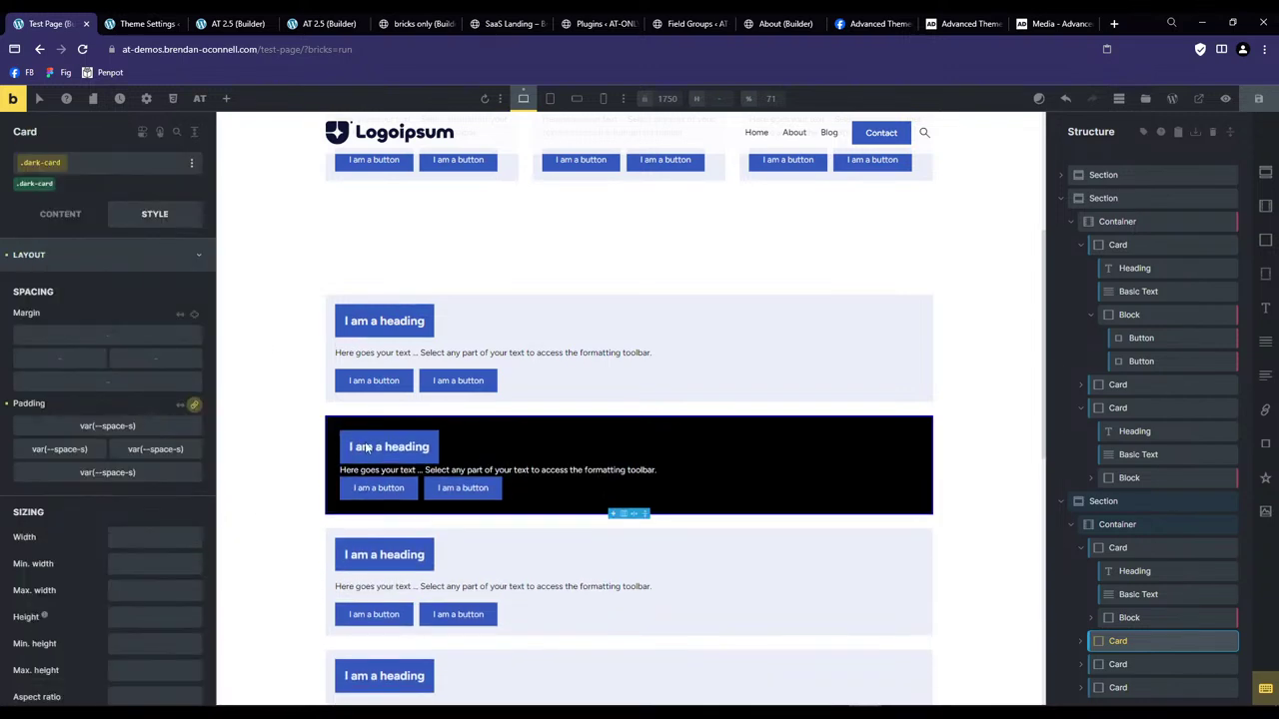
Set the dark-card class's row gap to var(--space-s) and save the page.
{"action": "left_click", "coordinate": [64, 224]}
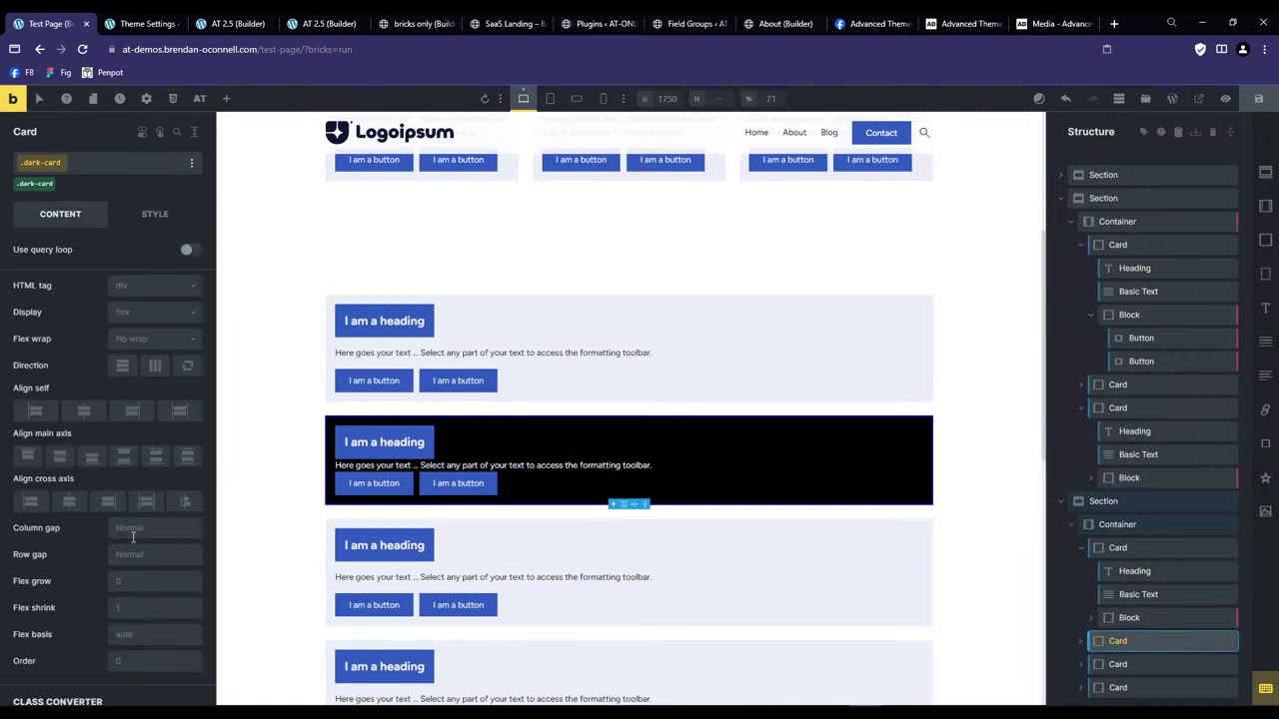
{"action": "left_click", "coordinate": [133, 538]}
{"action": "left_click", "coordinate": [133, 540]}
{"action": "left_click", "coordinate": [140, 541]}
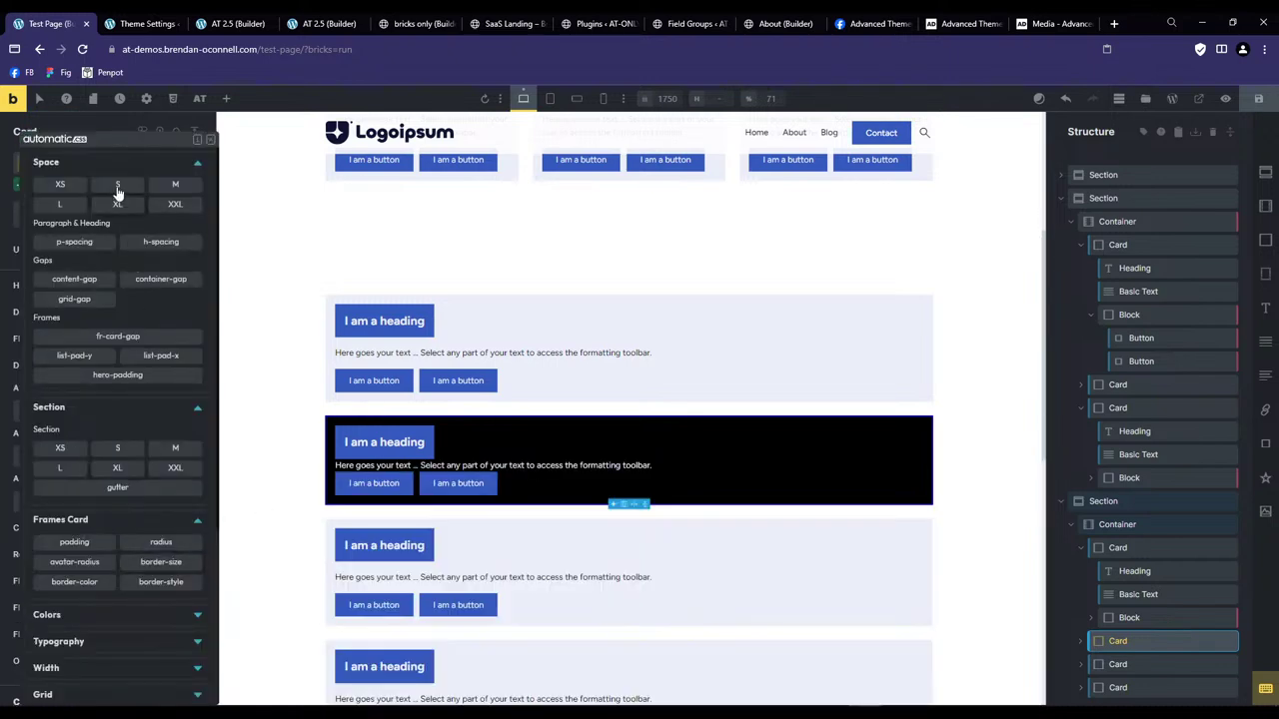
{"action": "left_click", "coordinate": [118, 187]}
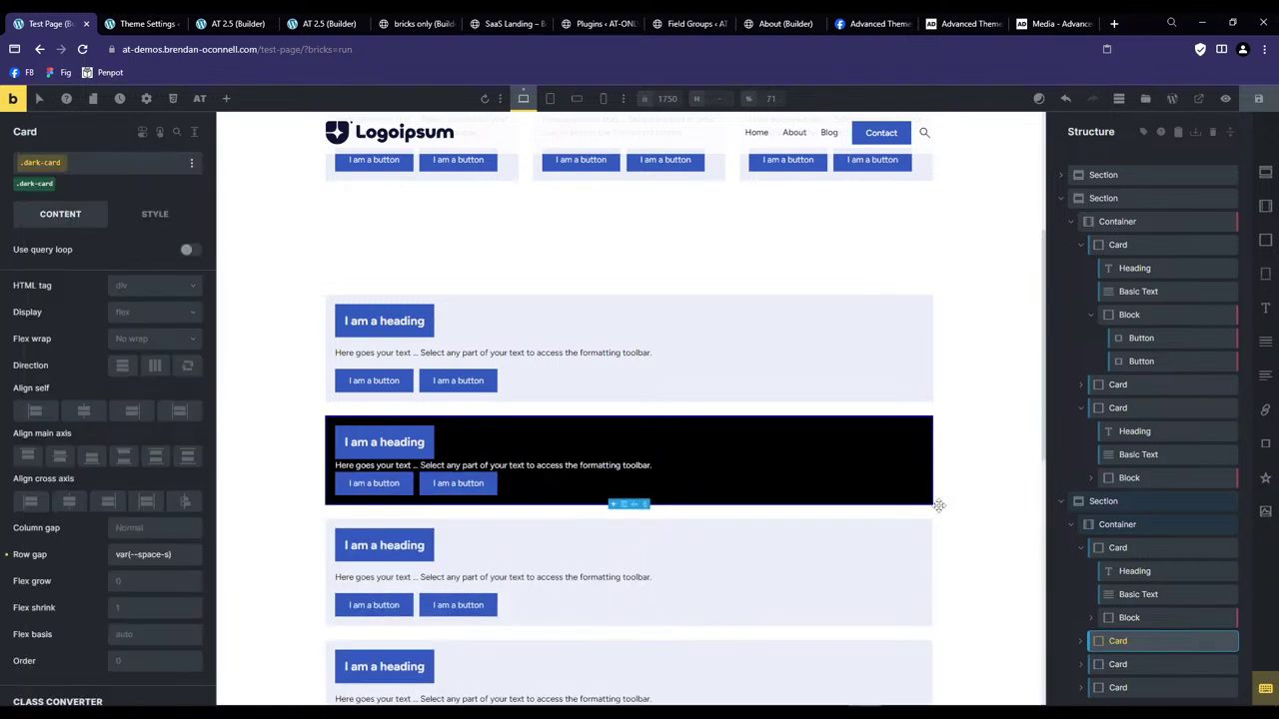
{"action": "left_click", "coordinate": [1258, 98]}
Set the display of the container holding the four stacked cards to grid.
{"action": "left_click", "coordinate": [1126, 524]}
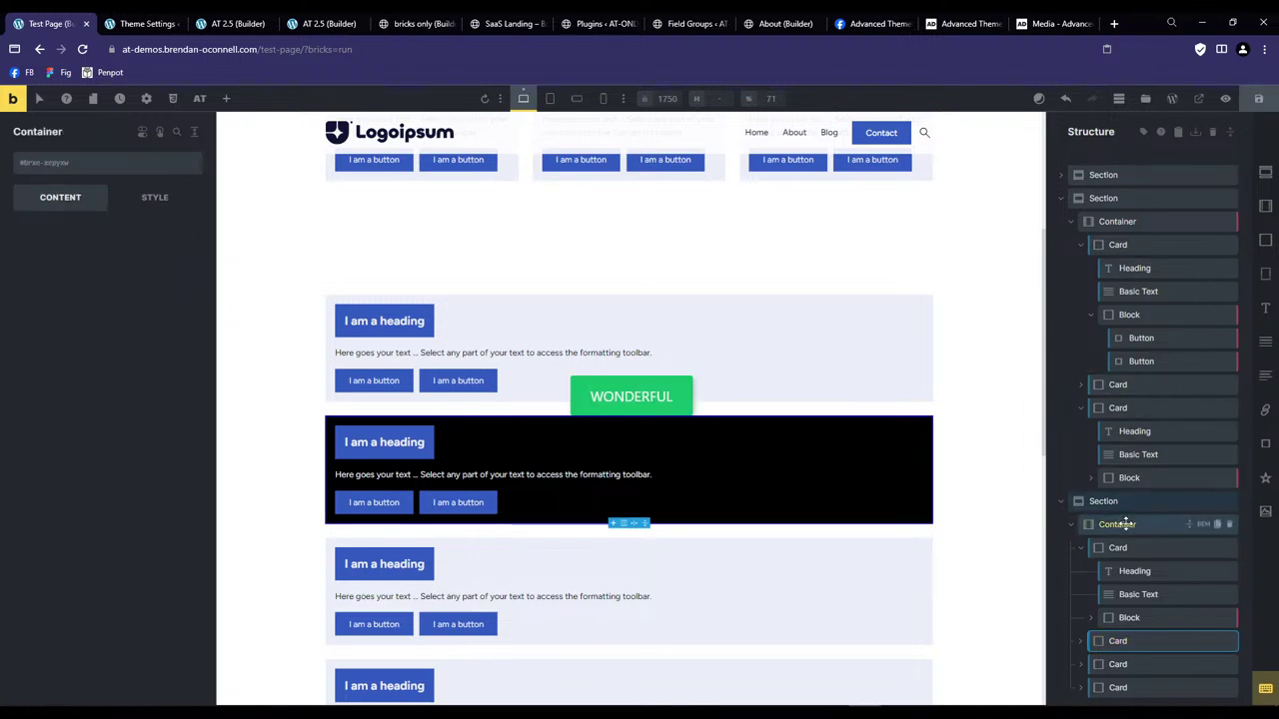
{"action": "left_click", "coordinate": [128, 205]}
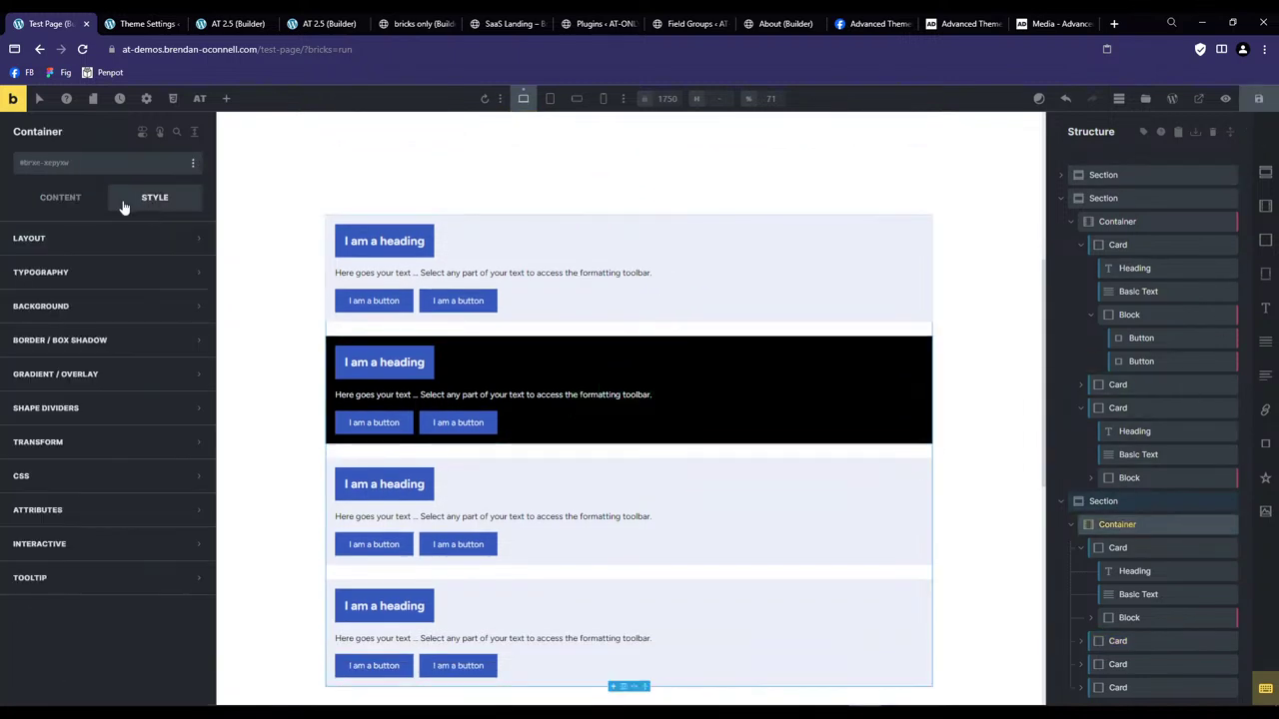
{"action": "left_click", "coordinate": [60, 199]}
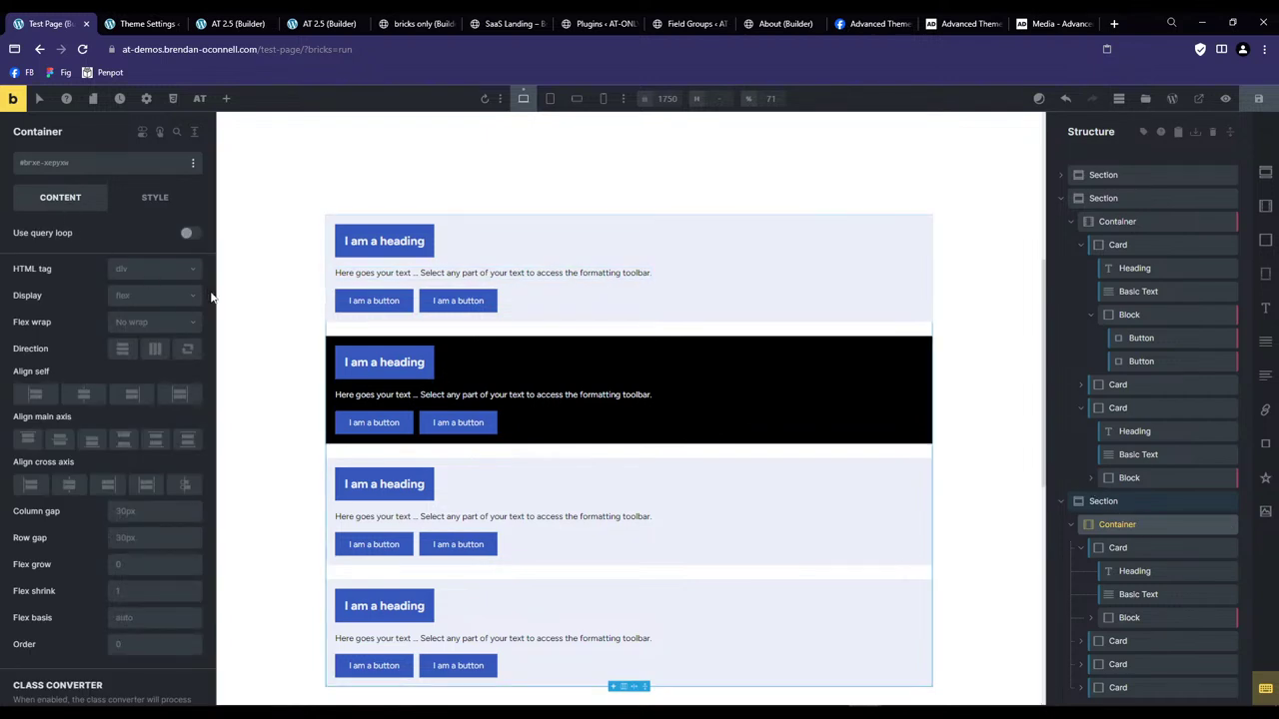
{"action": "left_click", "coordinate": [143, 292]}
{"action": "left_click", "coordinate": [122, 359]}
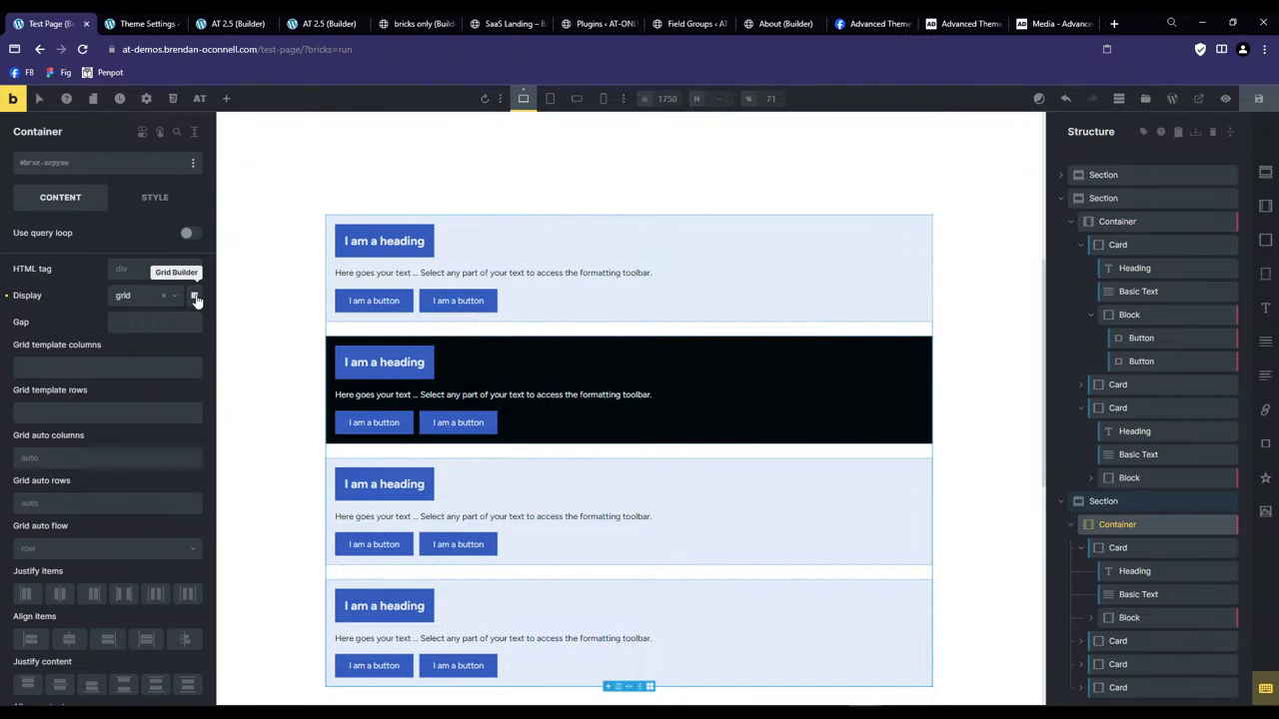
Configure the container's grid in the Grid Builder with 5 columns and 3 rows.
{"action": "left_click", "coordinate": [195, 299]}
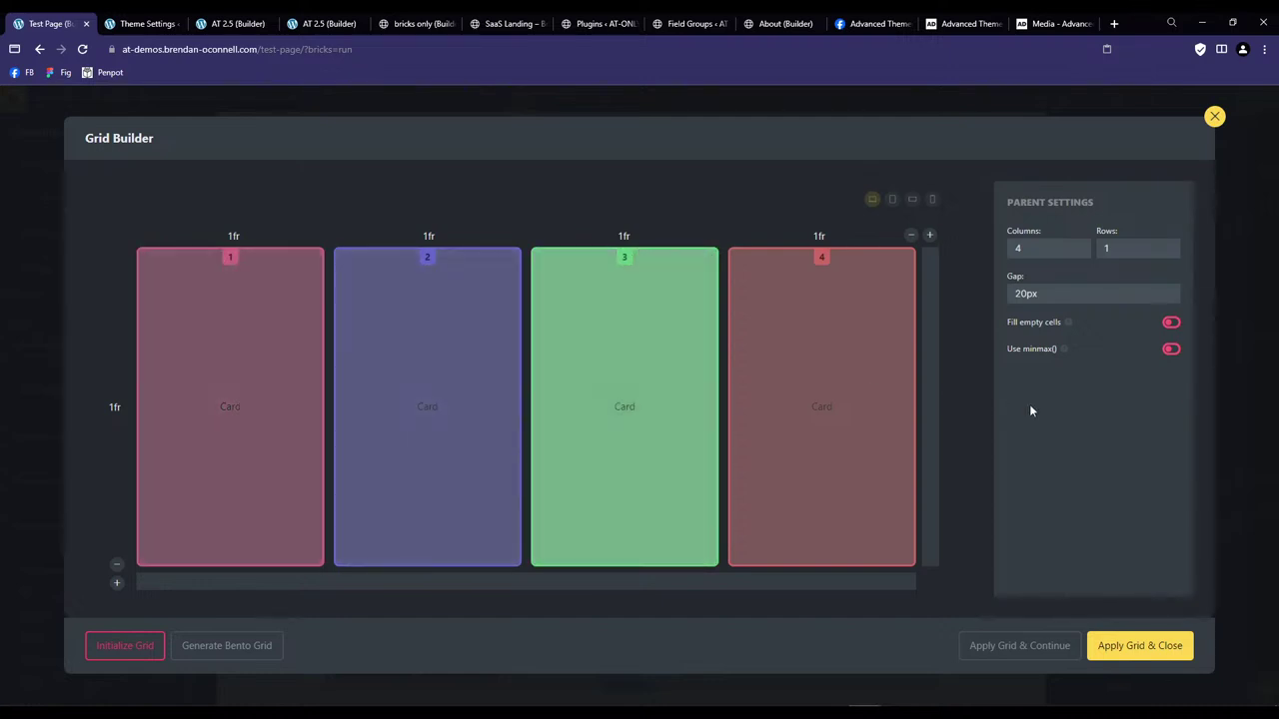
{"action": "left_click", "coordinate": [116, 583]}
{"action": "left_click", "coordinate": [116, 585]}
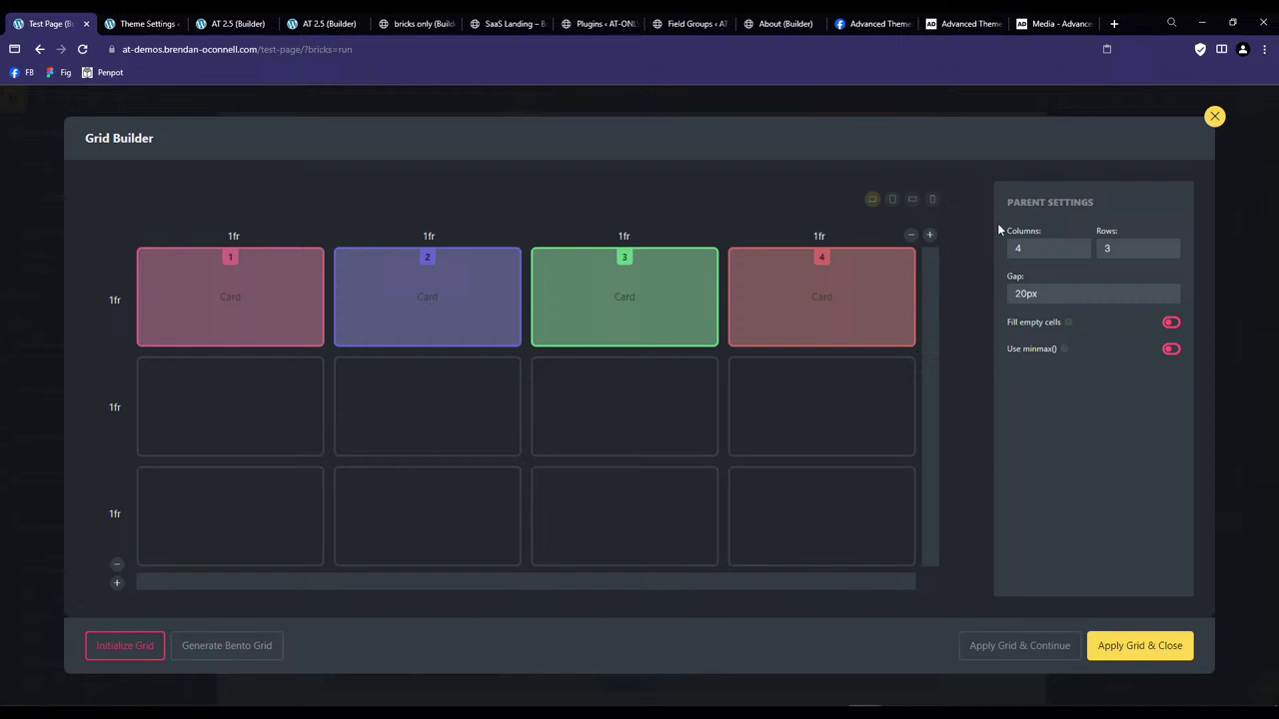
{"action": "left_click", "coordinate": [930, 234]}
Span the first card over columns 1–2 and rows 1–2, and the second over columns 3–4 and all three rows.
{"action": "left_click", "coordinate": [219, 320]}
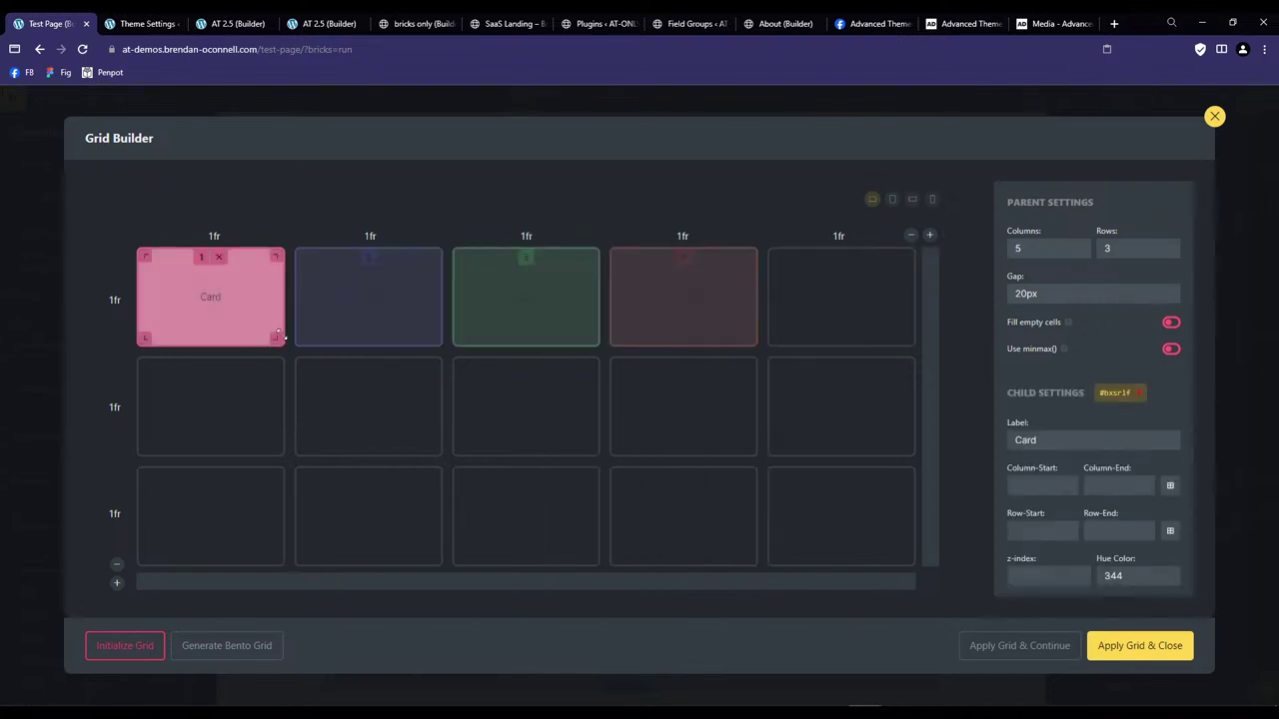
{"action": "left_click_drag", "start_coordinate": [282, 342], "coordinate": [437, 447]}
{"action": "left_click", "coordinate": [570, 316]}
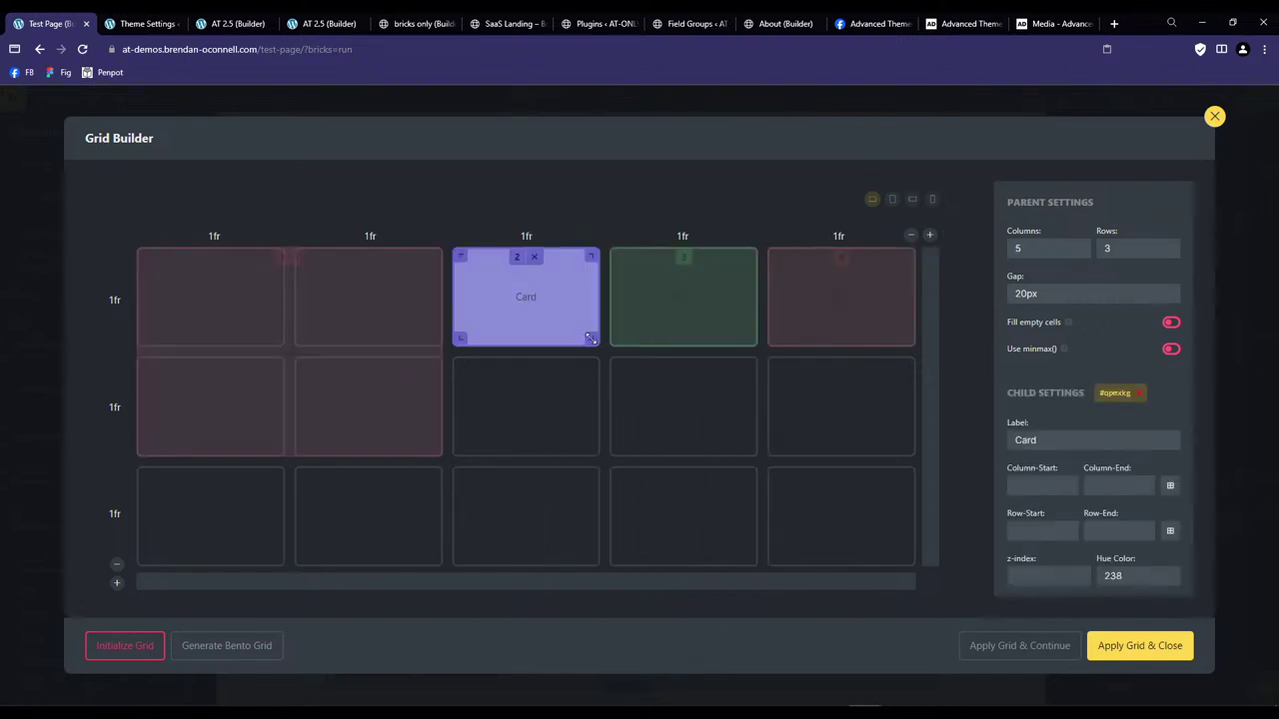
{"action": "left_click_drag", "start_coordinate": [596, 342], "coordinate": [580, 499]}
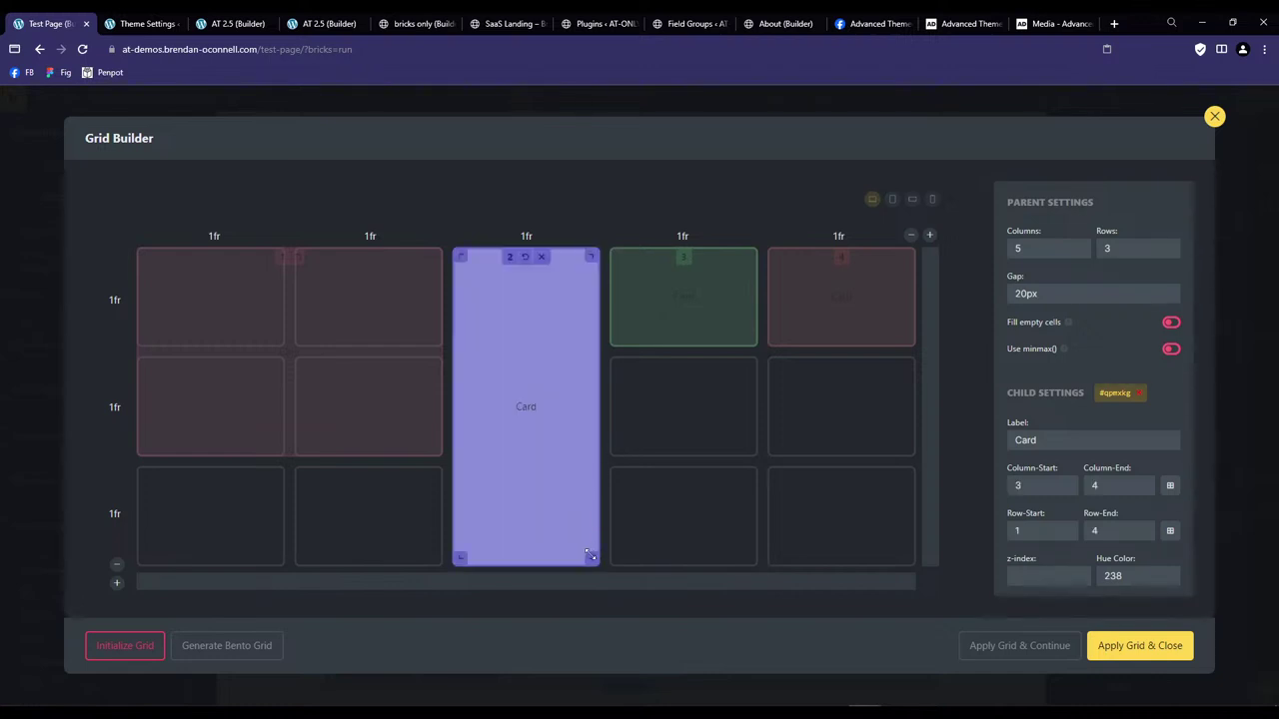
{"action": "left_click_drag", "start_coordinate": [592, 557], "coordinate": [686, 499]}
Span the third card over the first two rows and the fourth over two columns in the third row, and apply the grid.
{"action": "left_click", "coordinate": [860, 308]}
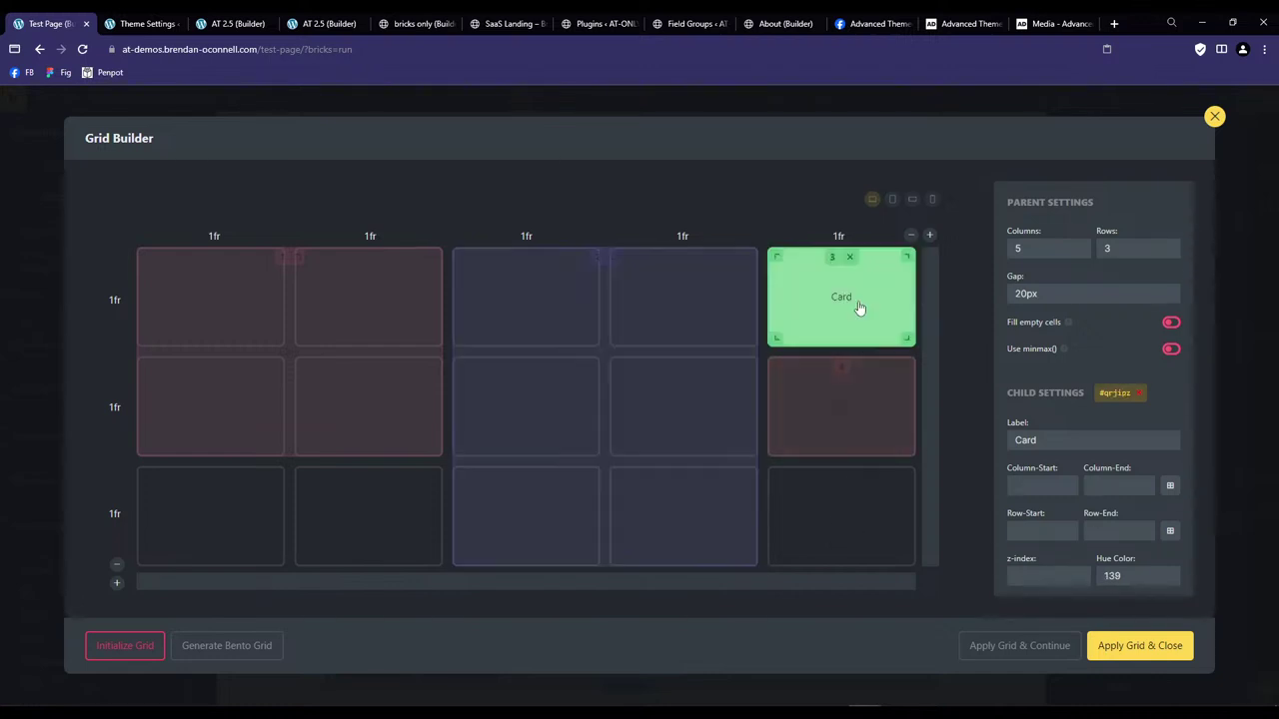
{"action": "left_click_drag", "start_coordinate": [906, 338], "coordinate": [897, 380]}
{"action": "left_click", "coordinate": [271, 540]}
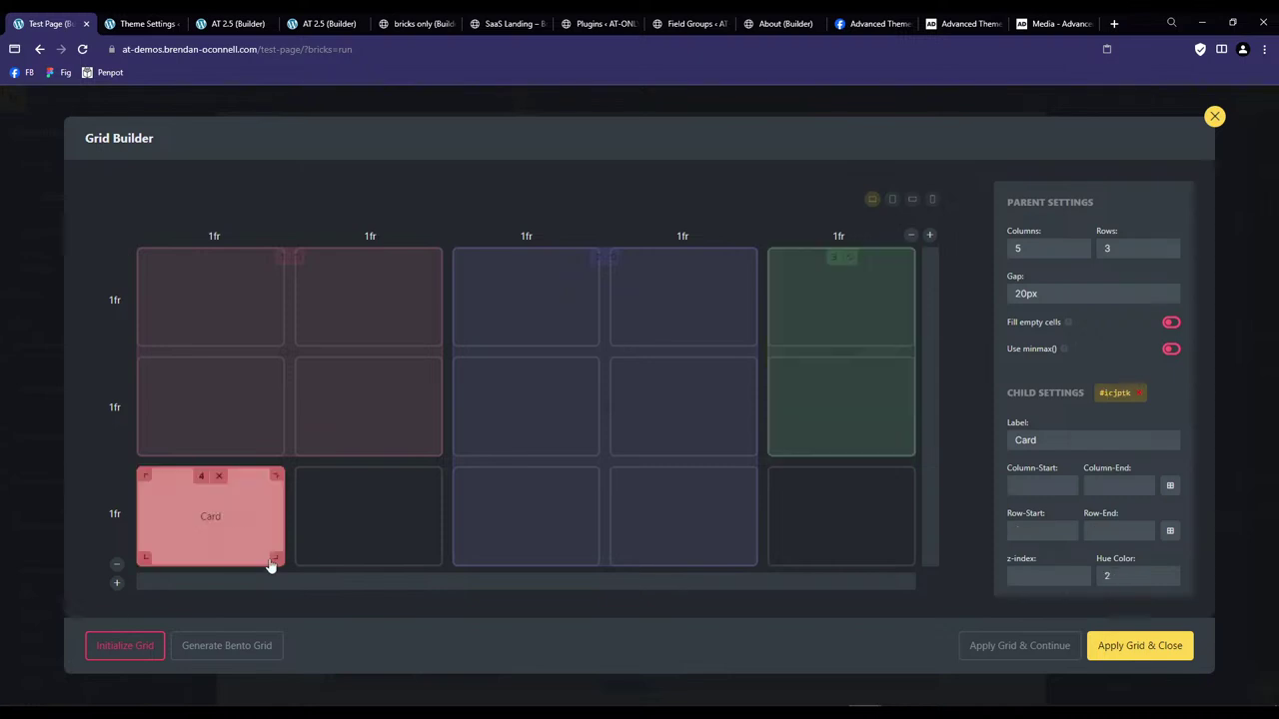
{"action": "left_click_drag", "start_coordinate": [276, 559], "coordinate": [330, 550]}
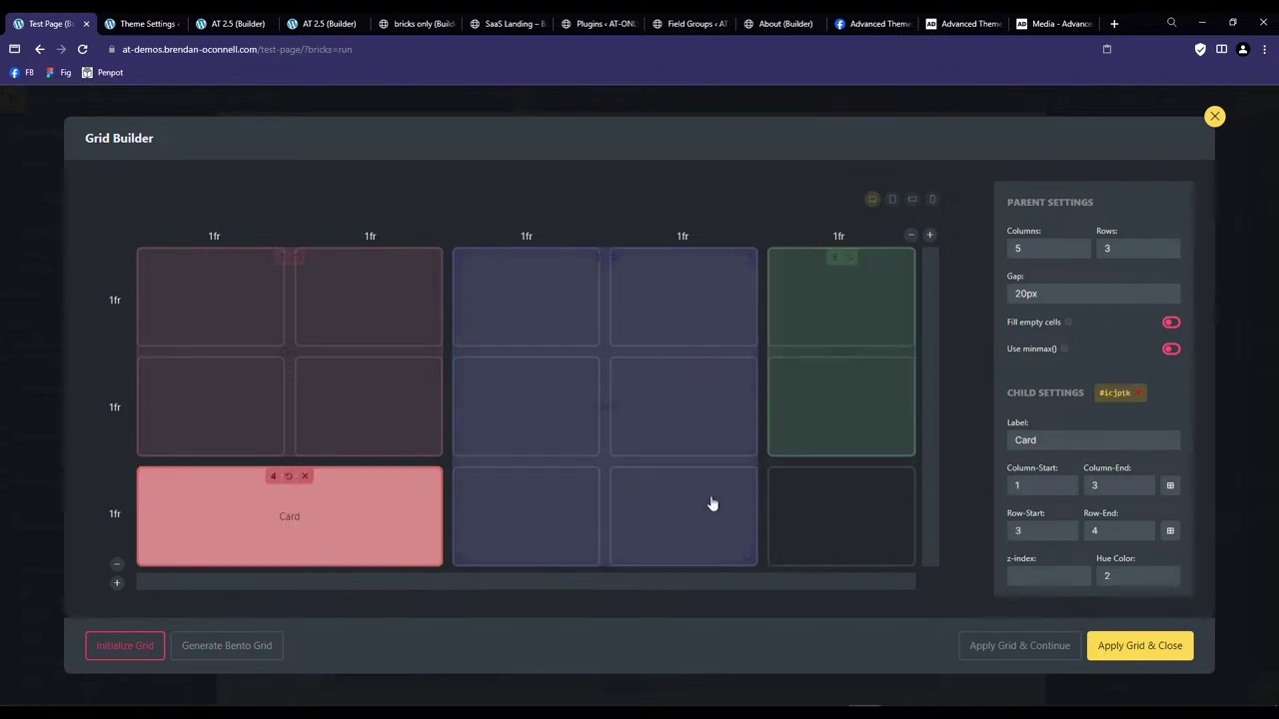
{"action": "left_click", "coordinate": [713, 503]}
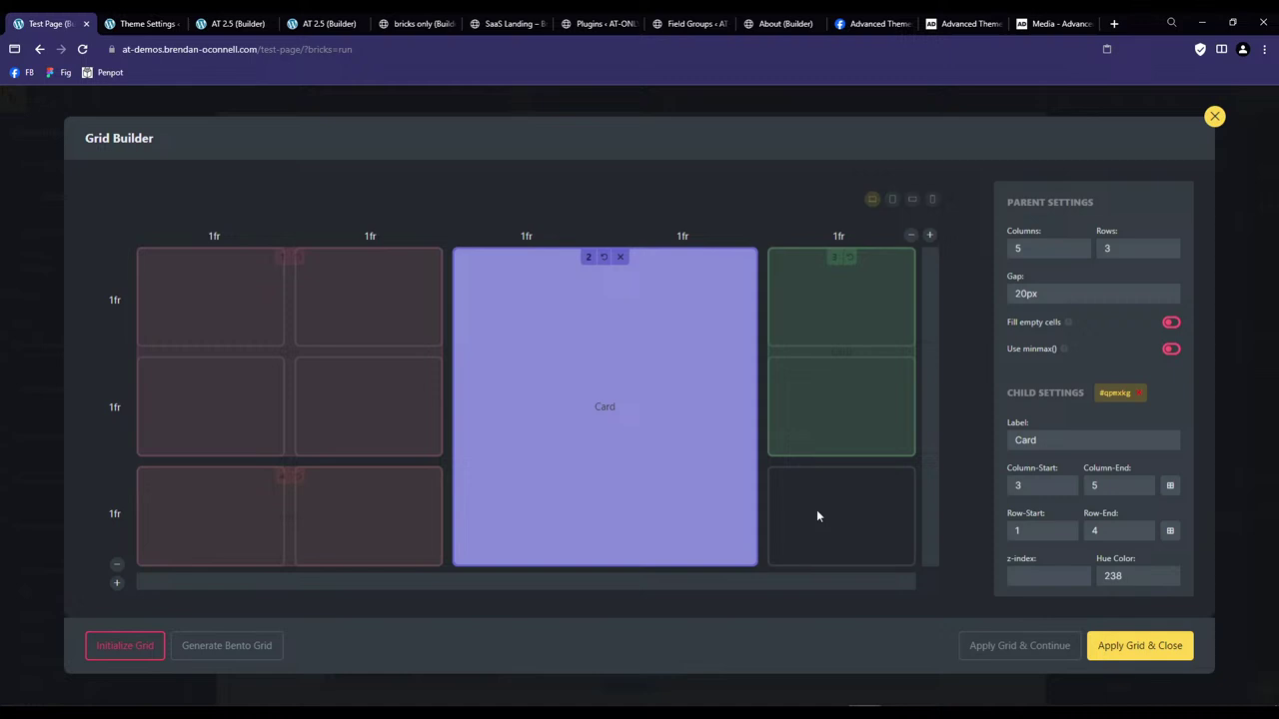
{"action": "left_click", "coordinate": [1139, 646]}
{"action": "left_click", "coordinate": [996, 366]}
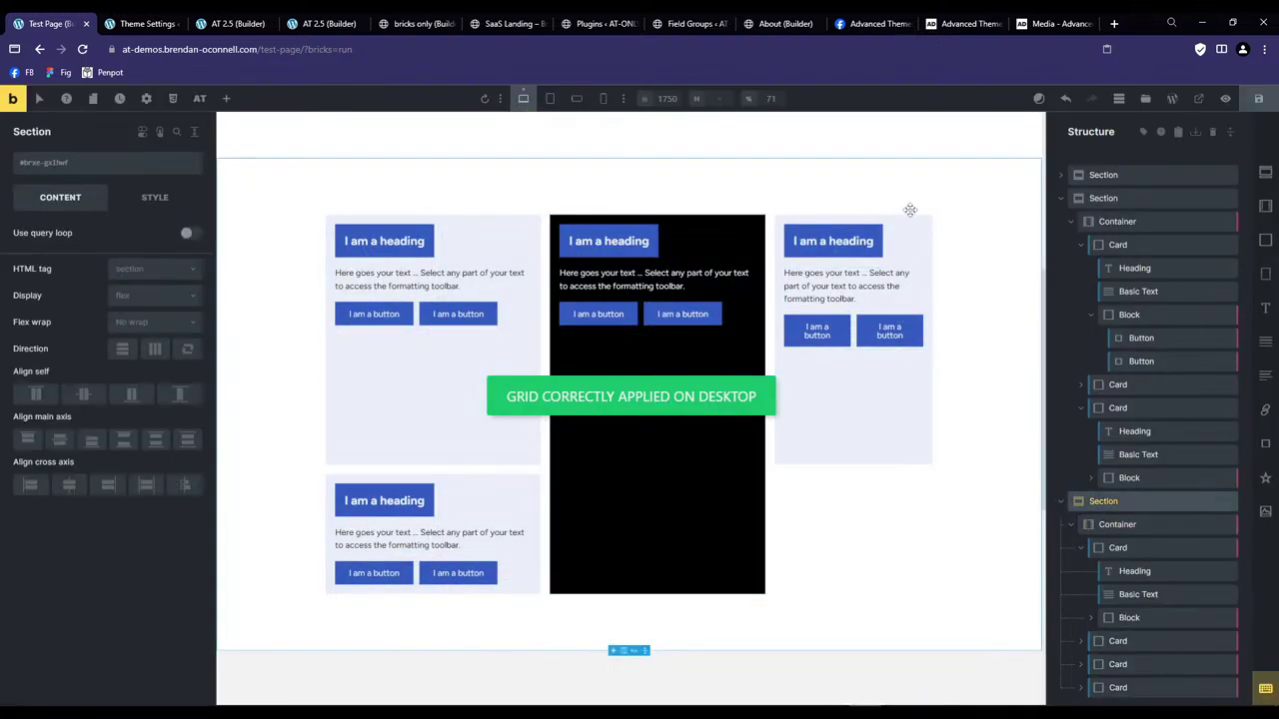
Reopen the card container's Grid Builder and enable minmax() and filling of empty cells.
{"action": "left_click", "coordinate": [153, 196]}
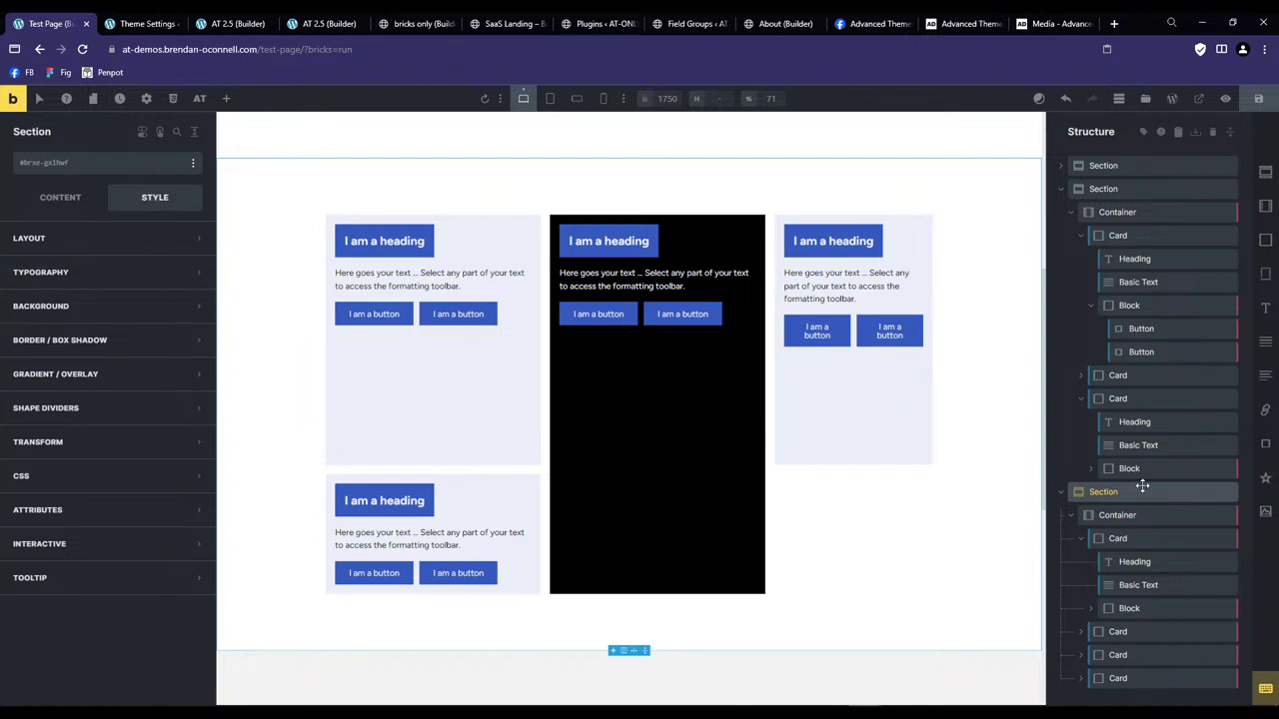
{"action": "left_click", "coordinate": [1120, 516]}
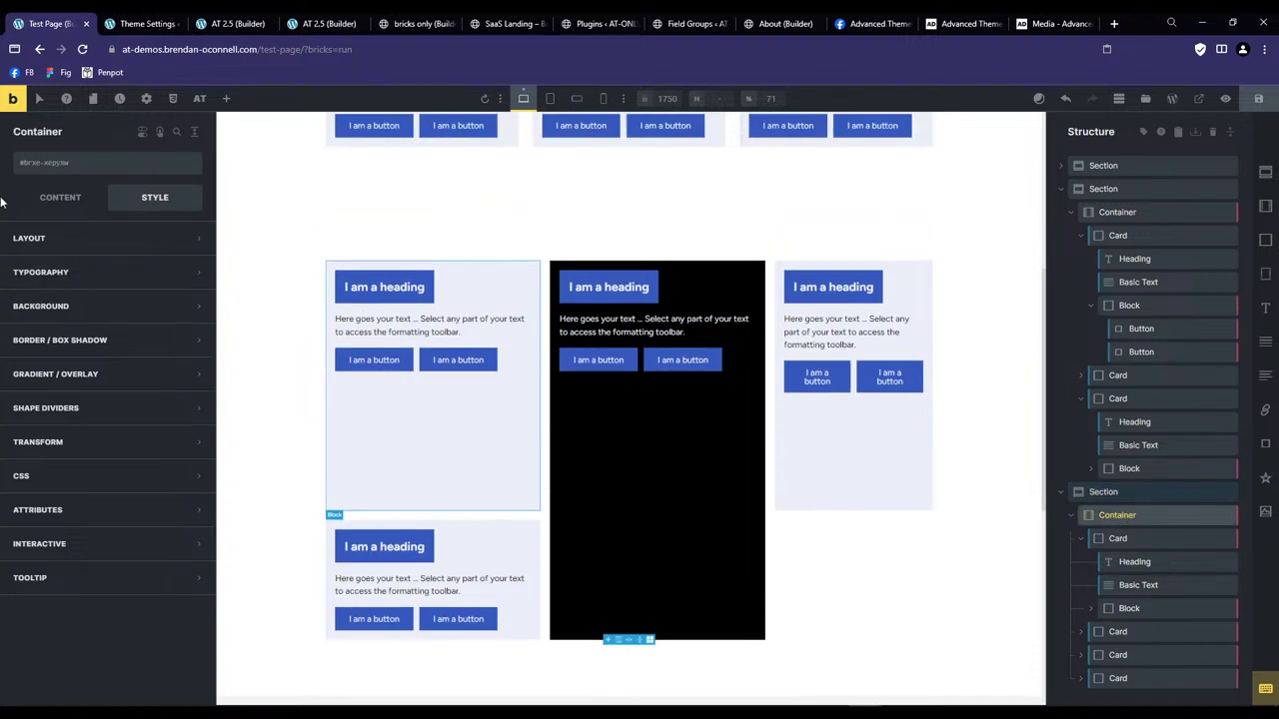
{"action": "left_click", "coordinate": [57, 192]}
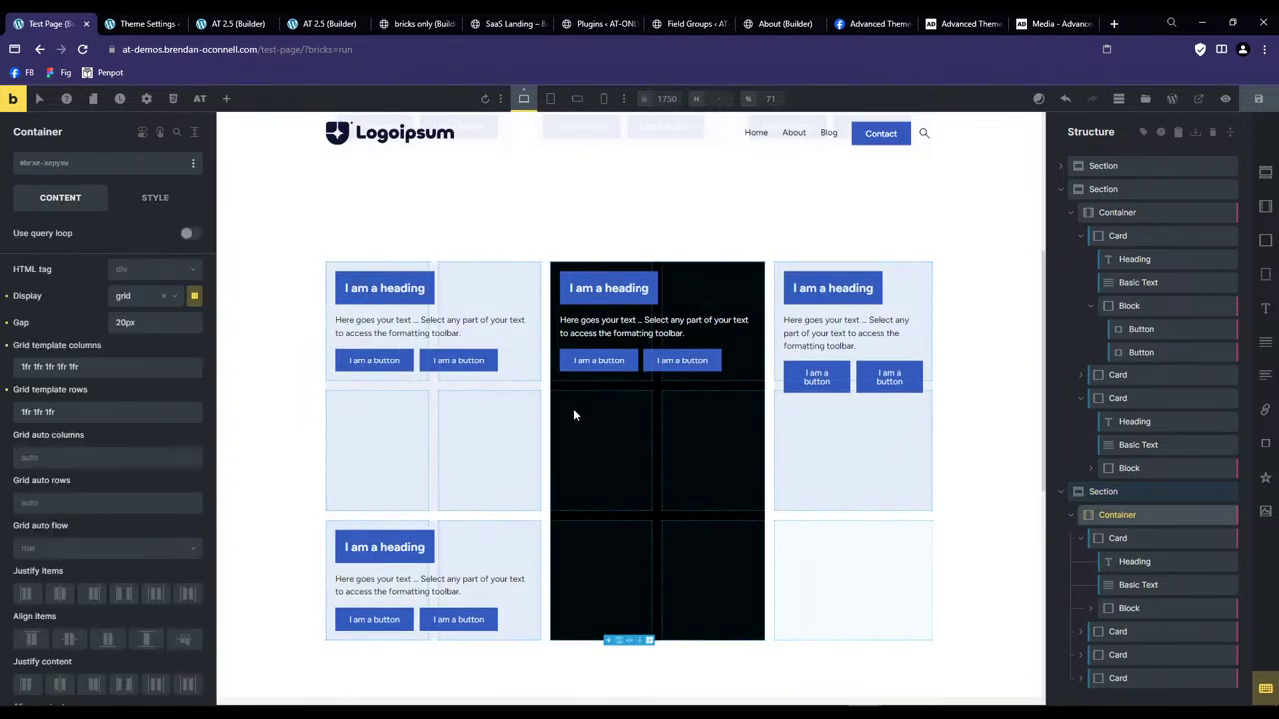
{"action": "triple_click", "coordinate": [108, 367]}
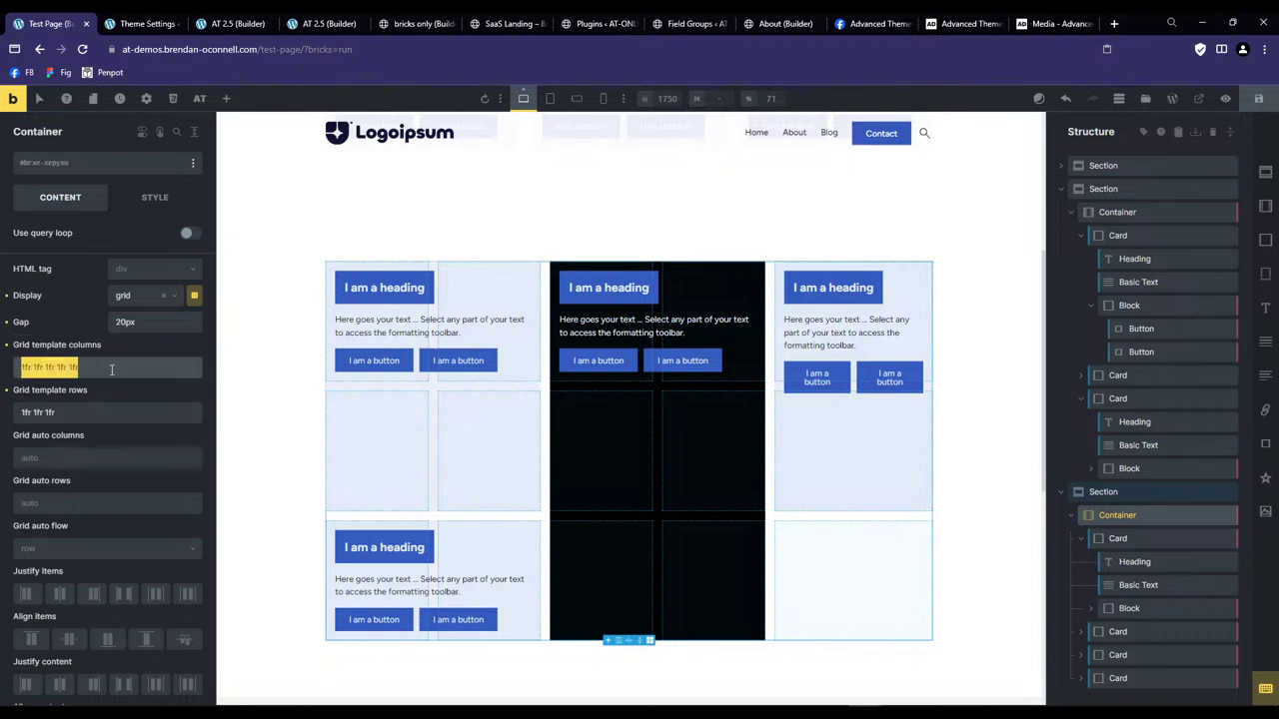
{"action": "left_click", "coordinate": [130, 373]}
{"action": "left_click", "coordinate": [194, 295]}
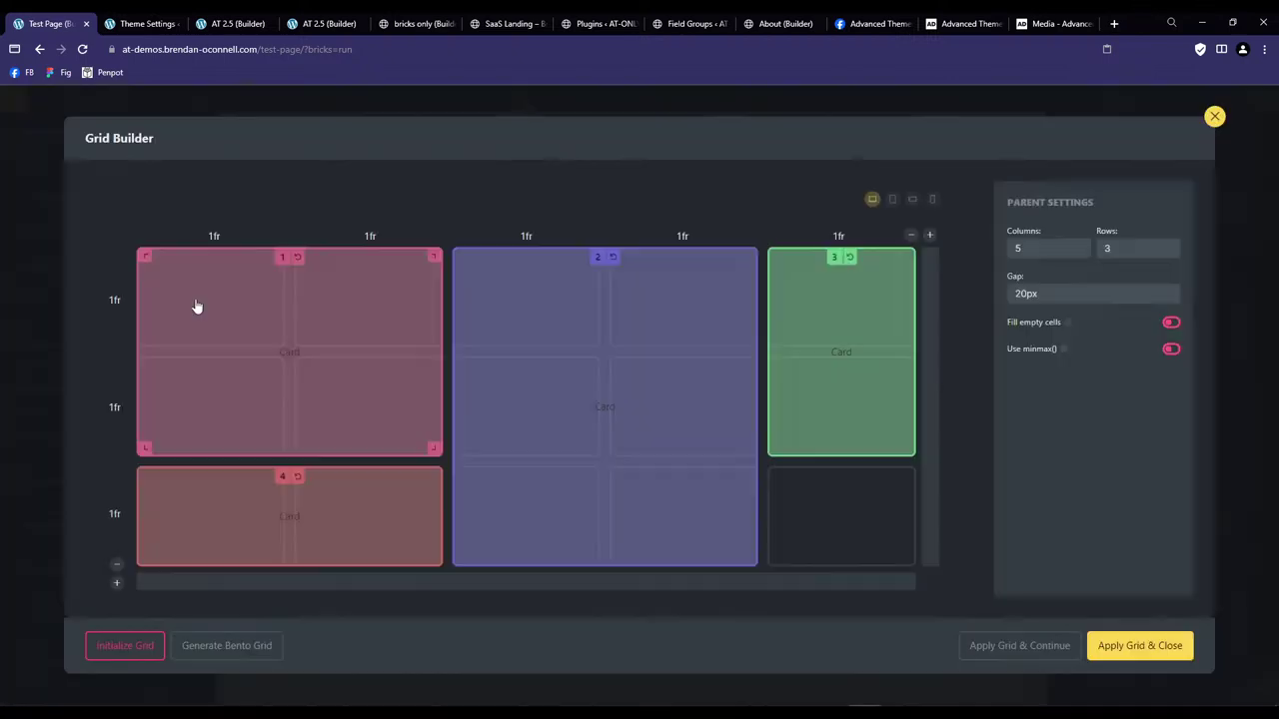
{"action": "left_click", "coordinate": [1171, 349]}
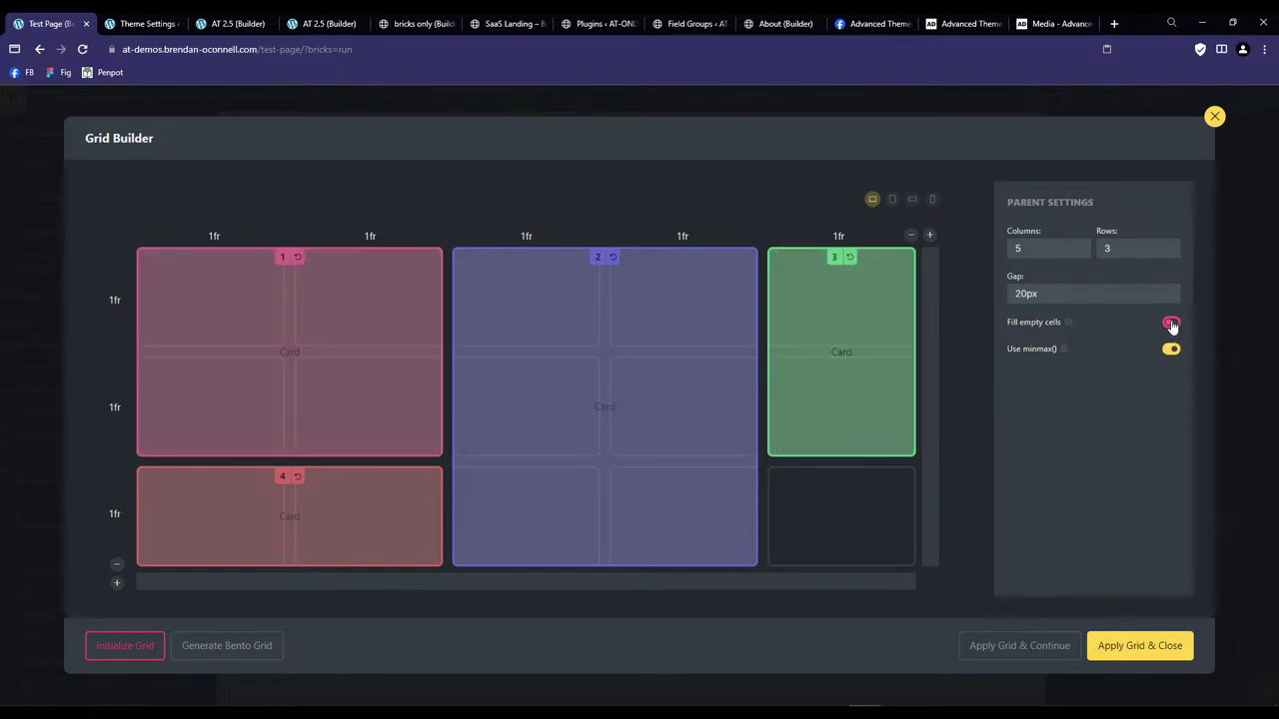
Set the grid gap to var(--grid-gap) and apply the grid to the container.
{"action": "double_click", "coordinate": [1065, 294]}
{"action": "type", "text": "var("}
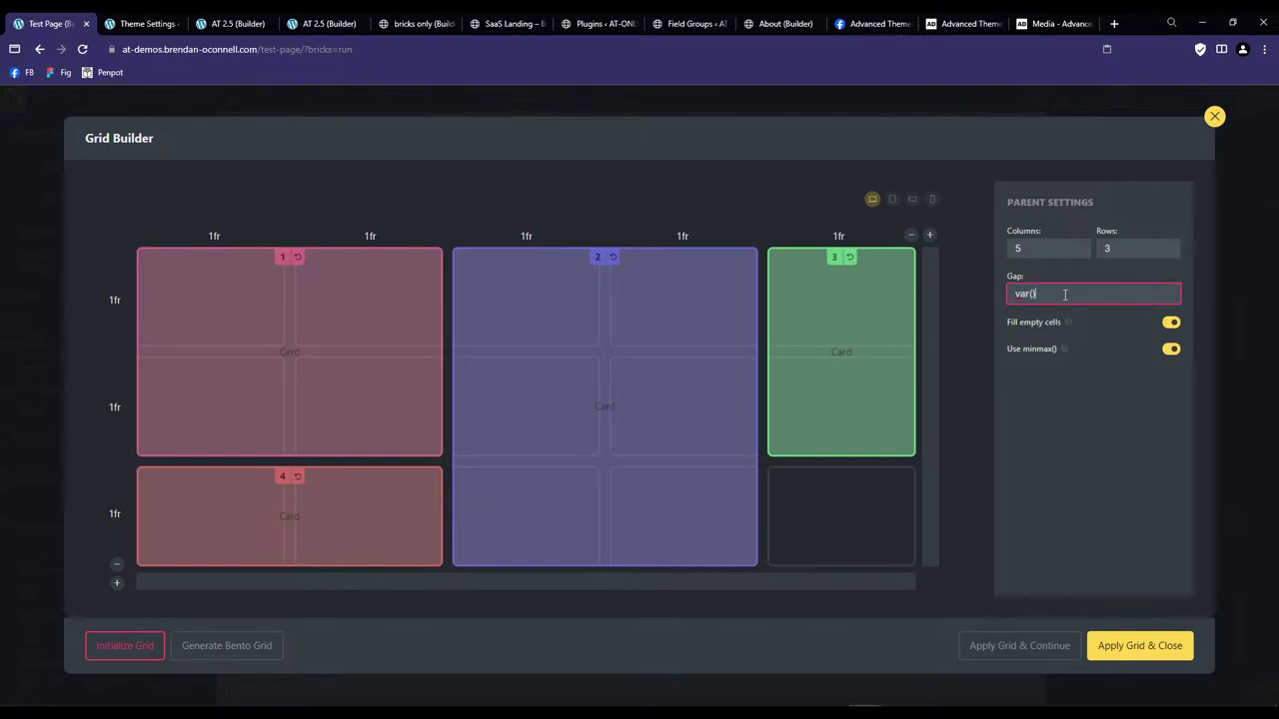
{"action": "type", "text": "--spac"}
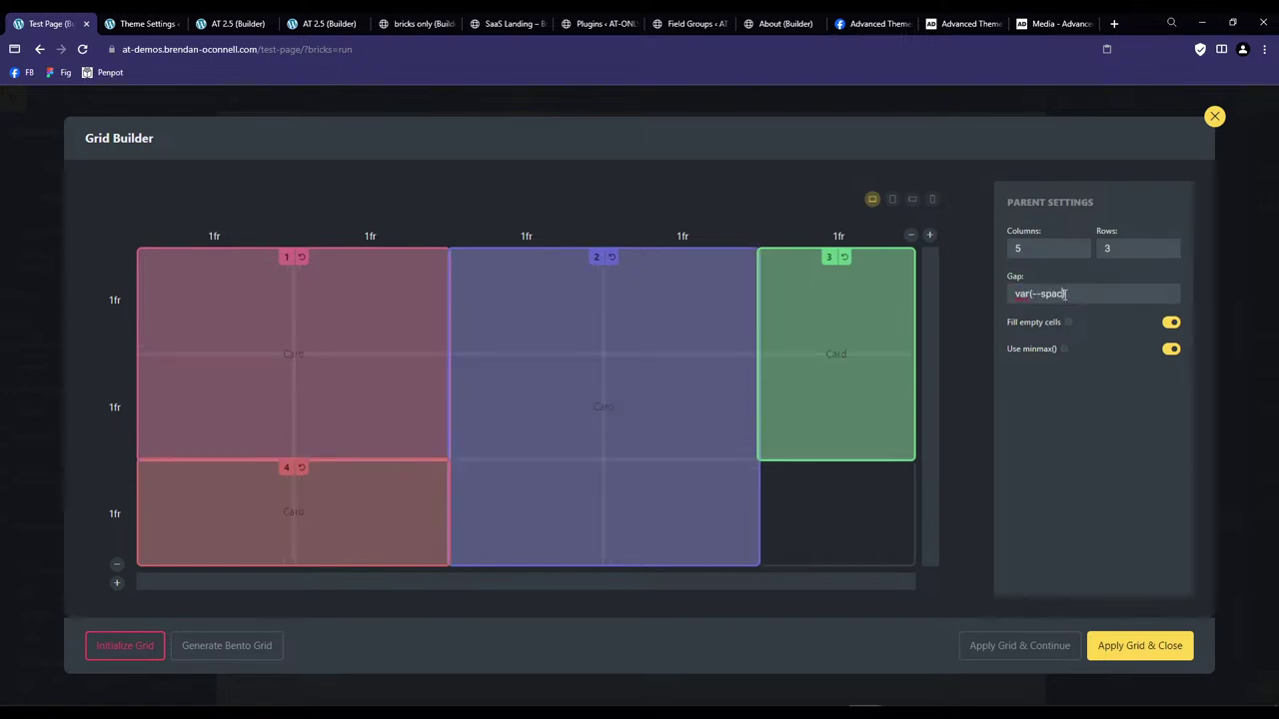
{"action": "type", "text": "id-gap"}
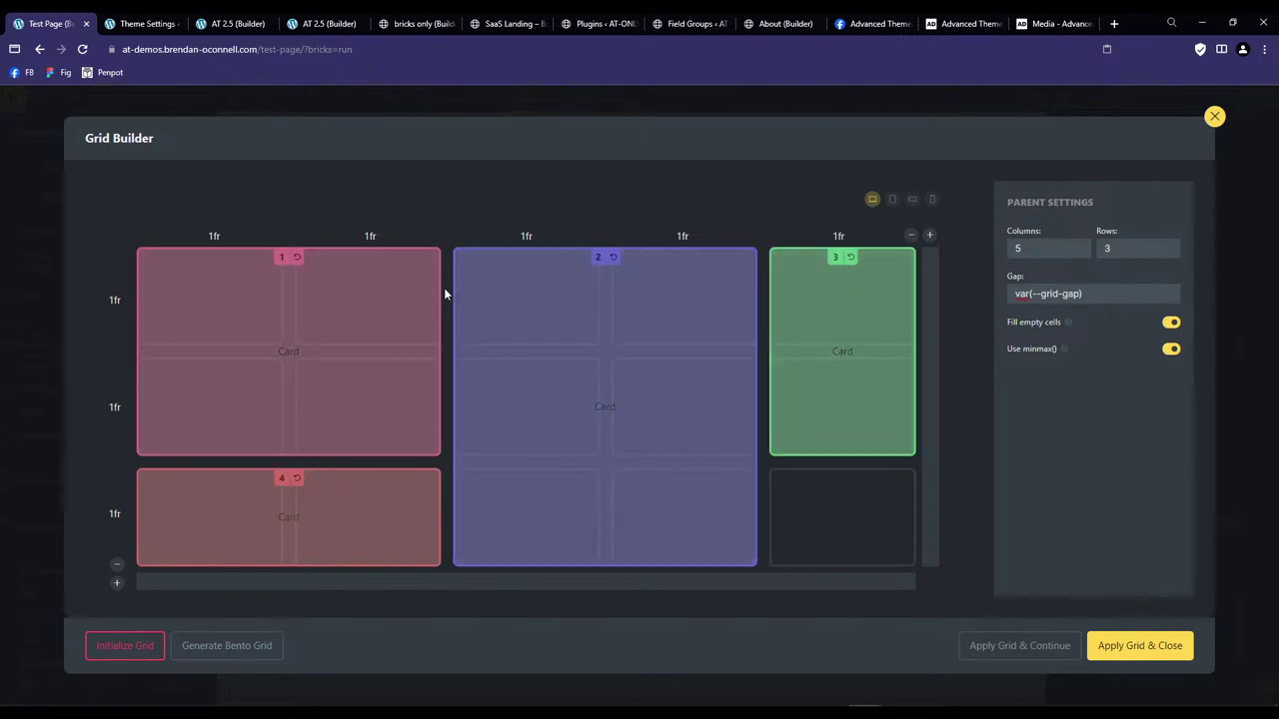
{"action": "left_click", "coordinate": [1136, 651]}
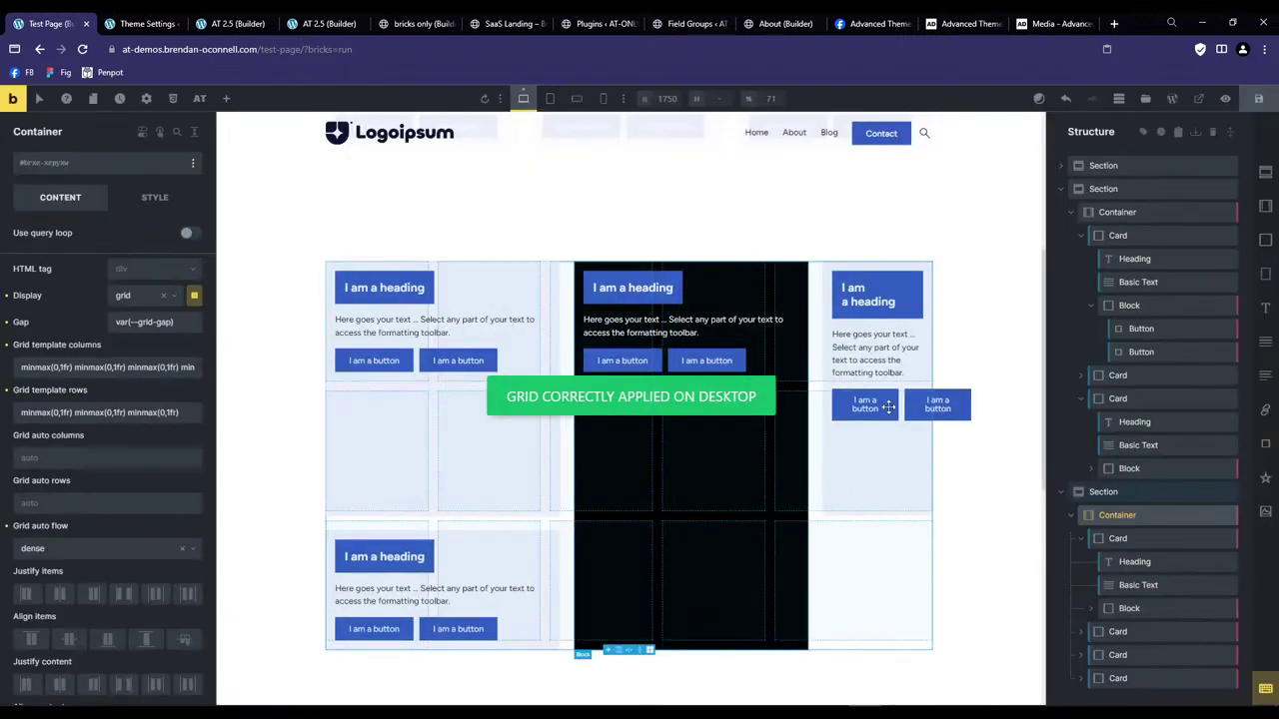
{"action": "left_click", "coordinate": [993, 306]}
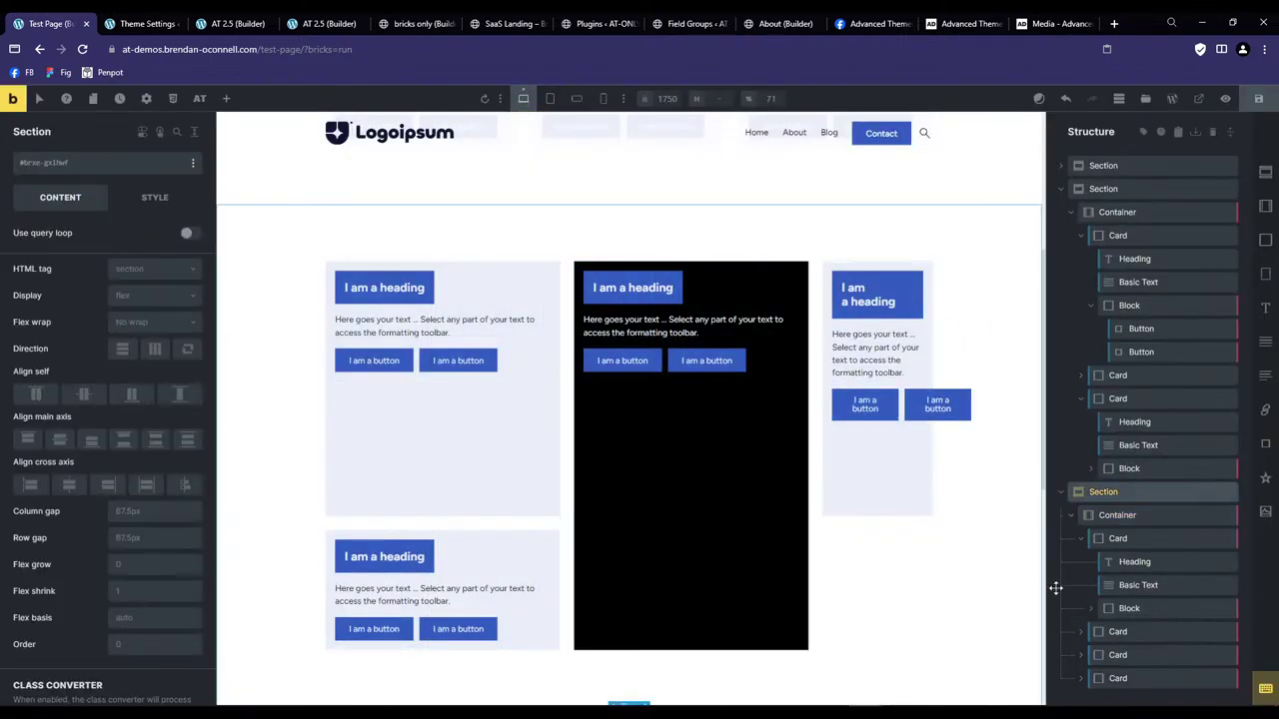
{"action": "left_click", "coordinate": [1117, 515]}
{"action": "left_click", "coordinate": [189, 295]}
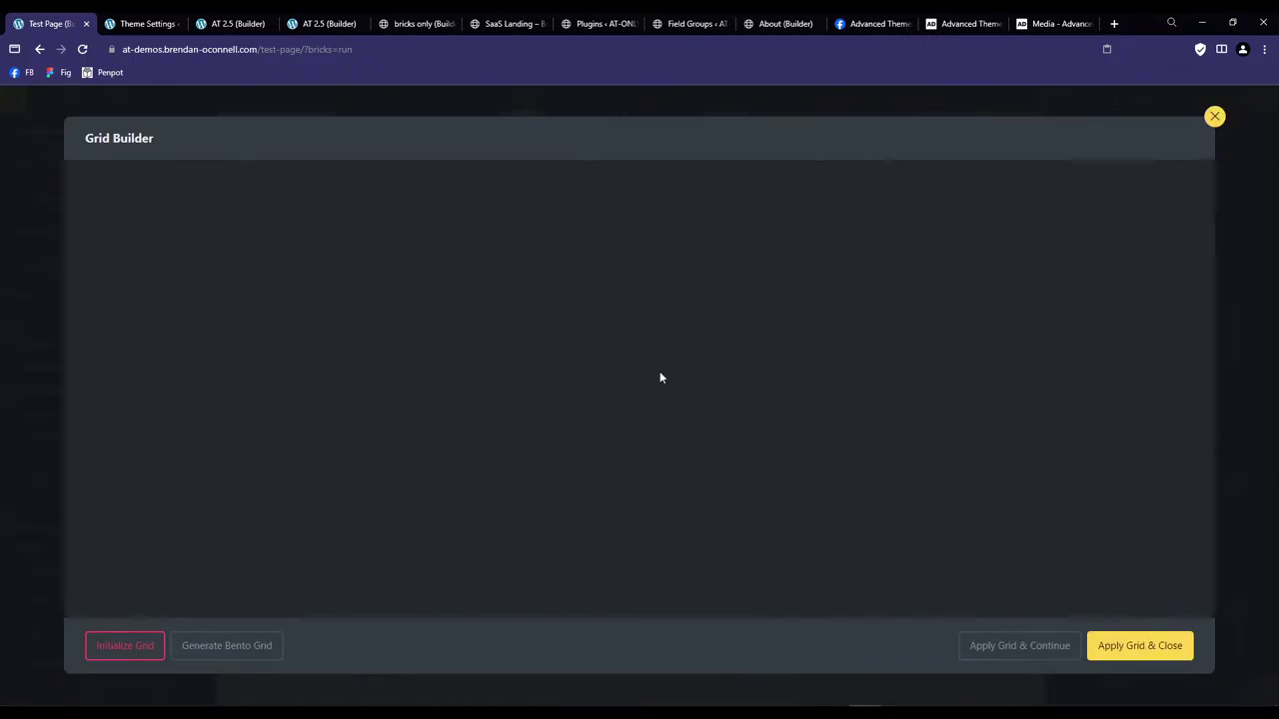
{"action": "left_click", "coordinate": [1214, 116]}
Try to duplicate the third card in the grid container, and remove the accidental browser bookmark.
{"action": "left_click", "coordinate": [1129, 538]}
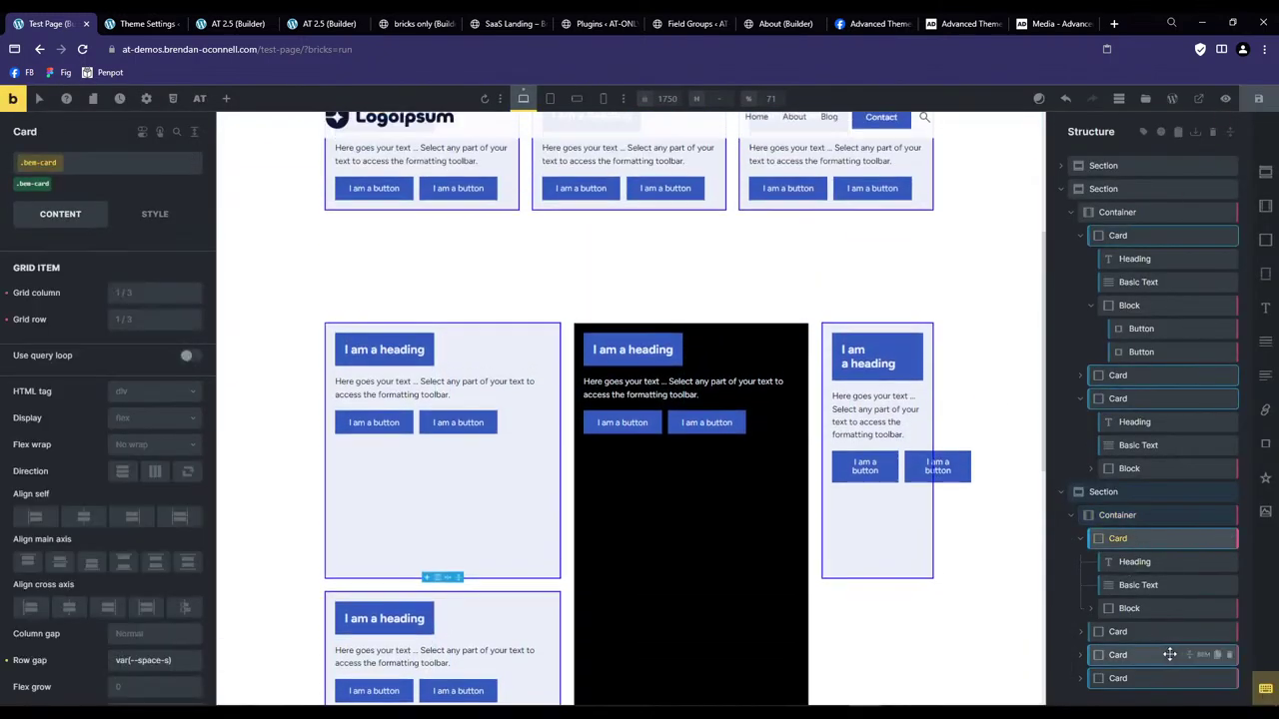
{"action": "left_click", "coordinate": [1169, 654]}
{"action": "key", "text": "ctrl+d"}
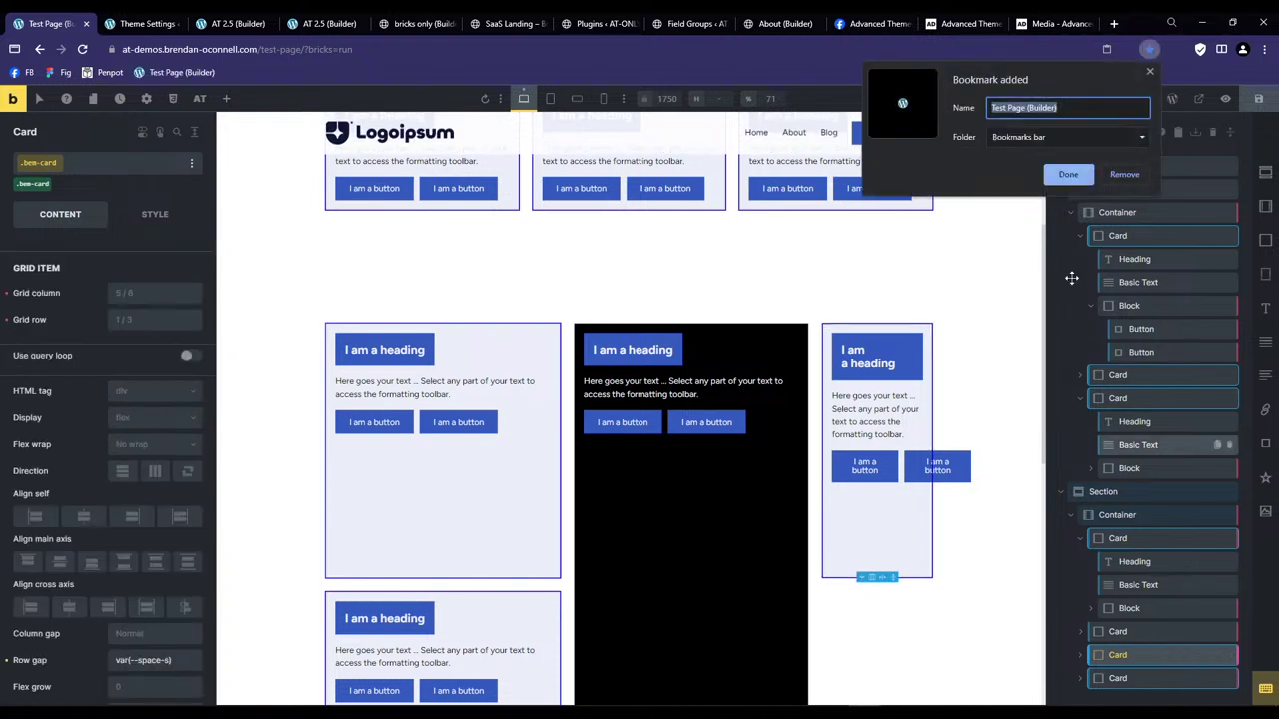
{"action": "left_click", "coordinate": [1123, 175]}
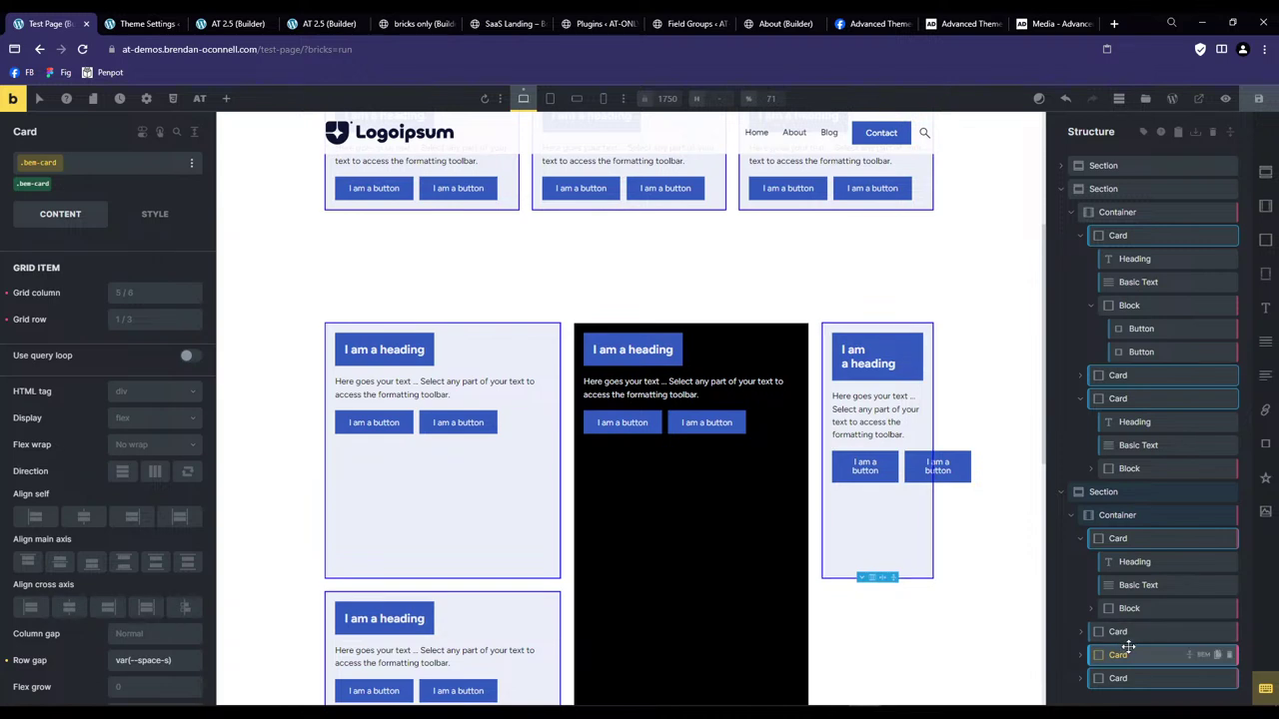
Duplicate the third card in the grid container three times, dismissing the browser bookmark prompt.
{"action": "key", "text": "ctrl+d"}
{"action": "left_click", "coordinate": [1151, 69]}
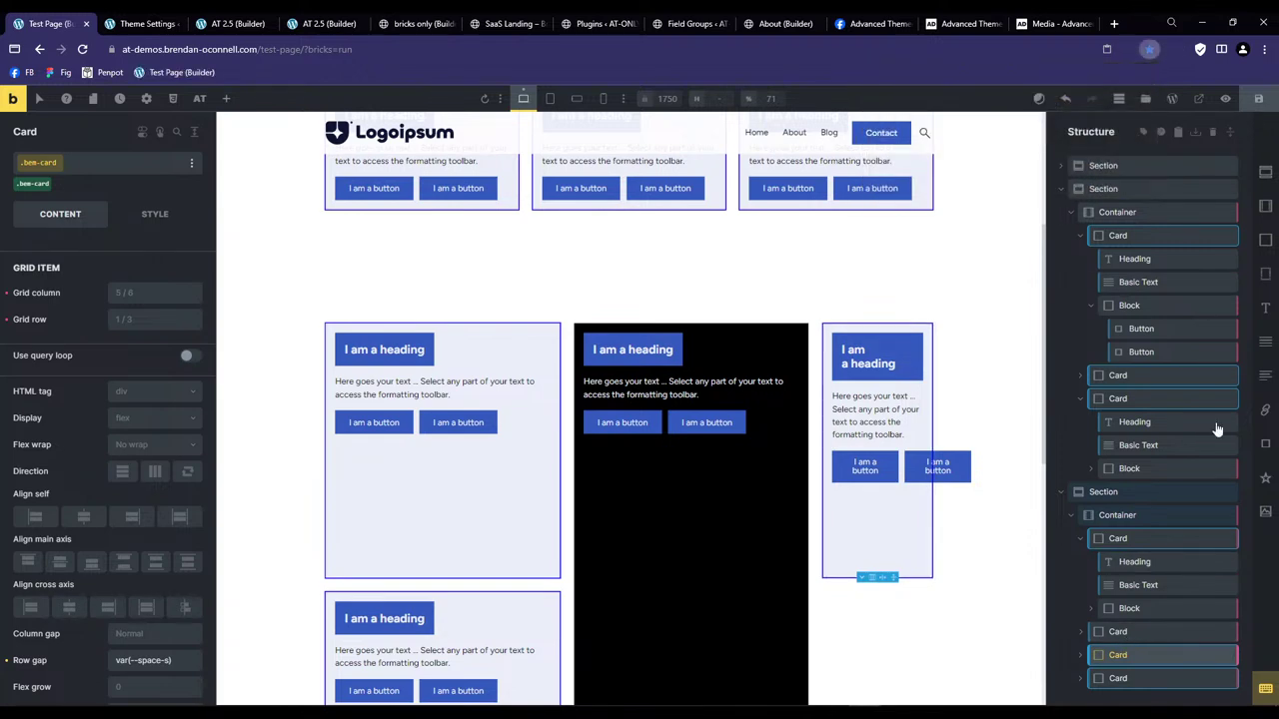
{"action": "left_click", "coordinate": [1216, 657]}
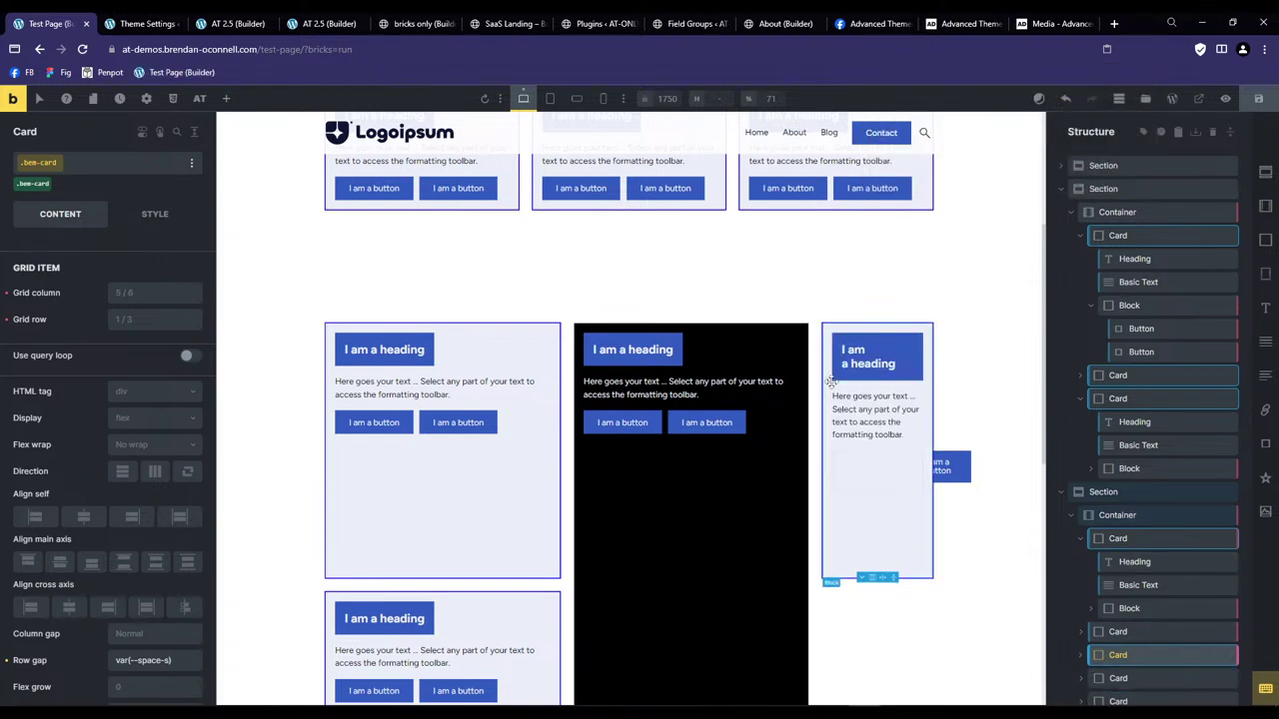
{"action": "scroll", "coordinate": [908, 294], "scroll_direction": "down", "scroll_amount": 1}
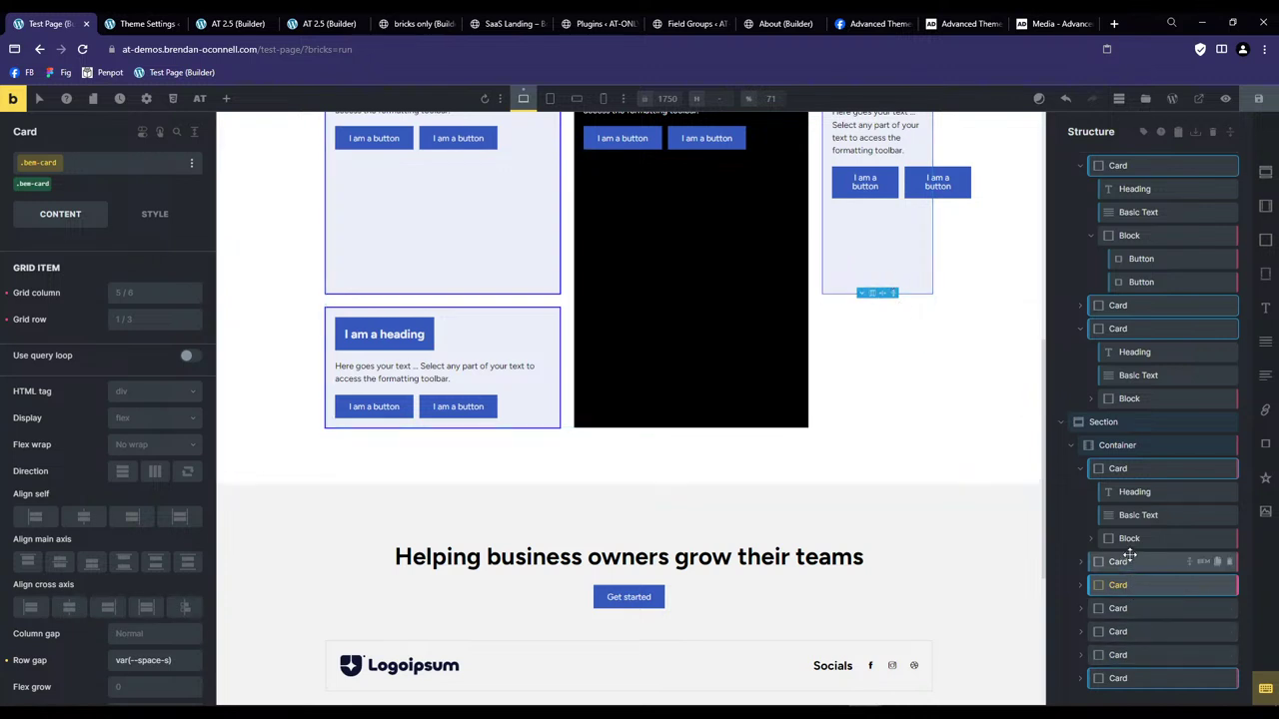
Inspect the available grid auto flow options of the card container.
{"action": "left_click", "coordinate": [1119, 446]}
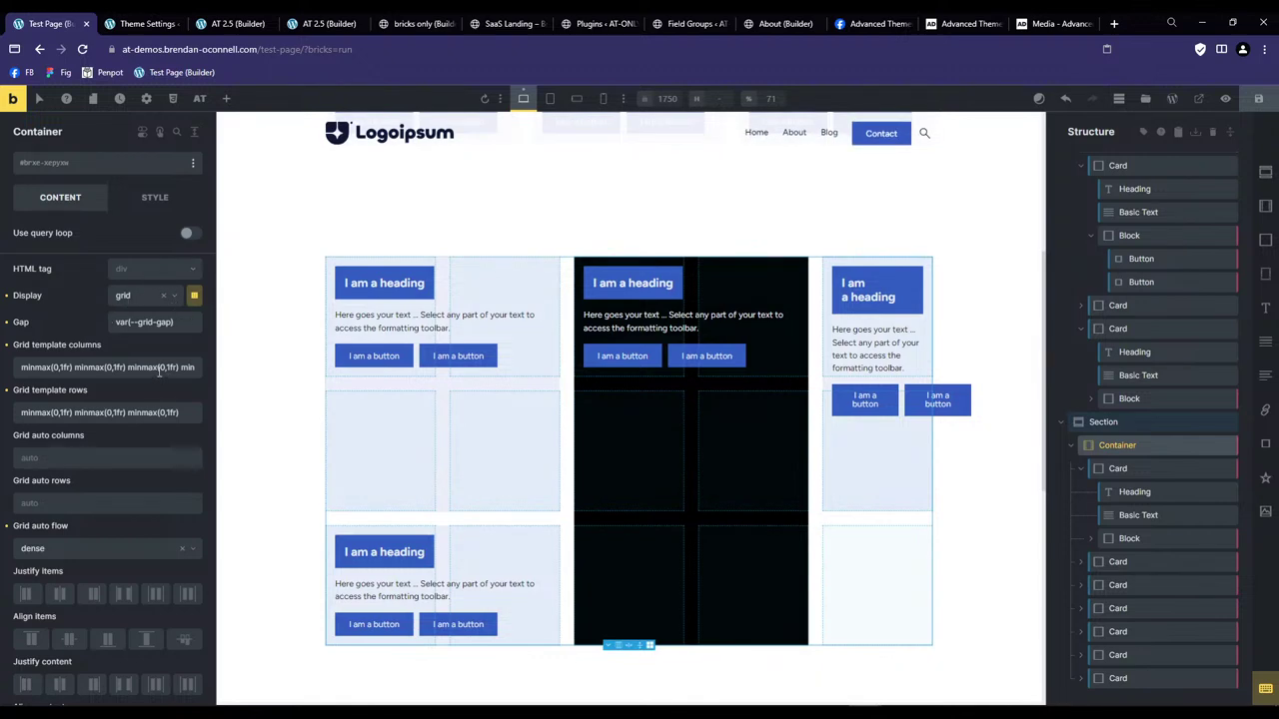
{"action": "scroll", "coordinate": [158, 370], "scroll_direction": "down", "scroll_amount": 3}
{"action": "left_click", "coordinate": [104, 422]}
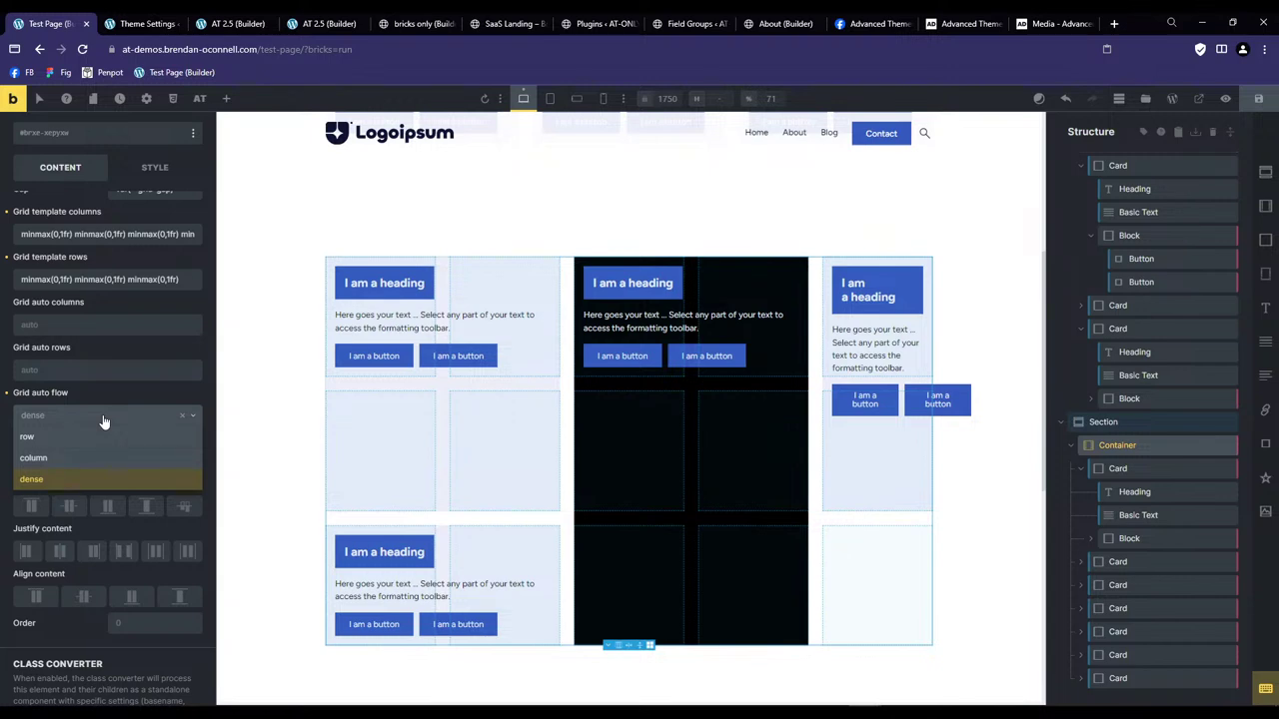
{"action": "left_click", "coordinate": [49, 394]}
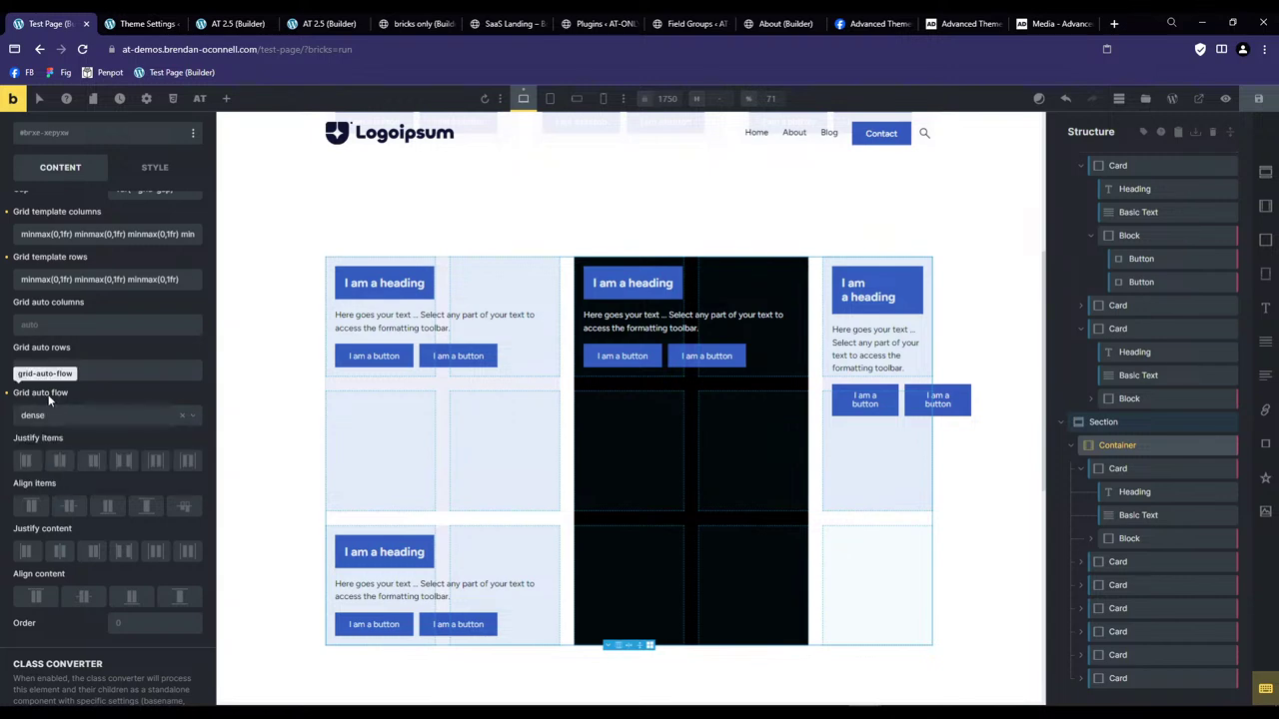
{"action": "left_click", "coordinate": [112, 416]}
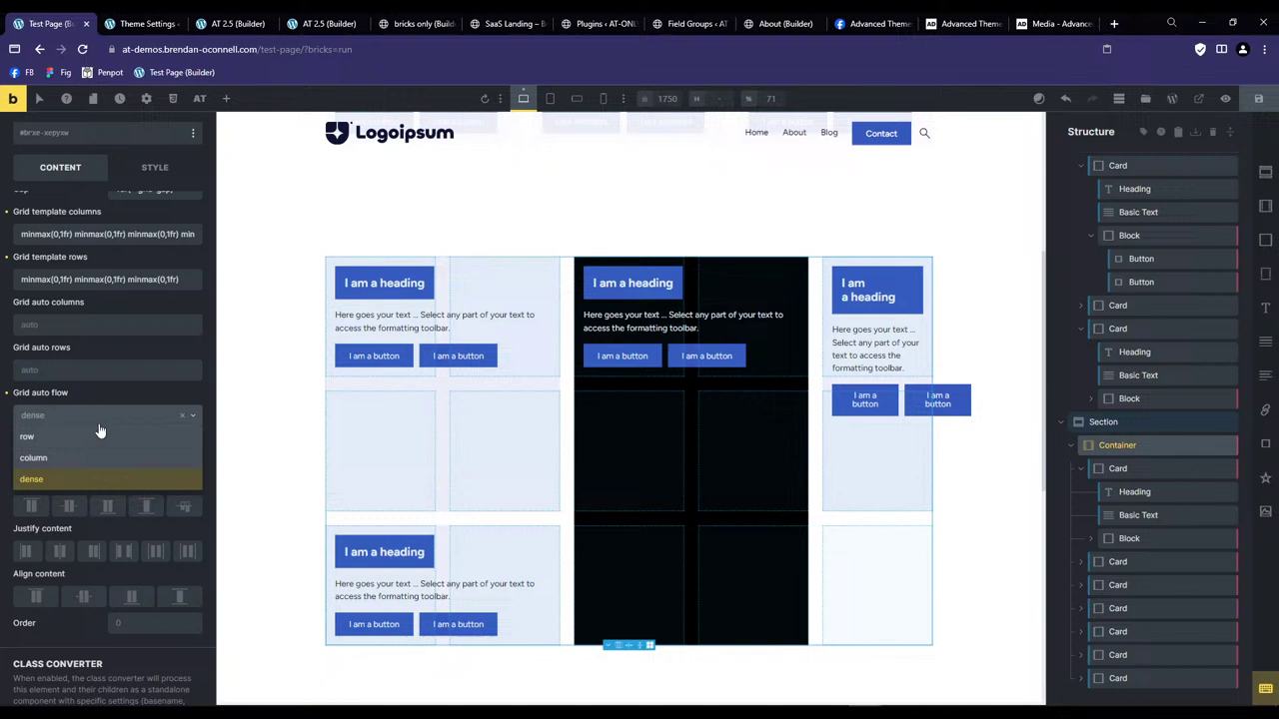
Switch to the SaaS Landing page on the Bricks test site, edit it with Bricks, and add a section with a container.
{"action": "left_click", "coordinate": [595, 23]}
{"action": "left_click", "coordinate": [505, 22]}
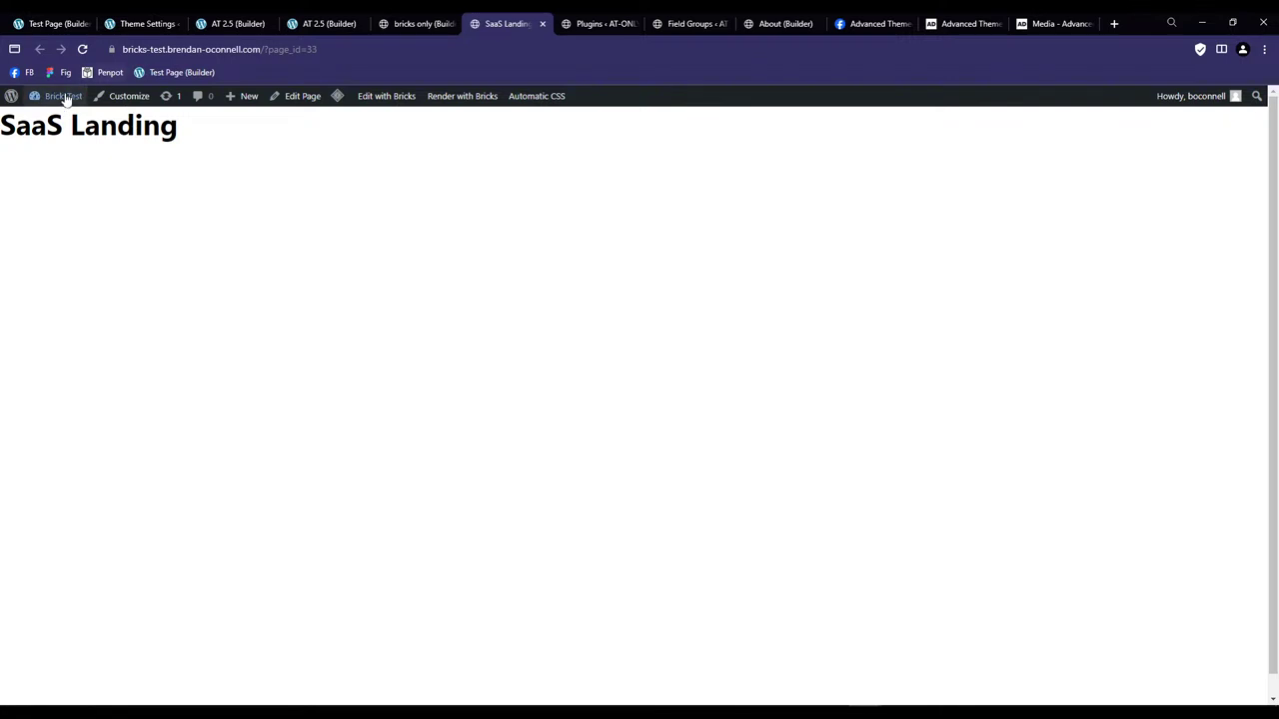
{"action": "left_click", "coordinate": [387, 96]}
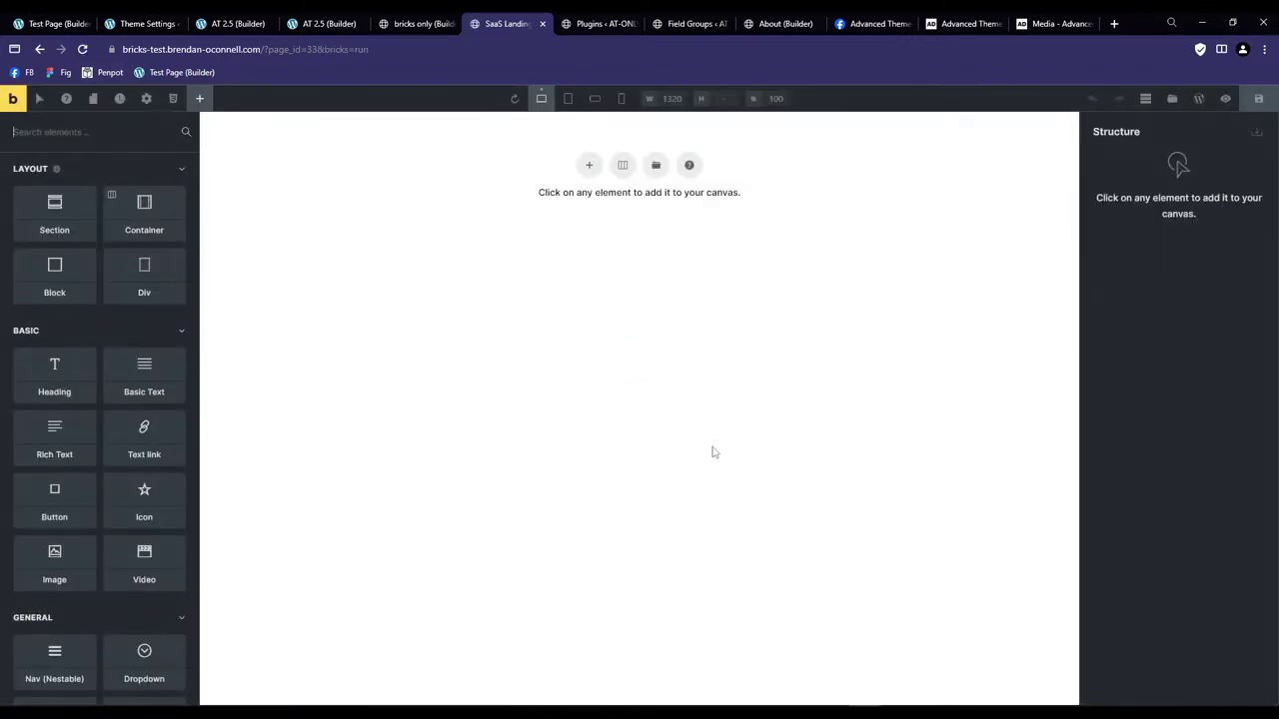
{"action": "left_click", "coordinate": [589, 165]}
{"action": "left_click", "coordinate": [604, 210]}
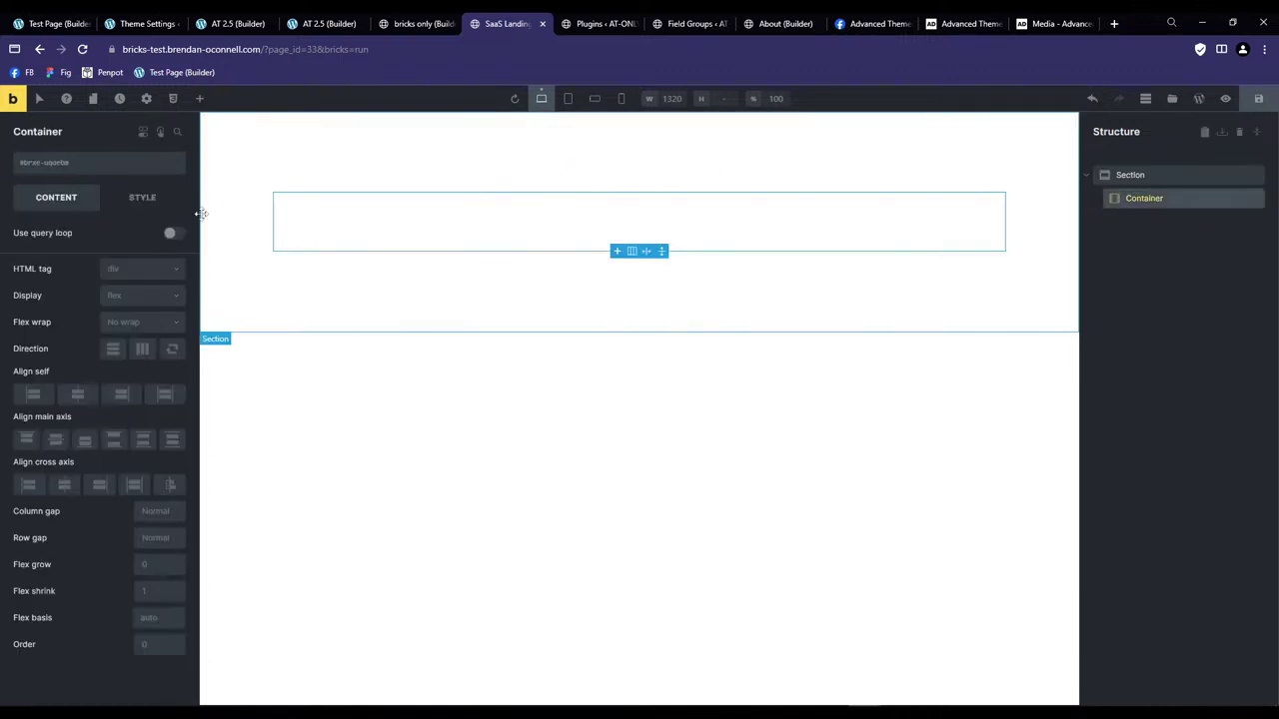
Set the new container's display to grid, check its grid auto flow options, and save the page.
{"action": "left_click", "coordinate": [128, 296]}
{"action": "left_click", "coordinate": [128, 359]}
{"action": "scroll", "coordinate": [129, 382], "scroll_direction": "down", "scroll_amount": 1}
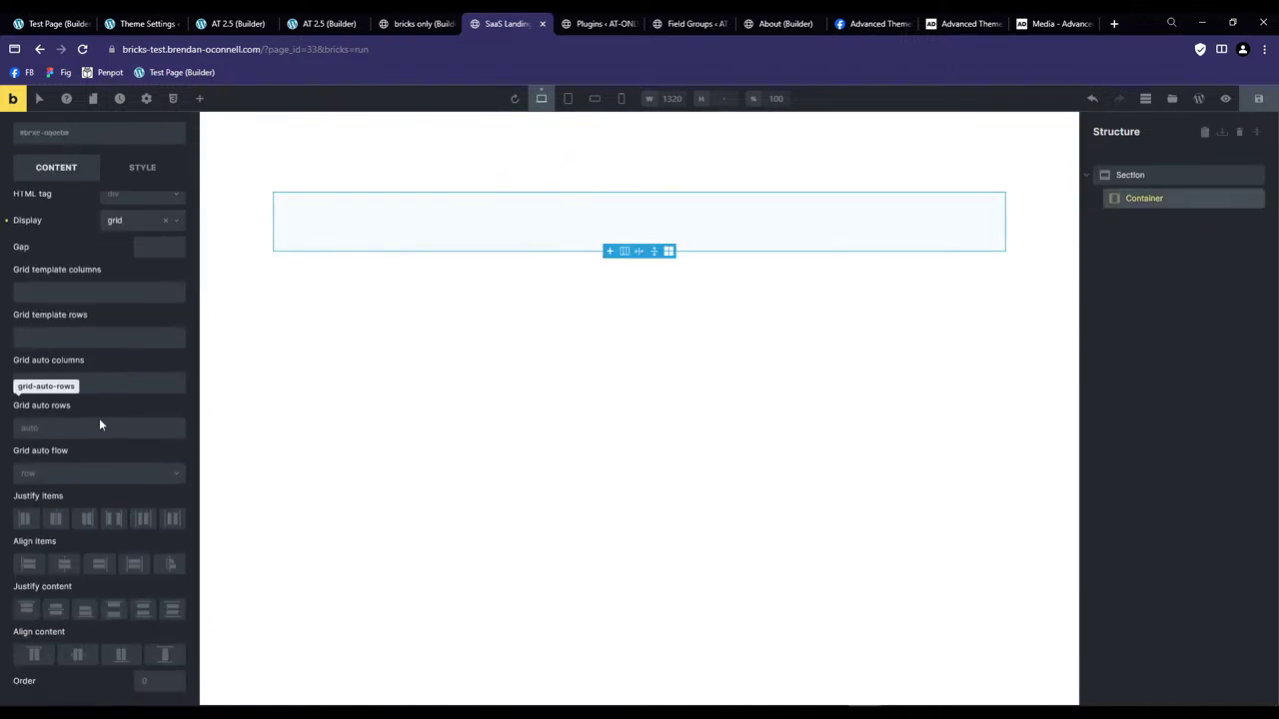
{"action": "left_click", "coordinate": [52, 476]}
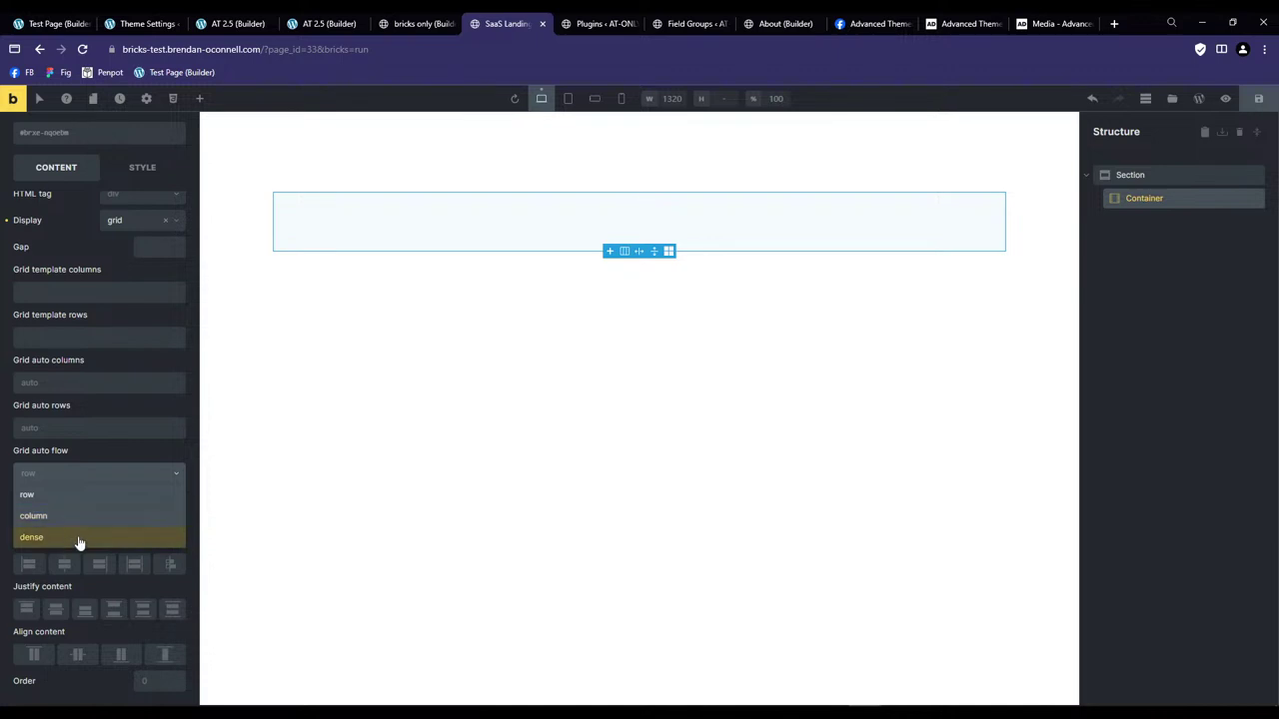
{"action": "left_click", "coordinate": [100, 446]}
{"action": "left_click", "coordinate": [92, 427]}
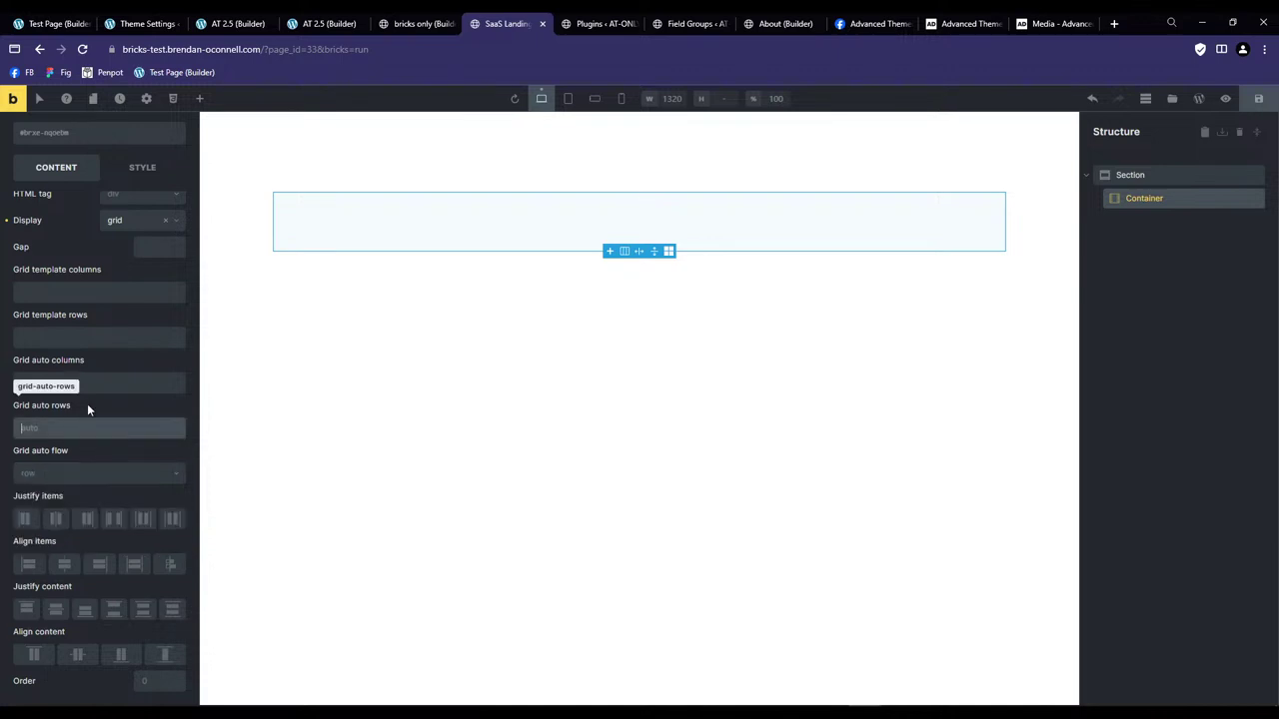
{"action": "left_click", "coordinate": [1258, 98]}
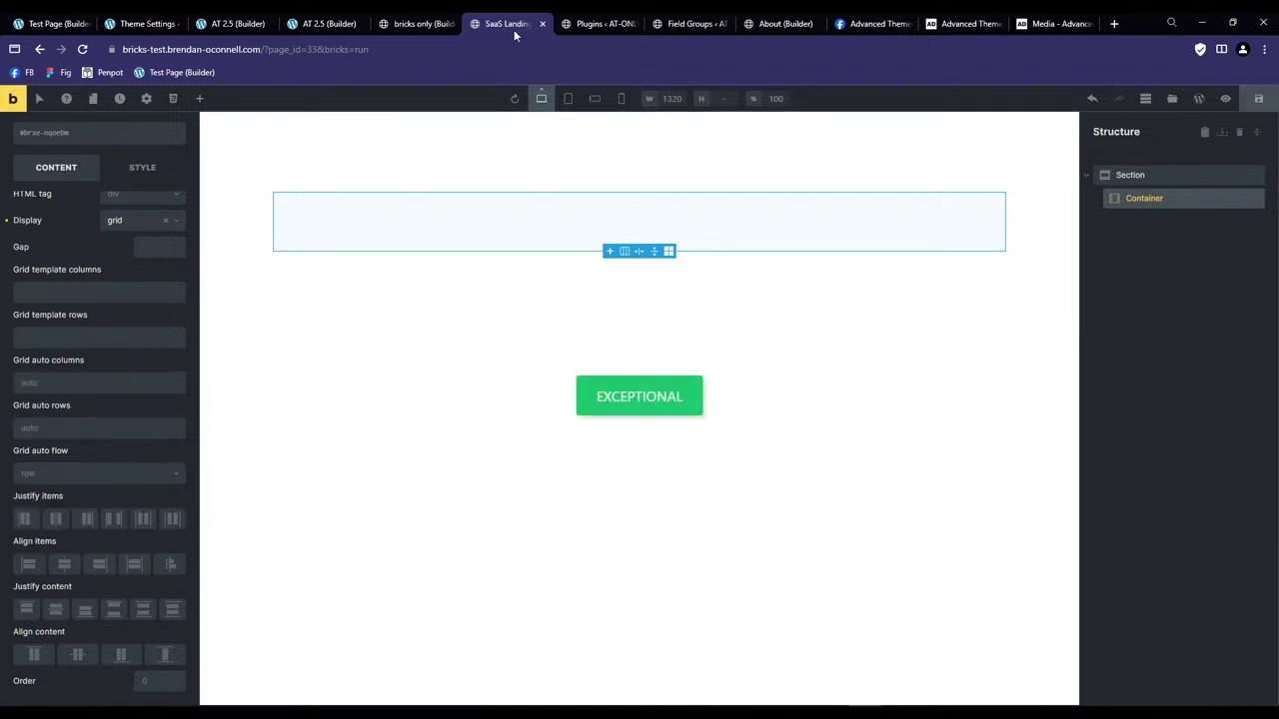
Return to the Test Page, review the card container's layout in the Grid Builder, and close it without applying changes.
{"action": "left_click", "coordinate": [329, 21]}
{"action": "left_click", "coordinate": [235, 22]}
{"action": "left_click", "coordinate": [142, 22]}
{"action": "left_click", "coordinate": [50, 22]}
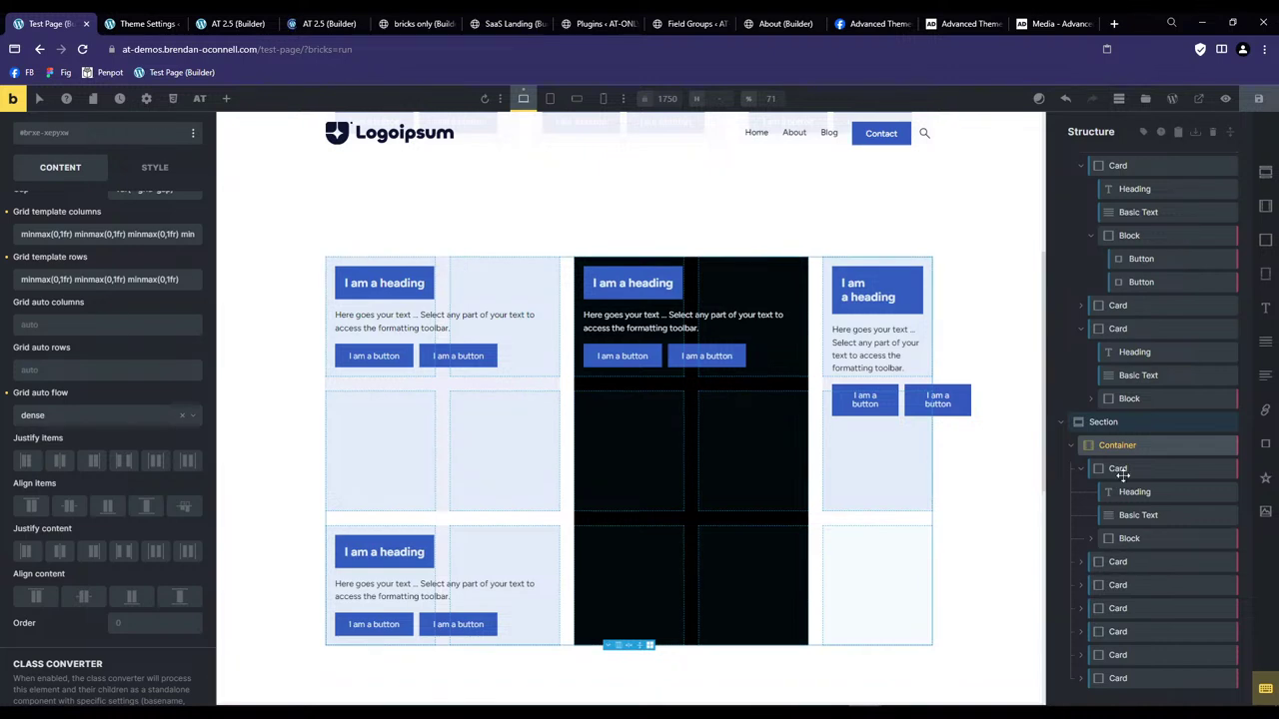
{"action": "left_click", "coordinate": [1117, 469]}
{"action": "left_click", "coordinate": [1119, 445]}
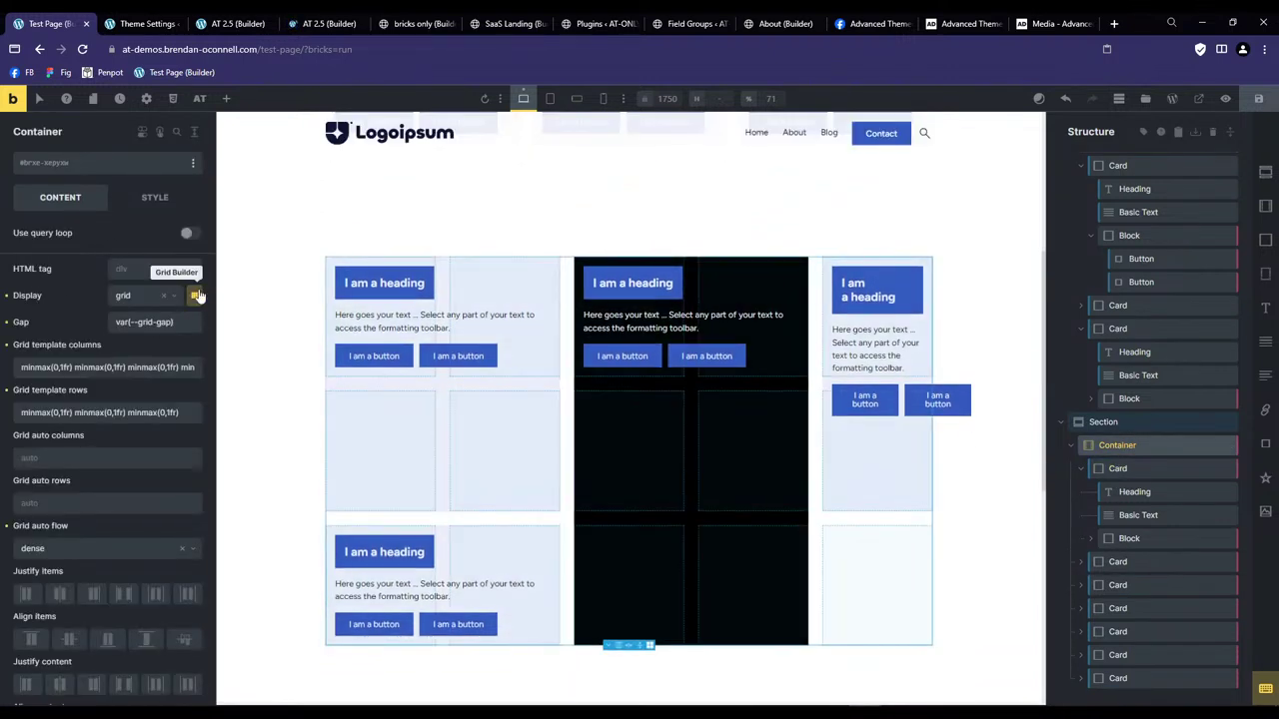
{"action": "left_click", "coordinate": [195, 295]}
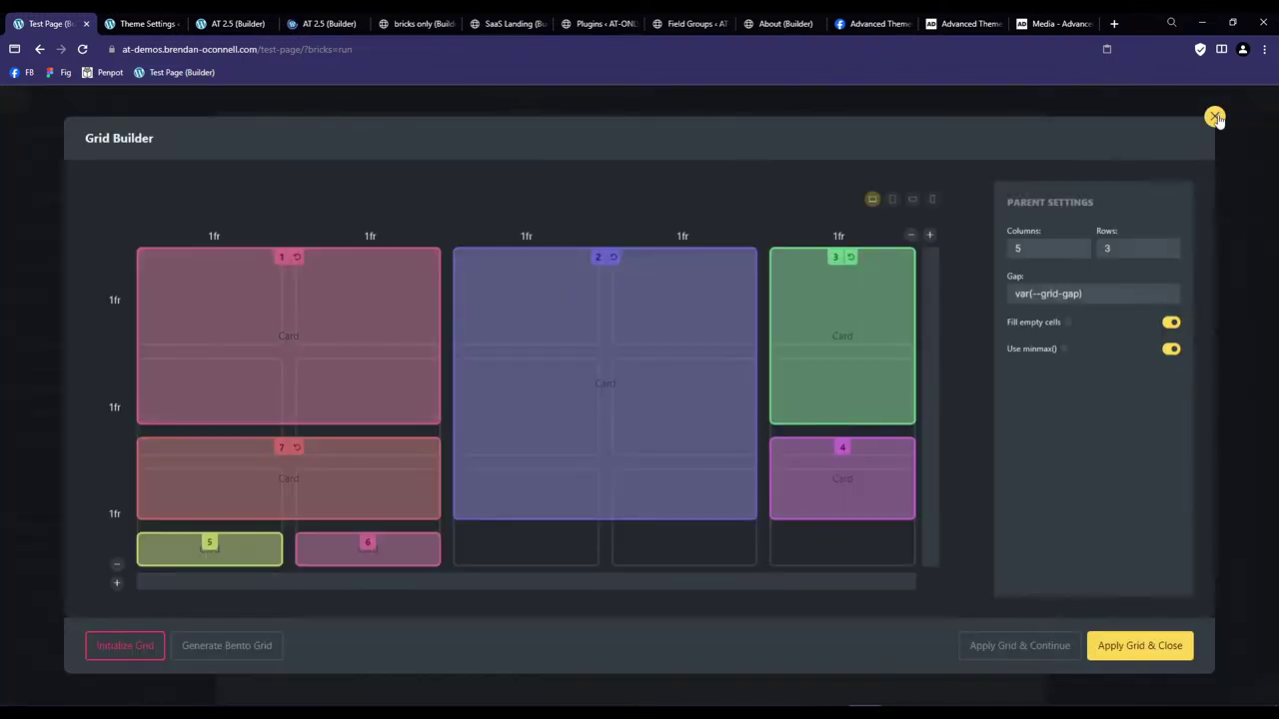
{"action": "left_click", "coordinate": [1214, 116]}
Create and publish a new WordPress page titled "Demo" and open it for editing with Bricks.
{"action": "scroll", "coordinate": [725, 255], "scroll_direction": "up", "scroll_amount": 4}
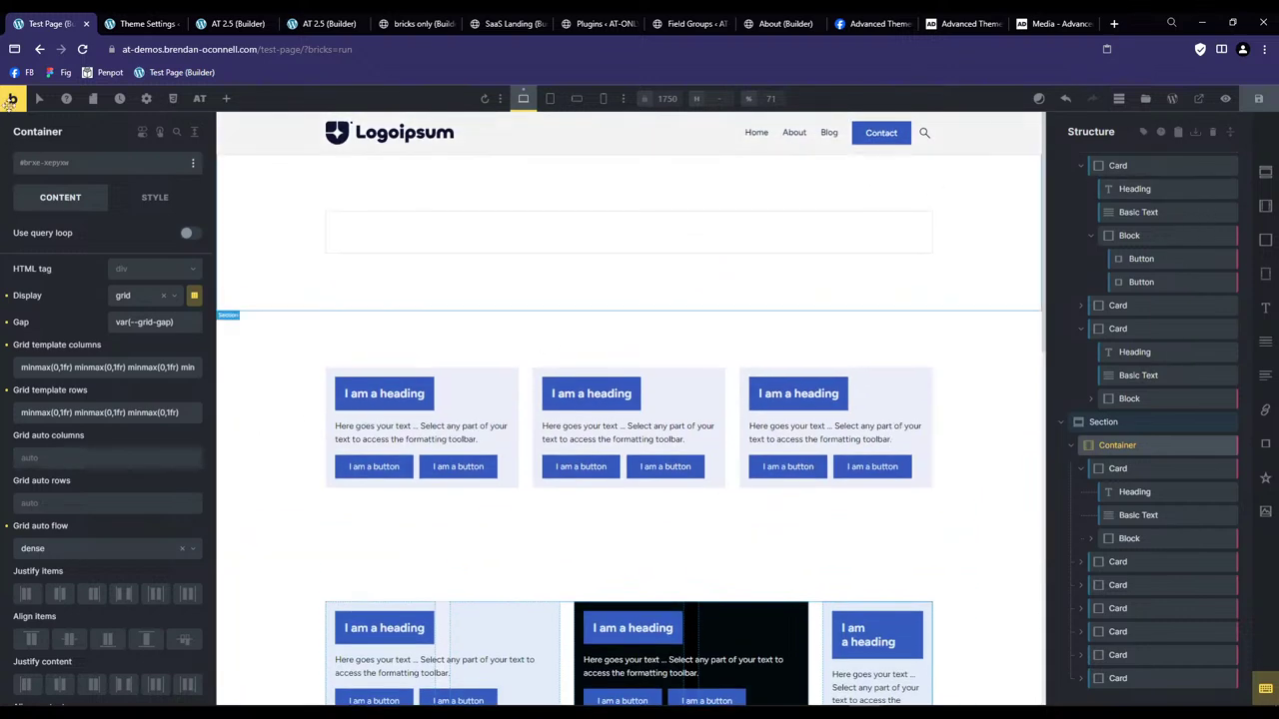
{"action": "left_click", "coordinate": [10, 99]}
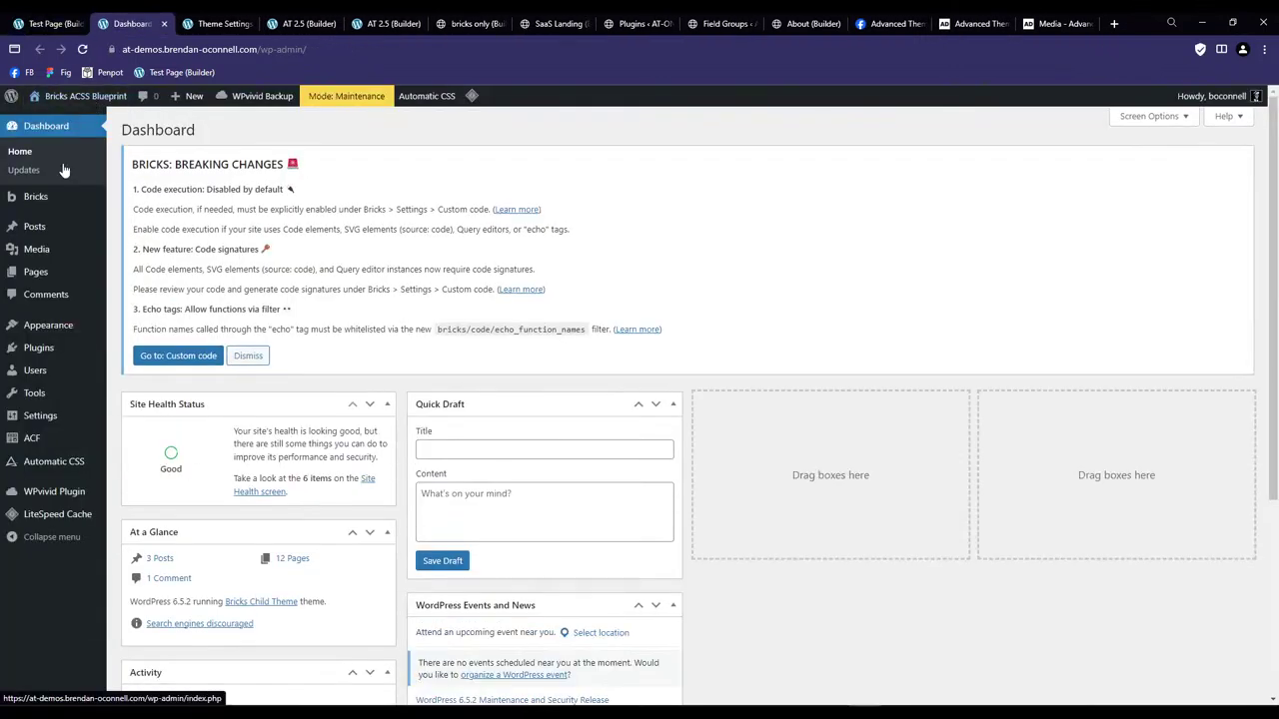
{"action": "mouse_move", "coordinate": [33, 274]}
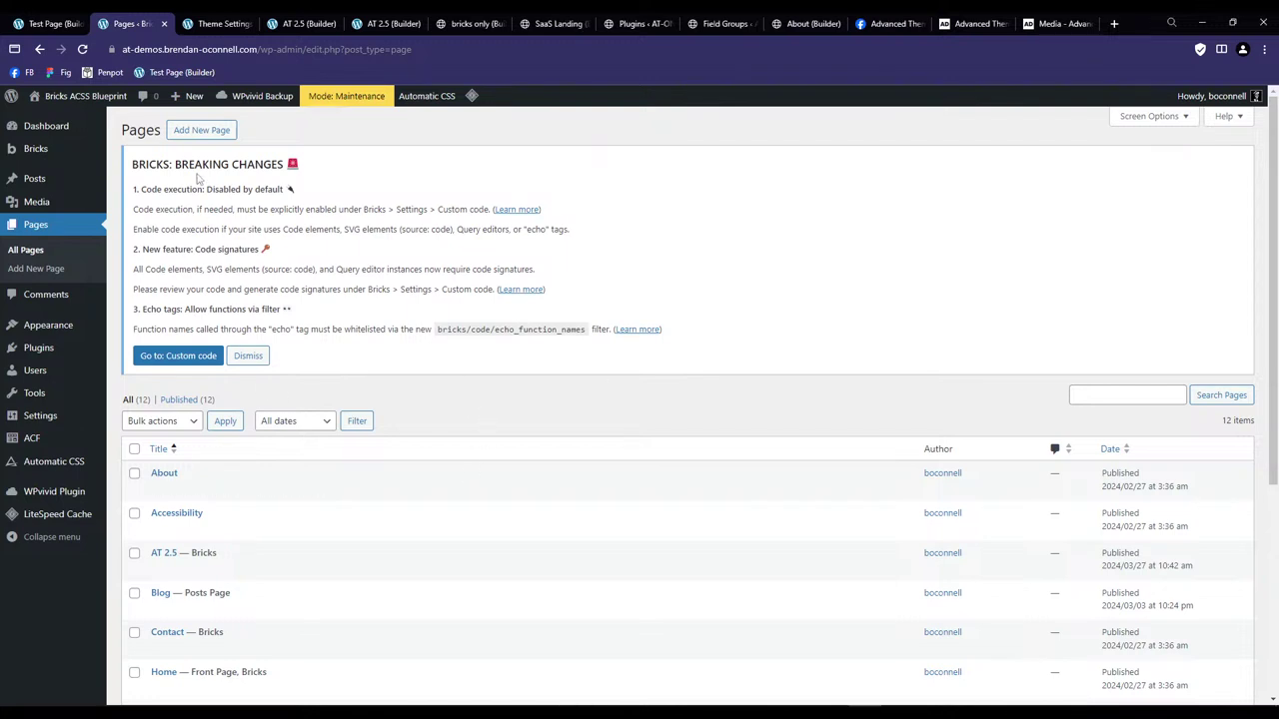
{"action": "left_click", "coordinate": [191, 126]}
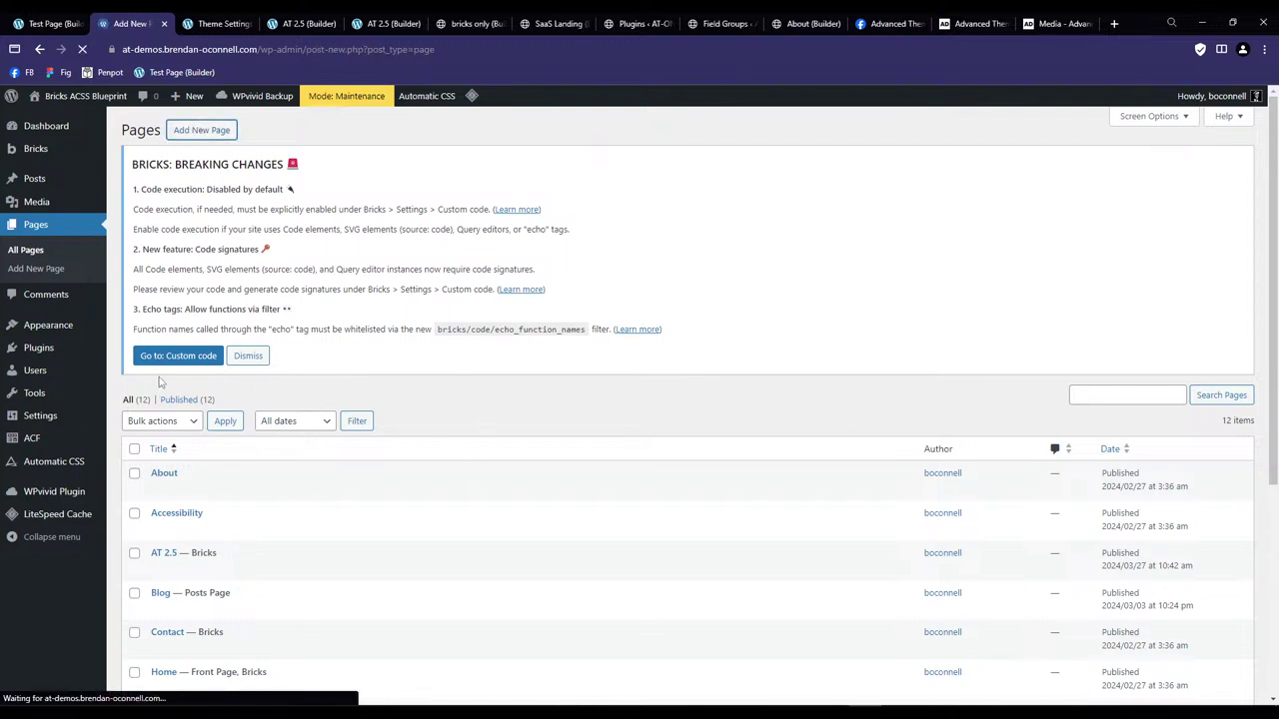
{"action": "type", "text": "Demo"}
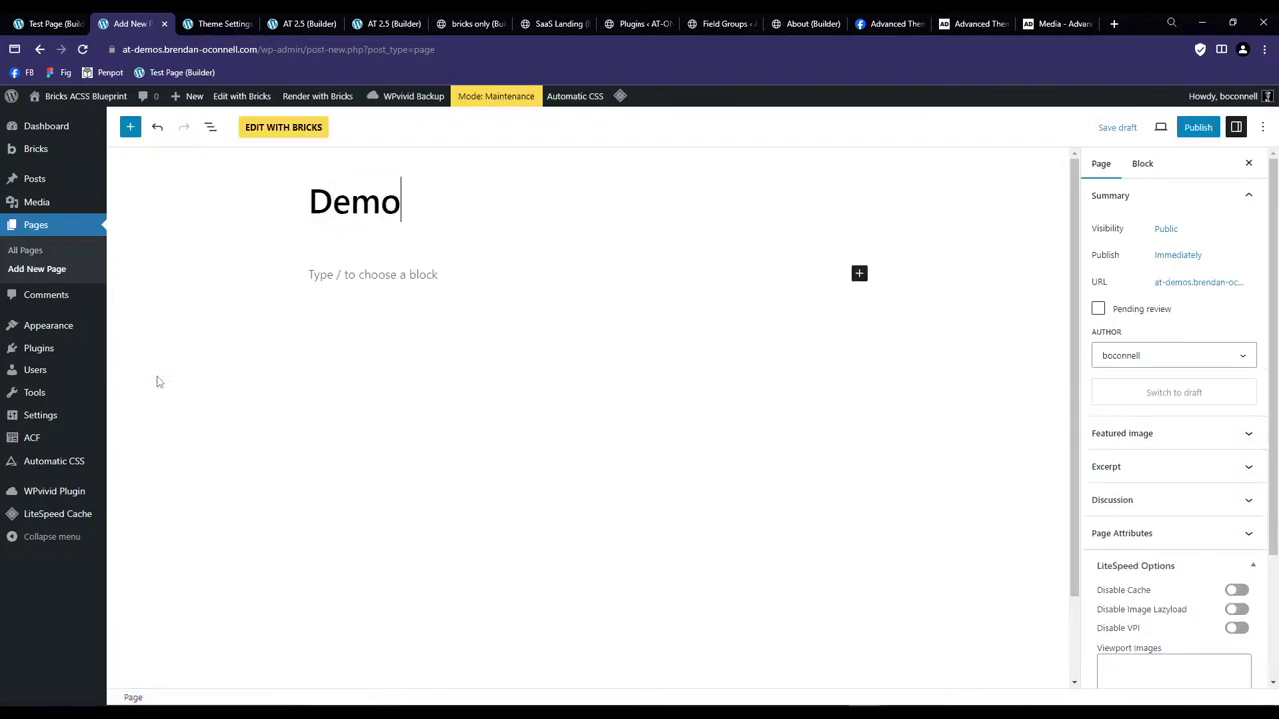
{"action": "left_click", "coordinate": [1198, 127]}
{"action": "left_click", "coordinate": [1148, 127]}
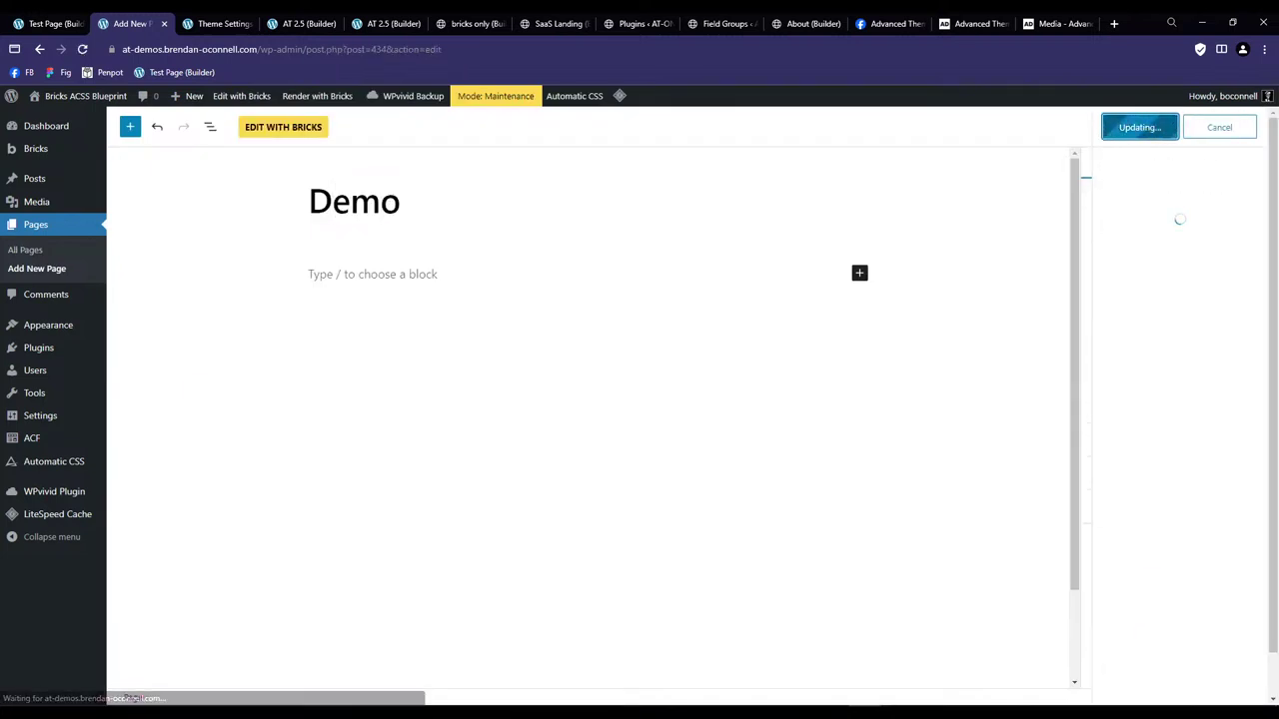
{"action": "left_click", "coordinate": [285, 130]}
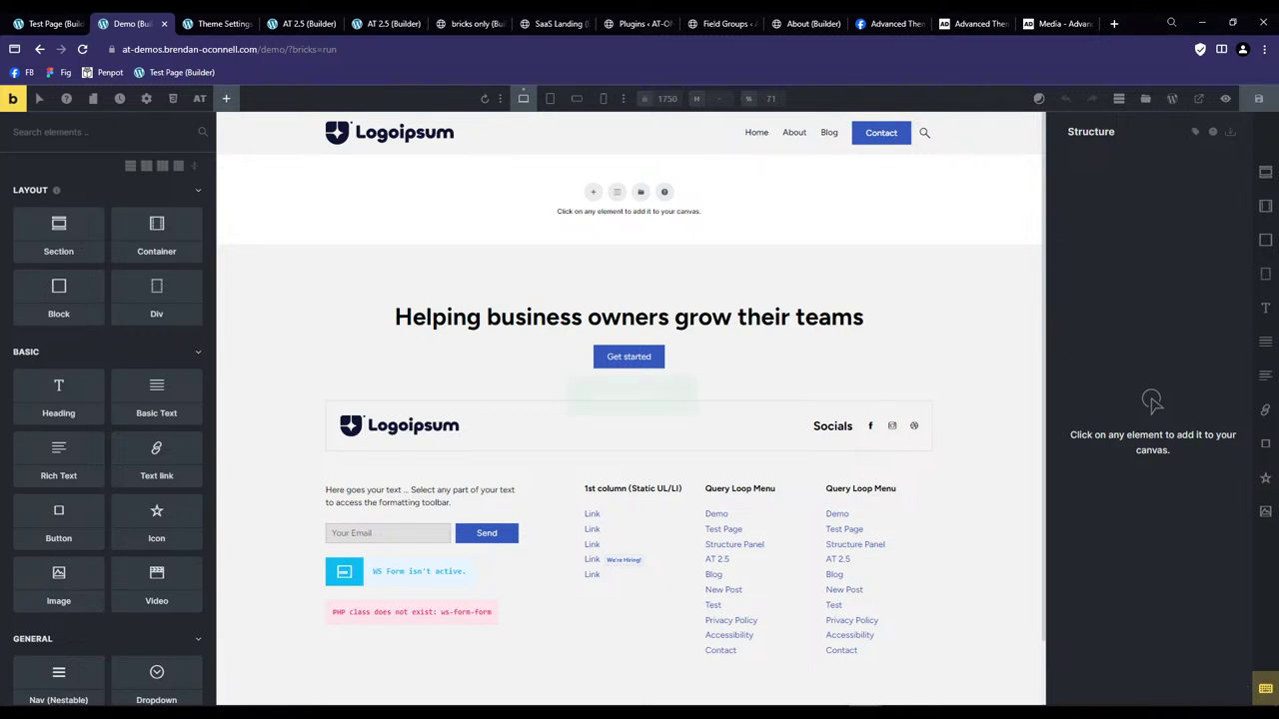
Add a section whose container holds two blocks, and insert a heading and basic text in the first block.
{"action": "key", "text": "ctrl+shift+s"}
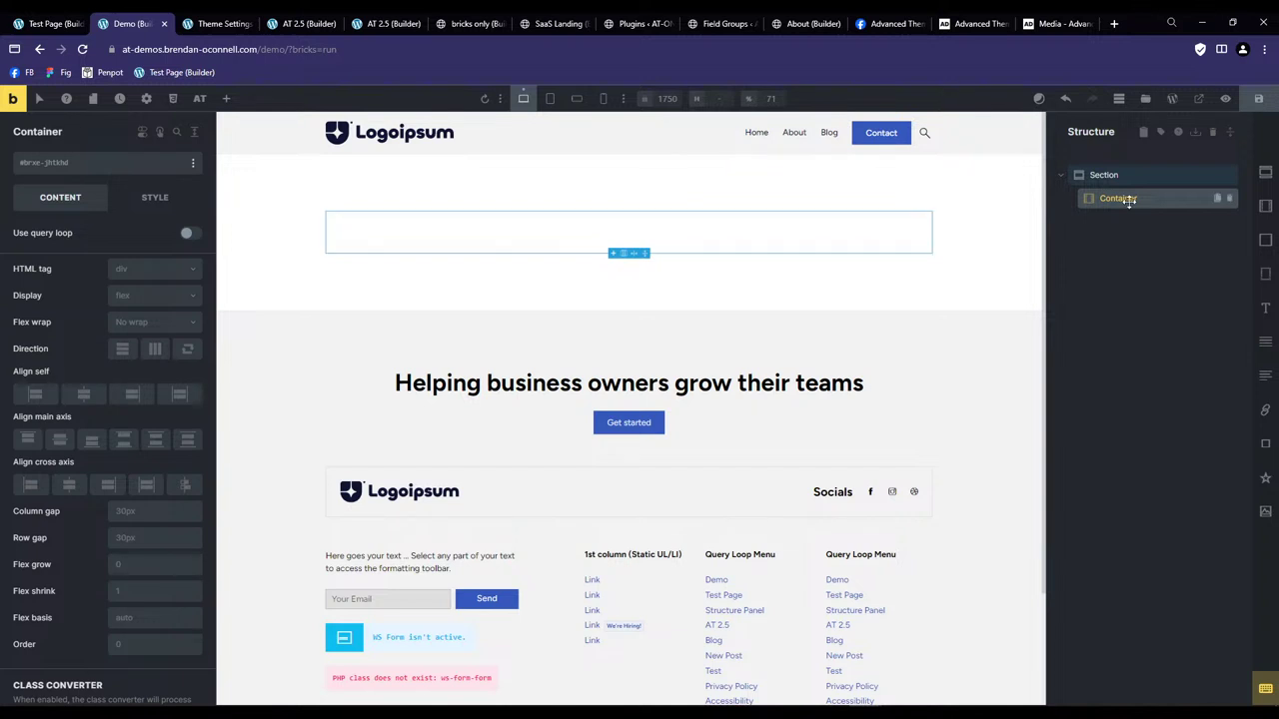
{"action": "key", "text": "ctrl+v"}
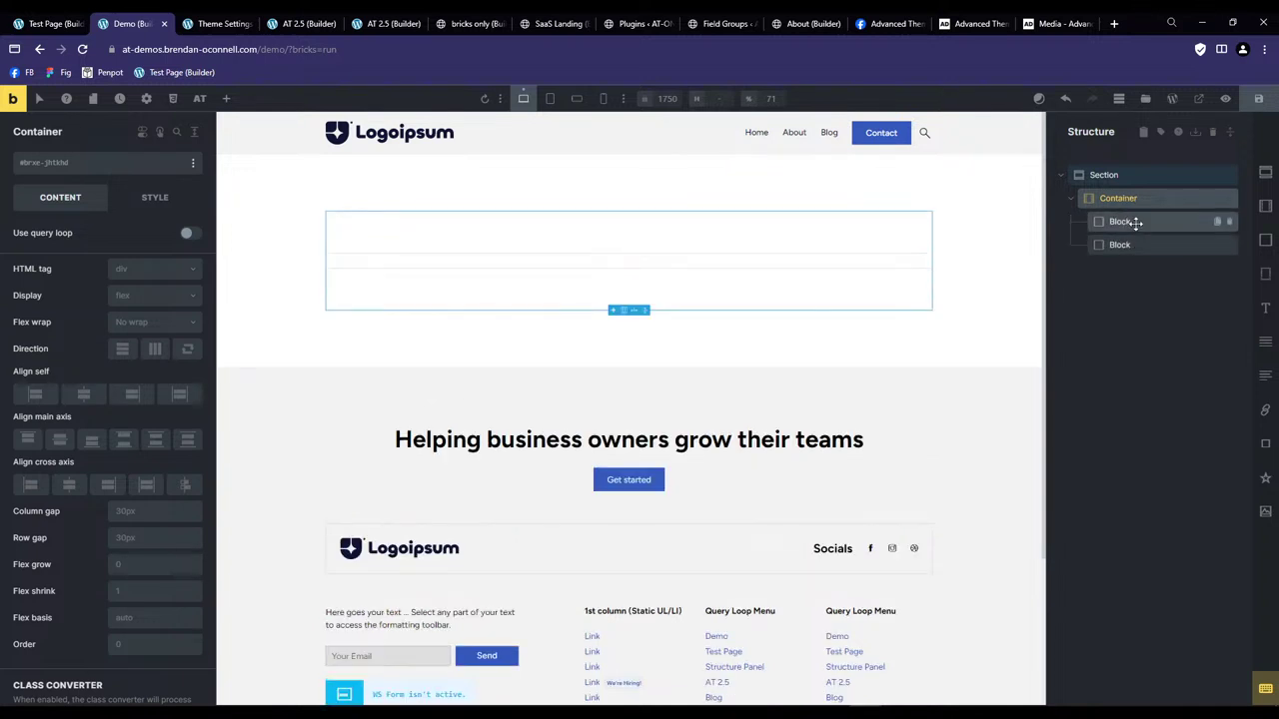
{"action": "left_click", "coordinate": [1127, 222]}
{"action": "key", "text": "ctrl+v"}
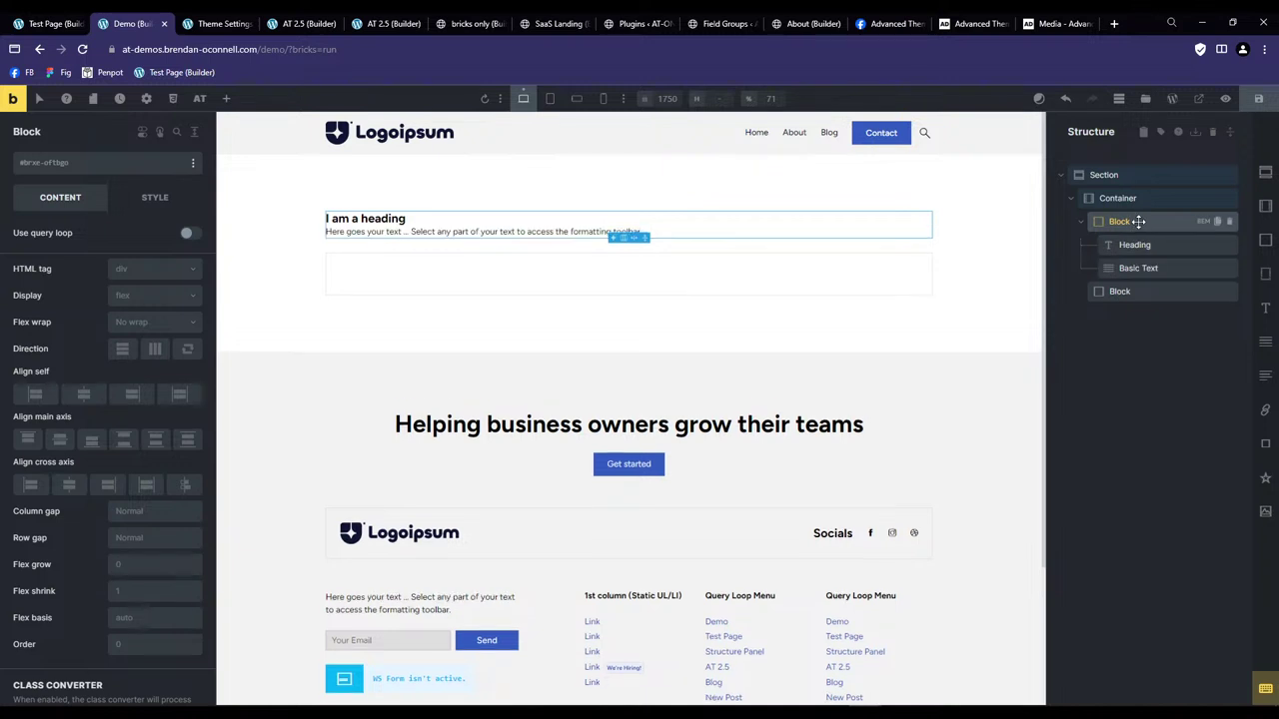
Undo the div added below the basic text, and add a nested block containing two buttons instead.
{"action": "key", "text": "ctrl+v"}
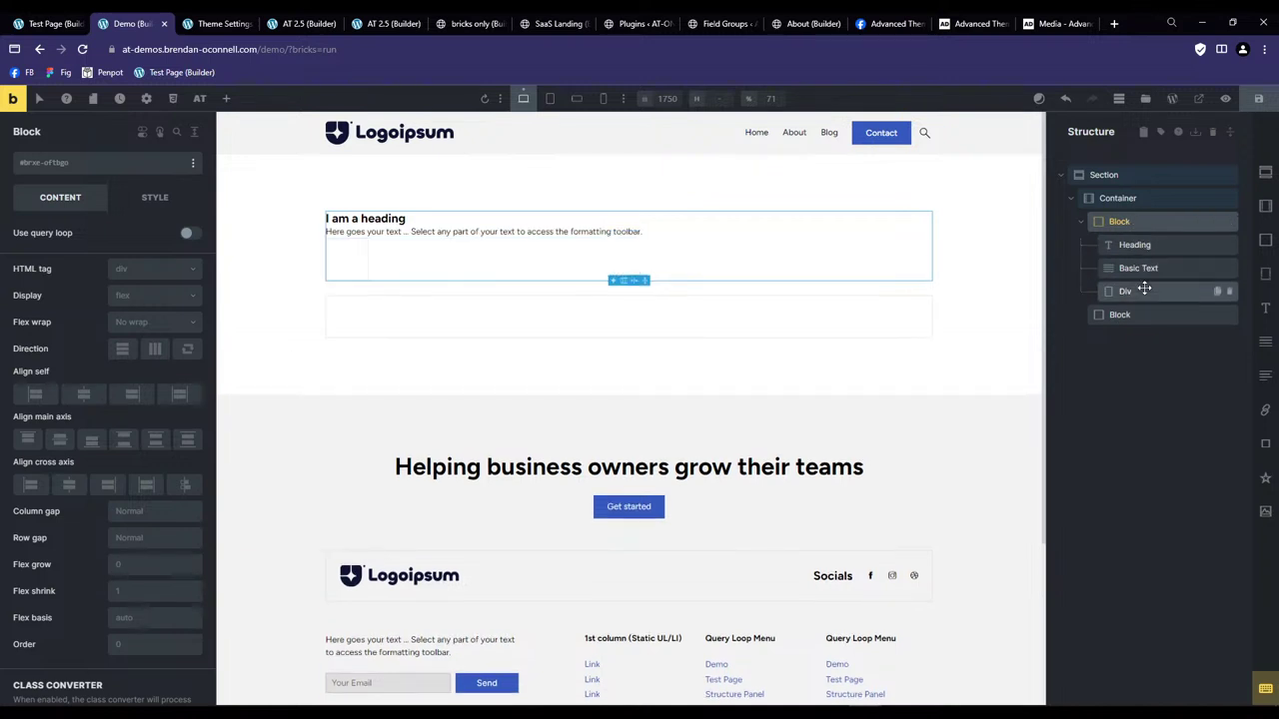
{"action": "key", "text": "ctrl+z"}
{"action": "key", "text": "ctrl+v"}
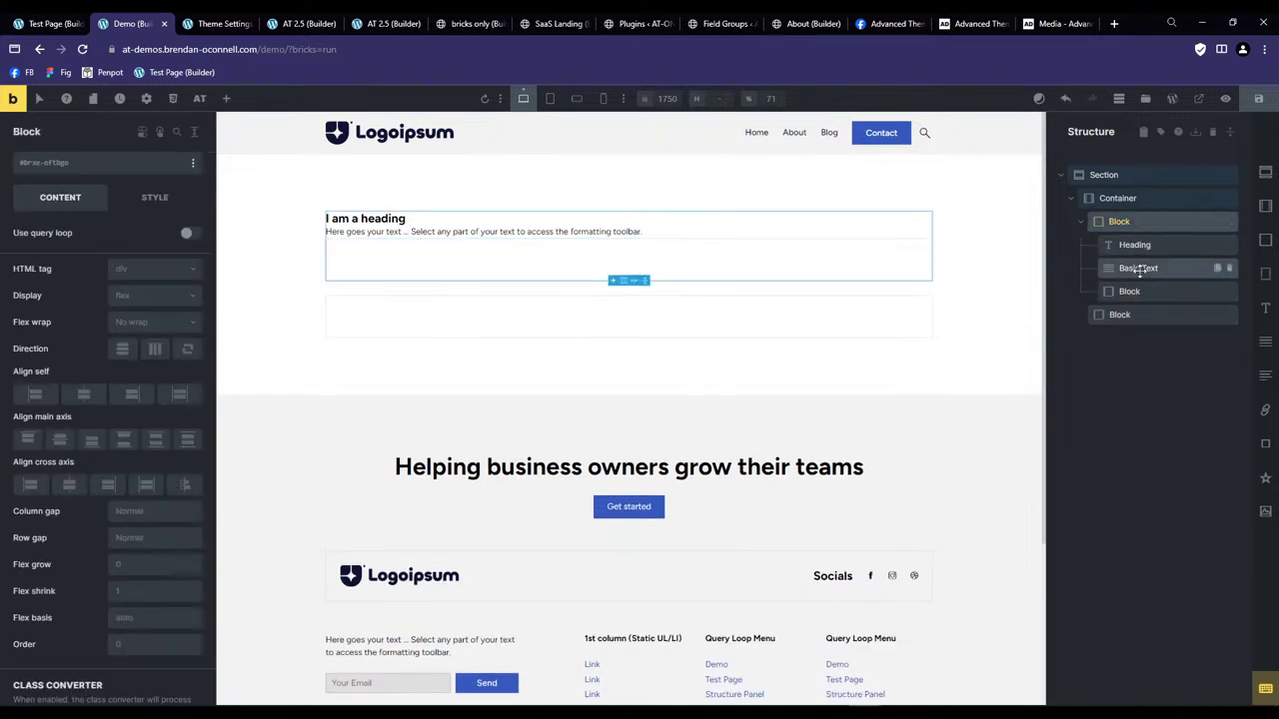
{"action": "key", "text": "ctrl+v"}
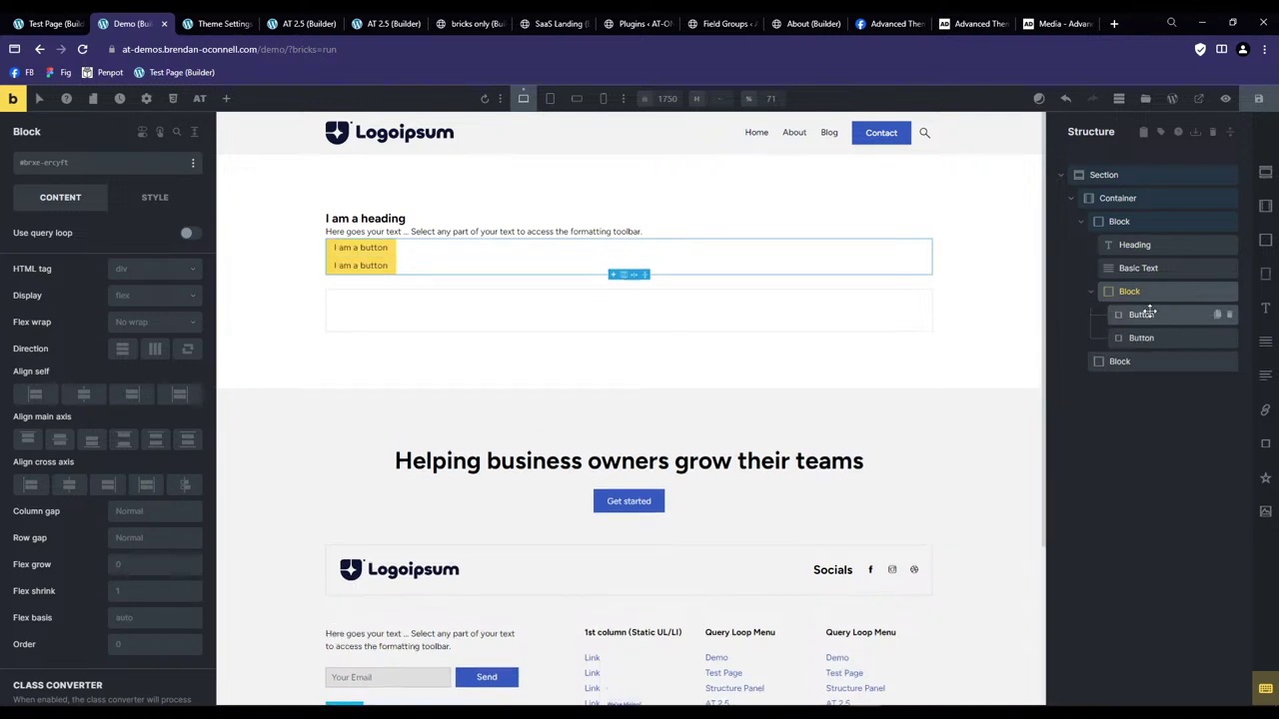
Find the Automatic.css button classes with "btn" and apply the blue color to the first button.
{"action": "left_click", "coordinate": [1139, 315]}
{"action": "left_click", "coordinate": [83, 165]}
{"action": "left_click", "coordinate": [41, 351]}
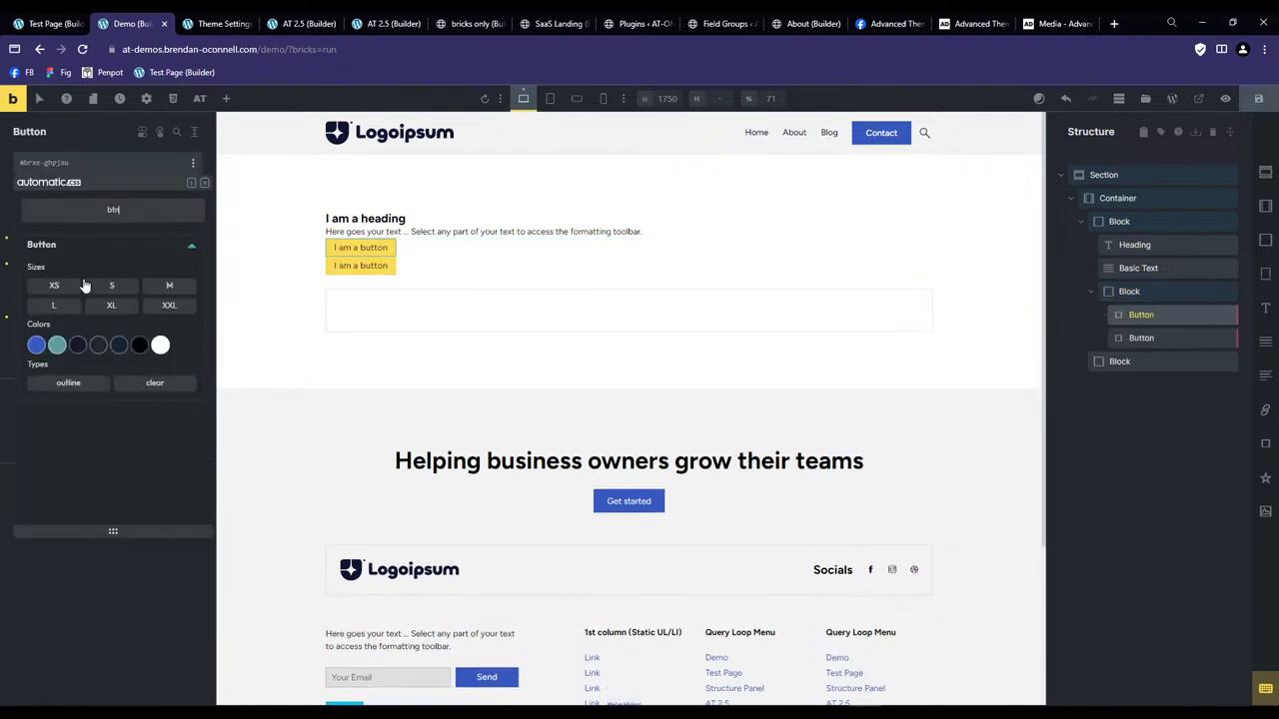
{"action": "left_click", "coordinate": [40, 342]}
Apply the blue Automatic.css button color and the outline type to the second button.
{"action": "left_click", "coordinate": [361, 271]}
{"action": "left_click", "coordinate": [60, 163]}
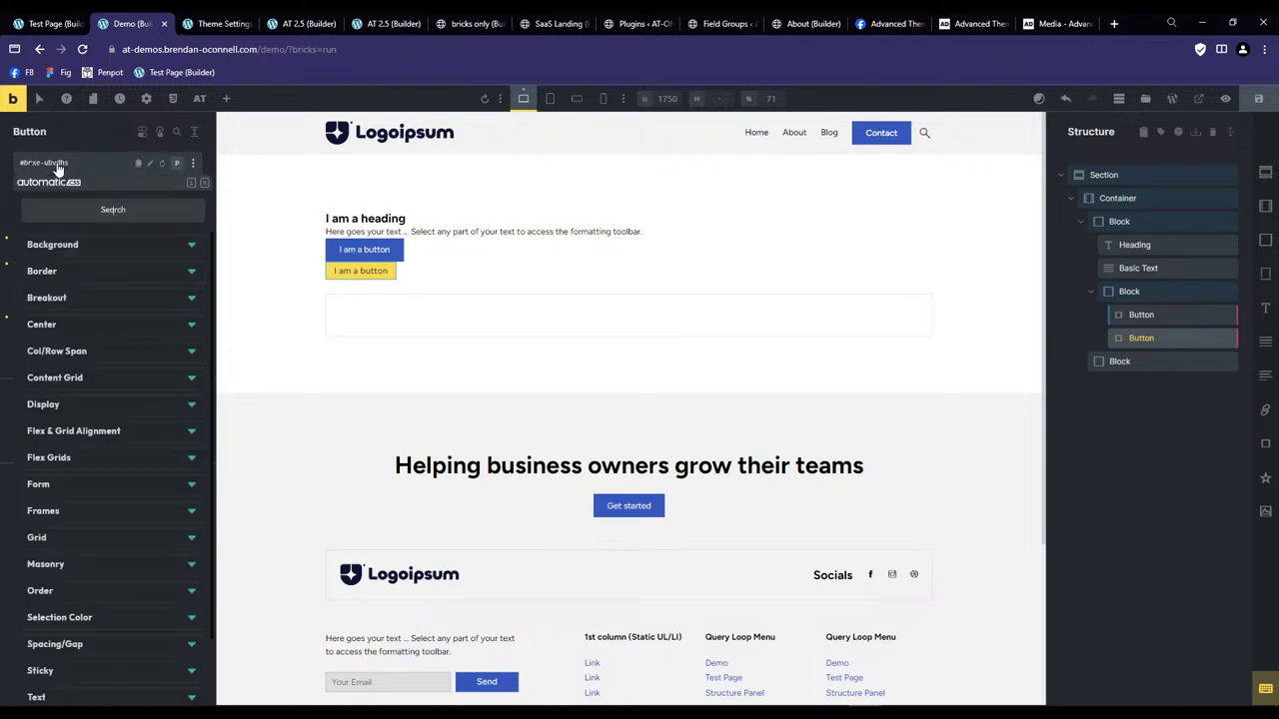
{"action": "left_click", "coordinate": [36, 345]}
{"action": "left_click", "coordinate": [89, 393]}
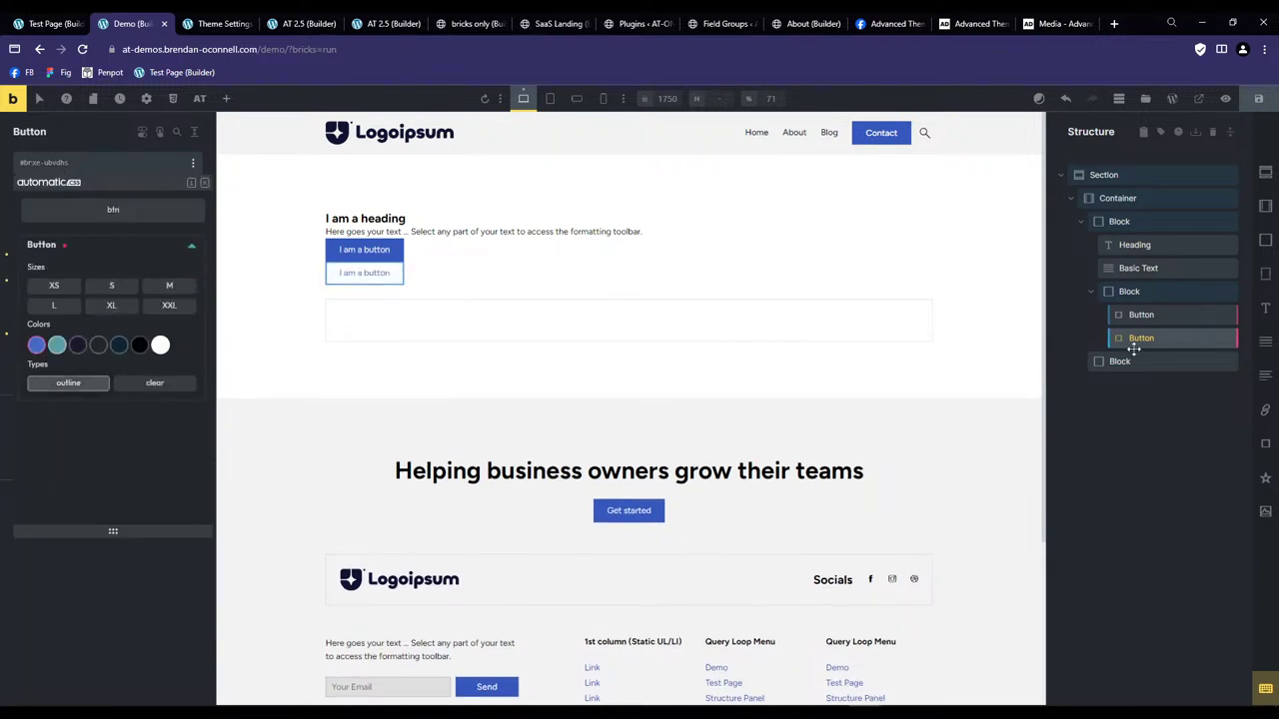
Arrange the block holding the two buttons in a row and set its column gap to var(--grid-gap).
{"action": "left_click", "coordinate": [1124, 290]}
{"action": "left_click", "coordinate": [153, 352]}
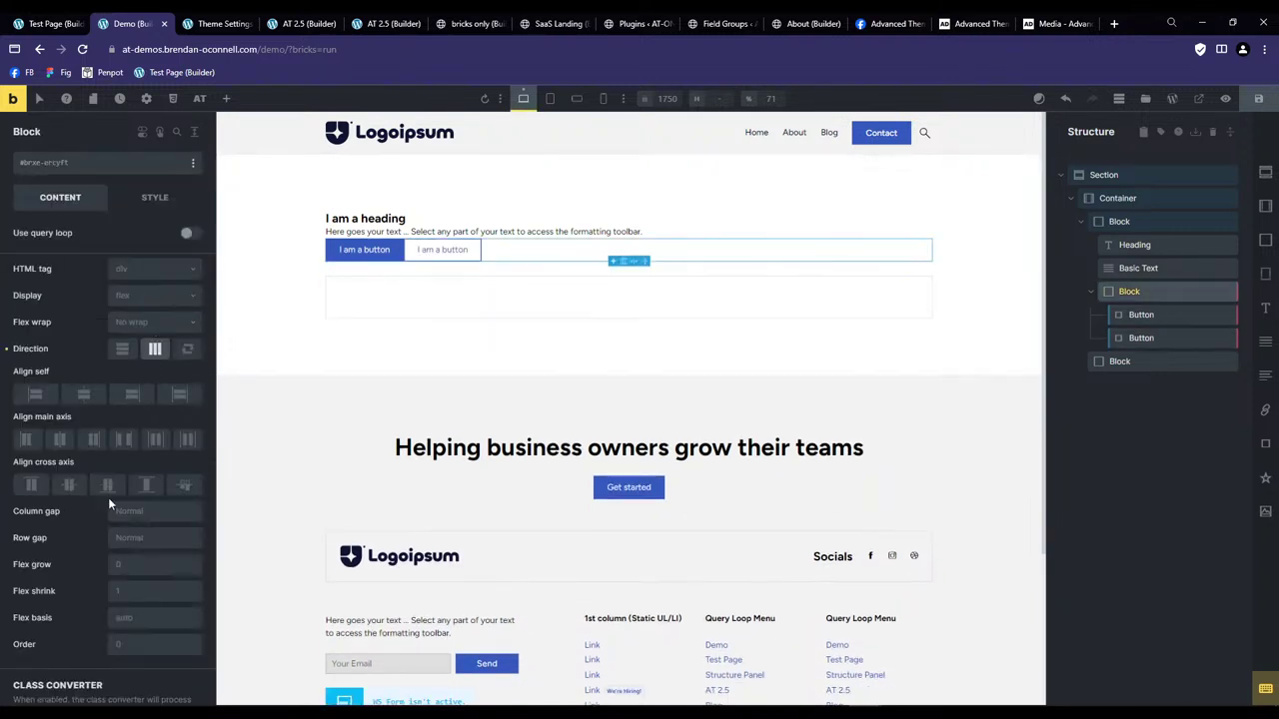
{"action": "right_click", "coordinate": [120, 511]}
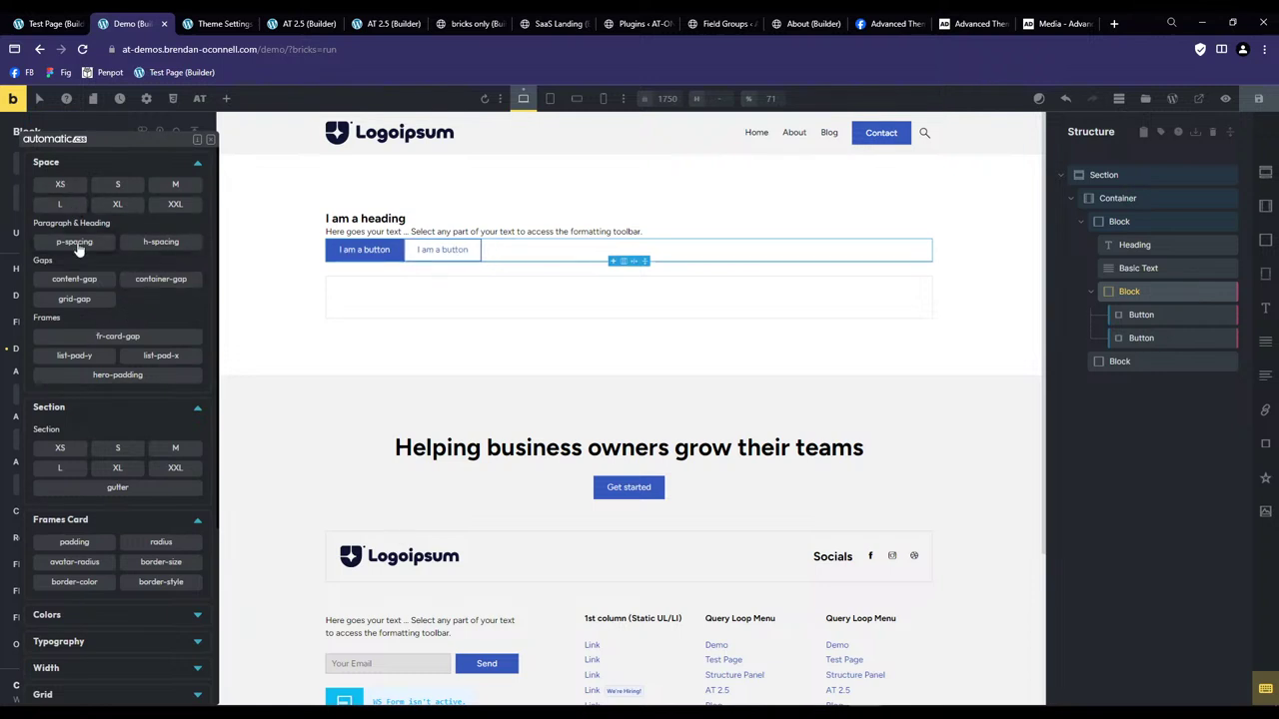
{"action": "left_click", "coordinate": [110, 298]}
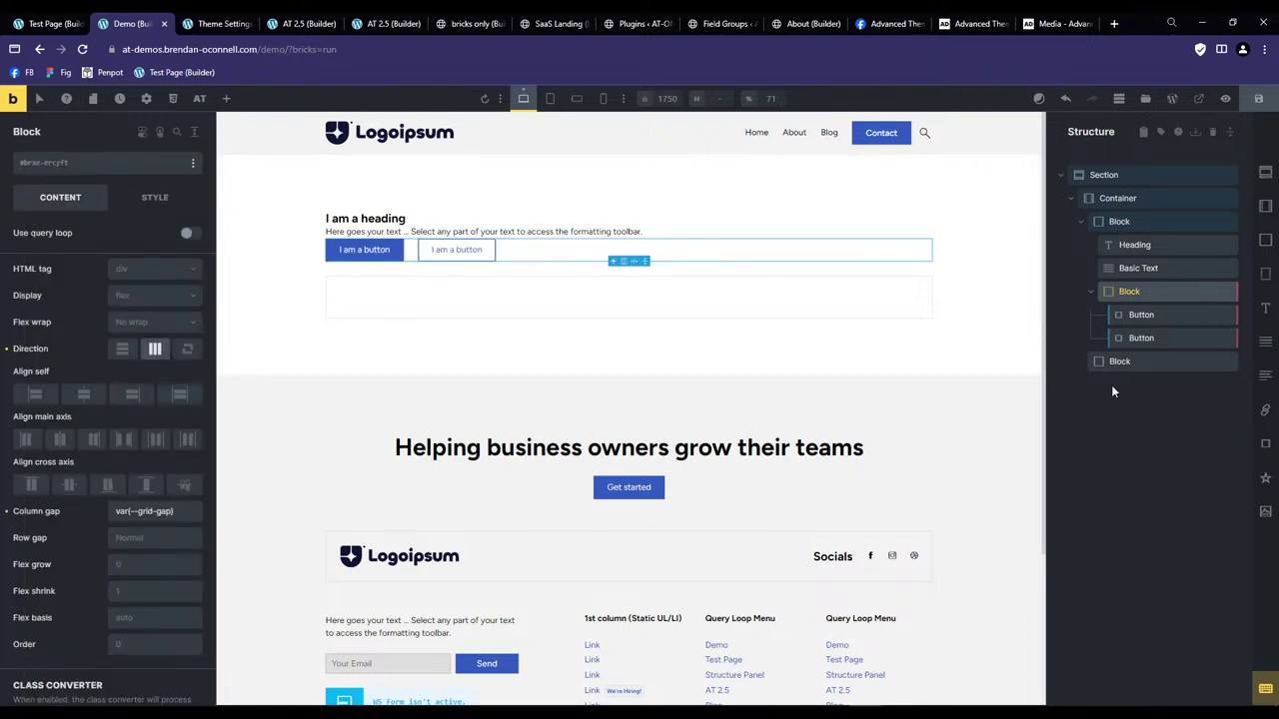
{"action": "left_click", "coordinate": [1140, 315]}
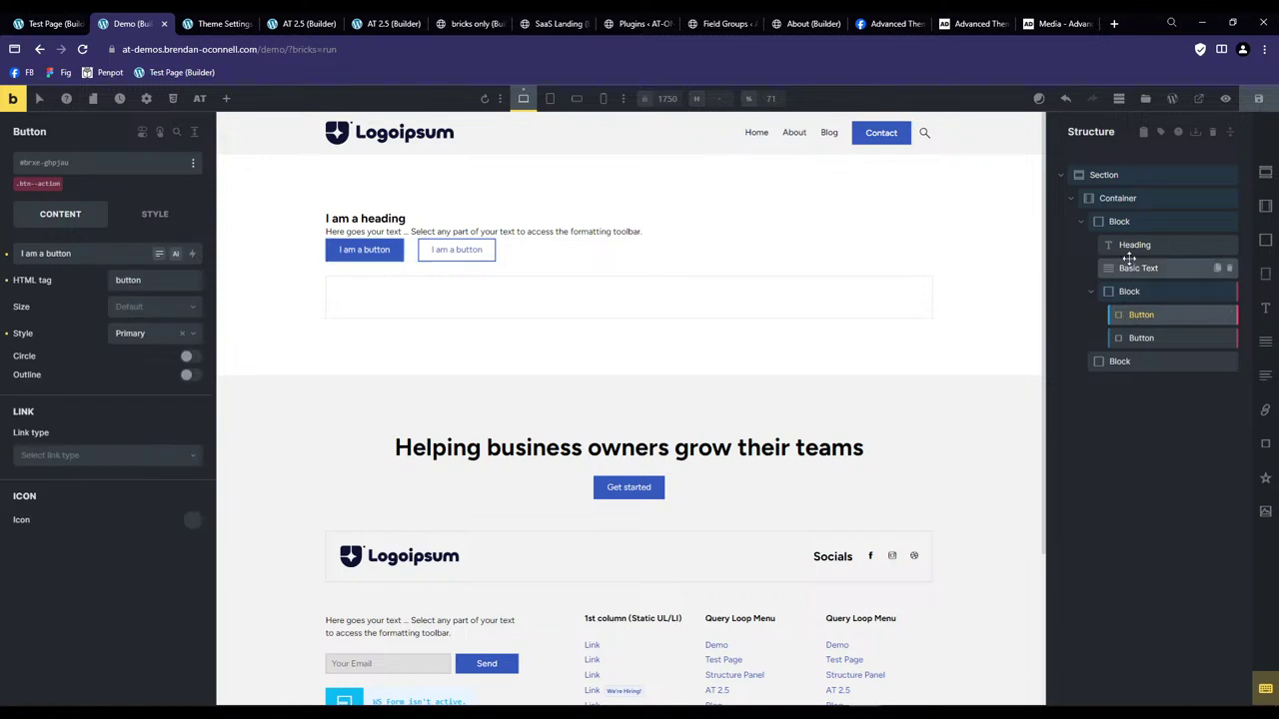
Set the first block's heading to an h1 tag and replace its text with "Your heading".
{"action": "left_click", "coordinate": [1134, 245]}
{"action": "left_click", "coordinate": [116, 274]}
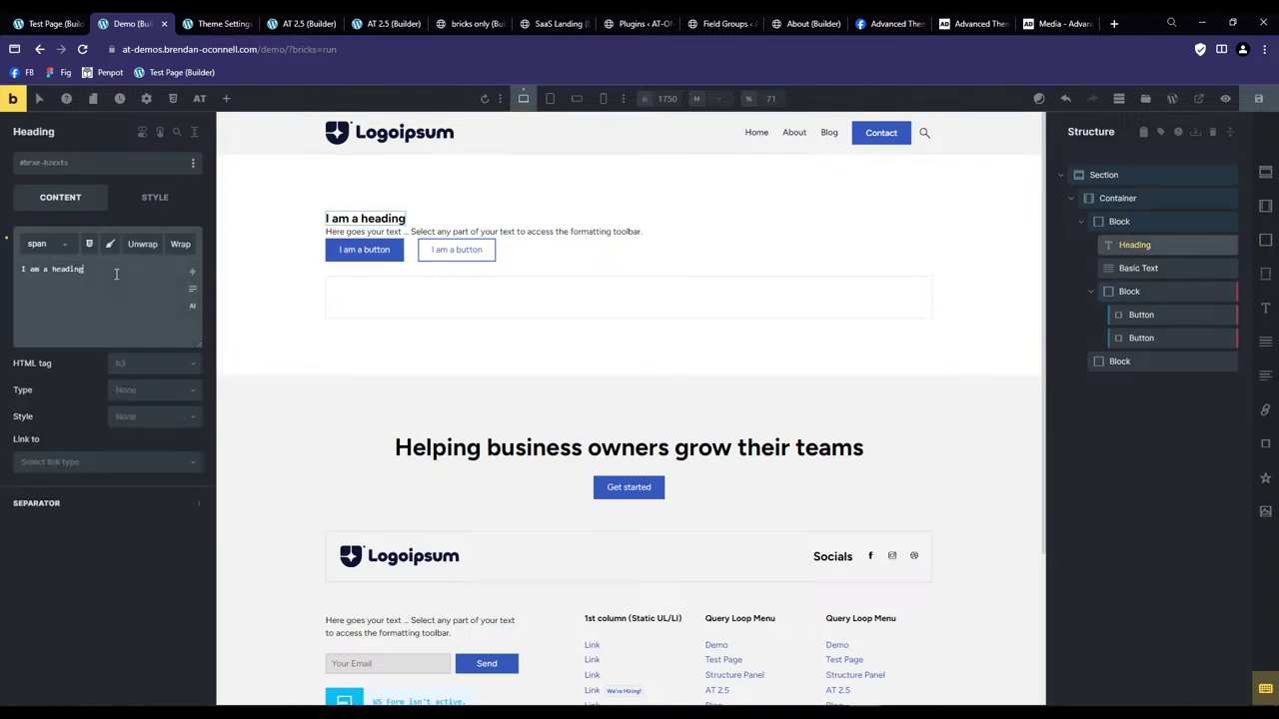
{"action": "triple_click", "coordinate": [114, 272]}
{"action": "key", "text": "BackSpace"}
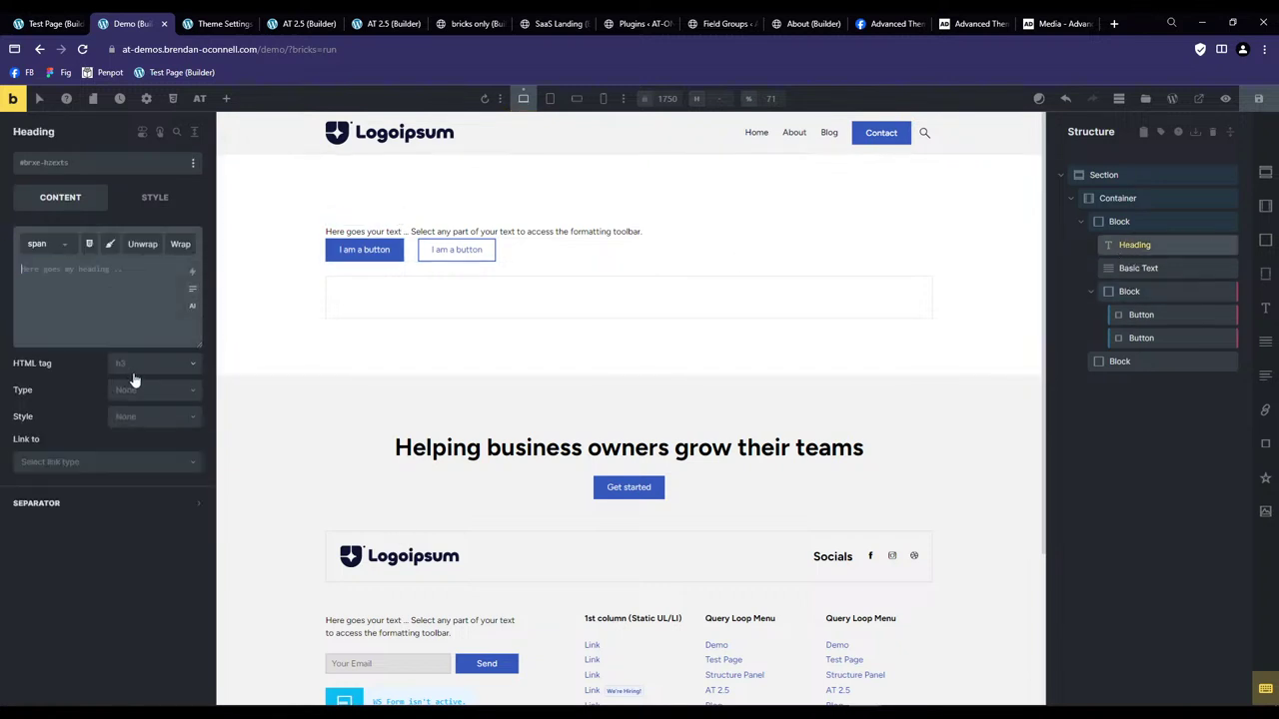
{"action": "left_click", "coordinate": [150, 363]}
{"action": "left_click", "coordinate": [140, 385]}
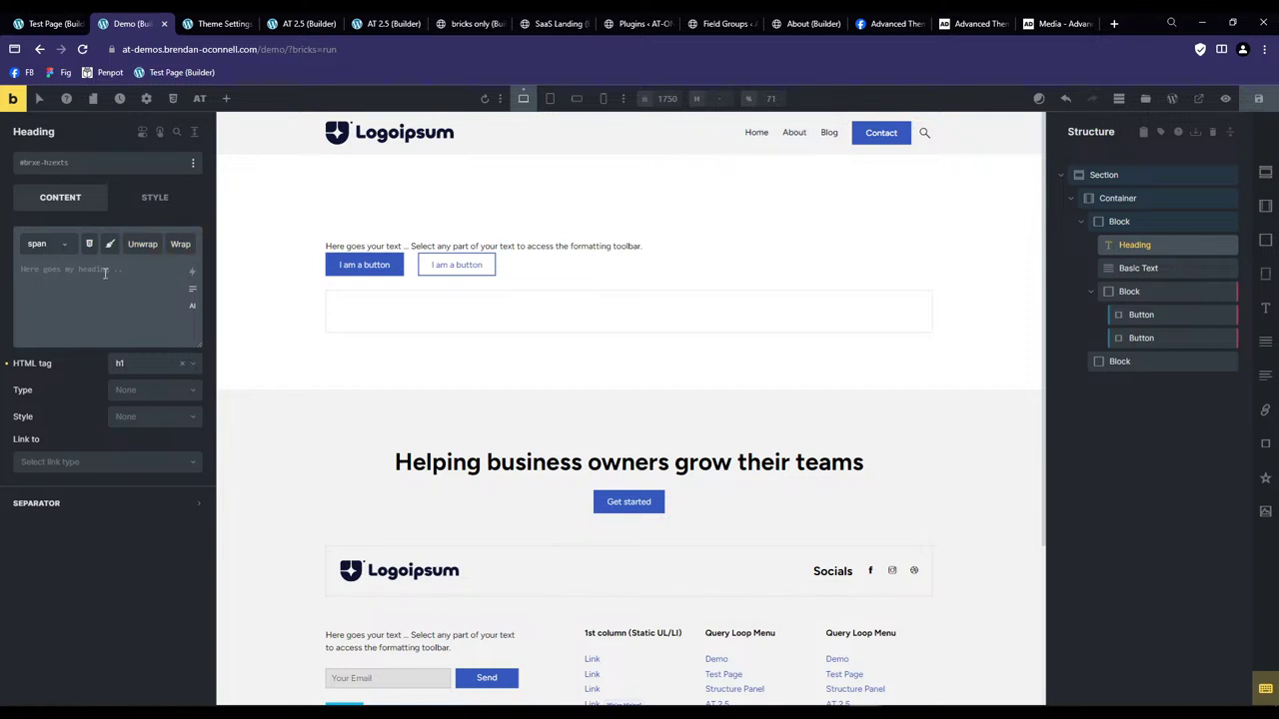
{"action": "type", "text": "Car"}
{"action": "key", "text": "ctrl+a"}
{"action": "type", "text": "T"}
{"action": "key", "text": "BackSpace"}
{"action": "type", "text": "Your heading"}
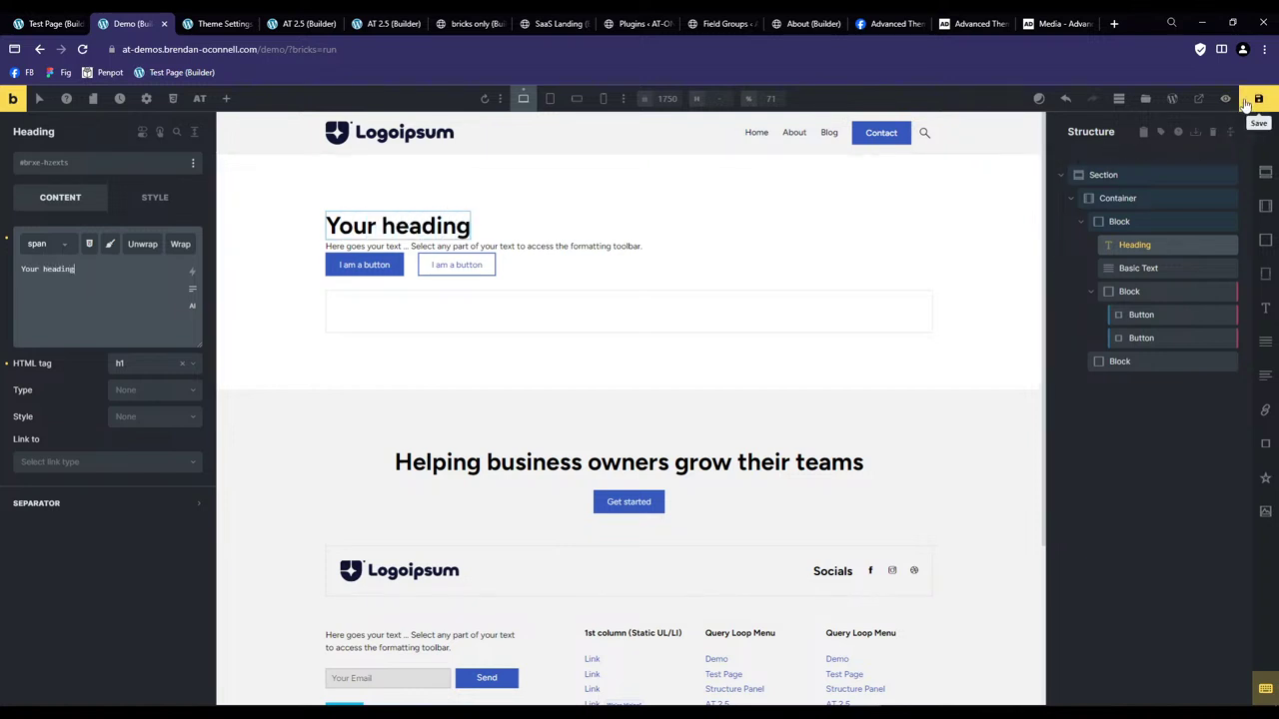
{"action": "triple_click", "coordinate": [113, 273]}
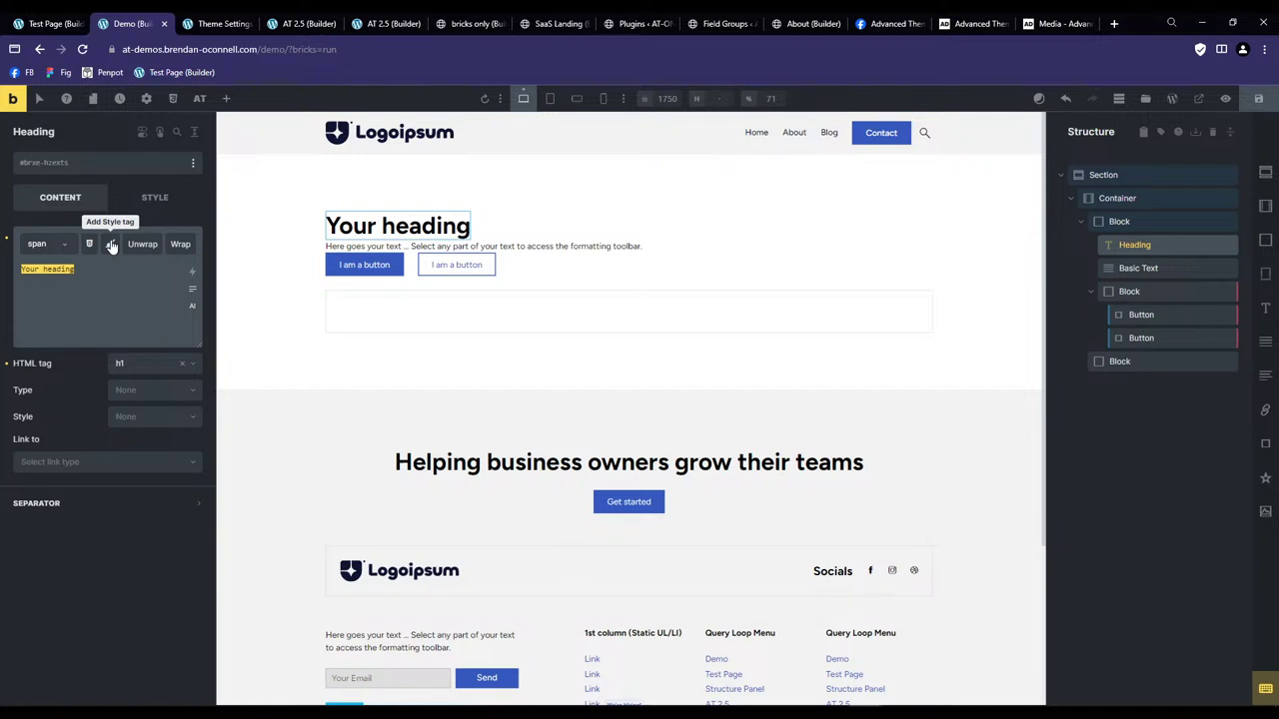
{"action": "left_click", "coordinate": [111, 247]}
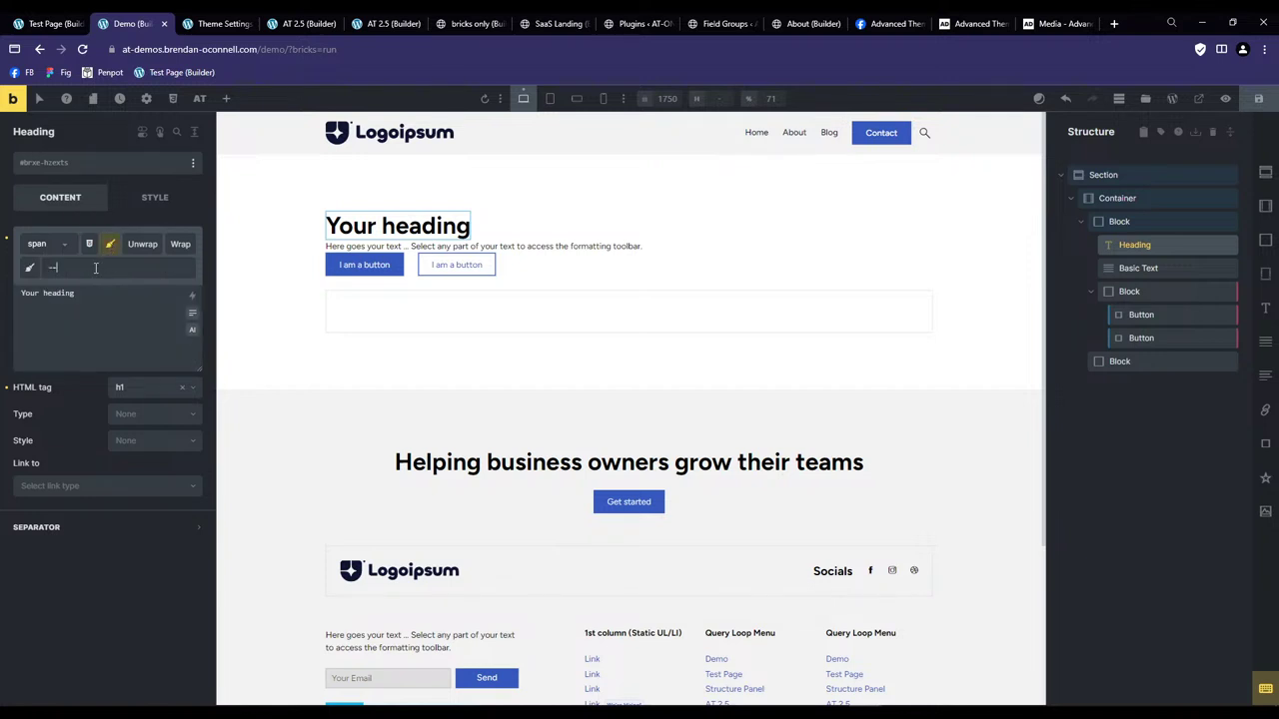
{"action": "type", "text": "--tex"}
{"action": "key", "text": "BackSpace"}
{"action": "key", "text": "BackSpace"}
{"action": "key", "text": "BackSpace"}
{"action": "key", "text": "BackSpace"}
{"action": "key", "text": "BackSpace"}
{"action": "type", "text": "te"}
Choose the text--800 class for the inline tag and wrap "Your heading" in a span with it.
{"action": "left_click", "coordinate": [89, 245]}
{"action": "left_click", "coordinate": [73, 262]}
{"action": "type", "text": "text"}
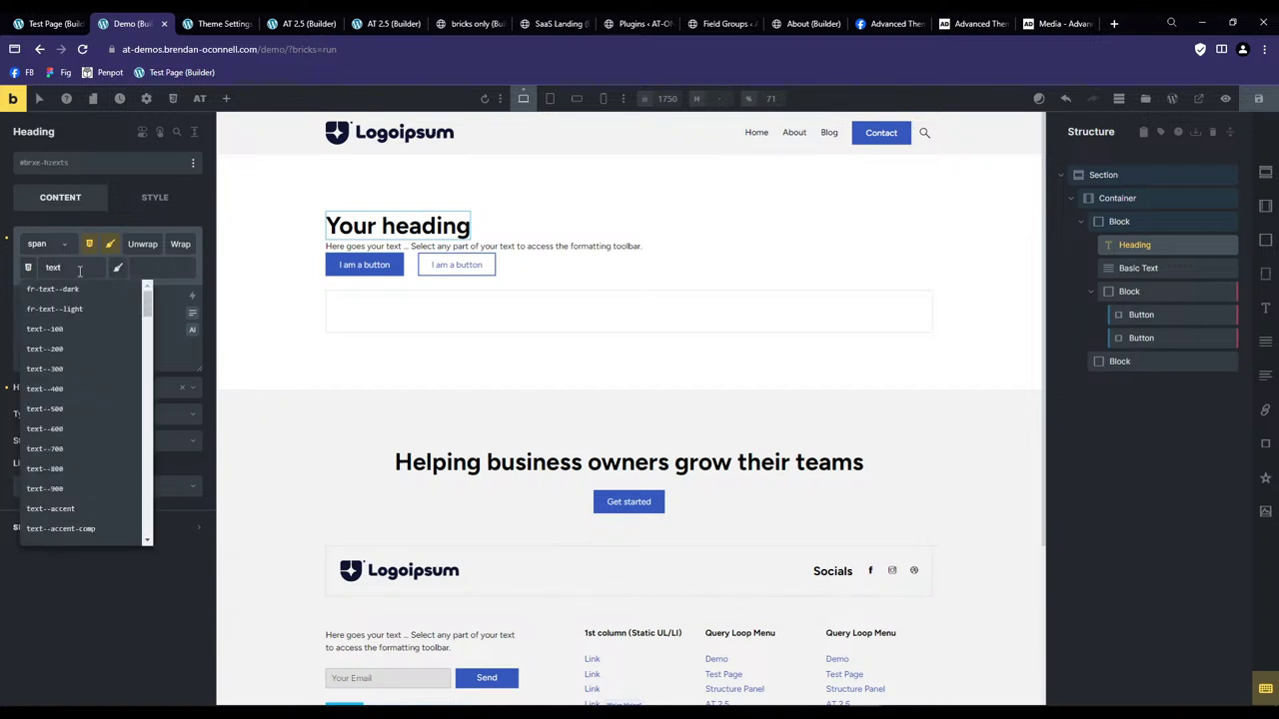
{"action": "left_click", "coordinate": [66, 468]}
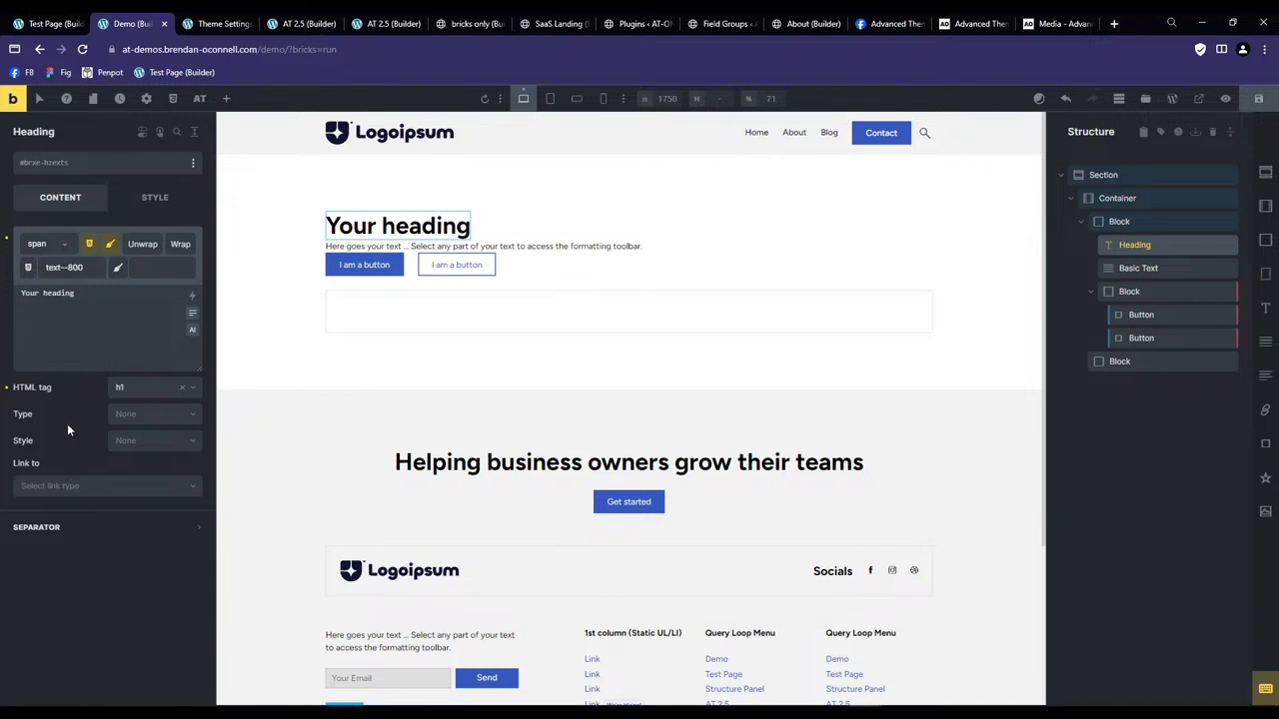
{"action": "left_click_drag", "start_coordinate": [20, 293], "coordinate": [75, 293]}
{"action": "left_click", "coordinate": [181, 247]}
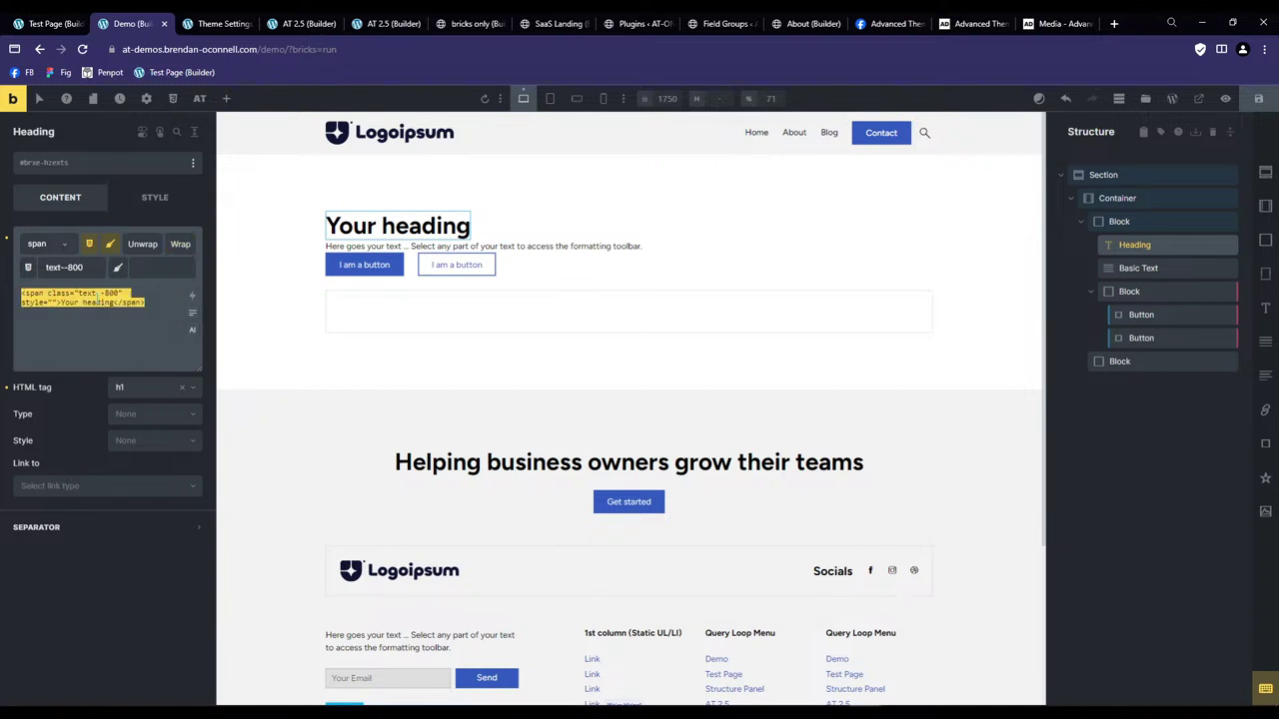
Unwrap the span around "Your heading" and extend the heading with generated placeholder text.
{"action": "left_click", "coordinate": [117, 302]}
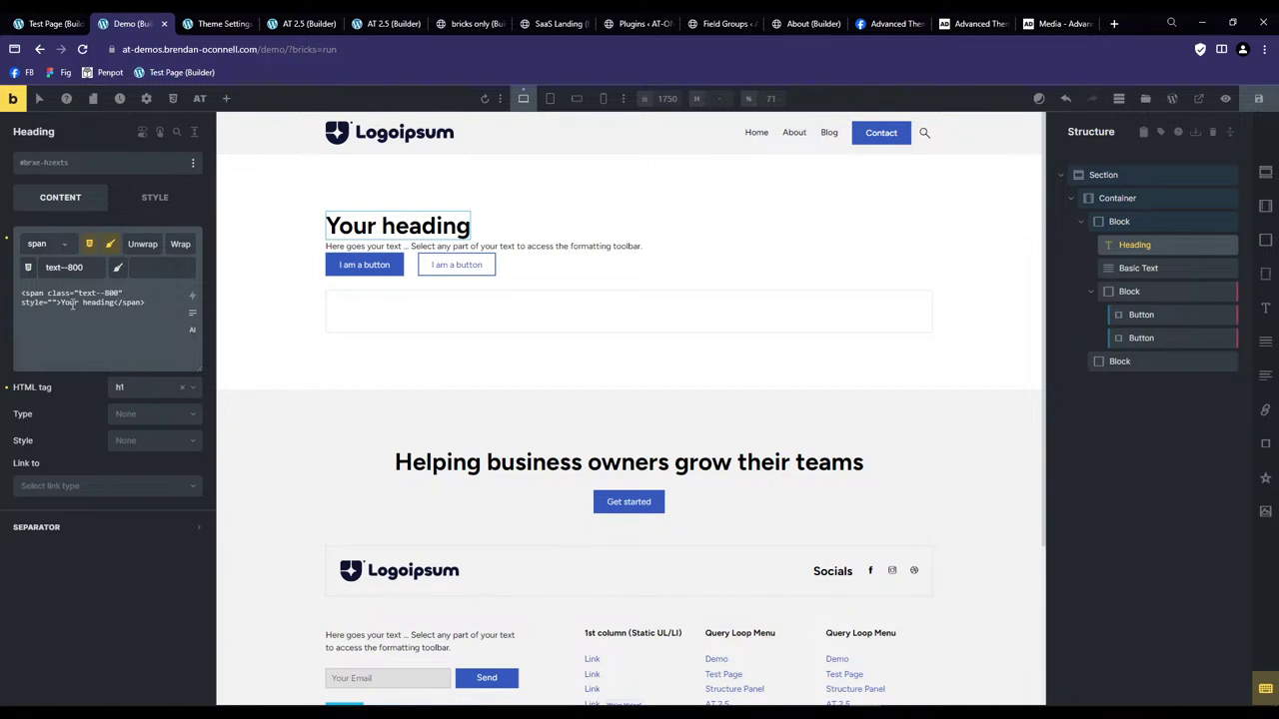
{"action": "left_click_drag", "start_coordinate": [146, 302], "coordinate": [20, 293]}
{"action": "left_click", "coordinate": [142, 243]}
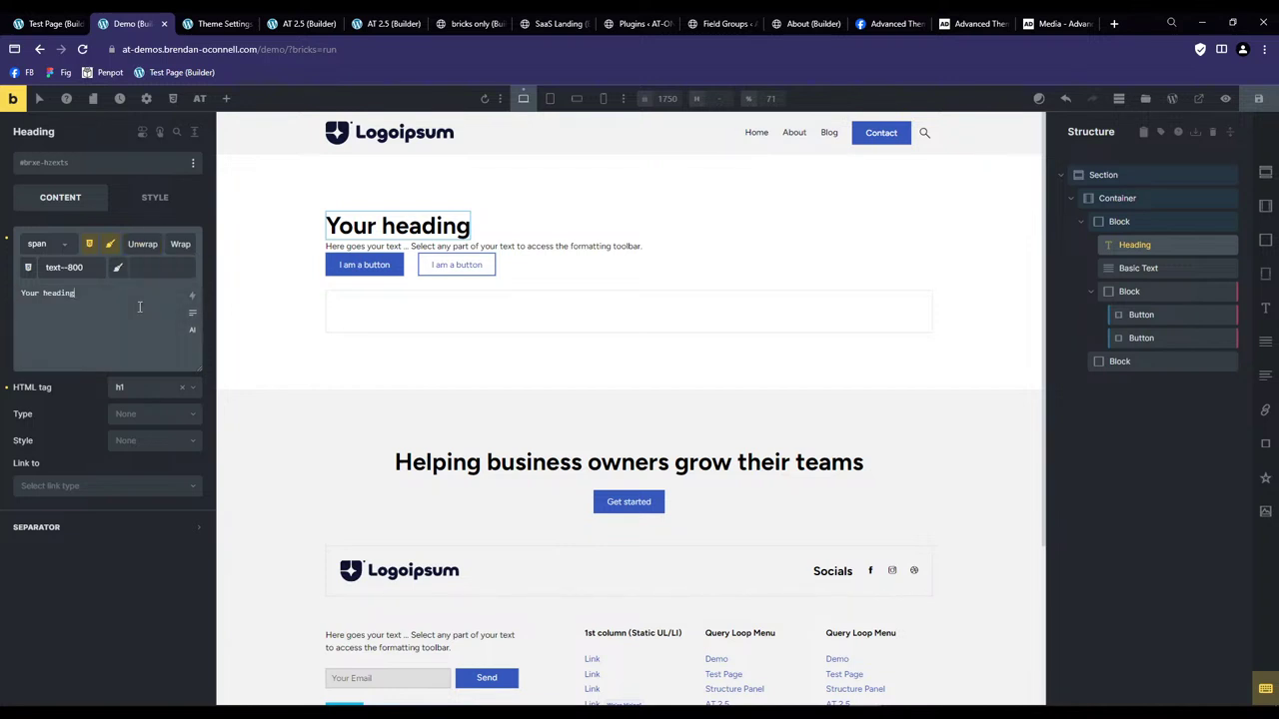
{"action": "triple_click", "coordinate": [116, 295]}
{"action": "left_click", "coordinate": [192, 312]}
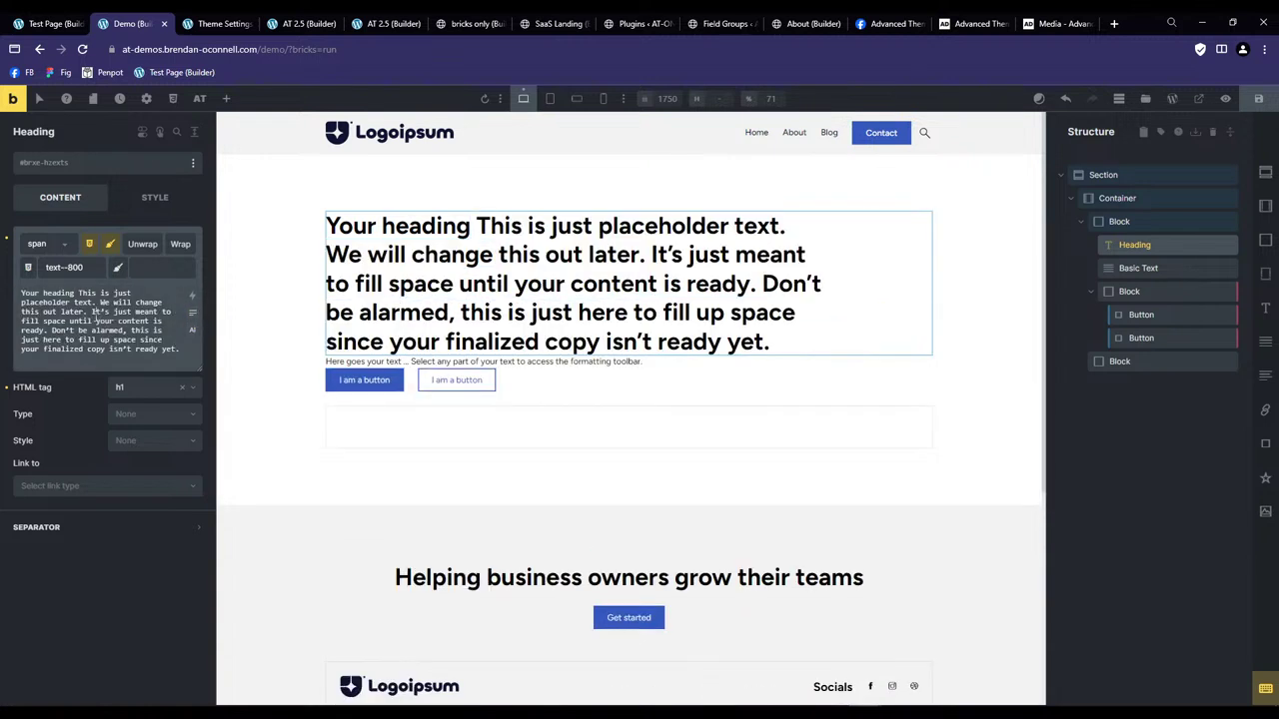
Wrap parts of "until your content is" and "finalized copy" in text--800 spans, and unwrap them to restore plain heading text.
{"action": "left_click_drag", "start_coordinate": [96, 316], "coordinate": [149, 320]}
{"action": "left_click", "coordinate": [160, 268]}
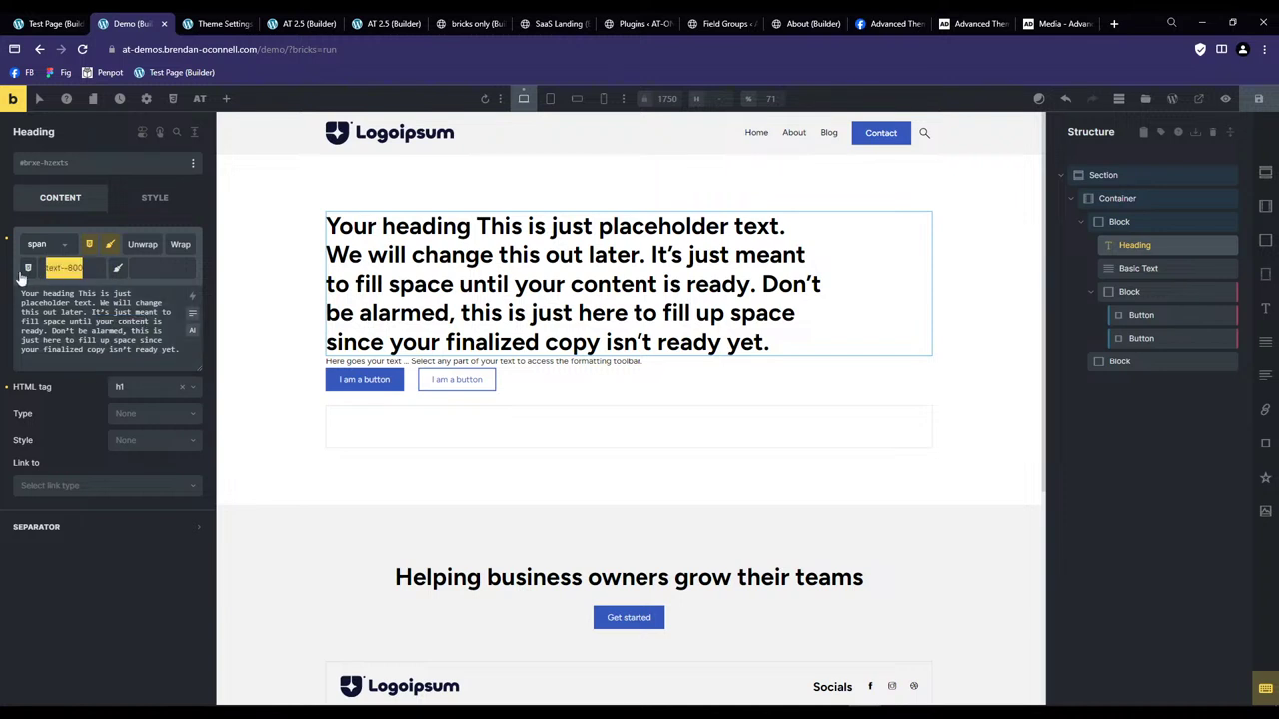
{"action": "left_click_drag", "start_coordinate": [148, 322], "coordinate": [88, 321]}
{"action": "left_click", "coordinate": [179, 244]}
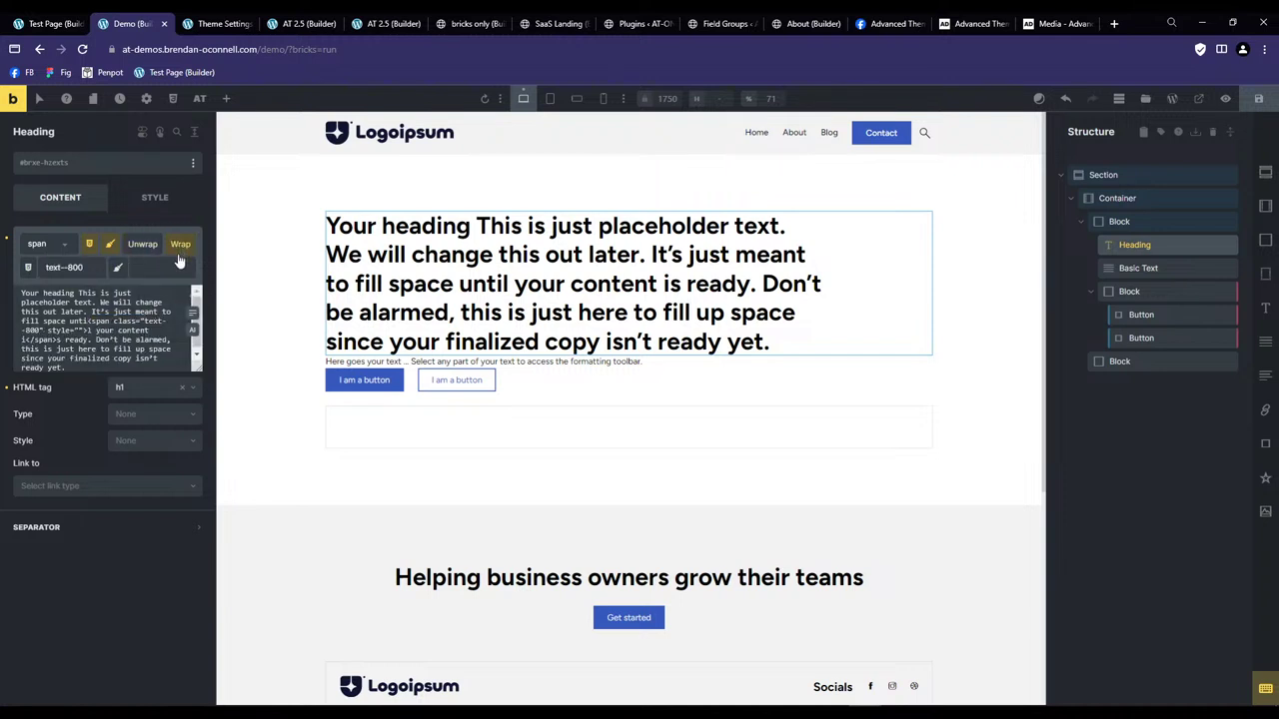
{"action": "left_click_drag", "start_coordinate": [129, 364], "coordinate": [68, 355]}
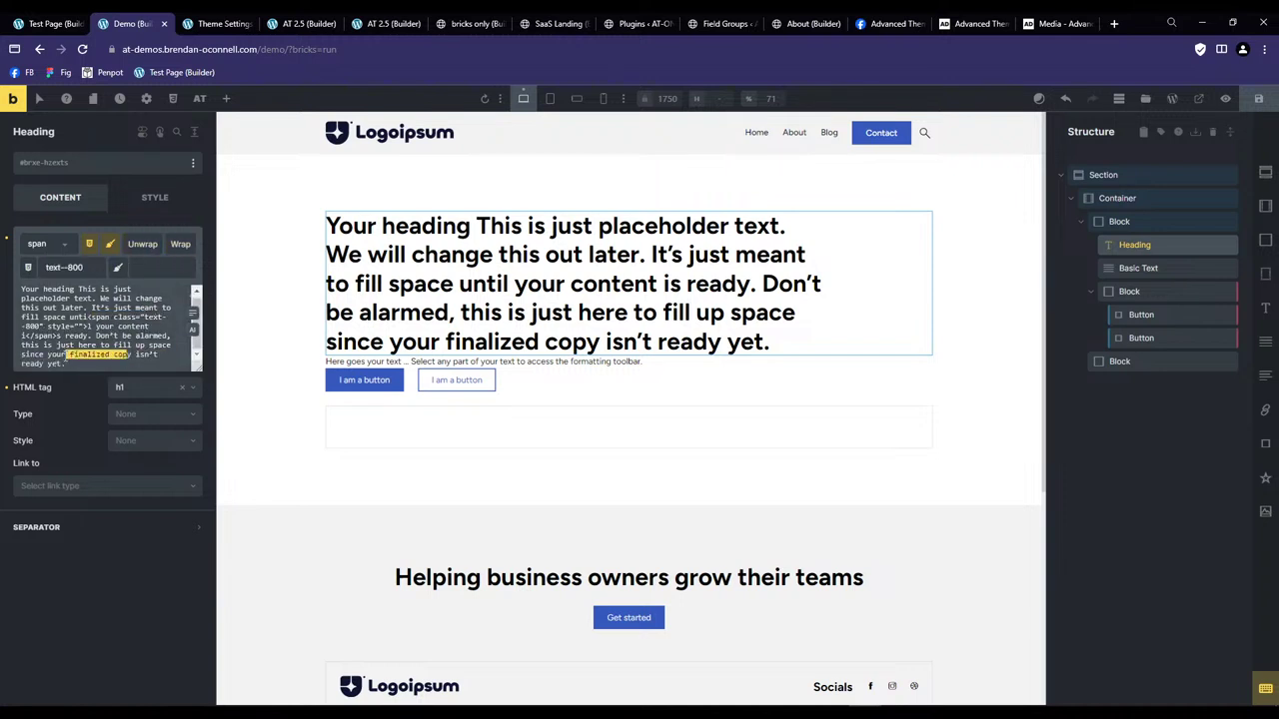
{"action": "left_click", "coordinate": [182, 248]}
{"action": "left_click", "coordinate": [142, 244]}
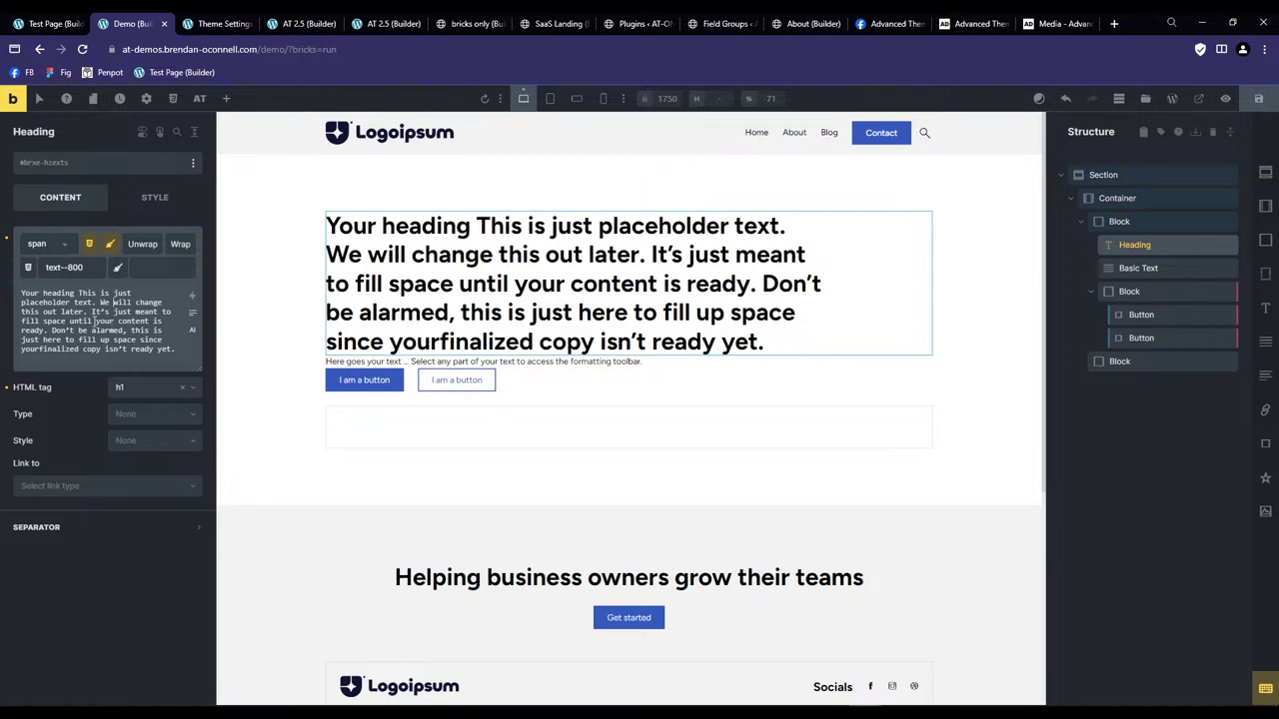
Change the inline tag's class to text--primary and wrap "Don't be alarmed" in a span with it.
{"action": "triple_click", "coordinate": [60, 267]}
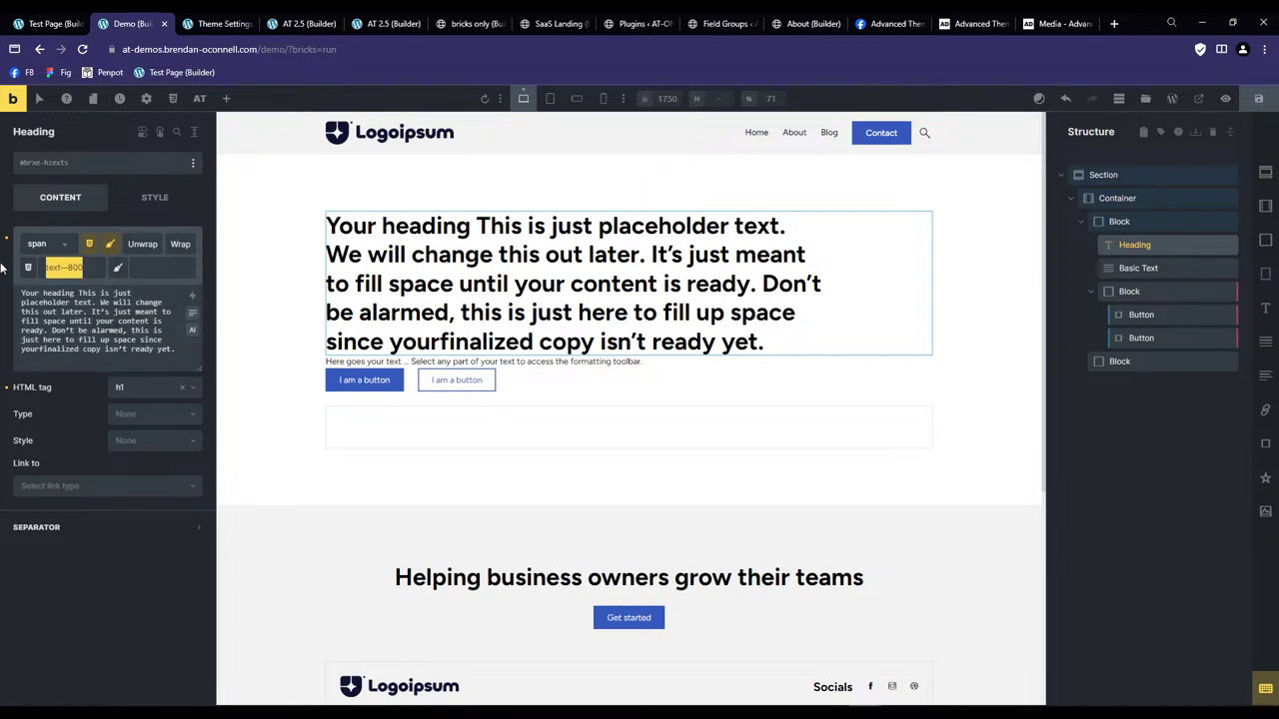
{"action": "key", "text": "BackSpace"}
{"action": "type", "text": "pr"}
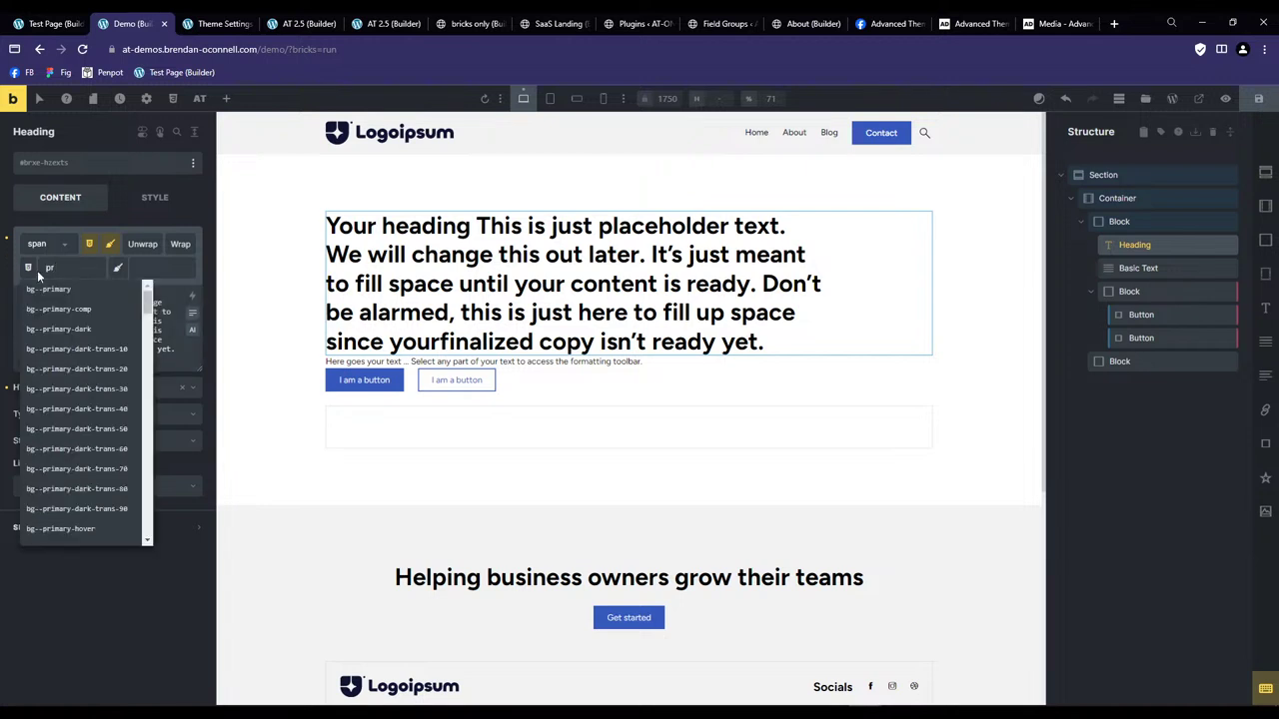
{"action": "scroll", "coordinate": [65, 340], "scroll_direction": "down", "scroll_amount": 10}
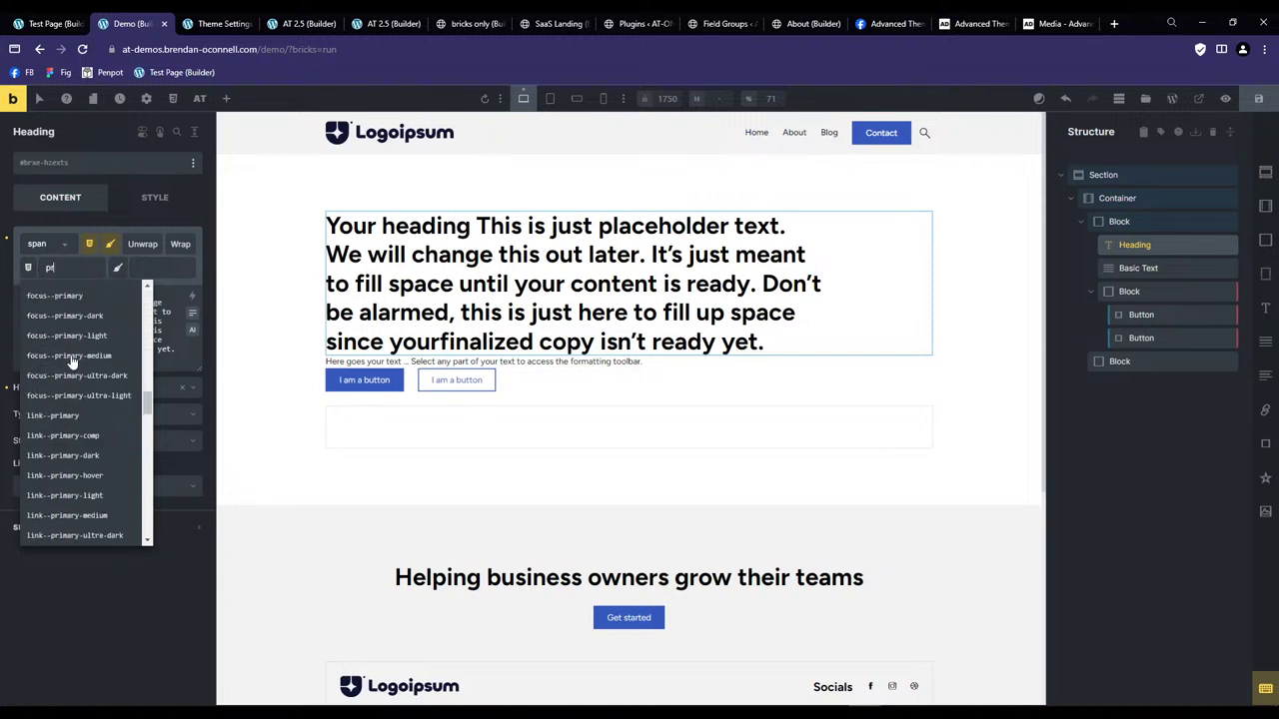
{"action": "scroll", "coordinate": [72, 362], "scroll_direction": "down", "scroll_amount": 10}
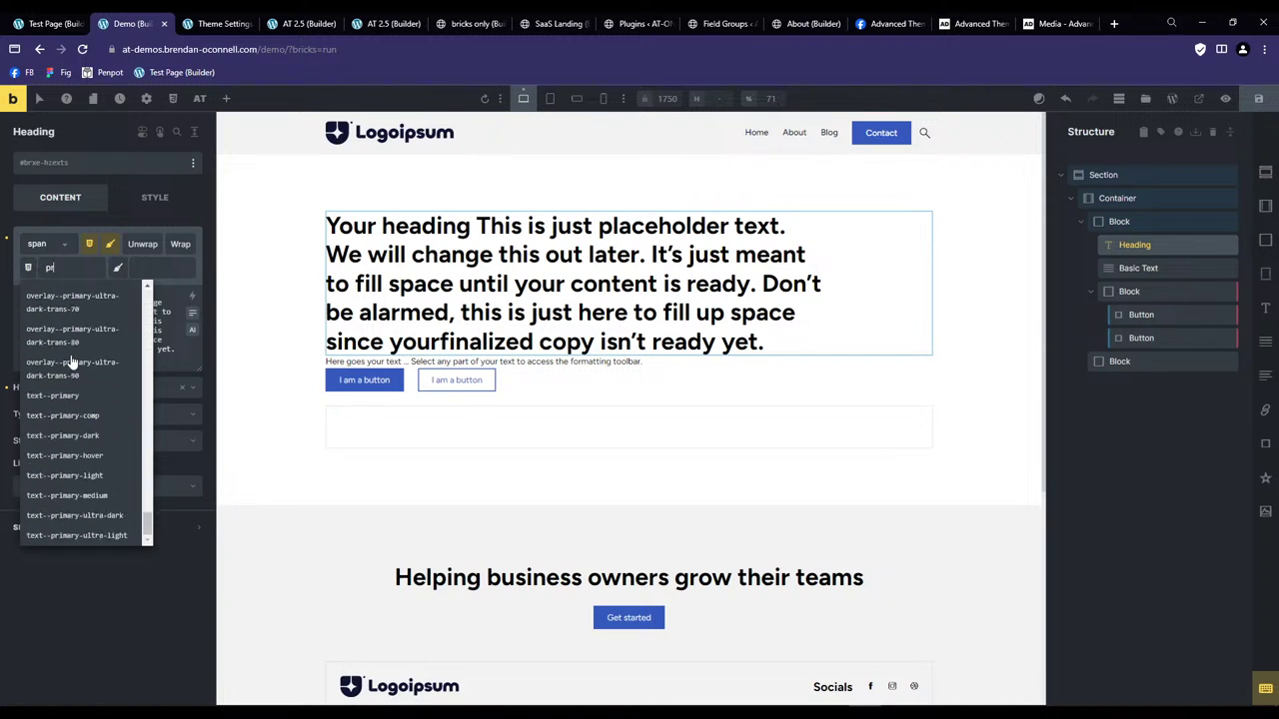
{"action": "left_click", "coordinate": [77, 396]}
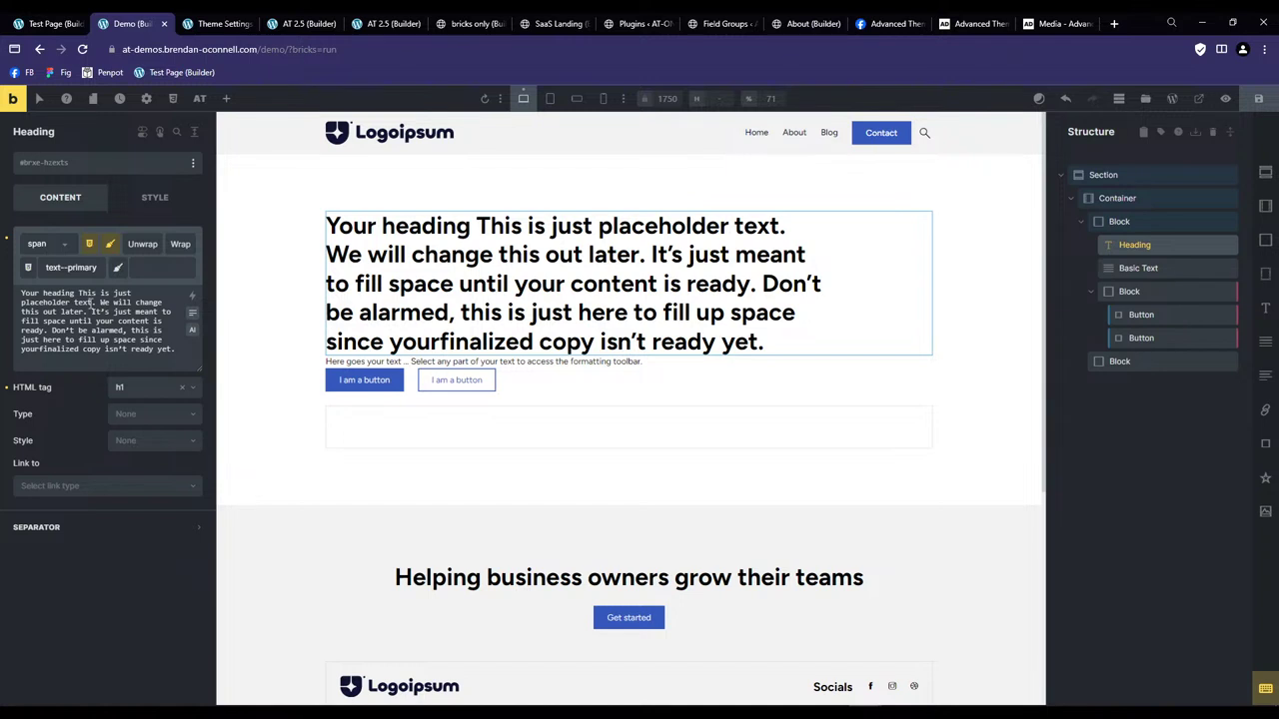
{"action": "left_click_drag", "start_coordinate": [125, 331], "coordinate": [52, 331]}
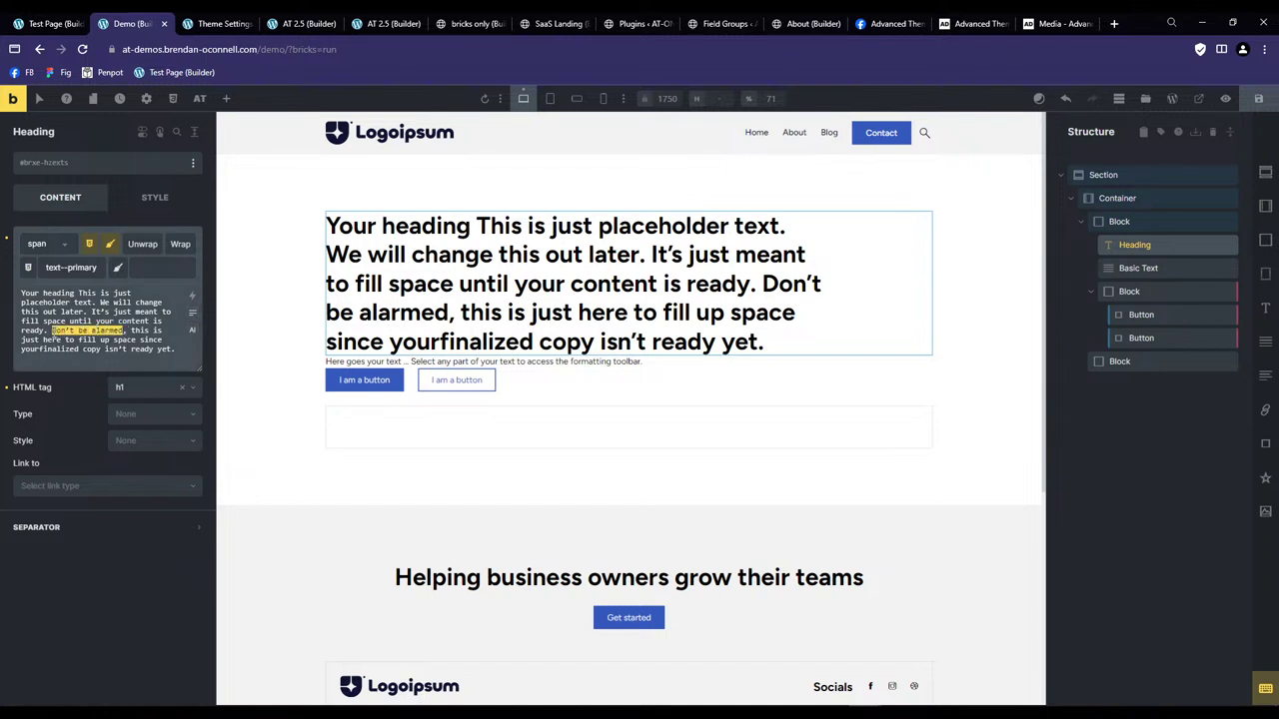
{"action": "left_click", "coordinate": [168, 244]}
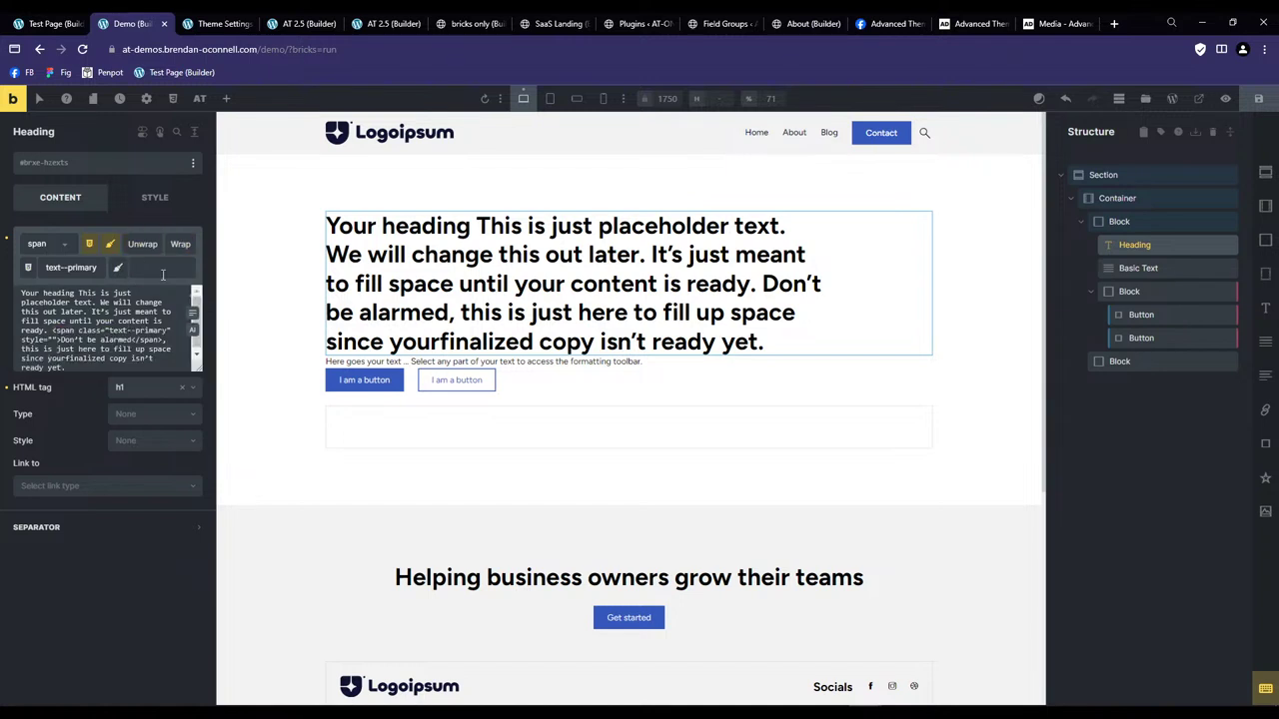
Wrap the whole heading text in another text--primary span, and unwrap everything to remove all span tags.
{"action": "left_click_drag", "start_coordinate": [60, 335], "coordinate": [152, 331]}
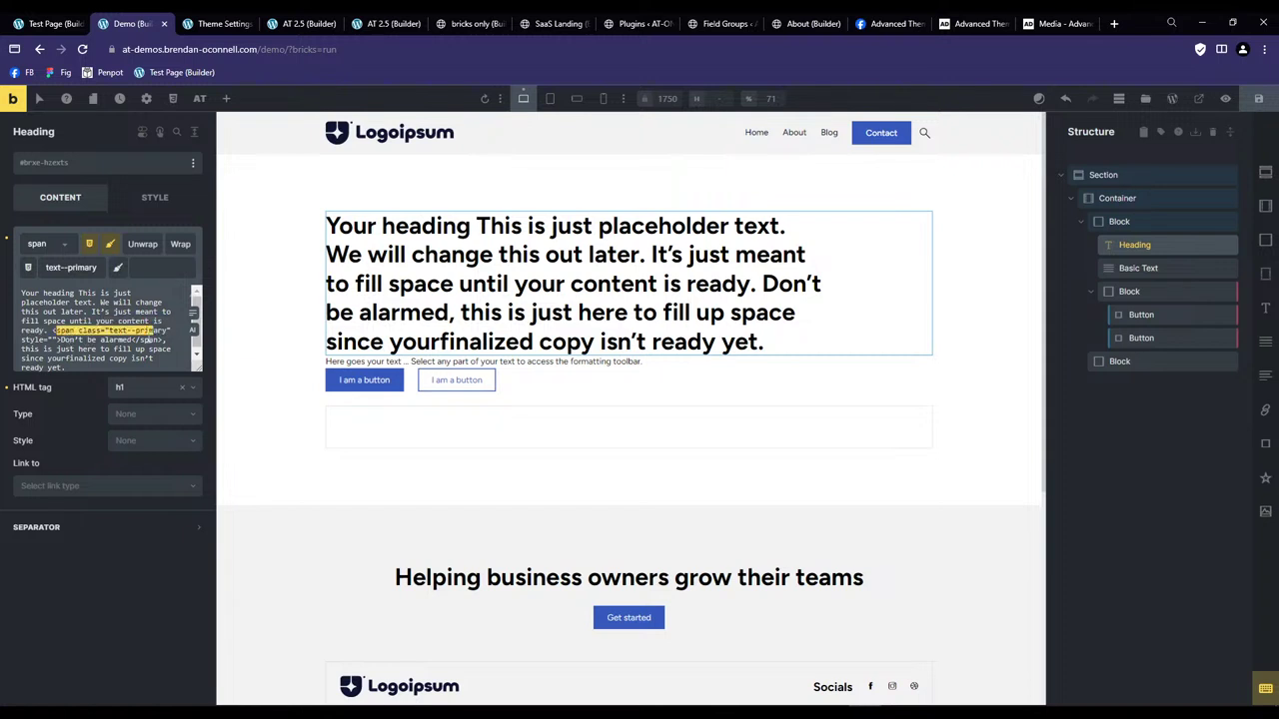
{"action": "left_click", "coordinate": [140, 348]}
{"action": "left_click_drag", "start_coordinate": [64, 330], "coordinate": [167, 331]}
{"action": "key", "text": "ctrl+a"}
{"action": "left_click", "coordinate": [181, 247]}
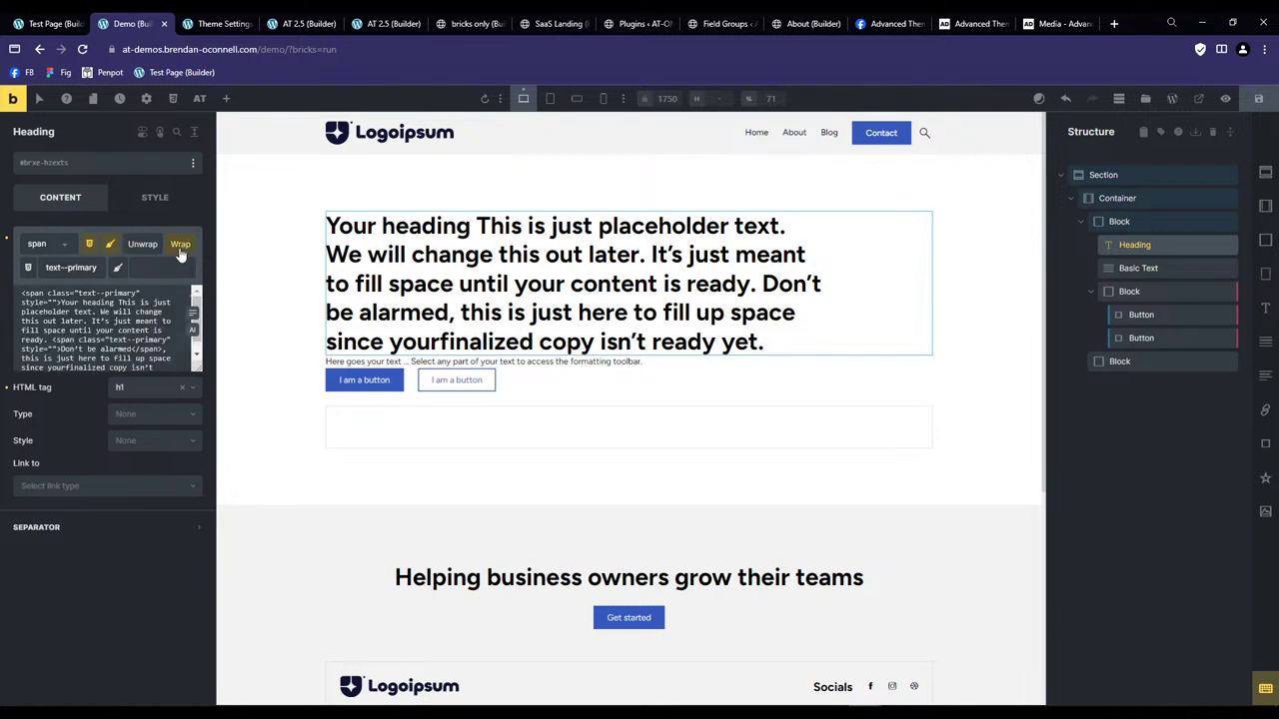
{"action": "key", "text": "ctrl+a"}
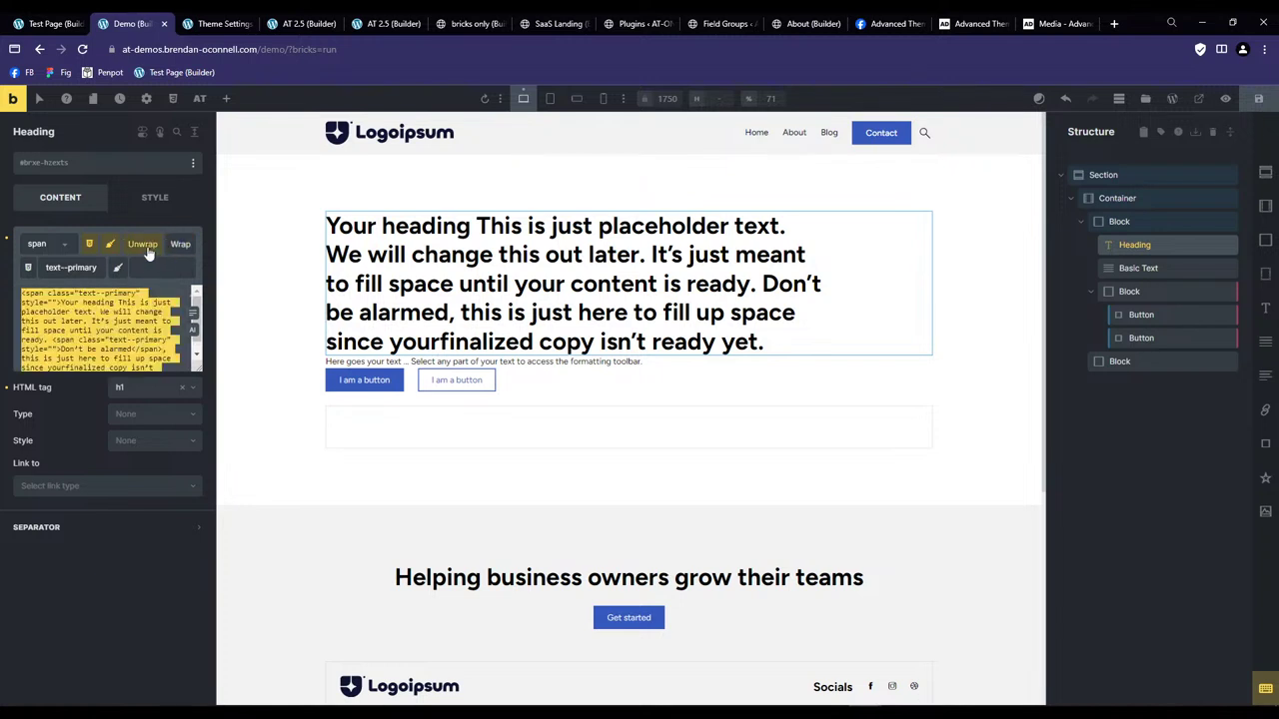
{"action": "left_click", "coordinate": [143, 247]}
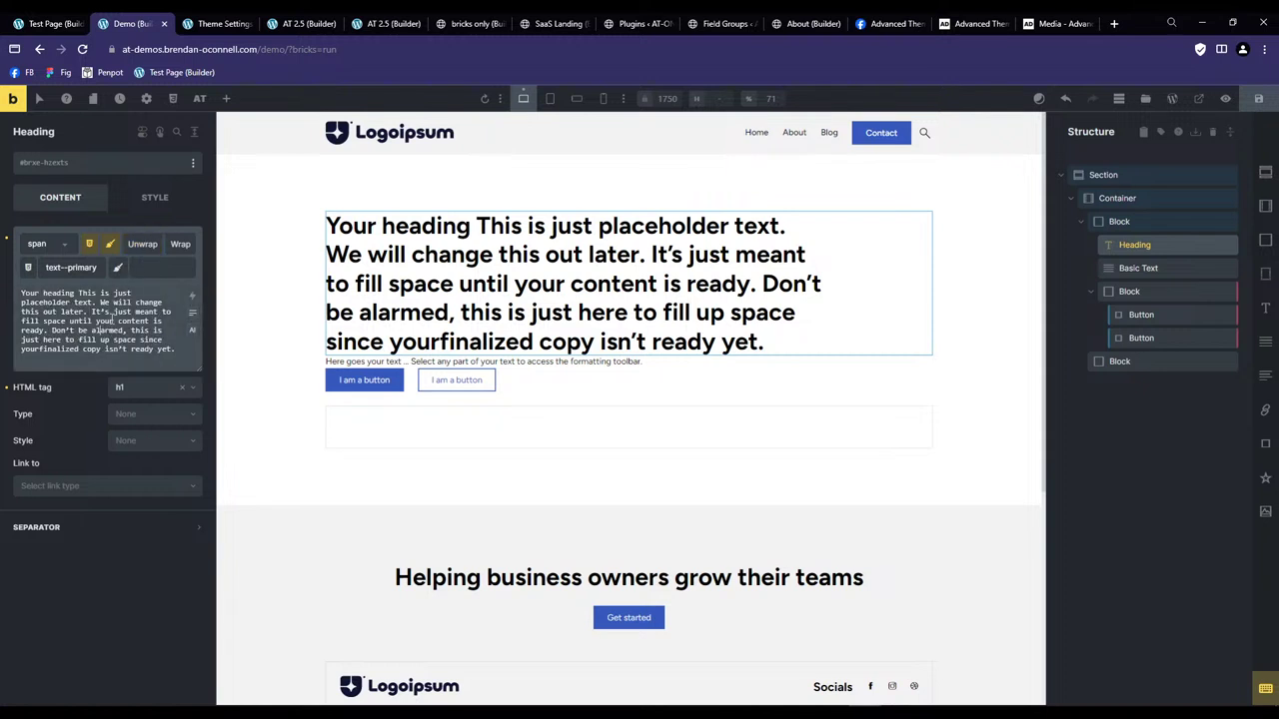
Replace the inline tag's class with the inline style "red" and wrap the word "change" in a styled span.
{"action": "left_click", "coordinate": [133, 268]}
{"action": "left_click", "coordinate": [89, 244]}
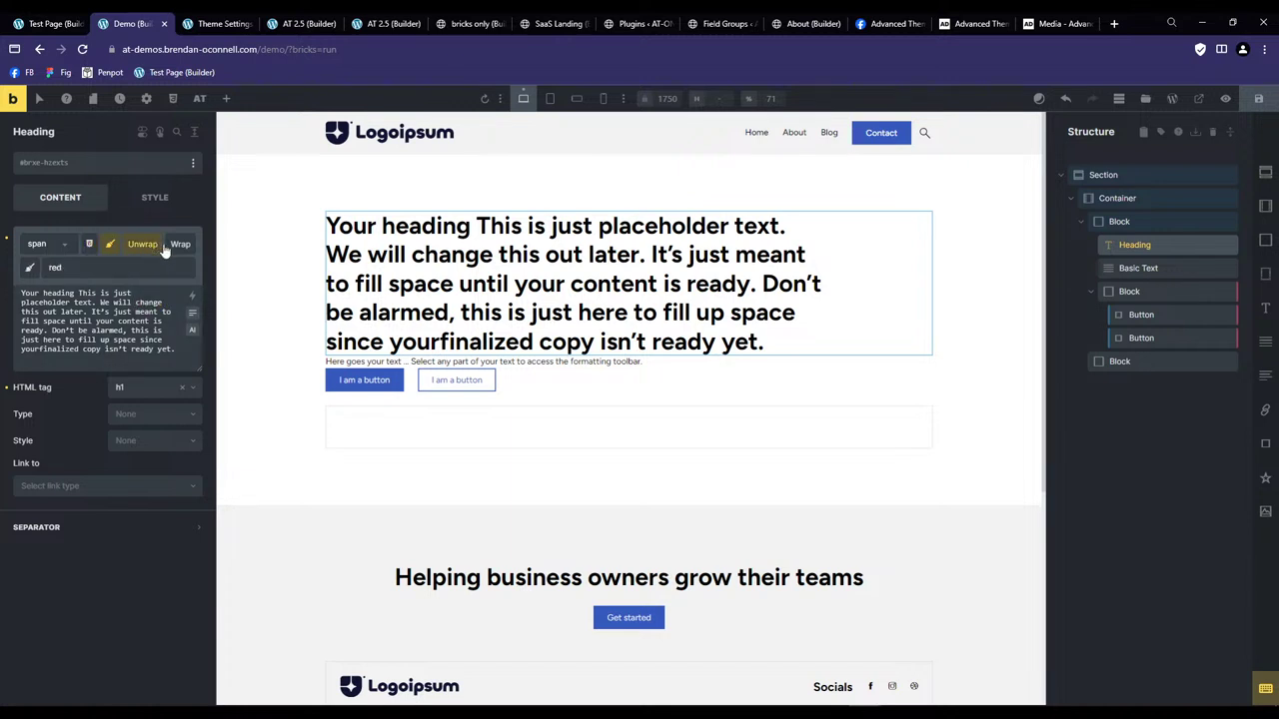
{"action": "left_click", "coordinate": [180, 246]}
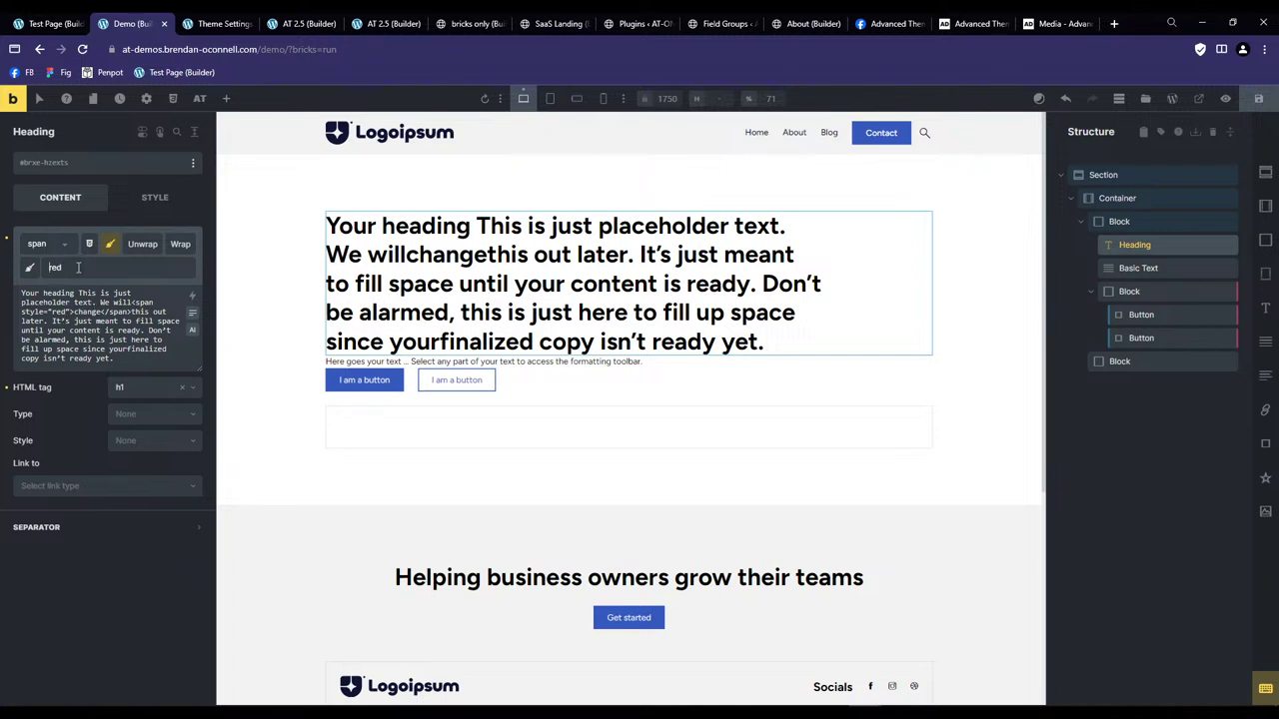
Correct the inline style to "color: red", unwrap "change", and wrap "r text. W" in the heading with the new style.
{"action": "type", "text": "color:"}
{"action": "left_click", "coordinate": [158, 247]}
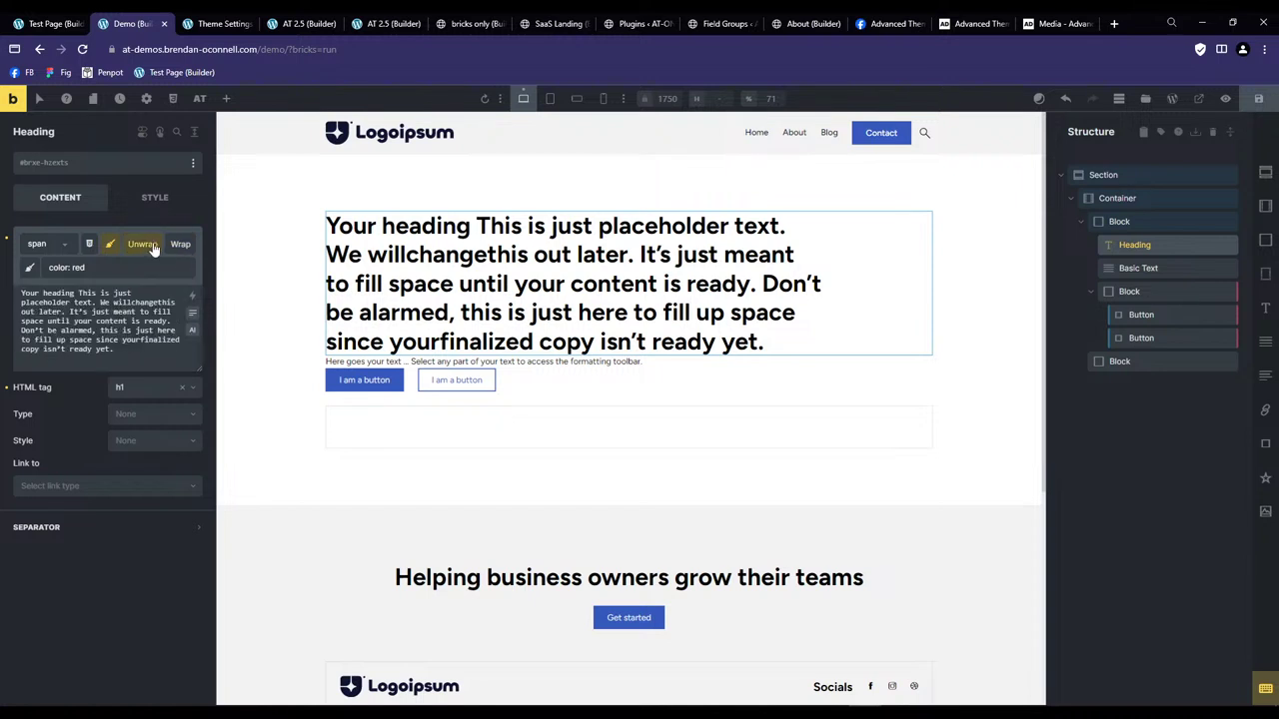
{"action": "left_click", "coordinate": [180, 244]}
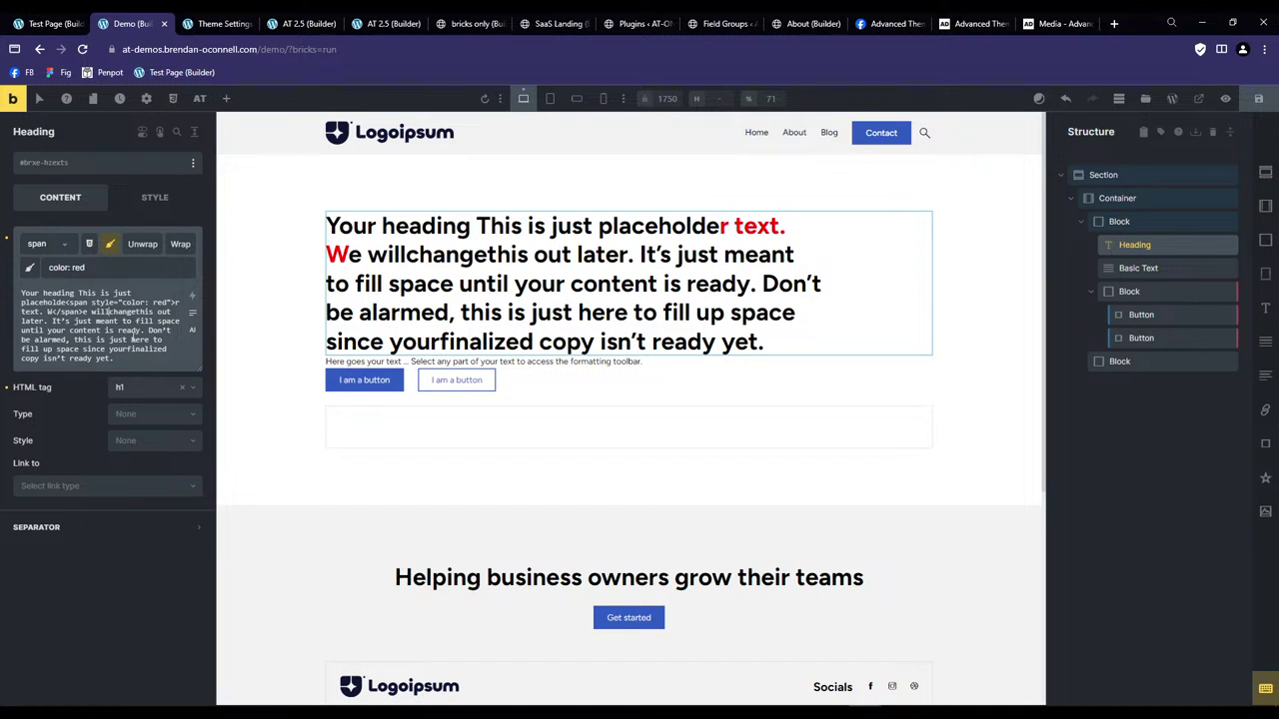
Switch the inline tag from style to class, set the class to "color: text--primary", and unwrap the heading to remove all span tags.
{"action": "double_click", "coordinate": [79, 267]}
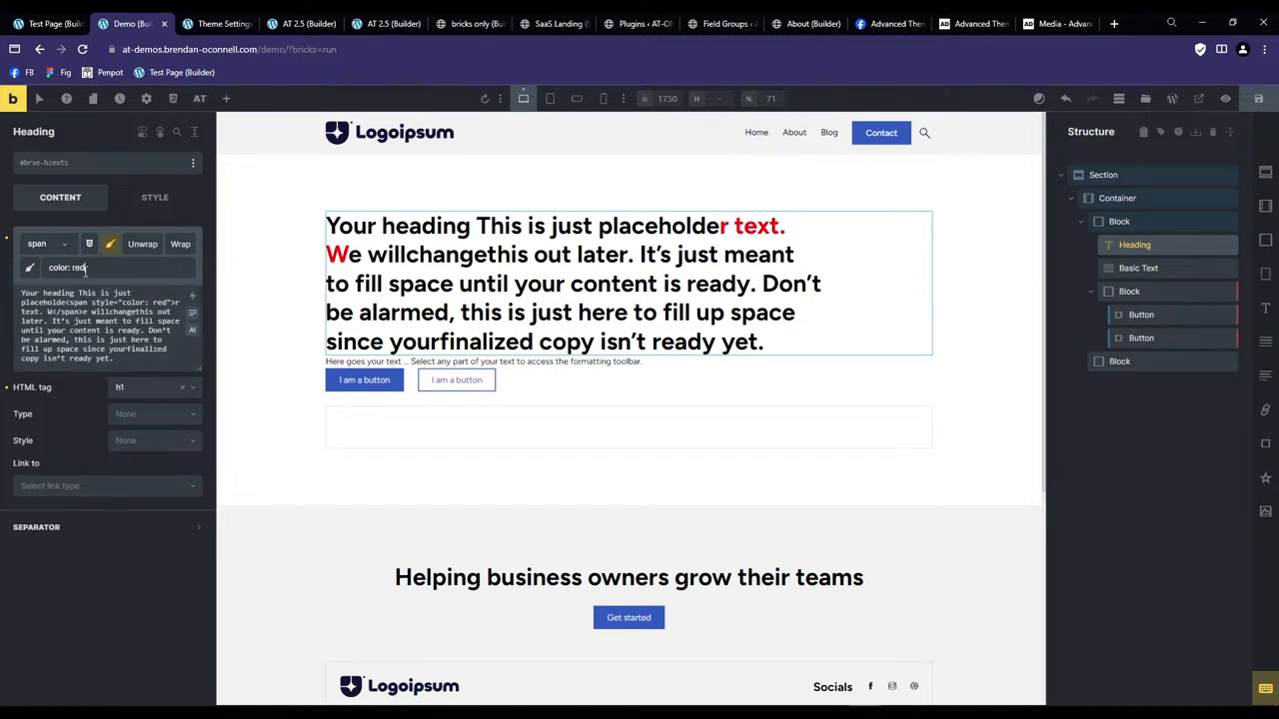
{"action": "left_click", "coordinate": [89, 243]}
{"action": "type", "text": "color:"}
{"action": "left_click", "coordinate": [119, 270]}
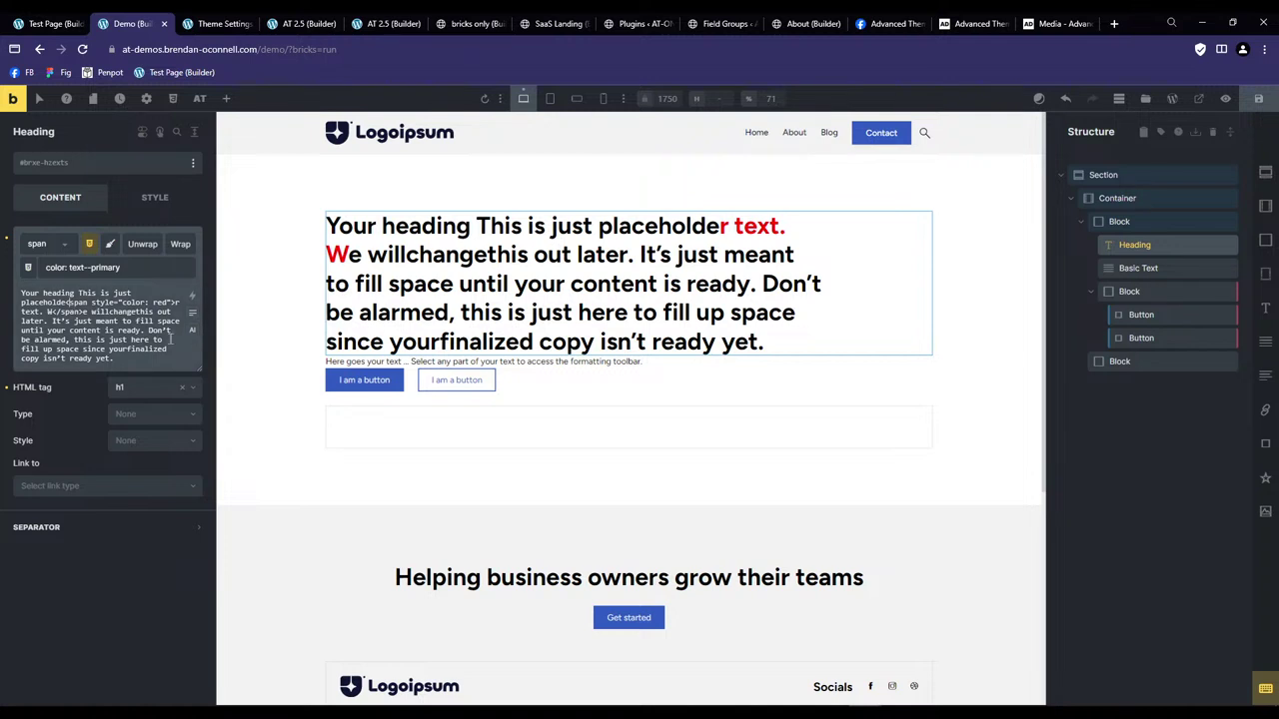
{"action": "left_click", "coordinate": [180, 247]}
{"action": "left_click", "coordinate": [148, 245]}
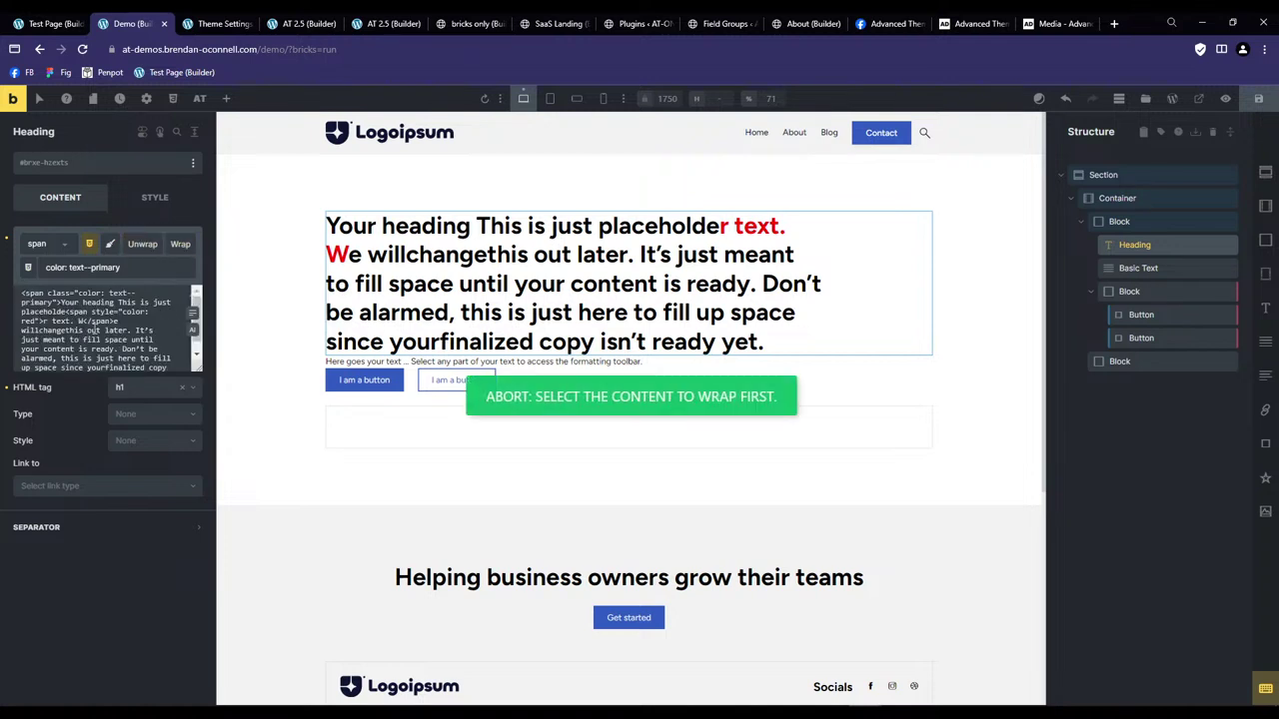
{"action": "left_click", "coordinate": [152, 244]}
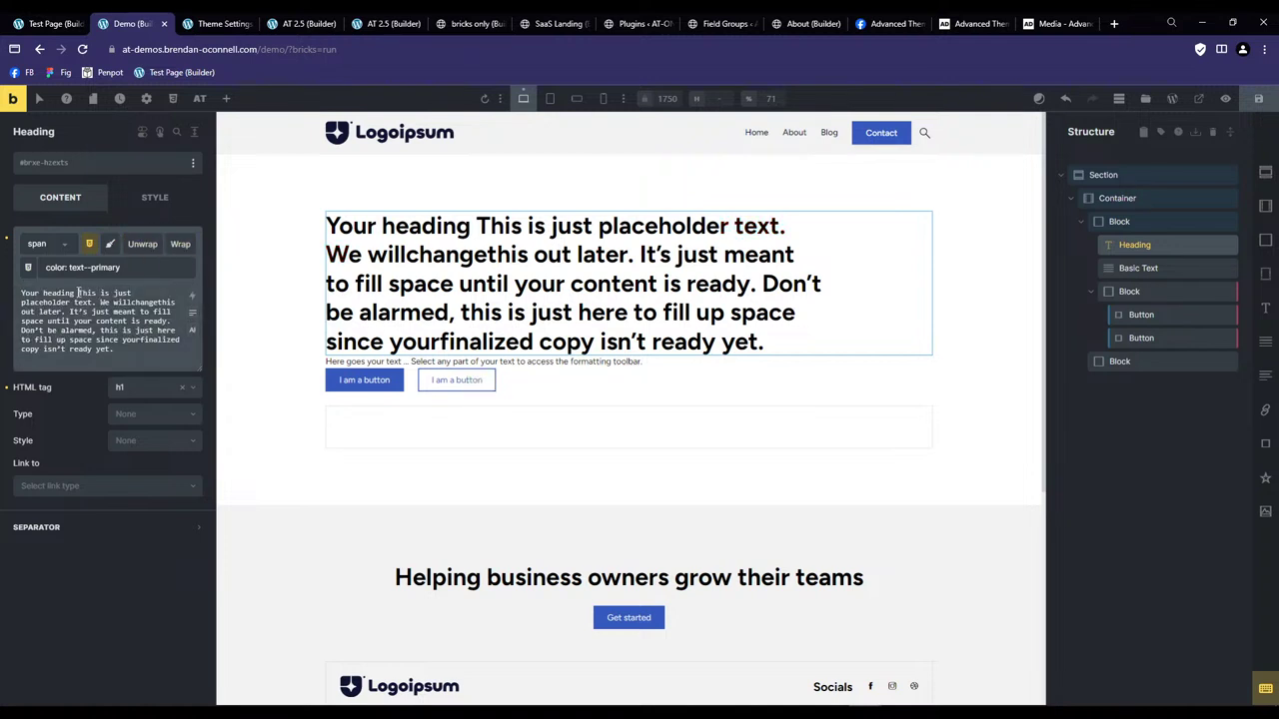
Wrap "Your heading" at the start of the heading text in a span with the class "color: text--primary".
{"action": "left_click_drag", "start_coordinate": [78, 292], "coordinate": [4, 294]}
{"action": "left_click", "coordinate": [178, 245]}
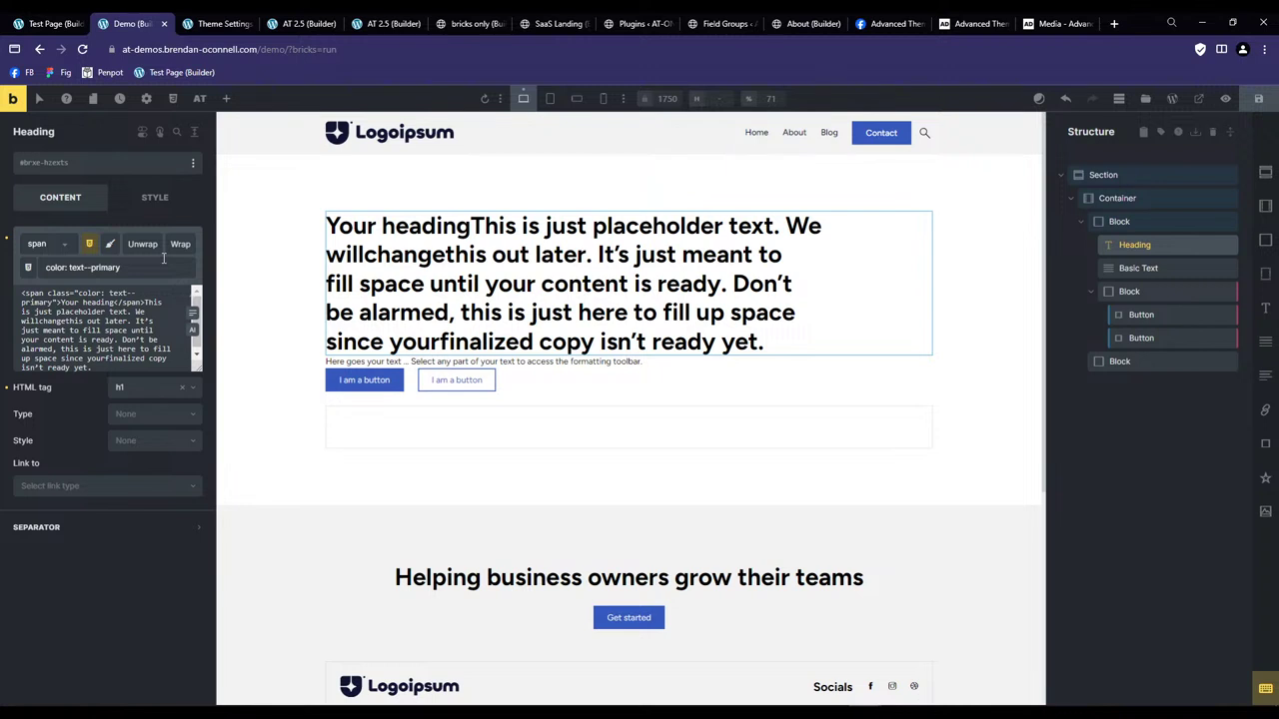
Change the inline tag's class to "color: --primary", wrap "Your headingThis" in a span with it, and unwrap that span.
{"action": "left_click", "coordinate": [93, 268]}
{"action": "double_click", "coordinate": [85, 267]}
{"action": "key", "text": "BackSpace"}
{"action": "left_click", "coordinate": [88, 312]}
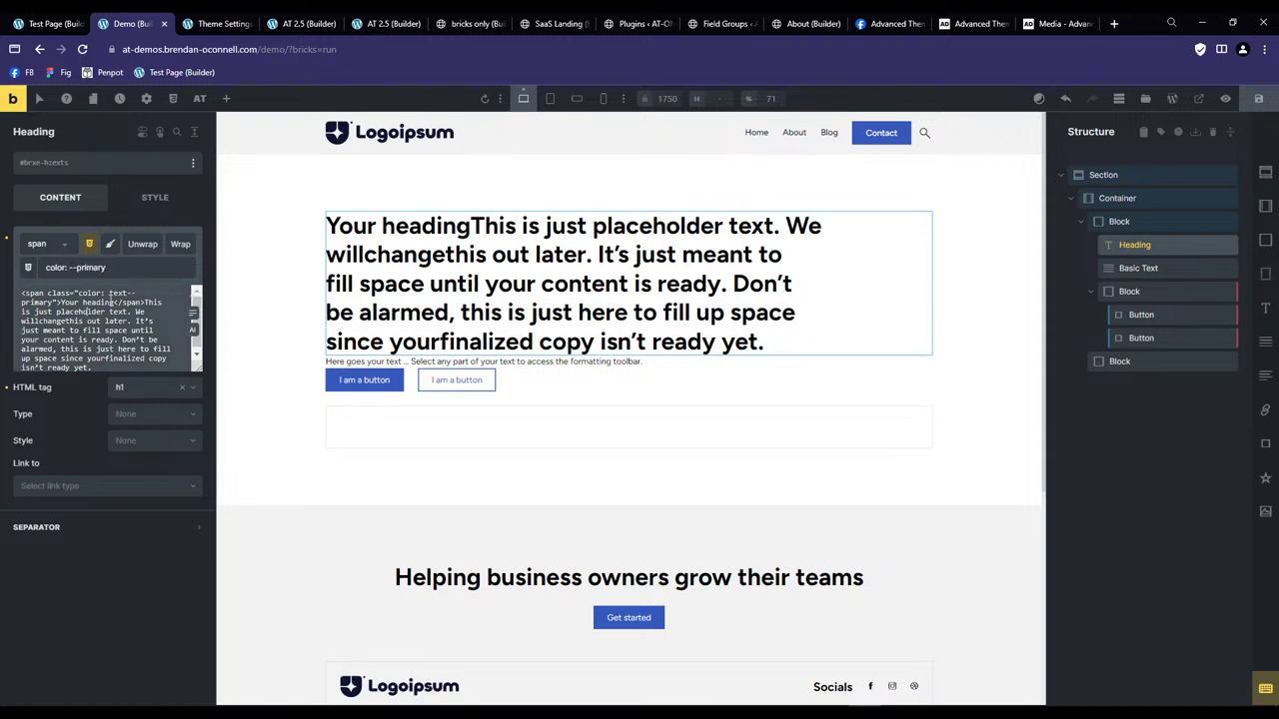
{"action": "left_click", "coordinate": [181, 243]}
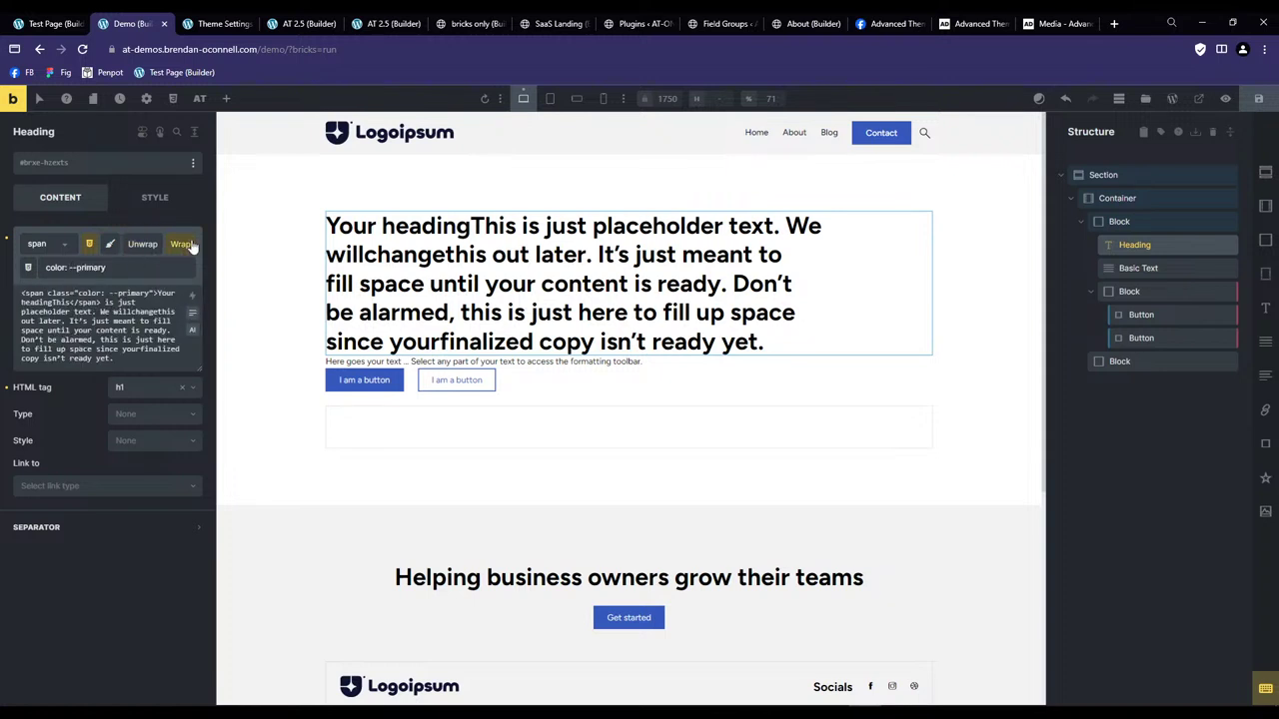
{"action": "left_click", "coordinate": [143, 244]}
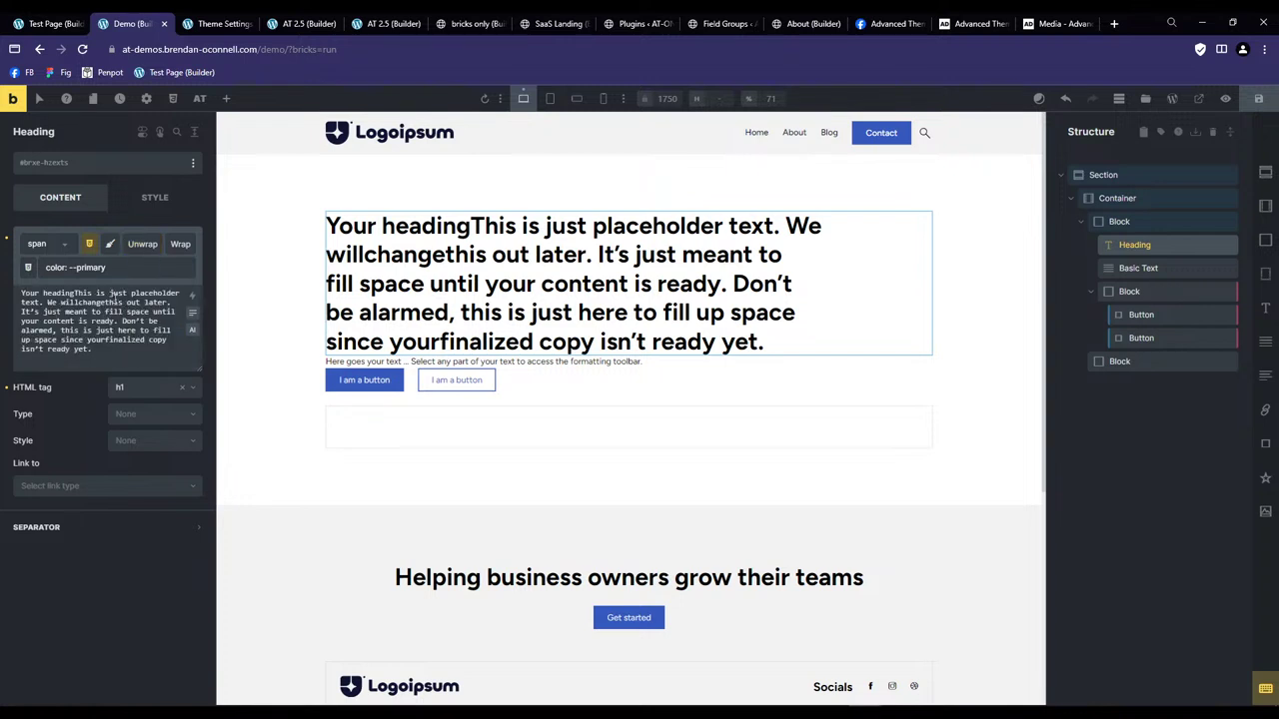
Enable the inline style alongside the inline tag's class and open the "--primary" part of the class value for editing.
{"action": "left_click_drag", "start_coordinate": [103, 268], "coordinate": [70, 268]}
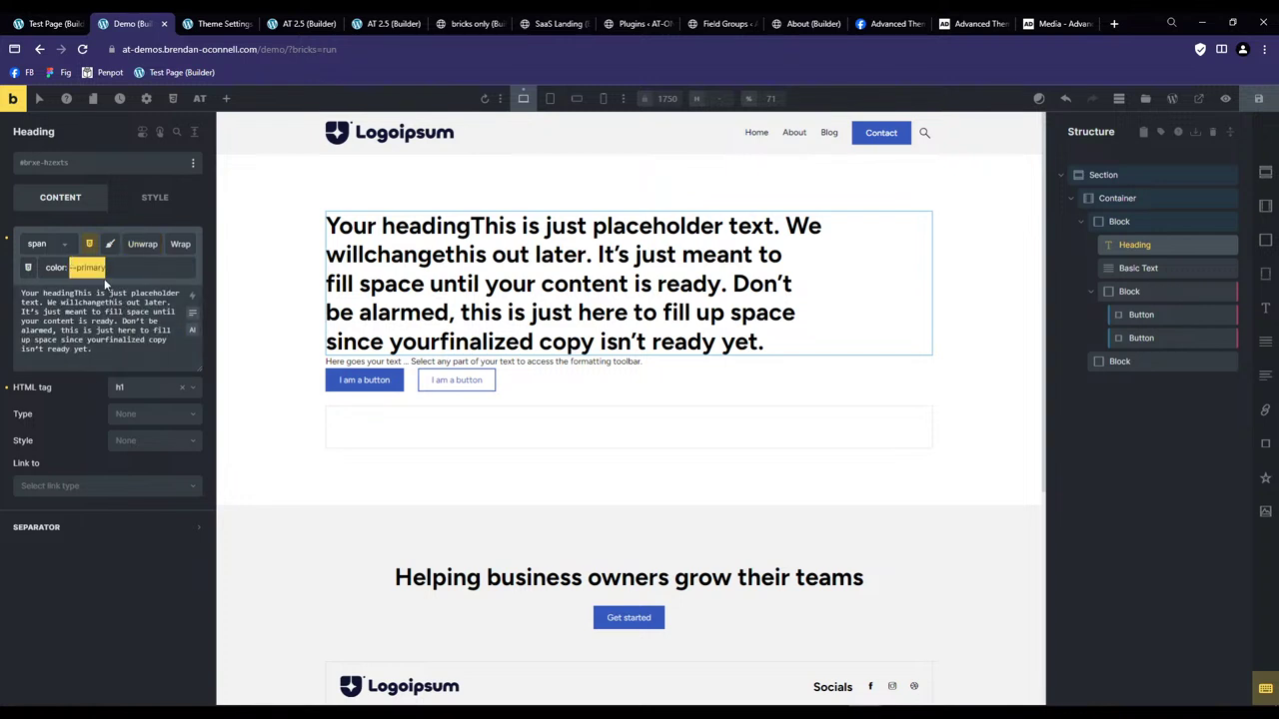
{"action": "left_click", "coordinate": [106, 268]}
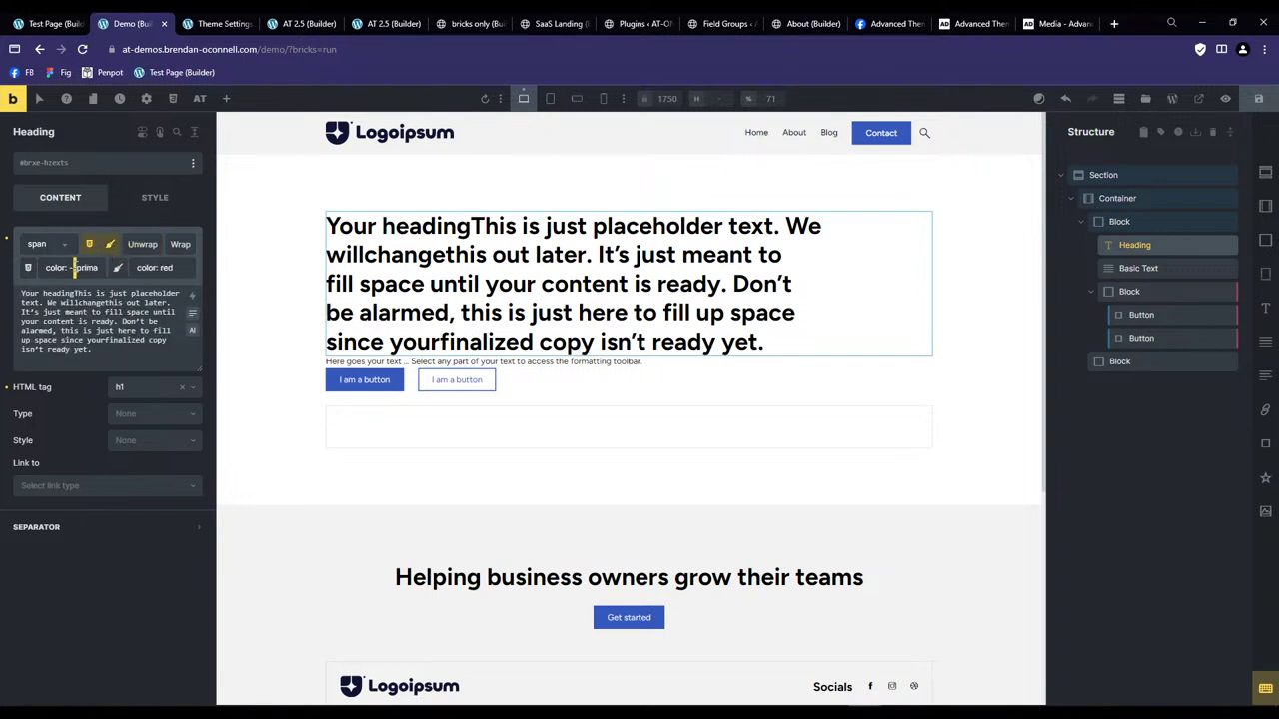
Wrap "Your headingThis" in a span with no class and the inline style "color: --primary".
{"action": "left_click", "coordinate": [83, 268]}
{"action": "key", "text": "ctrl+a"}
{"action": "key", "text": "ctrl+c"}
{"action": "key", "text": "BackSpace"}
{"action": "key", "text": "ctrl+v"}
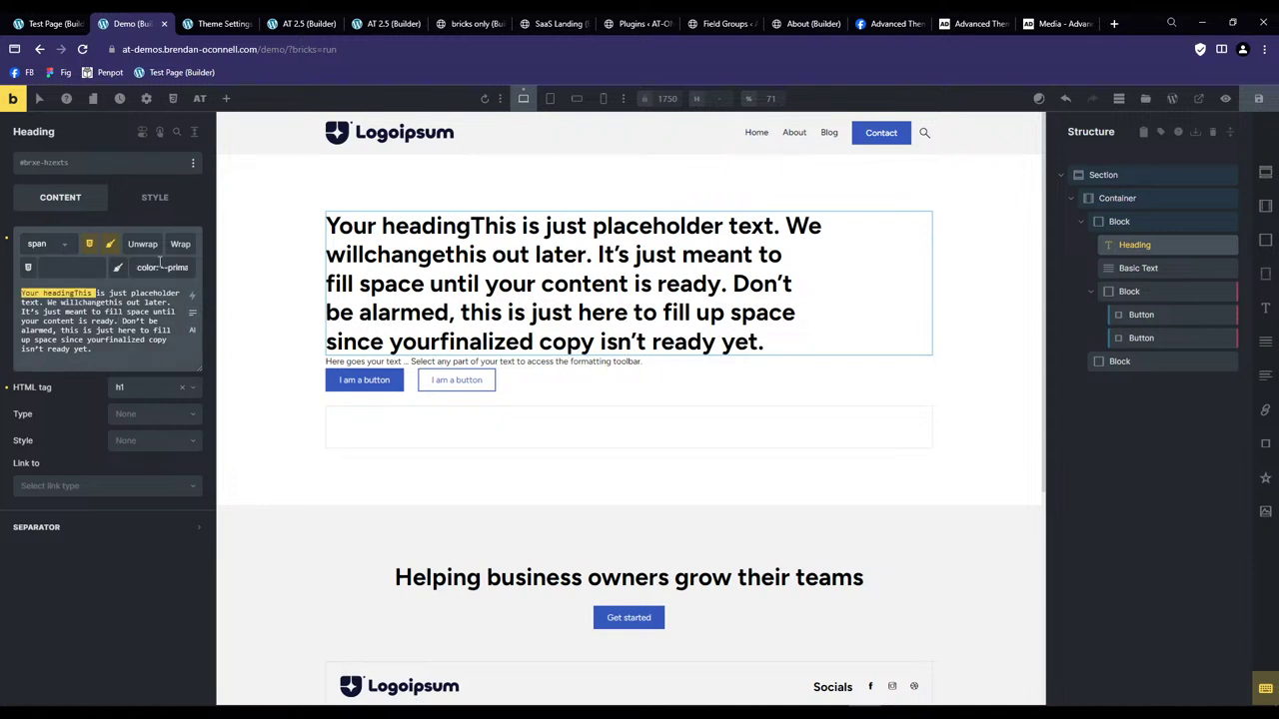
{"action": "left_click", "coordinate": [181, 246]}
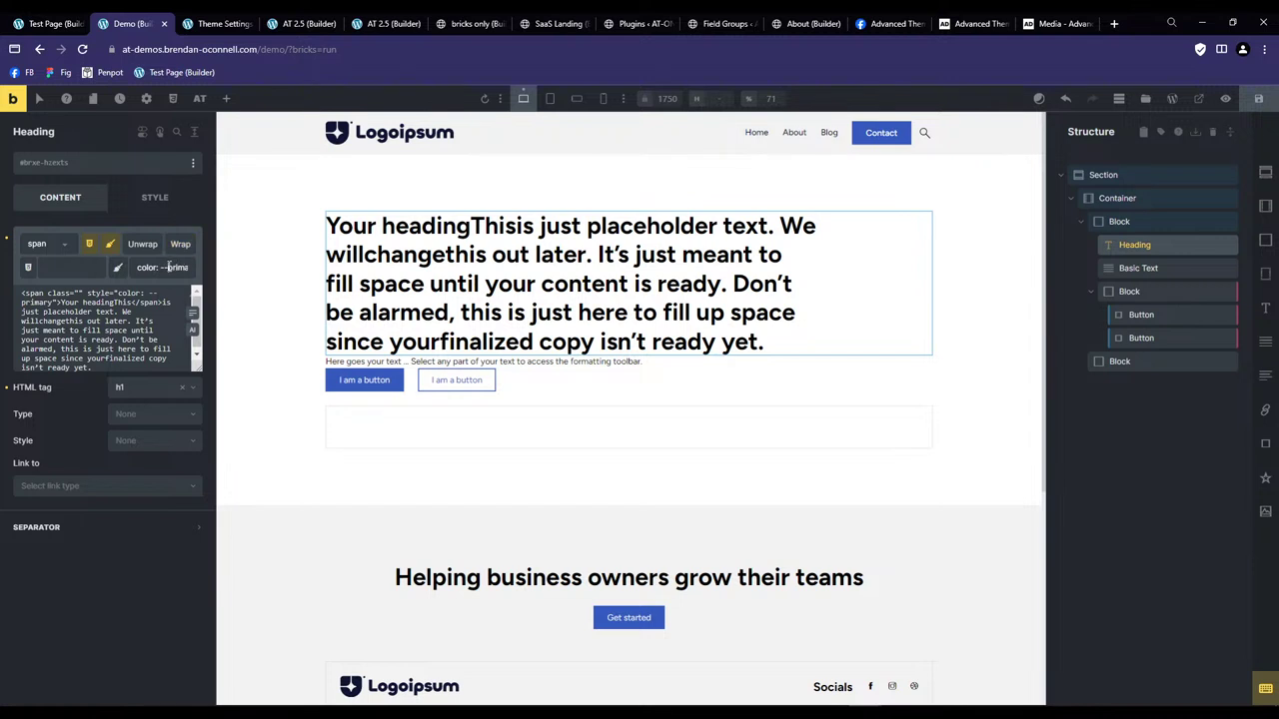
Change the span's inline style setting to "color: text--primary" and unwrap the existing span in the heading text.
{"action": "left_click_drag", "start_coordinate": [159, 268], "coordinate": [190, 268]}
{"action": "key", "text": "Left"}
{"action": "type", "text": "text"}
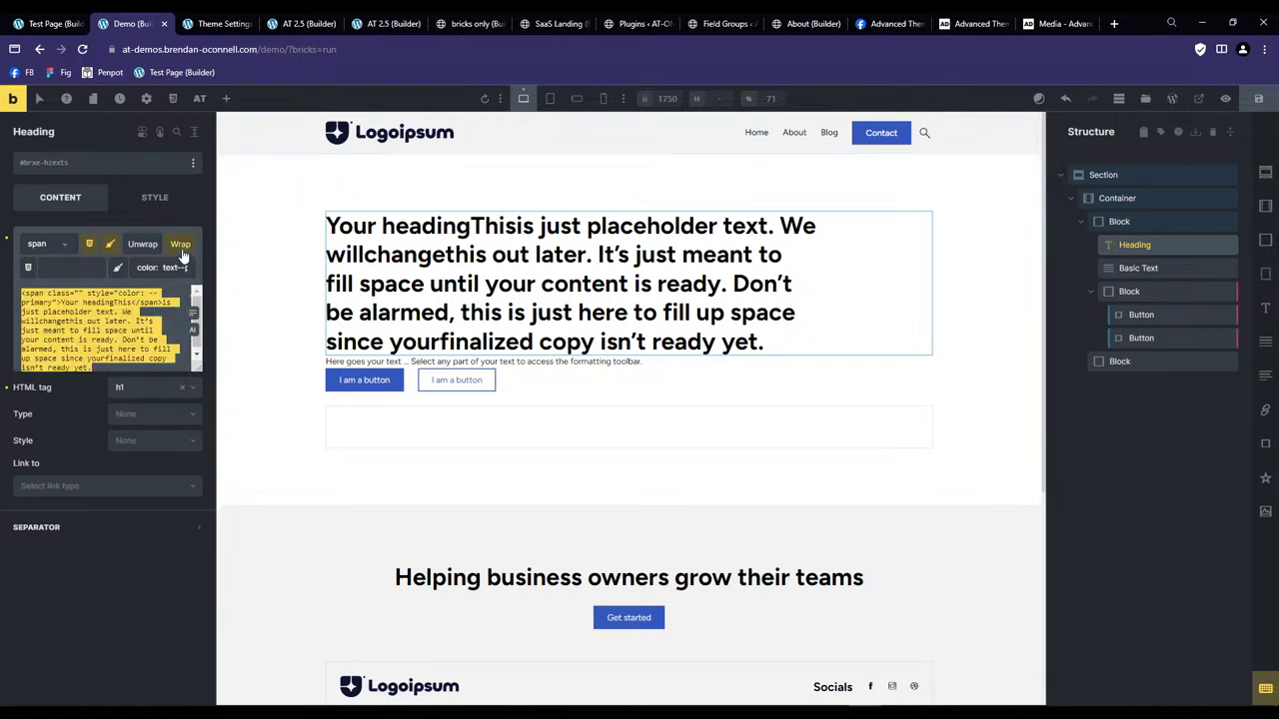
{"action": "left_click", "coordinate": [143, 247]}
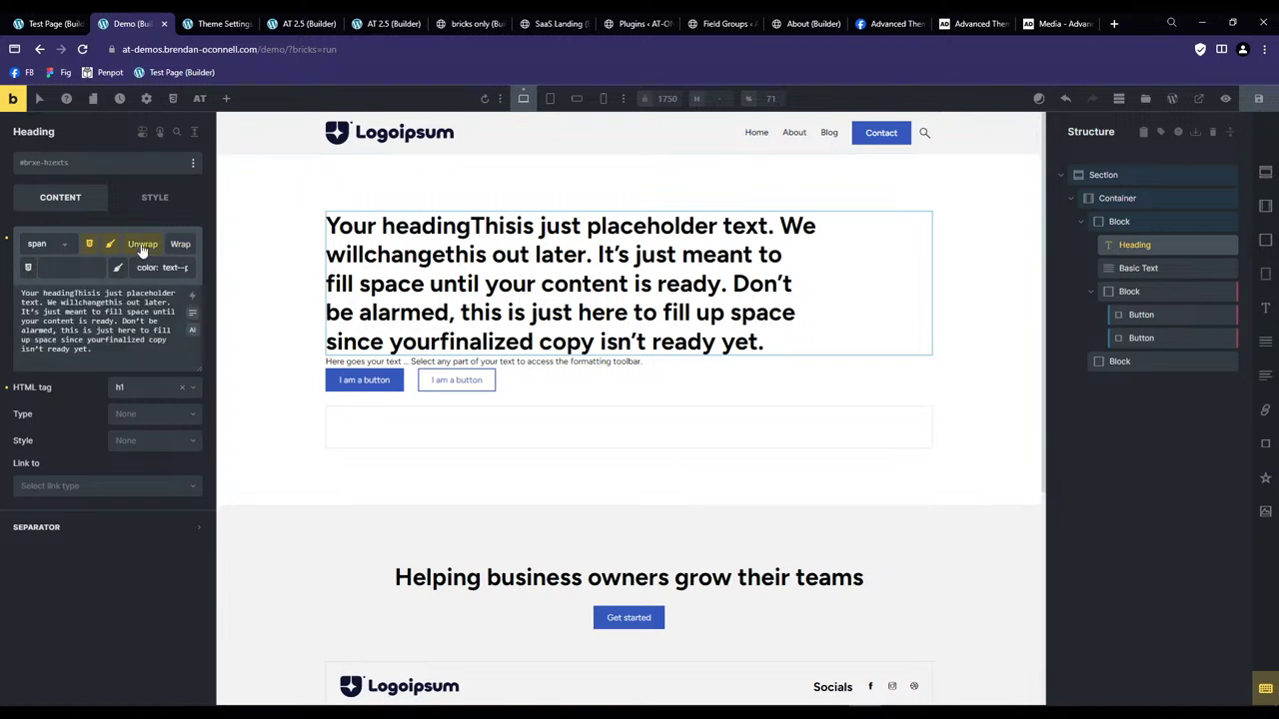
Add the missing spaces in the heading text and wrap "e will change" in a span styled "color: text--primary".
{"action": "left_click", "coordinate": [76, 301]}
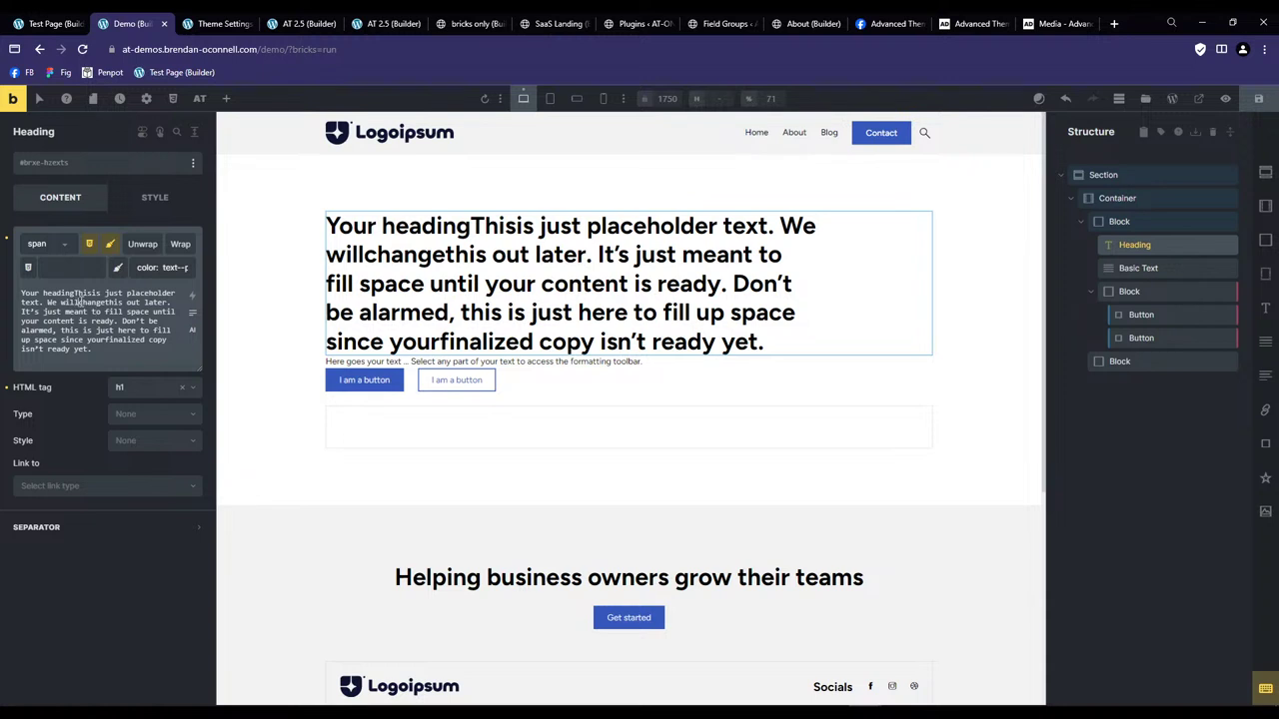
{"action": "left_click", "coordinate": [76, 294]}
{"action": "left_click", "coordinate": [111, 301]}
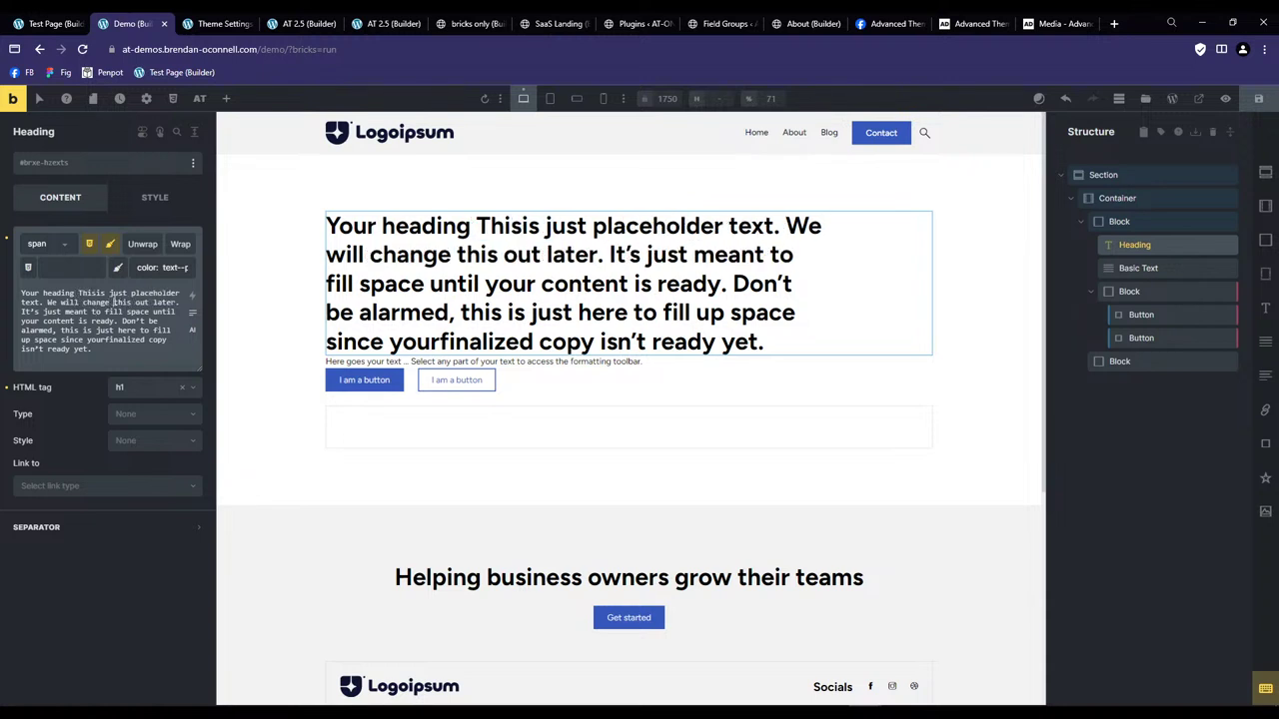
{"action": "left_click_drag", "start_coordinate": [111, 302], "coordinate": [48, 302]}
{"action": "left_click", "coordinate": [181, 244]}
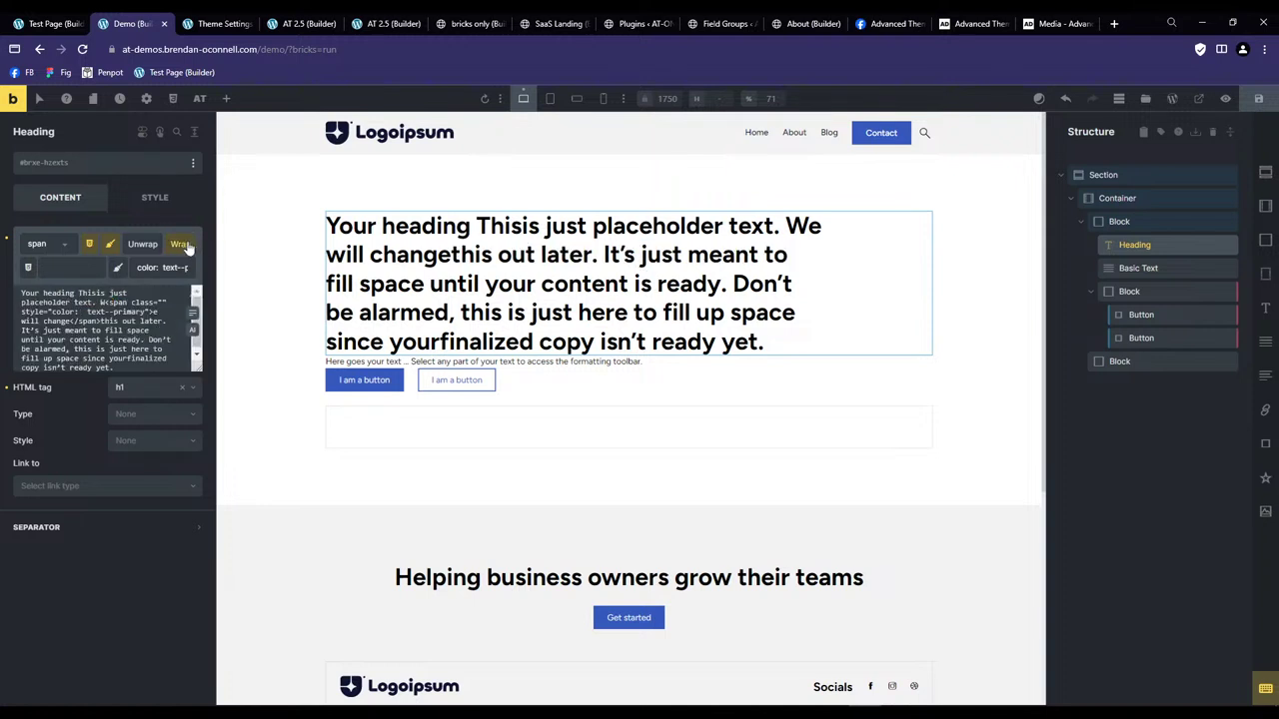
{"action": "type", "text": "w"}
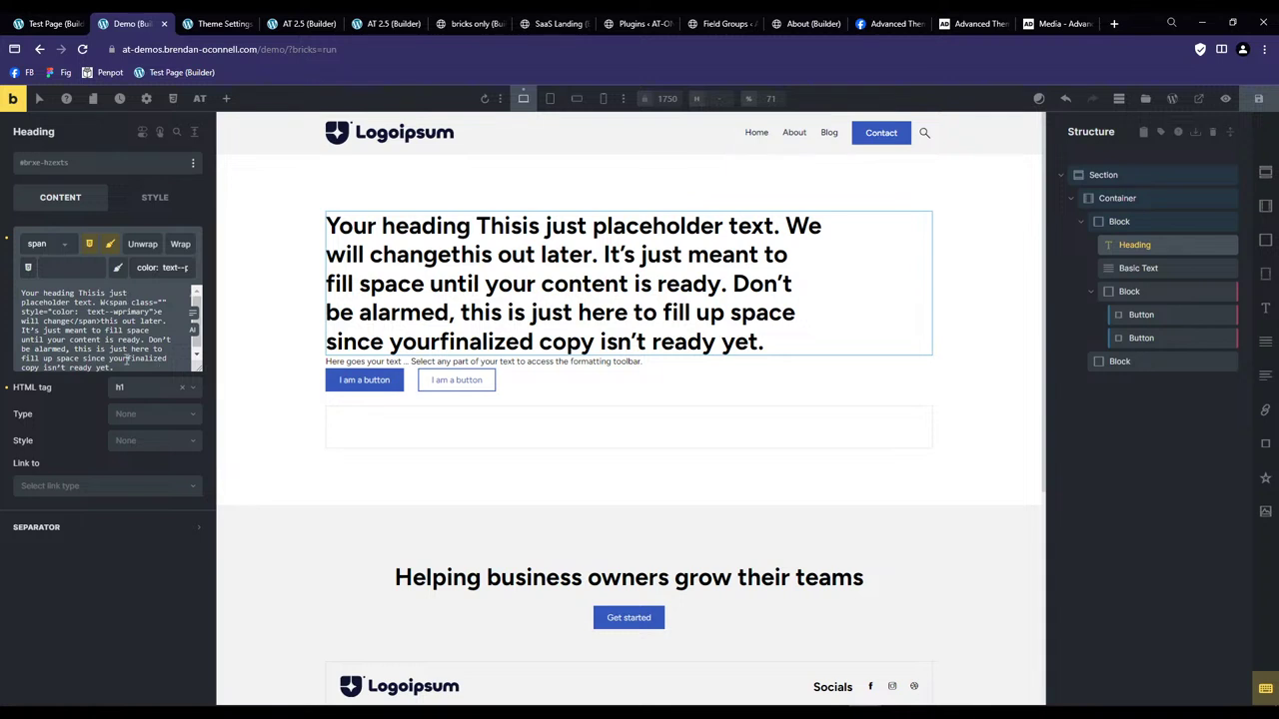
Replace all of the heading's content with the text "Your heading".
{"action": "key", "text": "ctrl+a"}
{"action": "key", "text": "BackSpace"}
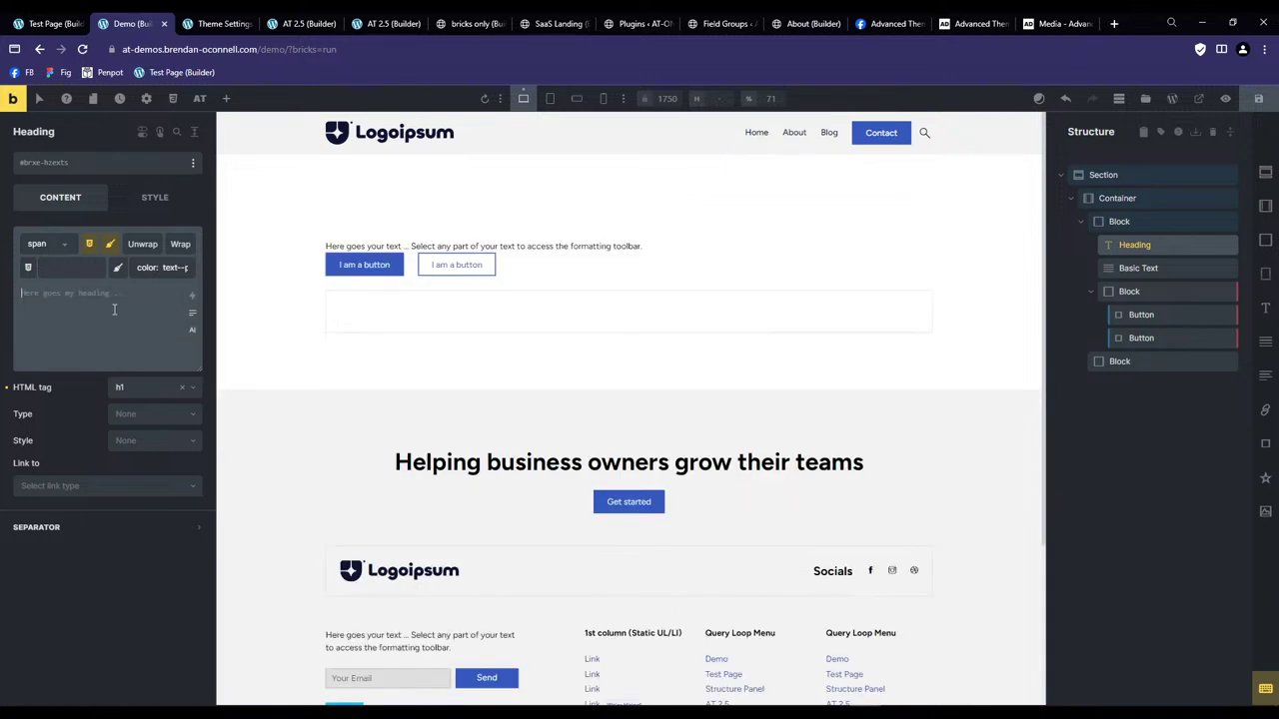
{"action": "type", "text": "Your heading"}
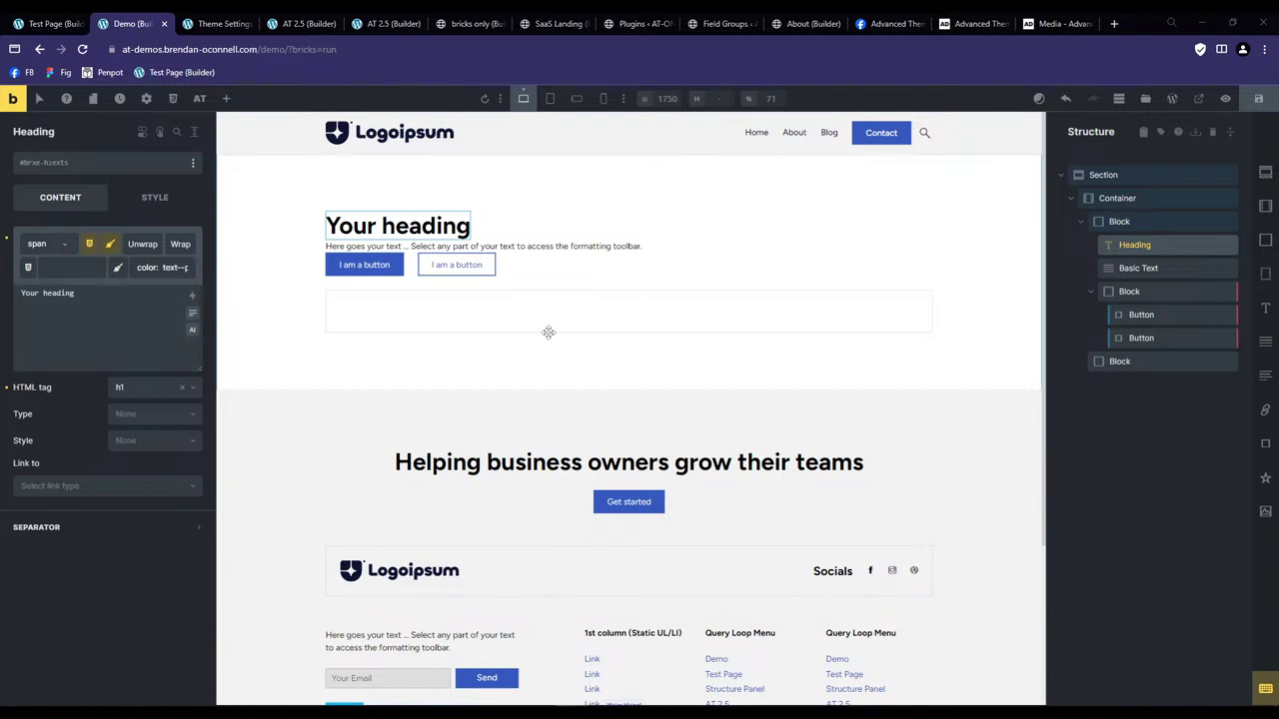
{"action": "left_click", "coordinate": [192, 329]}
{"action": "left_click", "coordinate": [964, 162]}
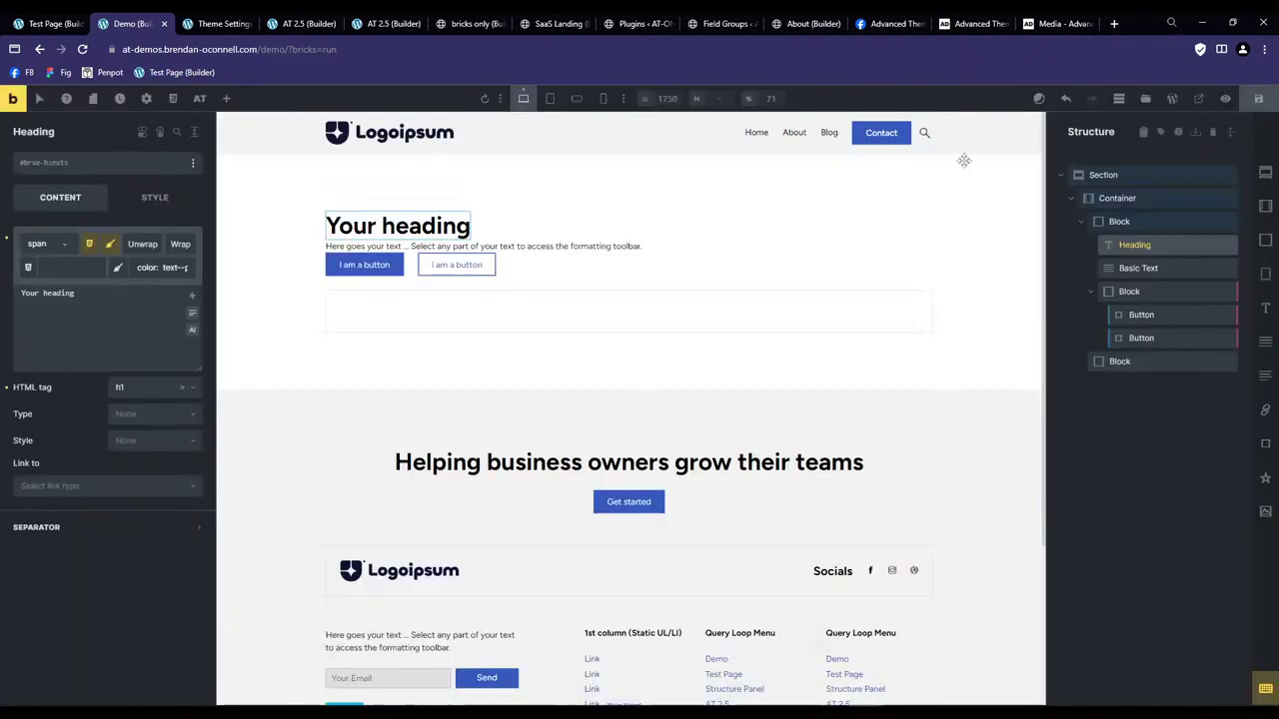
Create a new CSS class named "highlight" on the Heading element.
{"action": "left_click", "coordinate": [100, 164]}
{"action": "type", "text": "highlight"}
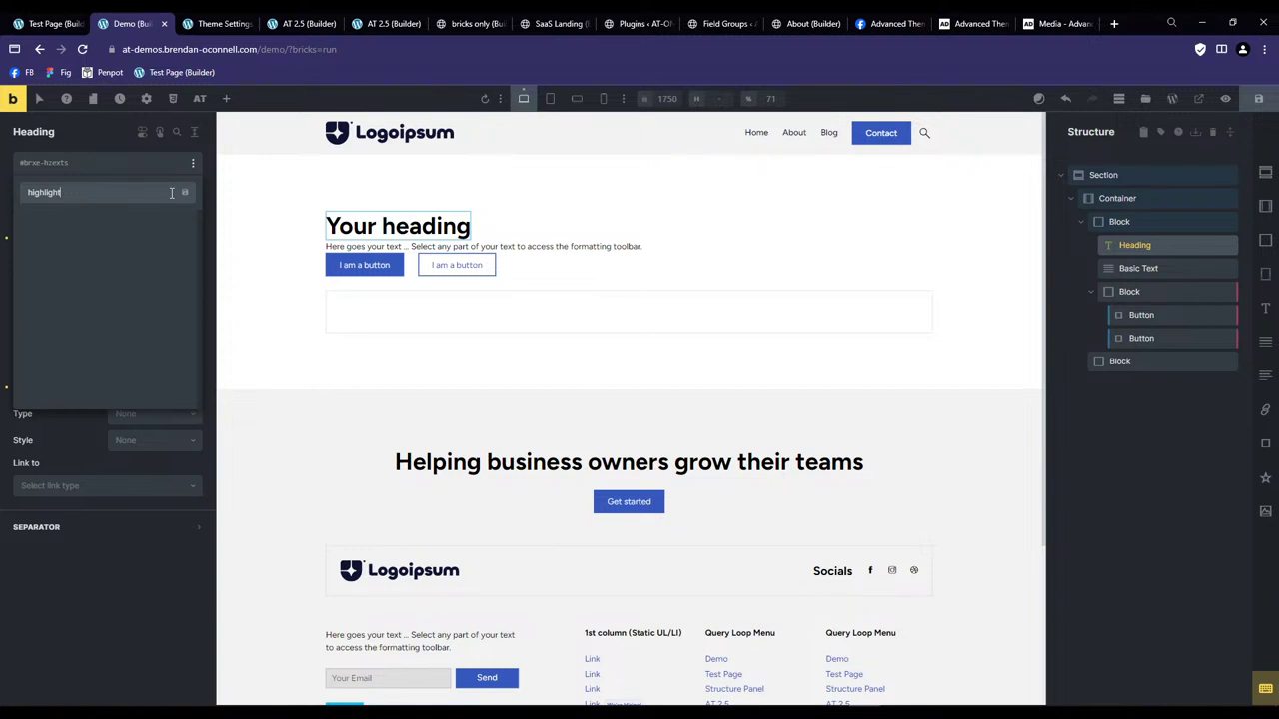
{"action": "key", "text": "Return"}
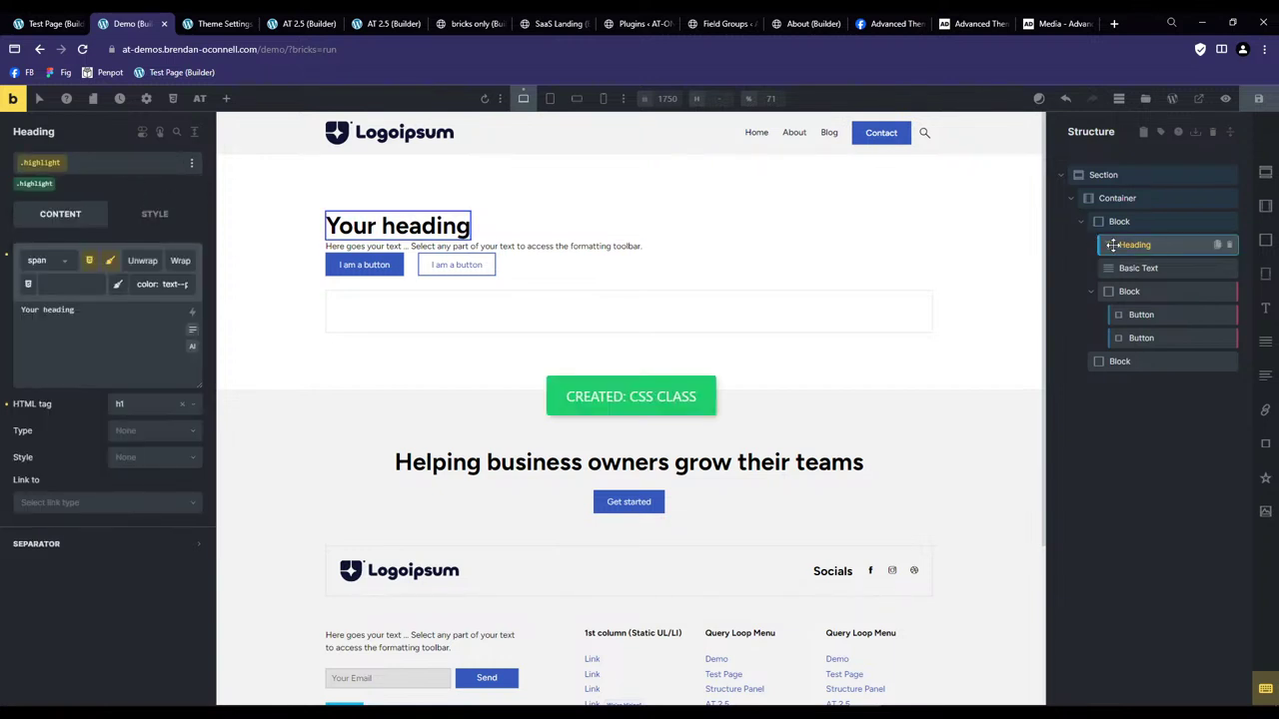
In the class manager, generate a yellow highlighter background for the highlight class with an AI prompt, and save the post.
{"action": "right_click", "coordinate": [1116, 246]}
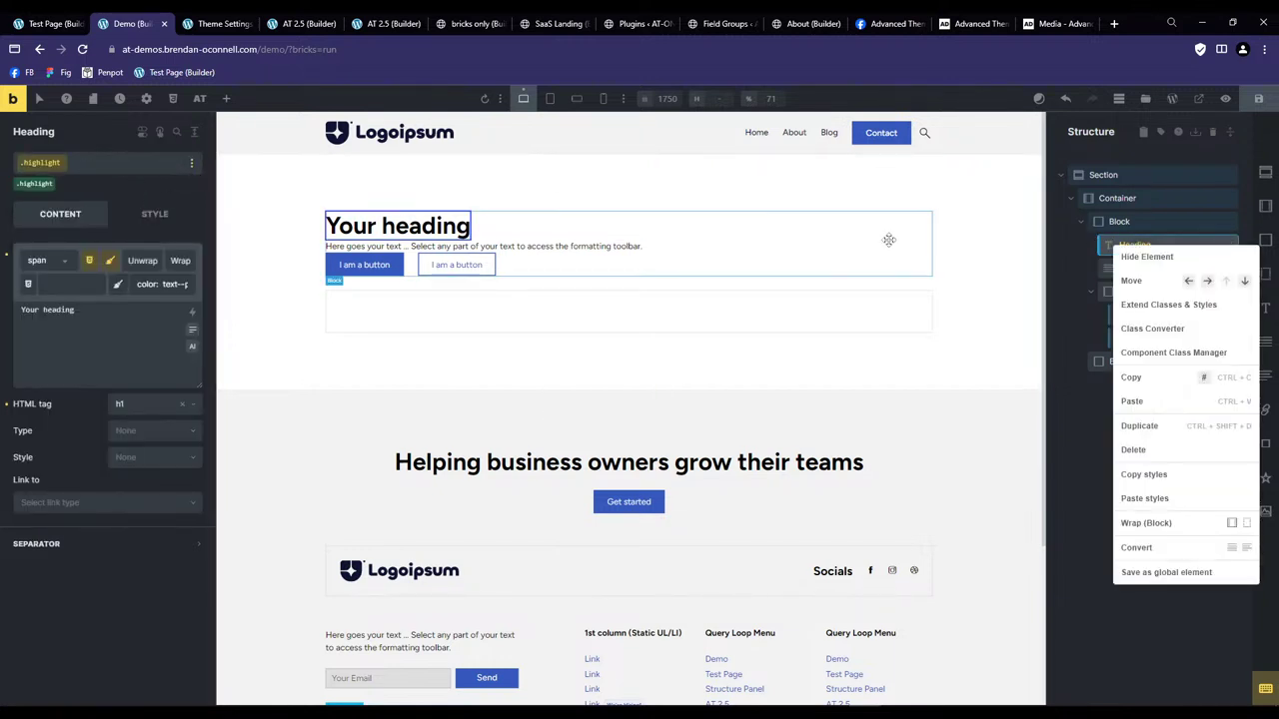
{"action": "left_click", "coordinate": [1154, 352]}
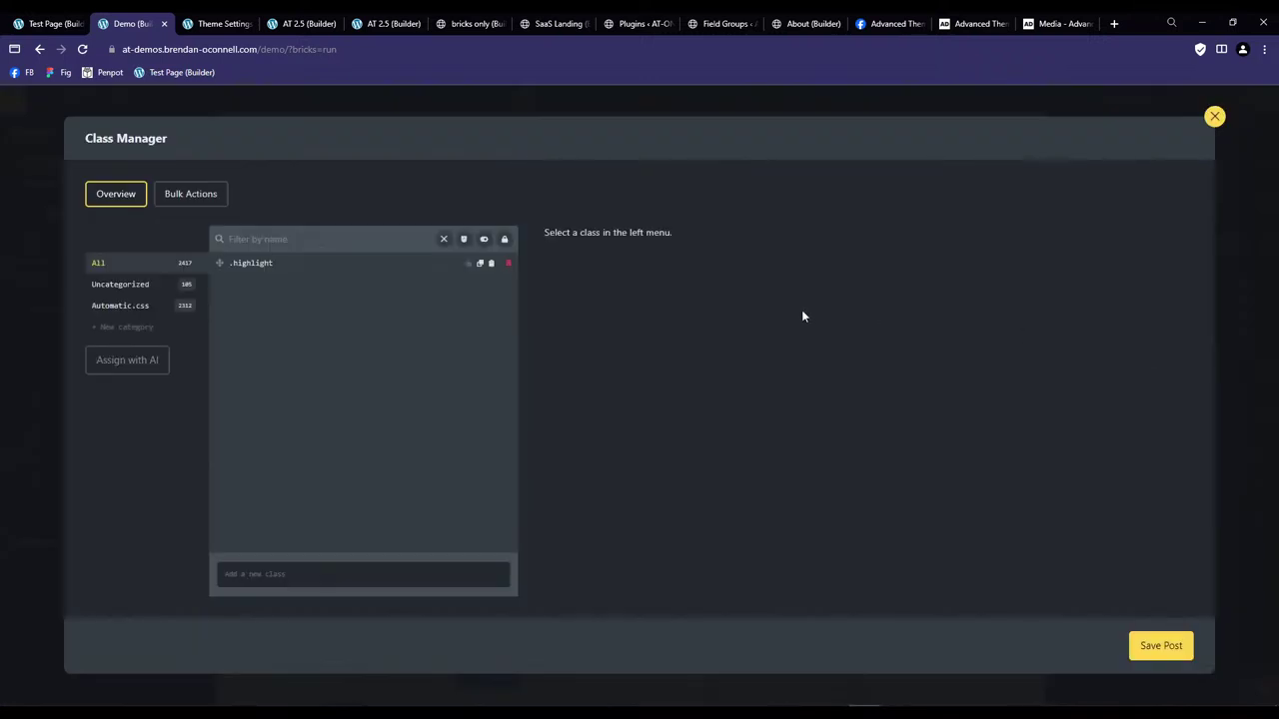
{"action": "left_click", "coordinate": [313, 273]}
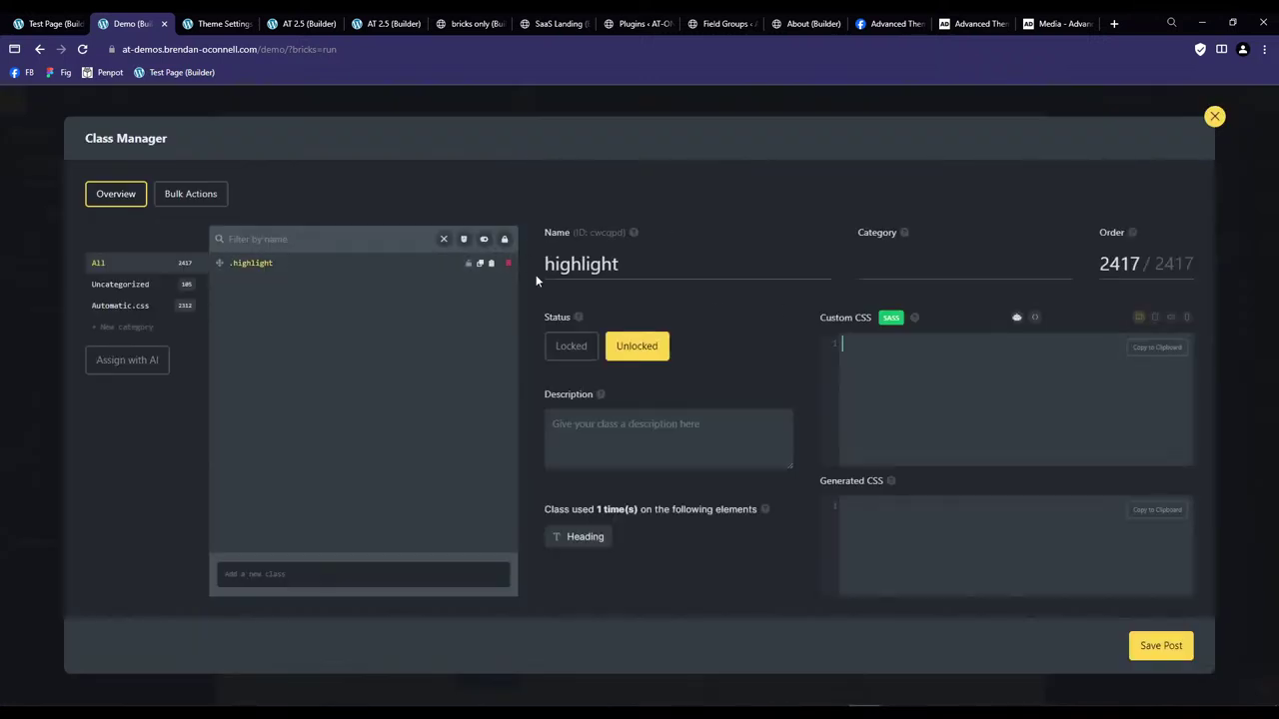
{"action": "left_click", "coordinate": [1017, 319]}
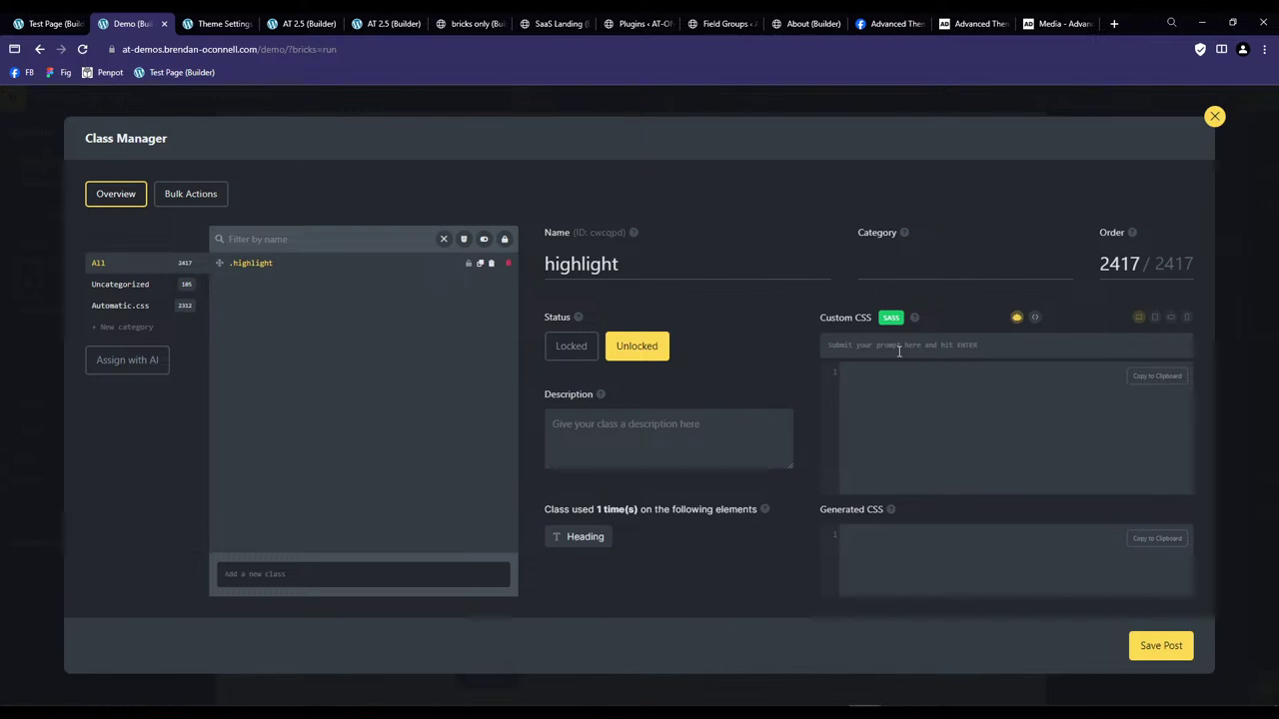
{"action": "type", "text": "aake this class a highlighter backgorund yello"}
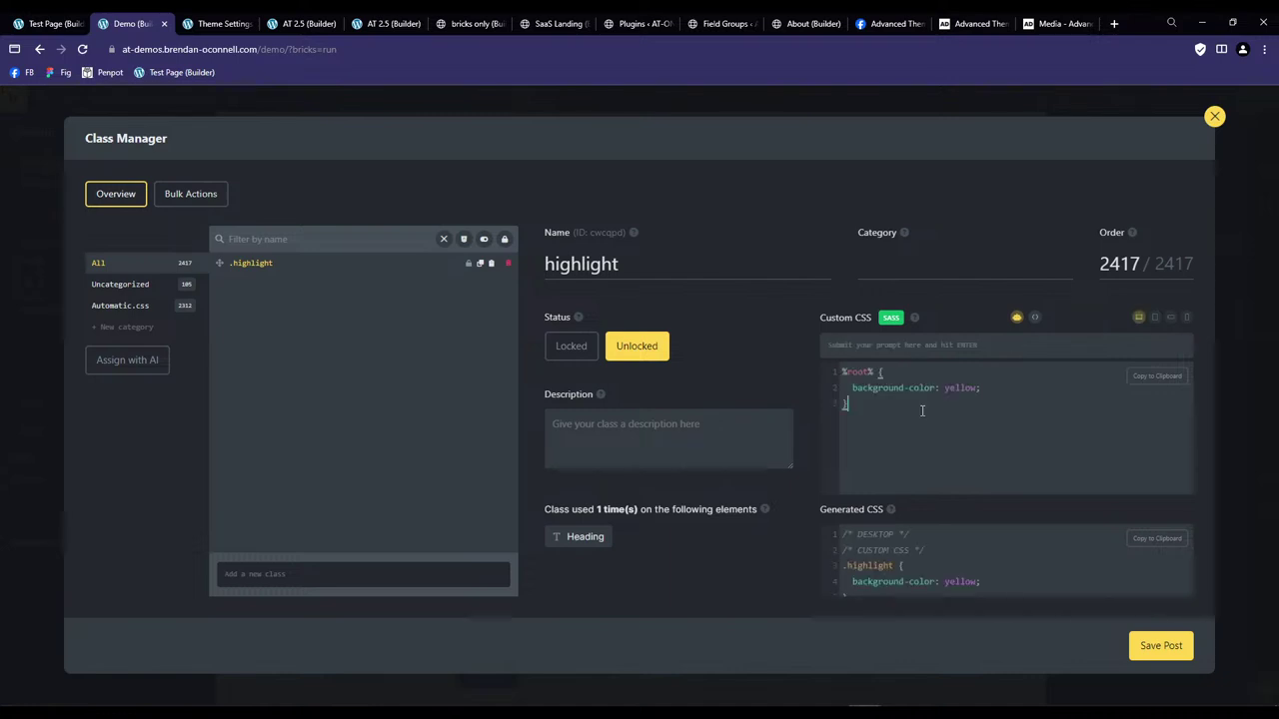
{"action": "left_click", "coordinate": [1157, 645]}
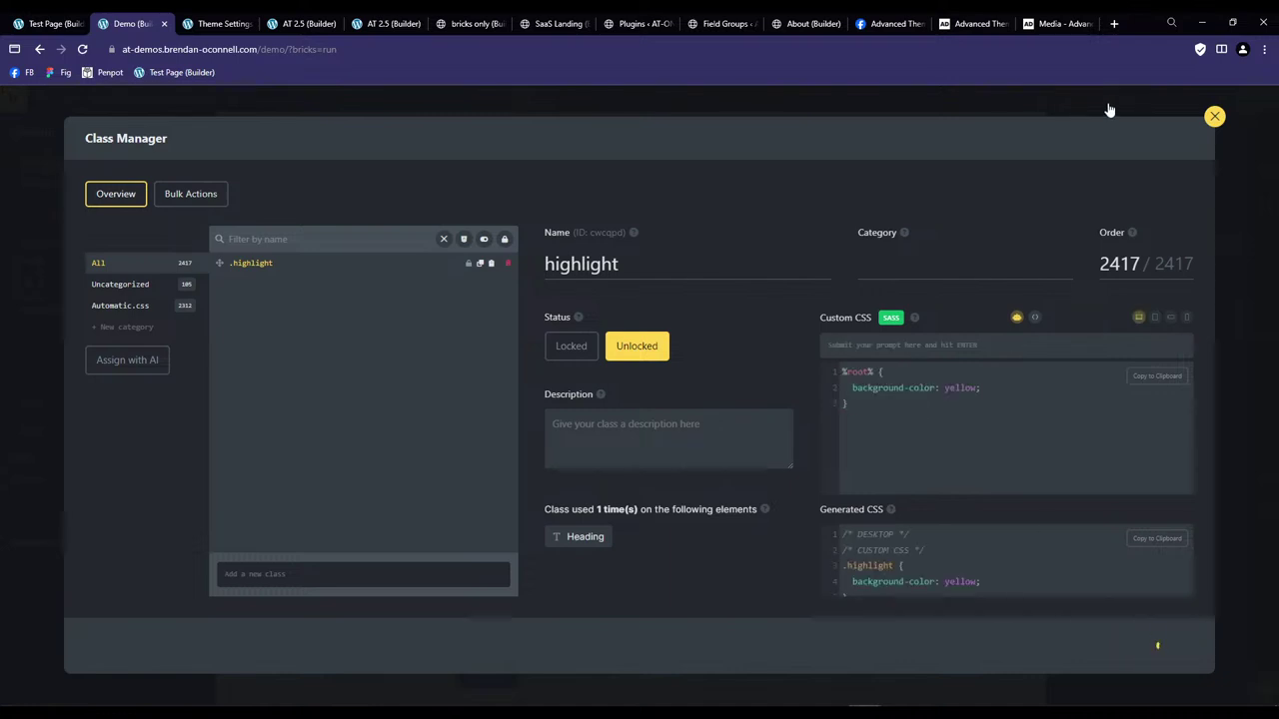
{"action": "left_click", "coordinate": [1215, 118]}
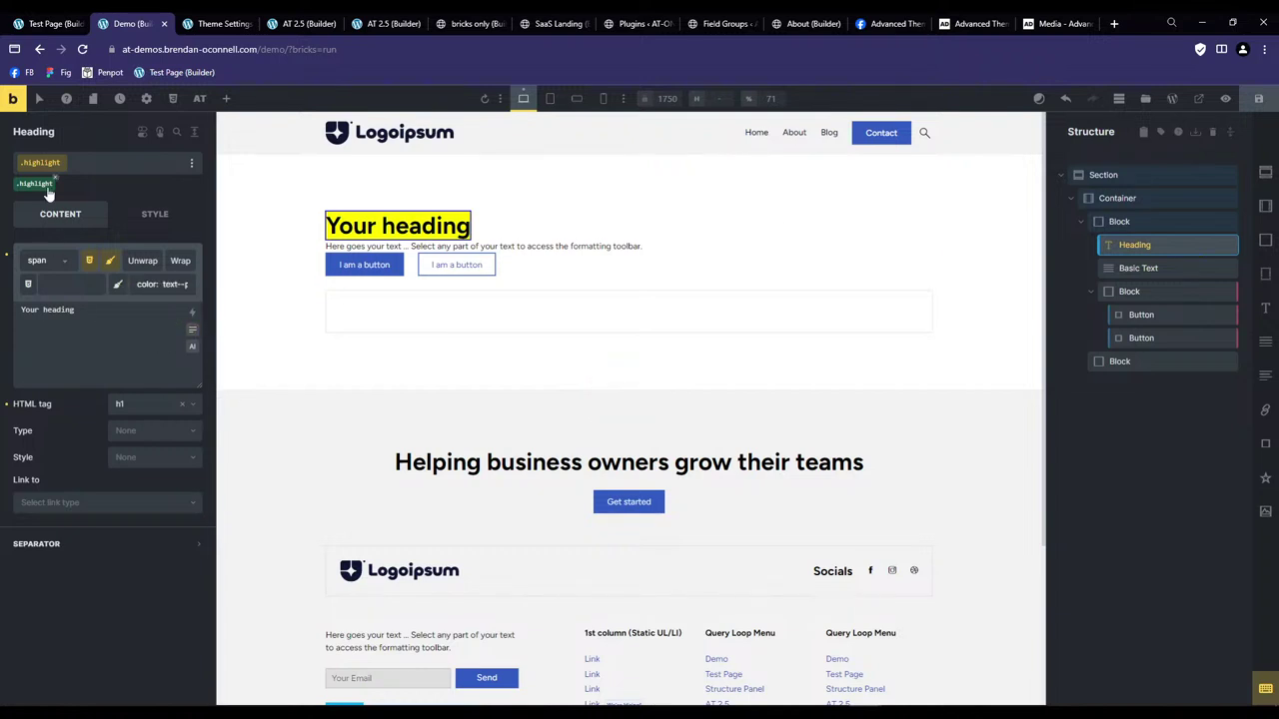
Add dummy content after "Your heading" and remove the highlight class from the Heading element.
{"action": "left_click", "coordinate": [89, 319]}
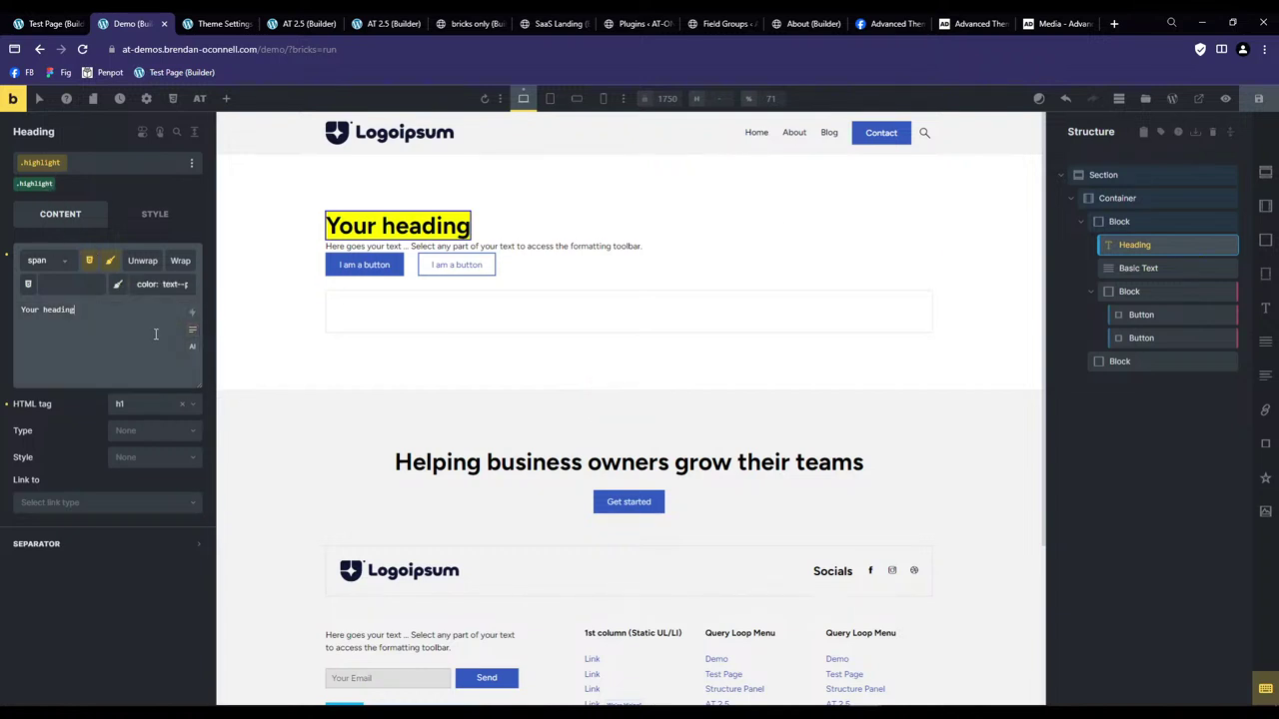
{"action": "left_click", "coordinate": [193, 333]}
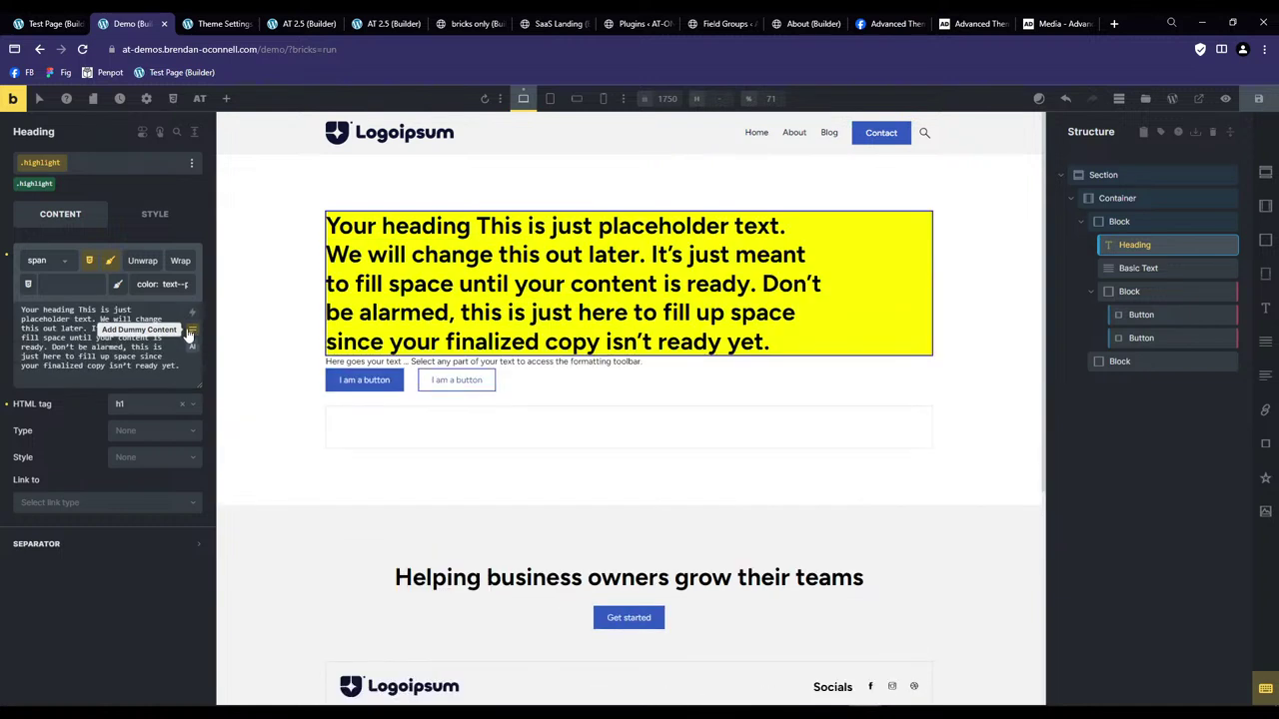
{"action": "left_click", "coordinate": [55, 179]}
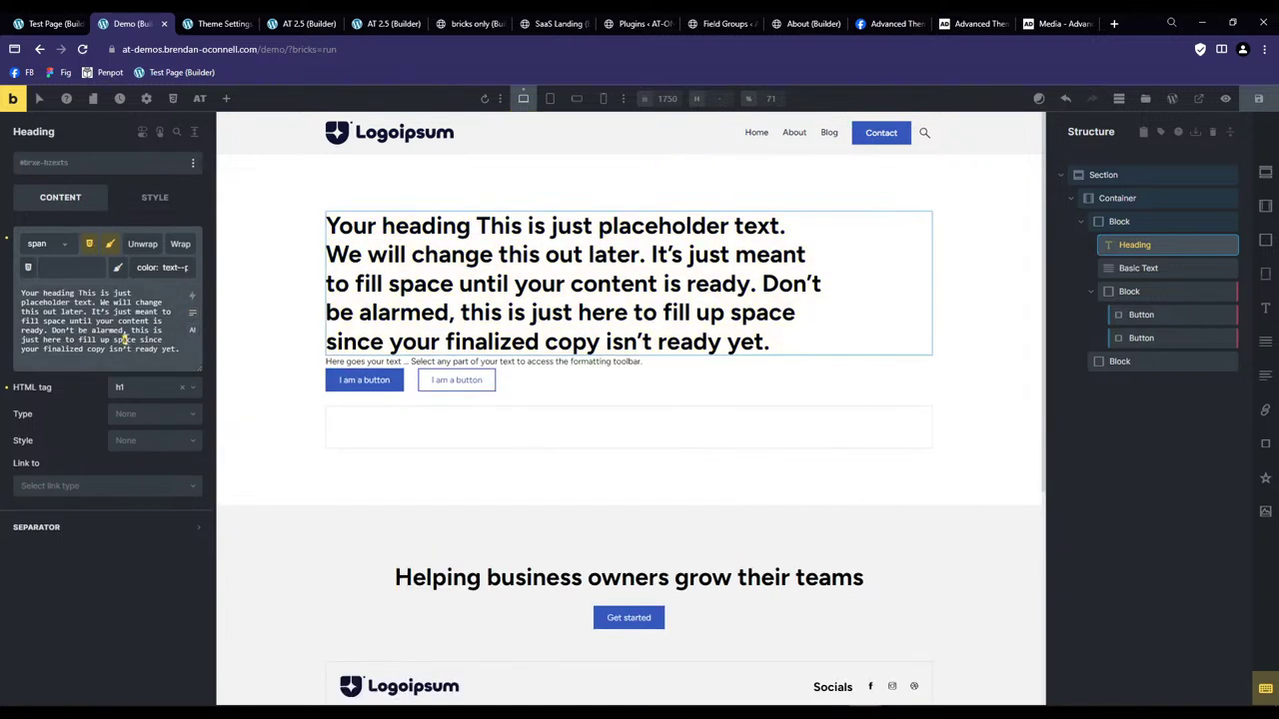
Wrap the word "alarmed" in the heading text in a span with the class "highlight" and no inline style.
{"action": "left_click_drag", "start_coordinate": [86, 330], "coordinate": [130, 329]}
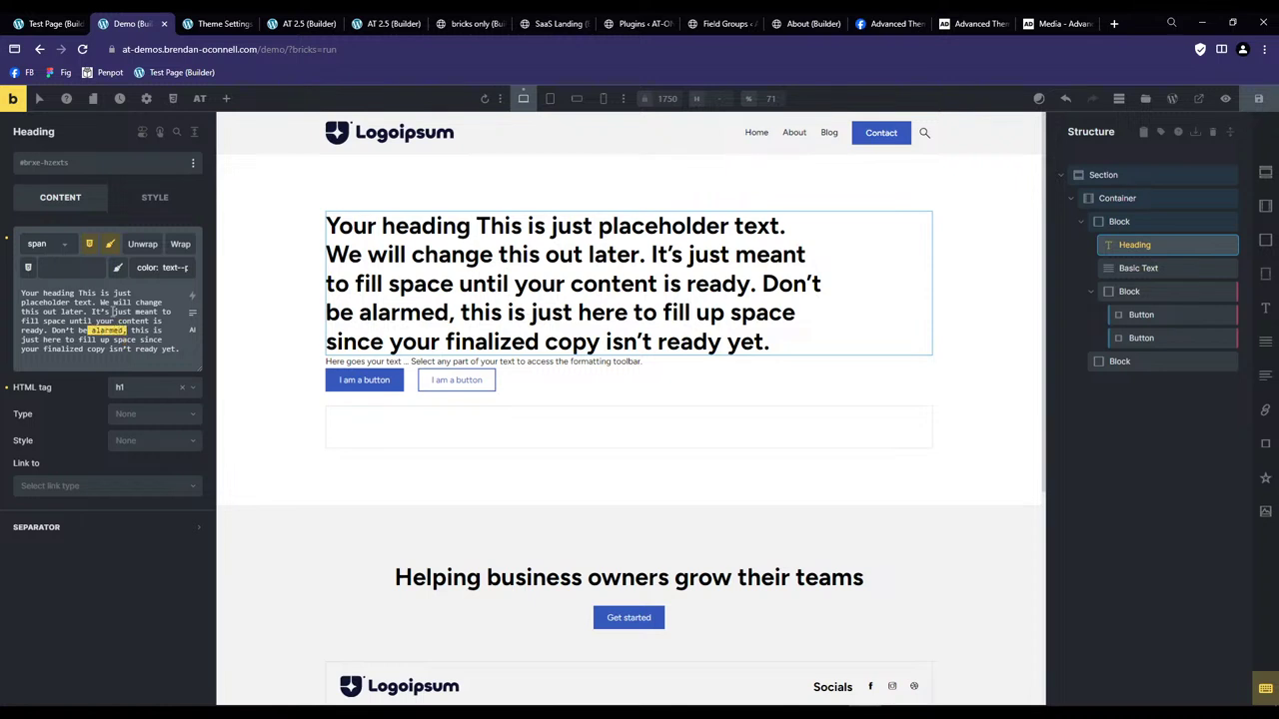
{"action": "left_click", "coordinate": [88, 246]}
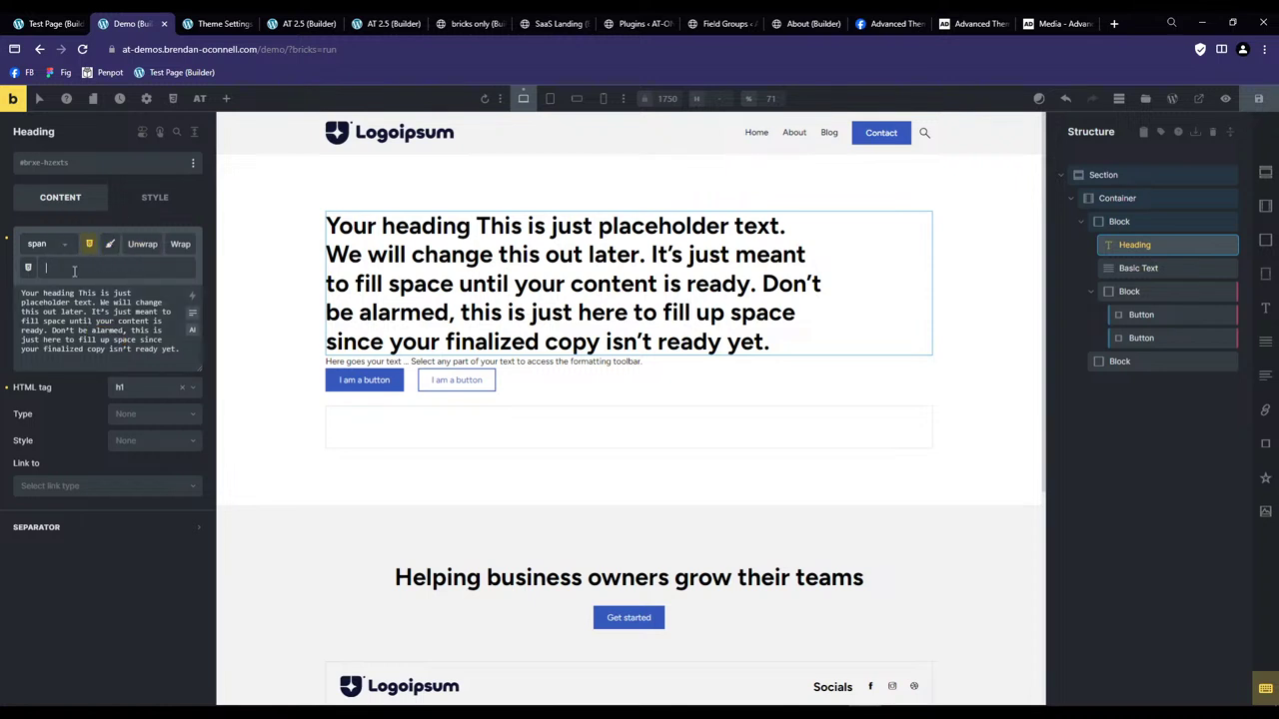
{"action": "type", "text": "highlight"}
{"action": "left_click_drag", "start_coordinate": [89, 330], "coordinate": [125, 330]}
{"action": "left_click", "coordinate": [180, 246]}
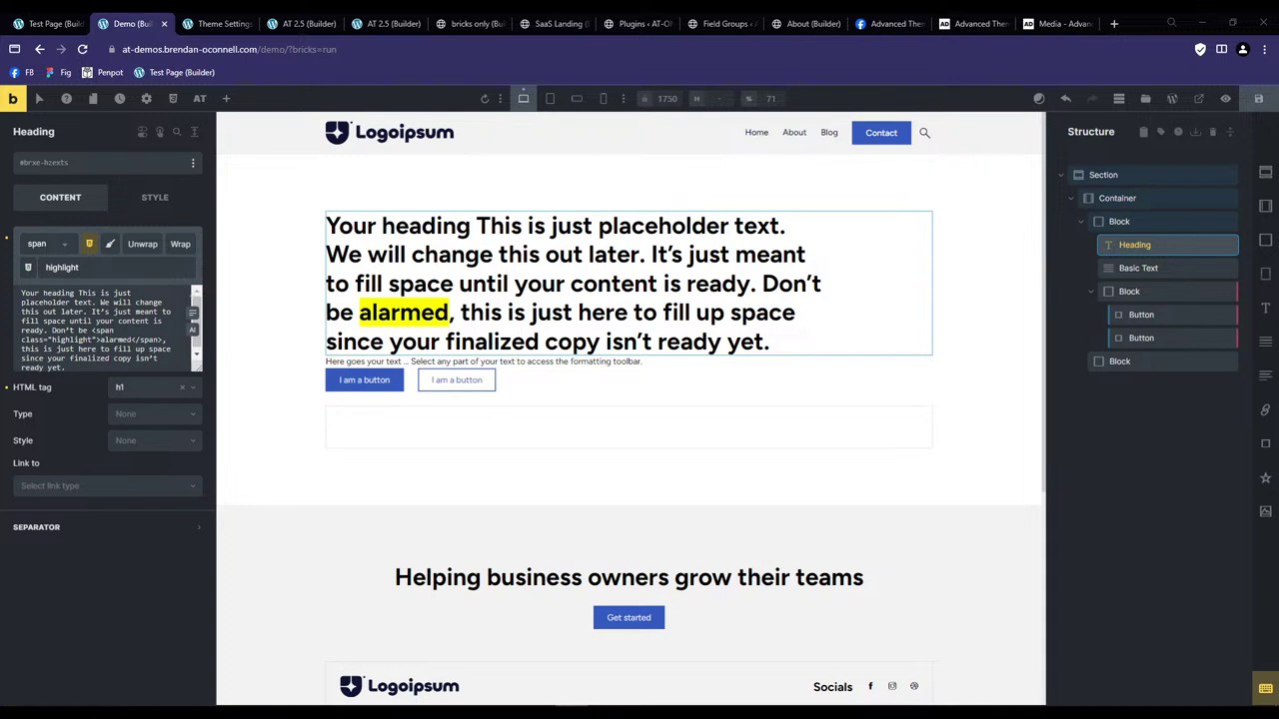
Create a new CSS class named "larger" on the Heading element.
{"action": "left_click_drag", "start_coordinate": [61, 341], "coordinate": [96, 341]}
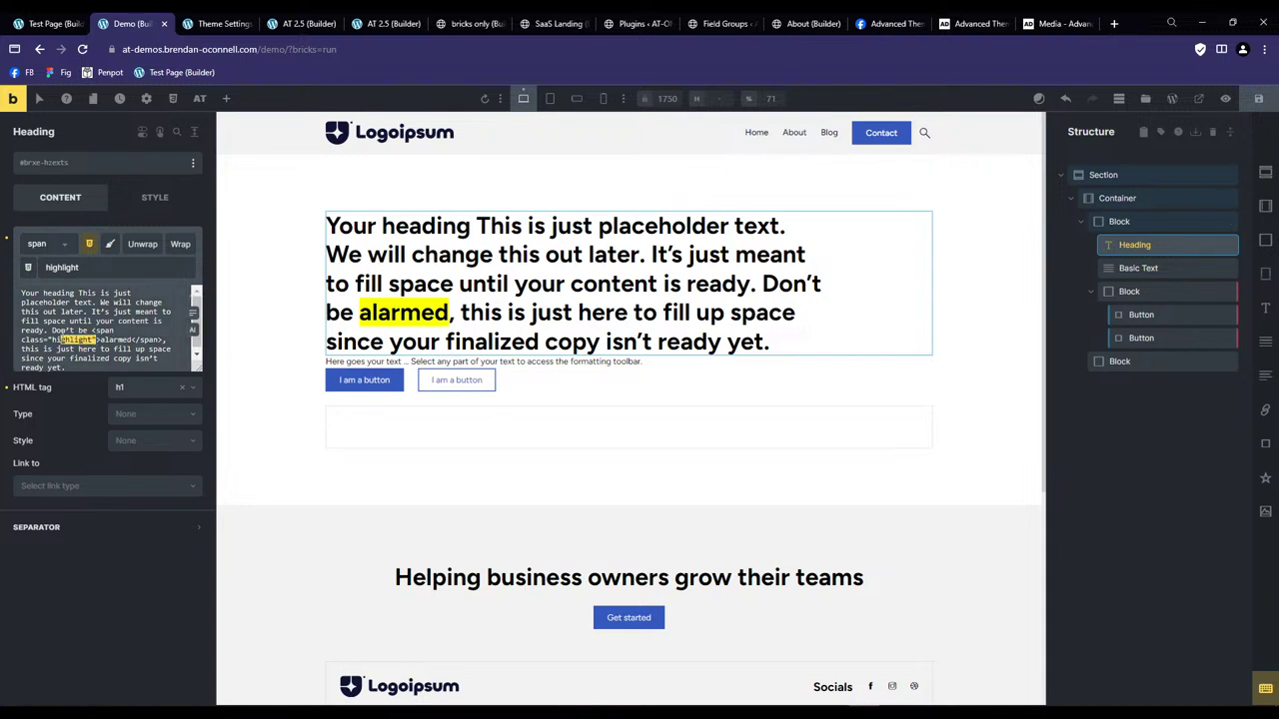
{"action": "left_click", "coordinate": [95, 341]}
{"action": "left_click", "coordinate": [61, 166]}
{"action": "type", "text": "larger"}
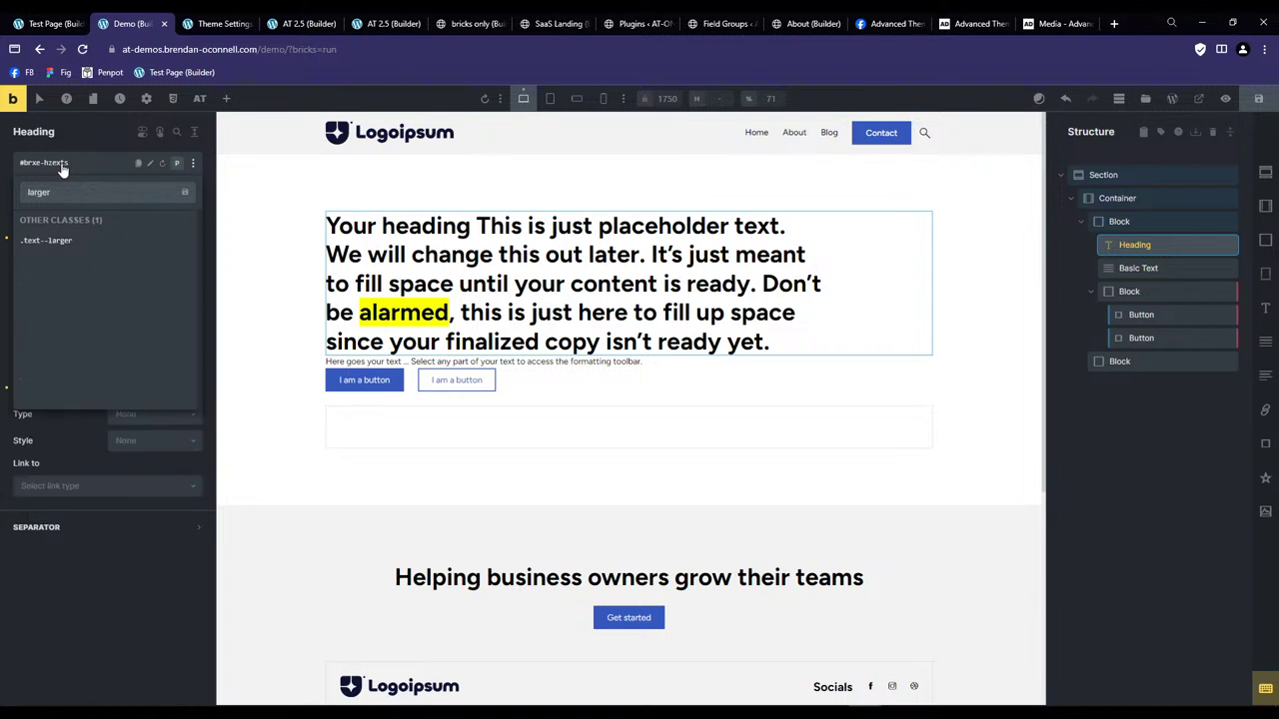
{"action": "key", "text": "Return"}
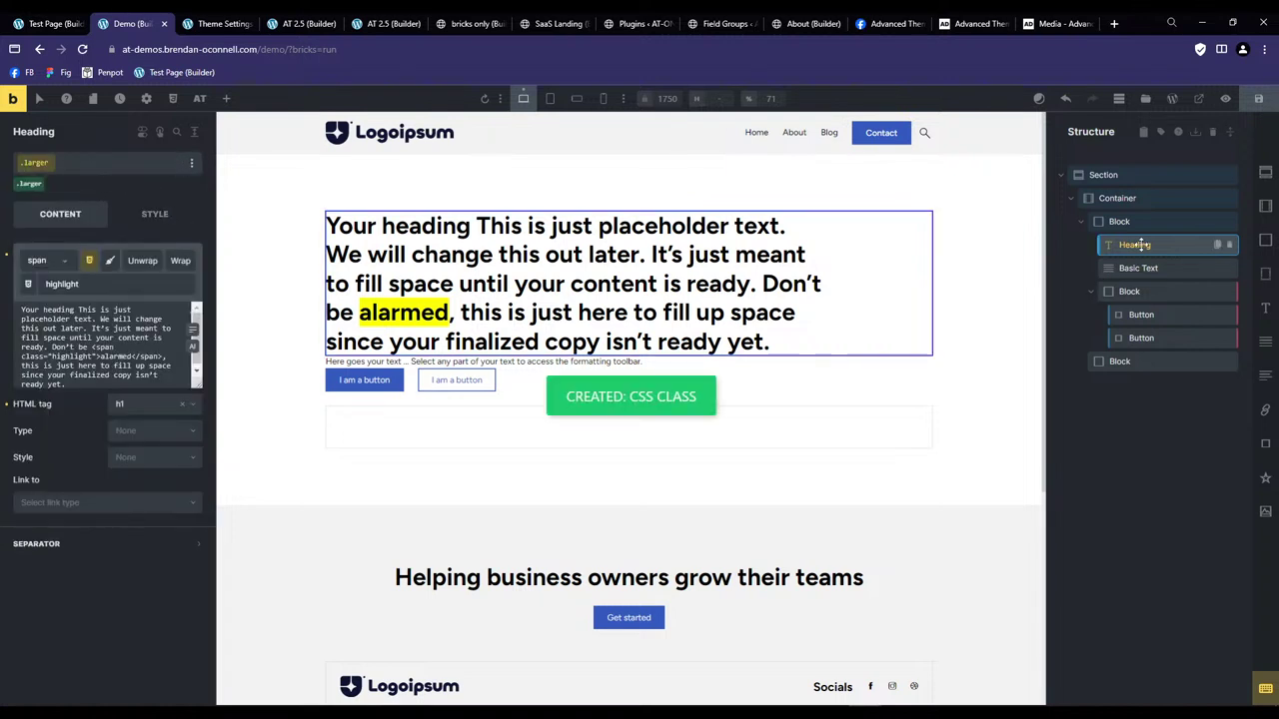
In the class manager, generate custom CSS for the larger class with the AI prompt "make the font larger".
{"action": "right_click", "coordinate": [1129, 246]}
{"action": "right_click", "coordinate": [1128, 247]}
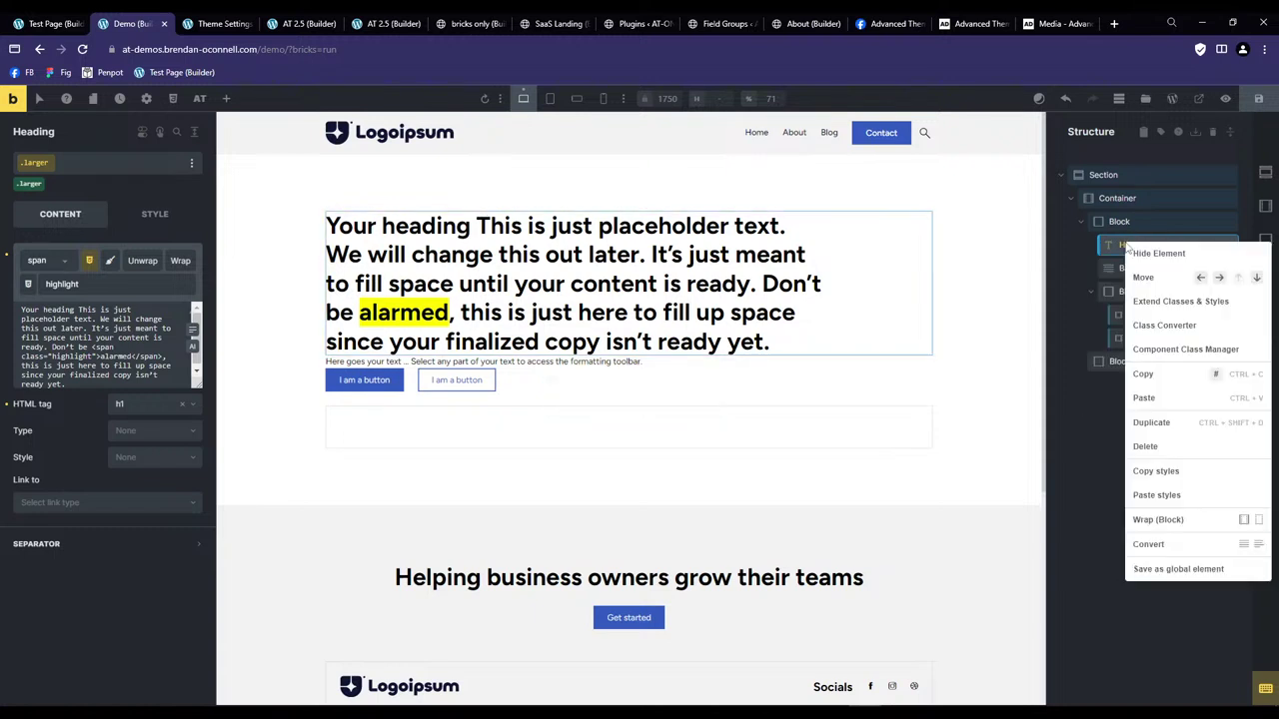
{"action": "left_click", "coordinate": [1181, 351]}
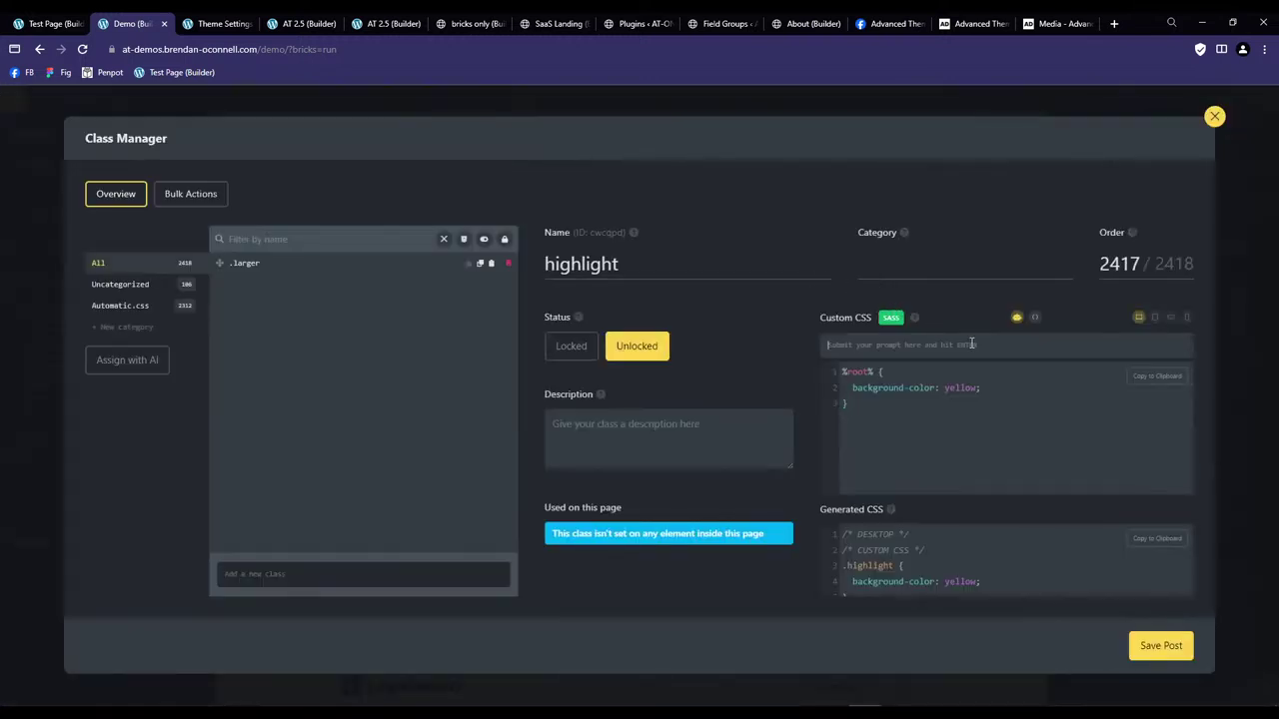
{"action": "type", "text": "make the font alrger"}
{"action": "left_click", "coordinate": [262, 266]}
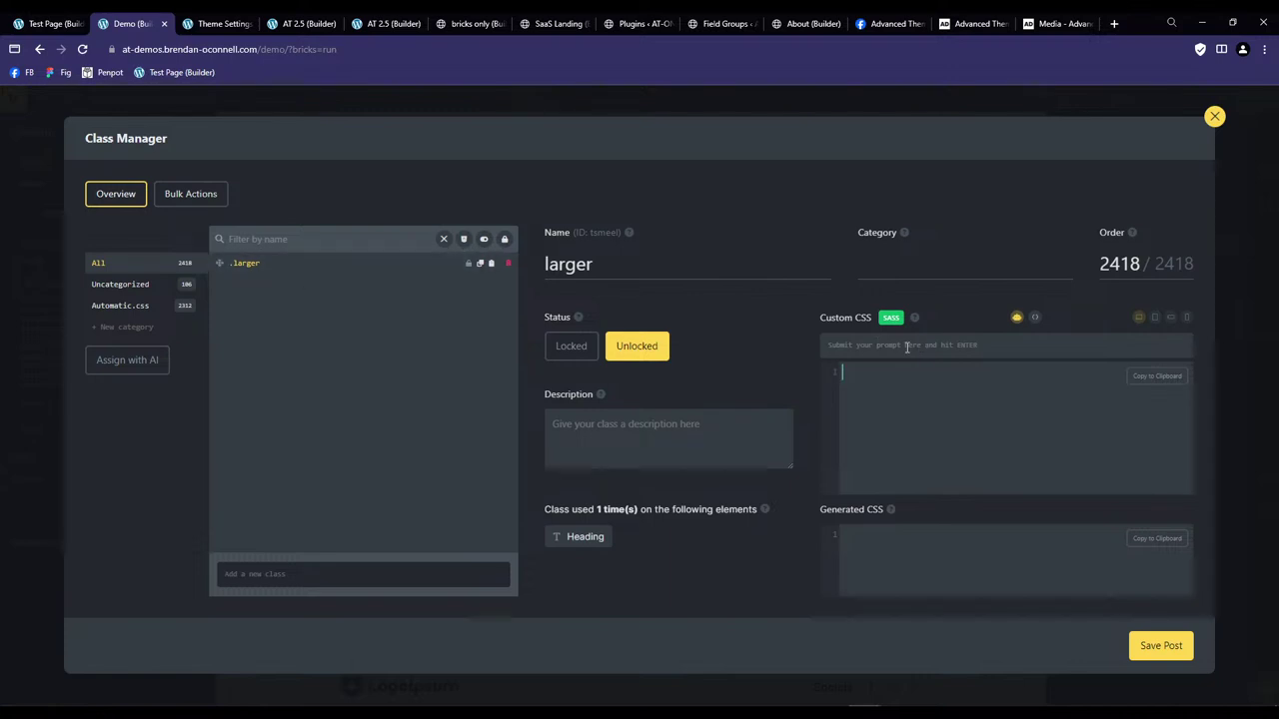
{"action": "type", "text": "make the fonter larger"}
{"action": "key", "text": "BackSpace"}
{"action": "key", "text": "BackSpace"}
{"action": "key", "text": "Return"}
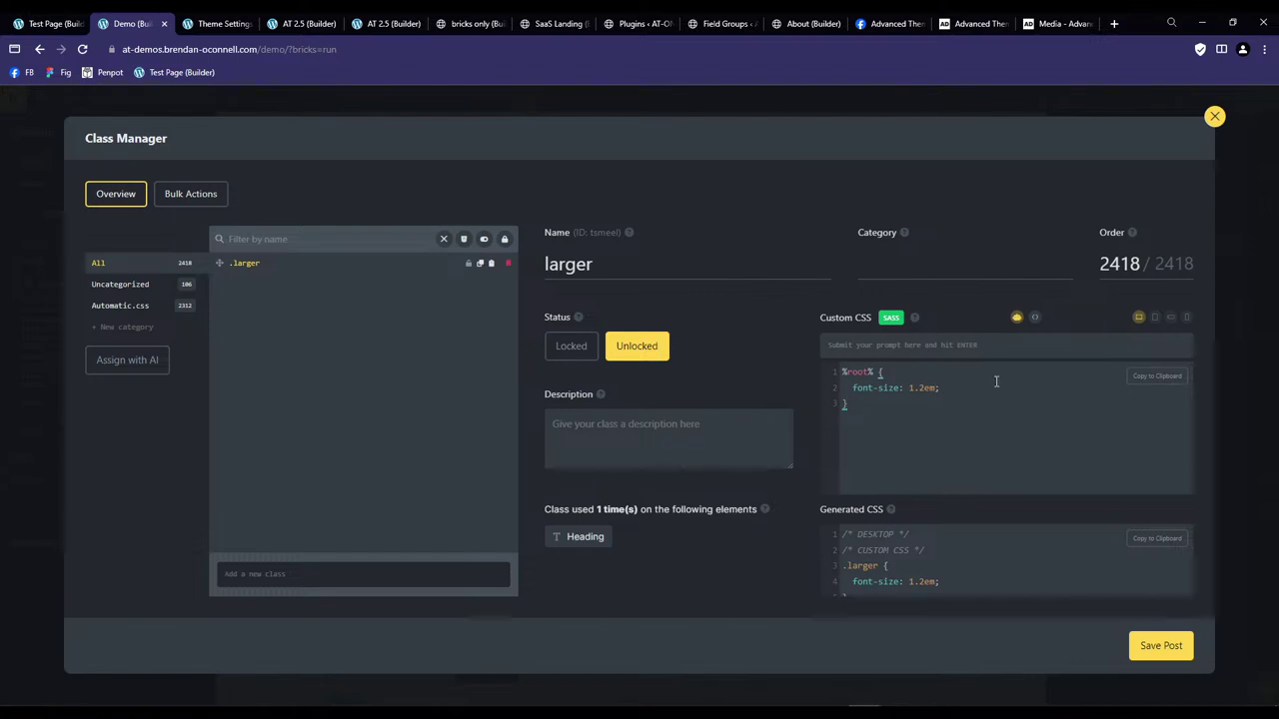
Set the larger class's font-size to "larger", save the post and close the class manager.
{"action": "left_click_drag", "start_coordinate": [936, 389], "coordinate": [911, 388]}
{"action": "type", "text": "larger"}
{"action": "key", "text": "ctrl+s"}
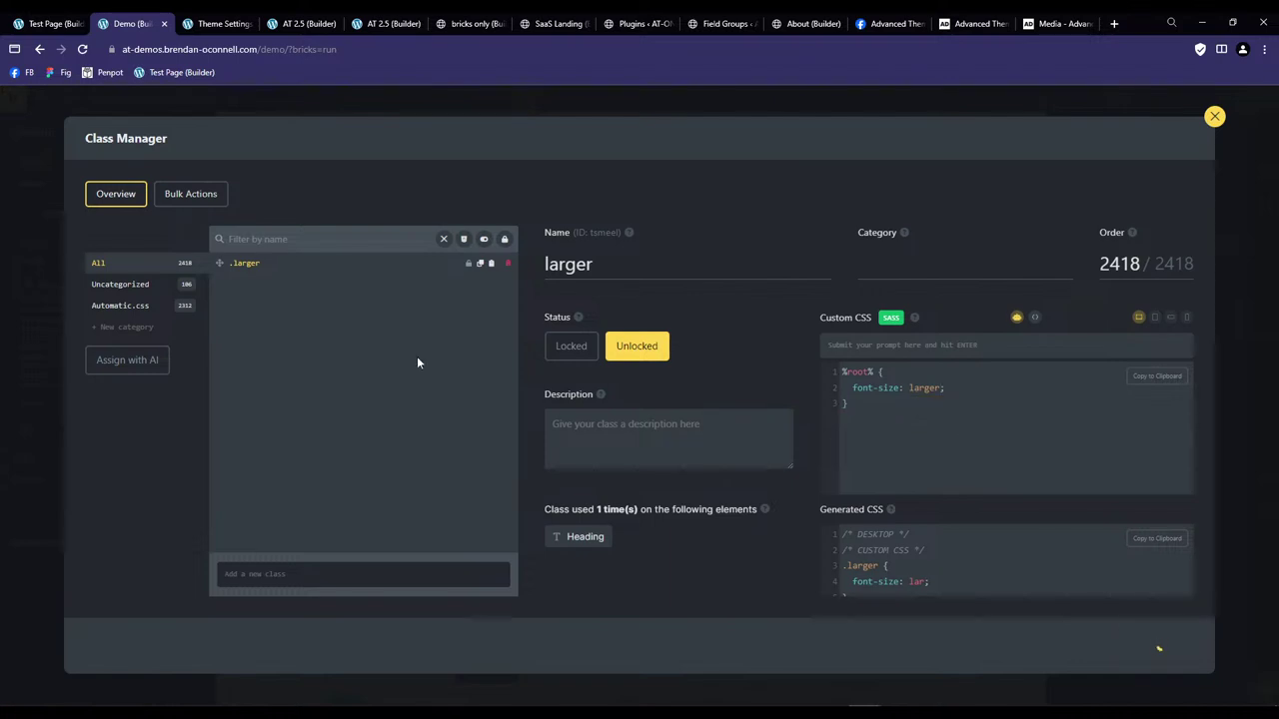
{"action": "left_click", "coordinate": [1214, 116]}
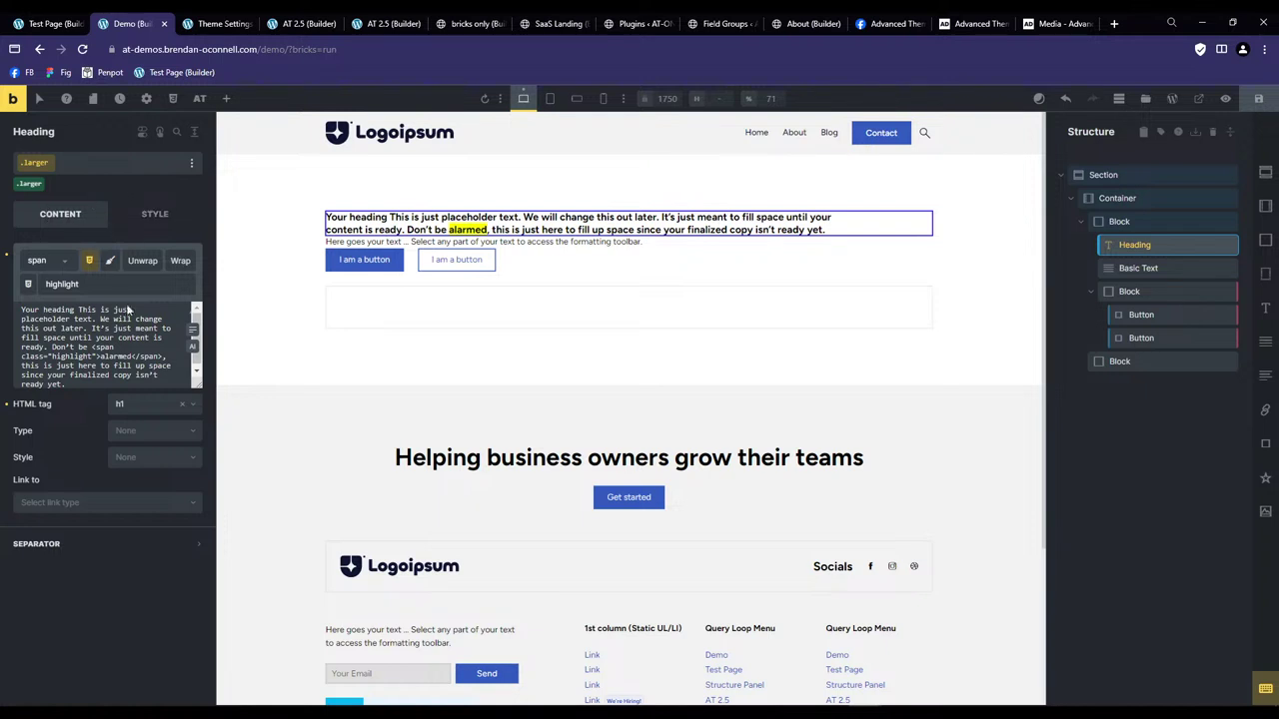
Remove the larger class from the Heading and add more placeholder text to the Basic Text element.
{"action": "left_click", "coordinate": [43, 182]}
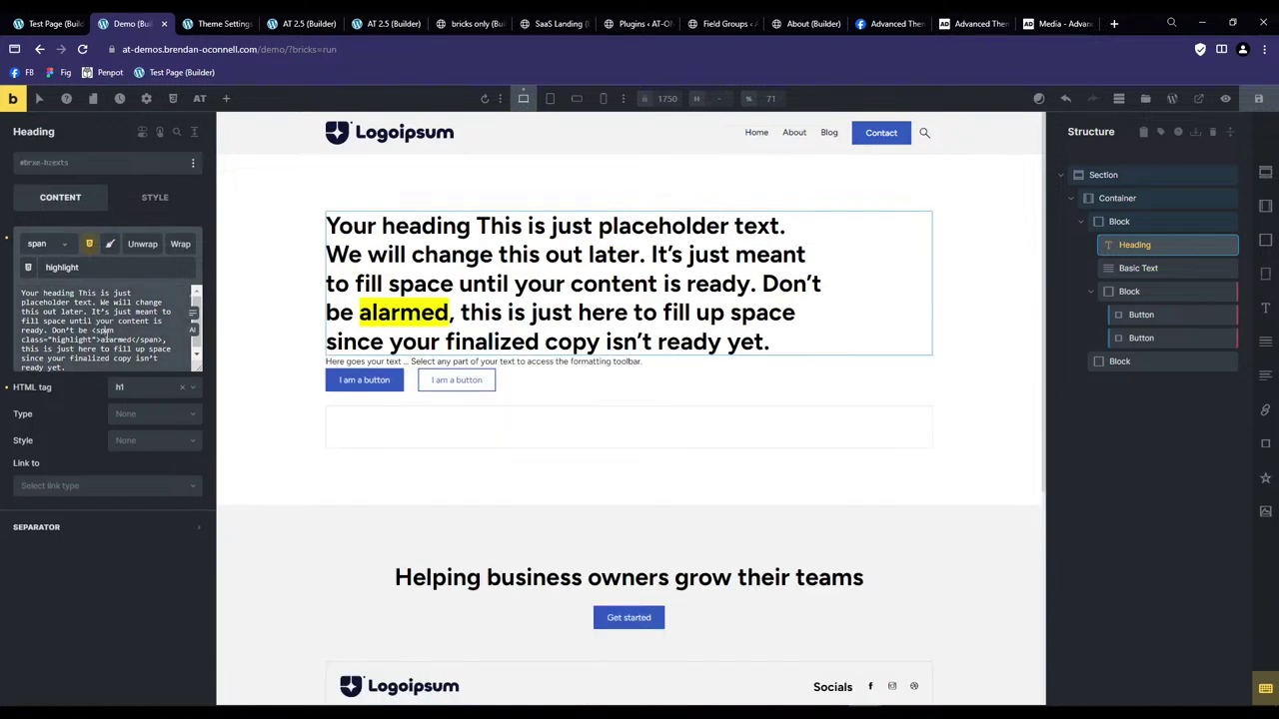
{"action": "left_click", "coordinate": [560, 362]}
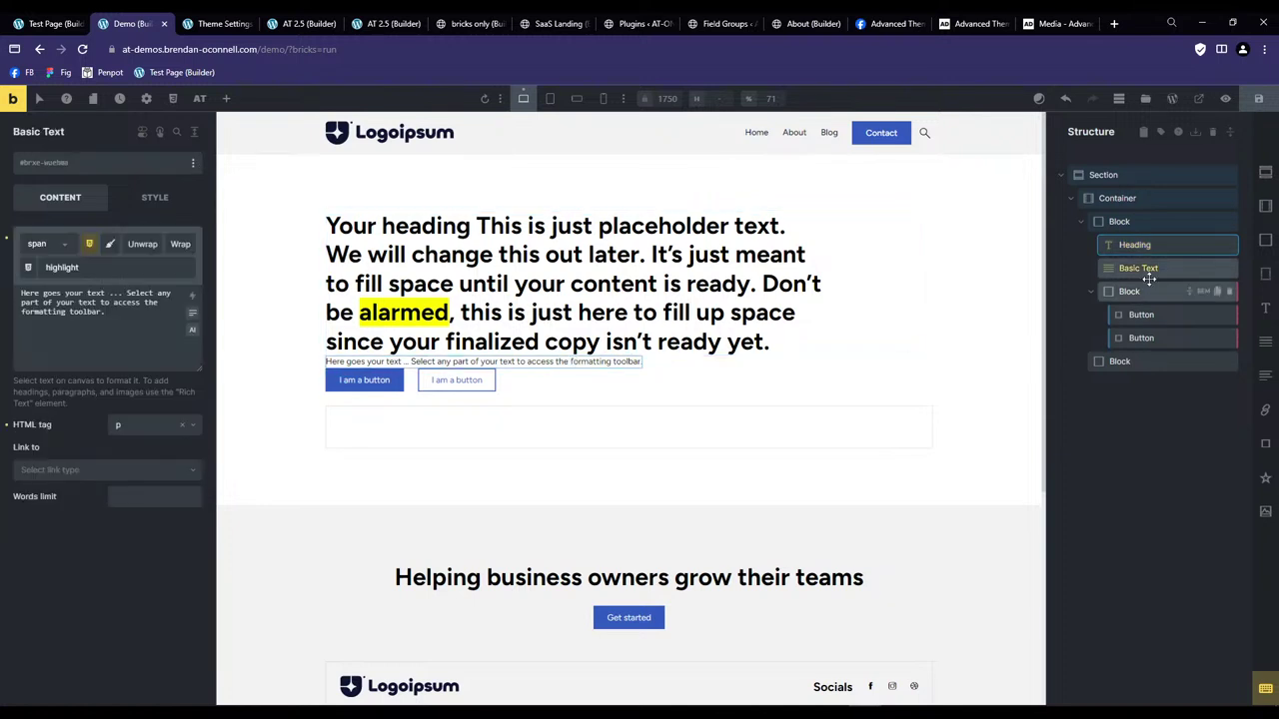
{"action": "left_click", "coordinate": [190, 315]}
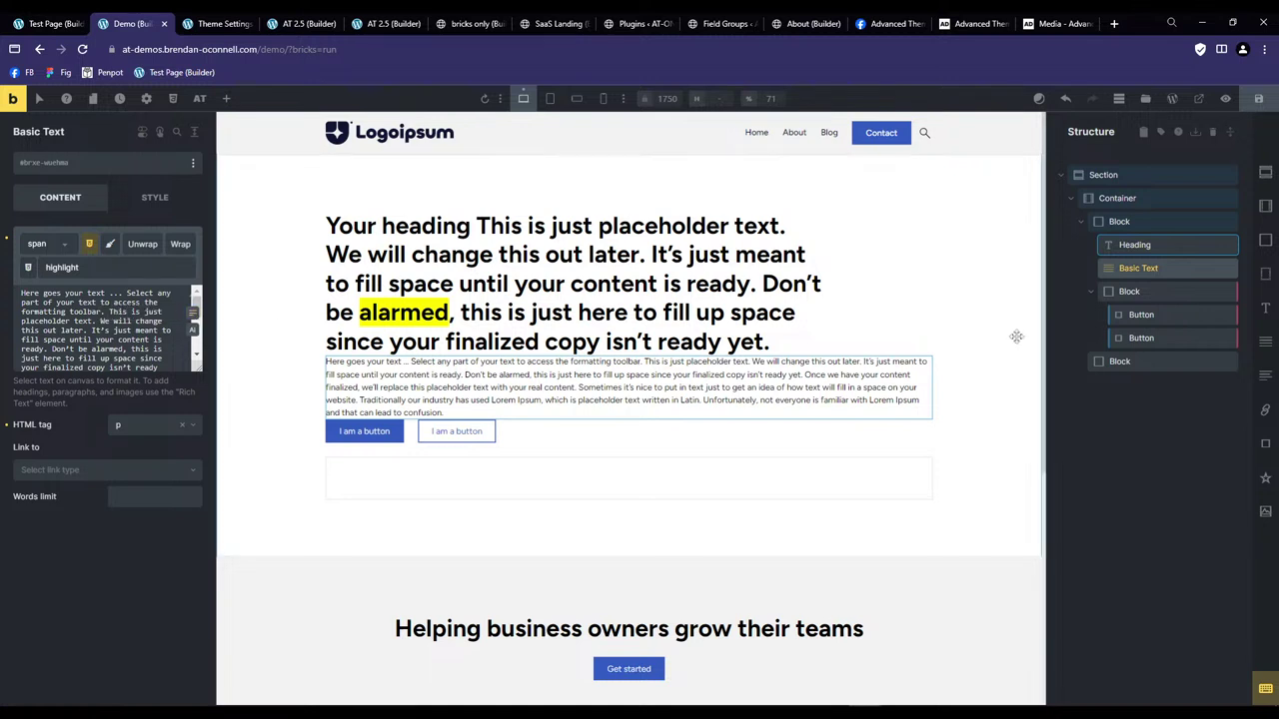
Wrap "Sometimes it's nice" in the Basic Text in a span with the class "larger" and unwrap it again.
{"action": "scroll", "coordinate": [97, 329], "scroll_direction": "down", "scroll_amount": 3}
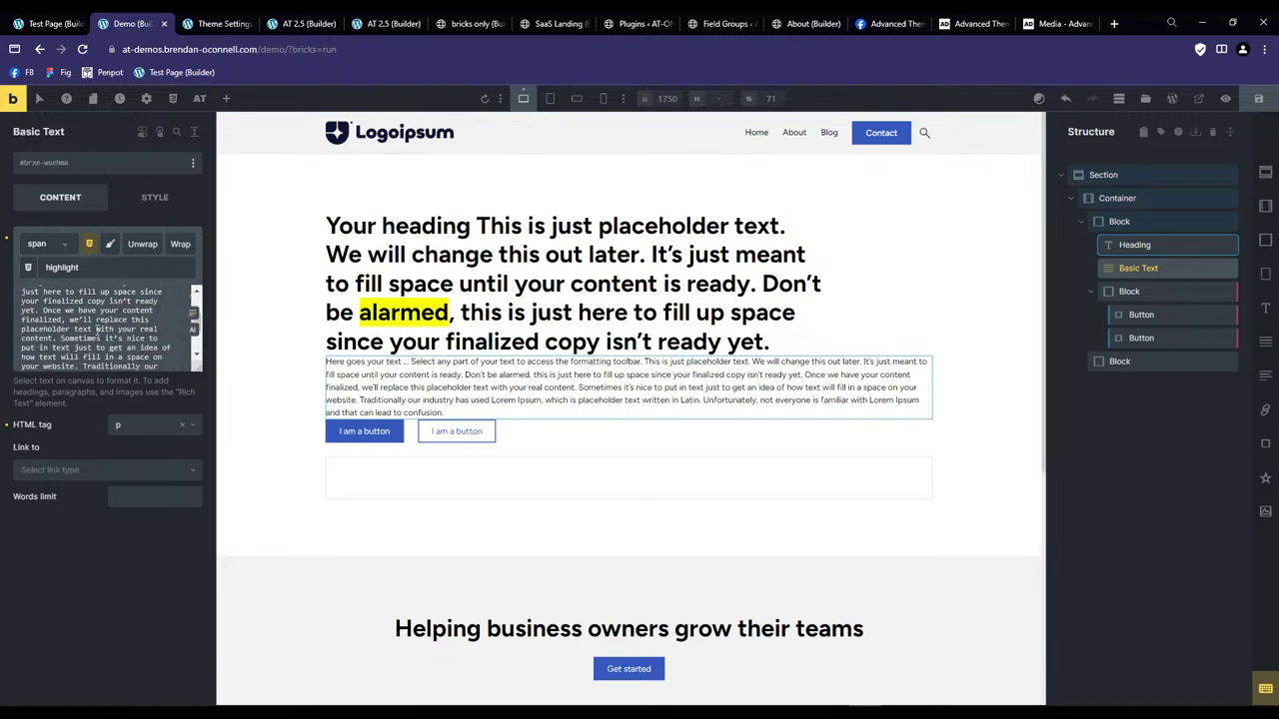
{"action": "double_click", "coordinate": [75, 266]}
{"action": "type", "text": "larger"}
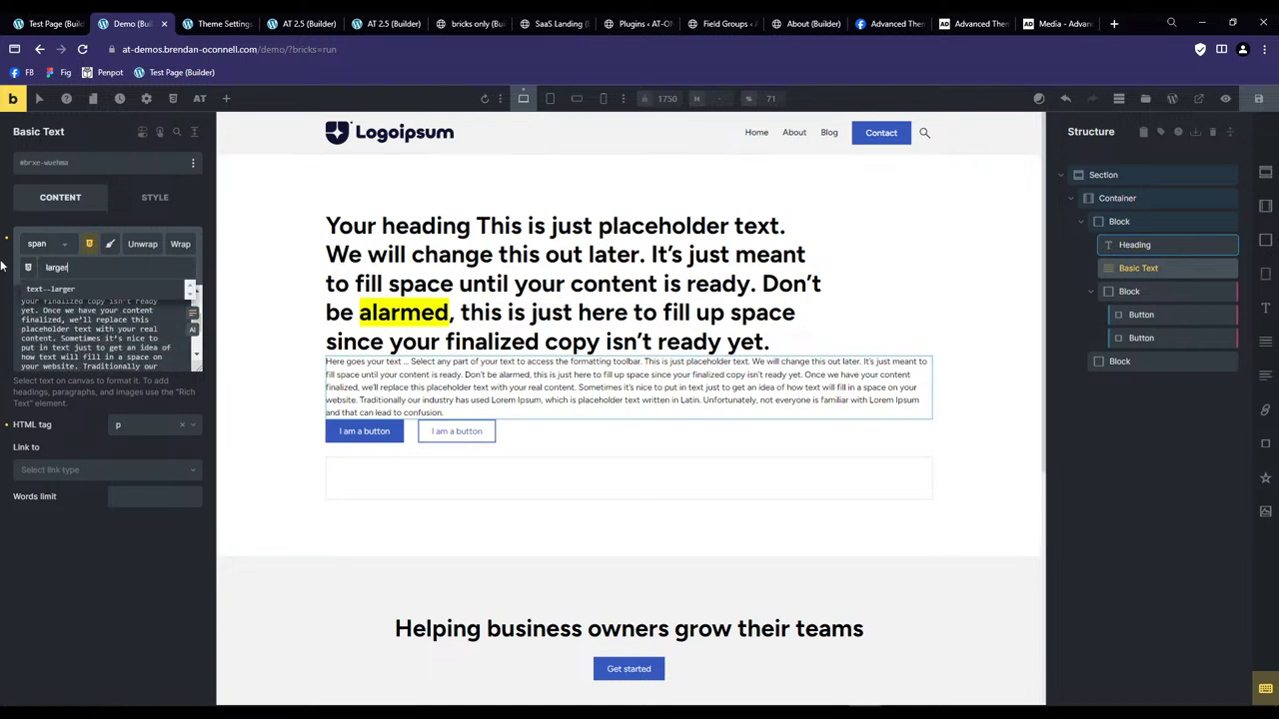
{"action": "left_click", "coordinate": [108, 347]}
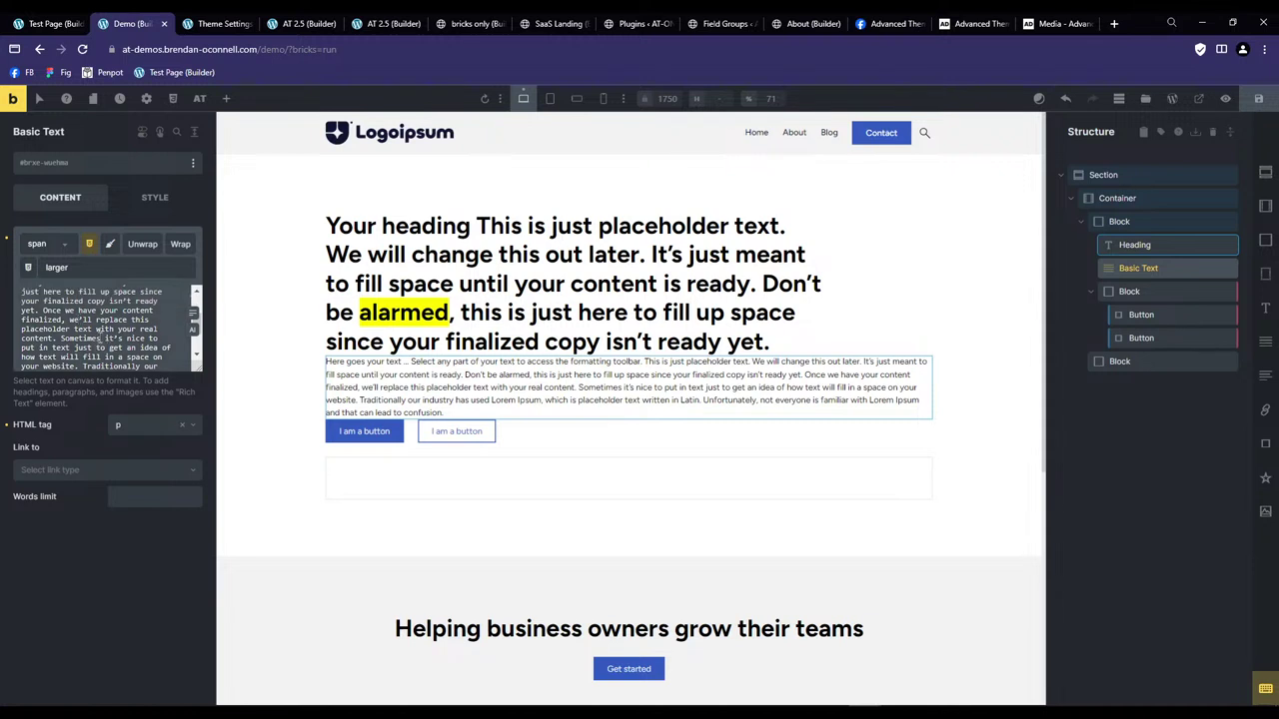
{"action": "left_click_drag", "start_coordinate": [102, 339], "coordinate": [146, 339]}
{"action": "key", "text": "shift+Left"}
{"action": "key", "text": "shift+Left"}
{"action": "key", "text": "shift+Left"}
{"action": "key", "text": "shift+Left"}
{"action": "left_click", "coordinate": [182, 250]}
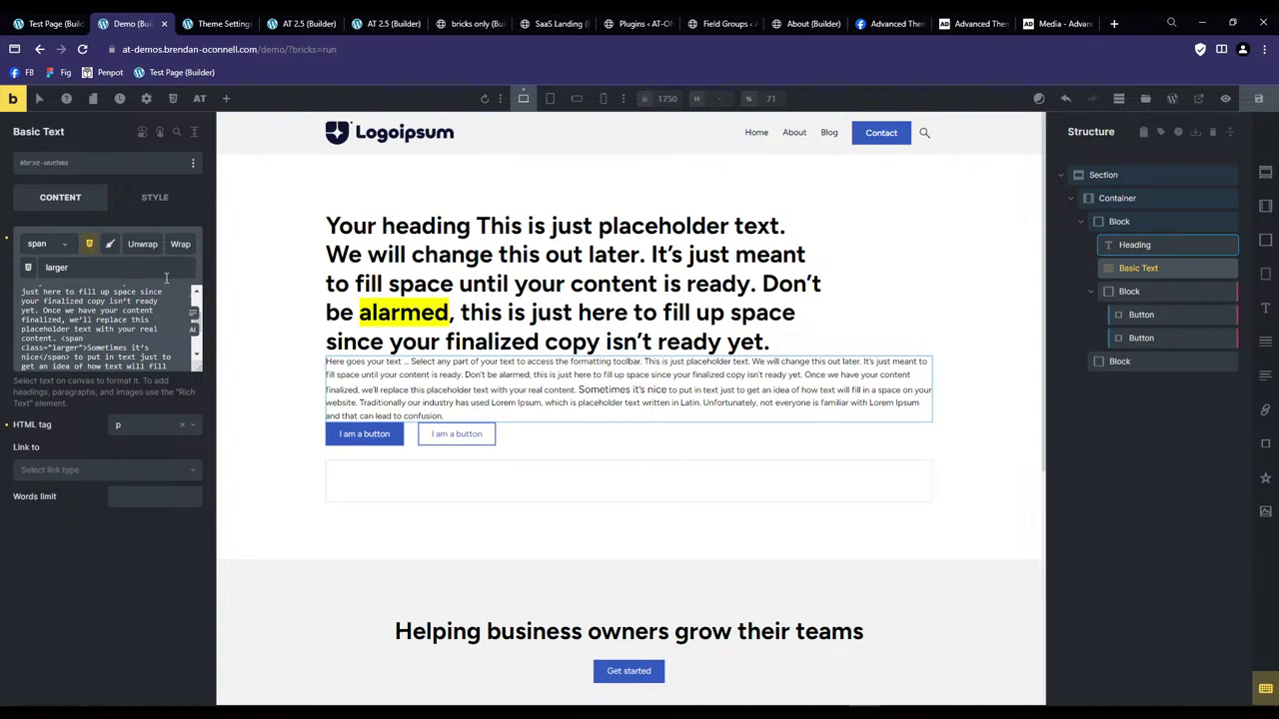
{"action": "left_click", "coordinate": [142, 244]}
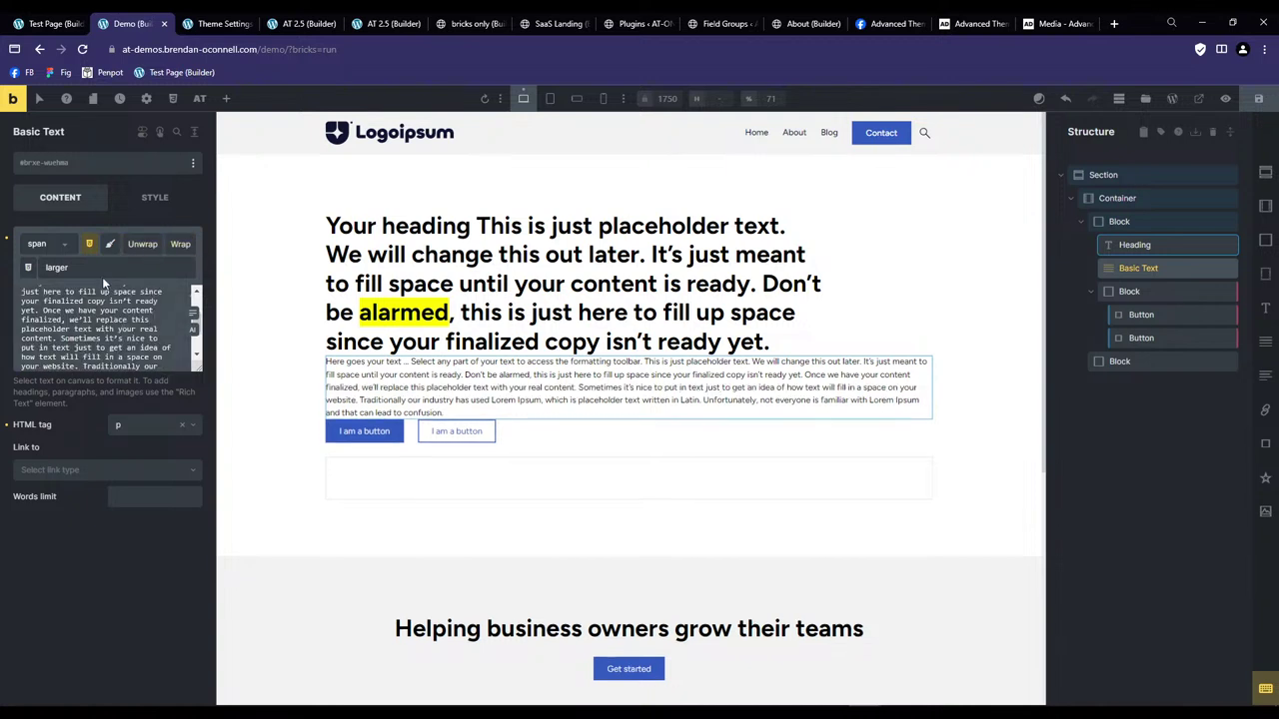
Wrap "Sometimes it's nice" in the Basic Text in a span with the class "highlight" and save the page.
{"action": "left_click_drag", "start_coordinate": [100, 267], "coordinate": [5, 268]}
{"action": "type", "text": "highlight"}
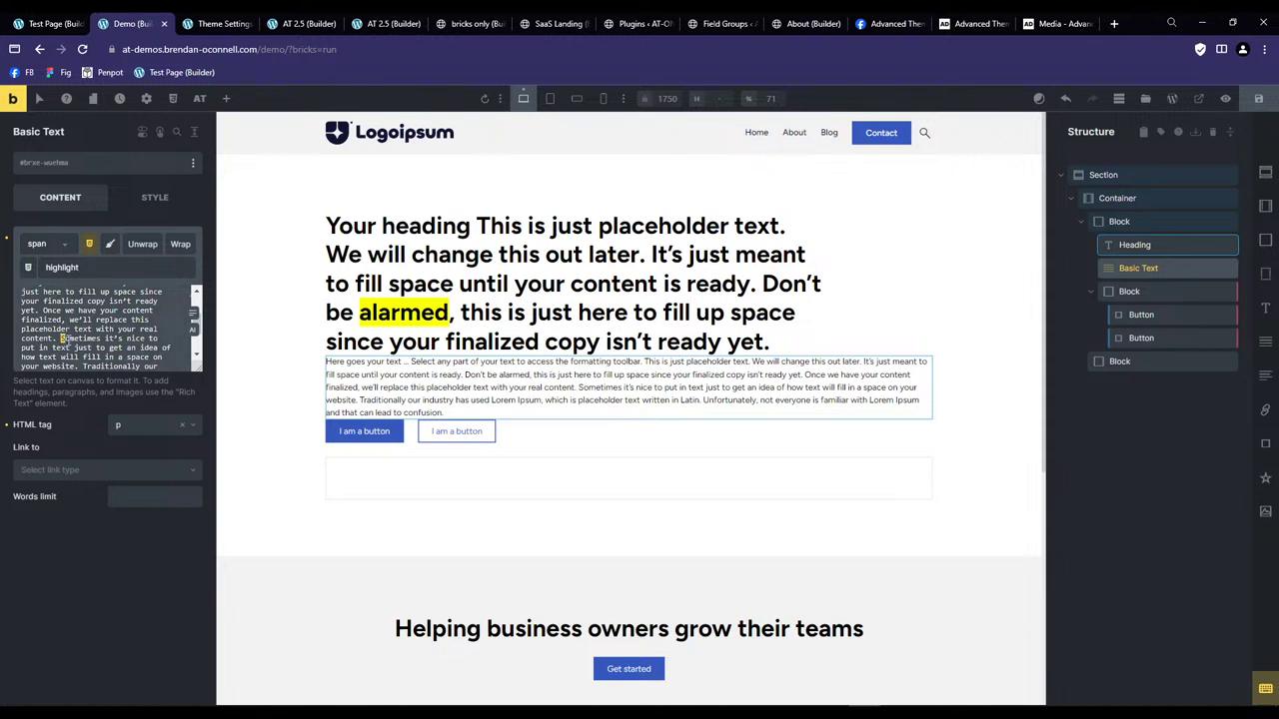
{"action": "left_click_drag", "start_coordinate": [61, 338], "coordinate": [146, 339]}
{"action": "left_click", "coordinate": [178, 244]}
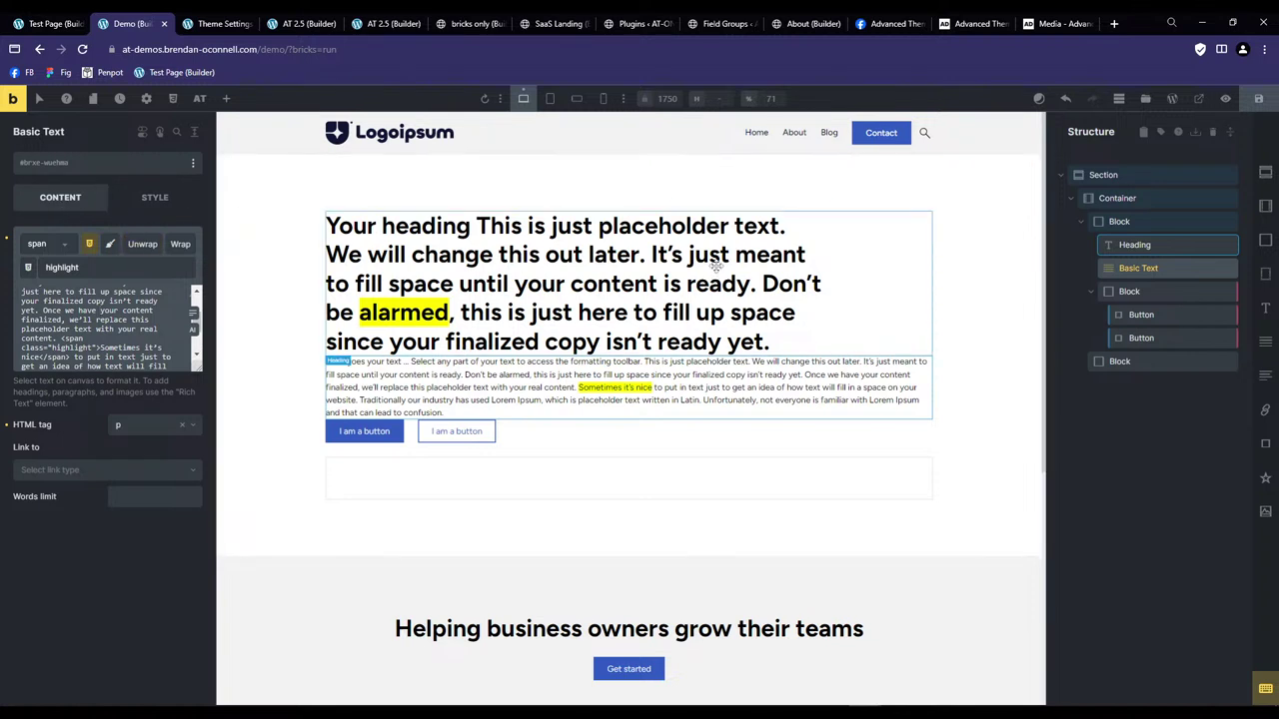
{"action": "left_click", "coordinate": [1255, 102]}
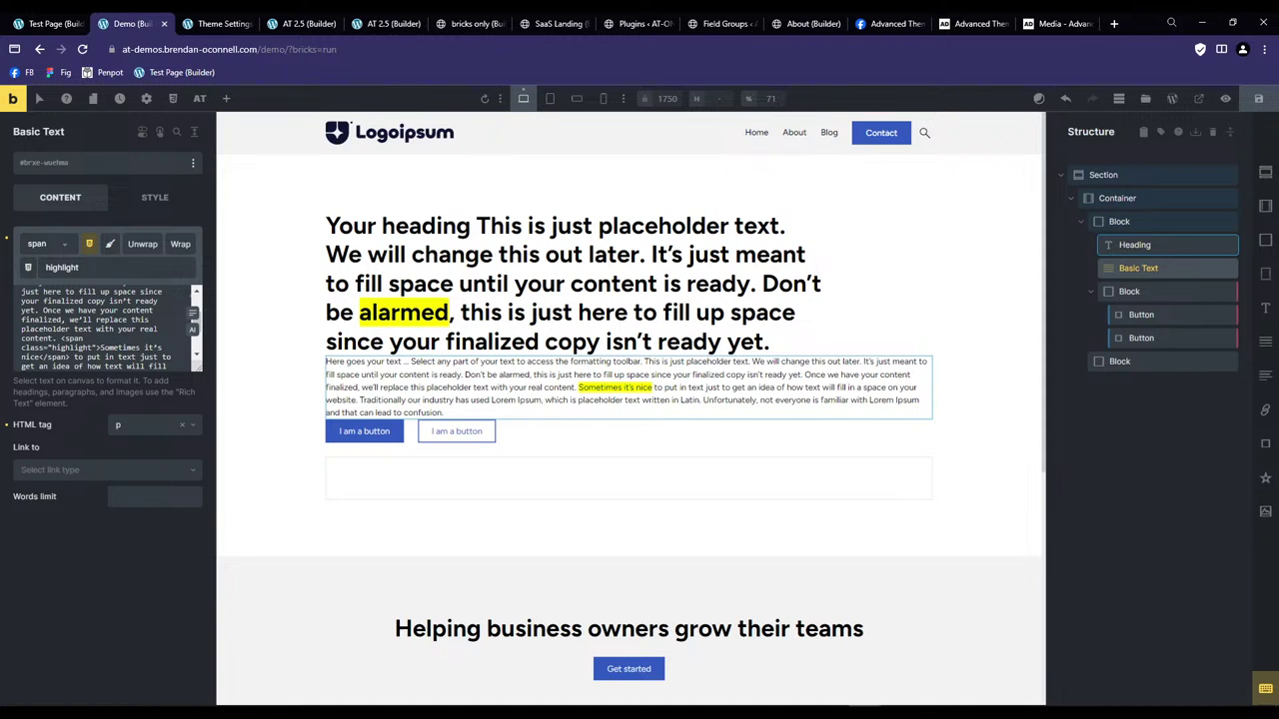
Set the display of the Container holding both blocks to grid.
{"action": "left_click", "coordinate": [1132, 217]}
{"action": "left_click", "coordinate": [1117, 198]}
{"action": "left_click", "coordinate": [160, 295]}
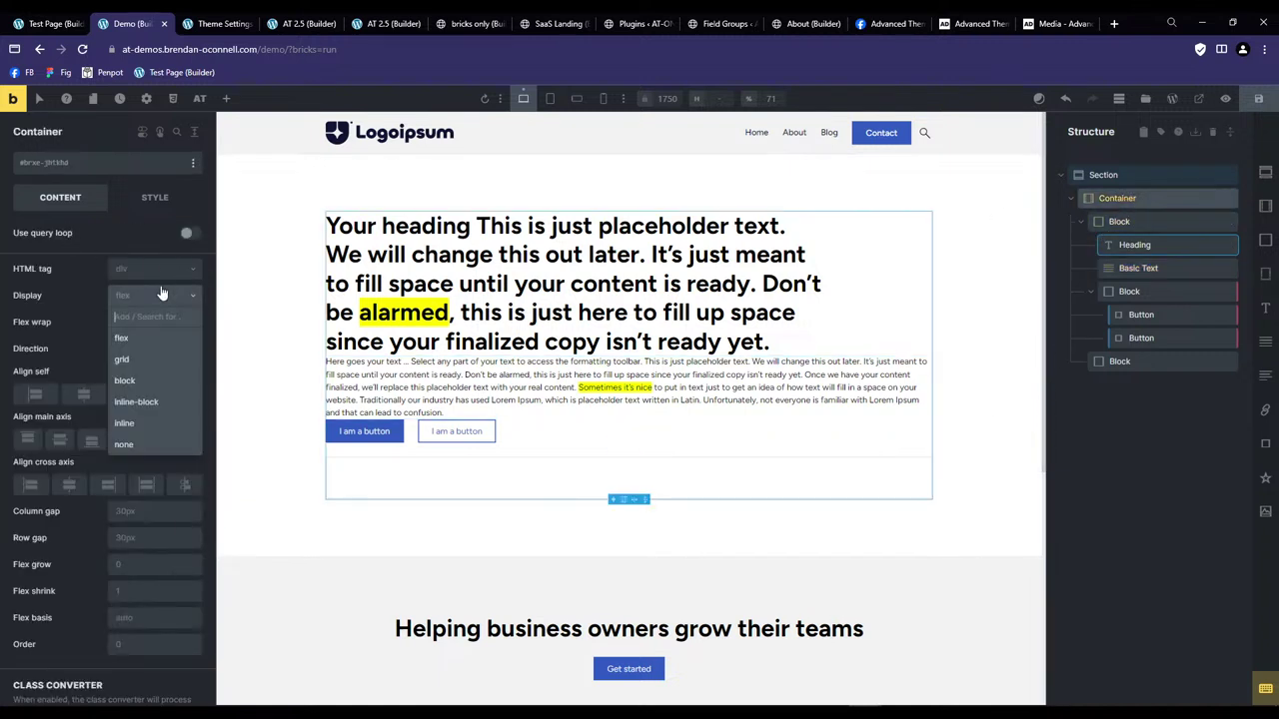
{"action": "left_click", "coordinate": [138, 361]}
Try a five-column, four-row Grid Builder layout with block 1 spanning 2 by 3 cells and block 2 spanning 2 by 2, and close without applying.
{"action": "left_click", "coordinate": [207, 320]}
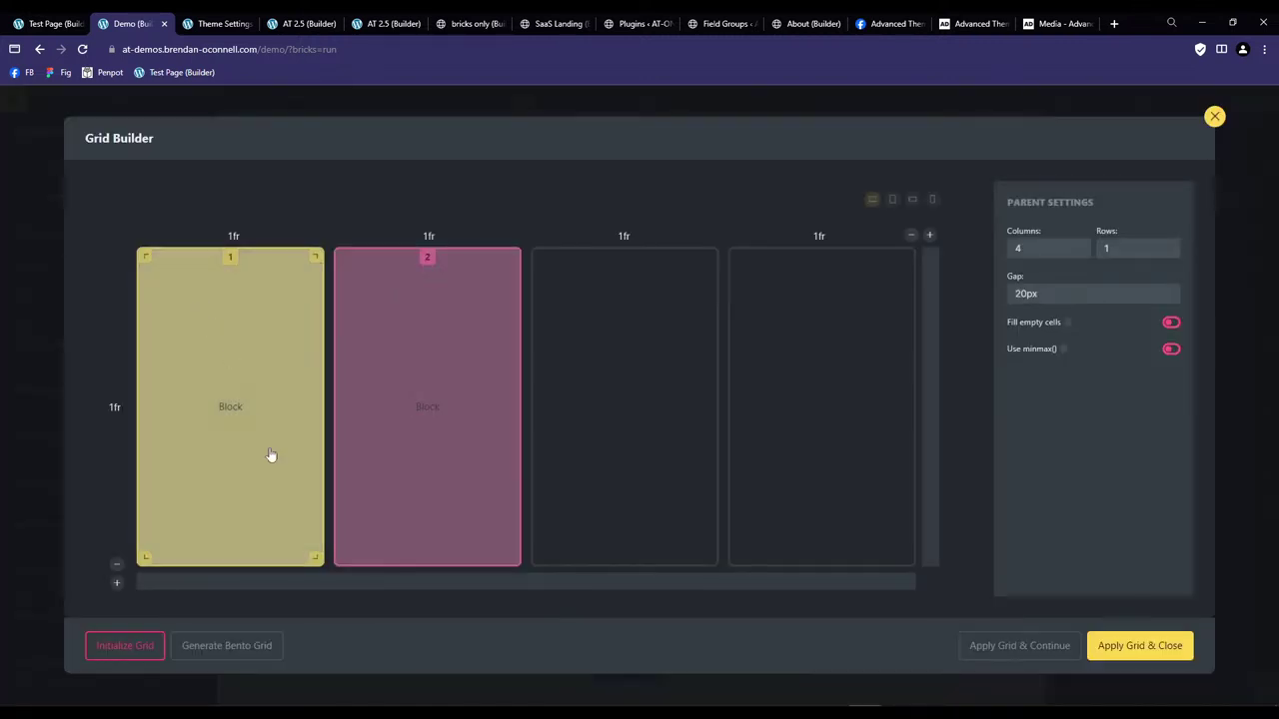
{"action": "left_click", "coordinate": [116, 582]}
{"action": "left_click", "coordinate": [116, 582]}
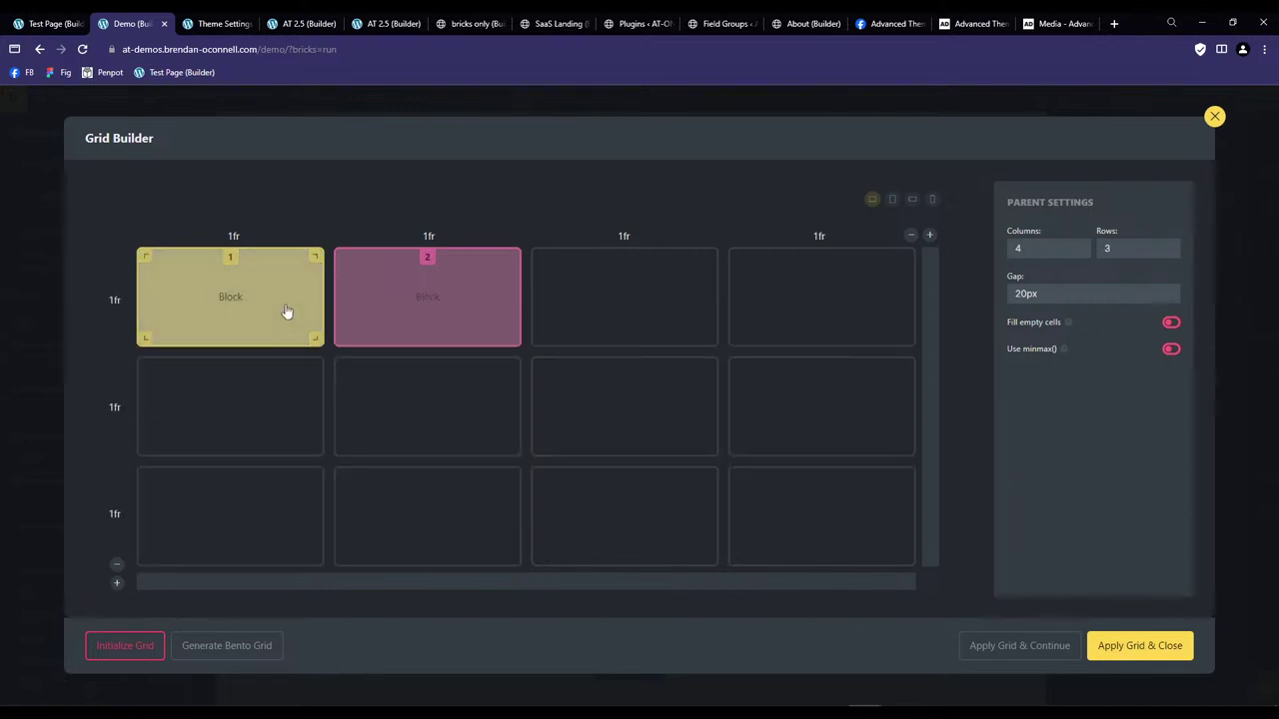
{"action": "left_click_drag", "start_coordinate": [269, 305], "coordinate": [570, 323]}
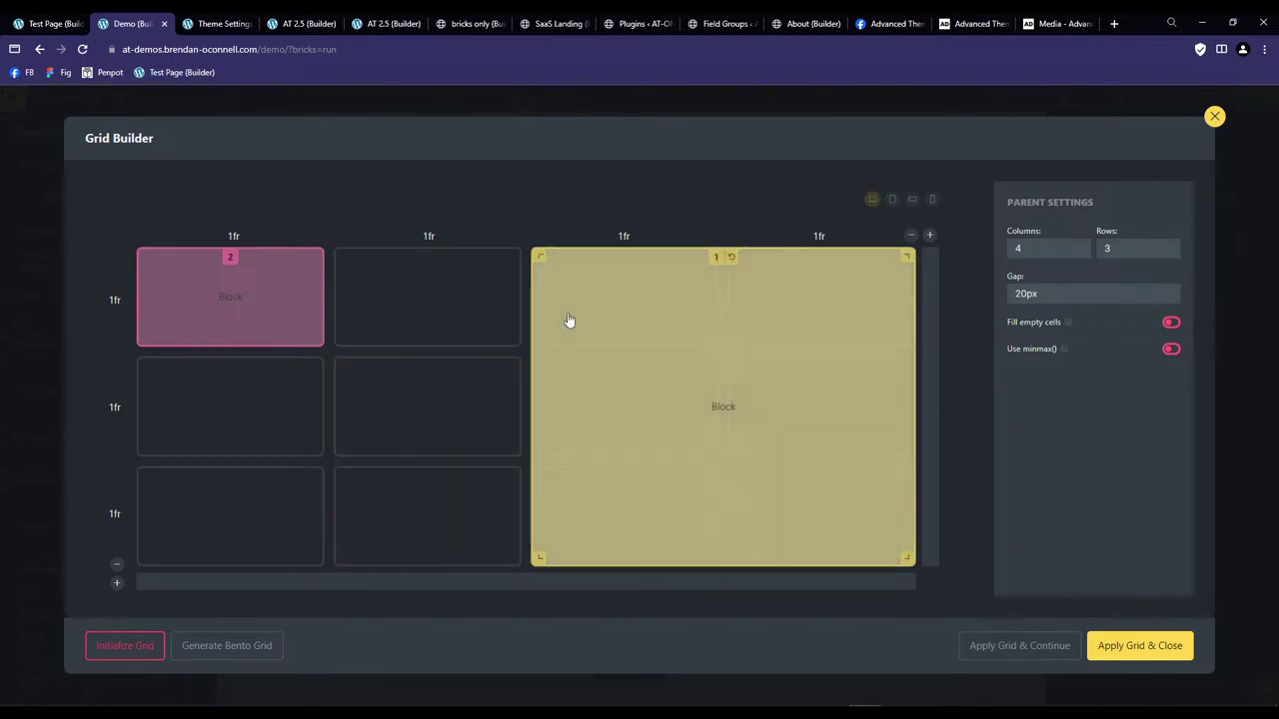
{"action": "left_click", "coordinate": [929, 235]}
{"action": "left_click", "coordinate": [115, 583]}
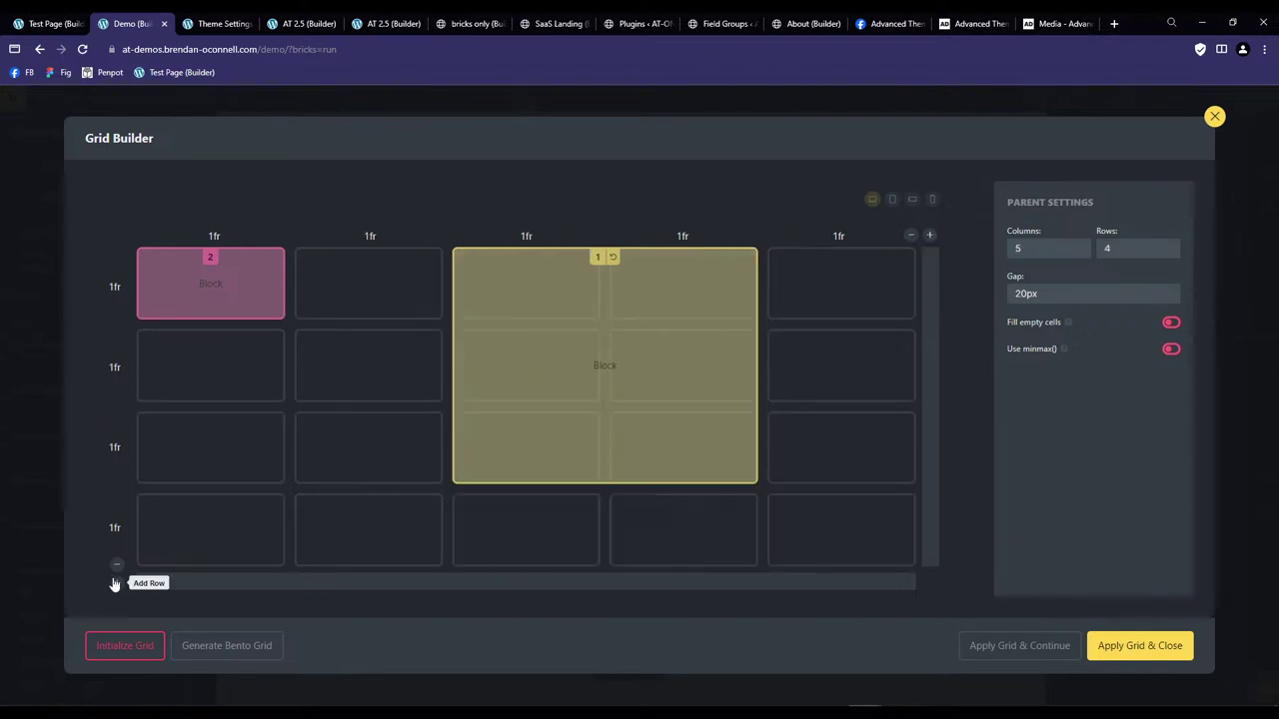
{"action": "left_click_drag", "start_coordinate": [620, 381], "coordinate": [710, 529]}
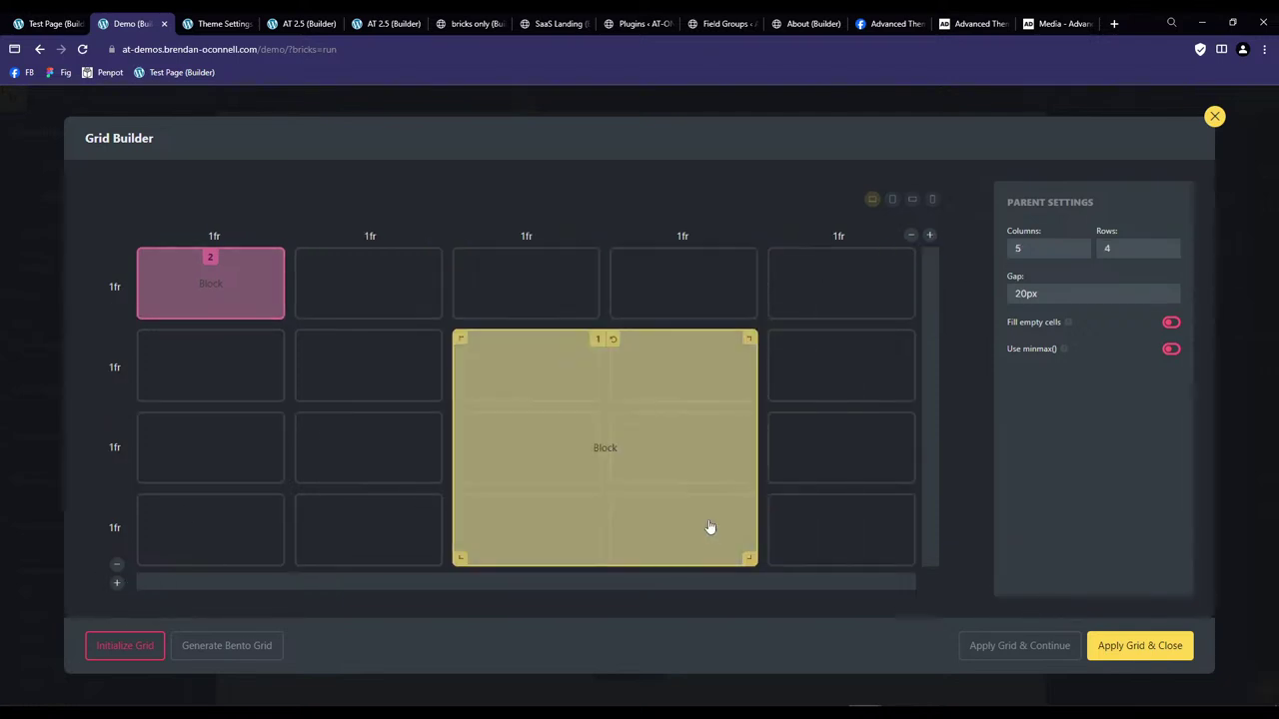
{"action": "left_click_drag", "start_coordinate": [266, 317], "coordinate": [436, 393]}
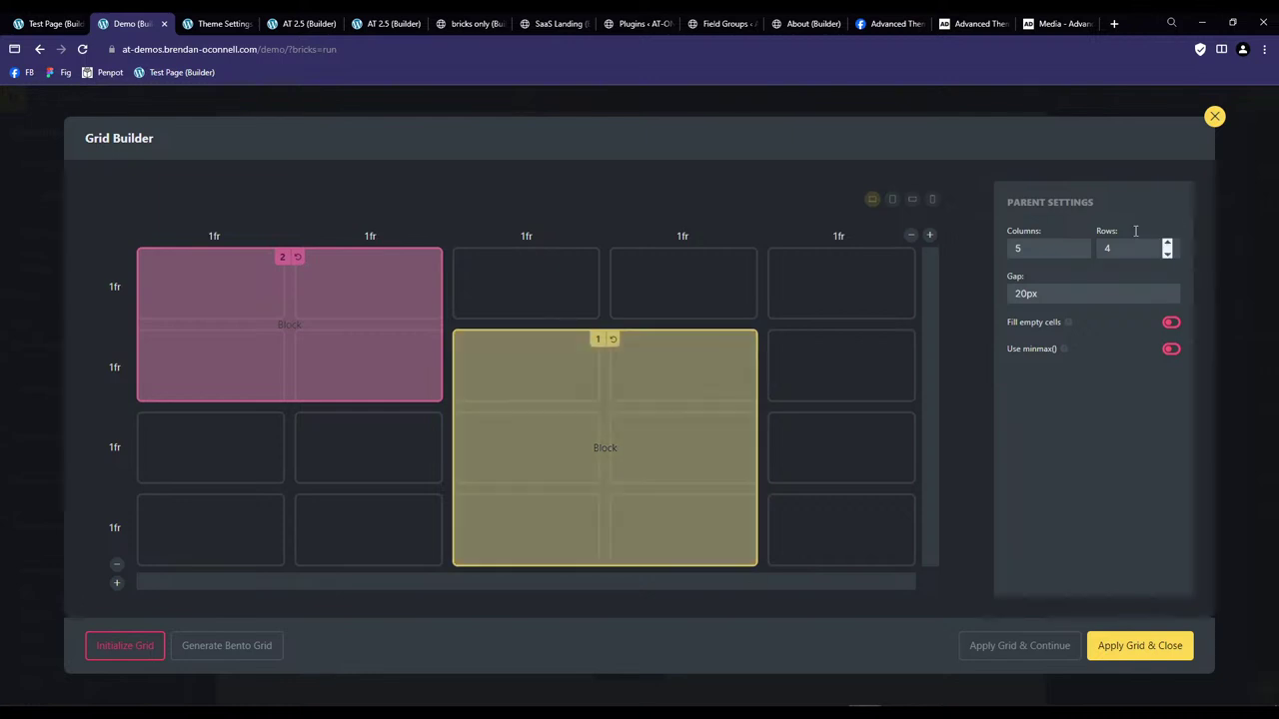
{"action": "left_click", "coordinate": [1213, 117]}
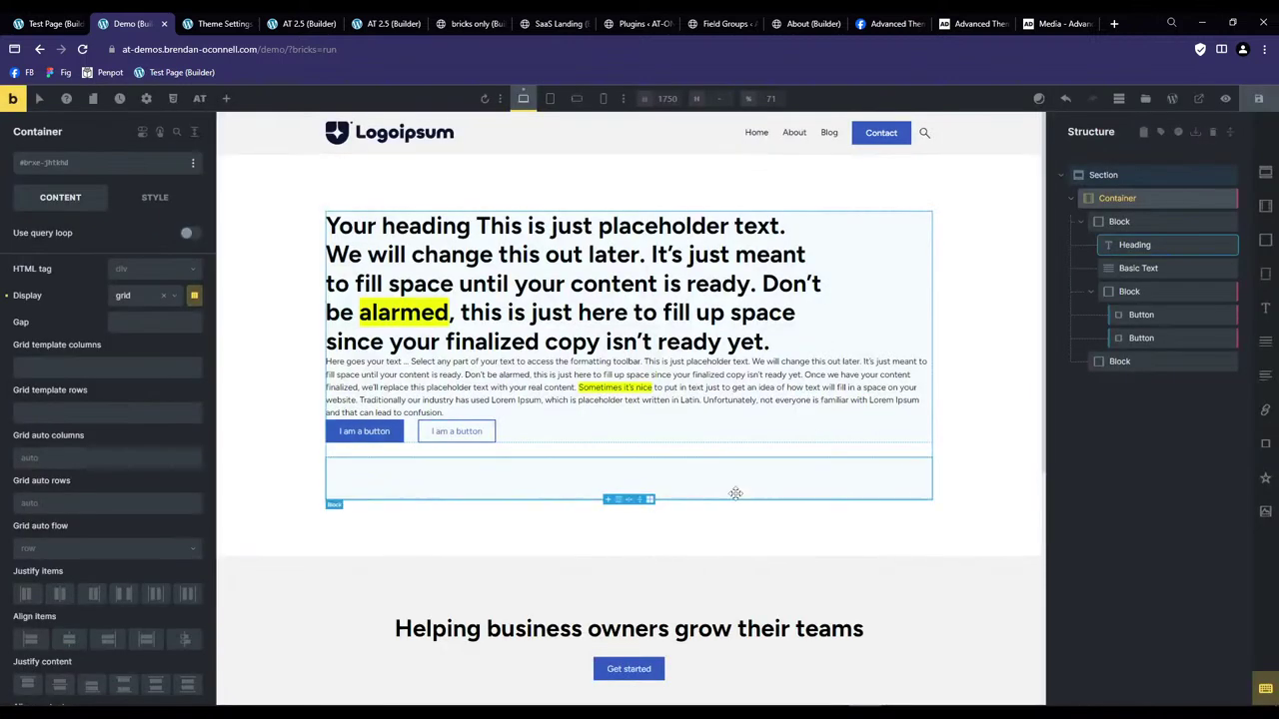
Create a new CSS class named "outlined" on the Basic Text element.
{"action": "left_click", "coordinate": [702, 388]}
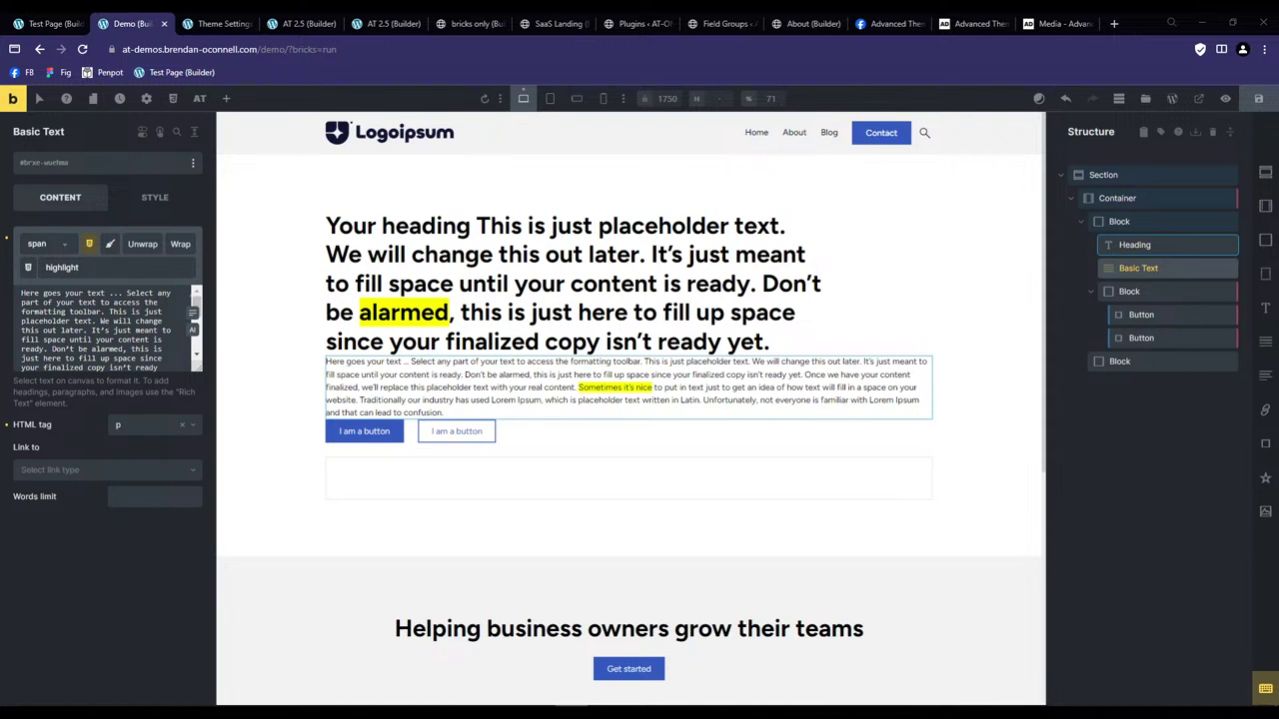
{"action": "left_click", "coordinate": [86, 165]}
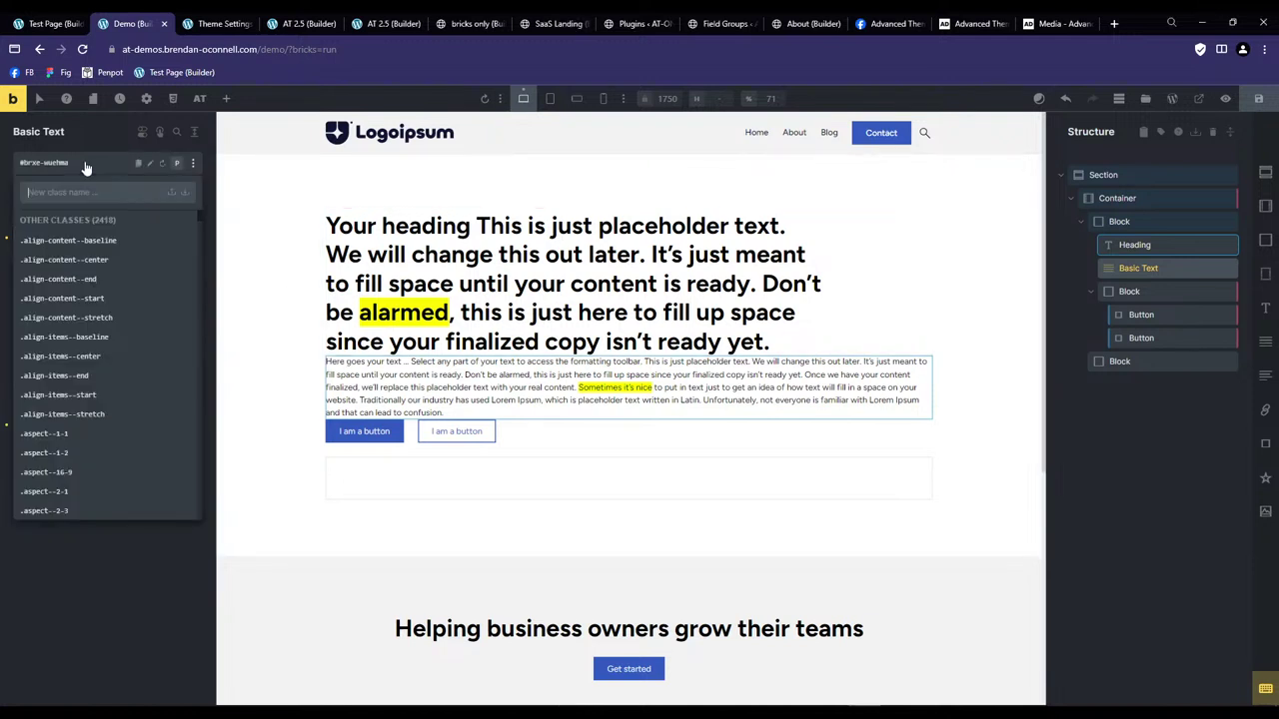
{"action": "type", "text": "outlined"}
{"action": "key", "text": "Return"}
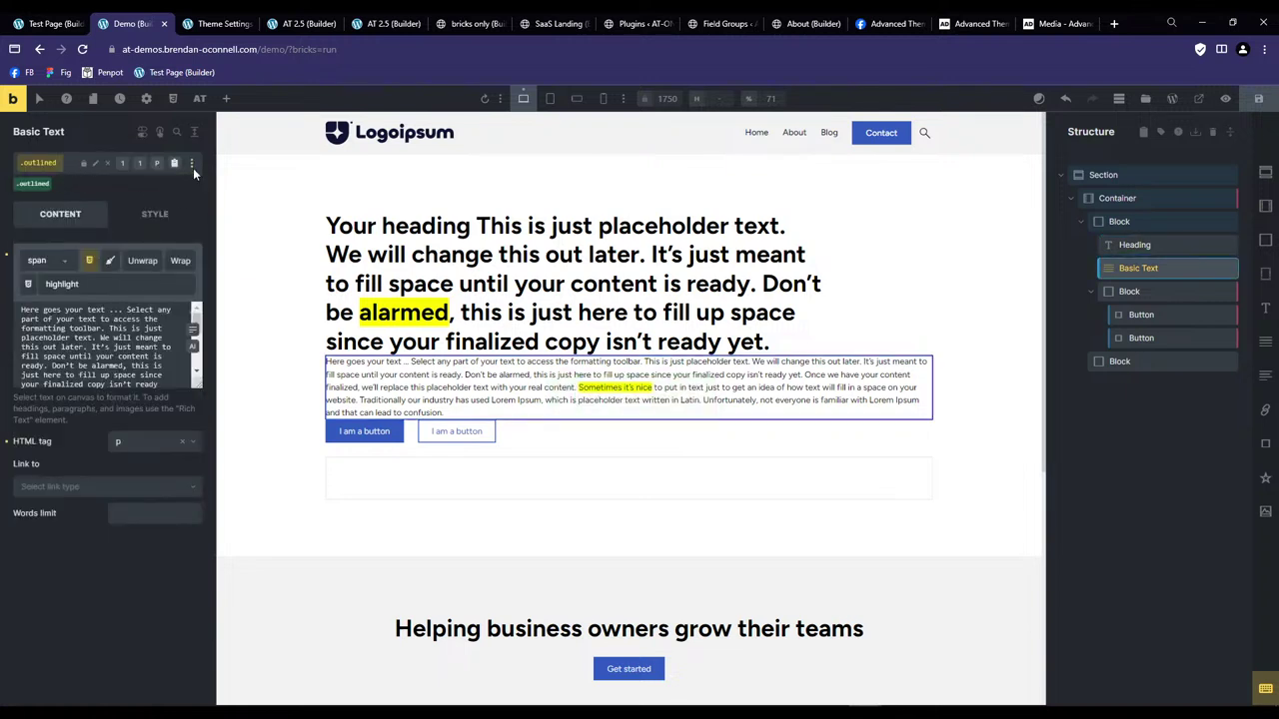
In the class manager, generate custom CSS for the outlined class with the AI prompt "make this text outlined".
{"action": "right_click", "coordinate": [1127, 268]}
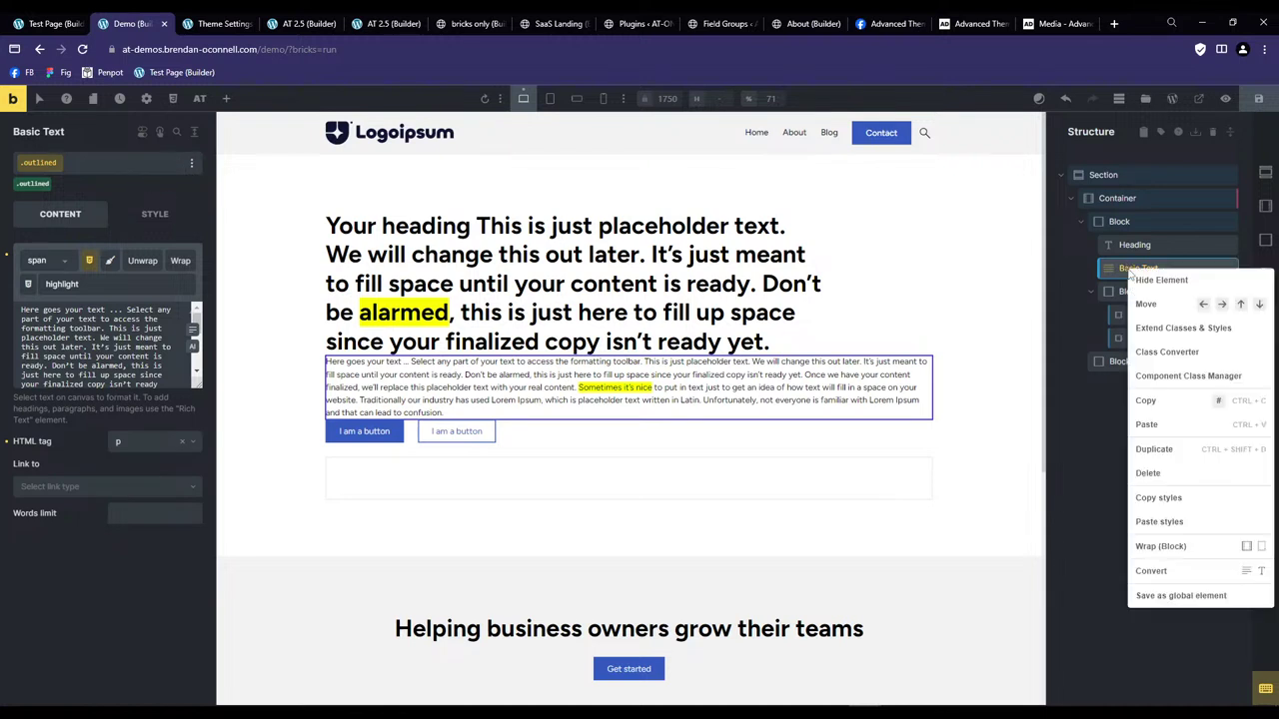
{"action": "left_click", "coordinate": [1177, 379]}
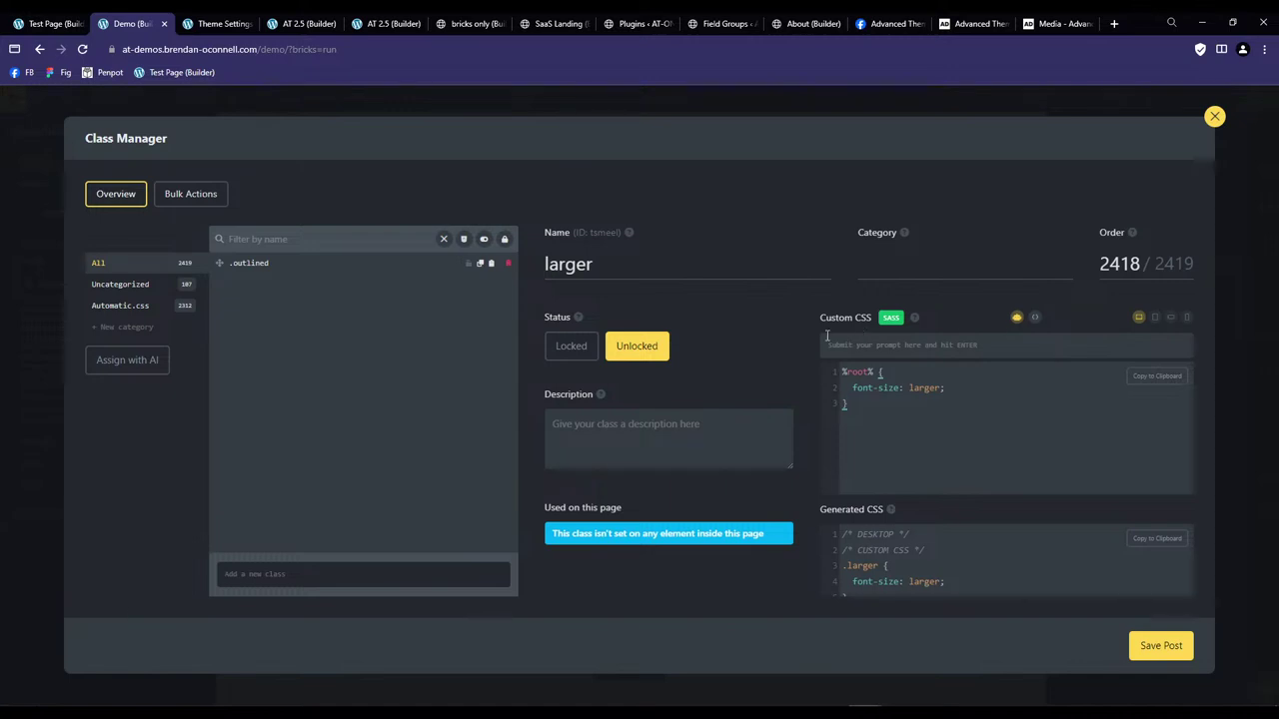
{"action": "left_click", "coordinate": [270, 264]}
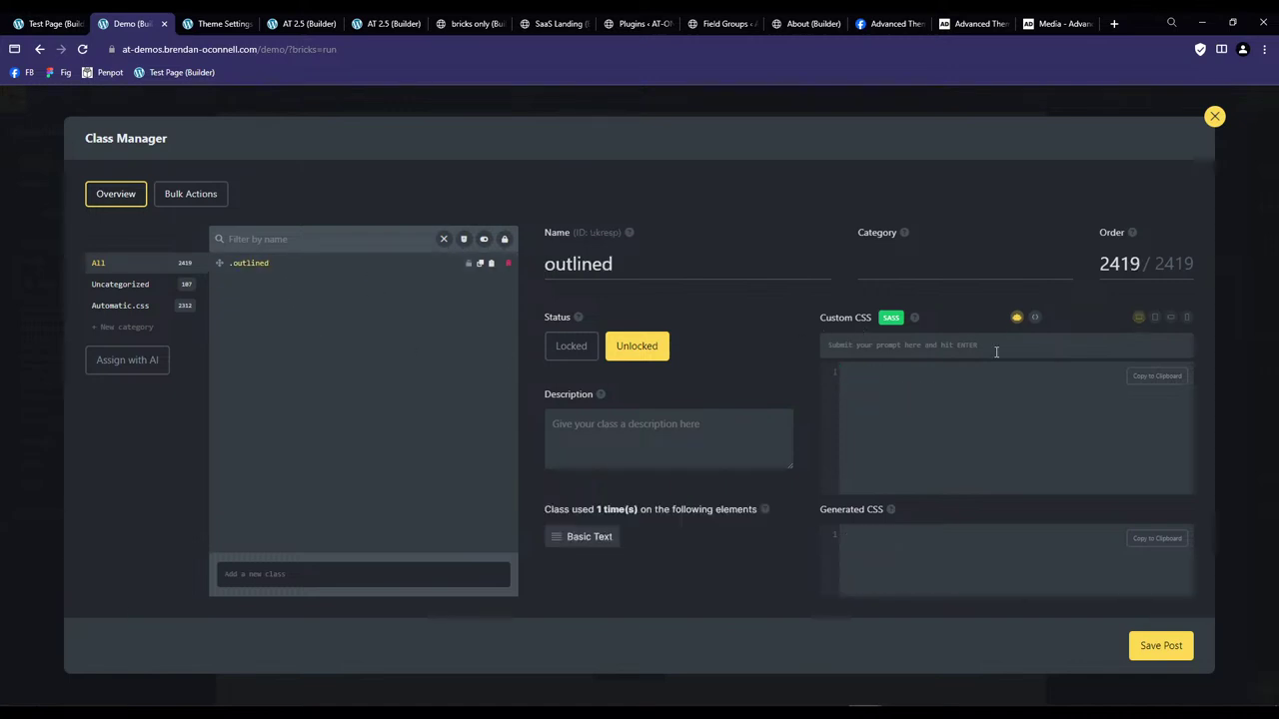
{"action": "type", "text": "make this text outlined"}
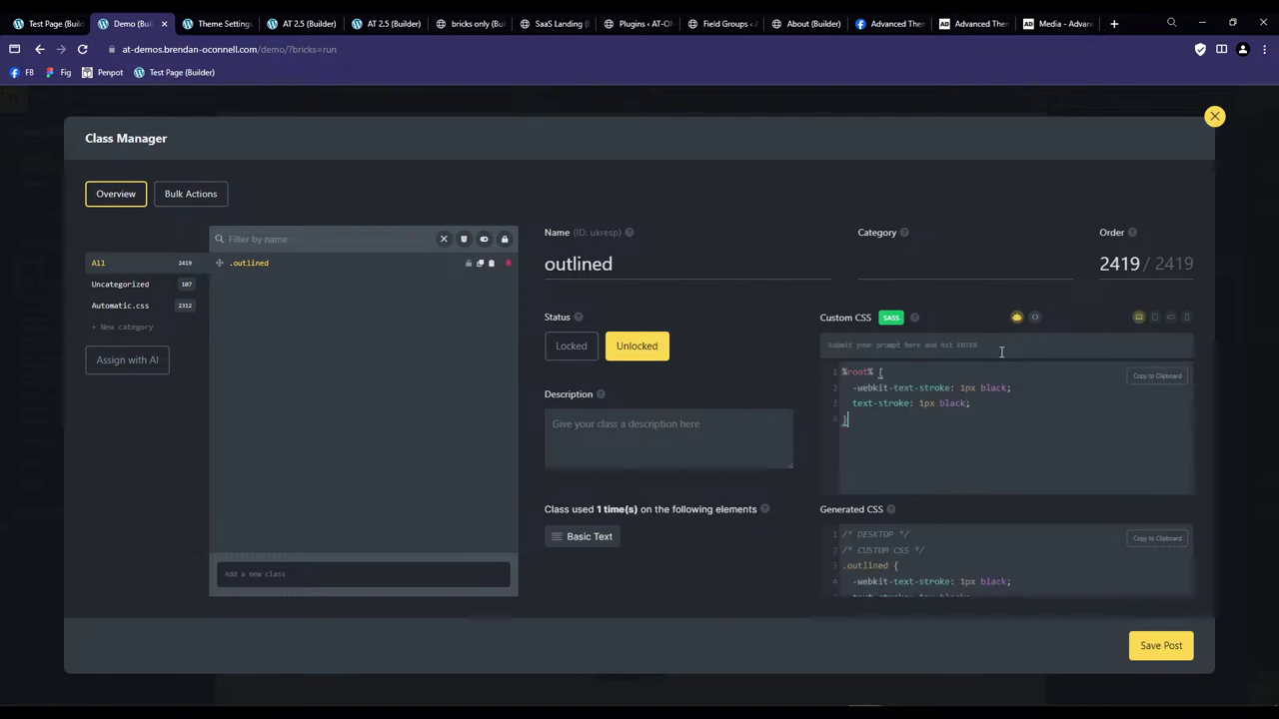
Review the outlined class's generated text-stroke rules, save the post and close the class manager.
{"action": "mouse_move", "coordinate": [1022, 394]}
{"action": "left_mouse_down"}
{"action": "mouse_move", "coordinate": [855, 389]}
{"action": "mouse_move", "coordinate": [992, 387]}
{"action": "left_mouse_up"}
{"action": "left_click", "coordinate": [873, 390]}
{"action": "left_click", "coordinate": [976, 392]}
{"action": "left_click", "coordinate": [1036, 462]}
{"action": "left_click", "coordinate": [1155, 646]}
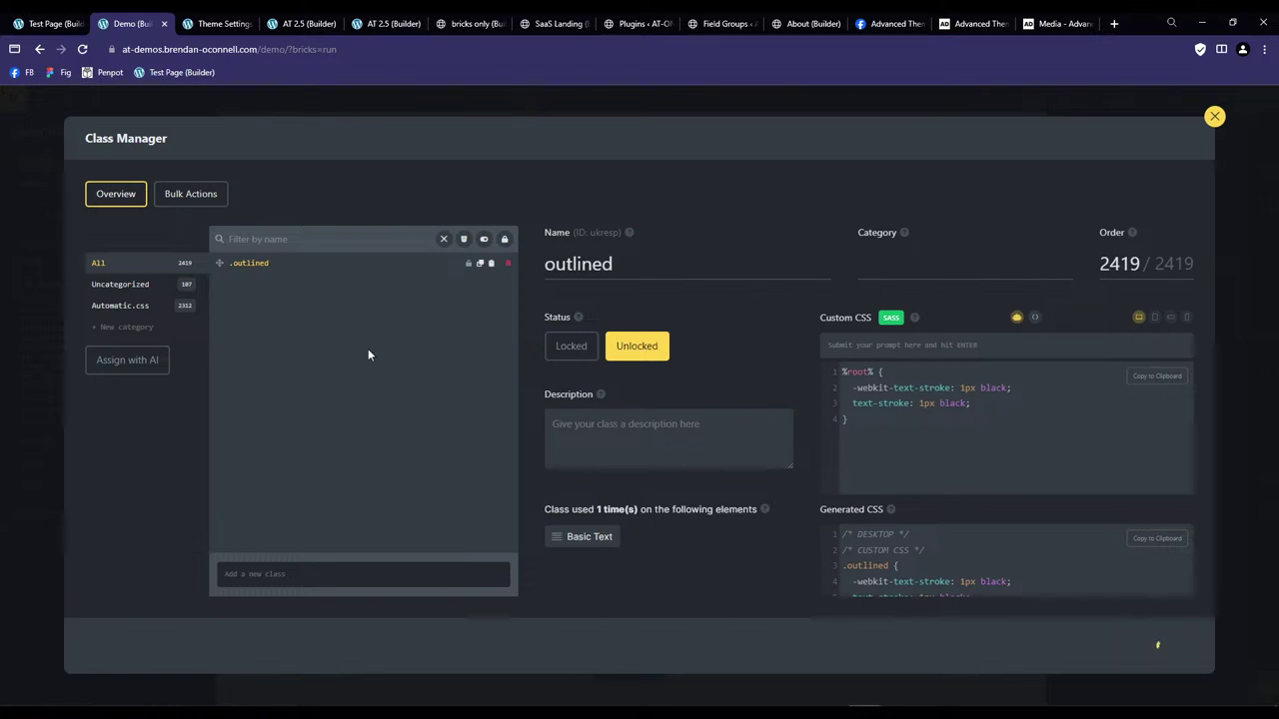
{"action": "left_click", "coordinate": [1214, 115]}
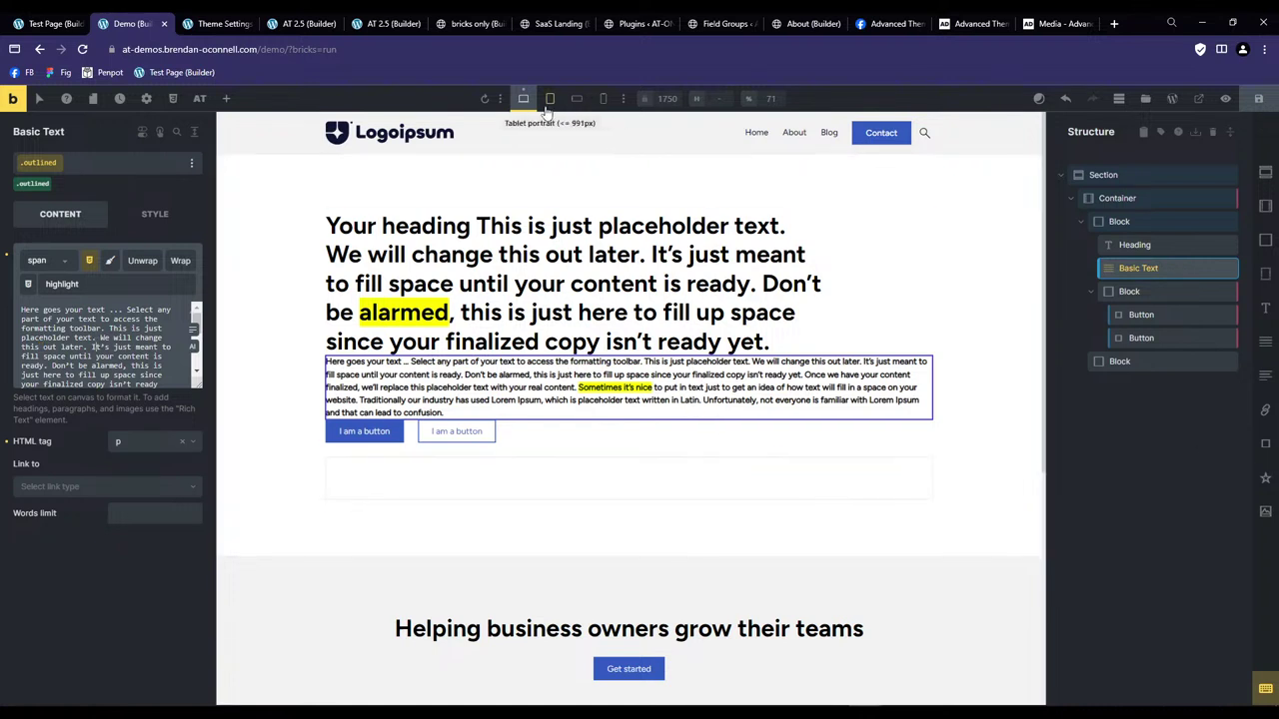
Open the breakpoint settings and narrow the canvas preview to a width of 1042.
{"action": "left_click", "coordinate": [503, 98]}
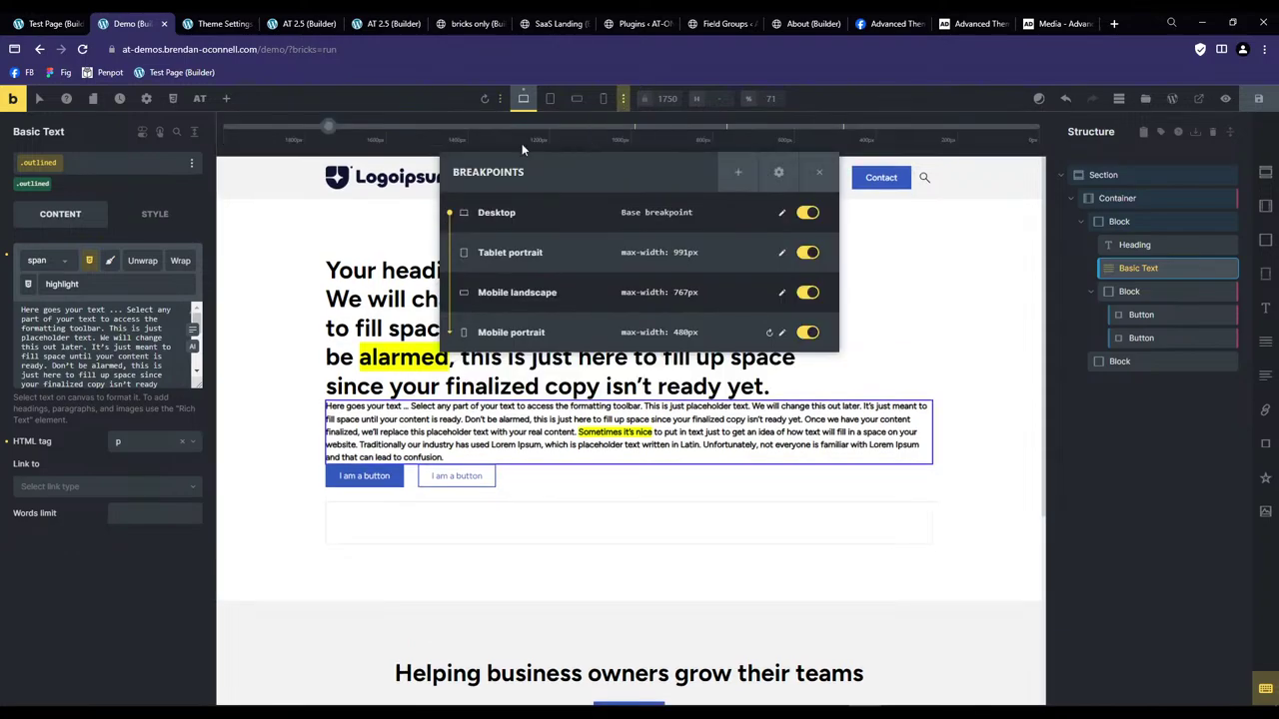
{"action": "left_click_drag", "start_coordinate": [330, 133], "coordinate": [614, 131]}
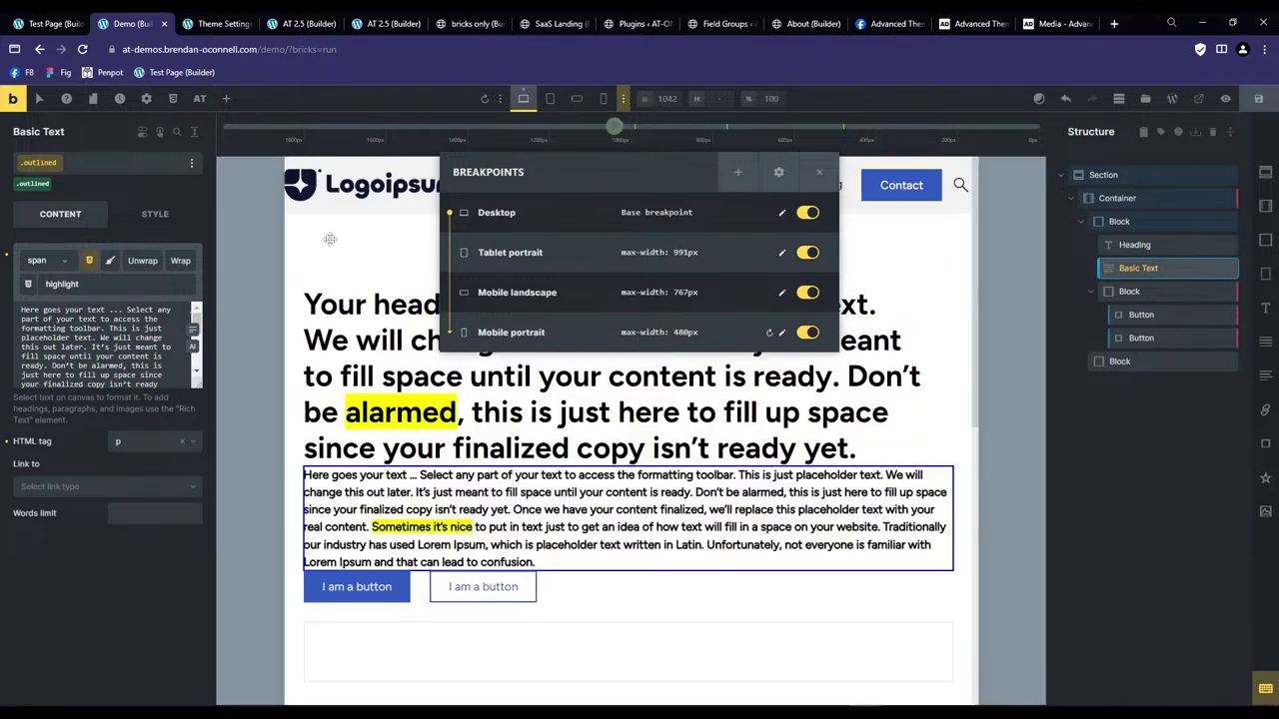
Remove the outlined class from the Basic Text element and assign it again.
{"action": "left_click", "coordinate": [50, 184]}
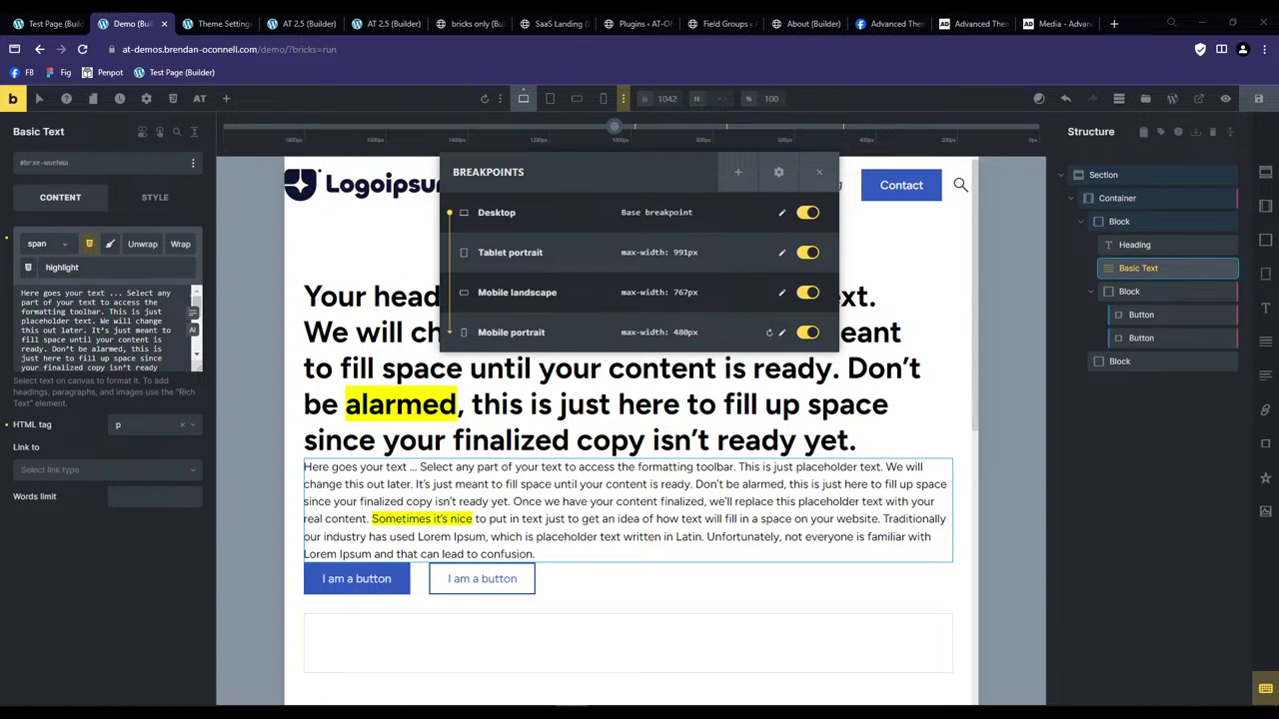
{"action": "left_click", "coordinate": [94, 164]}
{"action": "type", "text": "outlined"}
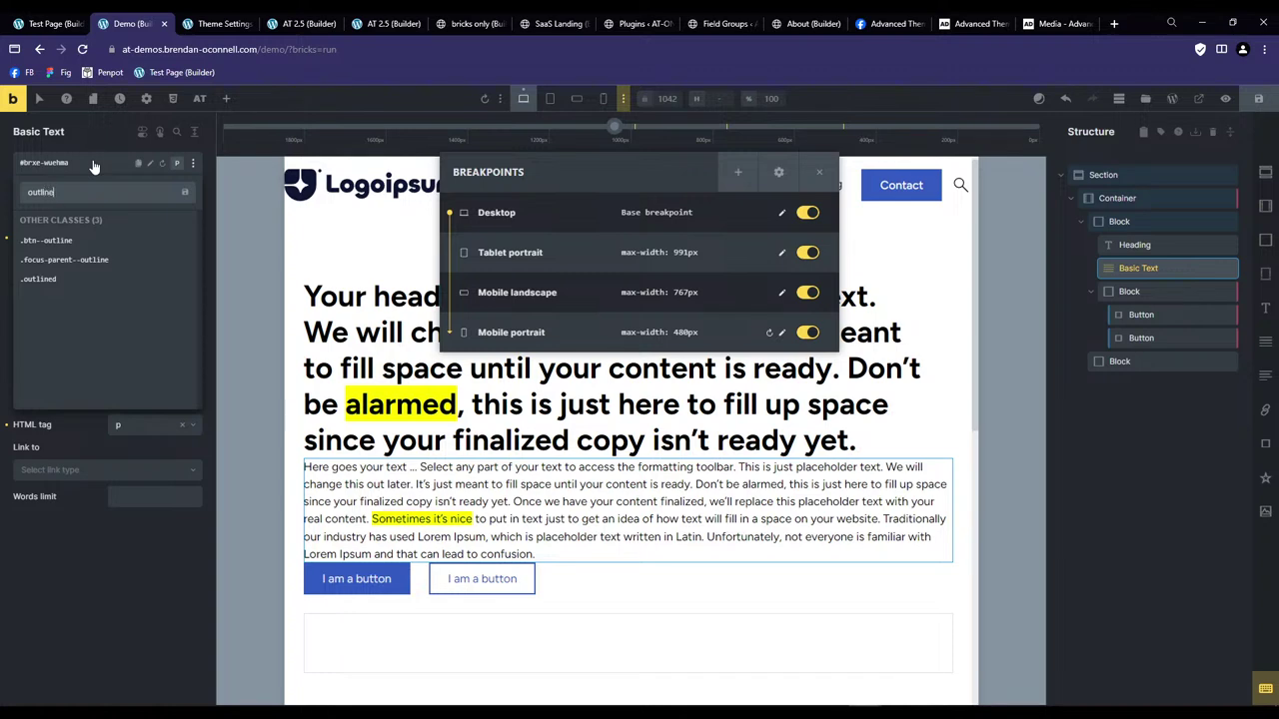
{"action": "left_click", "coordinate": [95, 304]}
Replace the outlined class's SuperPower CSS with the copied rules giving white text and a 1px black text-stroke.
{"action": "left_click", "coordinate": [159, 211]}
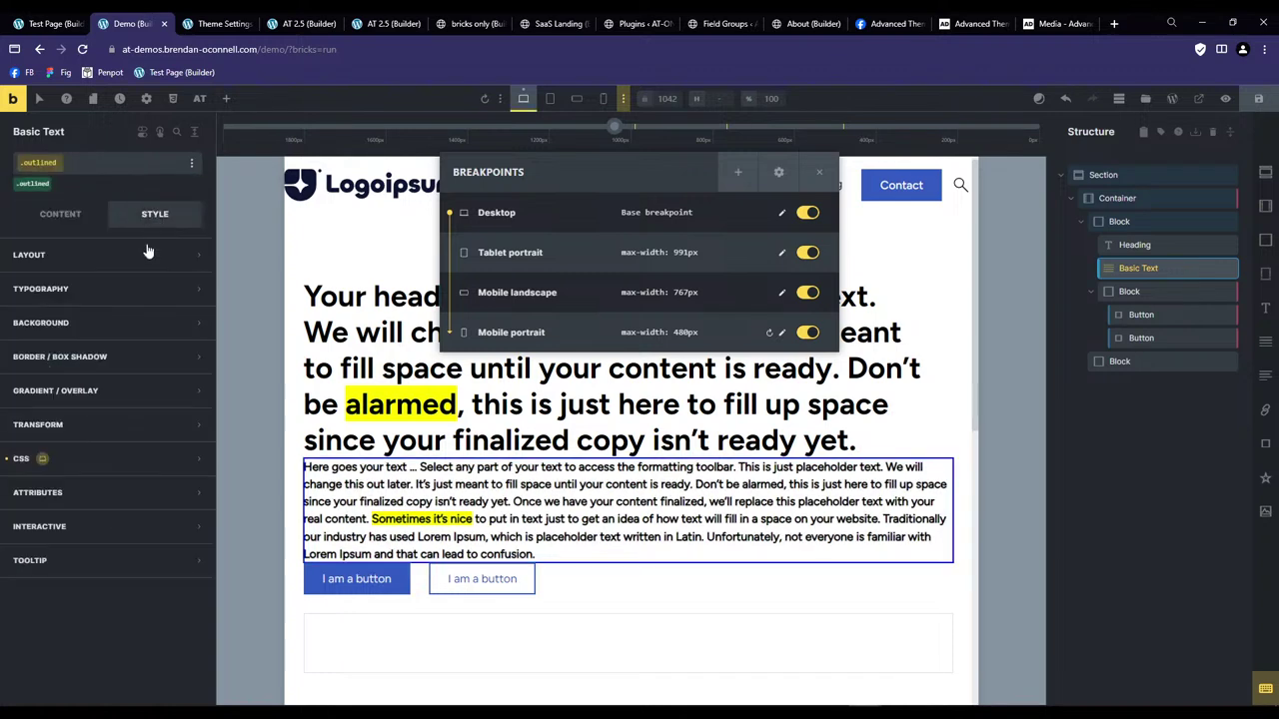
{"action": "left_click", "coordinate": [25, 457]}
{"action": "scroll", "coordinate": [82, 577], "scroll_direction": "down", "scroll_amount": 3}
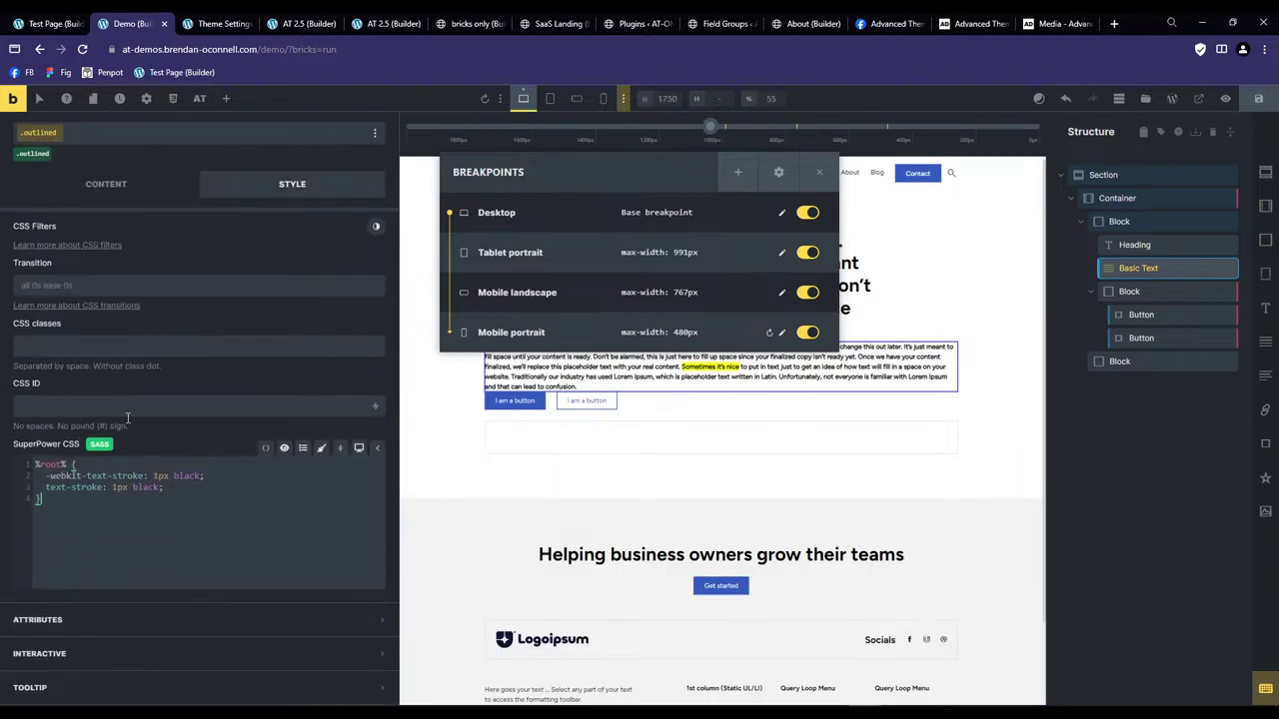
{"action": "left_click", "coordinate": [124, 528]}
{"action": "key", "text": "ctrl+a"}
{"action": "key", "text": "ctrl+v"}
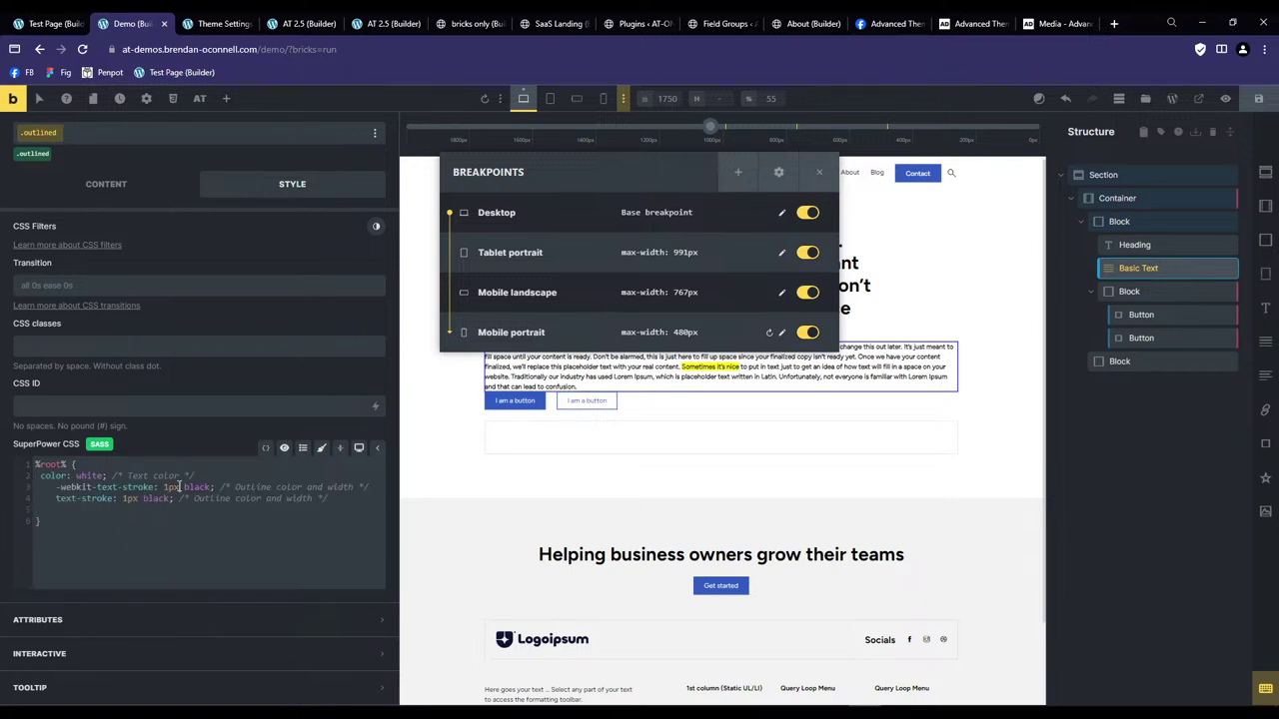
Remove the white text color rule from the outlined class's SuperPower CSS and toggle the builder's preview mode.
{"action": "left_click_drag", "start_coordinate": [36, 476], "coordinate": [215, 483]}
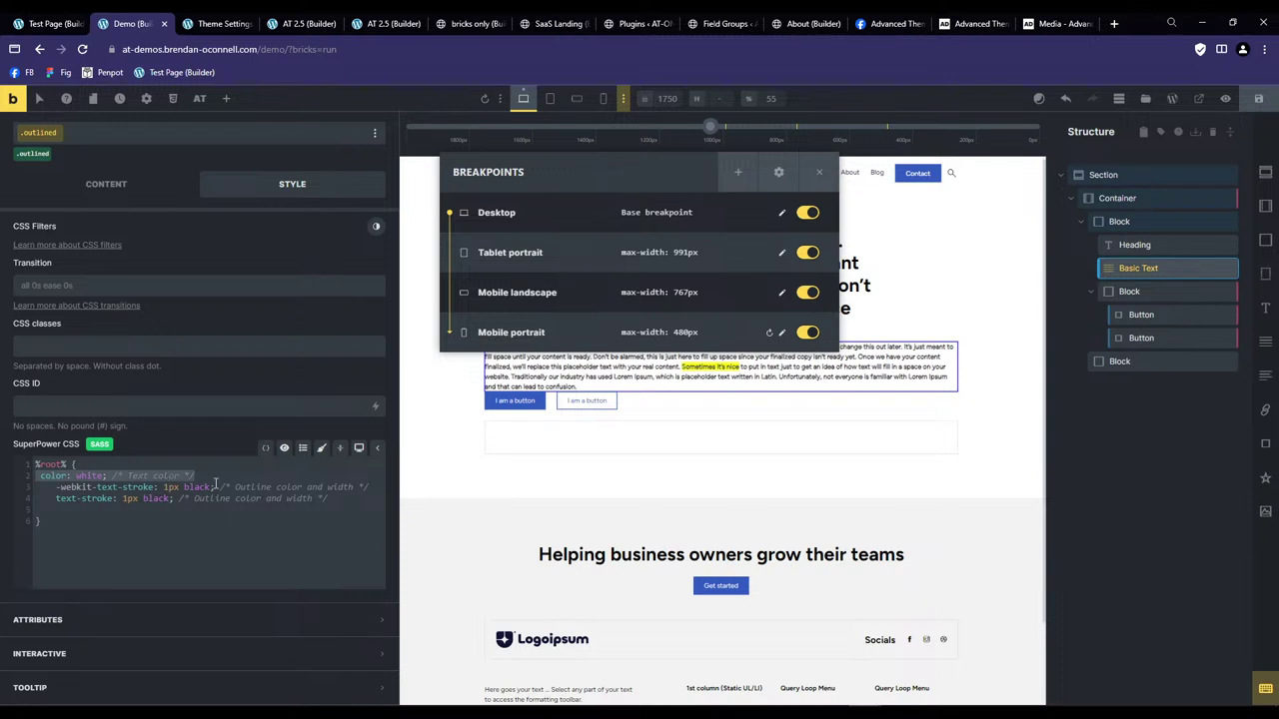
{"action": "key", "text": "BackSpace"}
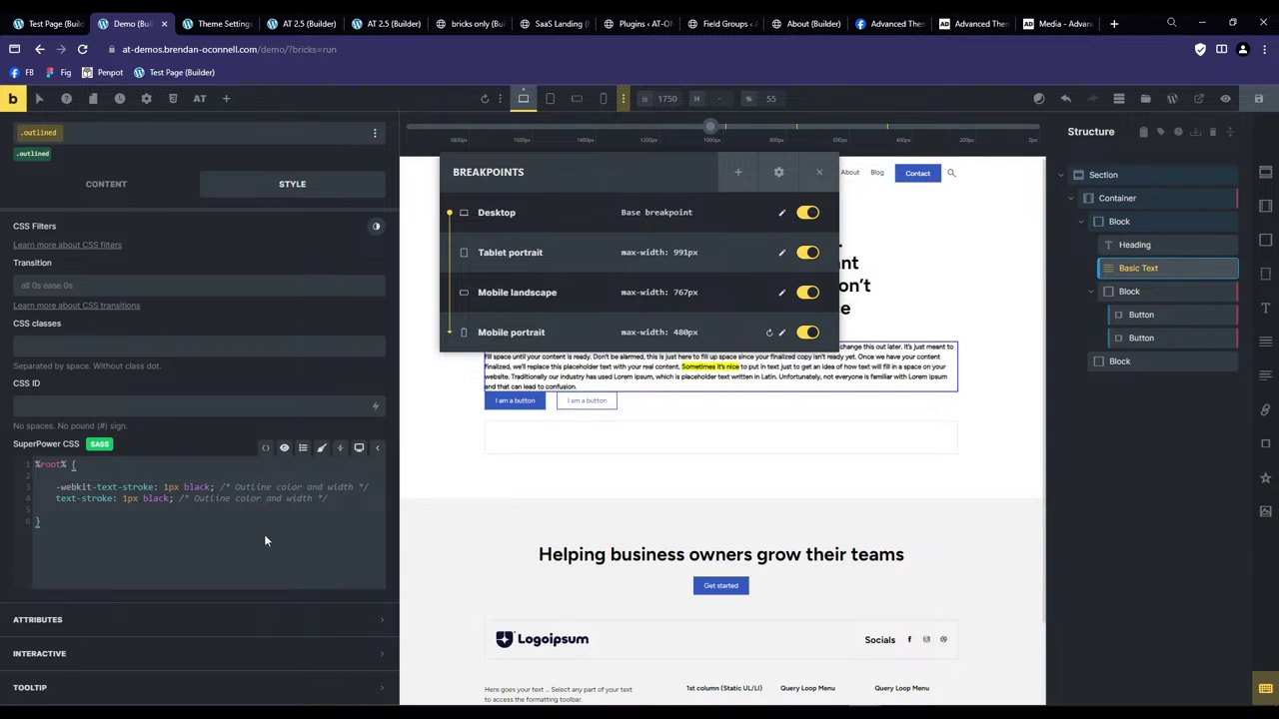
{"action": "scroll", "coordinate": [263, 534], "scroll_direction": "up", "scroll_amount": 3}
{"action": "scroll", "coordinate": [265, 536], "scroll_direction": "down", "scroll_amount": 3}
{"action": "left_click", "coordinate": [1225, 97]}
{"action": "left_click", "coordinate": [1227, 99]}
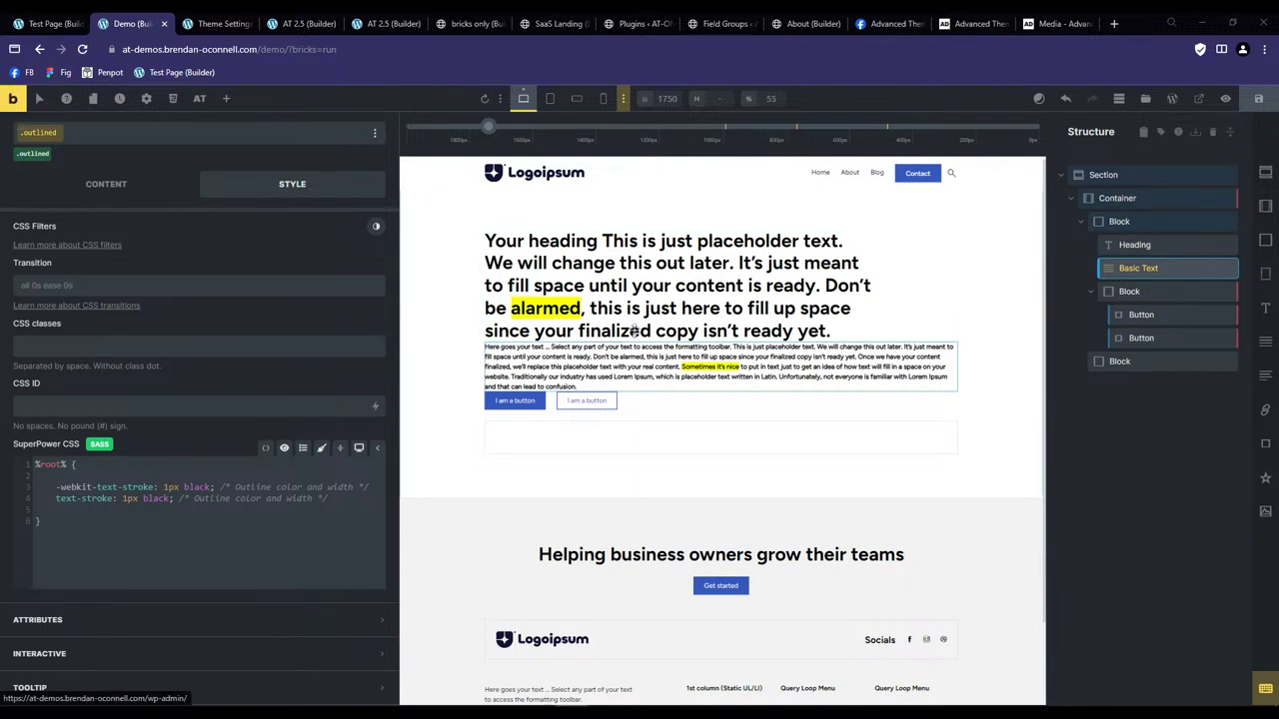
Leave the Demo page's builder for the WordPress dashboard and open the list of pages.
{"action": "left_click", "coordinate": [699, 290]}
{"action": "left_click", "coordinate": [13, 98]}
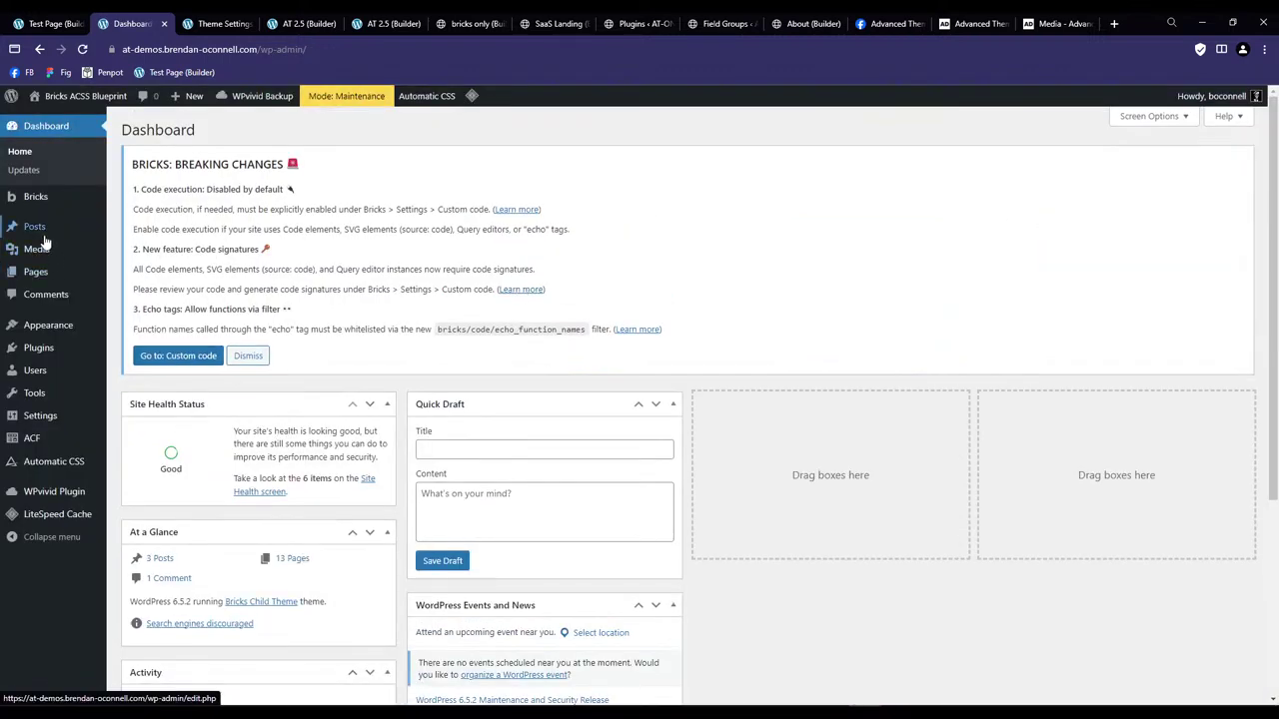
{"action": "left_click", "coordinate": [30, 276]}
Switch to the AT 2.5 page's builder and review its Classes & Styles, Builder Tweaks for Elements and Custom Element Settings lists.
{"action": "left_click", "coordinate": [300, 23]}
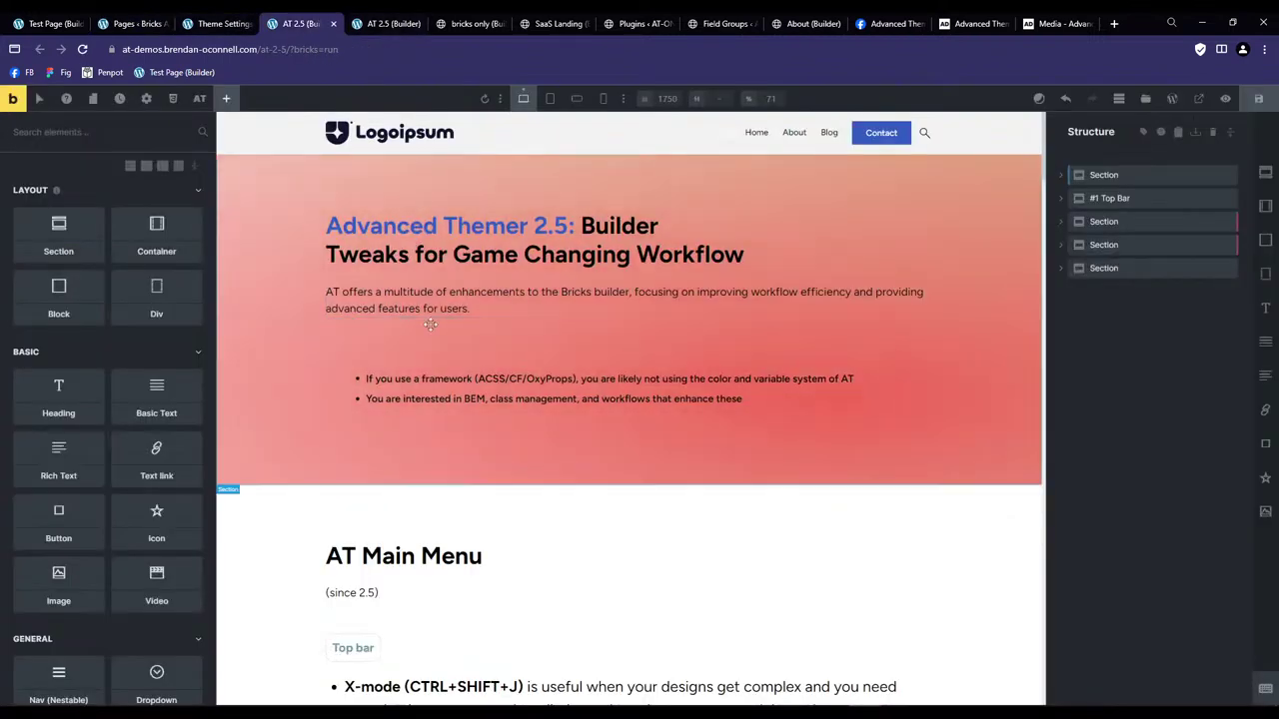
{"action": "scroll", "coordinate": [430, 330], "scroll_direction": "down", "scroll_amount": 4}
{"action": "scroll", "coordinate": [430, 328], "scroll_direction": "down", "scroll_amount": 15}
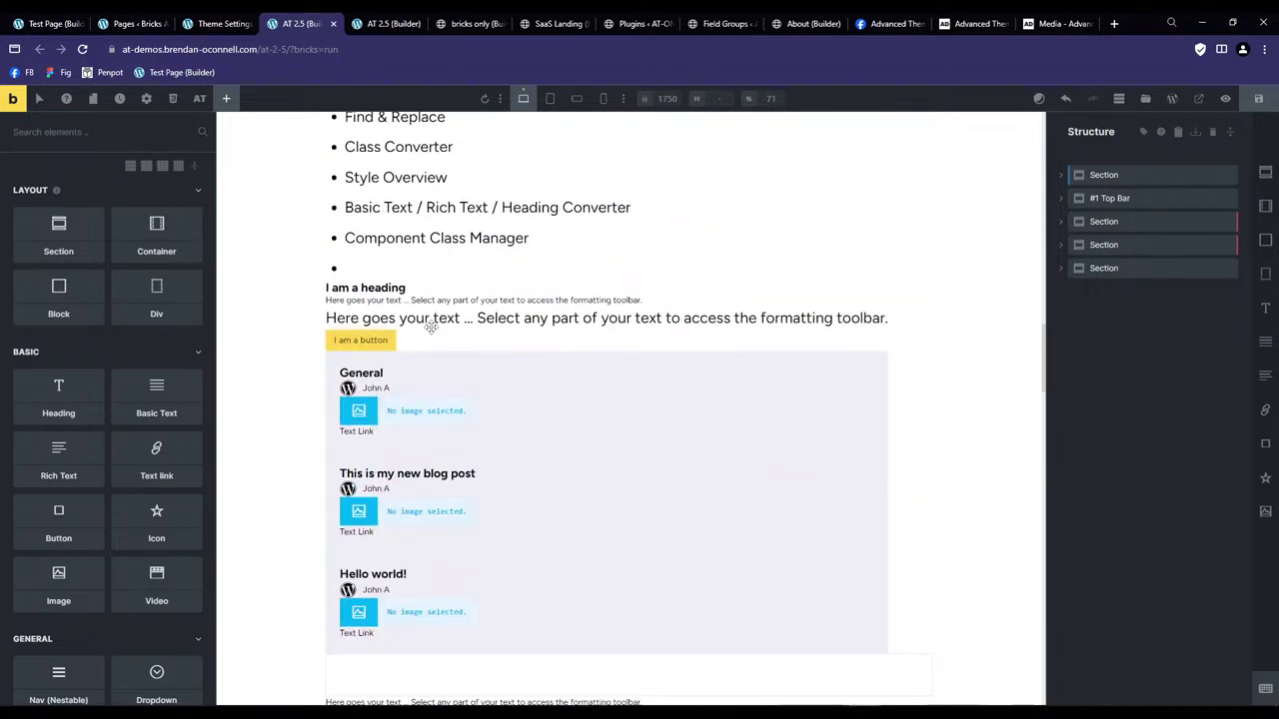
{"action": "scroll", "coordinate": [623, 366], "scroll_direction": "down", "scroll_amount": 6}
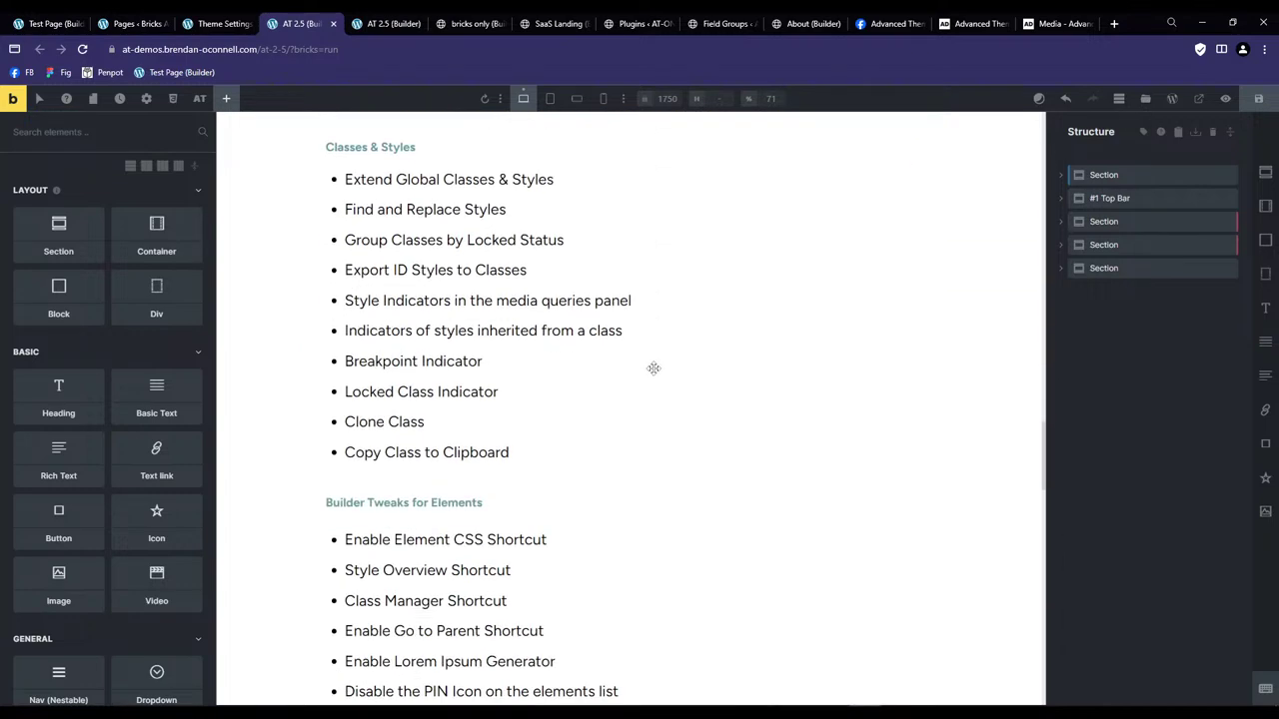
{"action": "scroll", "coordinate": [654, 368], "scroll_direction": "down", "scroll_amount": 5}
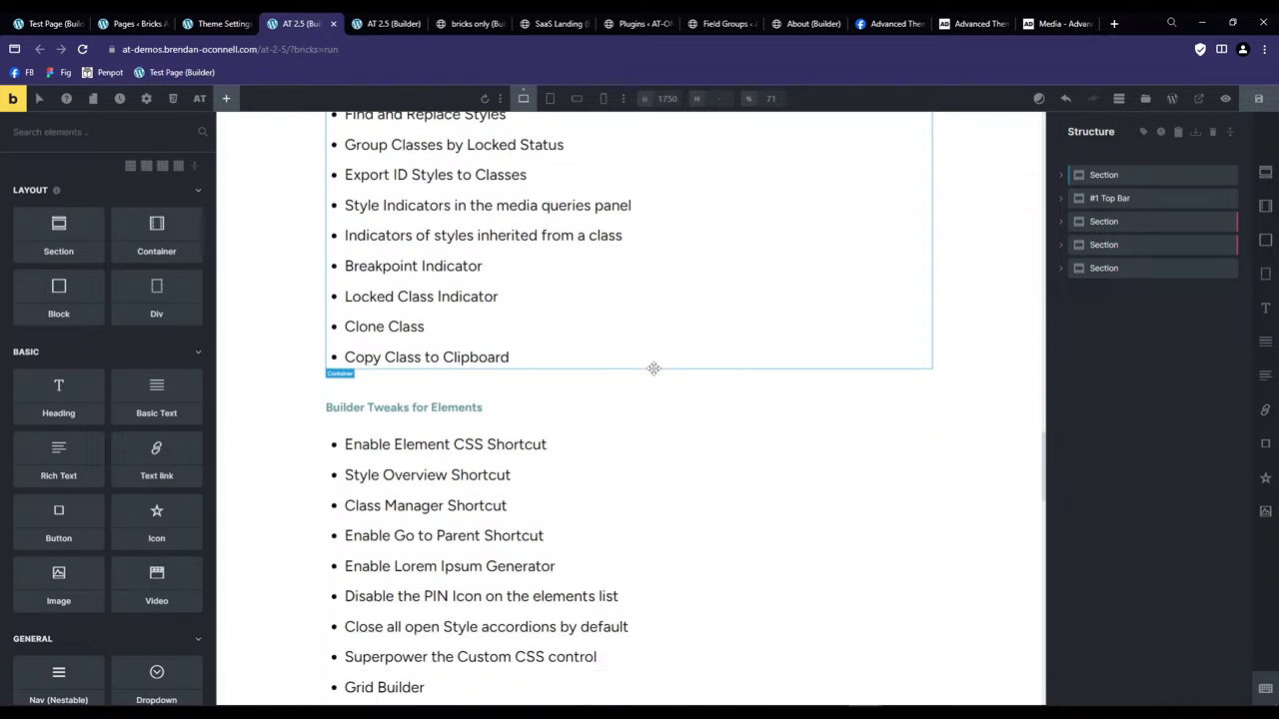
{"action": "scroll", "coordinate": [653, 369], "scroll_direction": "down", "scroll_amount": 1}
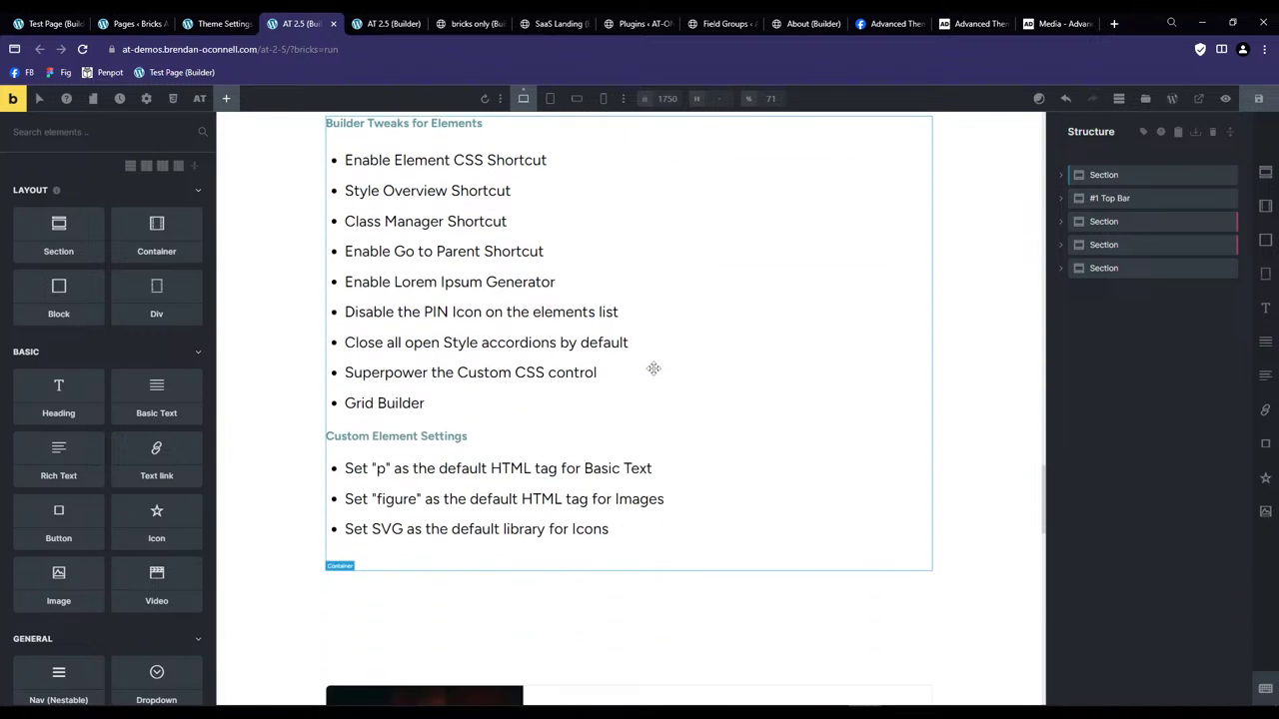
{"action": "scroll", "coordinate": [656, 368], "scroll_direction": "up", "scroll_amount": 3}
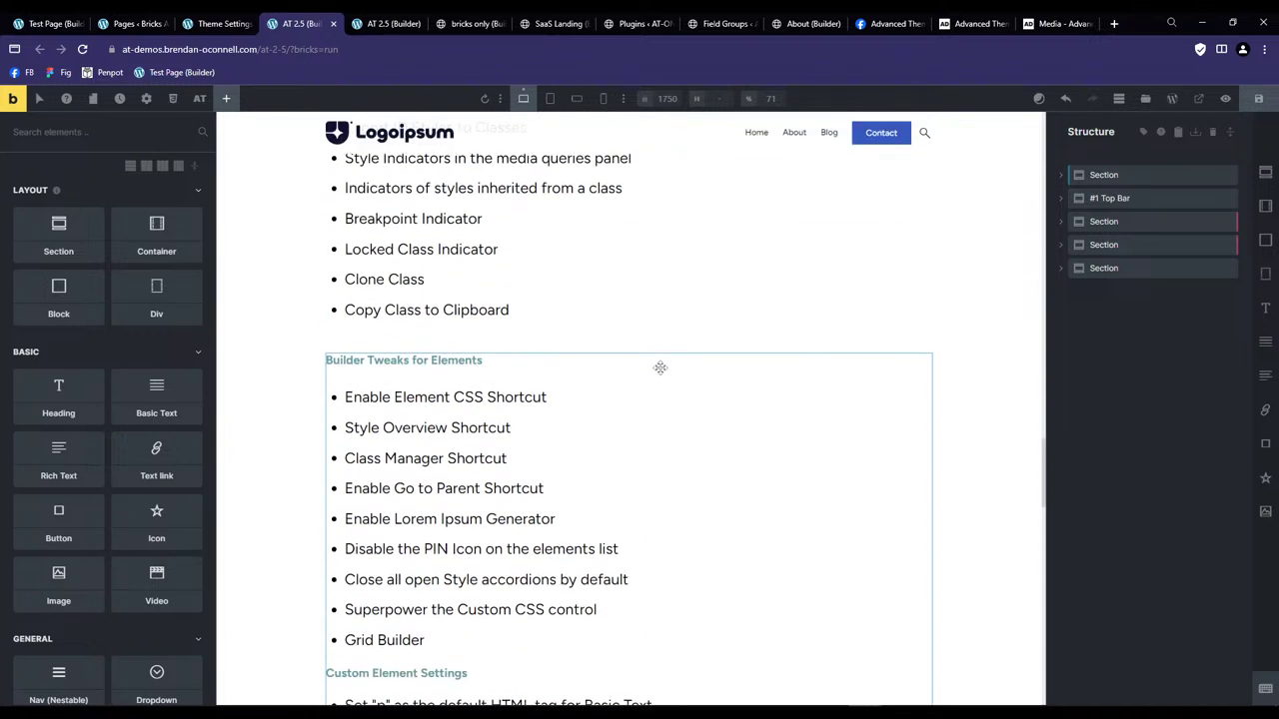
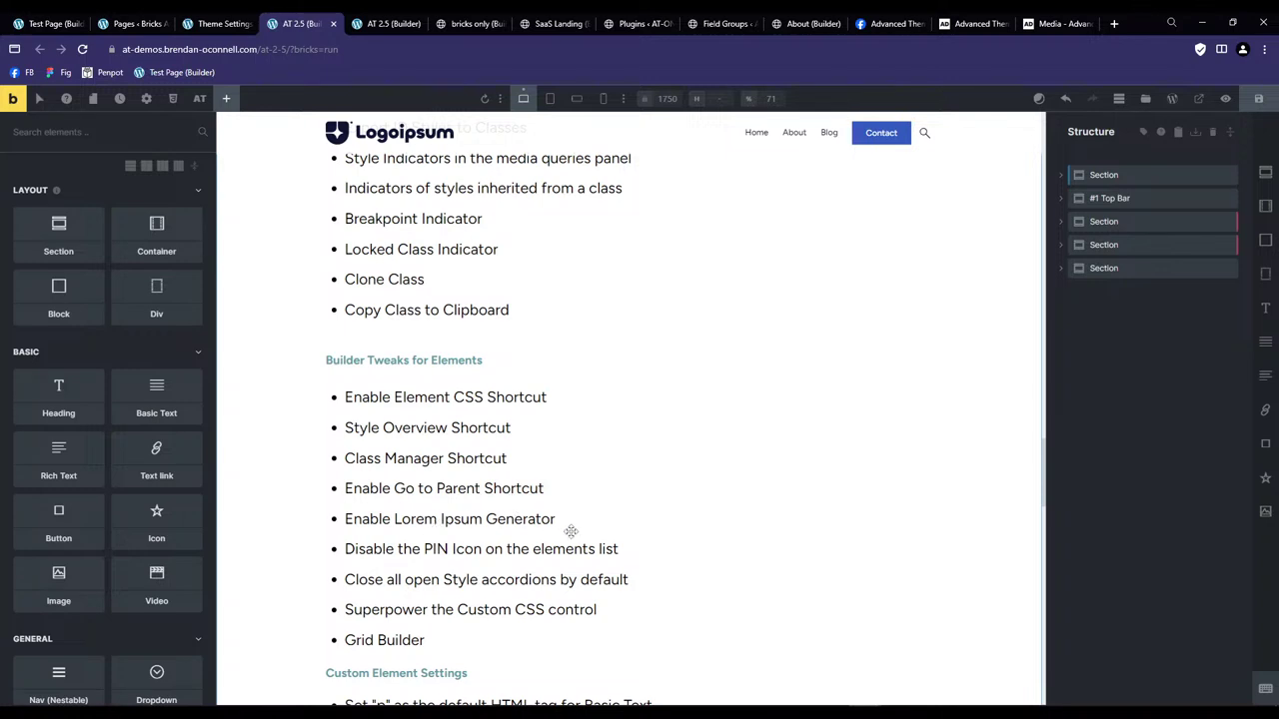
{"action": "right_click", "coordinate": [1139, 221]}
{"action": "left_click", "coordinate": [1011, 398]}
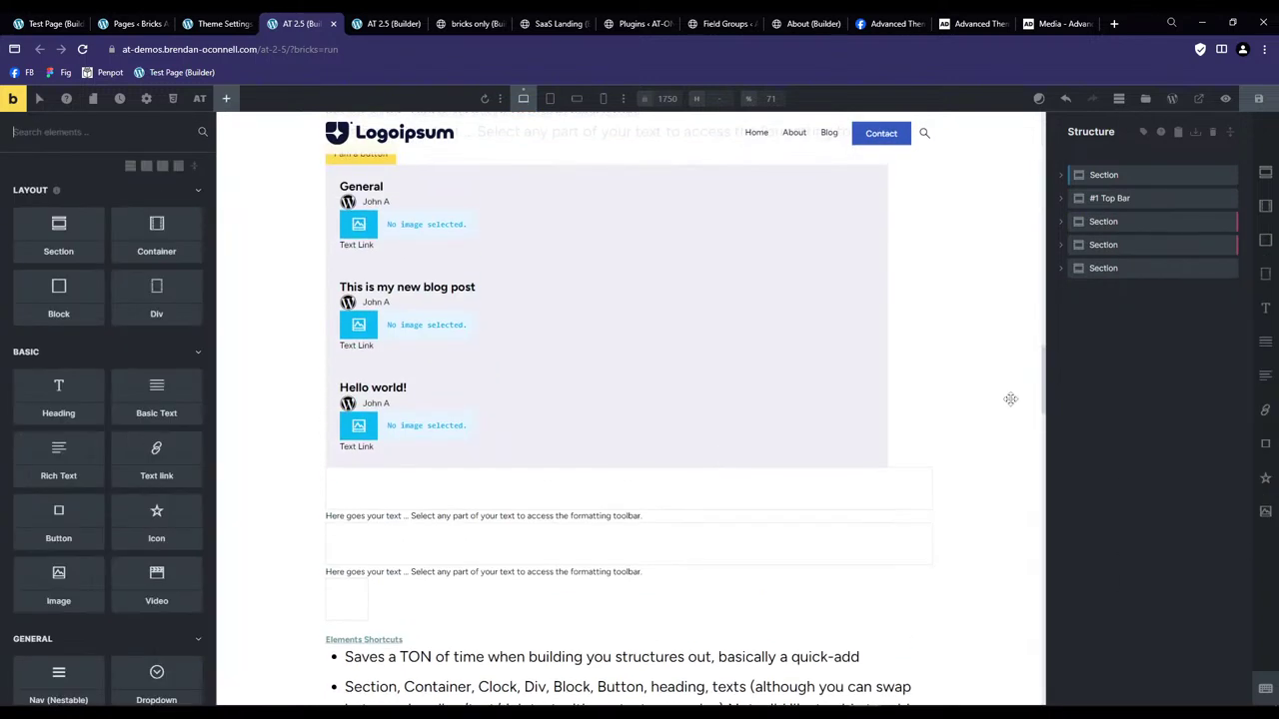
{"action": "scroll", "coordinate": [717, 423], "scroll_direction": "down", "scroll_amount": 5}
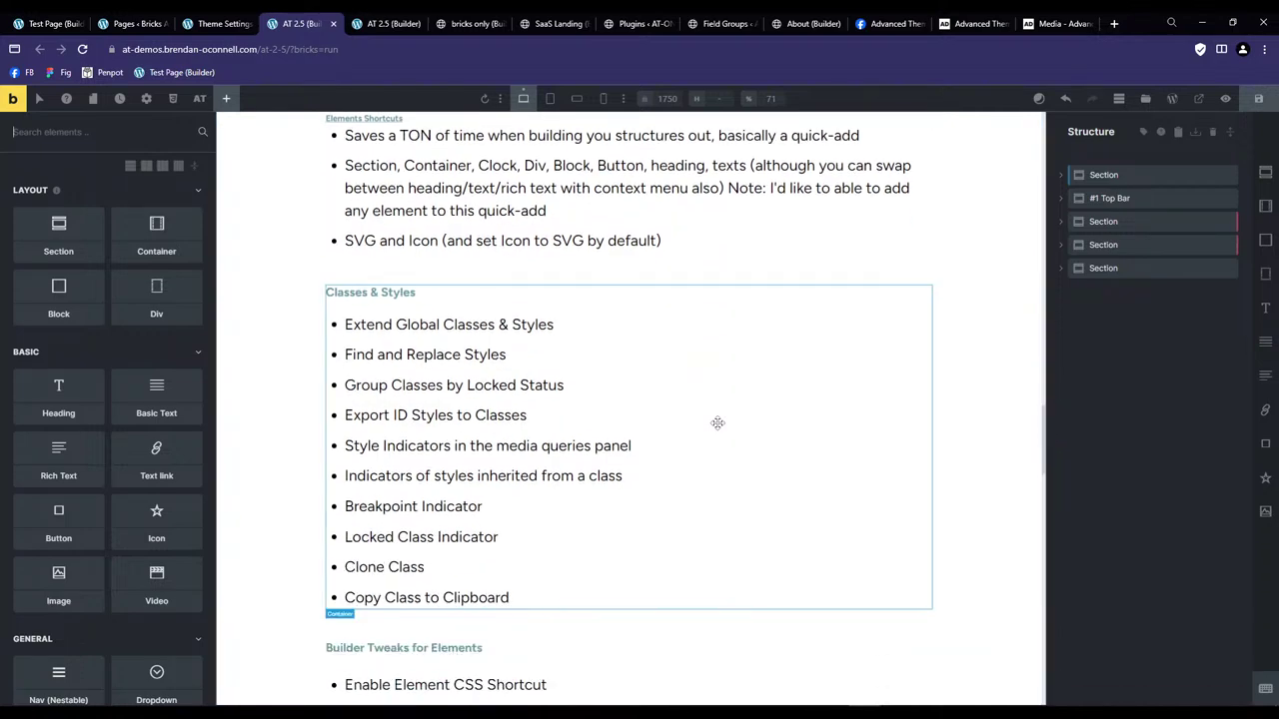
Show the Responsive Helper, widen the canvas preview to 1836, check the breakpoints and hide the helper.
{"action": "left_click", "coordinate": [624, 98]}
{"action": "mouse_move", "coordinate": [325, 128]}
{"action": "left_mouse_down"}
{"action": "mouse_move", "coordinate": [519, 126]}
{"action": "mouse_move", "coordinate": [303, 139]}
{"action": "left_mouse_up"}
{"action": "left_click_drag", "start_coordinate": [295, 138], "coordinate": [293, 138]}
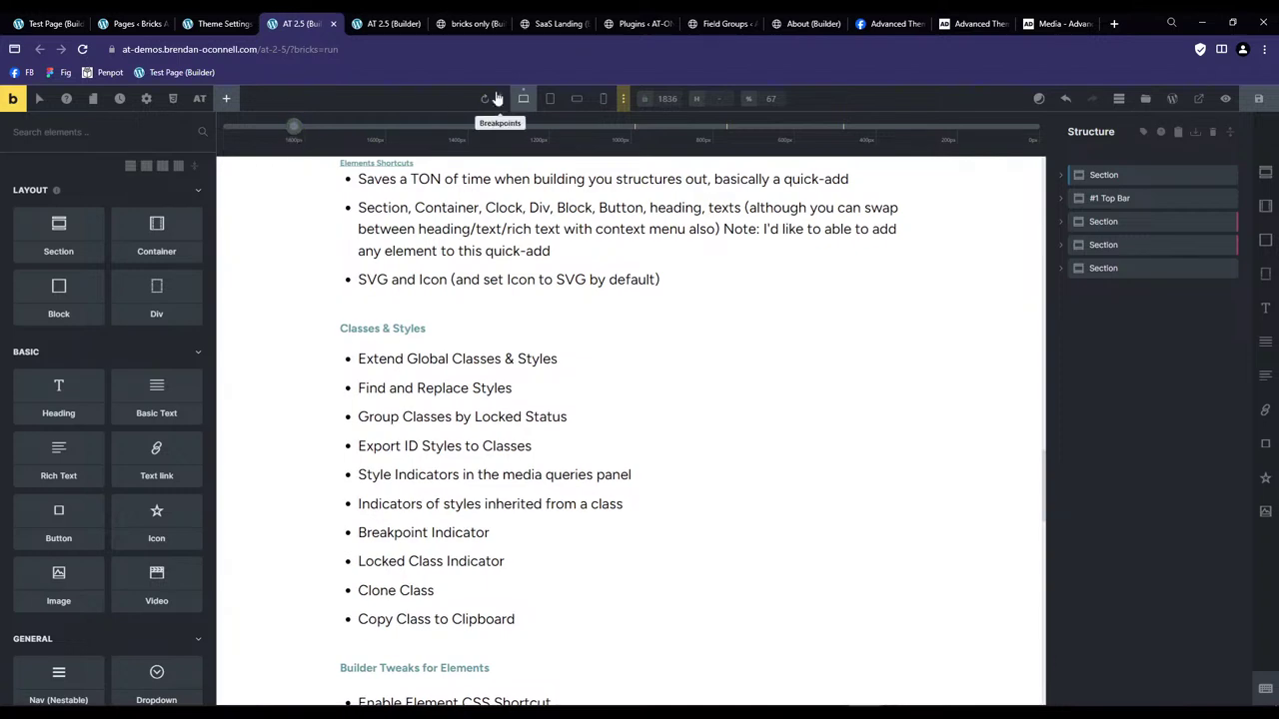
{"action": "left_click", "coordinate": [499, 98]}
{"action": "left_click", "coordinate": [501, 98]}
{"action": "left_click", "coordinate": [627, 104]}
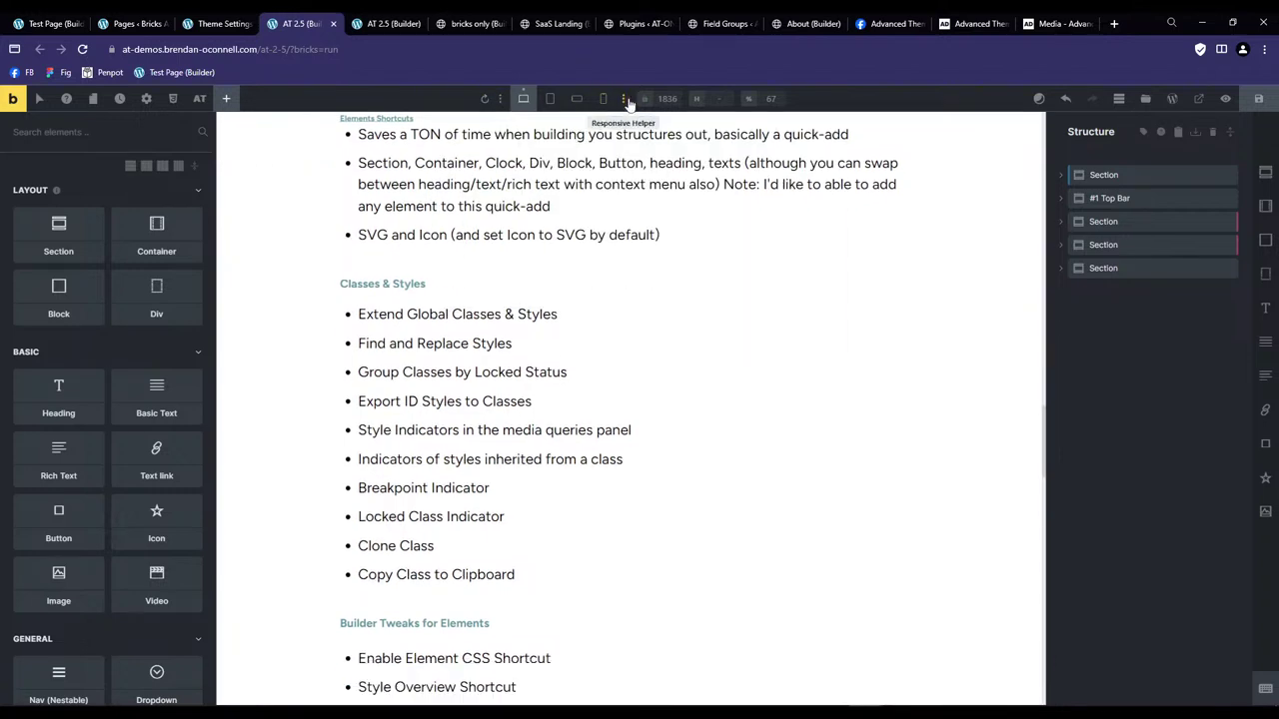
Examine the AT 2.5 page's feature notes from the element shortcuts and class lists back up to the Top bar section.
{"action": "left_click", "coordinate": [663, 350]}
{"action": "scroll", "coordinate": [666, 351], "scroll_direction": "down", "scroll_amount": 3}
{"action": "scroll", "coordinate": [665, 350], "scroll_direction": "up", "scroll_amount": 5}
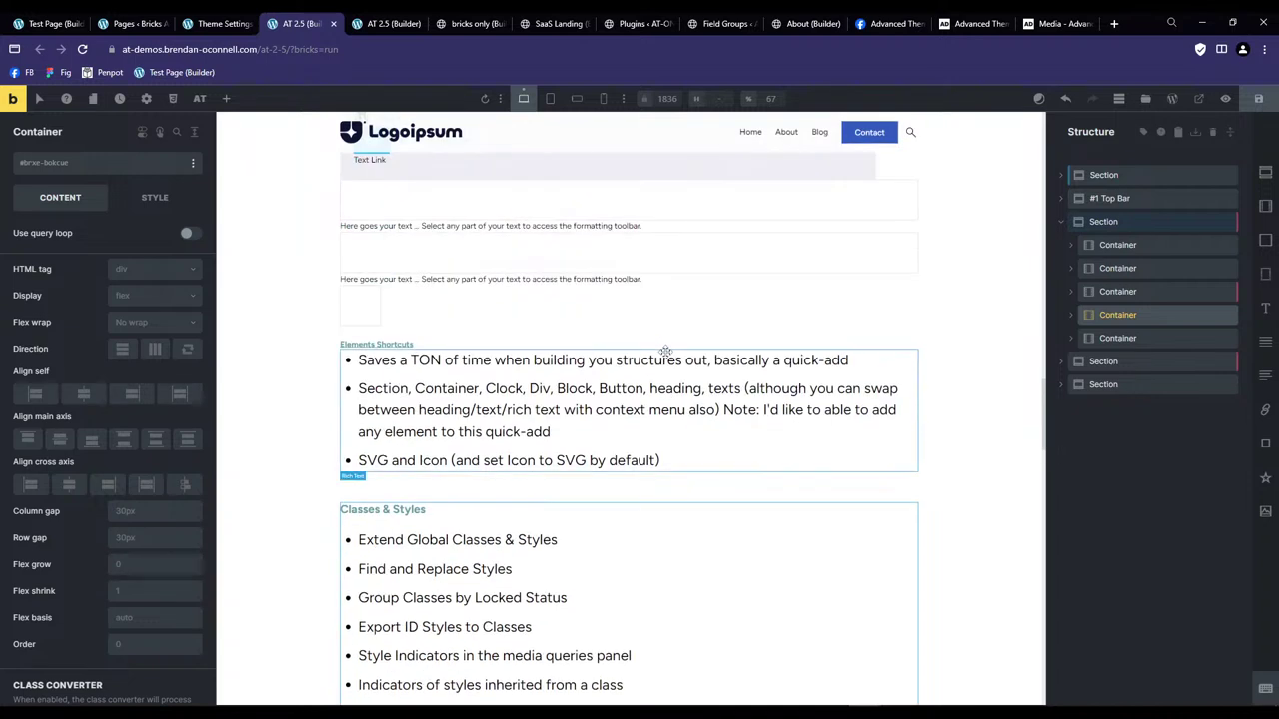
{"action": "scroll", "coordinate": [667, 430], "scroll_direction": "down", "scroll_amount": 5}
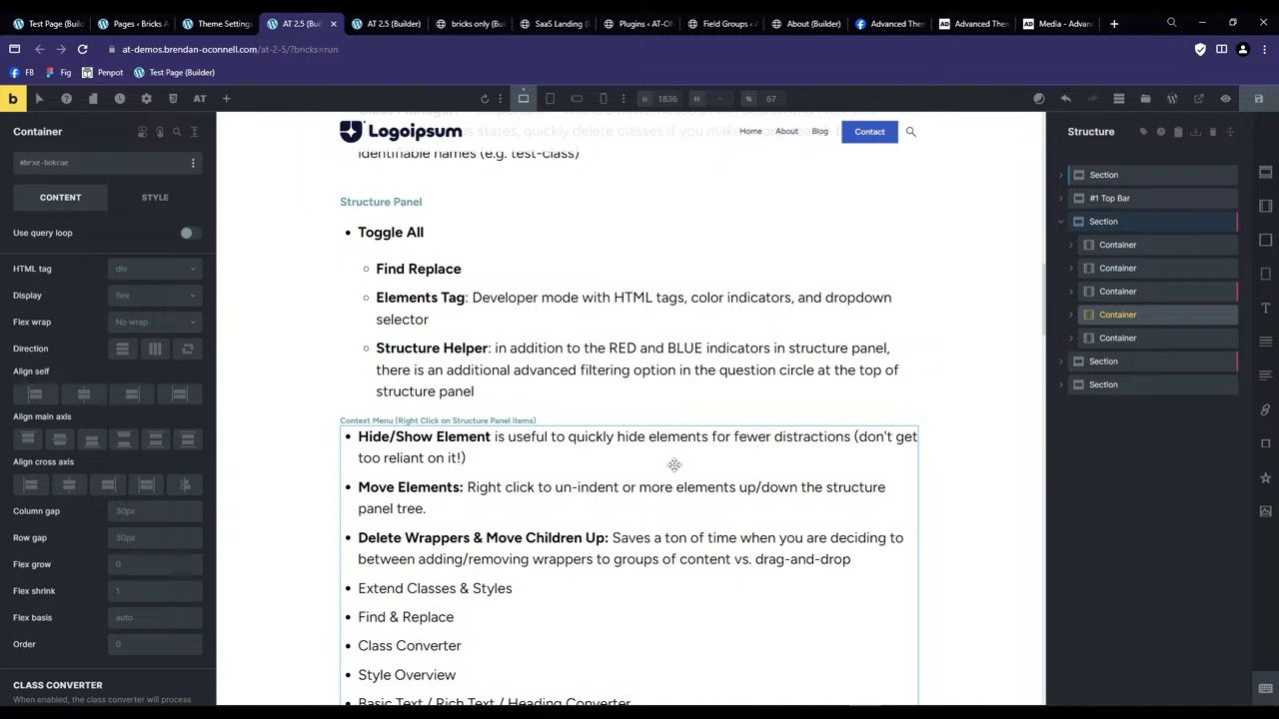
{"action": "scroll", "coordinate": [675, 465], "scroll_direction": "down", "scroll_amount": 1}
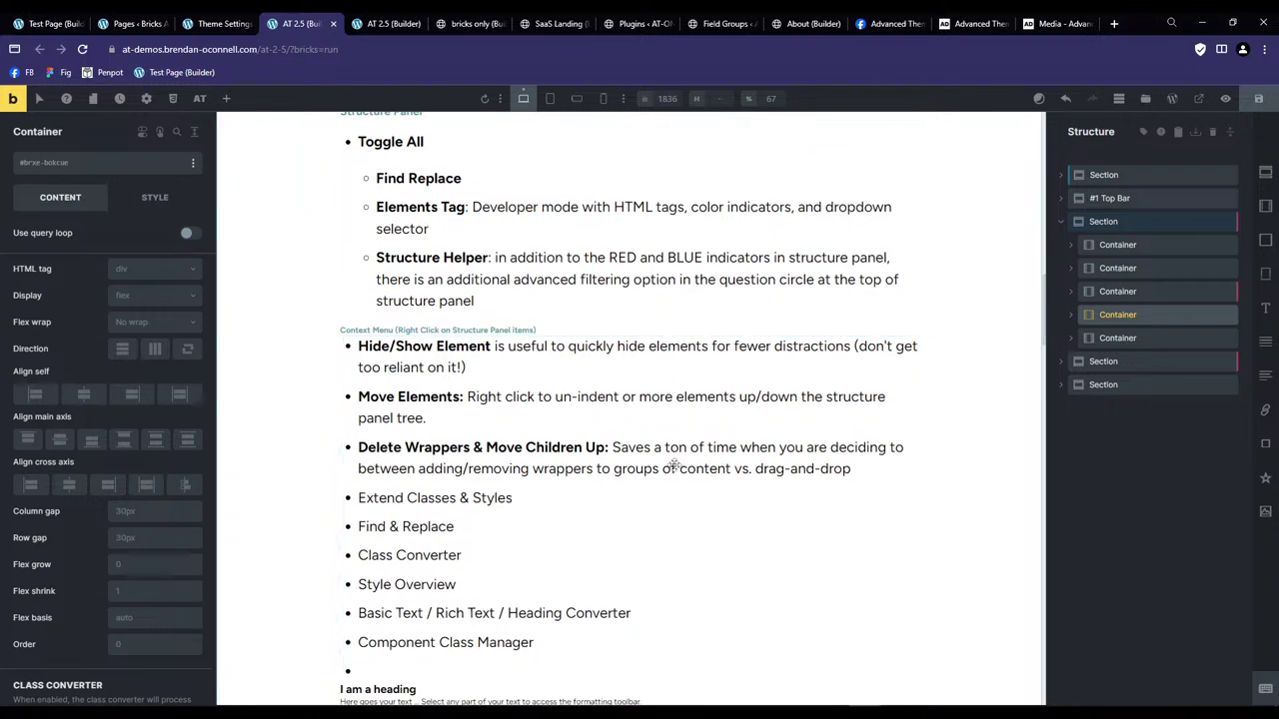
{"action": "left_click", "coordinate": [1071, 315]}
{"action": "scroll", "coordinate": [559, 476], "scroll_direction": "down", "scroll_amount": 5}
{"action": "left_click", "coordinate": [690, 430]}
{"action": "scroll", "coordinate": [815, 436], "scroll_direction": "down", "scroll_amount": 1}
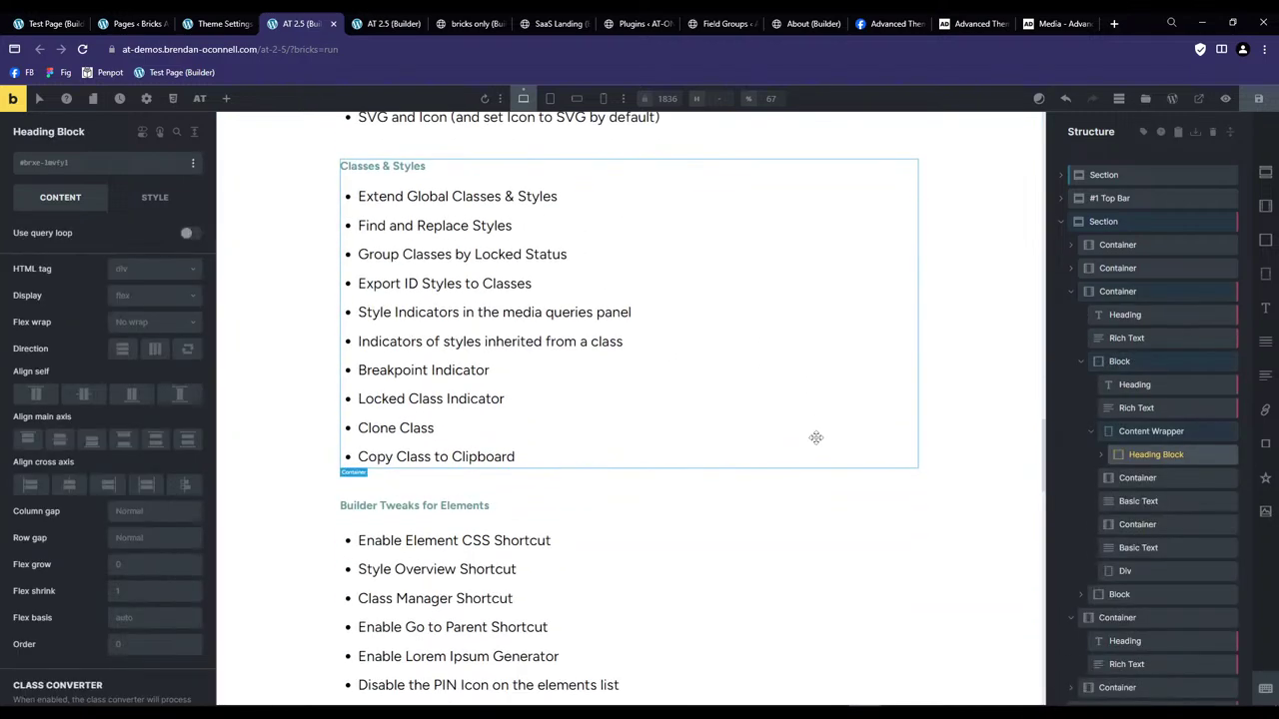
{"action": "left_click_drag", "start_coordinate": [1046, 457], "coordinate": [1047, 207]}
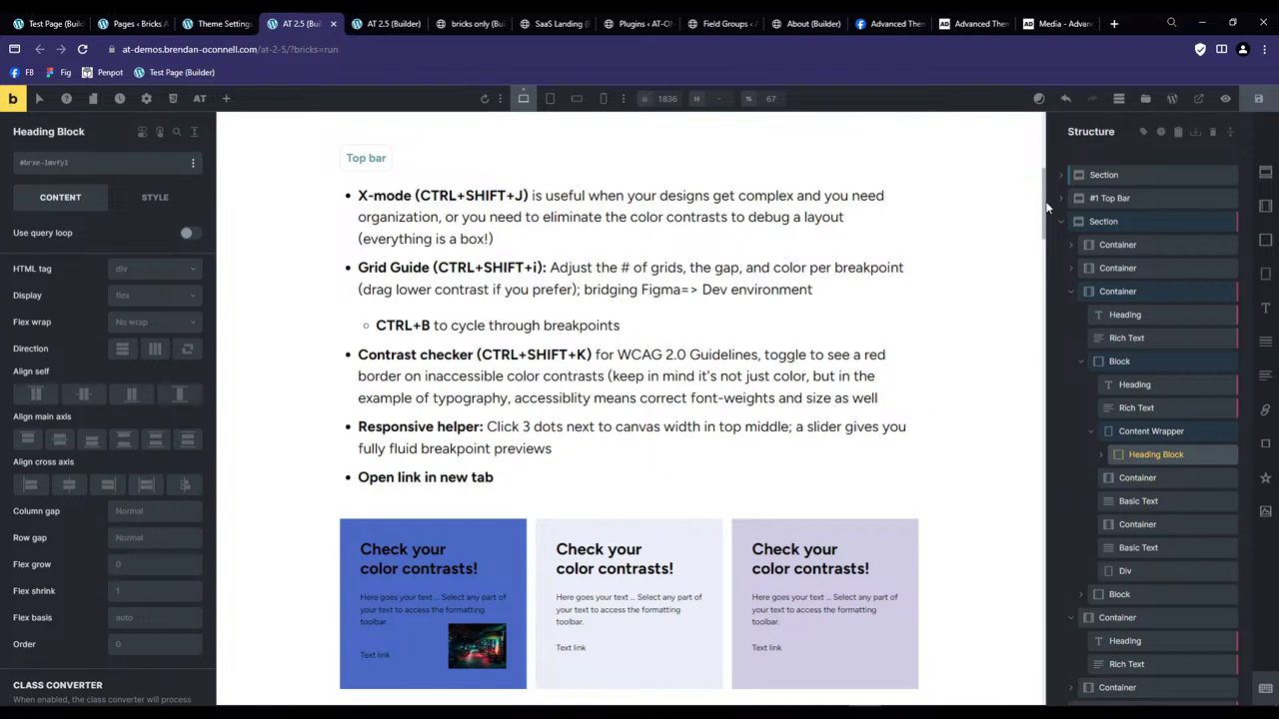
{"action": "left_click_drag", "start_coordinate": [1048, 206], "coordinate": [1047, 165]}
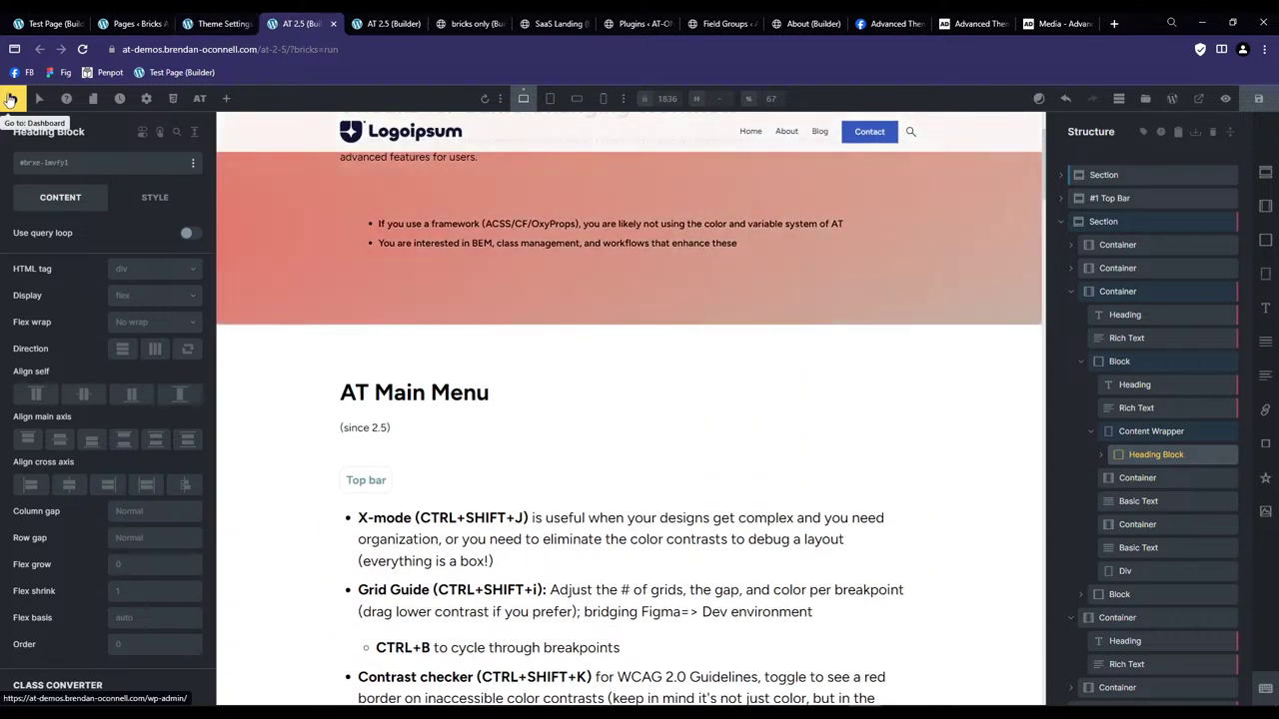
Switch to the Test Page builder, expand the first section in the structure and select its empty container.
{"action": "left_click", "coordinate": [40, 23]}
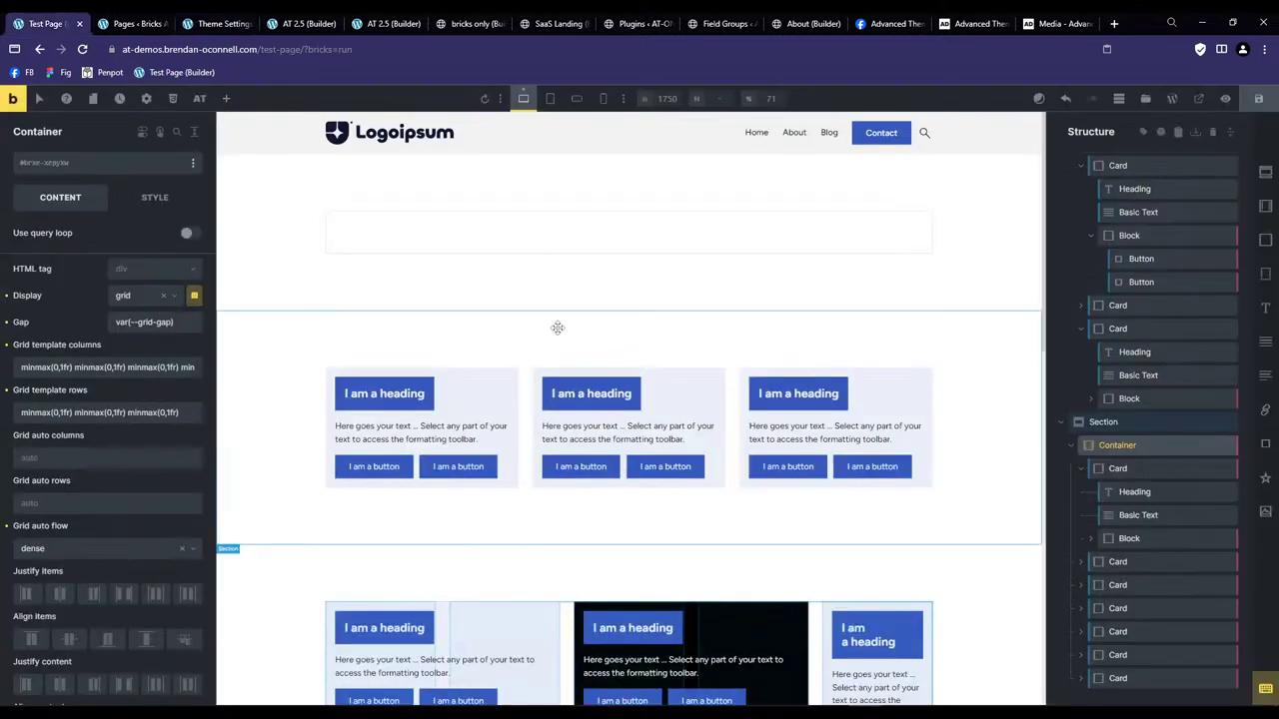
{"action": "left_click", "coordinate": [965, 166]}
{"action": "scroll", "coordinate": [1192, 251], "scroll_direction": "up", "scroll_amount": 1}
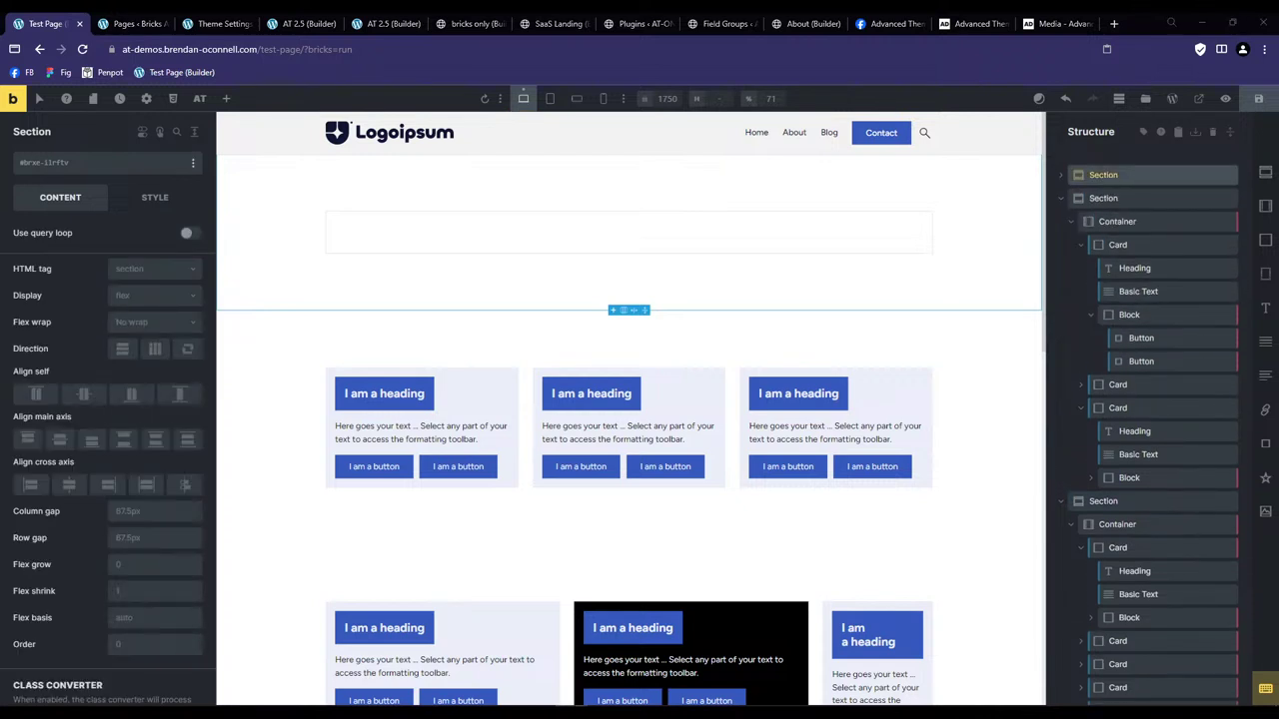
{"action": "left_click", "coordinate": [1063, 176]}
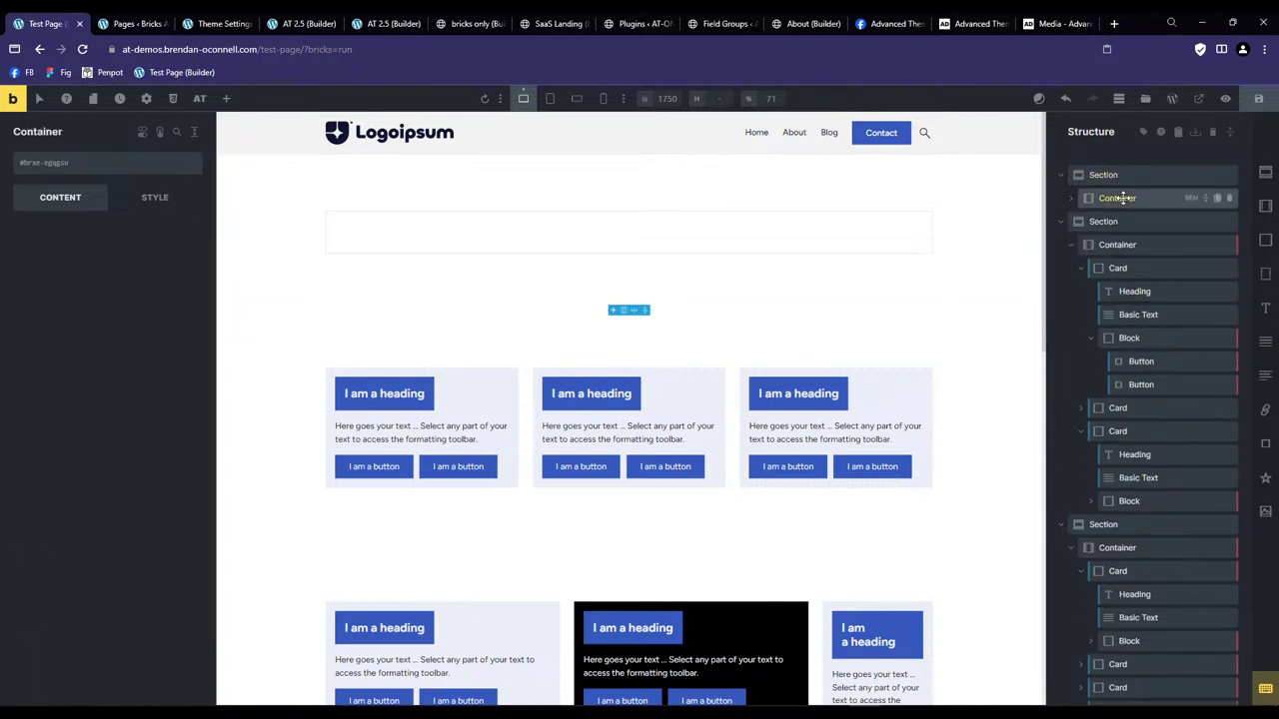
{"action": "left_click", "coordinate": [1119, 198]}
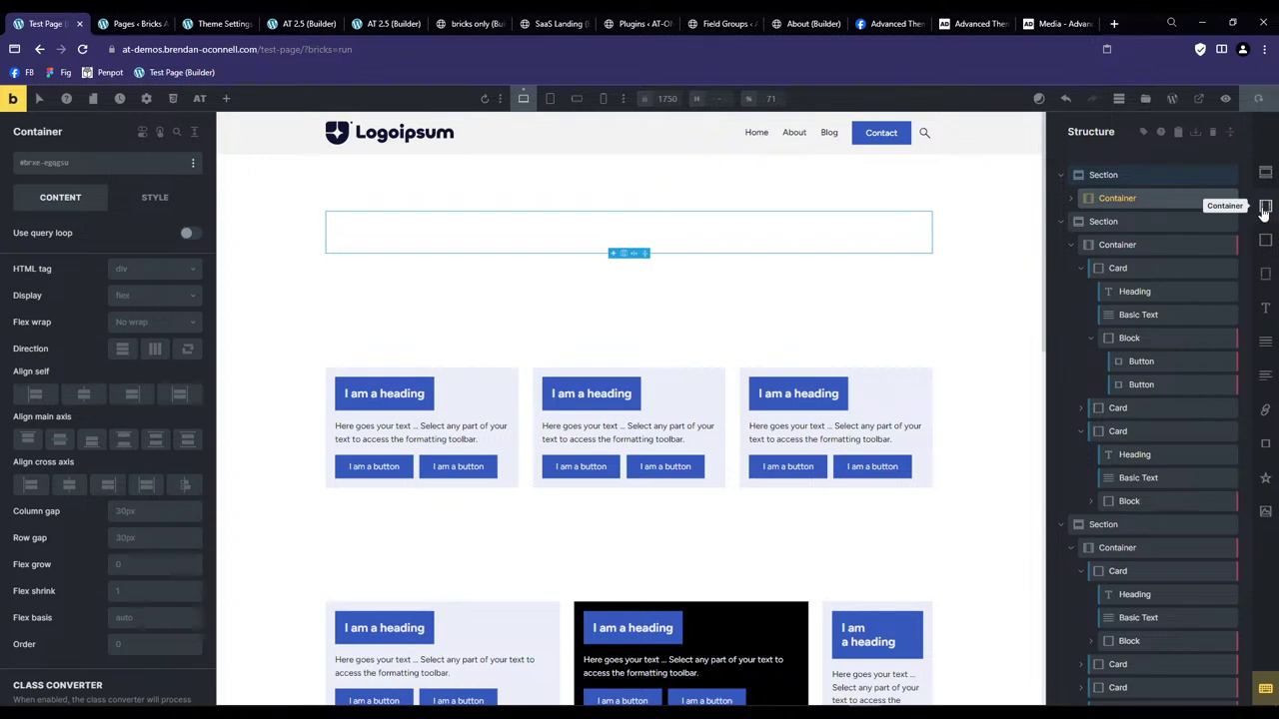
Open the Automatic CSS palette settings in the WordPress admin and turn off the Action color.
{"action": "left_click", "coordinate": [13, 98]}
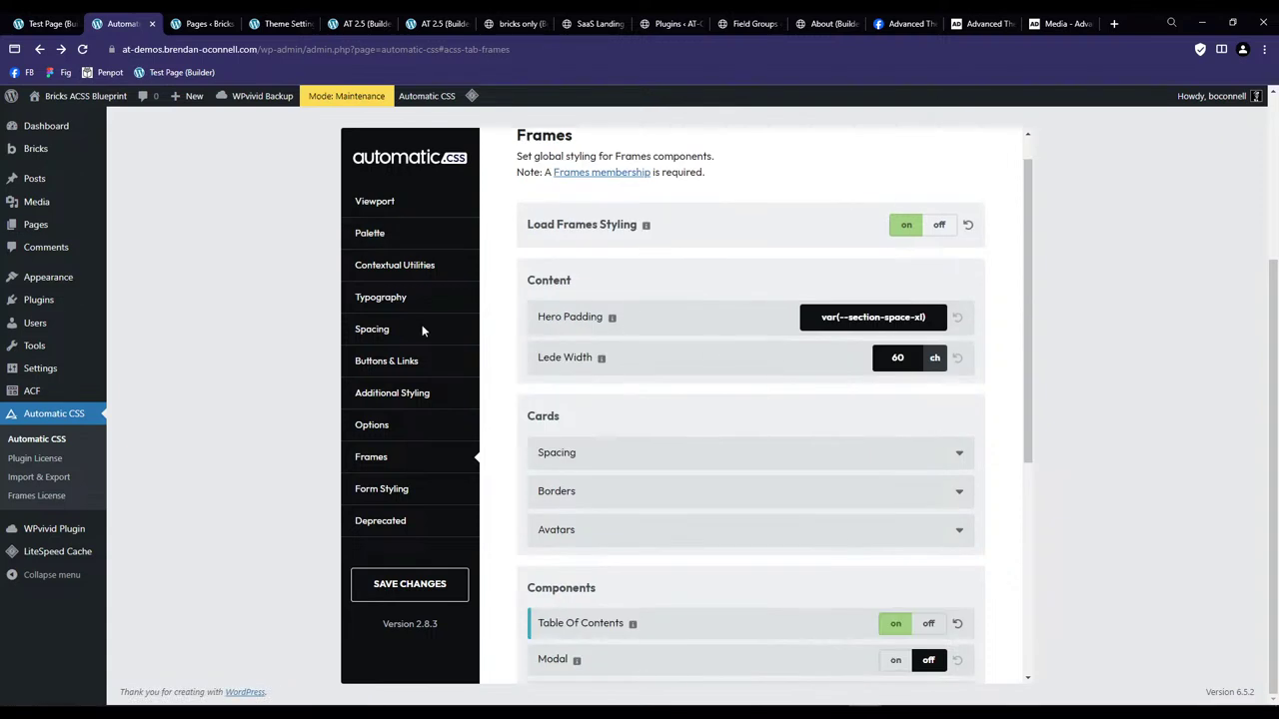
{"action": "left_click", "coordinate": [380, 236]}
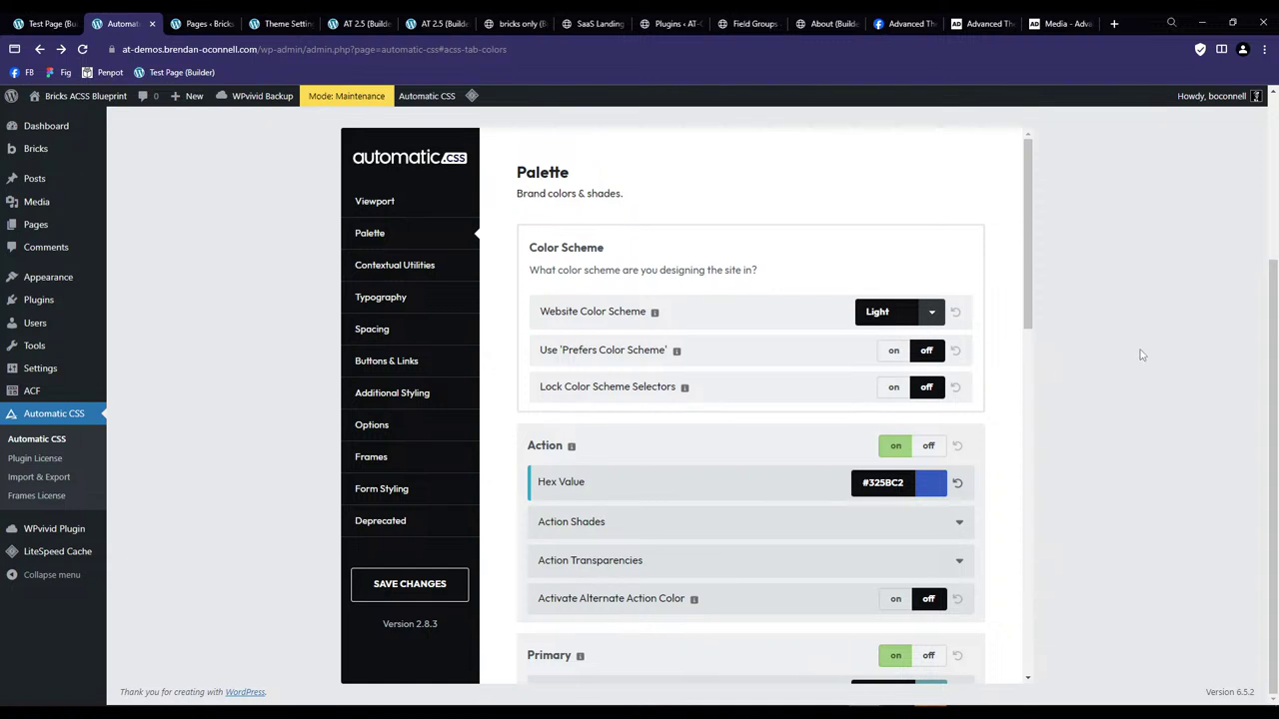
{"action": "scroll", "coordinate": [765, 467], "scroll_direction": "down", "scroll_amount": 3}
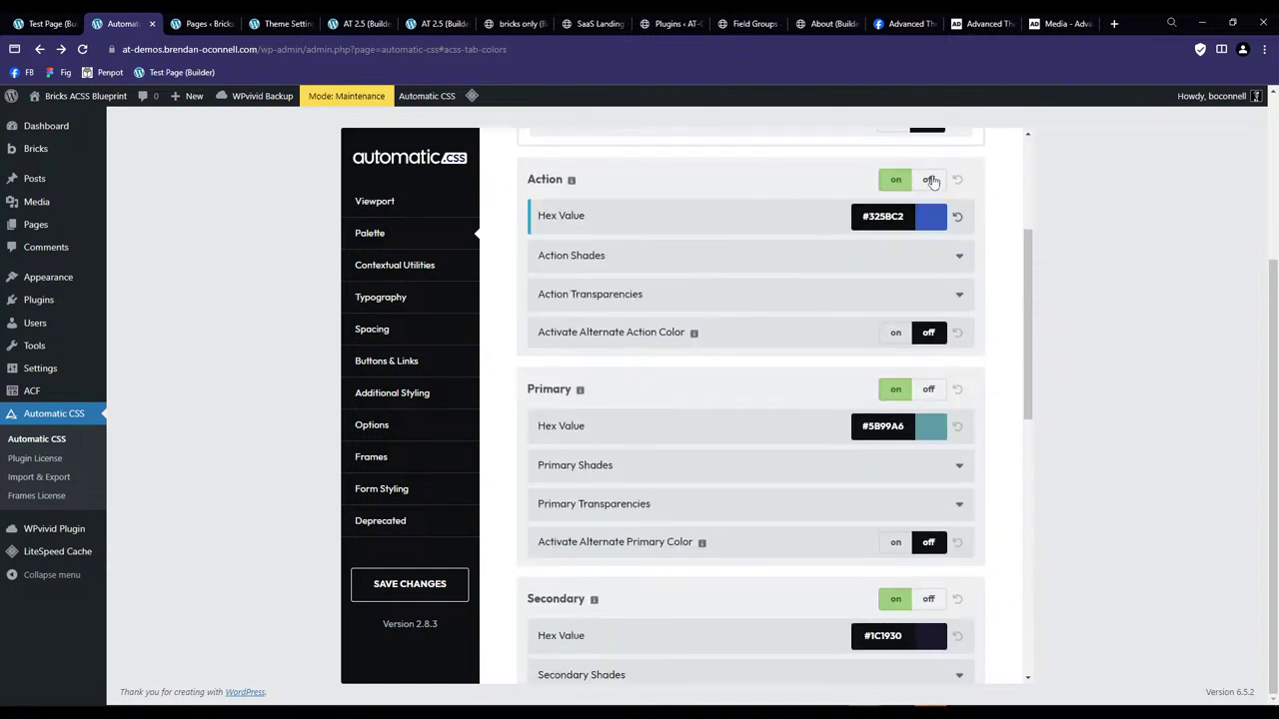
{"action": "left_click", "coordinate": [930, 180]}
Set the Primary color's hex value to #FFCD28.
{"action": "left_click", "coordinate": [888, 273]}
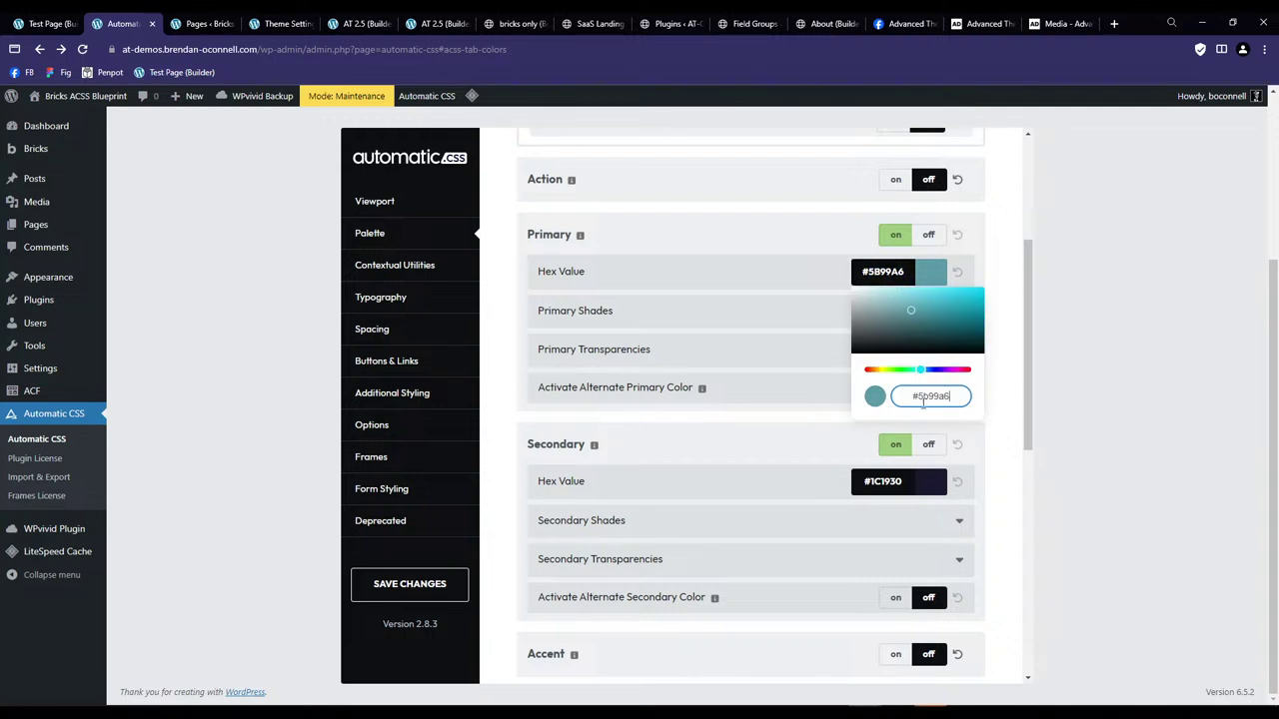
{"action": "type", "text": "#FFCD28"}
{"action": "left_click", "coordinate": [1020, 379]}
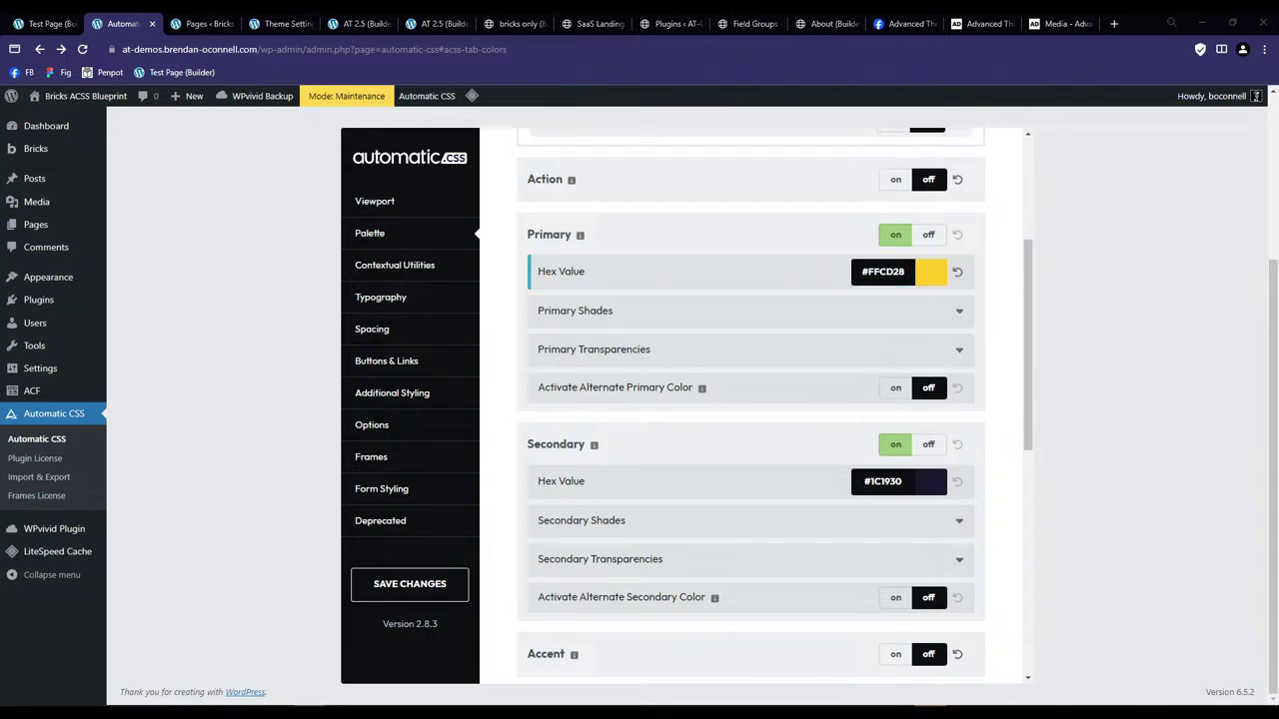
Set the Primary color's hex value to #30B76E.
{"action": "left_click", "coordinate": [930, 280]}
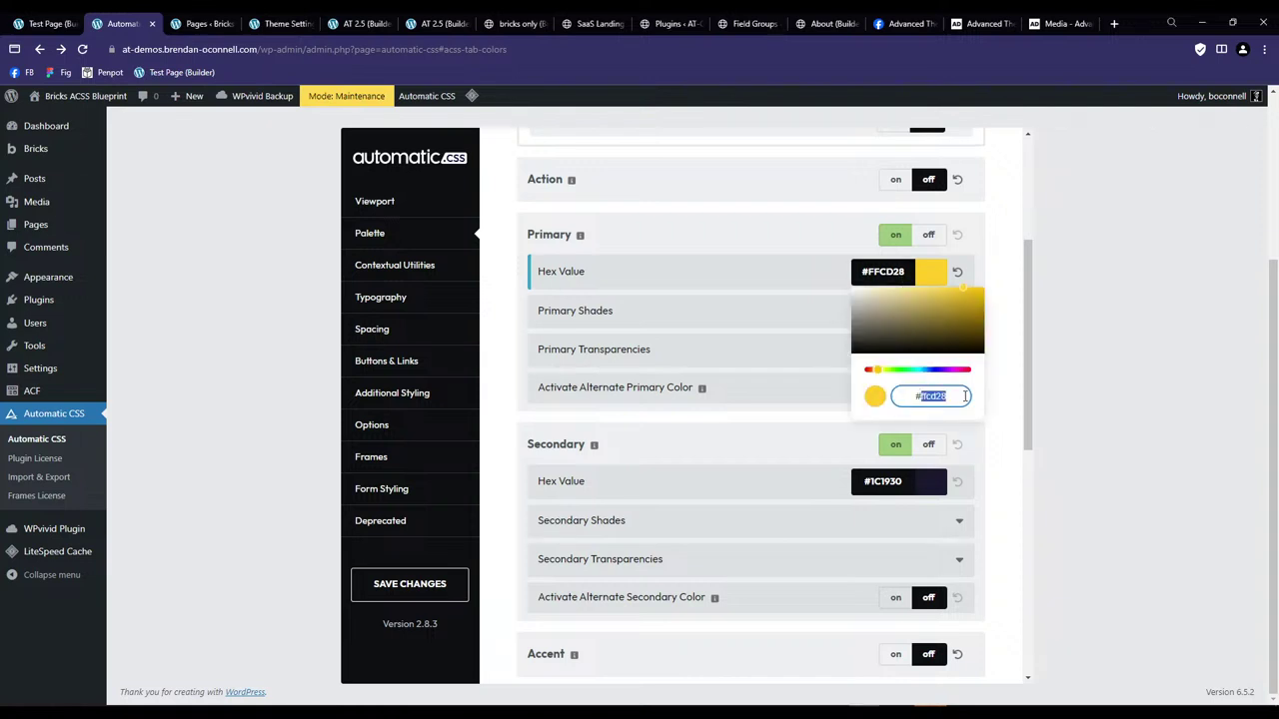
{"action": "type", "text": "#30b76e"}
{"action": "left_click", "coordinate": [997, 343]}
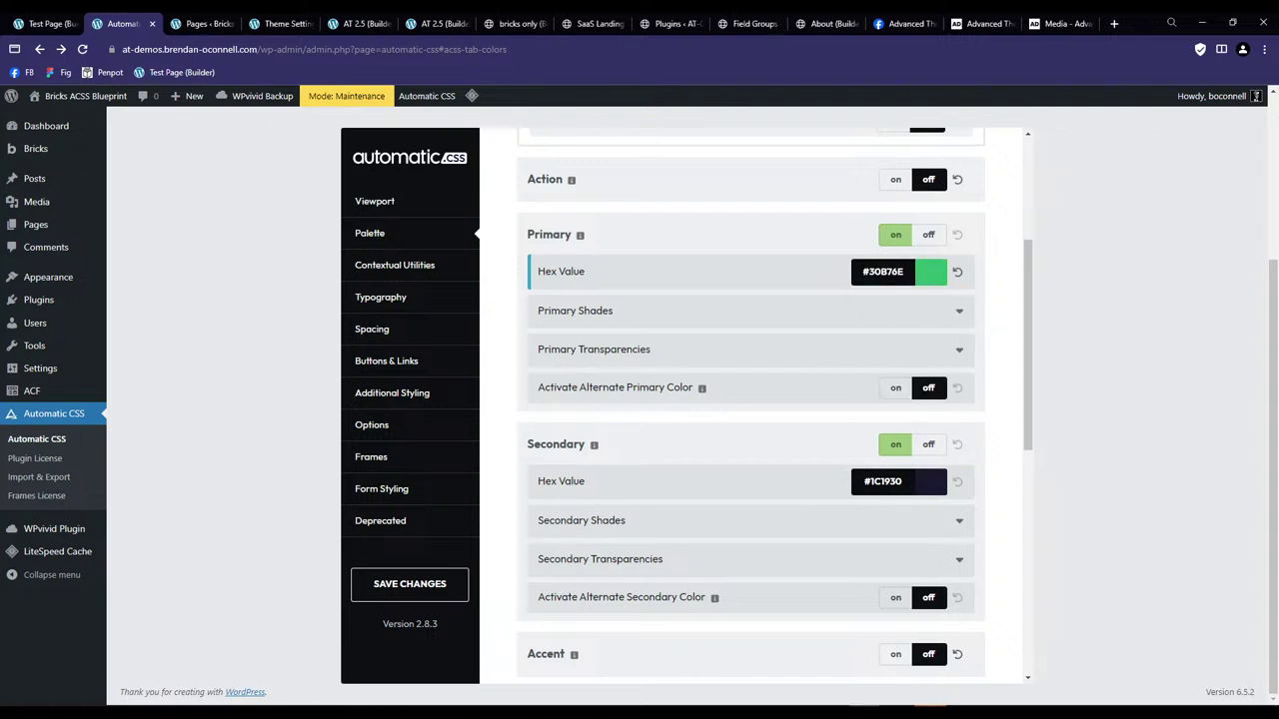
Set the Secondary color's hex value to #FFCD28 and save the Automatic CSS changes.
{"action": "left_click", "coordinate": [930, 481]}
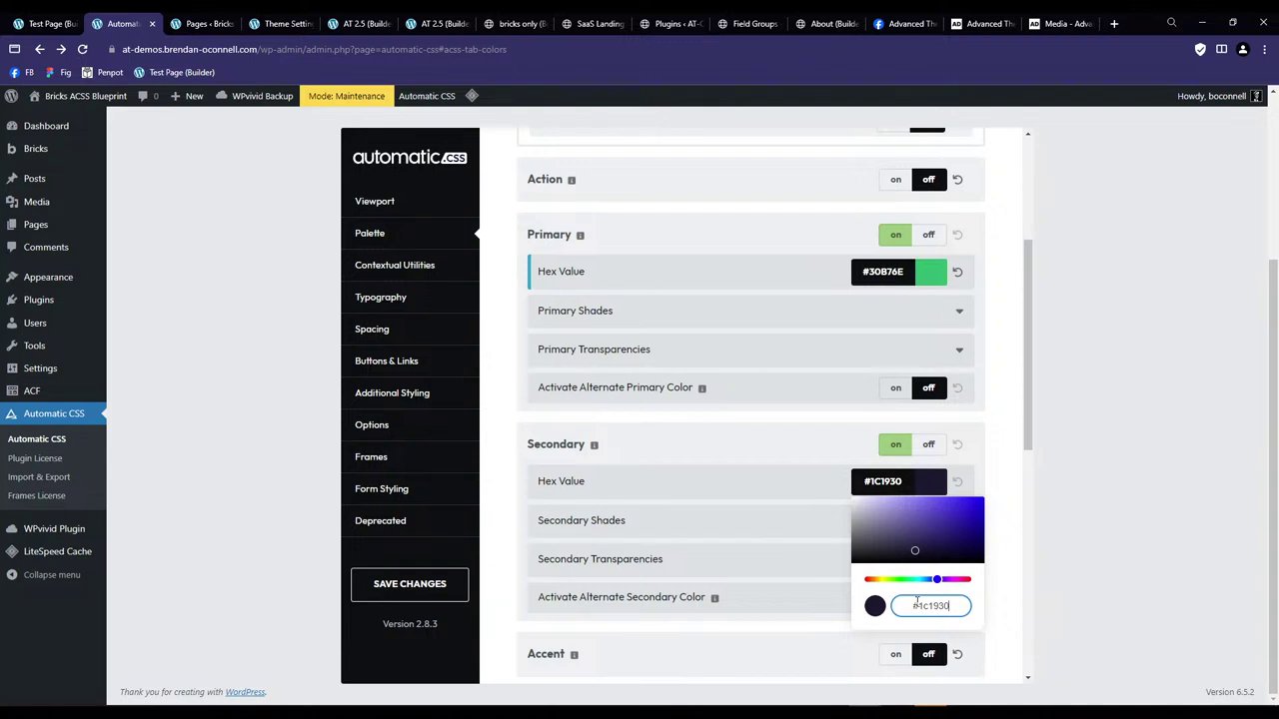
{"action": "type", "text": "#ffcd28"}
{"action": "left_click", "coordinate": [995, 516]}
{"action": "left_click", "coordinate": [405, 586]}
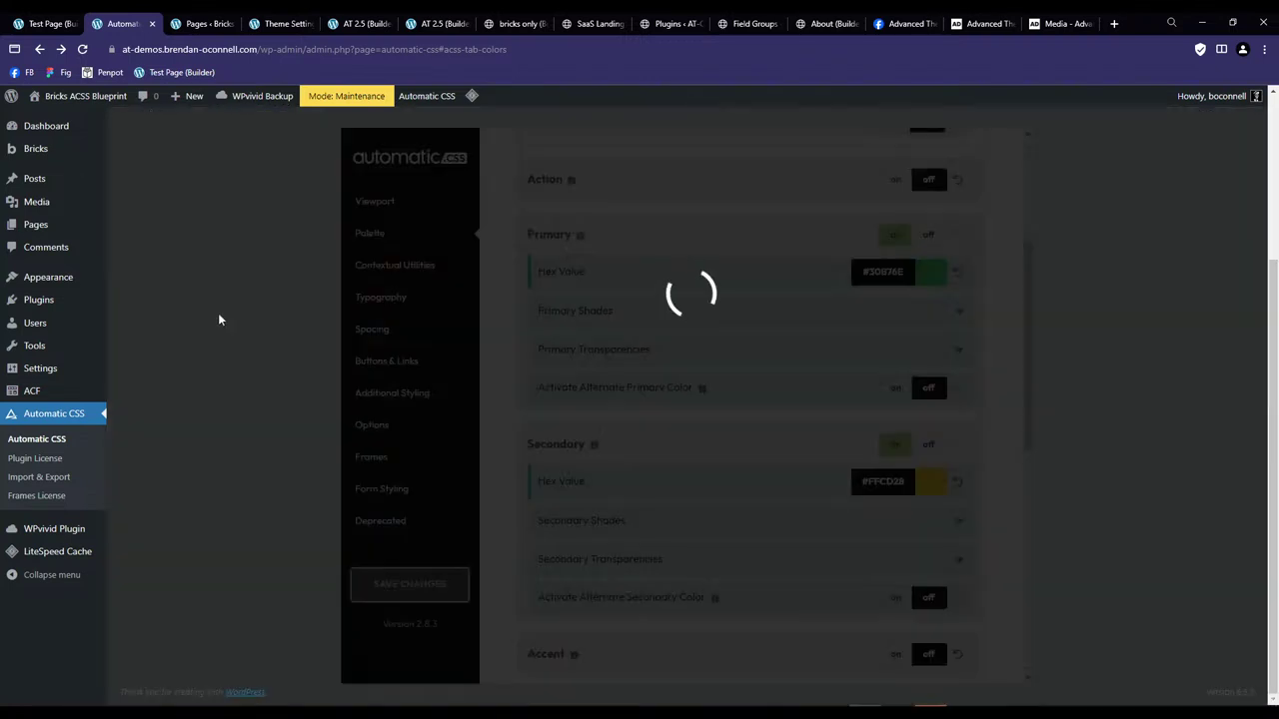
Return to the Test Page builder and reload it with the page changes saved to load the new palette.
{"action": "left_click", "coordinate": [45, 23]}
{"action": "left_click", "coordinate": [82, 49]}
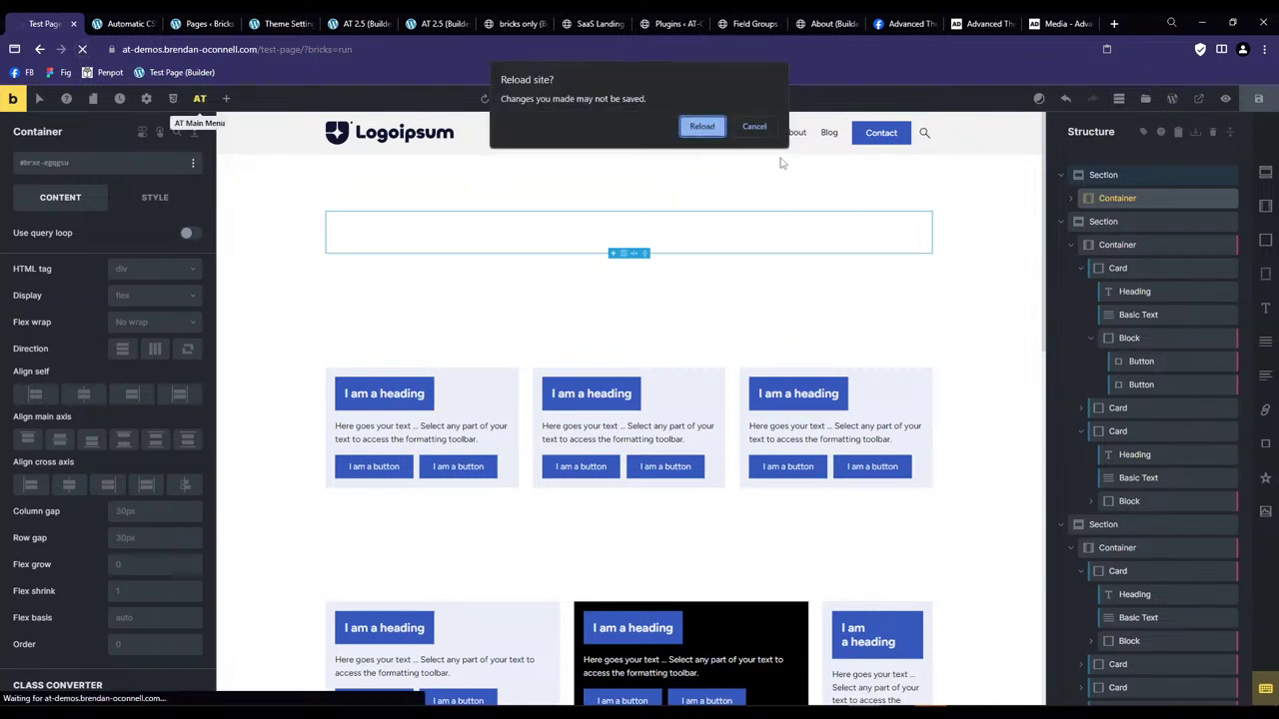
{"action": "left_click", "coordinate": [755, 126]}
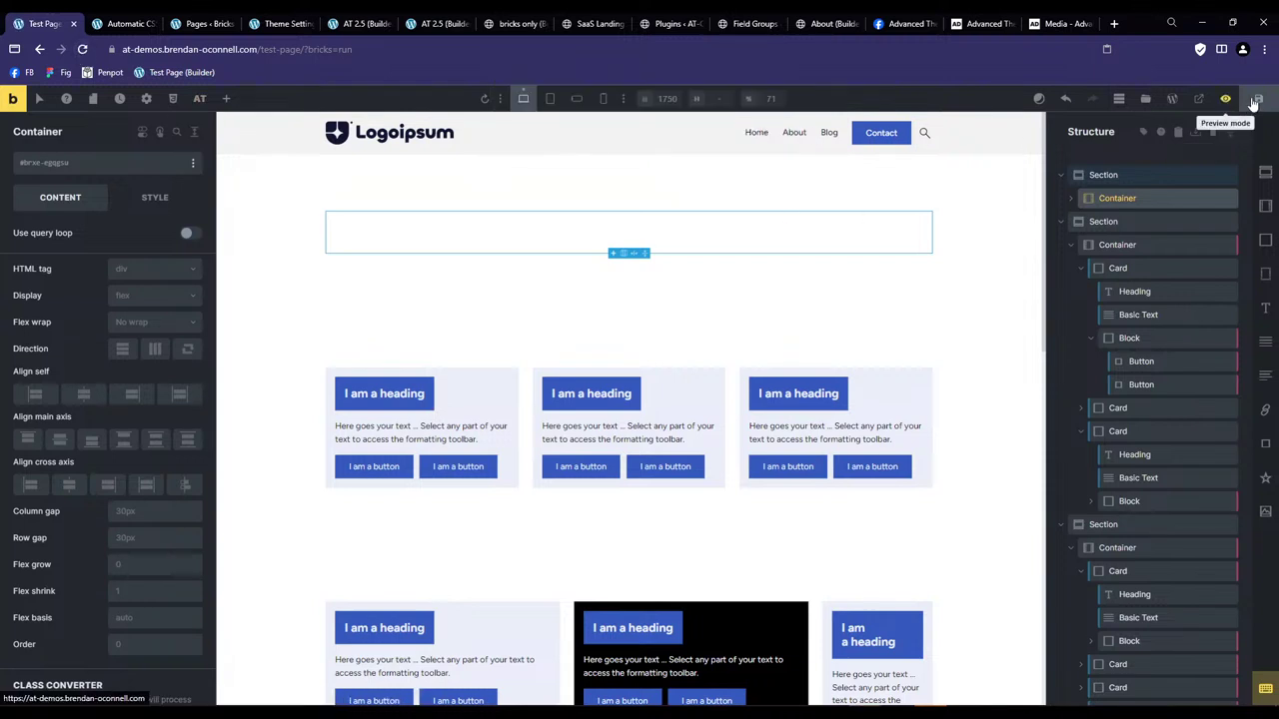
{"action": "left_click", "coordinate": [82, 49]}
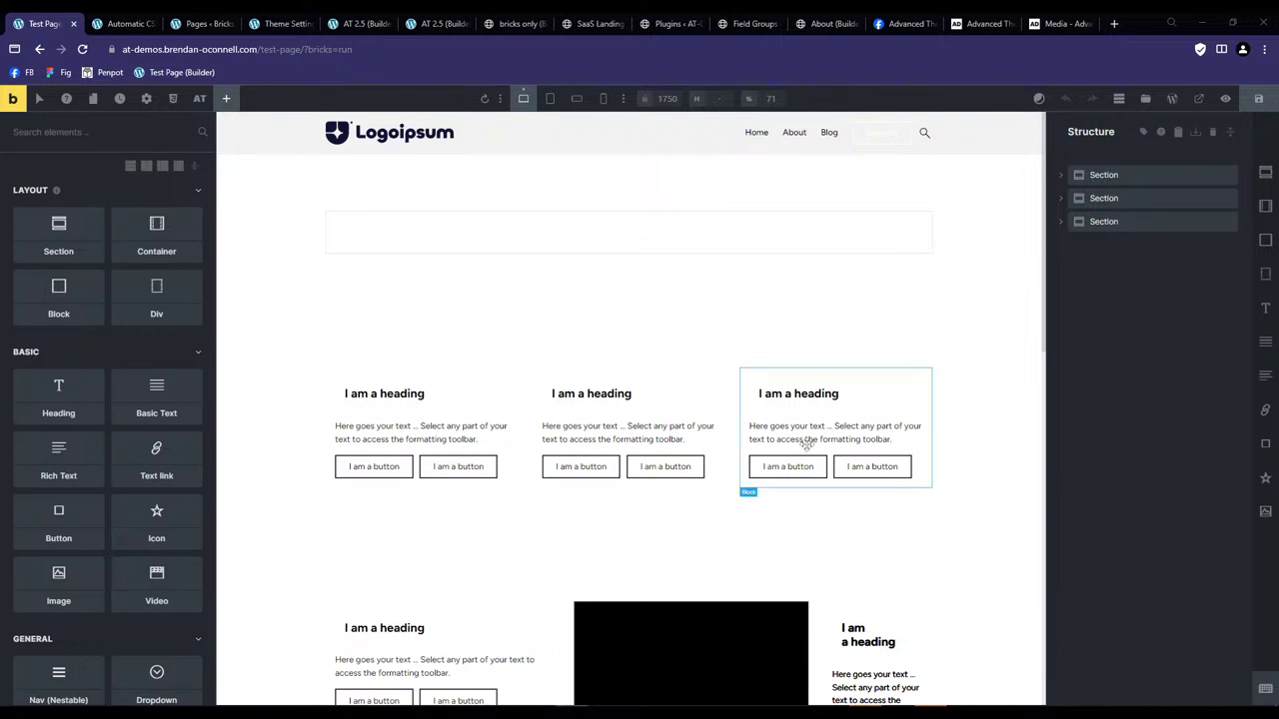
Duplicate the empty block inside the first section's container.
{"action": "left_click", "coordinate": [490, 217]}
{"action": "left_click", "coordinate": [1117, 199]}
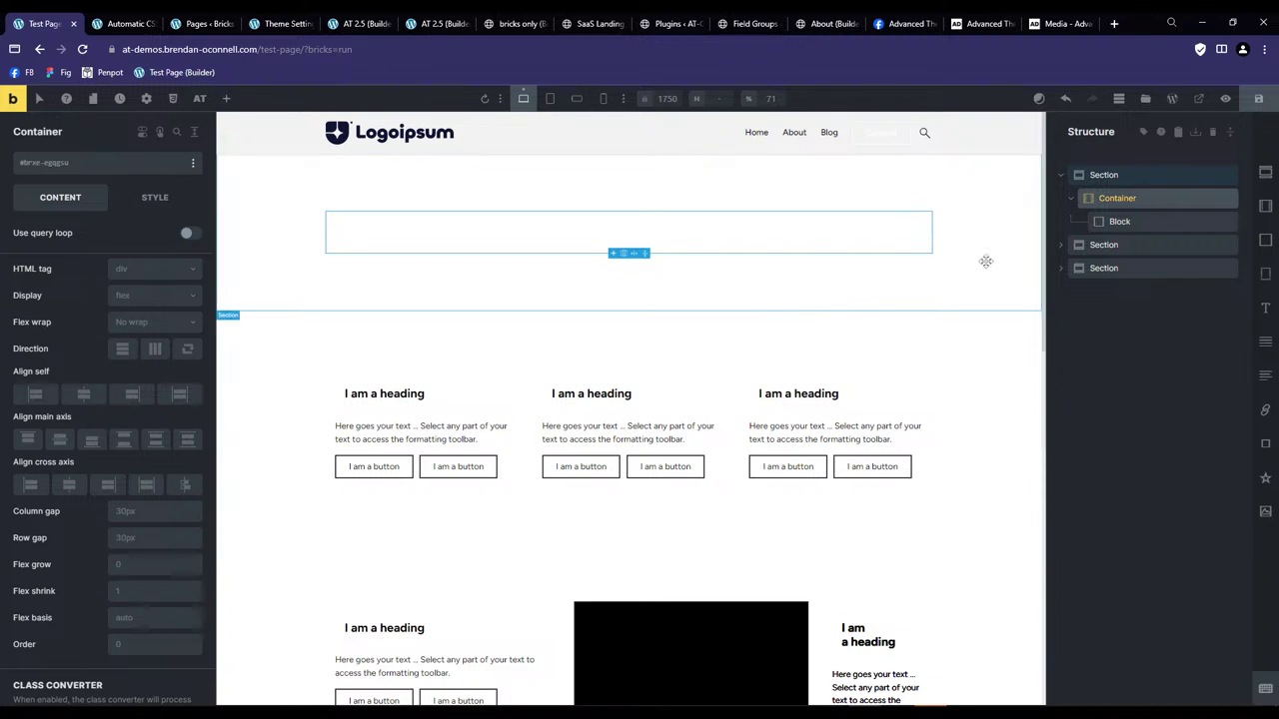
{"action": "left_click", "coordinate": [1121, 222]}
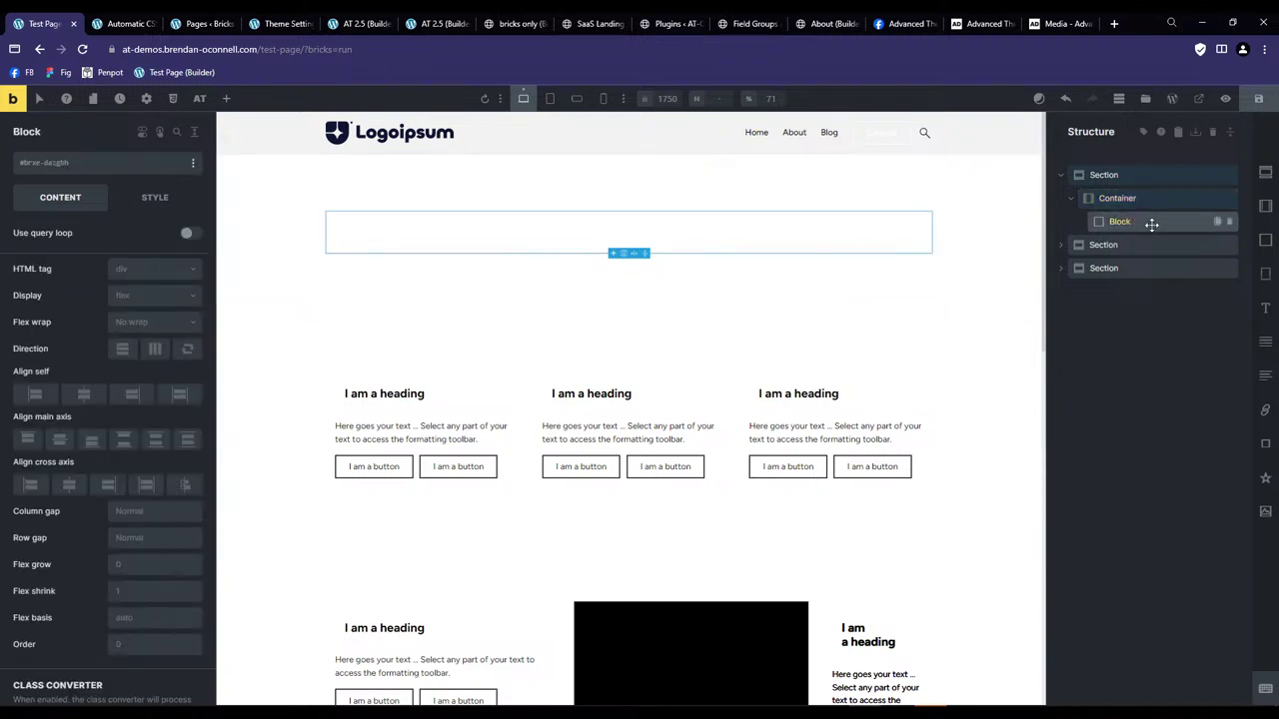
{"action": "left_click", "coordinate": [1218, 222]}
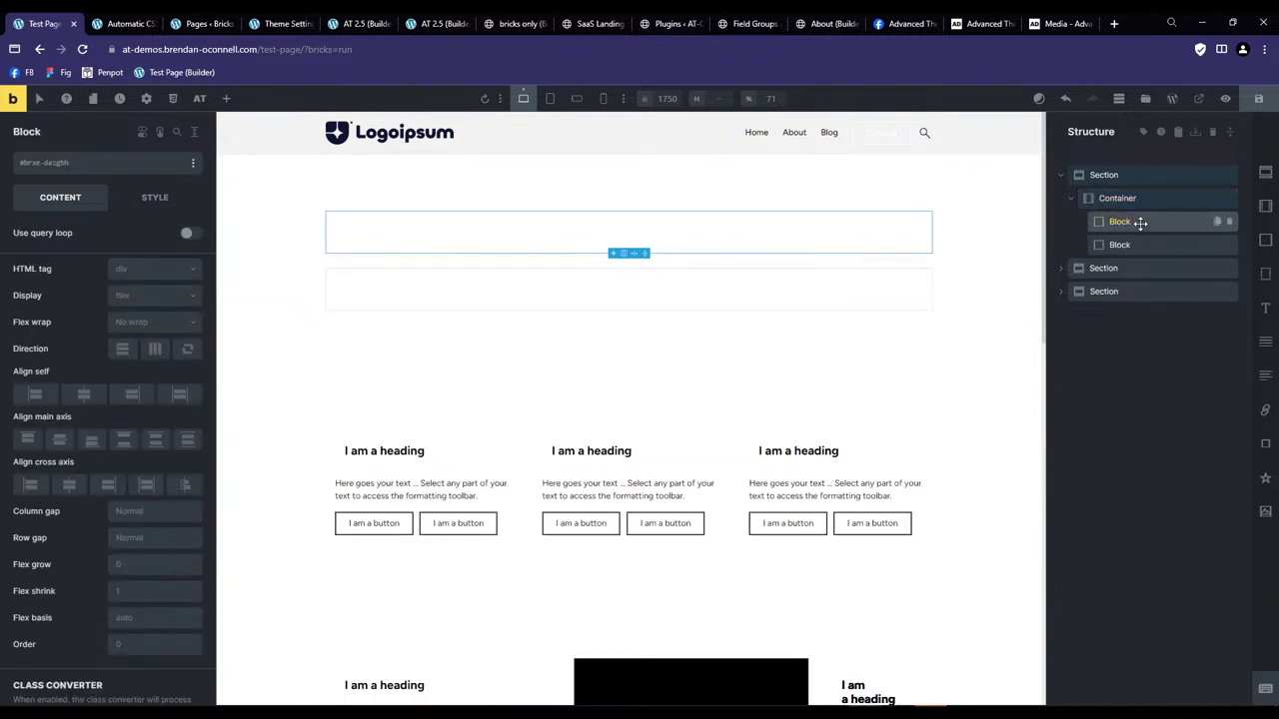
Set the first section's container to grid display with a gap of var(--space-s).
{"action": "left_click", "coordinate": [1117, 197]}
{"action": "left_click", "coordinate": [145, 296]}
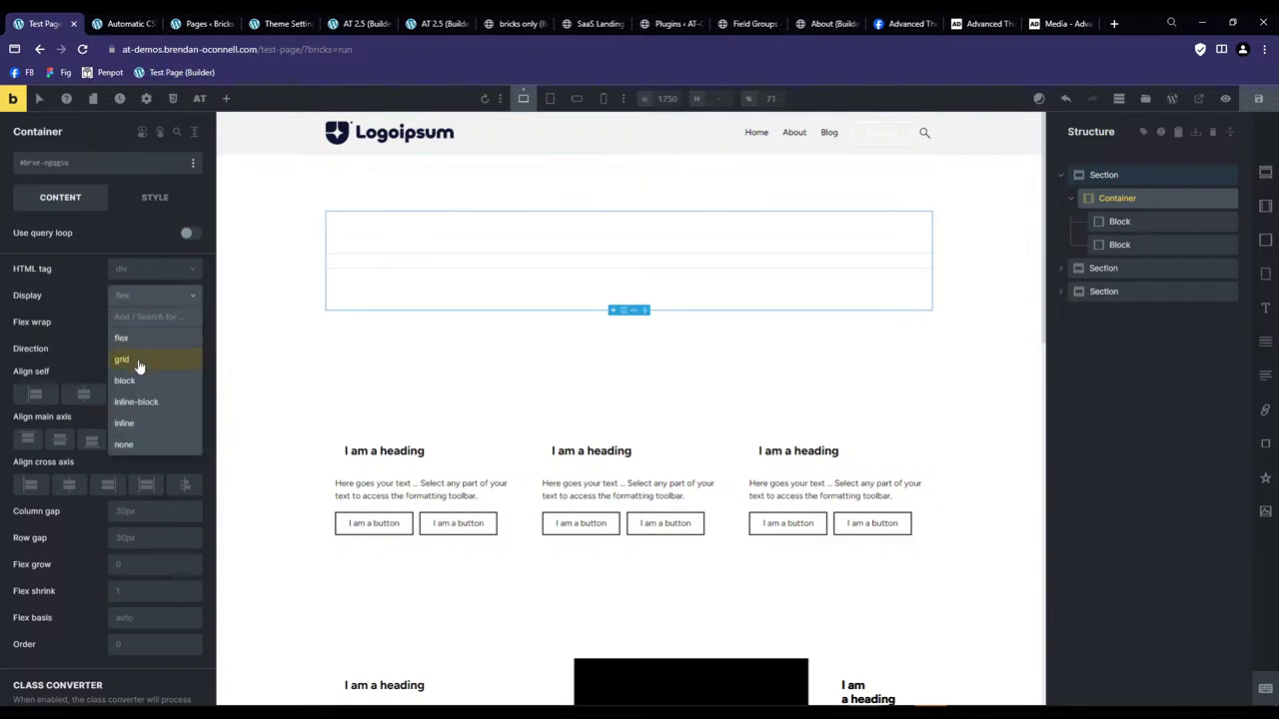
{"action": "left_click", "coordinate": [140, 367]}
{"action": "right_click", "coordinate": [110, 332]}
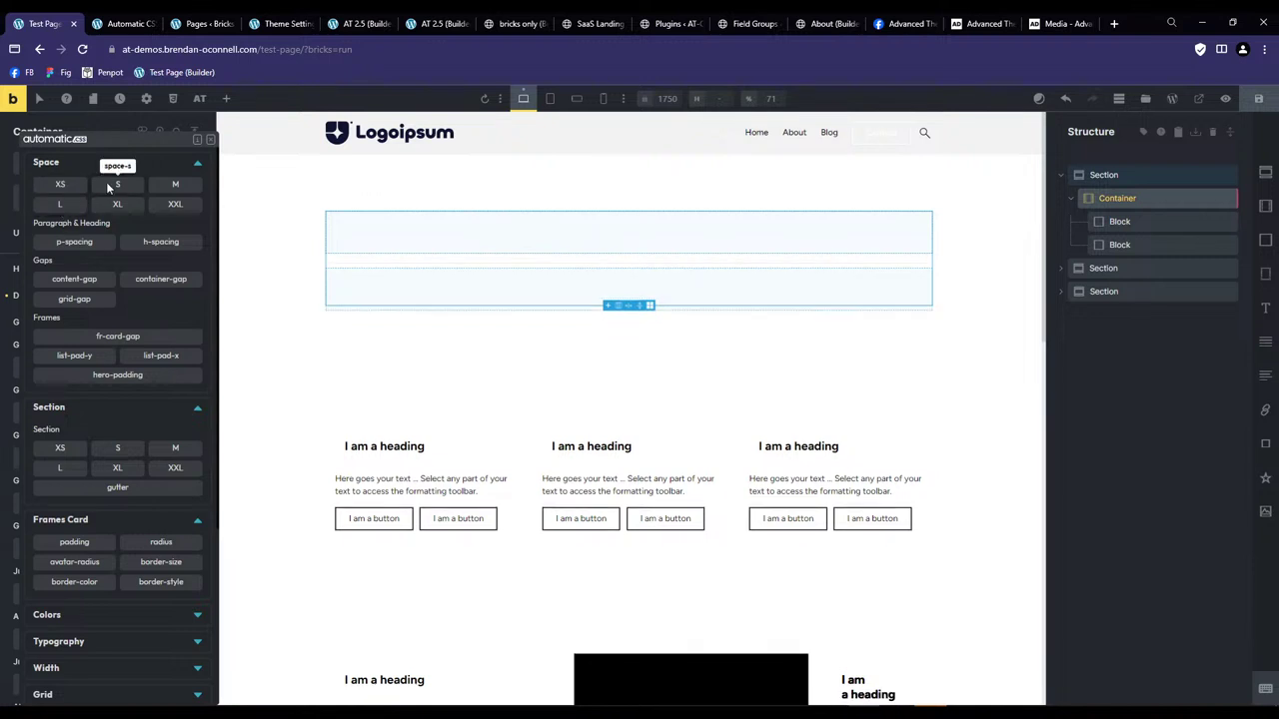
{"action": "left_click", "coordinate": [117, 184]}
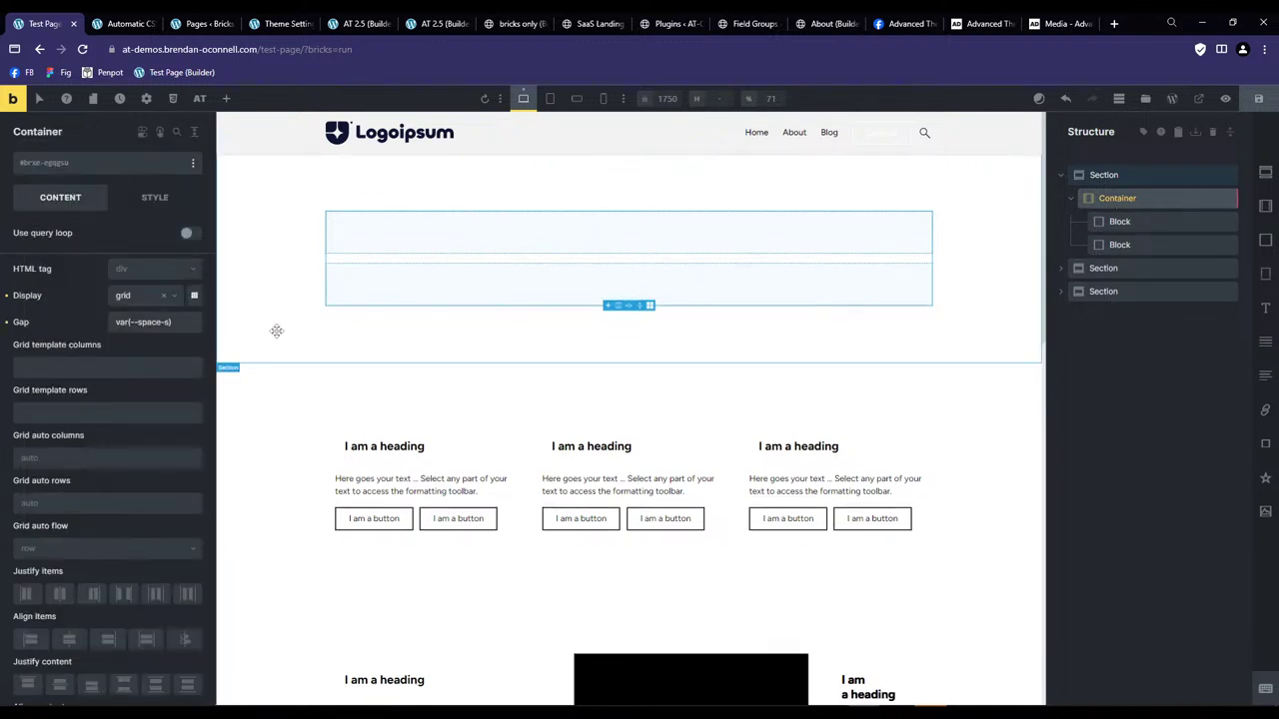
Set the first block's background color to the Automatic CSS primary color.
{"action": "left_click", "coordinate": [1129, 220]}
{"action": "left_click", "coordinate": [156, 204]}
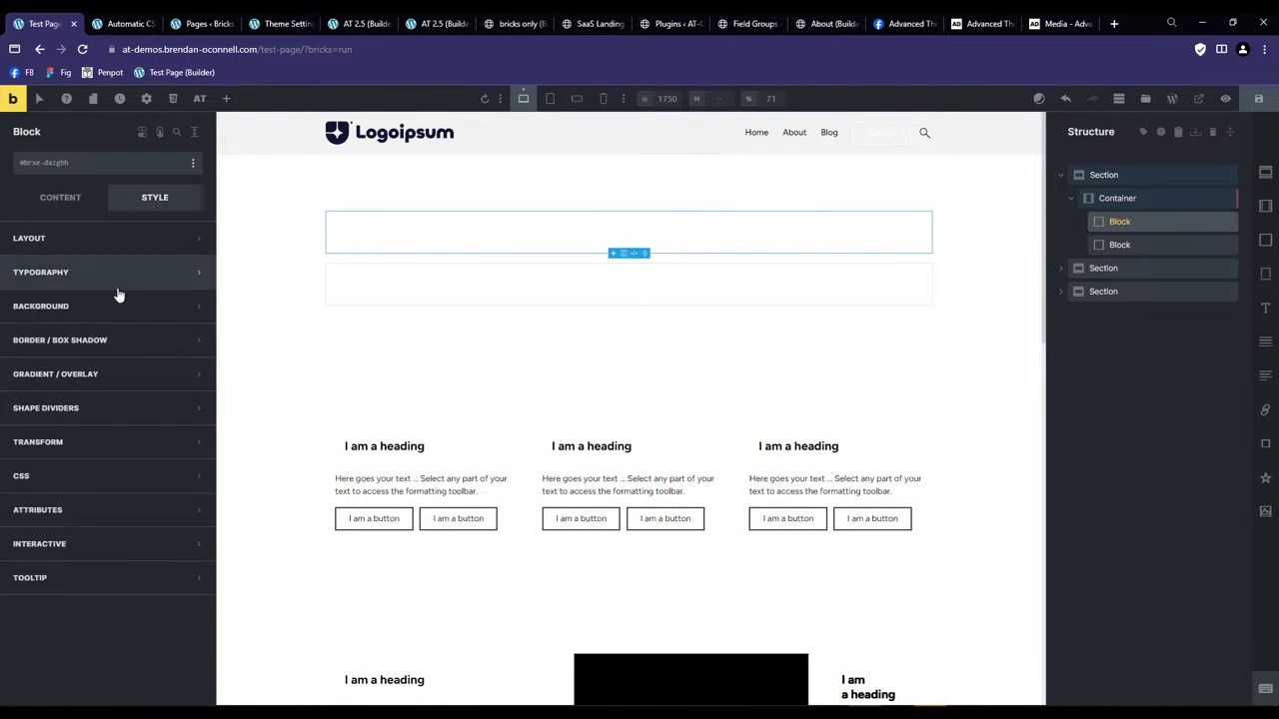
{"action": "left_click", "coordinate": [117, 305]}
{"action": "left_click", "coordinate": [171, 338]}
{"action": "left_click", "coordinate": [104, 439]}
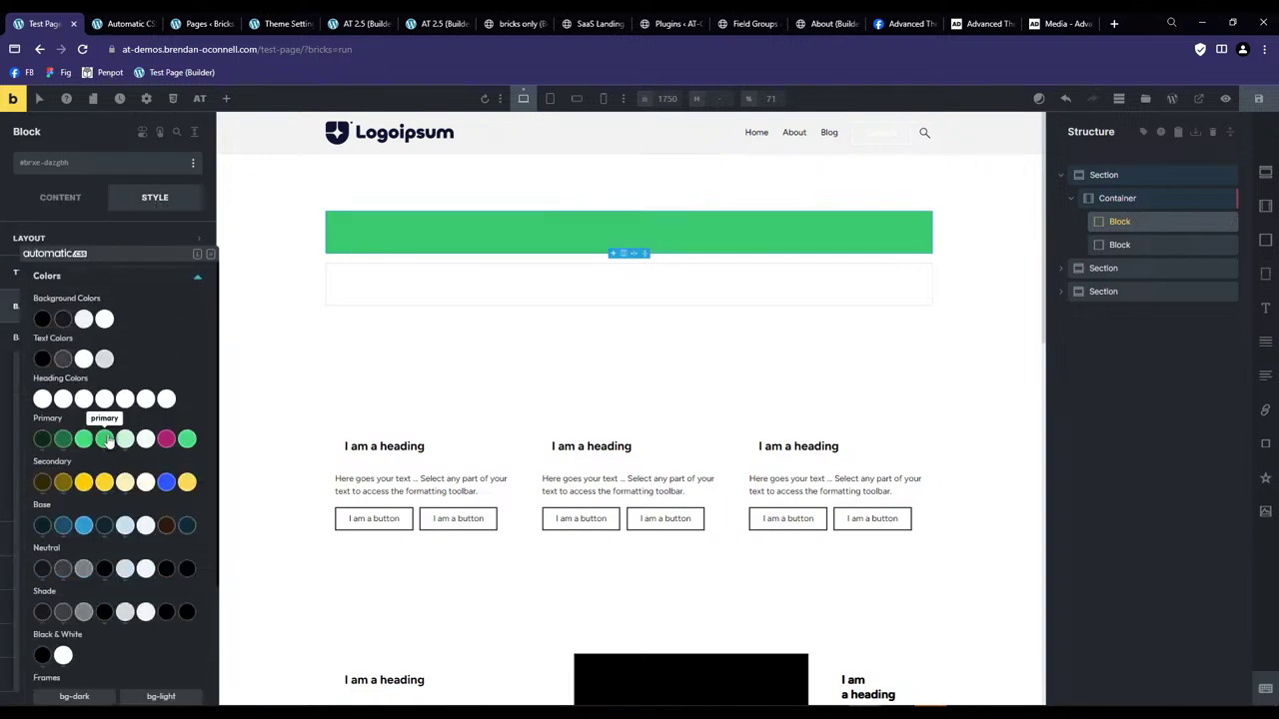
Set the second block's background color to the Automatic CSS secondary color.
{"action": "left_click", "coordinate": [1120, 244]}
{"action": "left_click", "coordinate": [190, 337]}
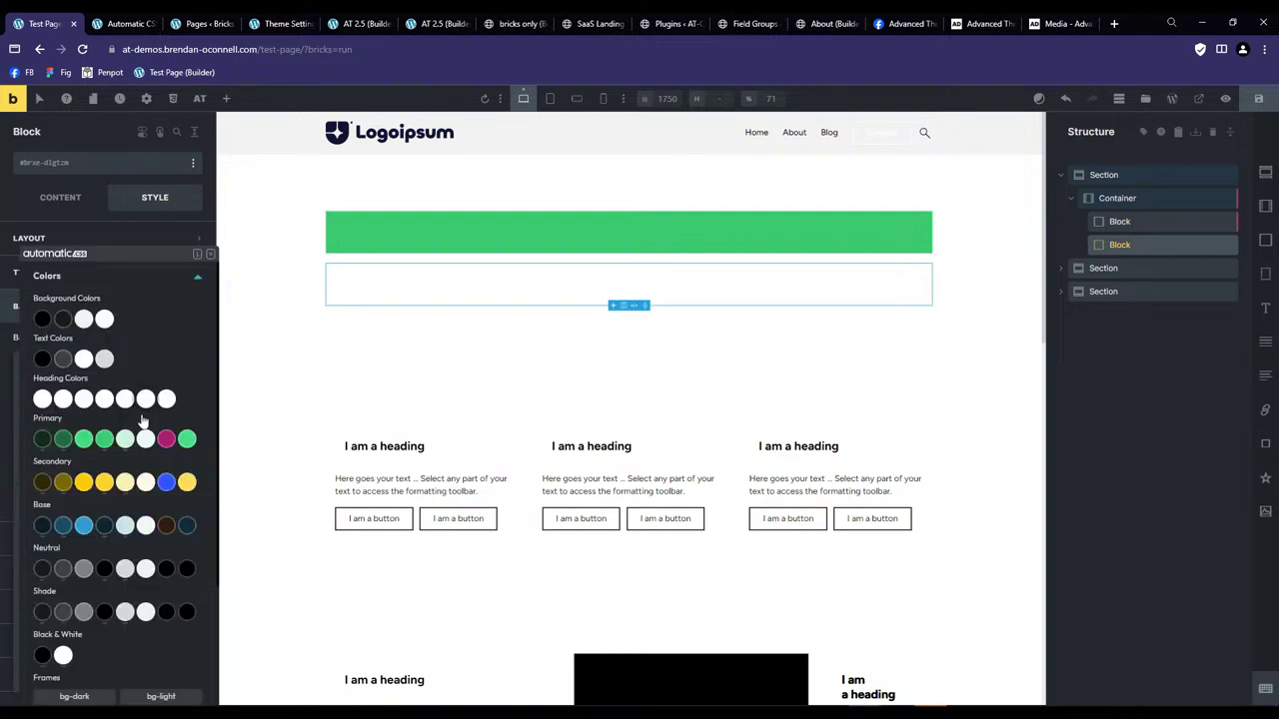
{"action": "left_click", "coordinate": [104, 483]}
{"action": "key", "text": "Escape"}
Set the container's grid template columns to var(--grid-2-1).
{"action": "left_click", "coordinate": [1192, 220]}
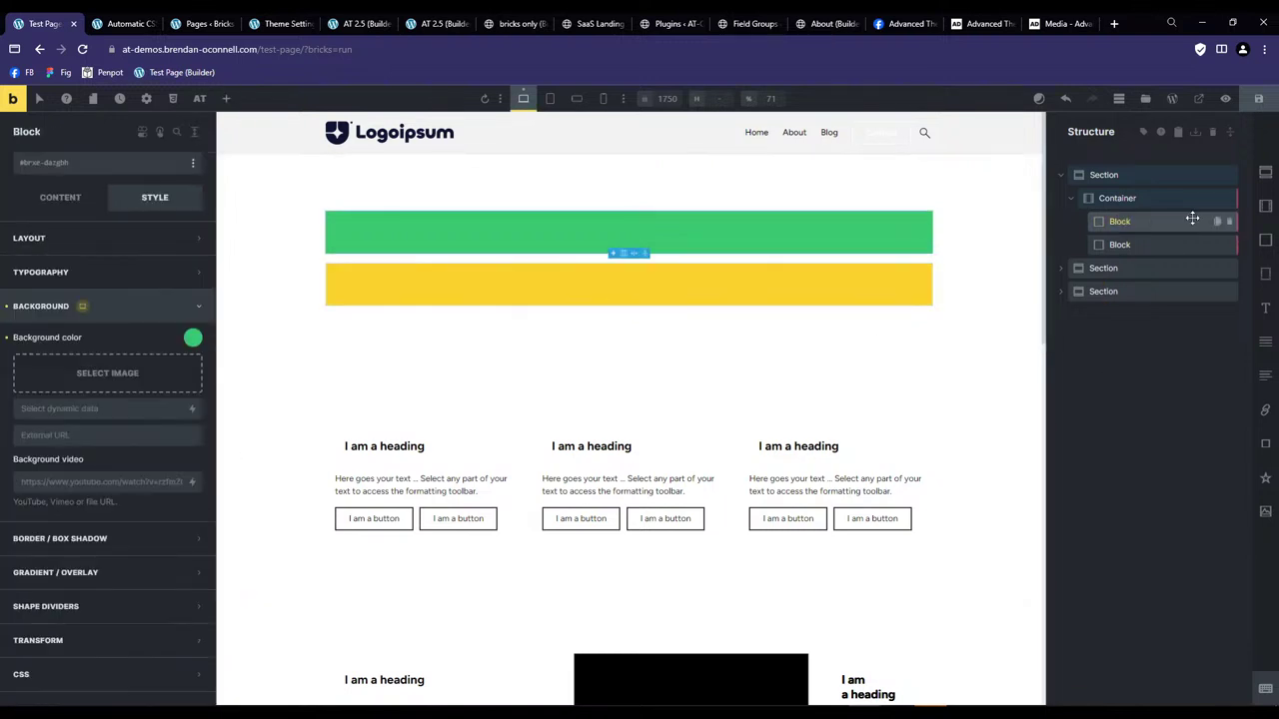
{"action": "left_click", "coordinate": [1191, 198]}
{"action": "left_click", "coordinate": [60, 197]}
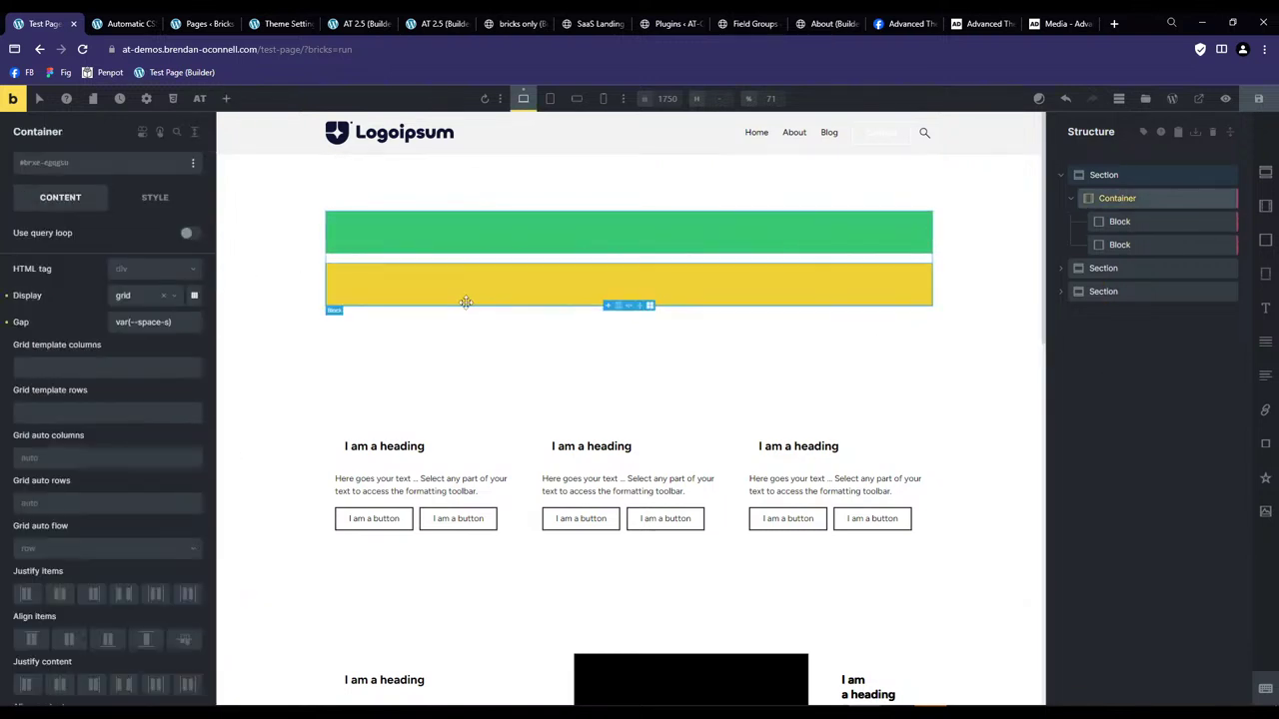
{"action": "left_click", "coordinate": [50, 370]}
{"action": "left_click", "coordinate": [134, 293]}
{"action": "key", "text": "Escape"}
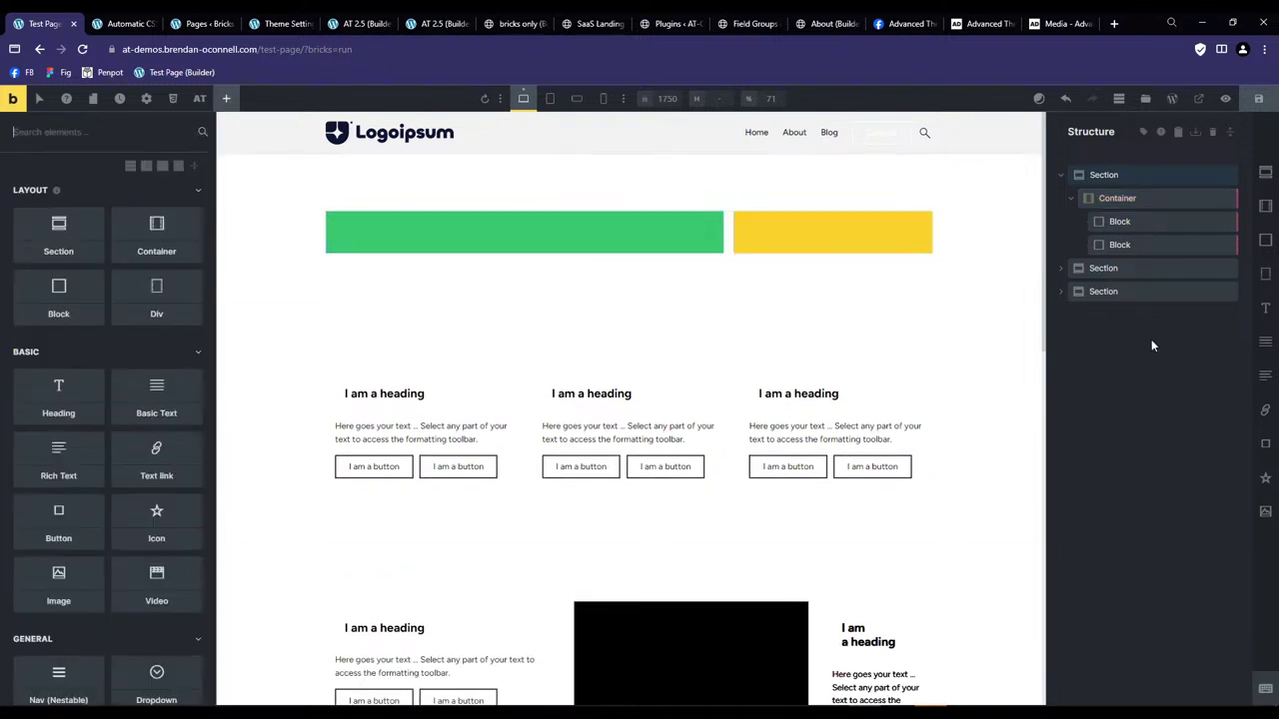
Duplicate the yellow block in the grid container four times.
{"action": "left_click", "coordinate": [1119, 198]}
{"action": "left_click", "coordinate": [1122, 222]}
{"action": "left_click", "coordinate": [1210, 198]}
{"action": "left_click", "coordinate": [1204, 221]}
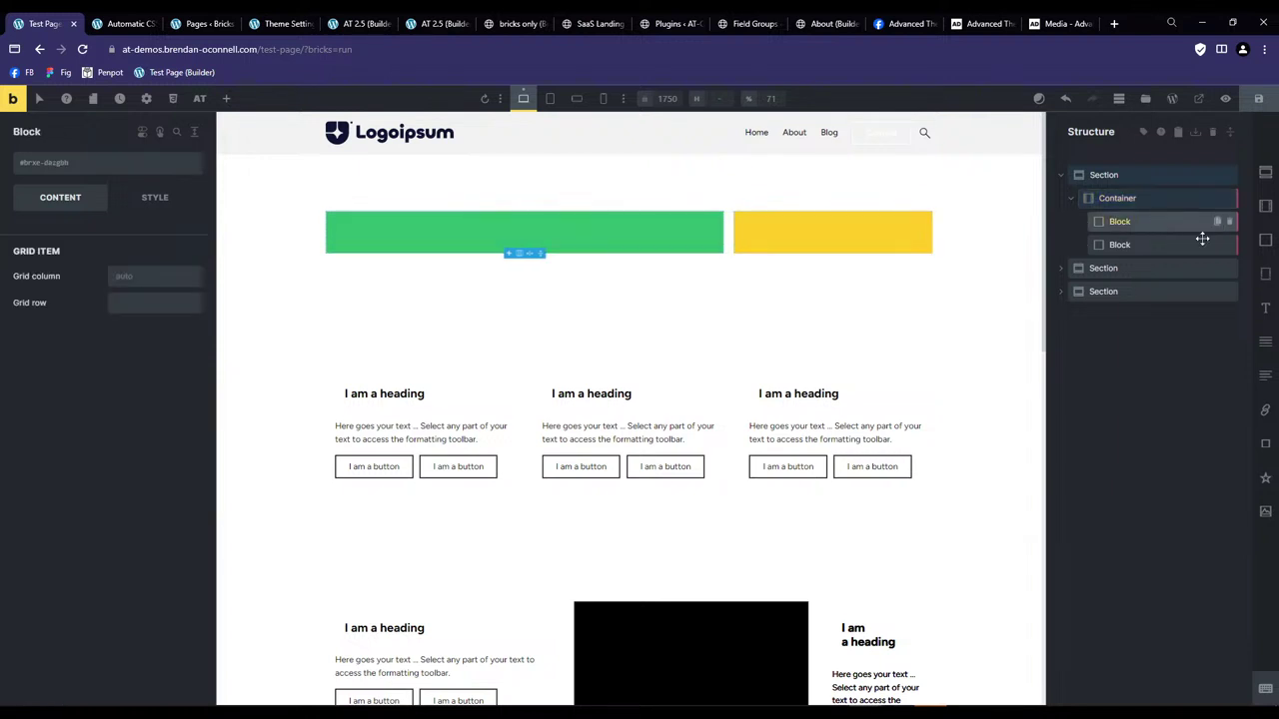
{"action": "left_click", "coordinate": [1209, 245]}
{"action": "left_click", "coordinate": [1217, 245]}
{"action": "left_click", "coordinate": [1217, 245]}
{"action": "left_click", "coordinate": [1217, 244]}
{"action": "left_click", "coordinate": [1217, 245]}
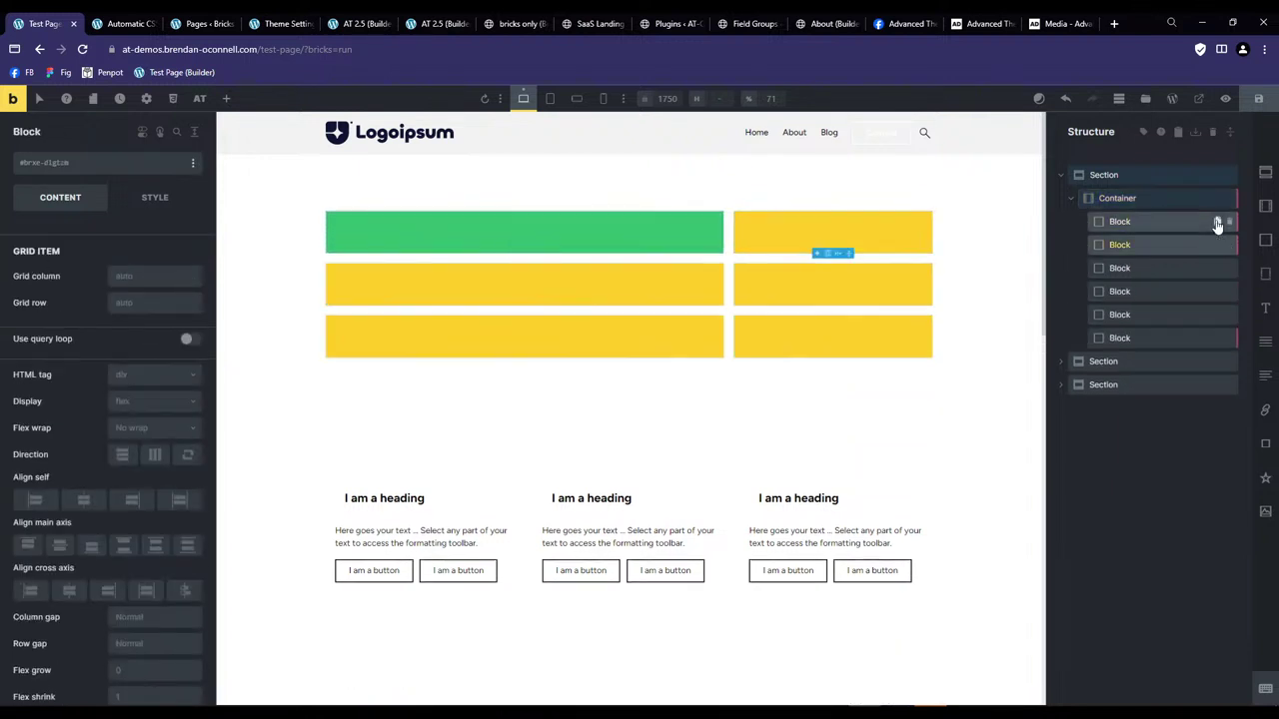
Duplicate the green block in the grid container four times.
{"action": "left_click", "coordinate": [1217, 221]}
{"action": "left_click", "coordinate": [1217, 222]}
{"action": "left_click", "coordinate": [1217, 222]}
{"action": "left_click", "coordinate": [1217, 222]}
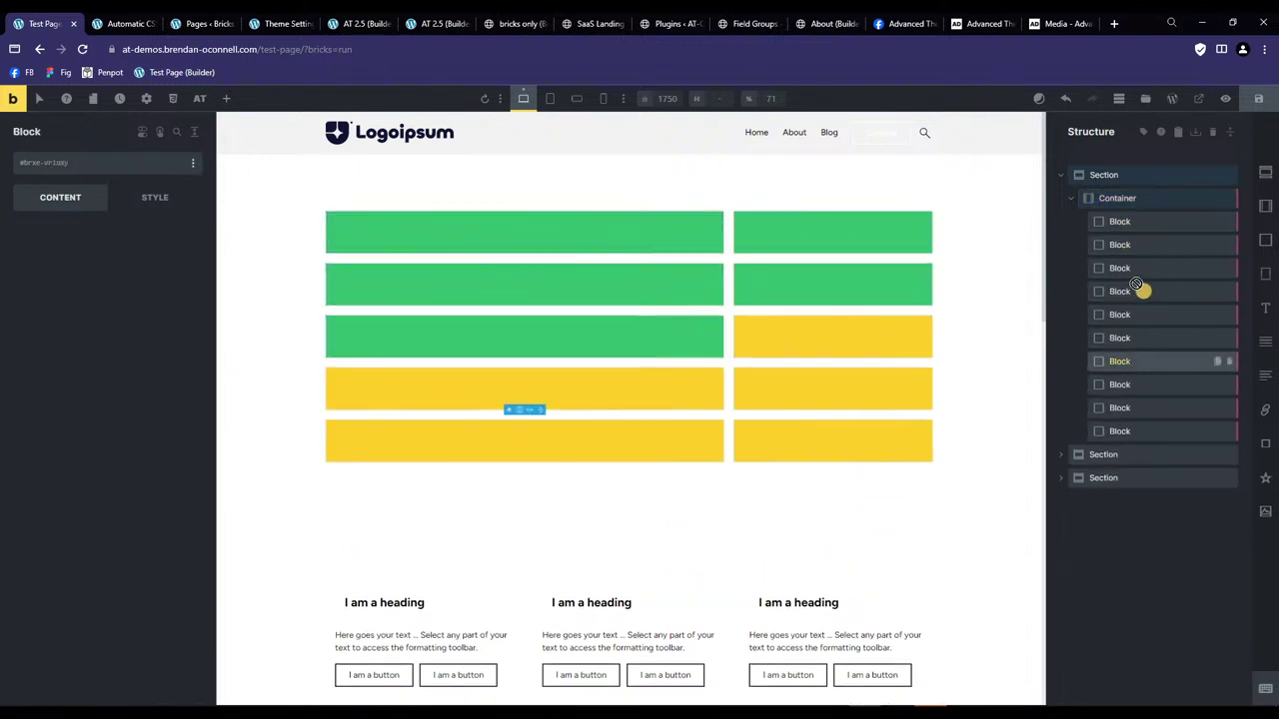
Reorder the blocks inside the container to mix the green and yellow ones.
{"action": "left_click_drag", "start_coordinate": [1124, 384], "coordinate": [1099, 318]}
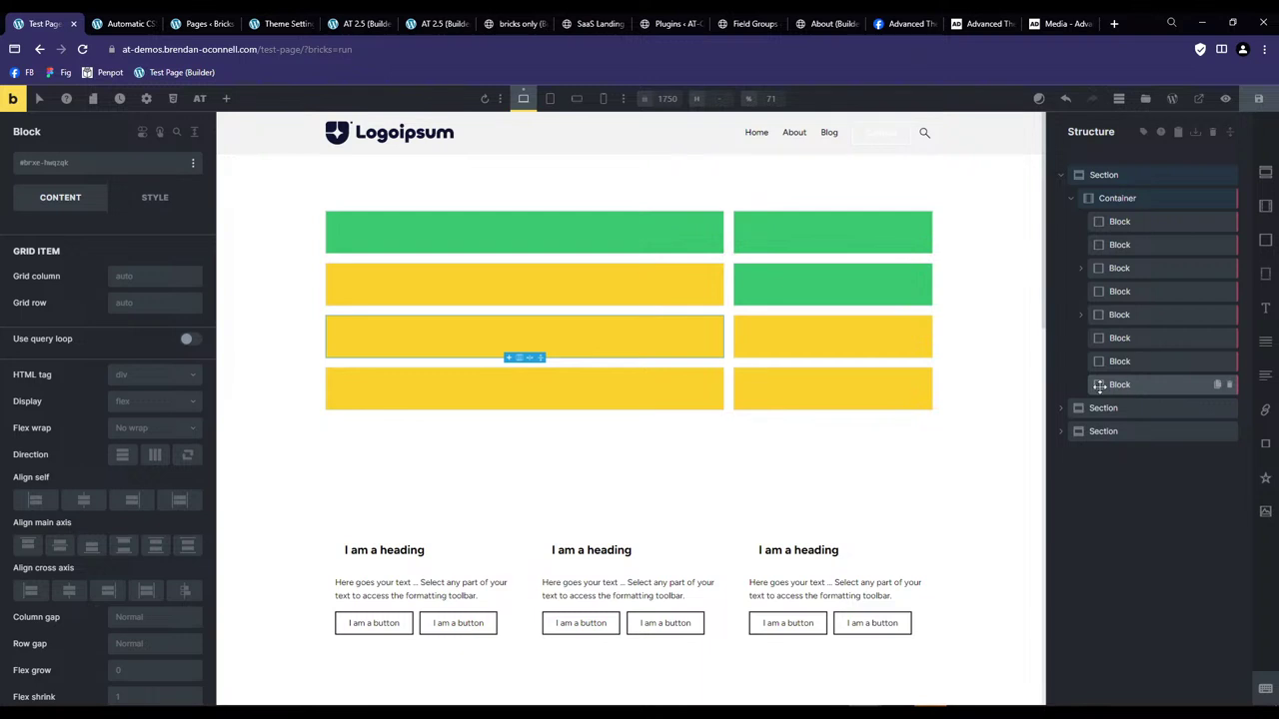
{"action": "left_click_drag", "start_coordinate": [1100, 386], "coordinate": [1095, 214]}
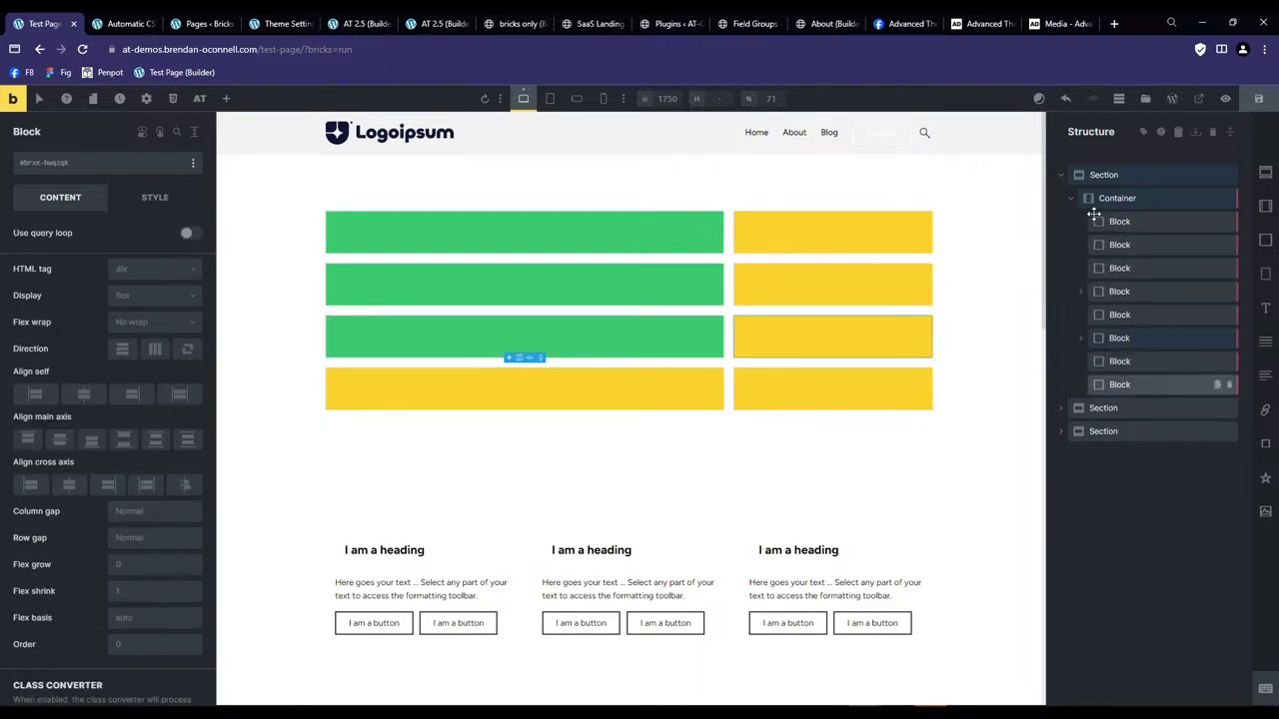
{"action": "left_click", "coordinate": [662, 289]}
Open the container's Grid Builder, expand the grid to four rows, and stretch block 1 over two rows and block 2 over three.
{"action": "left_click", "coordinate": [1119, 198]}
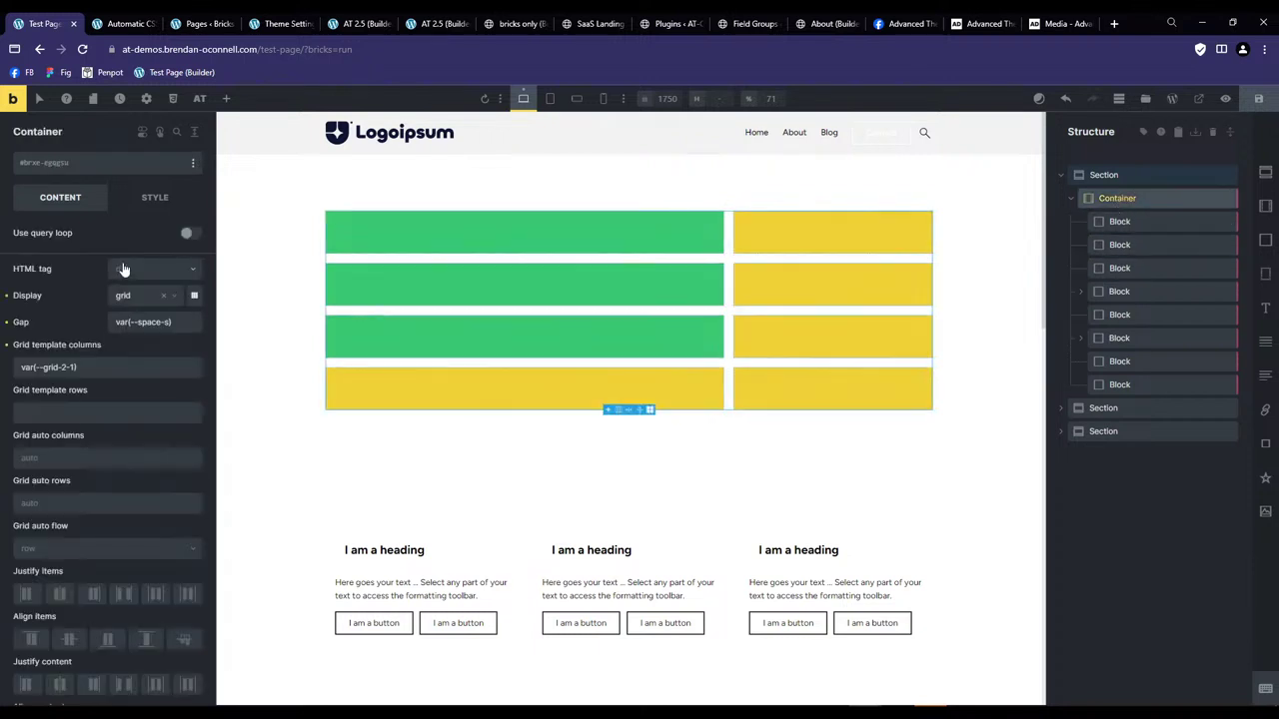
{"action": "left_click", "coordinate": [194, 298]}
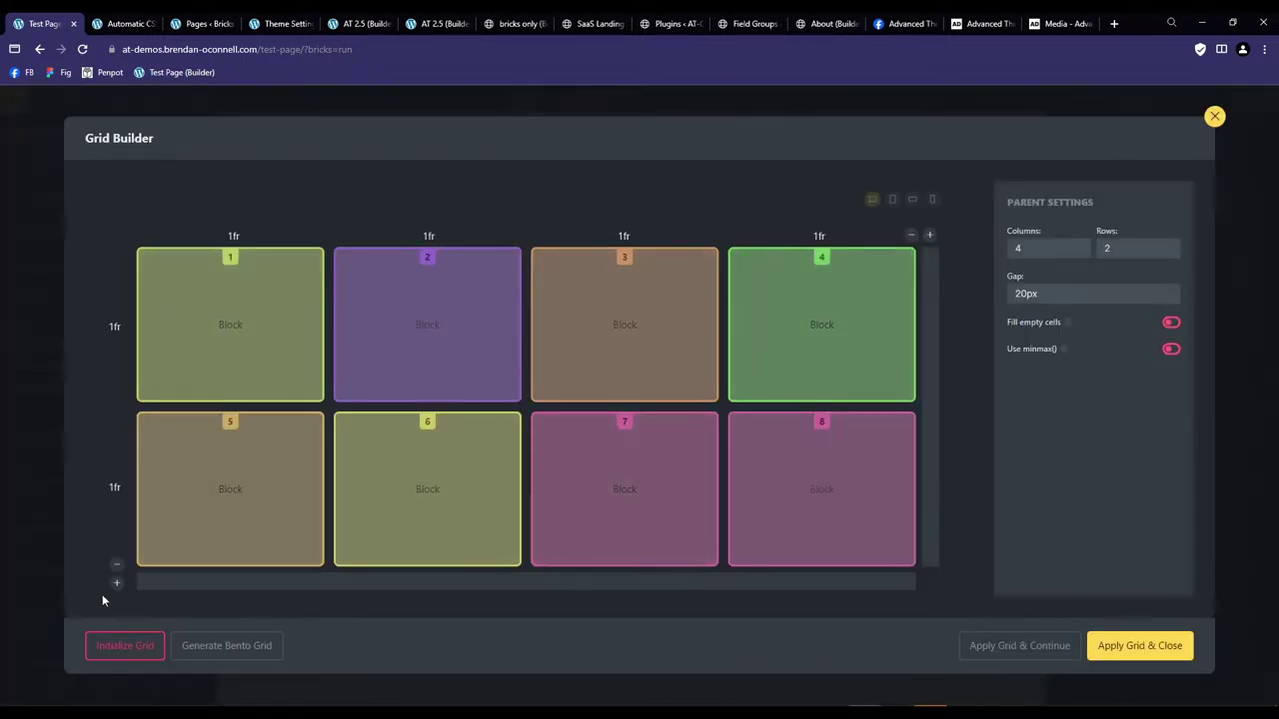
{"action": "left_click", "coordinate": [115, 584]}
{"action": "left_click", "coordinate": [115, 585]}
{"action": "left_click_drag", "start_coordinate": [318, 313], "coordinate": [346, 422]}
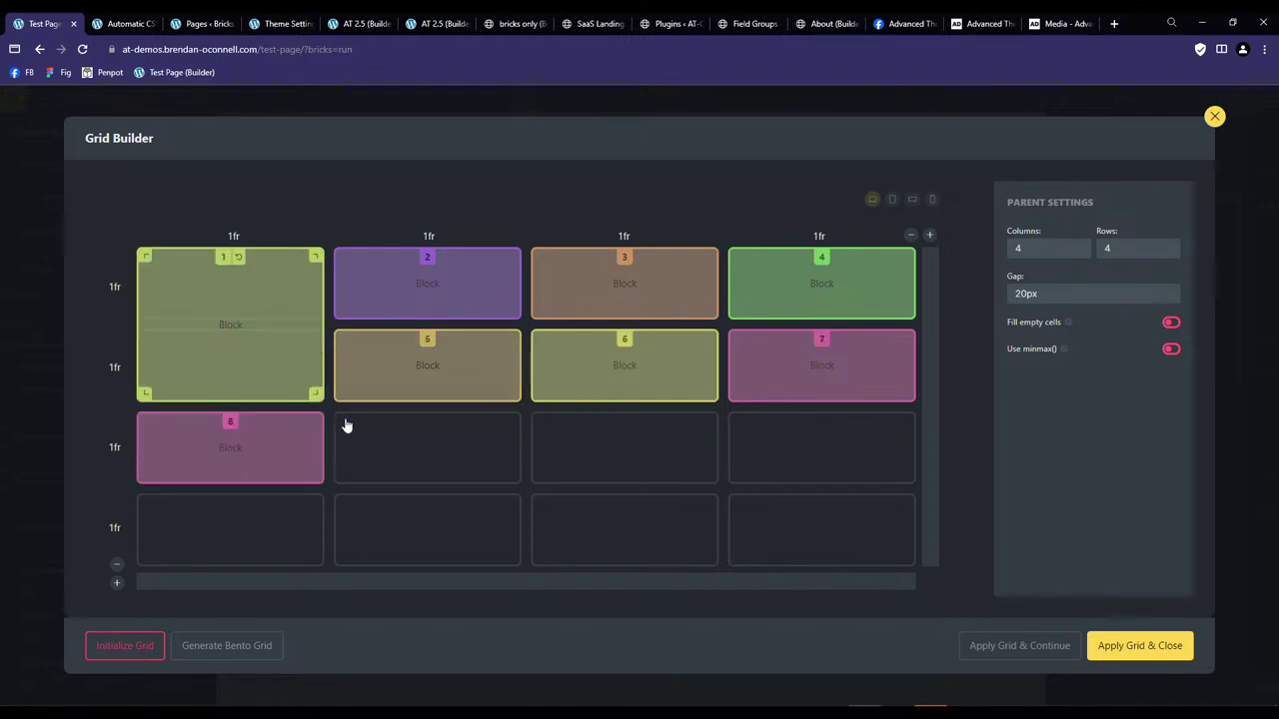
{"action": "left_click_drag", "start_coordinate": [513, 311], "coordinate": [512, 478]}
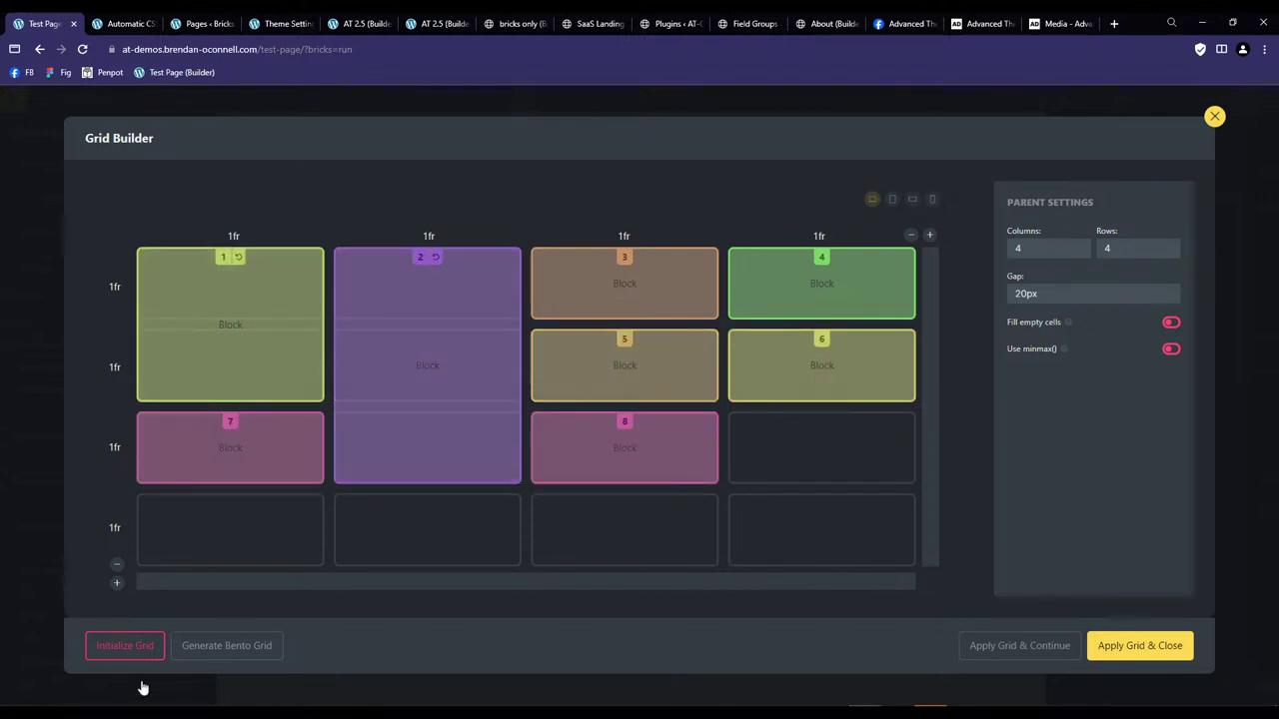
Generate a bento grid layout for the container and add a fifth row.
{"action": "left_click", "coordinate": [227, 646]}
{"action": "left_click", "coordinate": [243, 647]}
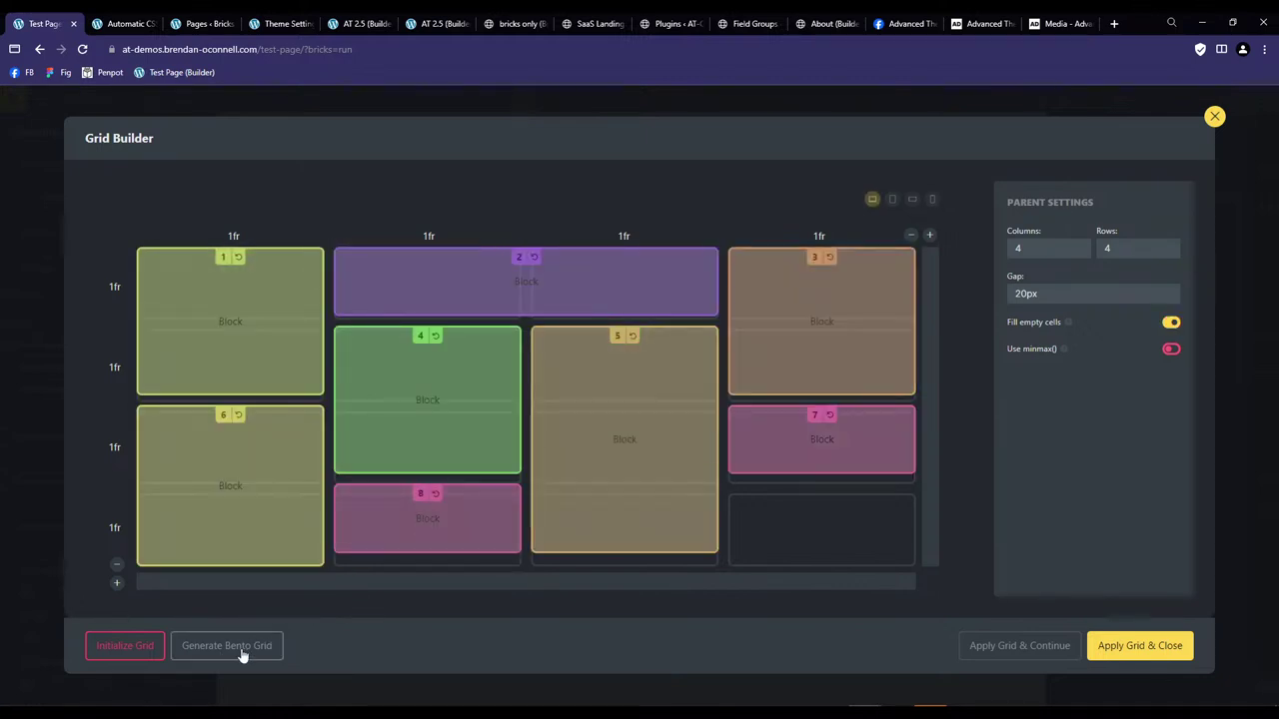
{"action": "left_click", "coordinate": [117, 584]}
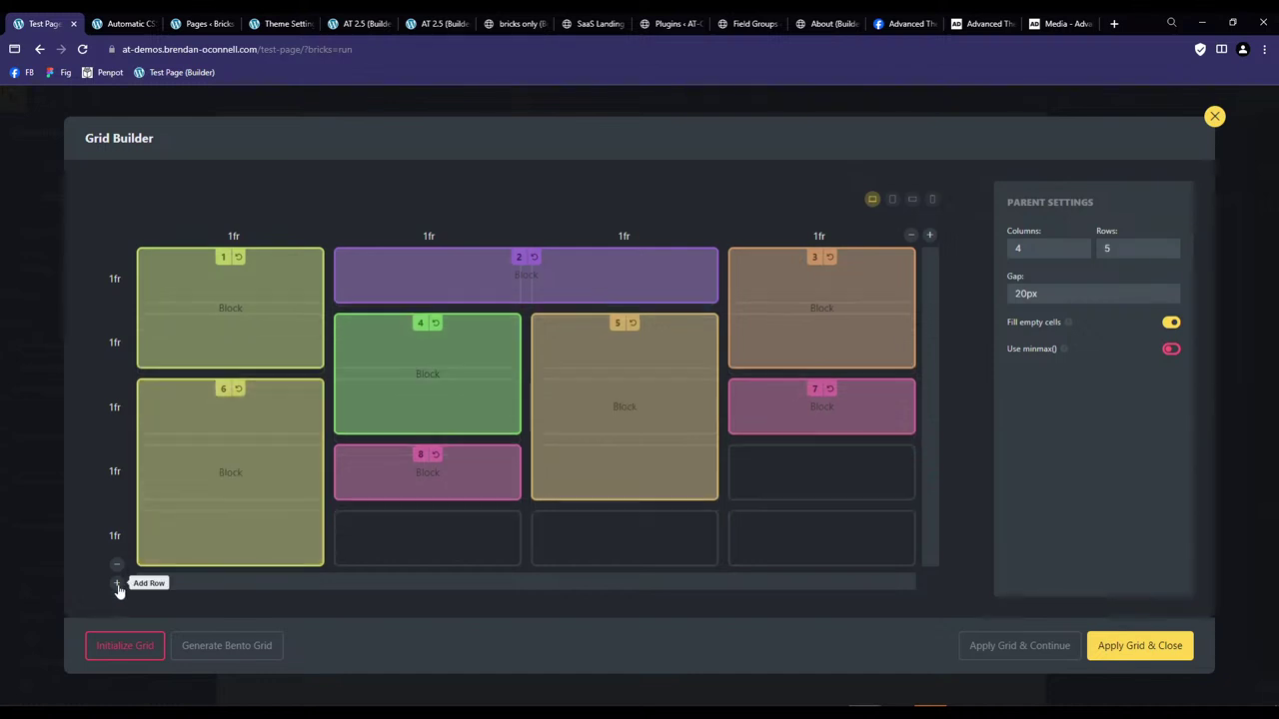
Regenerate the bento layout repeatedly with four columns and five rows, and apply the grid to the container.
{"action": "left_click", "coordinate": [216, 649]}
{"action": "left_click", "coordinate": [226, 651]}
{"action": "left_click", "coordinate": [226, 649]}
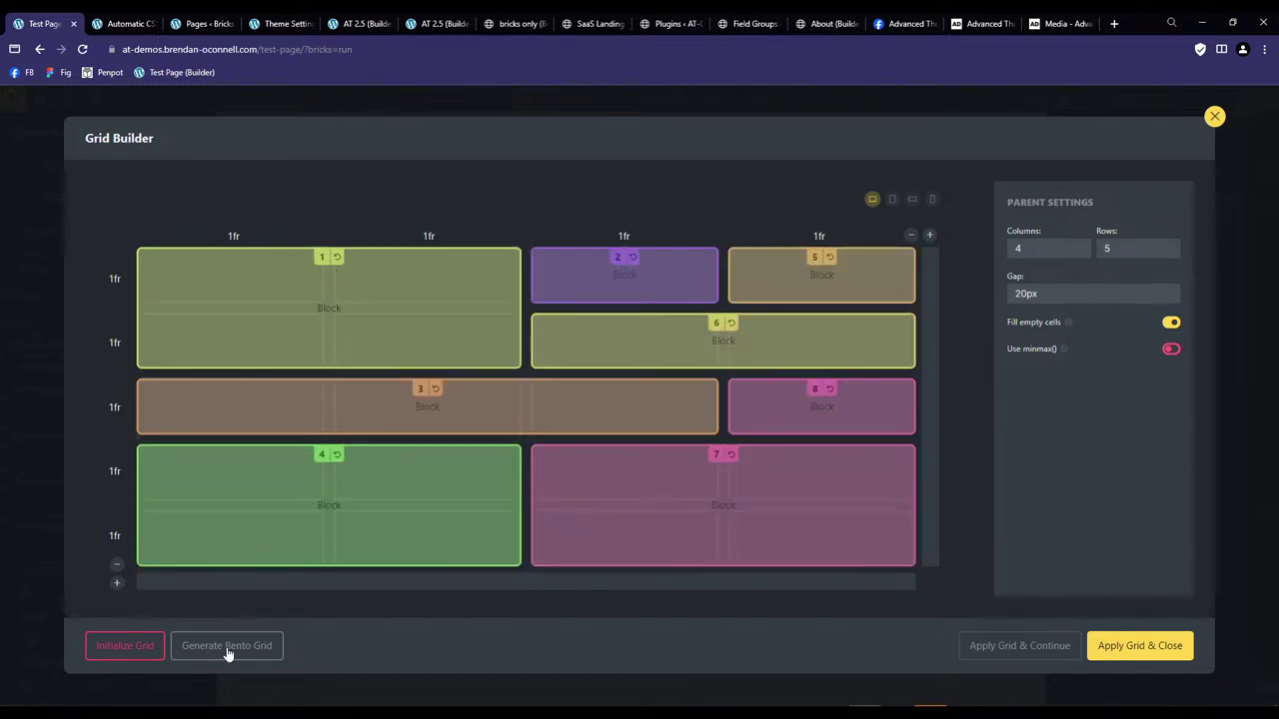
{"action": "left_click", "coordinate": [227, 651]}
{"action": "double_click", "coordinate": [228, 651]}
{"action": "left_click", "coordinate": [228, 651]}
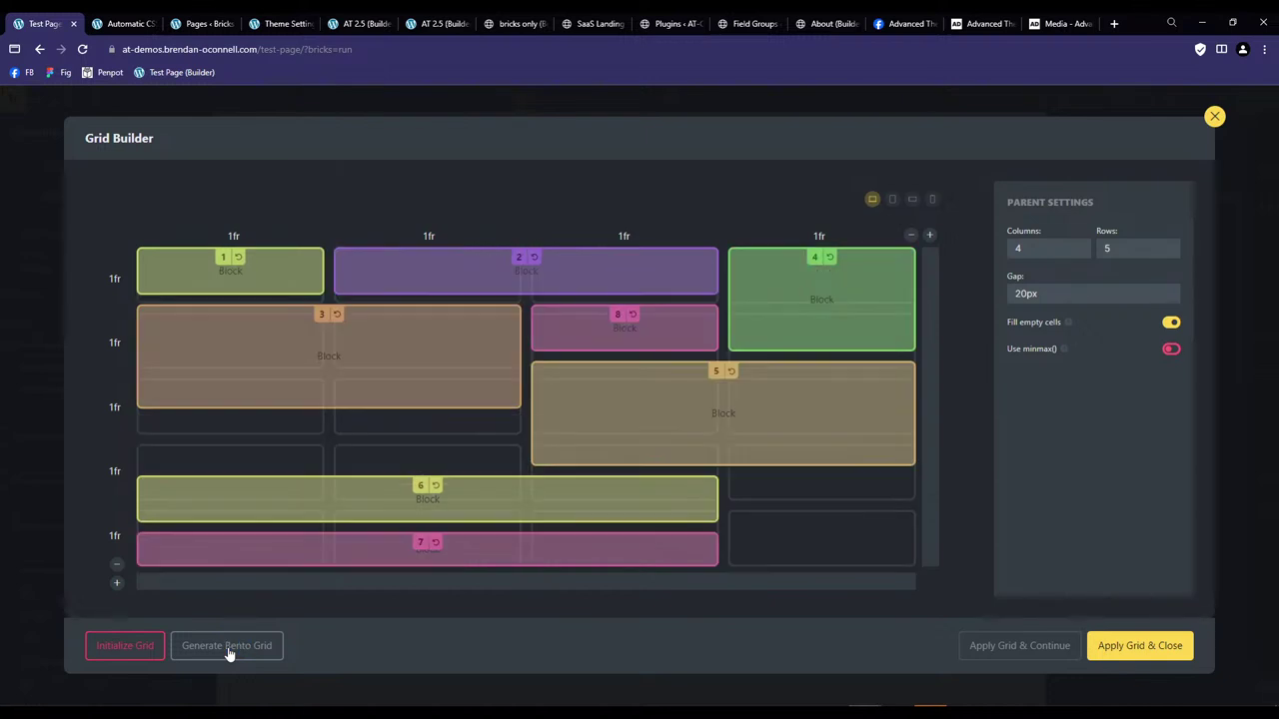
{"action": "left_click", "coordinate": [228, 652]}
{"action": "left_click", "coordinate": [228, 651]}
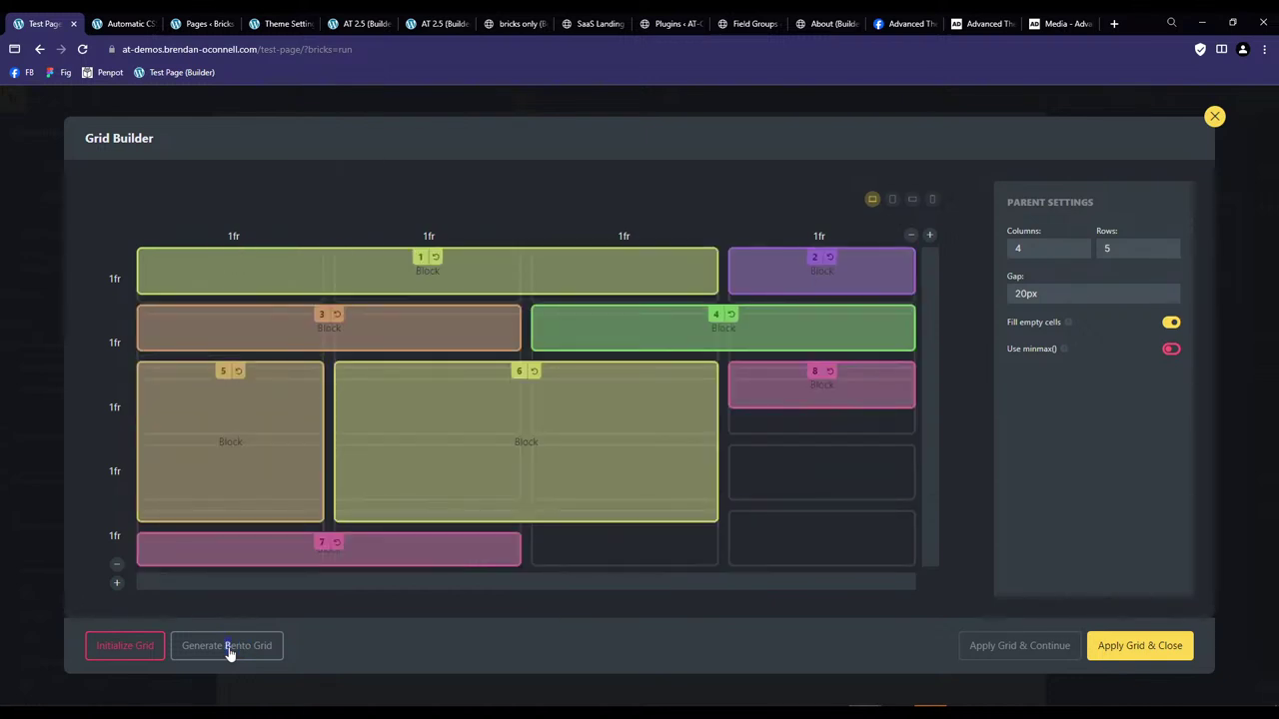
{"action": "left_click", "coordinate": [228, 652]}
{"action": "left_click", "coordinate": [228, 652]}
{"action": "left_click", "coordinate": [229, 651]}
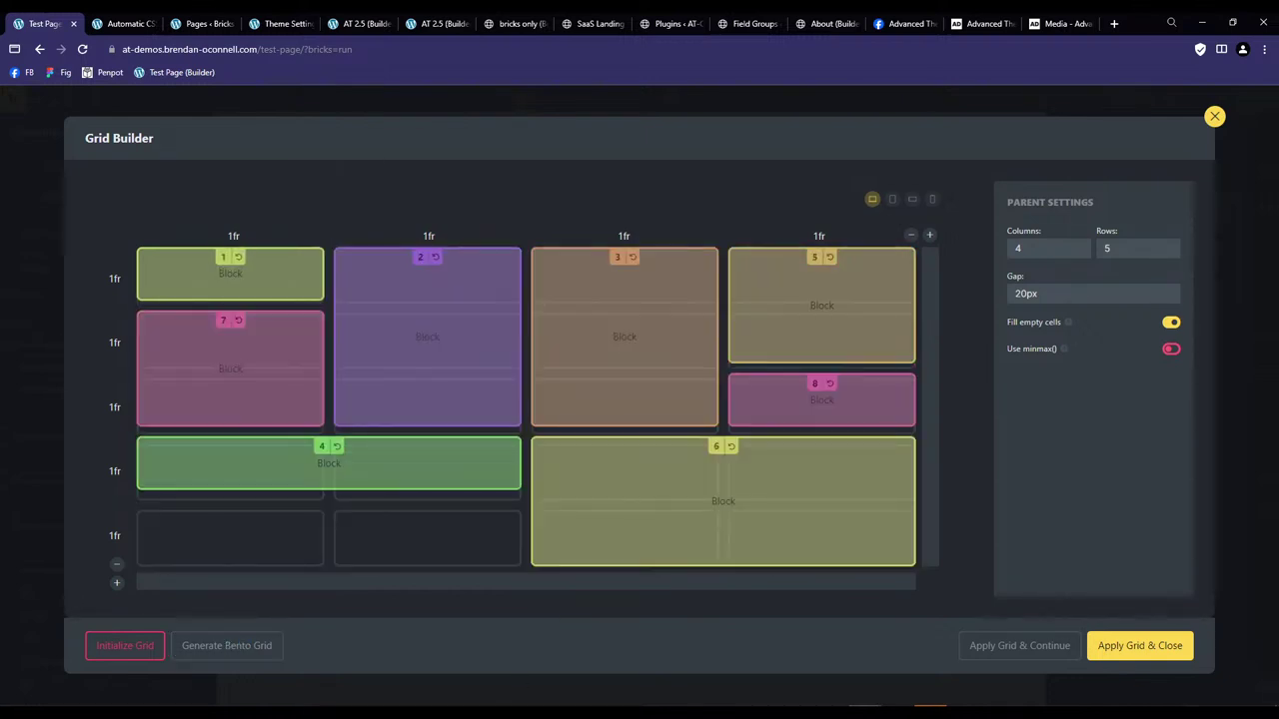
{"action": "left_click", "coordinate": [1140, 646]}
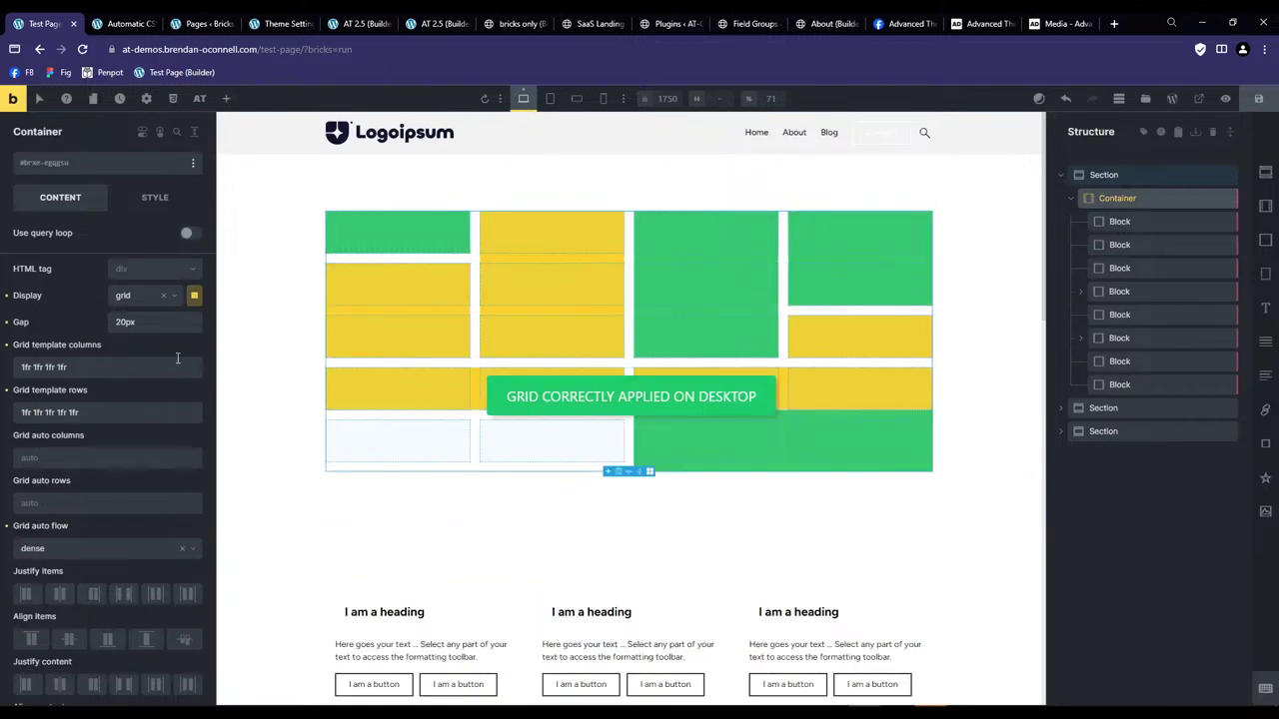
Reopen the Grid Builder, generate another bento layout, and apply it to the container.
{"action": "left_click", "coordinate": [194, 296]}
{"action": "left_click", "coordinate": [246, 650]}
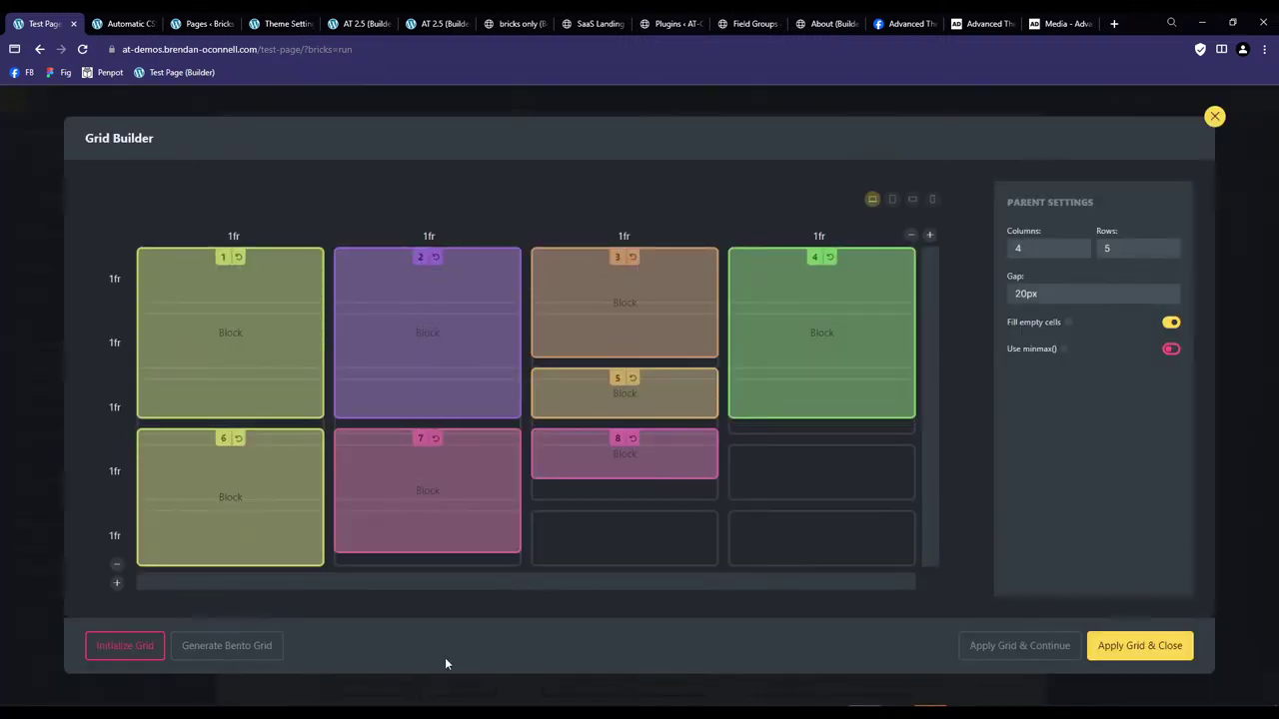
{"action": "left_click", "coordinate": [1119, 647]}
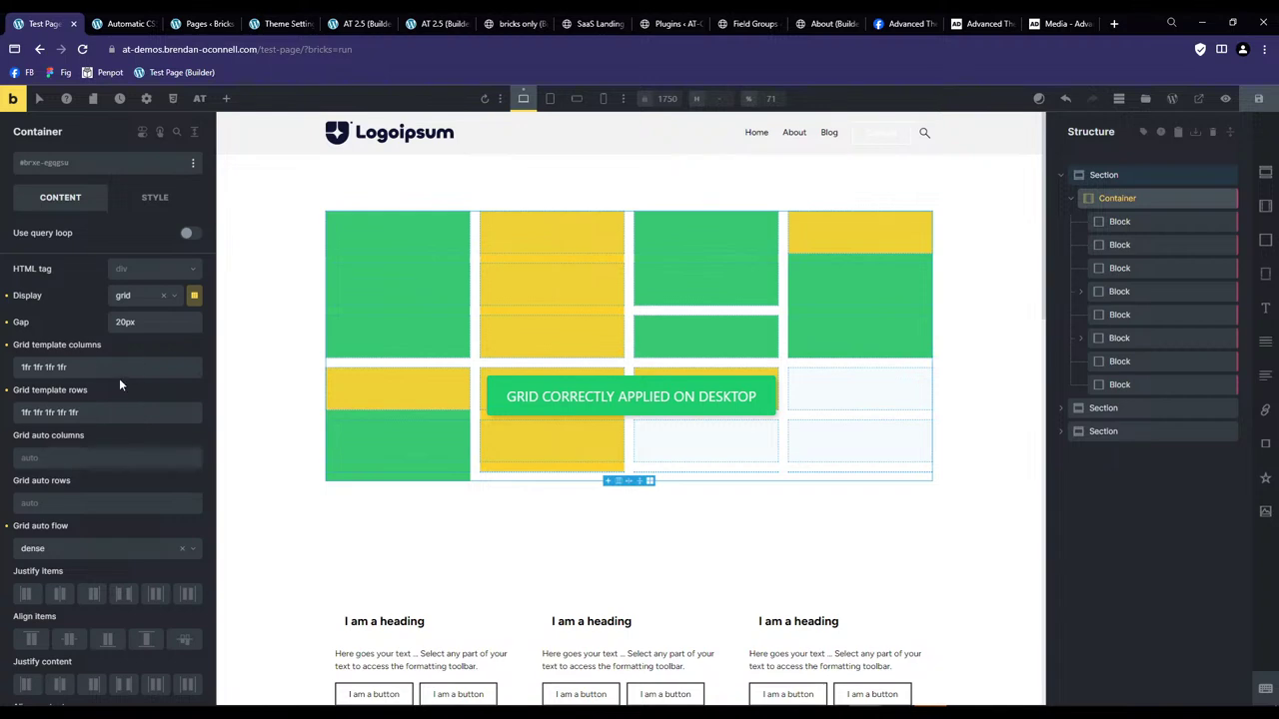
Add a new class named bento-grid to the container.
{"action": "left_click", "coordinate": [150, 368]}
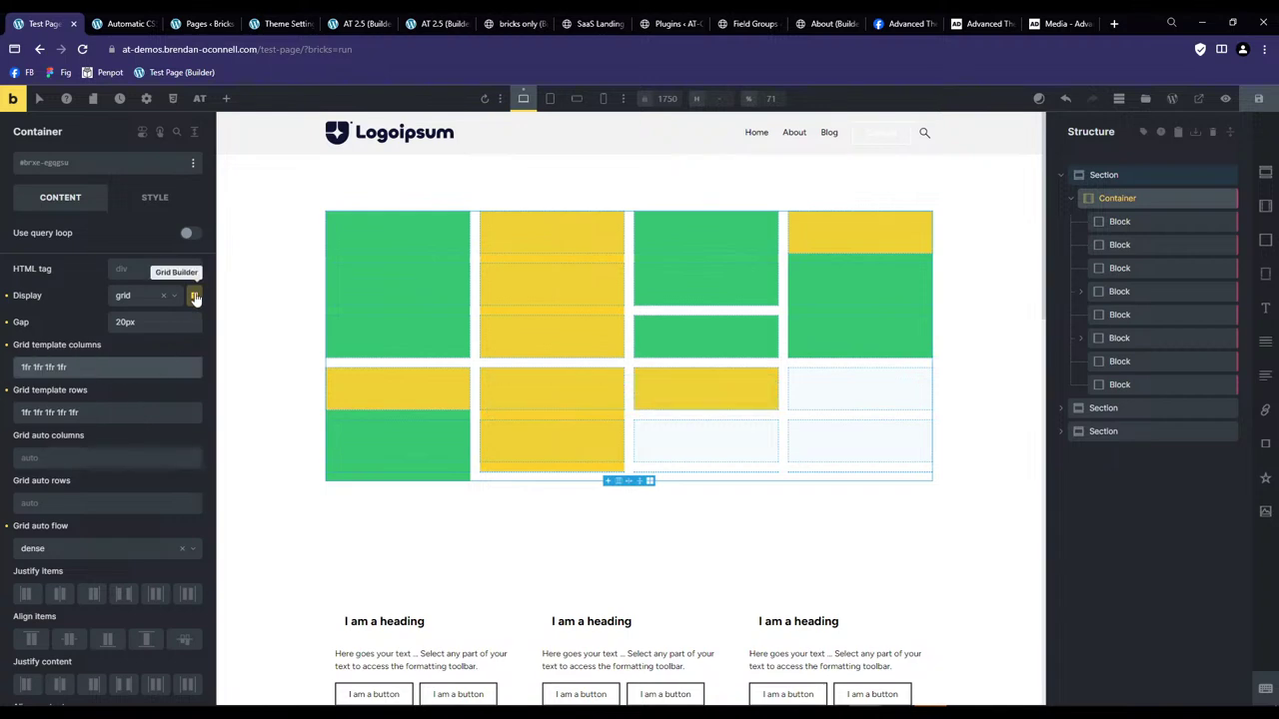
{"action": "left_click", "coordinate": [88, 162]}
{"action": "type", "text": "ben"}
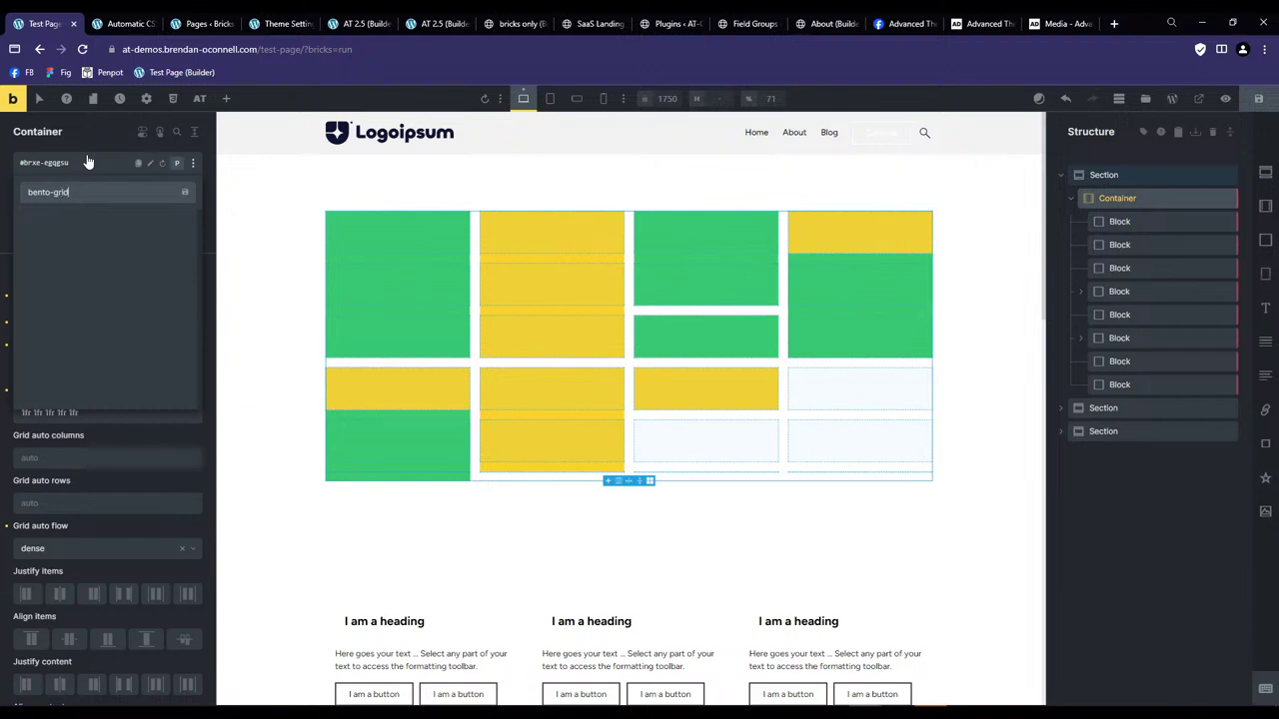
{"action": "type", "text": "to-grid"}
{"action": "key", "text": "Return"}
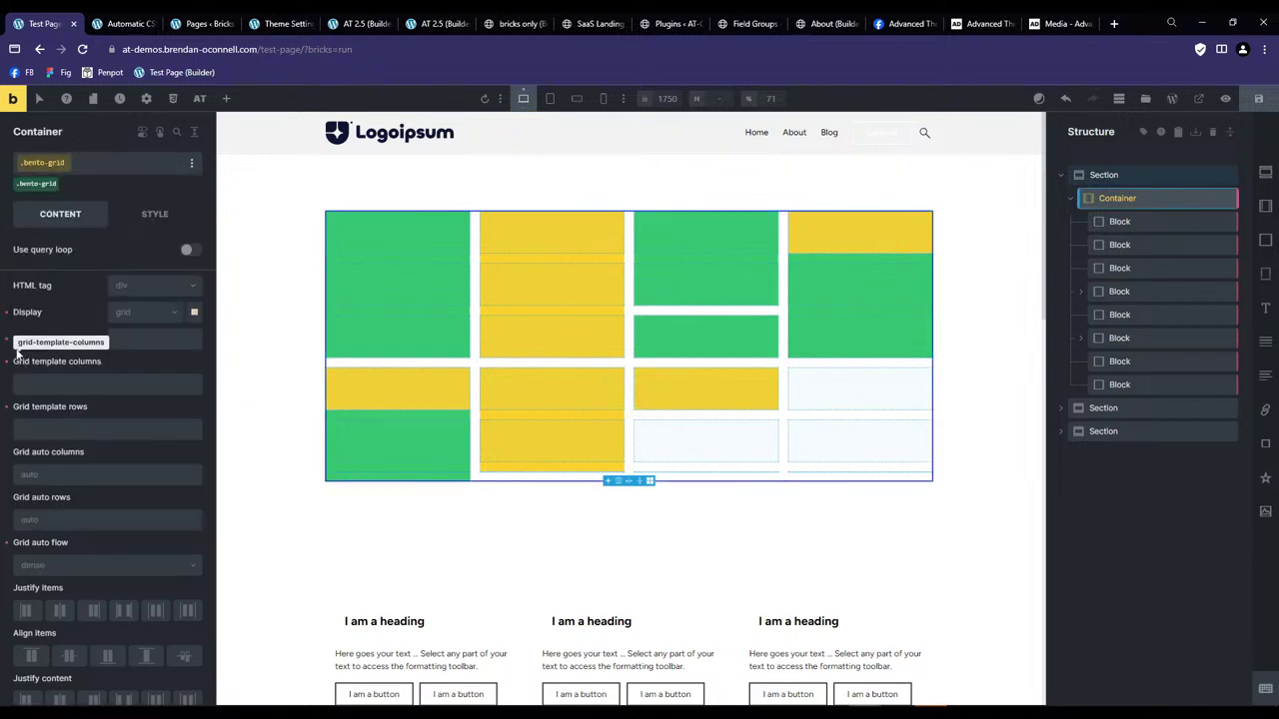
Clear the display, gap, template and auto-flow grid settings stored on the container's ID.
{"action": "left_click", "coordinate": [36, 184]}
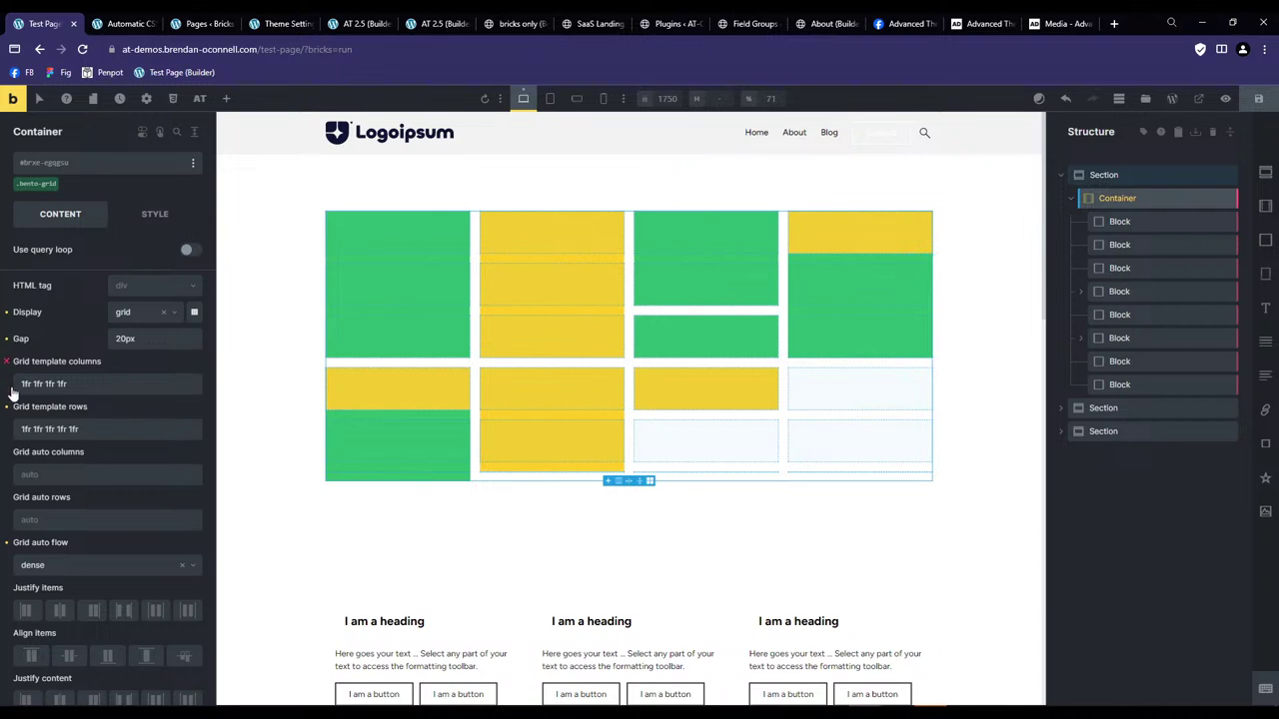
{"action": "left_click", "coordinate": [7, 339]}
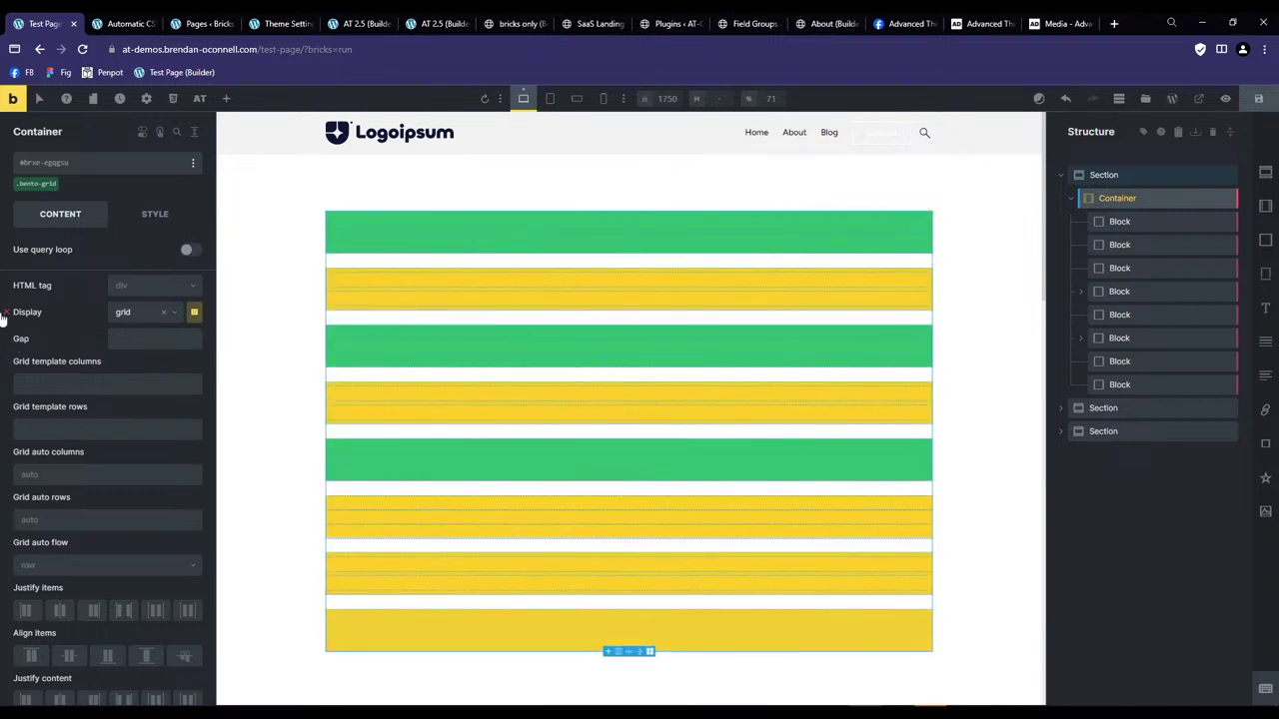
{"action": "left_click", "coordinate": [7, 312]}
Set the bento-grid class's display to grid and expand its layout in the Grid Builder to six columns and five rows.
{"action": "left_click", "coordinate": [37, 186]}
{"action": "left_click", "coordinate": [160, 322]}
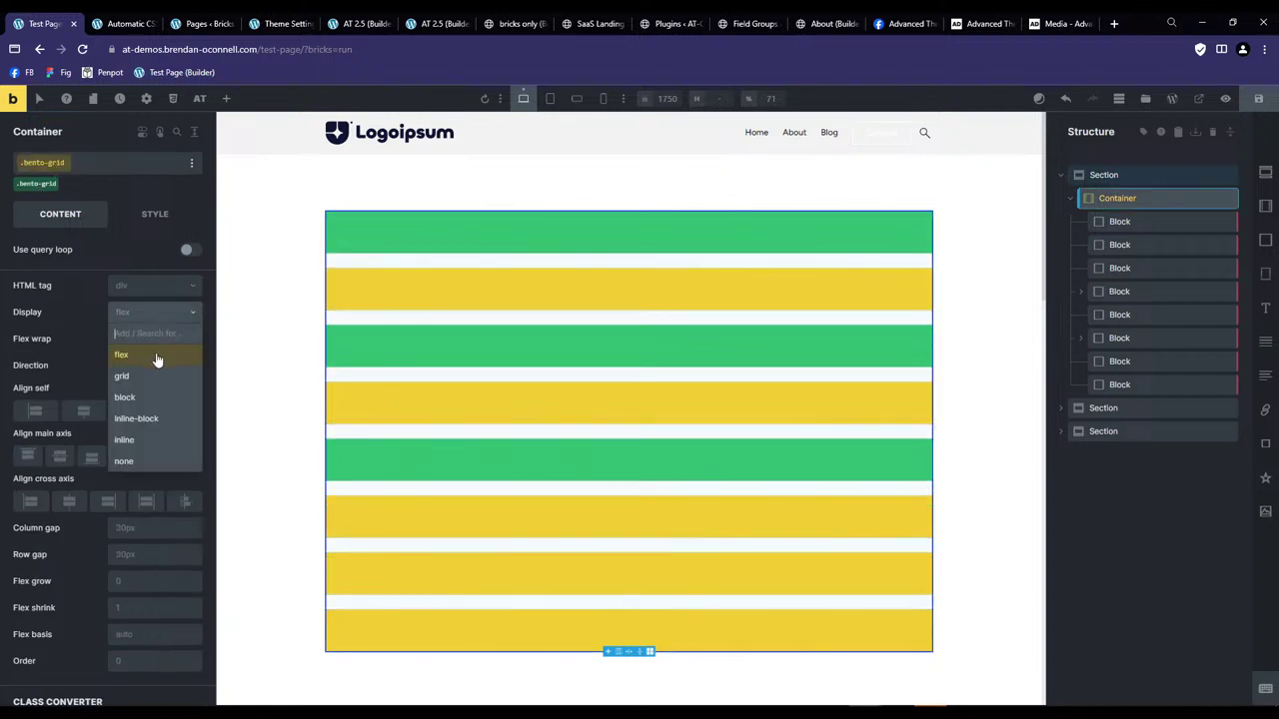
{"action": "left_click", "coordinate": [152, 376]}
{"action": "left_click", "coordinate": [195, 314]}
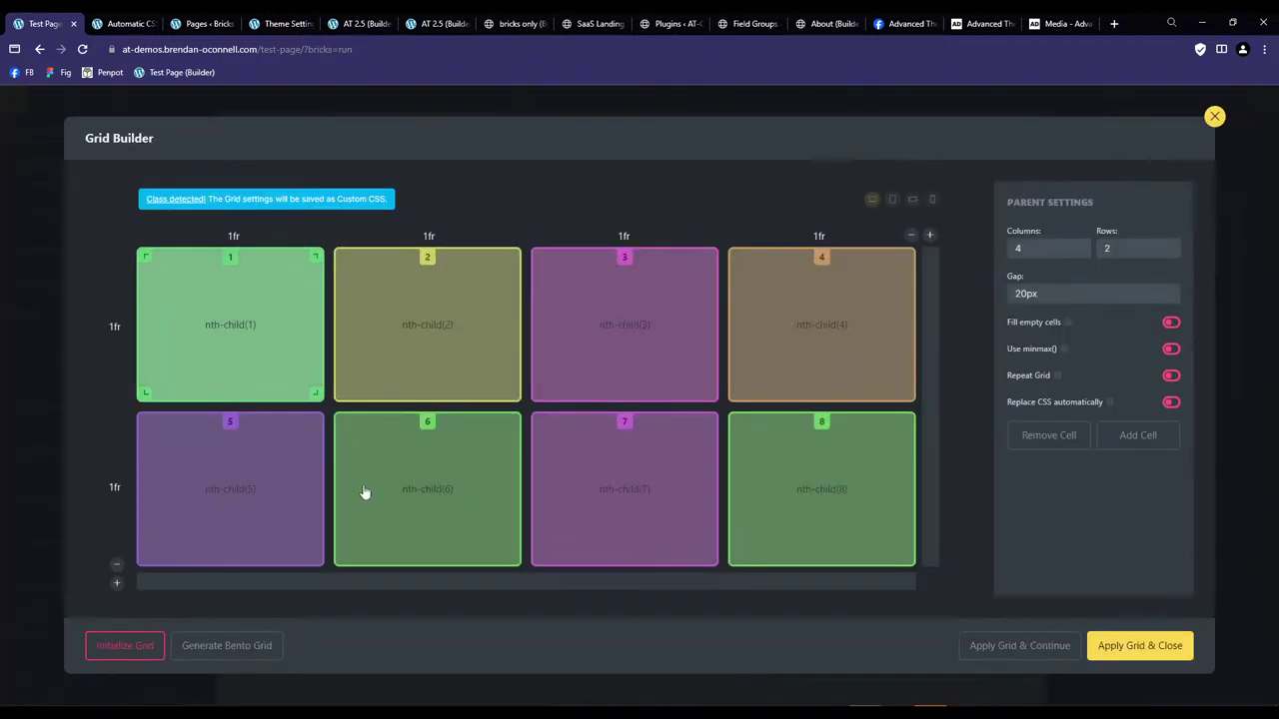
{"action": "left_click", "coordinate": [116, 582]}
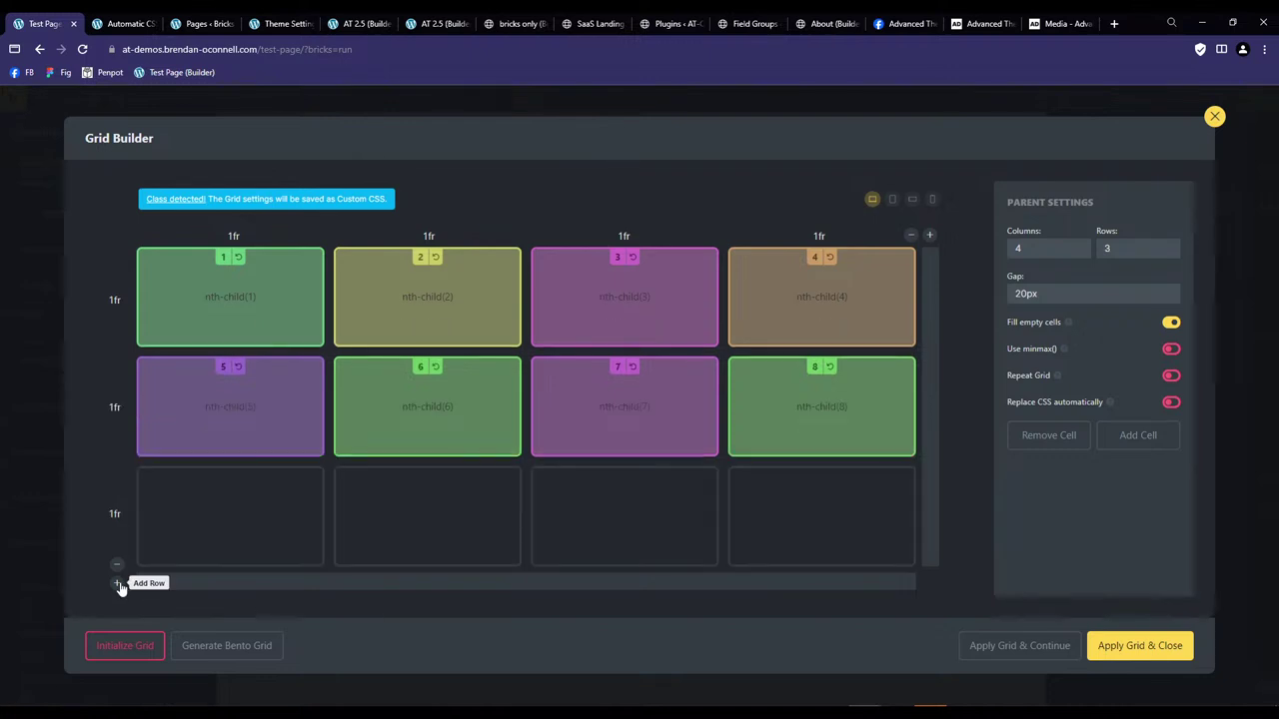
{"action": "left_click", "coordinate": [115, 582]}
{"action": "double_click", "coordinate": [929, 235]}
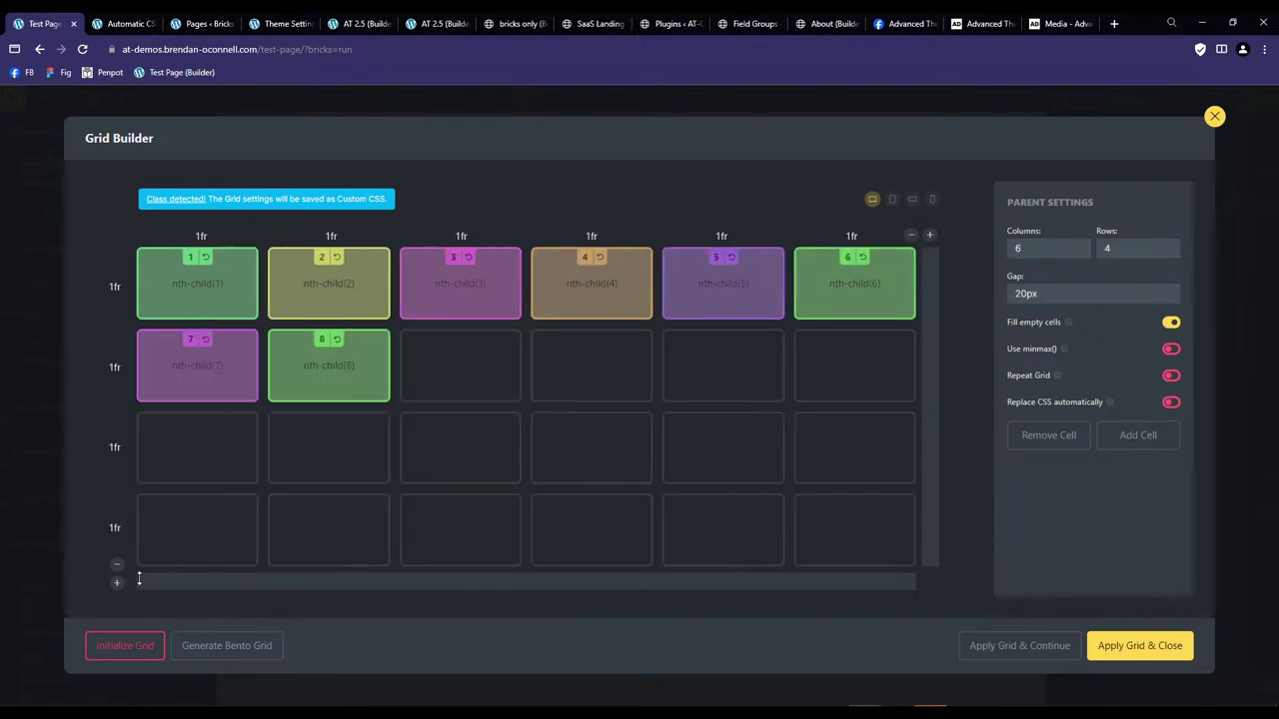
{"action": "left_click", "coordinate": [116, 583]}
Generate a bento layout, stretch block 8 over three rows, and apply the grid to the bento-grid class.
{"action": "left_click", "coordinate": [217, 650]}
{"action": "left_click", "coordinate": [226, 649]}
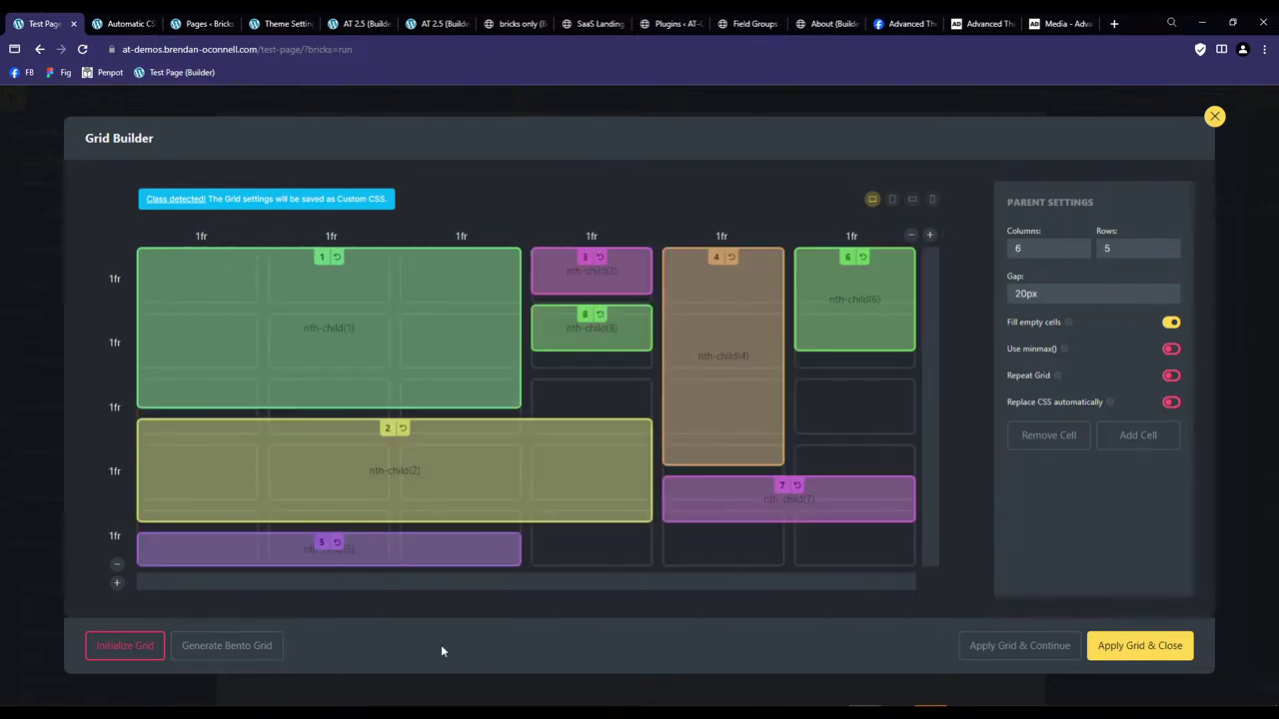
{"action": "mouse_move", "coordinate": [625, 333]}
{"action": "left_mouse_down"}
{"action": "mouse_move", "coordinate": [625, 397]}
{"action": "mouse_move", "coordinate": [633, 340]}
{"action": "left_mouse_up"}
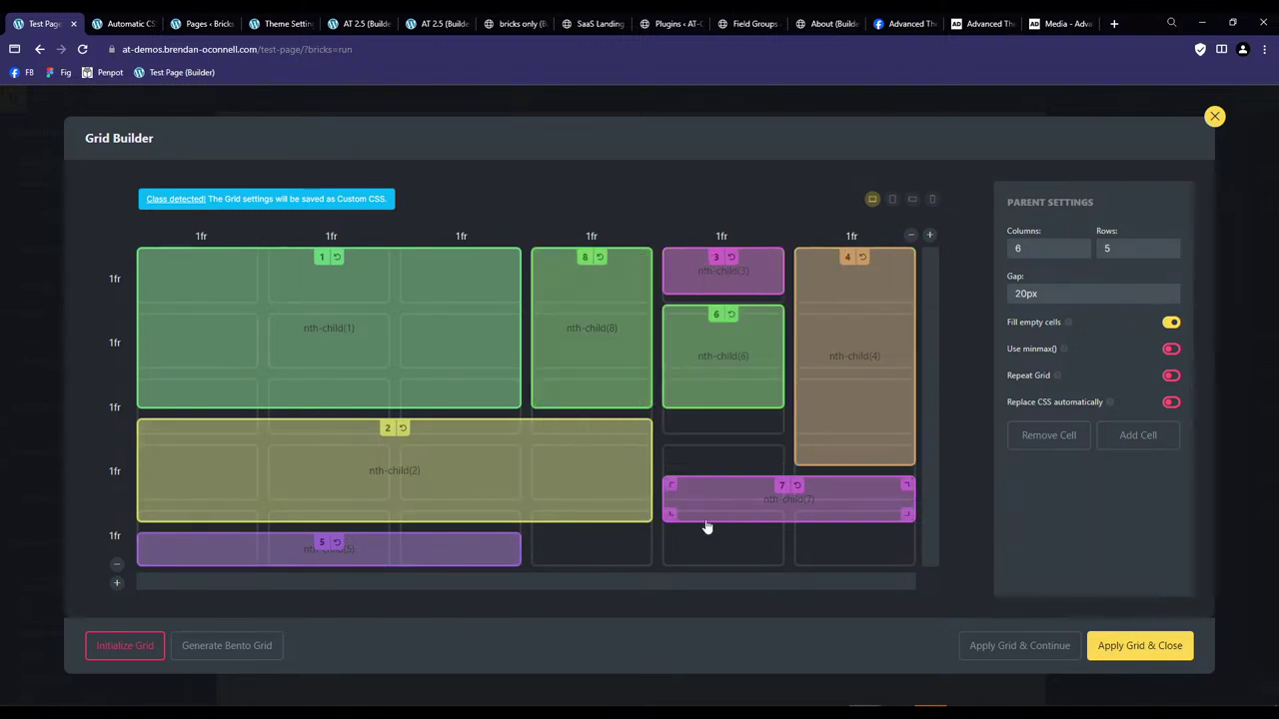
{"action": "left_click", "coordinate": [1129, 645]}
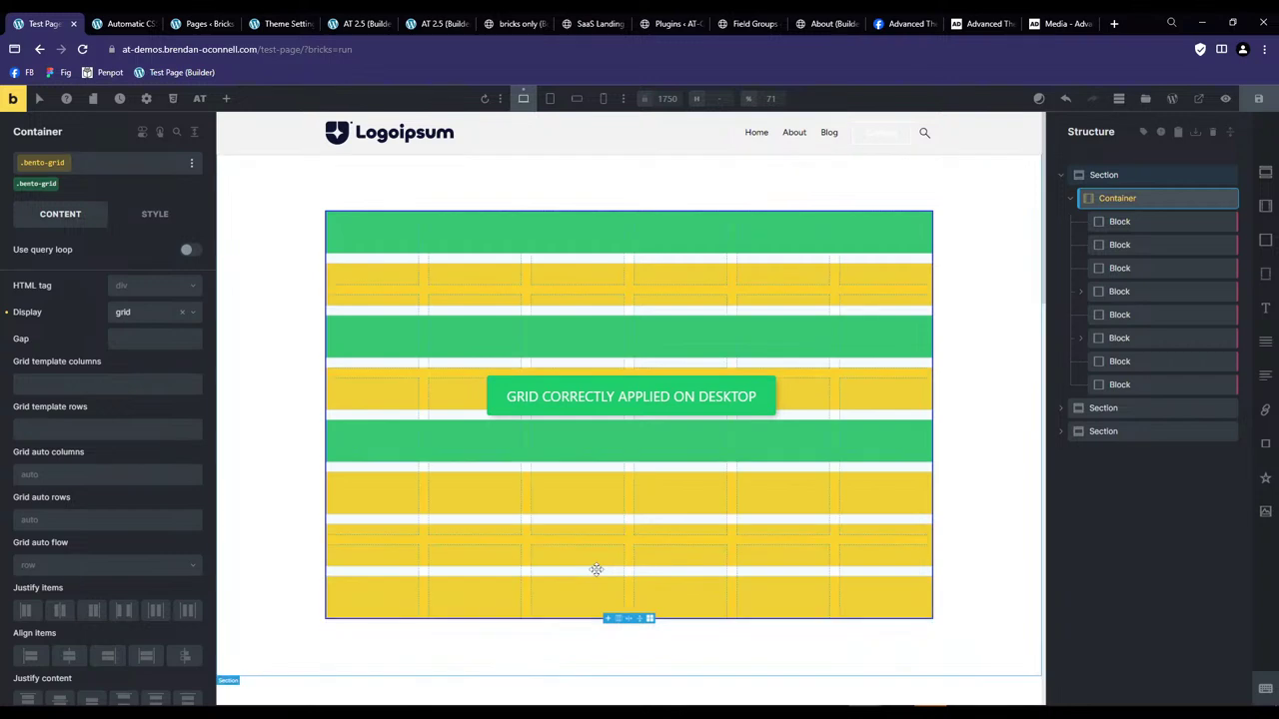
Examine the autogenerated grid CSS saved on the container's bento-grid class.
{"action": "left_click", "coordinate": [990, 430]}
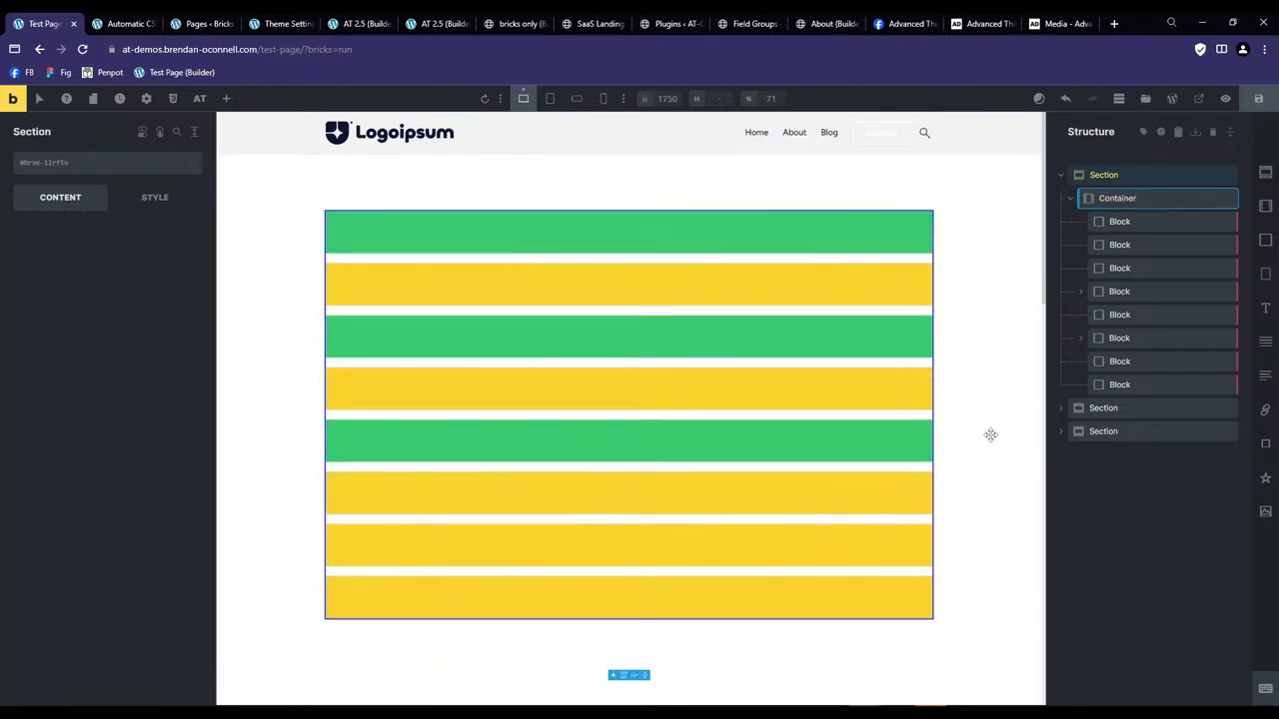
{"action": "left_click", "coordinate": [1139, 199]}
{"action": "left_click", "coordinate": [38, 185]}
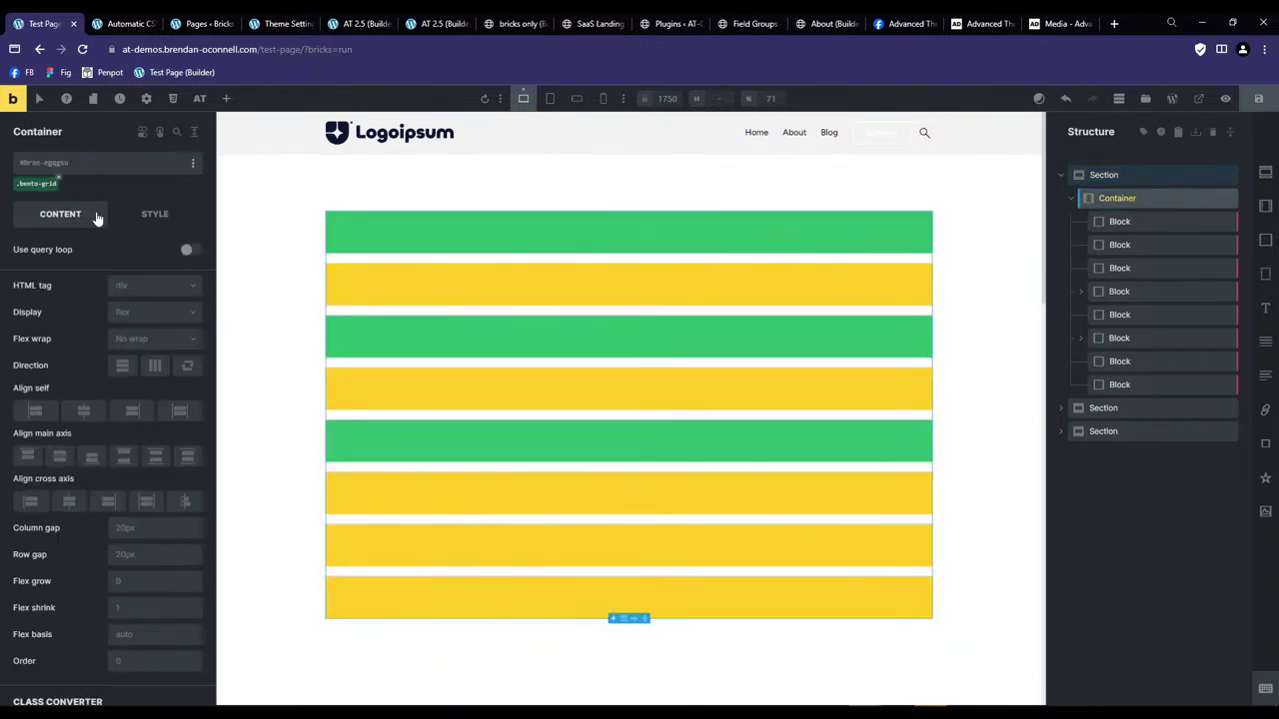
{"action": "left_click", "coordinate": [130, 221]}
{"action": "left_click", "coordinate": [60, 492]}
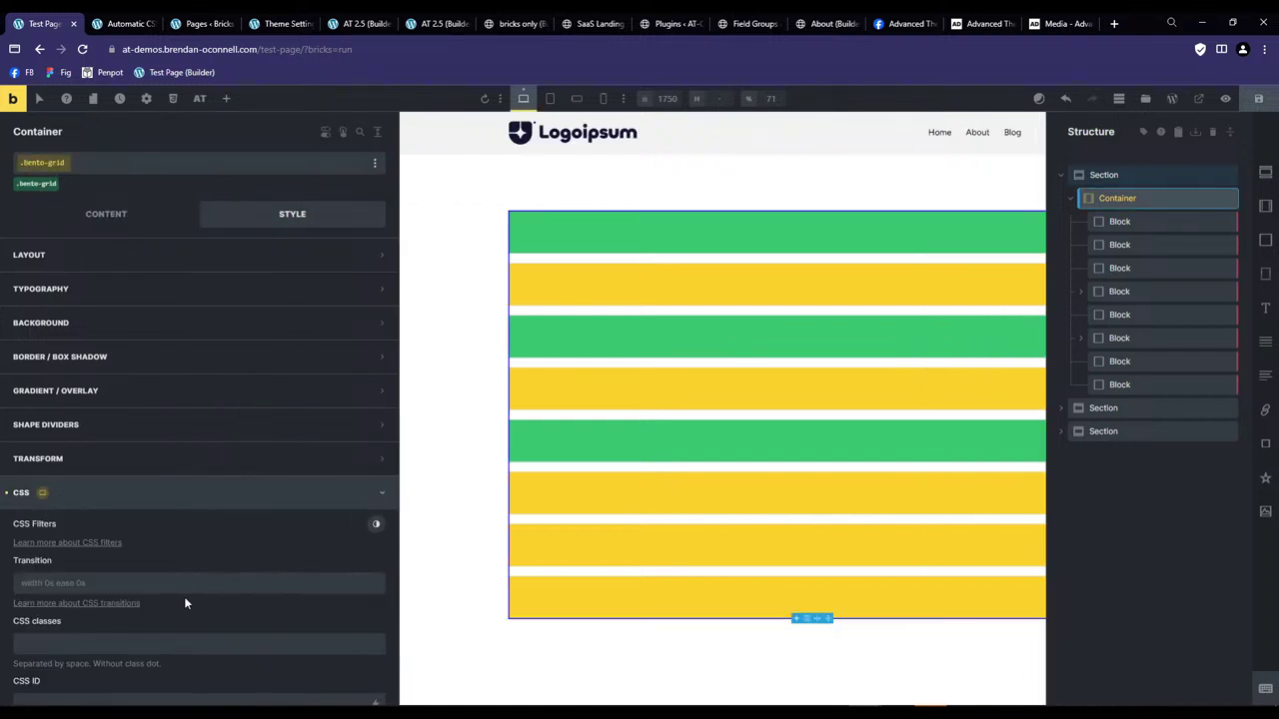
{"action": "scroll", "coordinate": [109, 580], "scroll_direction": "down", "scroll_amount": 5}
{"action": "scroll", "coordinate": [221, 533], "scroll_direction": "up", "scroll_amount": 5}
{"action": "scroll", "coordinate": [92, 232], "scroll_direction": "up", "scroll_amount": 2}
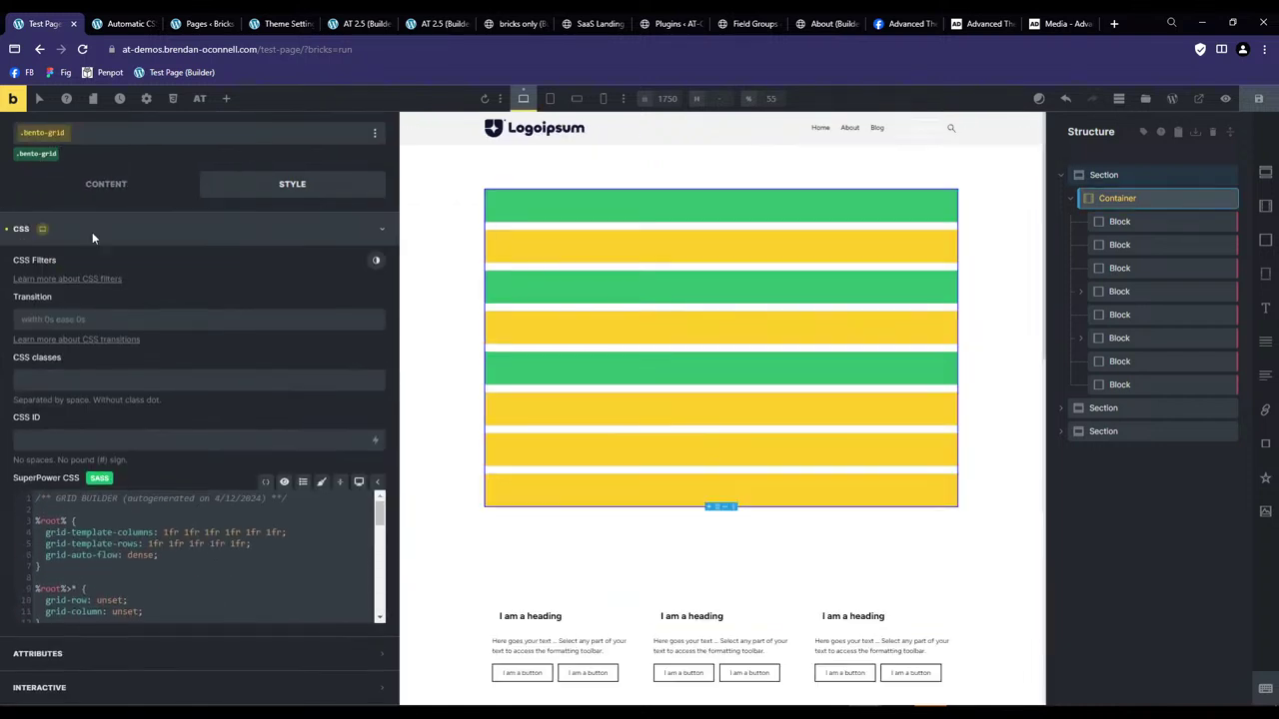
{"action": "left_click", "coordinate": [42, 132]}
Check the first two blocks' ID-level settings for any grid values of their own.
{"action": "left_click", "coordinate": [1119, 221]}
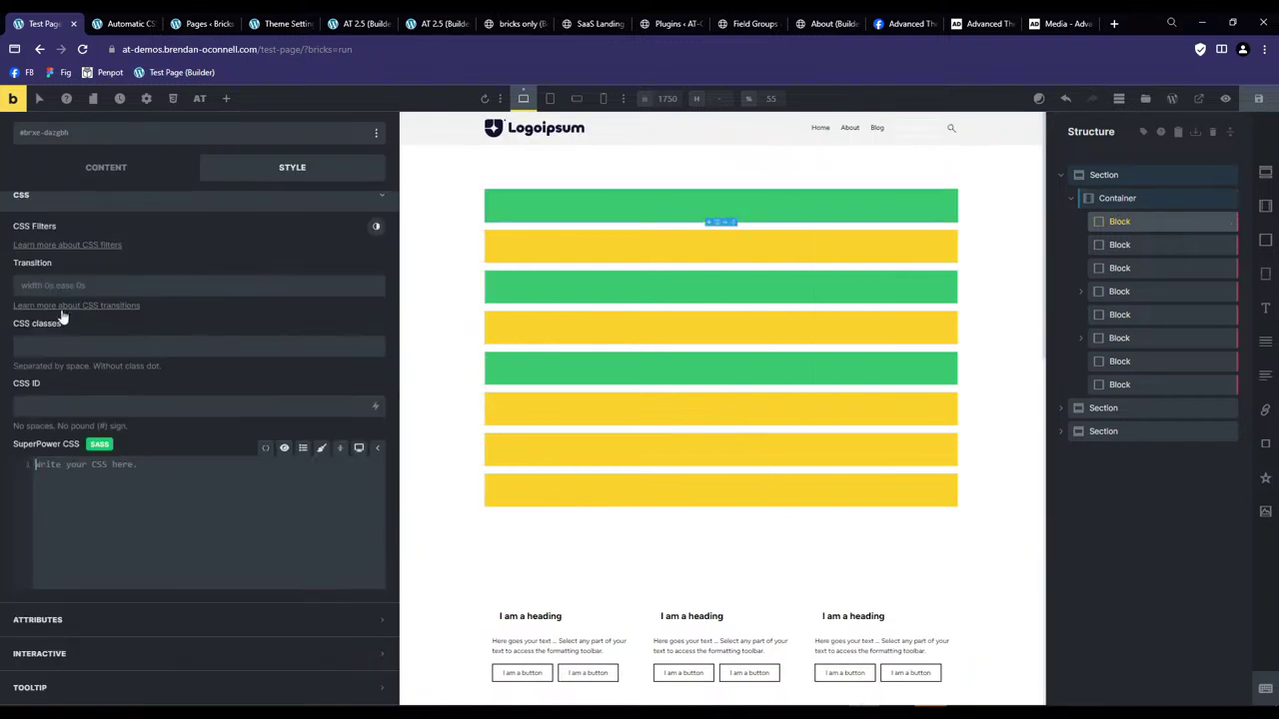
{"action": "left_click", "coordinate": [86, 166]}
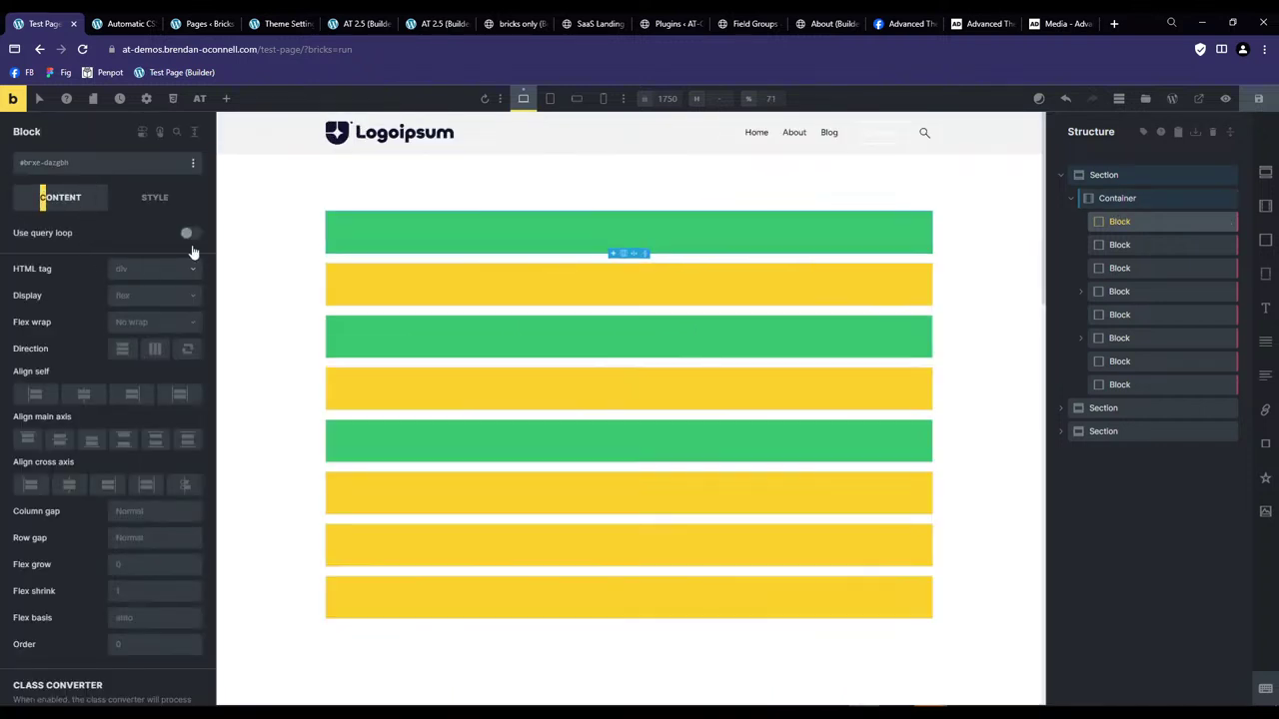
{"action": "left_click", "coordinate": [1109, 245]}
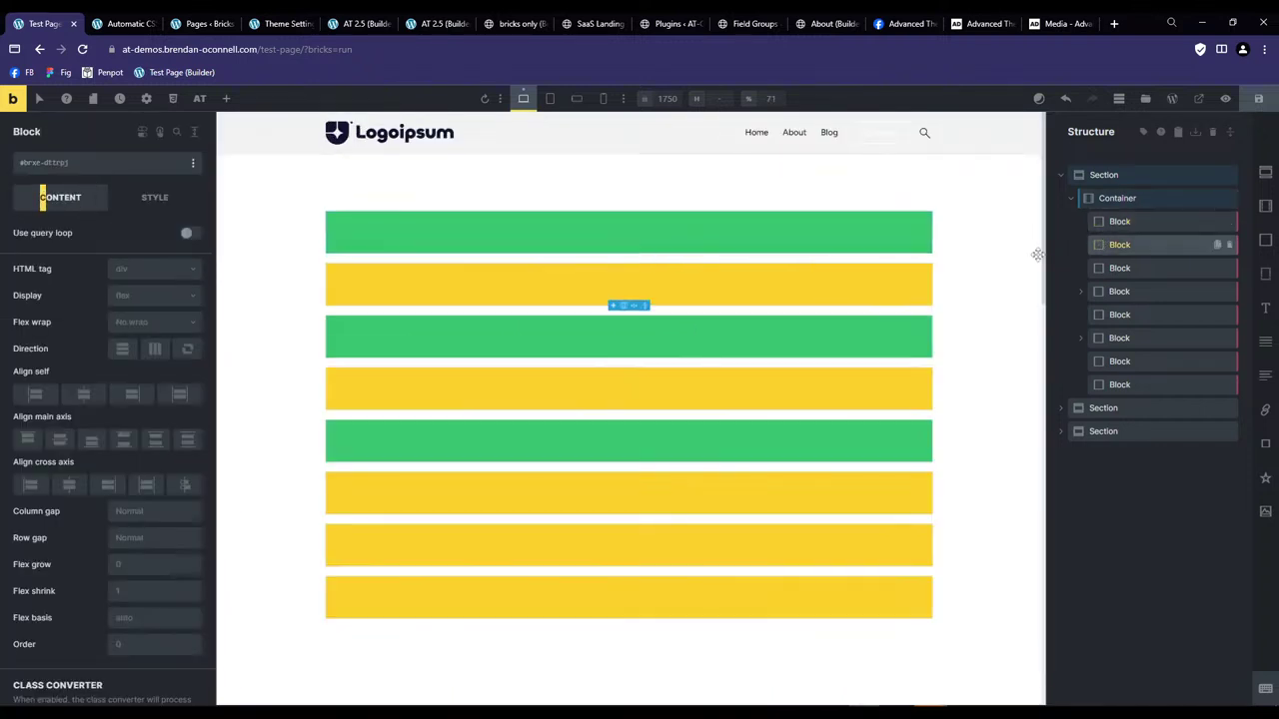
{"action": "left_click", "coordinate": [1142, 221]}
{"action": "scroll", "coordinate": [158, 300], "scroll_direction": "down", "scroll_amount": 1}
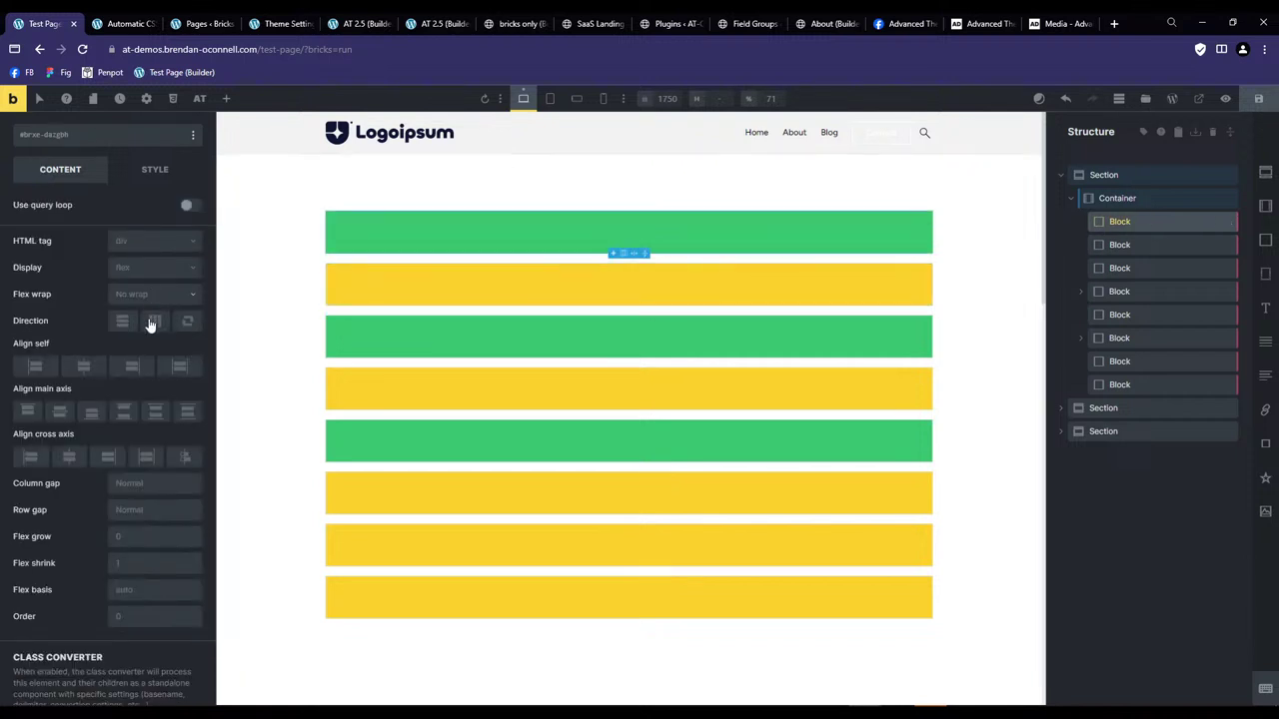
{"action": "scroll", "coordinate": [151, 271], "scroll_direction": "up", "scroll_amount": 1}
{"action": "left_click", "coordinate": [155, 199]}
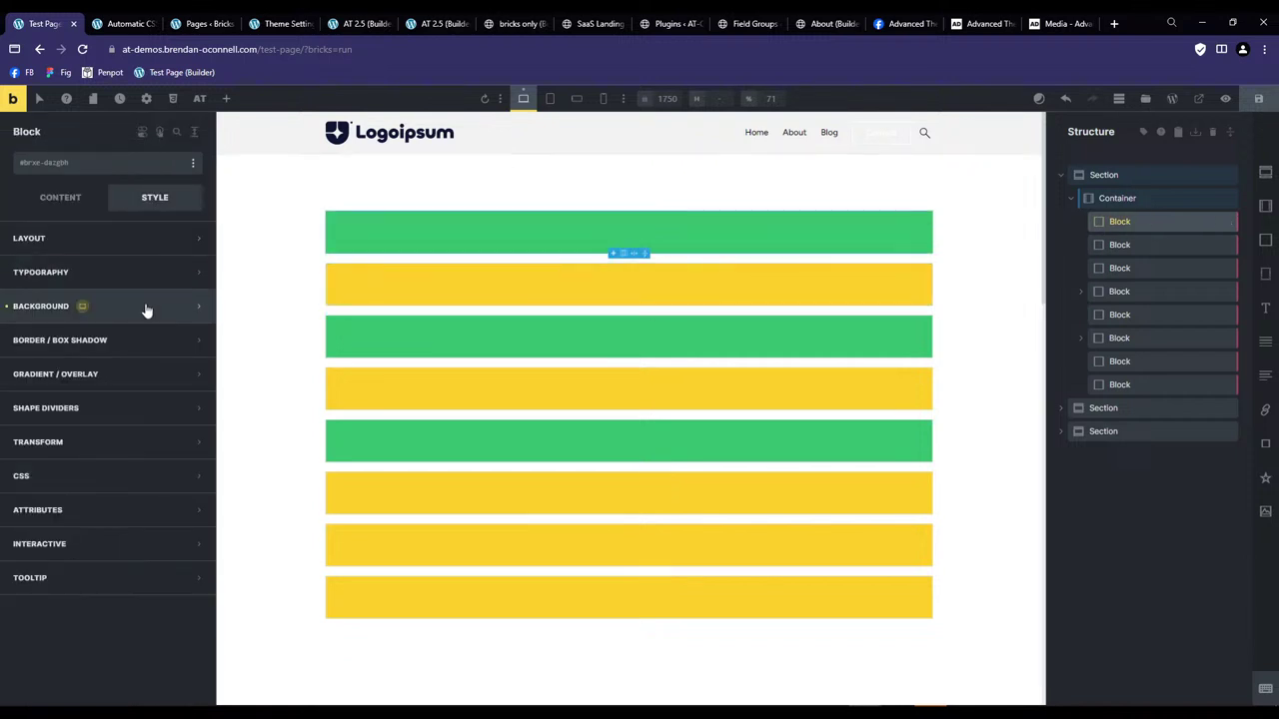
Set the container's display to grid on the bento-grid class and save the page.
{"action": "left_click", "coordinate": [1117, 198]}
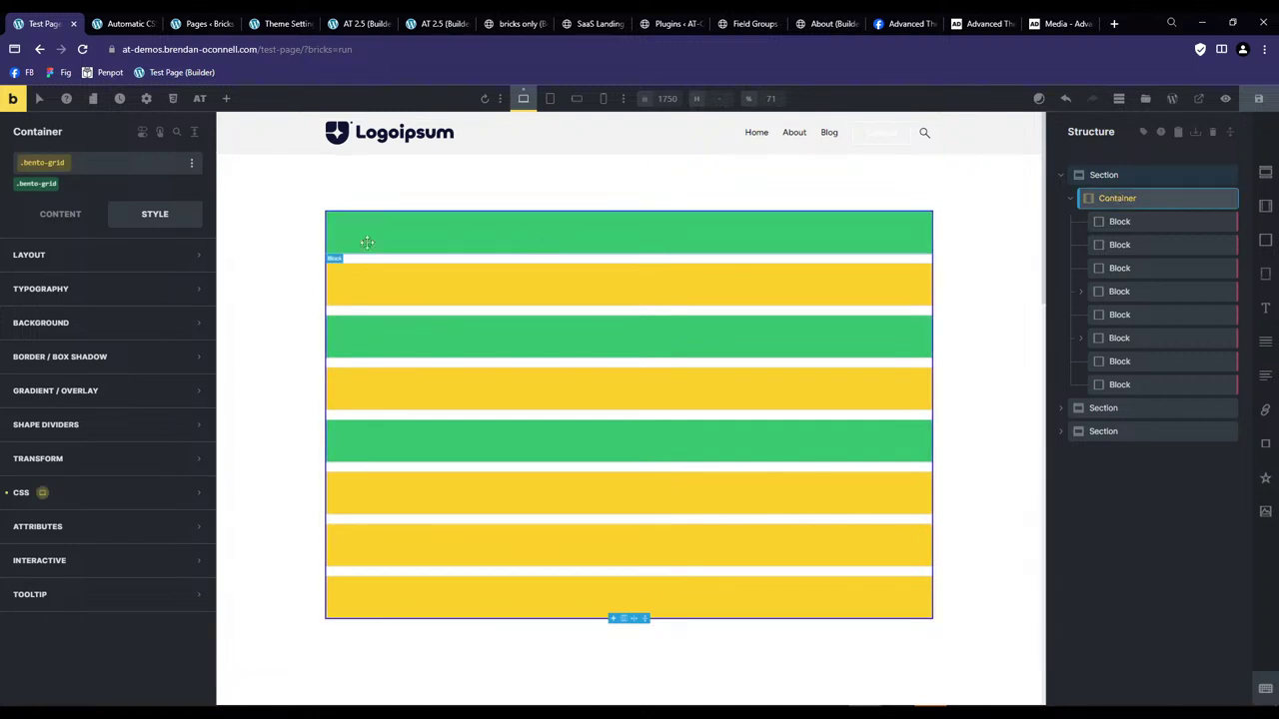
{"action": "left_click", "coordinate": [29, 186]}
{"action": "left_click", "coordinate": [60, 213]}
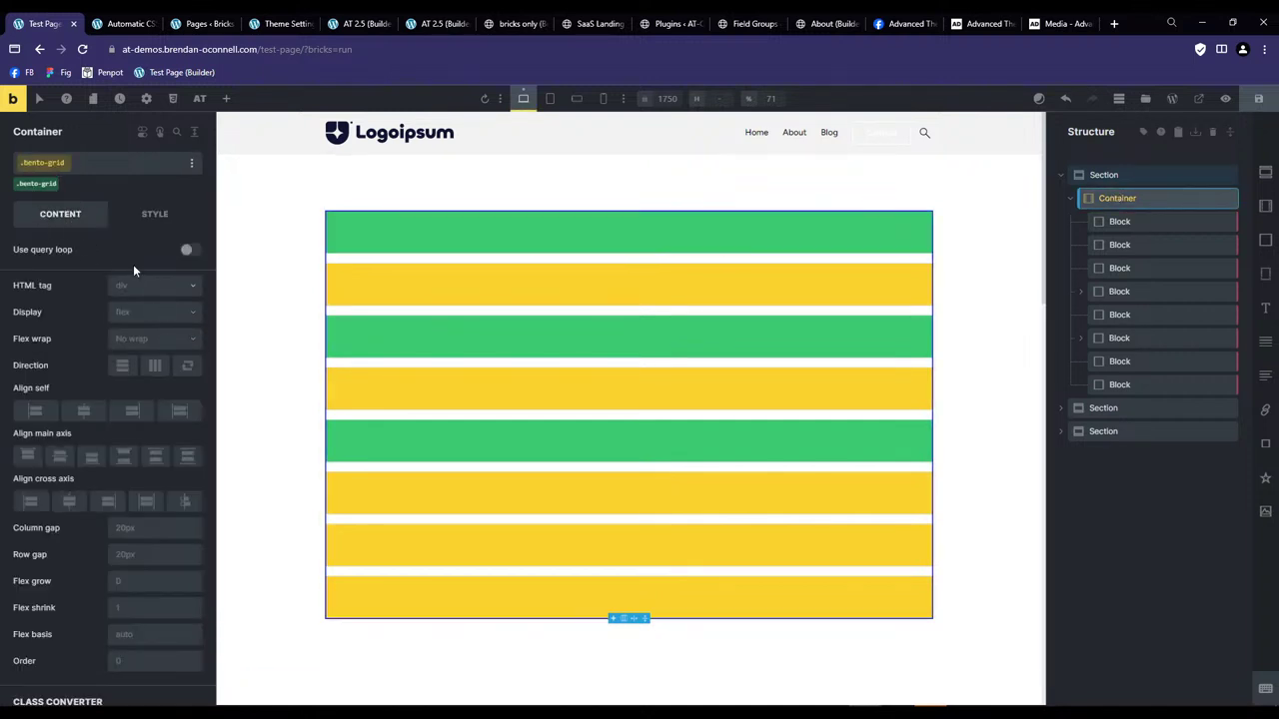
{"action": "left_click", "coordinate": [155, 327]}
{"action": "left_click", "coordinate": [136, 374]}
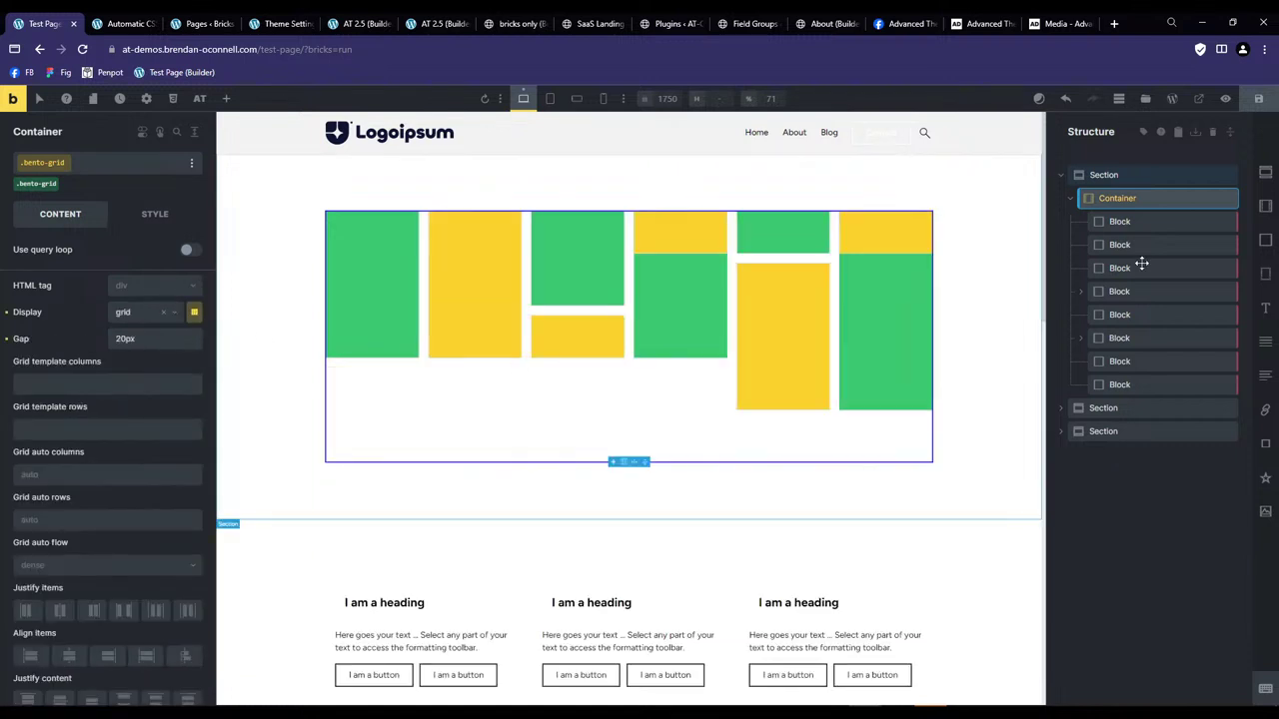
{"action": "left_click", "coordinate": [1261, 100]}
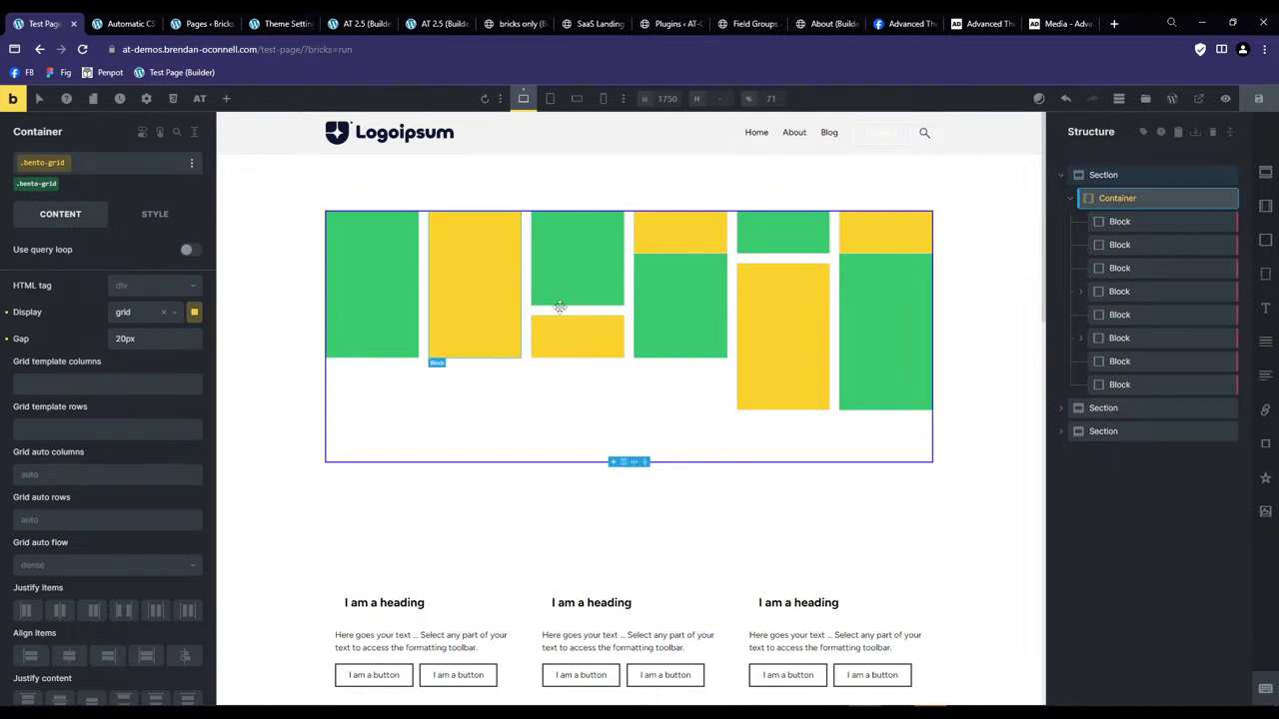
Try to rearrange the bento-grid blocks in the Grid Builder and apply the changed layout.
{"action": "left_click", "coordinate": [194, 313]}
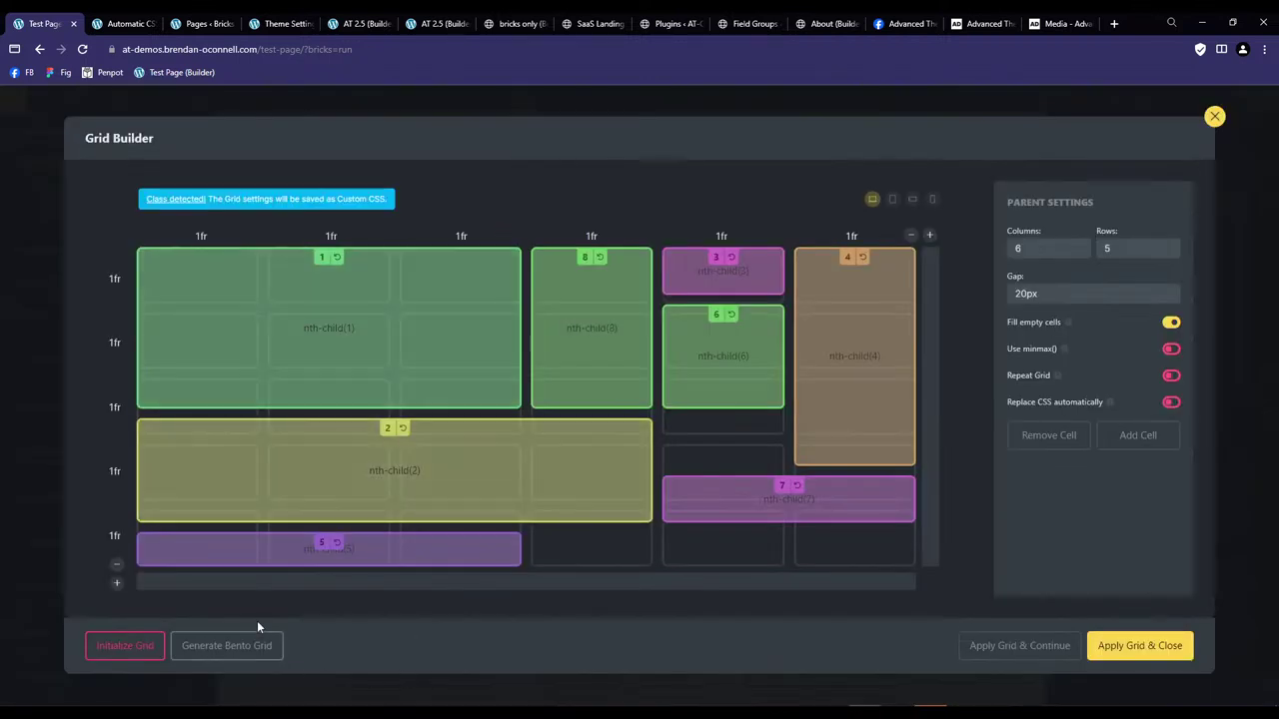
{"action": "left_click_drag", "start_coordinate": [769, 495], "coordinate": [876, 563]}
{"action": "left_click_drag", "start_coordinate": [897, 468], "coordinate": [619, 346]}
{"action": "left_click", "coordinate": [564, 330]}
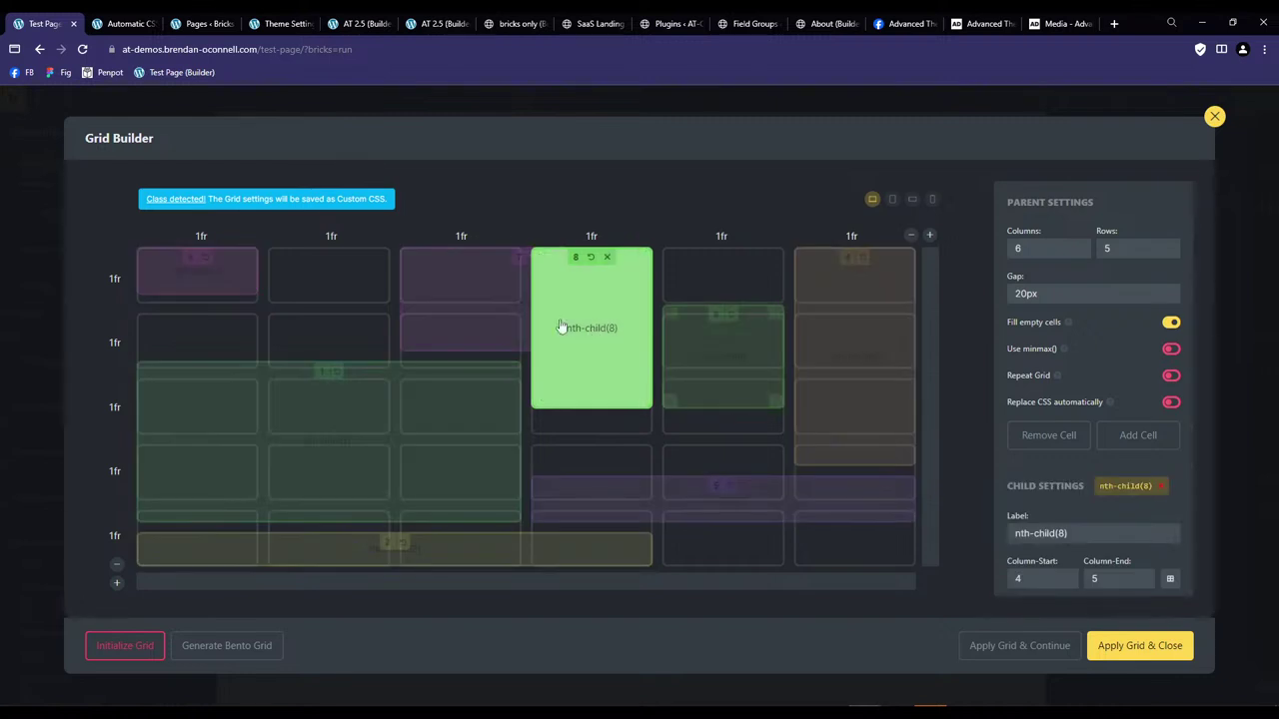
{"action": "left_click", "coordinate": [1117, 652]}
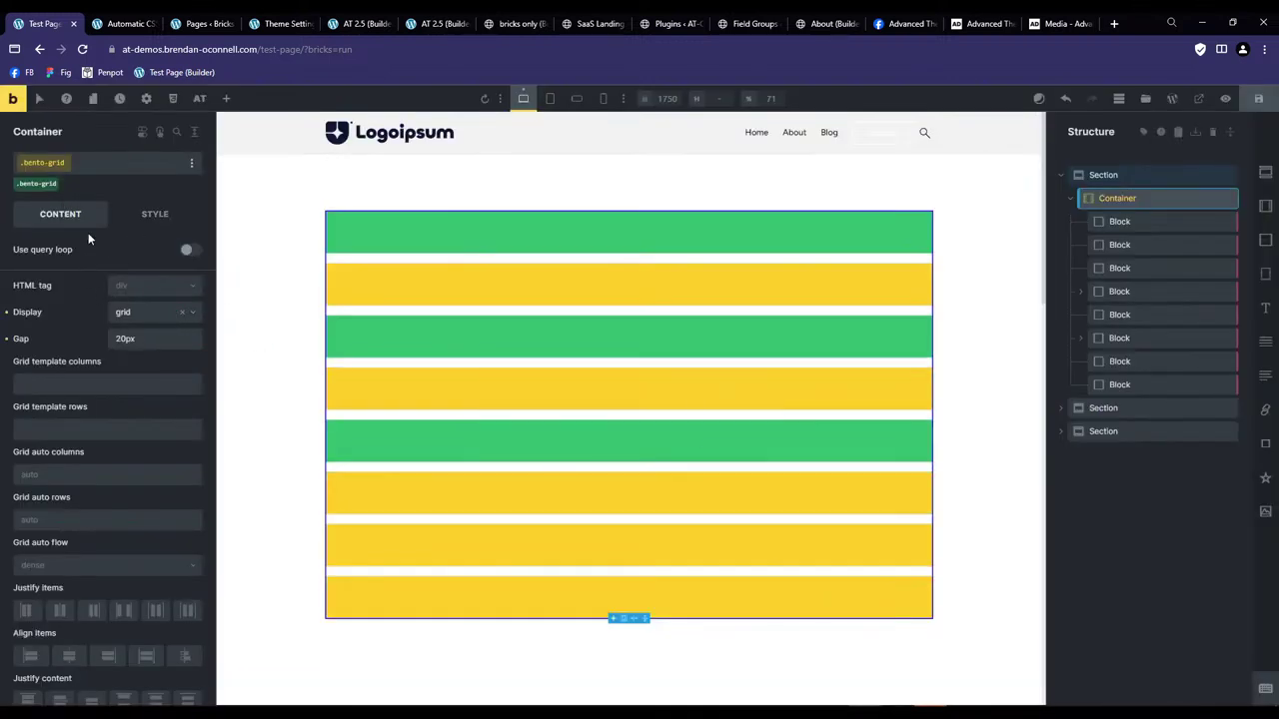
Reselect the bento-grid class, reopen the Grid Builder, and reapply the six-column, five-row bento layout to the container.
{"action": "left_click", "coordinate": [41, 186]}
{"action": "left_click", "coordinate": [41, 186]}
{"action": "left_click", "coordinate": [194, 313]}
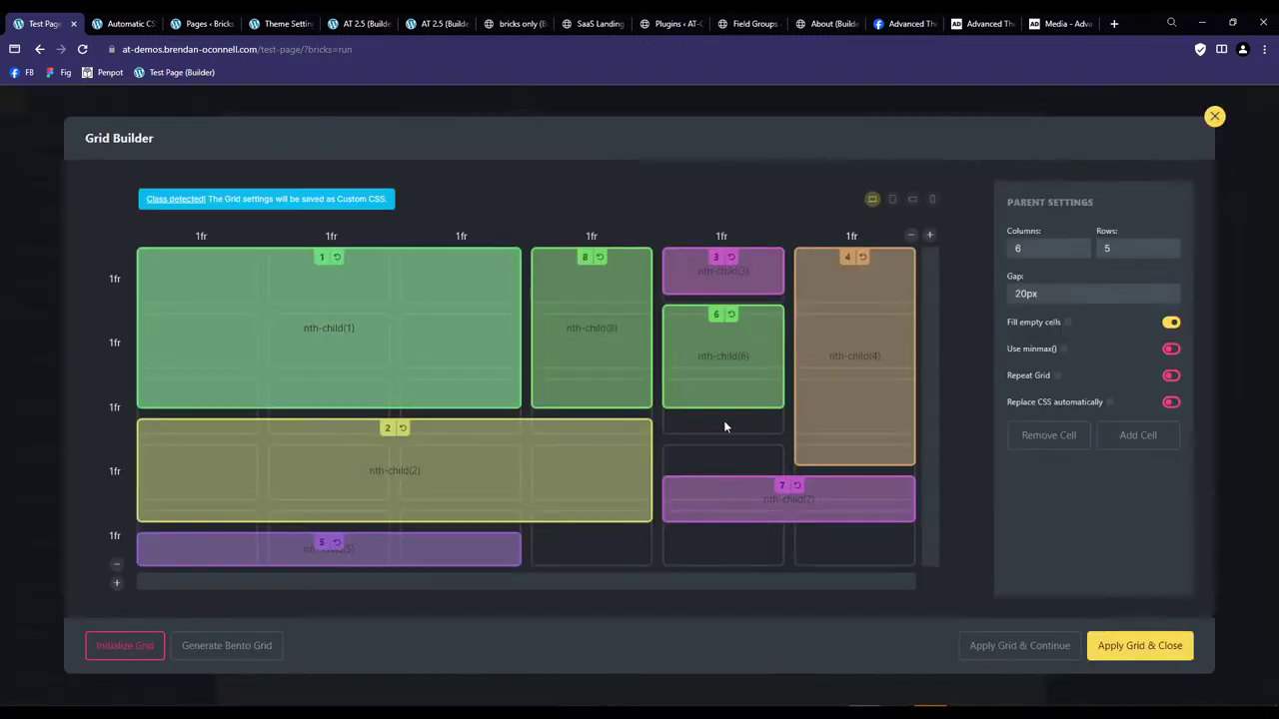
{"action": "left_click", "coordinate": [1021, 646]}
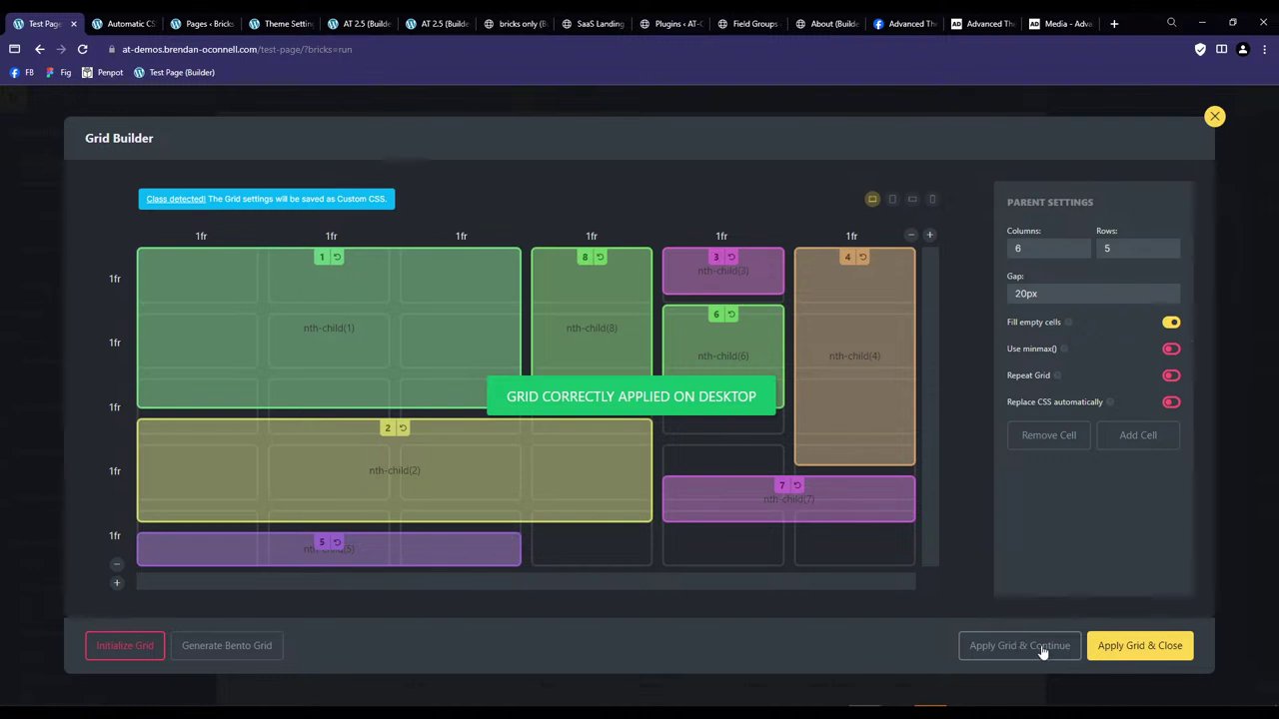
{"action": "left_click", "coordinate": [1109, 646]}
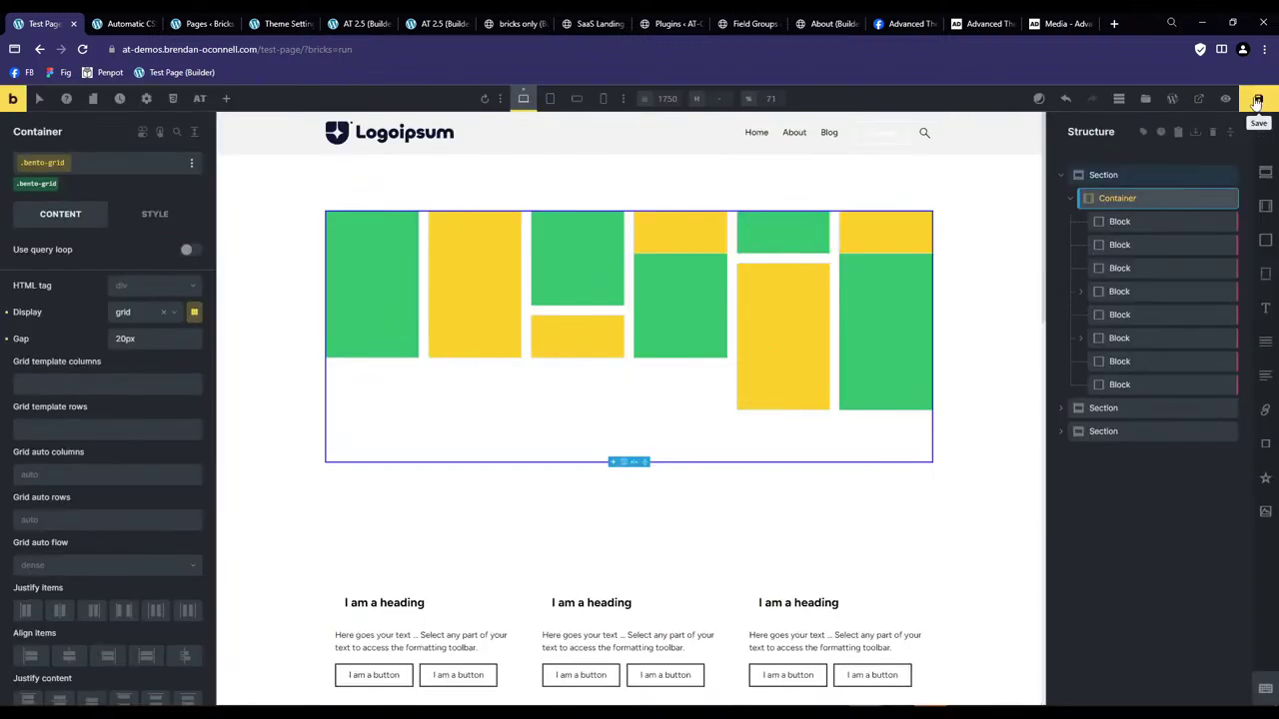
Inspect the container's class settings and the first block's grid item settings.
{"action": "key", "text": "Escape"}
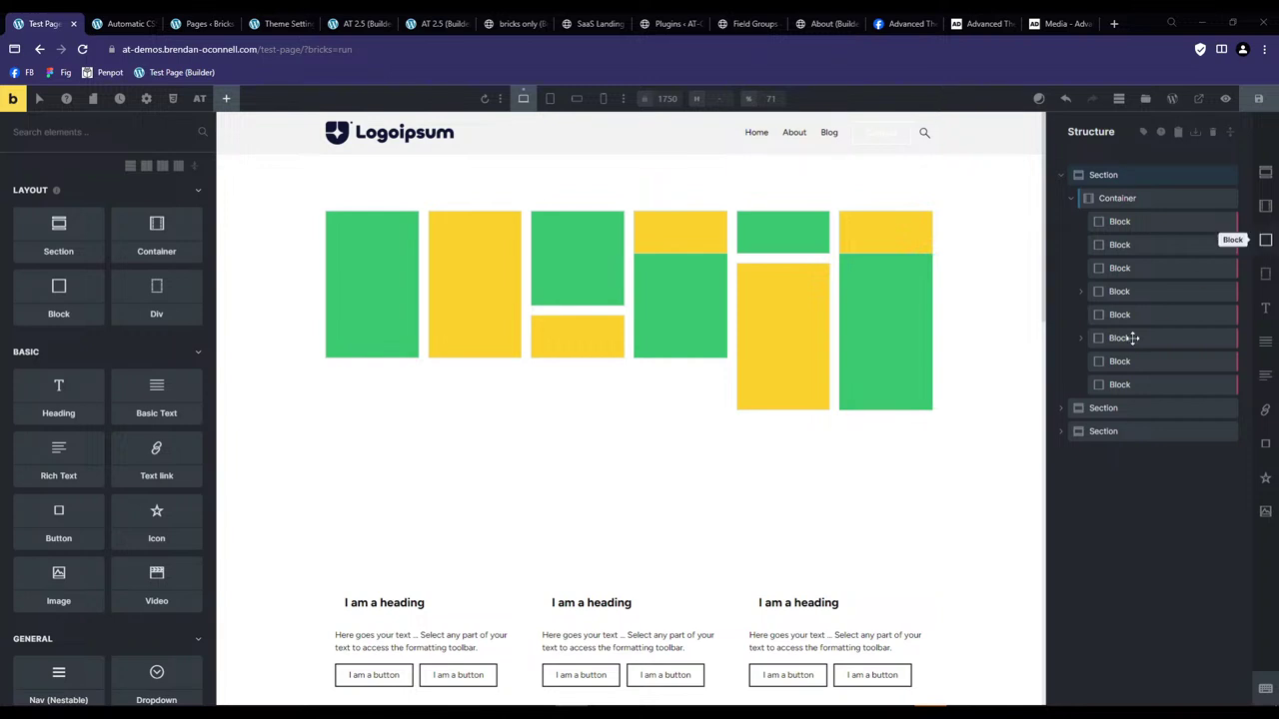
{"action": "left_click", "coordinate": [1121, 199]}
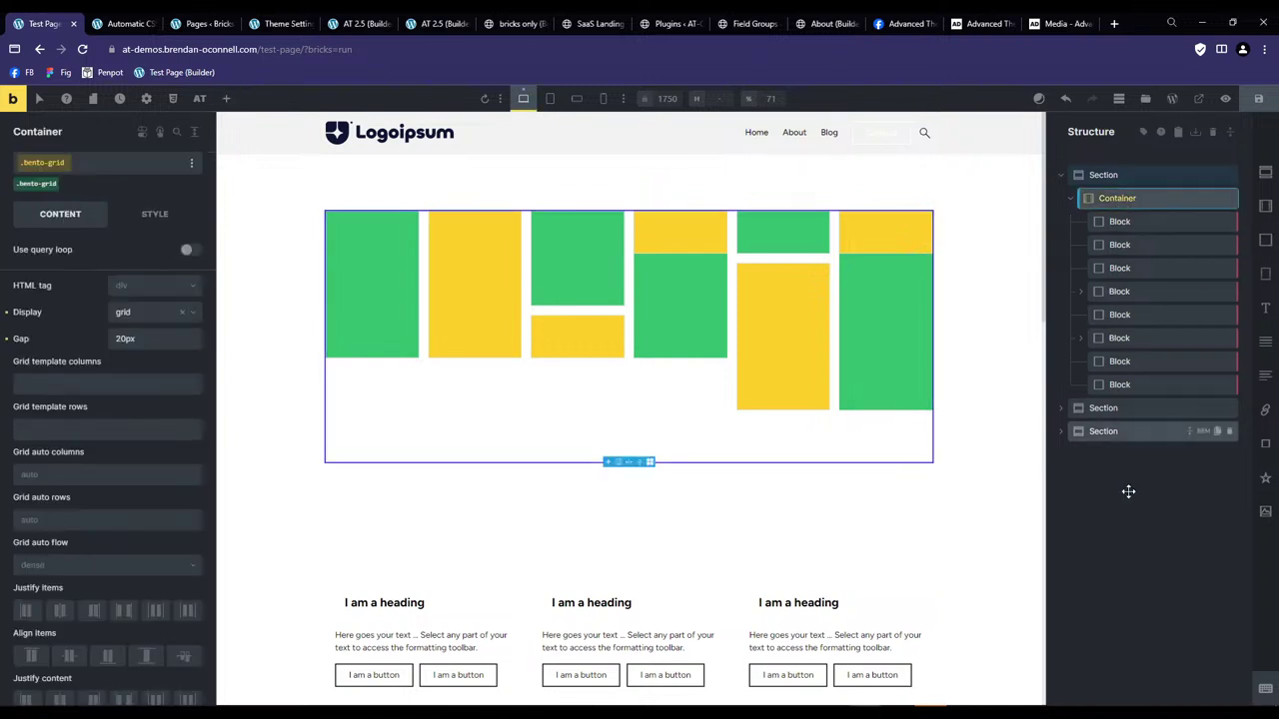
{"action": "left_click", "coordinate": [1128, 490]}
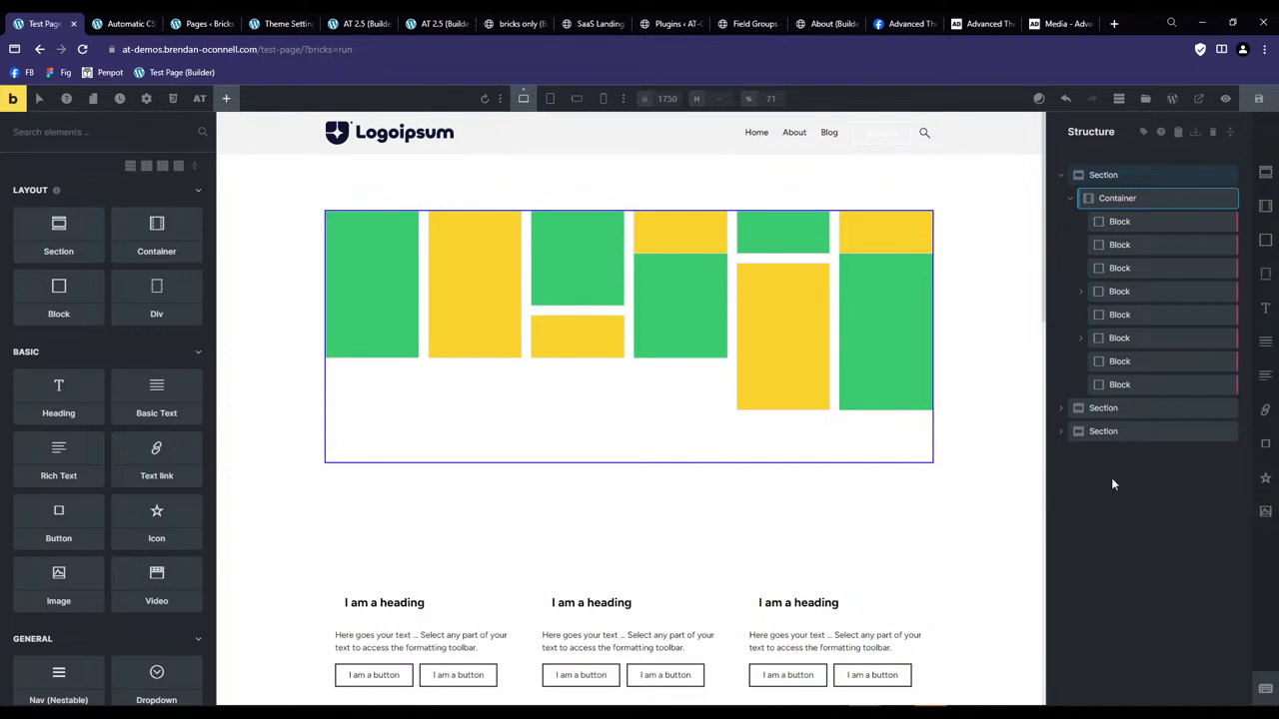
{"action": "left_click", "coordinate": [1120, 217]}
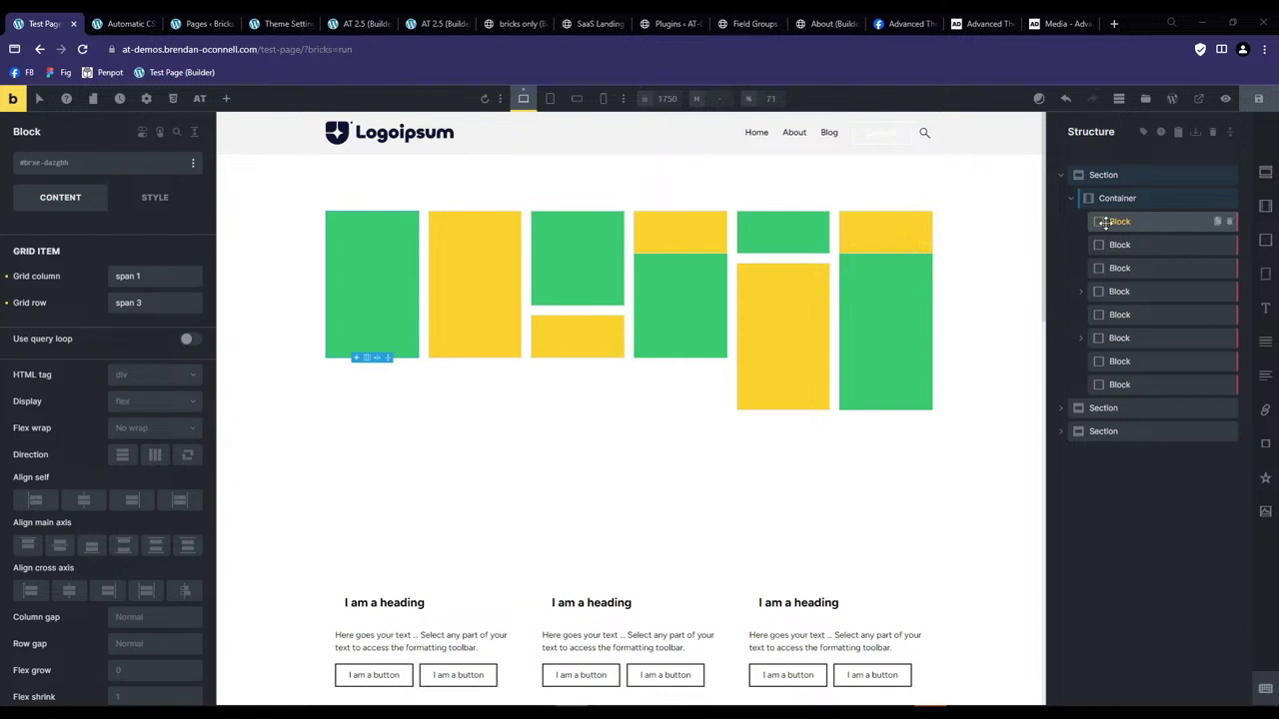
Replace all blocks in the bento-grid container with two new blocks, the first holding a heading, basic text, and a button.
{"action": "left_click", "coordinate": [1228, 222]}
{"action": "left_click", "coordinate": [1229, 222]}
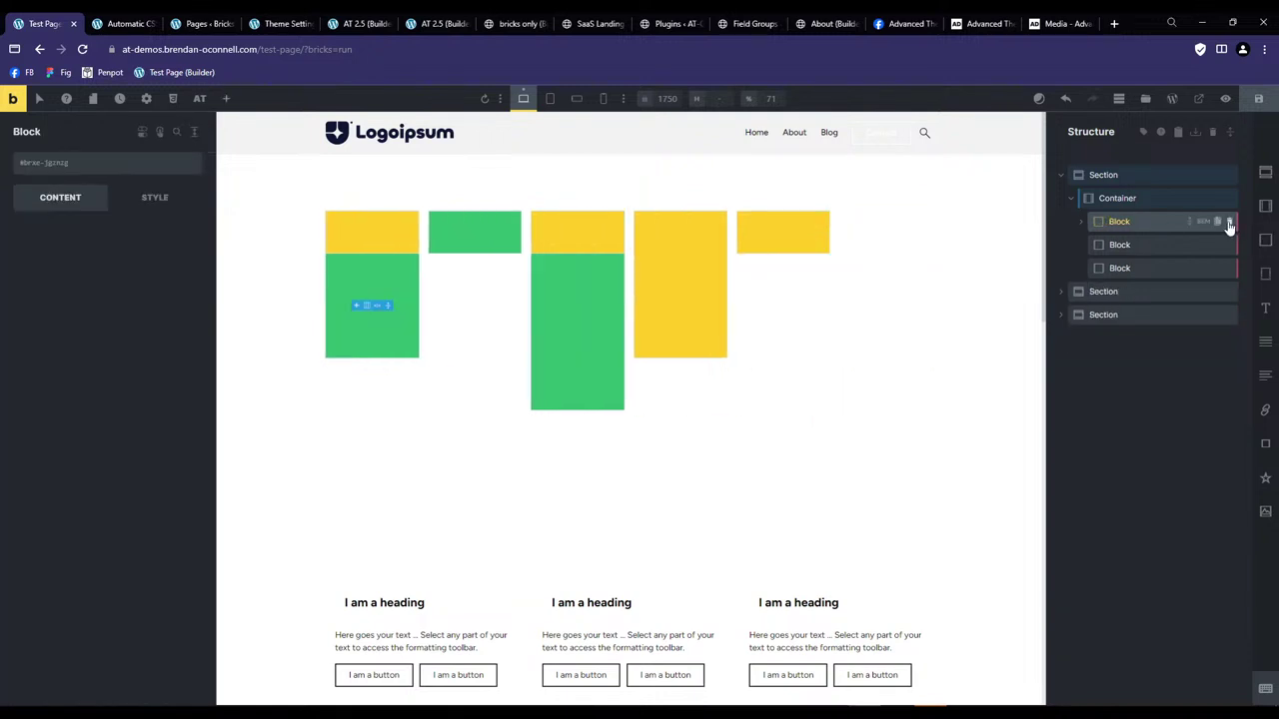
{"action": "left_click", "coordinate": [1229, 222]}
{"action": "left_click", "coordinate": [1229, 222]}
{"action": "left_click", "coordinate": [1229, 222]}
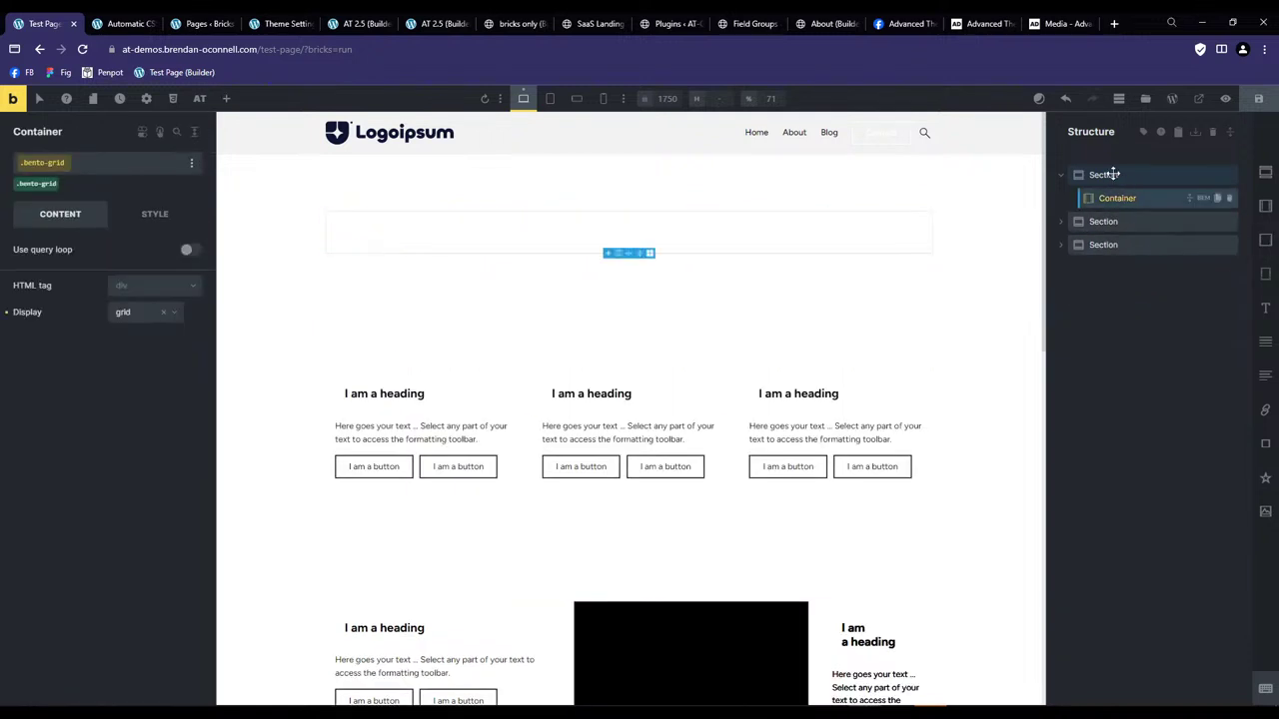
{"action": "left_click", "coordinate": [1265, 242]}
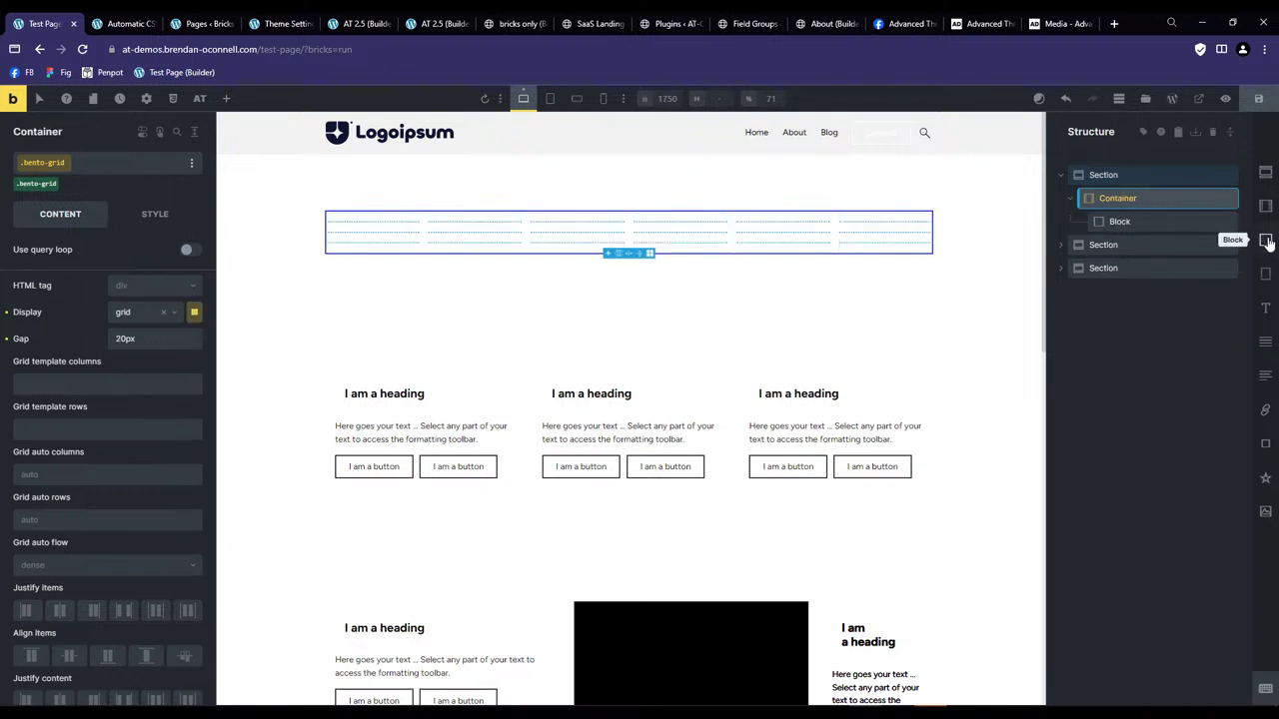
{"action": "left_click", "coordinate": [1266, 242]}
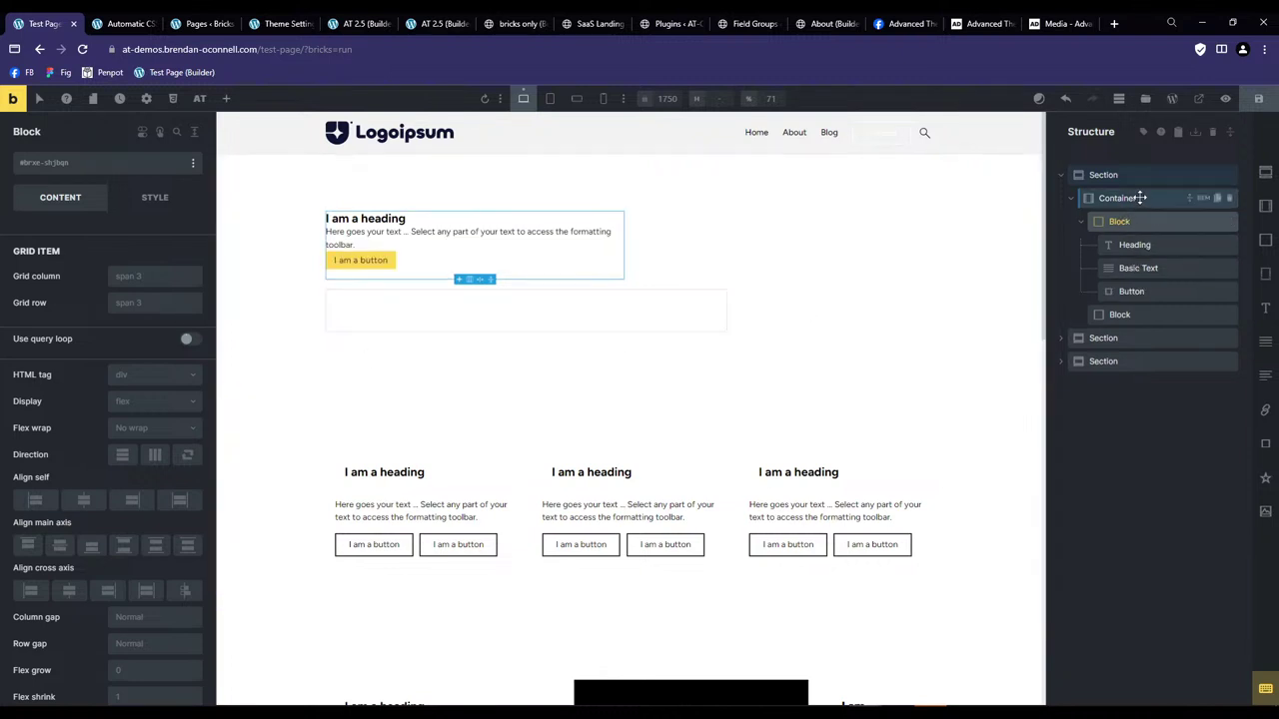
Give the first section a background image, using the dark room photo with the framed painting from the media library.
{"action": "left_click", "coordinate": [1129, 177]}
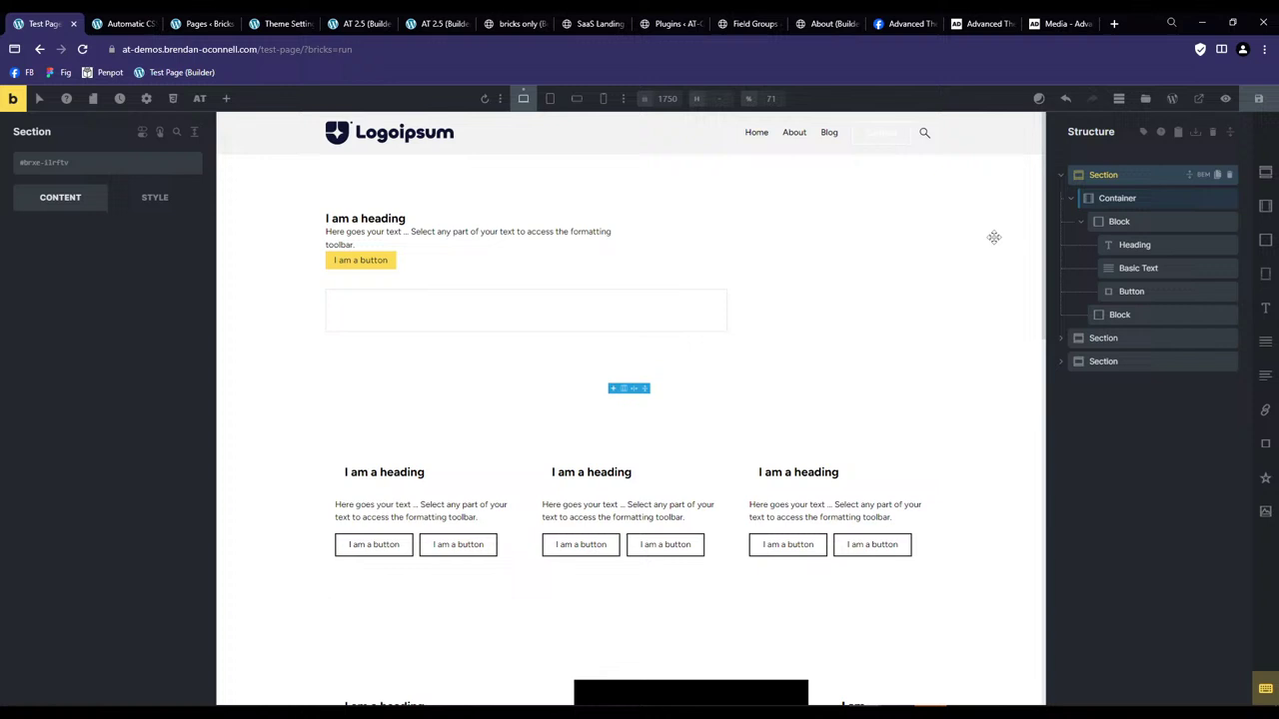
{"action": "left_click", "coordinate": [155, 197]}
{"action": "left_click", "coordinate": [190, 306]}
{"action": "left_click", "coordinate": [90, 306]}
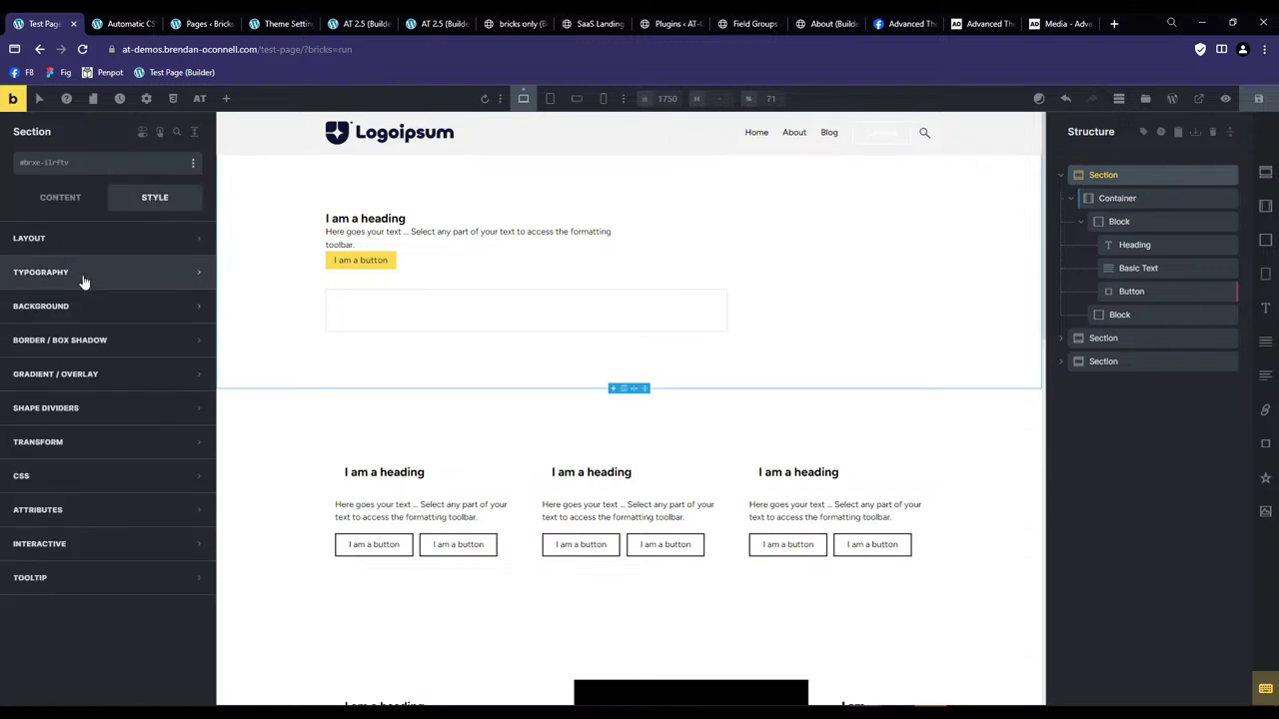
{"action": "left_click", "coordinate": [100, 306]}
{"action": "left_click", "coordinate": [116, 375]}
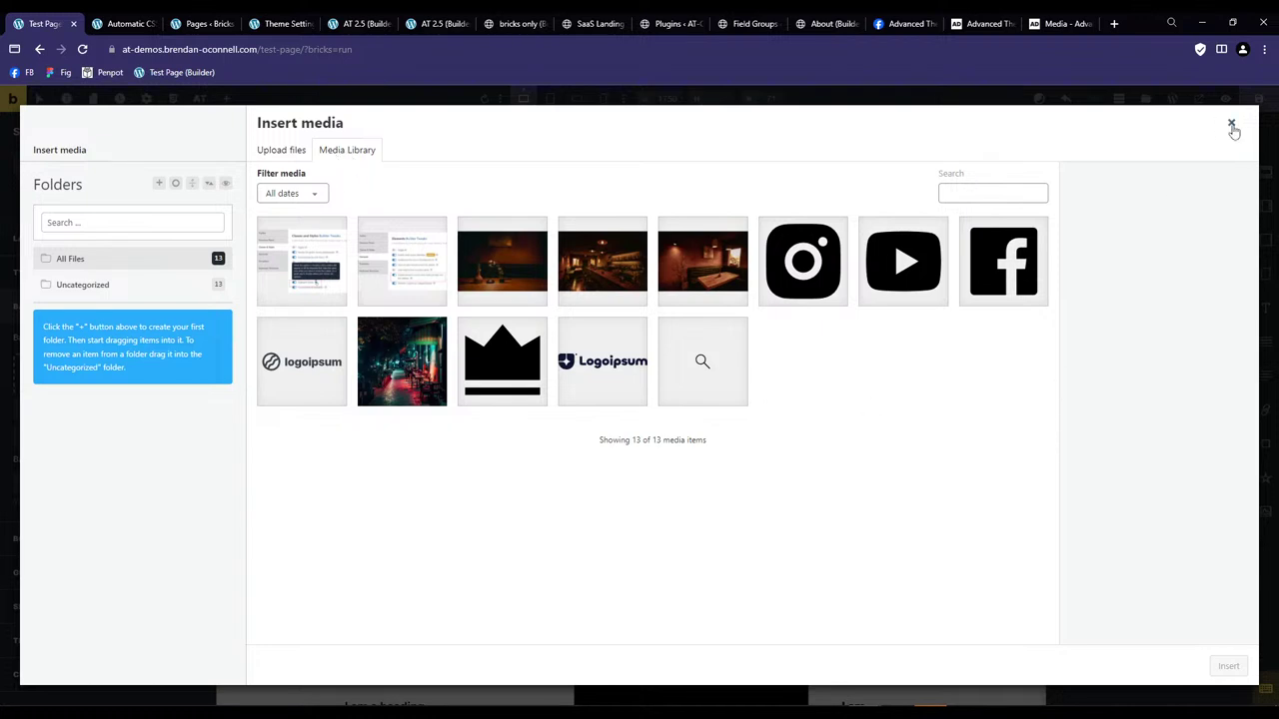
{"action": "left_click", "coordinate": [499, 295]}
{"action": "left_click", "coordinate": [1228, 665]}
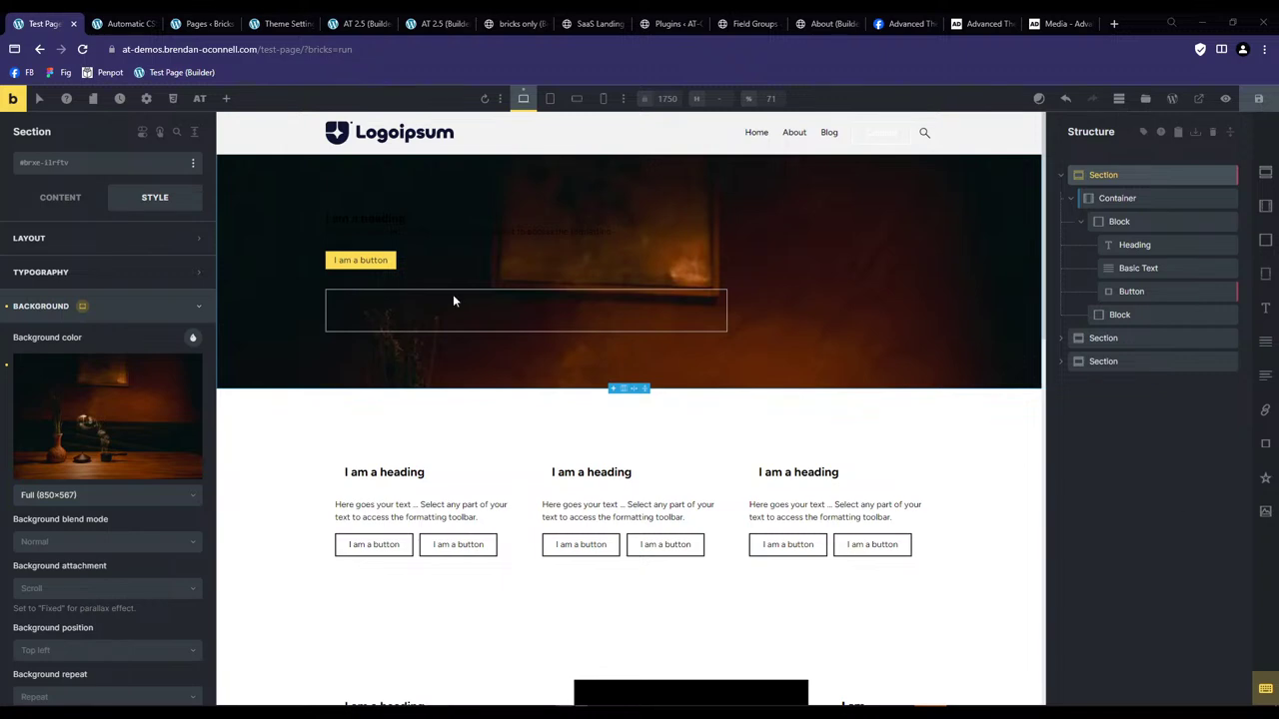
Close the browser tabs holding the WordPress Pages list and the Advanced Themer Theme Settings.
{"action": "left_click", "coordinate": [125, 23]}
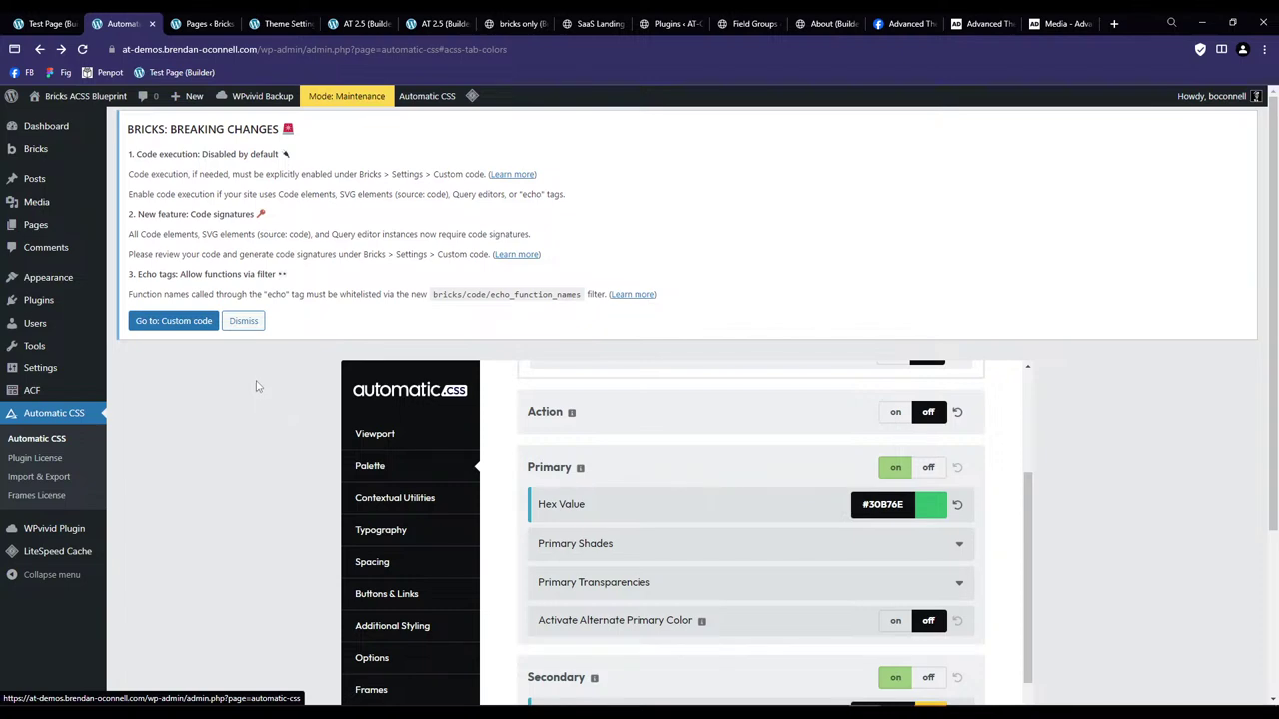
{"action": "left_click", "coordinate": [203, 23]}
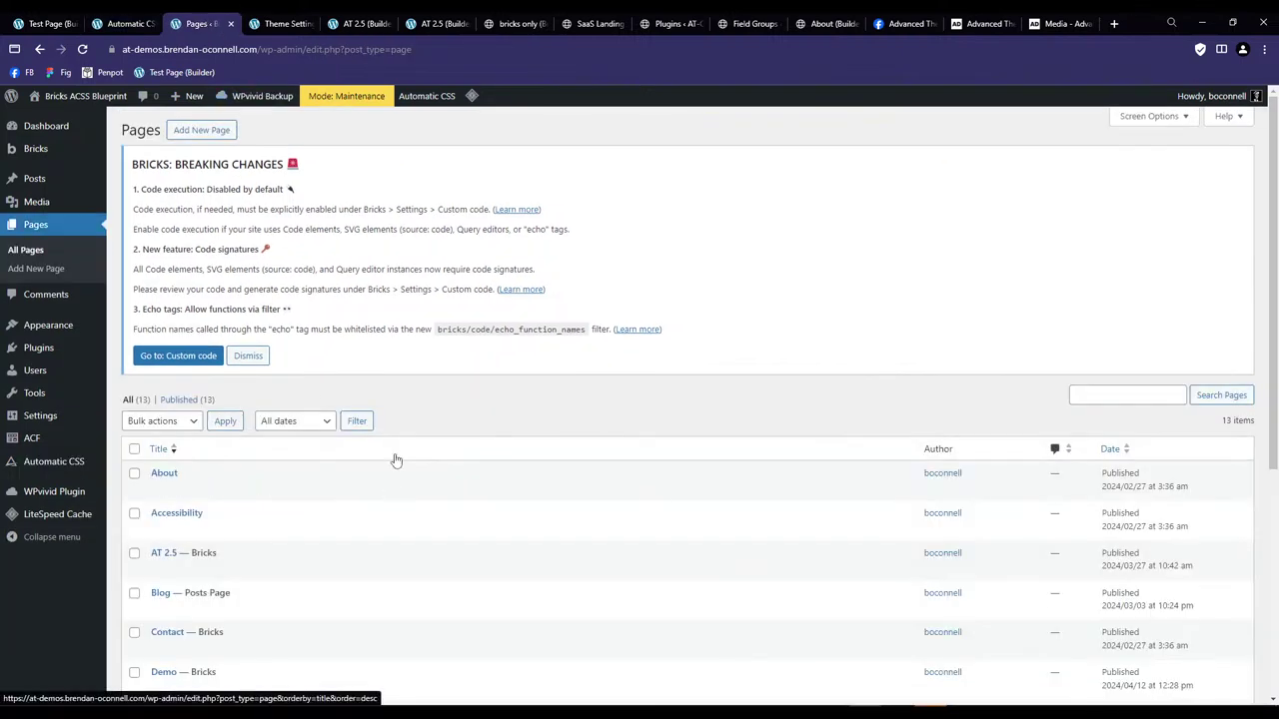
{"action": "scroll", "coordinate": [396, 459], "scroll_direction": "down", "scroll_amount": 2}
{"action": "middle_click", "coordinate": [205, 21]}
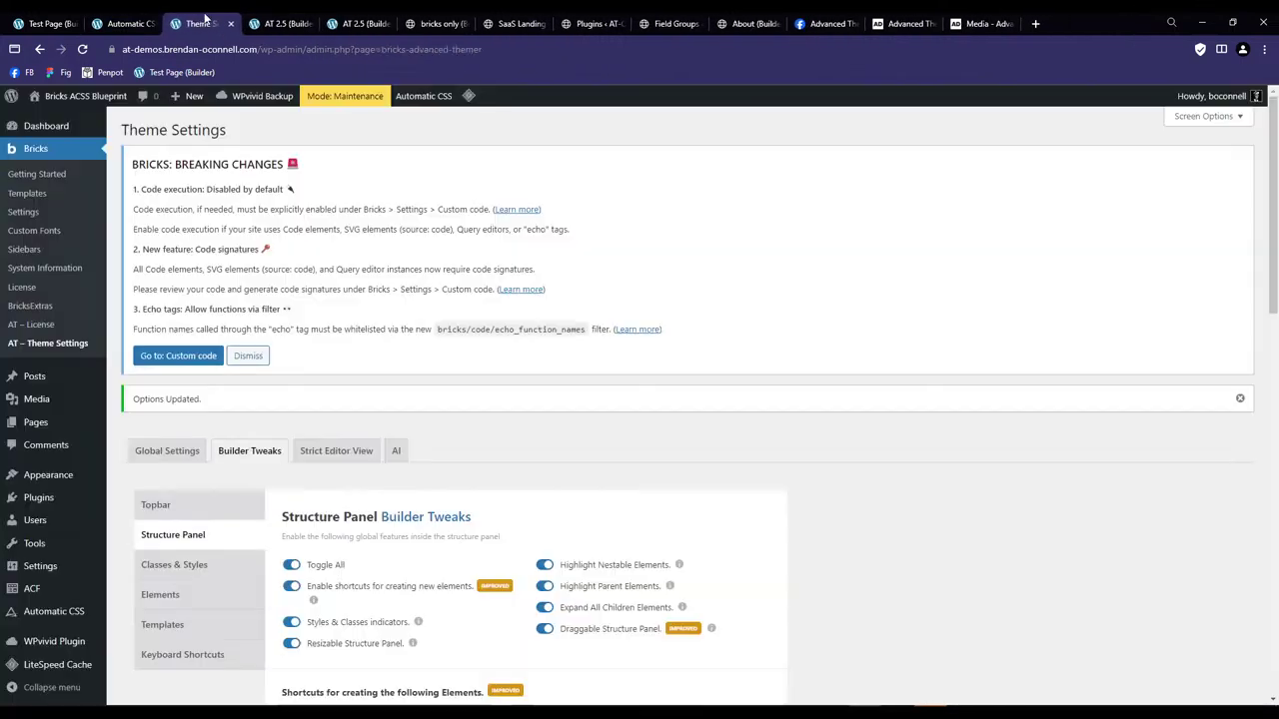
{"action": "middle_click", "coordinate": [205, 21]}
Review the builder tweaks and custom element settings listed on the AT 2.5 page, and select its parent section.
{"action": "scroll", "coordinate": [559, 586], "scroll_direction": "down", "scroll_amount": 5}
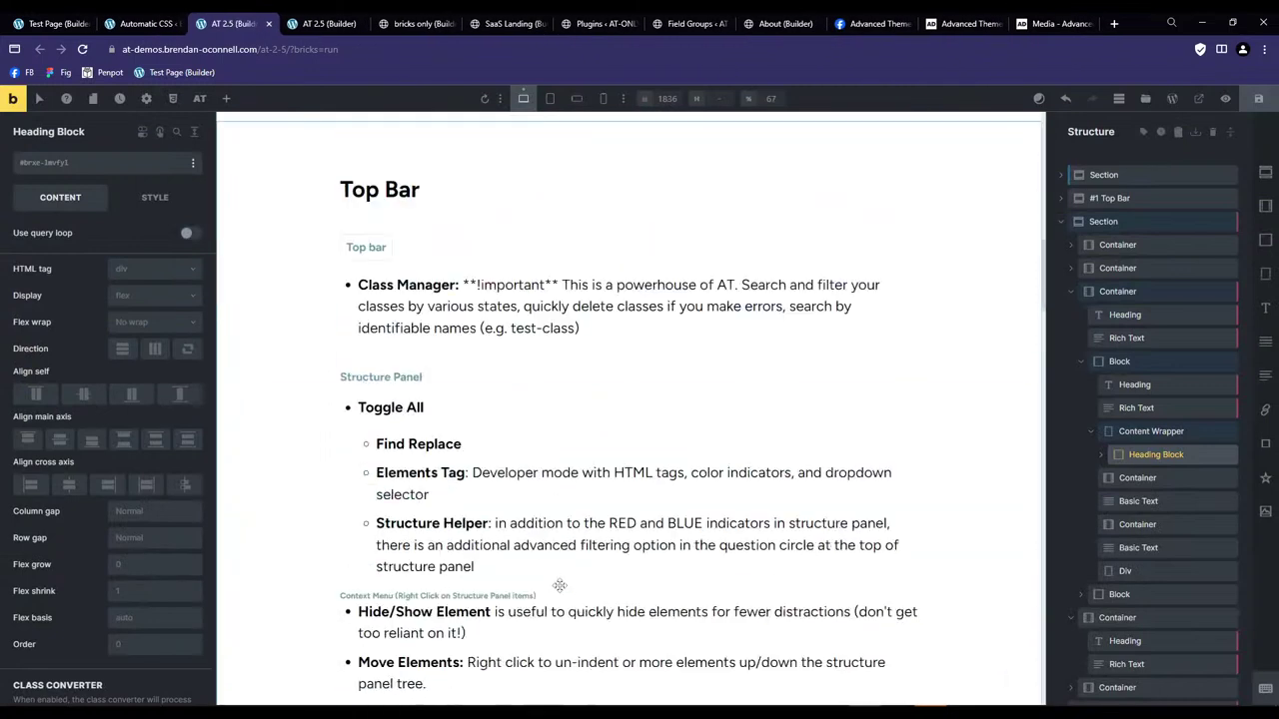
{"action": "scroll", "coordinate": [559, 585], "scroll_direction": "down", "scroll_amount": 15}
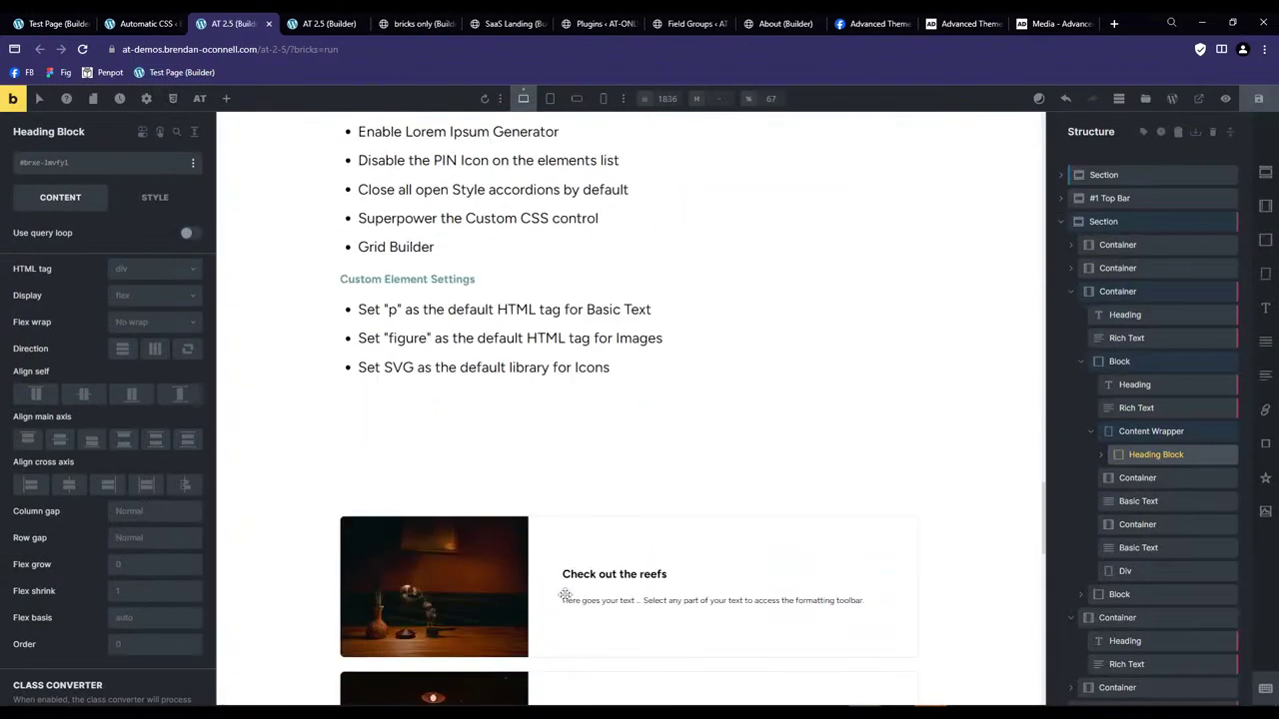
{"action": "scroll", "coordinate": [564, 595], "scroll_direction": "up", "scroll_amount": 4}
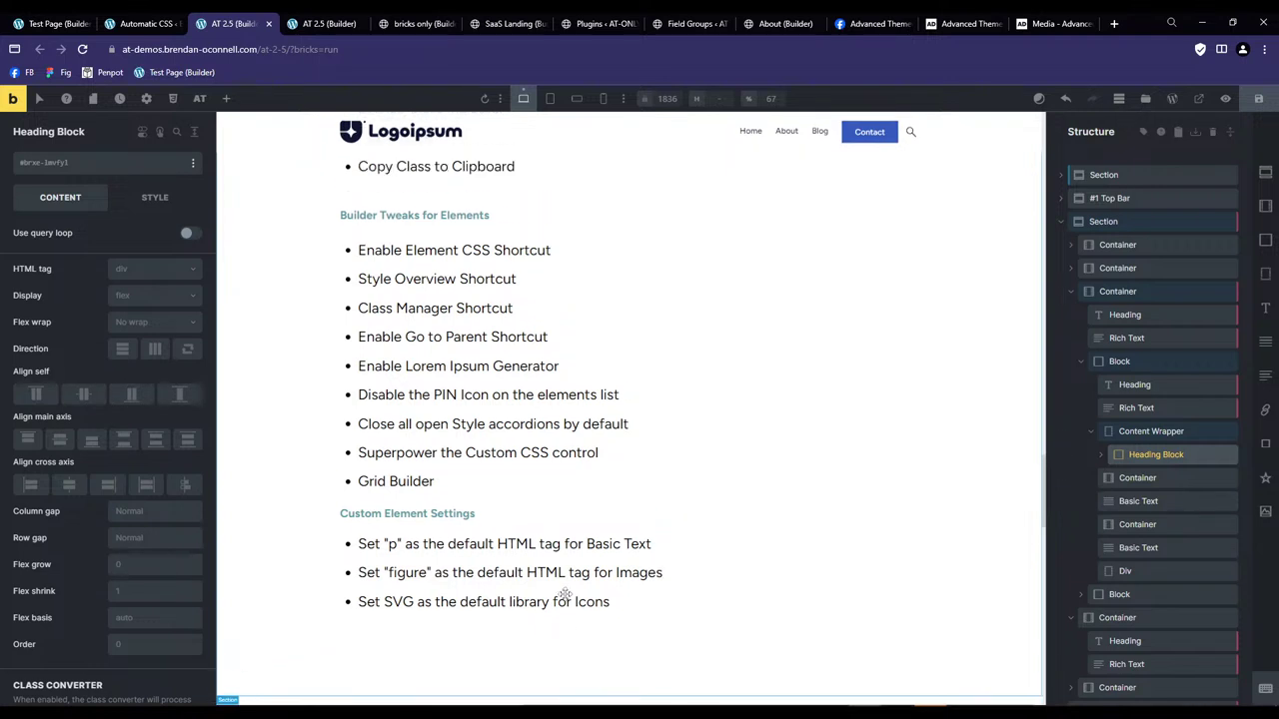
{"action": "scroll", "coordinate": [565, 595], "scroll_direction": "up", "scroll_amount": 1}
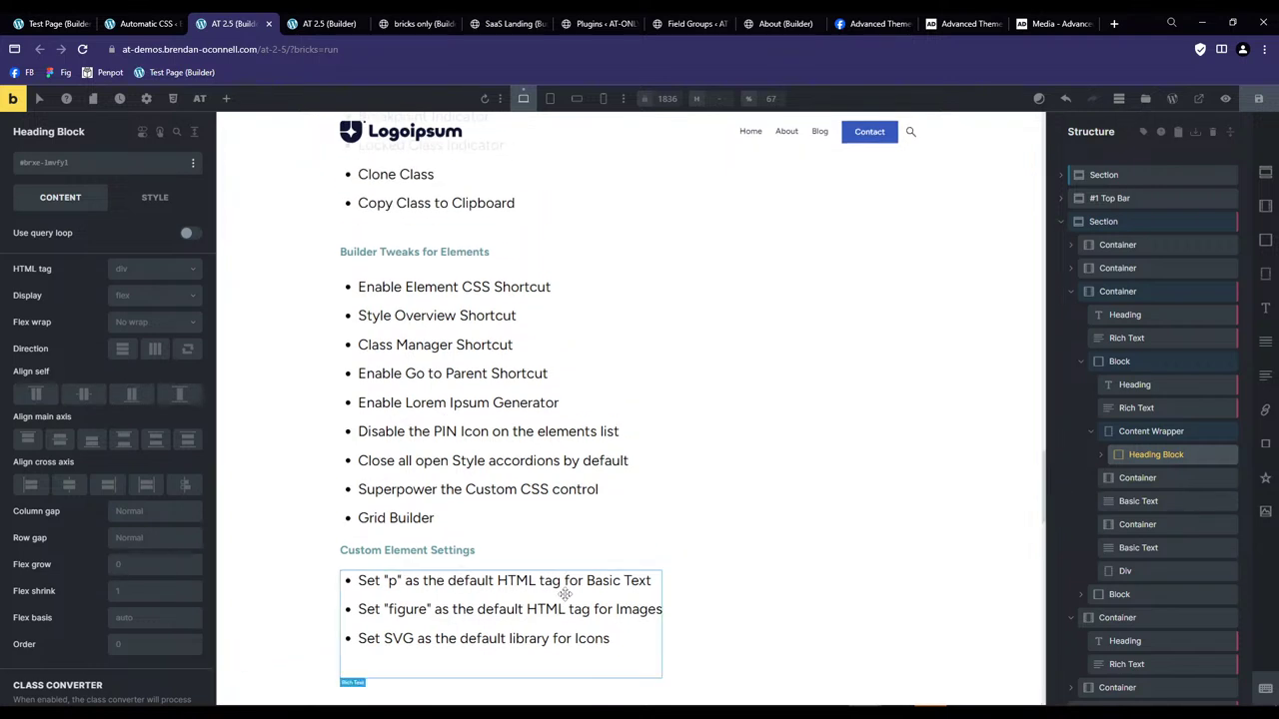
{"action": "left_click", "coordinate": [1142, 221]}
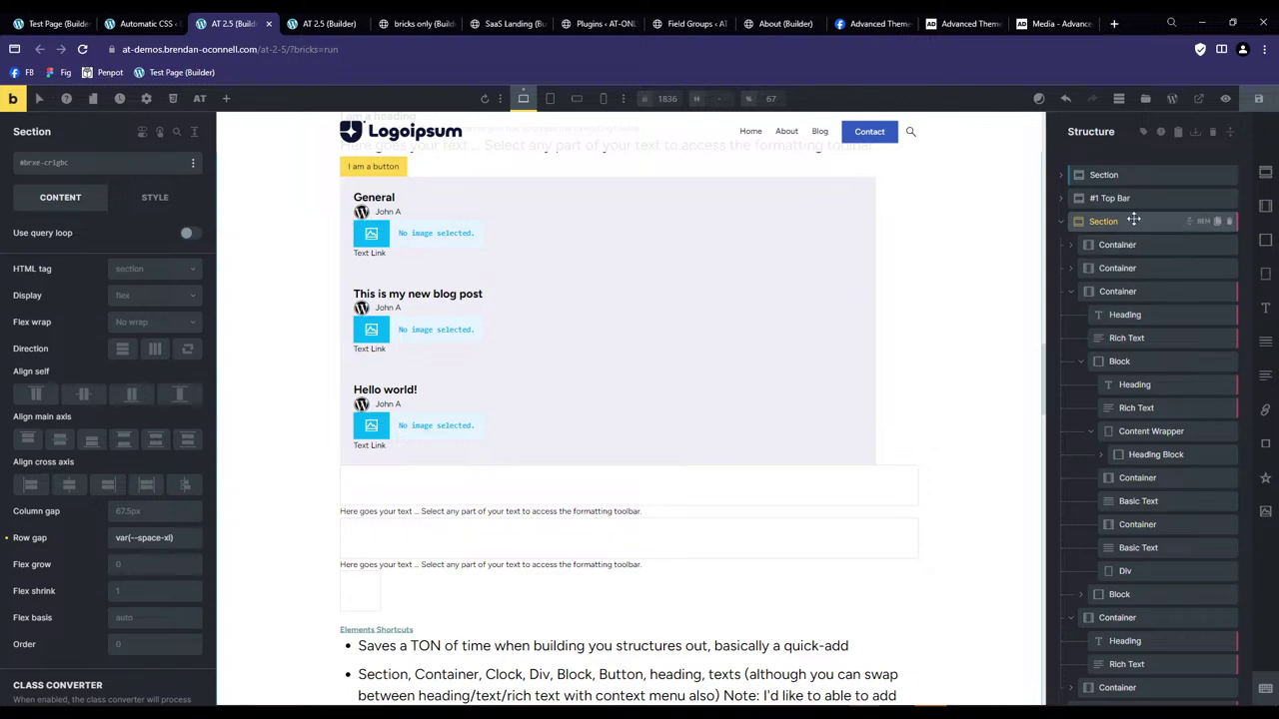
Switch to the Advanced Themer website and open its Changelogs page.
{"action": "left_click", "coordinate": [1049, 23]}
{"action": "left_click", "coordinate": [474, 134]}
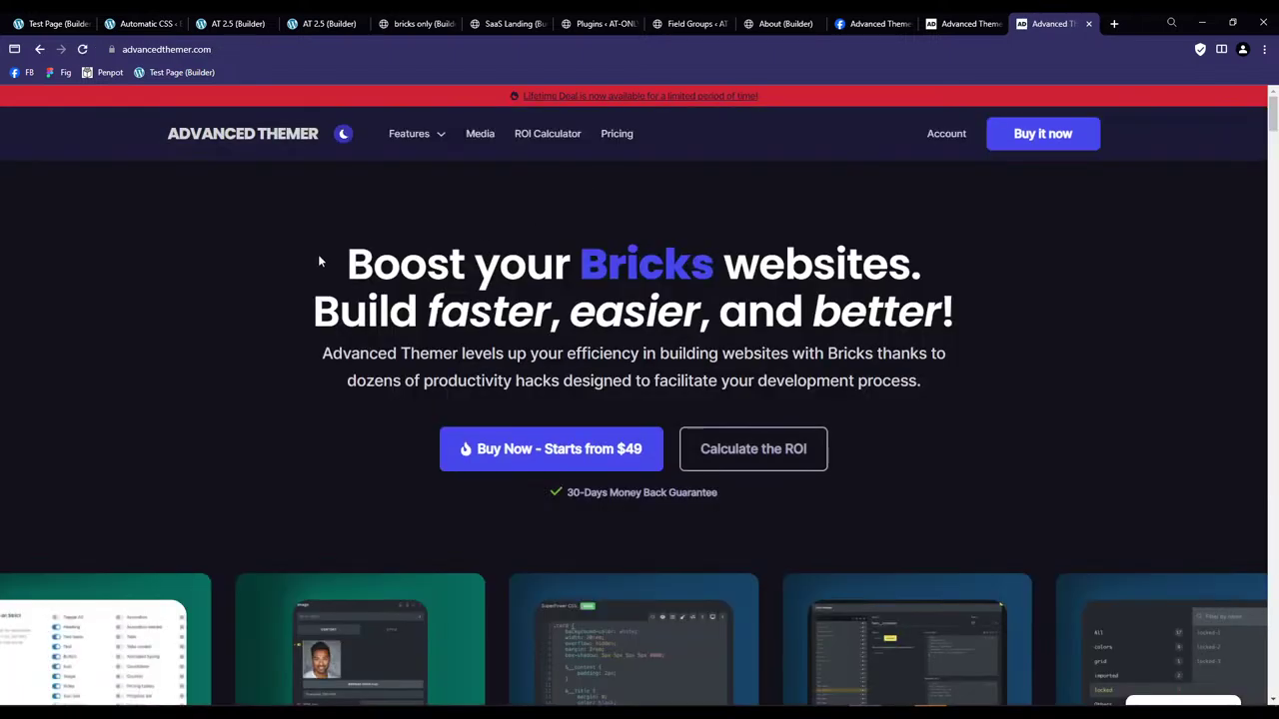
{"action": "key", "text": "End"}
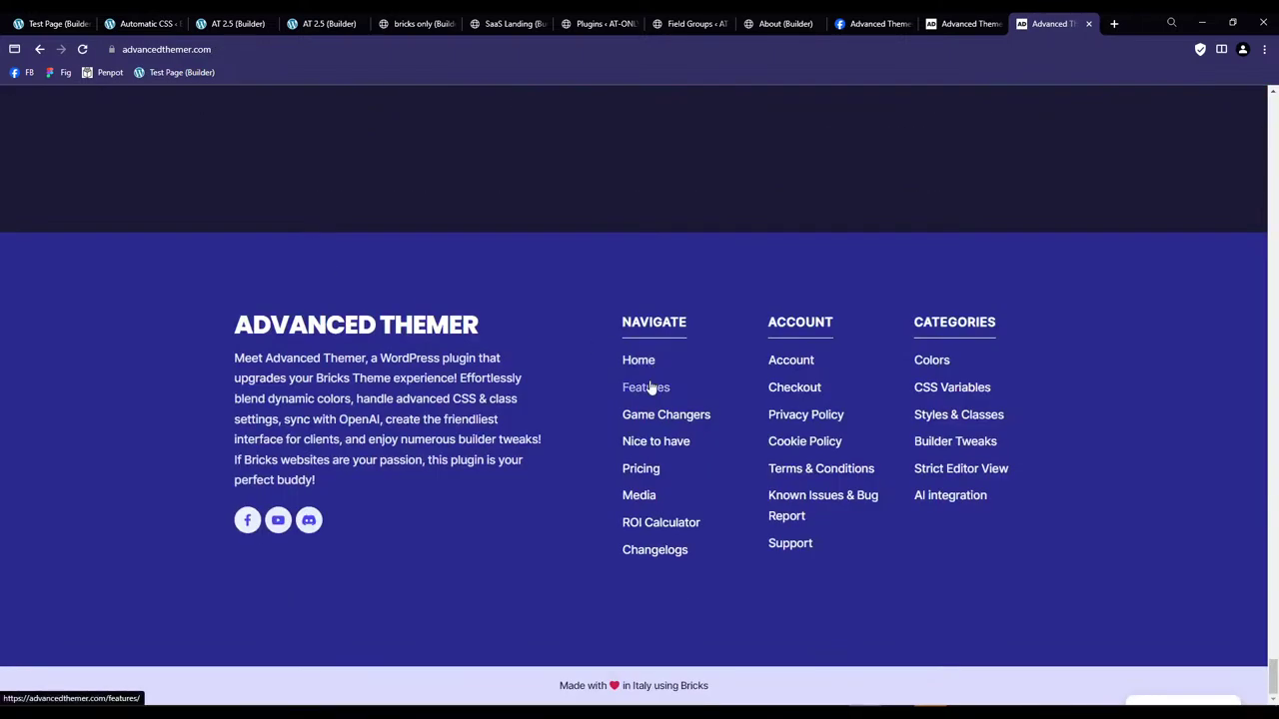
{"action": "left_click", "coordinate": [660, 552]}
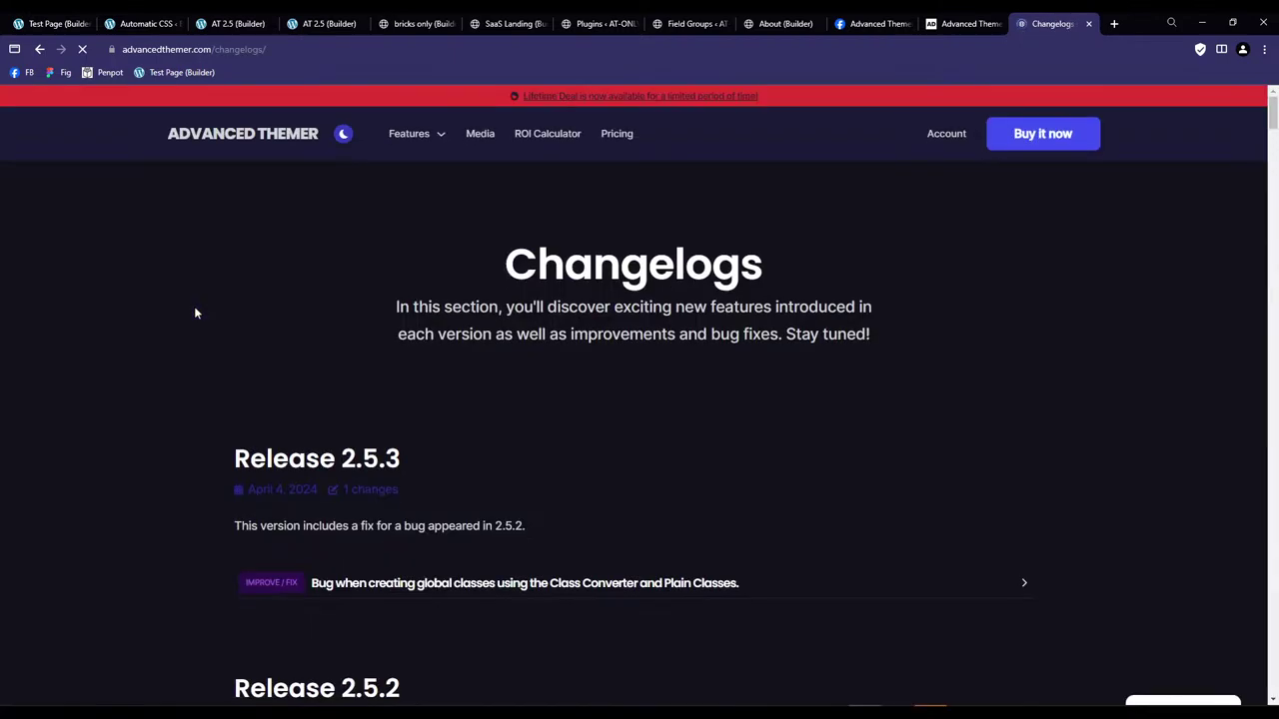
Read through the Release 2.5 notes down to the list of individual changes.
{"action": "scroll", "coordinate": [196, 313], "scroll_direction": "down", "scroll_amount": 2}
{"action": "scroll", "coordinate": [196, 313], "scroll_direction": "down", "scroll_amount": 12}
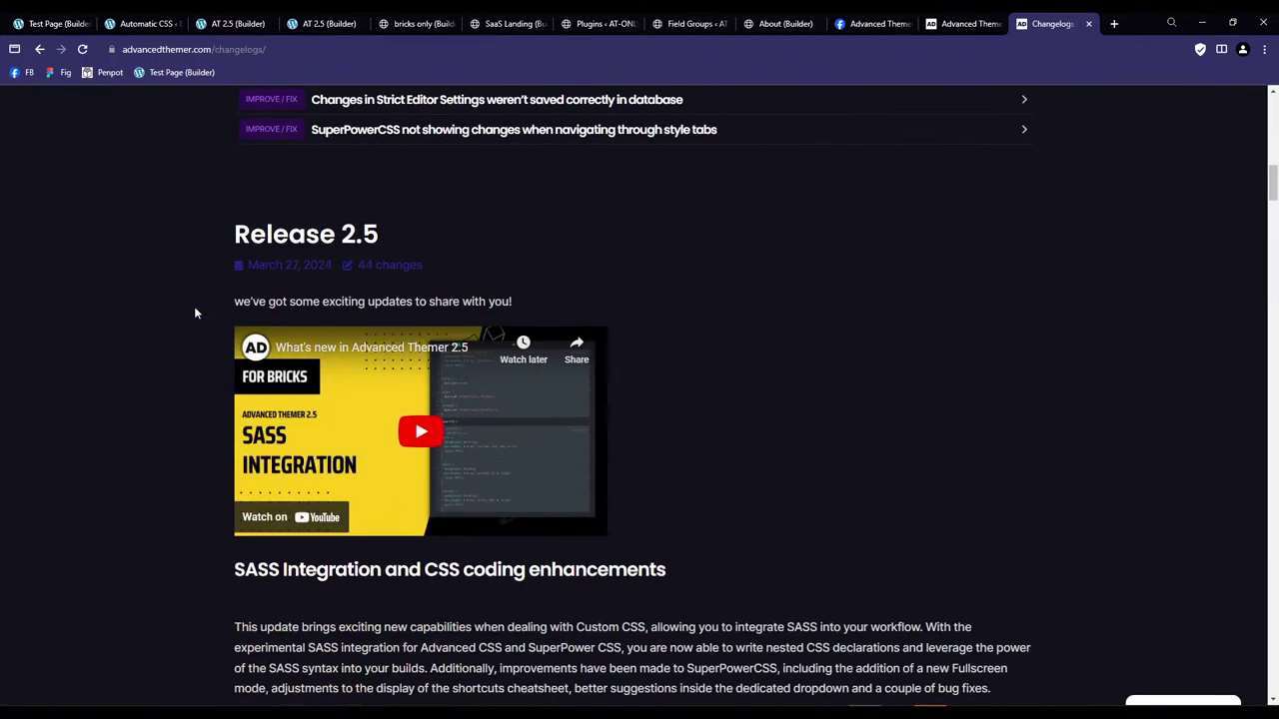
{"action": "scroll", "coordinate": [196, 313], "scroll_direction": "up", "scroll_amount": 2}
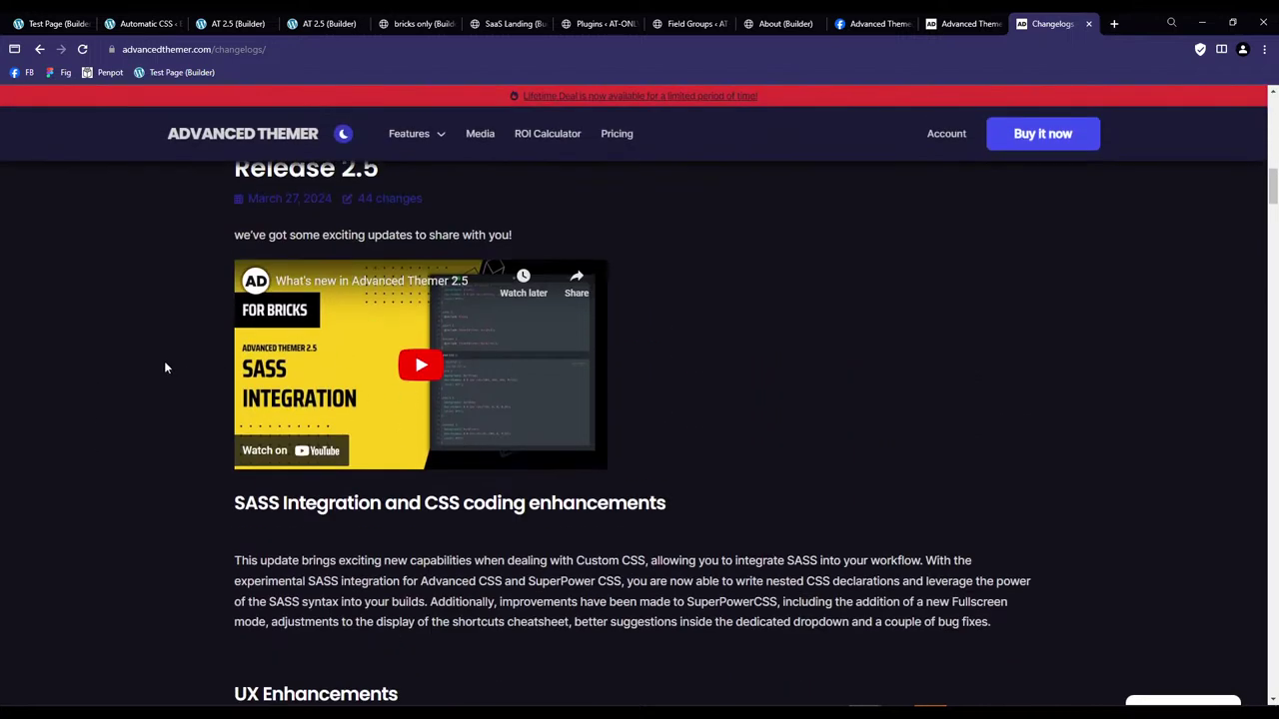
{"action": "scroll", "coordinate": [166, 369], "scroll_direction": "down", "scroll_amount": 4}
{"action": "scroll", "coordinate": [164, 360], "scroll_direction": "down", "scroll_amount": 3}
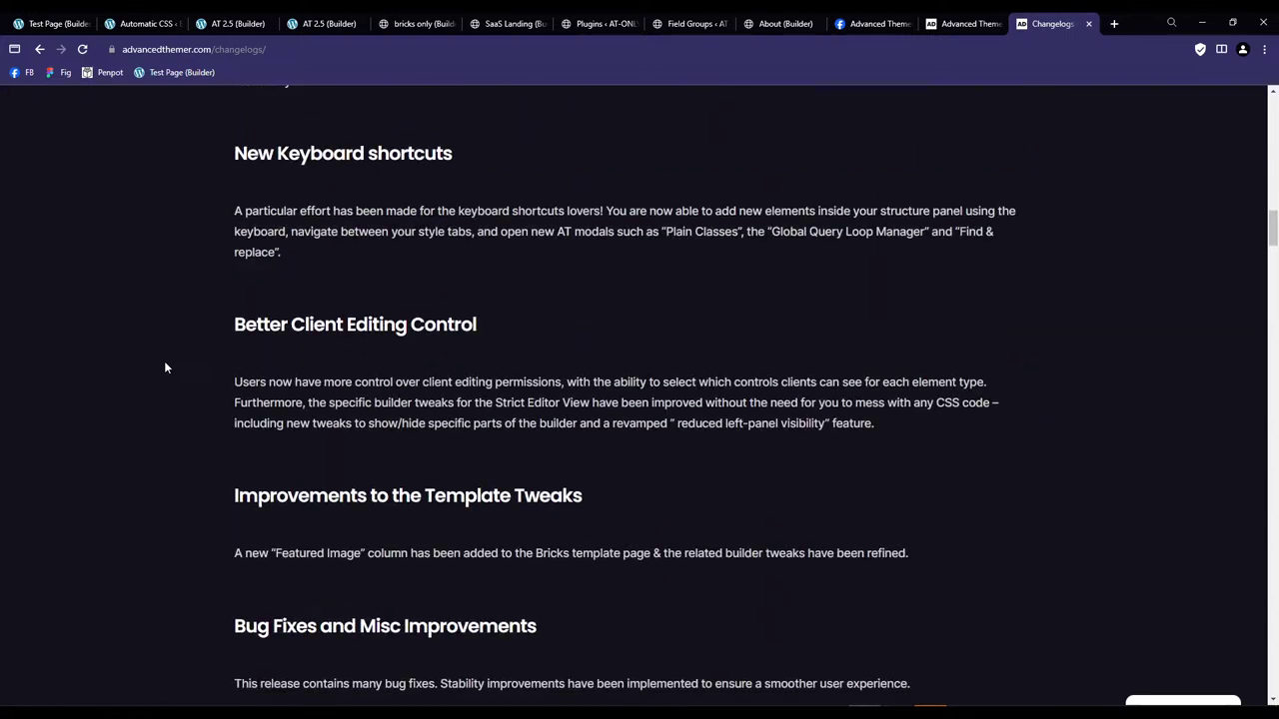
{"action": "scroll", "coordinate": [160, 370], "scroll_direction": "down", "scroll_amount": 3}
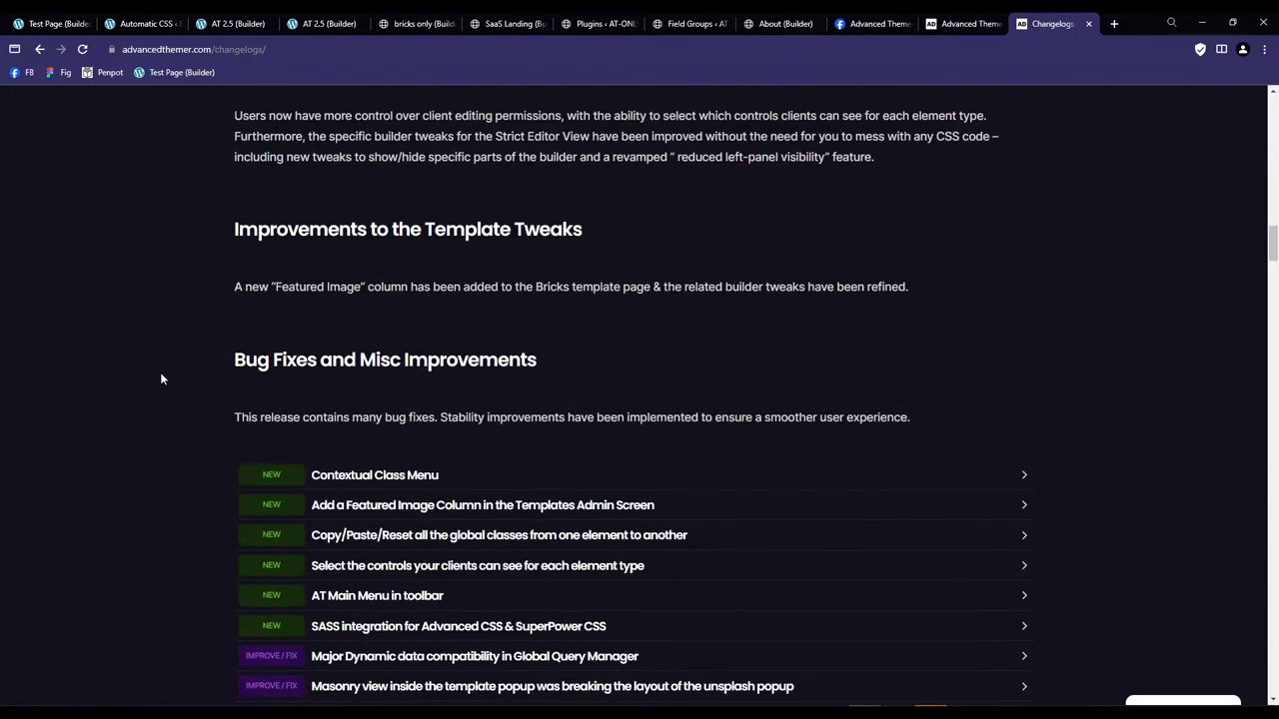
Read the Release 2.5 entries on the Contextual Class Menu, the Featured Image column, SASS integration, and copying, pasting and resetting global classes.
{"action": "left_click", "coordinate": [619, 478]}
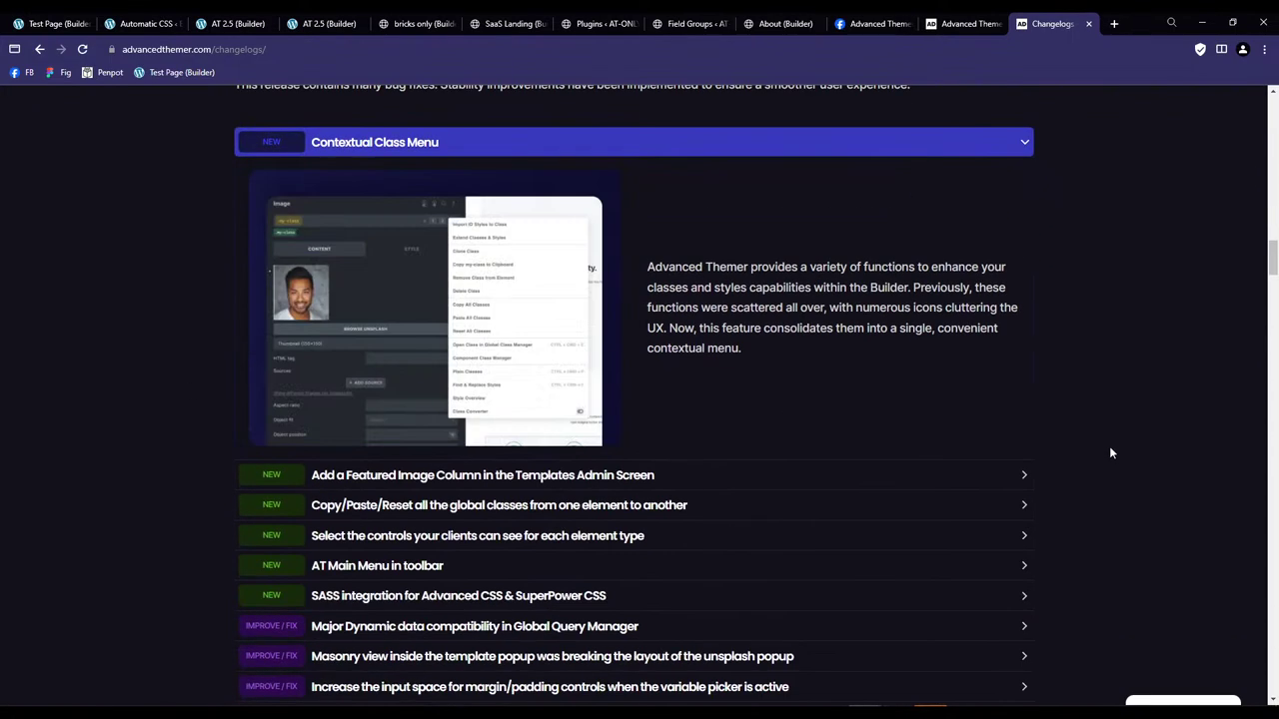
{"action": "left_click", "coordinate": [680, 477]}
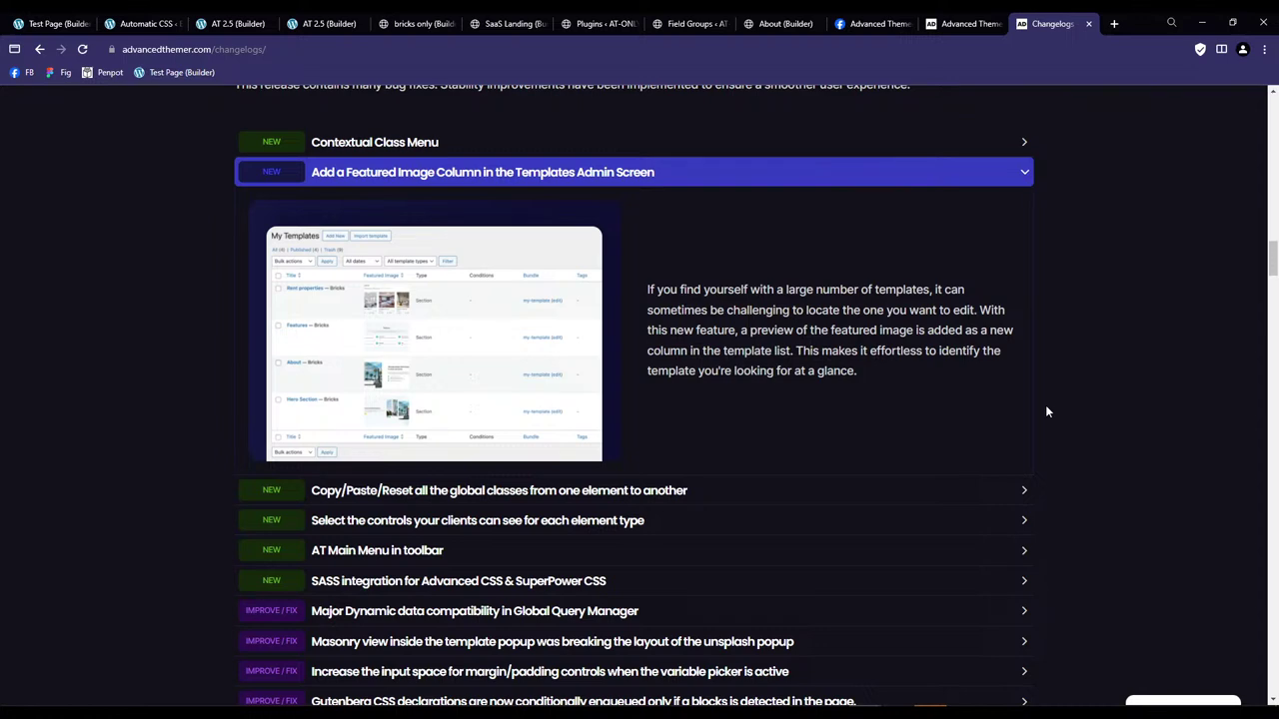
{"action": "left_click", "coordinate": [985, 494]}
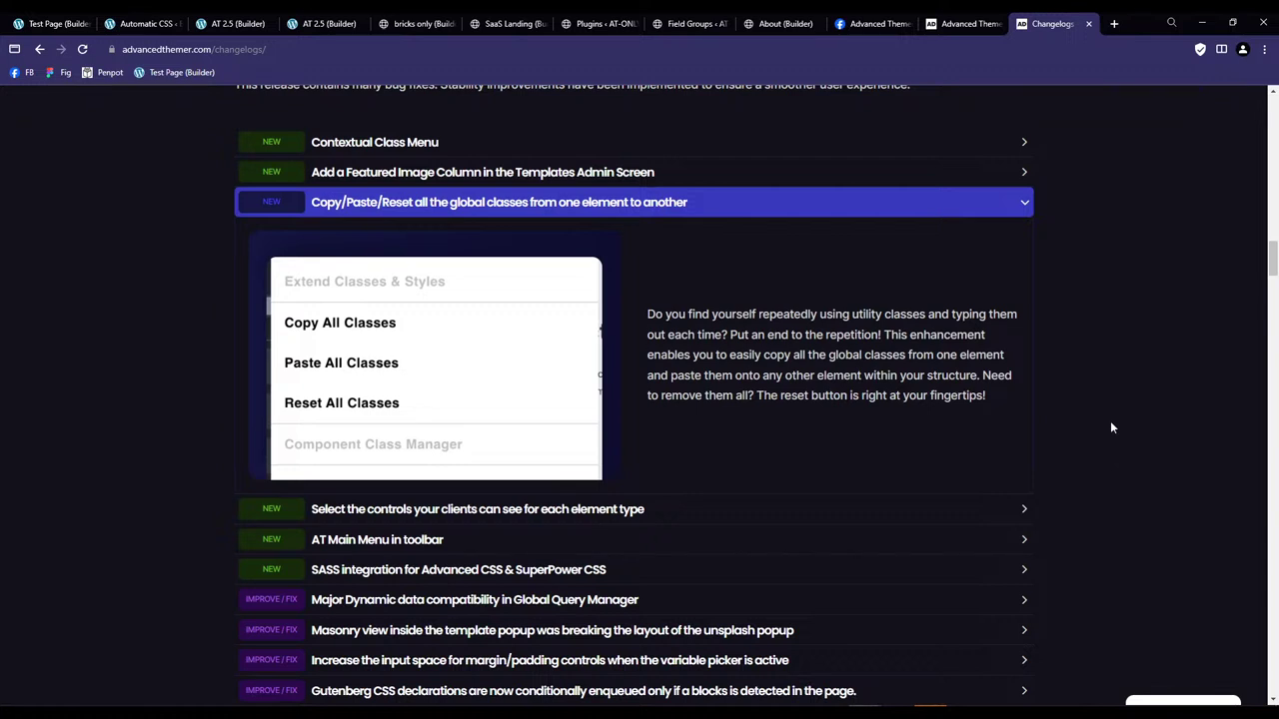
{"action": "scroll", "coordinate": [1103, 409], "scroll_direction": "down", "scroll_amount": 2}
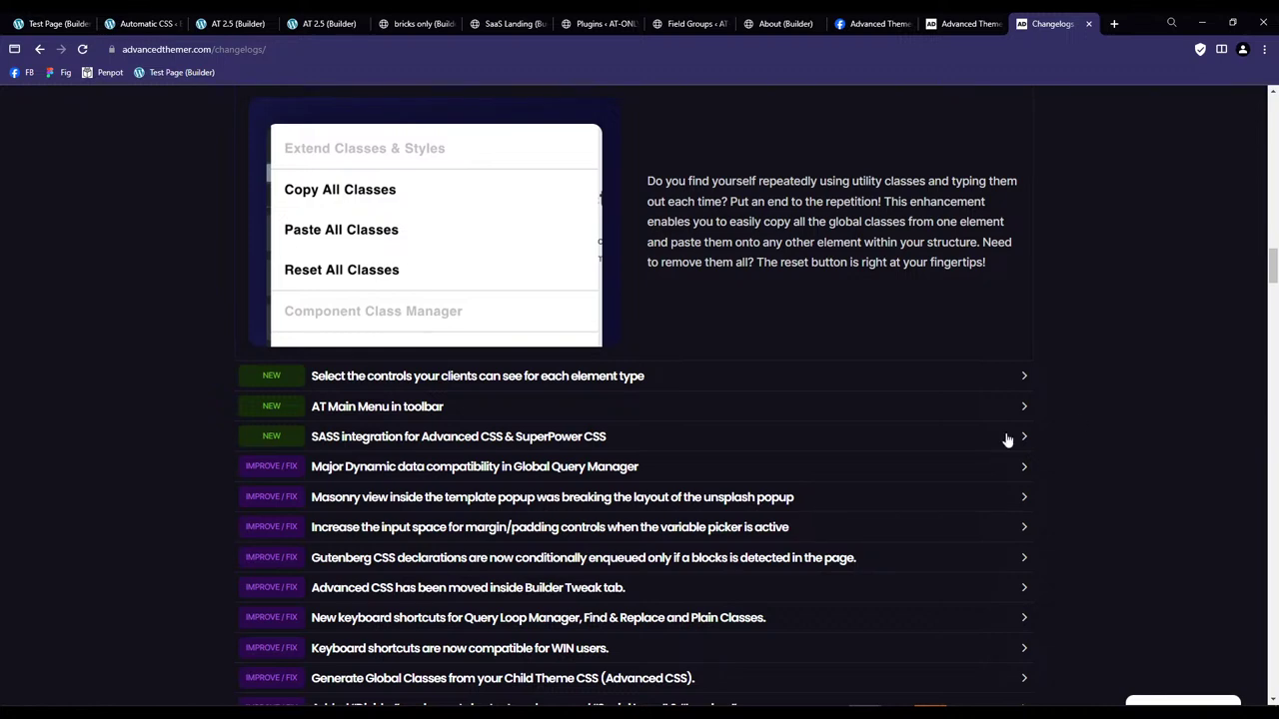
{"action": "left_click", "coordinate": [331, 437]}
{"action": "scroll", "coordinate": [876, 459], "scroll_direction": "up", "scroll_amount": 2}
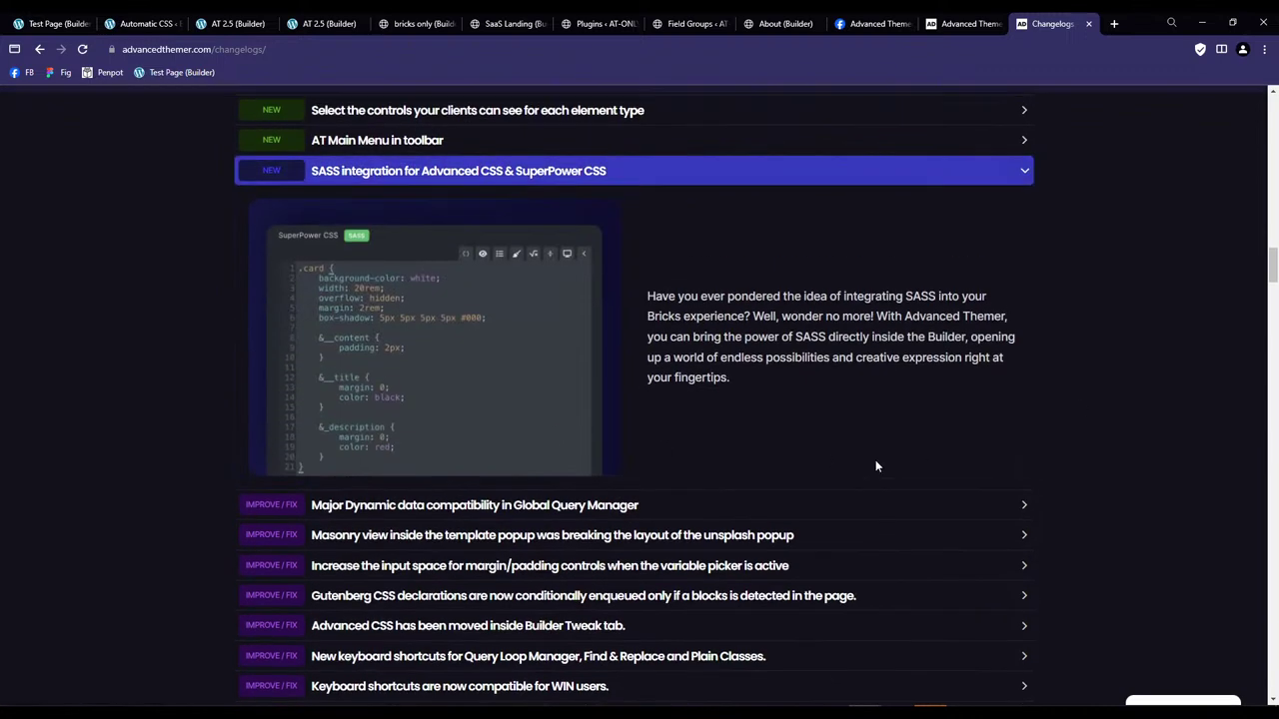
{"action": "scroll", "coordinate": [875, 460], "scroll_direction": "up", "scroll_amount": 2}
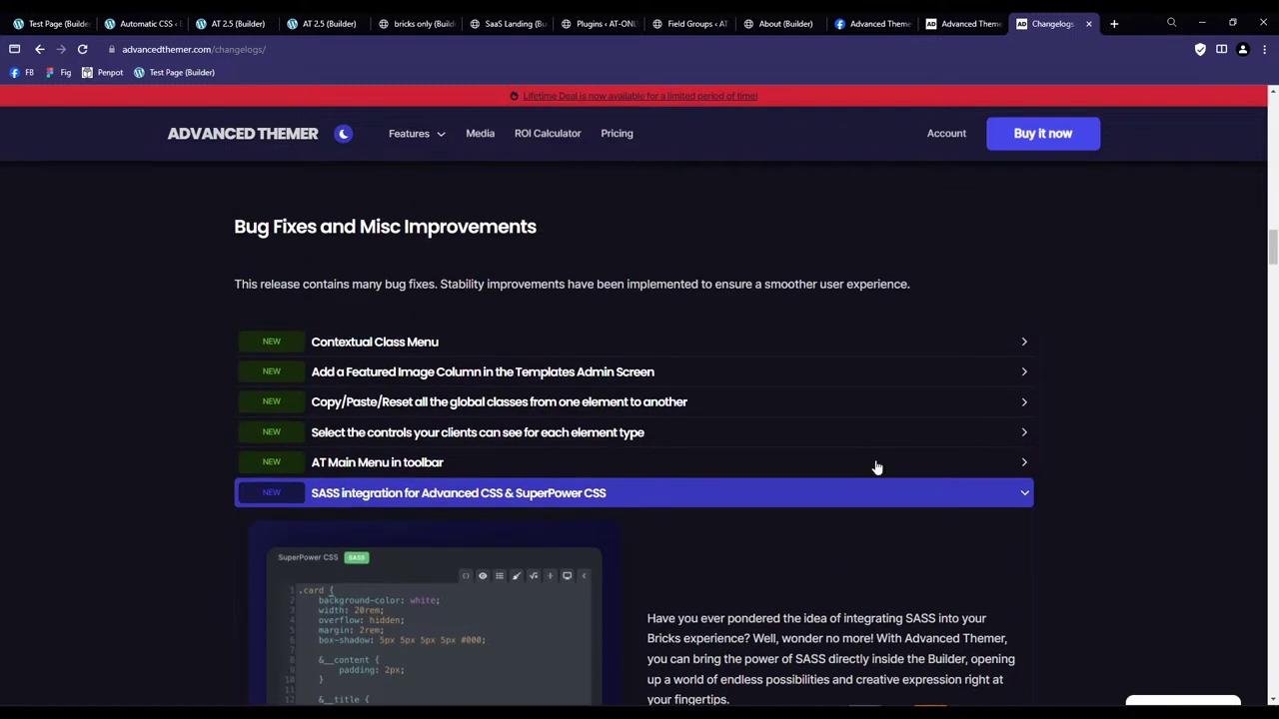
{"action": "scroll", "coordinate": [876, 468], "scroll_direction": "up", "scroll_amount": 2}
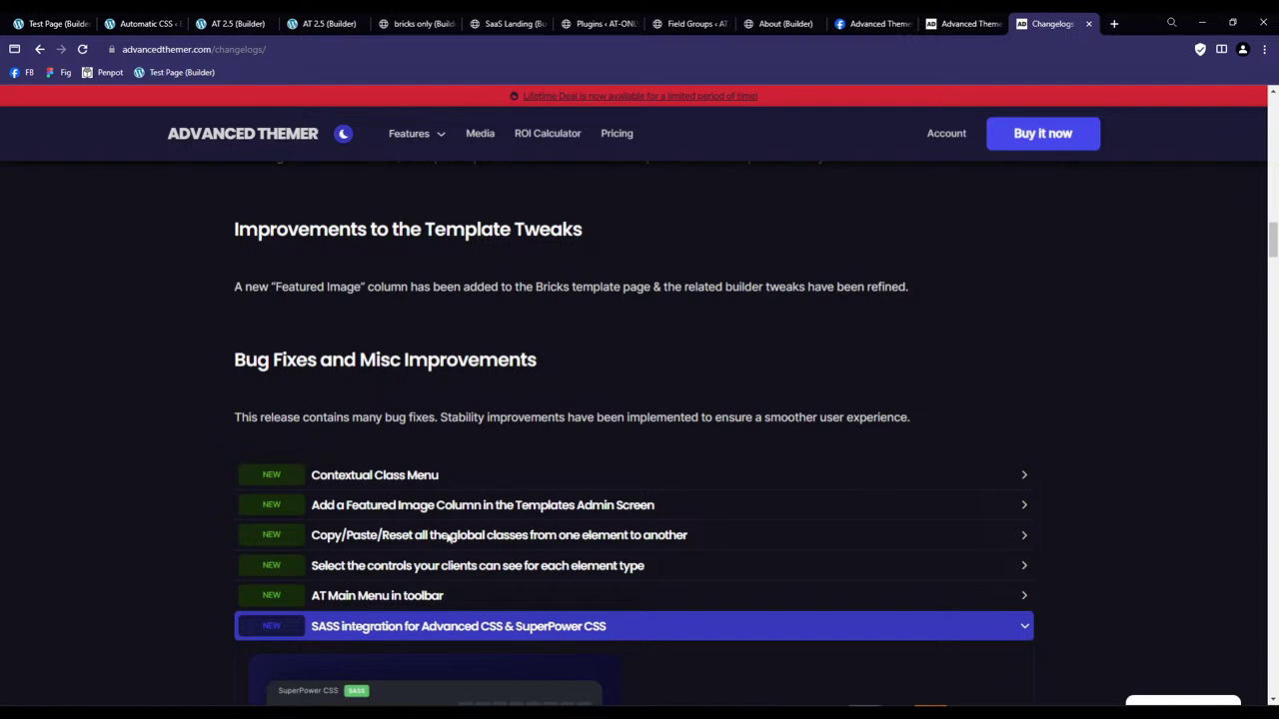
{"action": "left_click", "coordinate": [451, 535]}
{"action": "scroll", "coordinate": [925, 508], "scroll_direction": "down", "scroll_amount": 3}
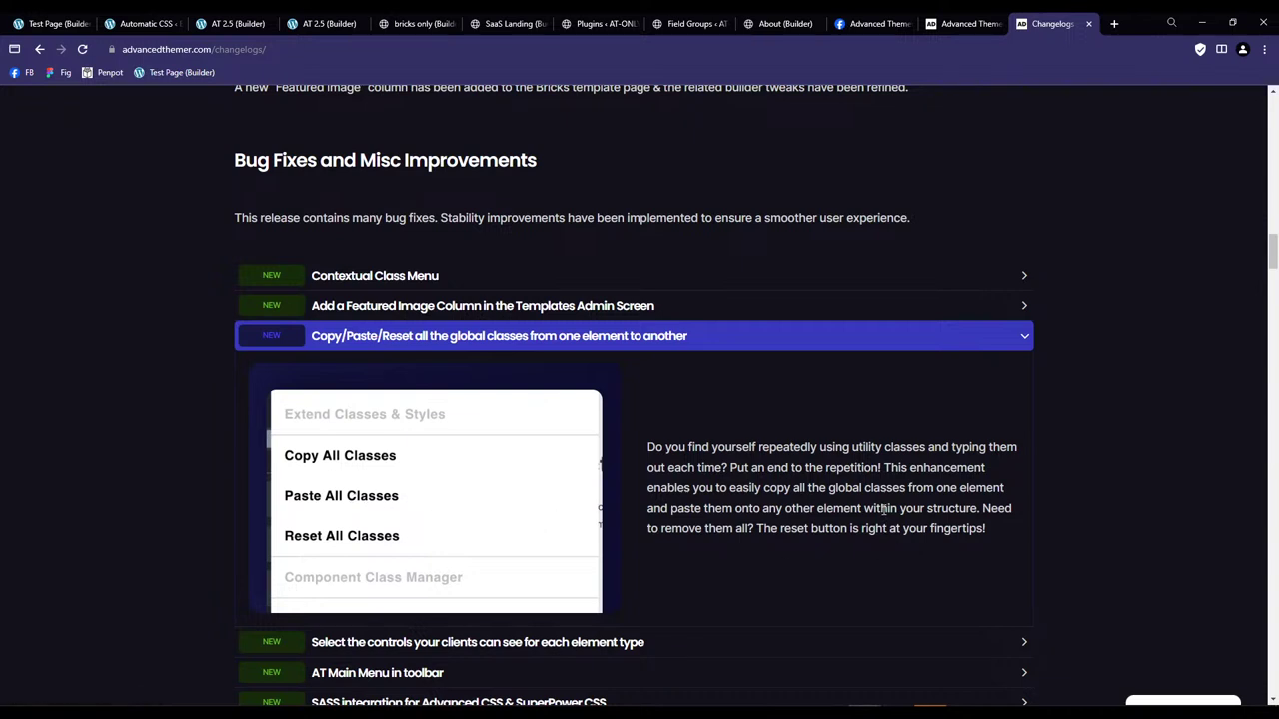
Return from the Test Page builder to the WordPress dashboard and open the Advanced Themer theme settings.
{"action": "left_click", "coordinate": [135, 22]}
{"action": "left_click", "coordinate": [257, 21]}
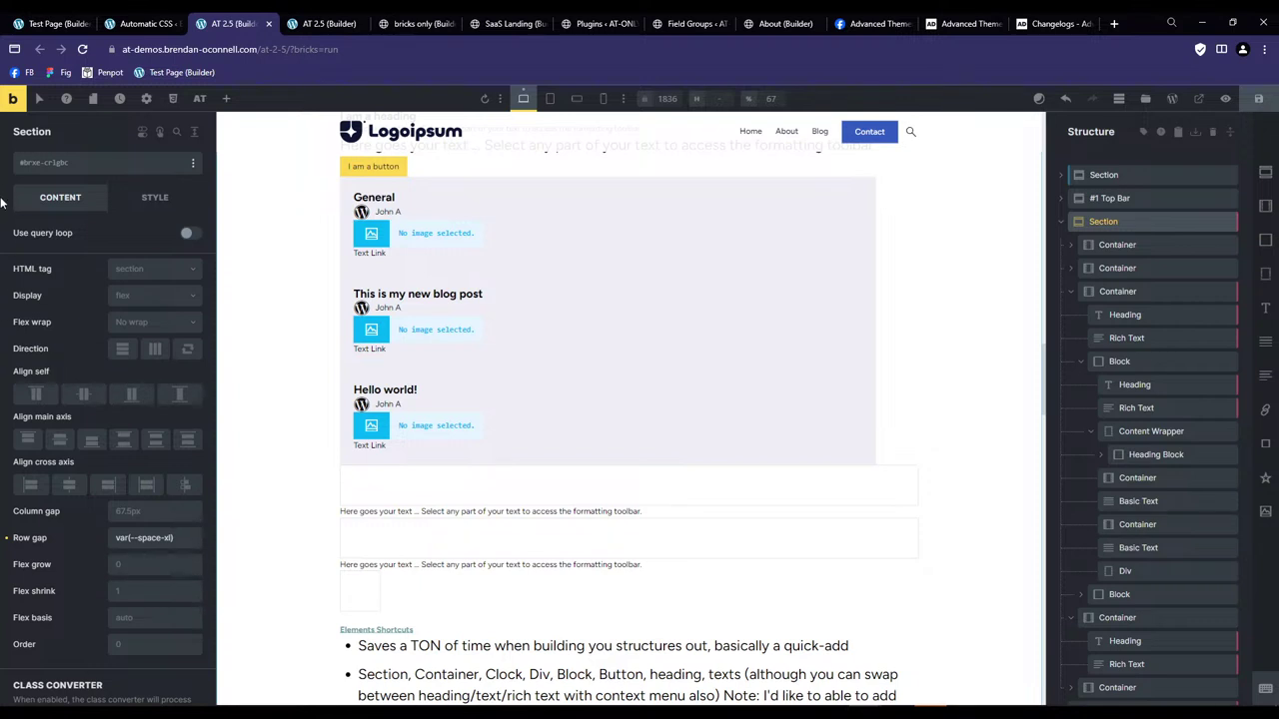
{"action": "left_click", "coordinate": [320, 22]}
{"action": "left_click", "coordinate": [410, 22]}
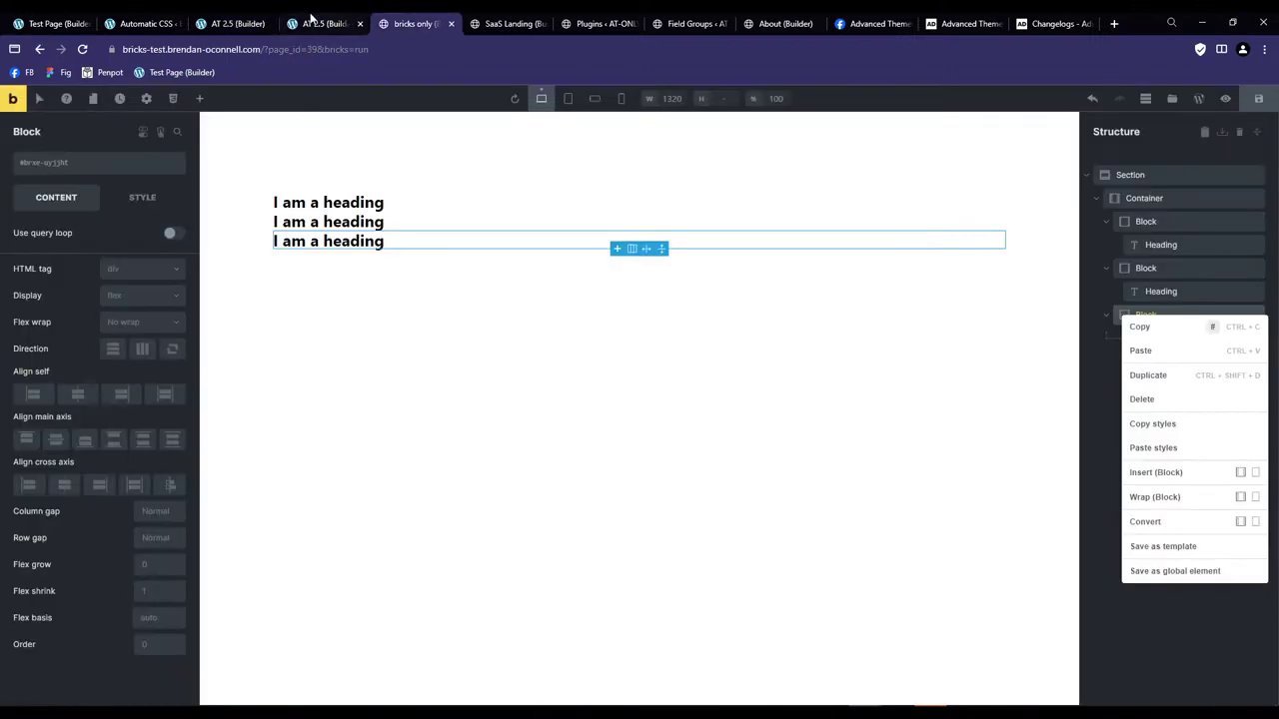
{"action": "left_click", "coordinate": [319, 22]}
{"action": "left_click", "coordinate": [45, 22]}
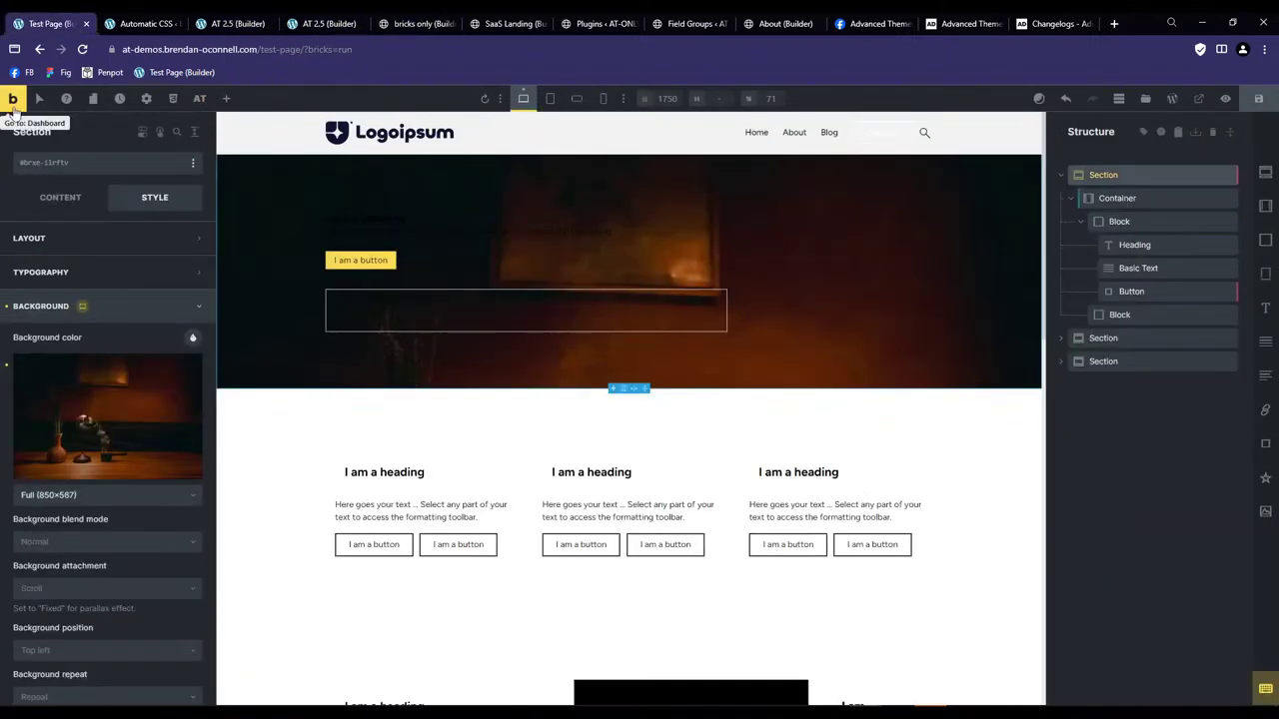
{"action": "left_click", "coordinate": [13, 104]}
{"action": "mouse_move", "coordinate": [61, 212]}
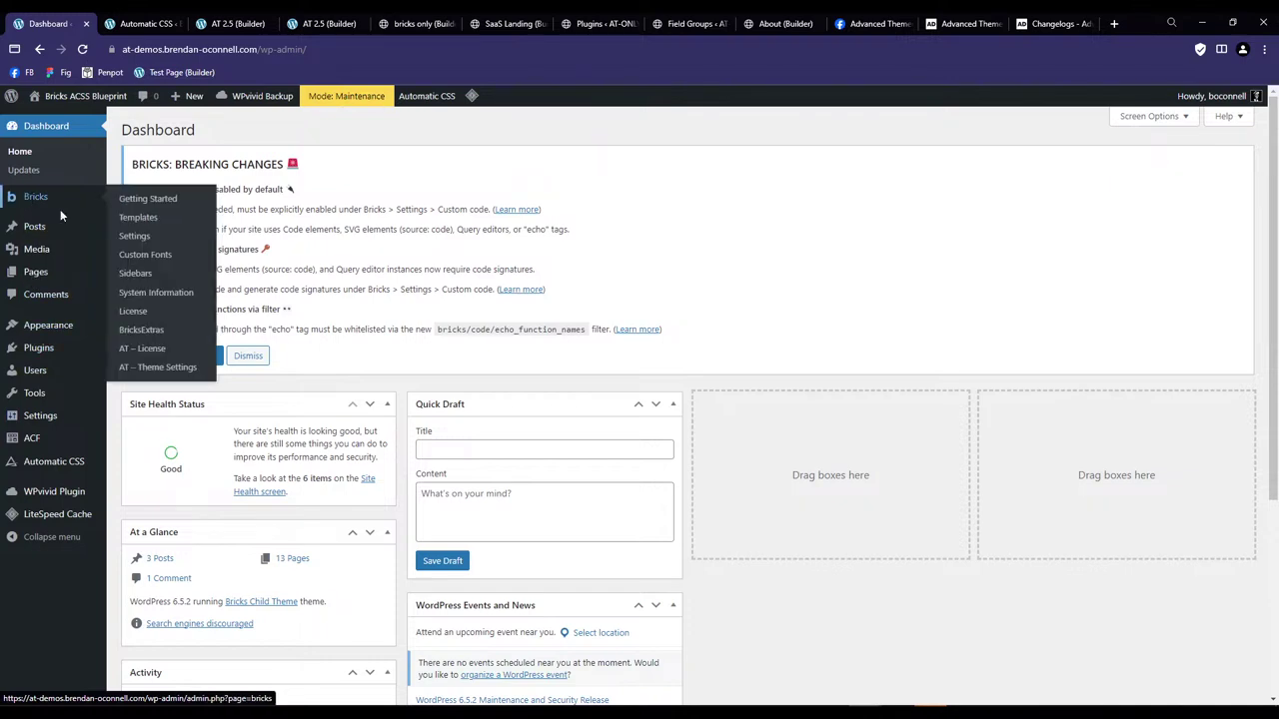
{"action": "left_click", "coordinate": [158, 366]}
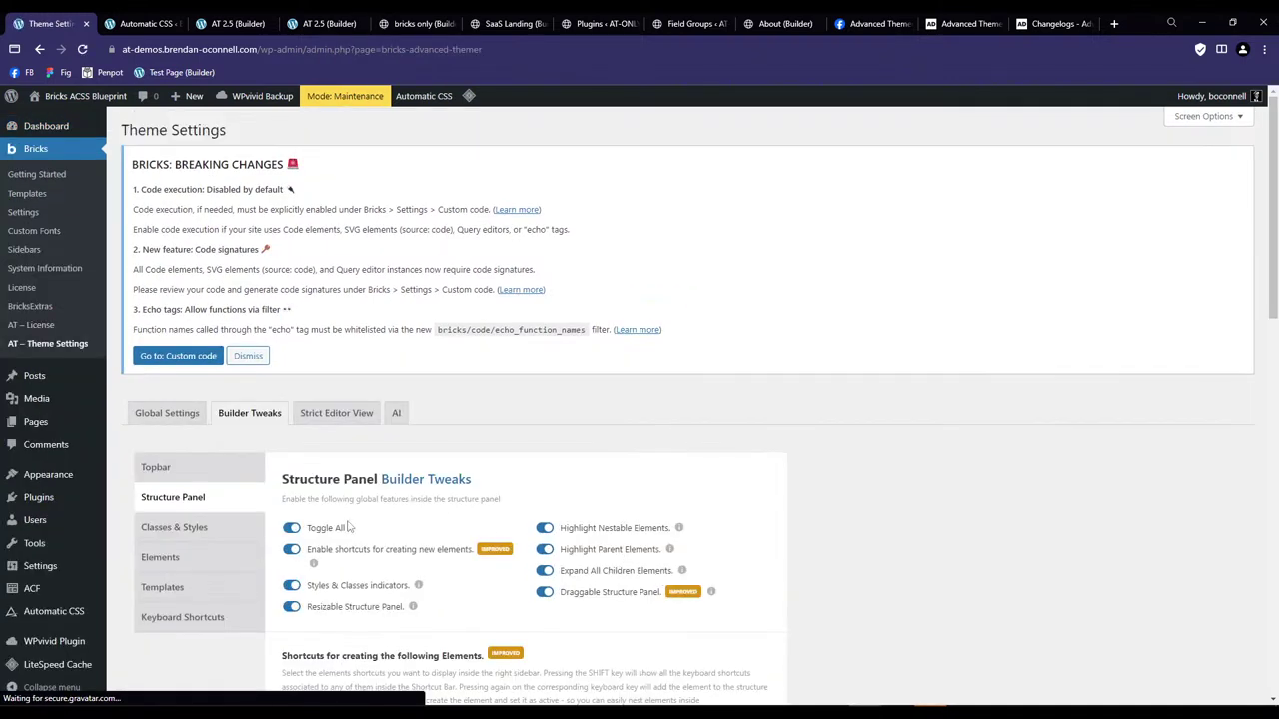
Review the Classes & Styles builder tweaks, trying the Color Preview on hover option on and off.
{"action": "scroll", "coordinate": [210, 579], "scroll_direction": "down", "scroll_amount": 5}
{"action": "scroll", "coordinate": [220, 509], "scroll_direction": "up", "scroll_amount": 5}
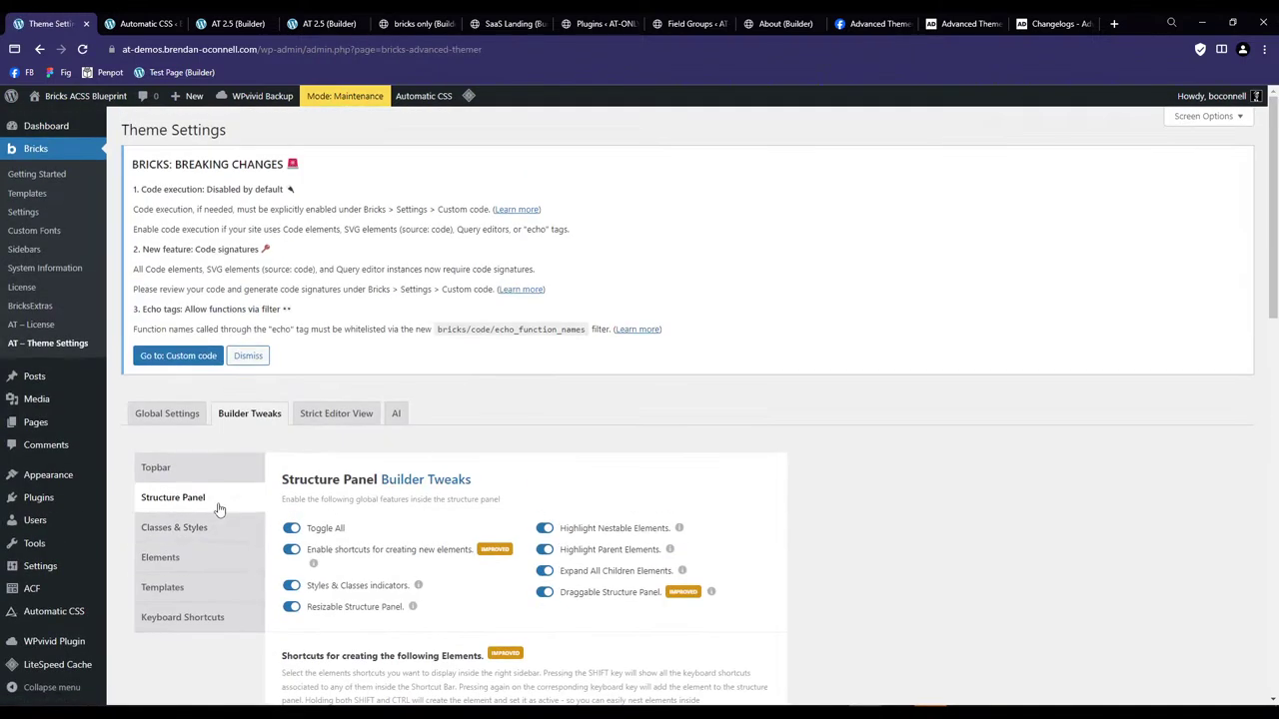
{"action": "left_click", "coordinate": [186, 529]}
{"action": "scroll", "coordinate": [175, 540], "scroll_direction": "down", "scroll_amount": 2}
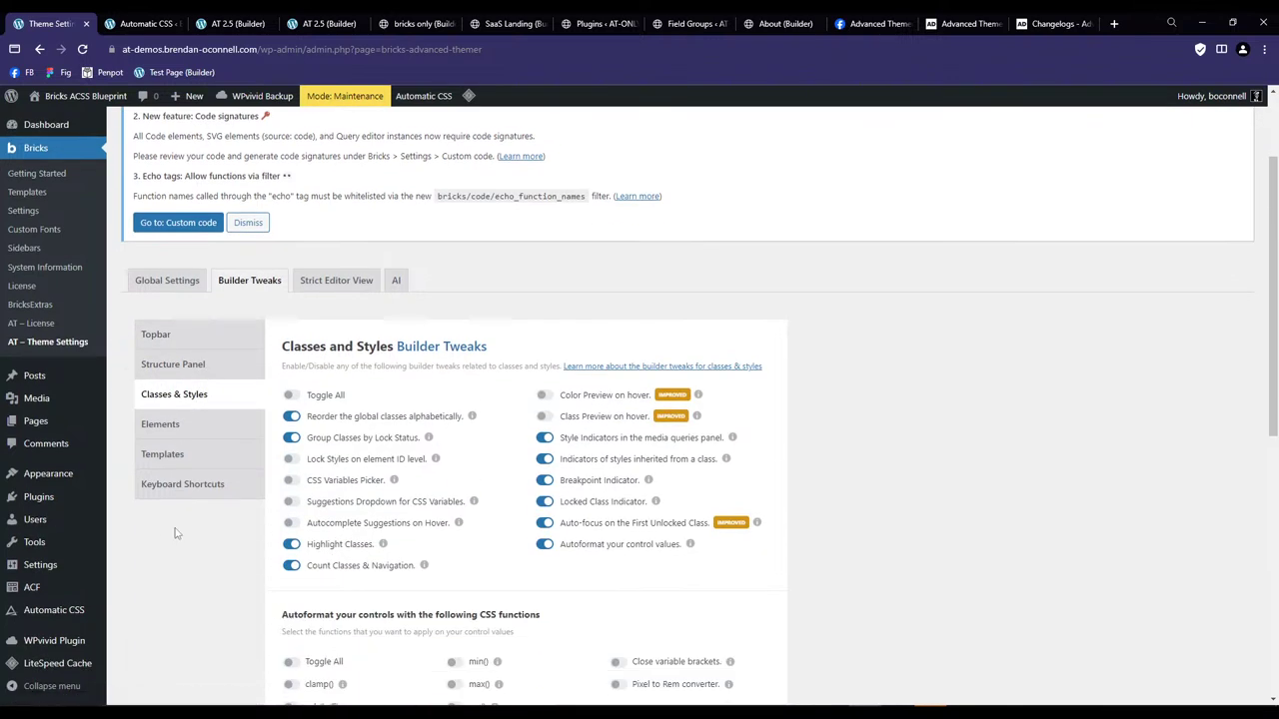
{"action": "scroll", "coordinate": [408, 447], "scroll_direction": "down", "scroll_amount": 1}
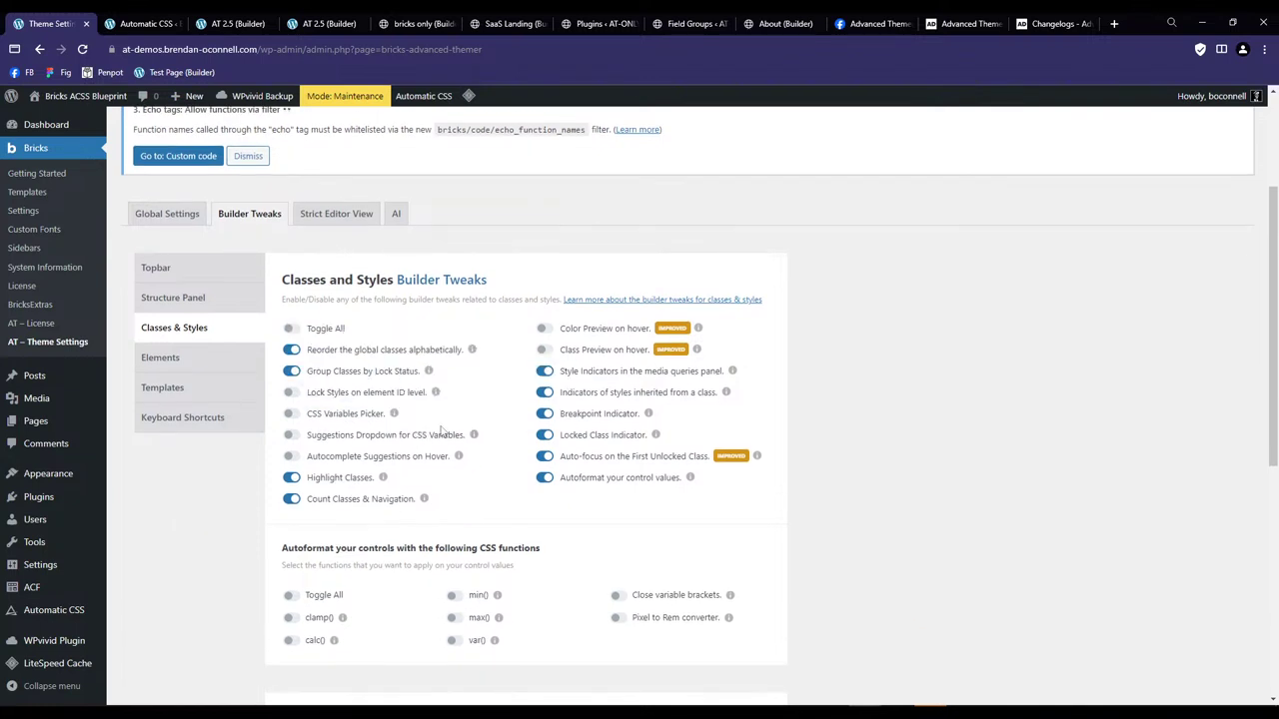
{"action": "left_click", "coordinate": [591, 332]}
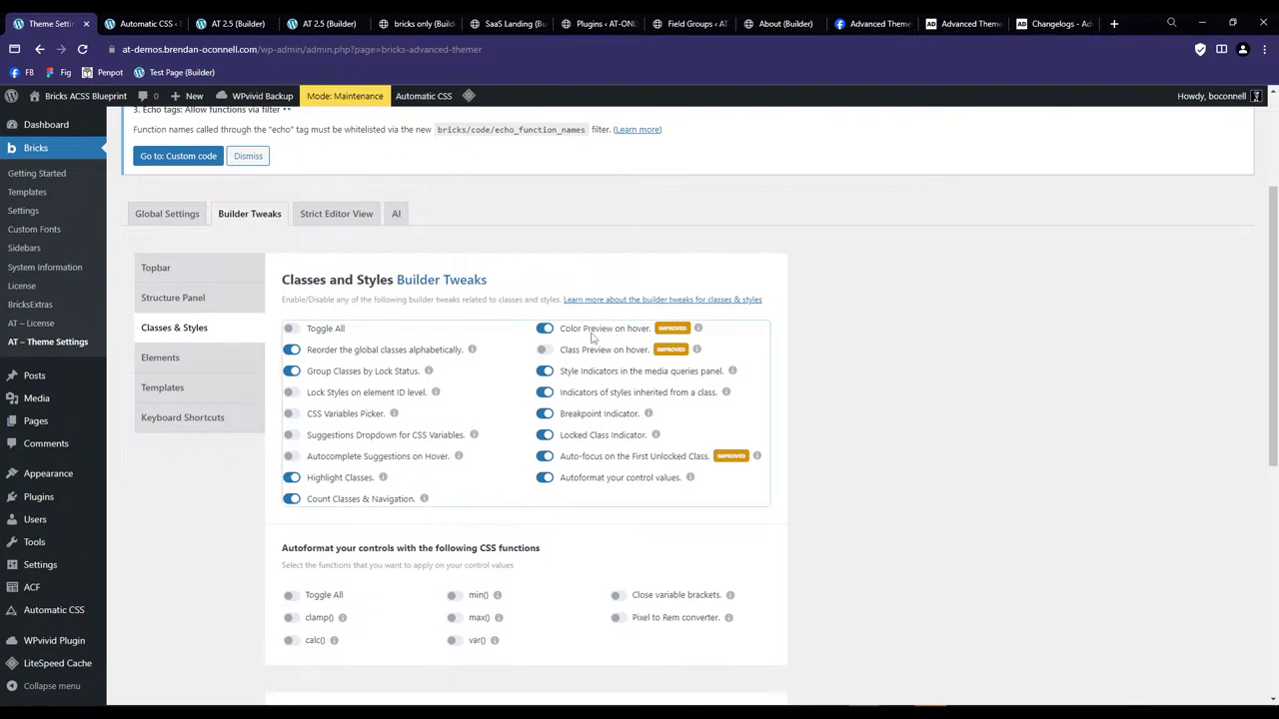
{"action": "left_click", "coordinate": [591, 338]}
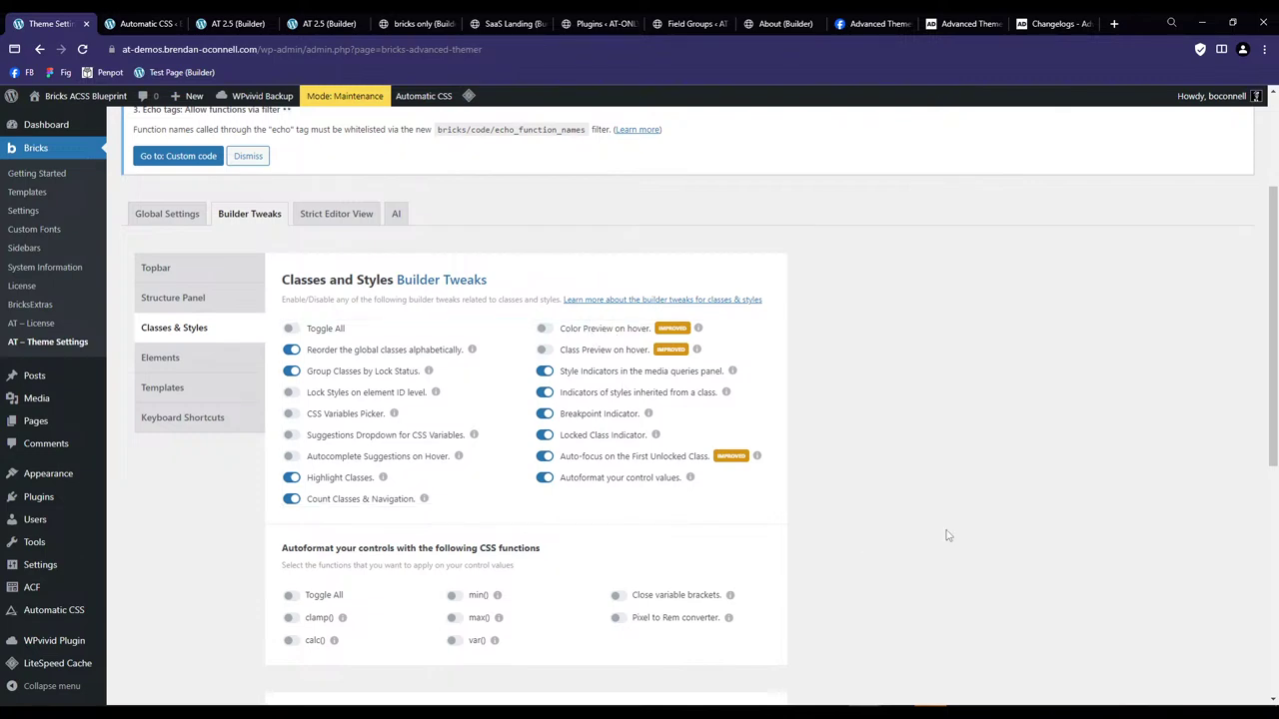
{"action": "scroll", "coordinate": [836, 443], "scroll_direction": "down", "scroll_amount": 5}
{"action": "scroll", "coordinate": [830, 437], "scroll_direction": "up", "scroll_amount": 4}
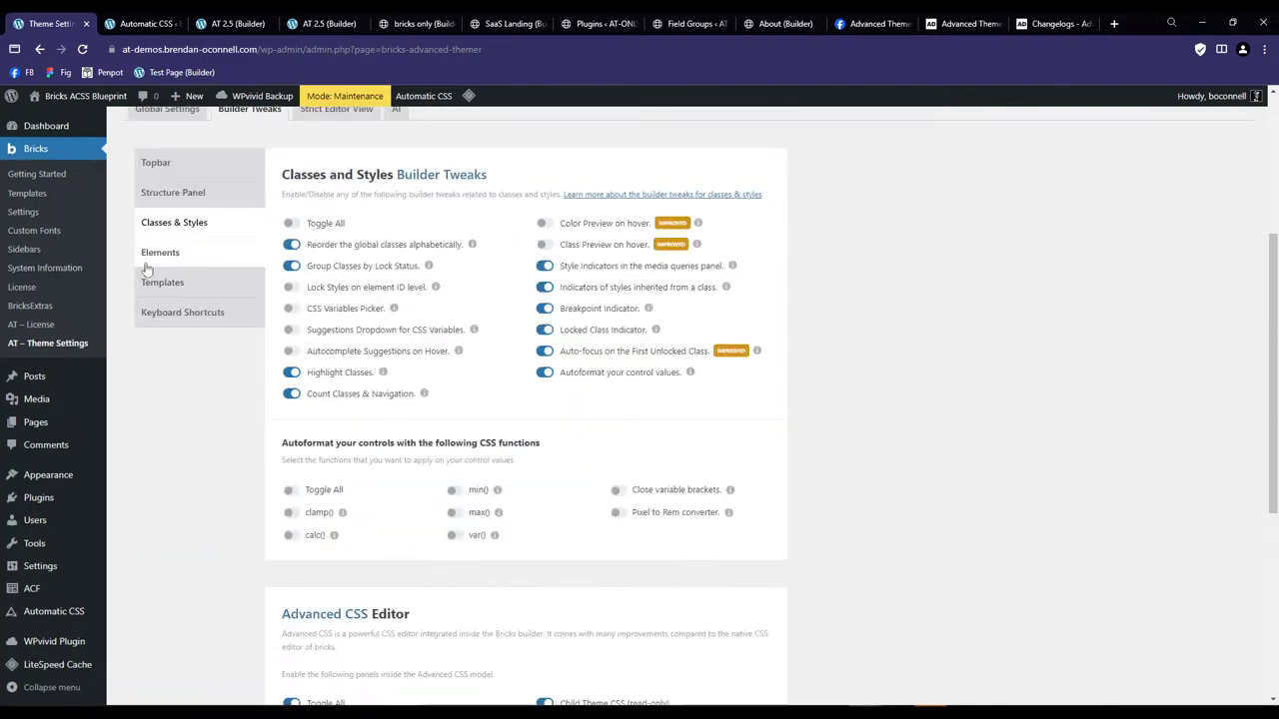
Enable all Elements builder tweaks, including Hide inactive Style accordion panel, and save the theme settings.
{"action": "left_click", "coordinate": [171, 254]}
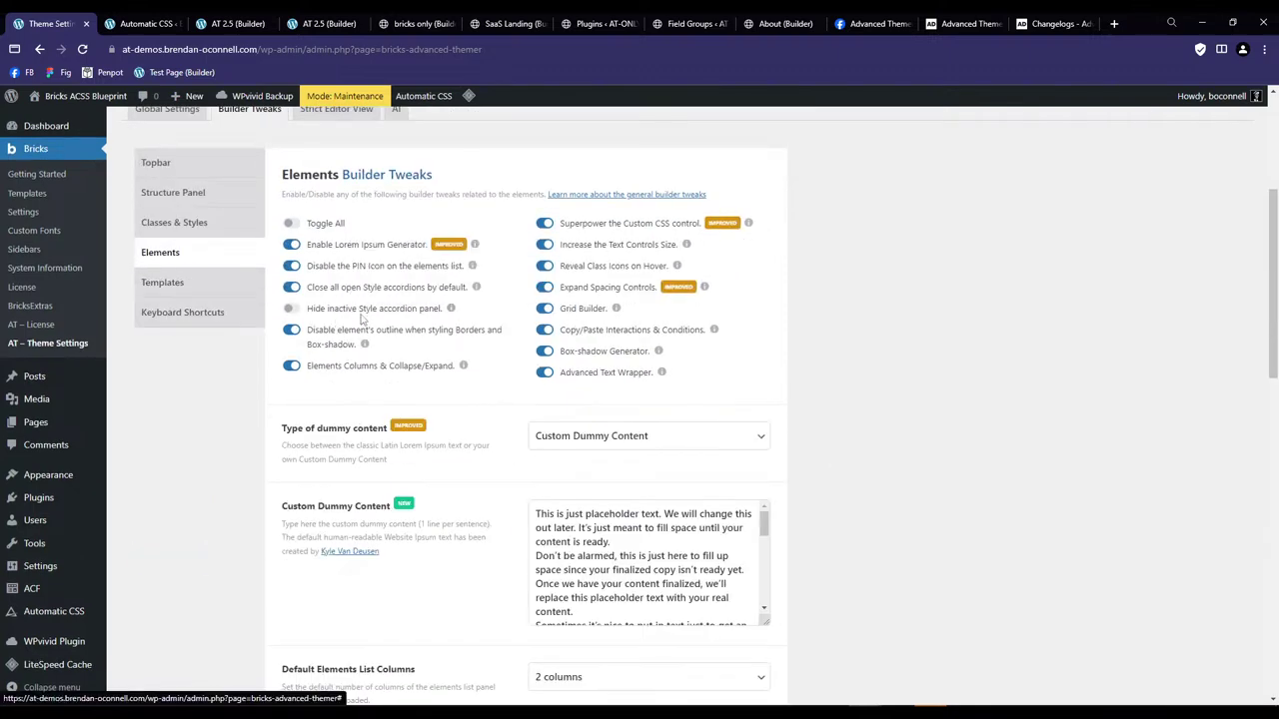
{"action": "mouse_move", "coordinate": [451, 309]}
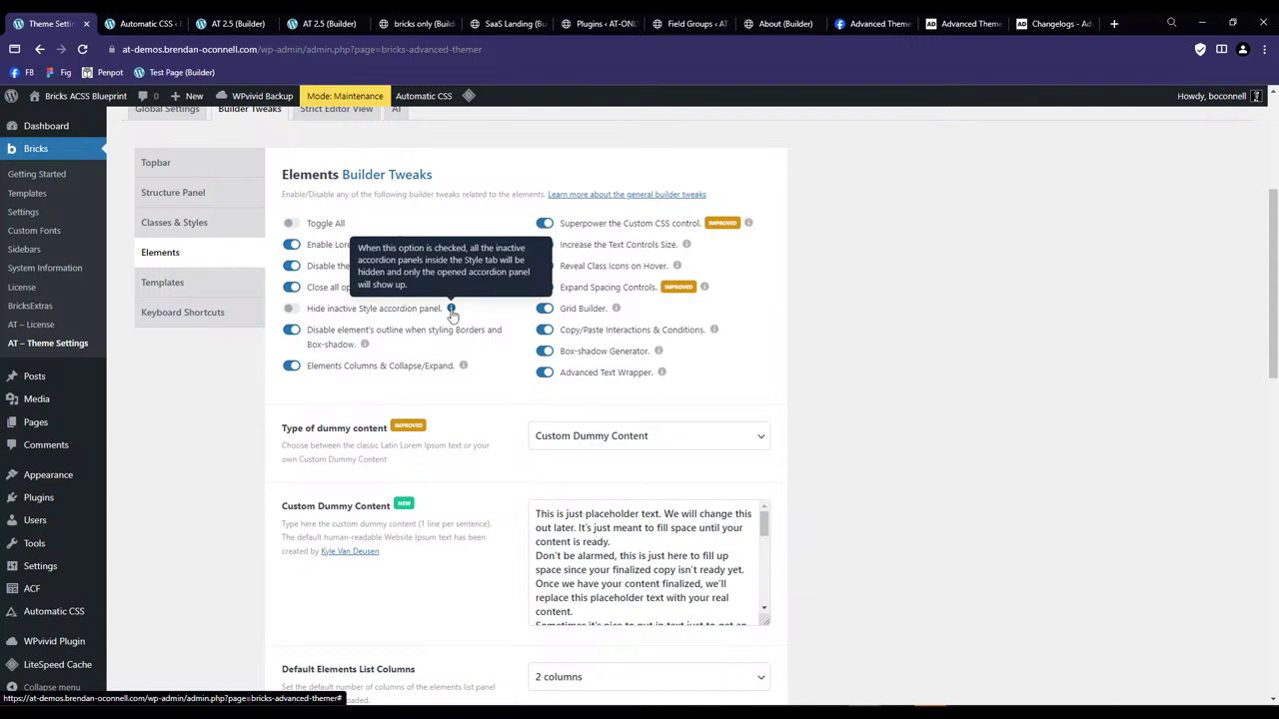
{"action": "scroll", "coordinate": [194, 405], "scroll_direction": "down", "scroll_amount": 10}
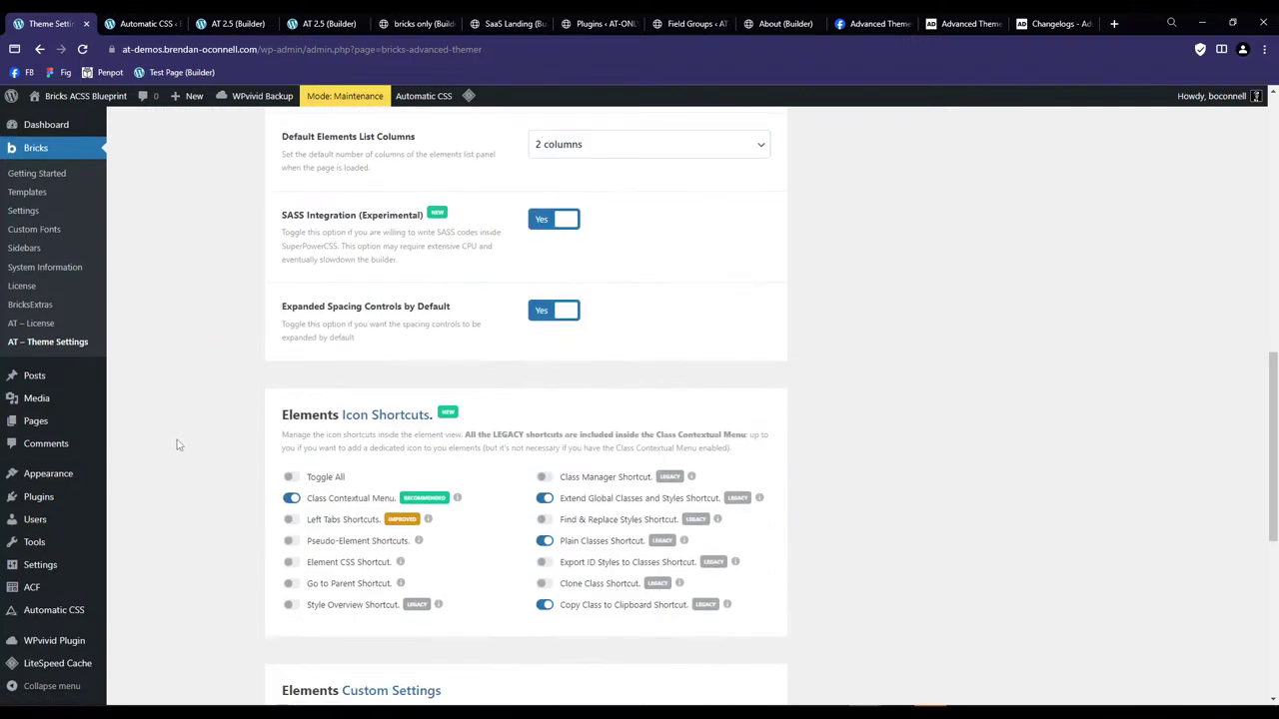
{"action": "left_click", "coordinate": [168, 527]}
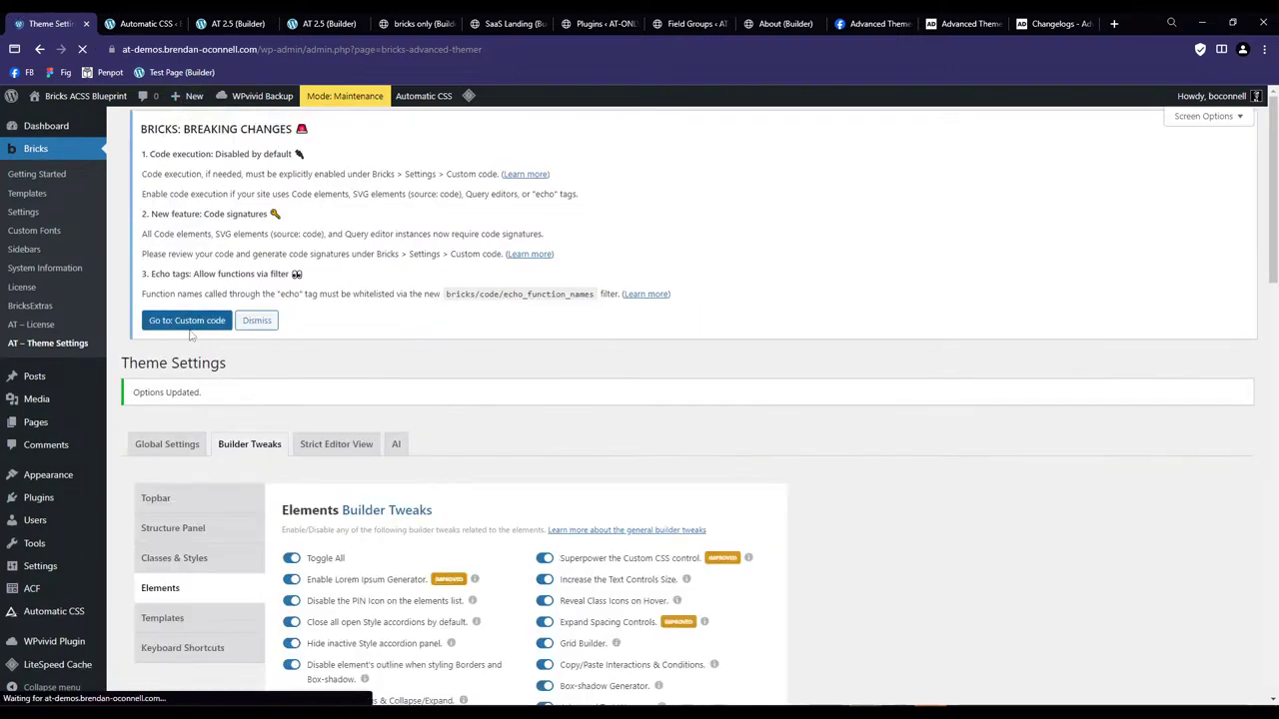
Reload the AT 2.5 builder page and read the explanation of the Hide inactive Style accordion panel tweak in the theme settings.
{"action": "left_click", "coordinate": [144, 22]}
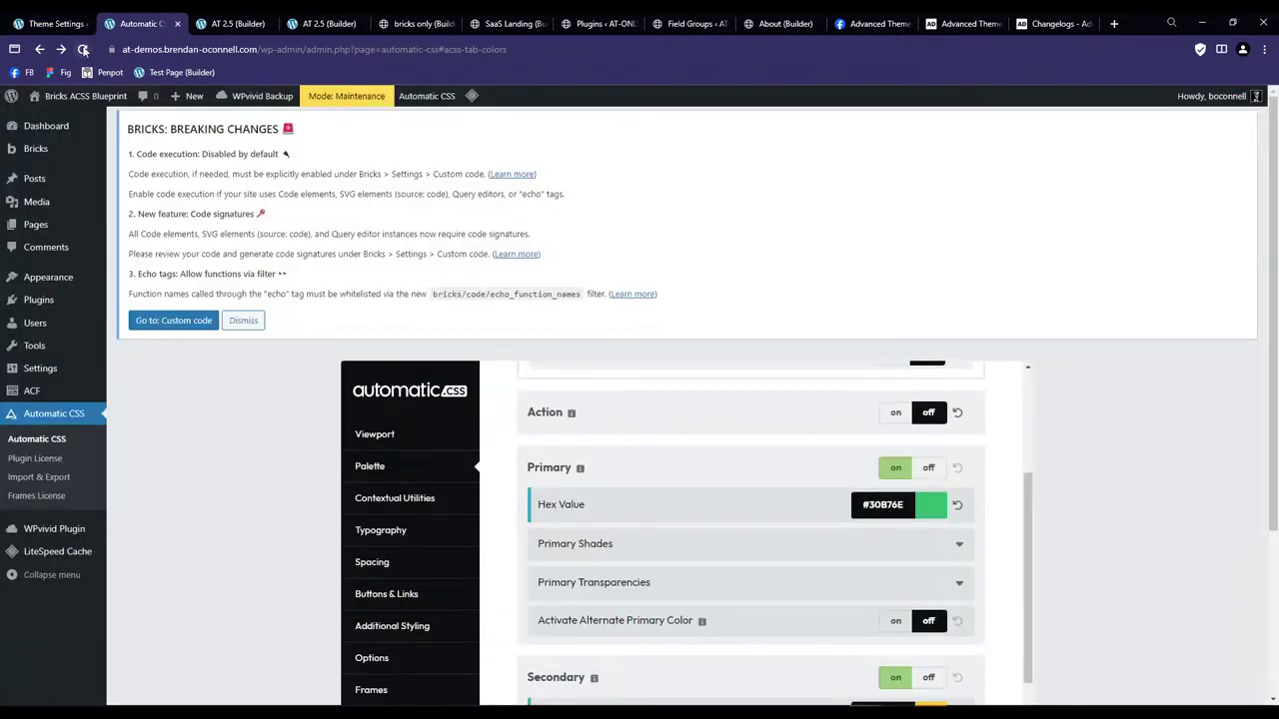
{"action": "left_click", "coordinate": [177, 23]}
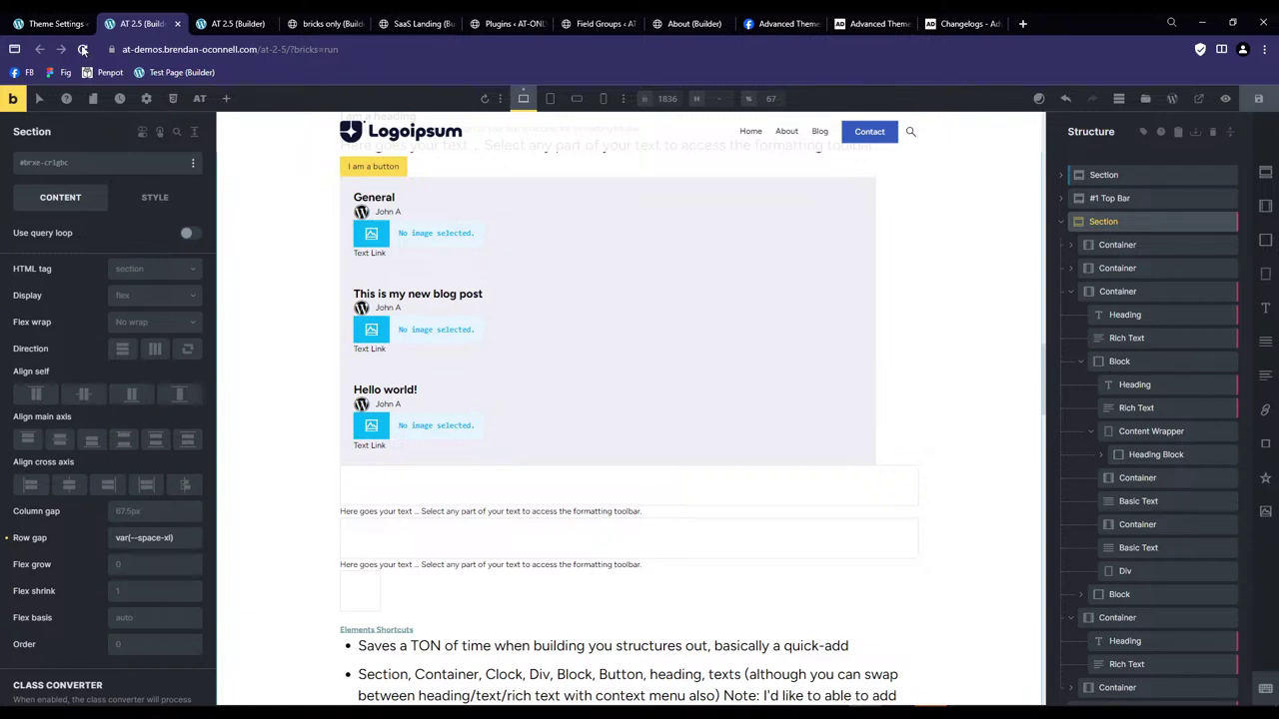
{"action": "left_click", "coordinate": [83, 49]}
{"action": "left_click", "coordinate": [702, 125]}
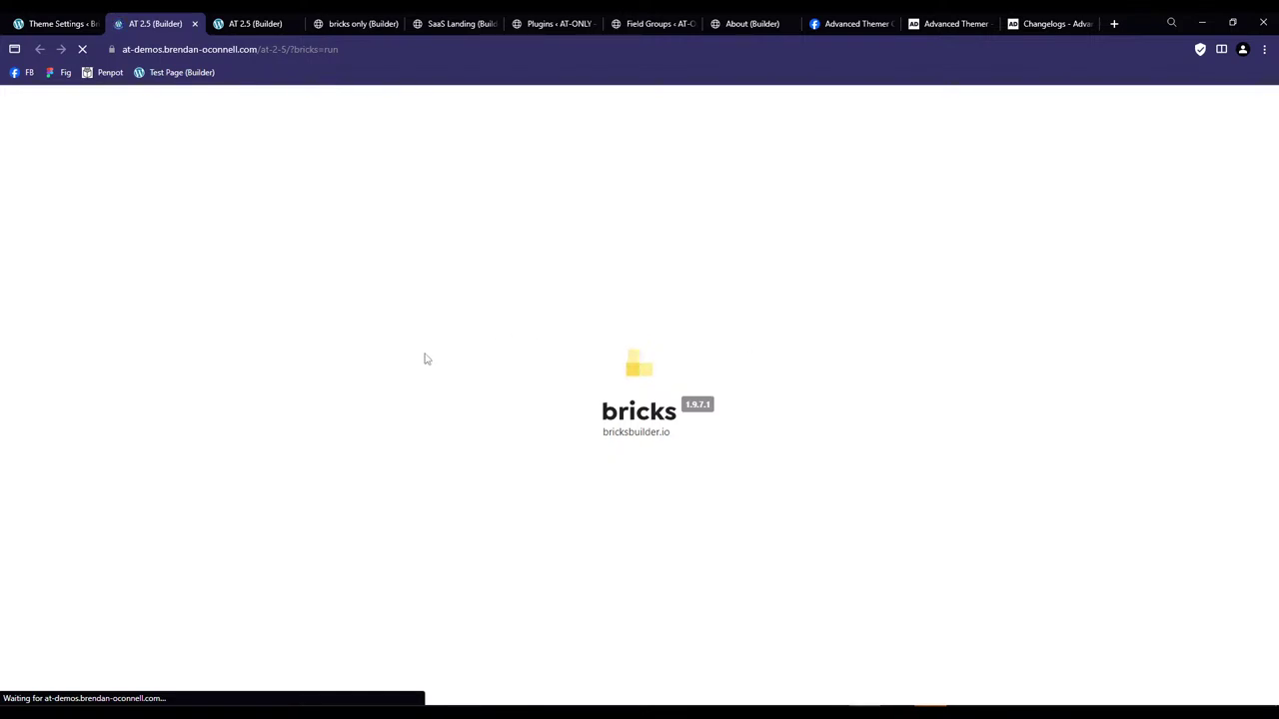
{"action": "key", "text": "ctrl+shift+Tab"}
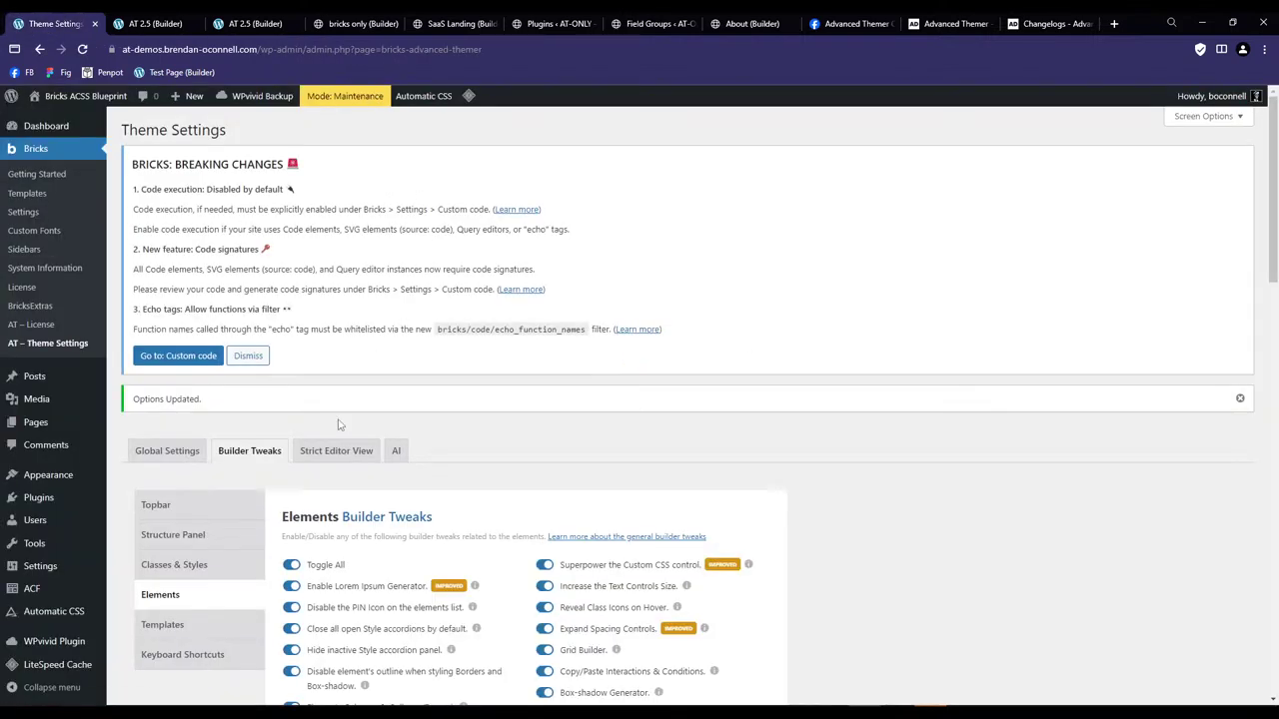
{"action": "scroll", "coordinate": [386, 424], "scroll_direction": "down", "scroll_amount": 3}
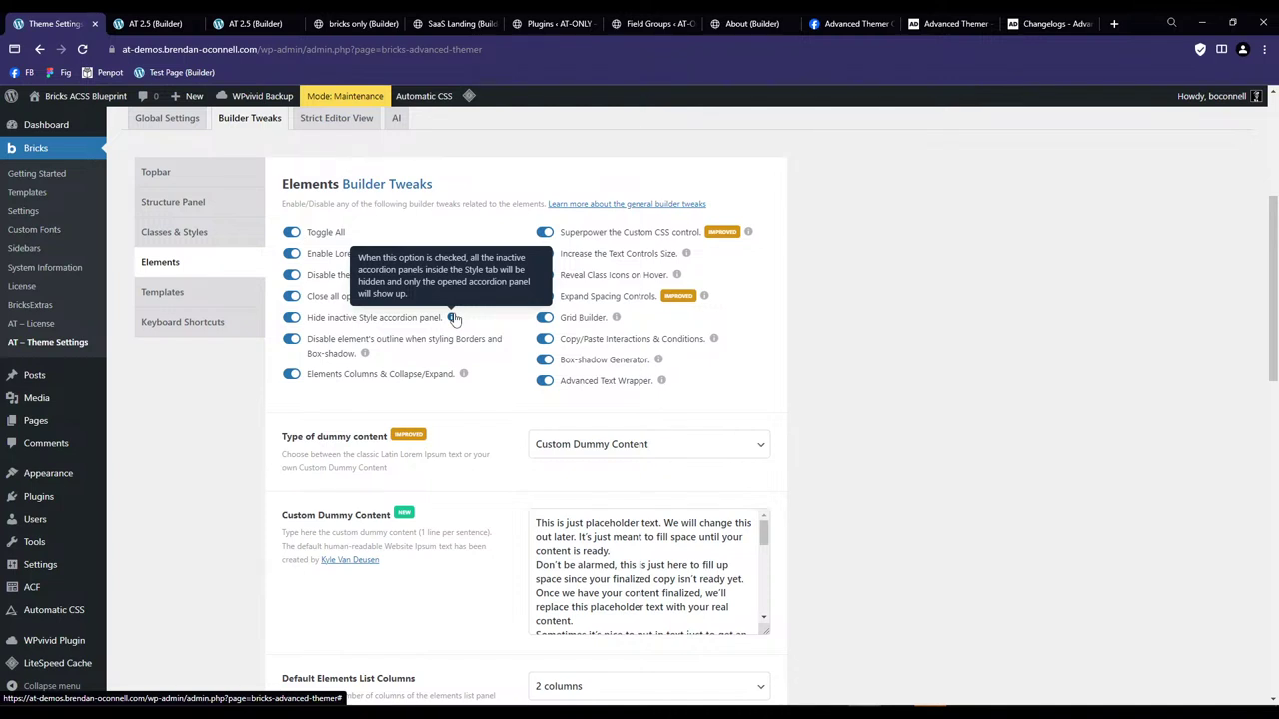
Select the rich text under the Top bar heading on the AT 2.5 page and expand and collapse its style groups, including Background.
{"action": "left_click", "coordinate": [149, 23]}
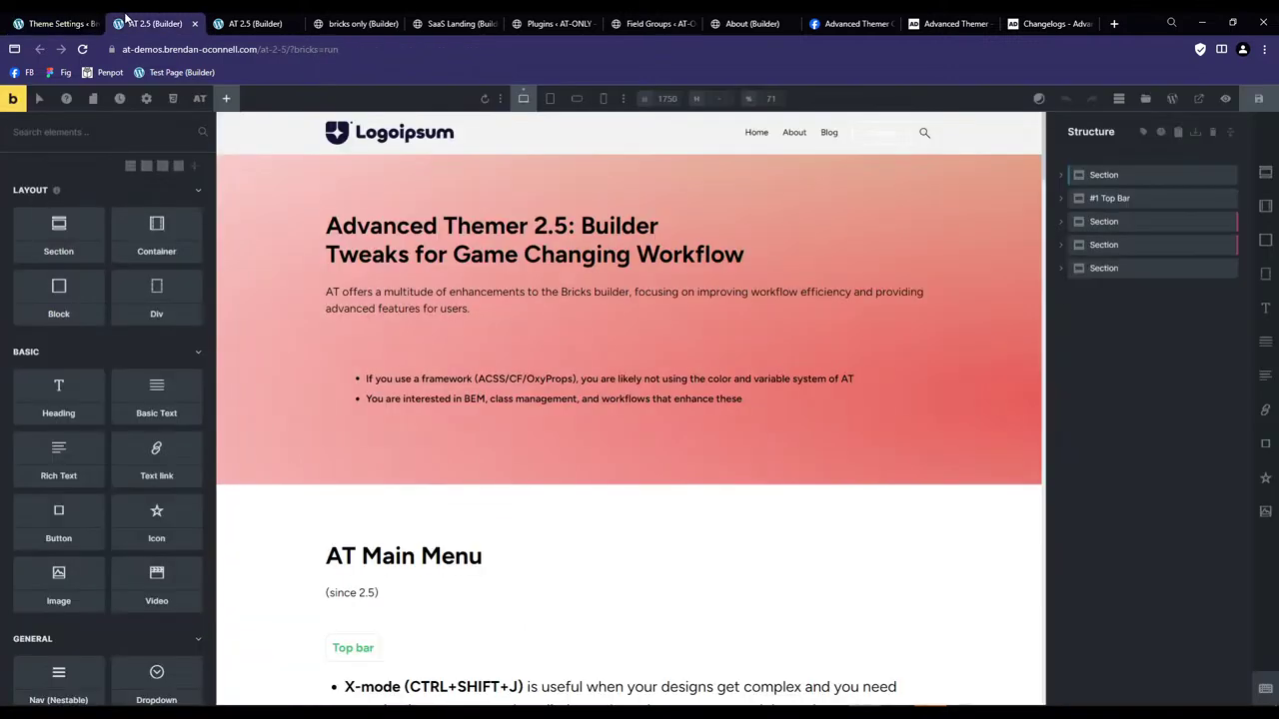
{"action": "scroll", "coordinate": [498, 487], "scroll_direction": "down", "scroll_amount": 4}
{"action": "left_click", "coordinate": [443, 362]}
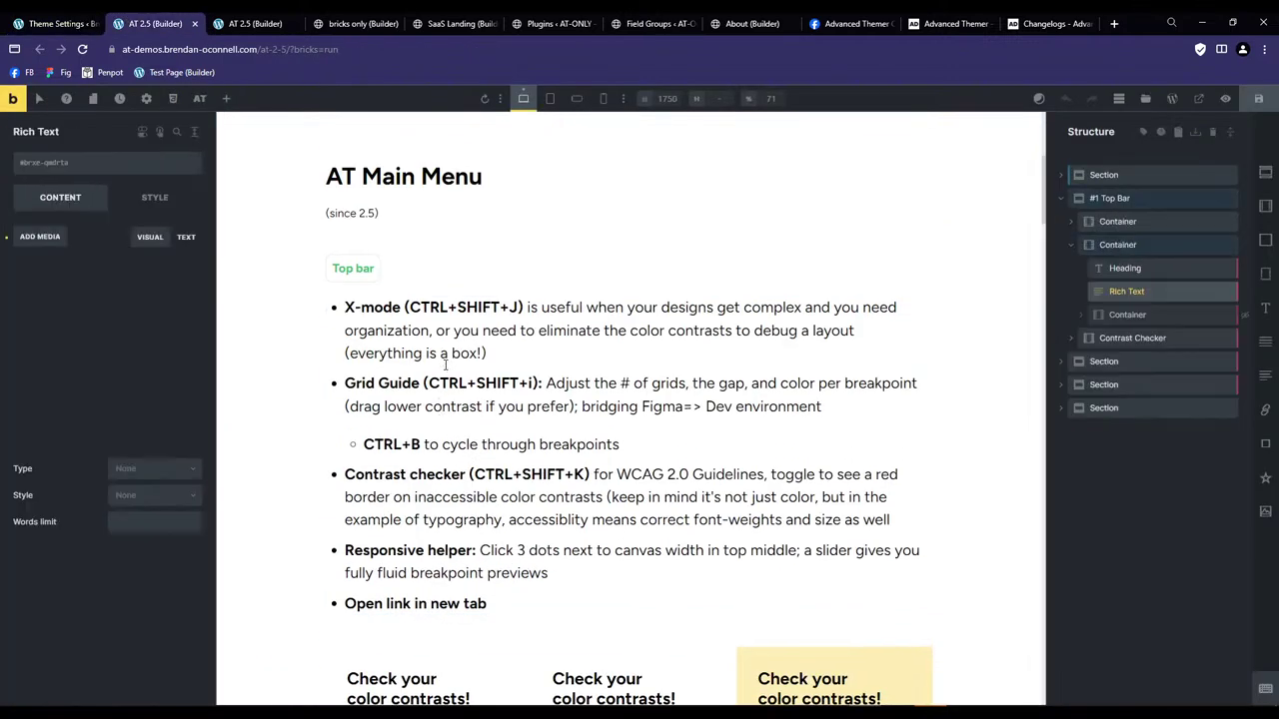
{"action": "left_click", "coordinate": [157, 201]}
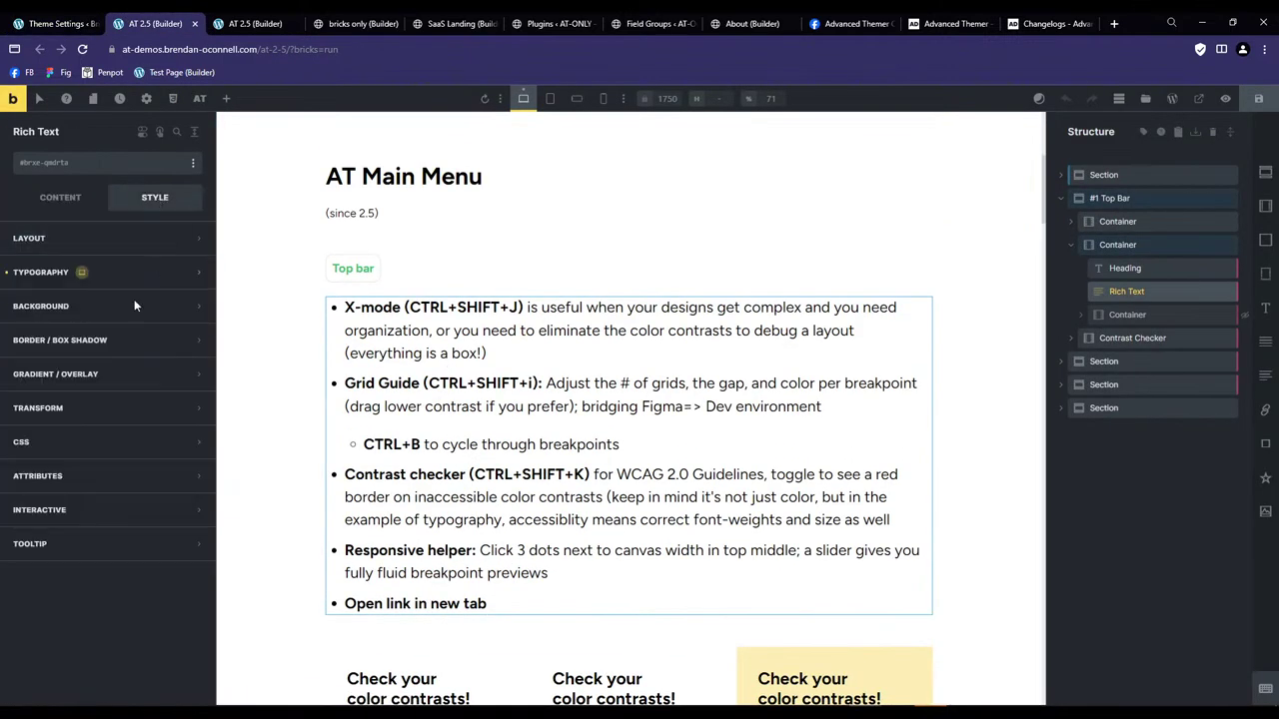
{"action": "left_click", "coordinate": [89, 337]}
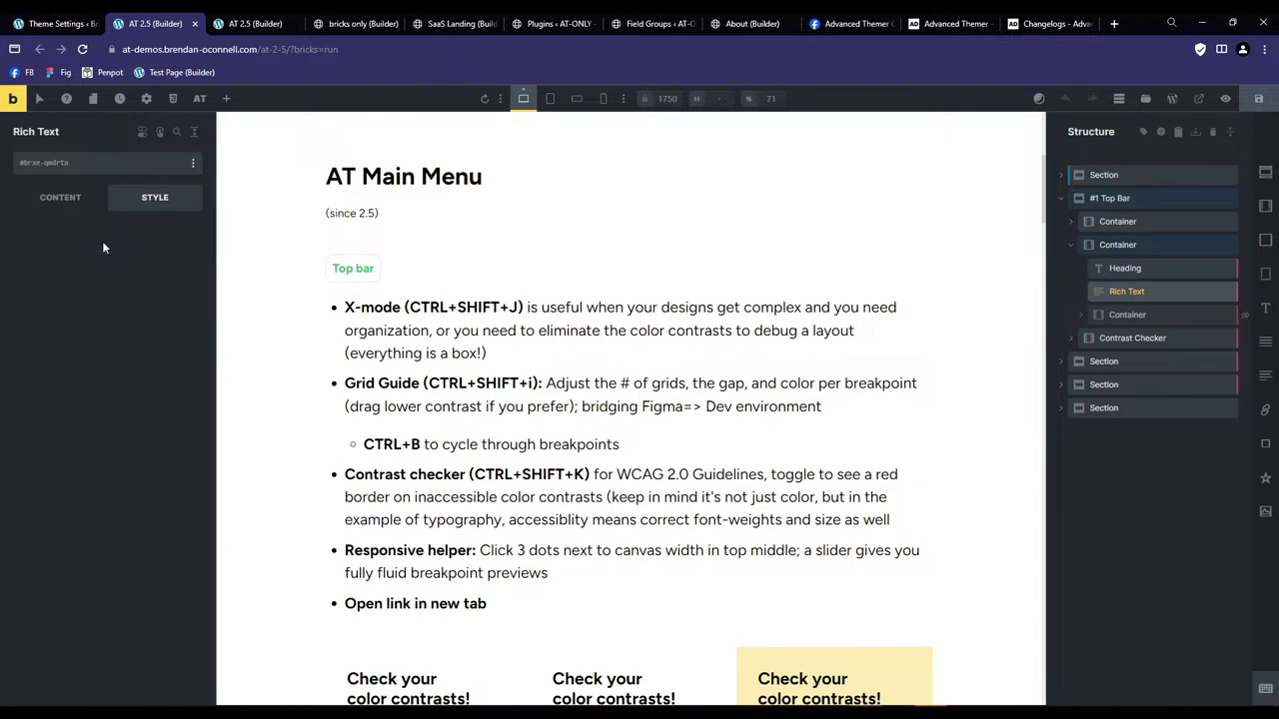
{"action": "left_click", "coordinate": [102, 240]}
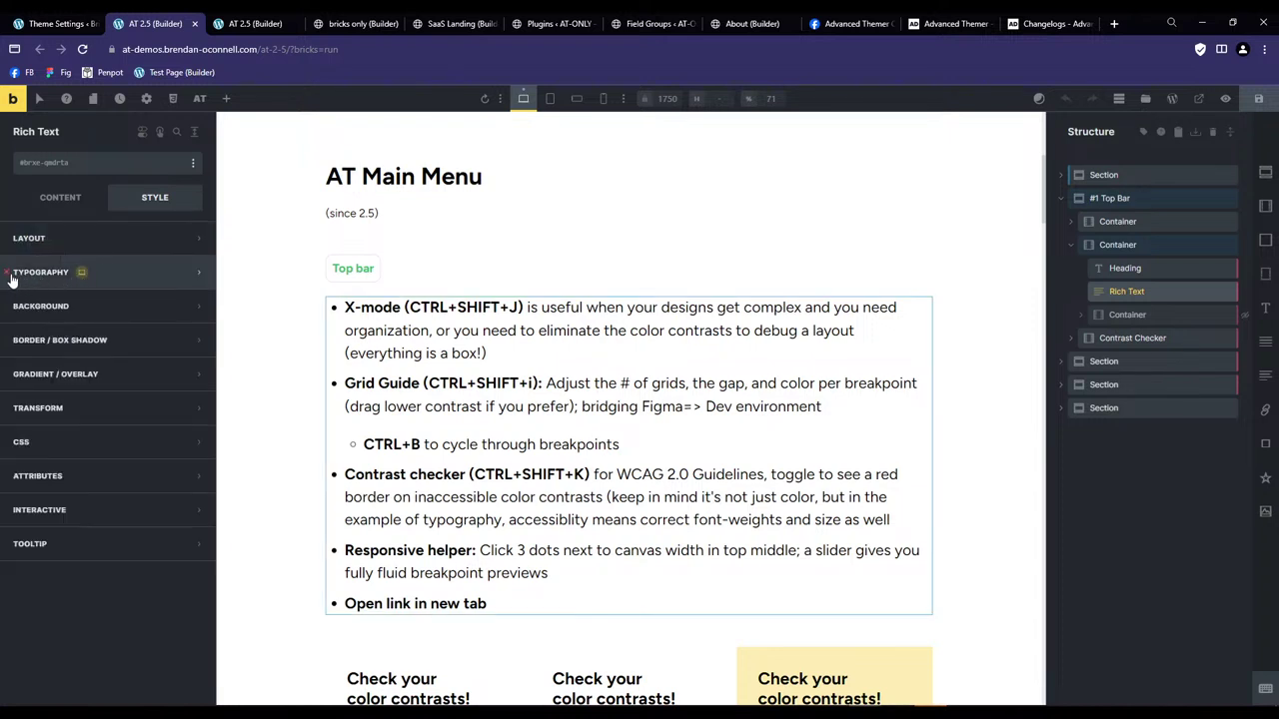
{"action": "left_click", "coordinate": [50, 383]}
{"action": "left_click", "coordinate": [63, 240]}
{"action": "left_click", "coordinate": [62, 306]}
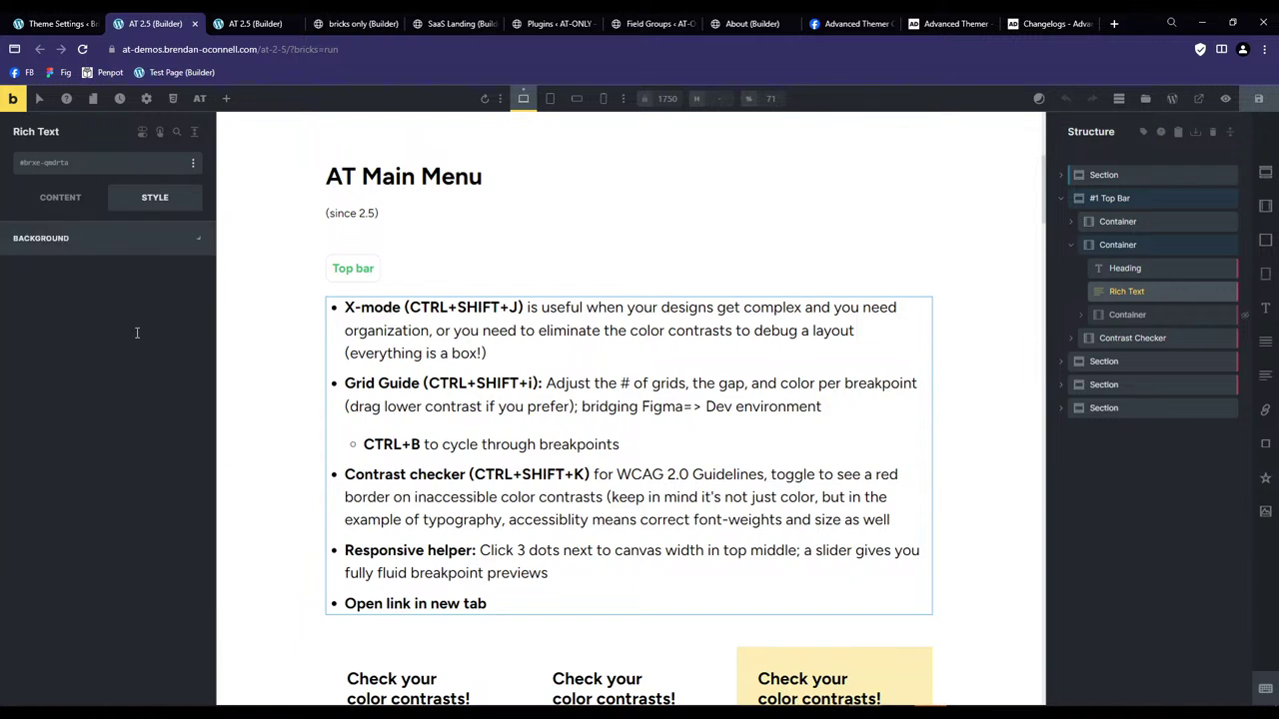
{"action": "left_click", "coordinate": [82, 240]}
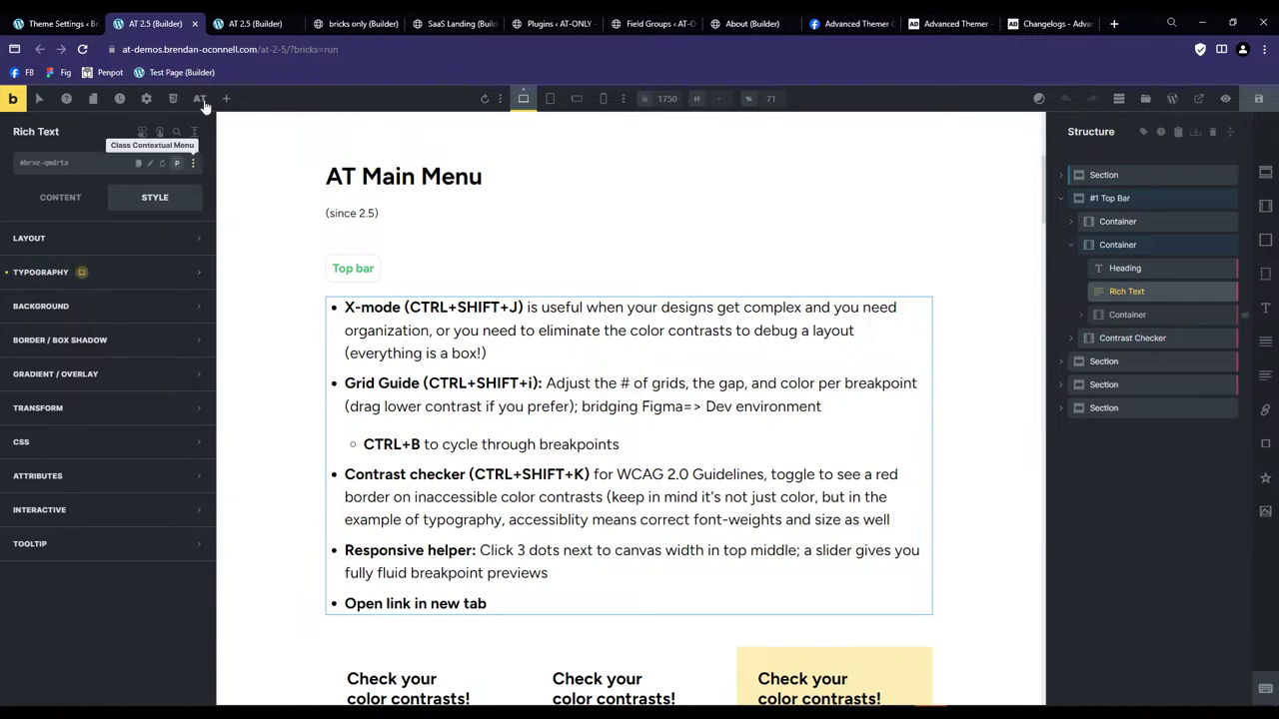
In the Advanced Themer Elements tweaks, replace the custom dummy content with "This is website text for a rental company".
{"action": "left_click", "coordinate": [249, 23]}
{"action": "left_click", "coordinate": [45, 23]}
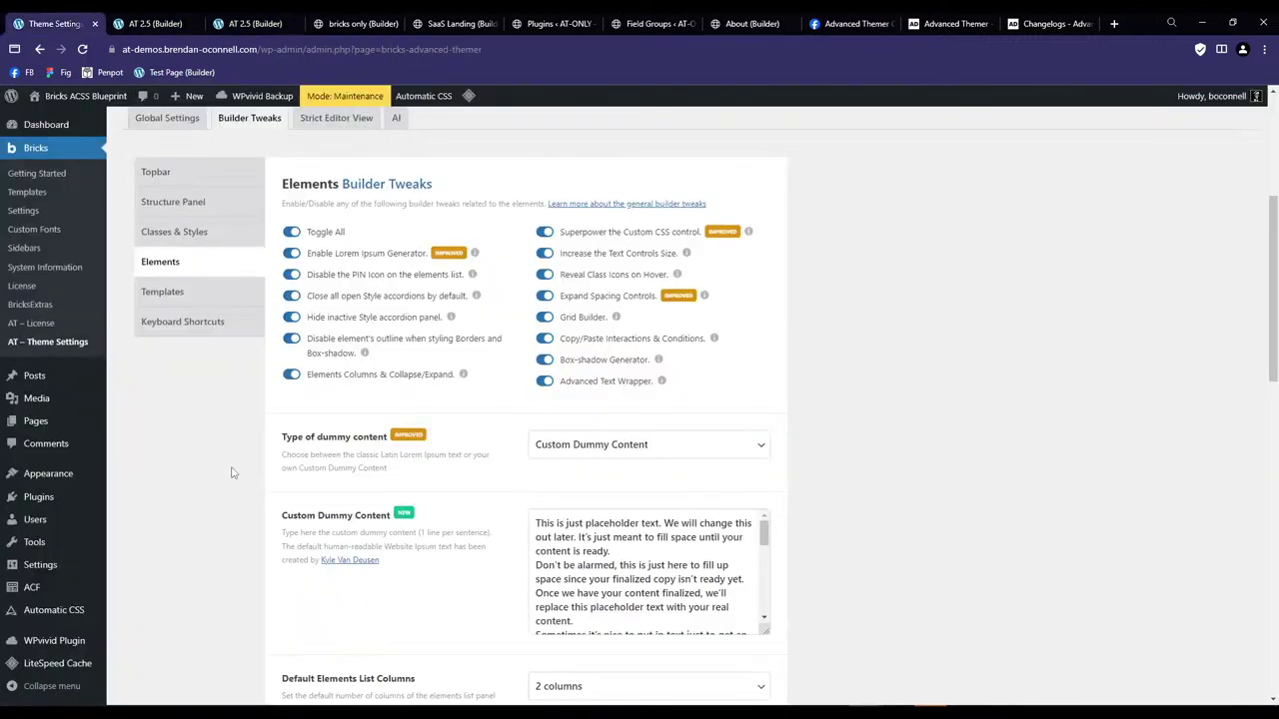
{"action": "scroll", "coordinate": [231, 473], "scroll_direction": "up", "scroll_amount": 2}
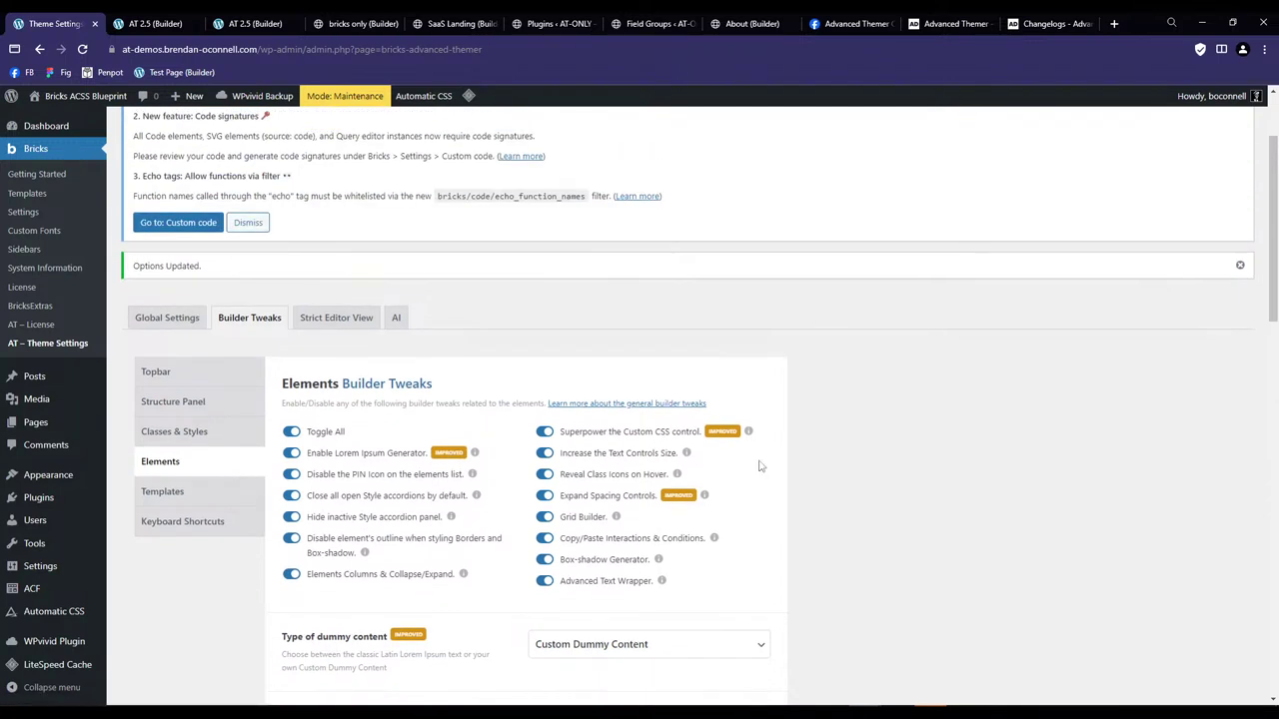
{"action": "scroll", "coordinate": [744, 467], "scroll_direction": "down", "scroll_amount": 1}
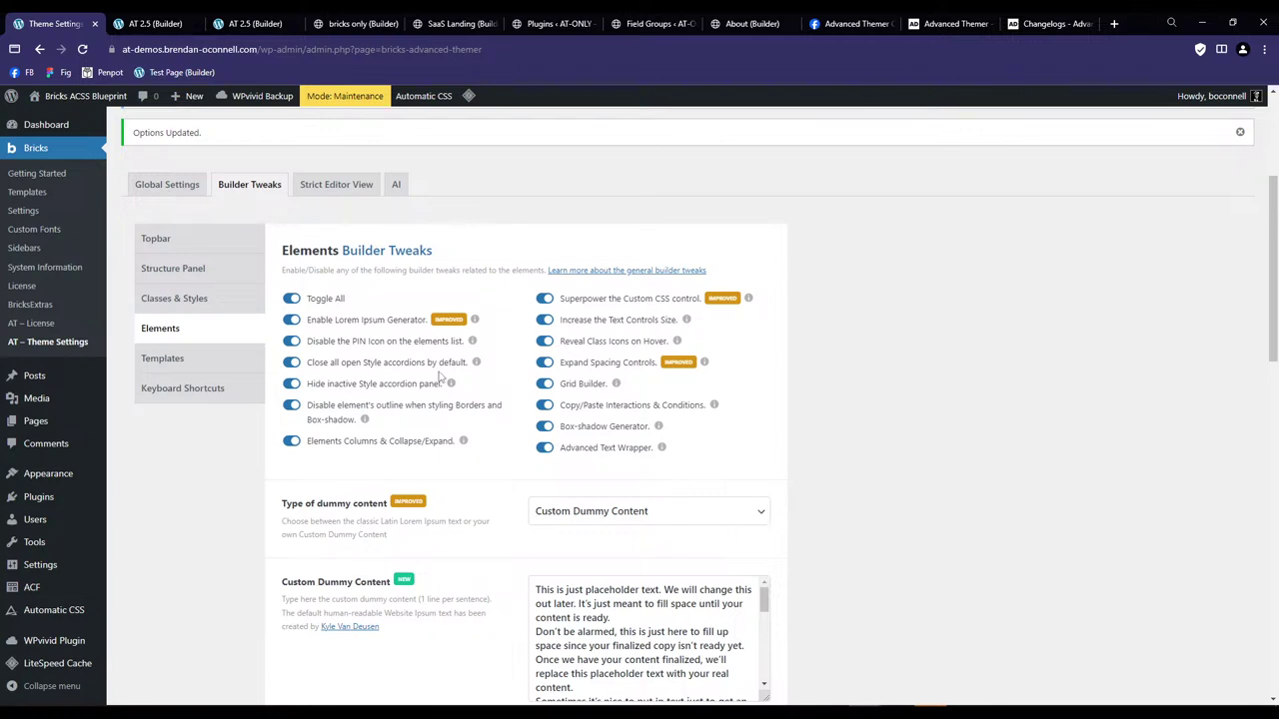
{"action": "scroll", "coordinate": [553, 471], "scroll_direction": "down", "scroll_amount": 1}
{"action": "left_click", "coordinate": [637, 576]}
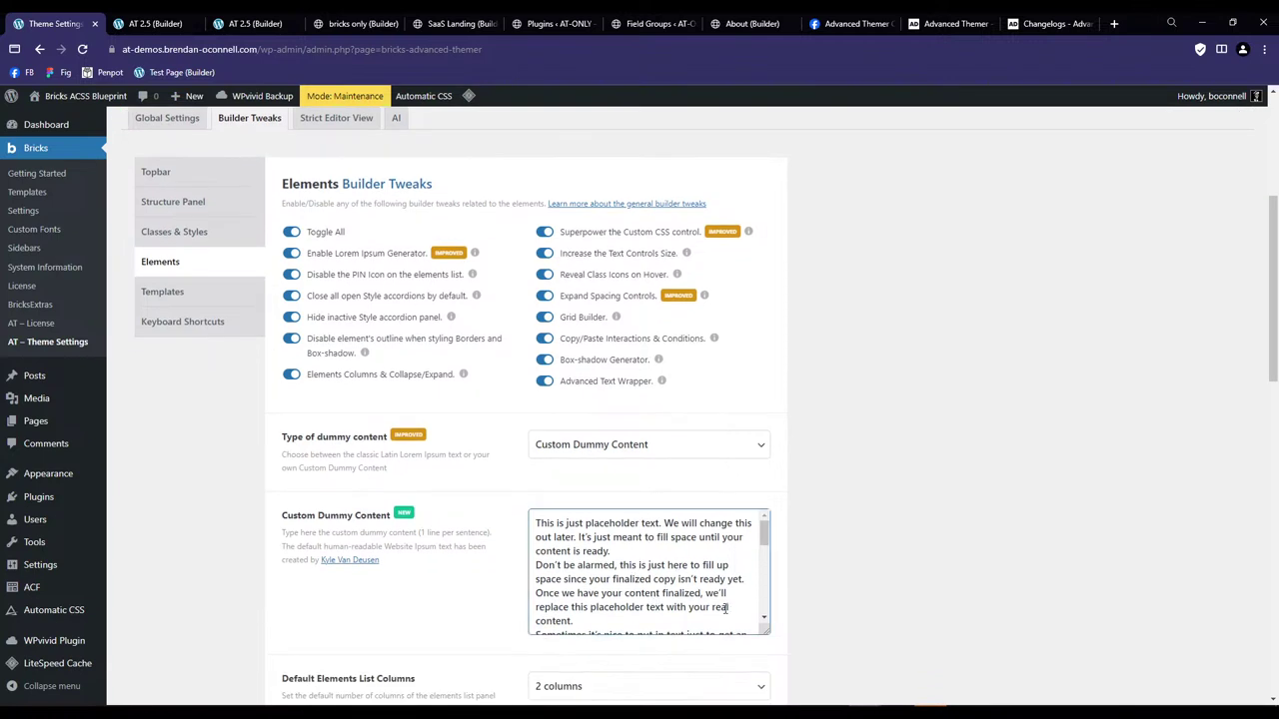
{"action": "left_click_drag", "start_coordinate": [727, 620], "coordinate": [564, 521]}
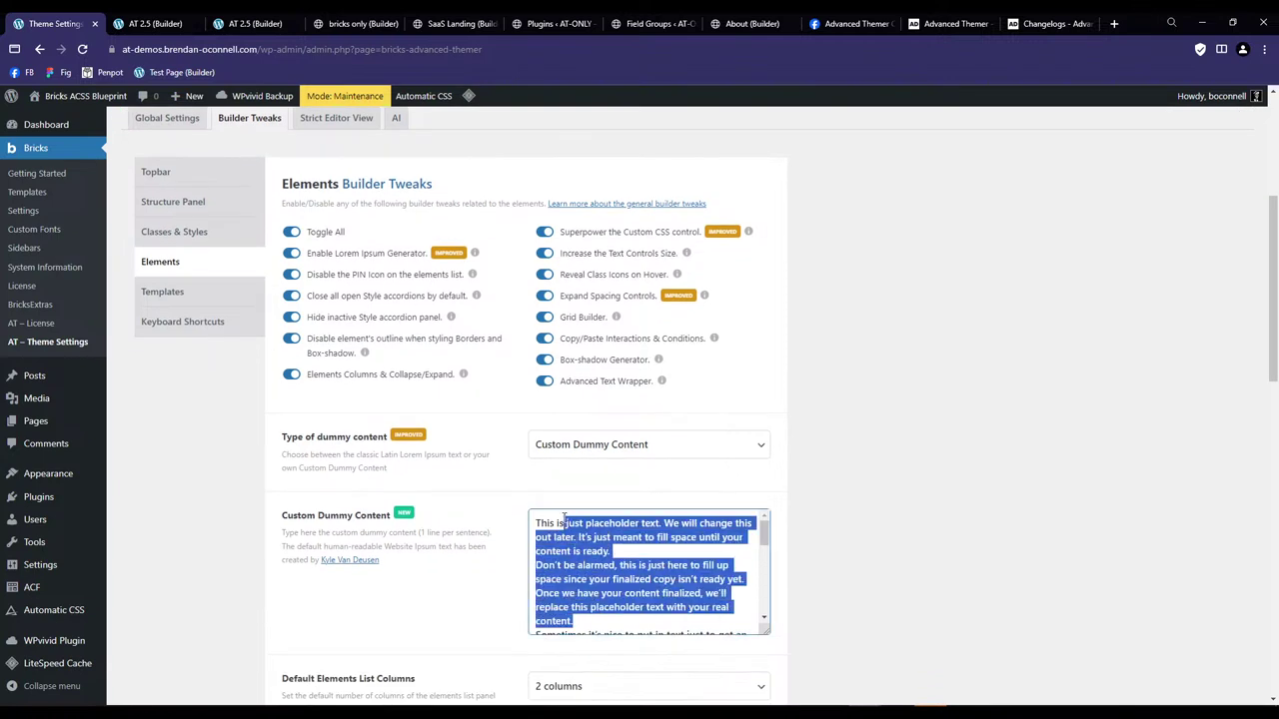
{"action": "key", "text": "ctrl+a"}
{"action": "key", "text": "BackSpace"}
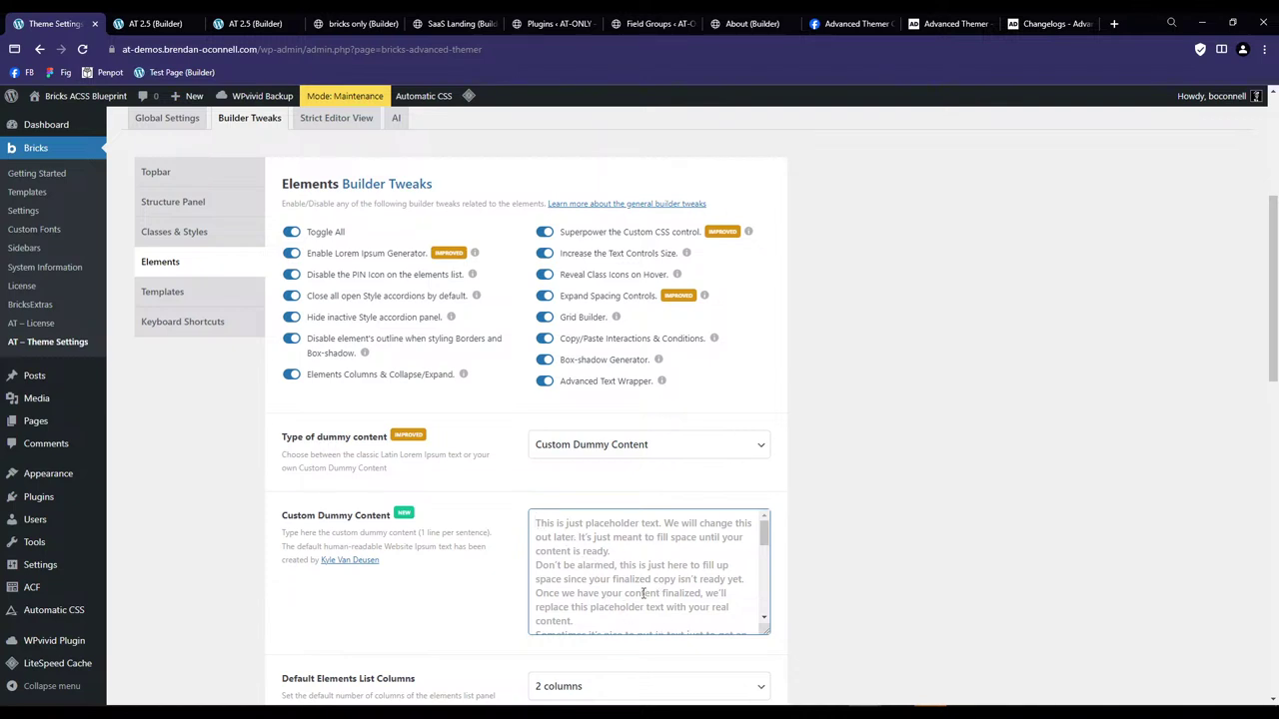
{"action": "type", "text": "Th"}
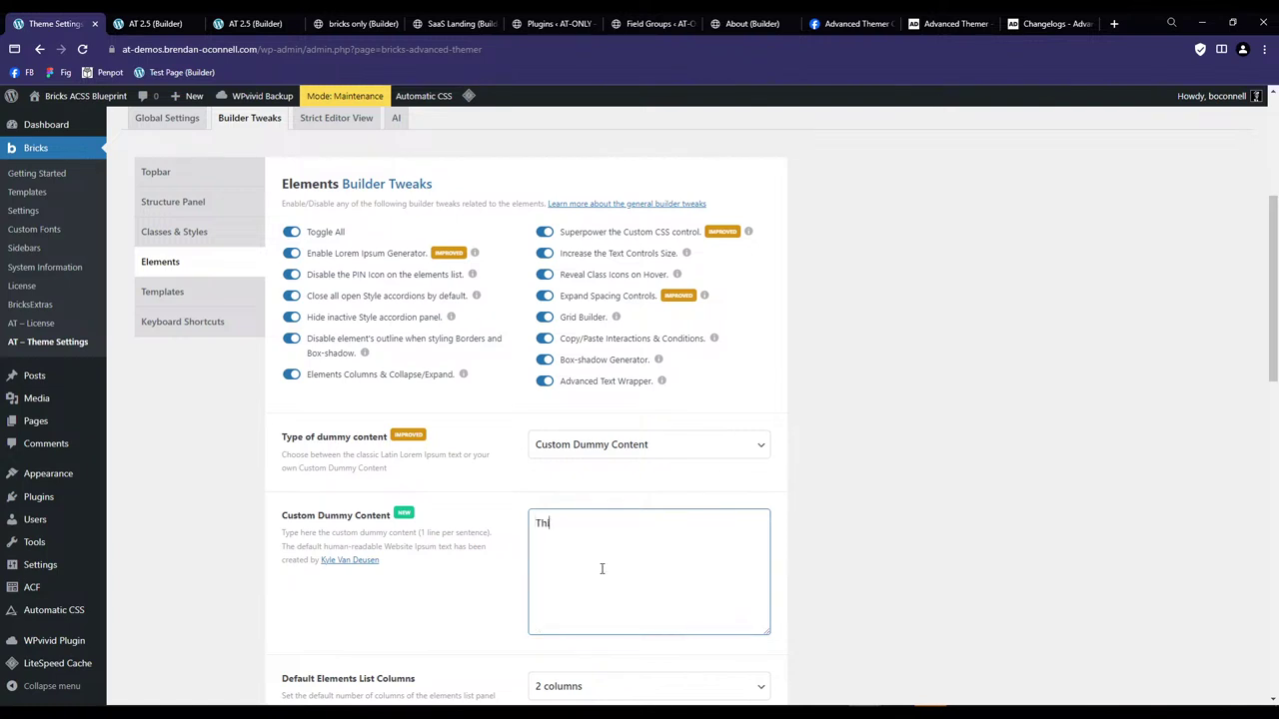
{"action": "type", "text": "is is website text for a rental"}
{"action": "type", "text": "company"}
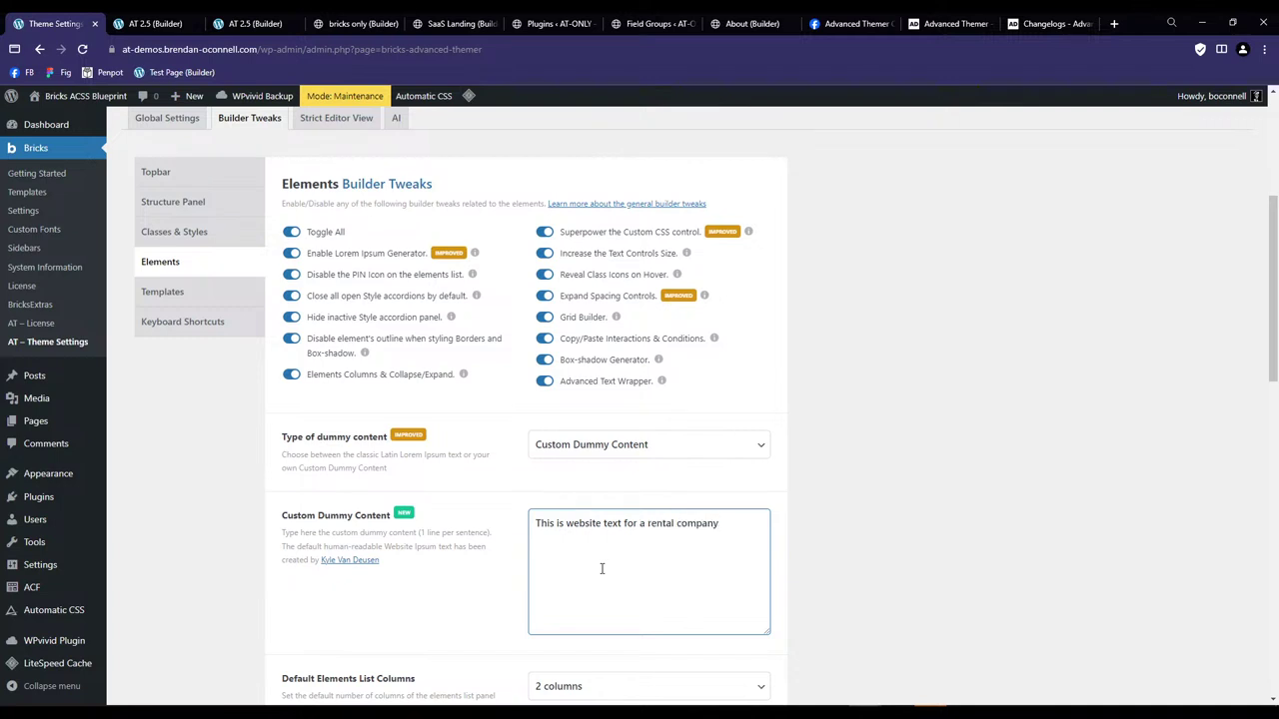
Undo the replacement of the custom dummy content in the Elements builder tweaks.
{"action": "left_click_drag", "start_coordinate": [725, 534], "coordinate": [534, 522]}
{"action": "left_click", "coordinate": [723, 573]}
{"action": "left_click_drag", "start_coordinate": [735, 539], "coordinate": [536, 522]}
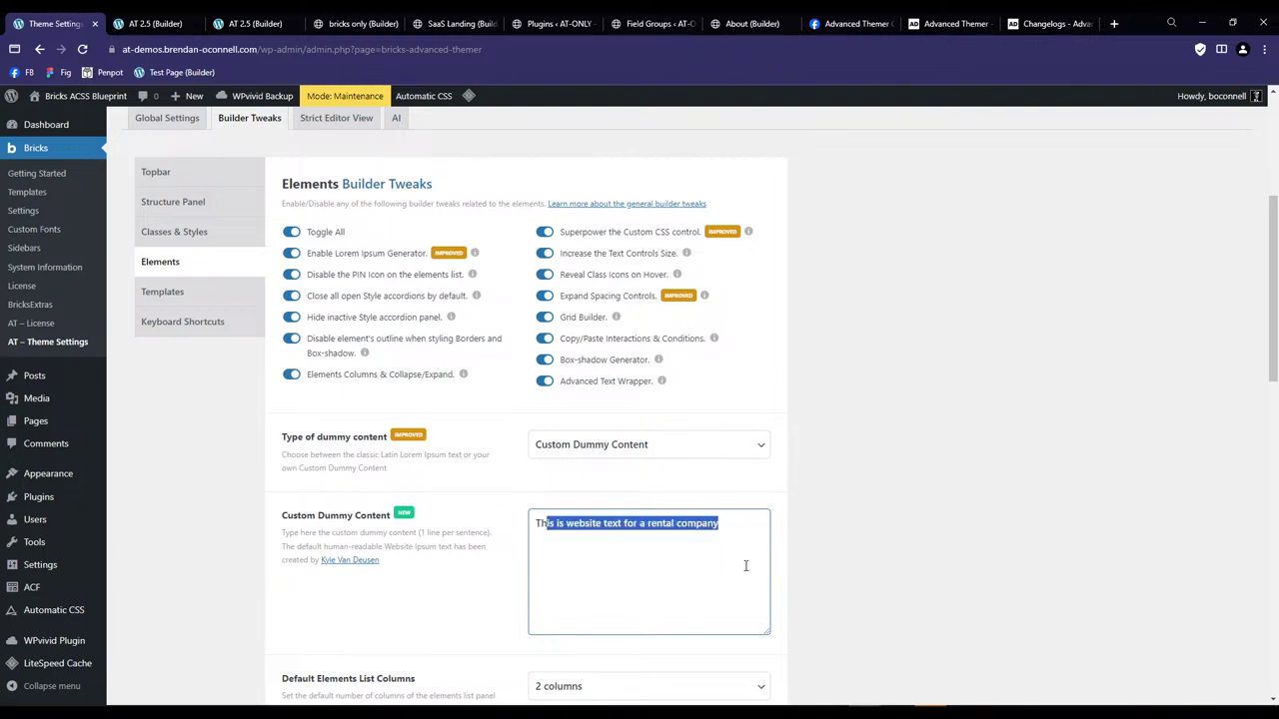
{"action": "left_click", "coordinate": [746, 565]}
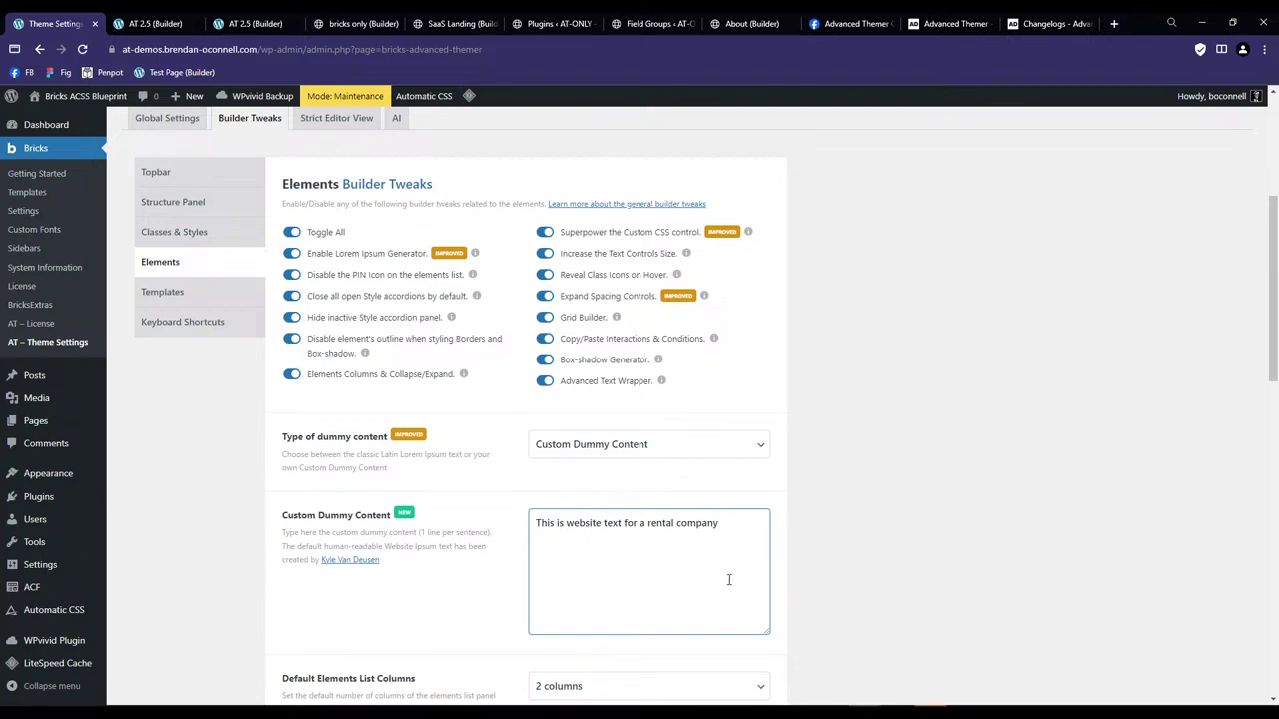
{"action": "key", "text": "ctrl+z"}
{"action": "left_click", "coordinate": [876, 543]}
Review the Expanded Spacing Controls by Default option and the Elements Icon Shortcuts in the theme settings.
{"action": "scroll", "coordinate": [876, 541], "scroll_direction": "down", "scroll_amount": 1}
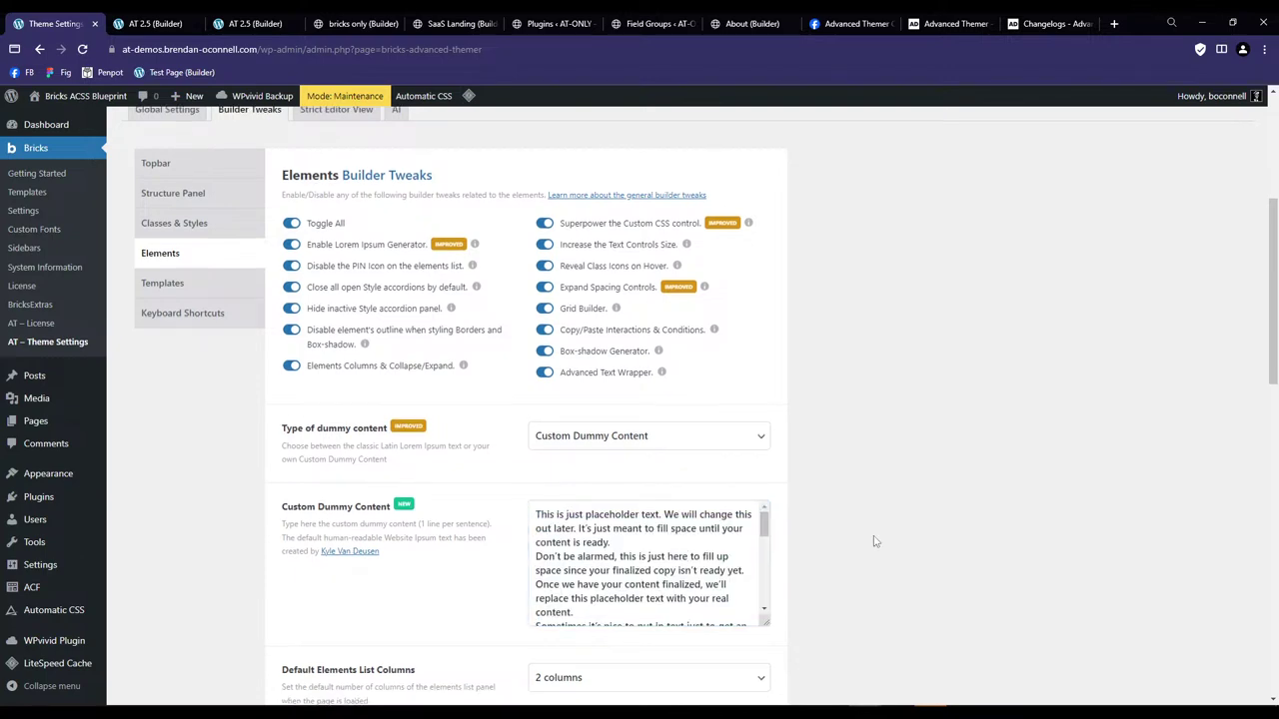
{"action": "scroll", "coordinate": [875, 542], "scroll_direction": "down", "scroll_amount": 3}
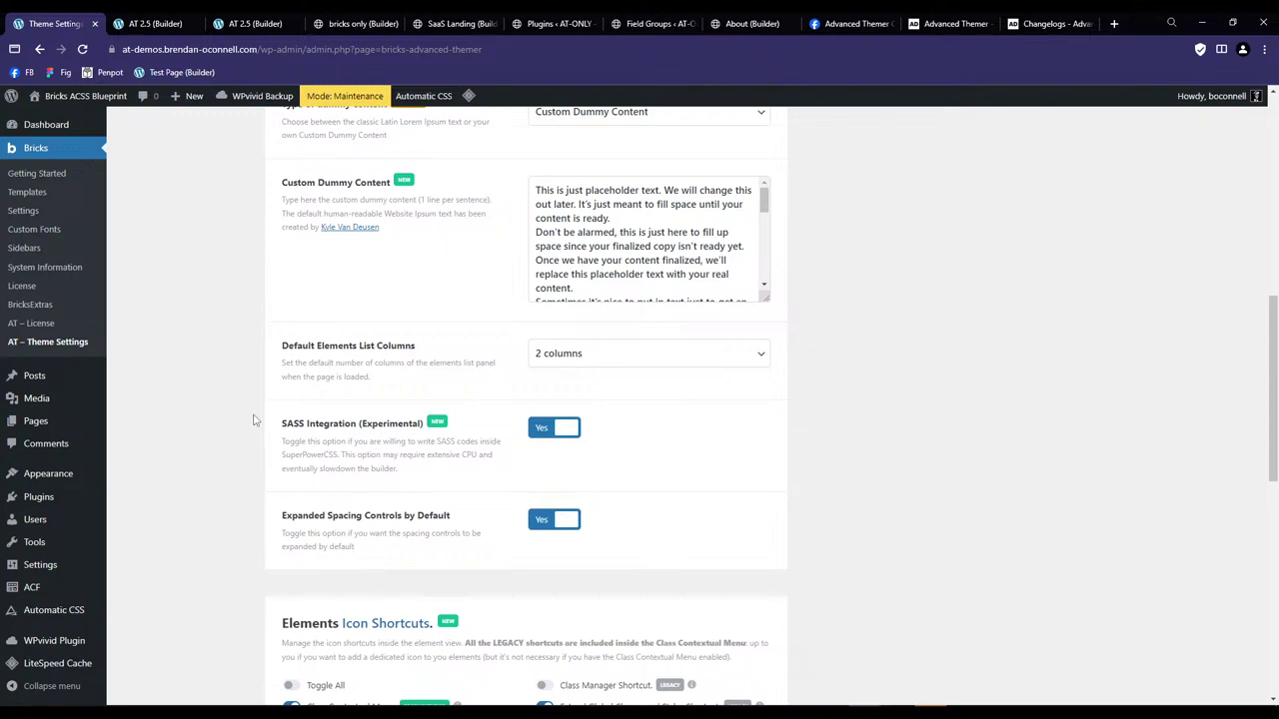
{"action": "scroll", "coordinate": [255, 423], "scroll_direction": "down", "scroll_amount": 3}
{"action": "scroll", "coordinate": [270, 421], "scroll_direction": "up", "scroll_amount": 2}
{"action": "left_click_drag", "start_coordinate": [281, 449], "coordinate": [450, 455]}
{"action": "scroll", "coordinate": [447, 461], "scroll_direction": "down", "scroll_amount": 2}
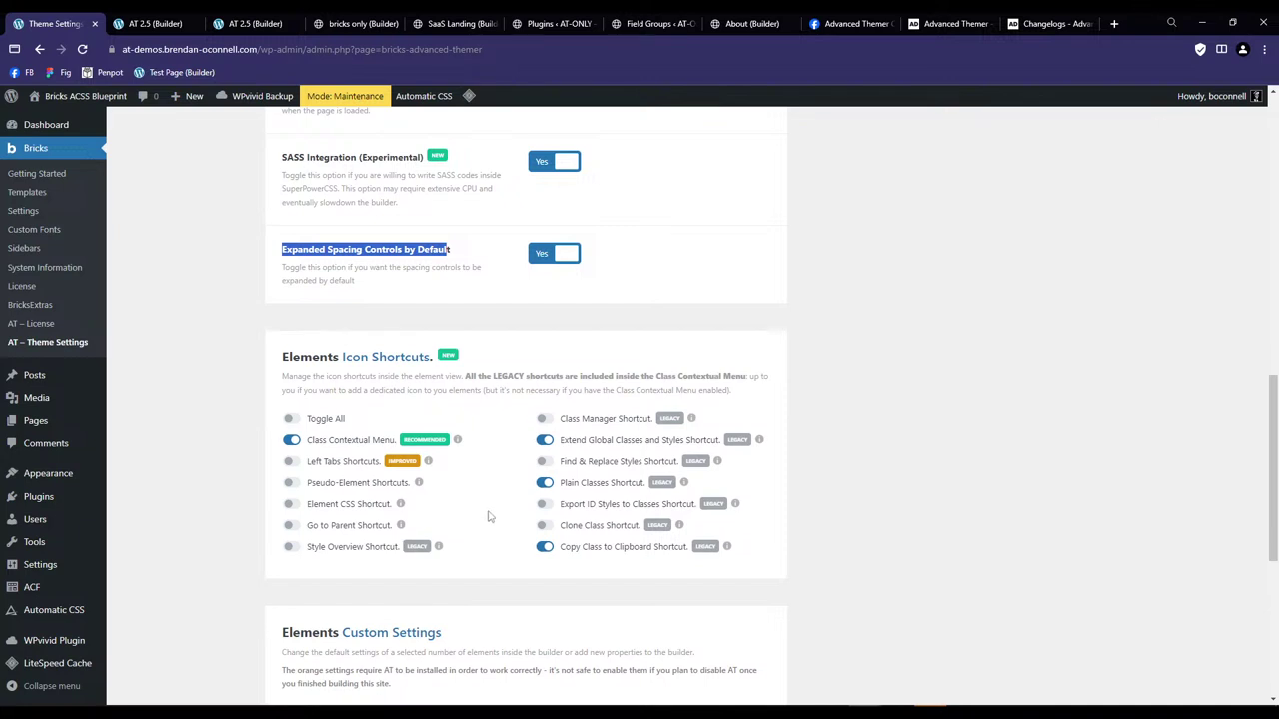
{"action": "left_click", "coordinate": [228, 421]}
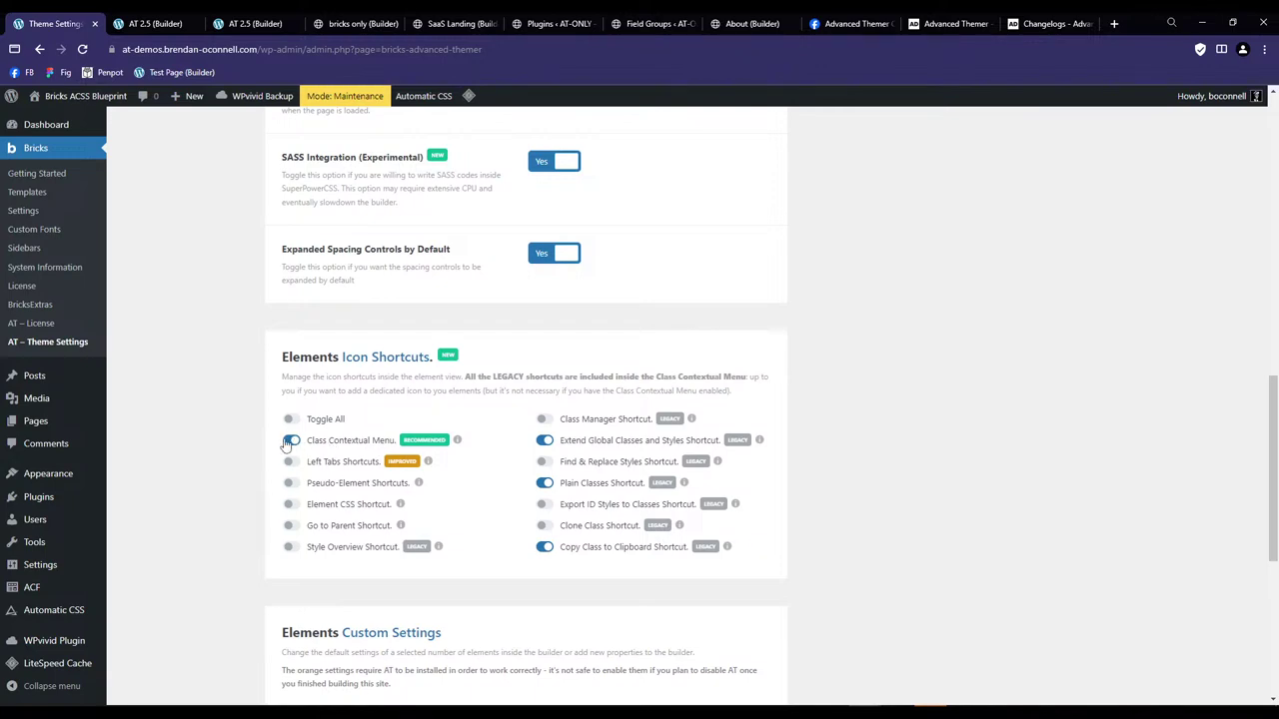
Switch to the AT 2.5 builder and open the rich text's class contextual menu and its structure context menu.
{"action": "left_click", "coordinate": [156, 22]}
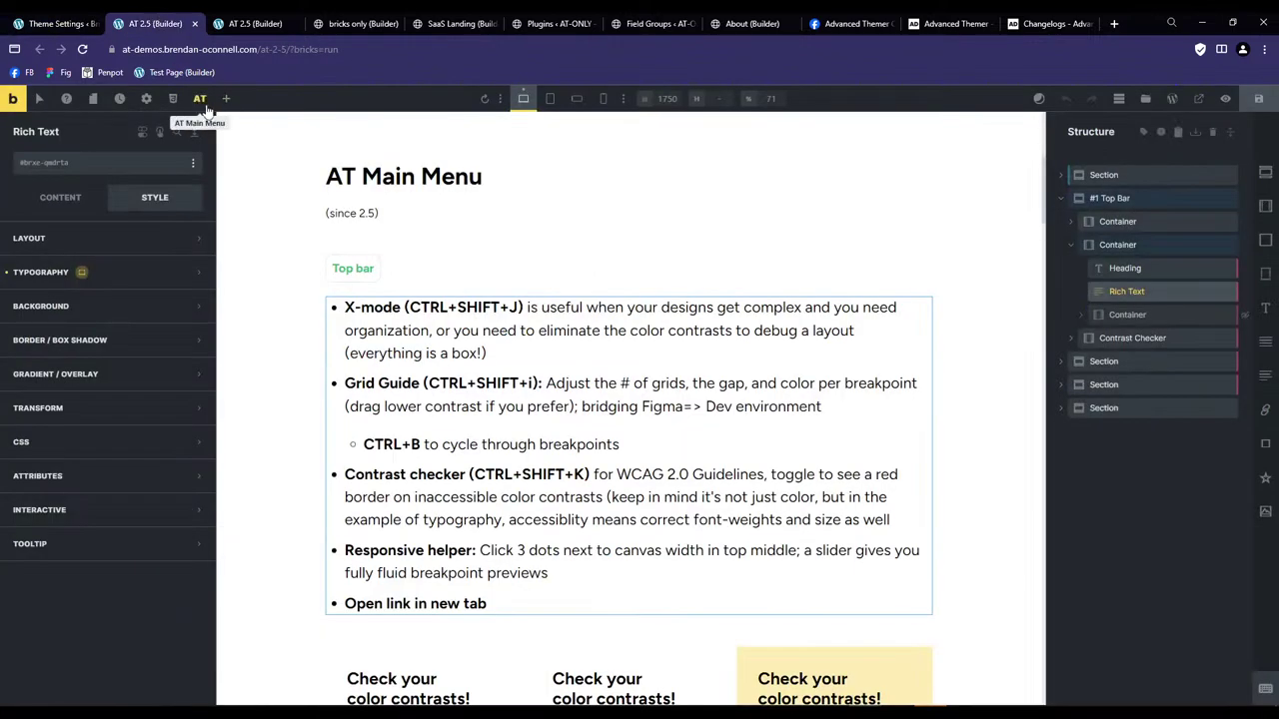
{"action": "left_click", "coordinate": [200, 99]}
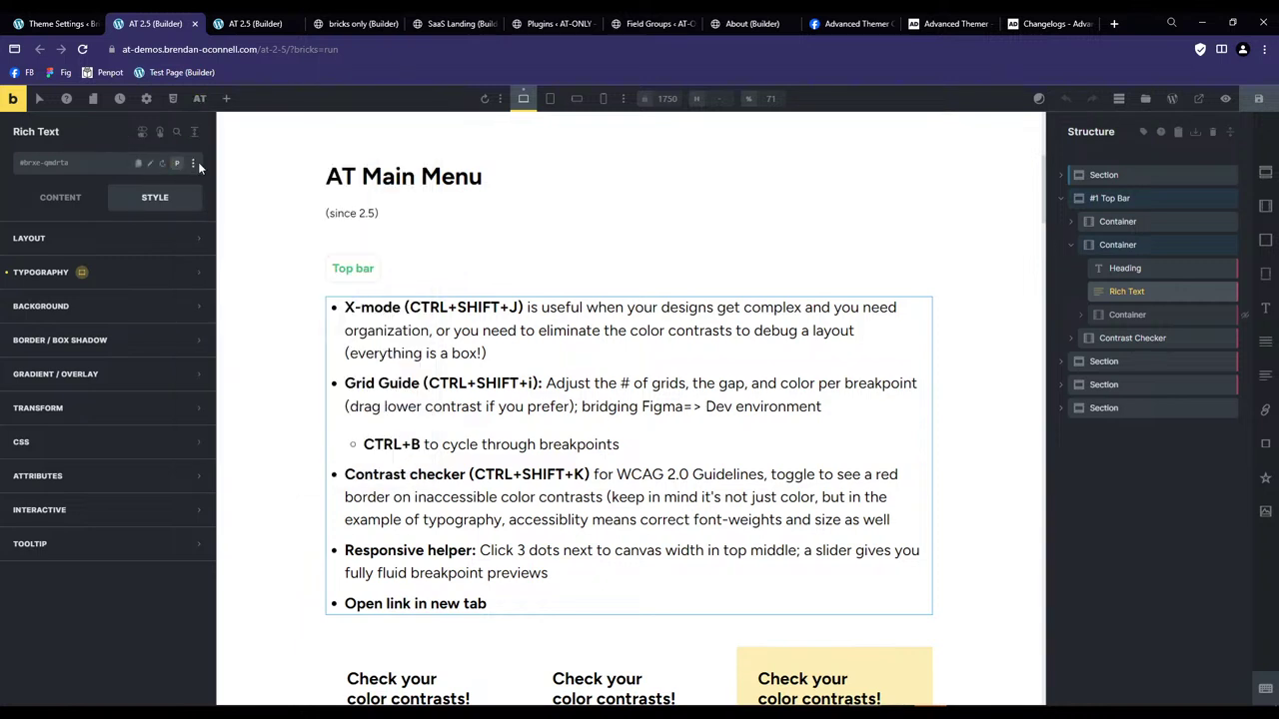
{"action": "right_click", "coordinate": [194, 165]}
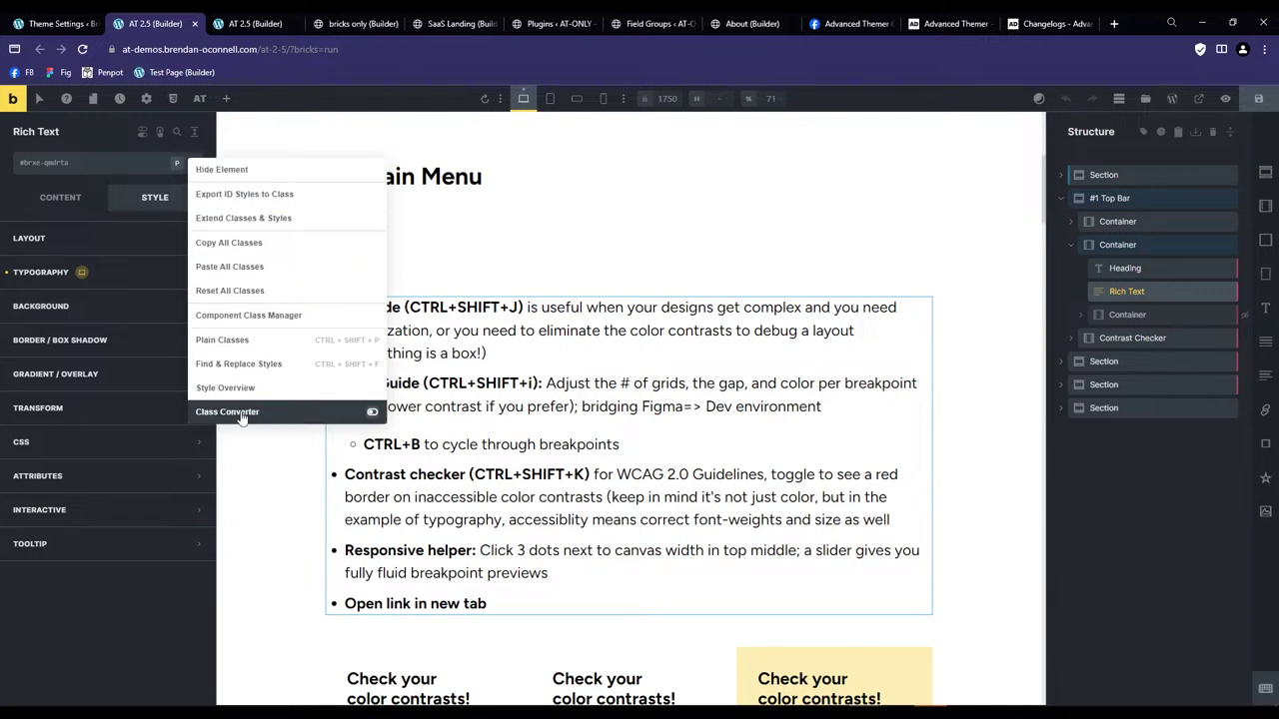
{"action": "right_click", "coordinate": [1161, 294]}
Switch the Plain Classes Shortcut off and back on in the theme settings' Elements Icon Shortcuts.
{"action": "key", "text": "ctrl+Page_Up"}
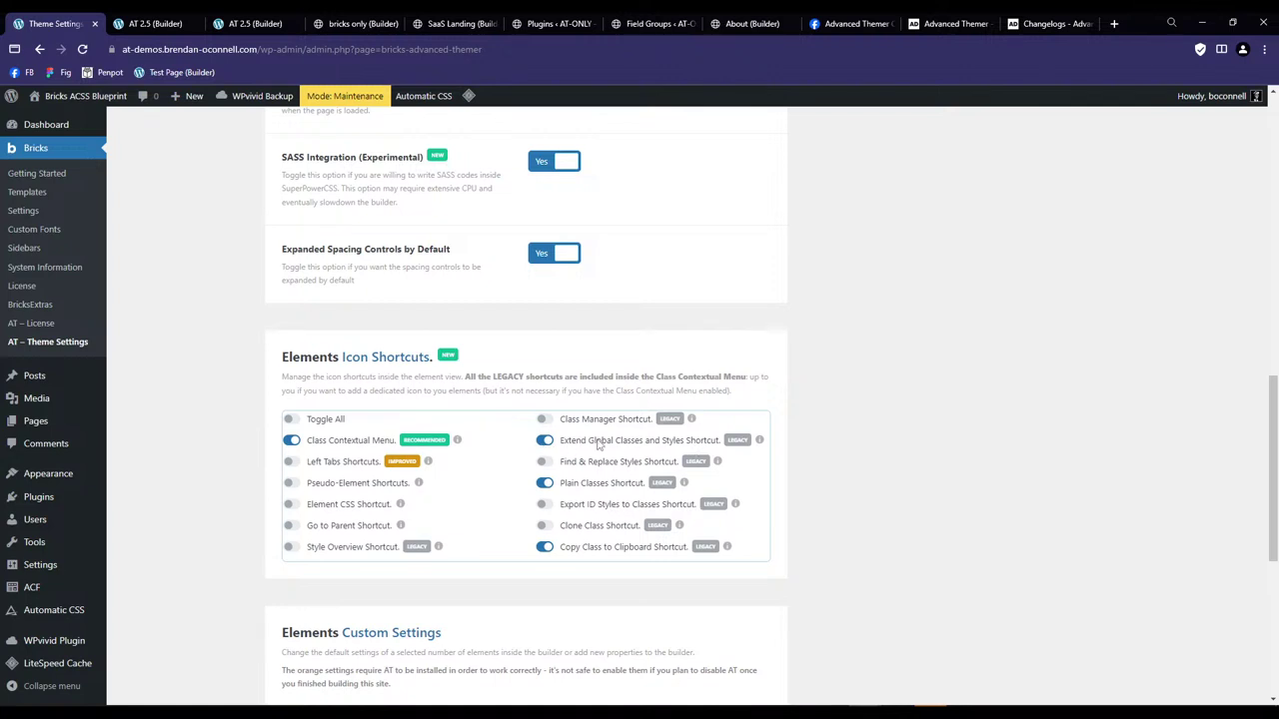
{"action": "left_click", "coordinate": [545, 484]}
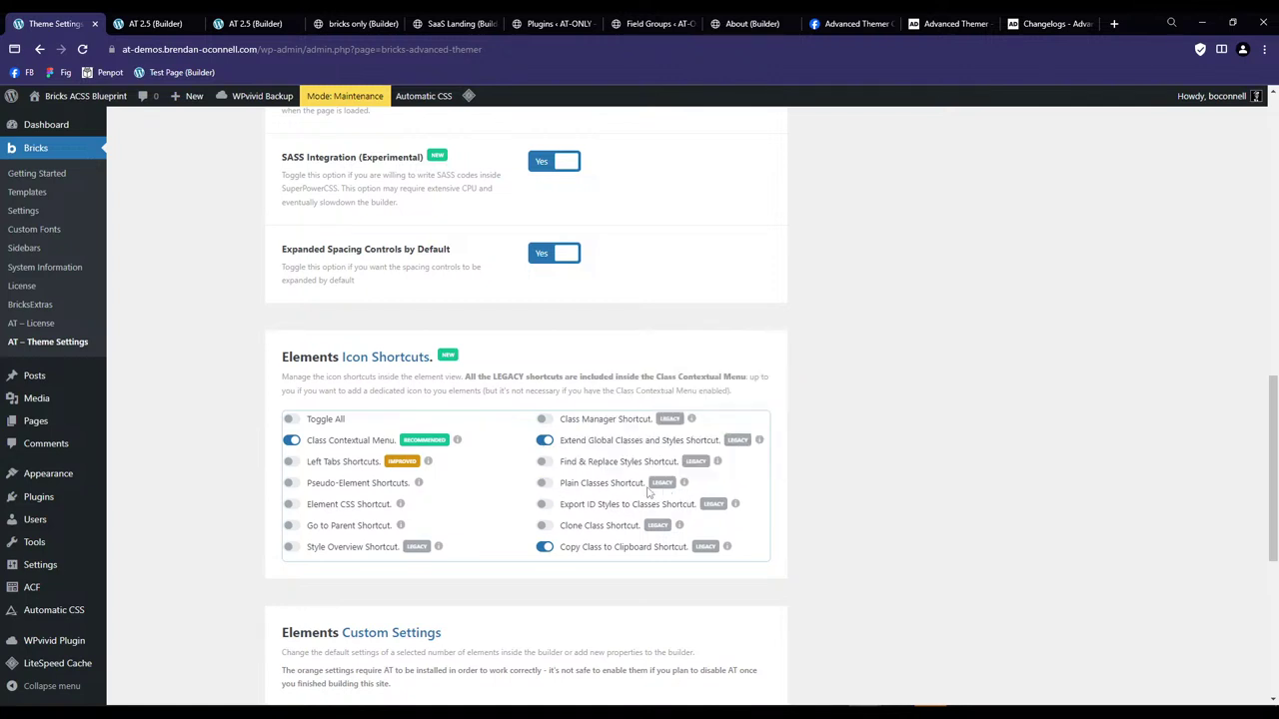
{"action": "left_click", "coordinate": [546, 484]}
{"action": "scroll", "coordinate": [719, 533], "scroll_direction": "up", "scroll_amount": 2}
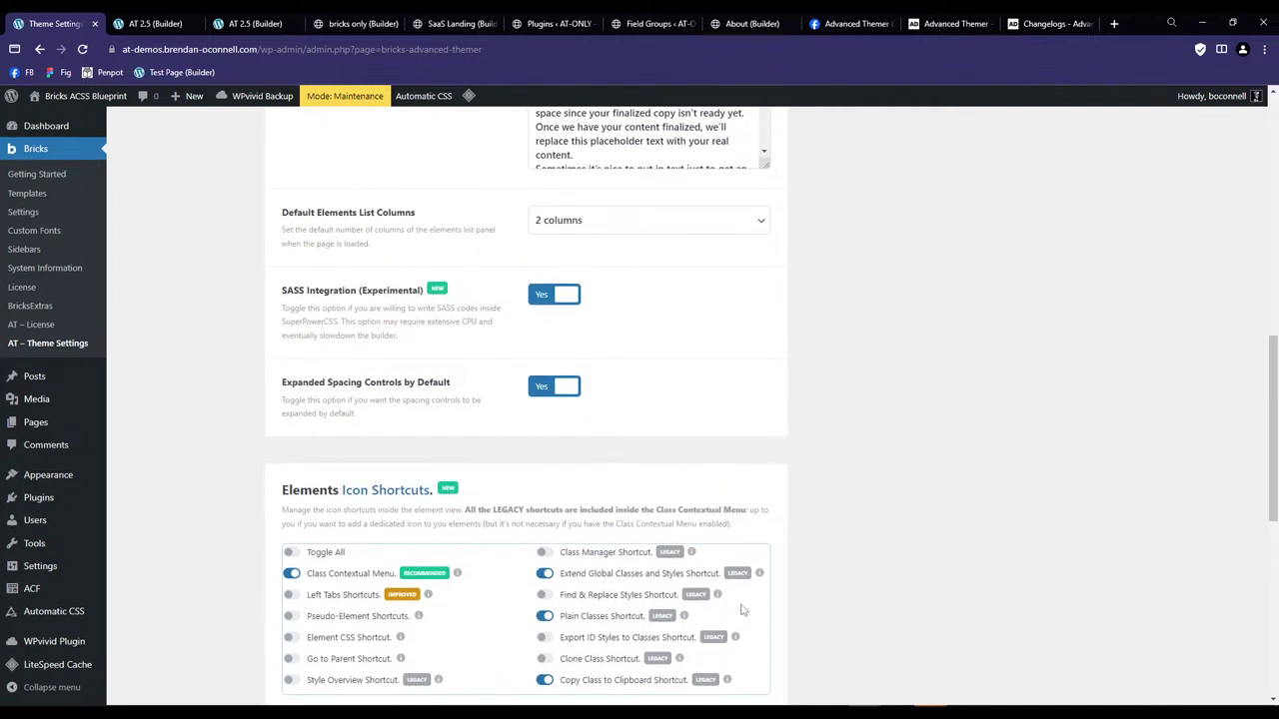
{"action": "triple_click", "coordinate": [683, 615]}
{"action": "left_click", "coordinate": [620, 610]}
View the Classes & Styles builder tweaks, and close the open context menus in the AT 2.5 builder.
{"action": "scroll", "coordinate": [178, 379], "scroll_direction": "down", "scroll_amount": 2}
{"action": "scroll", "coordinate": [170, 330], "scroll_direction": "up", "scroll_amount": 1}
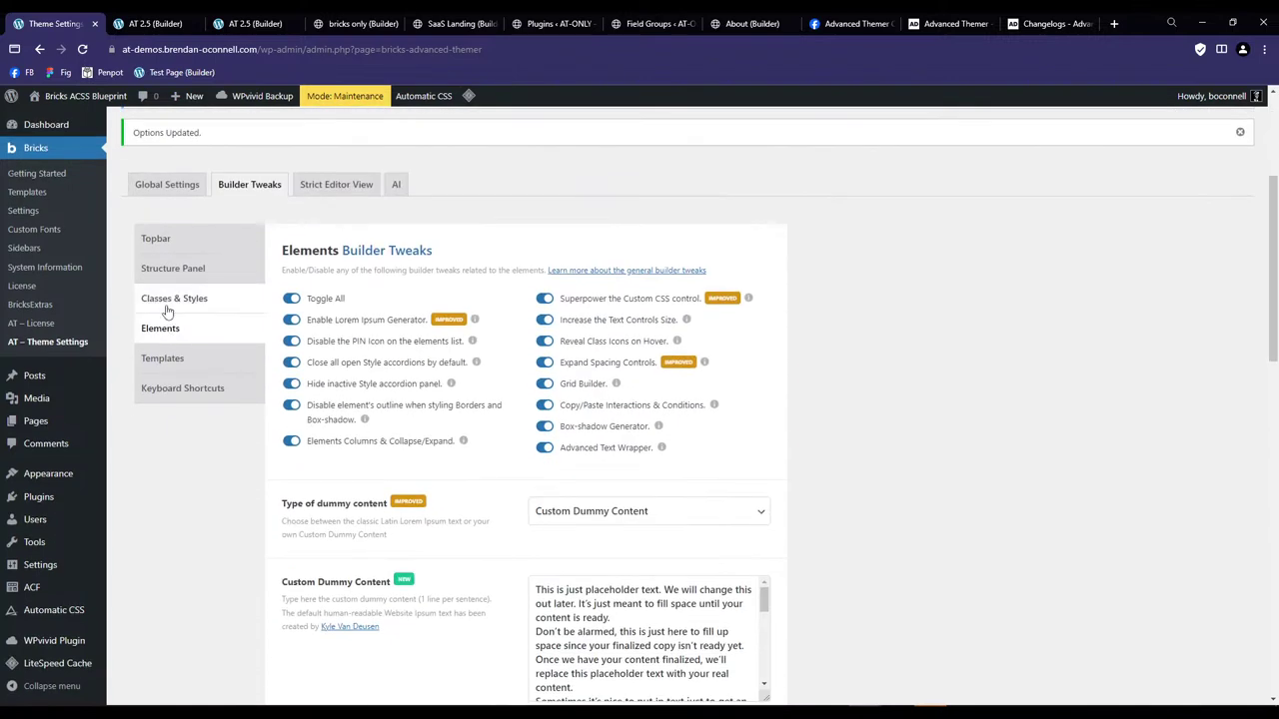
{"action": "left_click", "coordinate": [167, 311]}
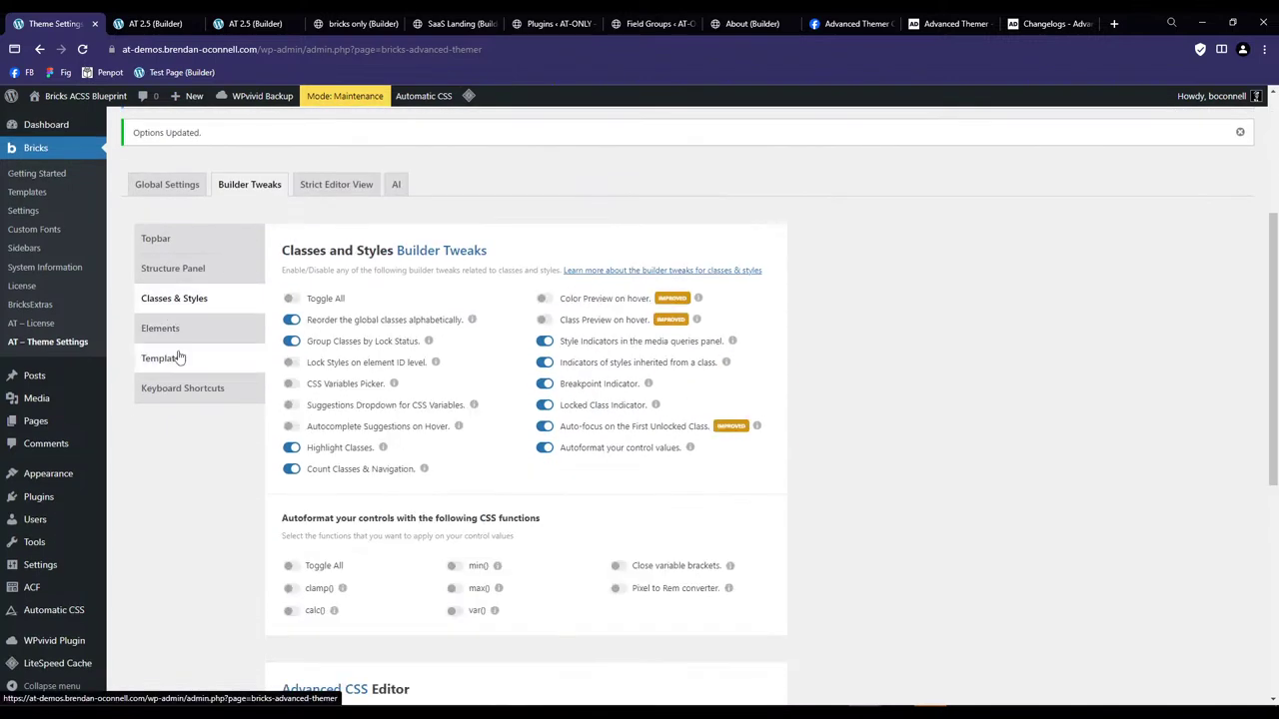
{"action": "key", "text": "ctrl+Tab"}
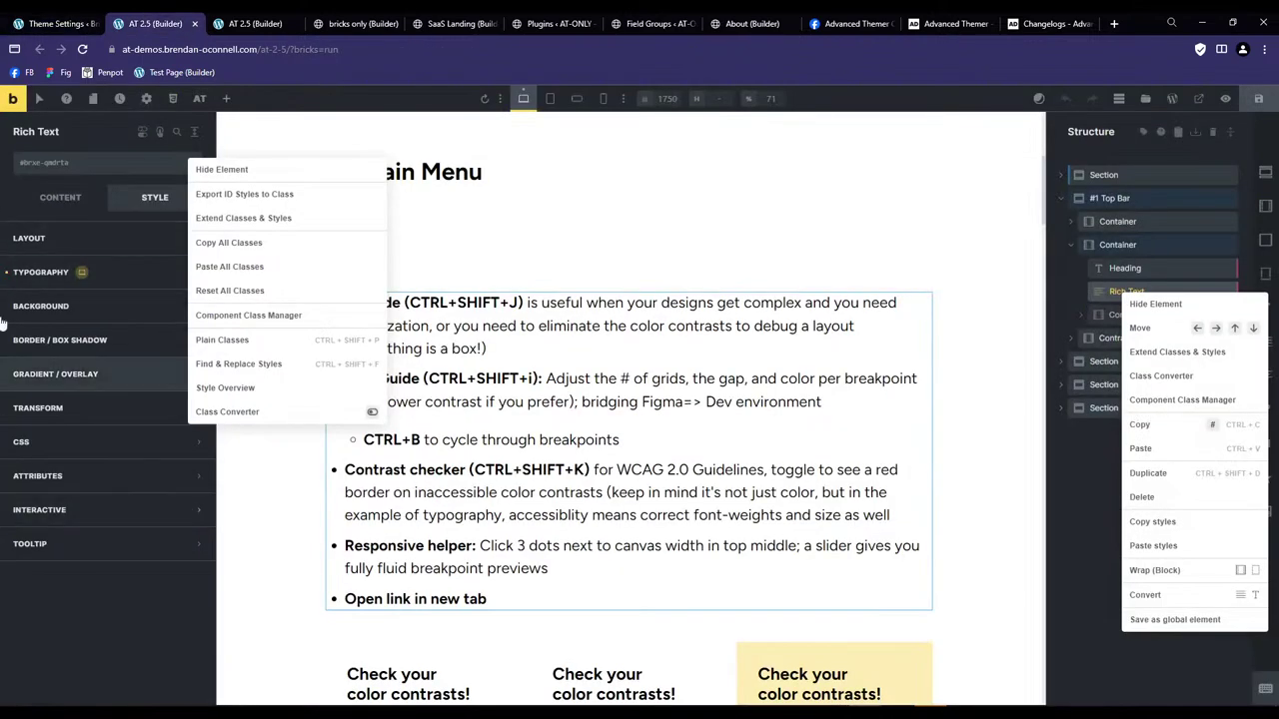
{"action": "left_click", "coordinate": [3, 612]}
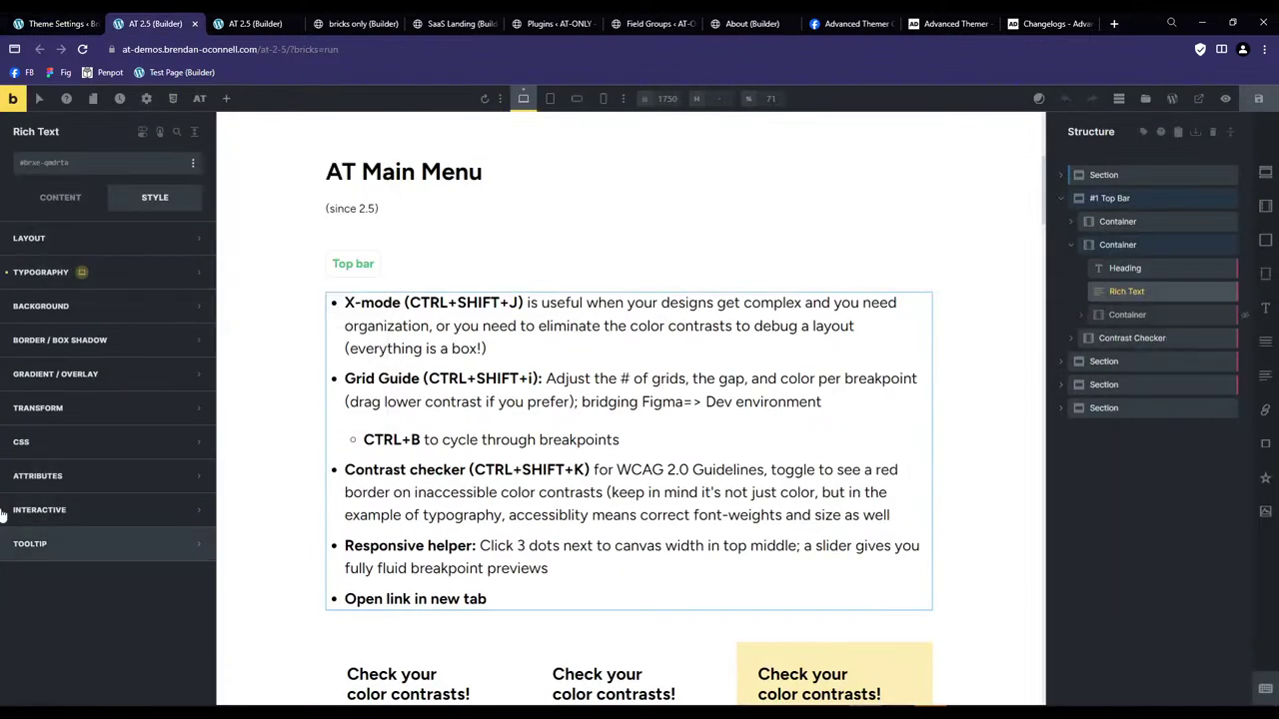
In the Elements builder tweaks, enable the Left Tabs Shortcuts for Layout, Typography, Background, Borders and CSS.
{"action": "left_click", "coordinate": [48, 18]}
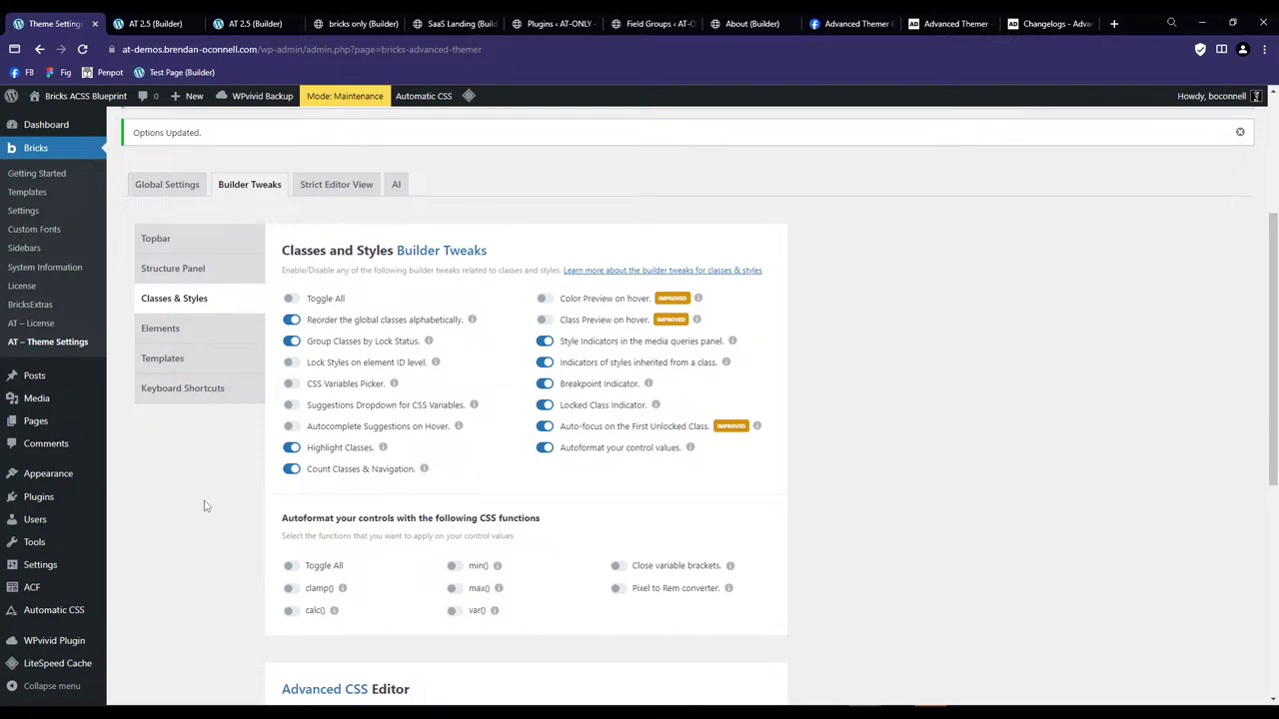
{"action": "left_click", "coordinate": [202, 331]}
{"action": "scroll", "coordinate": [232, 485], "scroll_direction": "down", "scroll_amount": 2}
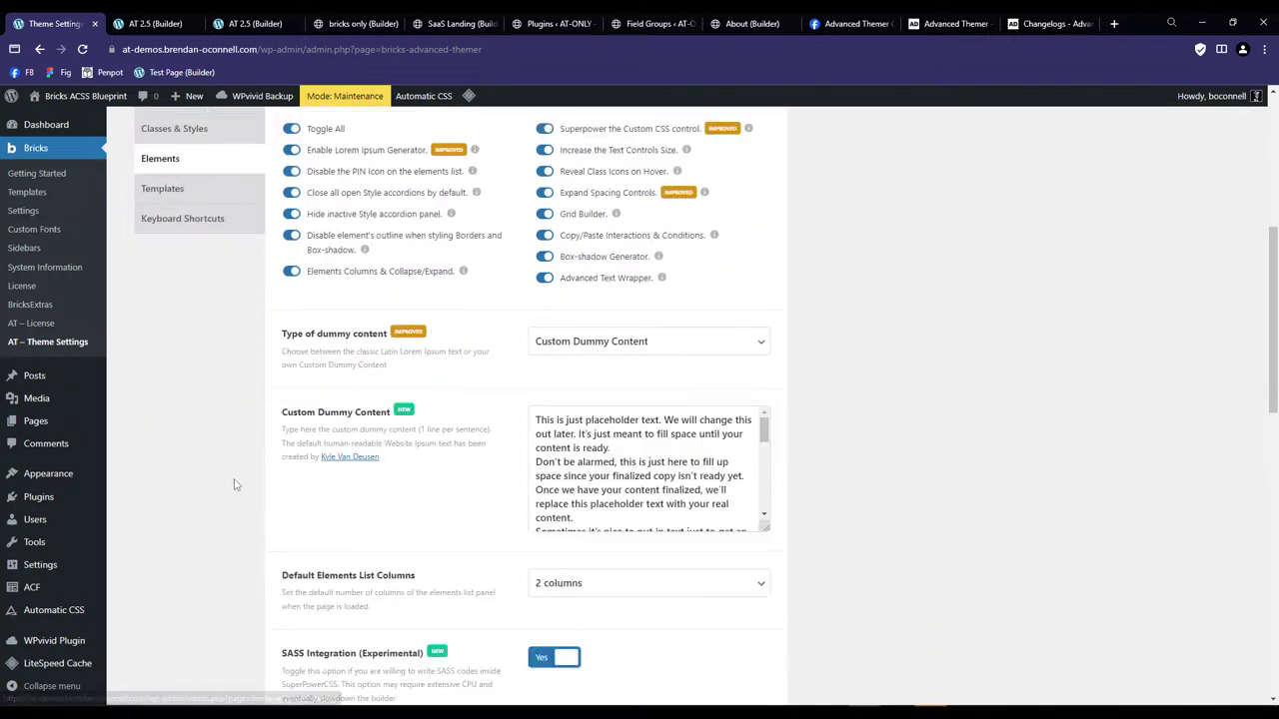
{"action": "scroll", "coordinate": [234, 485], "scroll_direction": "down", "scroll_amount": 5}
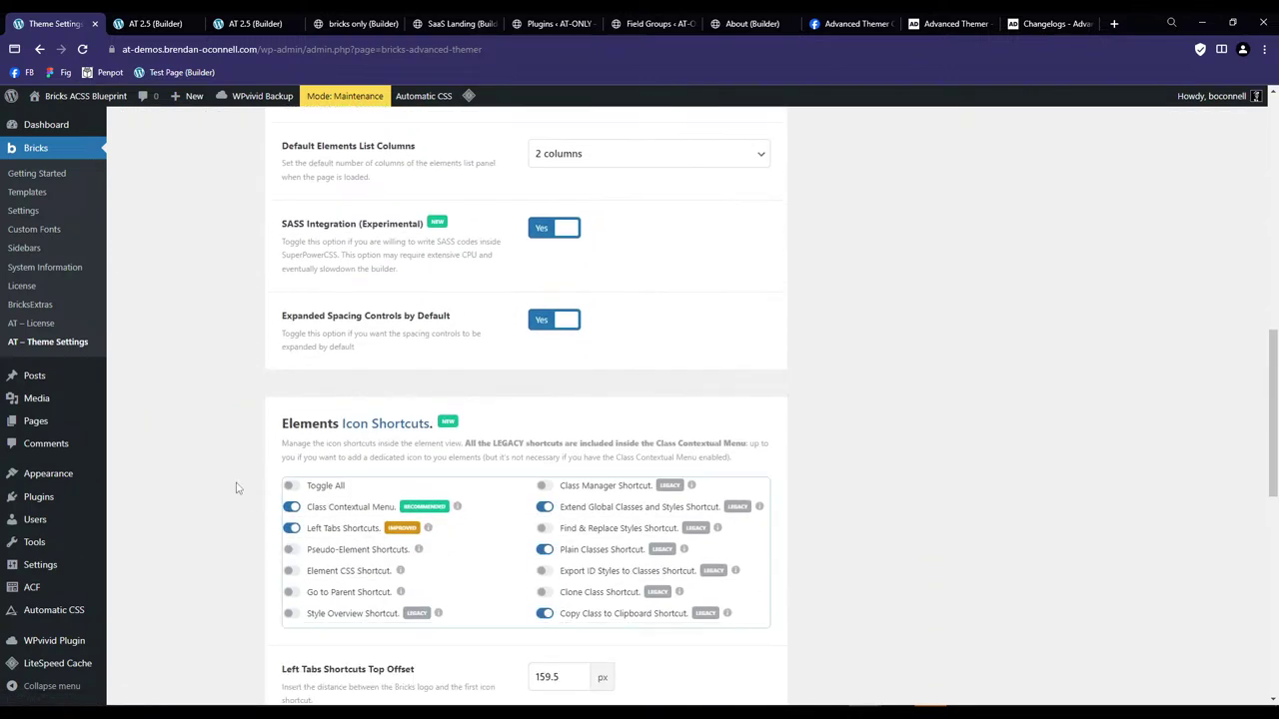
{"action": "scroll", "coordinate": [236, 488], "scroll_direction": "down", "scroll_amount": 4}
{"action": "left_click", "coordinate": [539, 396]}
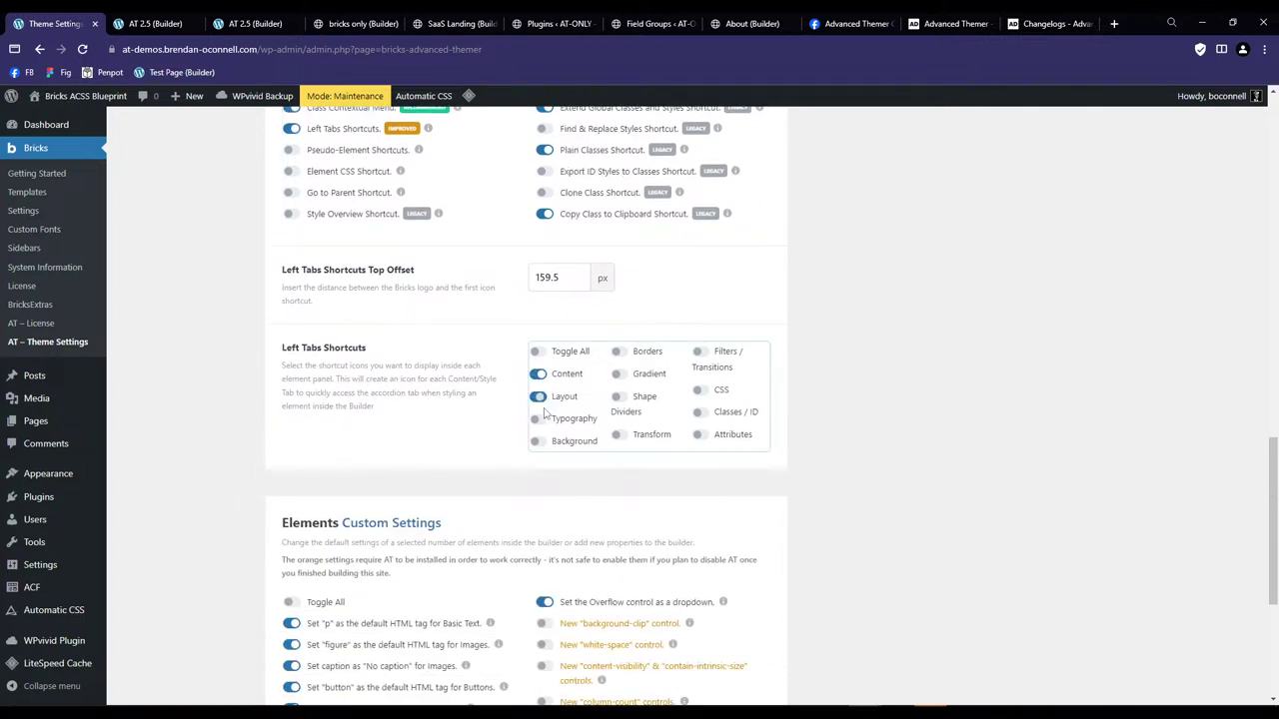
{"action": "left_click", "coordinate": [538, 418]}
{"action": "left_click", "coordinate": [538, 442]}
{"action": "left_click", "coordinate": [620, 352]}
{"action": "left_click", "coordinate": [702, 390]}
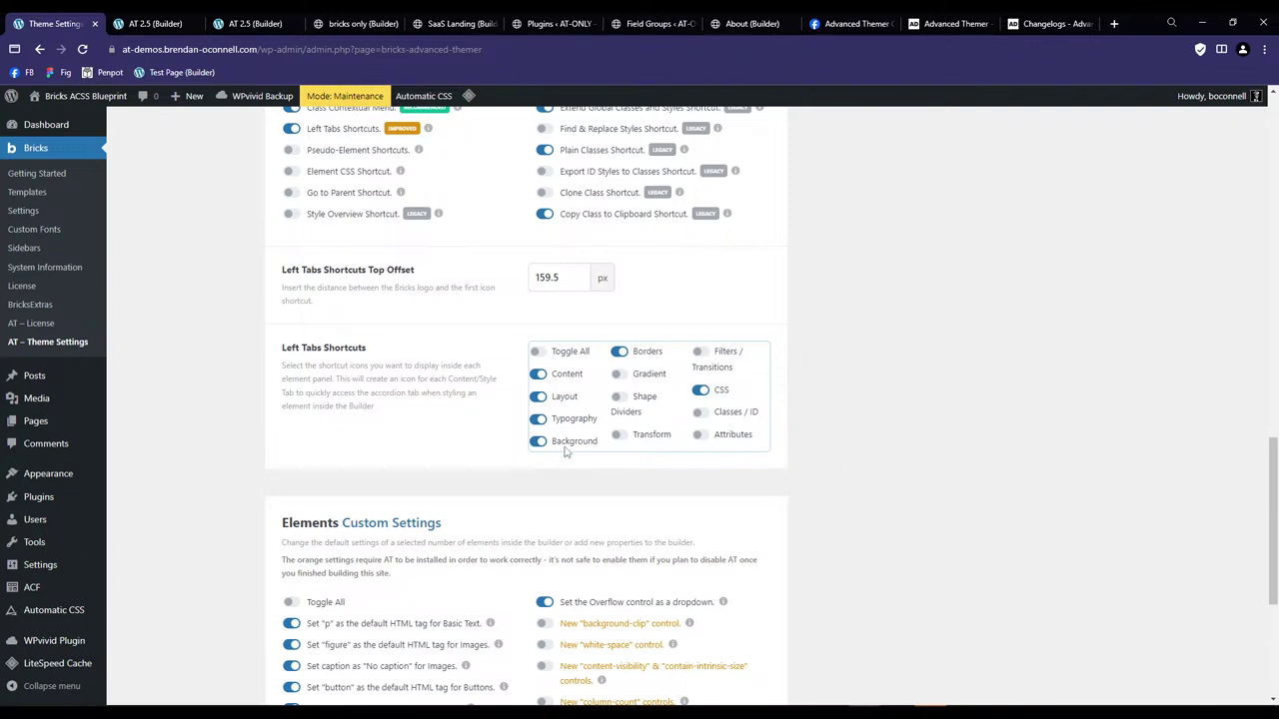
Examine the Elements Custom Settings, including the Overflow dropdown, the Basic Text "p" tag and the image caption options.
{"action": "scroll", "coordinate": [565, 451], "scroll_direction": "down", "scroll_amount": 2}
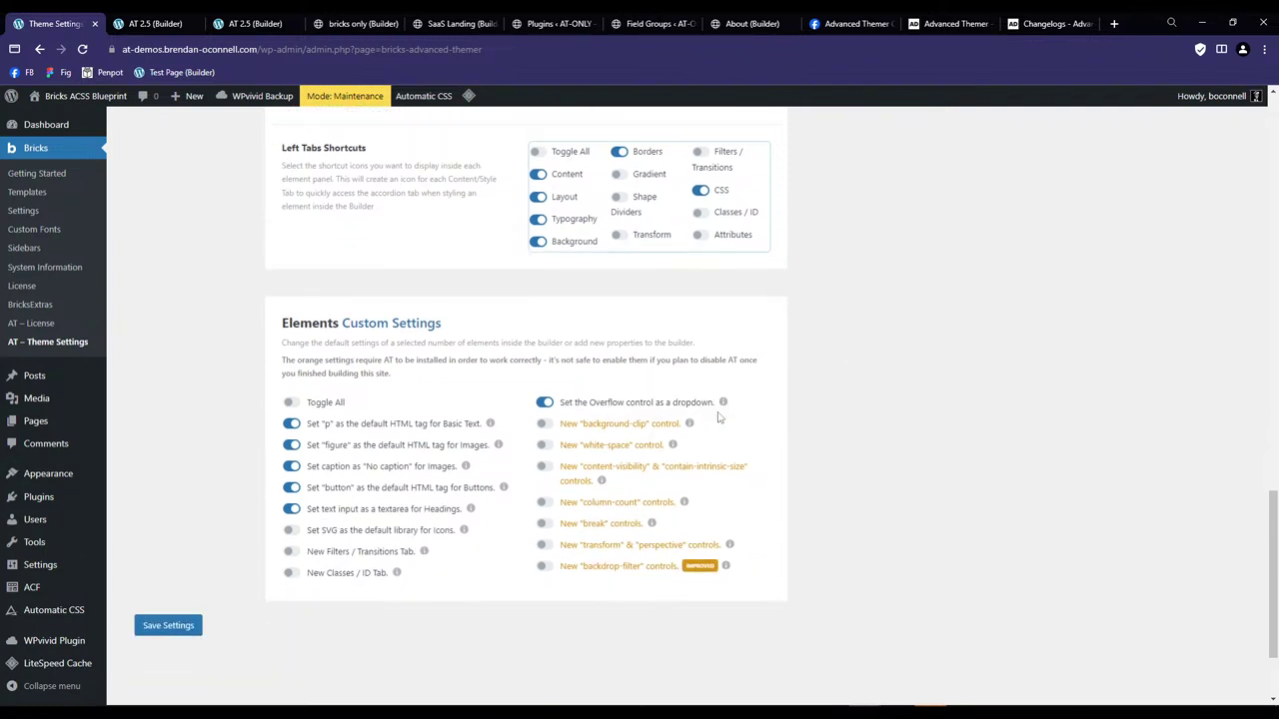
{"action": "left_click_drag", "start_coordinate": [750, 404], "coordinate": [562, 407]}
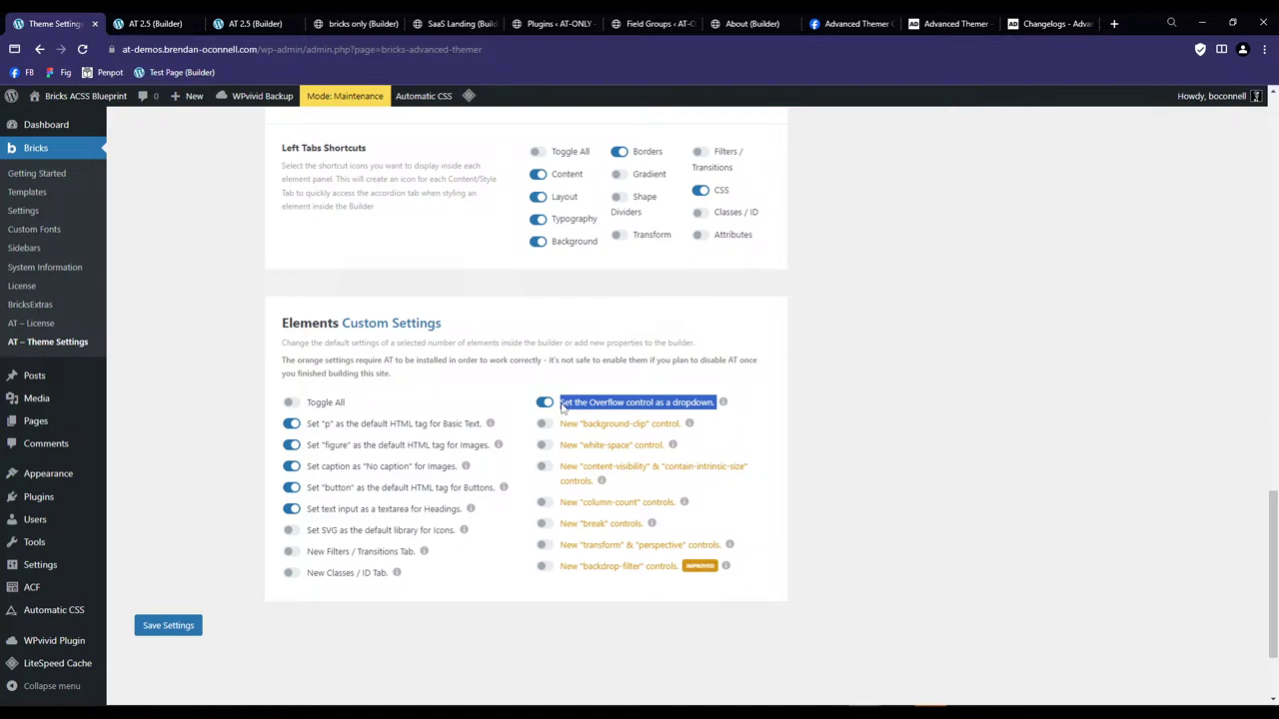
{"action": "left_click", "coordinate": [203, 382]}
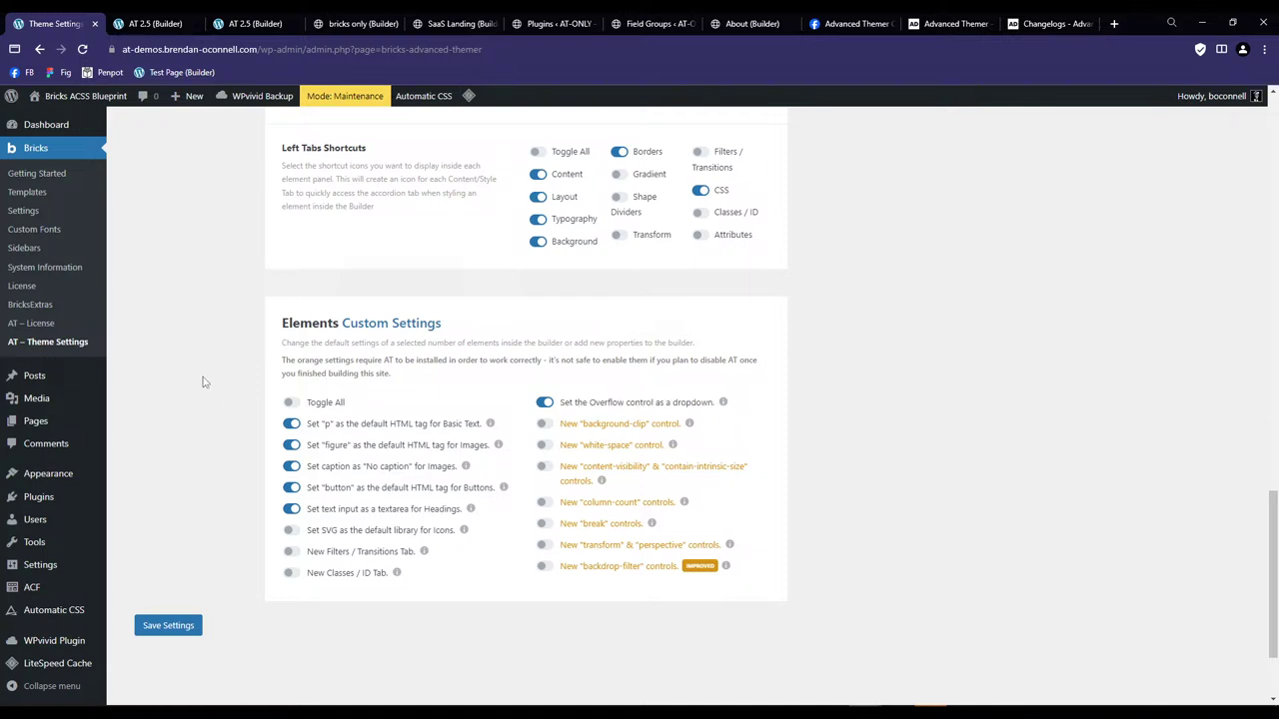
{"action": "double_click", "coordinate": [423, 425]}
{"action": "left_click", "coordinate": [428, 432]}
{"action": "left_click", "coordinate": [430, 432]}
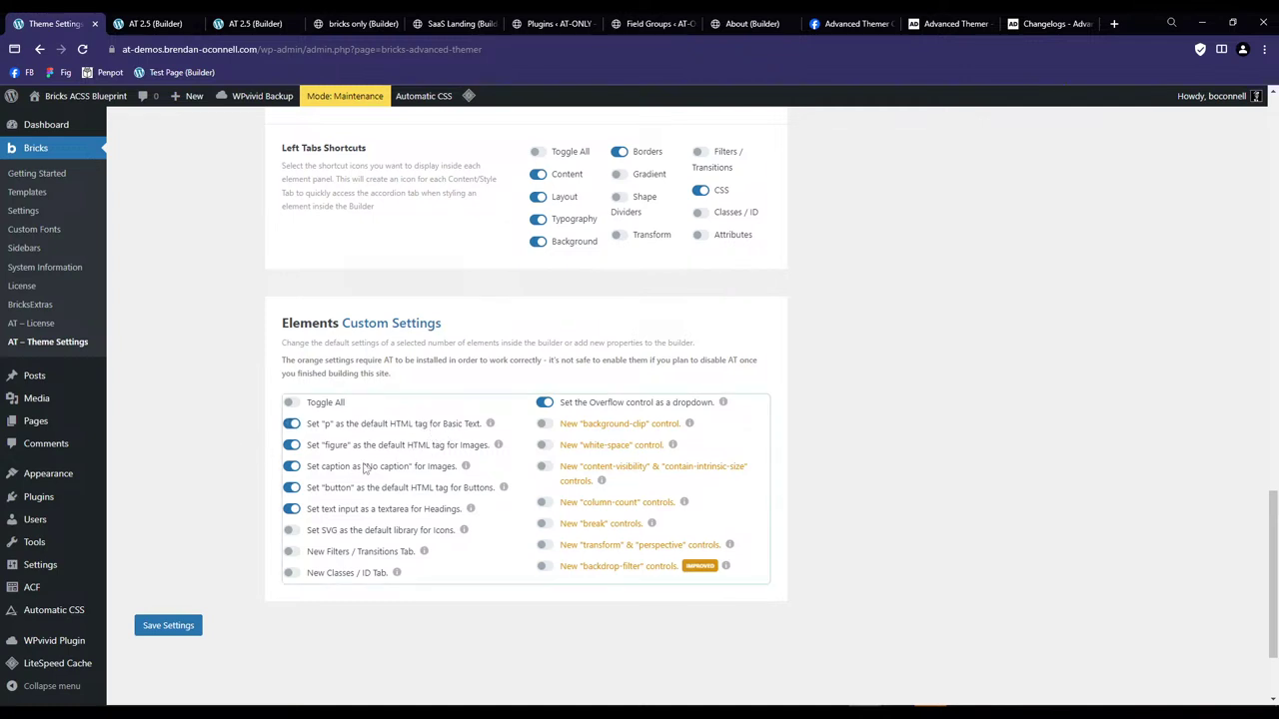
{"action": "mouse_move", "coordinate": [467, 474]}
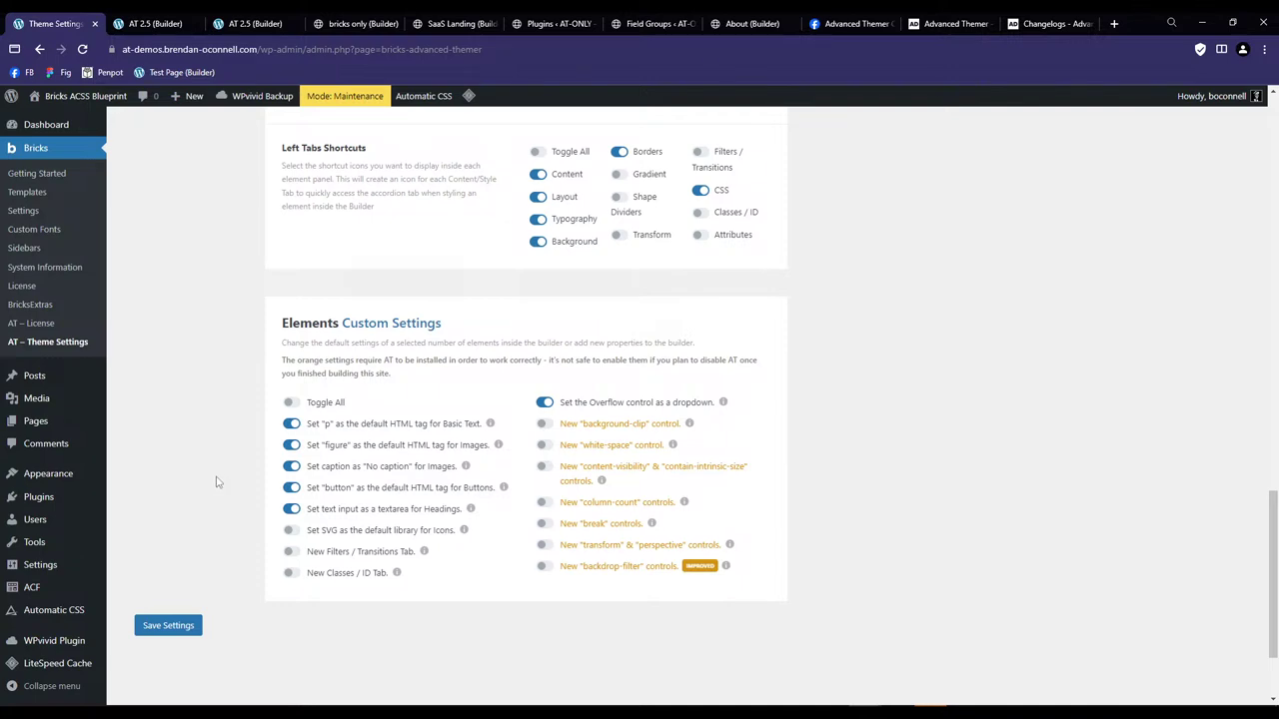
Save the theme settings and reload the AT 2.5 builder page.
{"action": "left_click", "coordinate": [172, 625]}
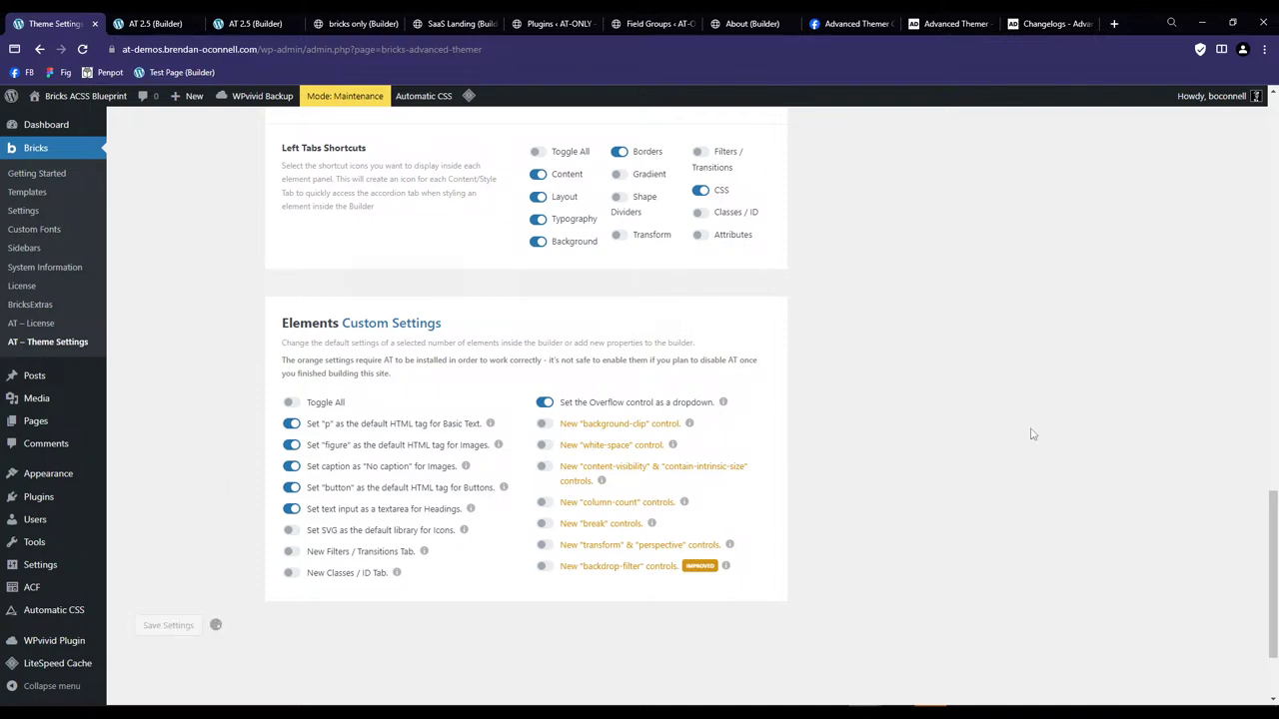
{"action": "left_click", "coordinate": [149, 23]}
{"action": "left_click", "coordinate": [82, 49]}
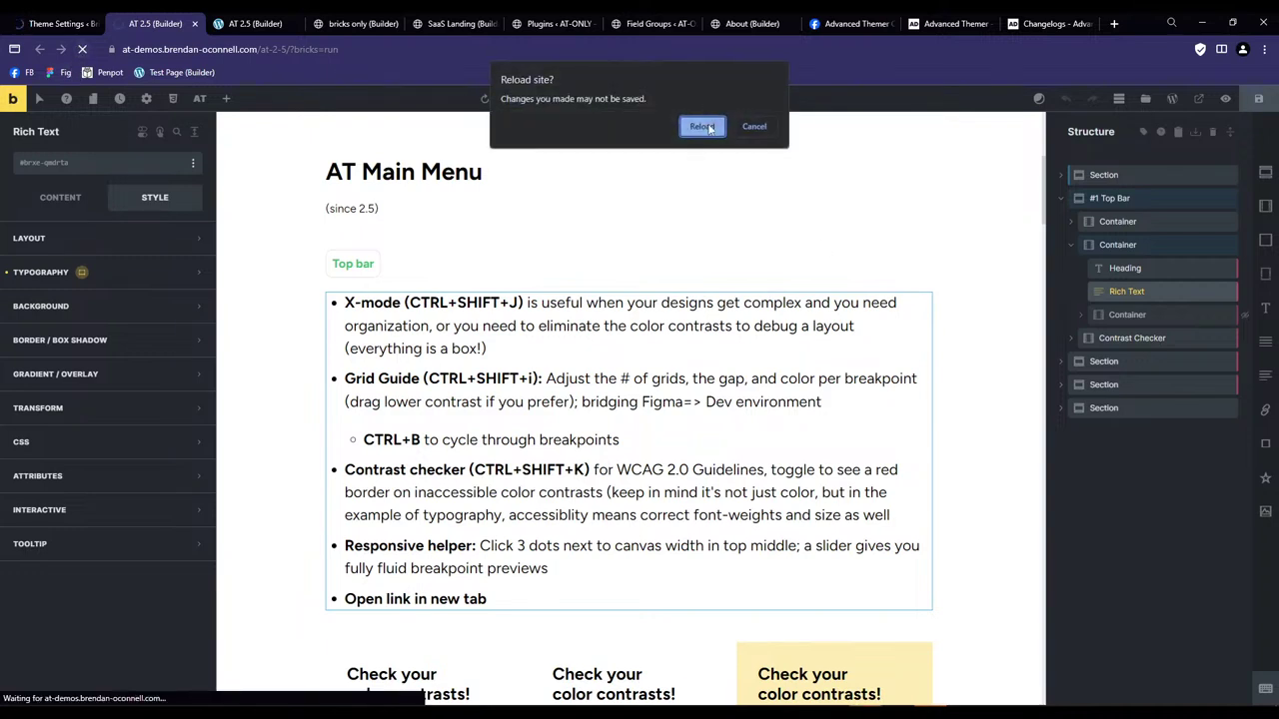
{"action": "left_click", "coordinate": [702, 127]}
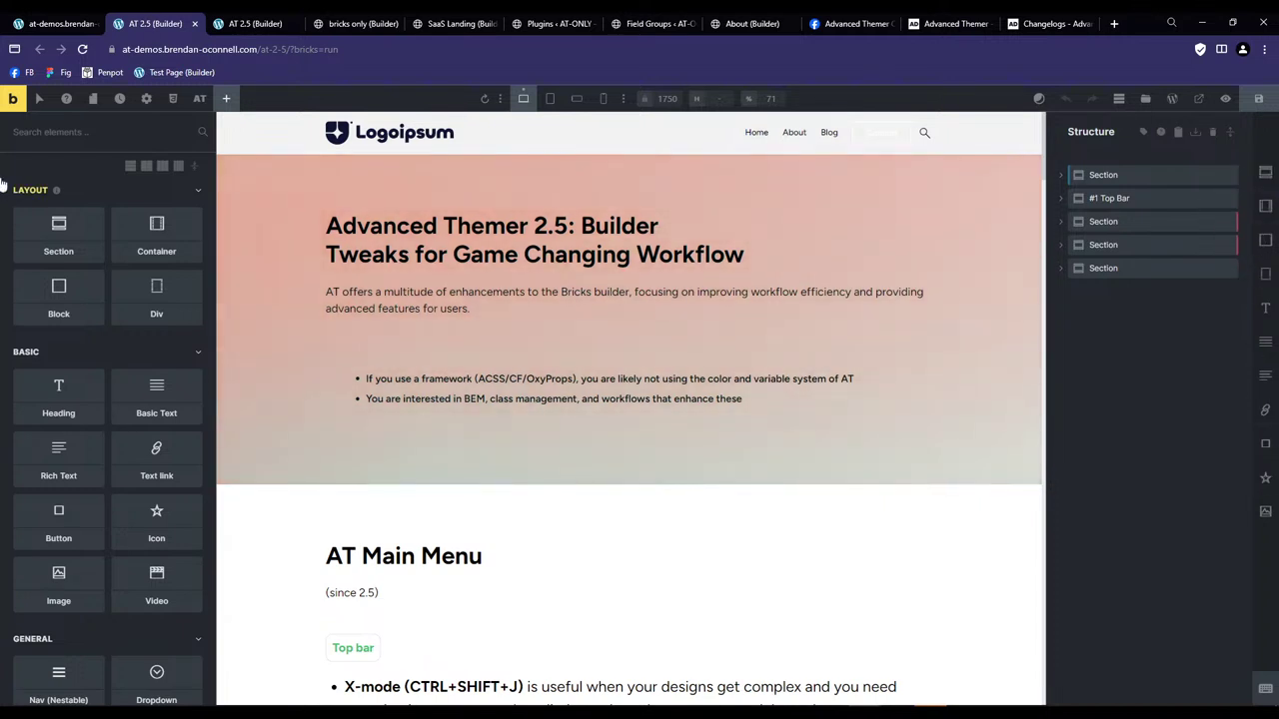
Reload the theme settings page and check the saved Left Tabs Shortcuts selection.
{"action": "left_click", "coordinate": [75, 23]}
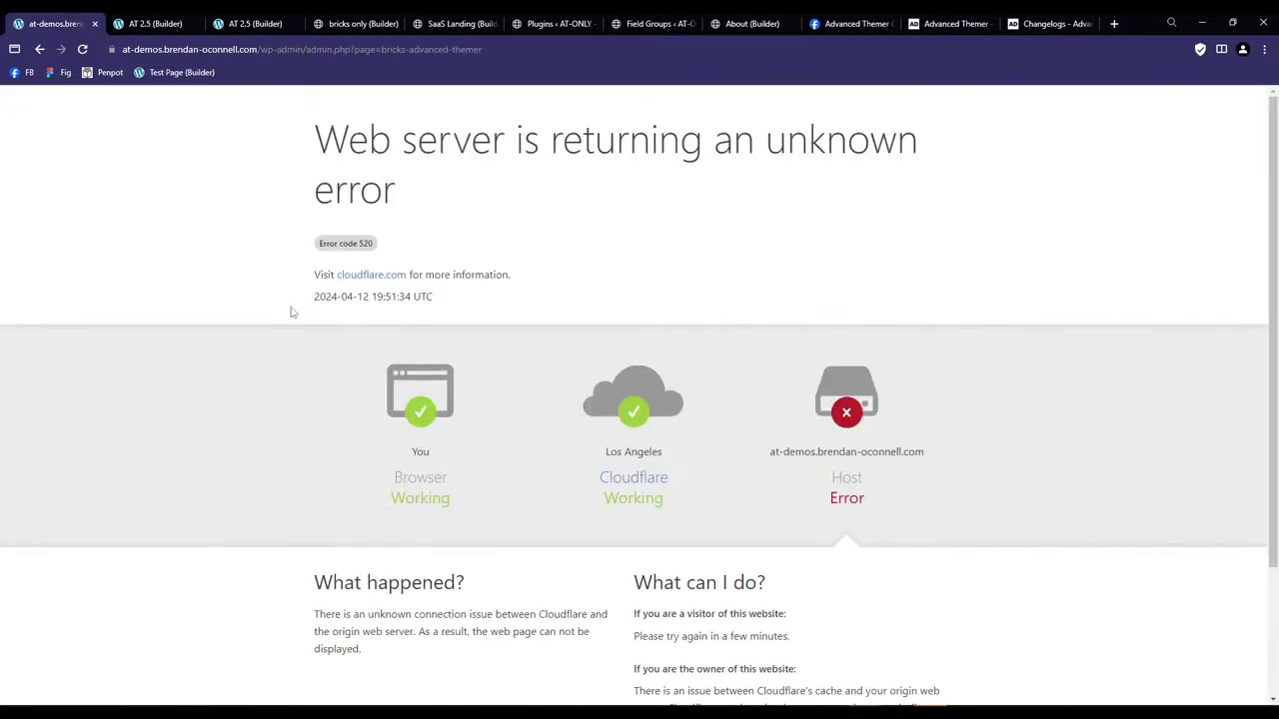
{"action": "left_click", "coordinate": [82, 48]}
{"action": "left_click", "coordinate": [689, 153]}
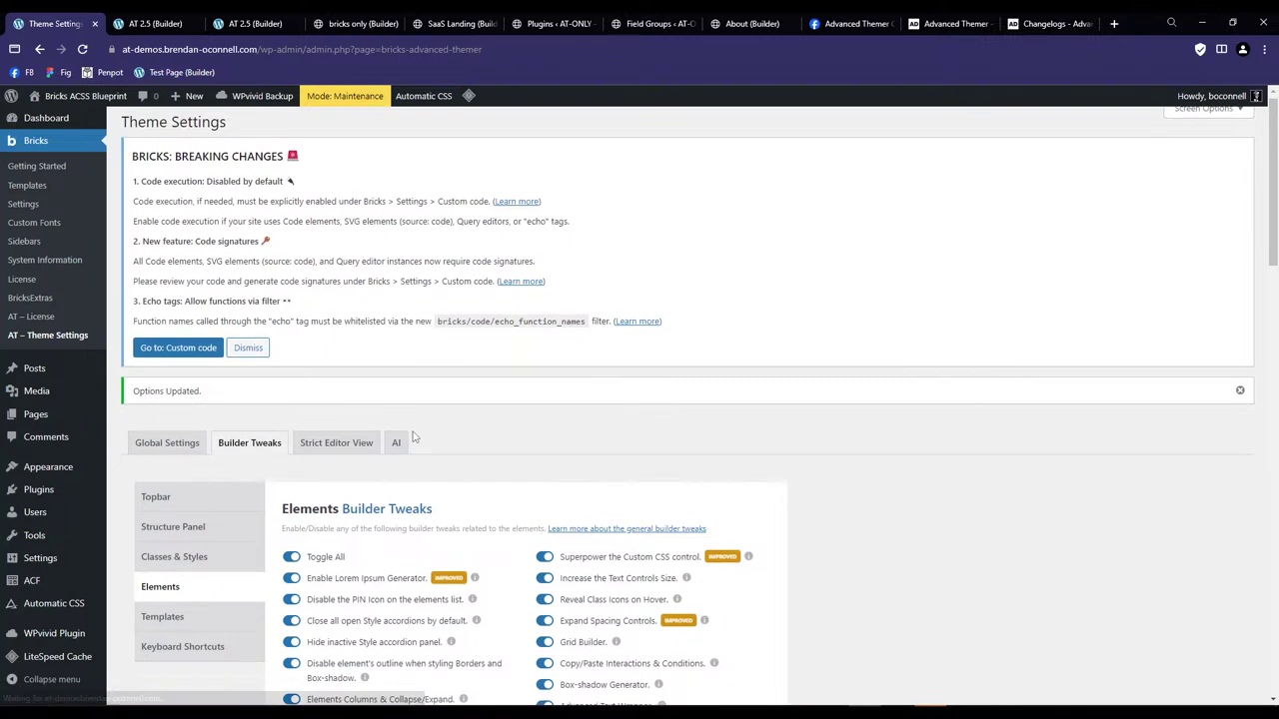
{"action": "scroll", "coordinate": [414, 437], "scroll_direction": "down", "scroll_amount": 5}
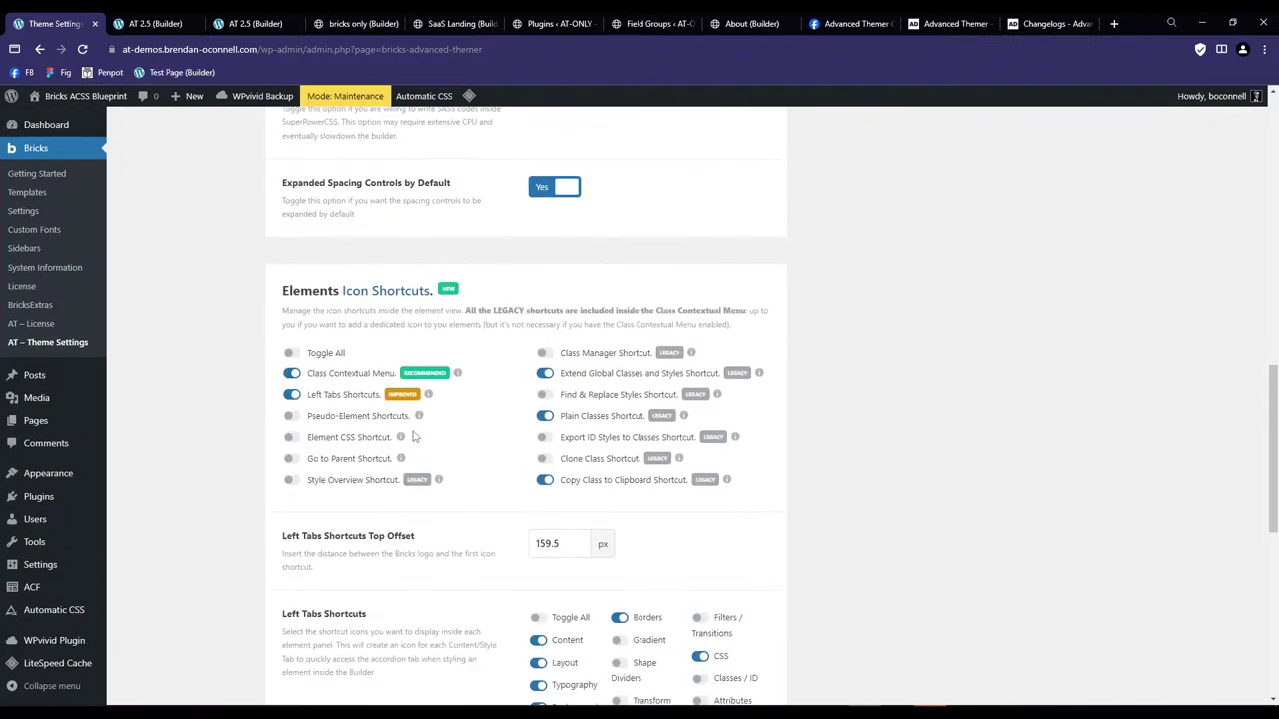
{"action": "scroll", "coordinate": [415, 437], "scroll_direction": "down", "scroll_amount": 2}
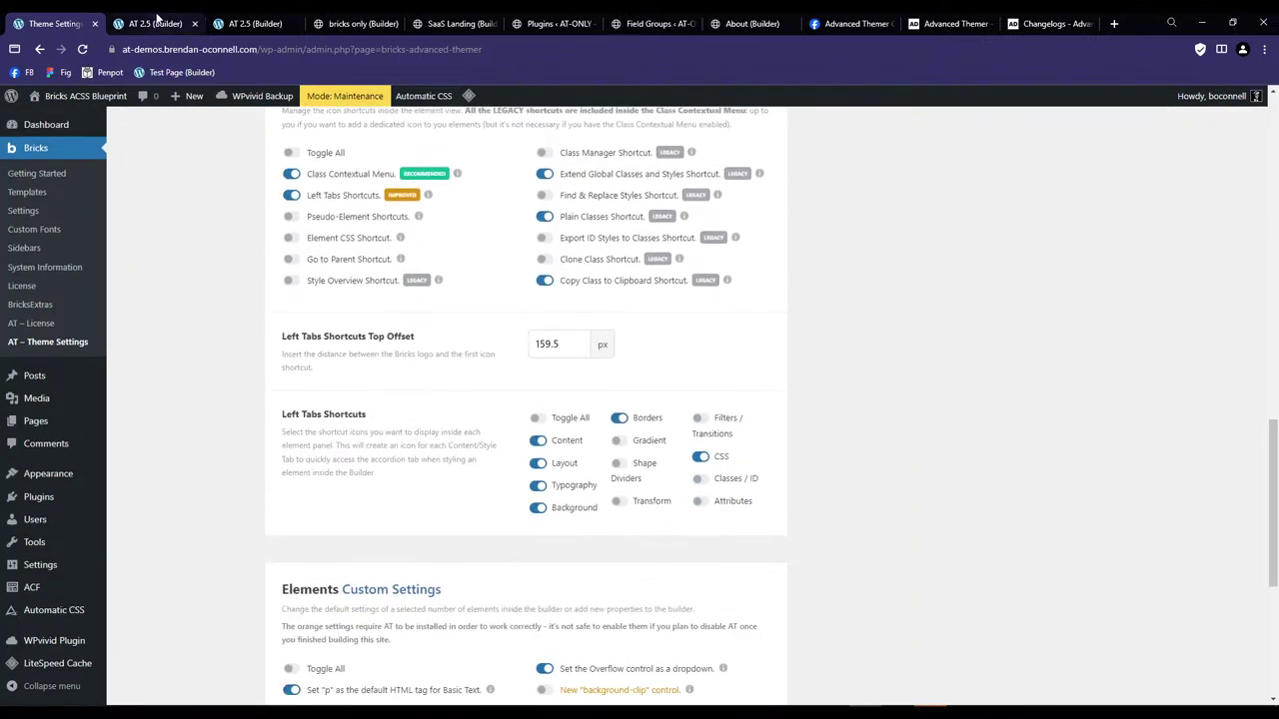
Switch to the AT 2.5 builder page and review the commands in the Advanced Themer main menu.
{"action": "left_click", "coordinate": [155, 23]}
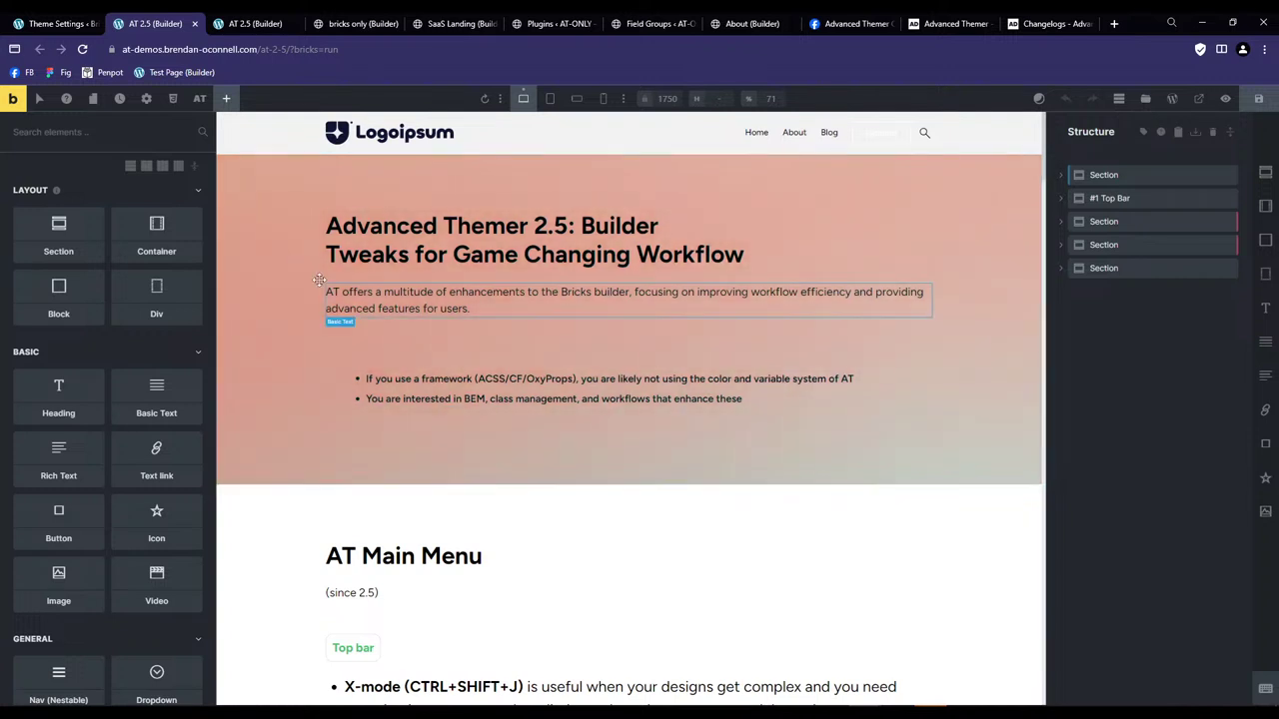
{"action": "left_click", "coordinate": [201, 98]}
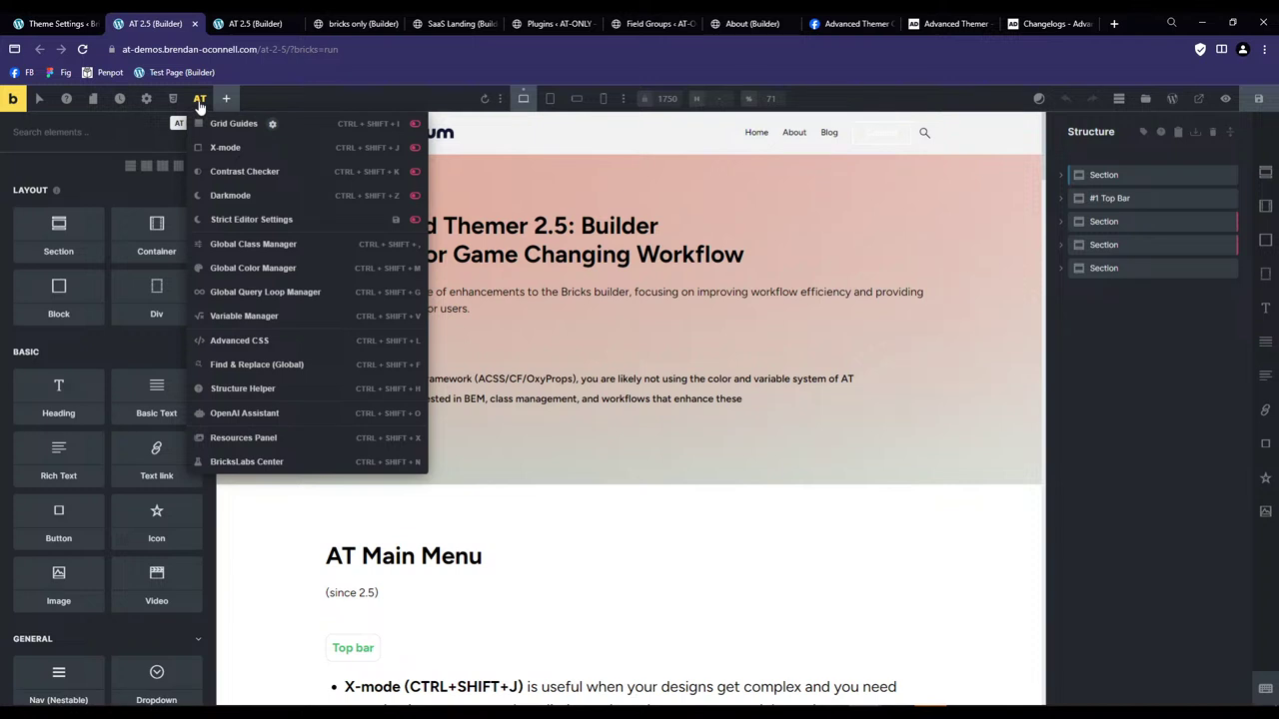
{"action": "left_click", "coordinate": [201, 100]}
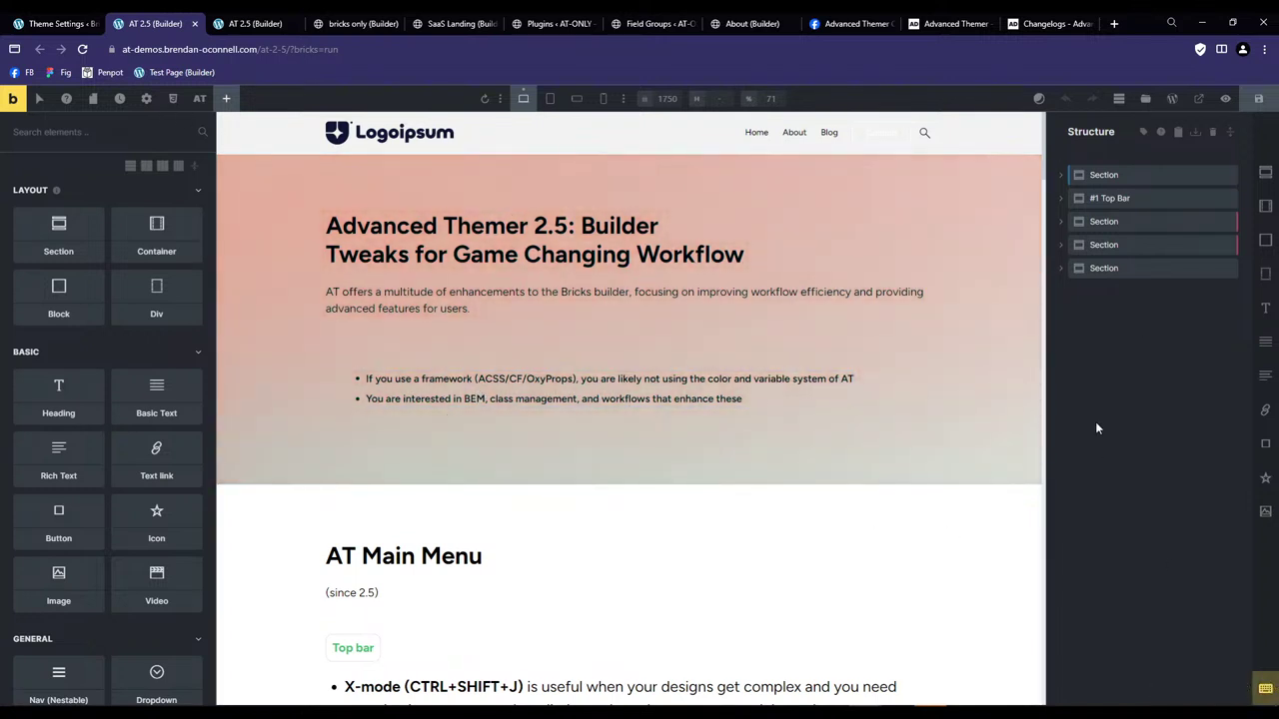
Add a new section with an empty container at the end of the page structure and select the section.
{"action": "key", "text": "ctrl+v"}
{"action": "left_click", "coordinate": [1115, 315]}
{"action": "left_click", "coordinate": [1109, 291]}
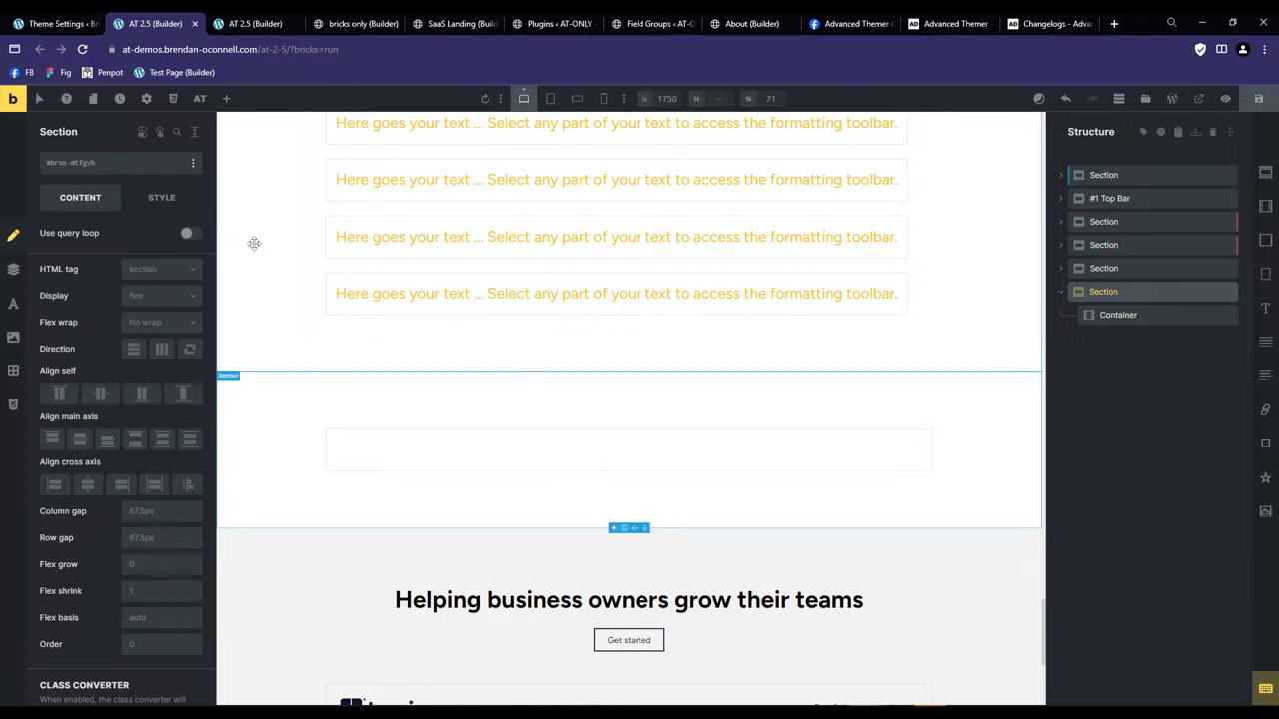
Examine the Default Theme's Section and Container element settings in the theme styles, including width, gap, margin and padding.
{"action": "left_click", "coordinate": [145, 97]}
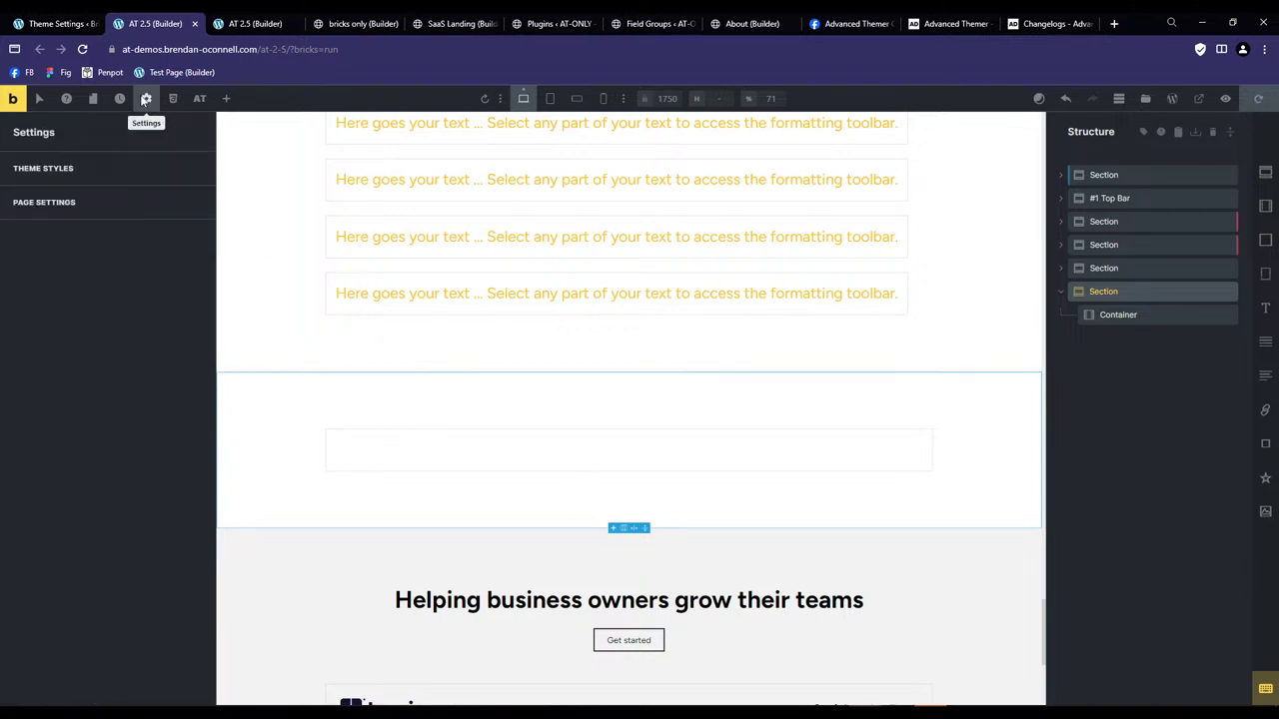
{"action": "left_click", "coordinate": [73, 170]}
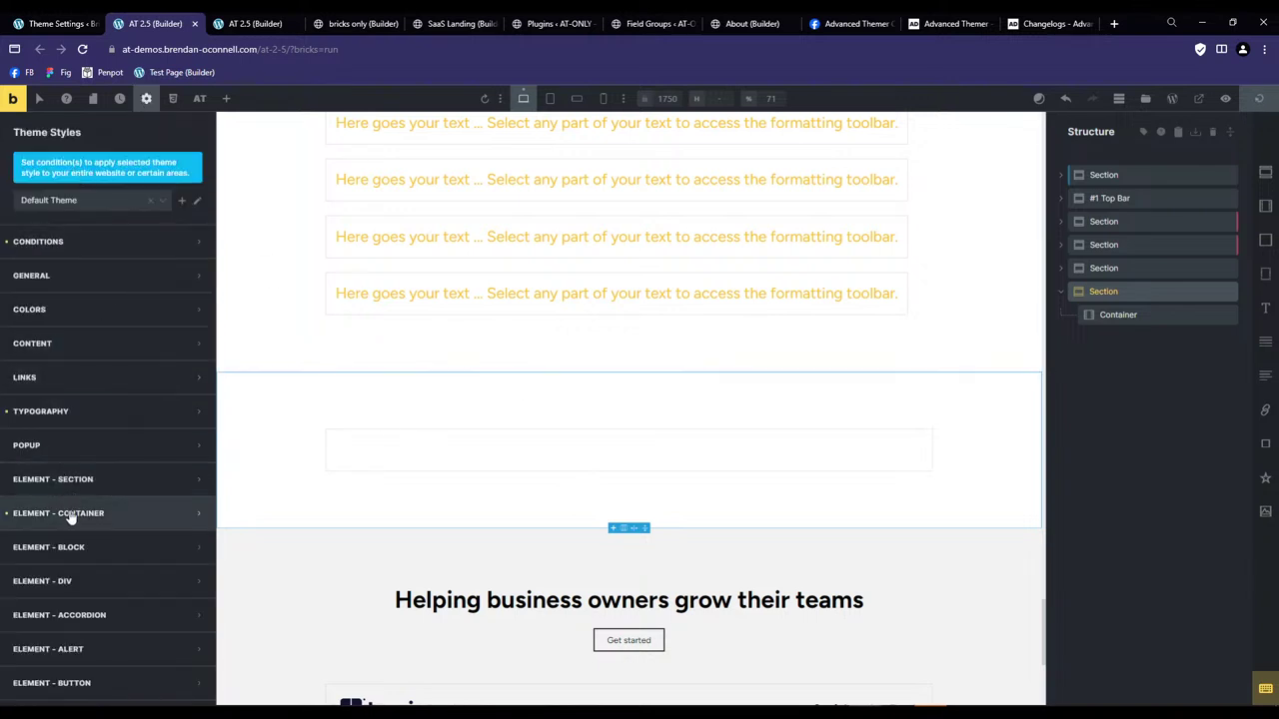
{"action": "left_click", "coordinate": [72, 481]}
{"action": "scroll", "coordinate": [83, 506], "scroll_direction": "down", "scroll_amount": 4}
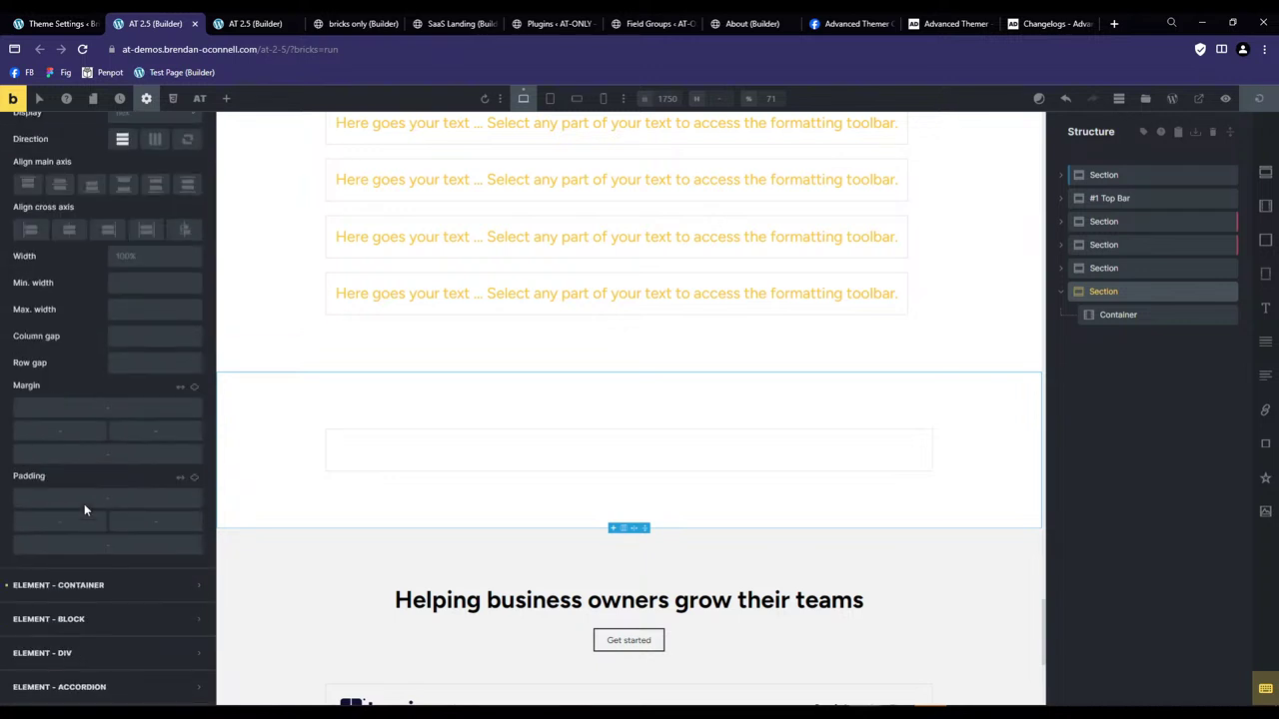
{"action": "scroll", "coordinate": [63, 339], "scroll_direction": "up", "scroll_amount": 4}
{"action": "left_click", "coordinate": [86, 480]}
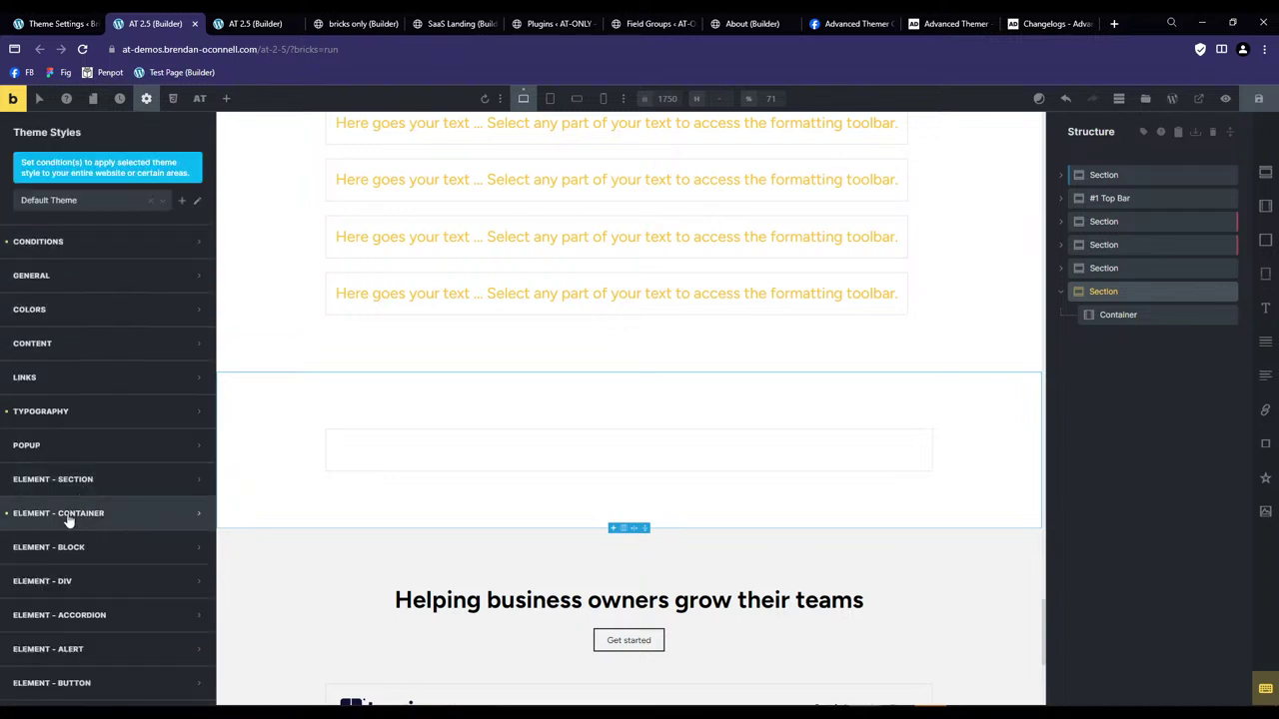
{"action": "left_click", "coordinate": [78, 513]}
{"action": "scroll", "coordinate": [114, 499], "scroll_direction": "down", "scroll_amount": 3}
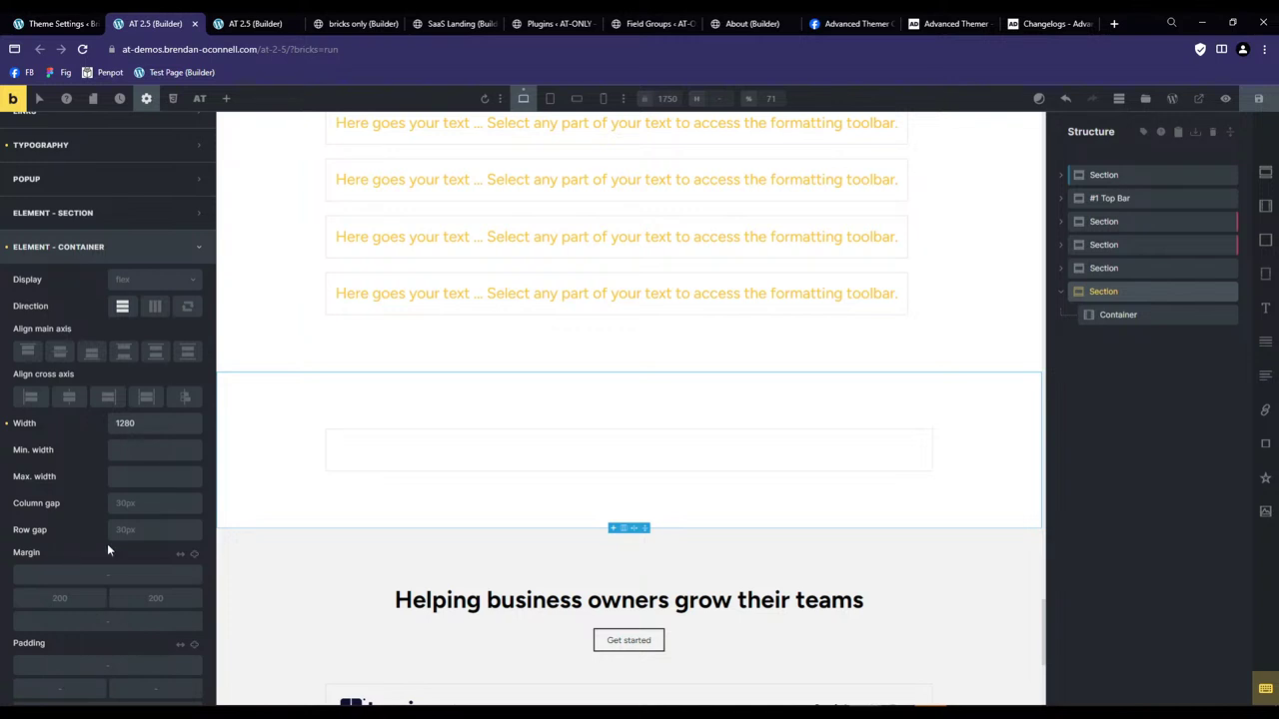
{"action": "scroll", "coordinate": [120, 480], "scroll_direction": "down", "scroll_amount": 2}
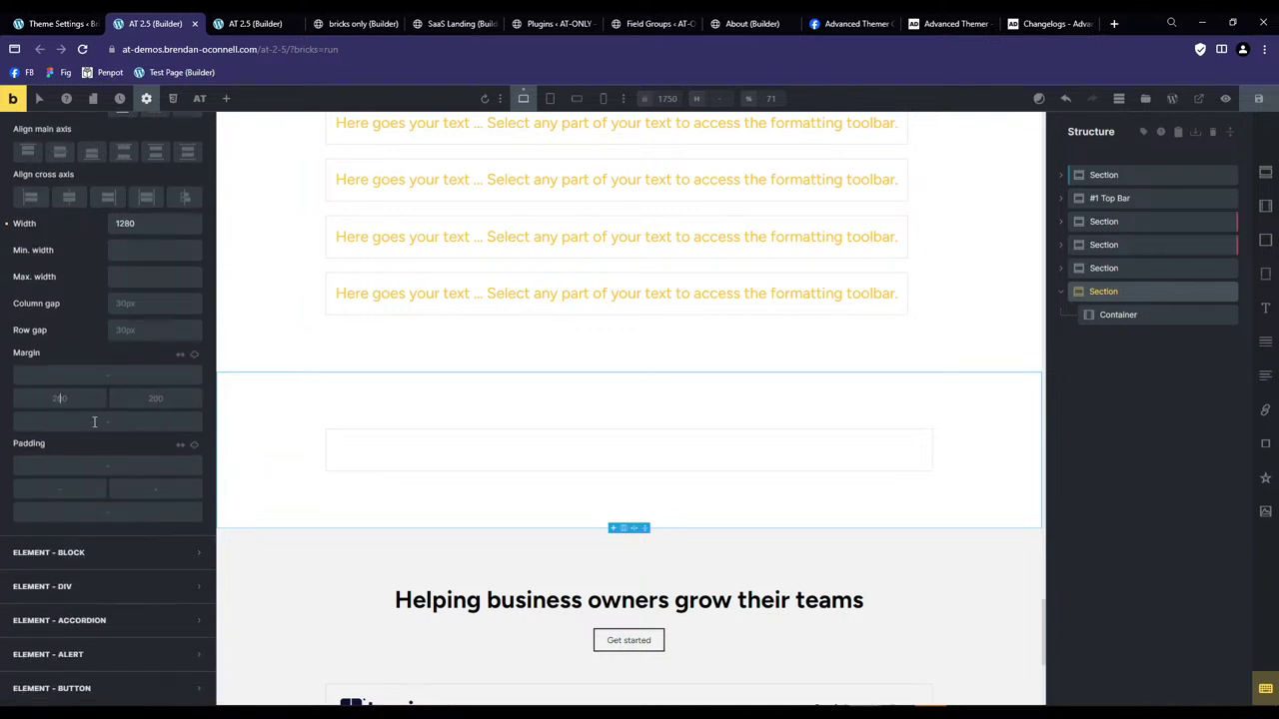
{"action": "scroll", "coordinate": [94, 423], "scroll_direction": "up", "scroll_amount": 5}
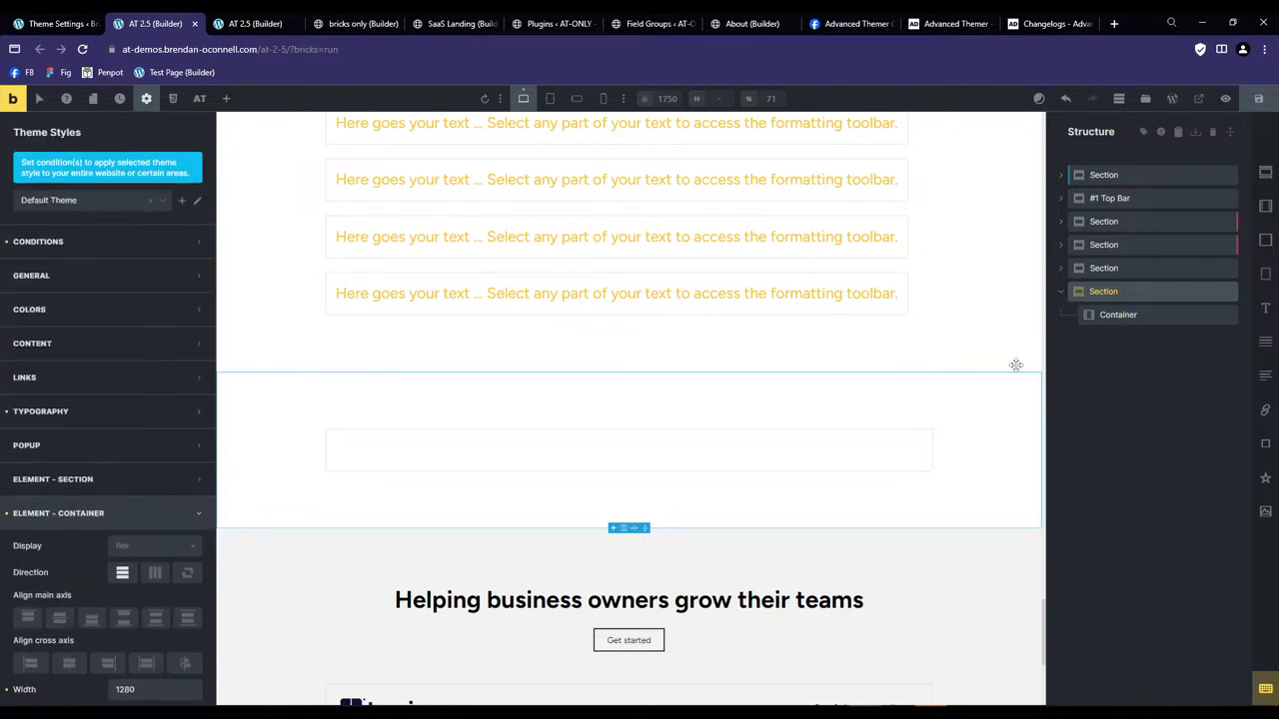
Add a heading below the container in the new section and set its text to "where(brxe-section)".
{"action": "left_click", "coordinate": [1260, 313]}
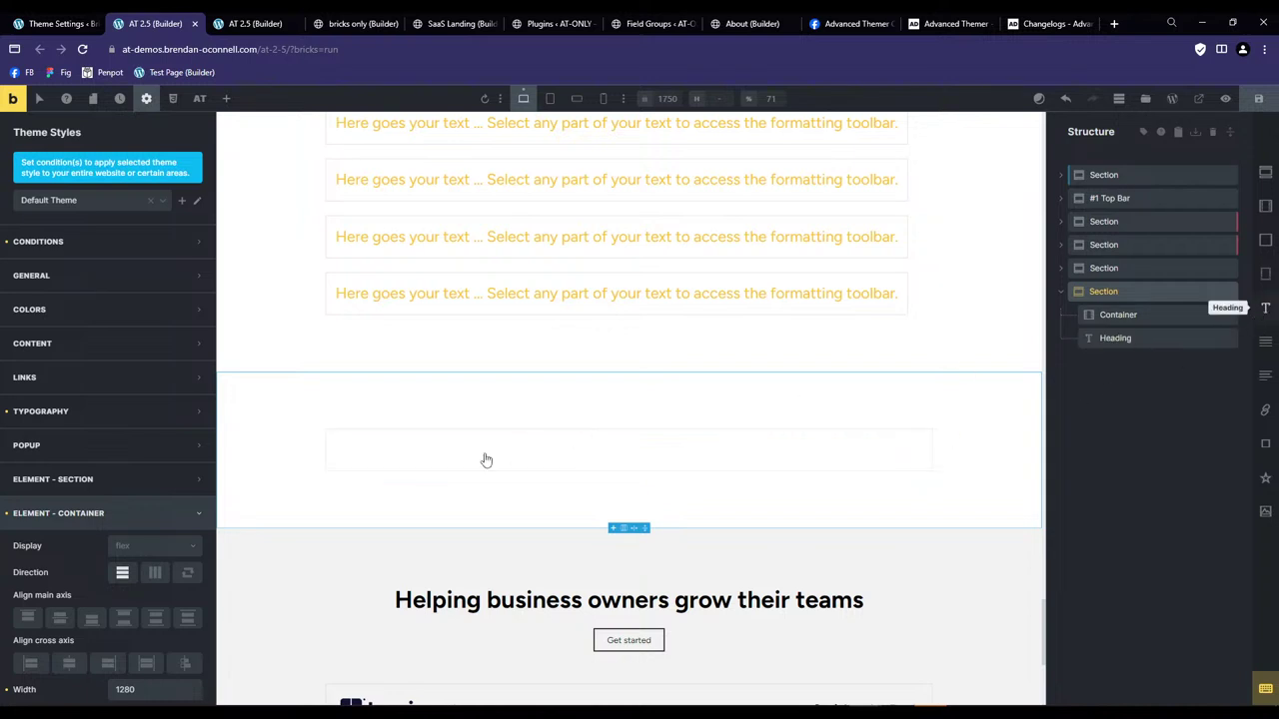
{"action": "left_click", "coordinate": [371, 447]}
{"action": "left_click", "coordinate": [616, 511]}
{"action": "triple_click", "coordinate": [617, 510]}
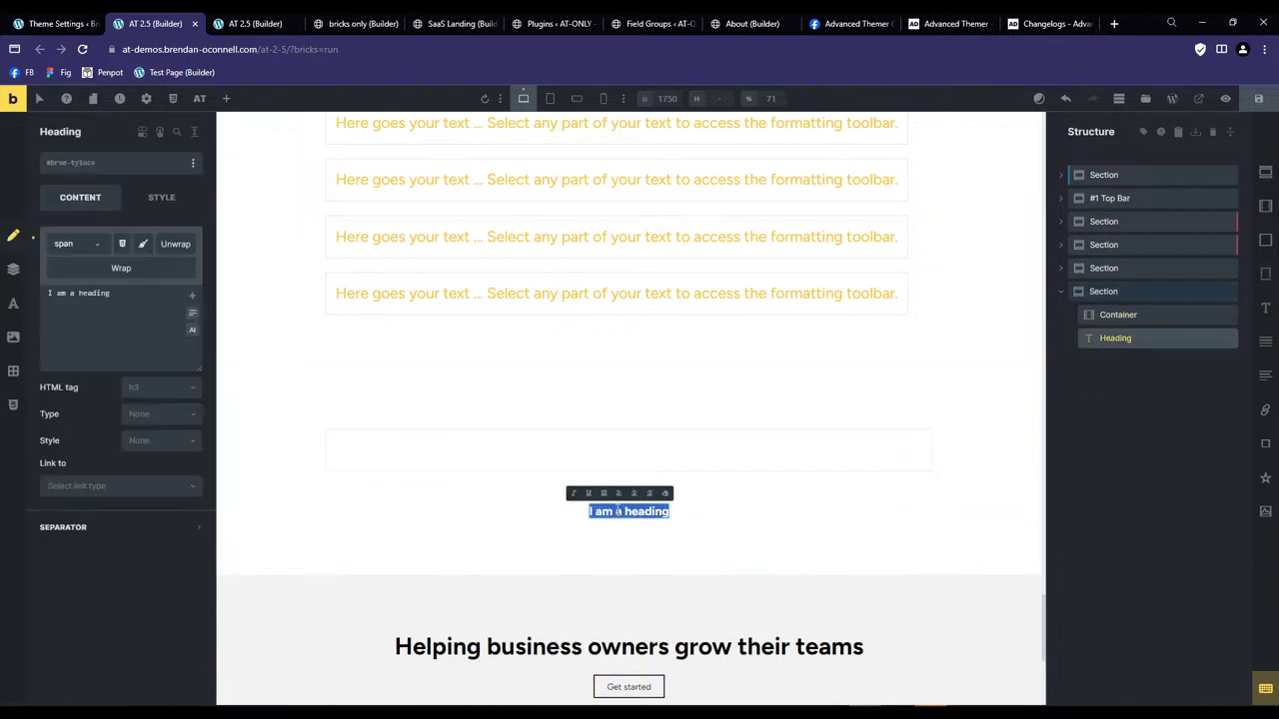
{"action": "key", "text": "BackSpace"}
{"action": "type", "text": "where"}
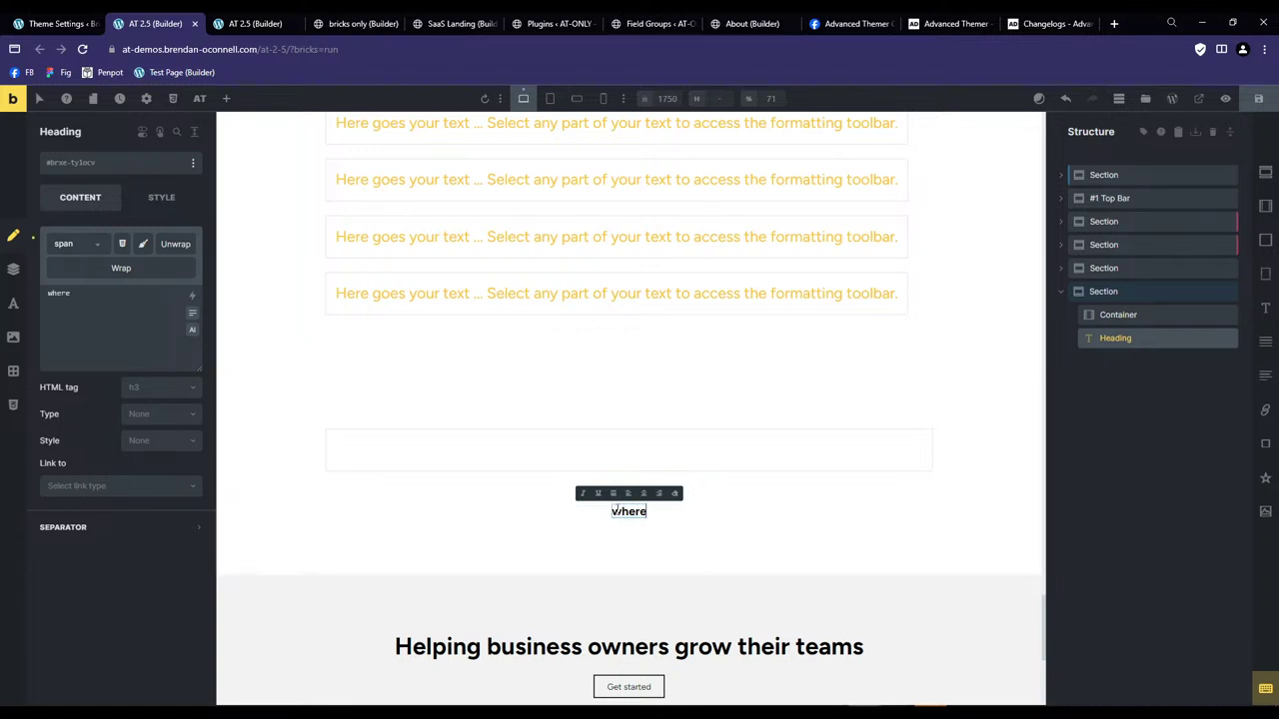
{"action": "type", "text": "()"}
{"action": "type", "text": "brx"}
{"action": "type", "text": "e-sefc"}
{"action": "type", "text": "tion"}
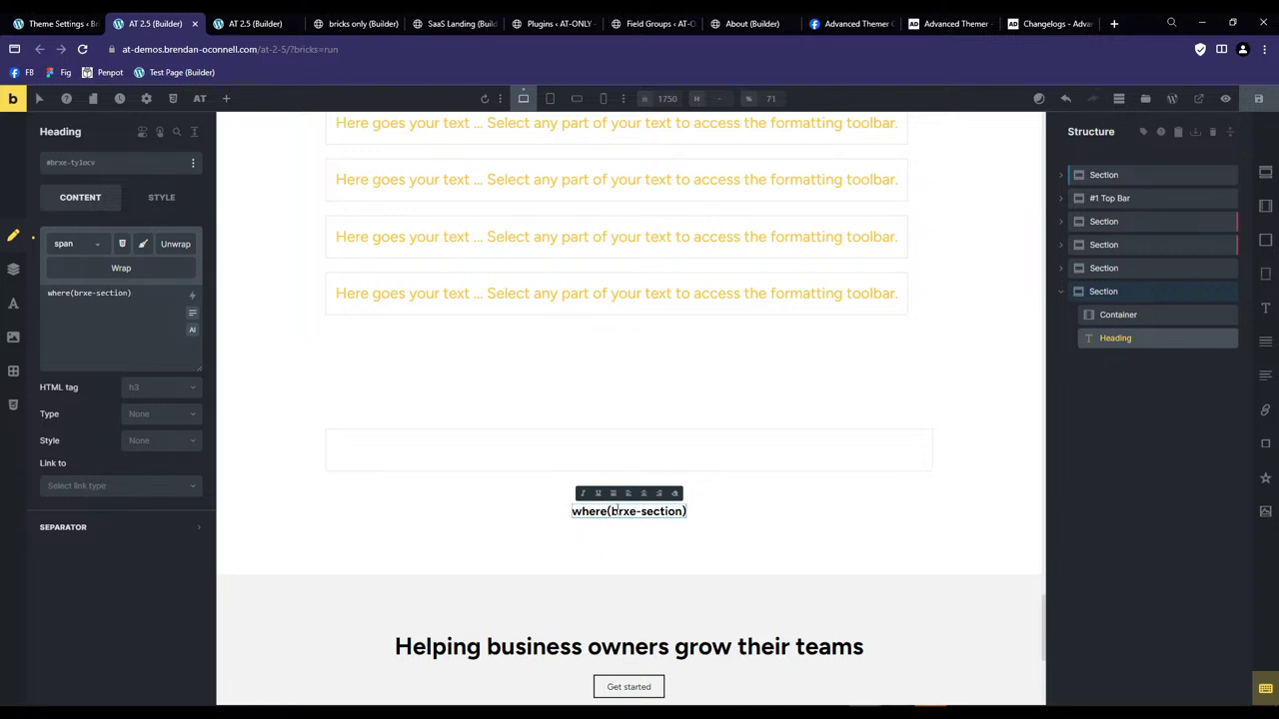
Clear the new heading's text, deselect the heading and save the page.
{"action": "left_click", "coordinate": [705, 505]}
{"action": "triple_click", "coordinate": [667, 511]}
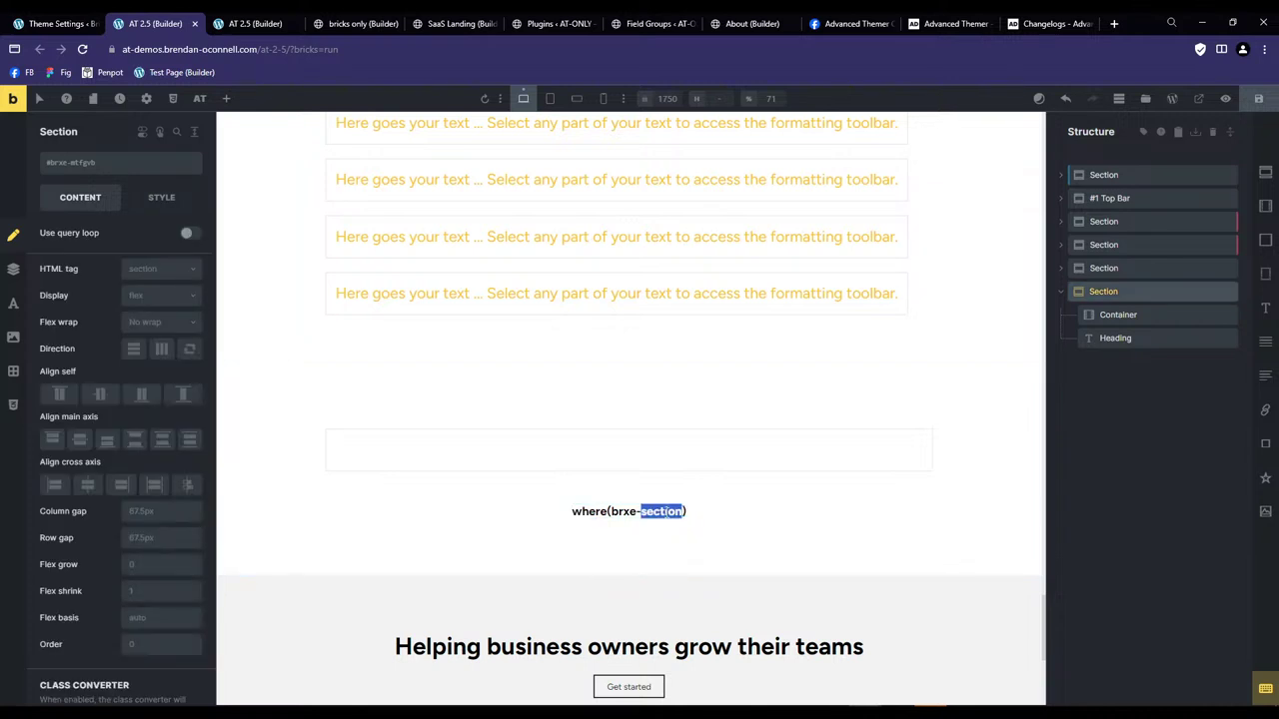
{"action": "key", "text": "BackSpace"}
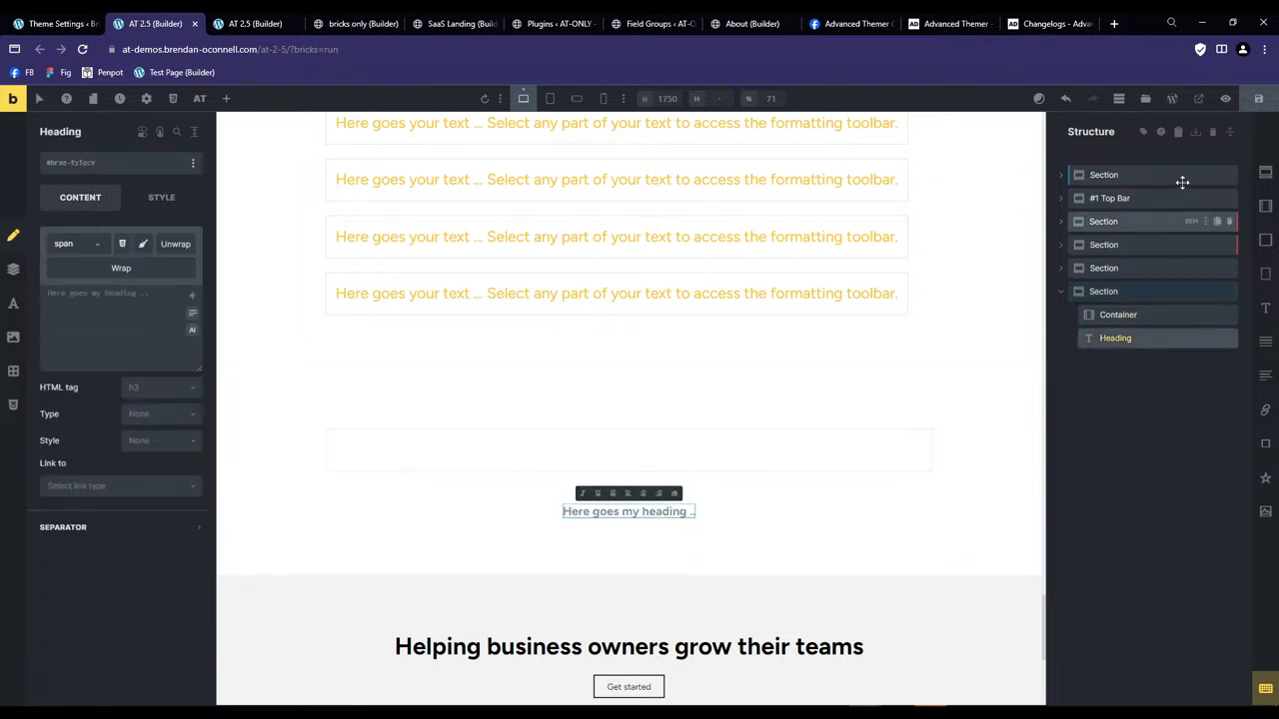
{"action": "left_click", "coordinate": [1159, 477]}
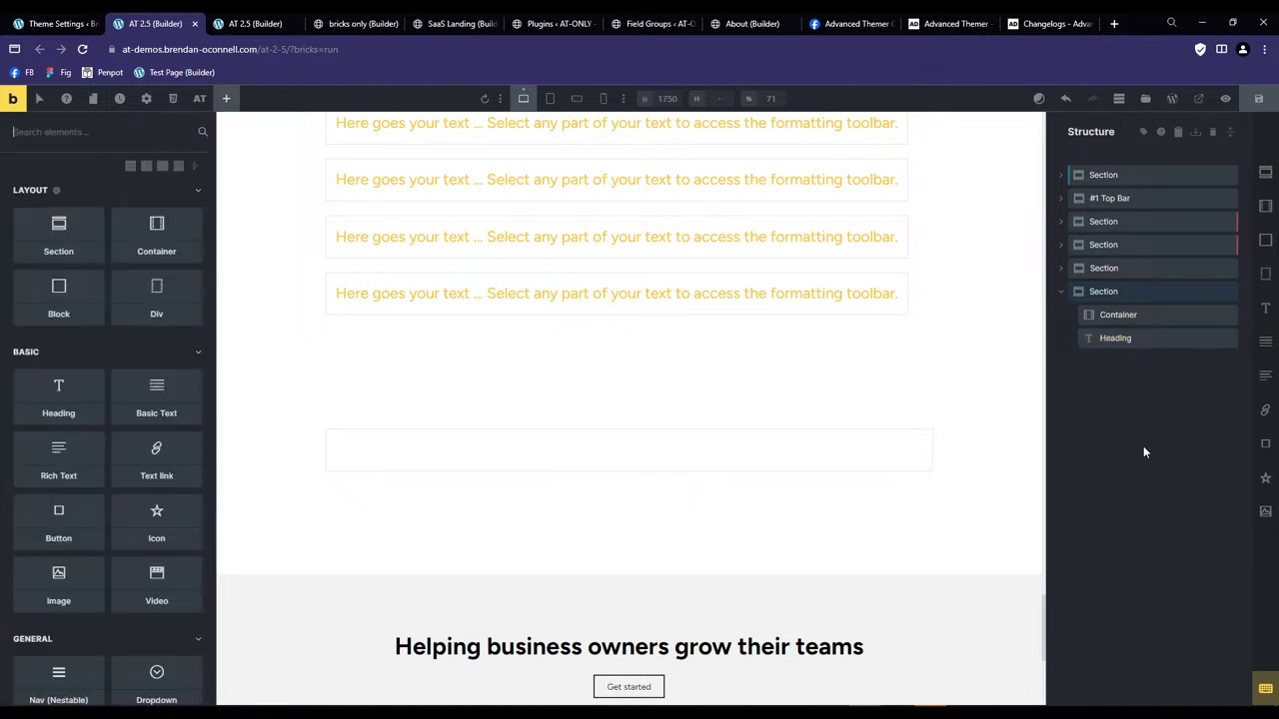
{"action": "key", "text": "ctrl+s"}
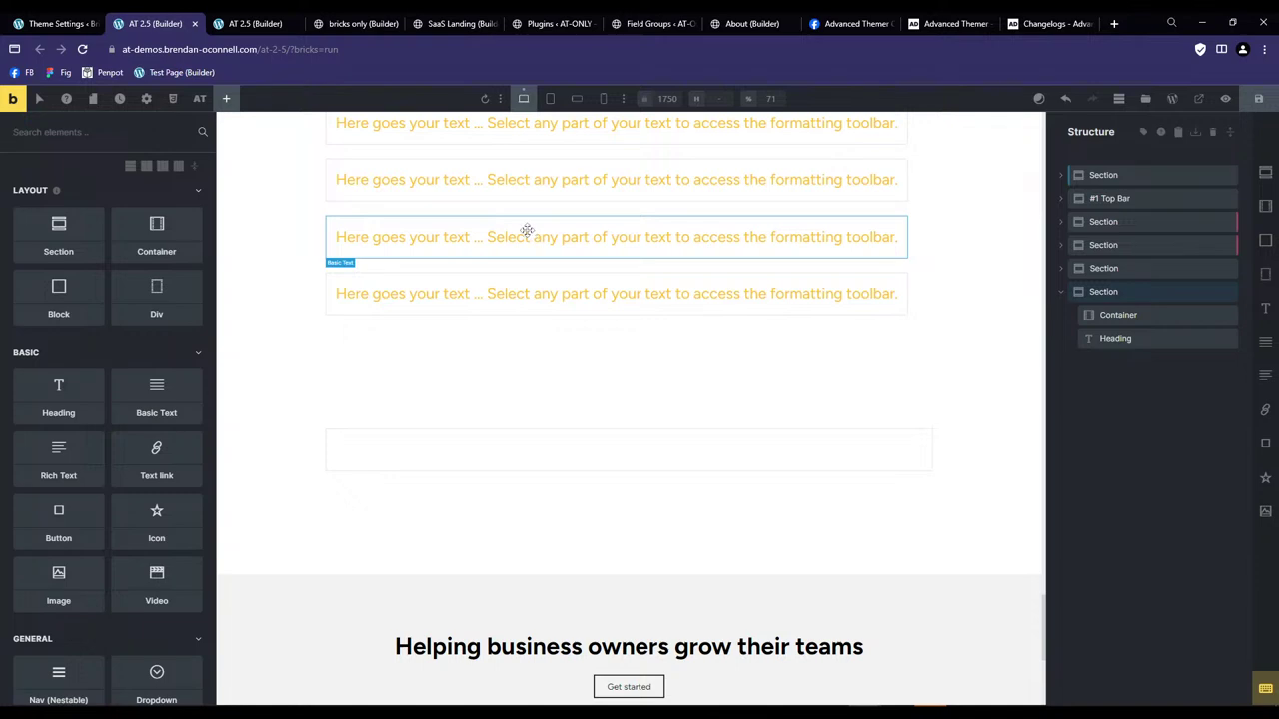
Review the Elements Icon Shortcuts and Custom Settings in the theme settings, and read the Left Tabs Shortcuts option's description.
{"action": "left_click", "coordinate": [52, 18]}
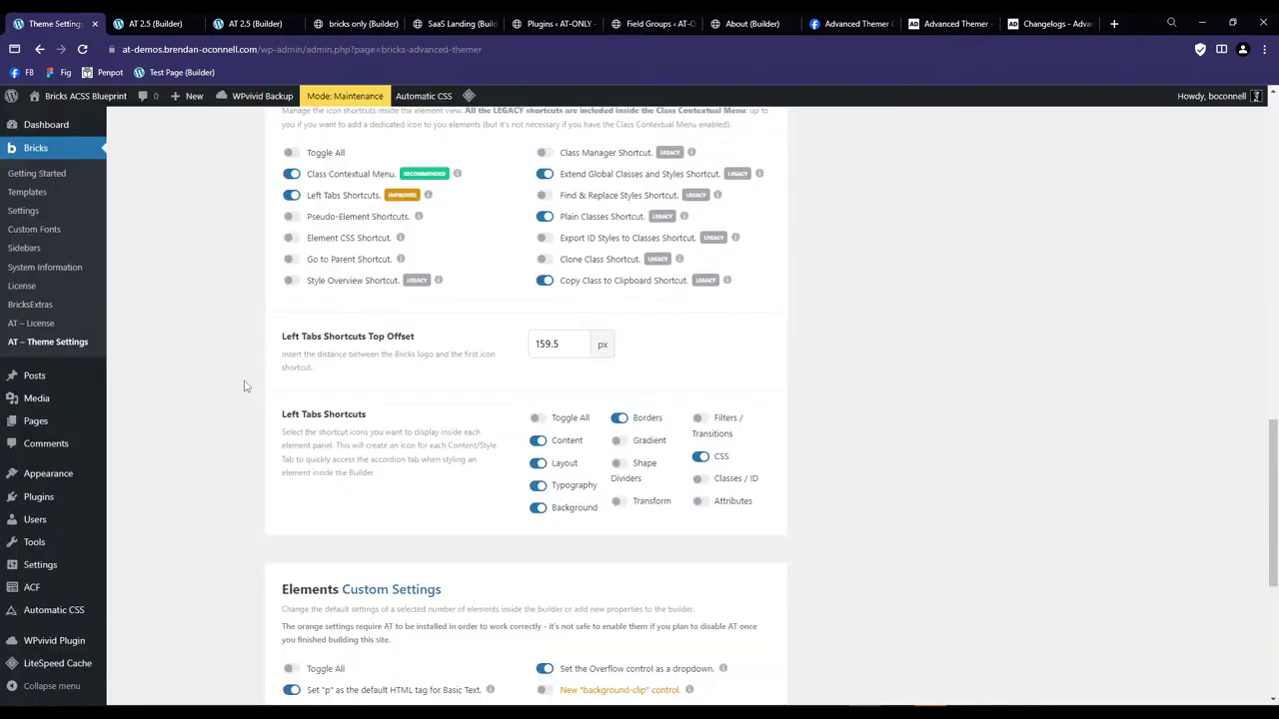
{"action": "scroll", "coordinate": [232, 382], "scroll_direction": "up", "scroll_amount": 3}
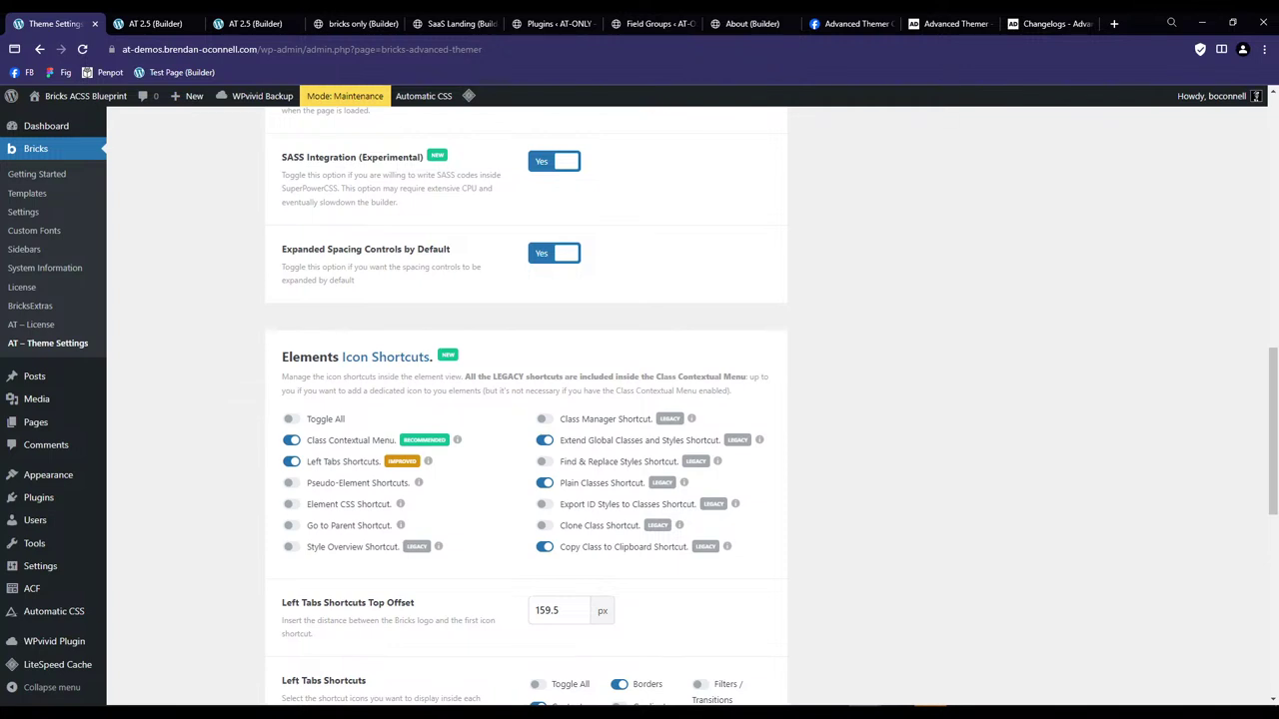
{"action": "scroll", "coordinate": [897, 370], "scroll_direction": "down", "scroll_amount": 2}
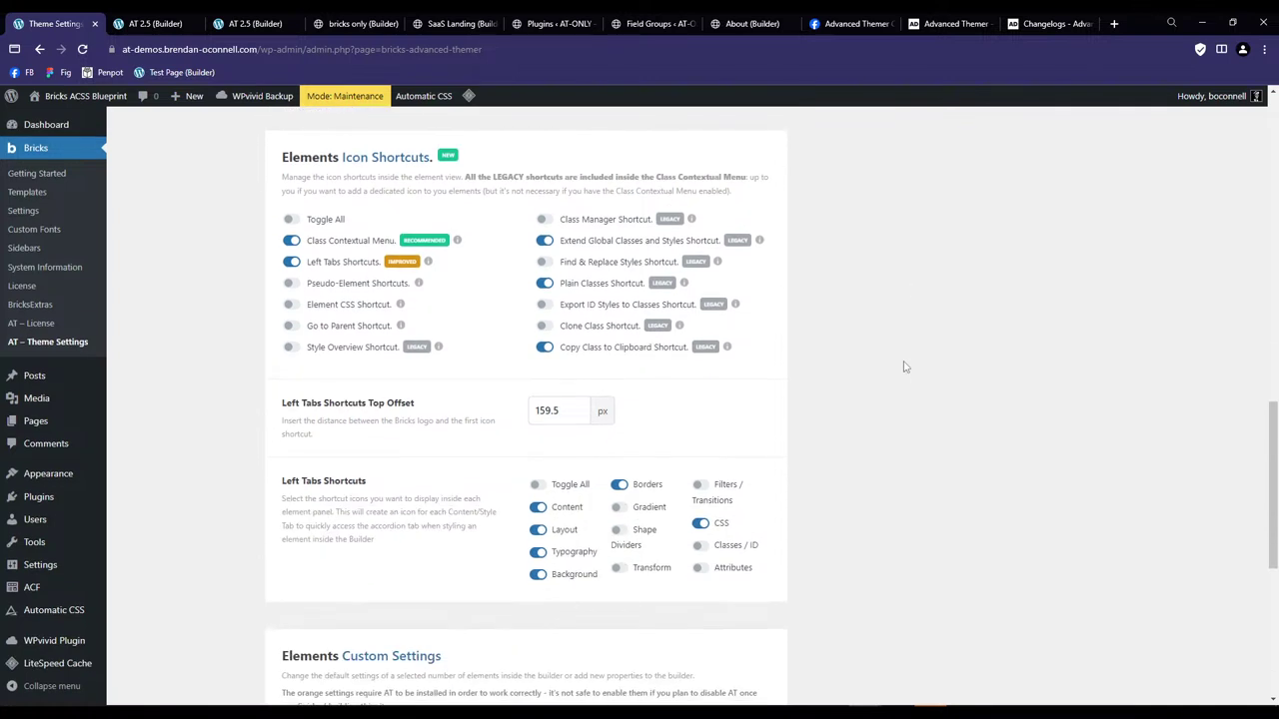
{"action": "scroll", "coordinate": [905, 365], "scroll_direction": "down", "scroll_amount": 3}
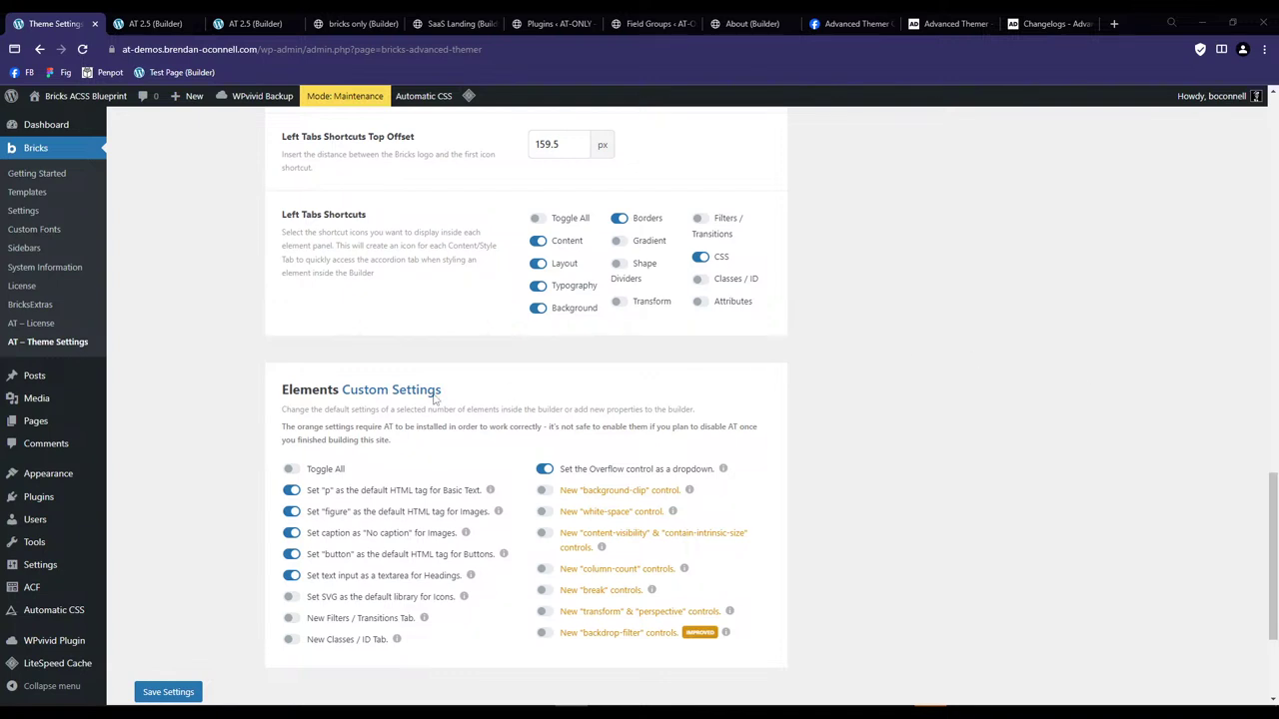
{"action": "left_click", "coordinate": [152, 23]}
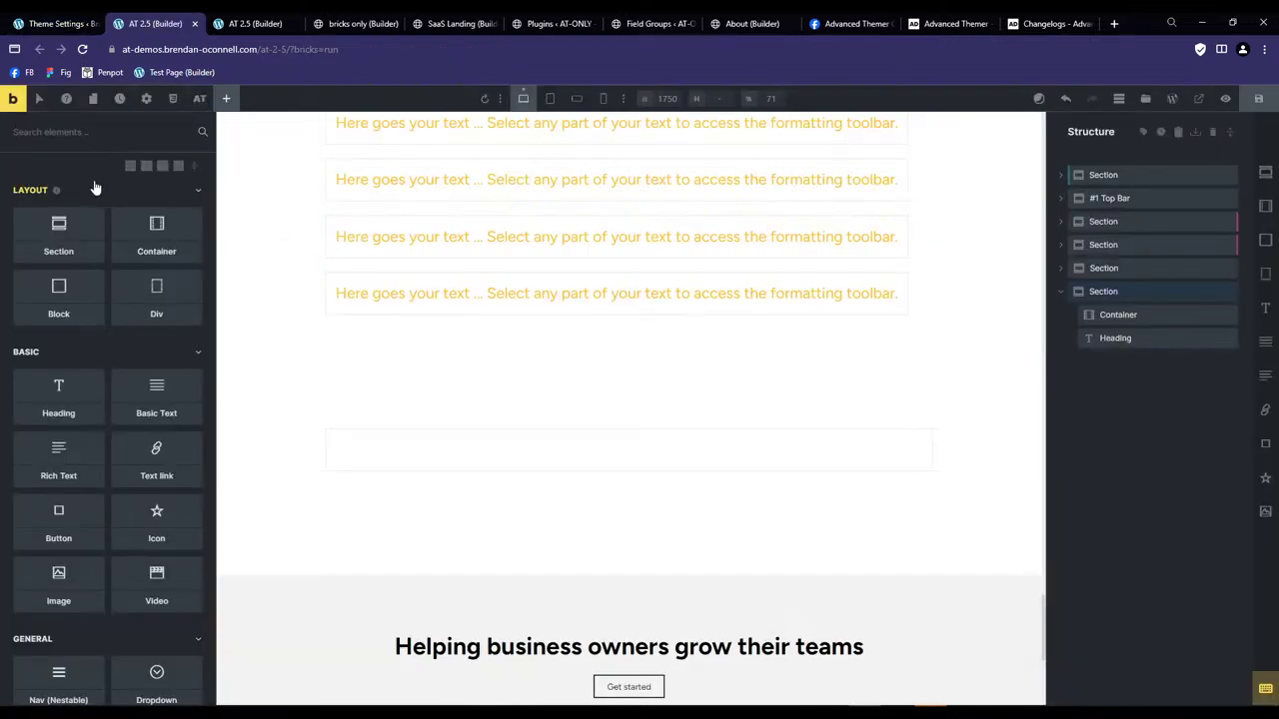
{"action": "left_click", "coordinate": [58, 23]}
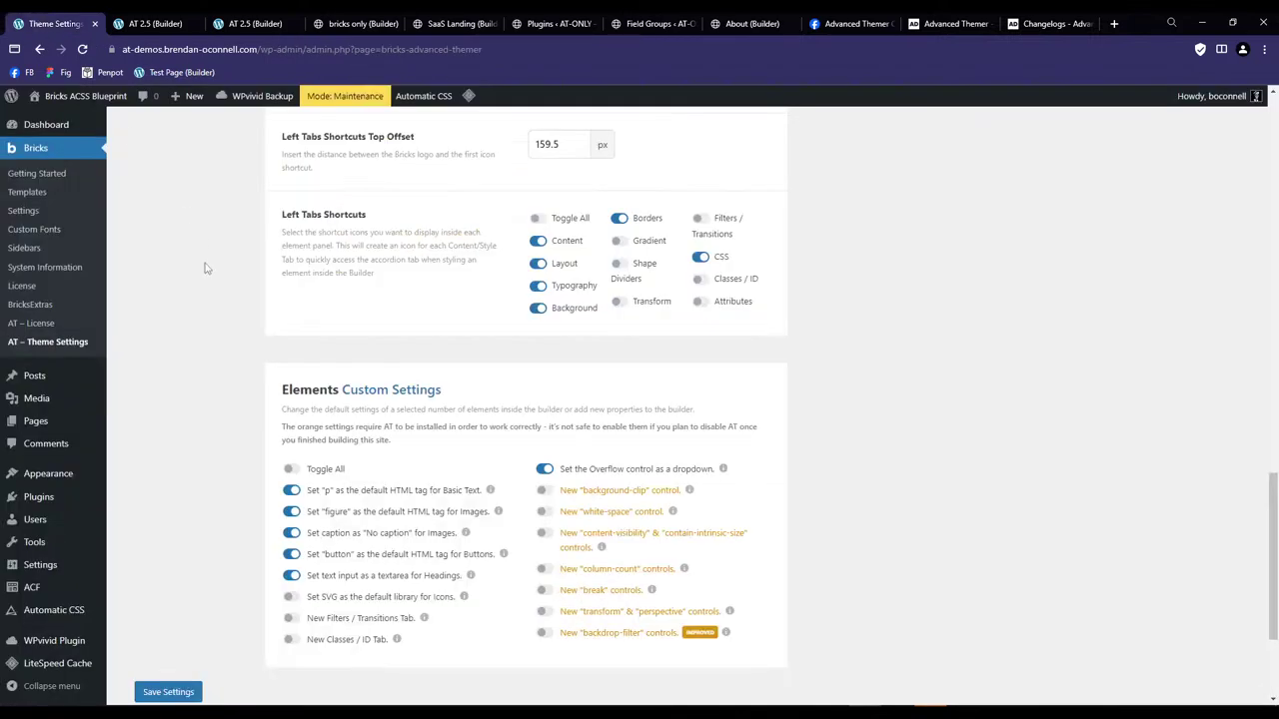
{"action": "left_click", "coordinate": [135, 21]}
{"action": "left_click", "coordinate": [60, 20]}
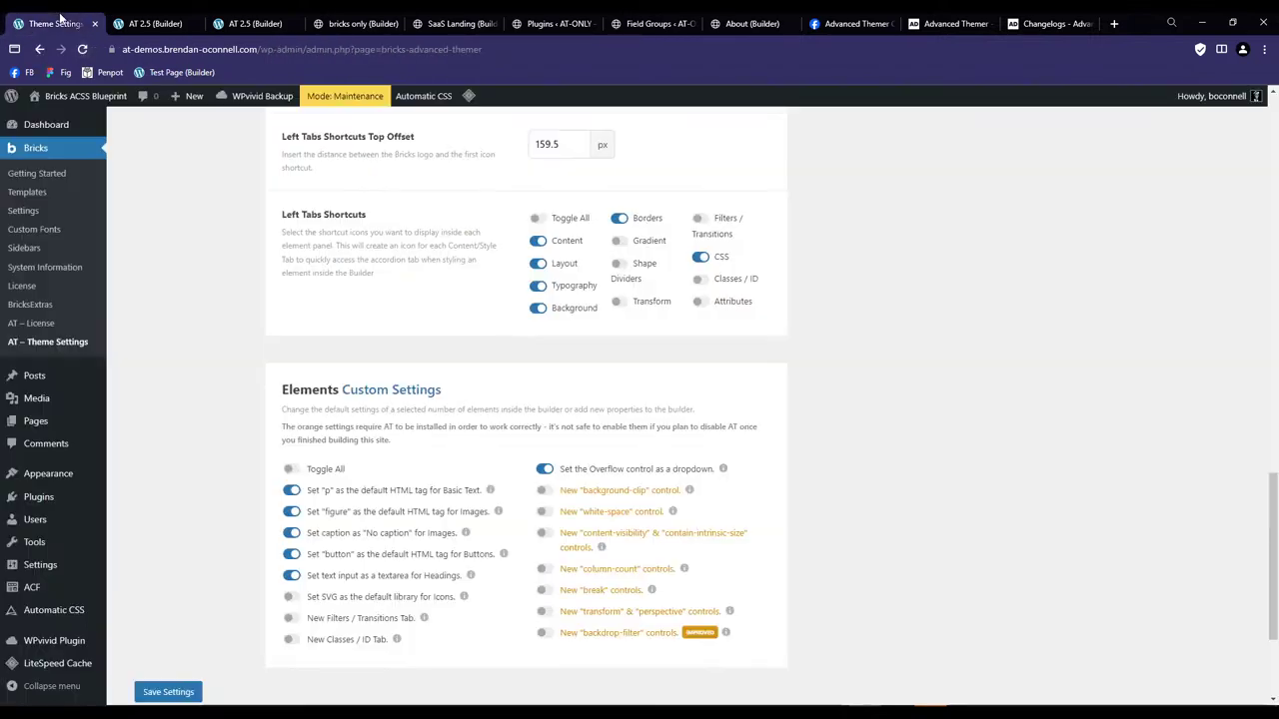
{"action": "scroll", "coordinate": [213, 352], "scroll_direction": "up", "scroll_amount": 4}
{"action": "left_click_drag", "start_coordinate": [424, 396], "coordinate": [302, 395]}
{"action": "left_click", "coordinate": [199, 364]}
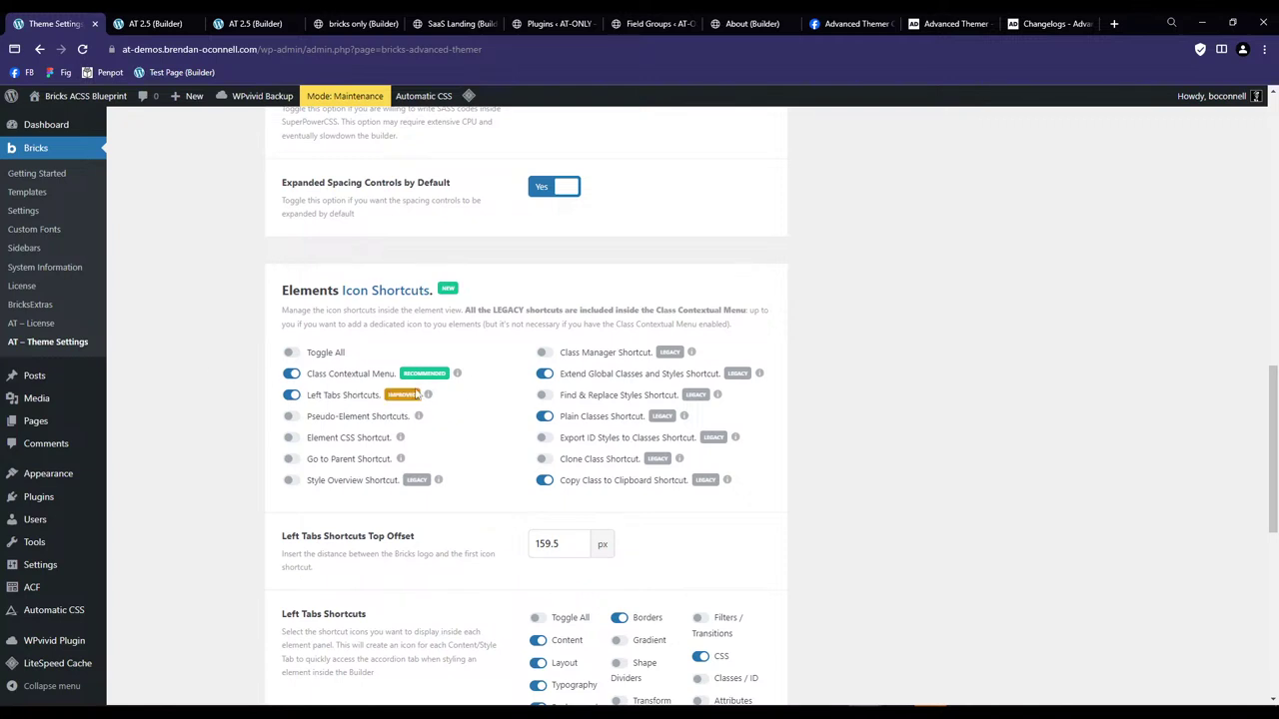
{"action": "mouse_move", "coordinate": [431, 397]}
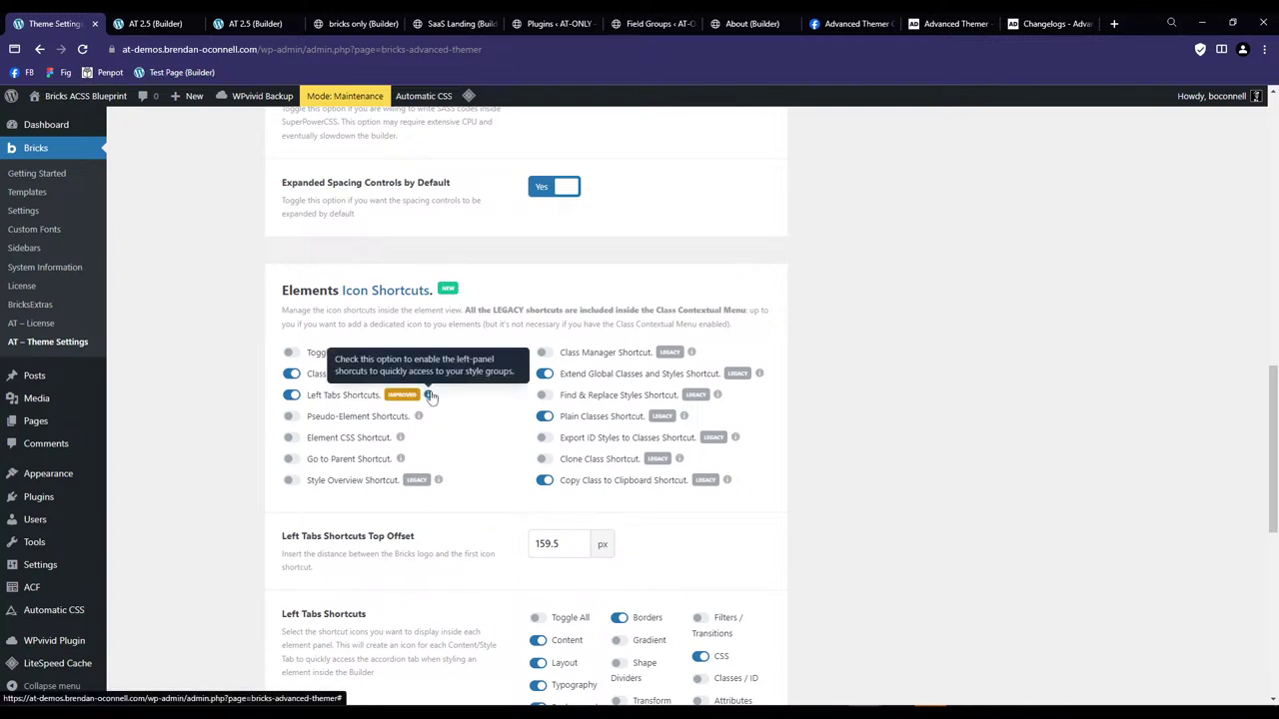
Save the theme settings and return to the AT 2.5 builder page.
{"action": "scroll", "coordinate": [240, 359], "scroll_direction": "down", "scroll_amount": 5}
{"action": "left_click", "coordinate": [183, 625]}
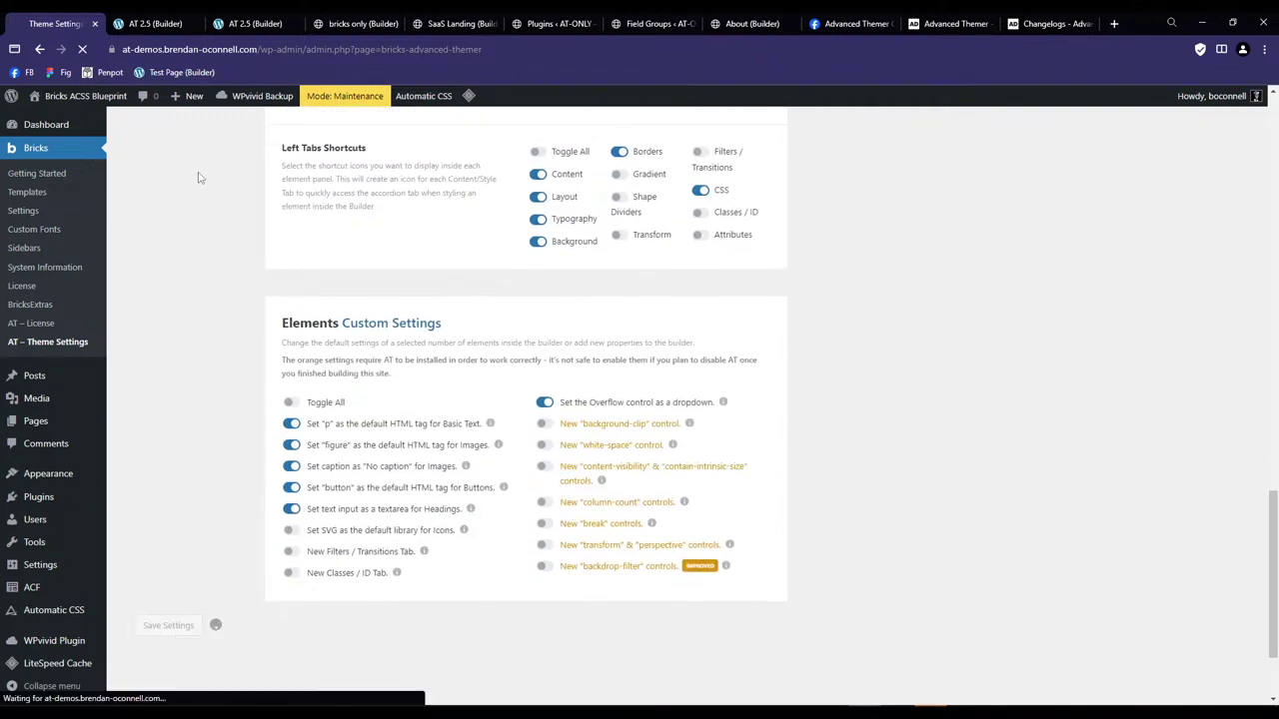
{"action": "left_click", "coordinate": [145, 22]}
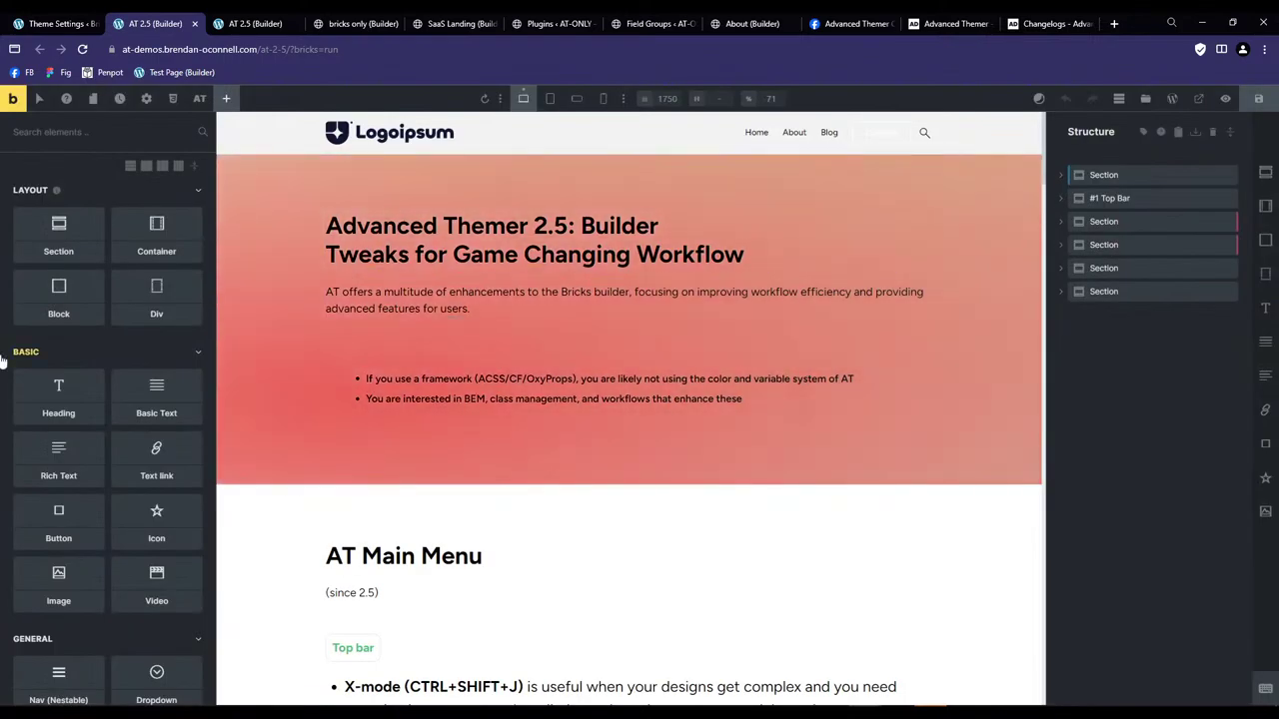
Look through the builder's elements list, then open the Structure Helper from the Advanced Themer commands and close it.
{"action": "scroll", "coordinate": [3, 363], "scroll_direction": "down", "scroll_amount": 10}
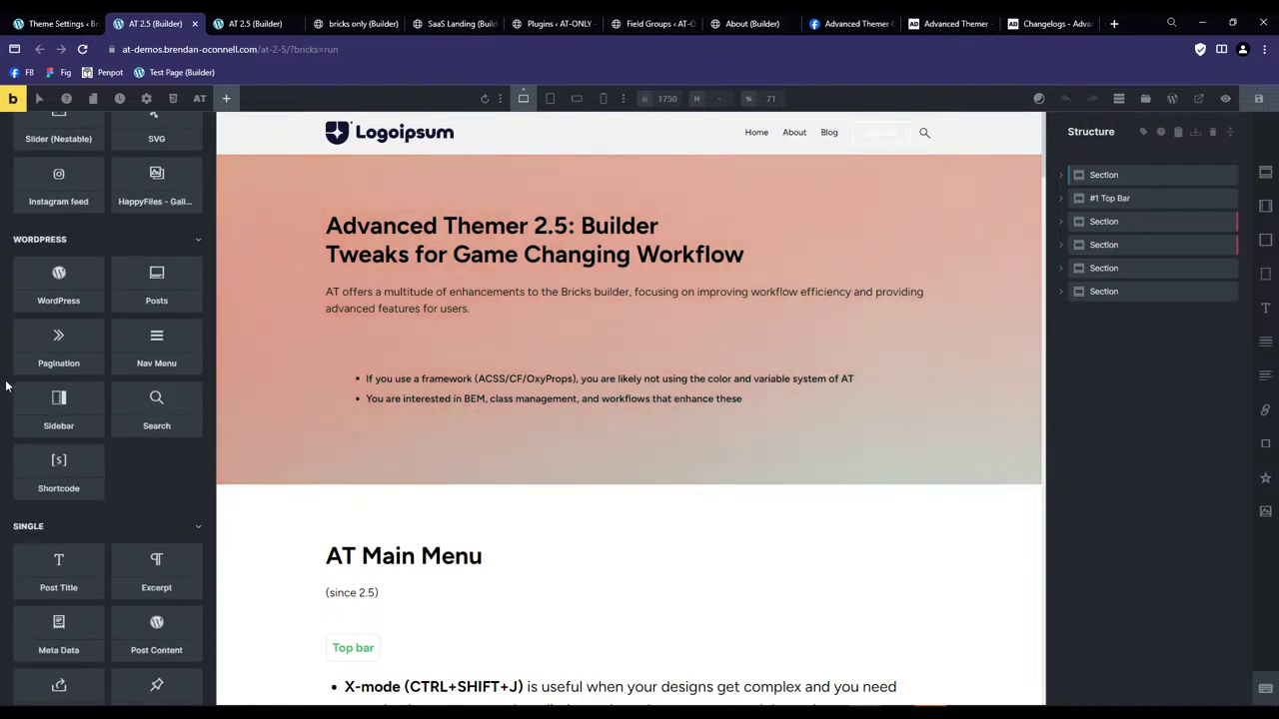
{"action": "scroll", "coordinate": [6, 385], "scroll_direction": "down", "scroll_amount": 5}
{"action": "scroll", "coordinate": [8, 387], "scroll_direction": "up", "scroll_amount": 10}
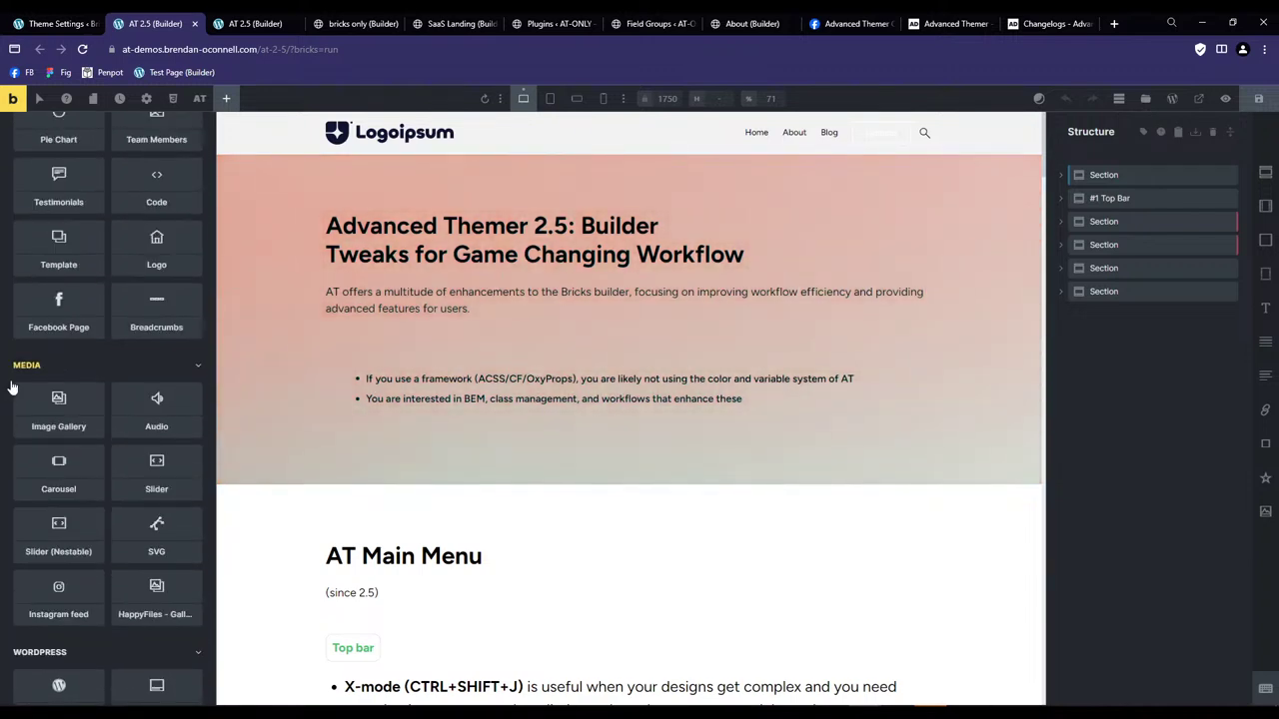
{"action": "scroll", "coordinate": [11, 387], "scroll_direction": "up", "scroll_amount": 5}
{"action": "left_click", "coordinate": [200, 98]}
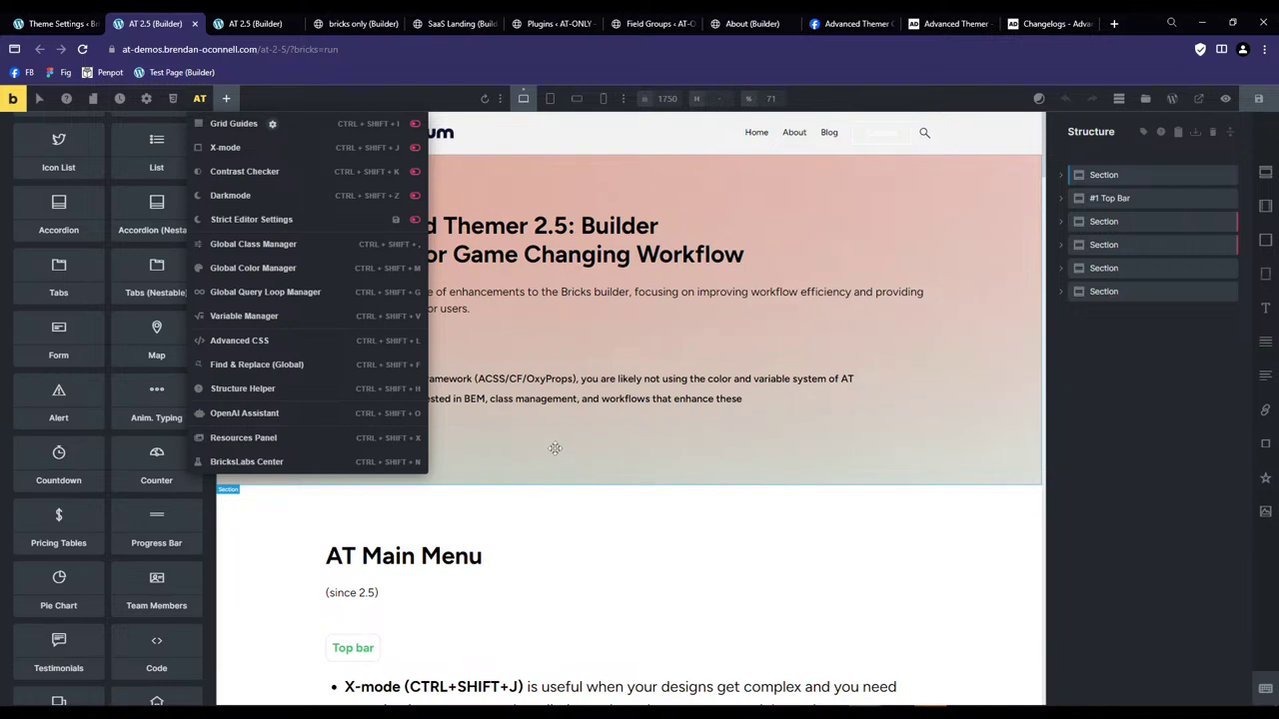
{"action": "left_click", "coordinate": [292, 390]}
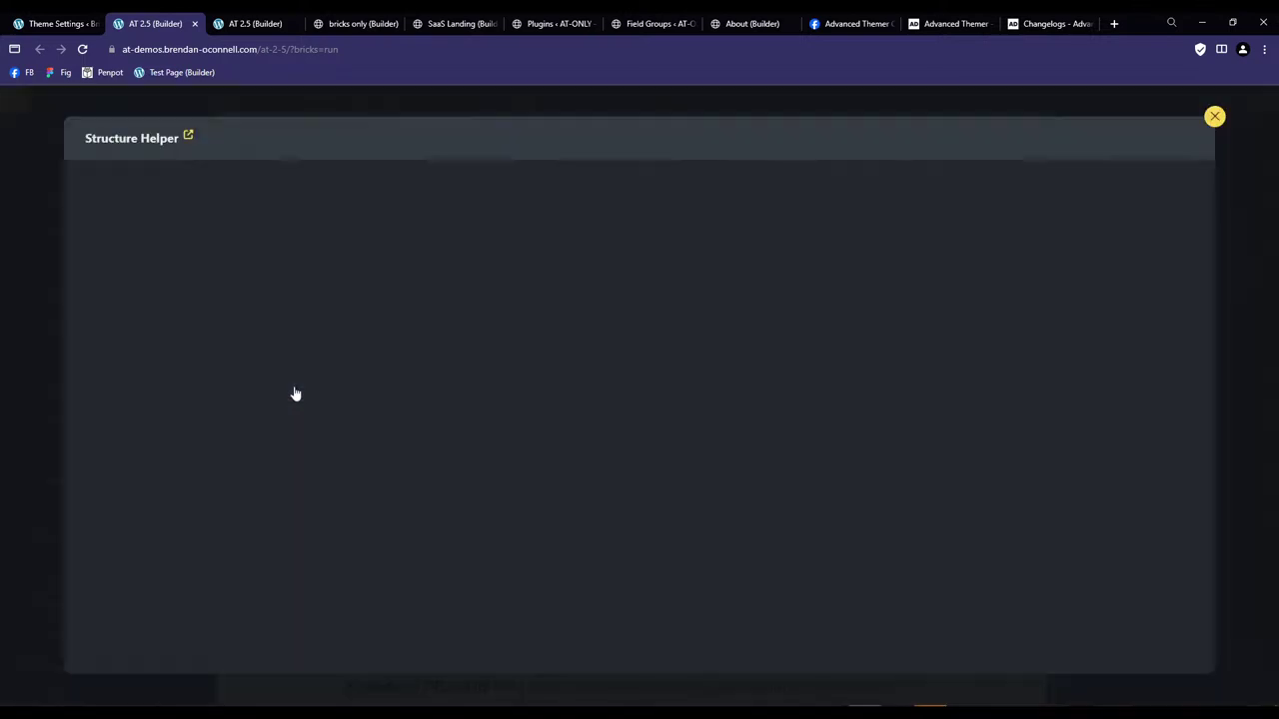
{"action": "left_click", "coordinate": [1212, 117]}
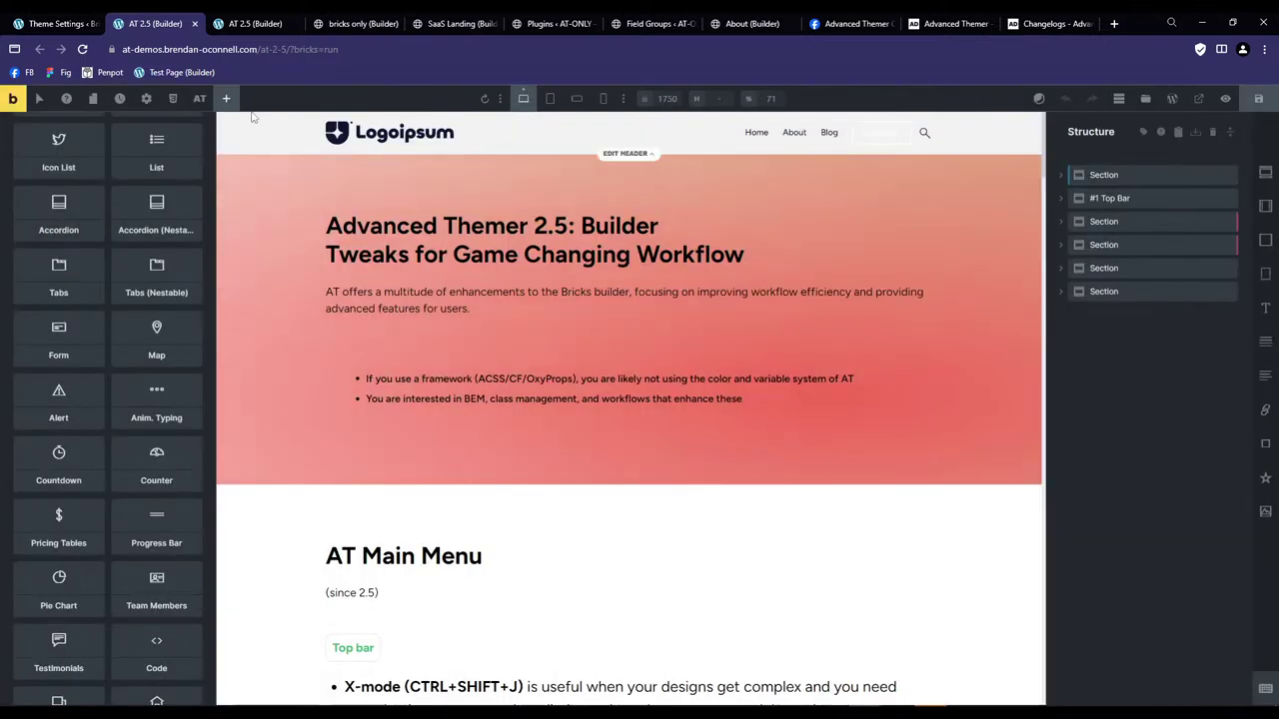
Turn on Strict Editor Settings for the builder and check the Advanced Themer commands.
{"action": "left_click", "coordinate": [200, 98]}
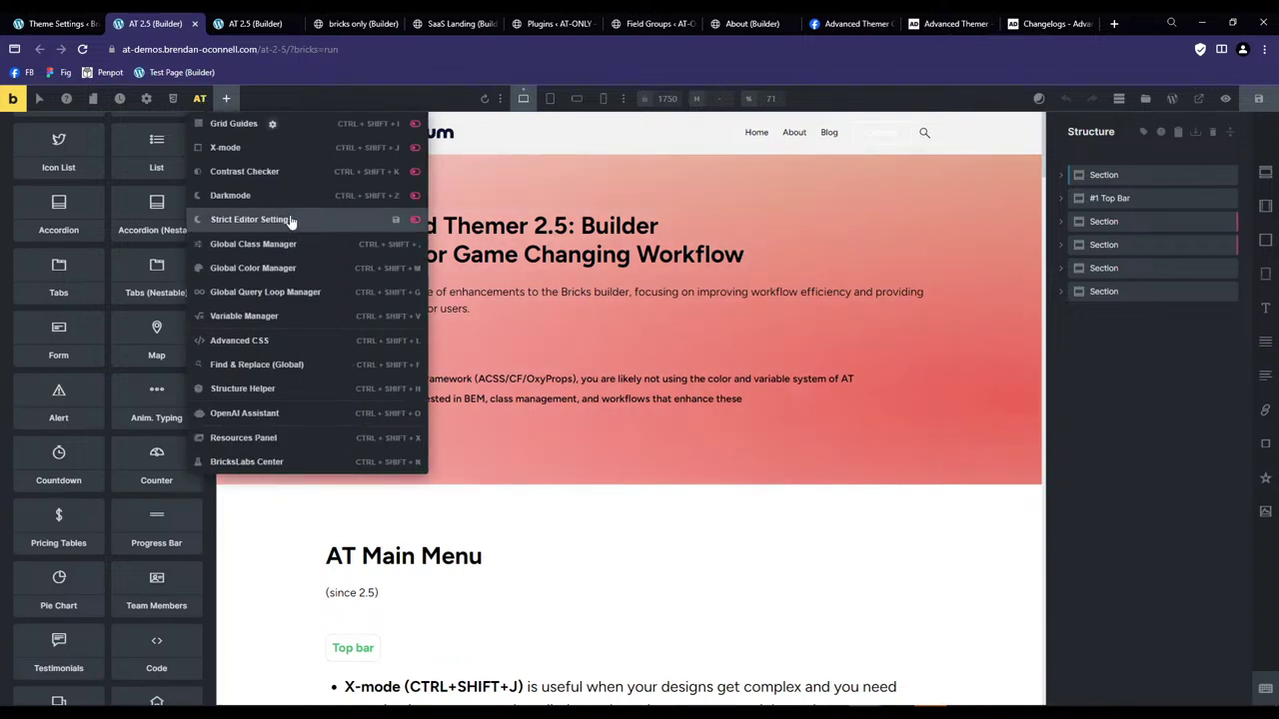
{"action": "left_click", "coordinate": [415, 220]}
{"action": "left_click", "coordinate": [200, 99]}
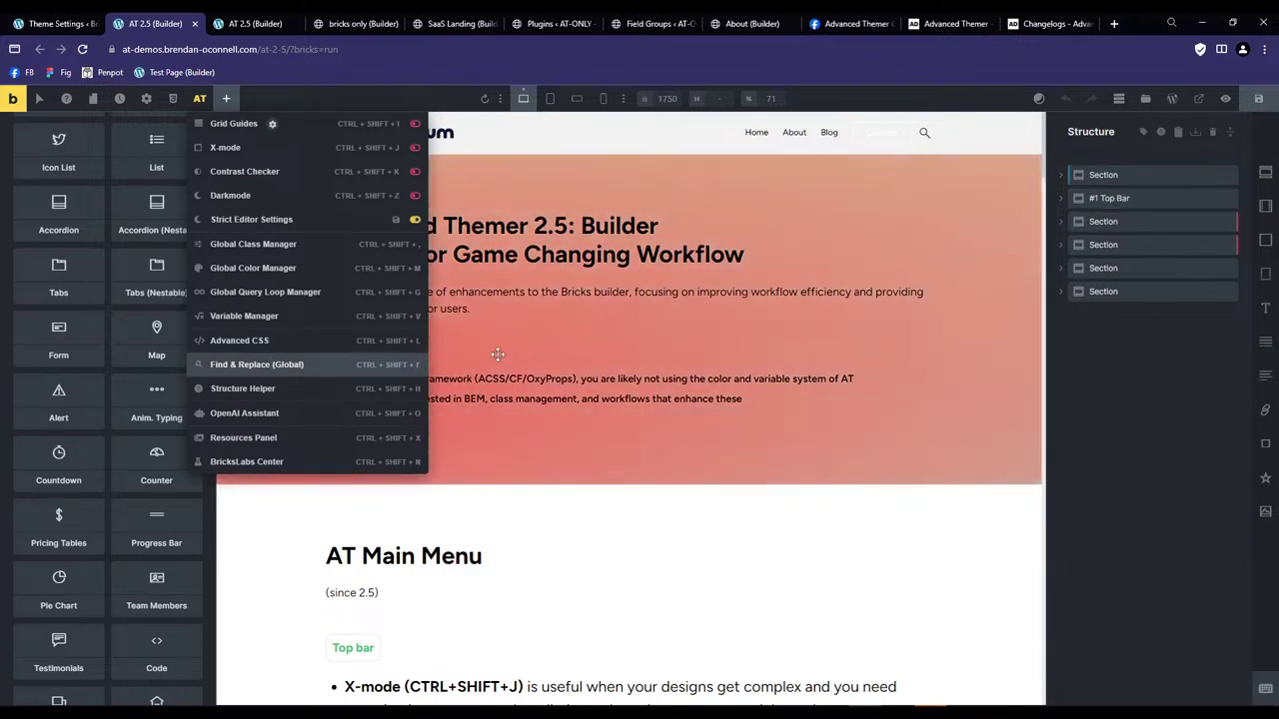
Inspect the settings of the third section, its query loop block, the Content Wrapper and the Heading Block.
{"action": "left_click", "coordinate": [1114, 221]}
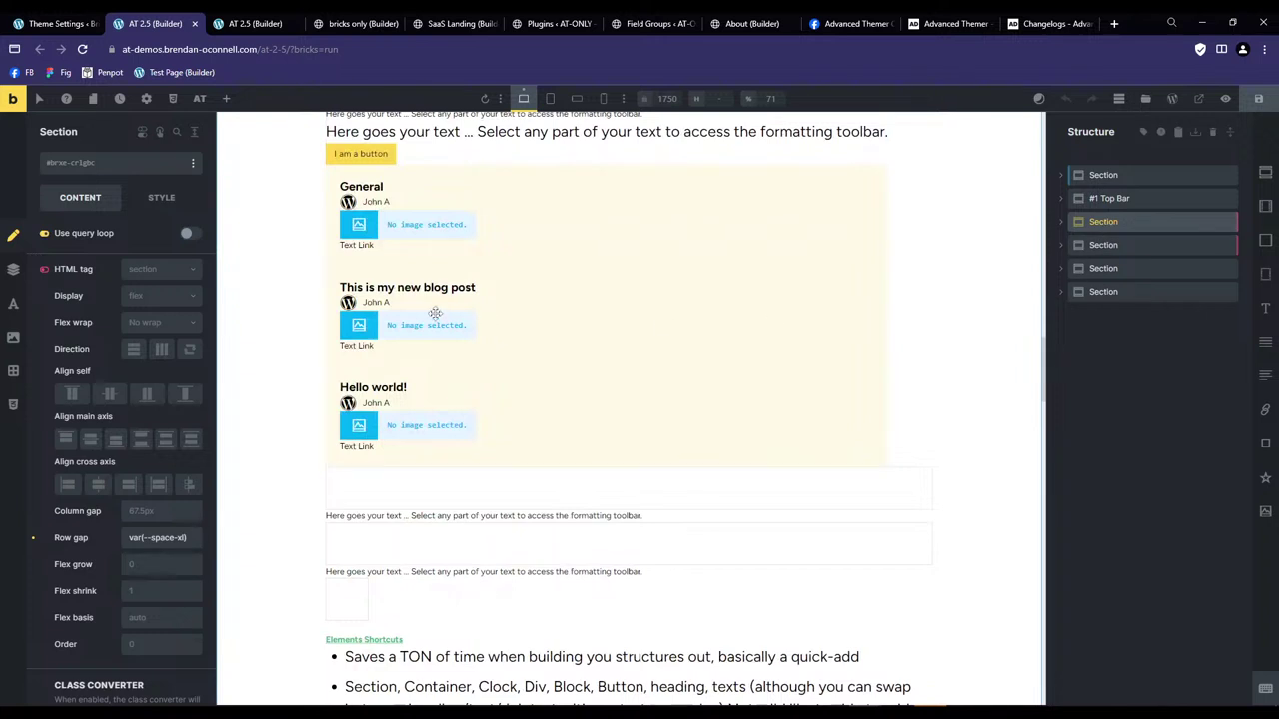
{"action": "left_click", "coordinate": [413, 240]}
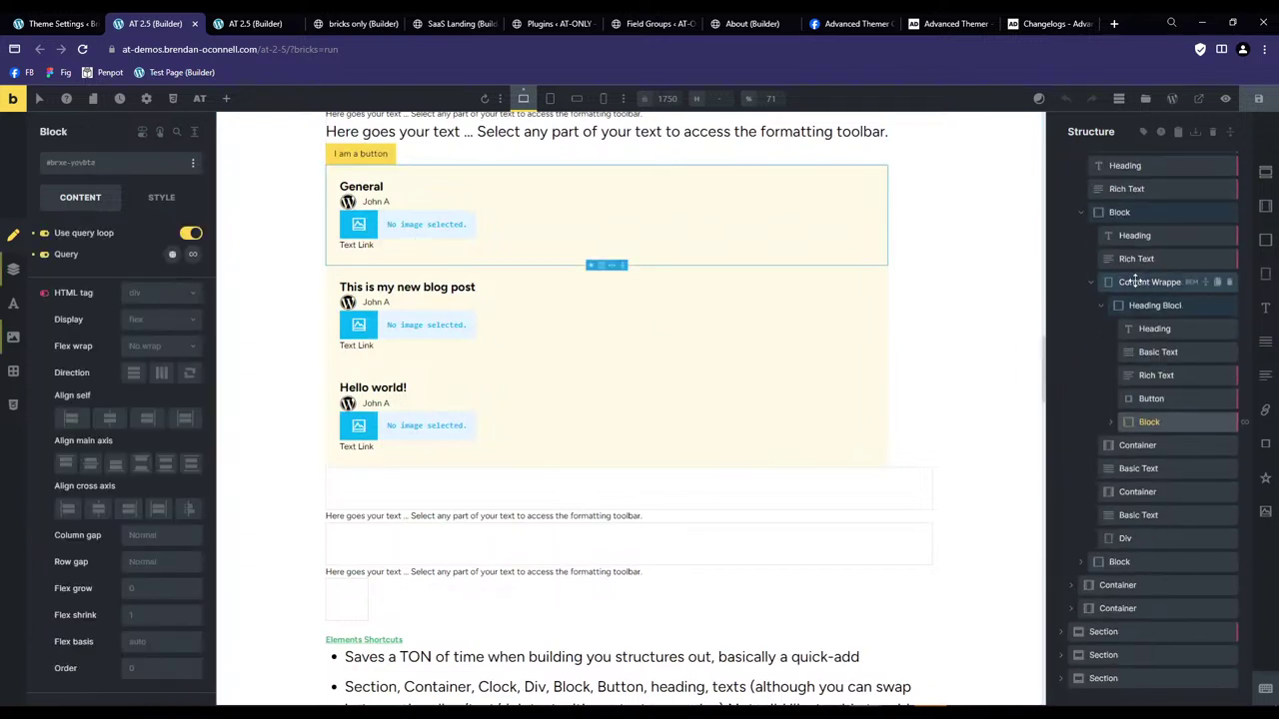
{"action": "left_click", "coordinate": [1144, 286]}
{"action": "right_click", "coordinate": [1137, 287]}
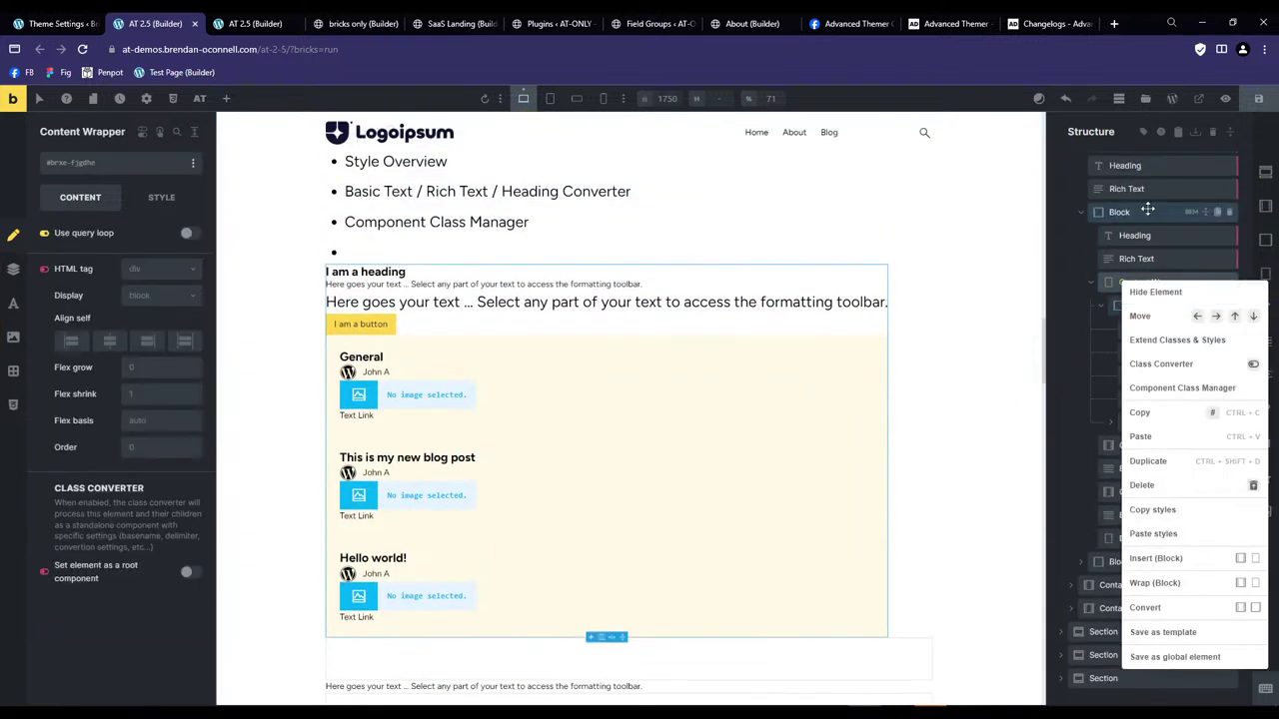
{"action": "left_click", "coordinate": [1112, 305]}
{"action": "scroll", "coordinate": [806, 322], "scroll_direction": "down", "scroll_amount": 5}
{"action": "scroll", "coordinate": [807, 321], "scroll_direction": "up", "scroll_amount": 15}
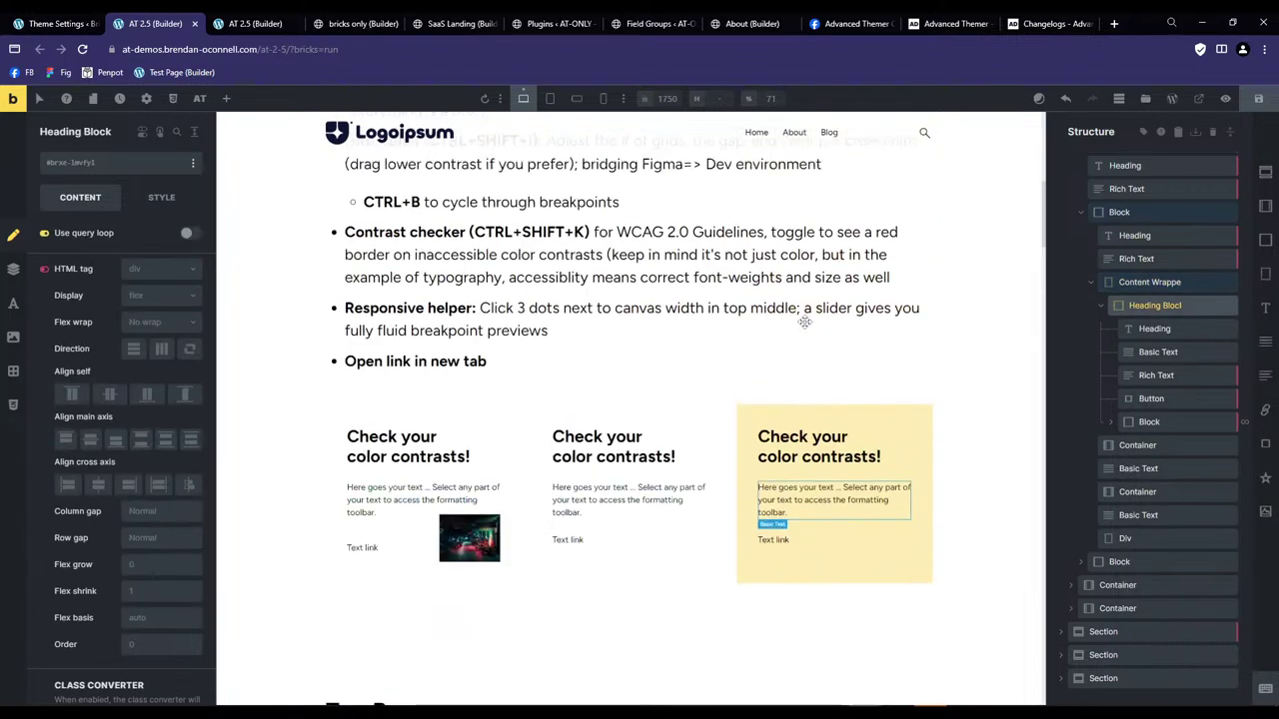
Open the global Find & Replace, review the option for including Global Classes values, and close it.
{"action": "left_click", "coordinate": [190, 104]}
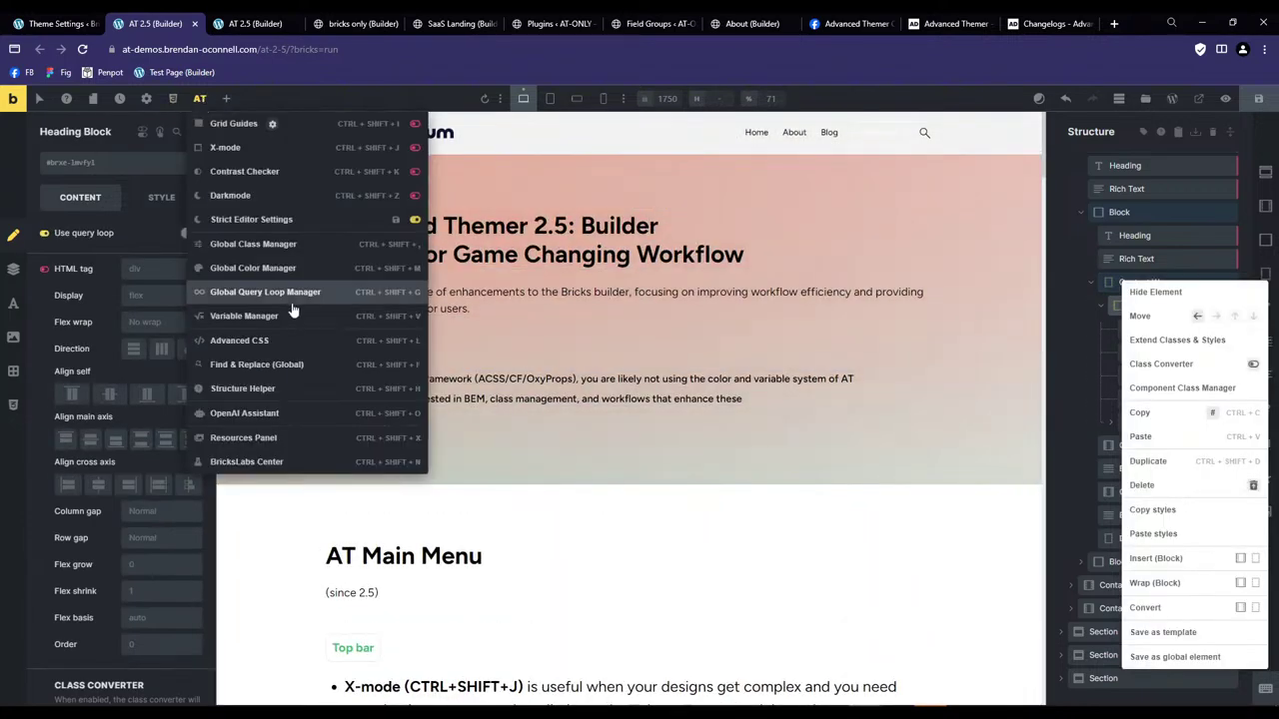
{"action": "left_click", "coordinate": [292, 367]}
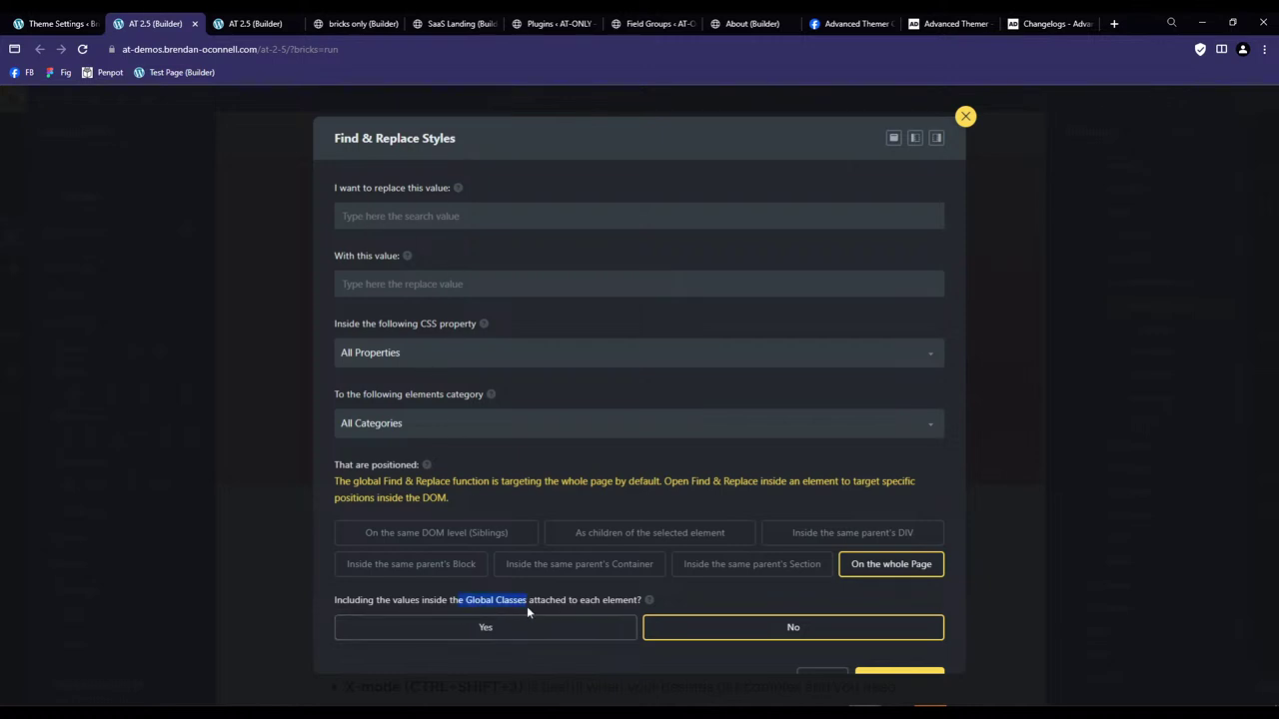
{"action": "left_click_drag", "start_coordinate": [526, 606], "coordinate": [465, 603]}
{"action": "left_click", "coordinate": [965, 116]}
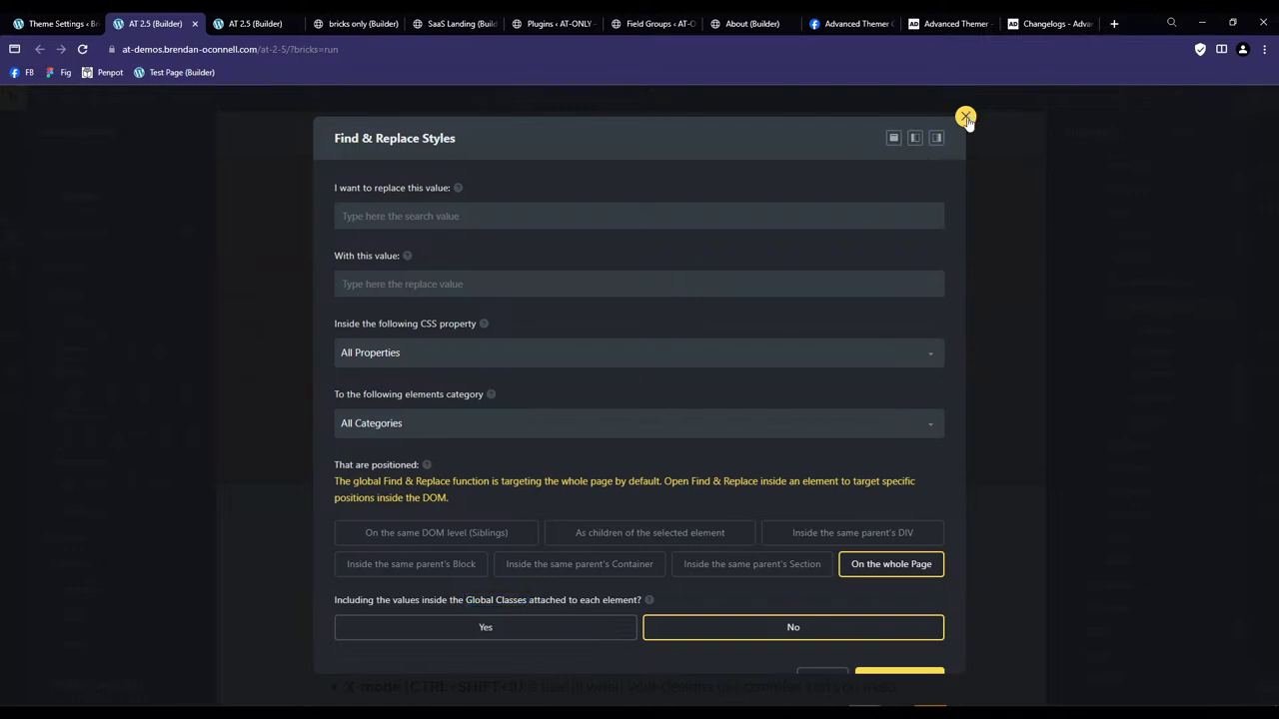
In the OpenAI Assistant's image mode, enter a prompt for an image of the Advanced Themer developer celebrating his 1 year anniversary.
{"action": "left_click", "coordinate": [200, 98]}
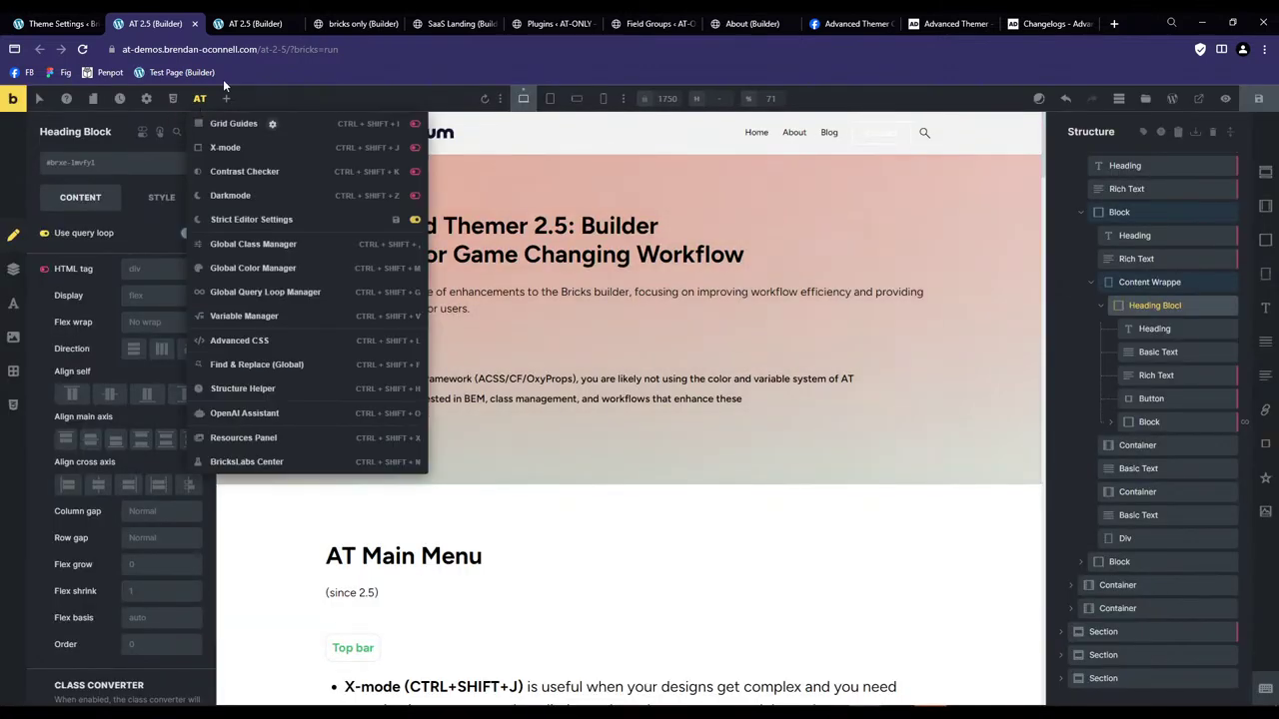
{"action": "left_click", "coordinate": [257, 415]}
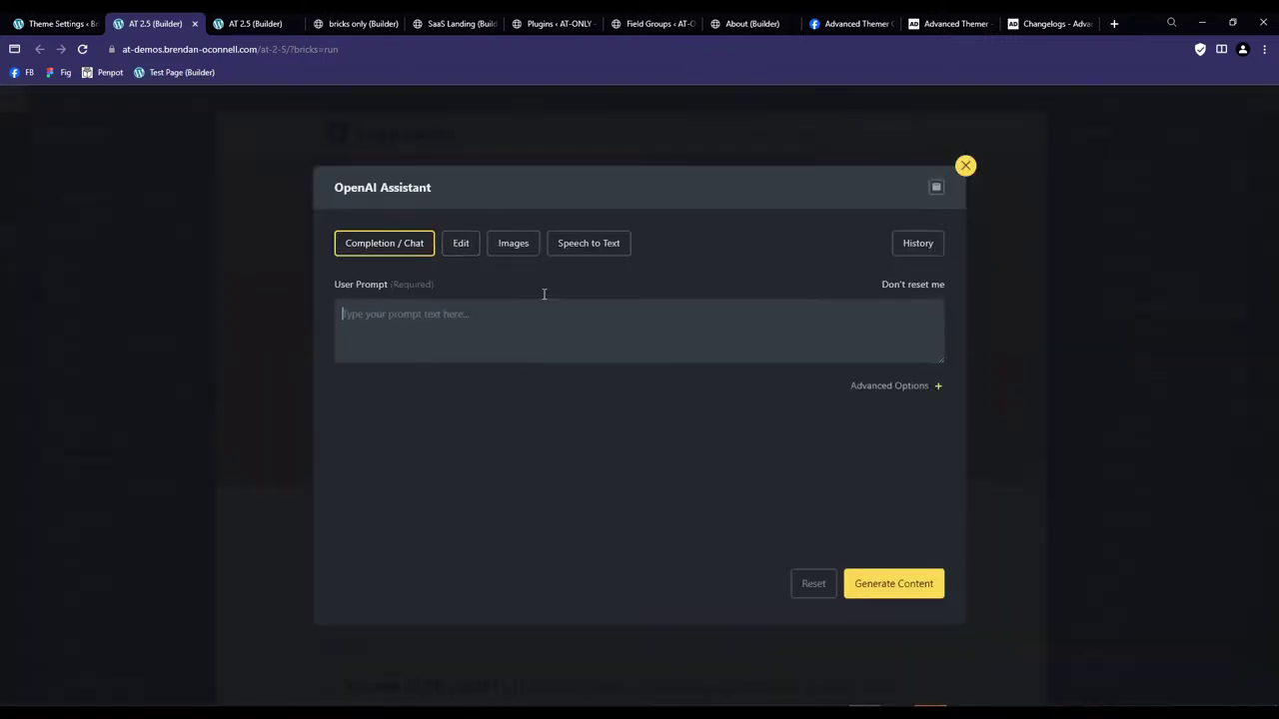
{"action": "left_click", "coordinate": [461, 245]}
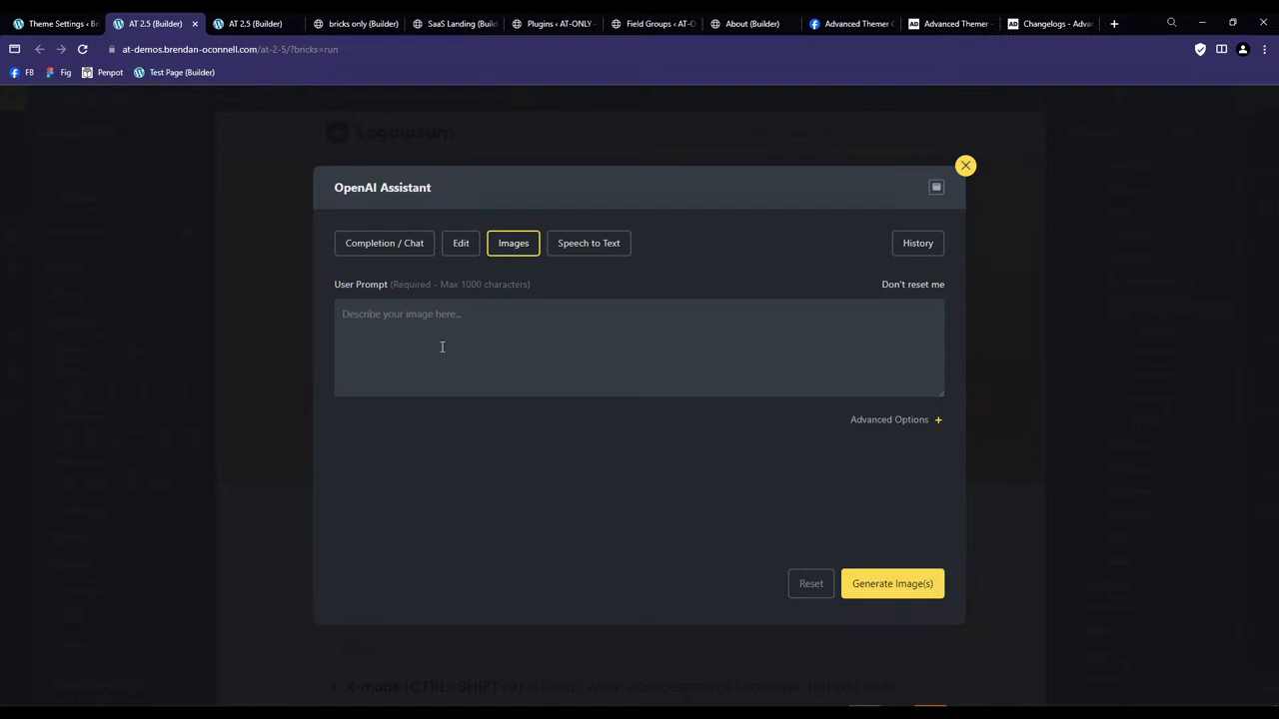
{"action": "type", "text": "make me an image of maxime the advanced themer develope"}
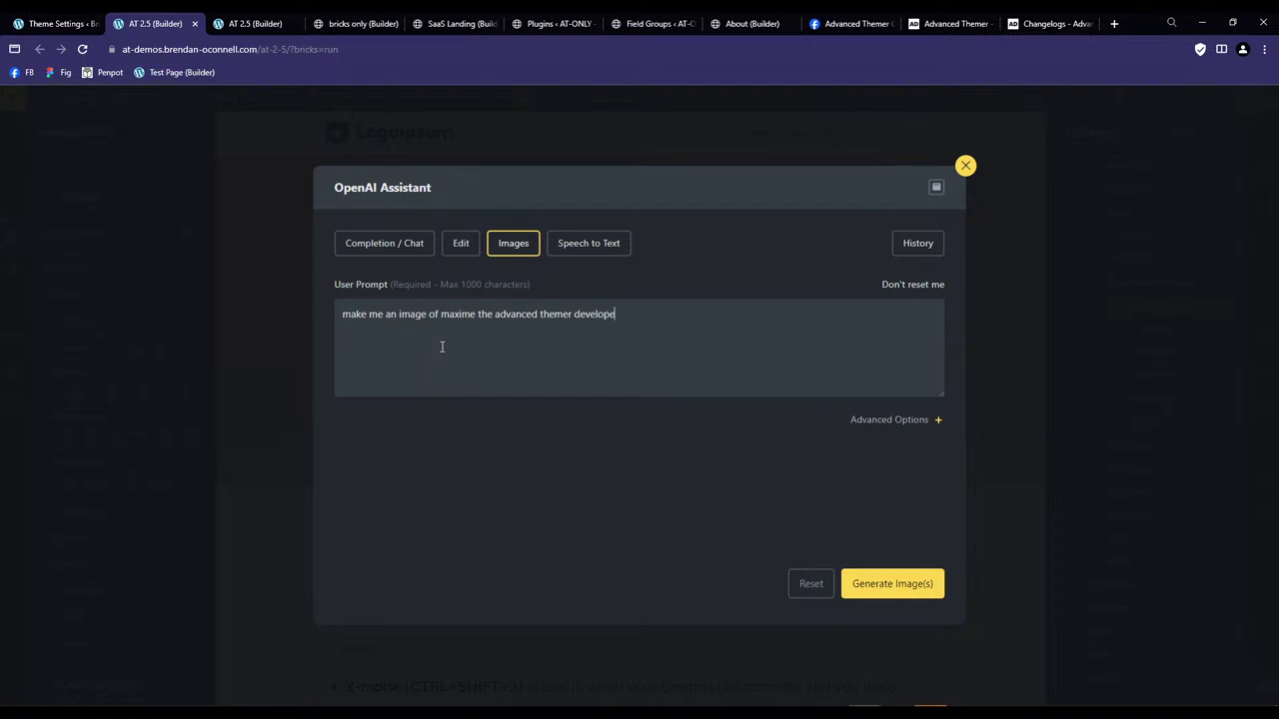
{"action": "type", "text": "r celebrating his 1 year anniversary"}
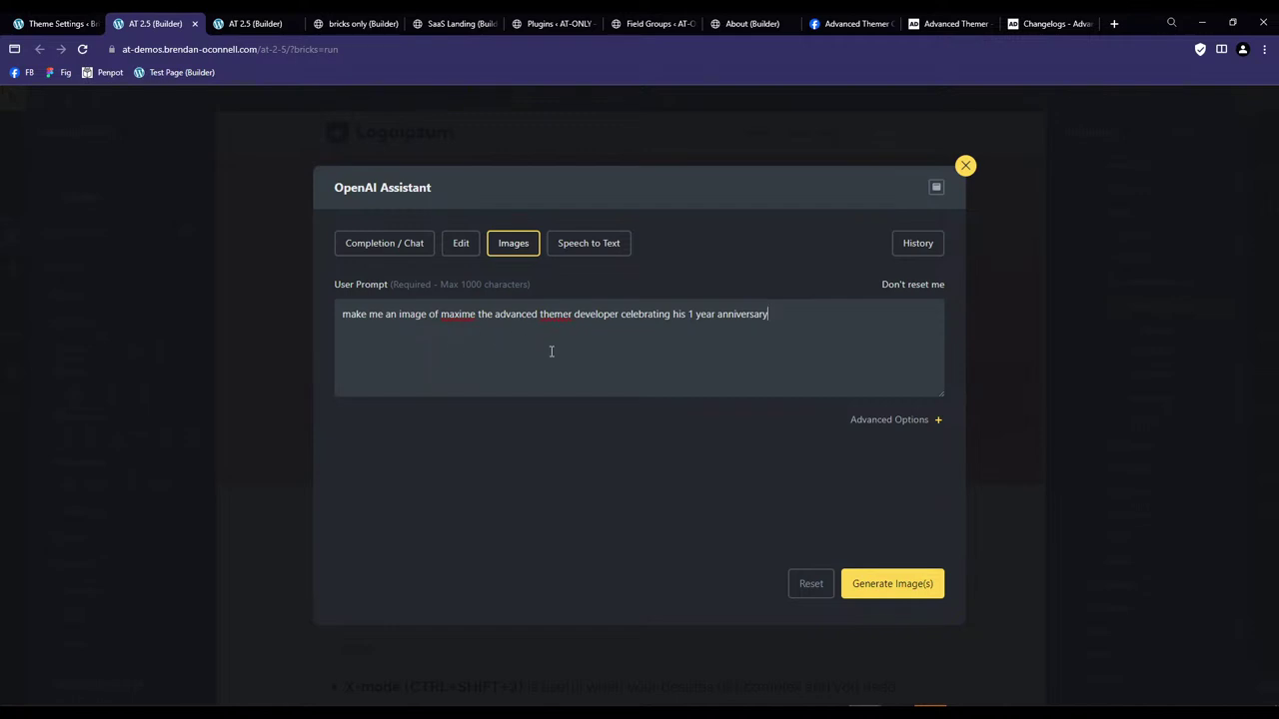
{"action": "key", "text": "ctrl+a"}
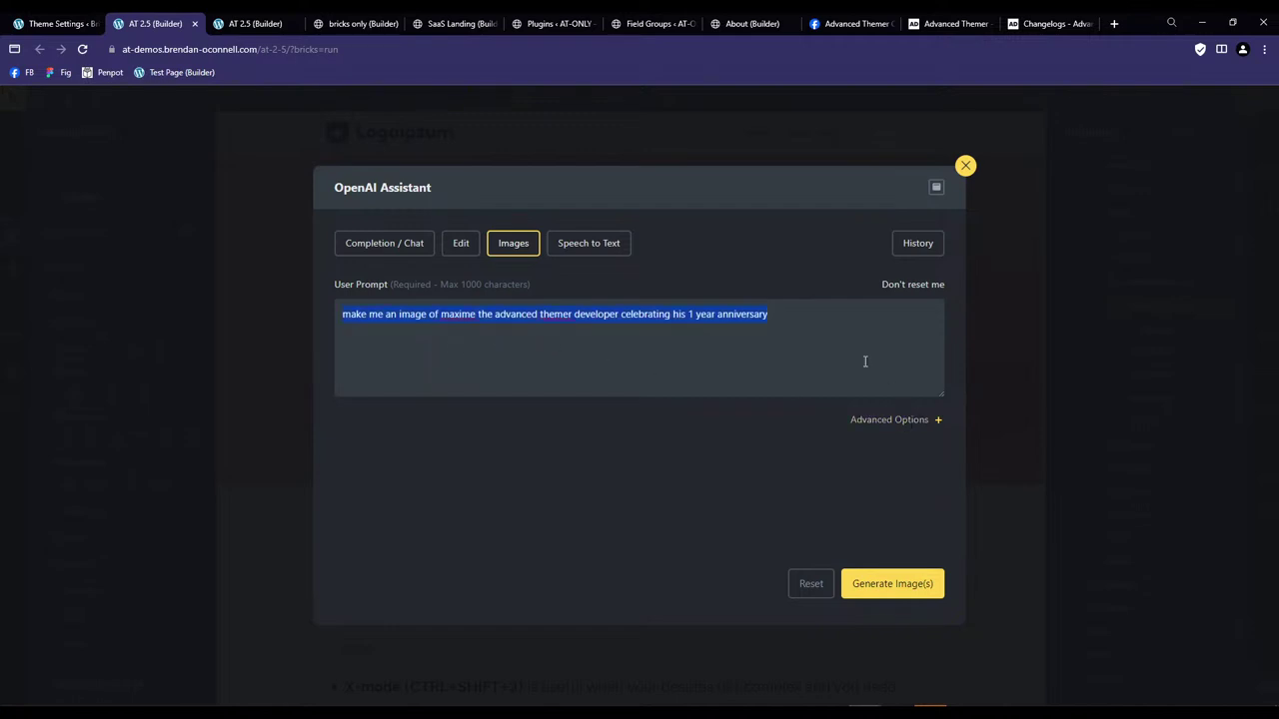
Set the image size to 512x512 in the advanced options and generate the image.
{"action": "left_click", "coordinate": [899, 426]}
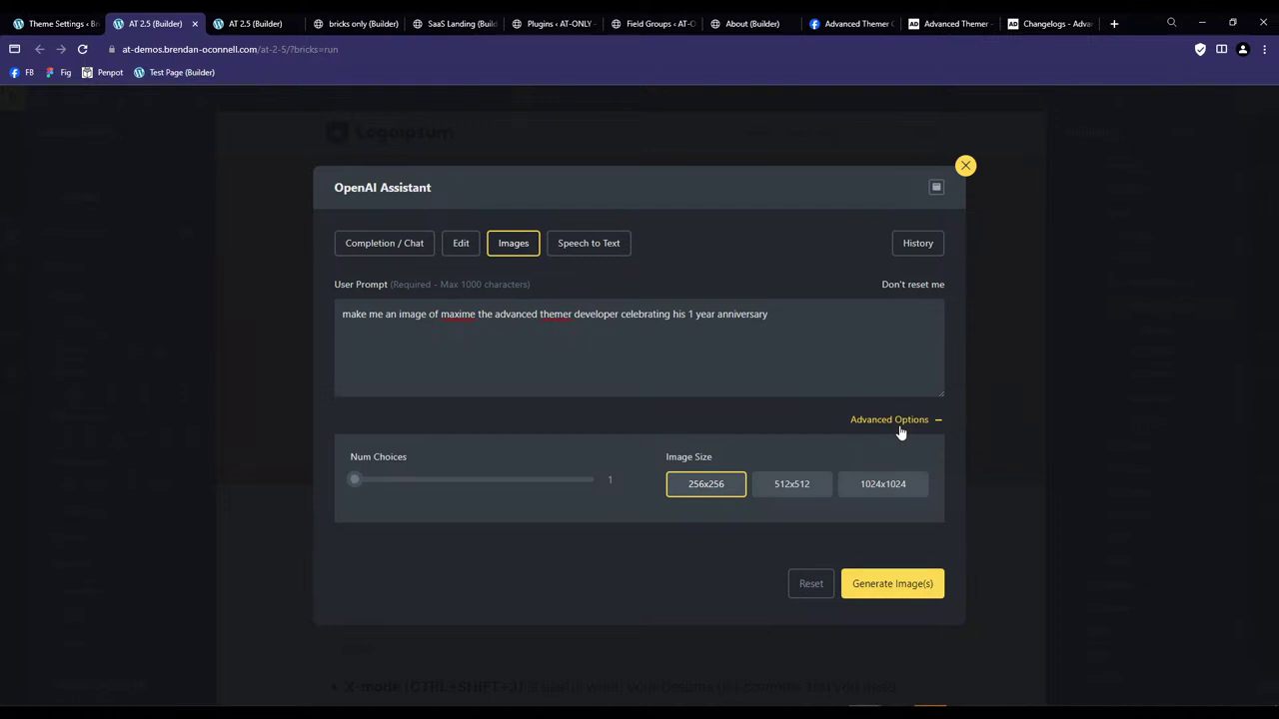
{"action": "left_click", "coordinate": [791, 490]}
{"action": "left_click", "coordinate": [884, 577]}
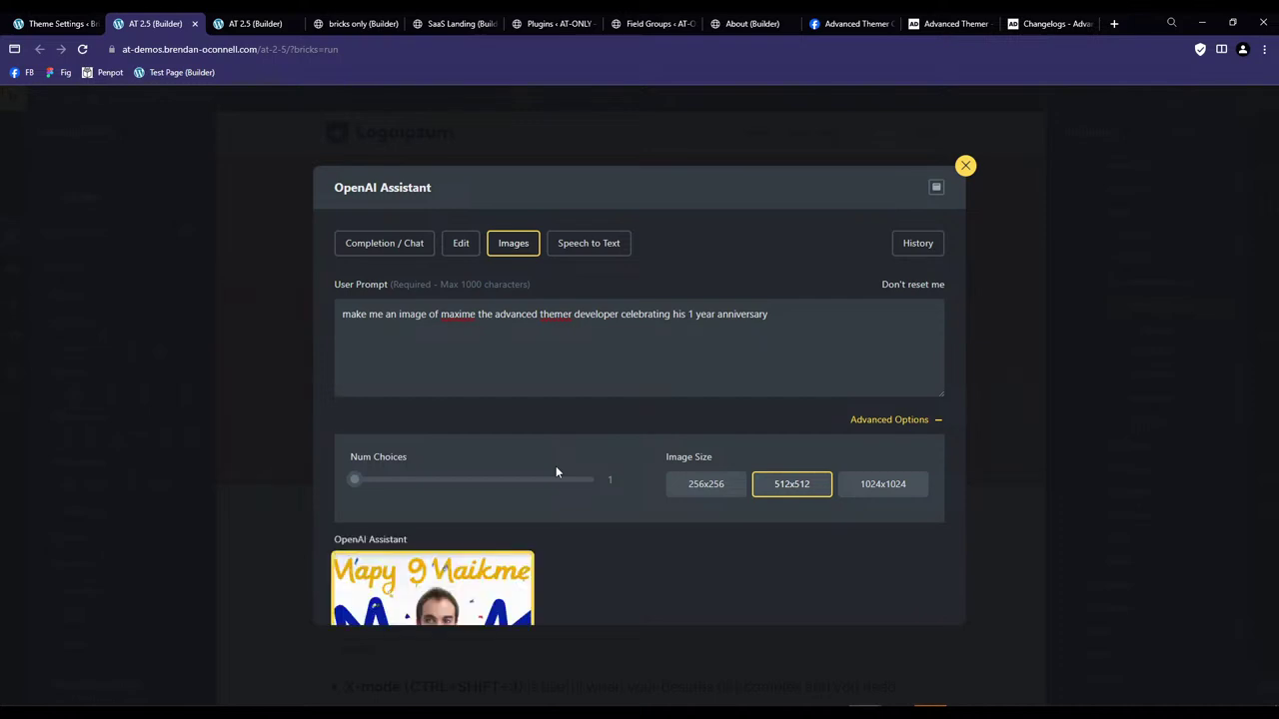
Save the AI-generated image to the media library and close the OpenAI Assistant.
{"action": "scroll", "coordinate": [527, 366], "scroll_direction": "down", "scroll_amount": 2}
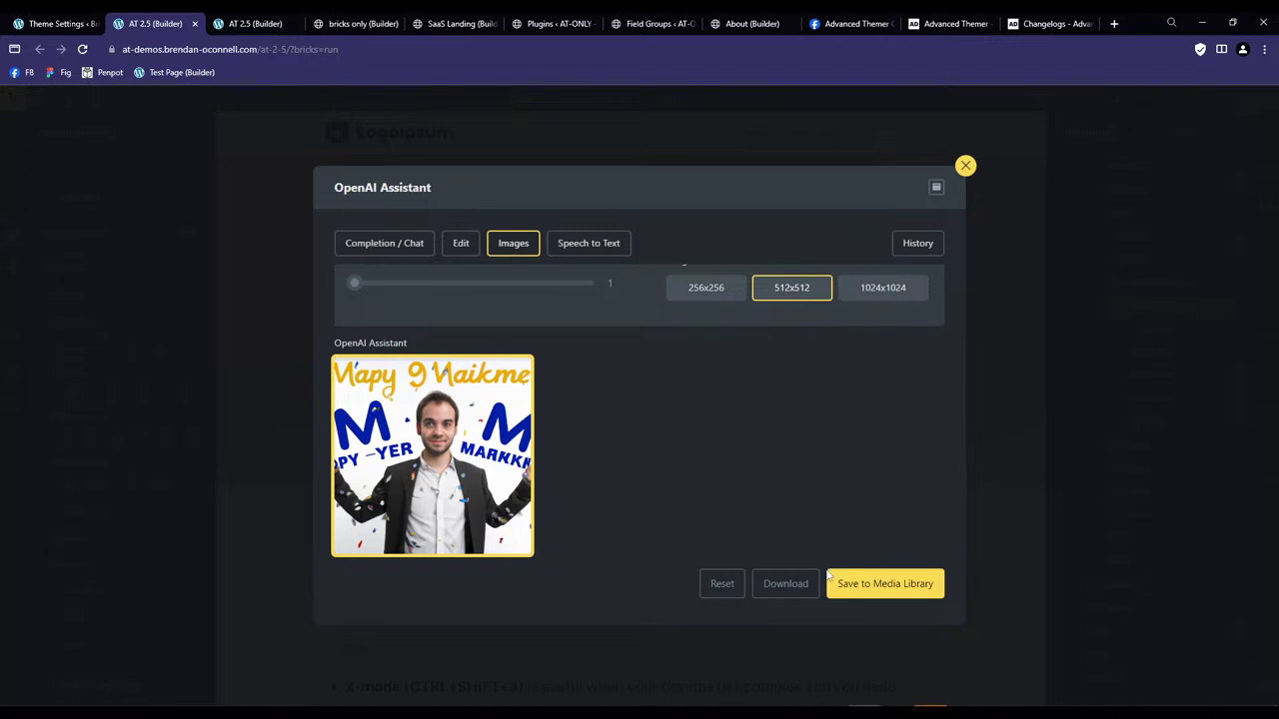
{"action": "left_click", "coordinate": [853, 589]}
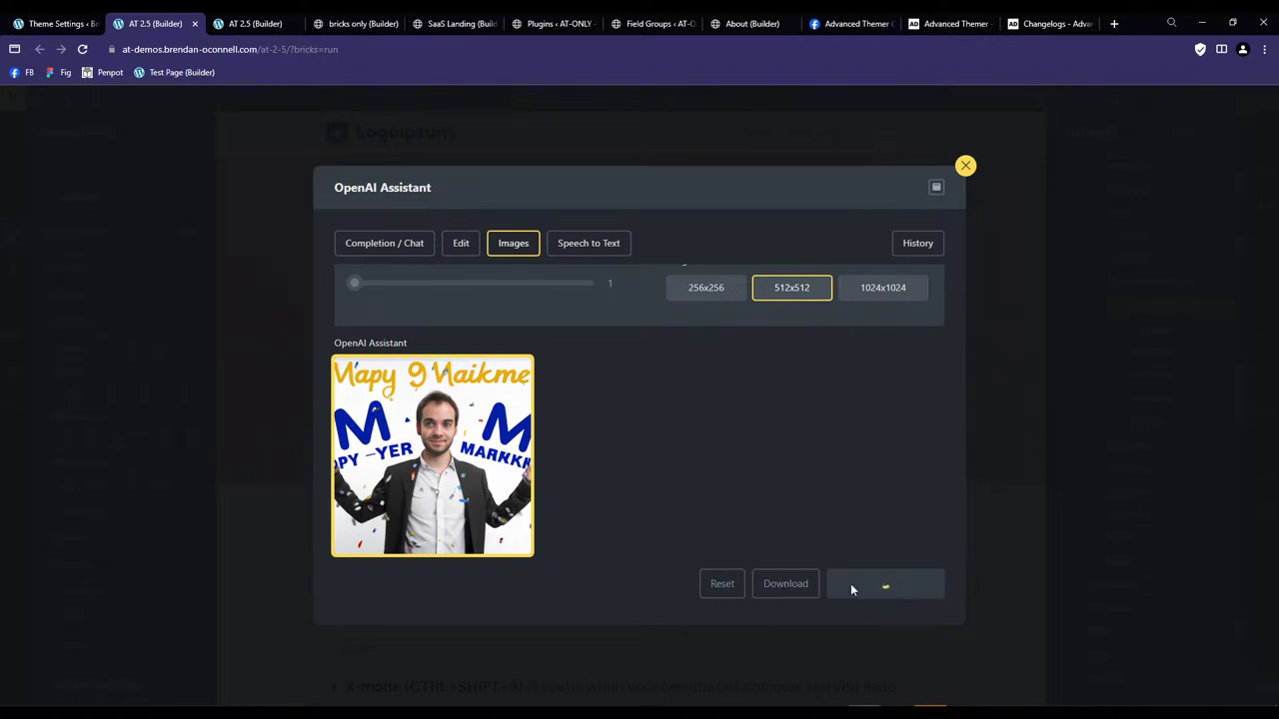
{"action": "left_click", "coordinate": [965, 165]}
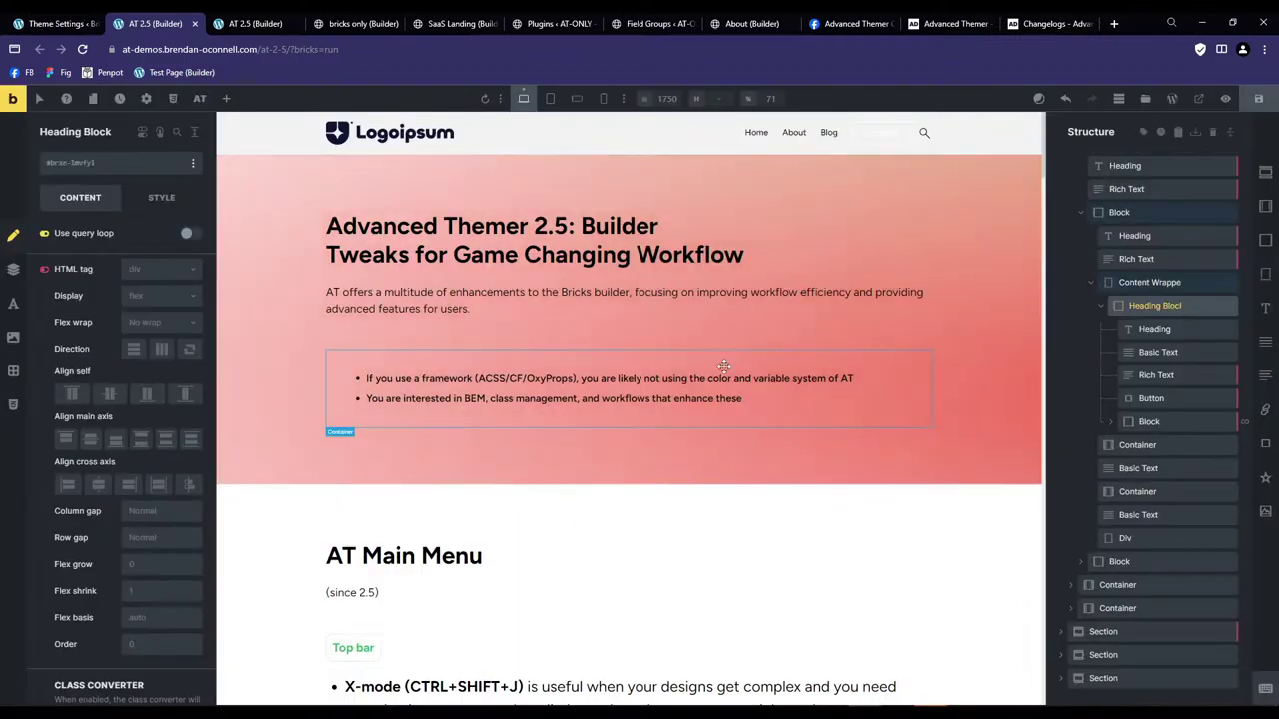
Insert the AI-generated image from the media library into the image element of the General post card.
{"action": "scroll", "coordinate": [726, 371], "scroll_direction": "down", "scroll_amount": 10}
{"action": "scroll", "coordinate": [727, 372], "scroll_direction": "down", "scroll_amount": 5}
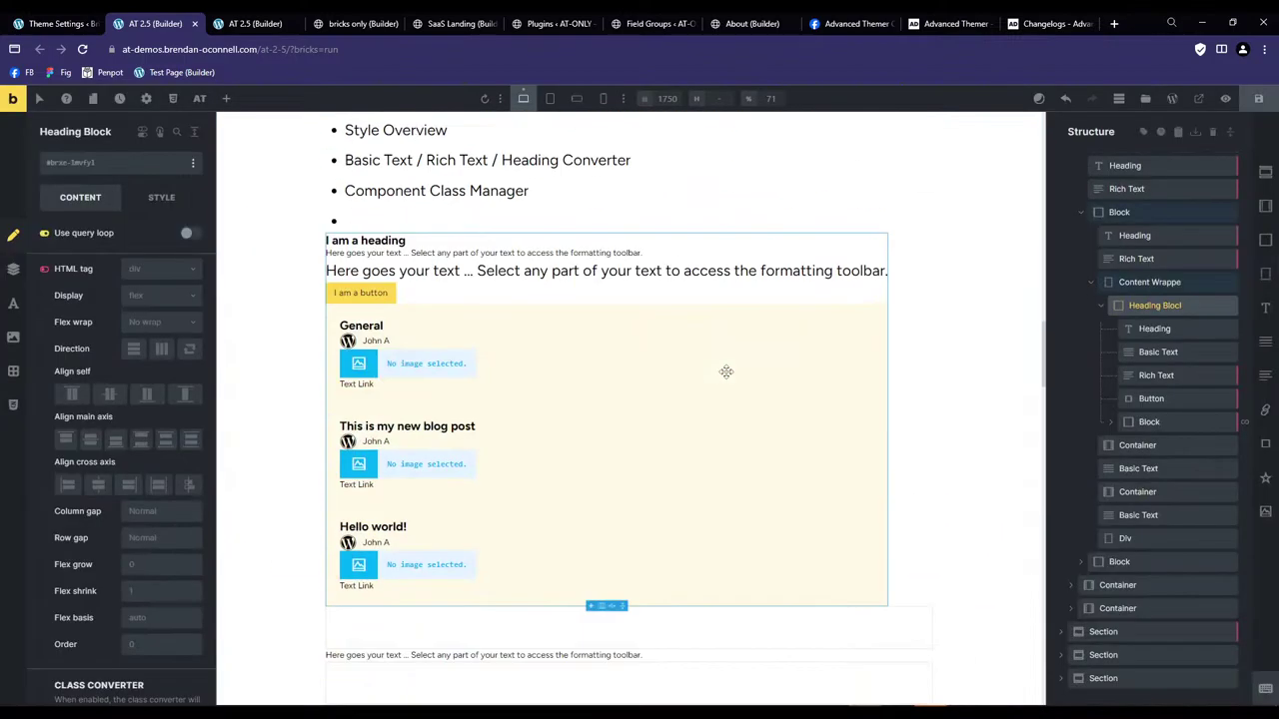
{"action": "left_click", "coordinate": [425, 364]}
{"action": "left_click", "coordinate": [128, 168]}
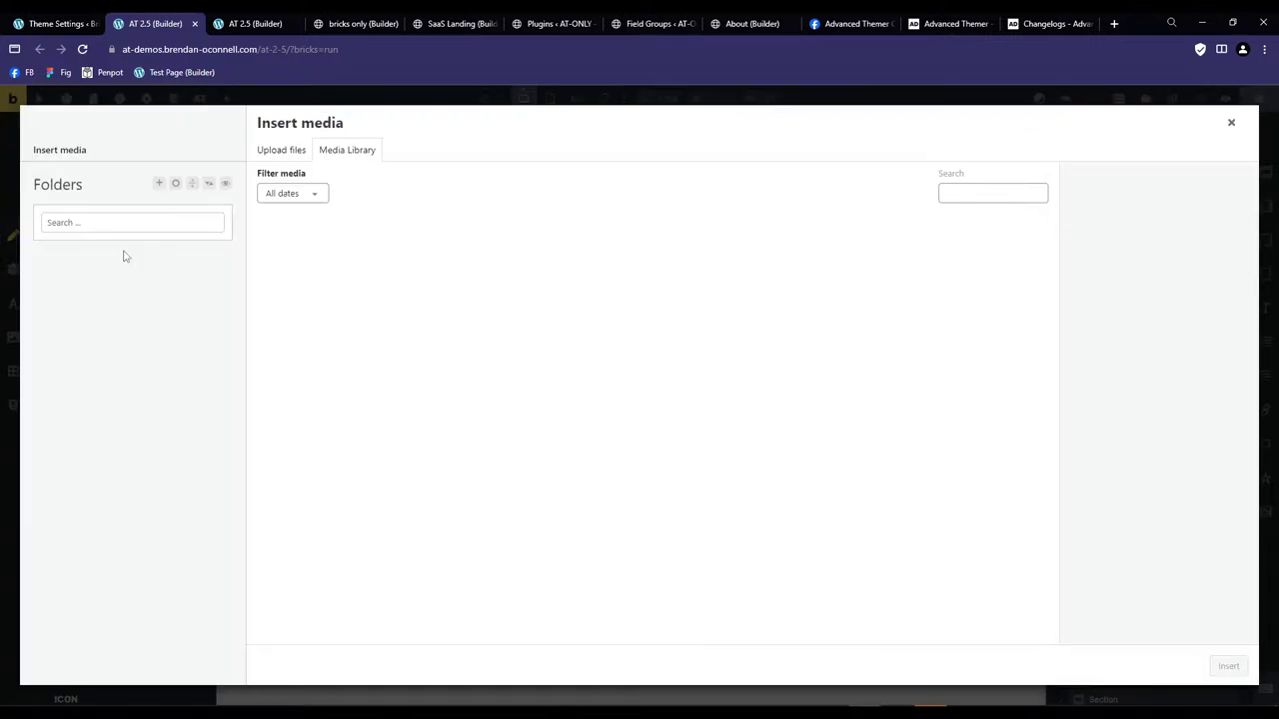
{"action": "left_click", "coordinate": [315, 283]}
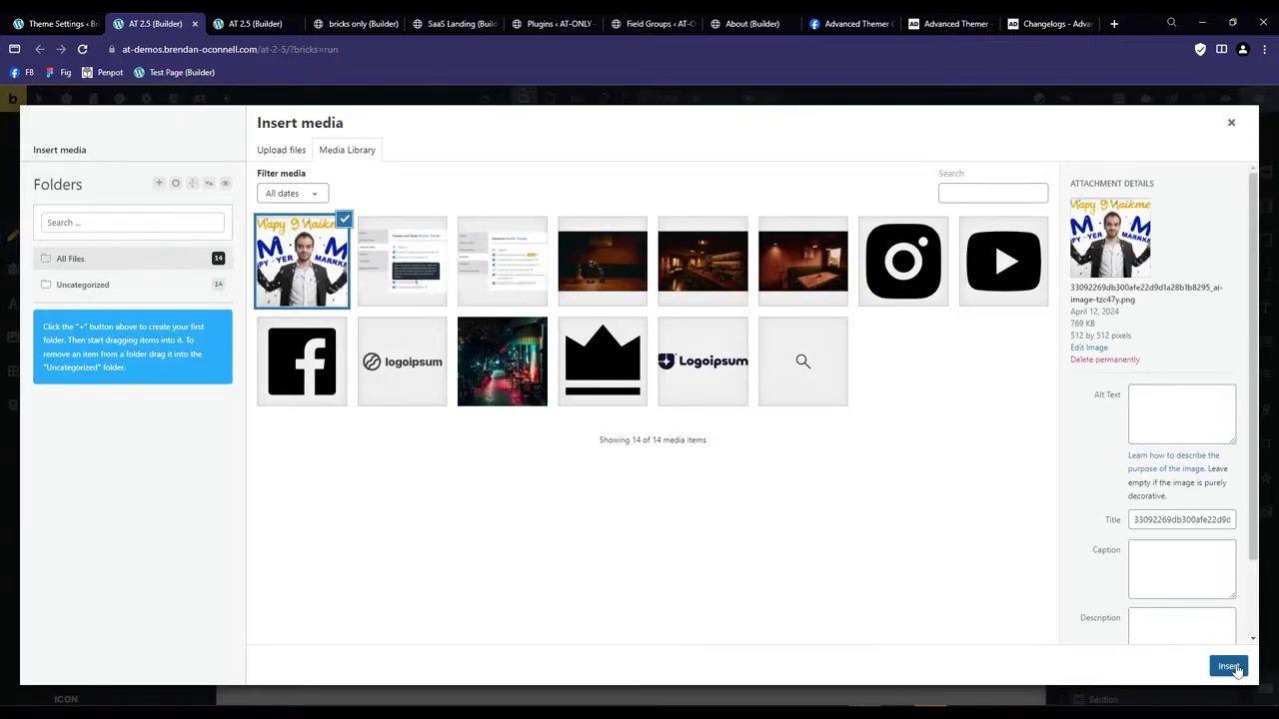
{"action": "left_click", "coordinate": [1228, 667]}
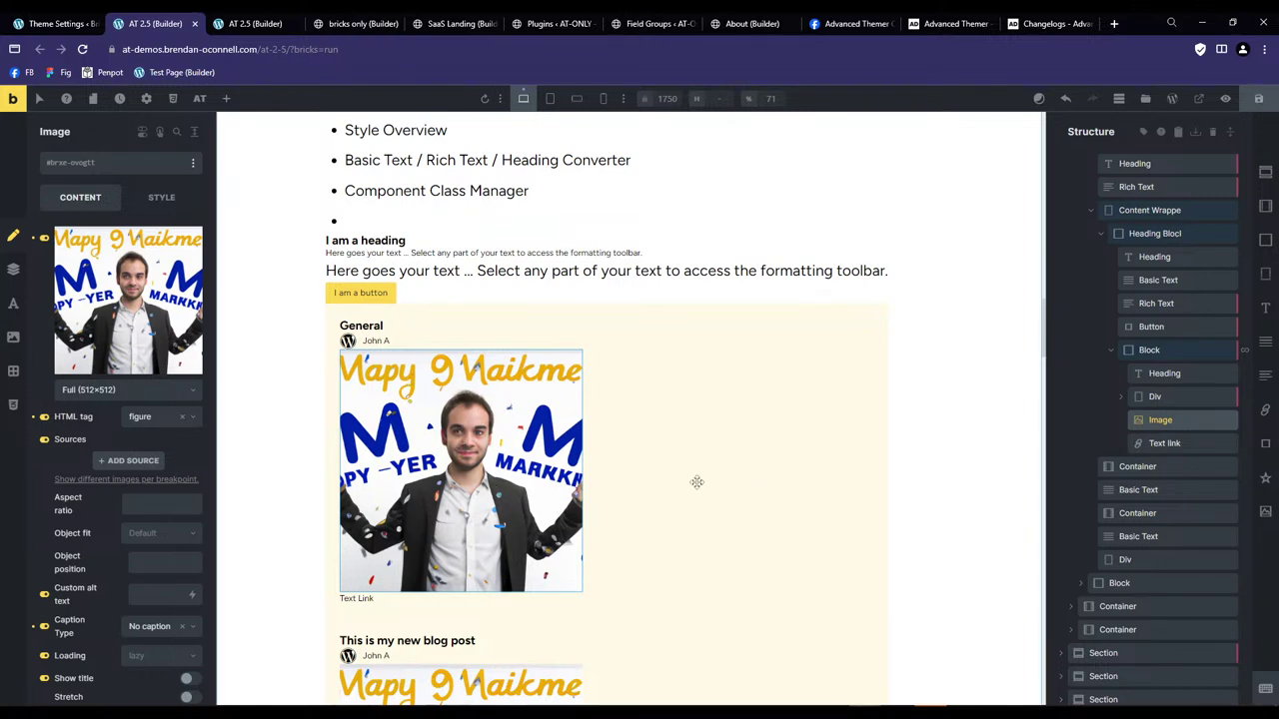
Disable the image element's Caption Type control in Strict Editor View, select the query loop block and save the page.
{"action": "mouse_move", "coordinate": [709, 363]}
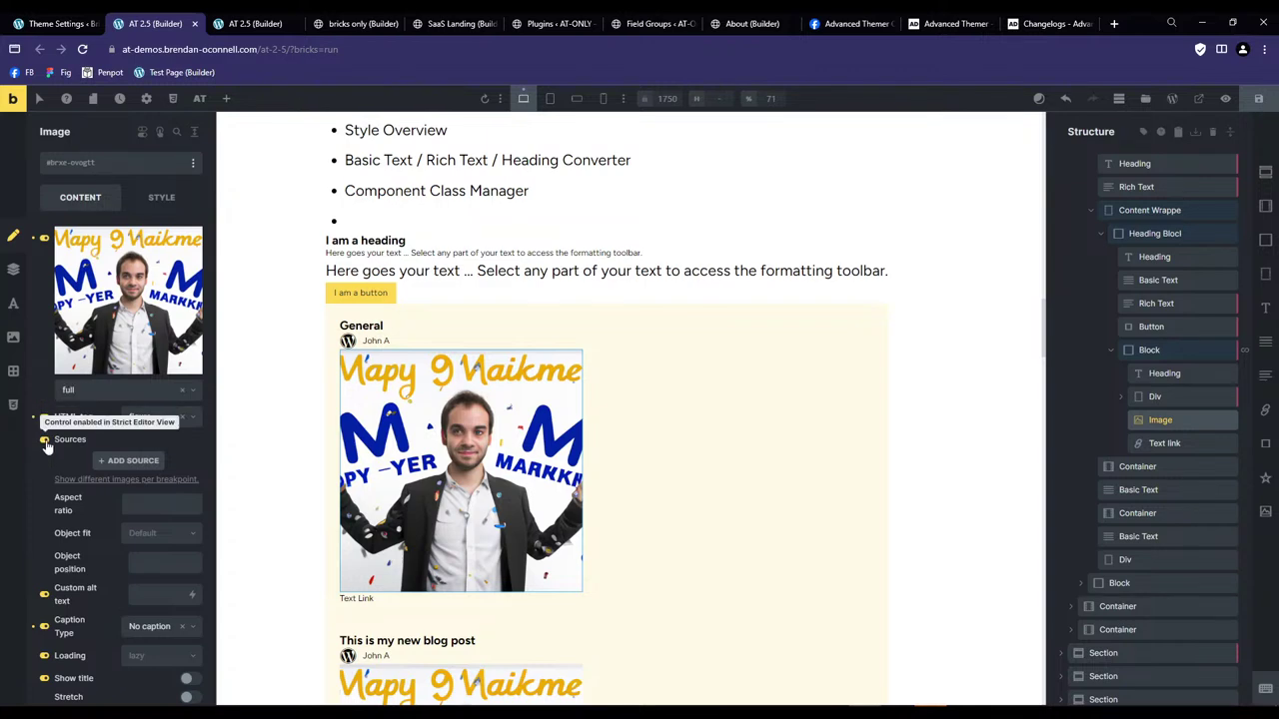
{"action": "left_click", "coordinate": [43, 595]}
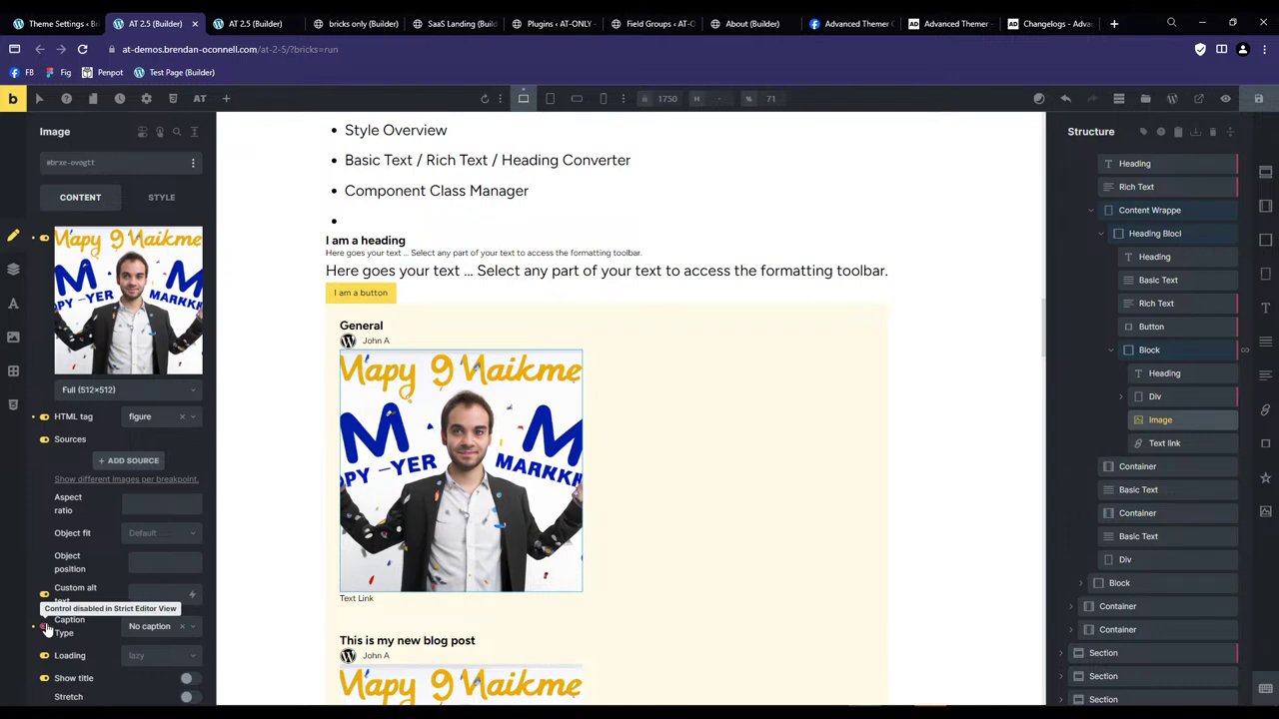
{"action": "left_click", "coordinate": [200, 98]}
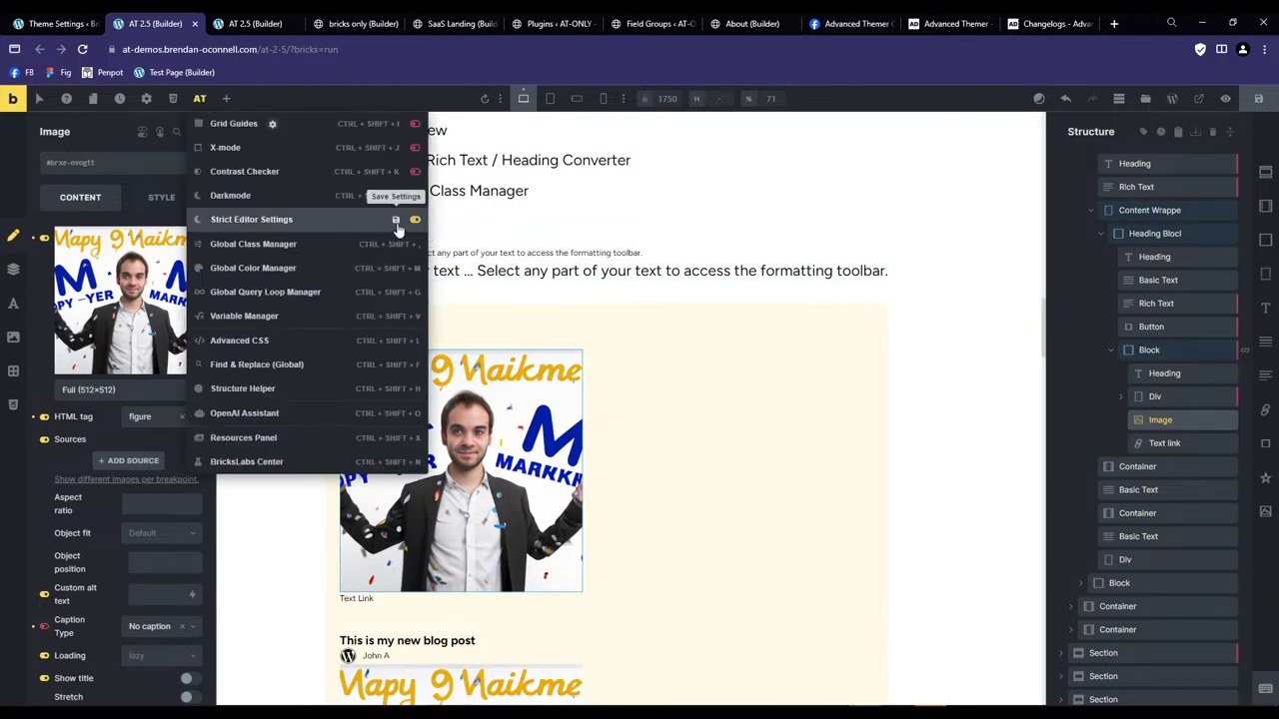
{"action": "left_click", "coordinate": [699, 451]}
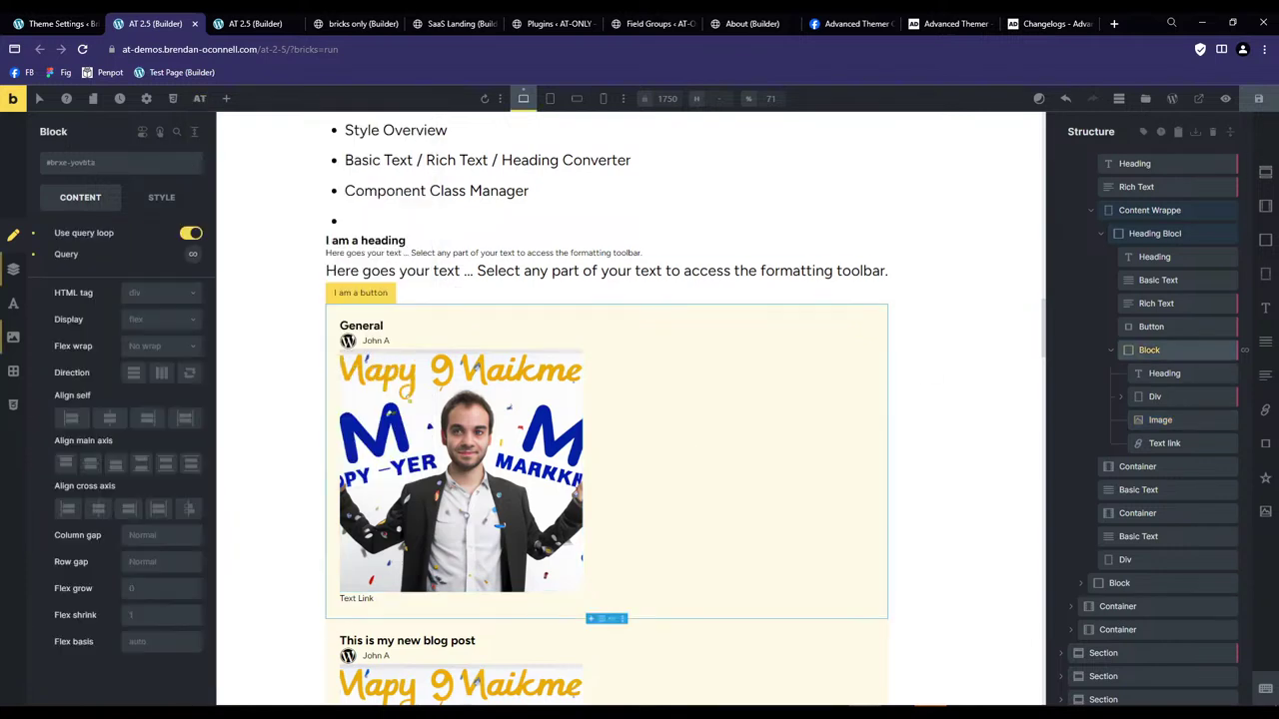
{"action": "left_click", "coordinate": [1258, 104]}
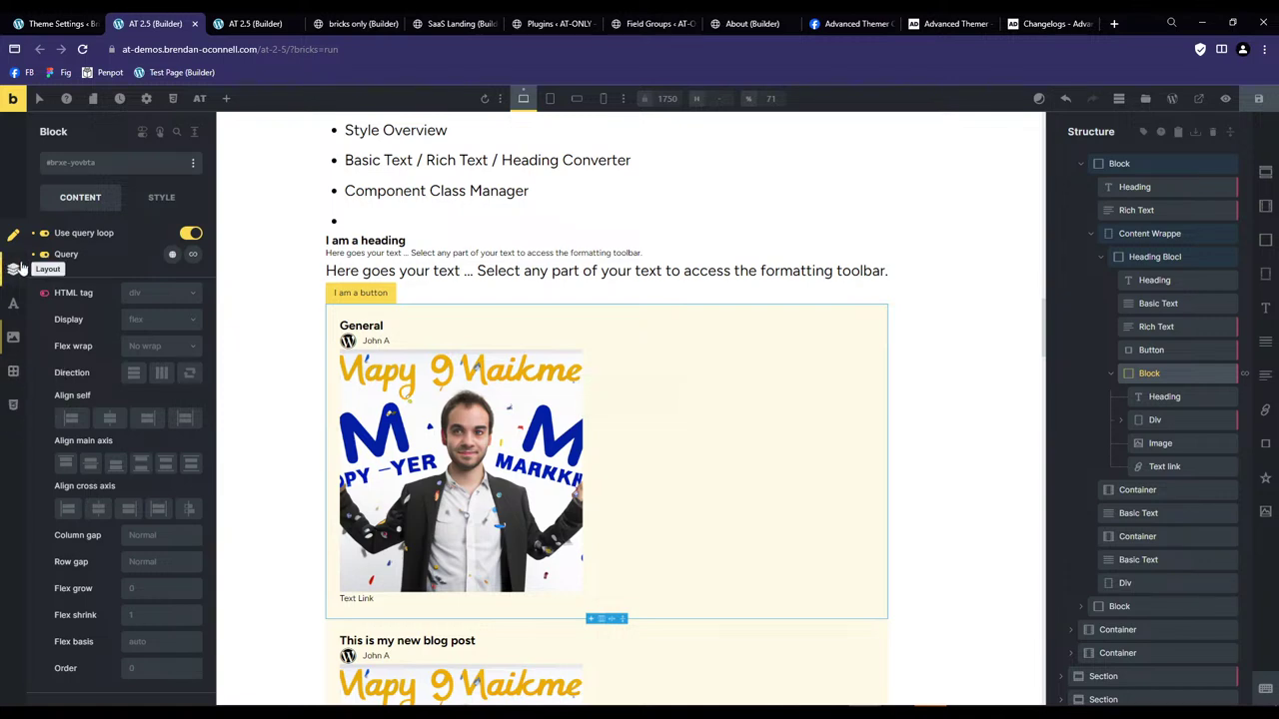
Examine the query loop block's Layout, Typography, Background and Border style settings, including its spacing and inner container options, and return to all style groups.
{"action": "left_click", "coordinate": [18, 269]}
{"action": "left_click", "coordinate": [13, 301]}
{"action": "left_click", "coordinate": [13, 338]}
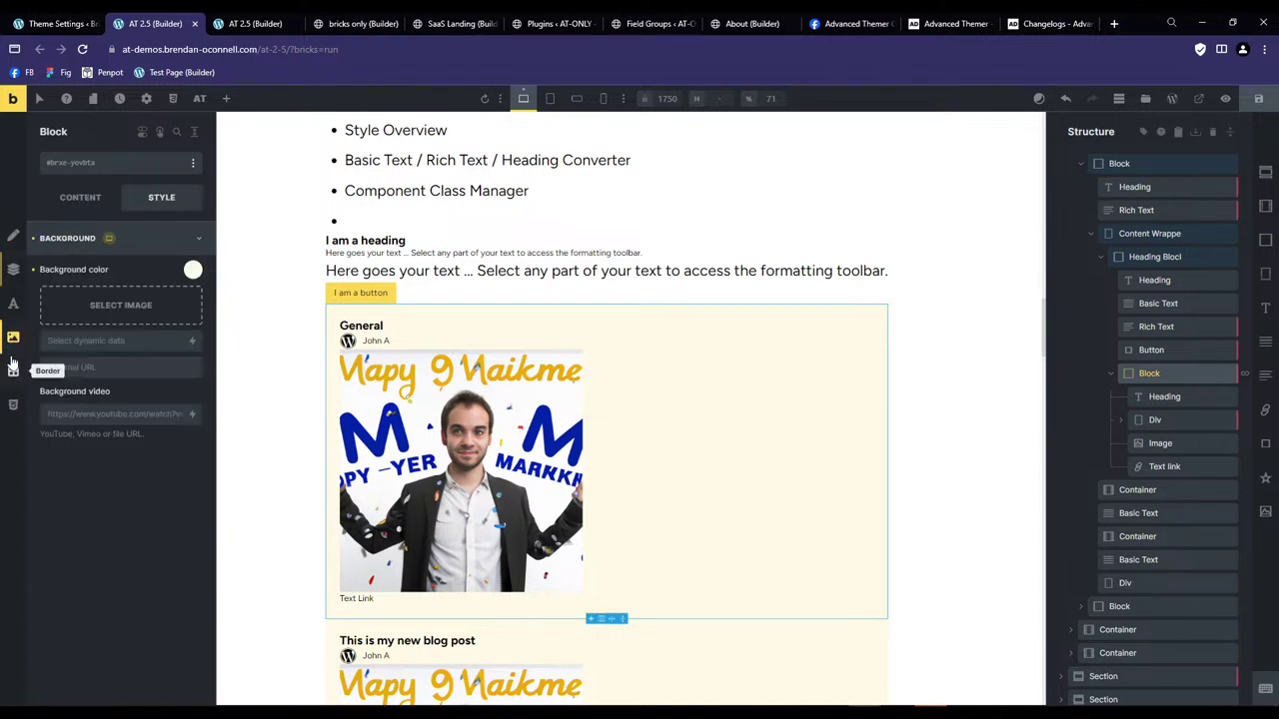
{"action": "left_click", "coordinate": [13, 373]}
{"action": "left_click", "coordinate": [13, 269]}
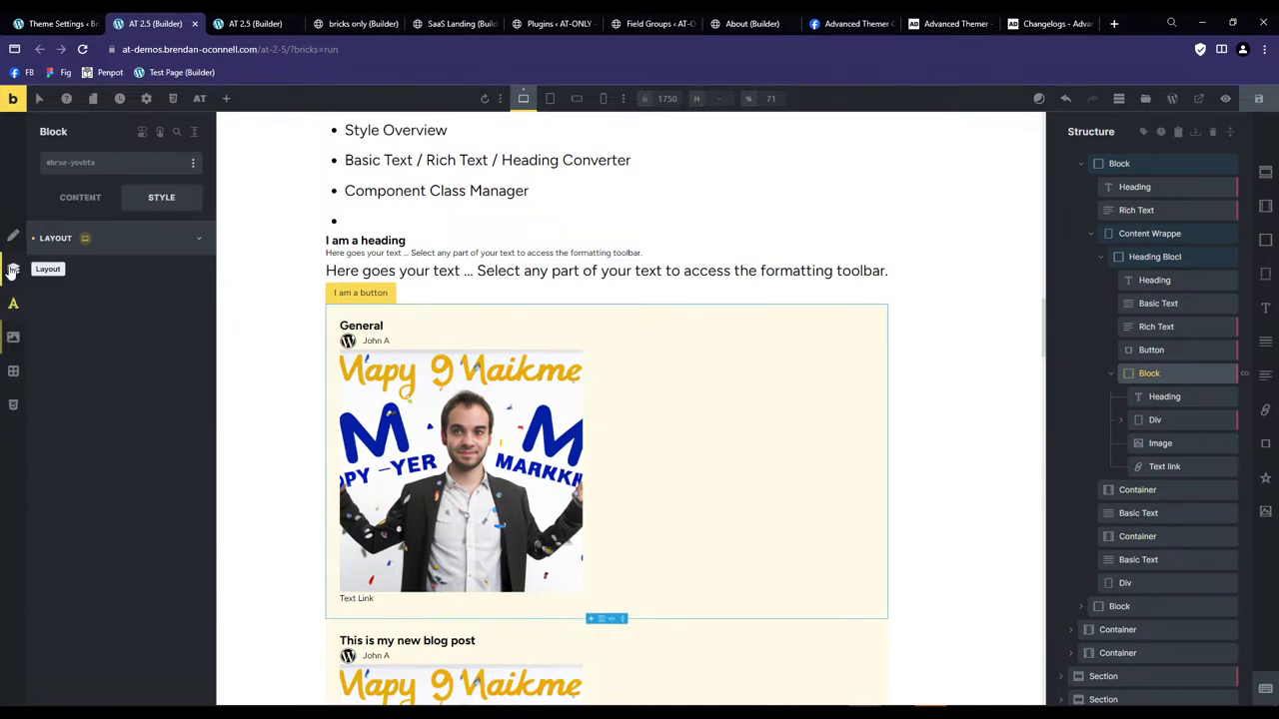
{"action": "left_click", "coordinate": [112, 241]}
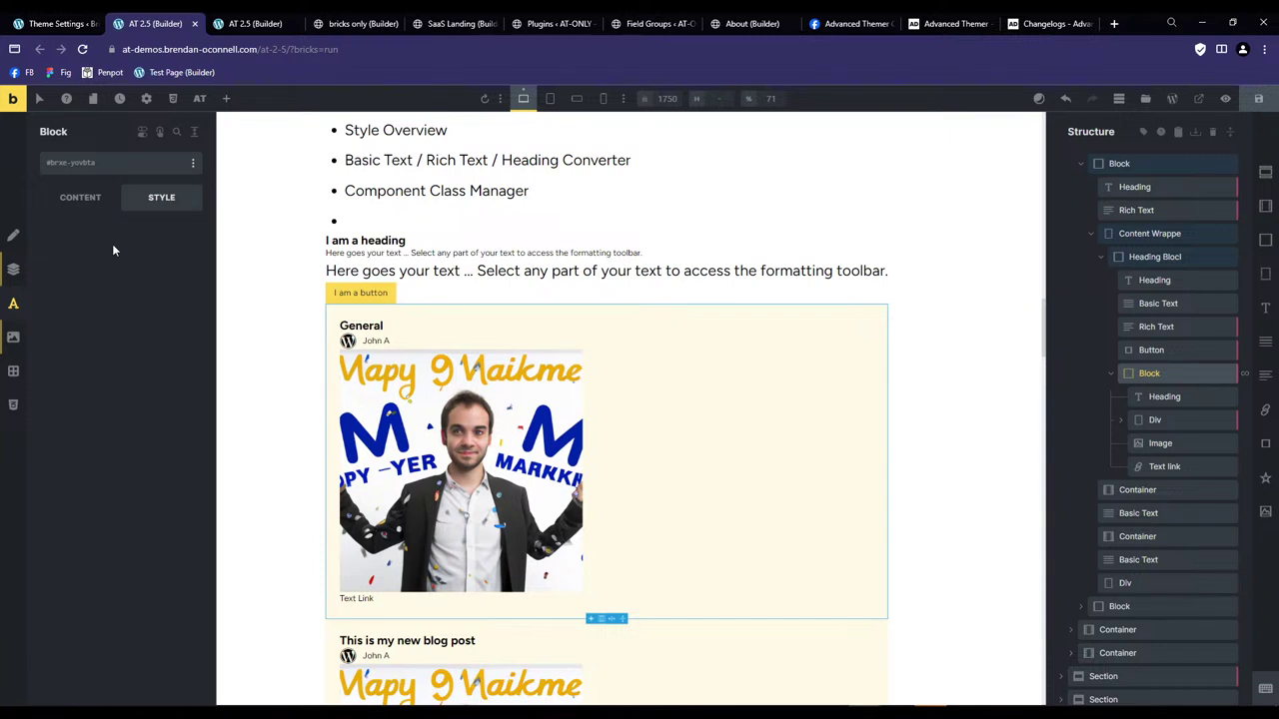
{"action": "left_click", "coordinate": [142, 244]}
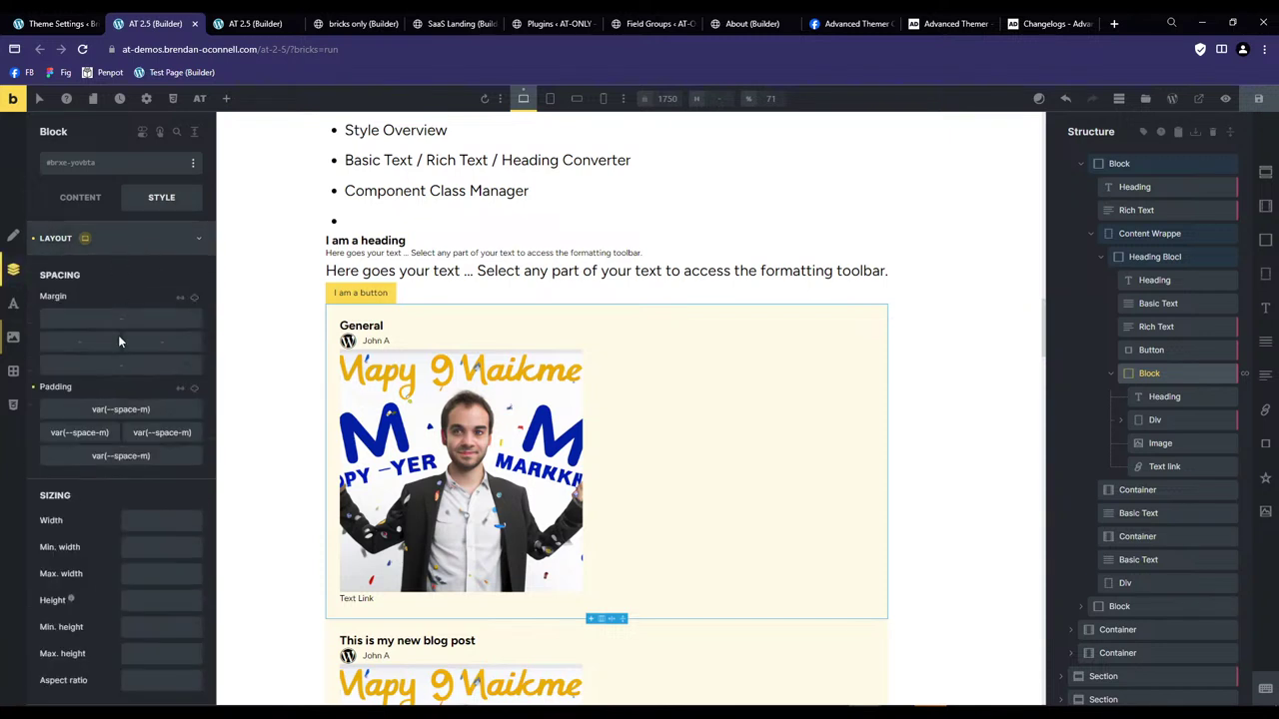
{"action": "scroll", "coordinate": [90, 606], "scroll_direction": "down", "scroll_amount": 10}
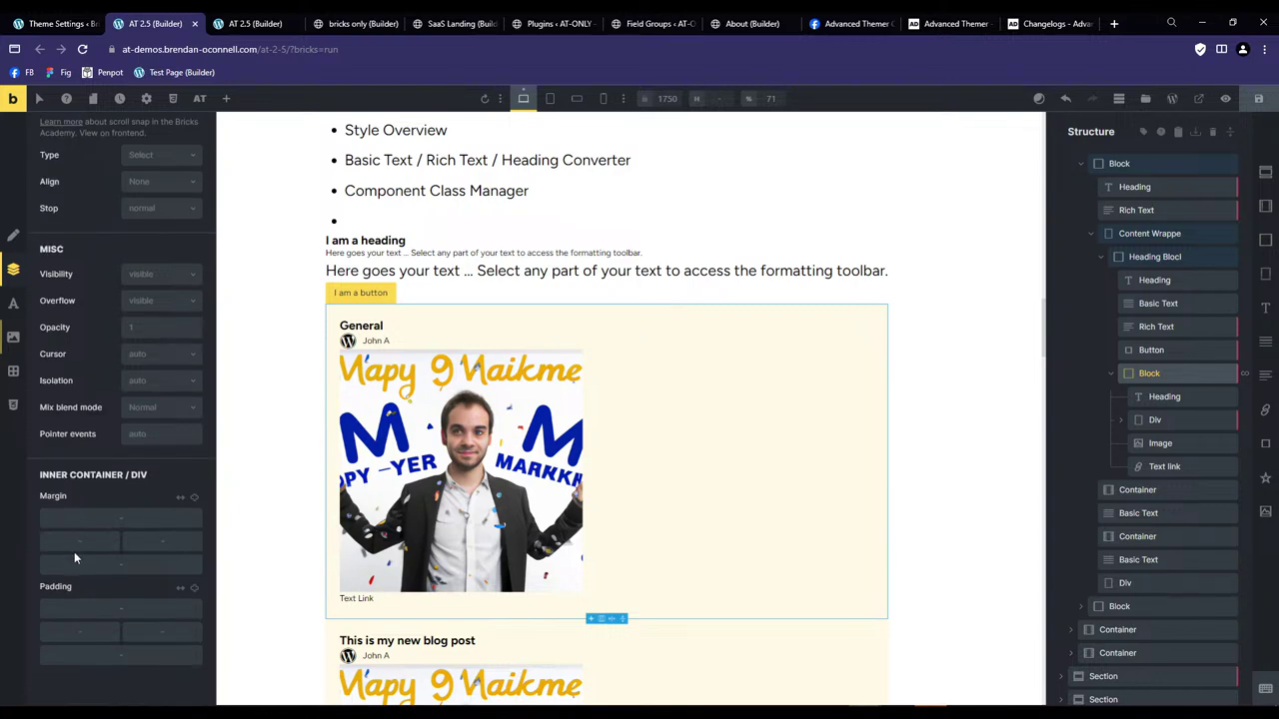
{"action": "scroll", "coordinate": [79, 583], "scroll_direction": "up", "scroll_amount": 10}
{"action": "left_click", "coordinate": [158, 248]}
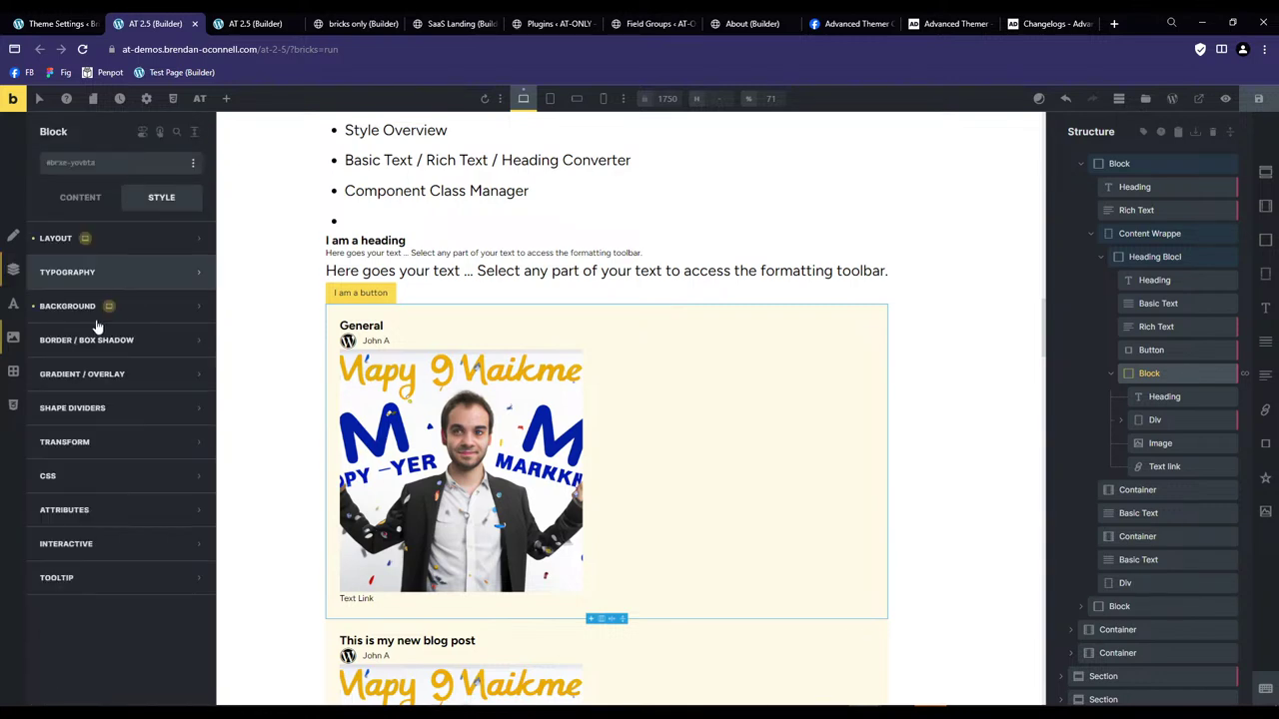
Switch between the query loop block's Background and Border / Box Shadow style groups and clear its background color.
{"action": "left_click", "coordinate": [74, 310]}
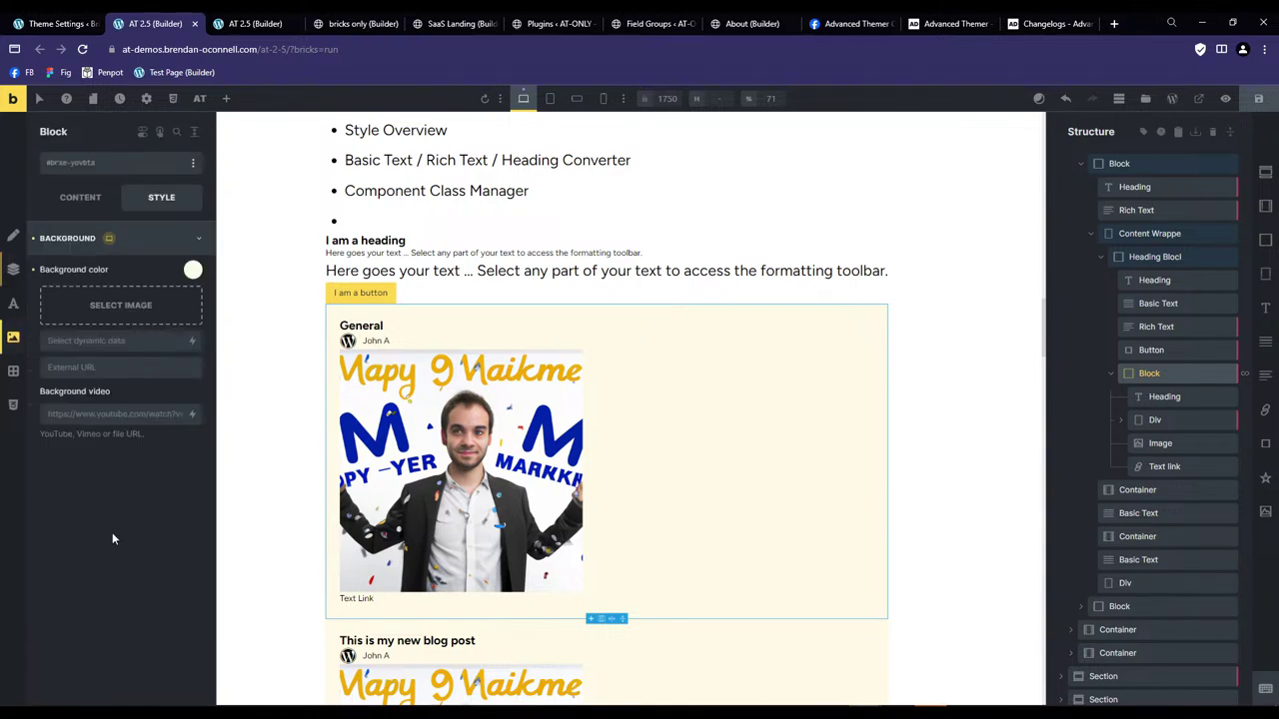
{"action": "left_click", "coordinate": [15, 381]}
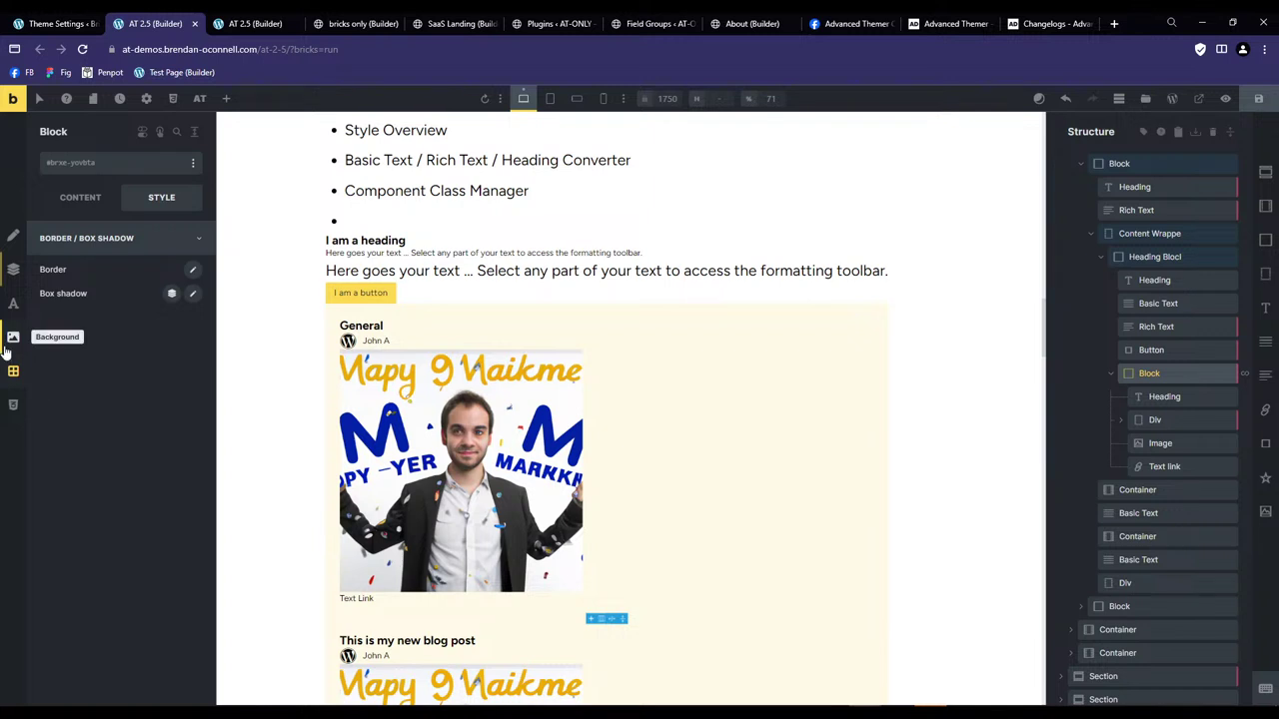
{"action": "left_click", "coordinate": [8, 343]}
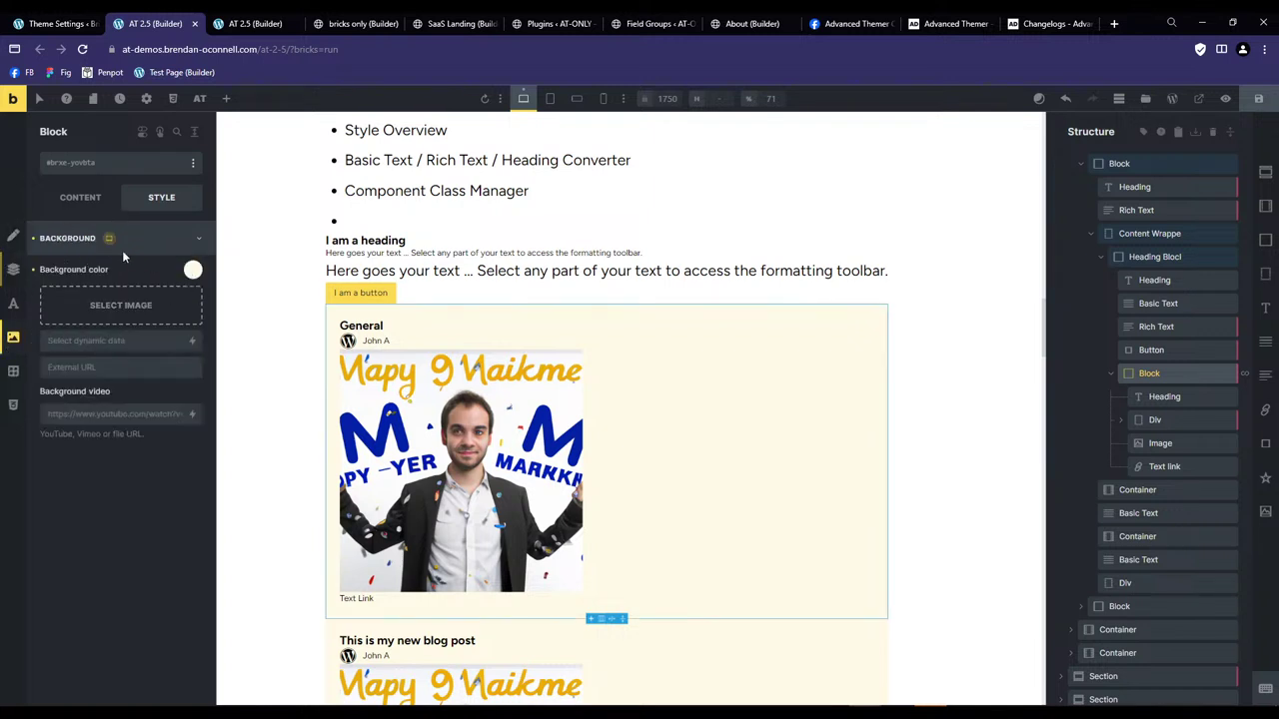
{"action": "left_click", "coordinate": [18, 372]}
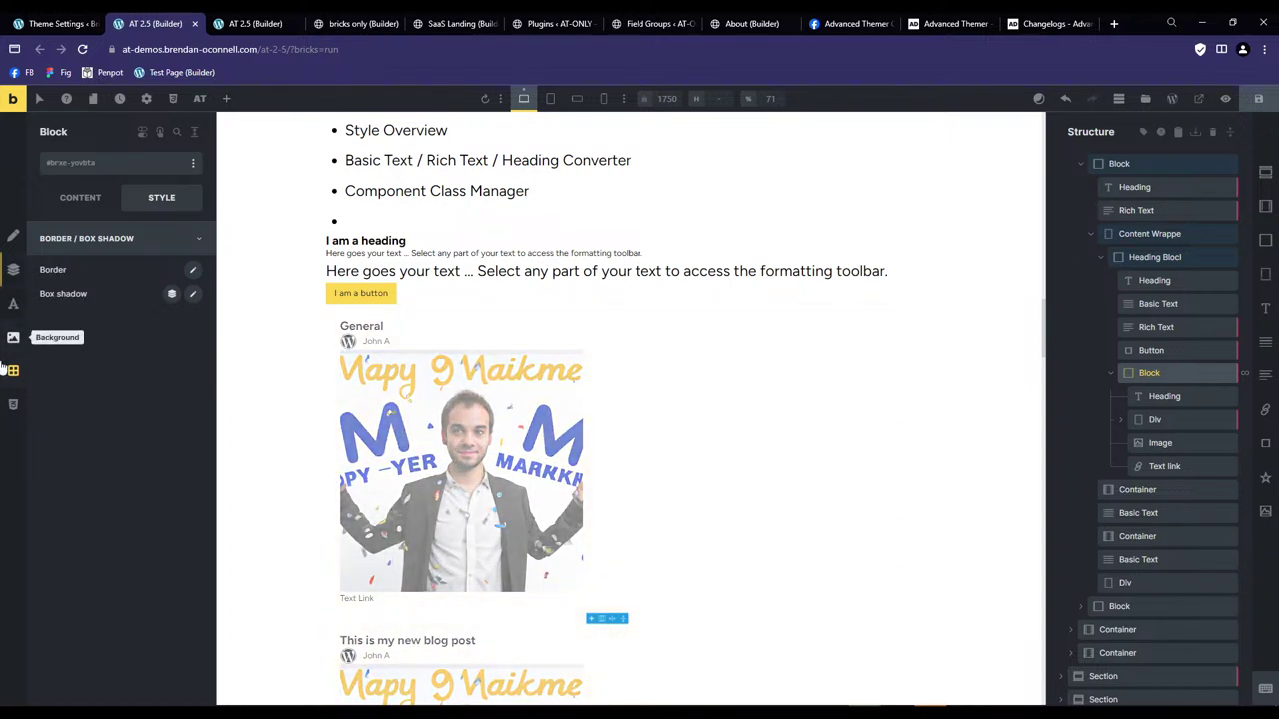
Examine the block's Layout, Typography and Border style groups through the style shortcuts, including all Layout sections, and return to all groups.
{"action": "left_click", "coordinate": [10, 269]}
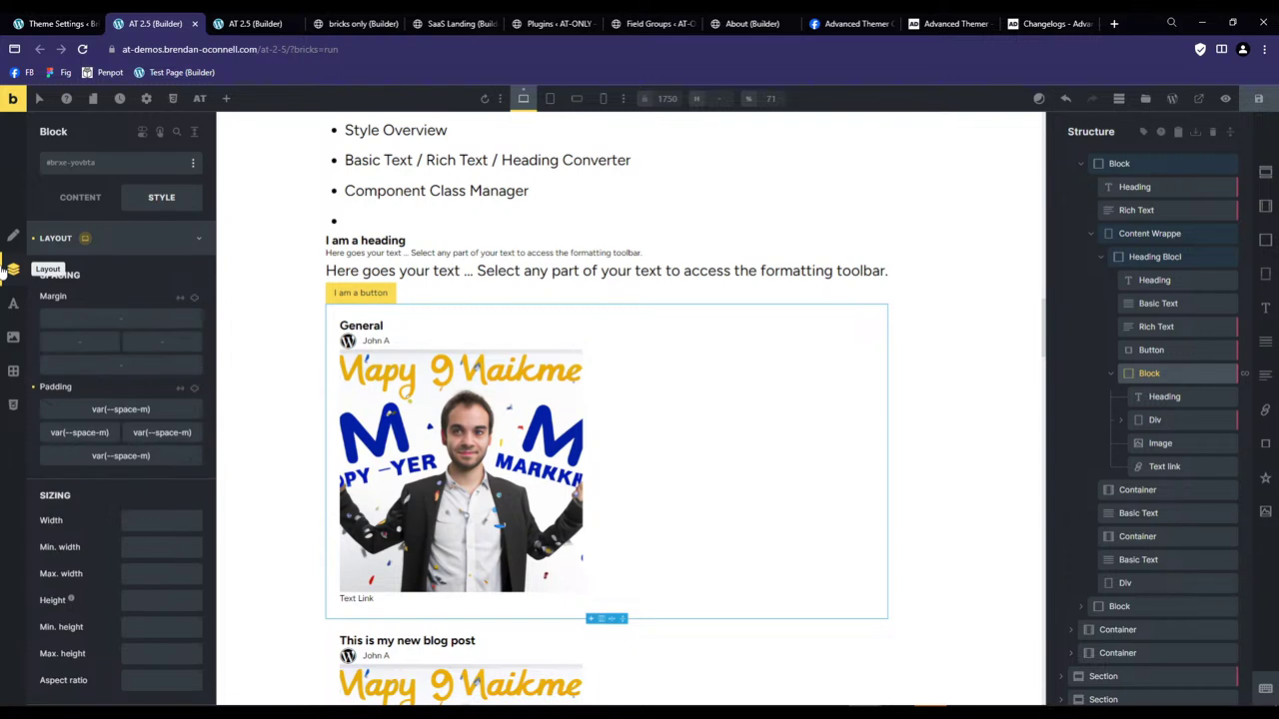
{"action": "left_click", "coordinate": [56, 239]}
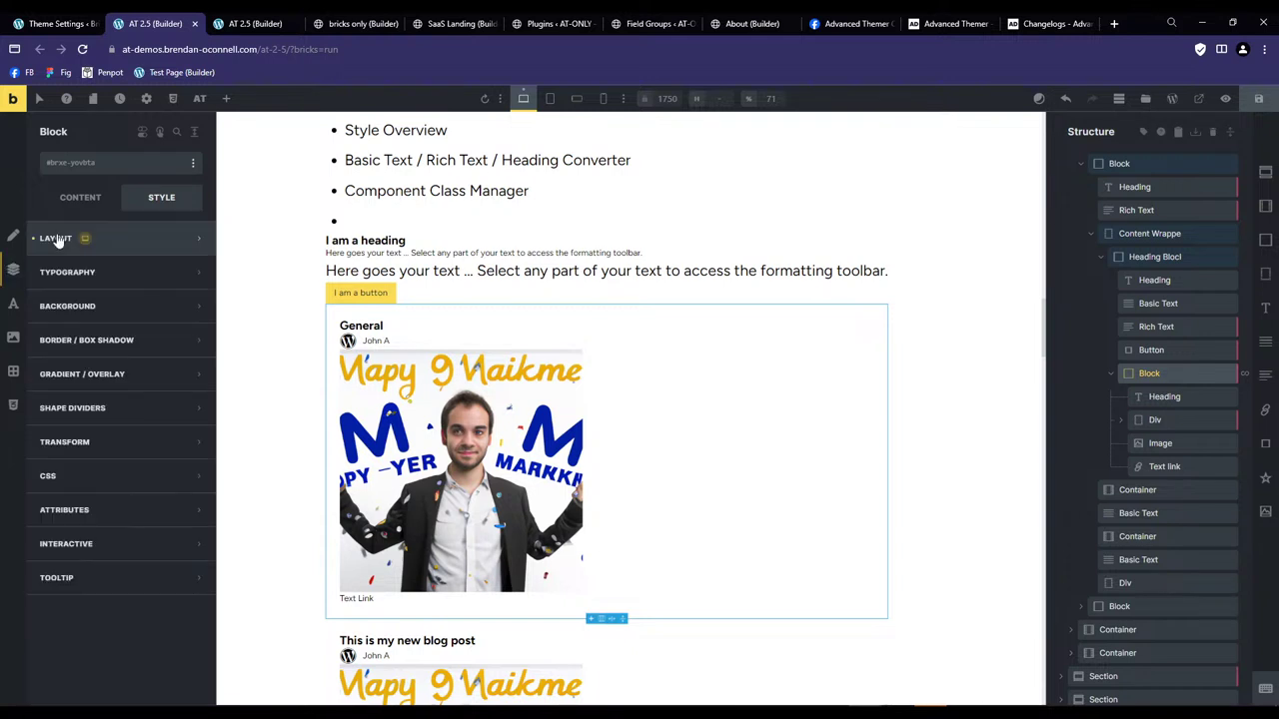
{"action": "left_click", "coordinate": [11, 269]}
{"action": "left_click", "coordinate": [13, 306]}
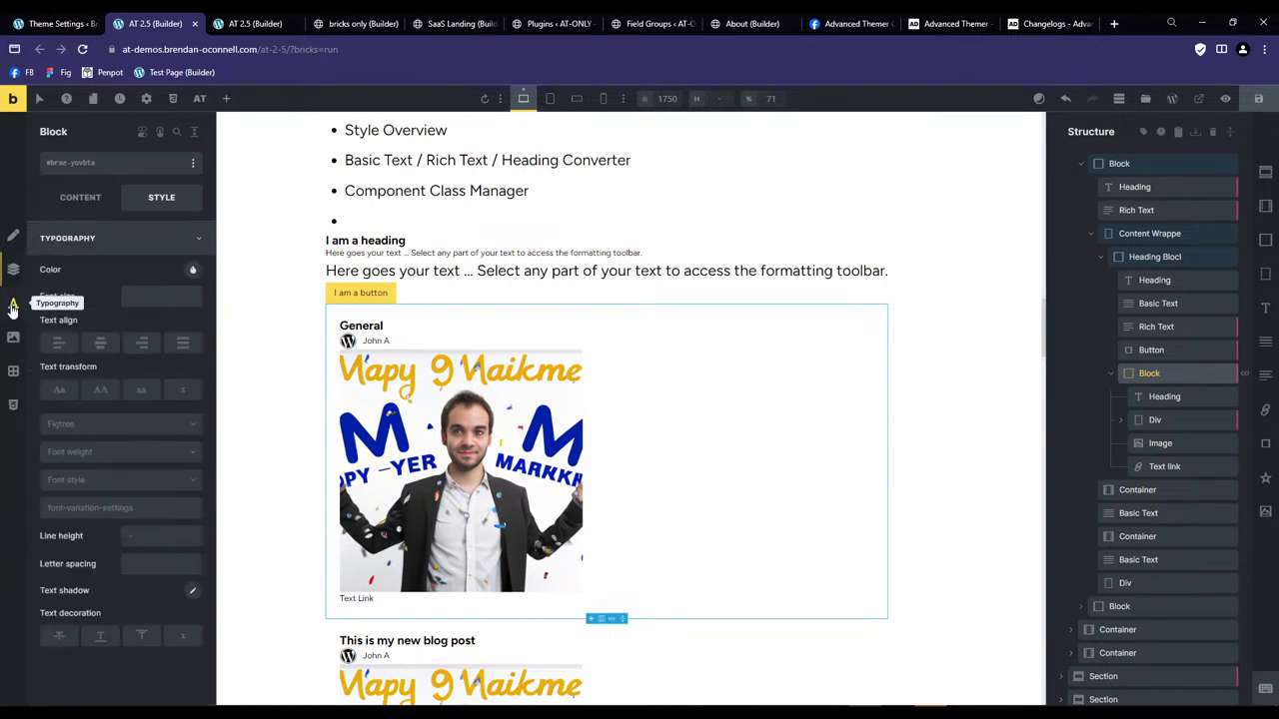
{"action": "left_click", "coordinate": [13, 370]}
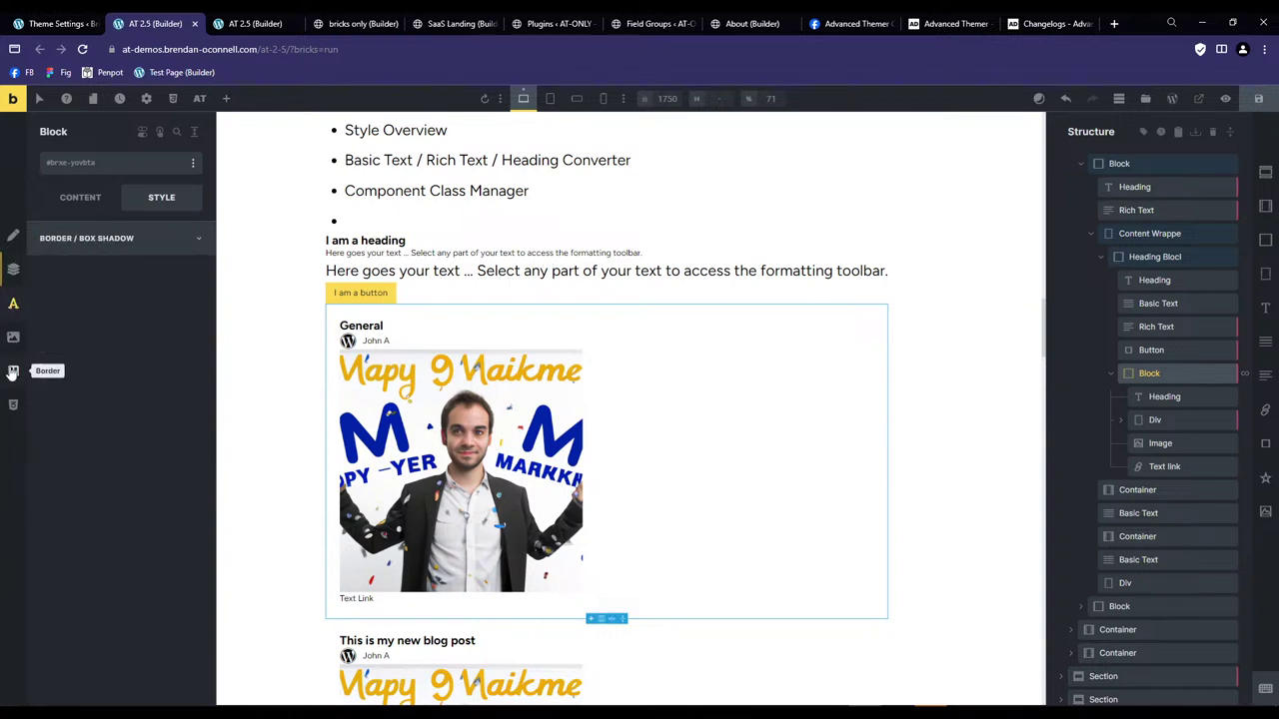
{"action": "left_click", "coordinate": [13, 272]}
{"action": "scroll", "coordinate": [90, 404], "scroll_direction": "down", "scroll_amount": 5}
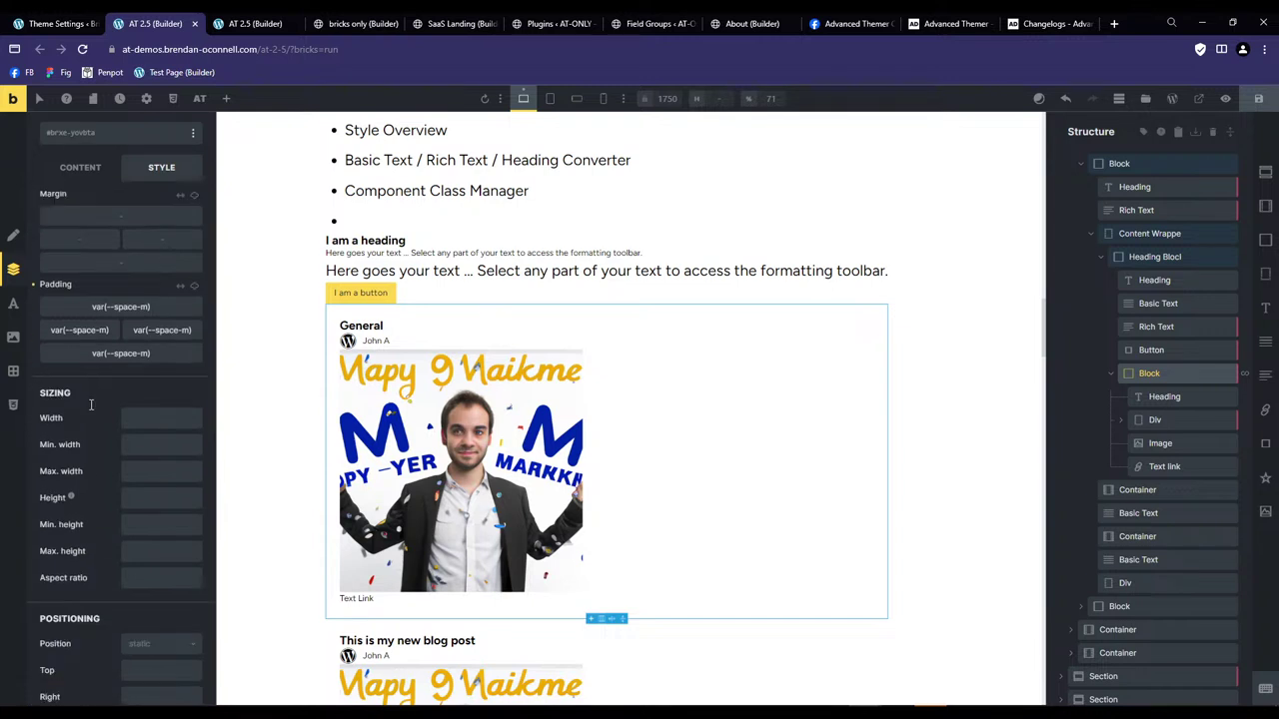
{"action": "scroll", "coordinate": [91, 403], "scroll_direction": "down", "scroll_amount": 3}
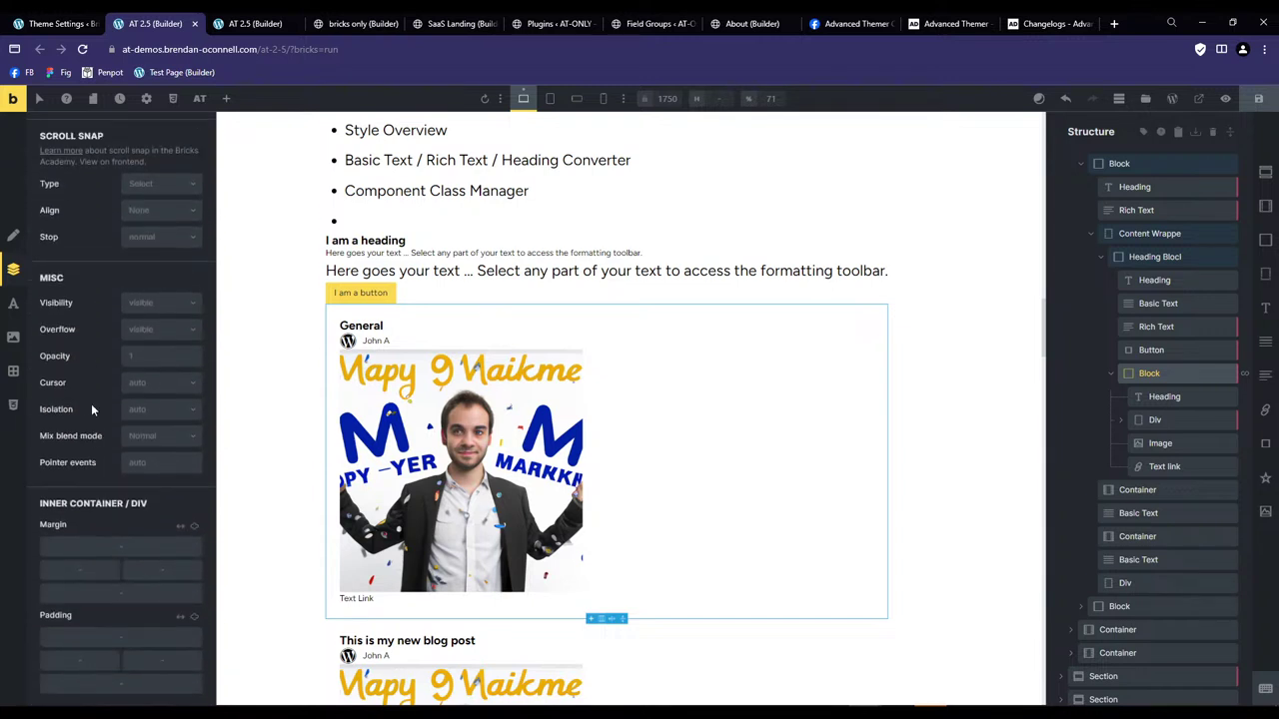
{"action": "scroll", "coordinate": [91, 404], "scroll_direction": "up", "scroll_amount": 10}
{"action": "left_click", "coordinate": [134, 242]}
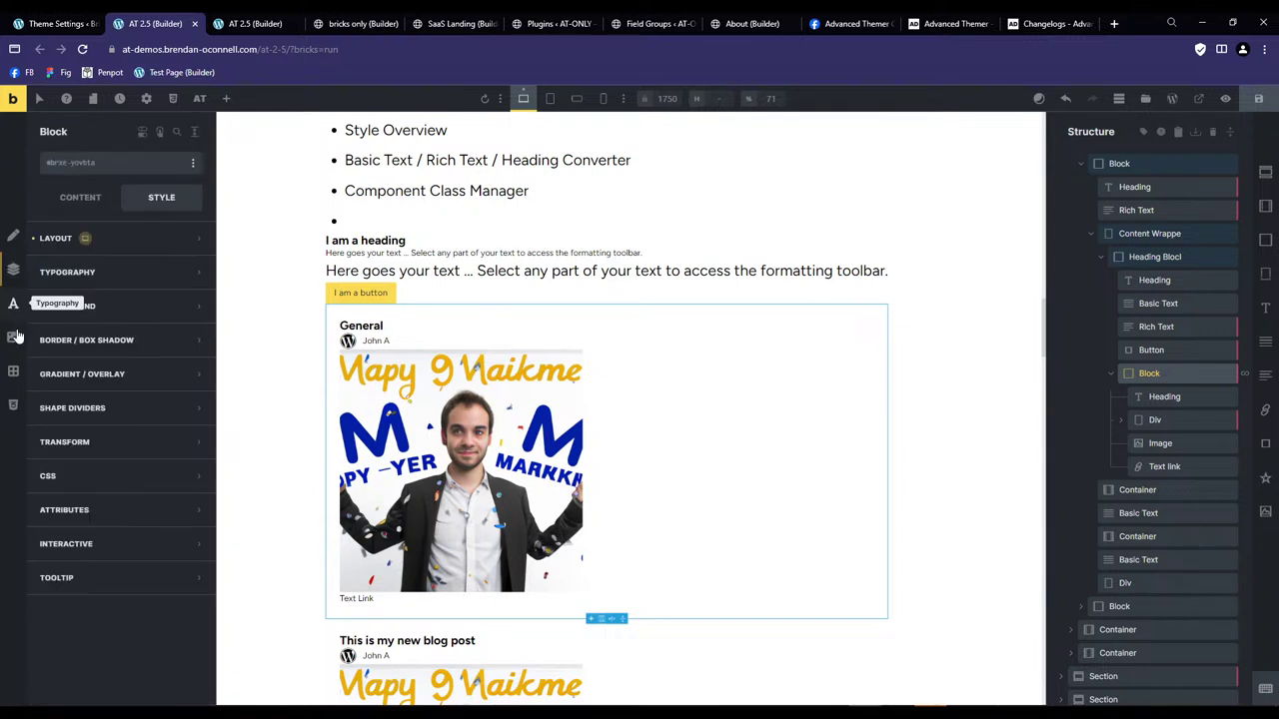
Set the block's border radius to 1 on all four corners.
{"action": "left_click", "coordinate": [15, 374]}
{"action": "left_click", "coordinate": [173, 270]}
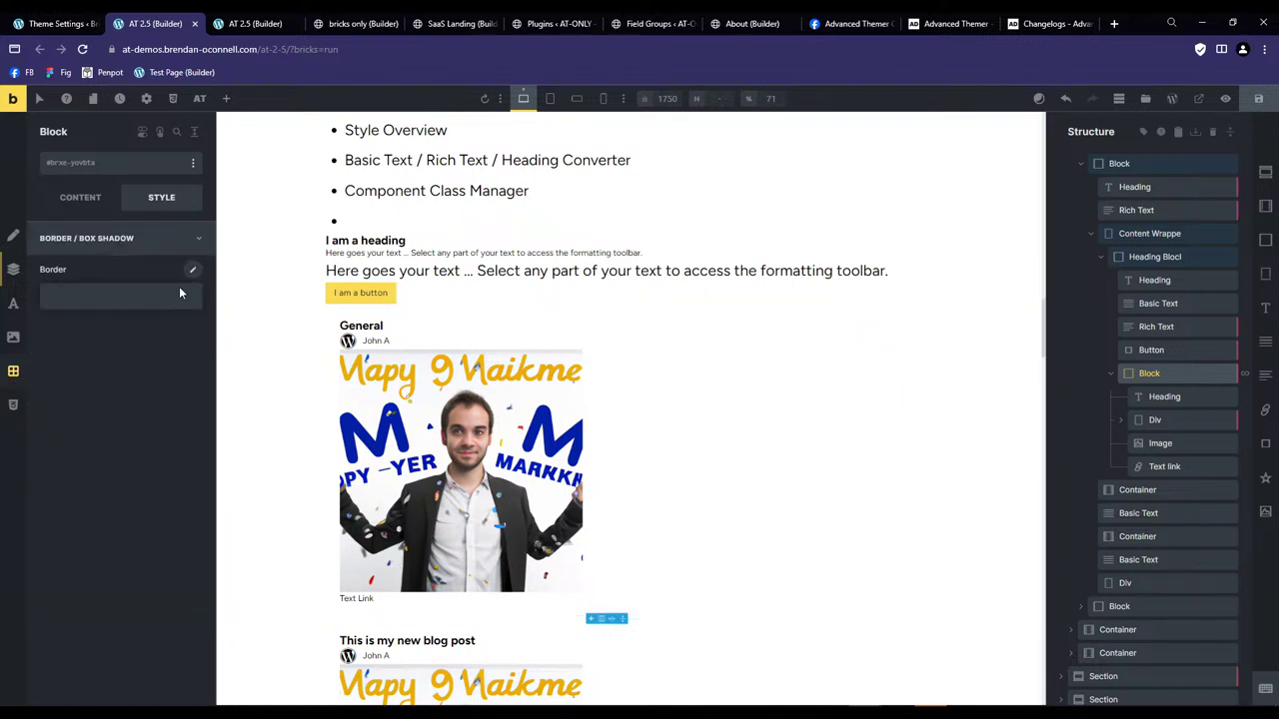
{"action": "type", "text": "1"}
{"action": "left_click", "coordinate": [181, 412]}
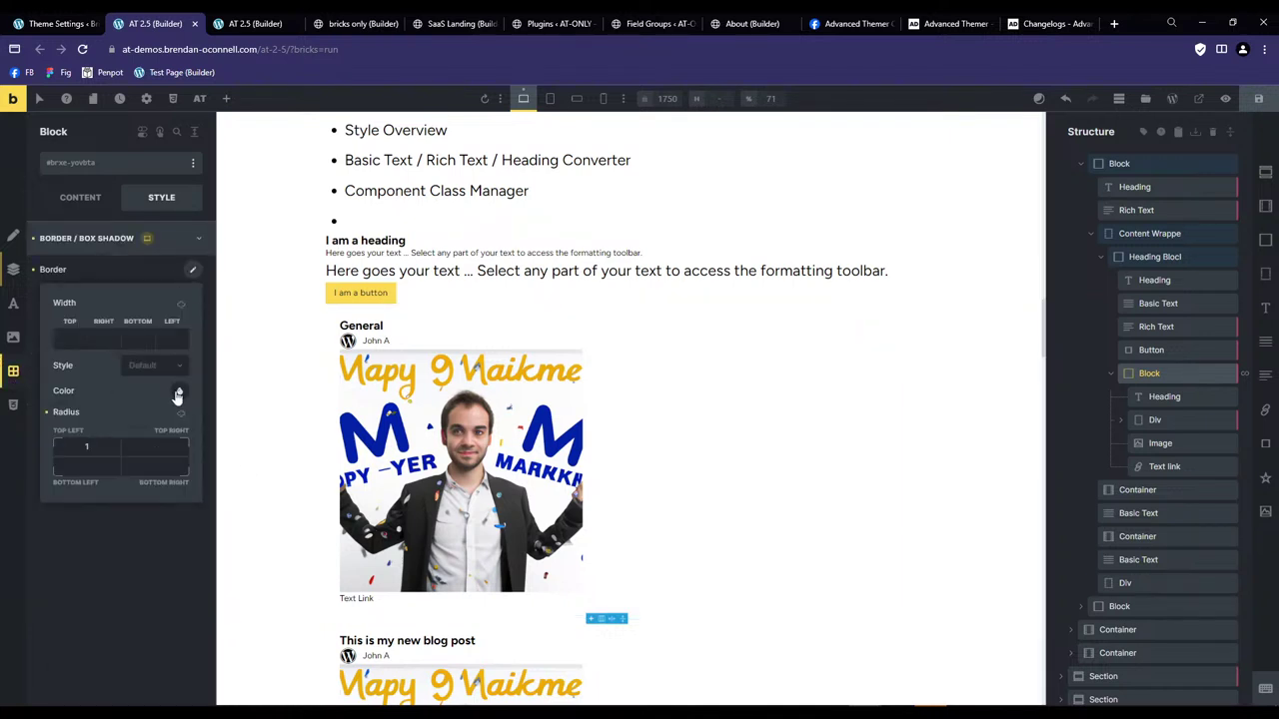
Browse the Automatic.css color variables for the block's border color and close the variable picker without choosing one.
{"action": "right_click", "coordinate": [178, 392]}
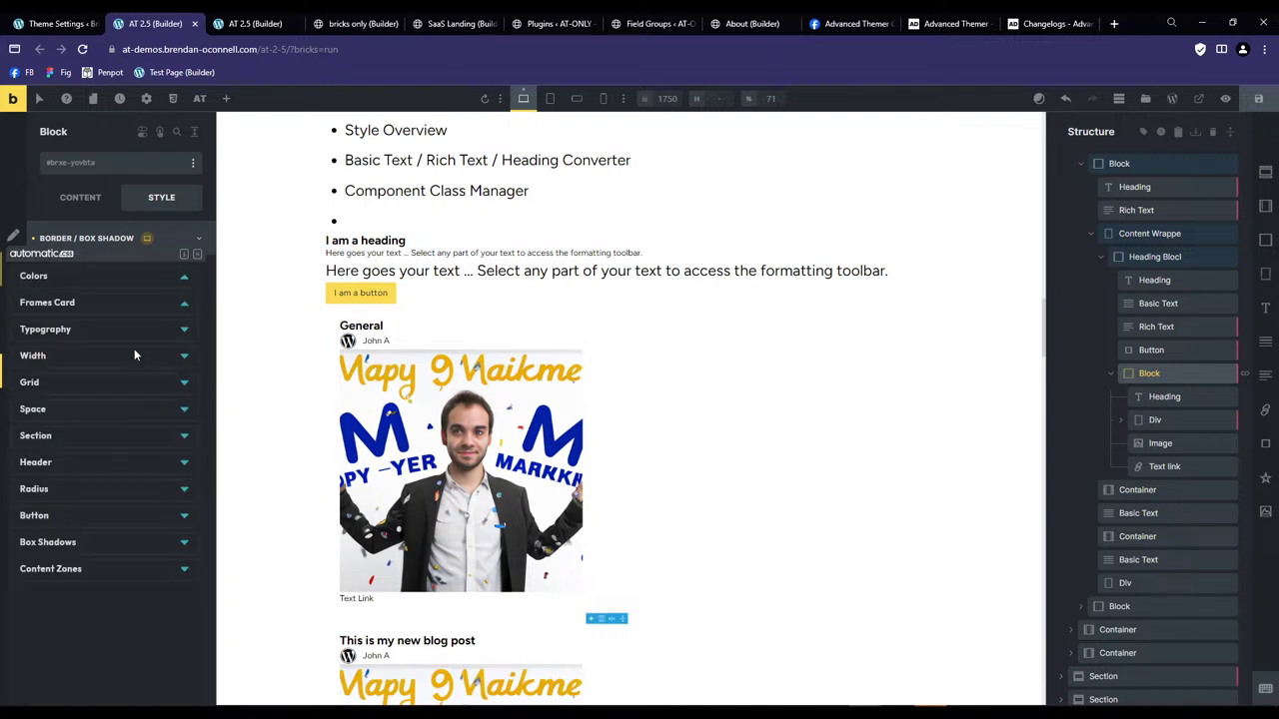
{"action": "left_click", "coordinate": [120, 276]}
{"action": "left_click", "coordinate": [125, 299]}
{"action": "left_click", "coordinate": [122, 279]}
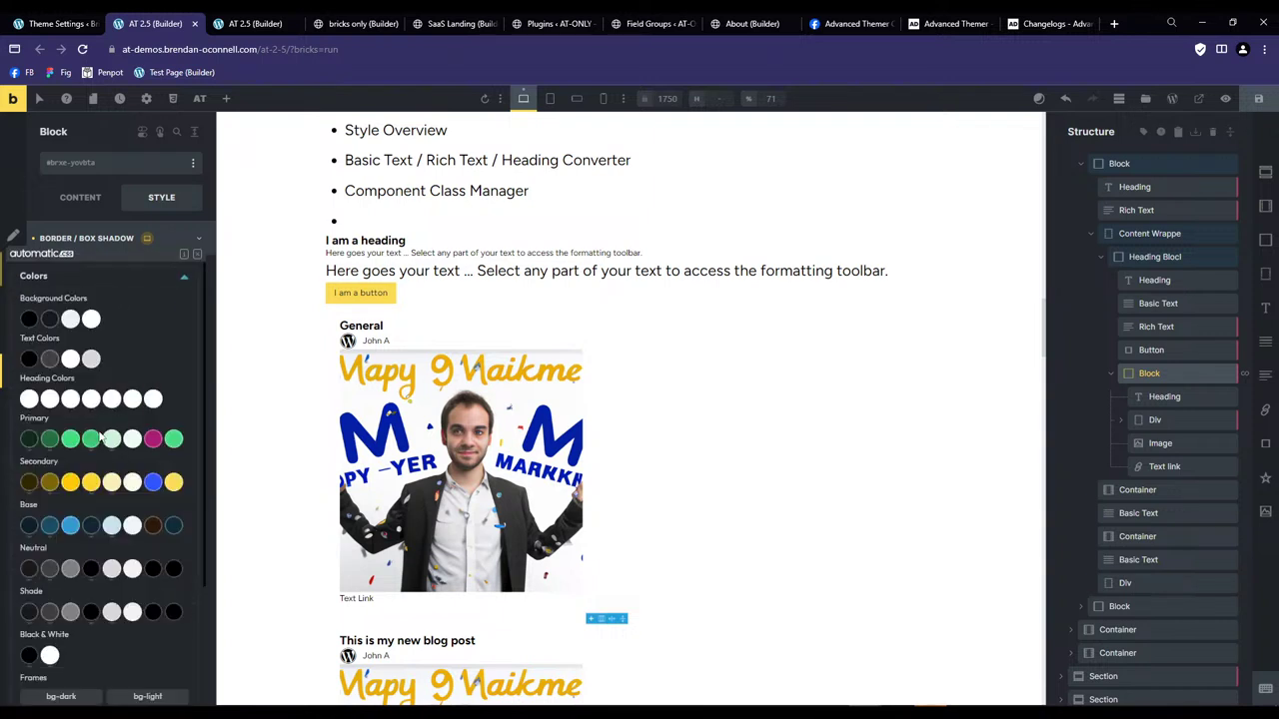
{"action": "left_click", "coordinate": [74, 413]}
{"action": "left_click", "coordinate": [192, 270]}
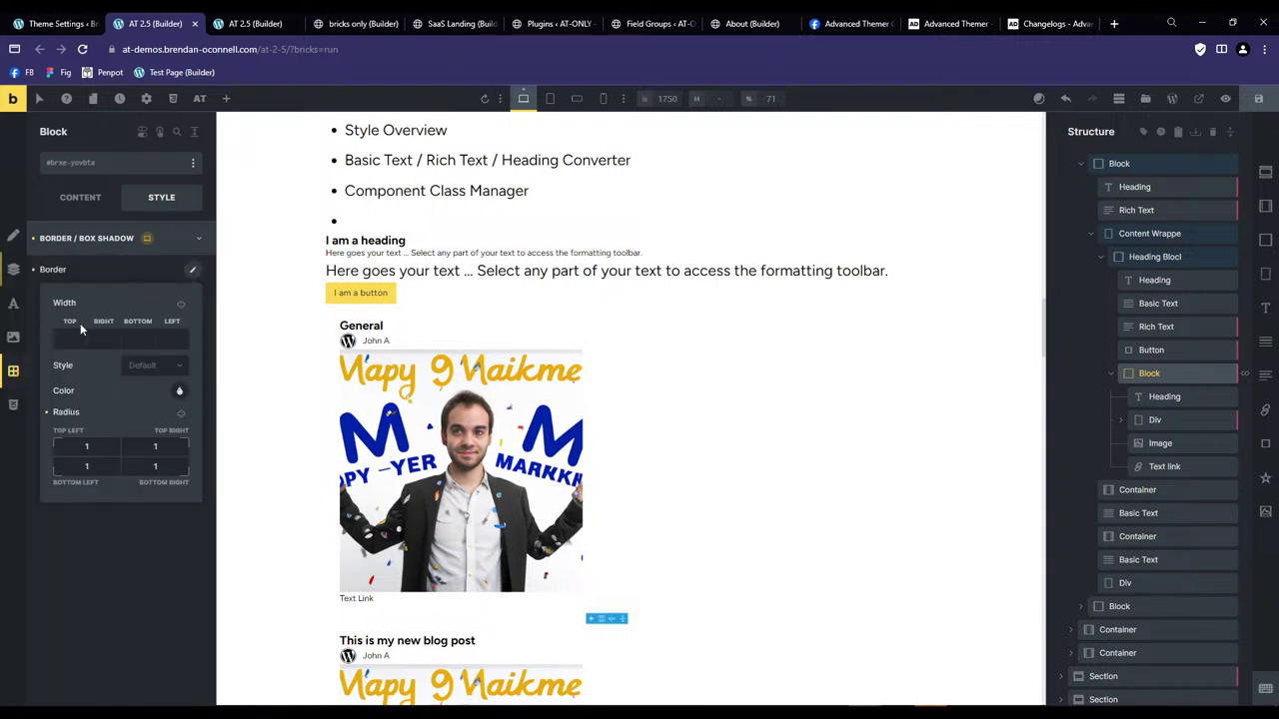
Clear the block's border and layout styles, checking its Typography, Background and CSS groups along the way.
{"action": "left_click", "coordinate": [13, 303]}
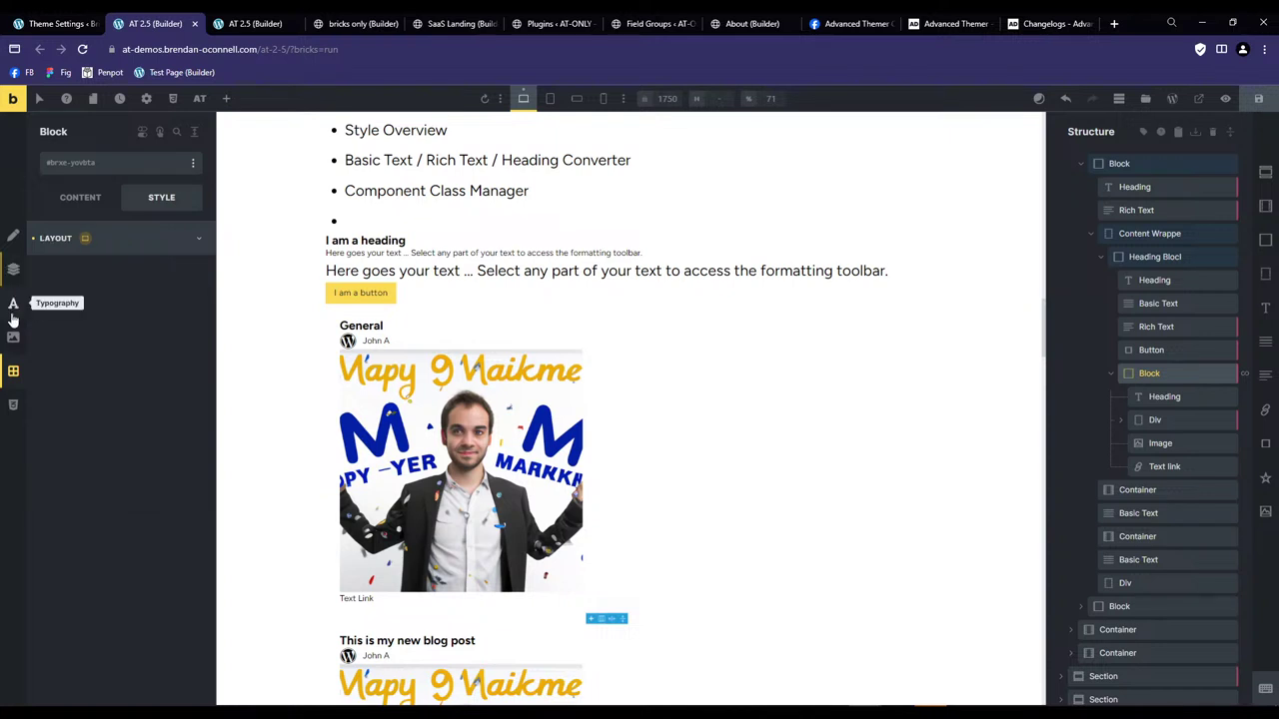
{"action": "left_click", "coordinate": [13, 371]}
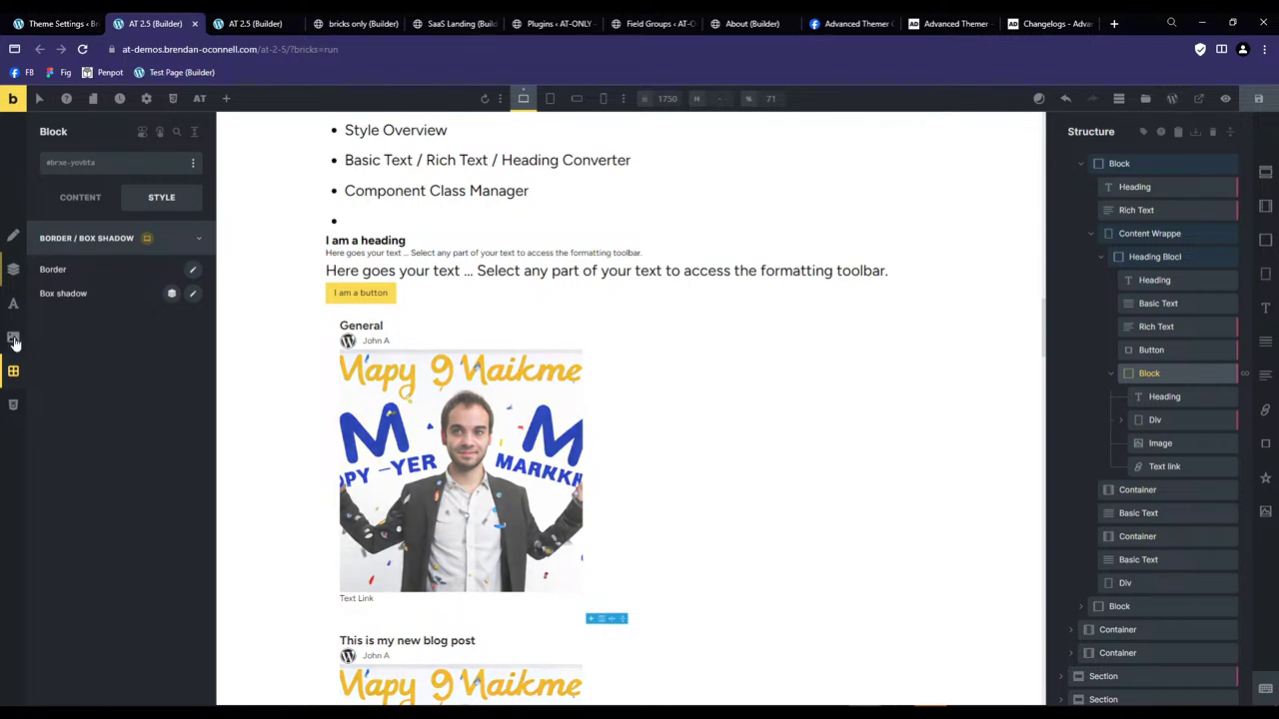
{"action": "left_click", "coordinate": [13, 304]}
{"action": "left_click", "coordinate": [13, 337]}
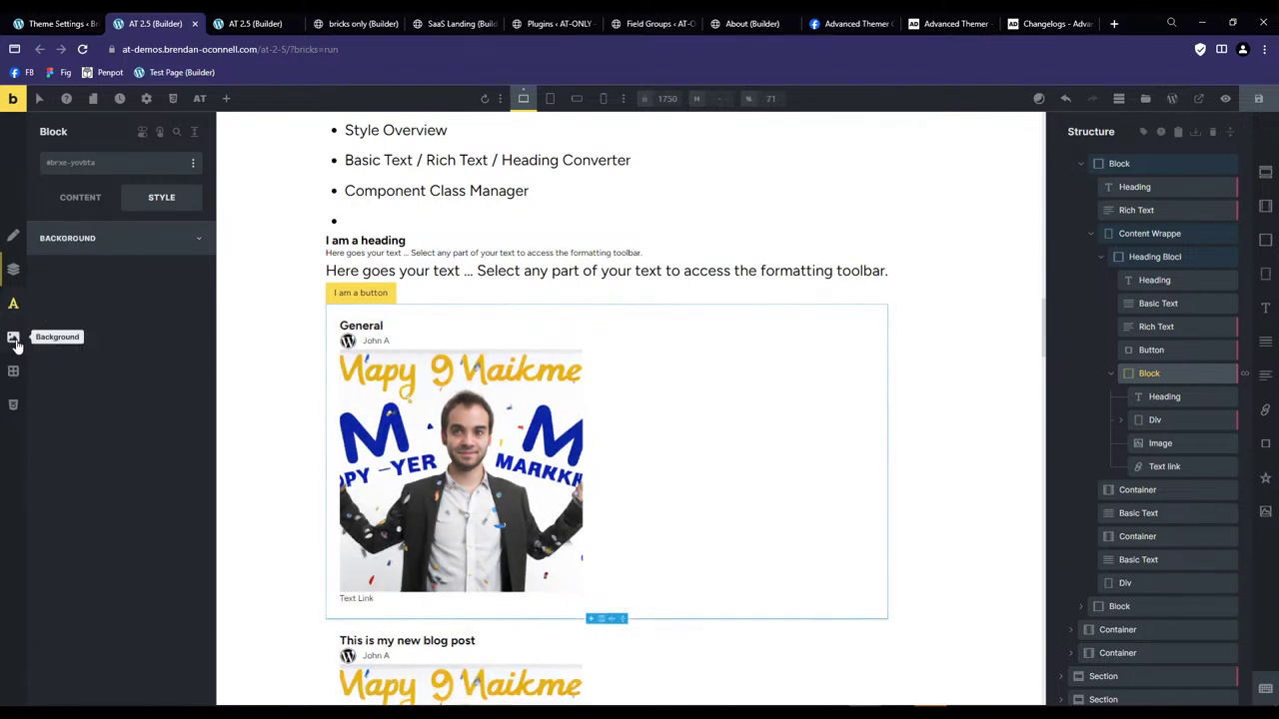
{"action": "left_click", "coordinate": [13, 404]}
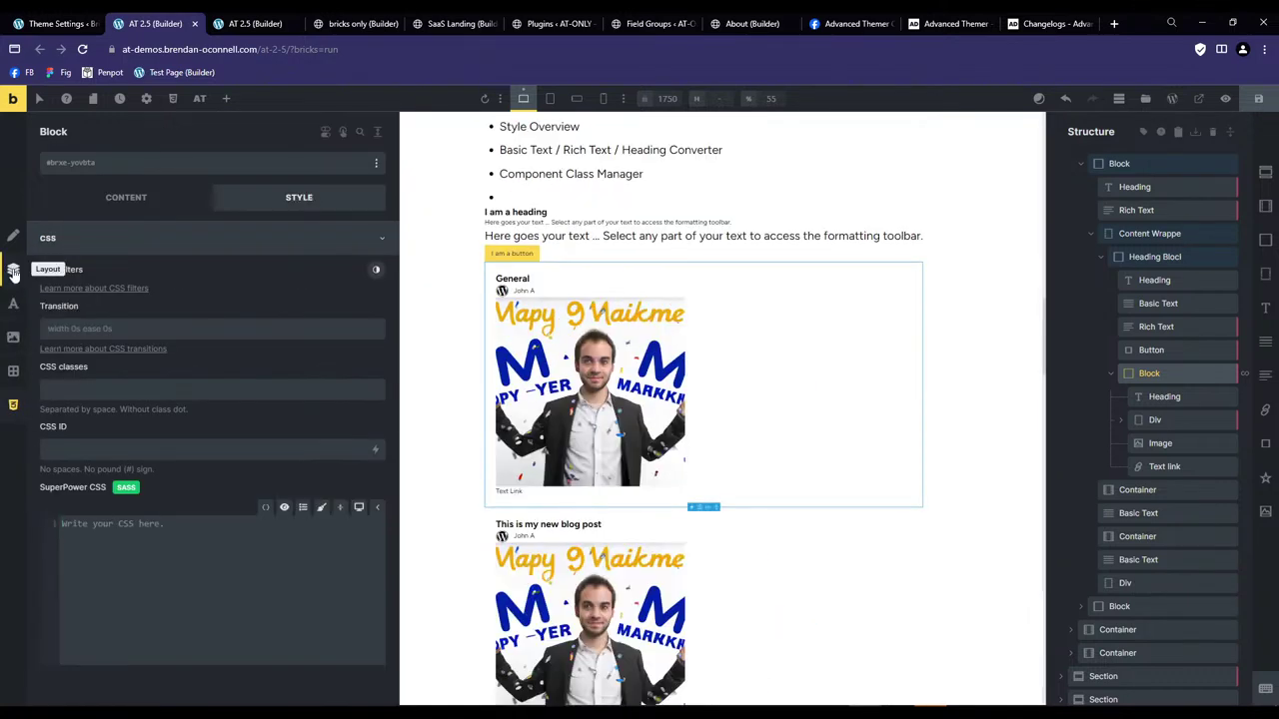
{"action": "left_click", "coordinate": [13, 270]}
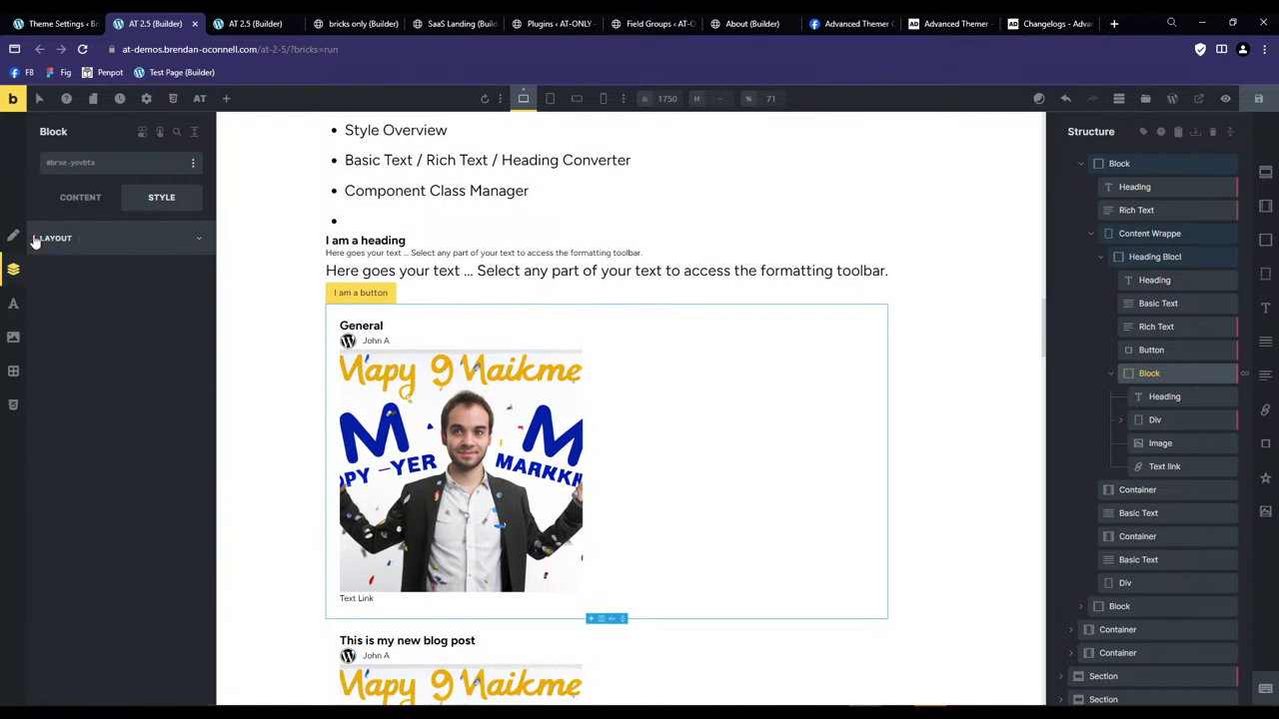
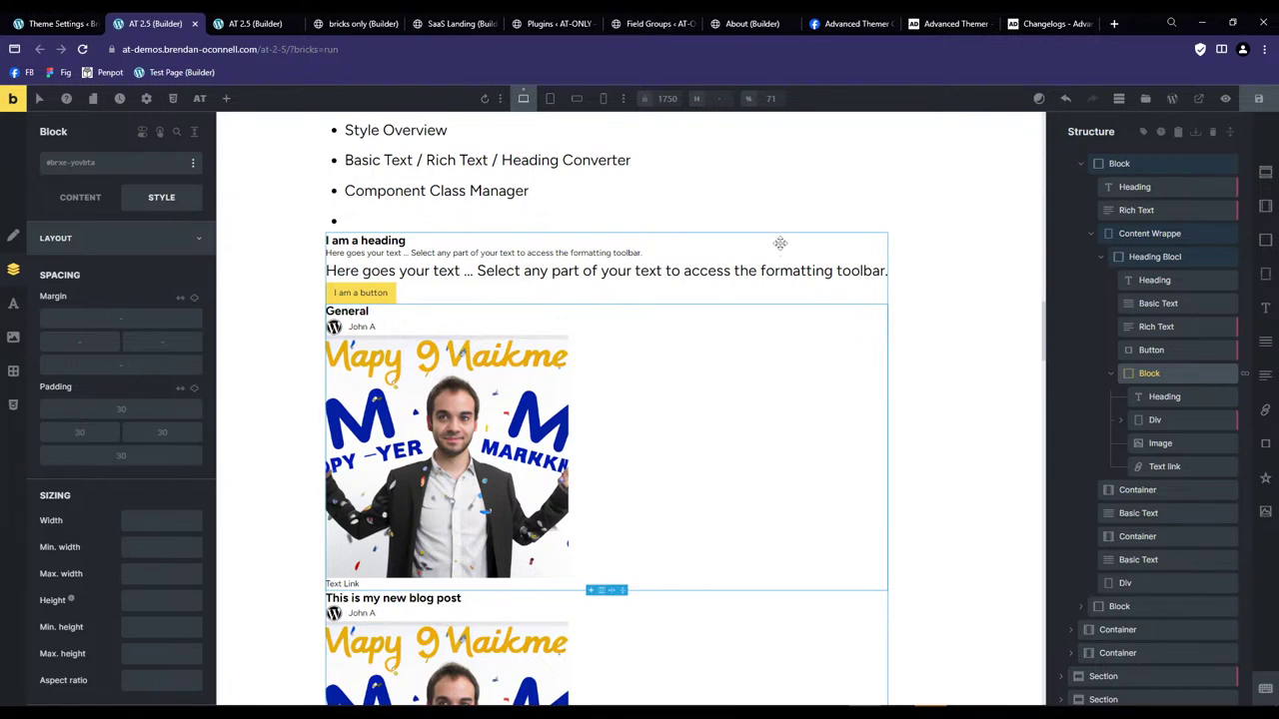
Examine the Default Theme's Typography and Element - Container theme style settings, including the container width.
{"action": "left_click", "coordinate": [146, 98]}
{"action": "left_click", "coordinate": [123, 176]}
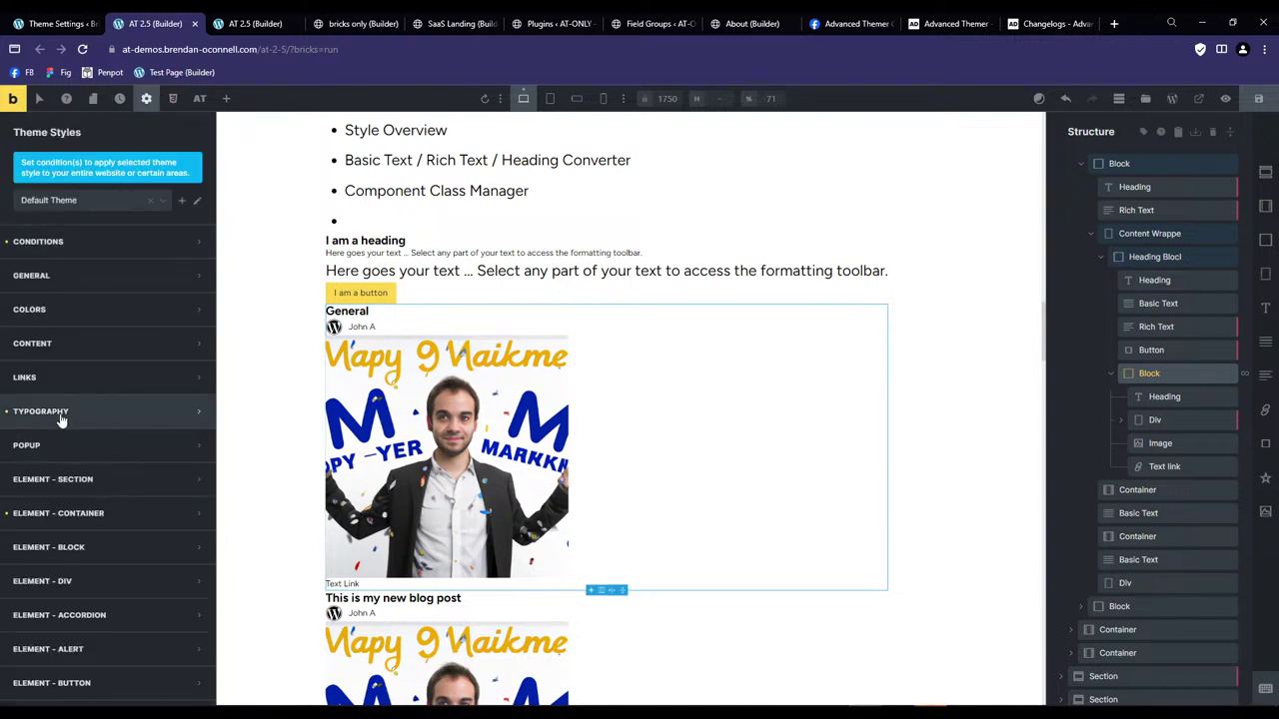
{"action": "left_click", "coordinate": [22, 418]}
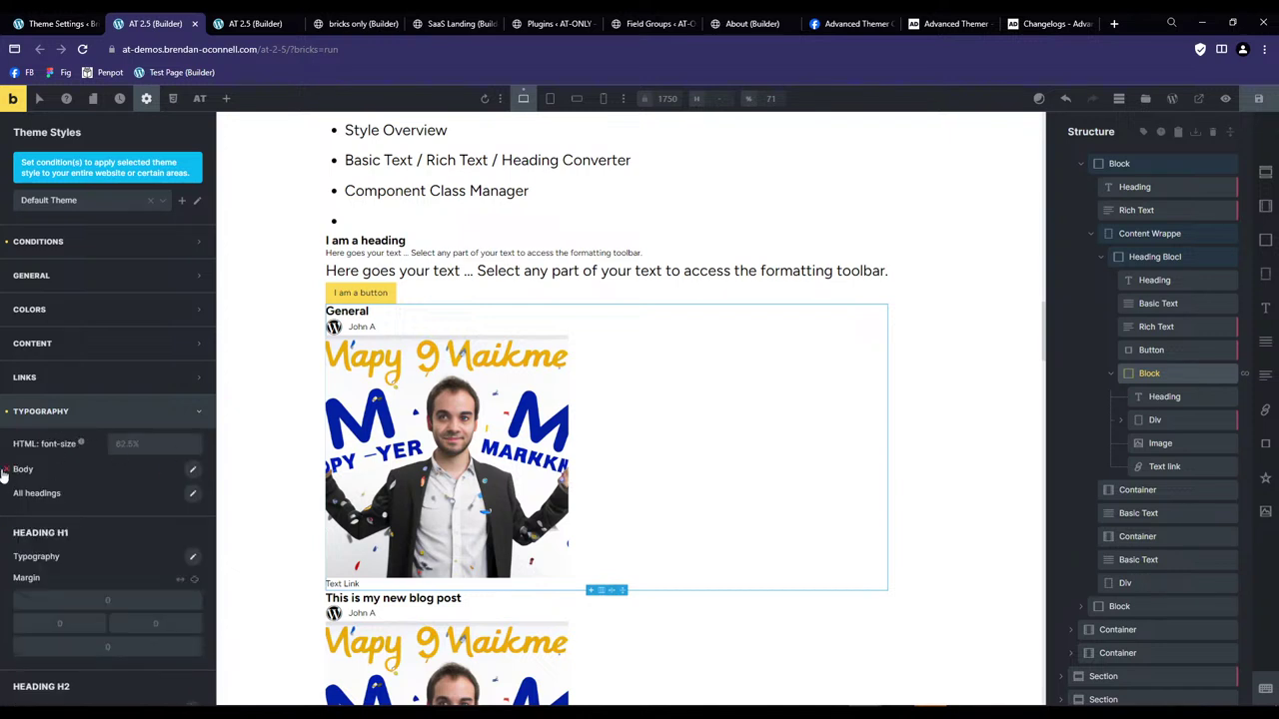
{"action": "left_click", "coordinate": [126, 412]}
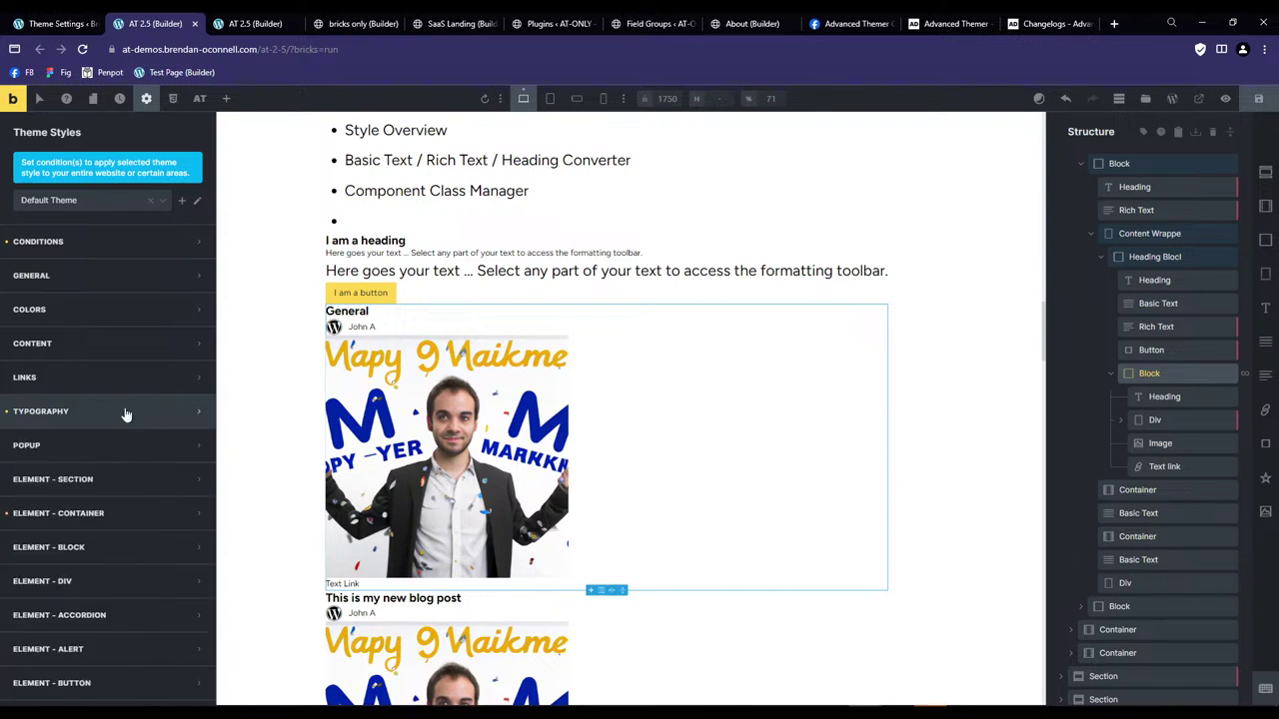
{"action": "left_click", "coordinate": [72, 525]}
{"action": "scroll", "coordinate": [74, 525], "scroll_direction": "down", "scroll_amount": 3}
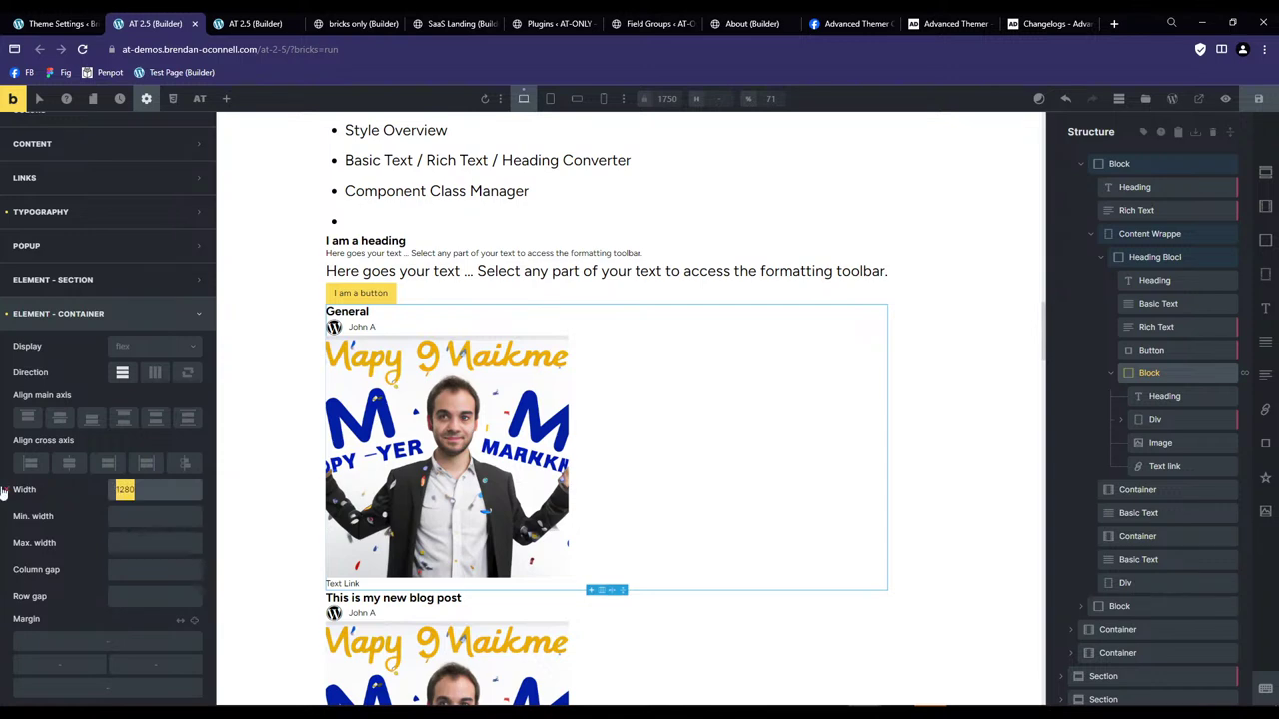
Switch to the WordPress admin tab and open the Automatic CSS settings.
{"action": "key", "text": "ctrl+shift+Tab"}
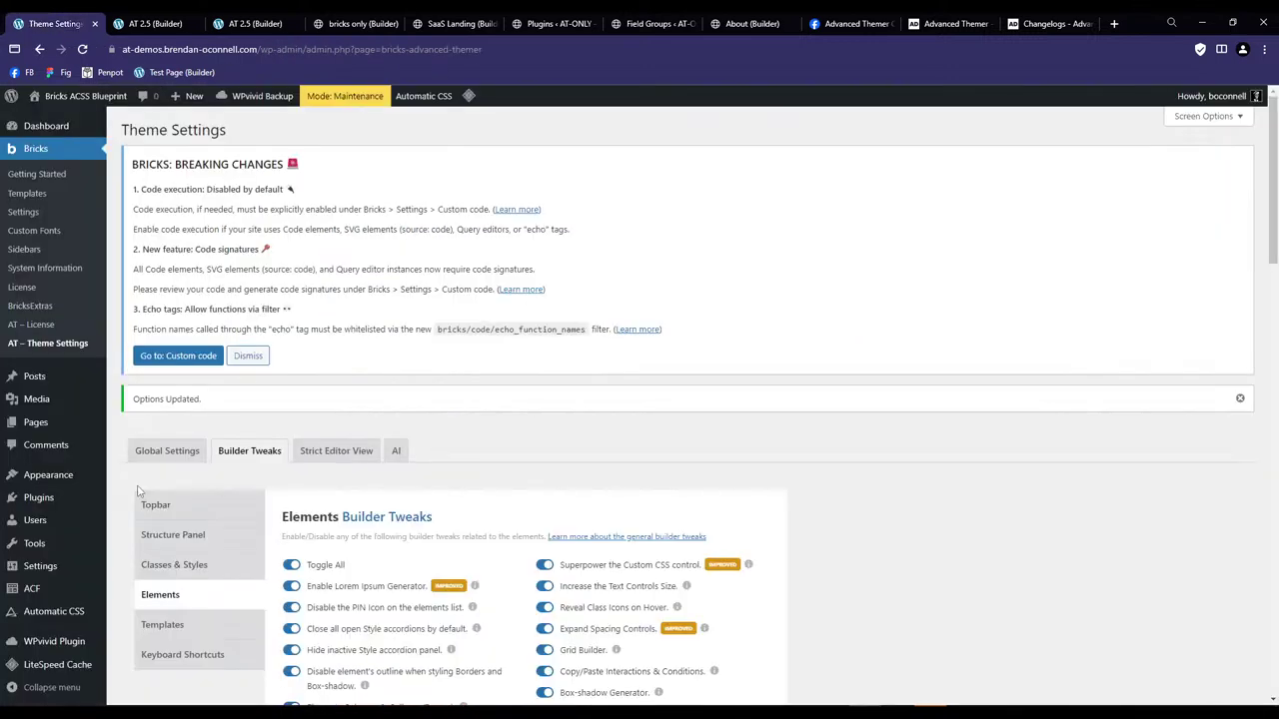
{"action": "mouse_move", "coordinate": [55, 620]}
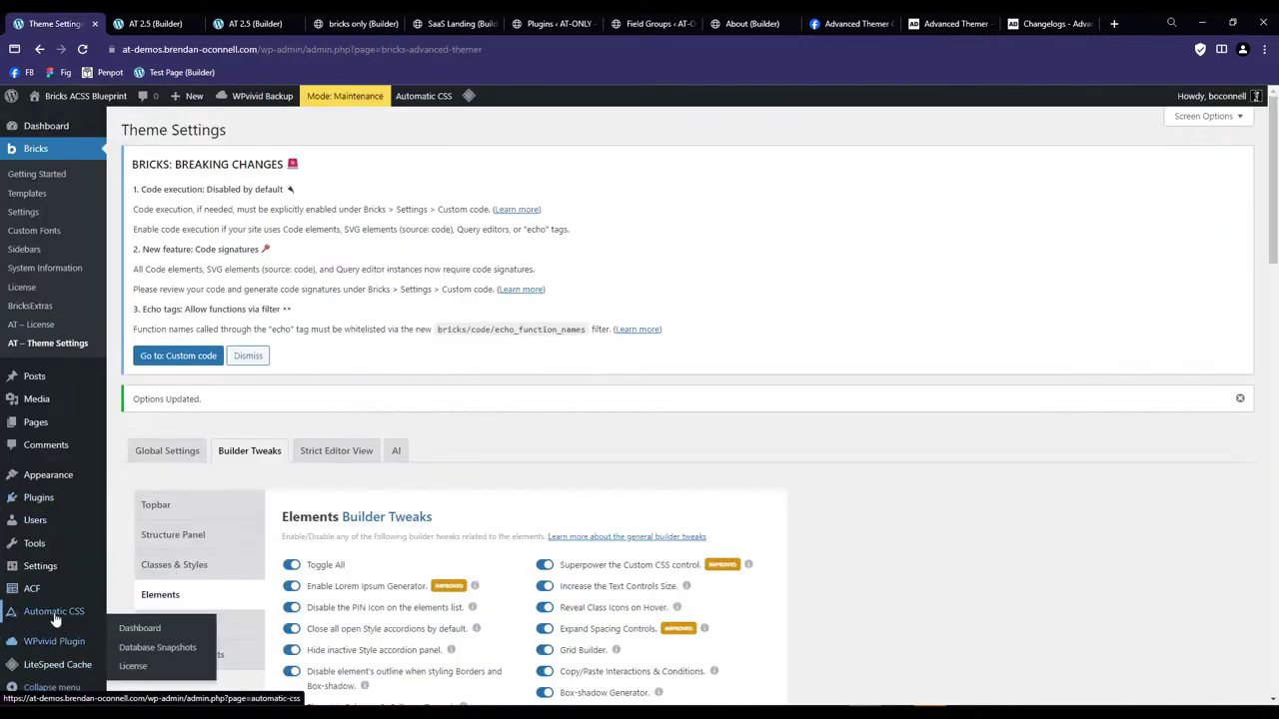
{"action": "left_click", "coordinate": [53, 425]}
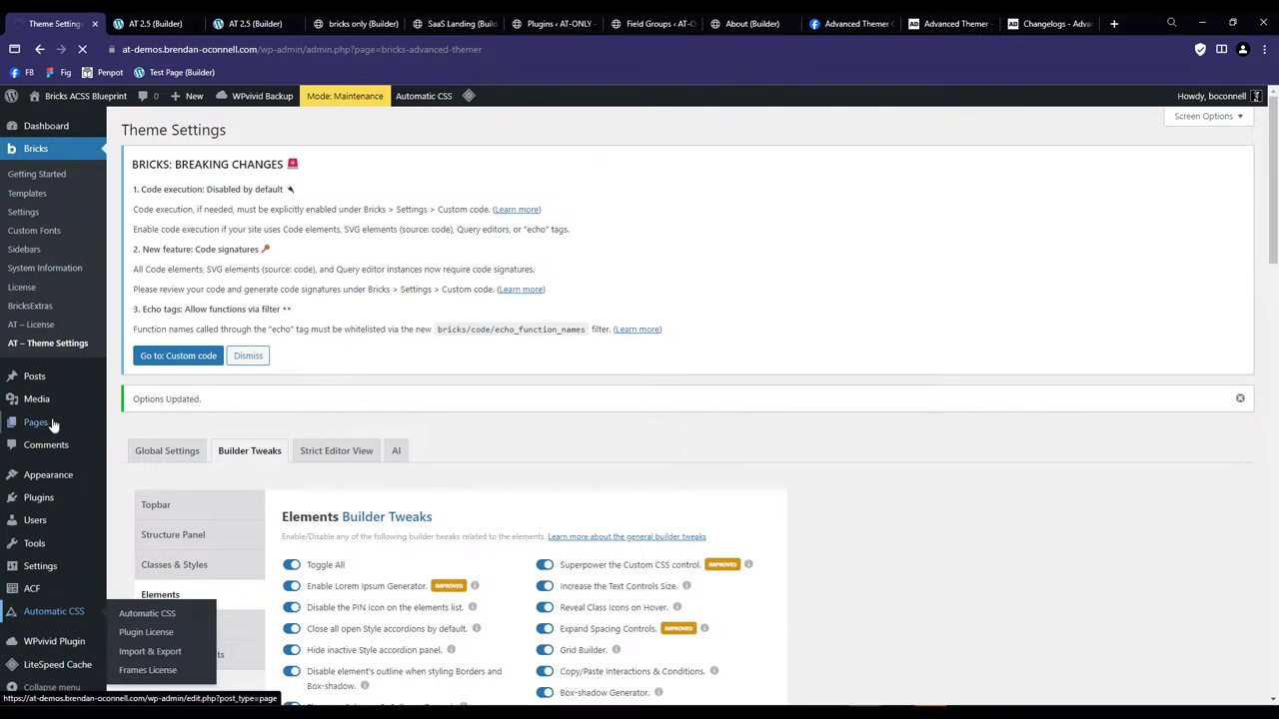
{"action": "left_click", "coordinate": [54, 611]}
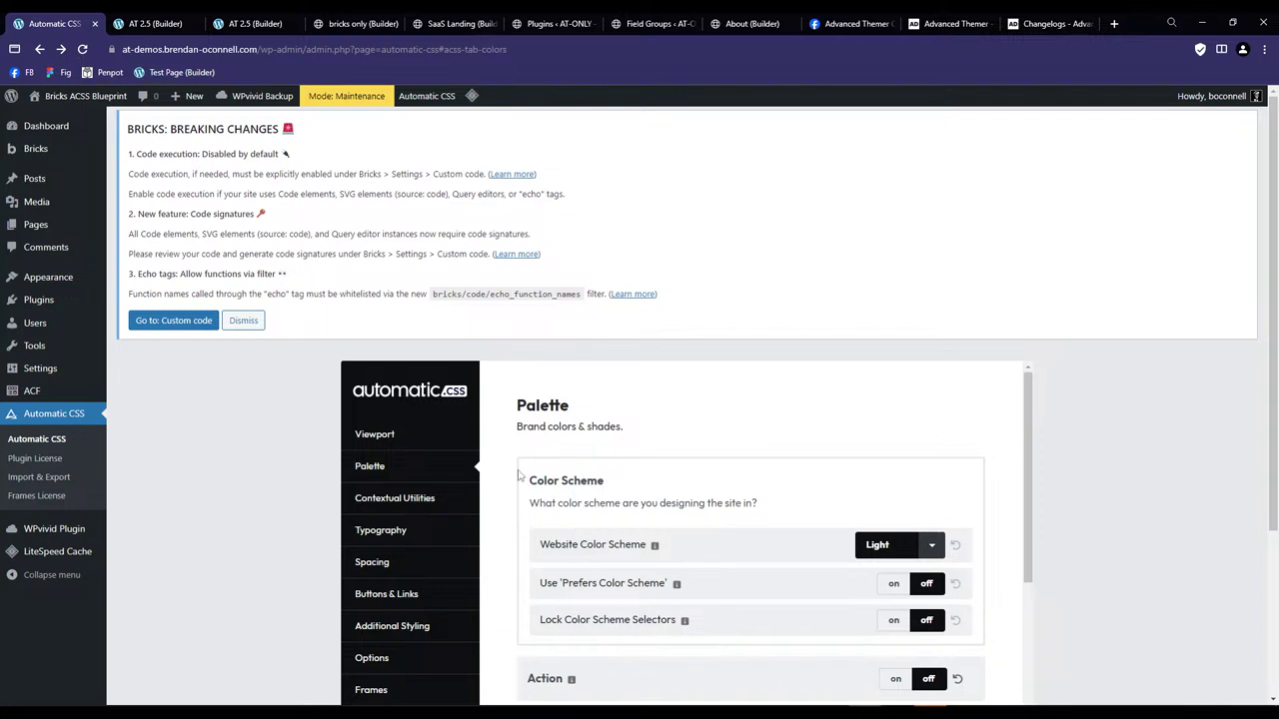
Review the Viewport content width, breakpoint and body settings, and open the Contextual Utilities settings.
{"action": "left_click", "coordinate": [398, 436]}
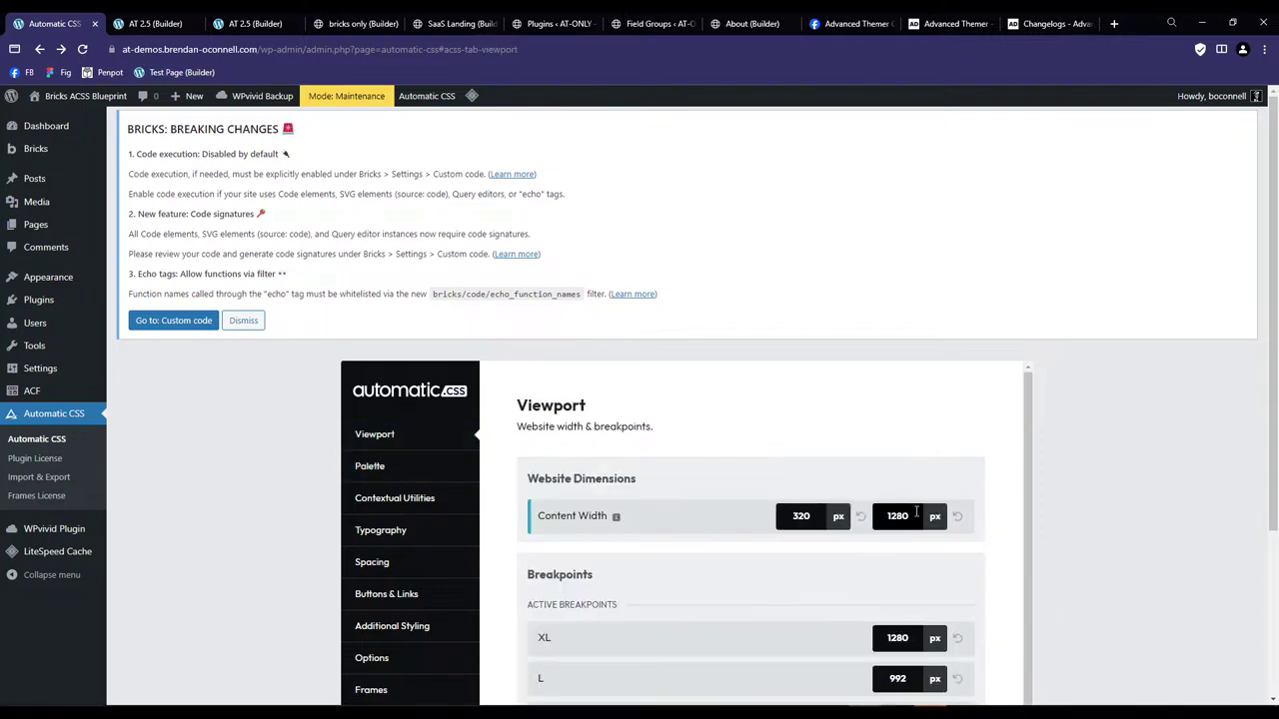
{"action": "left_click_drag", "start_coordinate": [909, 516], "coordinate": [878, 515]}
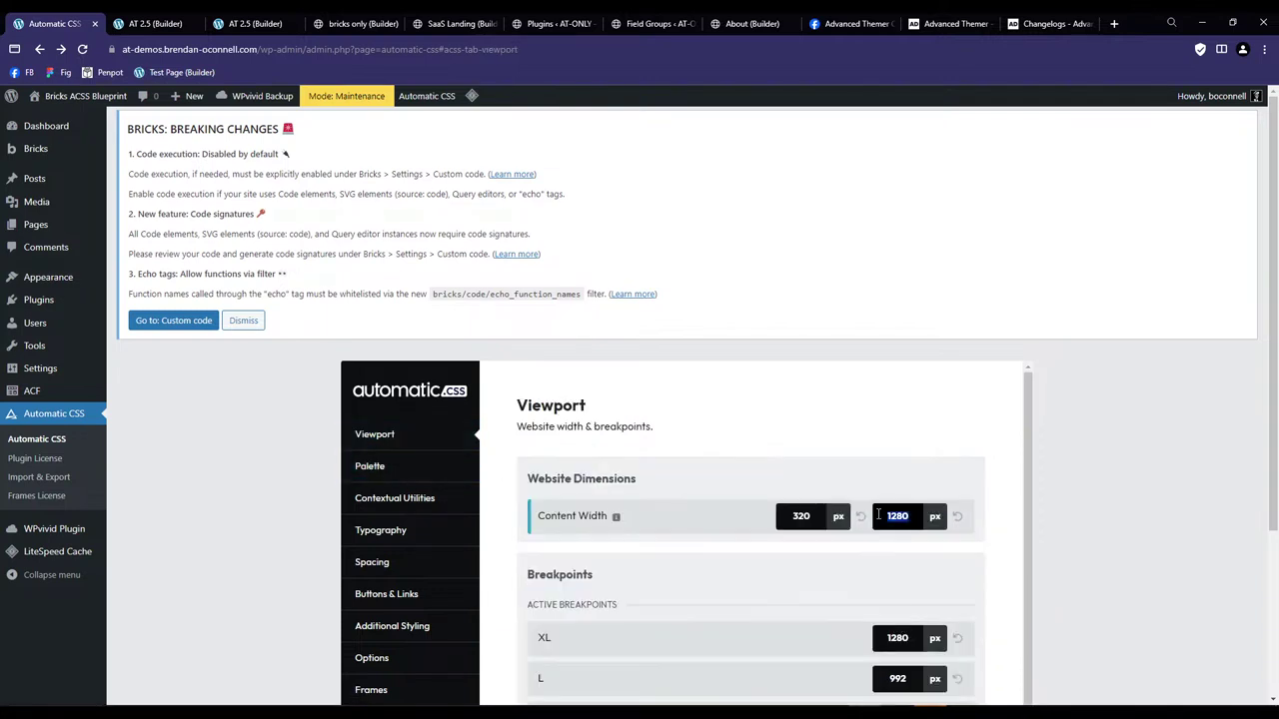
{"action": "left_click", "coordinate": [1005, 503]}
{"action": "scroll", "coordinate": [614, 502], "scroll_direction": "down", "scroll_amount": 3}
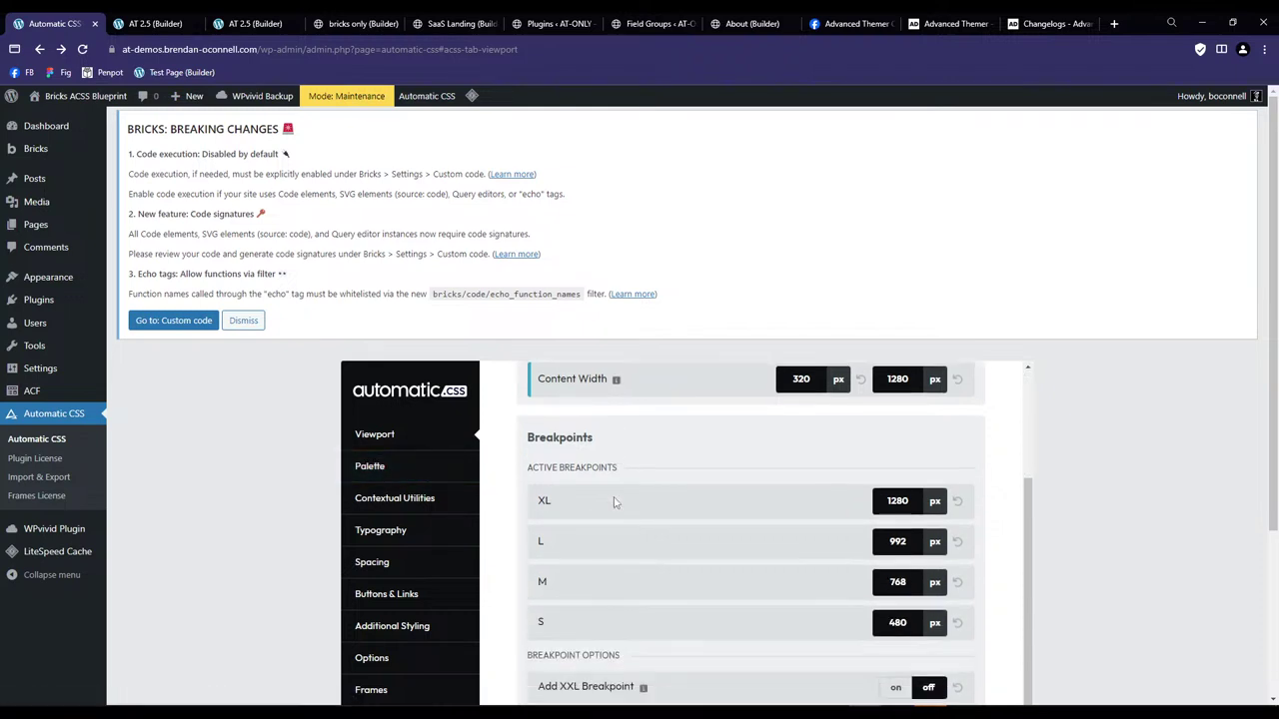
{"action": "scroll", "coordinate": [733, 470], "scroll_direction": "down", "scroll_amount": 4}
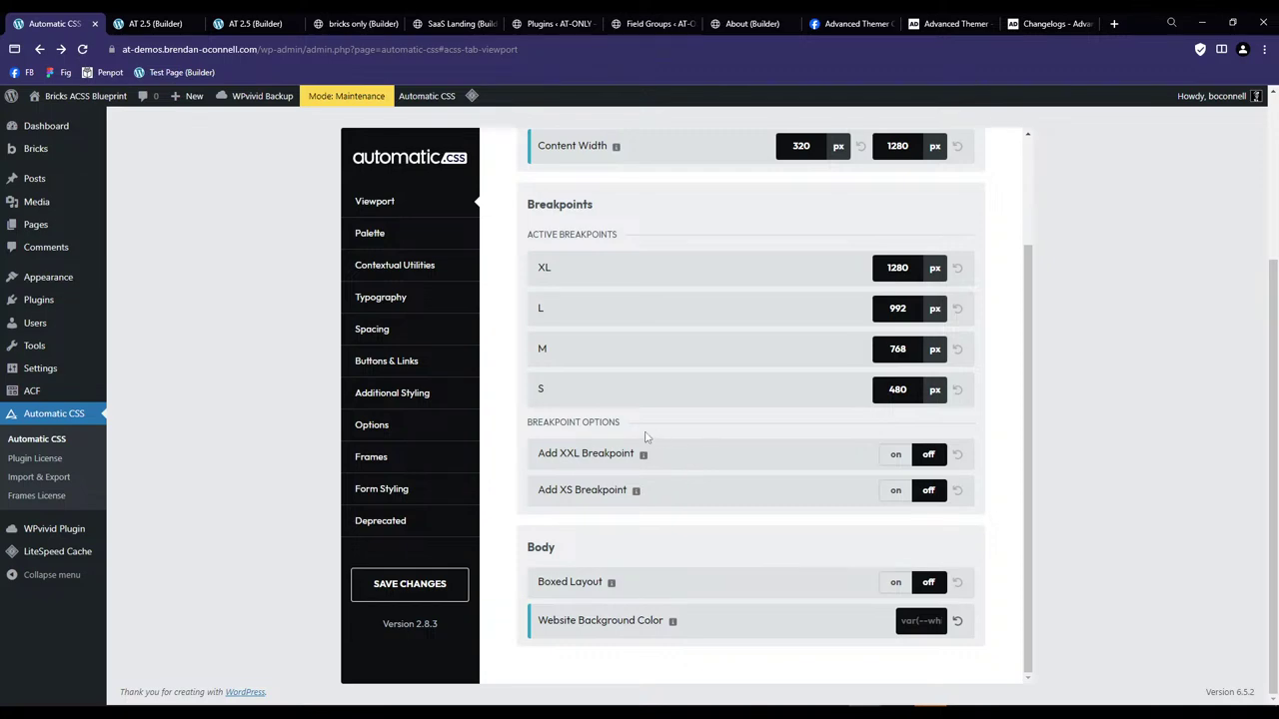
{"action": "left_click", "coordinate": [428, 268]}
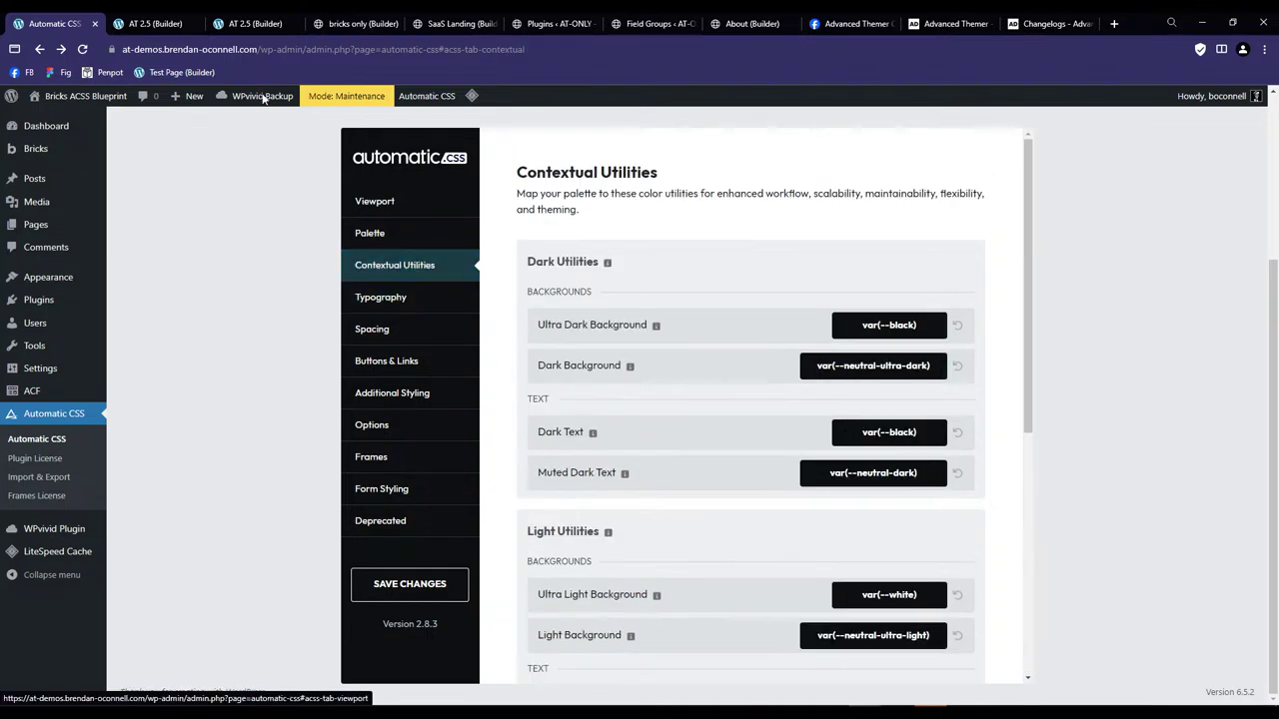
Switch from the Automatic CSS settings to the Advanced Themer website and view the beginning of its home page.
{"action": "left_click", "coordinate": [149, 23]}
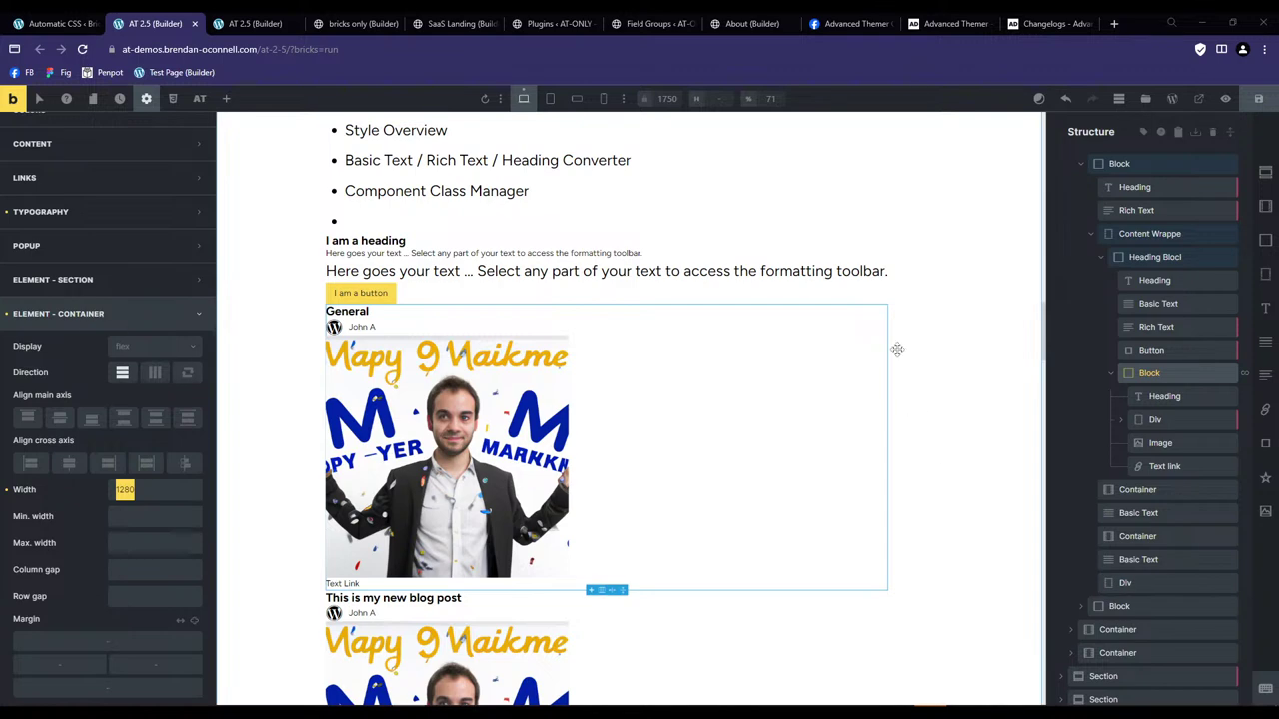
{"action": "left_click", "coordinate": [856, 18]}
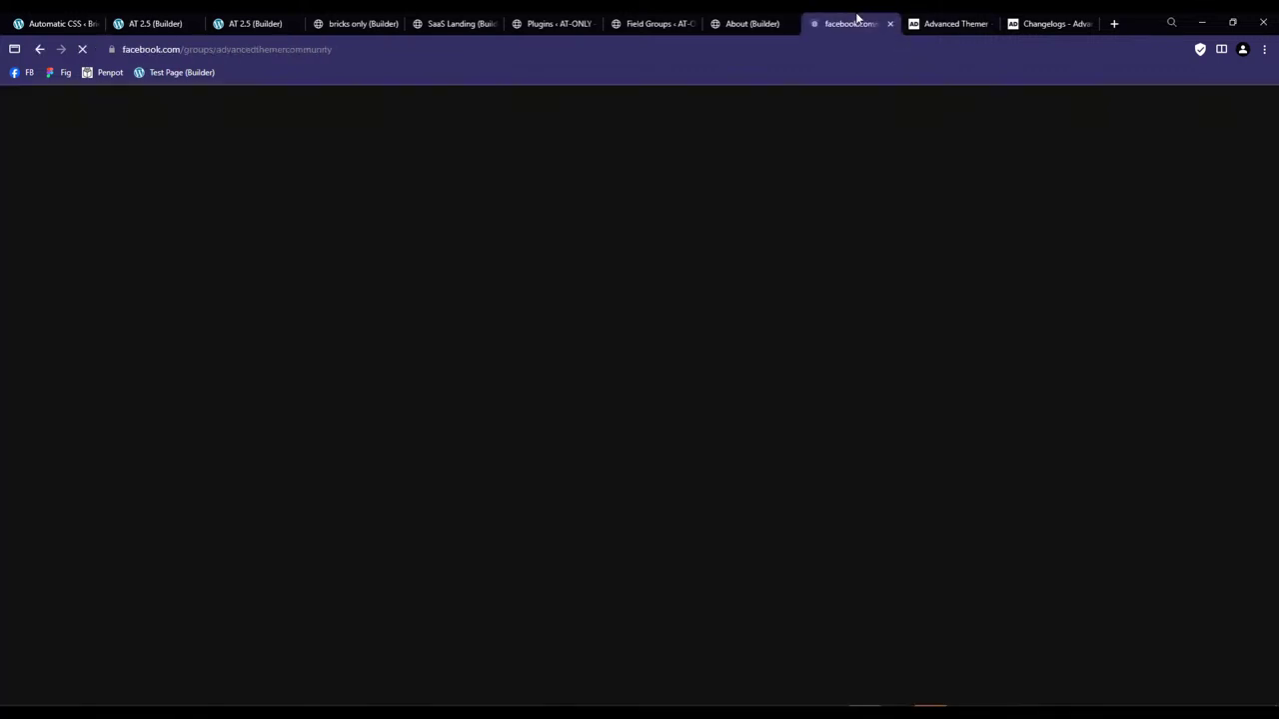
{"action": "left_click", "coordinate": [927, 20]}
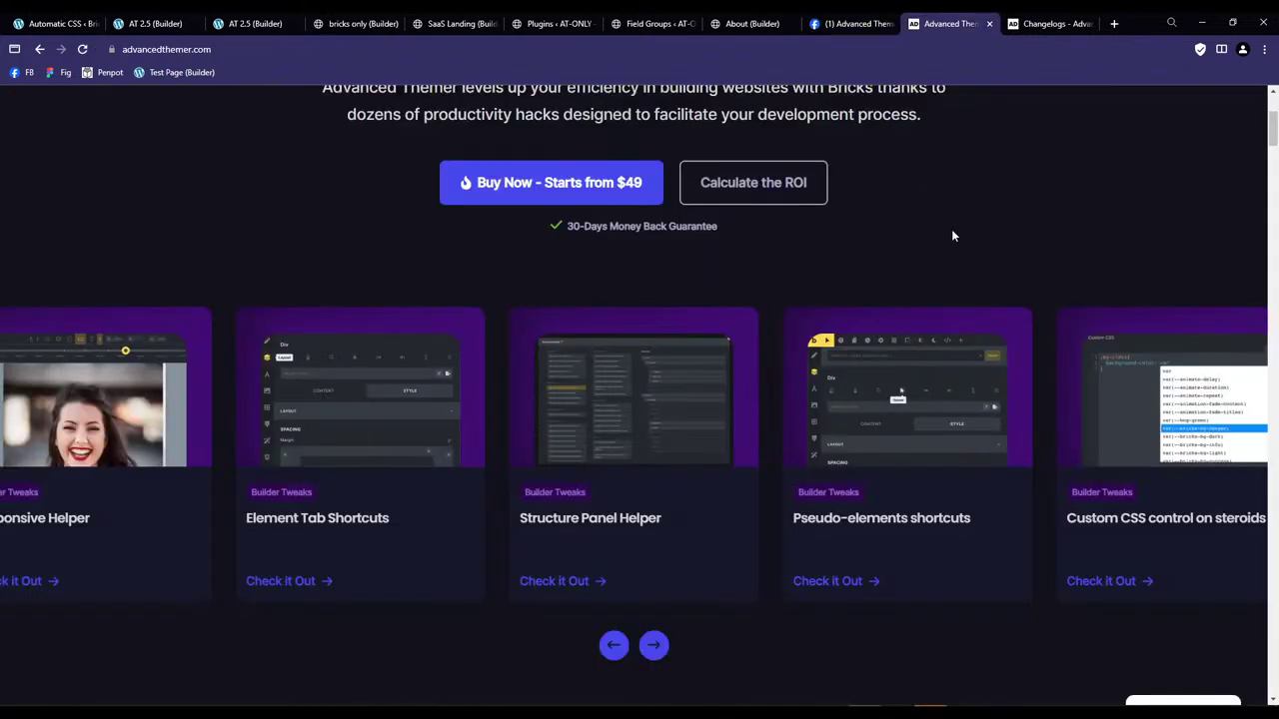
{"action": "scroll", "coordinate": [952, 229], "scroll_direction": "up", "scroll_amount": 3}
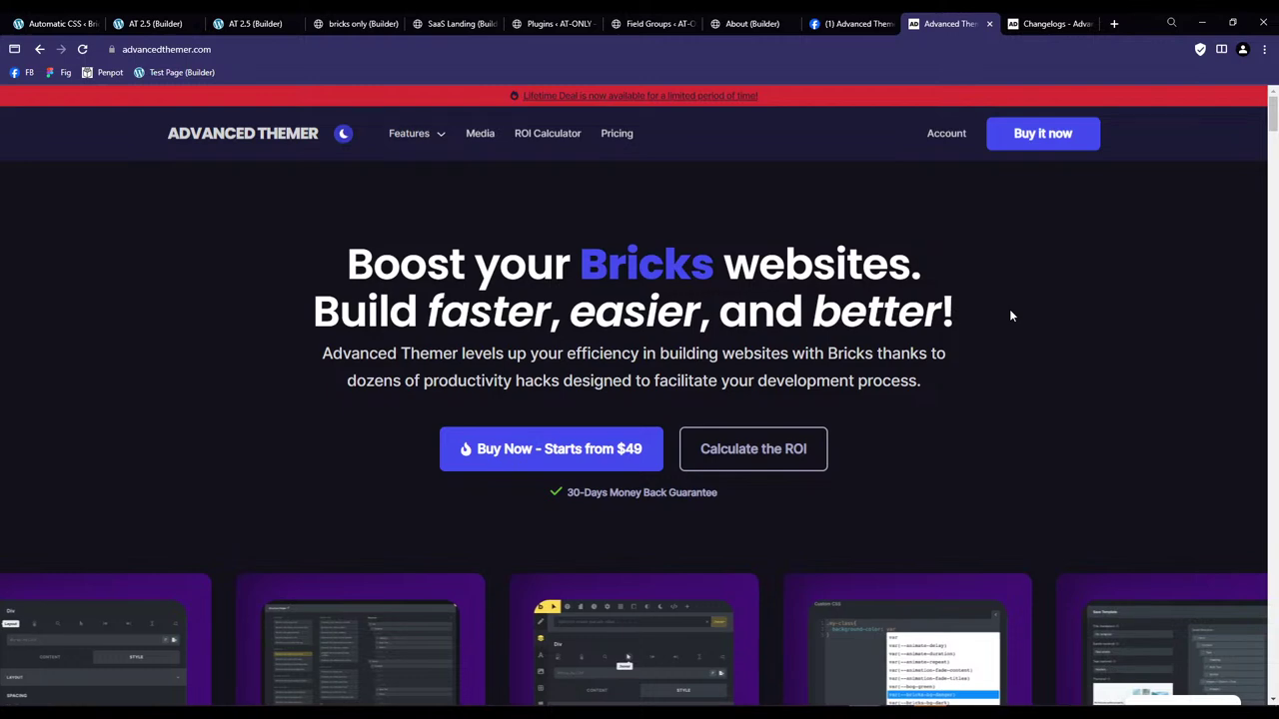
Browse the home page's feature carousel through the Builder Tweaks, CSS Variables and admin settings cards, and return to the page header.
{"action": "scroll", "coordinate": [1010, 315], "scroll_direction": "down", "scroll_amount": 3}
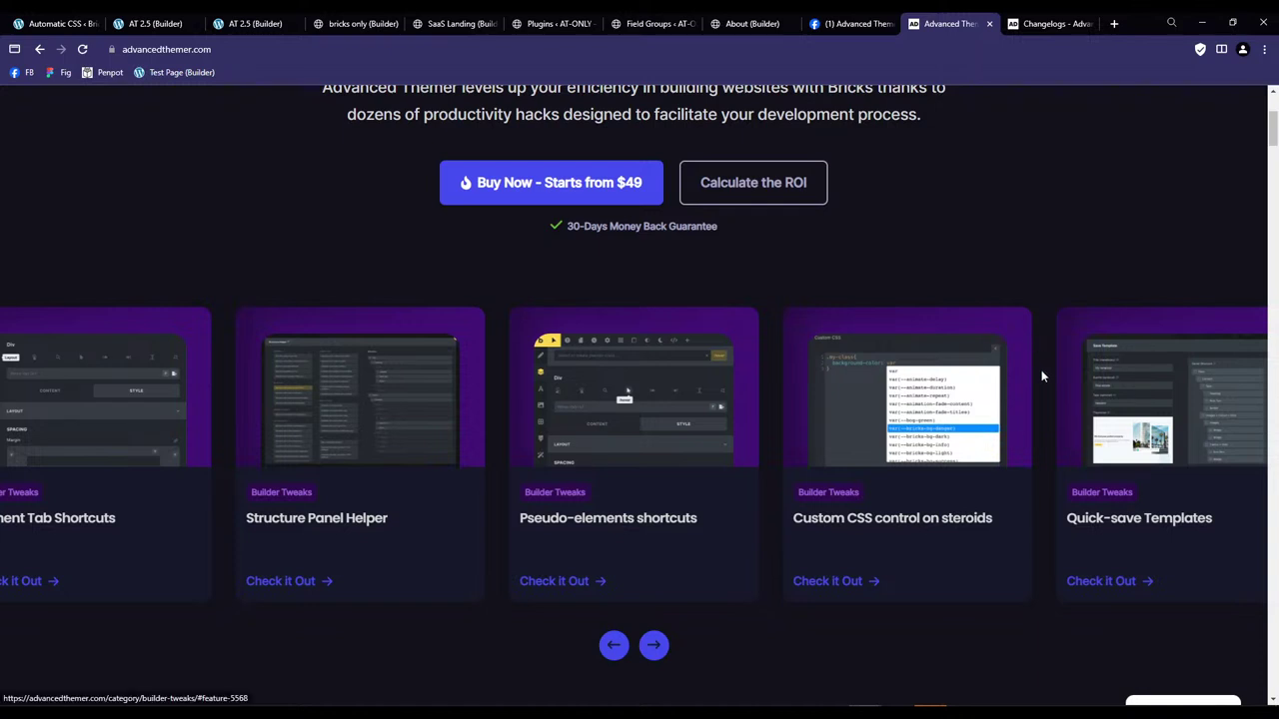
{"action": "left_click", "coordinate": [654, 643]}
{"action": "left_click", "coordinate": [655, 644]}
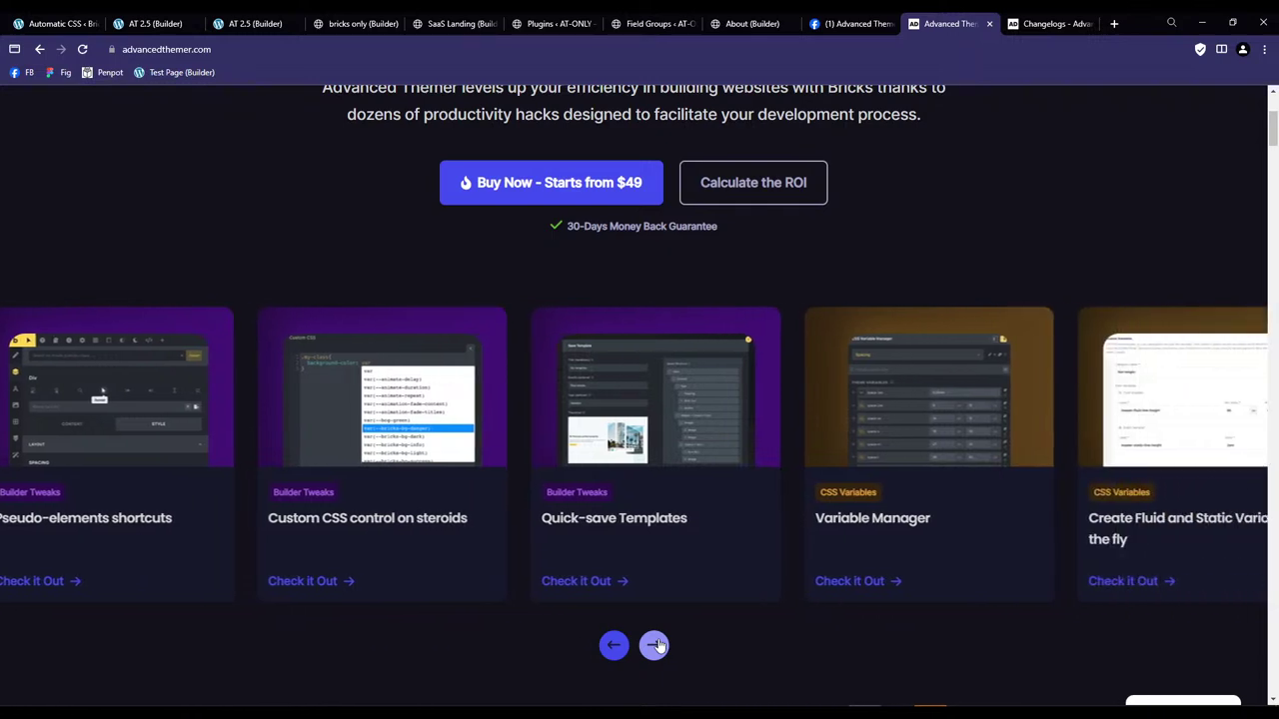
{"action": "left_click", "coordinate": [654, 643]}
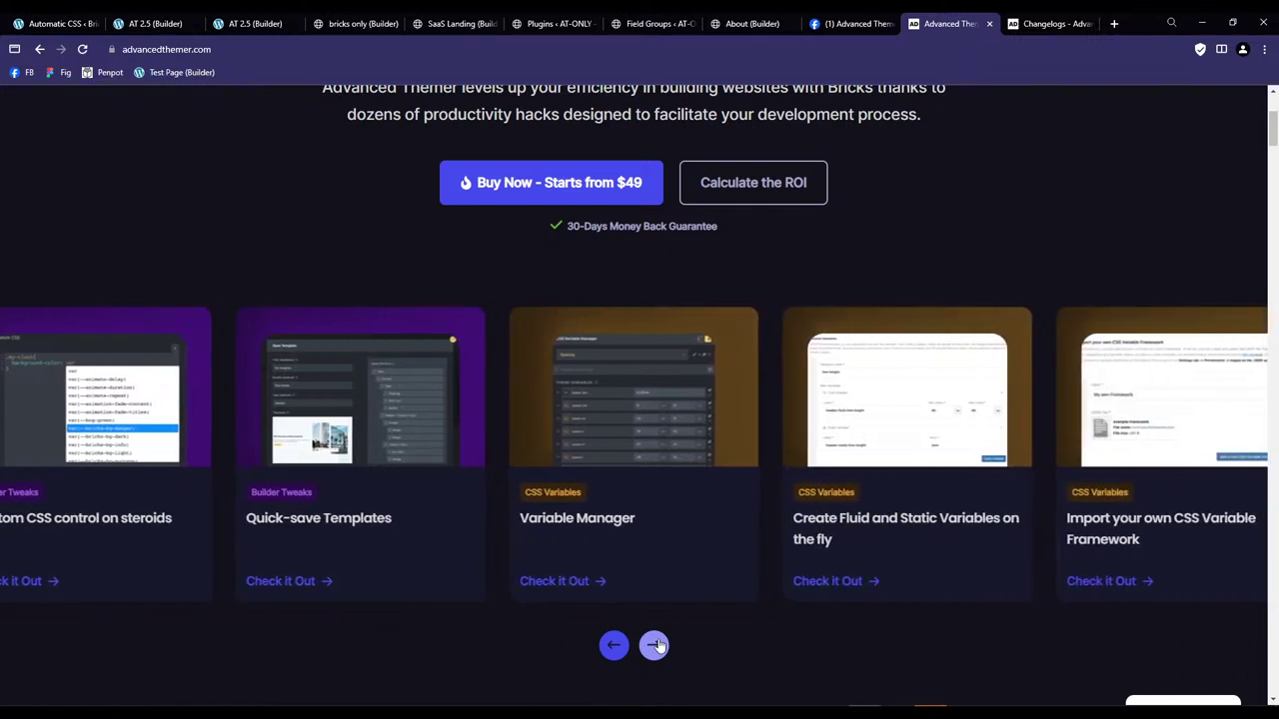
{"action": "scroll", "coordinate": [654, 644], "scroll_direction": "up", "scroll_amount": 3}
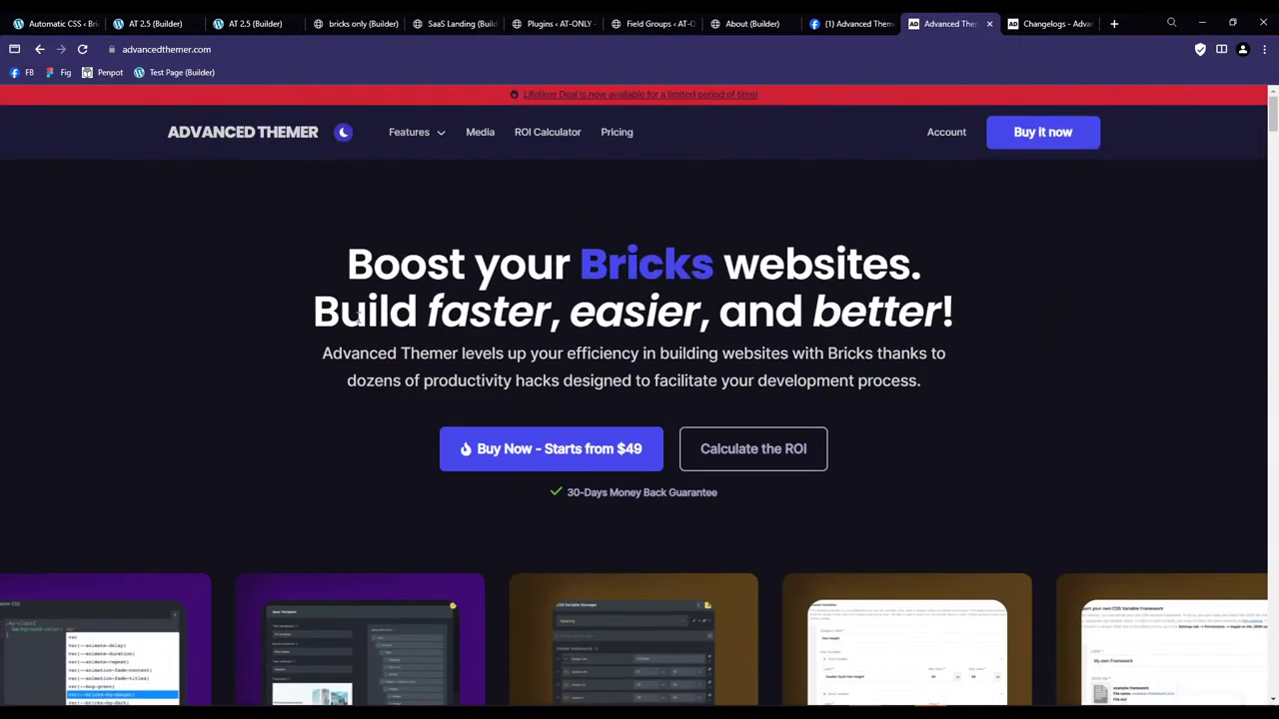
{"action": "mouse_move", "coordinate": [415, 134]}
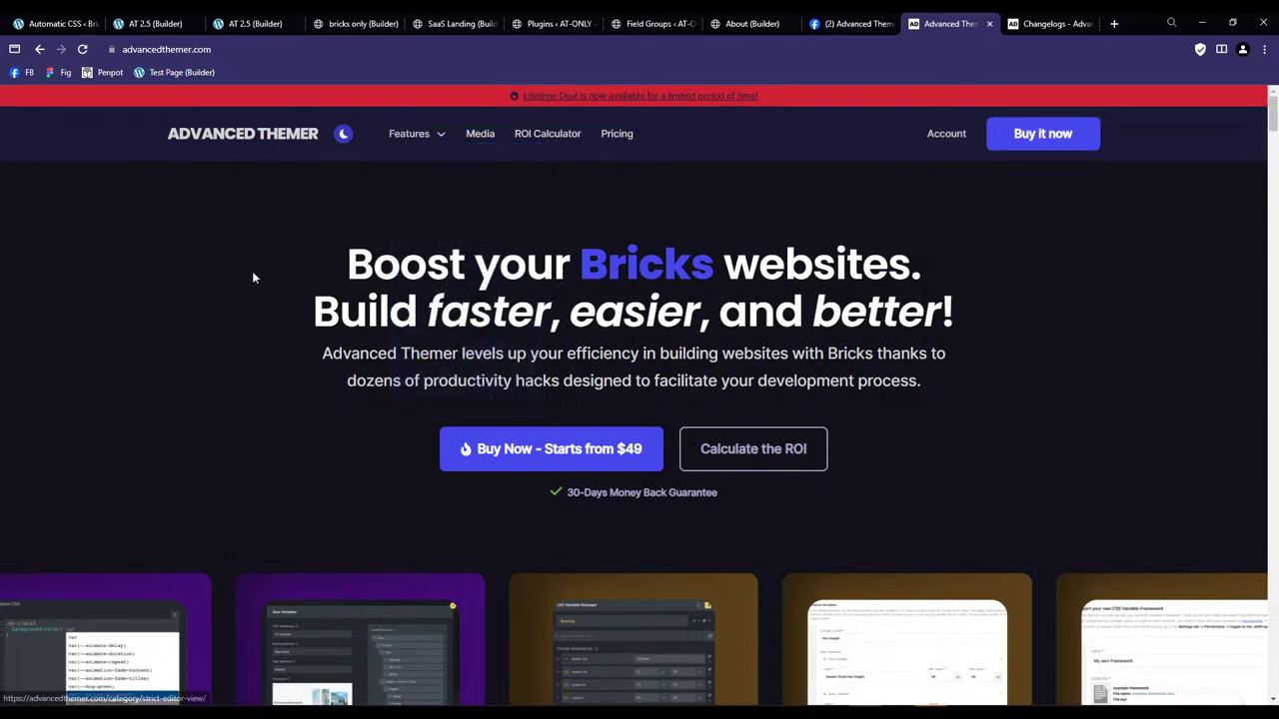
{"action": "scroll", "coordinate": [252, 270], "scroll_direction": "down", "scroll_amount": 3}
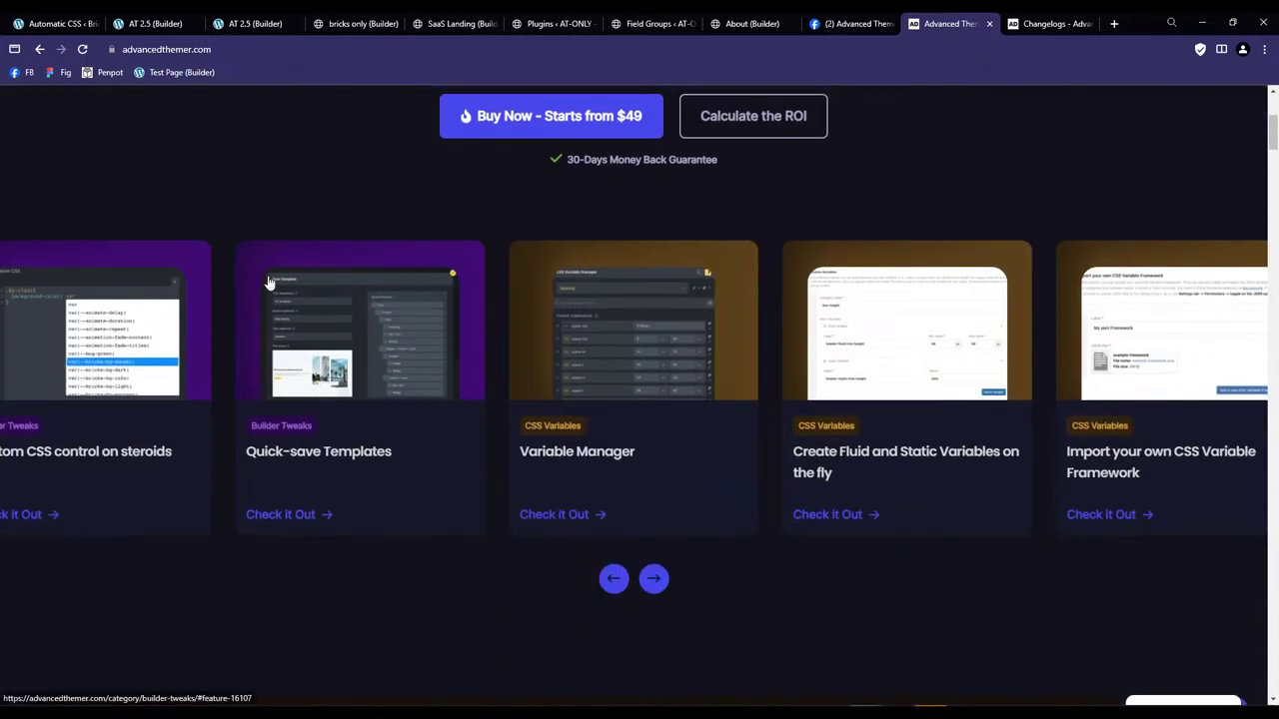
{"action": "left_click", "coordinate": [652, 579]}
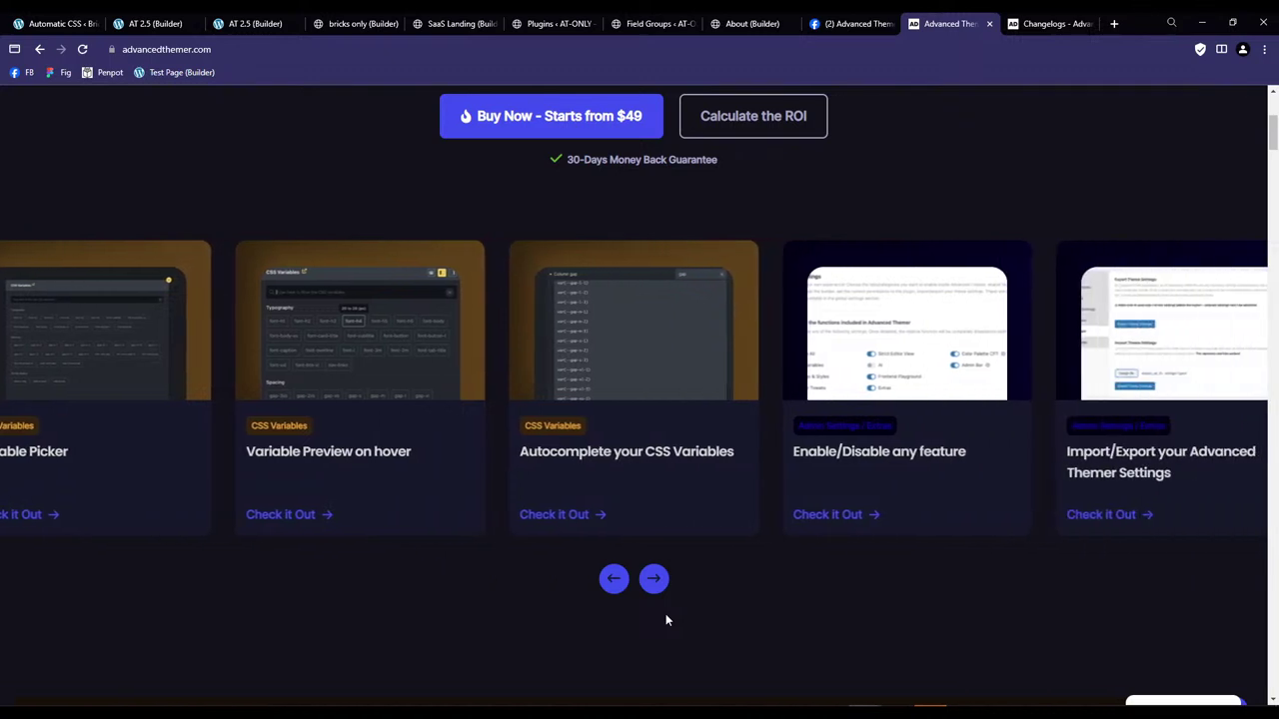
{"action": "scroll", "coordinate": [666, 620], "scroll_direction": "down", "scroll_amount": 2}
{"action": "scroll", "coordinate": [665, 620], "scroll_direction": "up", "scroll_amount": 5}
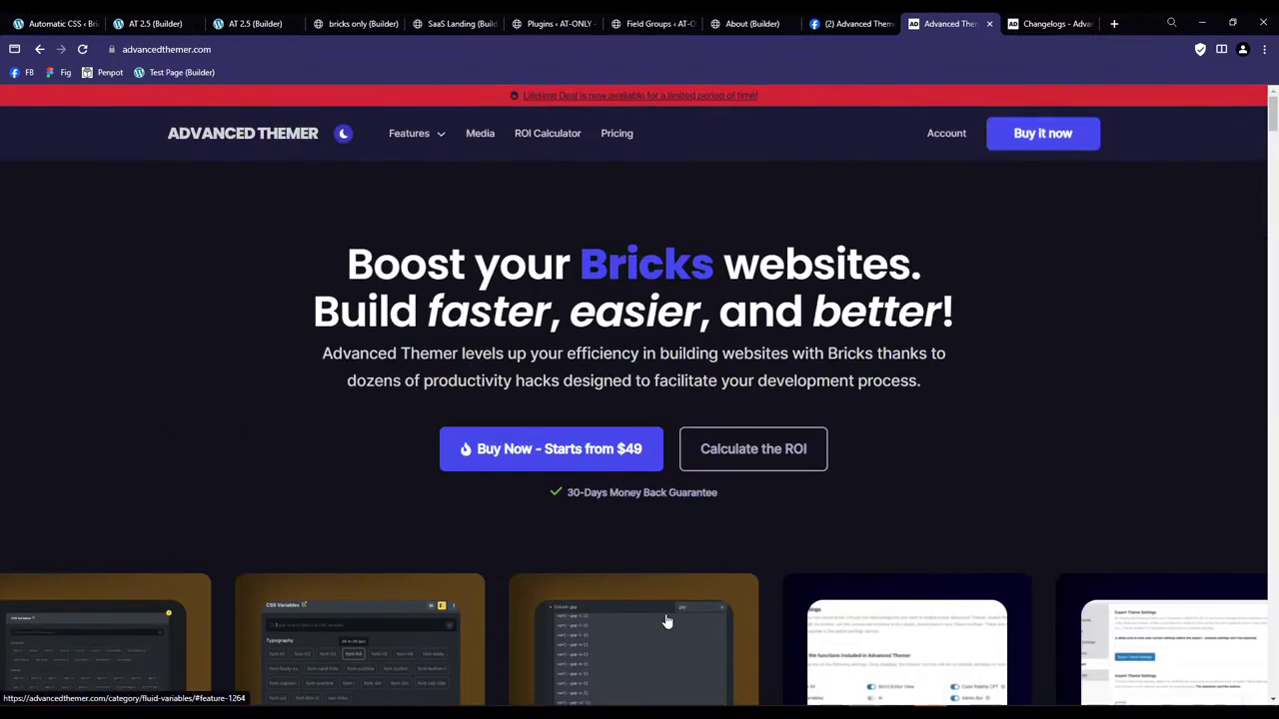
Open the contact page of the presenter's personal website in a new browser tab.
{"action": "left_click", "coordinate": [1111, 30]}
{"action": "type", "text": "brendan"}
{"action": "key", "text": "Return"}
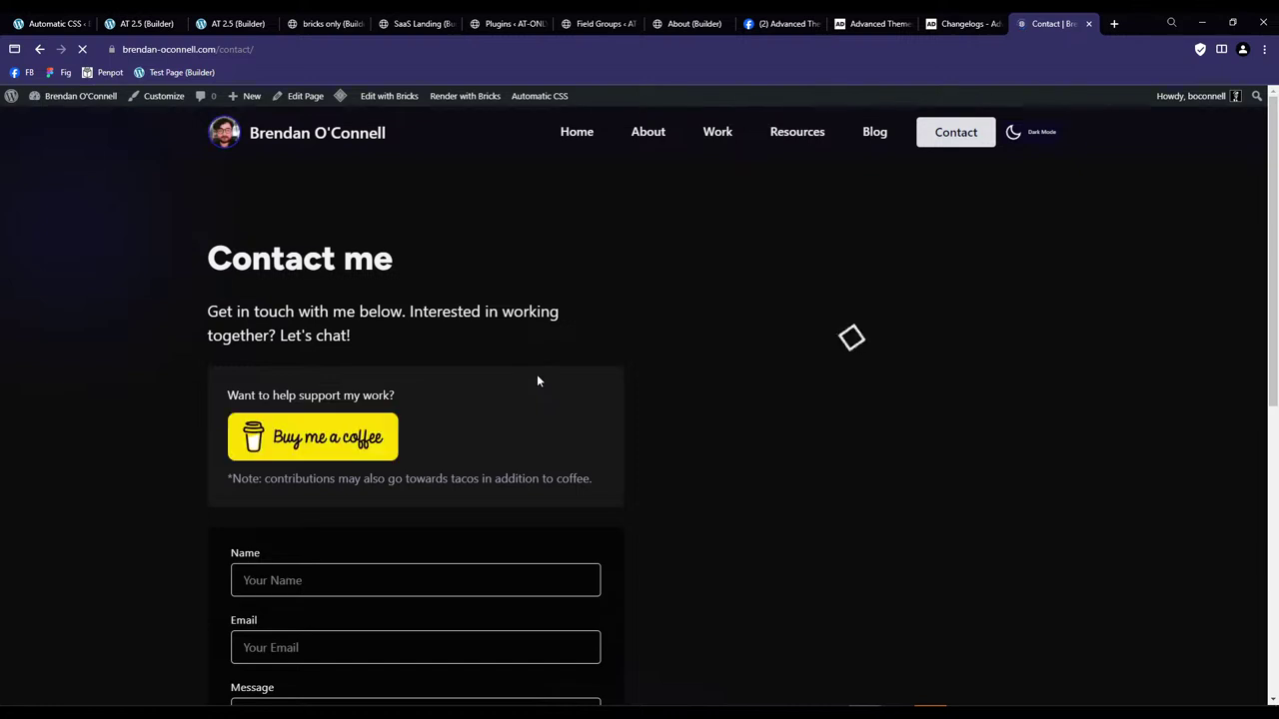
Highlight the note about contributions below the "Buy me a coffee" link, and clear the text selection.
{"action": "left_click_drag", "start_coordinate": [264, 479], "coordinate": [477, 479]}
{"action": "left_click", "coordinate": [475, 480]}
{"action": "double_click", "coordinate": [469, 480]}
{"action": "left_click", "coordinate": [468, 470]}
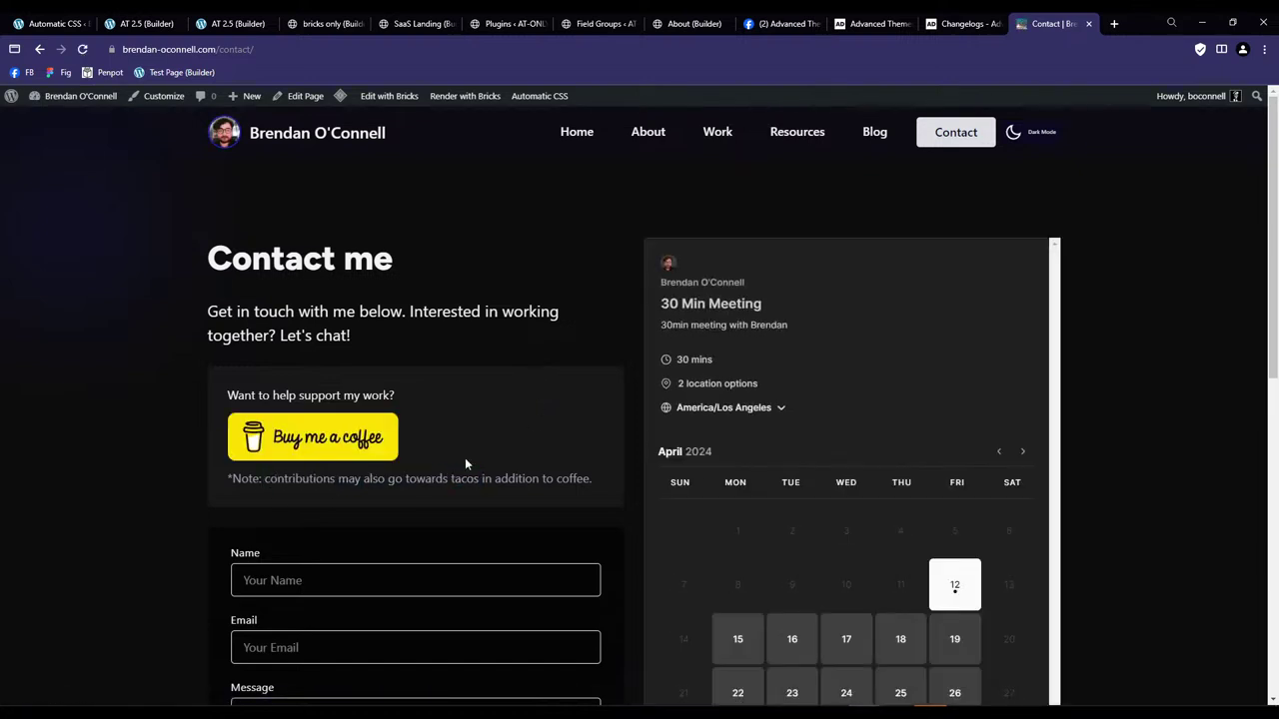